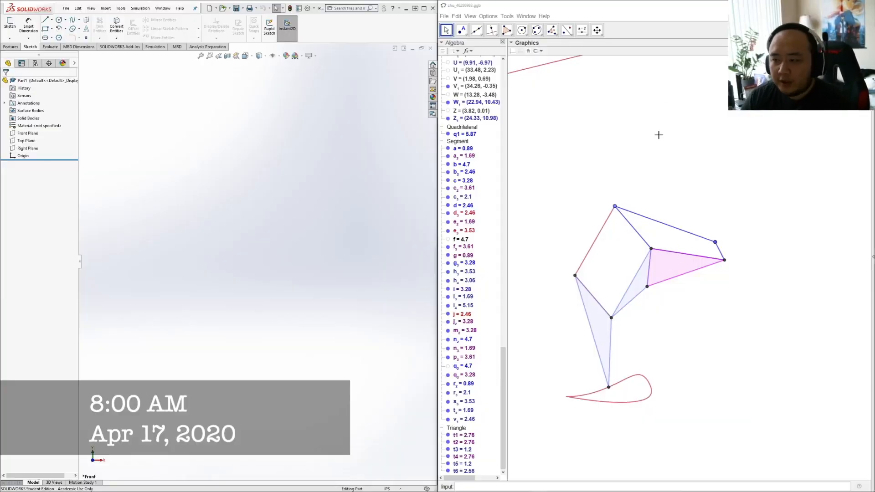
# Capture the linkage diagram and its red foot path as a snip with Snipping Tool and copy the image
pyautogui.press('super+s')
pyautogui.write('snip')
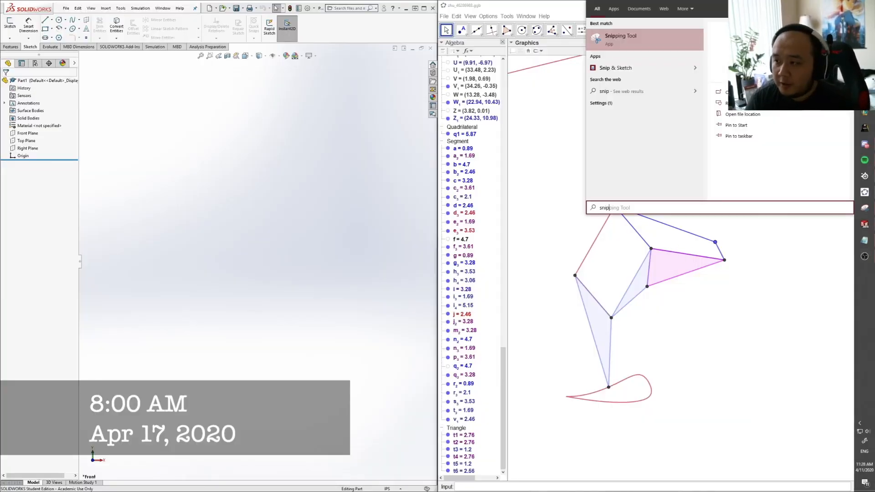
pyautogui.press('Return')
pyautogui.click(490, 32)
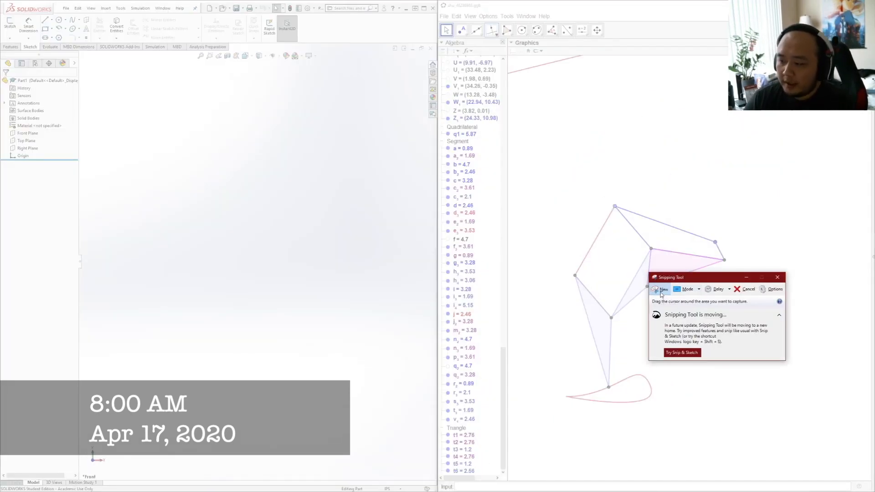
pyautogui.press('Escape')
pyautogui.hotkey('alt', 'n')
pyautogui.moveTo(554, 194); pyautogui.dragTo(736, 416)
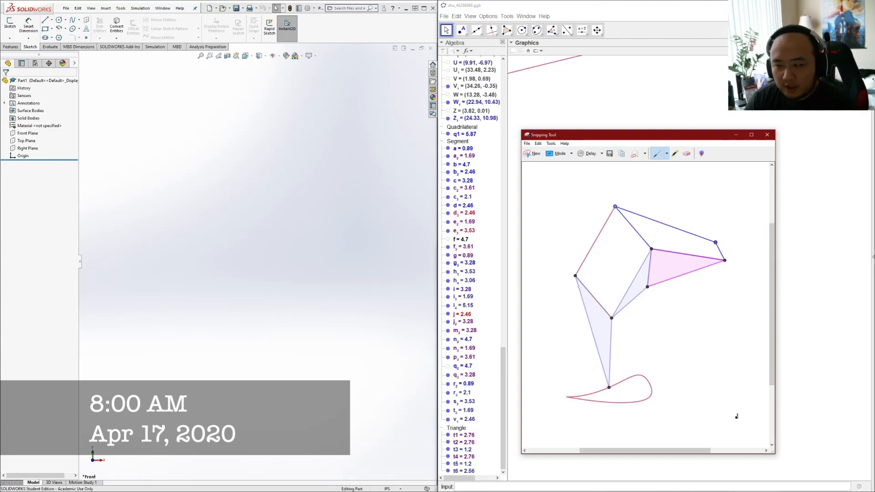
pyautogui.rightClick(577, 265)
pyautogui.click(593, 279)
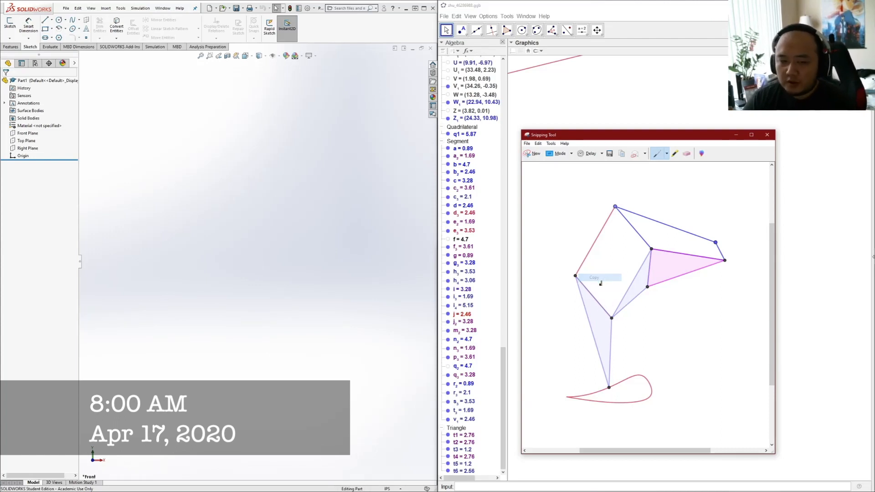
pyautogui.click(274, 274)
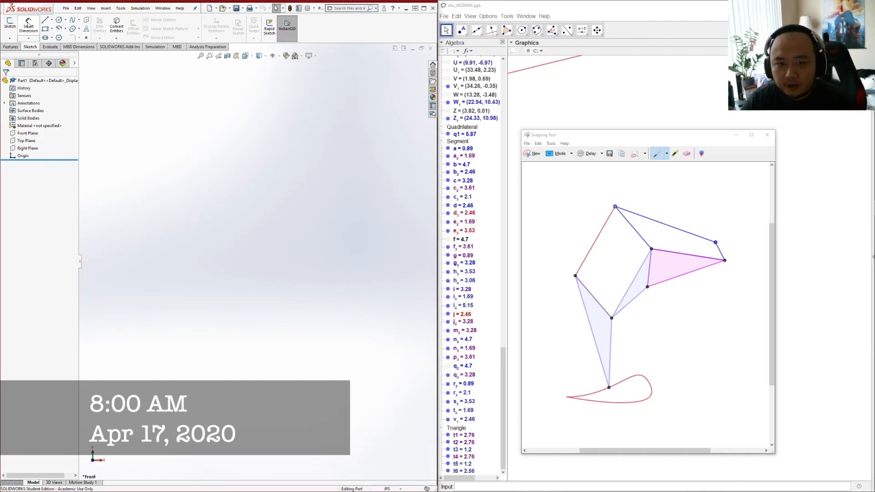
pyautogui.click(10, 23)
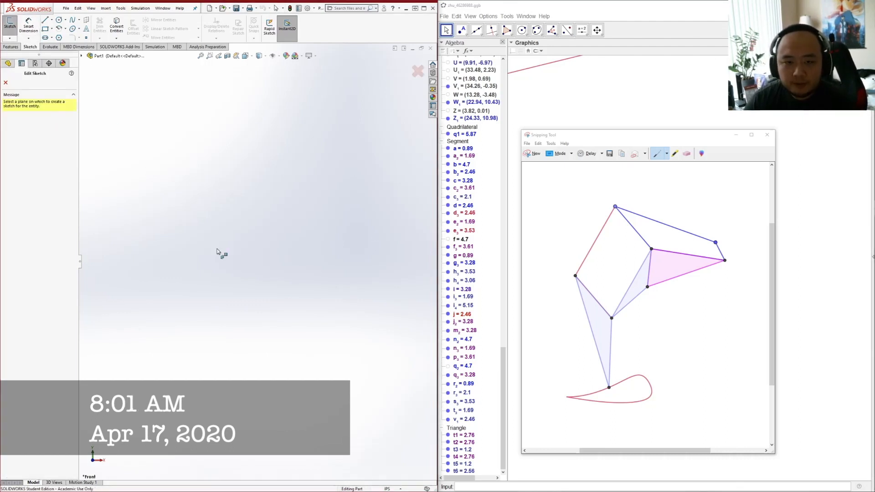
pyautogui.press('space')
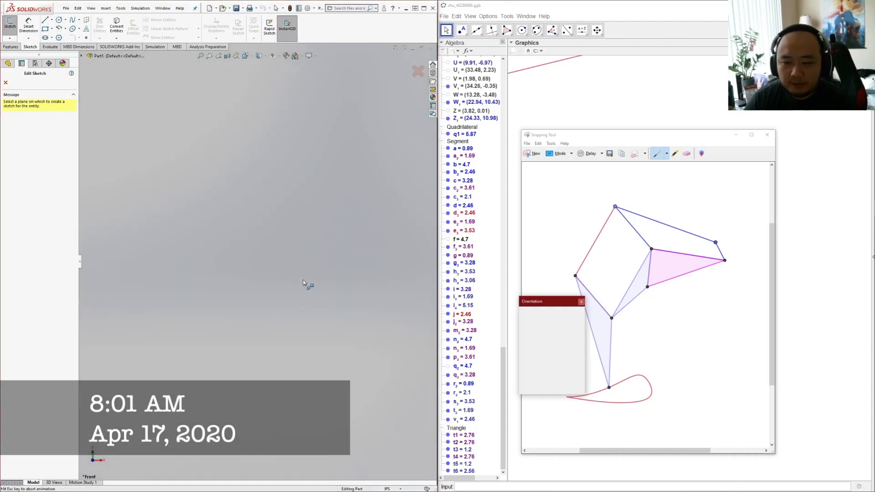
pyautogui.click(240, 288)
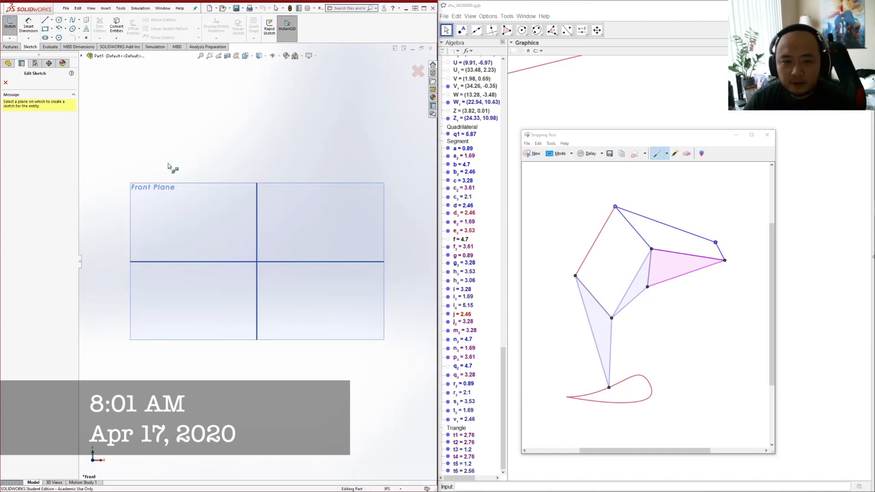
pyautogui.press('Escape')
# Paste the copied linkage picture into the SolidWorks part, reposition it and enlarge it from a corner
pyautogui.hotkey('ctrl', 'v')
pyautogui.press('f')
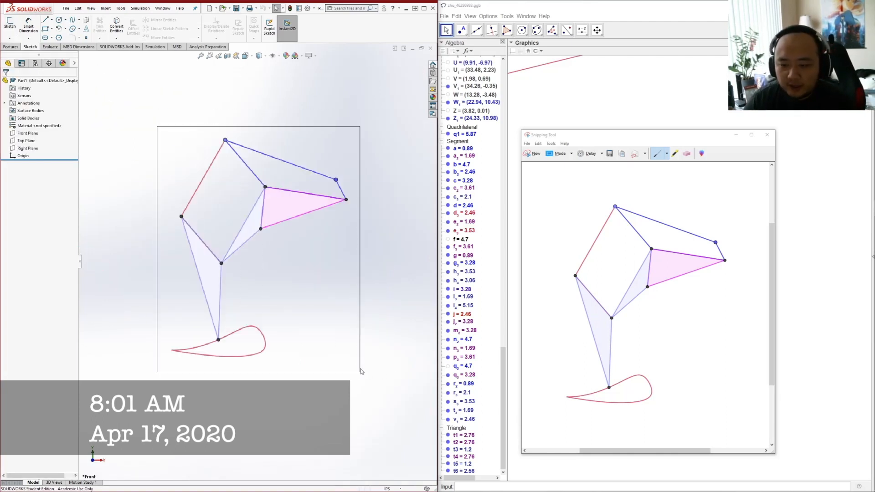
pyautogui.moveTo(358, 372); pyautogui.dragTo(359, 390)
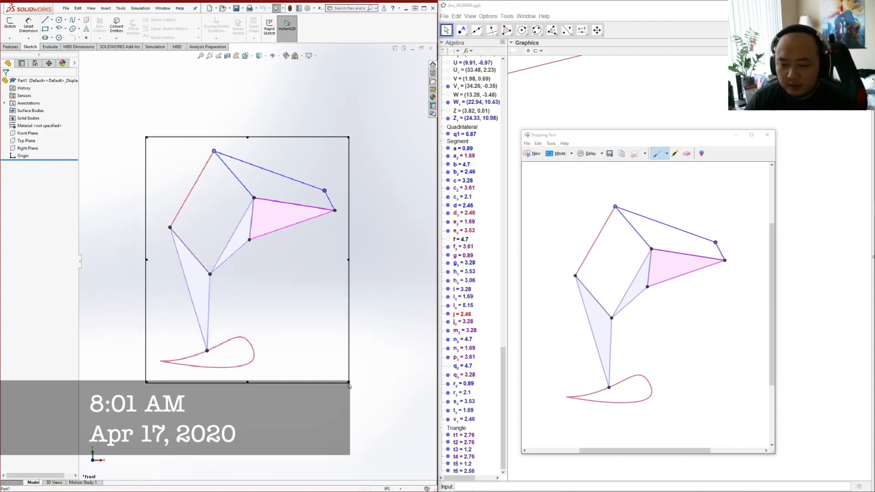
pyautogui.moveTo(349, 384); pyautogui.dragTo(462, 477)
pyautogui.scroll(5, 345, 330)
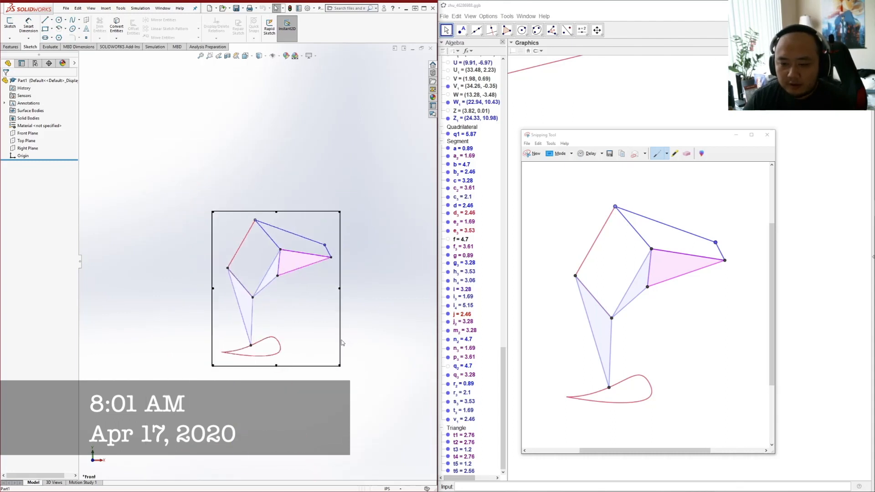
pyautogui.scroll(-1, 345, 344)
pyautogui.scroll(-1, 281, 322)
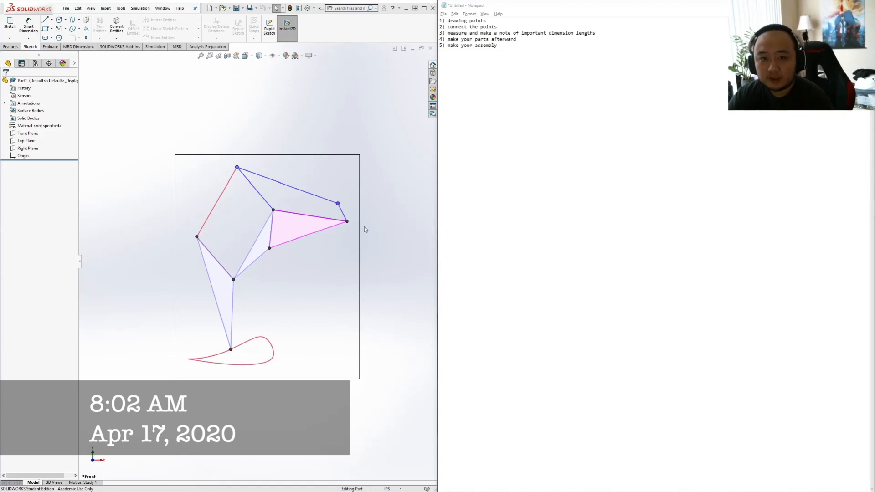
# Start a sketch on the Front Plane and place points on the top joint and both left corners of the pink triangle
pyautogui.click(86, 39)
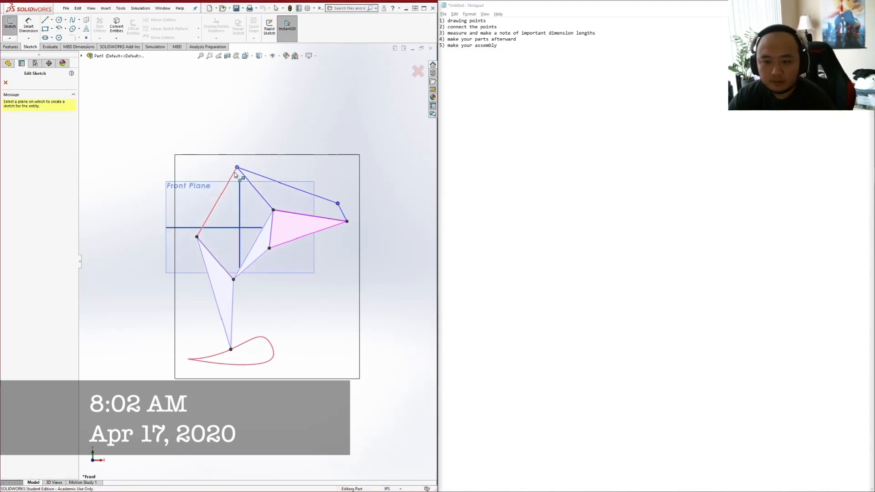
pyautogui.click(275, 217)
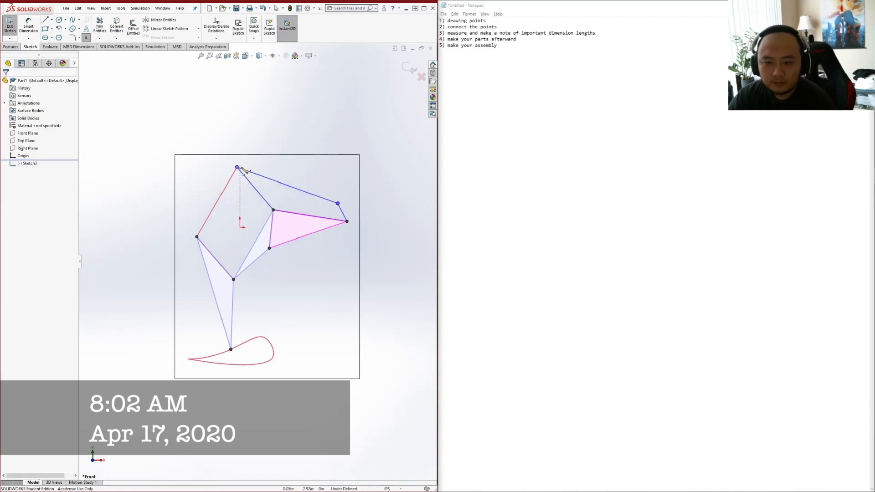
pyautogui.scroll(-5, 237, 169)
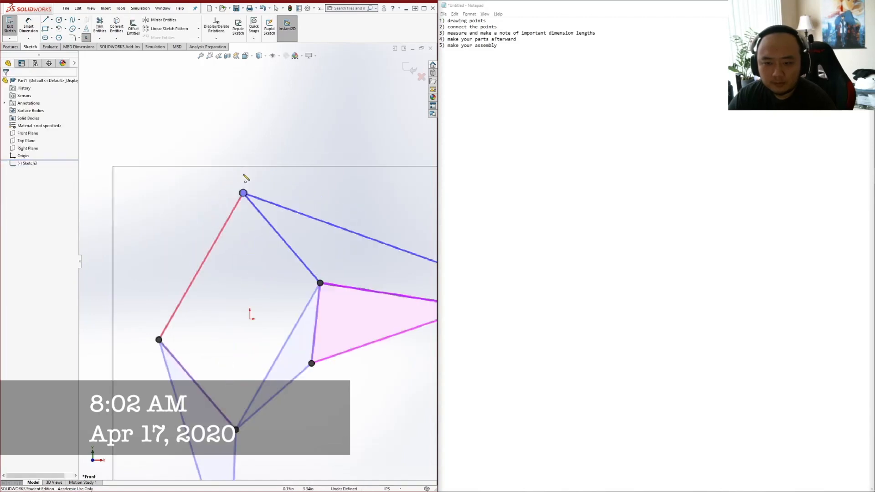
pyautogui.click(242, 201)
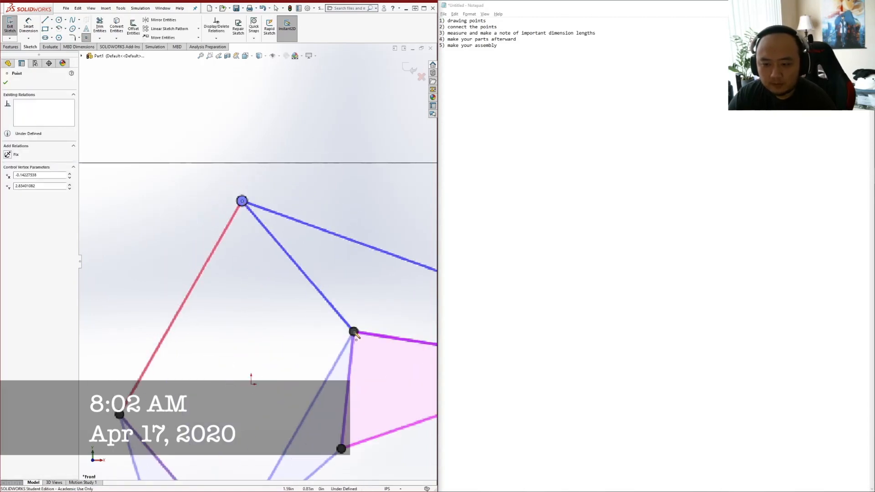
pyautogui.click(354, 332)
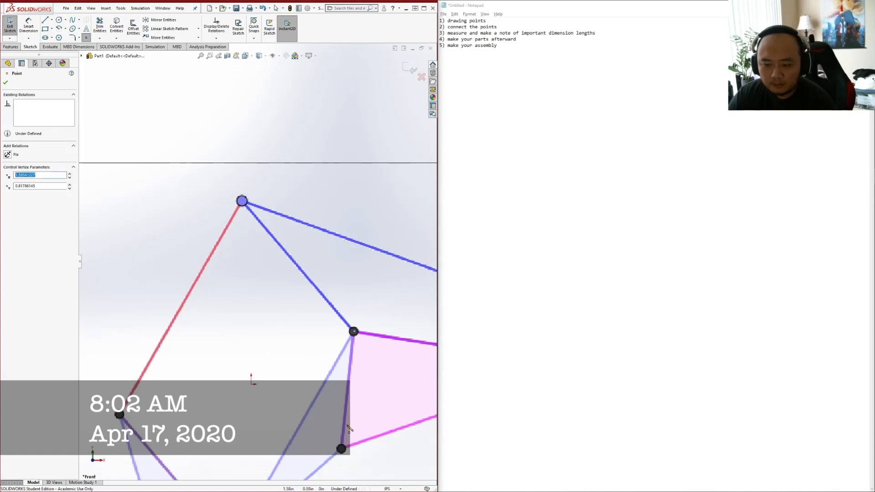
pyautogui.click(342, 450)
# Place sketch points on both ends of the short blue crank link at the picture's right side
pyautogui.scroll(5, 392, 346)
pyautogui.scroll(-5, 342, 273)
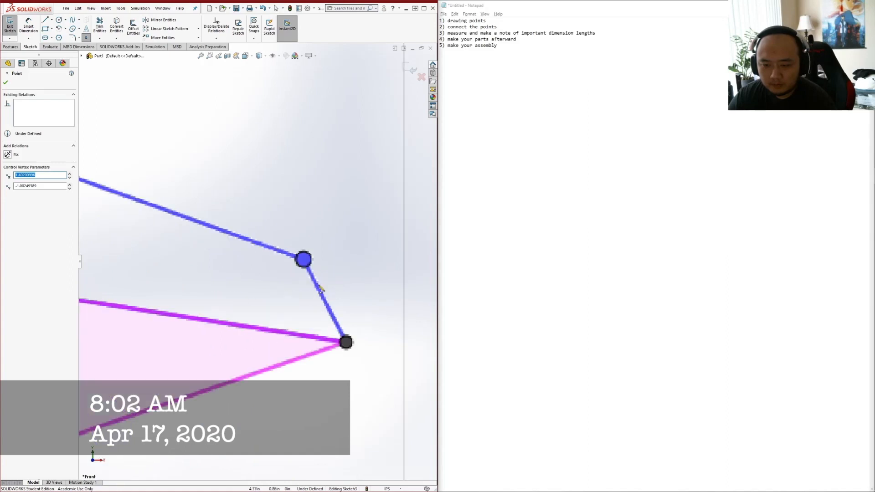
pyautogui.click(303, 260)
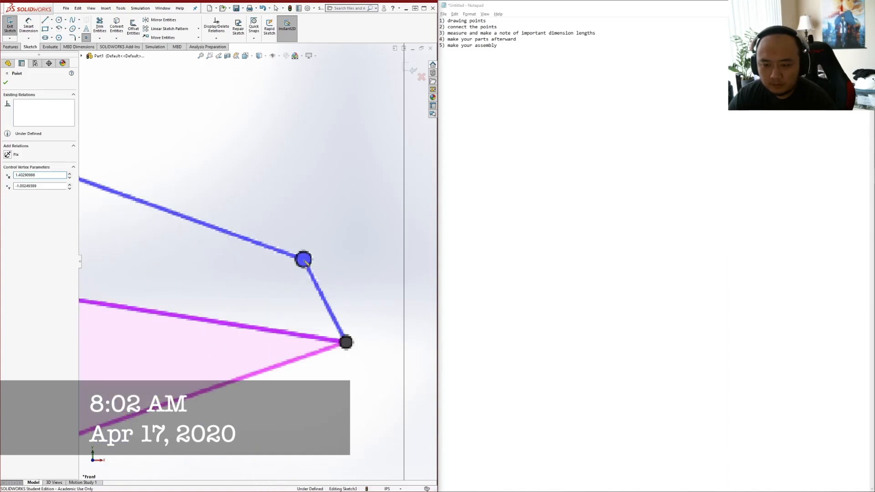
pyautogui.click(345, 342)
# Place points on the leftmost joint, the joint shared by both blue triangles and the foot joint, and exit the sketch
pyautogui.scroll(1, 262, 346)
pyautogui.scroll(4, 263, 349)
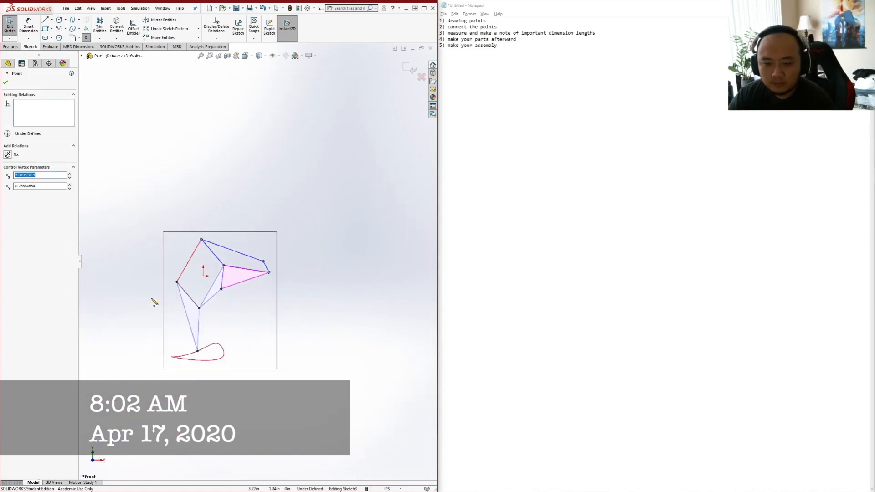
pyautogui.scroll(-6, 216, 267)
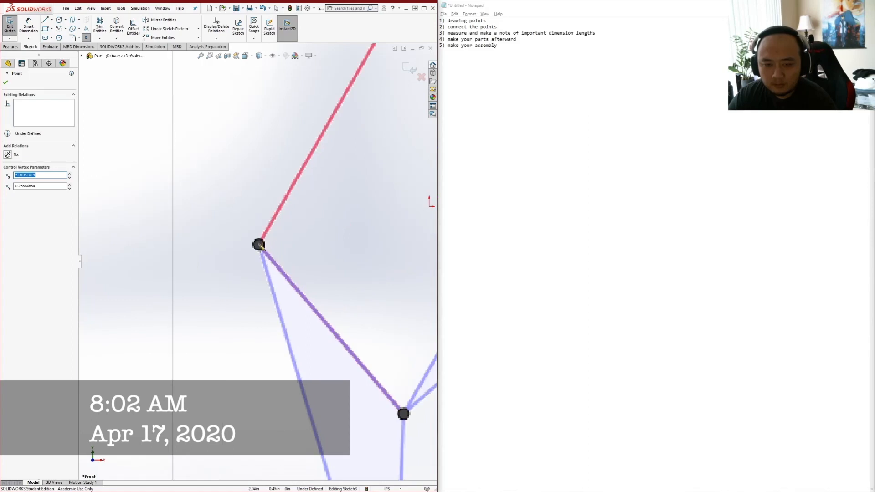
pyautogui.click(403, 415)
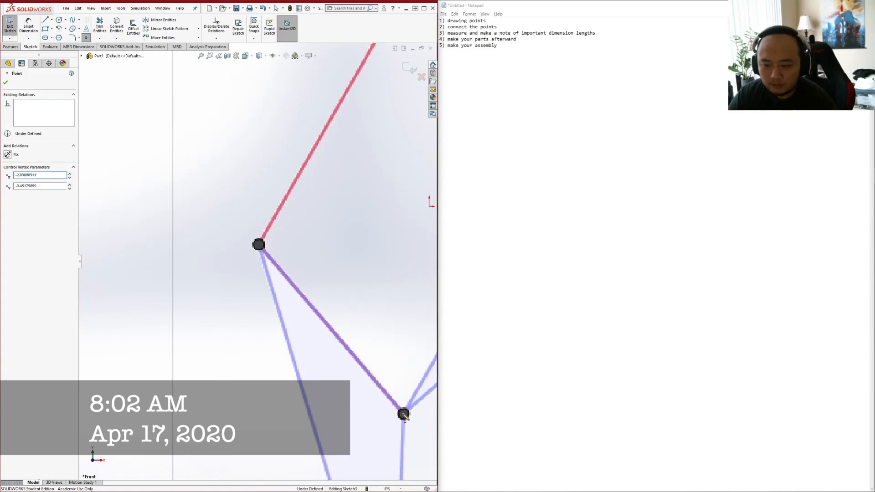
pyautogui.scroll(4, 261, 259)
pyautogui.scroll(-3, 319, 456)
pyautogui.click(297, 405)
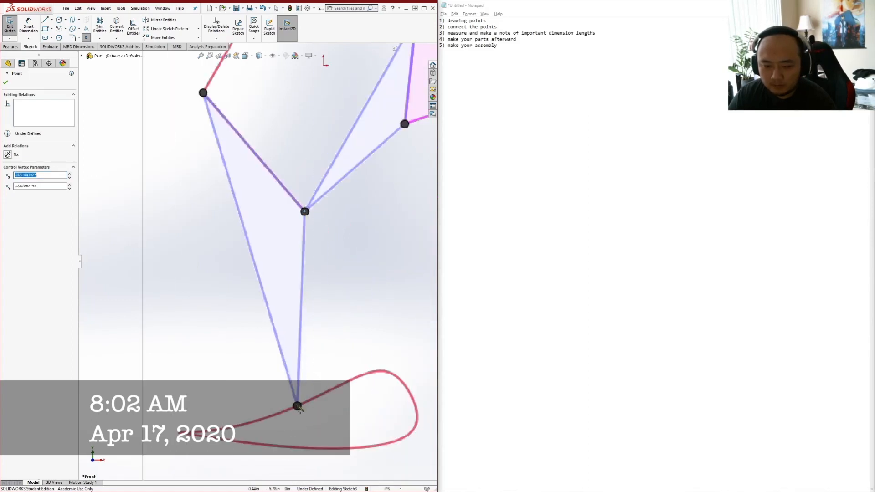
pyautogui.click(297, 405)
pyautogui.scroll(4, 309, 208)
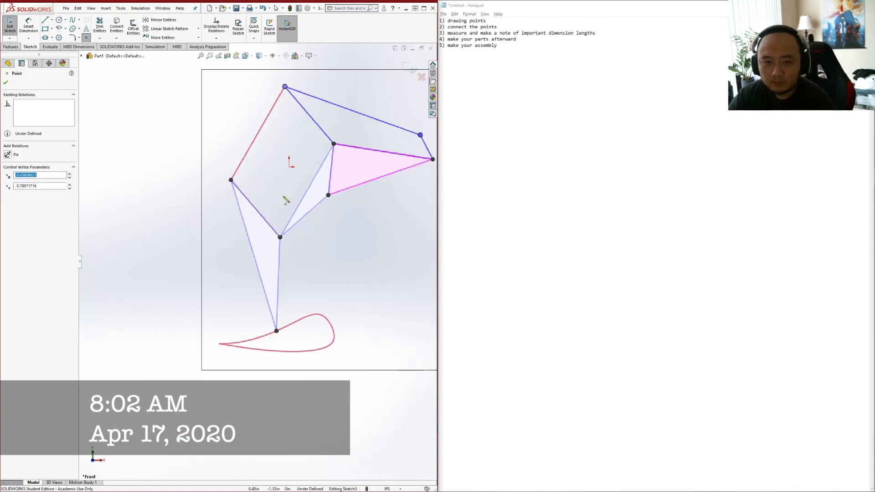
pyautogui.click(6, 83)
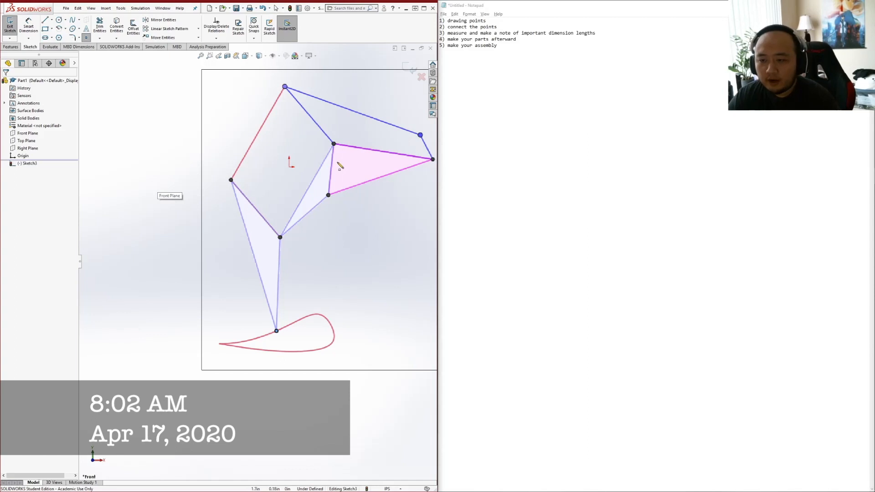
pyautogui.scroll(3, 338, 165)
pyautogui.scroll(-3, 297, 221)
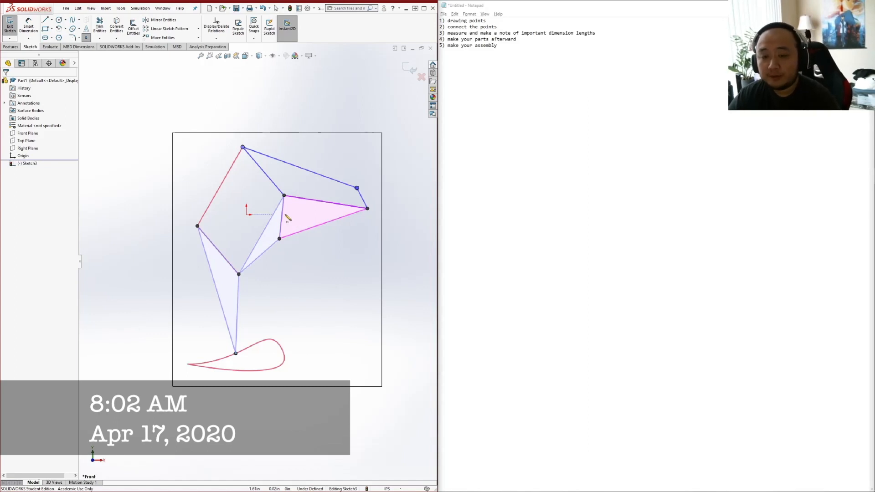
pyautogui.click(4, 30)
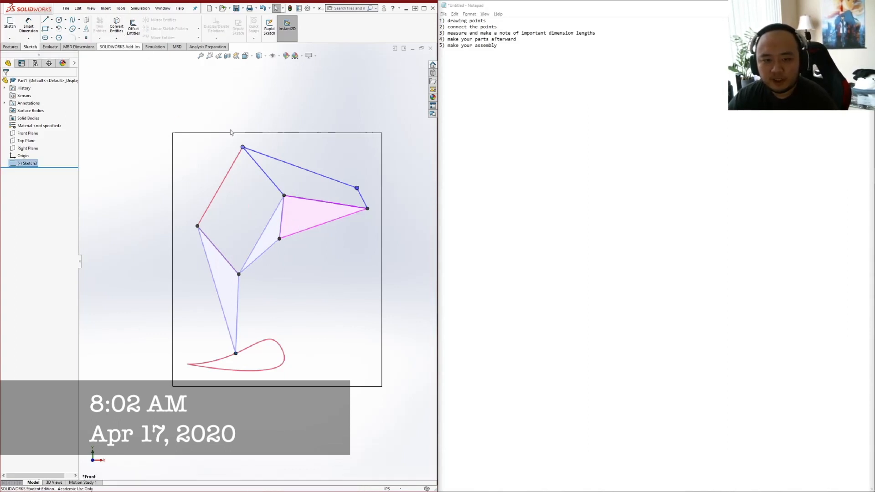
# Move the linkage picture off the sketch points to the empty area on their right
pyautogui.moveTo(300, 264)
pyautogui.mouseDown()
pyautogui.moveTo(354, 365)
pyautogui.moveTo(353, 448)
pyautogui.moveTo(364, 475)
pyautogui.mouseUp()
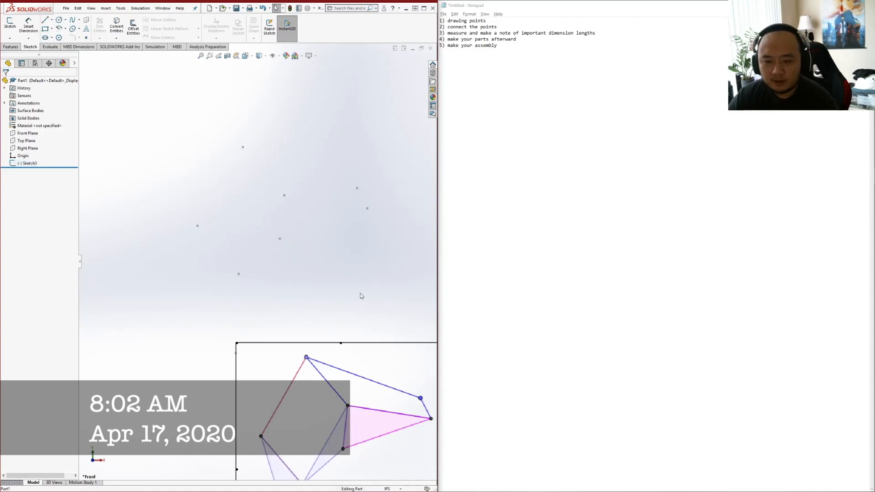
pyautogui.scroll(-2, 346, 364)
pyautogui.scroll(4, 324, 349)
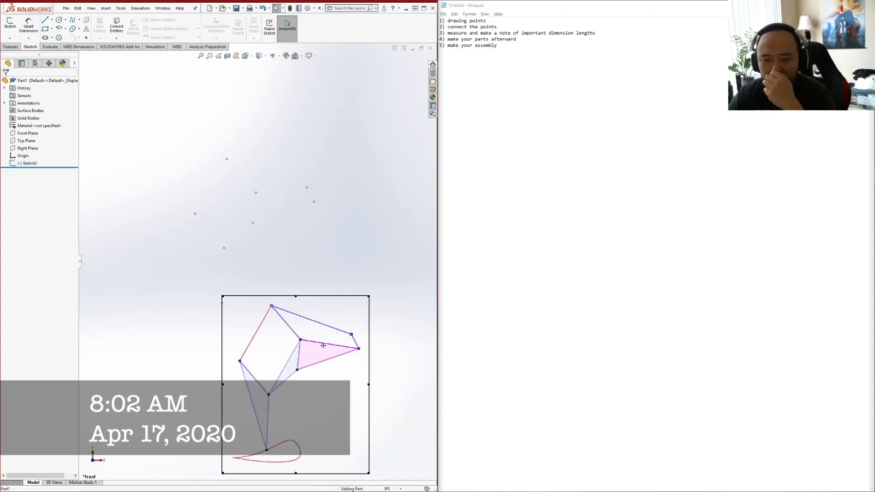
pyautogui.moveTo(288, 362); pyautogui.dragTo(392, 387)
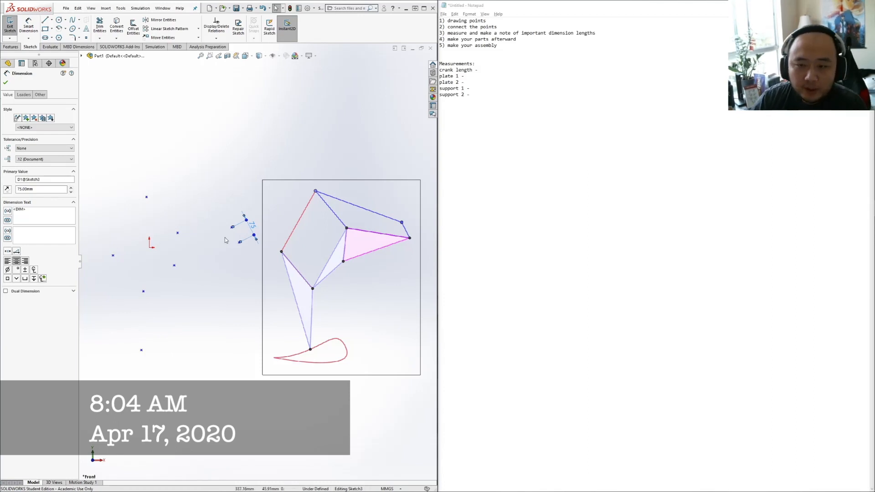
# Record 75mm as the crank length in the Notepad measurement list
pyautogui.click(504, 70)
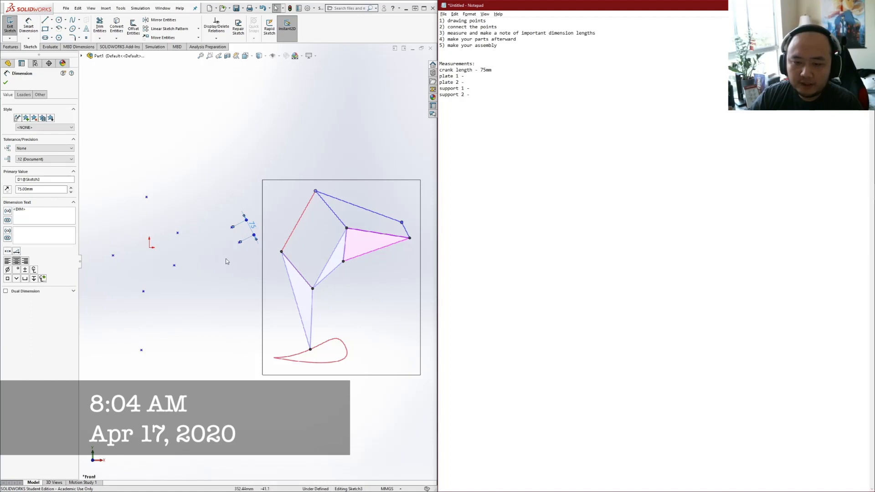
pyautogui.rightClick(175, 267)
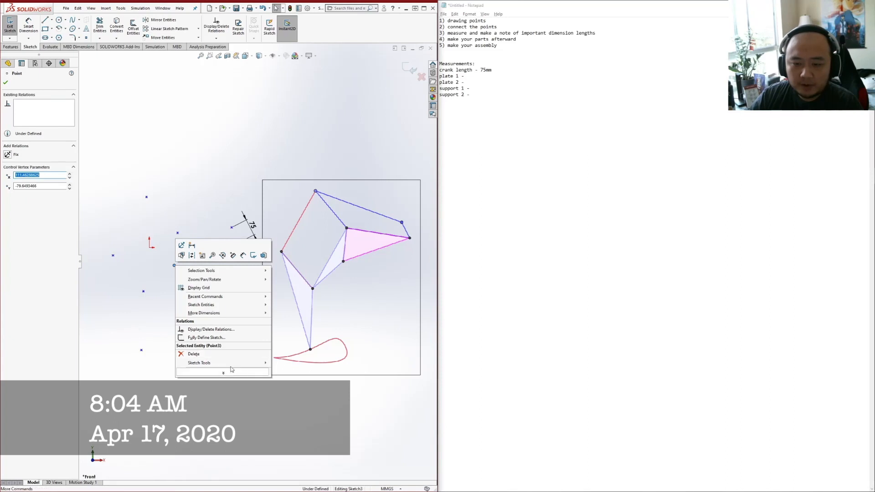
pyautogui.click(252, 379)
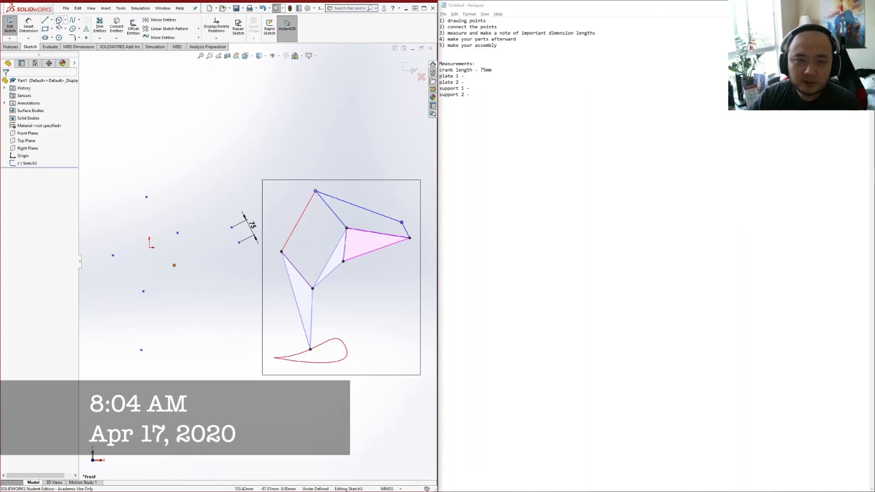
# Dimension the straight distance from the crank's lower end point to the joint shared by both blue triangles and copy its value
pyautogui.click(28, 26)
pyautogui.click(239, 242)
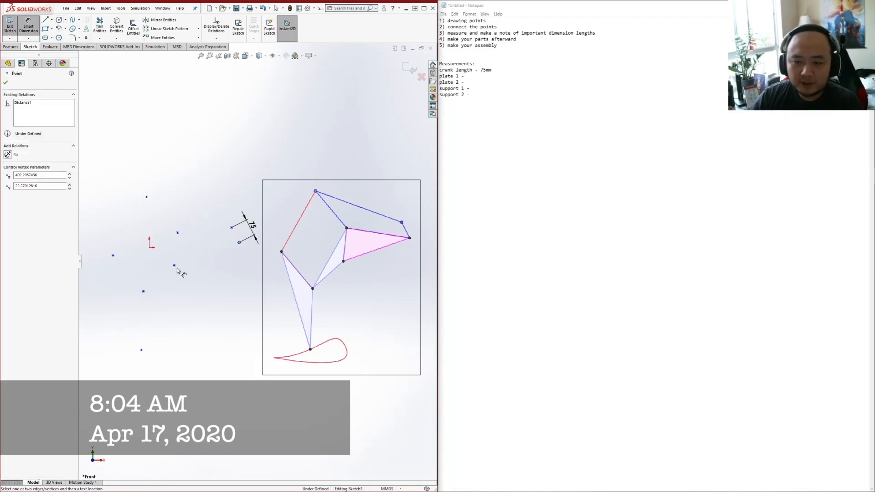
pyautogui.click(143, 291)
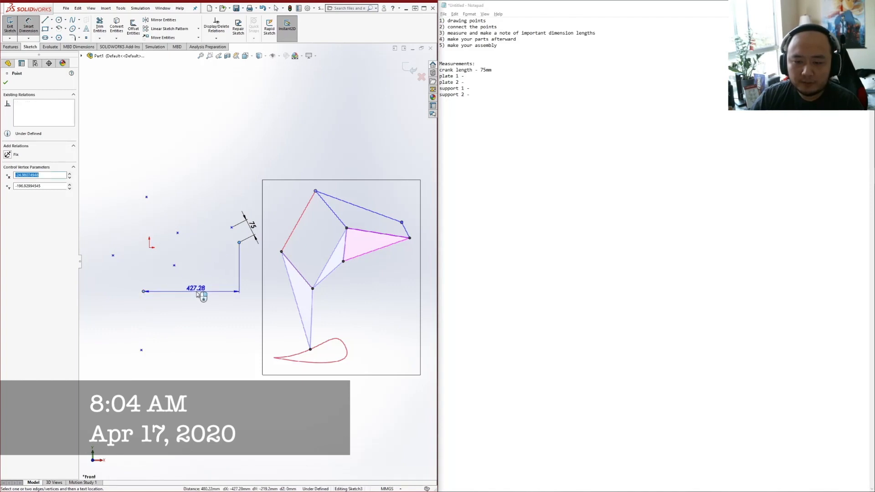
pyautogui.click(196, 285)
pyautogui.hotkey('ctrl', 'c')
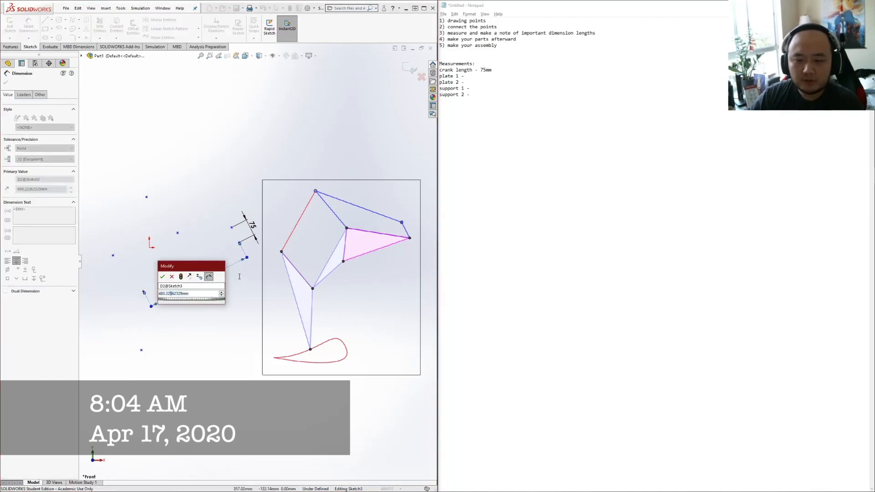
# Add a "long - 480.22362329mm" line under plate 1 in the Notepad list and accept the sketch dimension
pyautogui.click(486, 76)
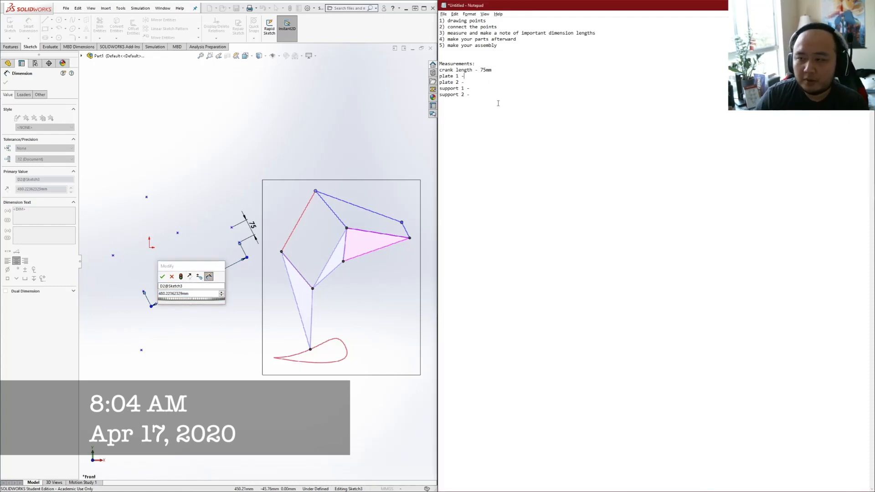
pyautogui.press('Return')
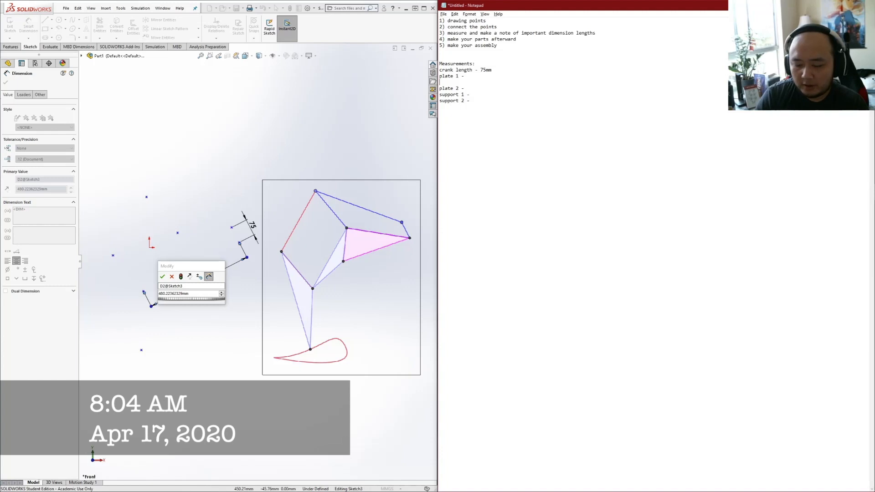
pyautogui.press('Left')
pyautogui.press('Left')
pyautogui.write('-')
pyautogui.hotkey('ctrl', 'v')
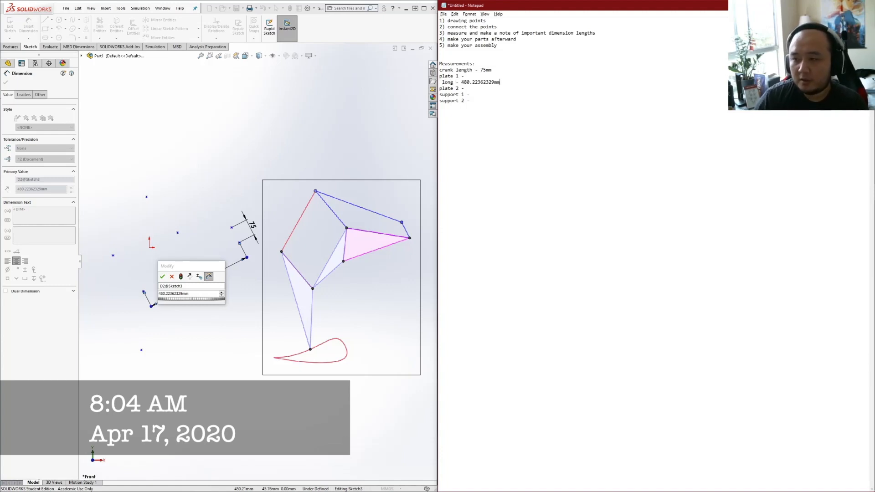
pyautogui.click(164, 277)
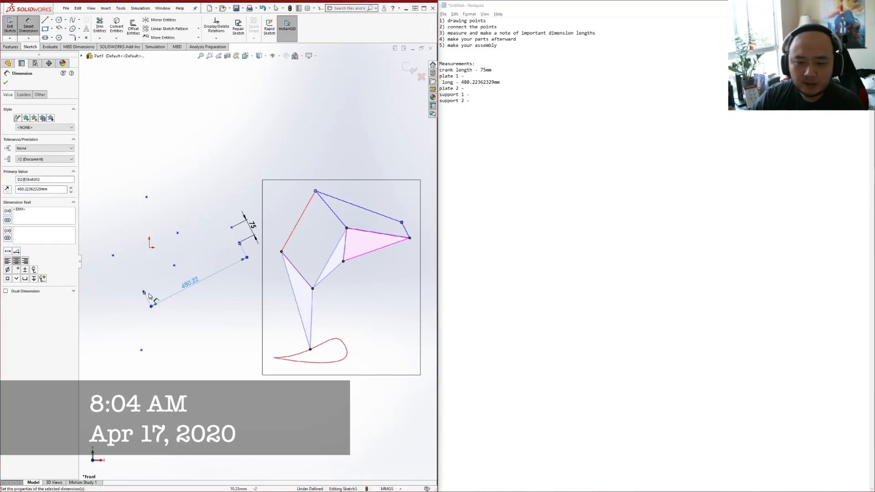
# Dimension the straight distance from the upper centre joint point to the joint shared by both blue triangles
pyautogui.click(178, 233)
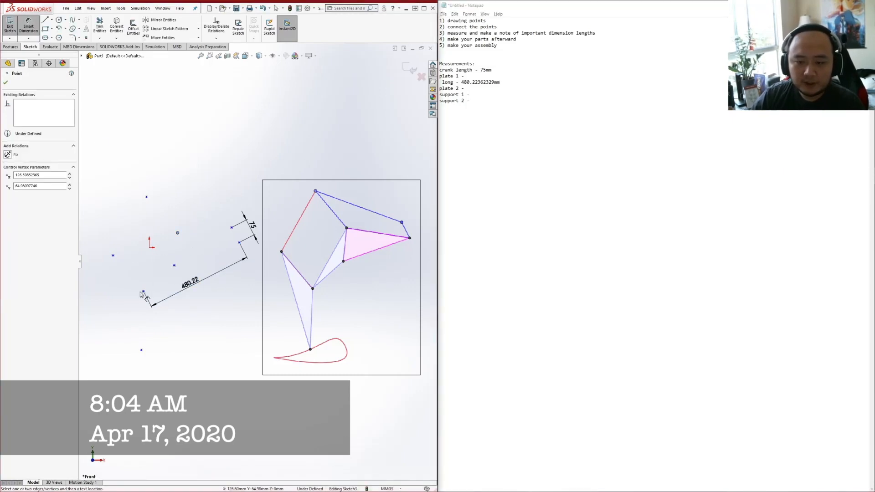
pyautogui.click(143, 292)
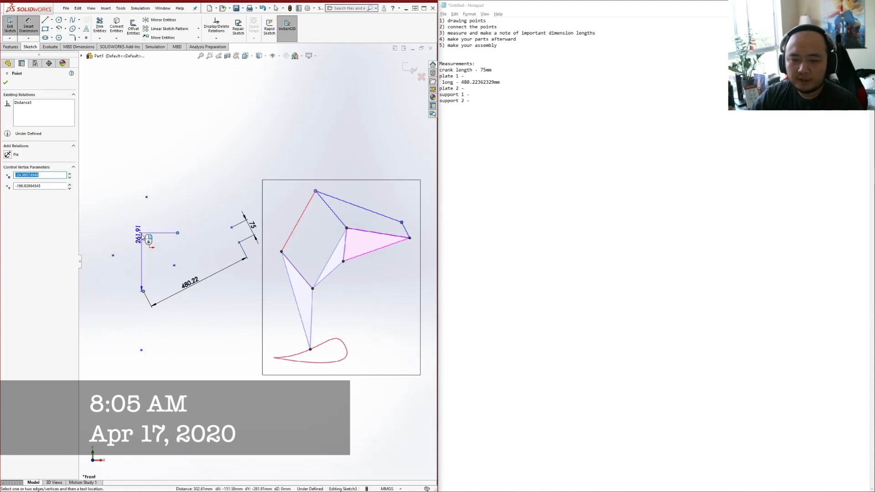
pyautogui.click(146, 242)
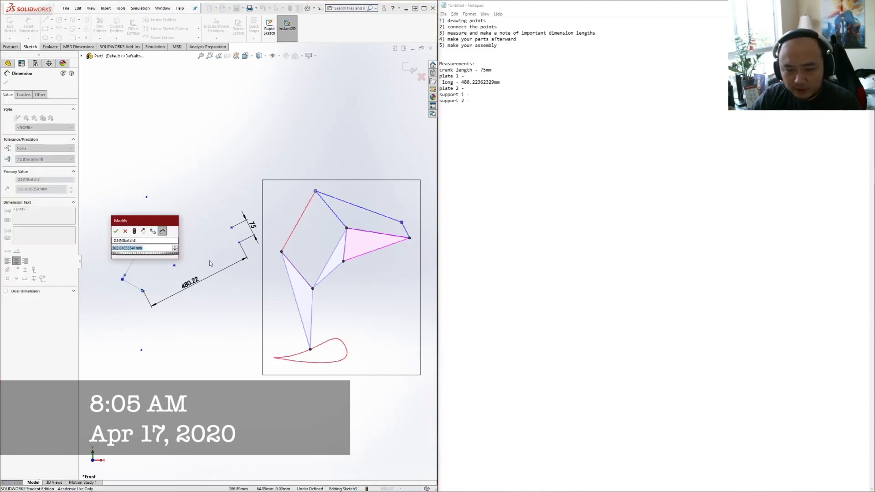
# Record "side 1 - 302.61053541mm" and an empty "side 2 -" line under plate 1 in Notepad, and accept the sketch dimension
pyautogui.click(478, 75)
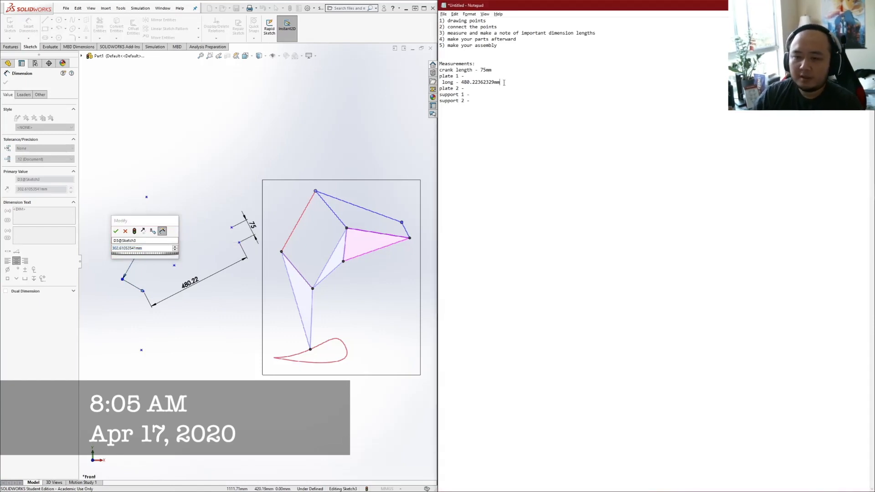
pyautogui.press('Return')
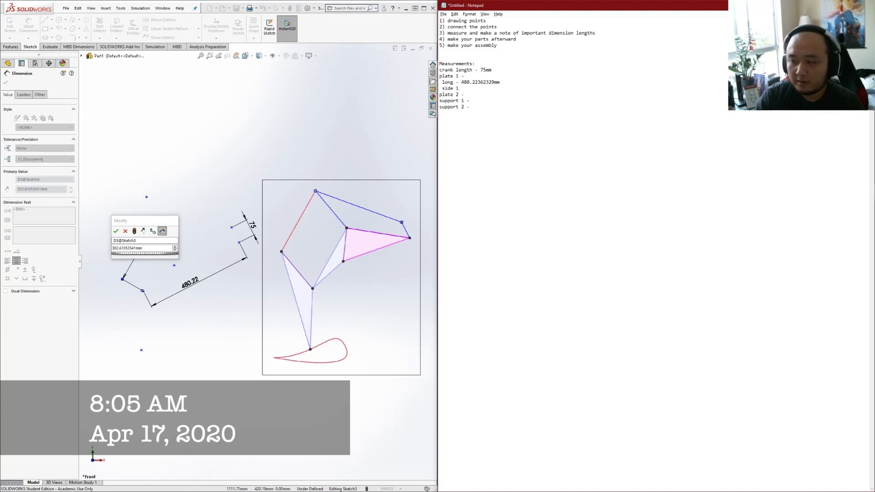
pyautogui.write('302.61053541mm')
pyautogui.press('Return')
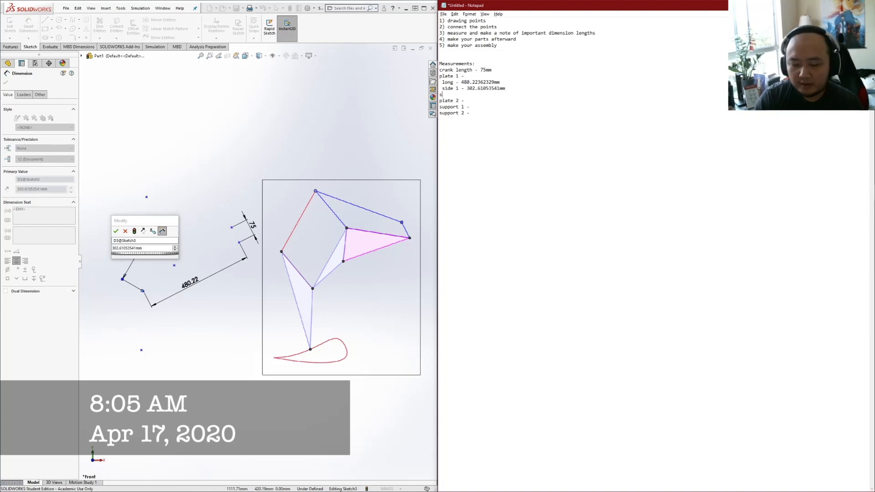
pyautogui.write('side 2 -')
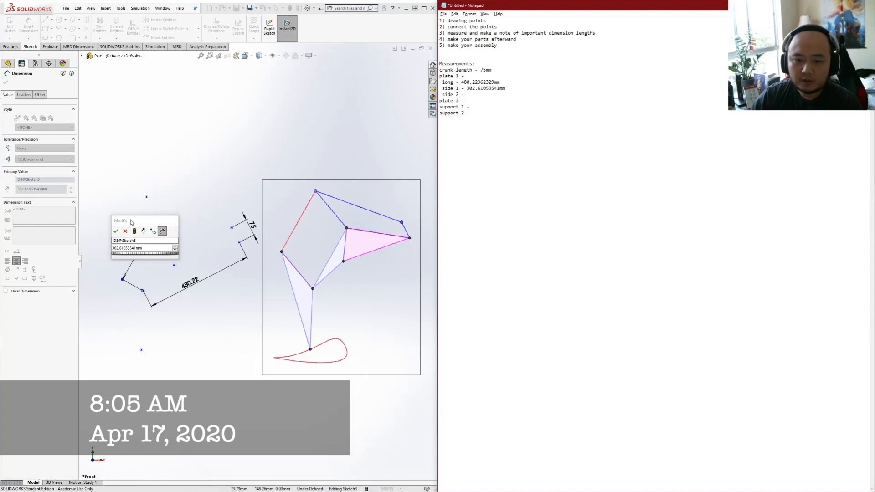
pyautogui.click(116, 231)
pyautogui.click(178, 233)
pyautogui.click(239, 242)
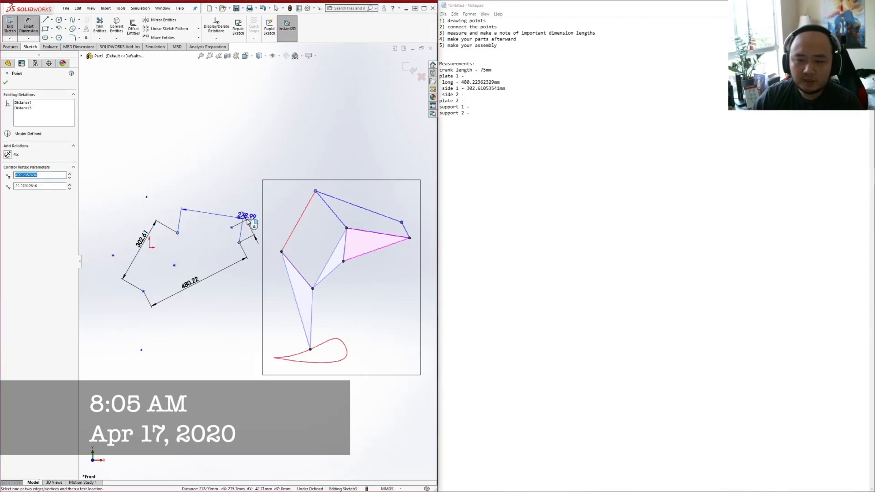
pyautogui.click(234, 220)
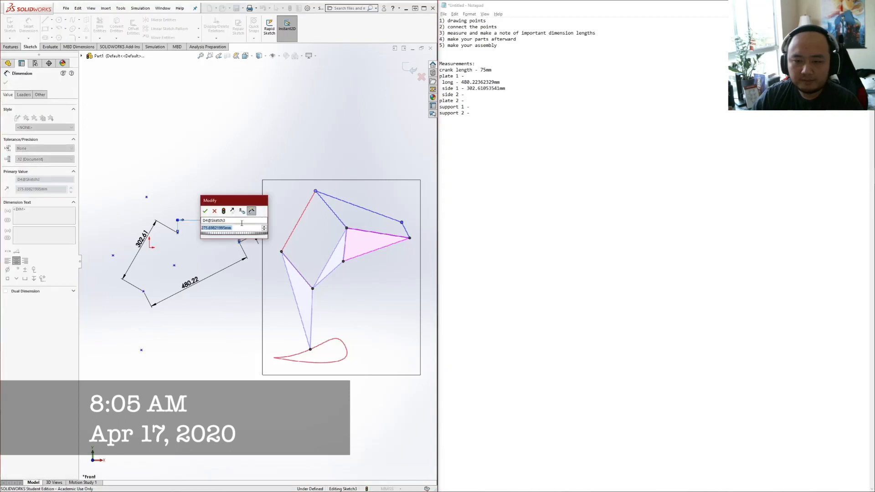
pyautogui.press('Return')
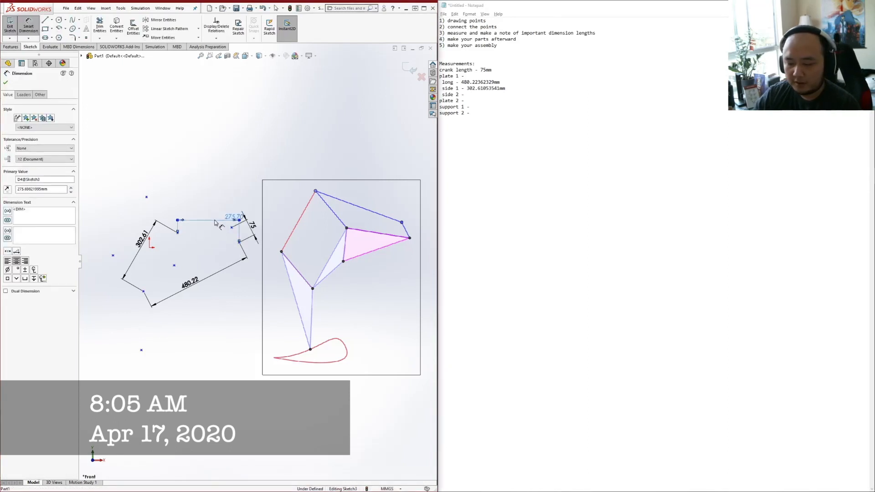
pyautogui.press('Delete')
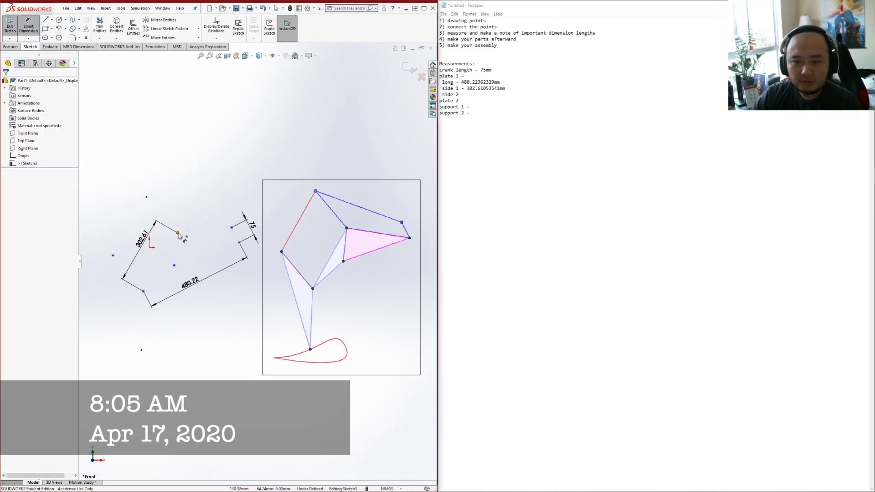
# Dimension the straight distance from the upper centre joint point to the crank's lower end point and copy its value
pyautogui.click(177, 233)
pyautogui.click(239, 242)
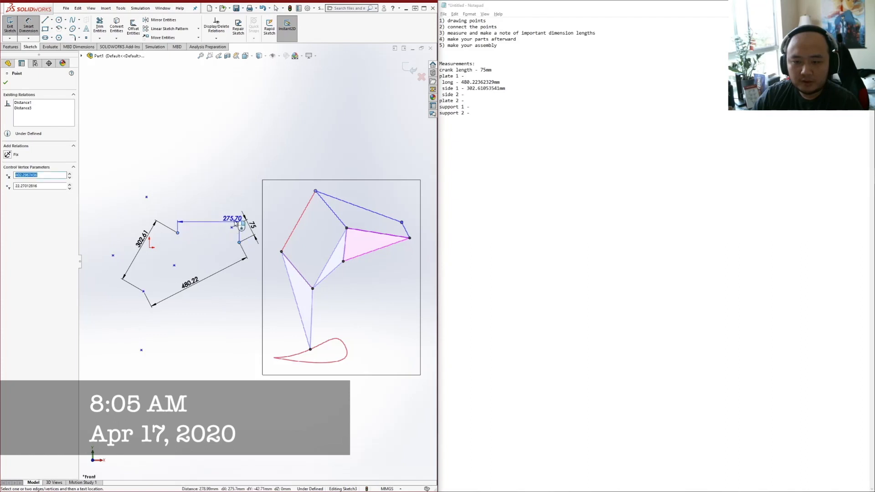
pyautogui.click(248, 210)
pyautogui.click(253, 222)
pyautogui.hotkey('ctrl', 'c')
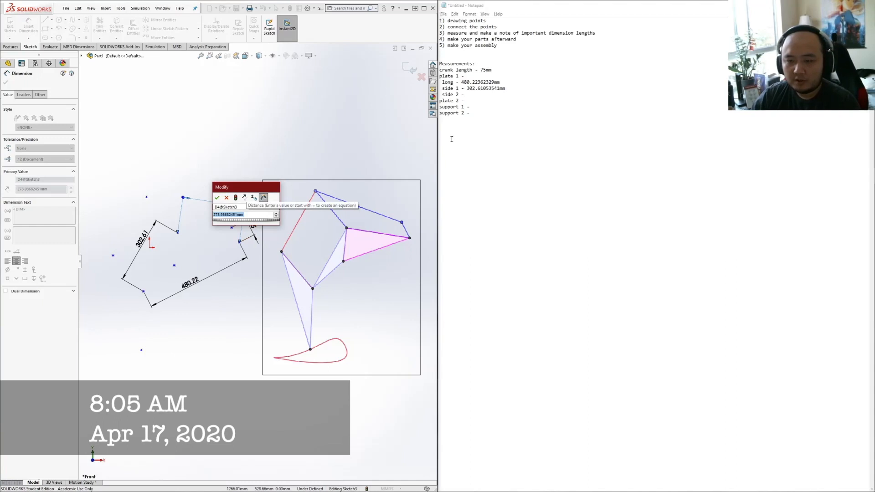
# Record 278.98682451mm as side 2 of plate 1 in Notepad and accept the sketch dimension
pyautogui.click(484, 93)
pyautogui.hotkey('ctrl', 'v')
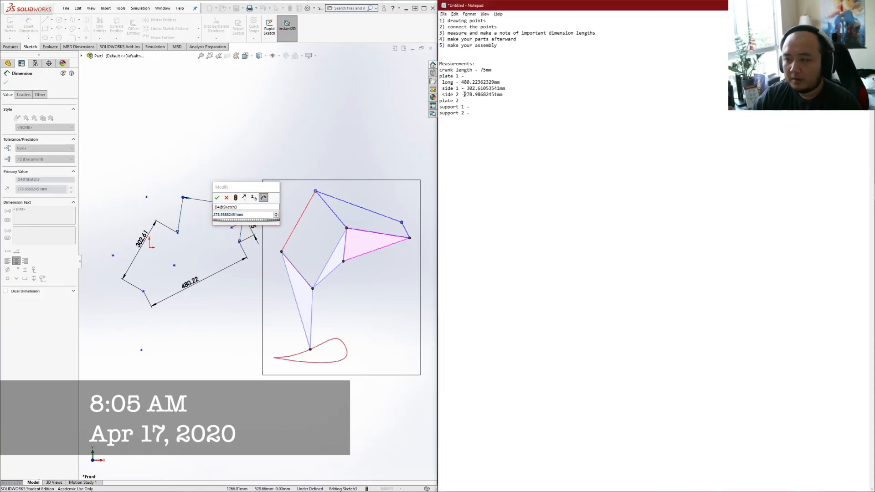
pyautogui.click(463, 94)
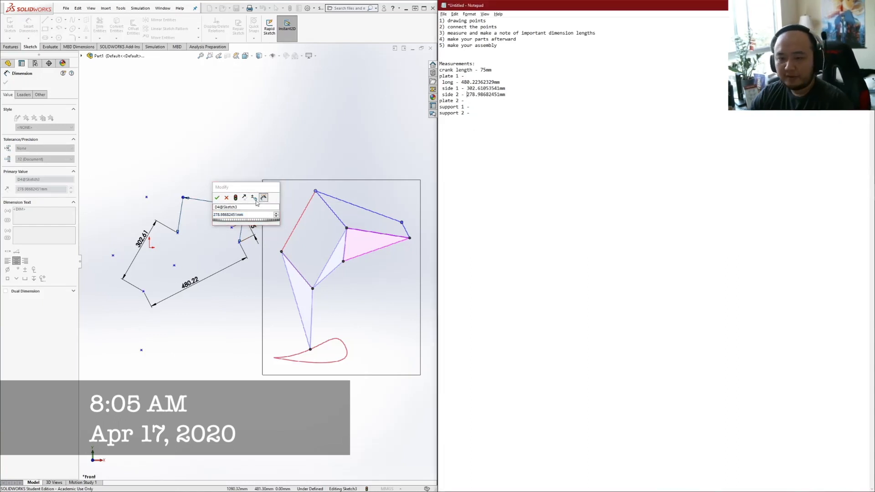
pyautogui.click(221, 202)
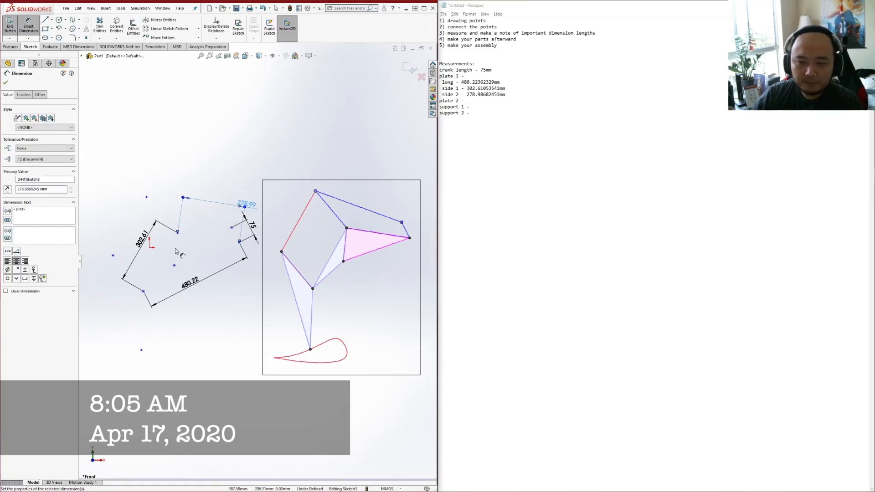
# Delete the crank dimension and the three plate 1 dimensions from the sketch, leaving only the points
pyautogui.click(138, 244)
pyautogui.press('Delete')
pyautogui.click(245, 205)
pyautogui.press('Delete')
pyautogui.click(253, 229)
pyautogui.press('Delete')
pyautogui.click(222, 271)
pyautogui.press('Delete')
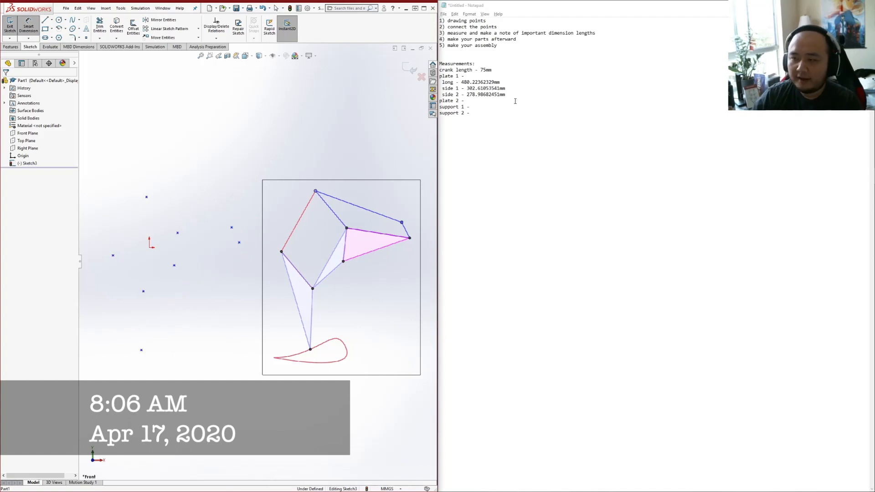
pyautogui.moveTo(509, 96); pyautogui.dragTo(438, 64)
pyautogui.hotkey('ctrl', 'End')
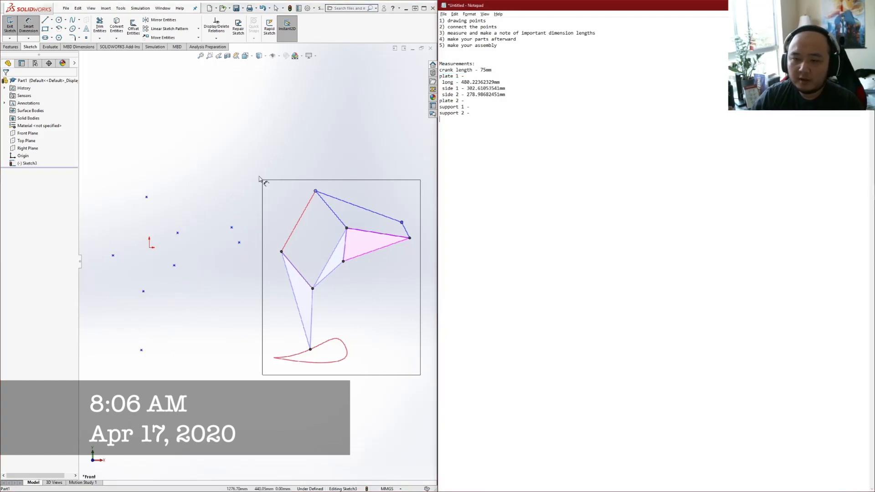
pyautogui.click(202, 265)
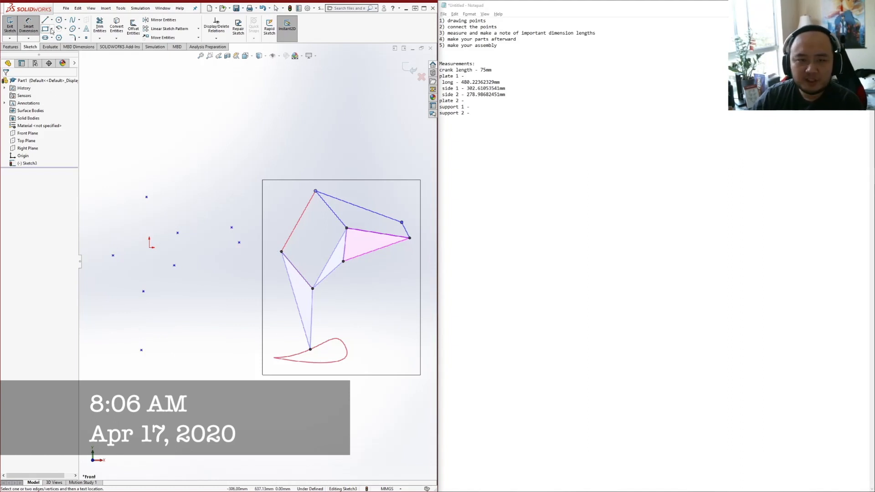
# Dimension the straight distance from the leftmost joint point to the foot joint point and copy its value
pyautogui.click(113, 256)
pyautogui.click(141, 350)
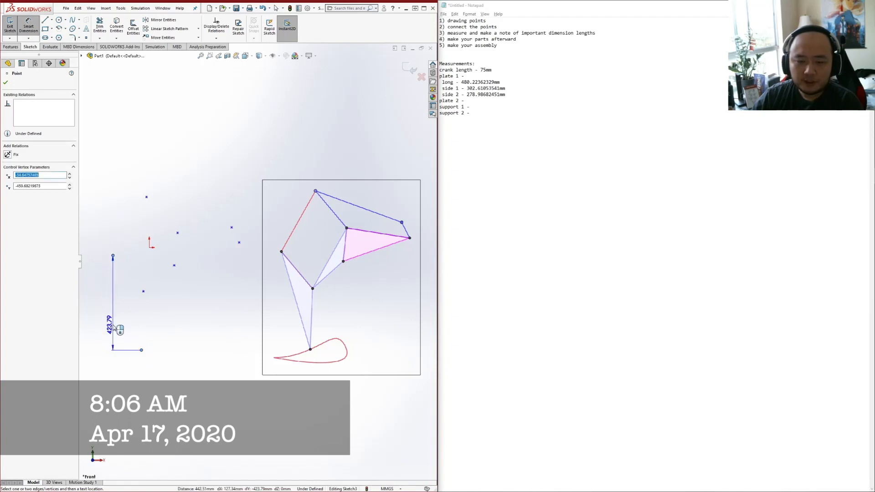
pyautogui.click(121, 343)
pyautogui.hotkey('ctrl', 'c')
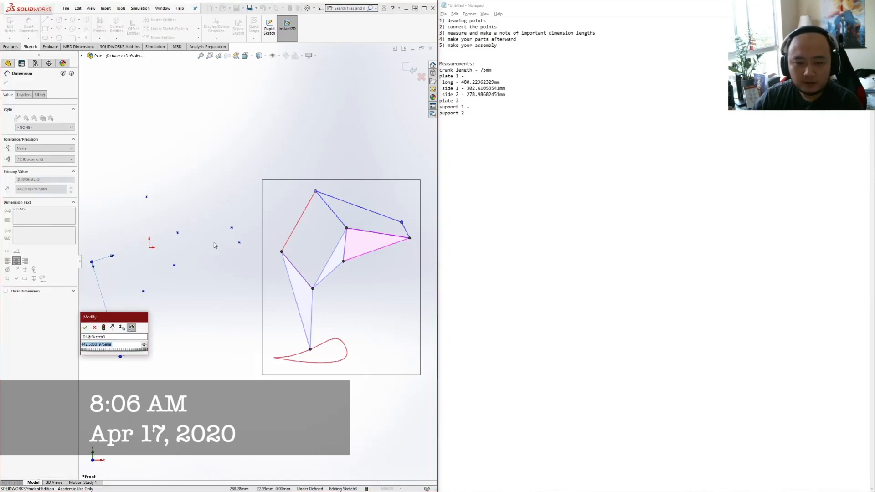
# Add a "long - 442.50887975mm" line under plate 2 in the Notepad measurement list
pyautogui.click(495, 99)
pyautogui.press('Return')
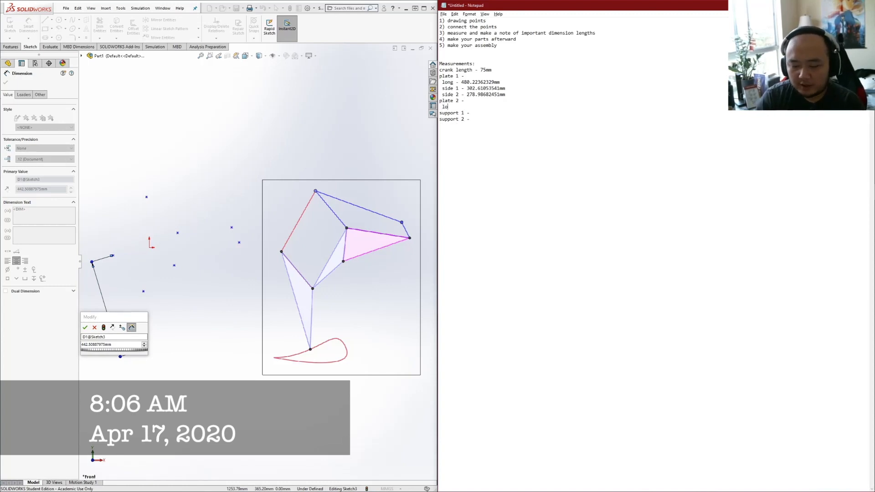
pyautogui.write('long -')
pyautogui.hotkey('ctrl', 'v')
pyautogui.press('Return')
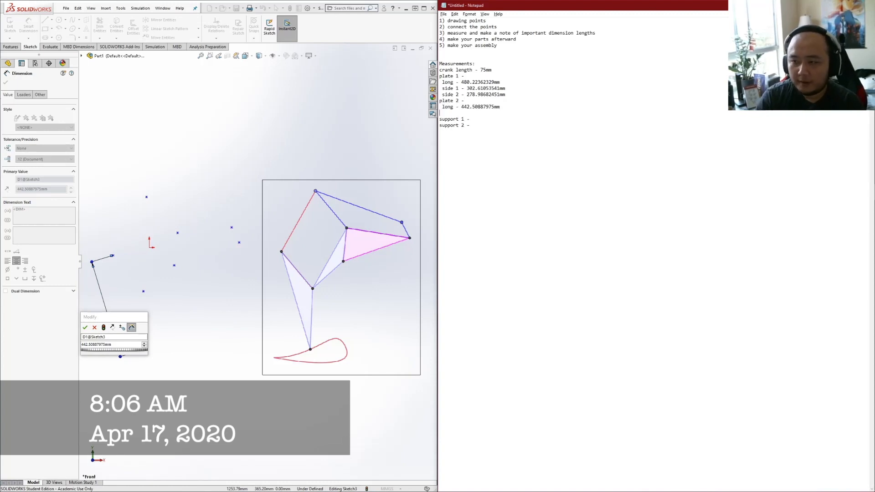
# Add empty "short 1 -" and "short 2 -" lines under plate 2 in Notepad and accept the sketch dimension
pyautogui.write('short 1')
pyautogui.press('Return')
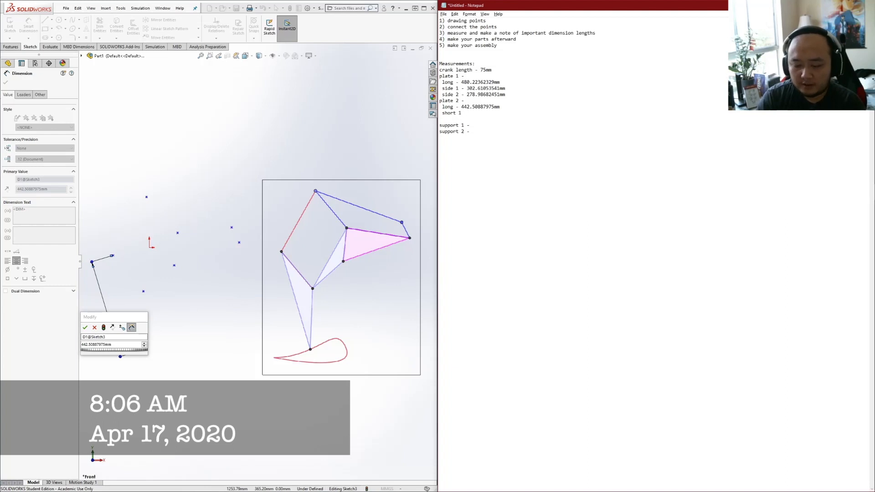
pyautogui.write('short 2 -')
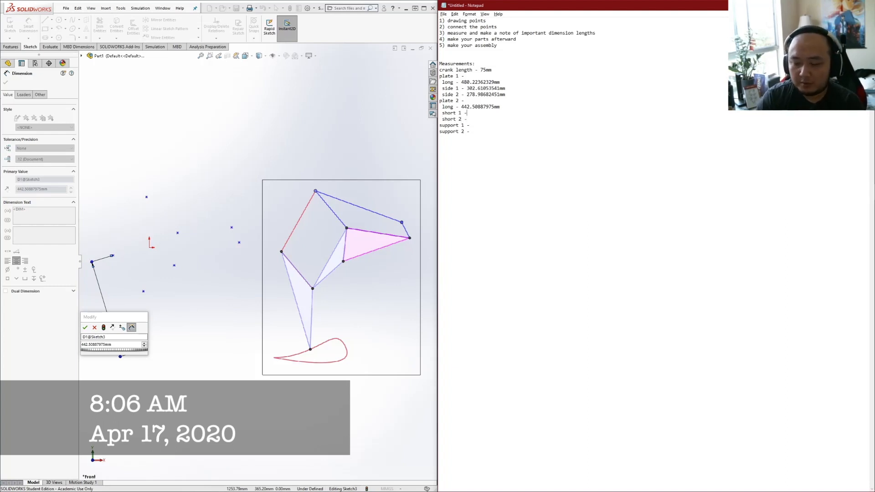
pyautogui.click(85, 327)
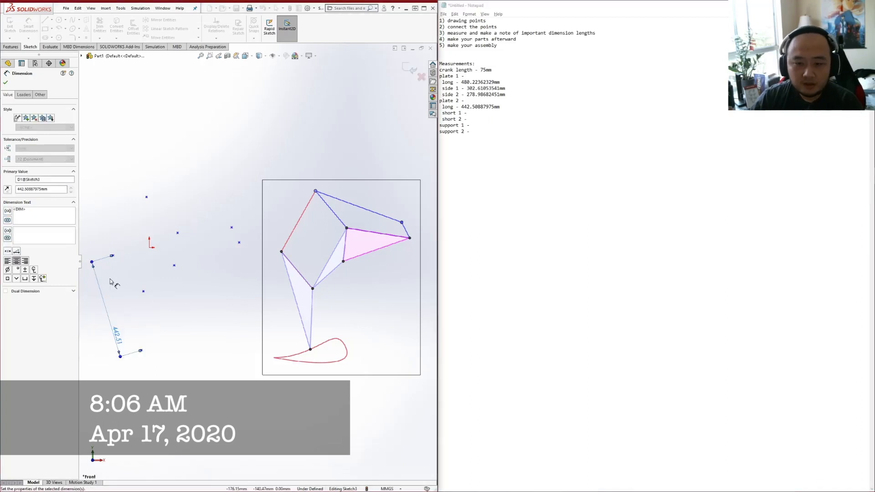
# Dimension the distance from the leftmost joint point to the joint point below the origin and record 211.43580542mm as plate 2's short 1 in Notepad
pyautogui.click(112, 256)
pyautogui.click(143, 291)
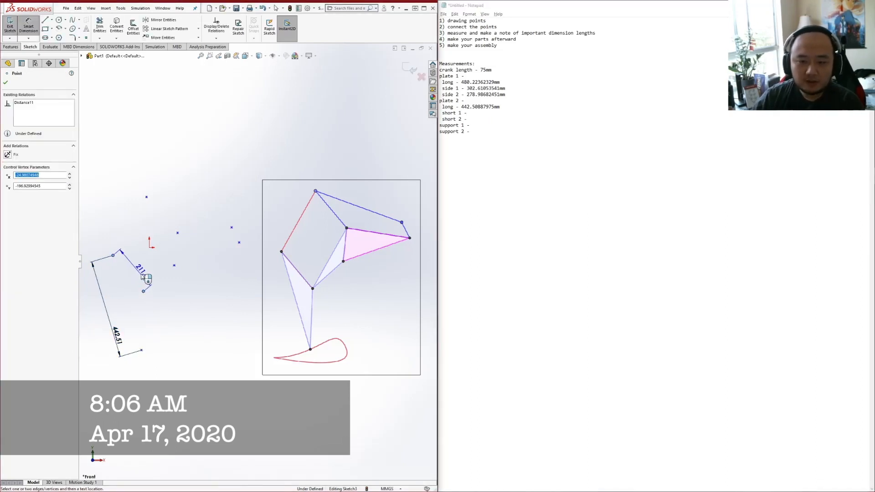
pyautogui.click(143, 275)
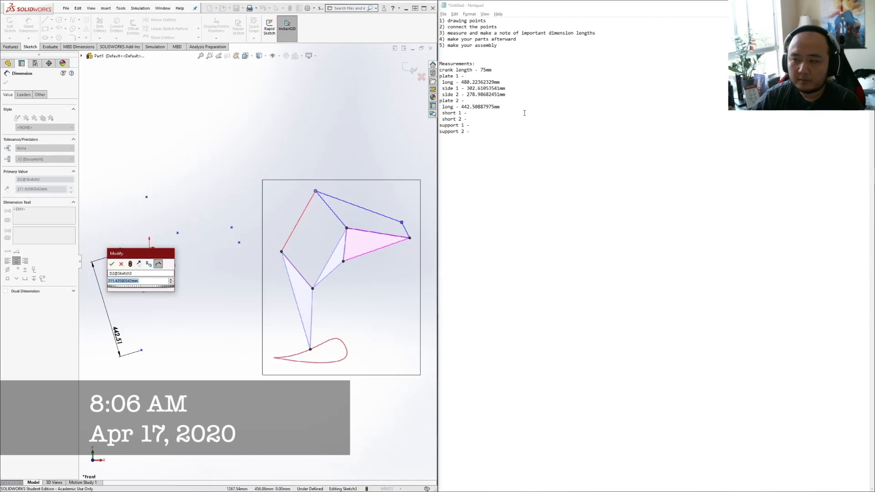
pyautogui.click(499, 117)
pyautogui.write('211.43580542mm')
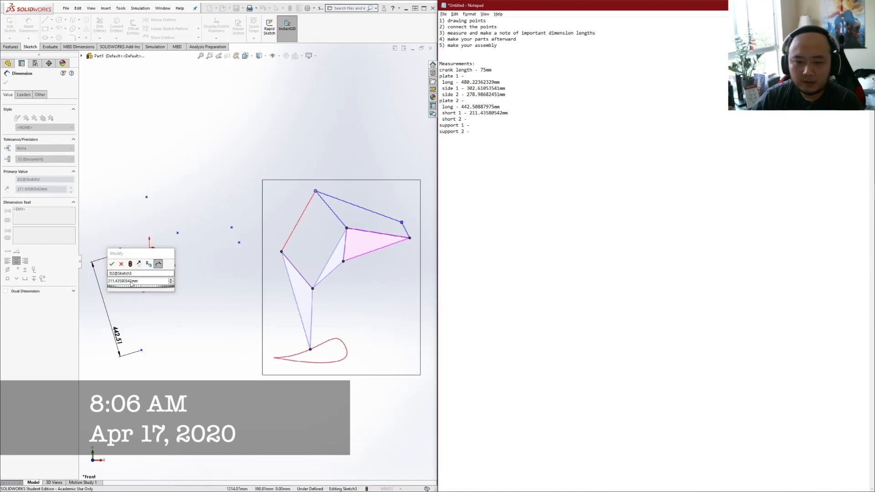
pyautogui.click(112, 264)
pyautogui.click(144, 291)
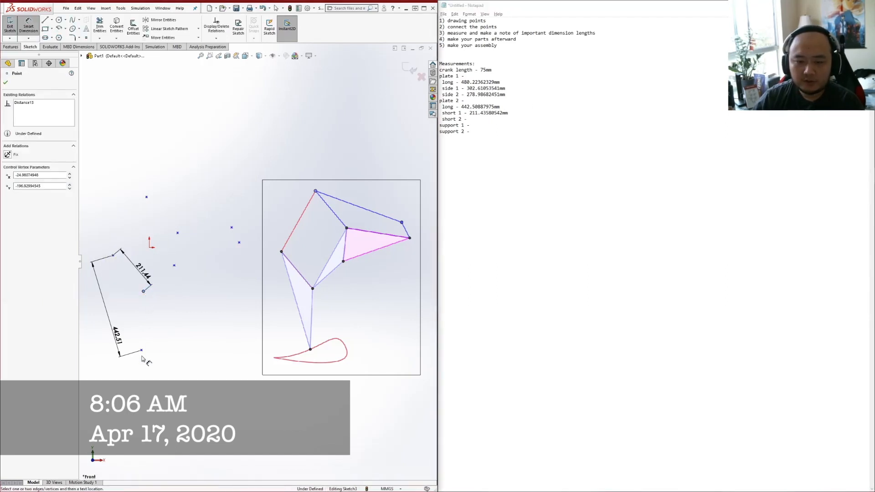
pyautogui.click(141, 350)
pyautogui.click(157, 334)
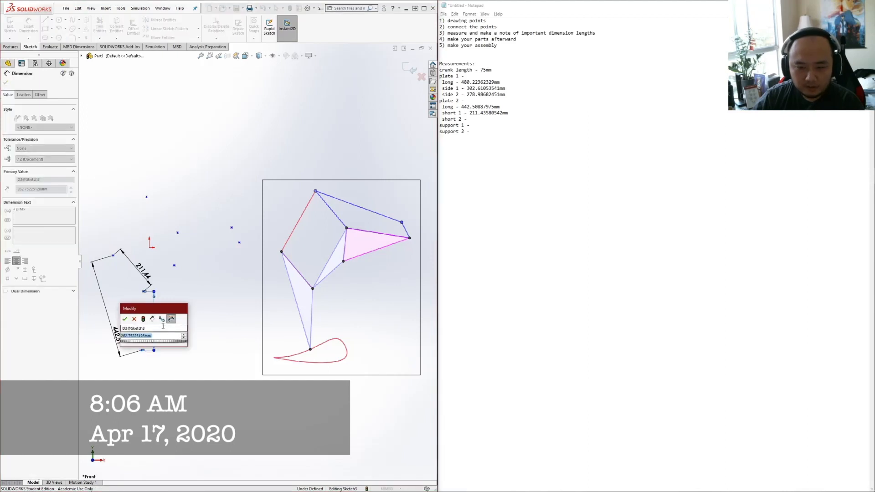
pyautogui.click(134, 321)
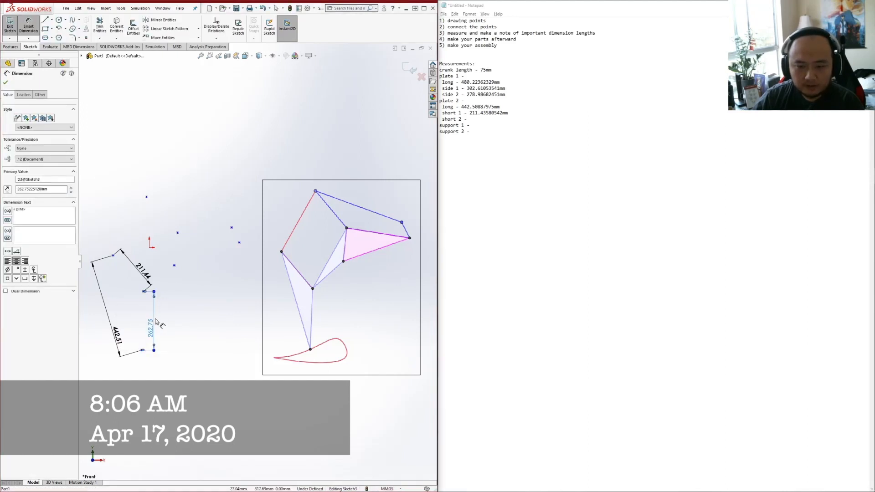
pyautogui.click(168, 340)
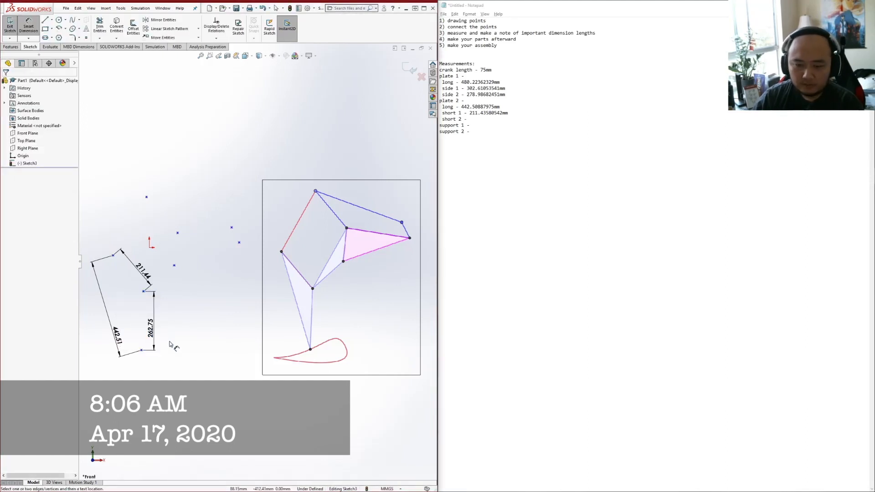
pyautogui.doubleClick(150, 327)
pyautogui.hotkey('ctrl', 'x')
pyautogui.click(164, 314)
pyautogui.click(479, 249)
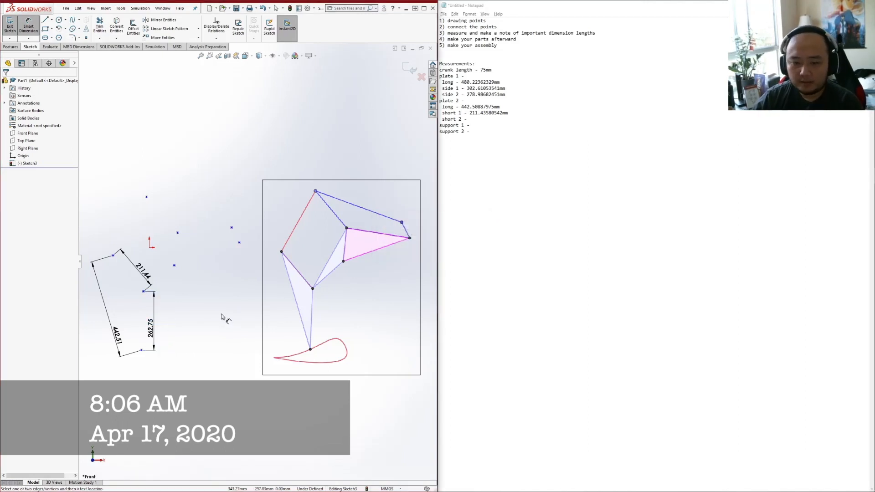
pyautogui.rightClick(151, 325)
pyautogui.click(166, 380)
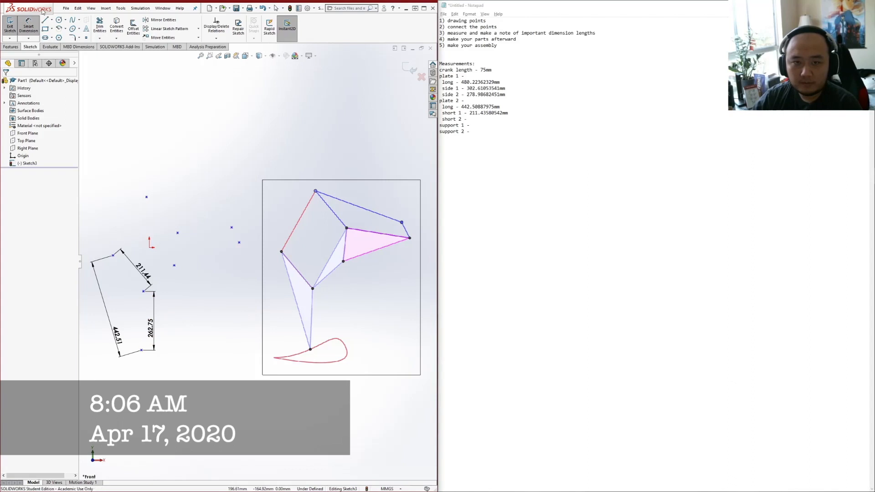
pyautogui.press('Escape')
pyautogui.click(152, 327)
pyautogui.press('Delete')
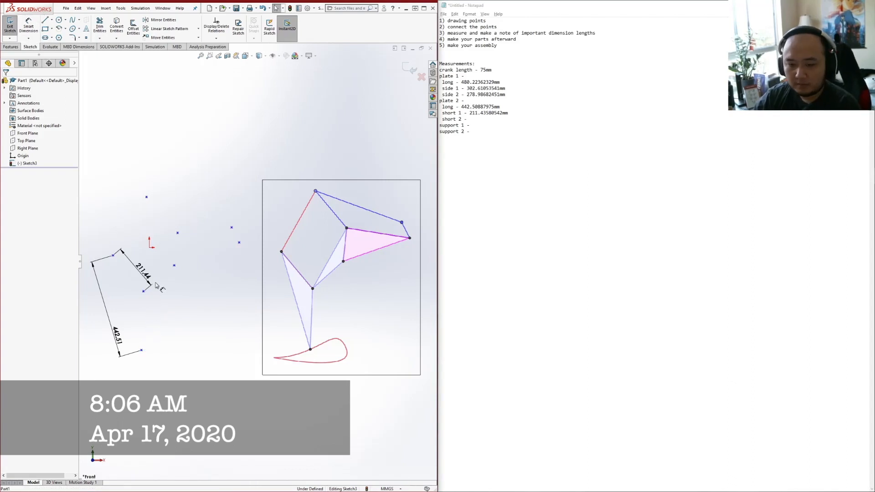
# Dimension the straight distance from the joint point below the origin to the foot point and record 262.93001552mm as plate 2's short 2 in Notepad
pyautogui.click(28, 26)
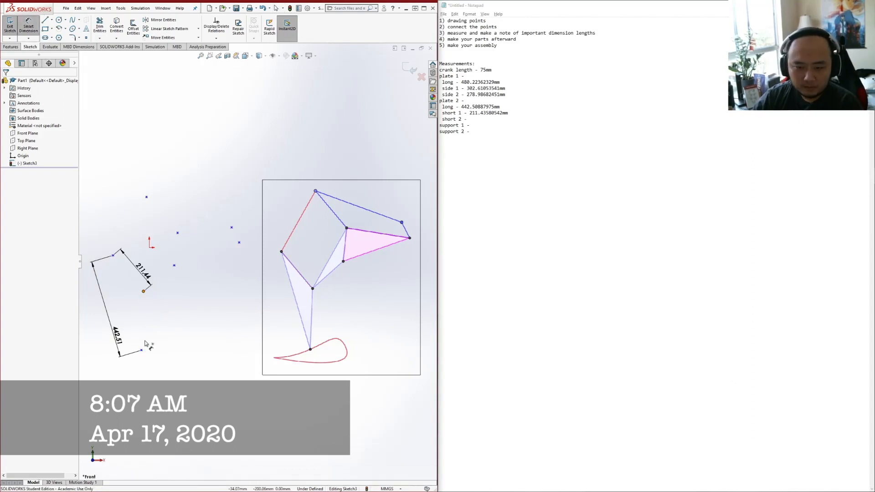
pyautogui.click(143, 291)
pyautogui.click(141, 350)
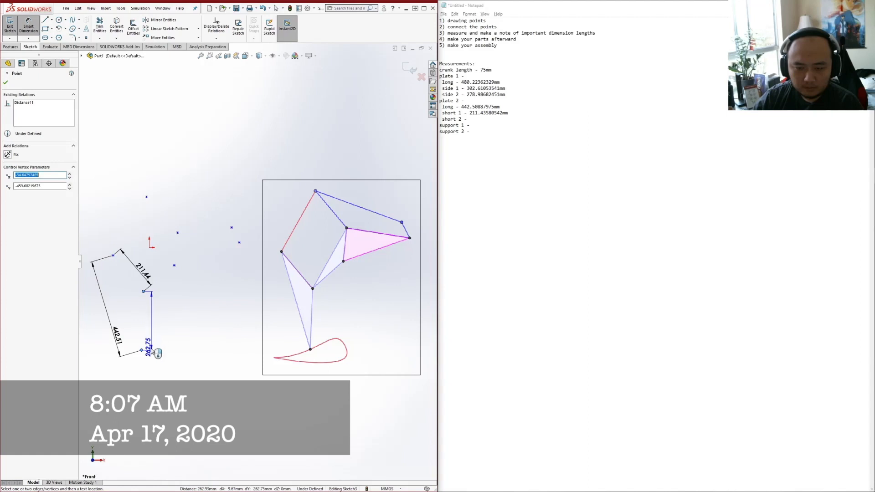
pyautogui.click(151, 356)
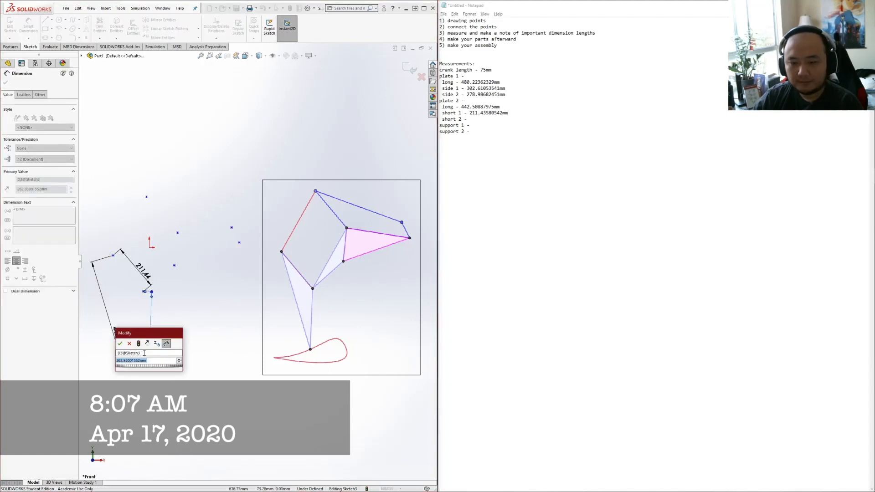
pyautogui.hotkey('ctrl', 'c')
pyautogui.click(477, 119)
pyautogui.hotkey('ctrl', 'v')
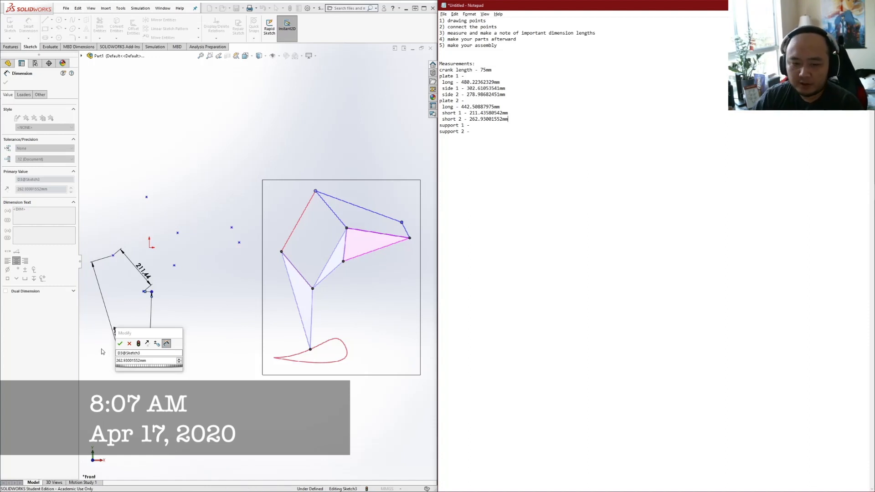
pyautogui.click(120, 343)
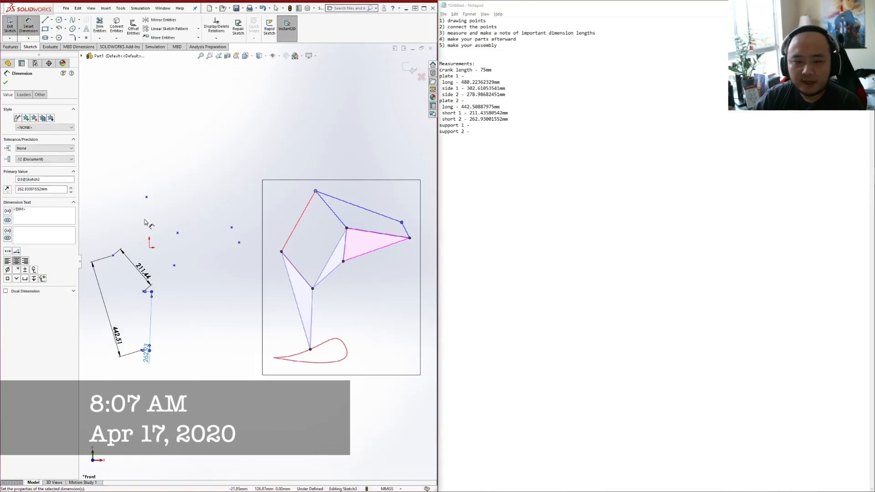
# Delete the three plate 2 dimensions from the sketch, leaving only the points
pyautogui.press('Delete')
pyautogui.click(146, 351)
pyautogui.press('Delete')
pyautogui.click(114, 333)
pyautogui.press('Delete')
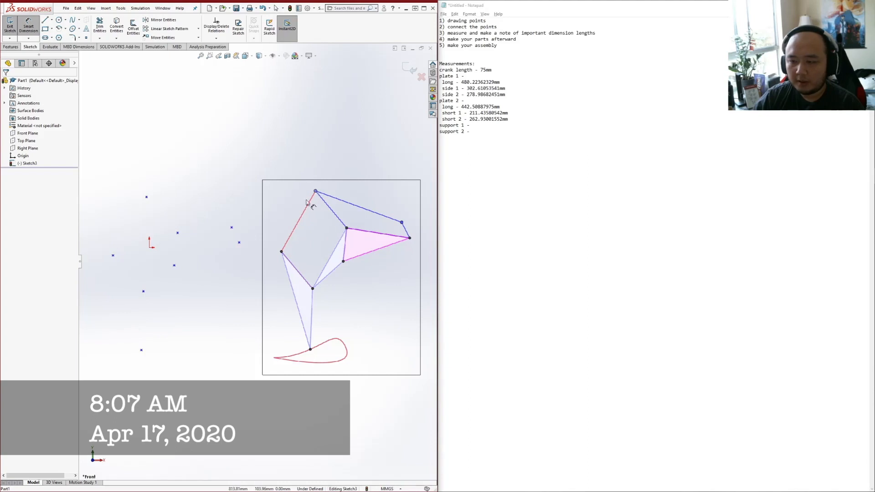
# Dimension the straight distance from the topmost point to the point just above and beside the origin and record 211.36812777mm as support 1 in Notepad
pyautogui.click(177, 232)
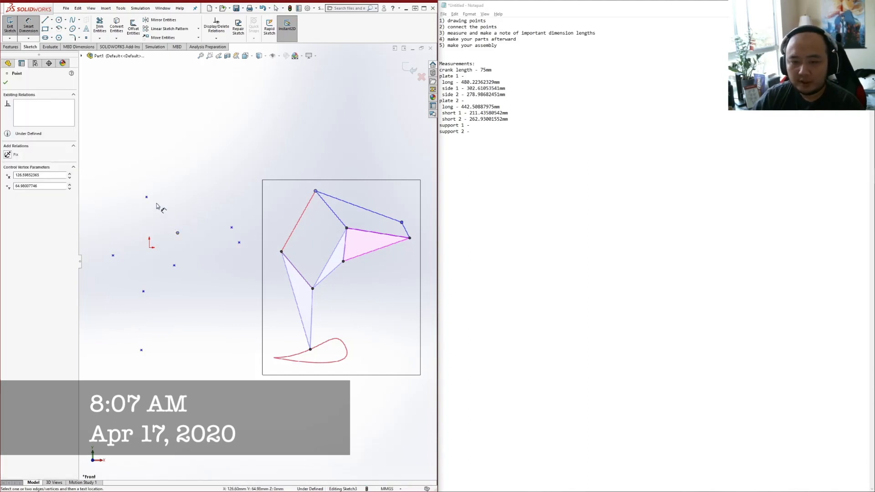
pyautogui.click(146, 197)
pyautogui.click(181, 200)
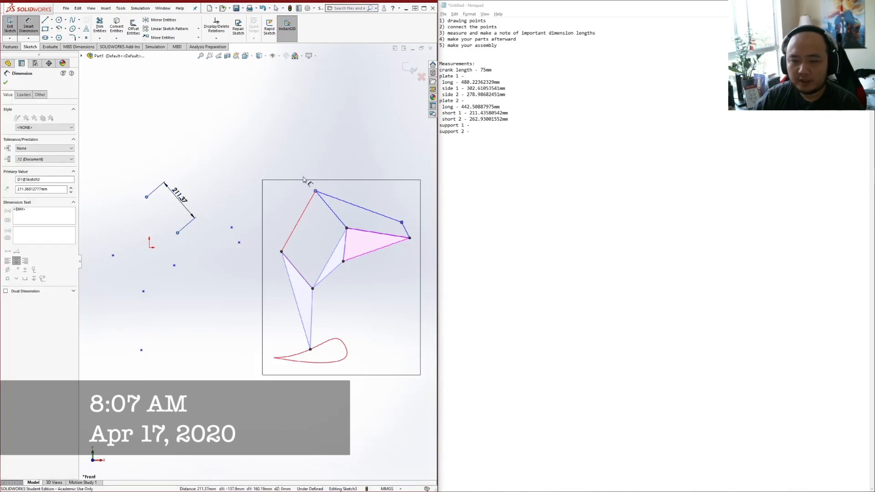
pyautogui.hotkey('ctrl', 'c')
pyautogui.click(477, 126)
pyautogui.hotkey('ctrl', 'v')
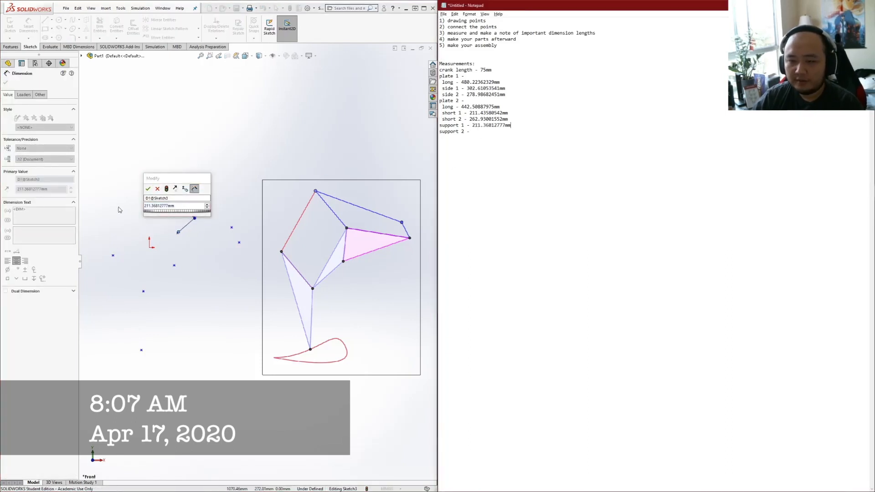
pyautogui.click(156, 192)
pyautogui.click(157, 189)
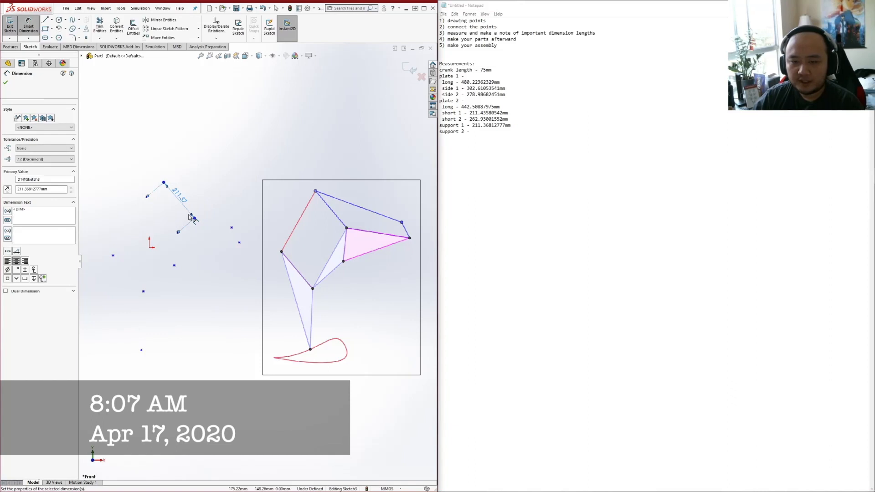
# Dimension the straight distance between the topmost point and the leftmost joint point
pyautogui.click(147, 197)
pyautogui.click(113, 257)
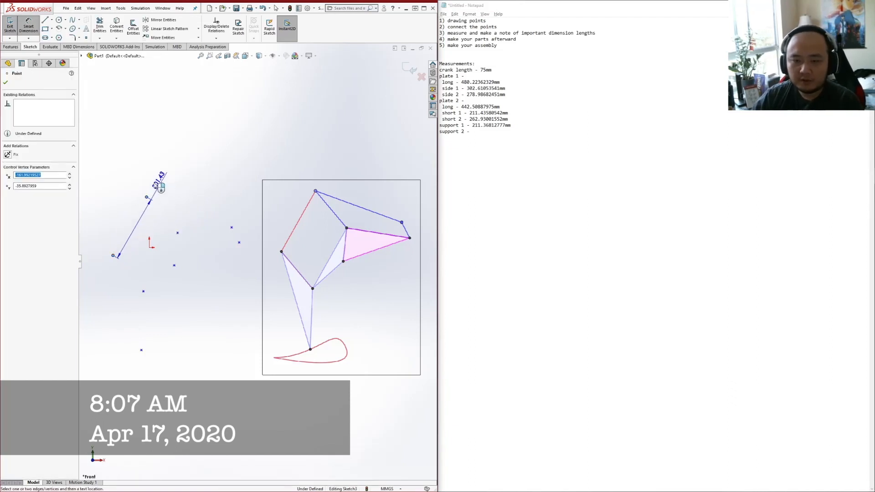
pyautogui.click(121, 206)
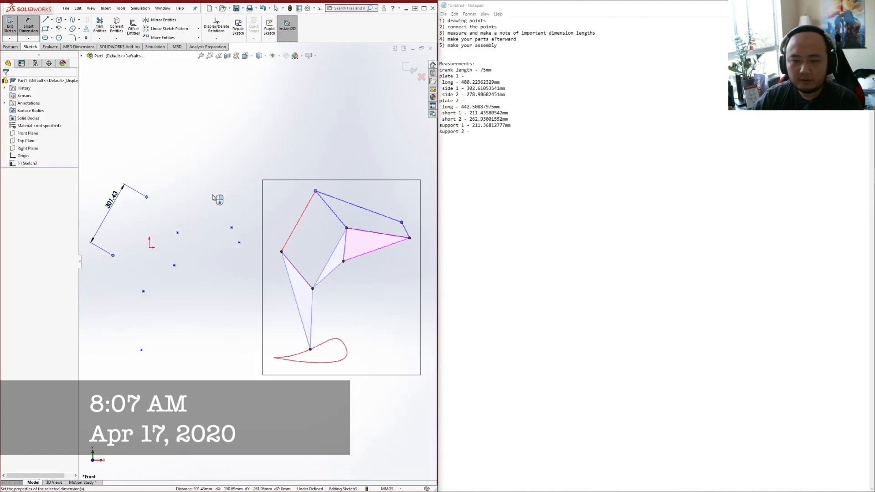
# Record 301.42730343mm as support 2 in Notepad and delete that dimension from the sketch
pyautogui.click(492, 133)
pyautogui.hotkey('ctrl', 'v')
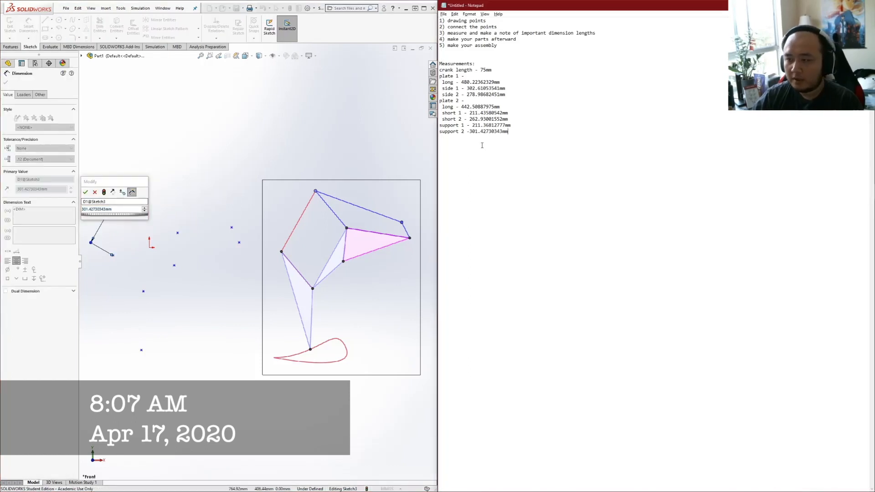
pyautogui.click(470, 132)
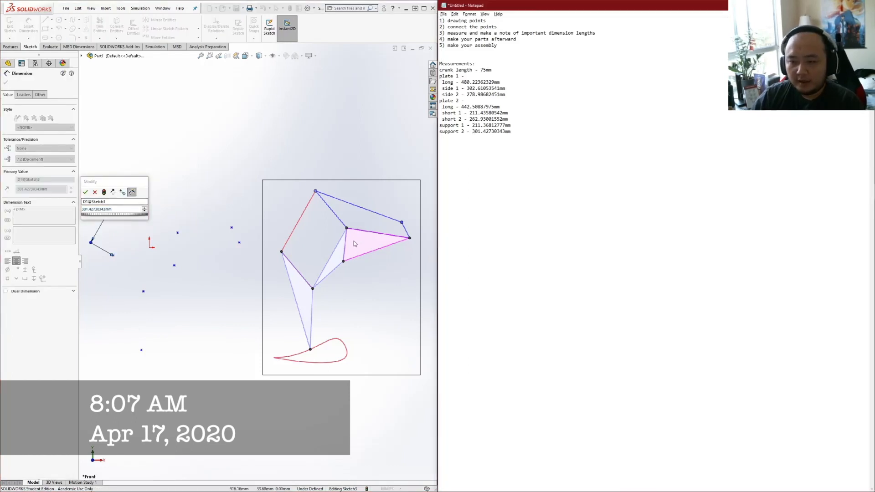
pyautogui.click(95, 193)
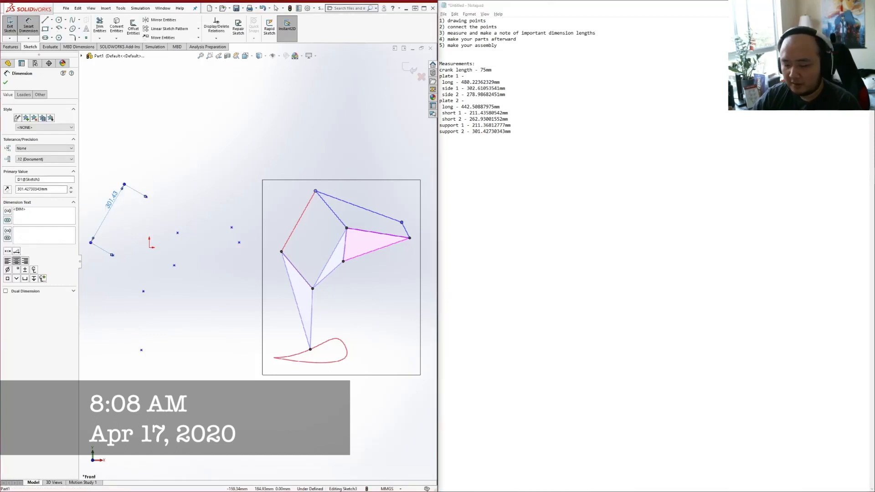
pyautogui.press('Delete')
# Dimension the horizontal distance between the topmost point and the fixed crank centre point above the far-right crank point
pyautogui.click(146, 196)
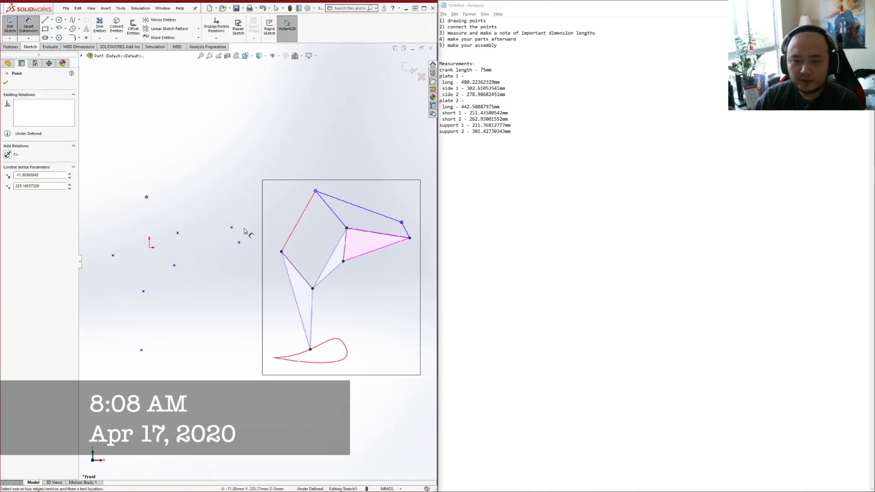
pyautogui.moveTo(233, 231)
pyautogui.mouseDown()
pyautogui.moveTo(220, 203)
pyautogui.moveTo(237, 184)
pyautogui.mouseUp()
pyautogui.click(231, 184)
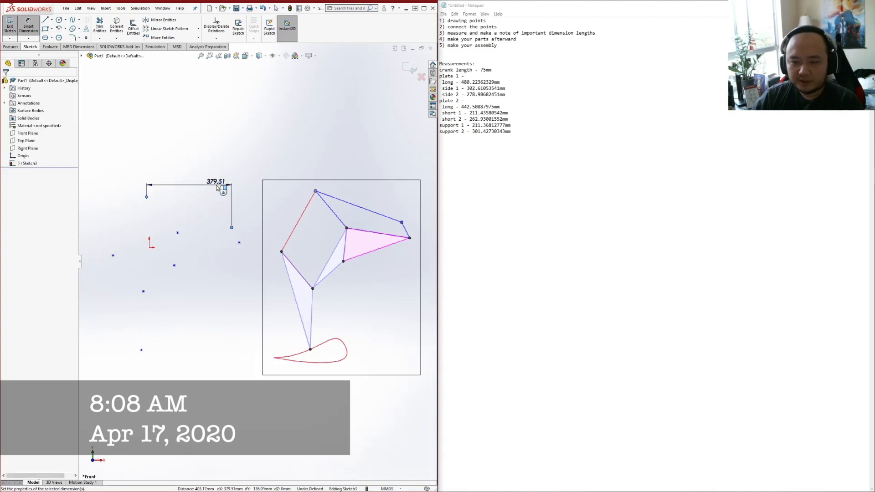
# Add a "distance between fixed points" heading with the line "x - 379.50644169mm" below the Notepad measurements and close the dimension's value box
pyautogui.click(554, 130)
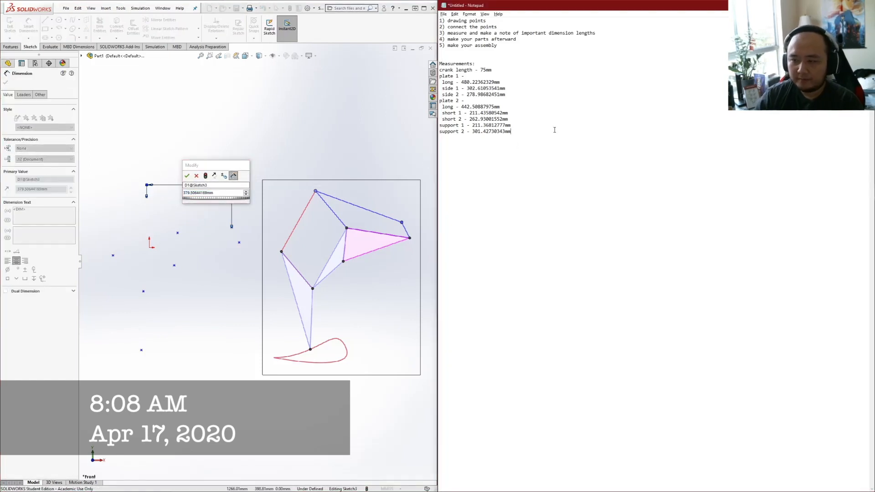
pyautogui.press('Return')
pyautogui.press('Return')
pyautogui.write('distance bet')
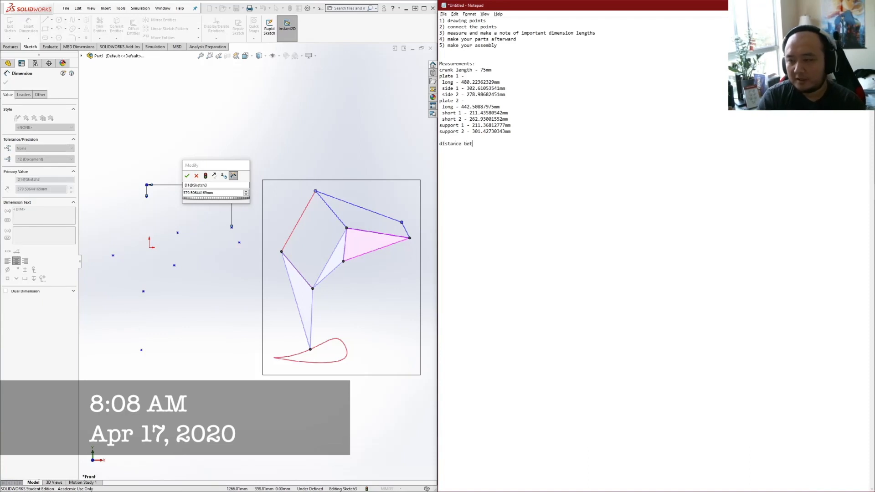
pyautogui.write('ween fixed points')
pyautogui.press('Return')
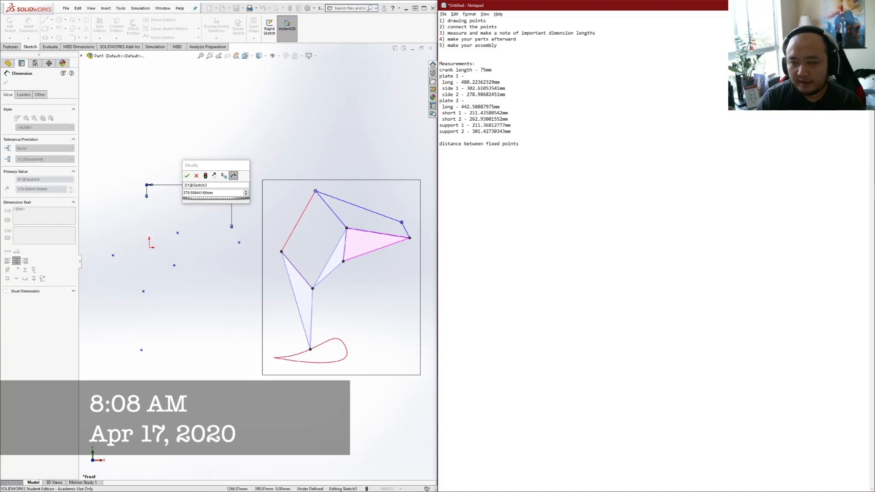
pyautogui.write('x -')
pyautogui.hotkey('ctrl', 'v')
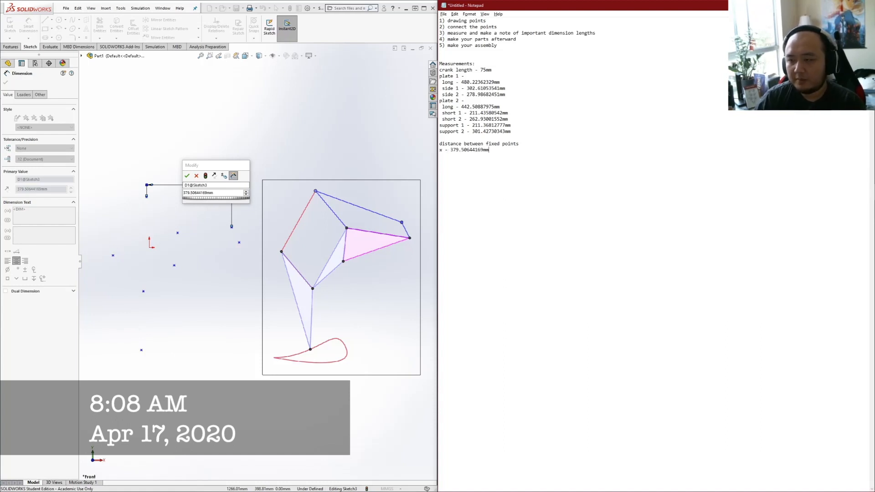
pyautogui.click(198, 179)
pyautogui.click(196, 176)
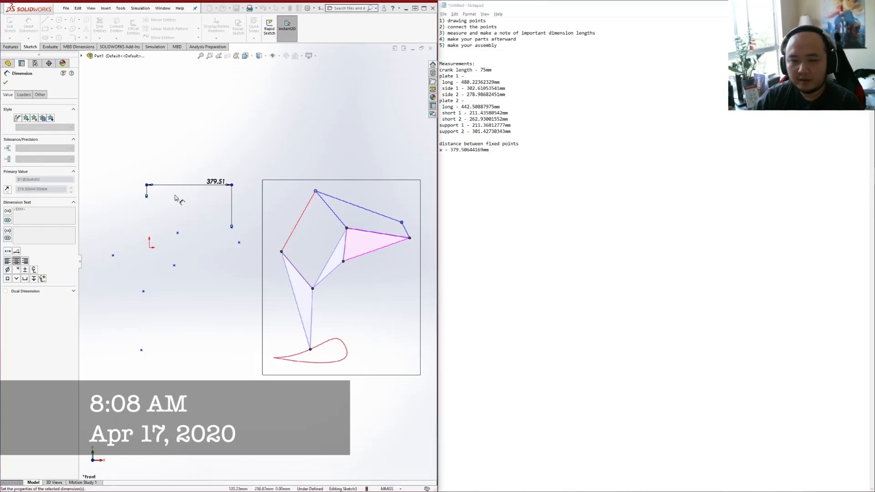
# Dimension the vertical distance between the same two fixed points and add the line "y - 136.09288562mm" in Notepad
pyautogui.click(232, 229)
pyautogui.click(146, 197)
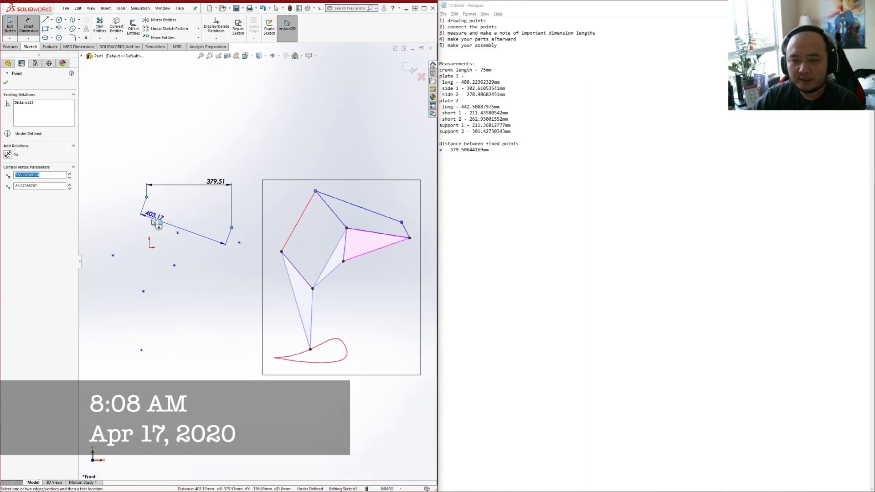
pyautogui.click(139, 214)
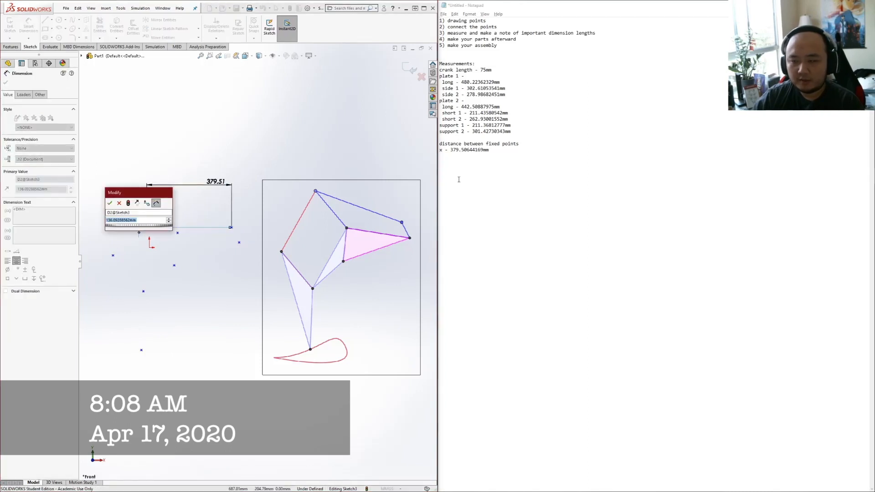
pyautogui.click(511, 157)
pyautogui.write('y -')
pyautogui.write('136.09288562mm')
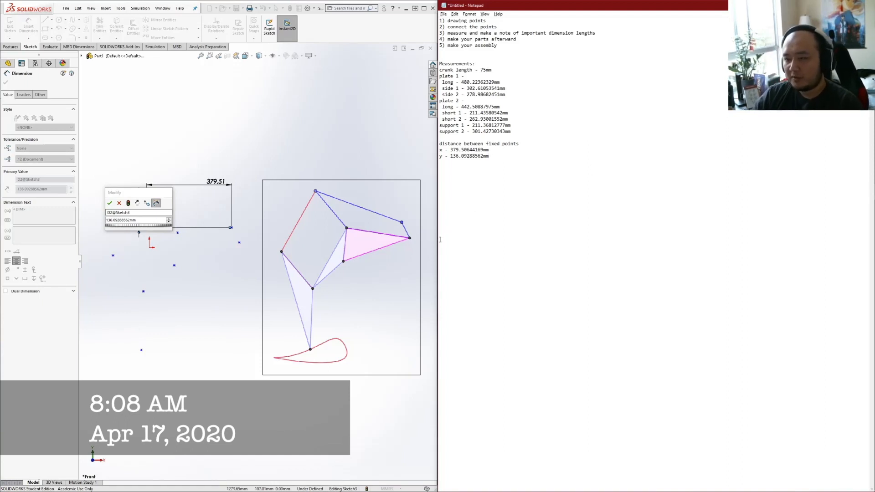
# Close the value box of the vertical dimension between the fixed points and exit the sketch
pyautogui.click(118, 202)
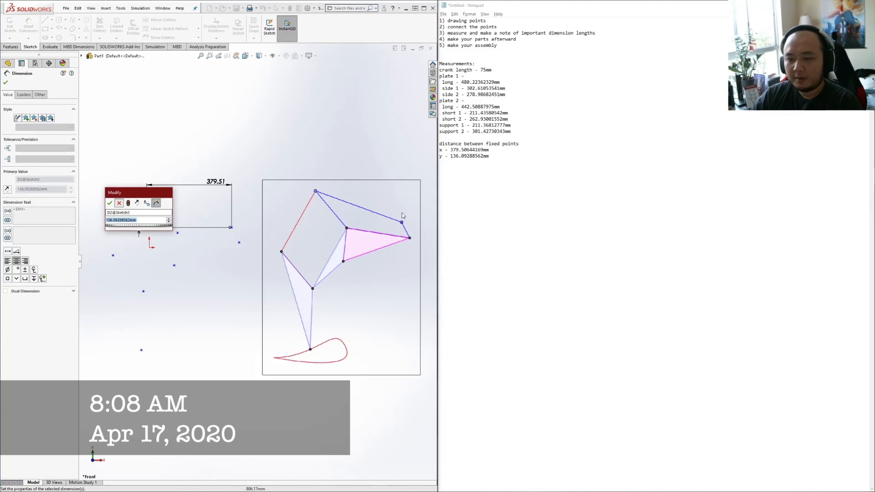
pyautogui.press('Return')
pyautogui.click(554, 214)
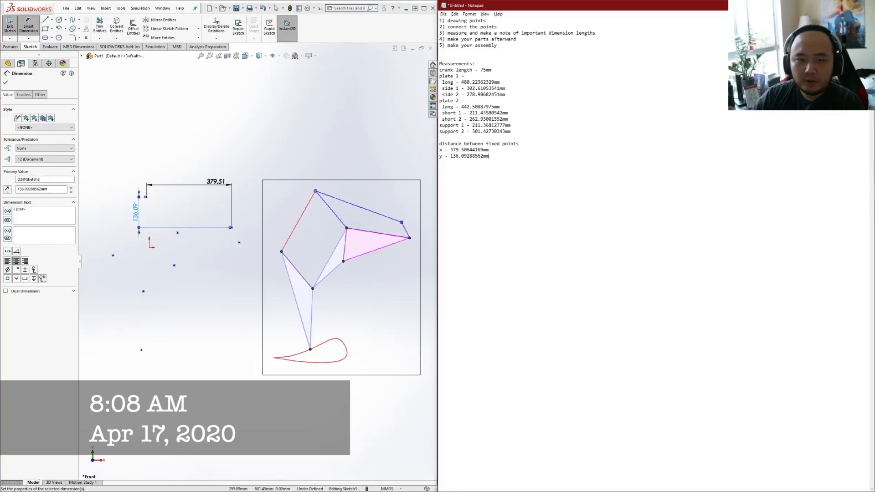
pyautogui.click(22, 30)
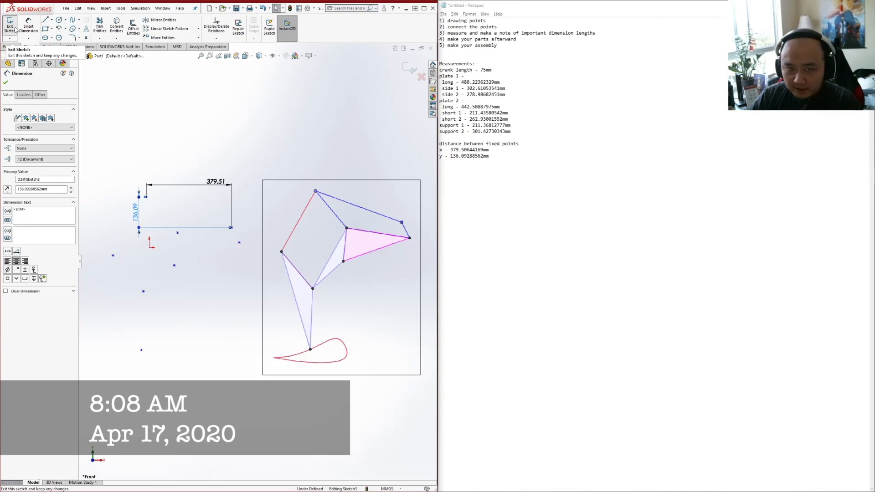
pyautogui.click(15, 30)
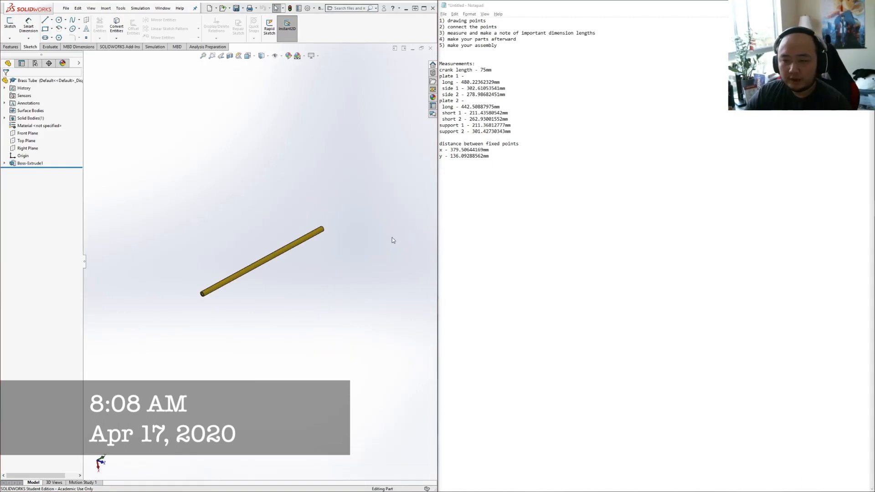
# Measure the outer cylindrical face of the brass tube
pyautogui.scroll(-3, 281, 252)
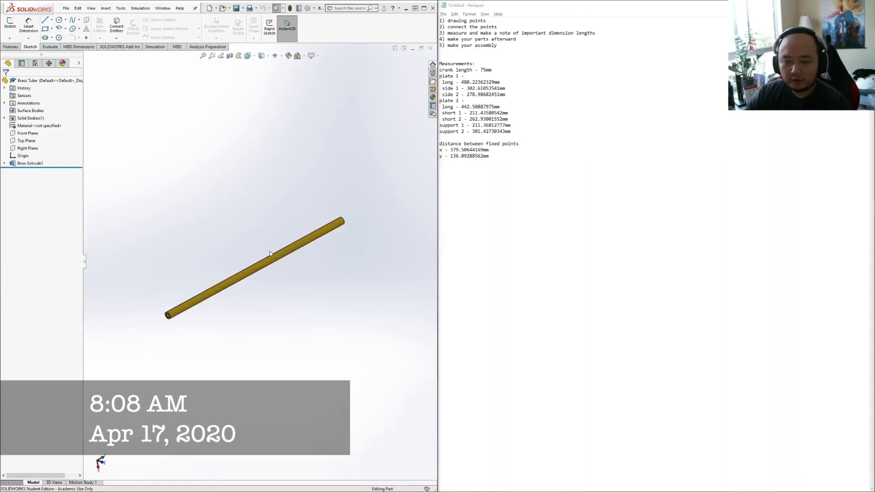
pyautogui.scroll(-1, 262, 256)
pyautogui.scroll(3, 213, 288)
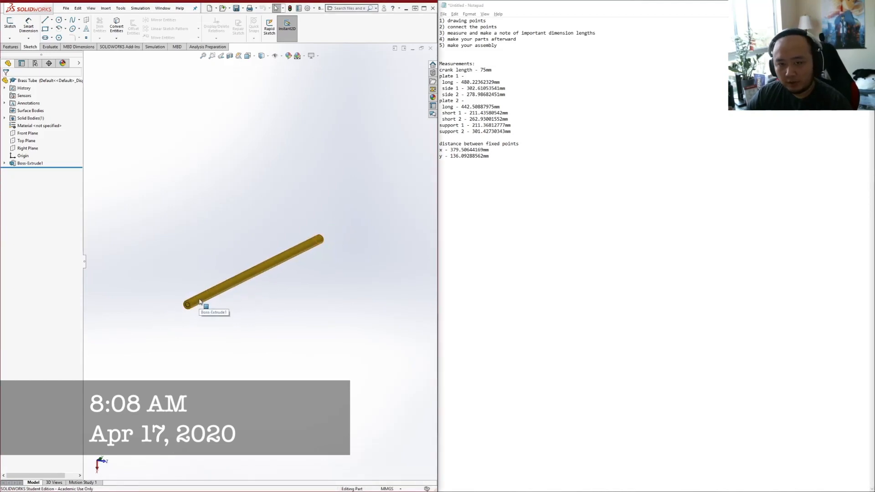
pyautogui.scroll(-2, 203, 302)
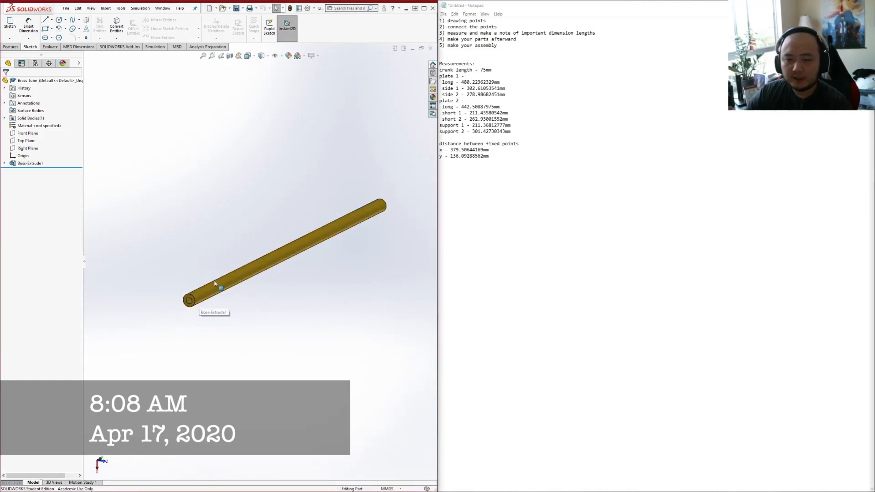
pyautogui.scroll(-2, 220, 282)
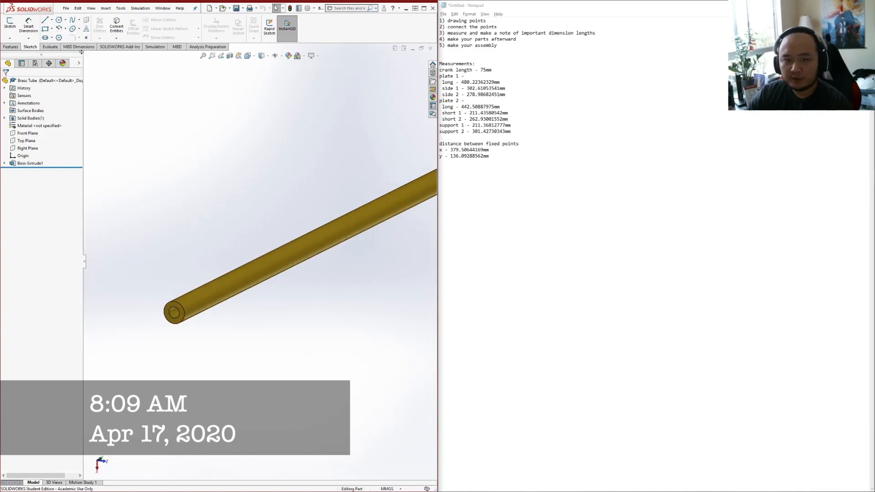
pyautogui.click(49, 47)
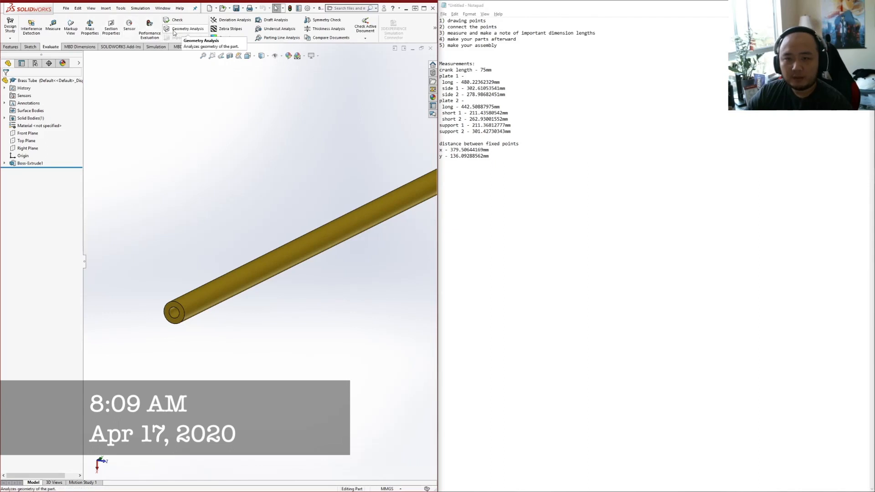
pyautogui.click(52, 28)
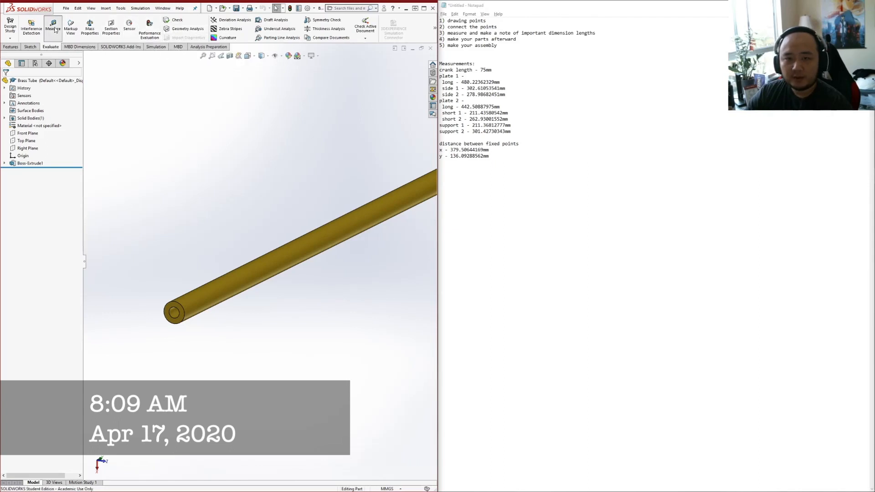
pyautogui.click(282, 259)
pyautogui.moveTo(227, 199); pyautogui.dragTo(312, 99)
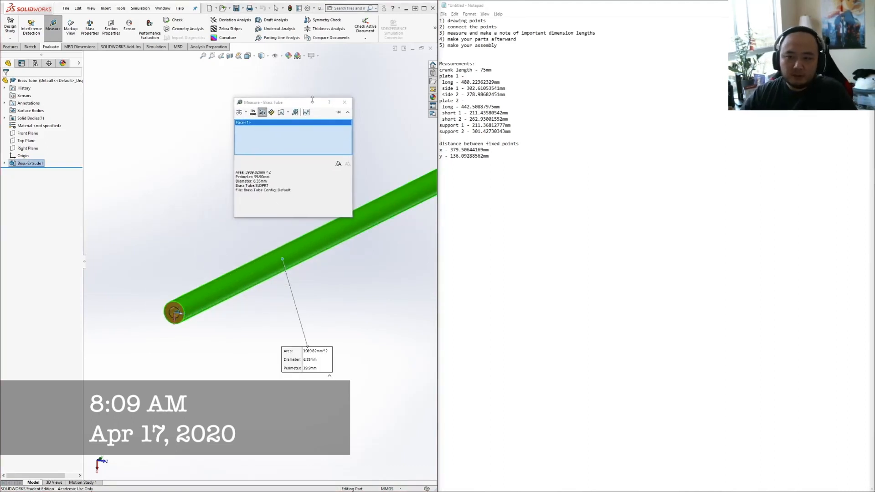
# Add a "tubing" heading with the line "diameter - 6.35mm" below the fixed-point distances in Notepad
pyautogui.doubleClick(258, 172)
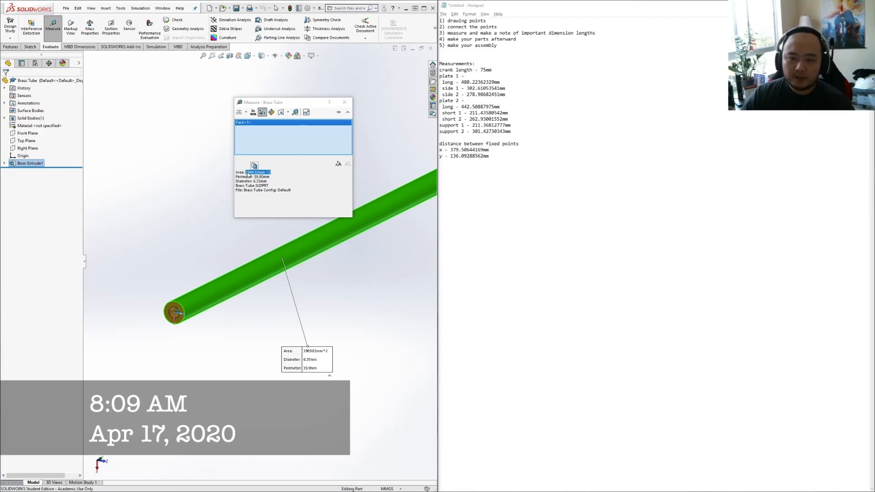
pyautogui.doubleClick(260, 181)
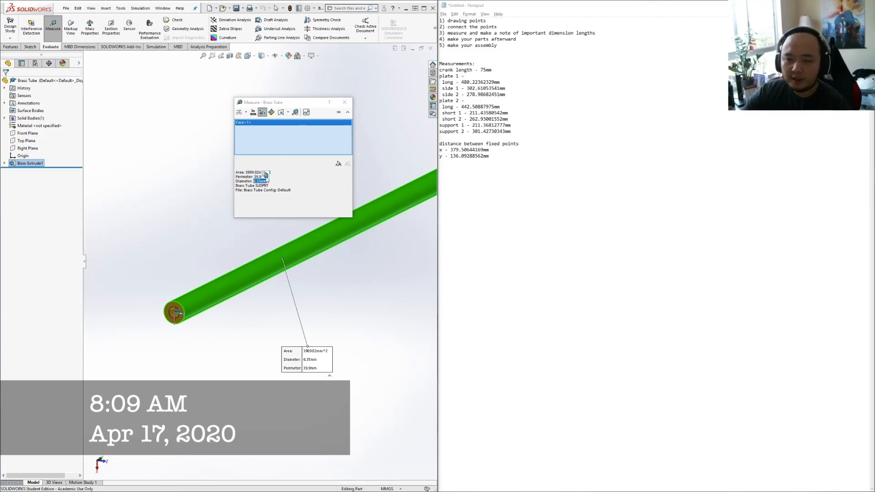
pyautogui.click(266, 181)
pyautogui.moveTo(266, 182); pyautogui.dragTo(235, 172)
pyautogui.doubleClick(263, 182)
pyautogui.click(486, 169)
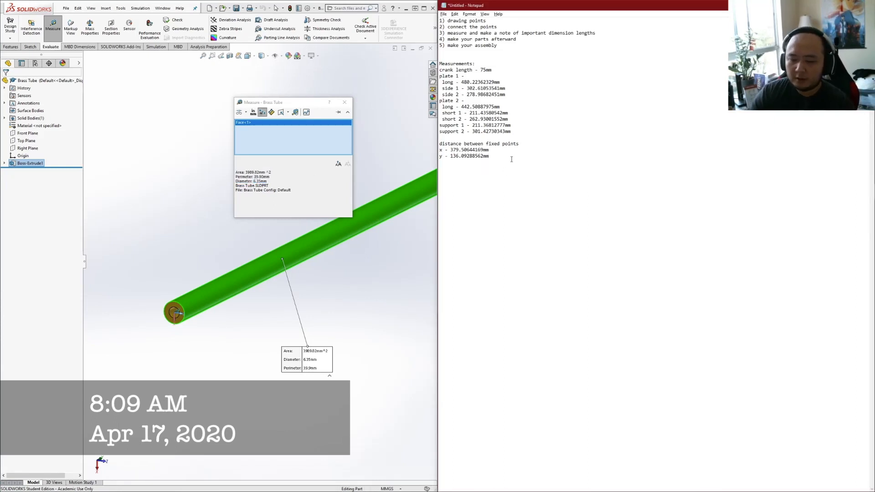
pyautogui.write('tubing ')
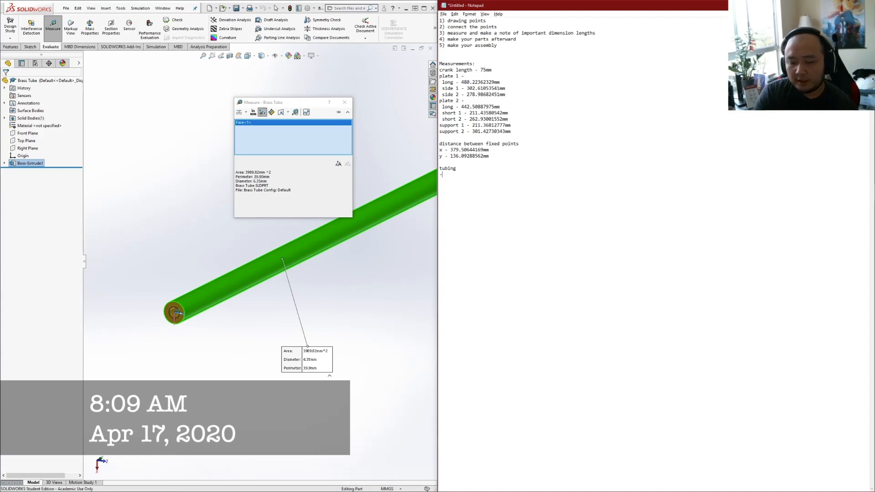
pyautogui.write('diameter ')
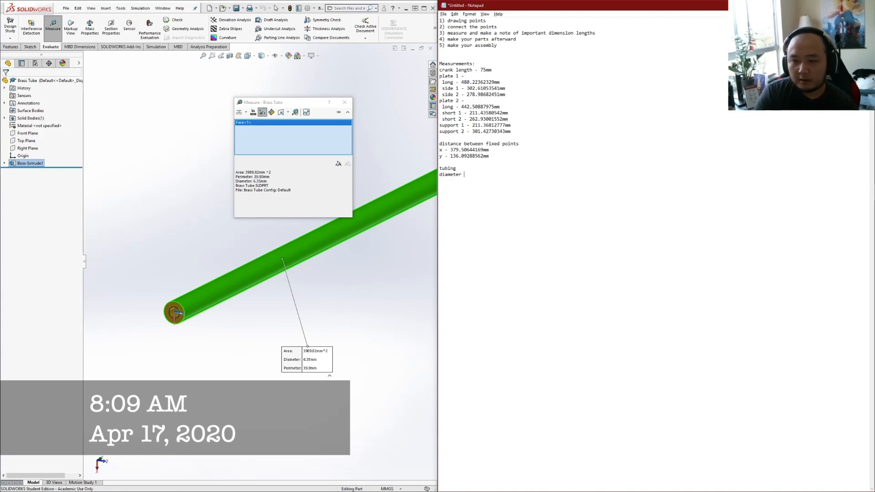
pyautogui.write('- 6.35m')
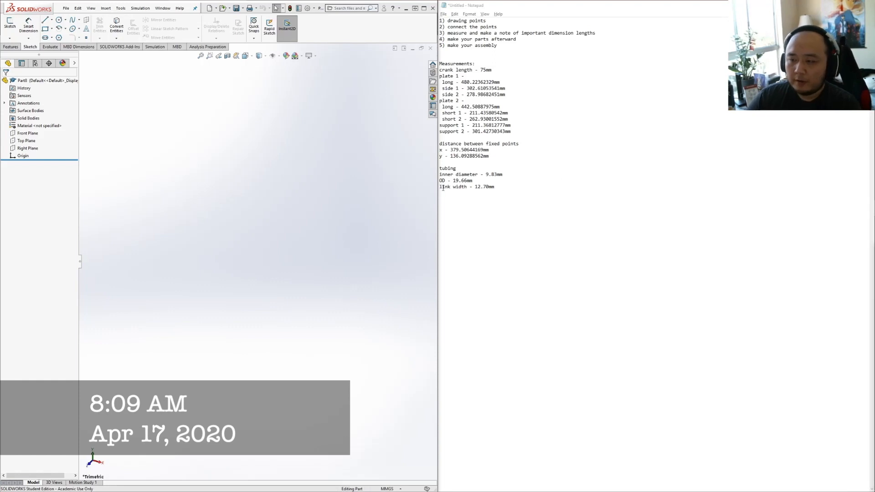
# Review the noted tubing inner diameter, OD, link width and crank length in Notepad
pyautogui.moveTo(440, 175); pyautogui.dragTo(497, 174)
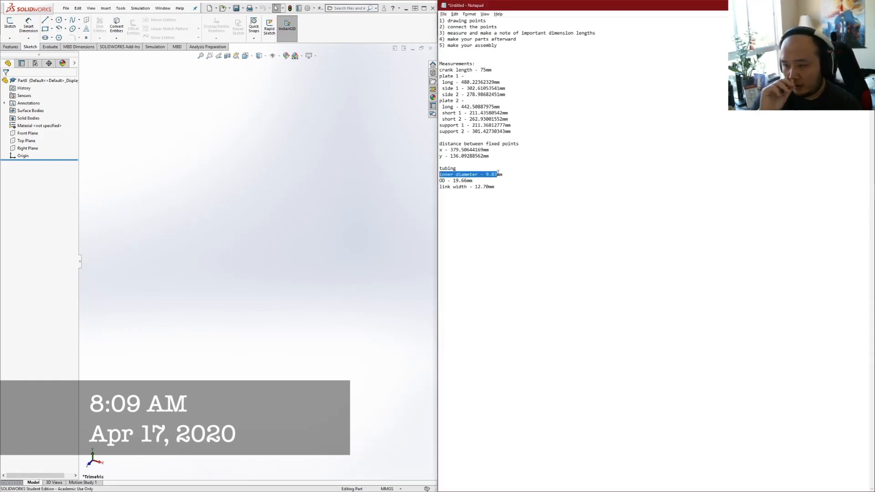
pyautogui.click(491, 174)
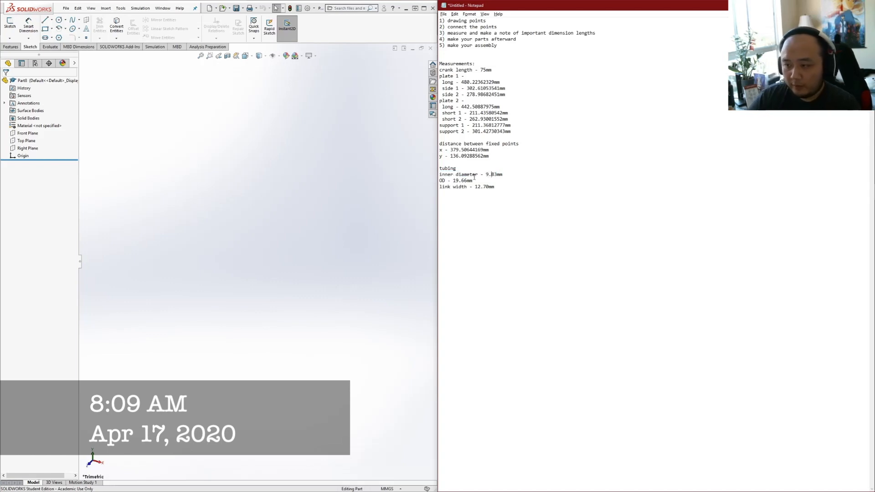
pyautogui.doubleClick(493, 174)
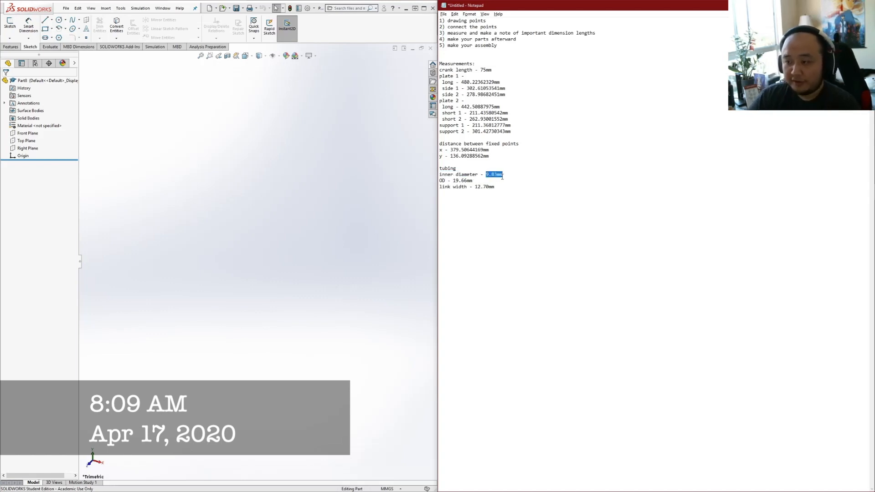
pyautogui.moveTo(442, 180); pyautogui.dragTo(473, 182)
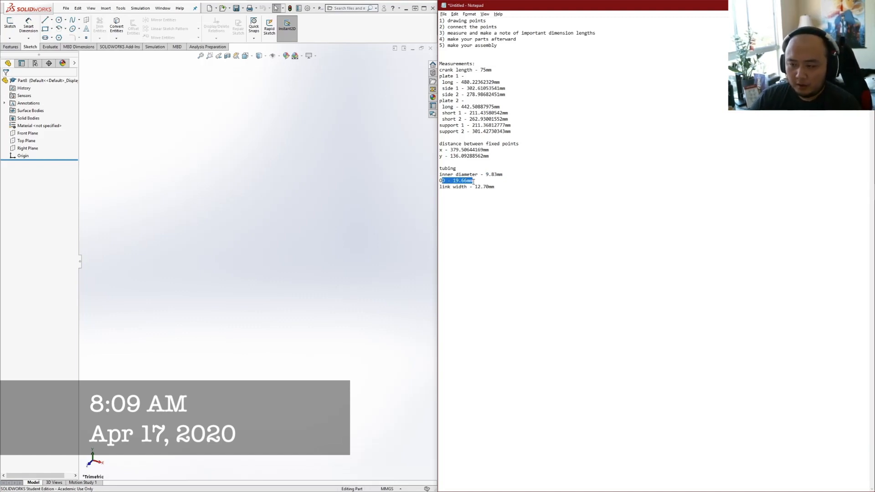
pyautogui.moveTo(474, 187); pyautogui.dragTo(497, 186)
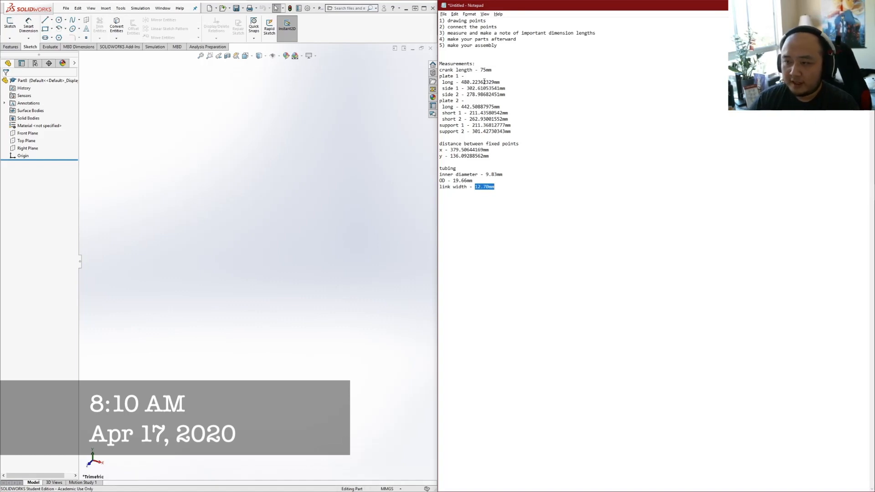
pyautogui.moveTo(441, 70); pyautogui.dragTo(493, 69)
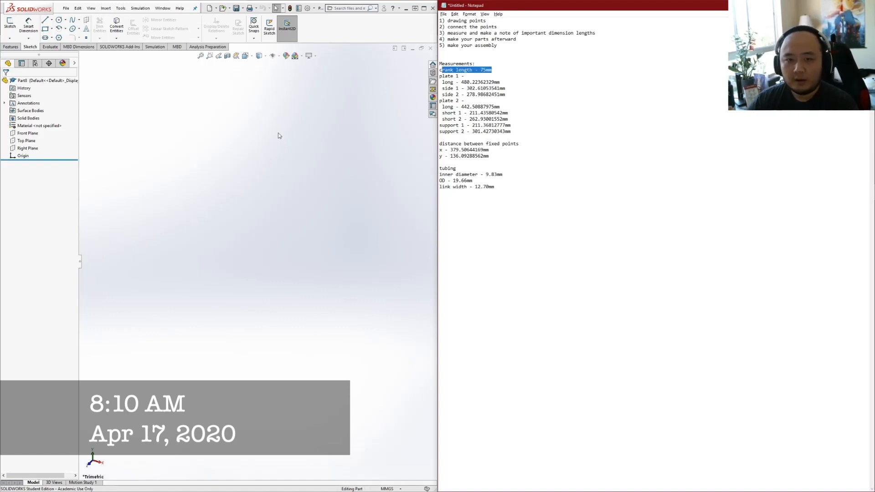
# Start an Extruded Boss on the Front Plane and sketch two circles side by side, radii about 26 and 28 mm, centres about 134 mm apart
pyautogui.click(59, 22)
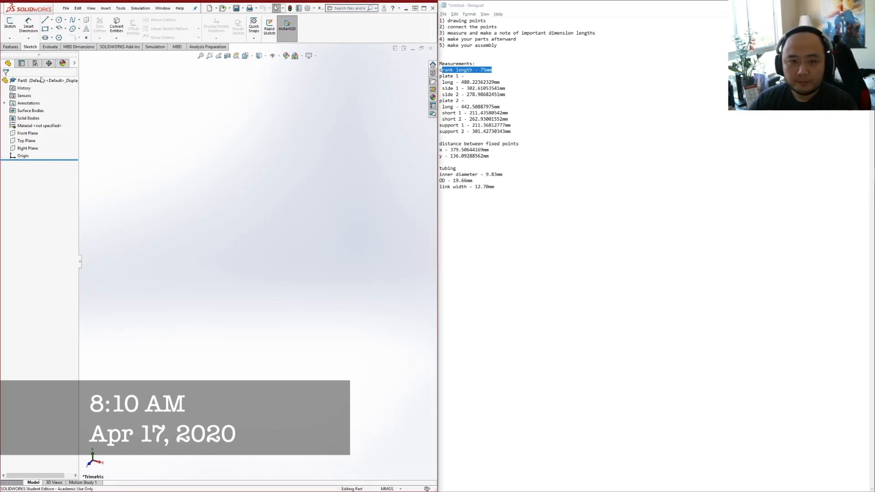
pyautogui.click(11, 47)
pyautogui.click(12, 26)
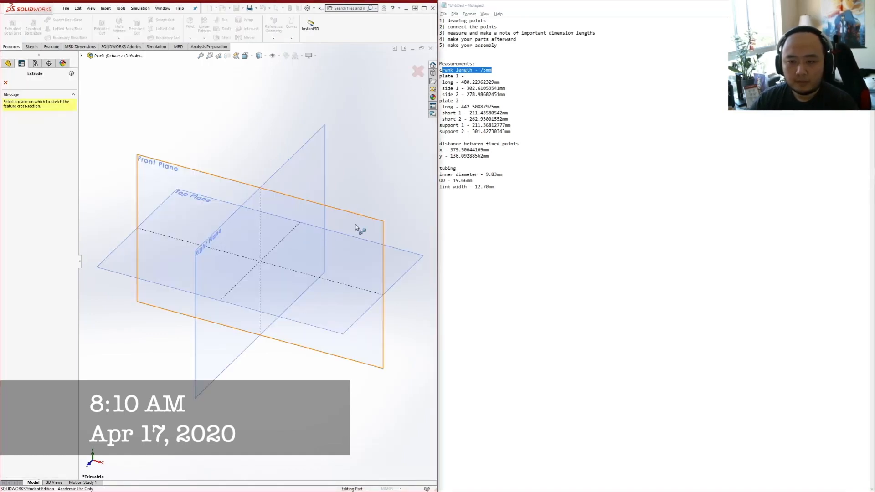
pyautogui.click(356, 227)
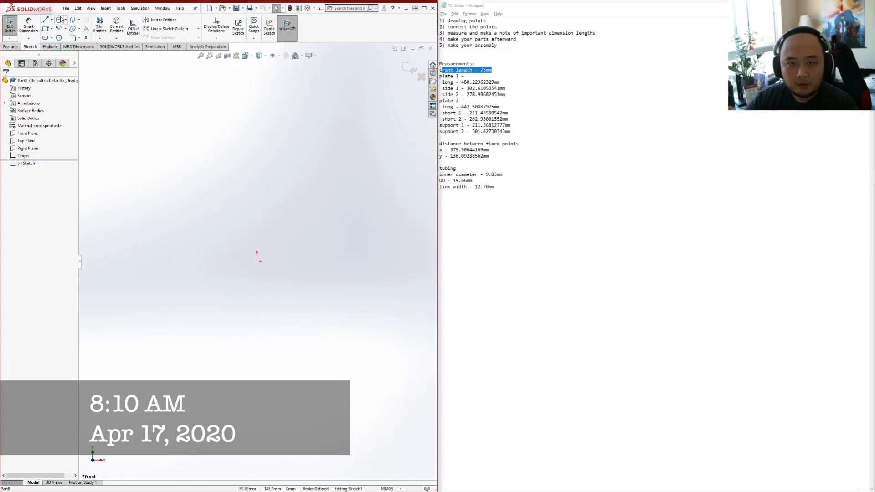
pyautogui.click(61, 20)
pyautogui.click(153, 201)
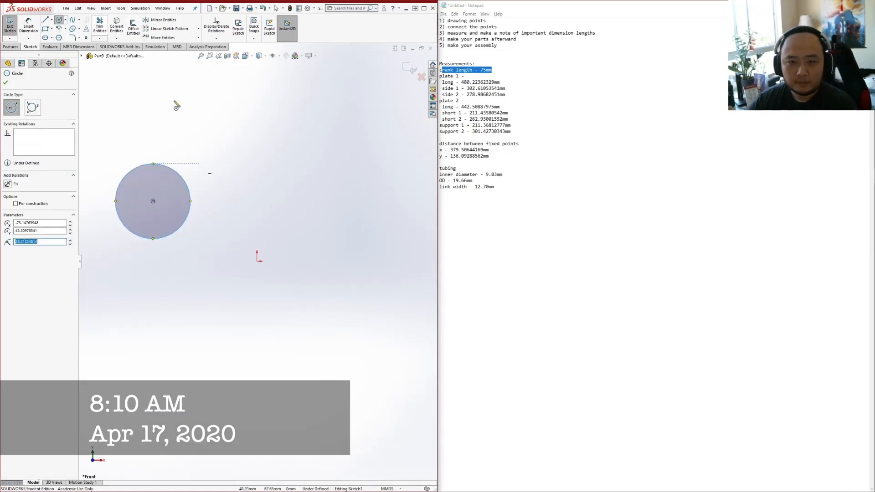
pyautogui.click(344, 201)
pyautogui.click(375, 227)
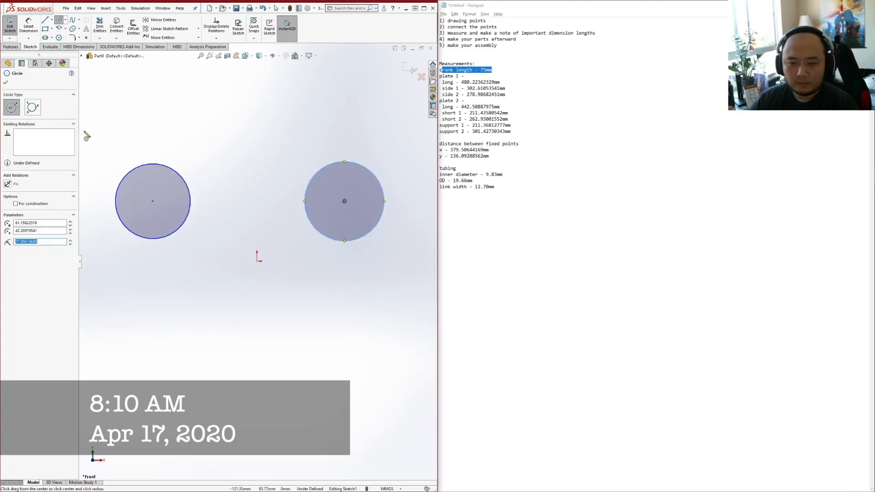
pyautogui.click(7, 81)
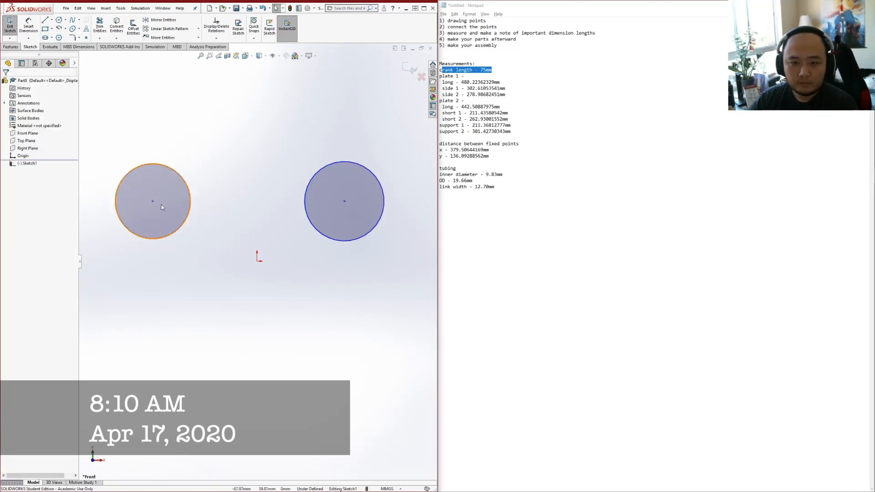
# Add a Horizontal relation between the centre points of the two circles
pyautogui.click(152, 201)
pyautogui.keyDown('ctrl'); pyautogui.click(345, 201); pyautogui.keyUp('ctrl')
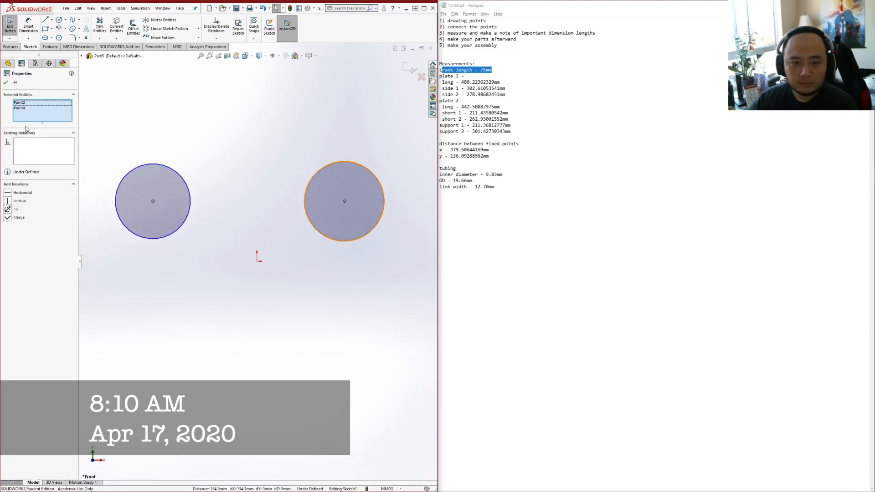
pyautogui.click(8, 193)
pyautogui.click(5, 82)
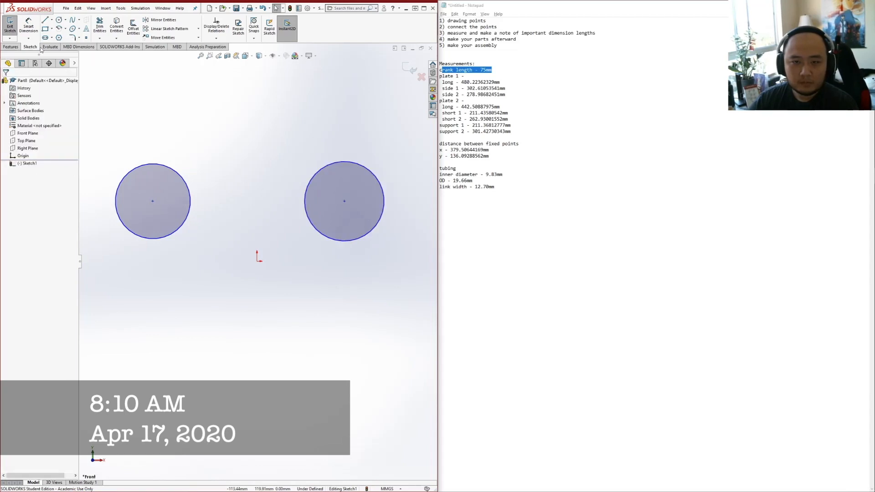
# Add an Equal relation between the two circles
pyautogui.click(192, 191)
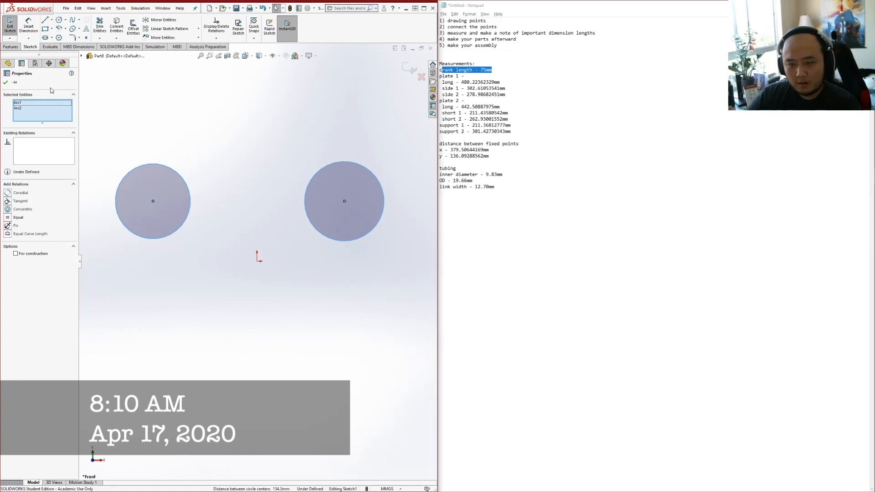
pyautogui.click(7, 218)
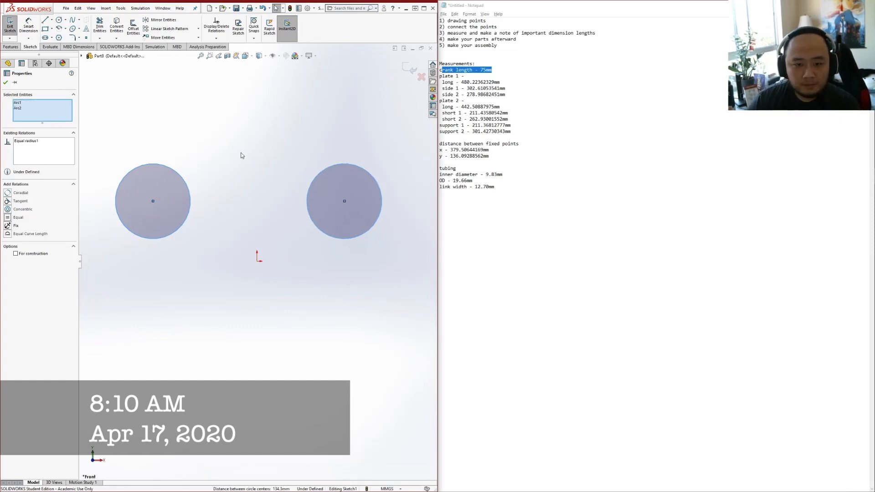
pyautogui.click(222, 156)
# Sketch a concentric inner circle in each outer circle, with radii of about 7 mm and 9 mm
pyautogui.click(58, 20)
pyautogui.click(153, 201)
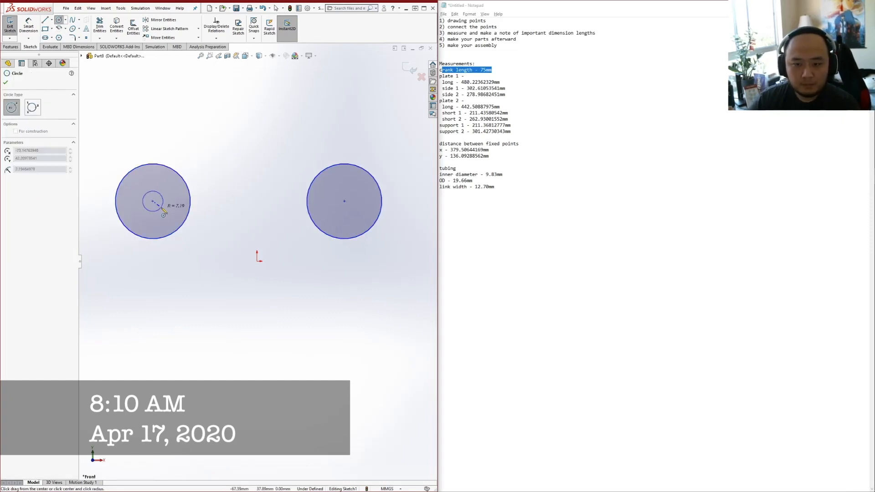
pyautogui.click(160, 208)
pyautogui.click(344, 201)
pyautogui.click(354, 212)
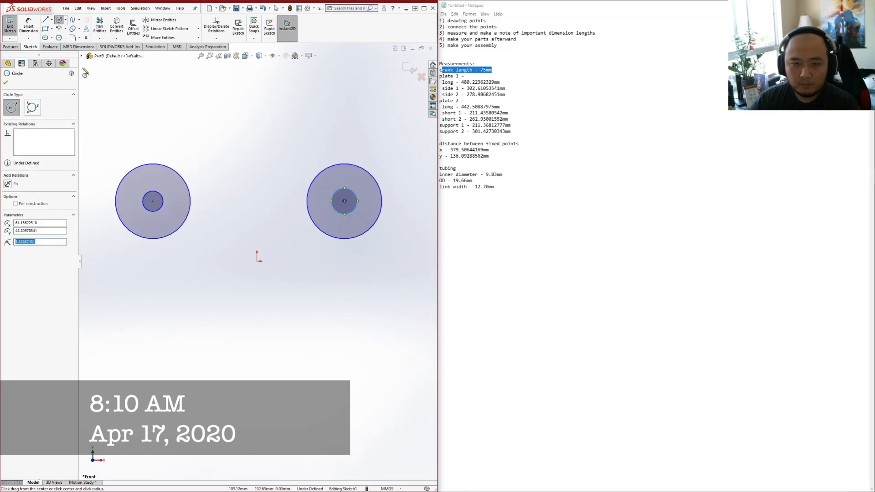
pyautogui.click(238, 168)
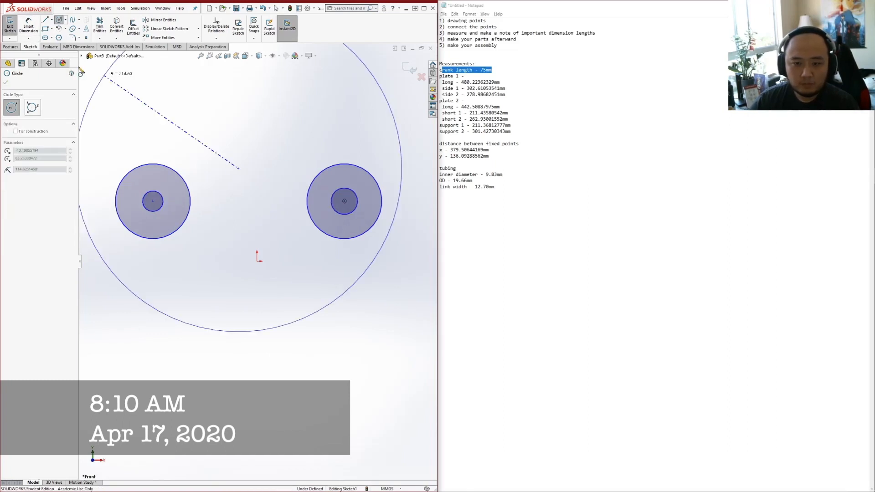
pyautogui.click(177, 126)
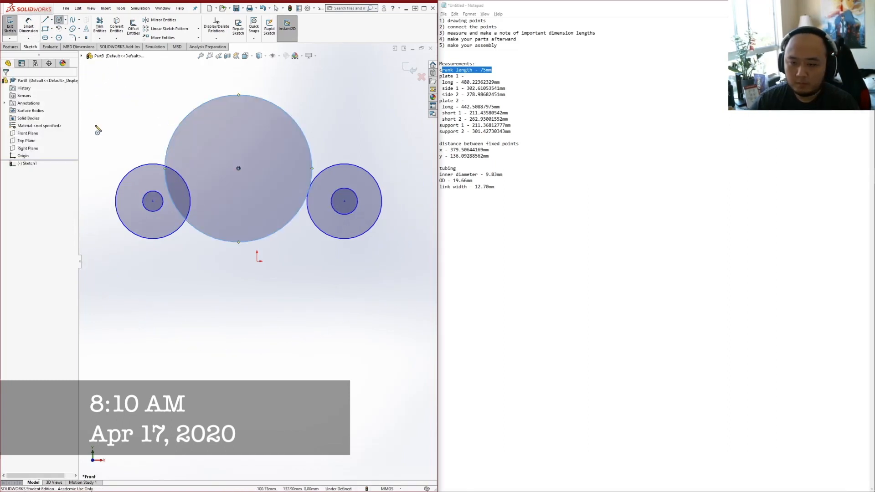
pyautogui.hotkey('ctrl', 'z')
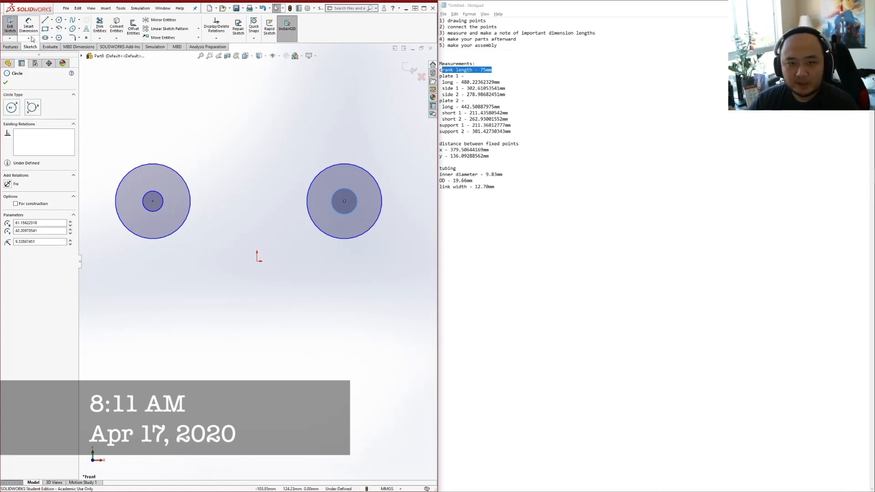
pyautogui.press('Escape')
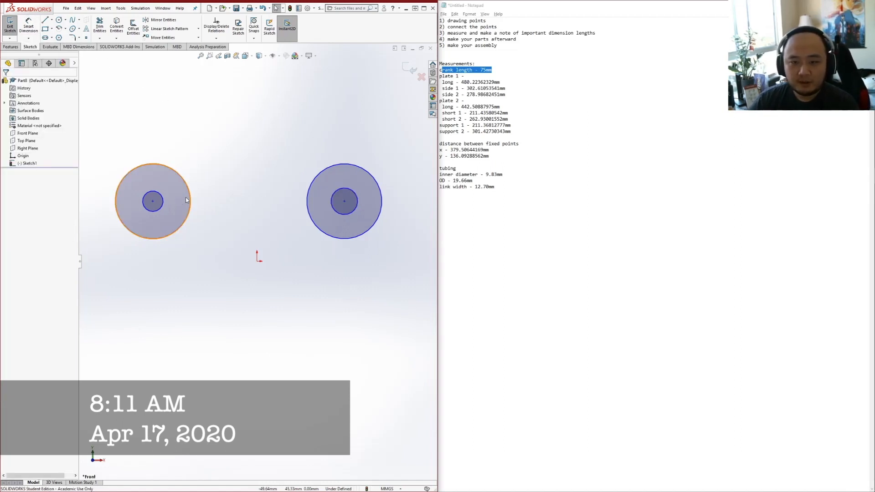
# Add an Equal relation between the two inner circles
pyautogui.click(163, 204)
pyautogui.keyDown('ctrl'); pyautogui.click(356, 204); pyautogui.keyUp('ctrl')
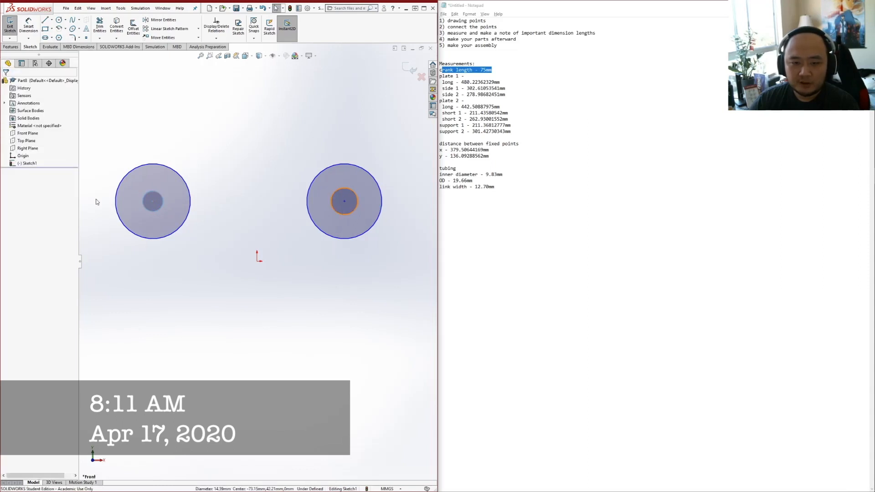
pyautogui.click(8, 218)
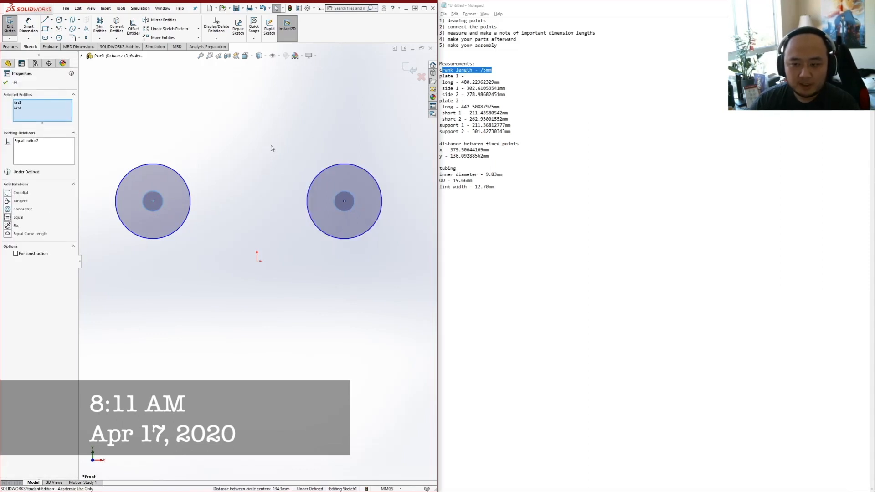
pyautogui.click(239, 187)
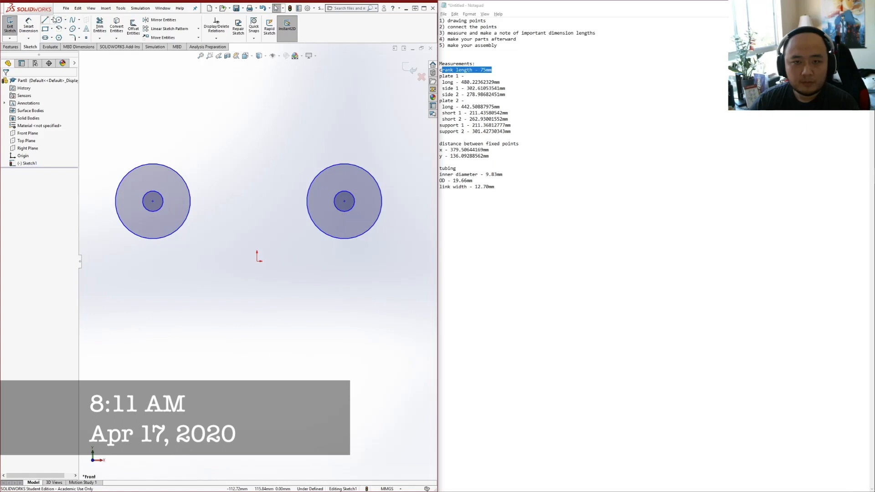
# Dimension the horizontal distance between the two circle centres and set it to the noted crank length of 75 mm
pyautogui.click(28, 26)
pyautogui.click(152, 201)
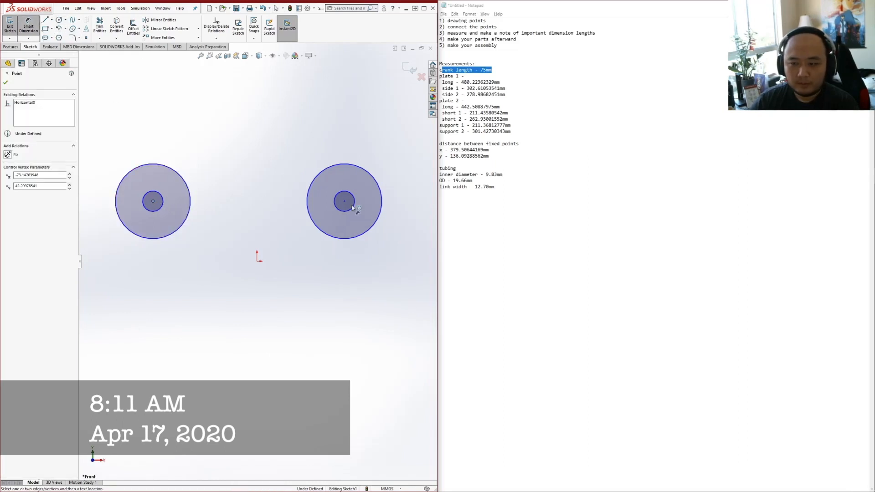
pyautogui.click(344, 201)
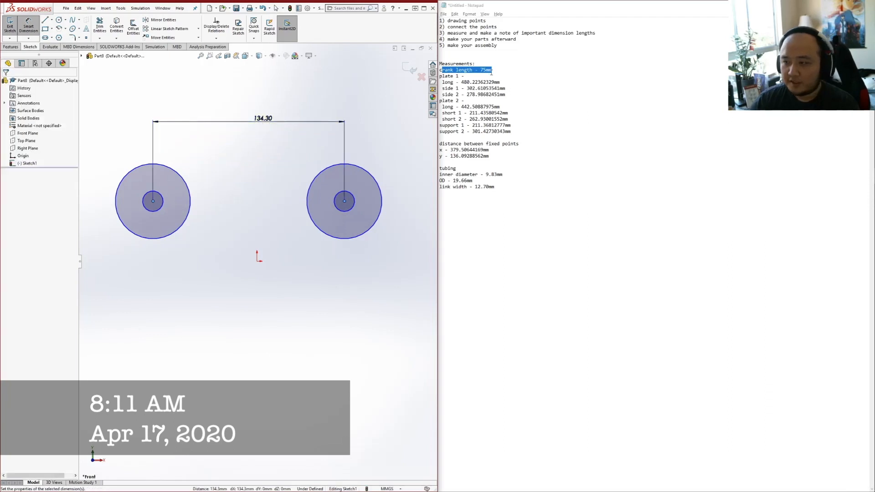
pyautogui.click(407, 120)
pyautogui.write('75')
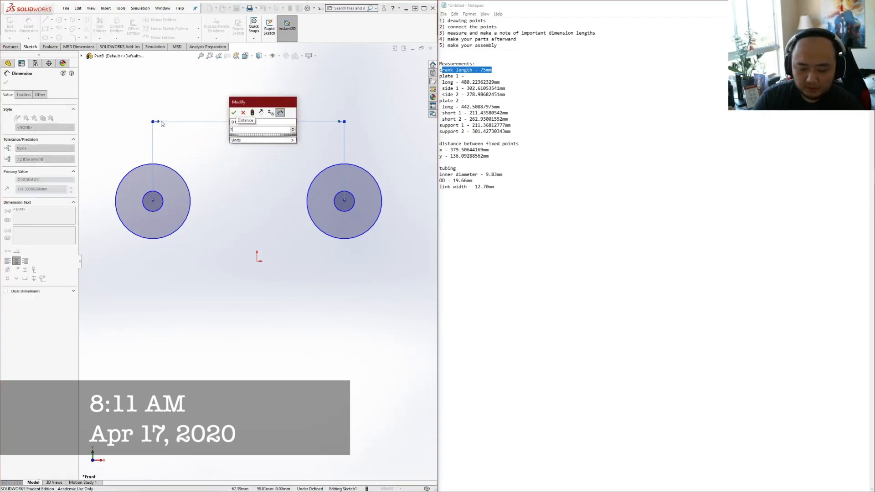
pyautogui.press('Return')
pyautogui.click(500, 94)
pyautogui.moveTo(493, 70); pyautogui.dragTo(460, 70)
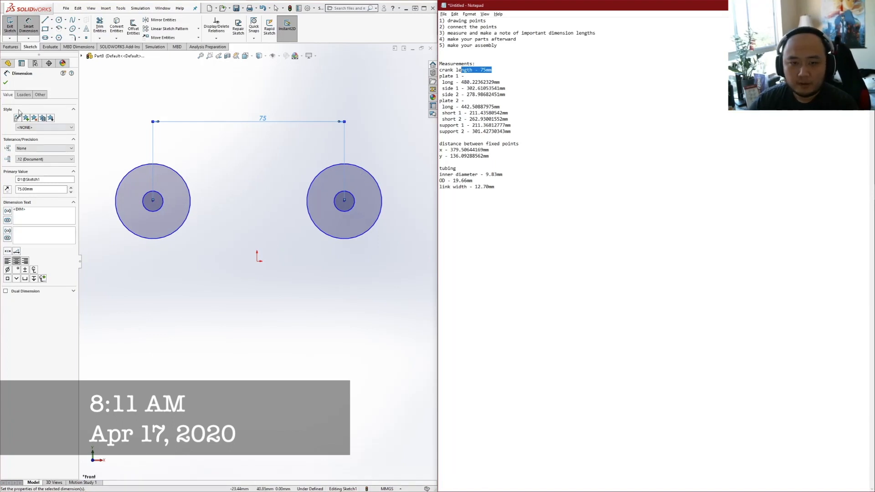
pyautogui.click(6, 82)
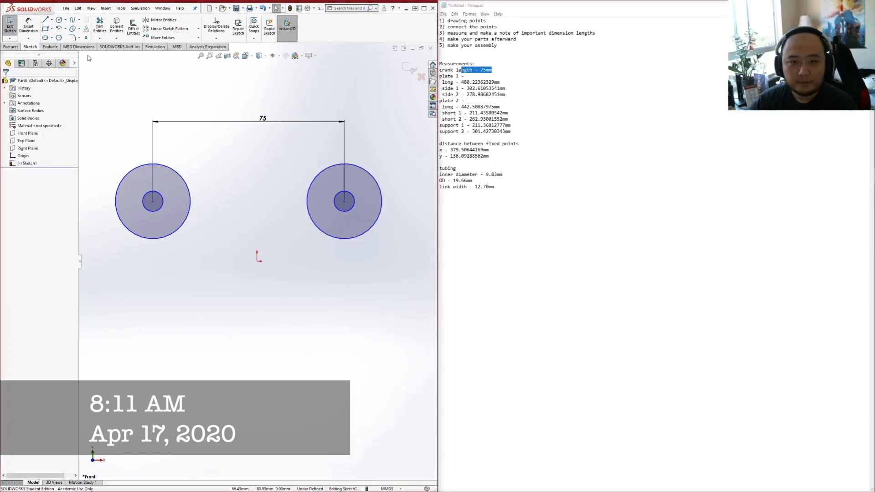
# Dimension the diameter of an outer circle and set it to the noted tubing OD of 19.66 mm
pyautogui.click(28, 26)
pyautogui.click(188, 191)
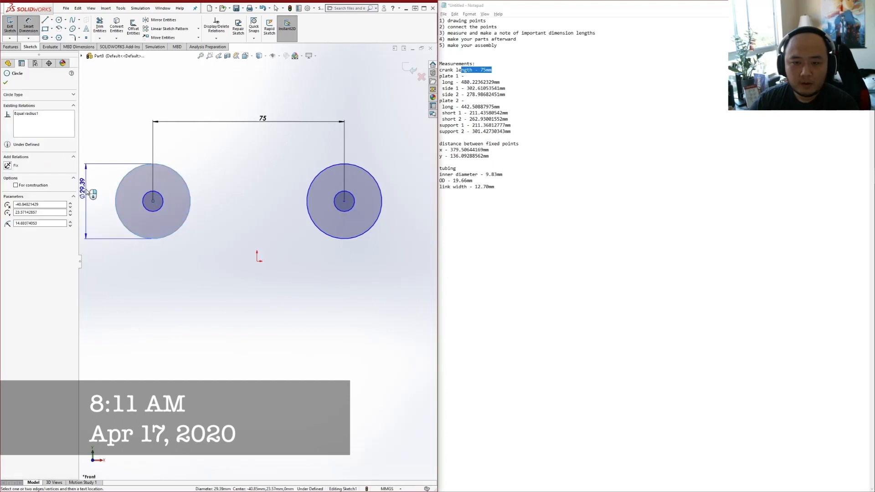
pyautogui.click(88, 192)
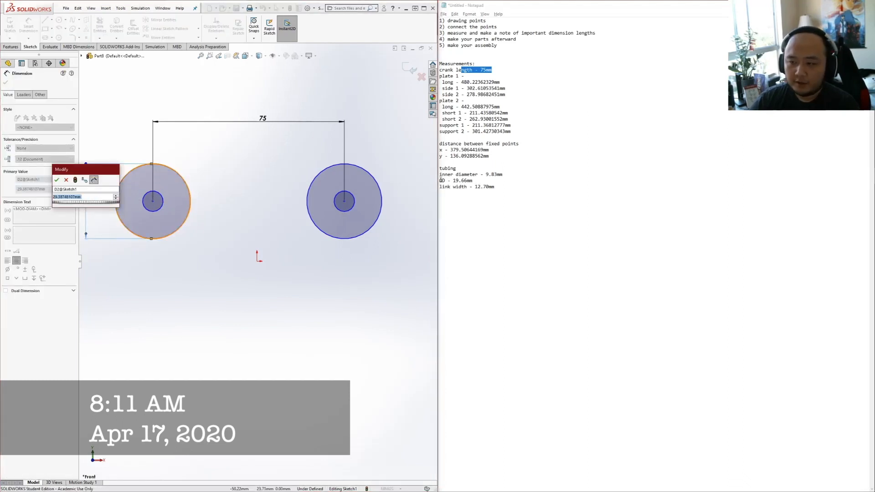
pyautogui.click(82, 196)
pyautogui.doubleClick(82, 197)
pyautogui.write('19.66m')
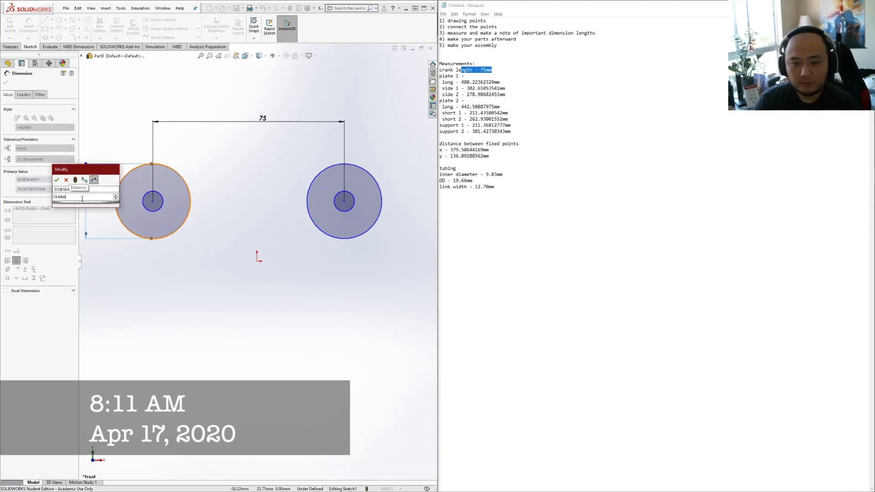
pyautogui.press('Return')
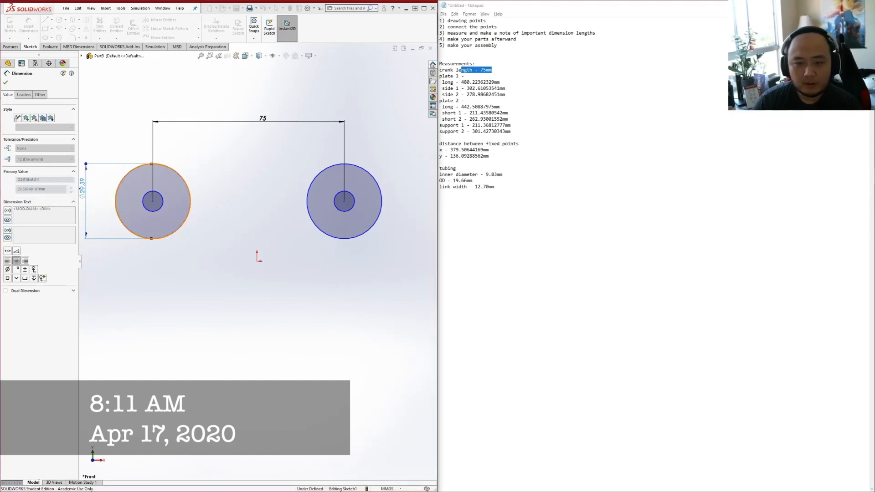
# Dimension the diameter of an inner circle and set it to 9.83 mm
pyautogui.click(159, 207)
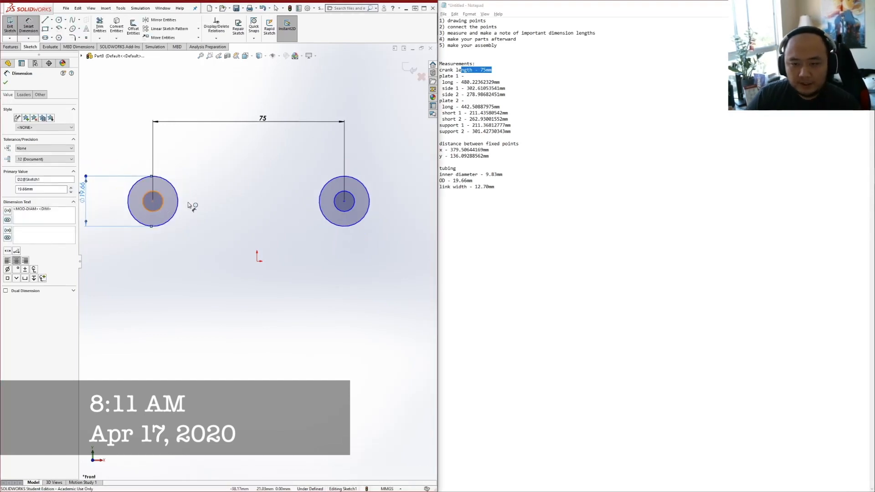
pyautogui.click(192, 201)
pyautogui.doubleClick(188, 198)
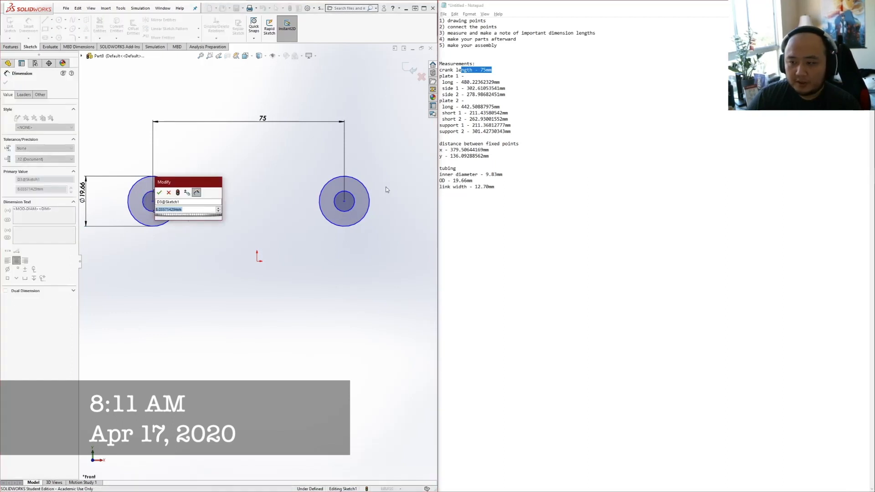
pyautogui.write('9.83mm')
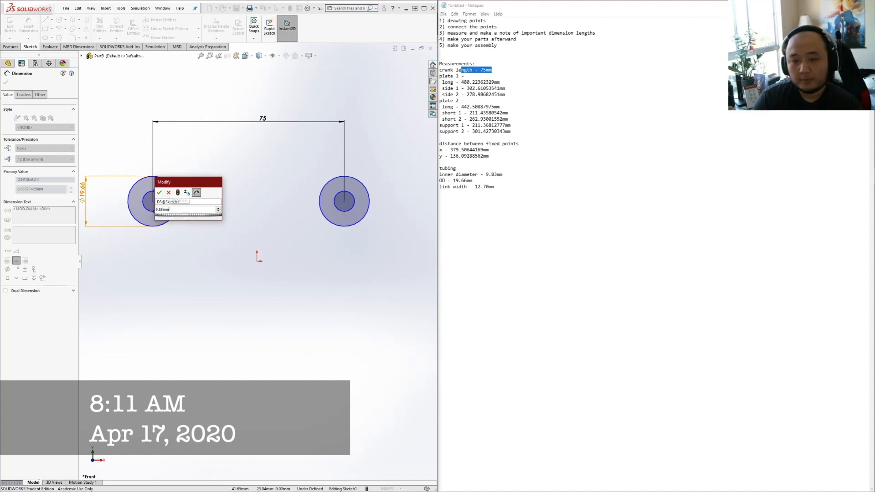
pyautogui.press('Return')
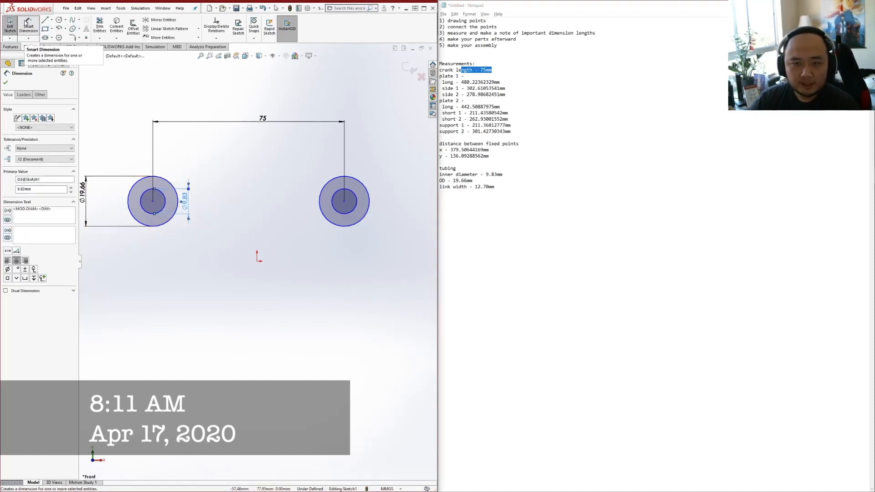
pyautogui.click(29, 30)
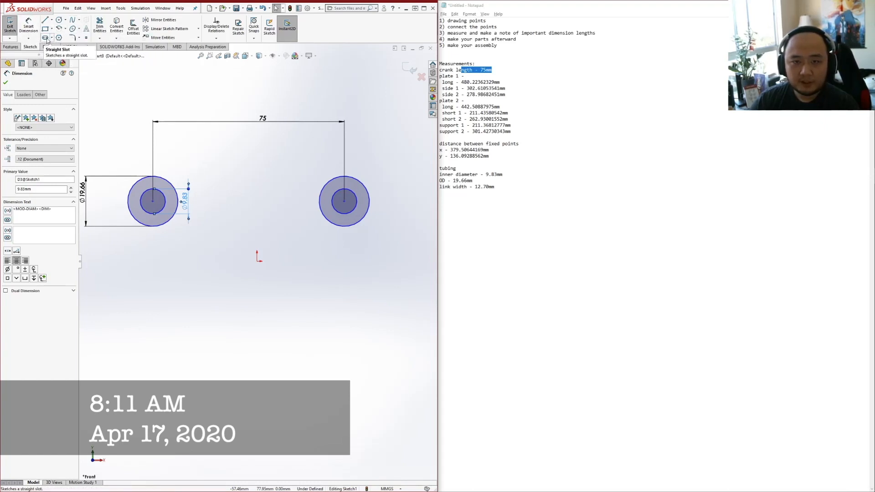
# Sketch a straight slot from one circle centre to the other, about 12.9 mm wide
pyautogui.click(47, 38)
pyautogui.click(153, 201)
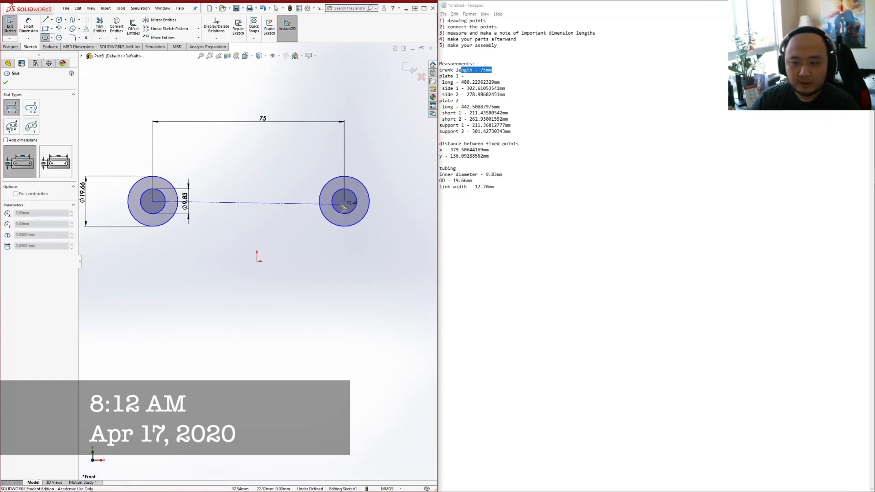
pyautogui.click(344, 201)
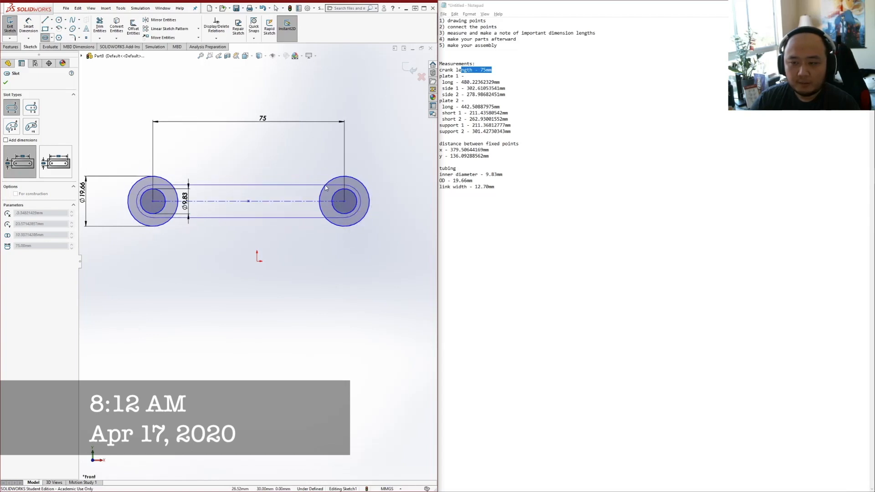
pyautogui.click(327, 185)
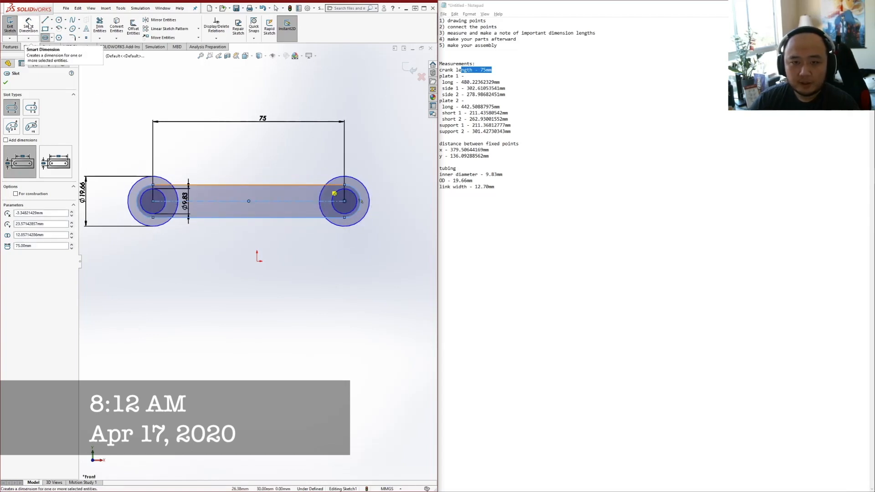
# Dimension the radius of the slot's end arc and set it to 6.35 mm
pyautogui.click(29, 26)
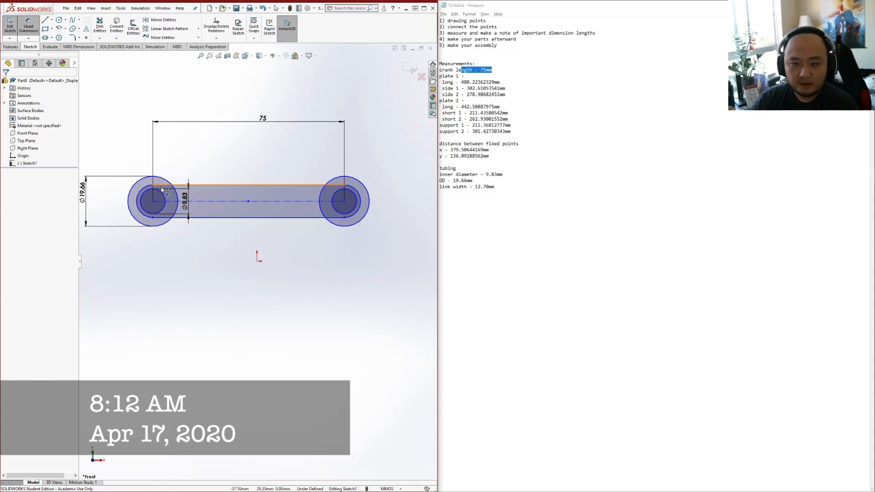
pyautogui.click(137, 201)
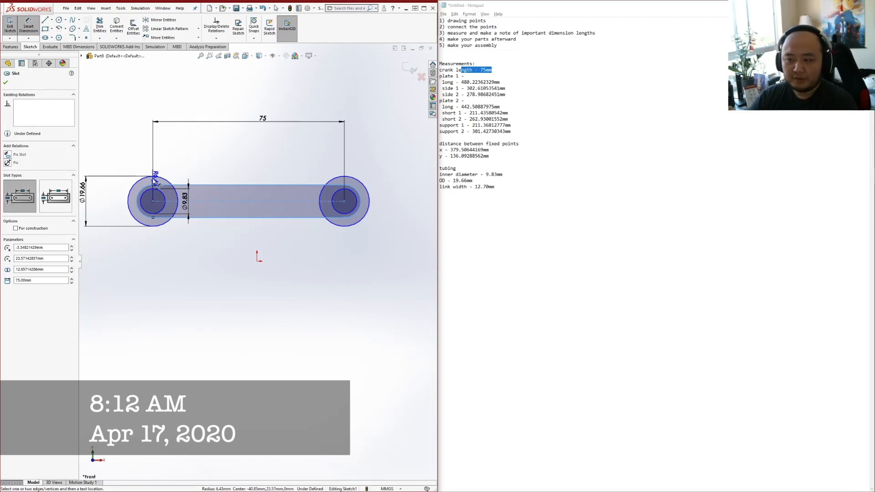
pyautogui.click(107, 201)
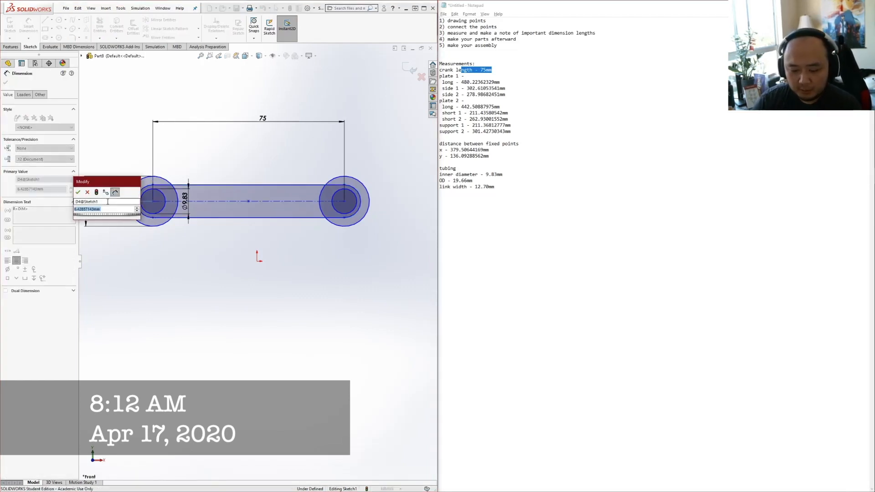
pyautogui.press('Return')
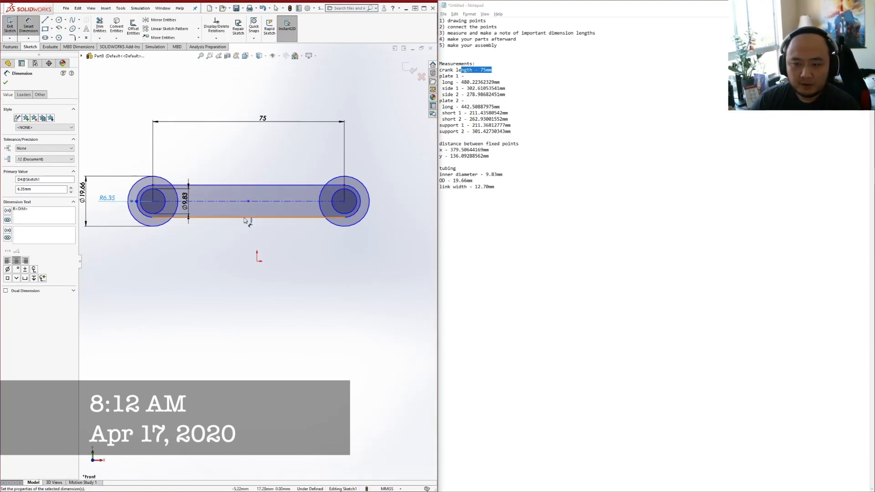
# Try to add dimensions for the slot's length and for the width between its two straight sides
pyautogui.click(256, 218)
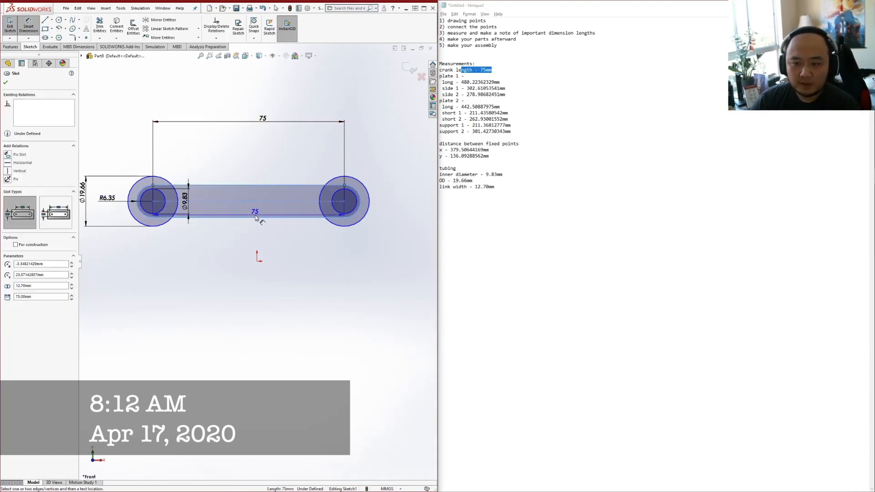
pyautogui.click(255, 218)
pyautogui.click(699, 229)
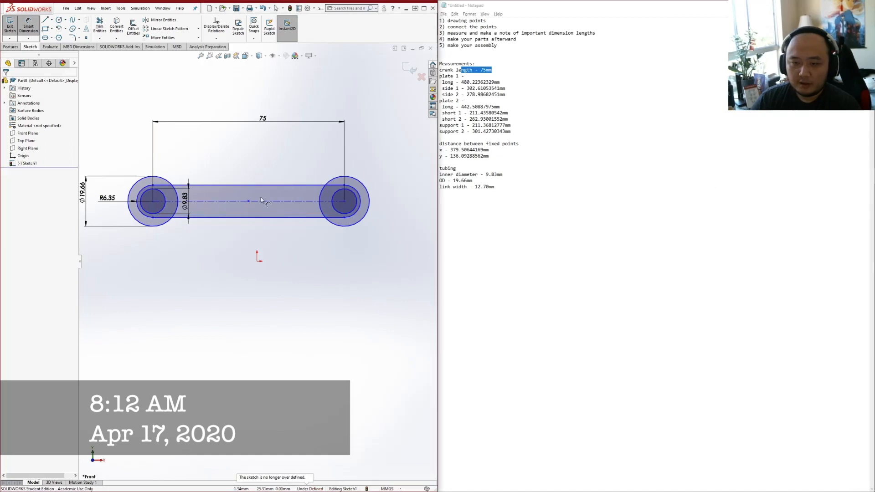
pyautogui.click(213, 185)
pyautogui.click(259, 218)
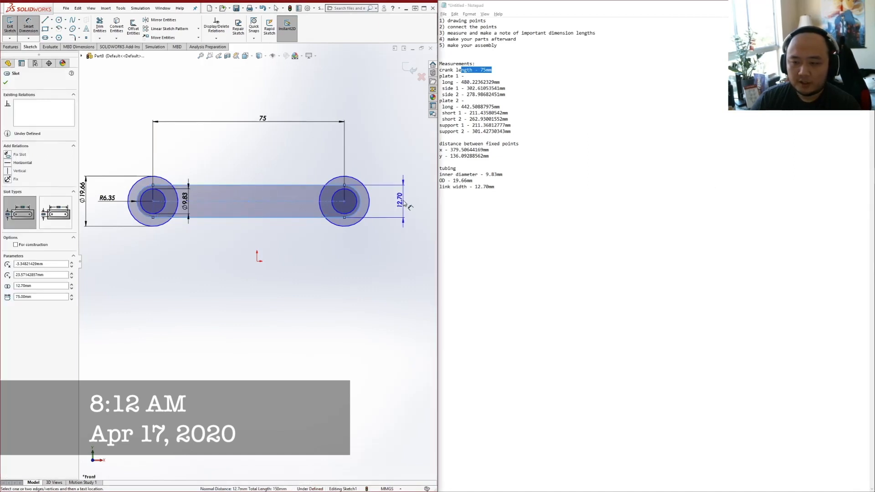
pyautogui.click(387, 230)
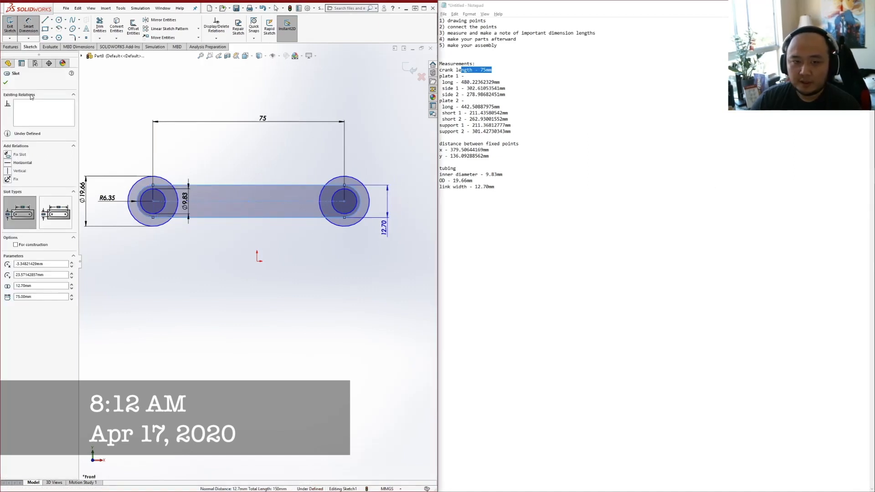
pyautogui.click(6, 82)
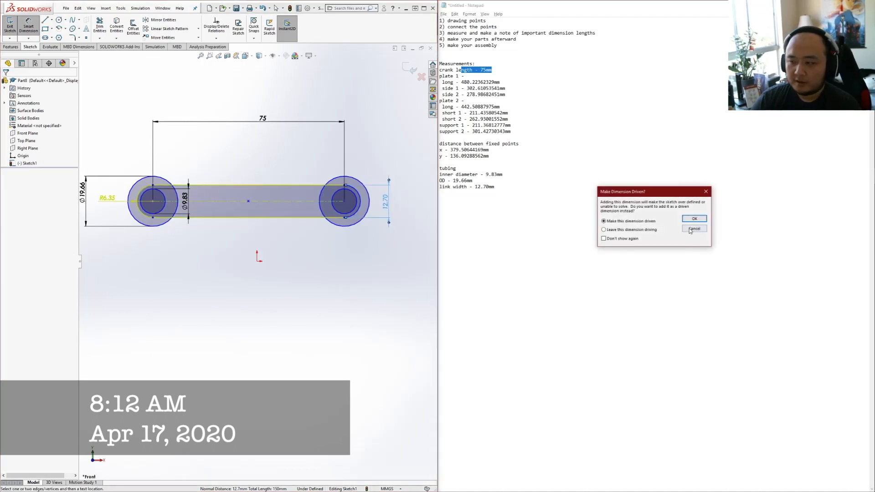
pyautogui.click(694, 228)
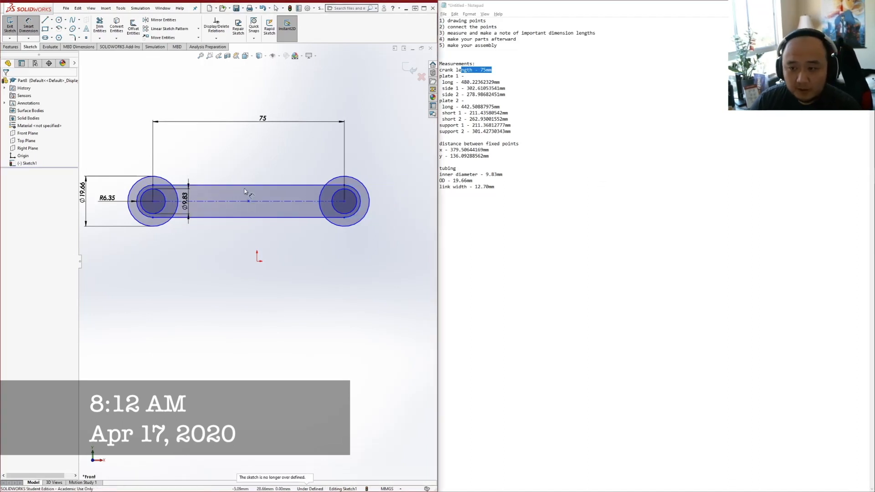
# Start a Boss-Extrude of the crank sketch using the regions of the link body and both end rings, leaving out the two holes
pyautogui.click(28, 26)
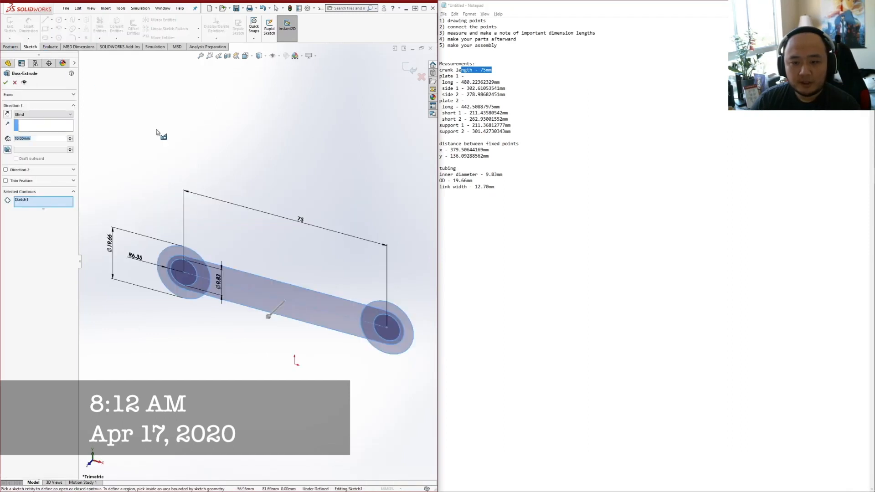
pyautogui.rightClick(43, 199)
pyautogui.click(54, 204)
pyautogui.moveTo(261, 270); pyautogui.dragTo(245, 272, button='middle')
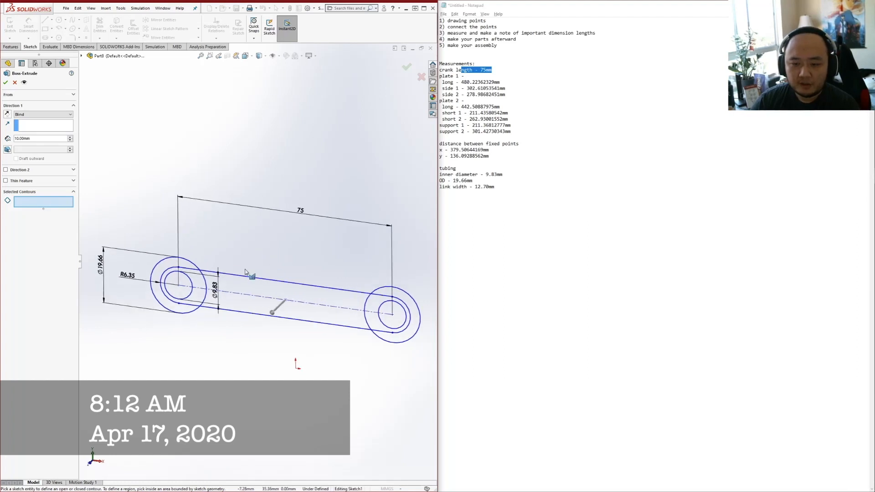
pyautogui.click(196, 286)
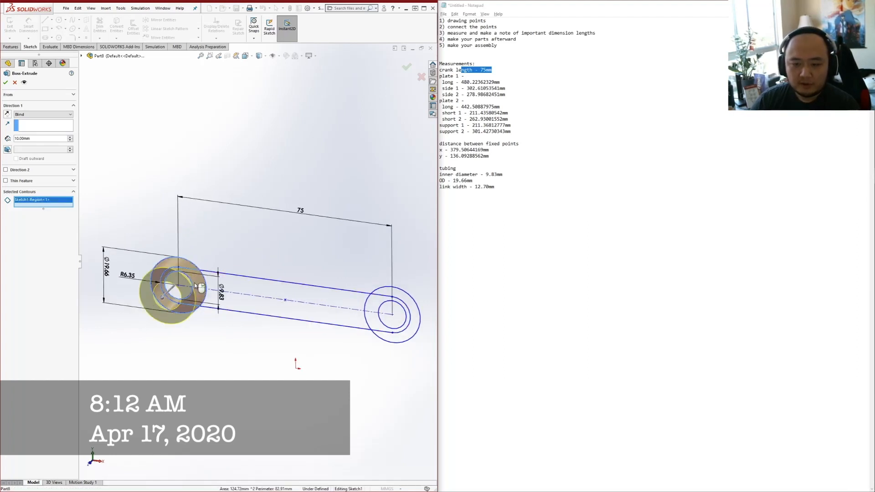
pyautogui.click(273, 292)
pyautogui.click(292, 314)
pyautogui.click(385, 327)
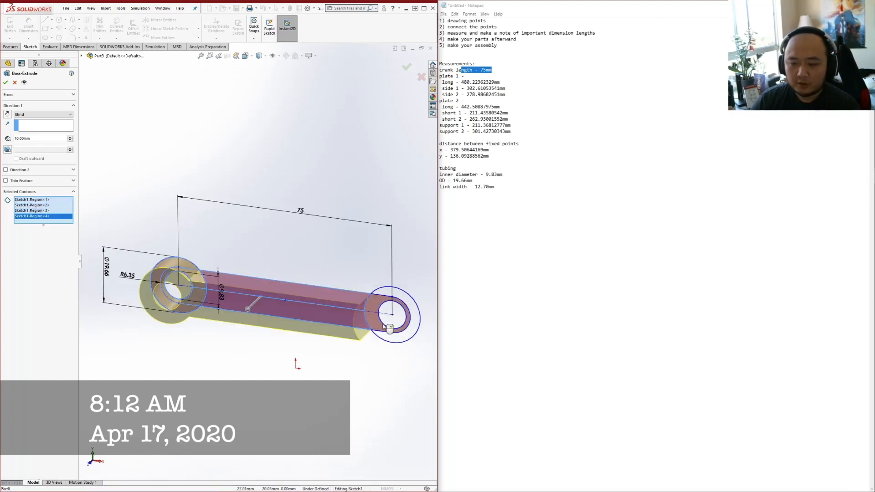
pyautogui.click(383, 326)
pyautogui.click(416, 312)
pyautogui.moveTo(268, 310); pyautogui.dragTo(351, 293, button='middle')
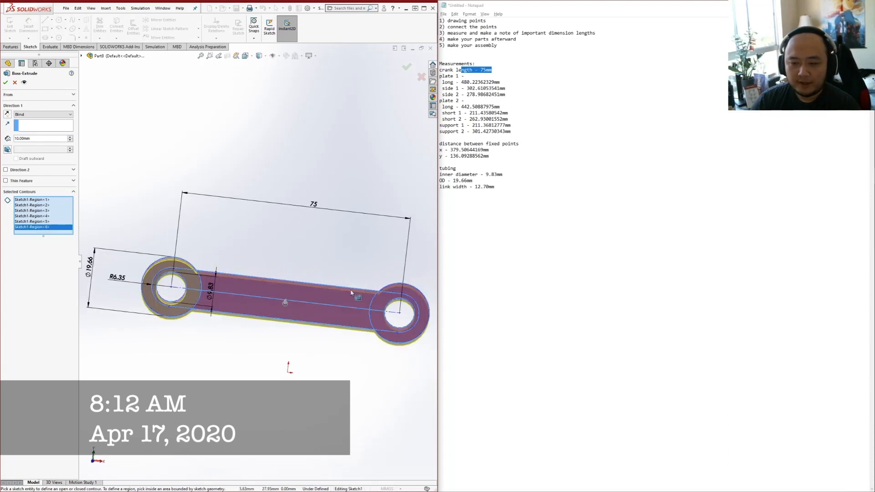
# Set the blind extrusion depth to 6.35 mm and complete the crank link
pyautogui.doubleClick(43, 138)
pyautogui.write('8.35')
pyautogui.press('Return')
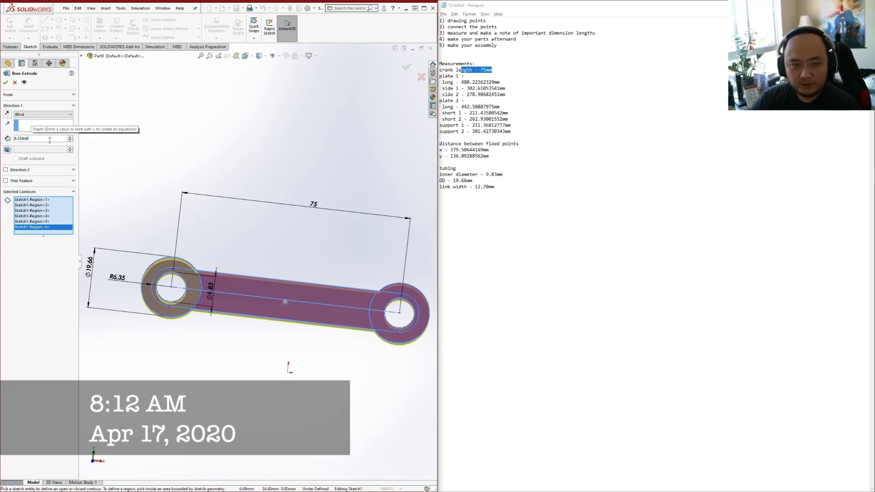
pyautogui.write('6.35')
pyautogui.press('Return')
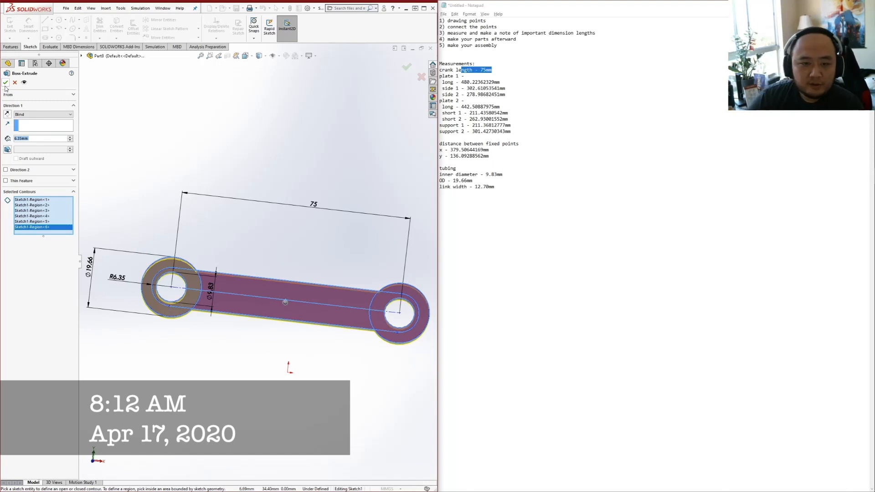
pyautogui.click(5, 85)
pyautogui.moveTo(330, 235); pyautogui.dragTo(257, 250, button='middle')
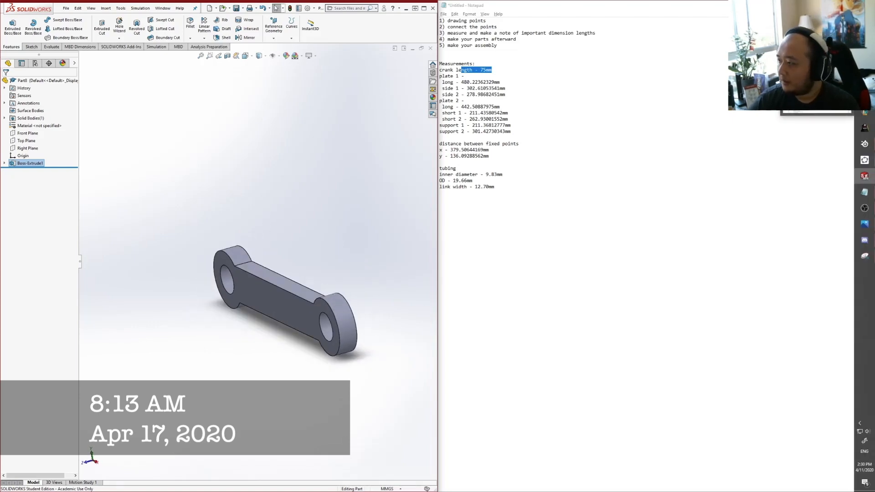
# Switch to Chrome, search Google for "1/4in to mm", and return to the notes and the crank model
pyautogui.click(816, 91)
pyautogui.moveTo(656, 6); pyautogui.dragTo(874, 50)
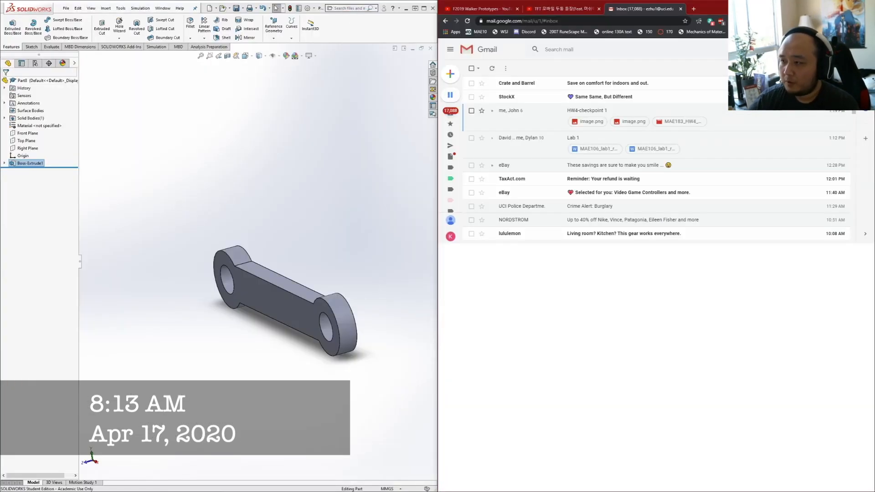
pyautogui.click(693, 8)
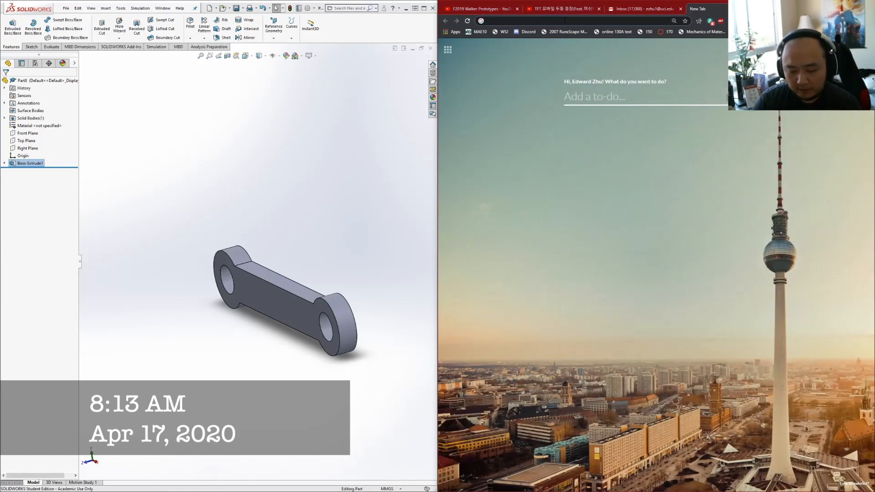
pyautogui.write('1/4in to mm')
pyautogui.press('Return')
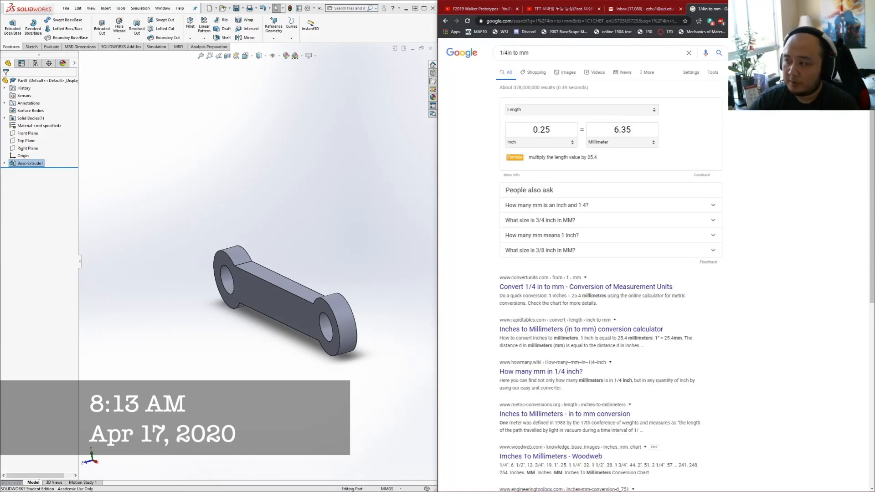
pyautogui.hotkey('alt', 'Tab')
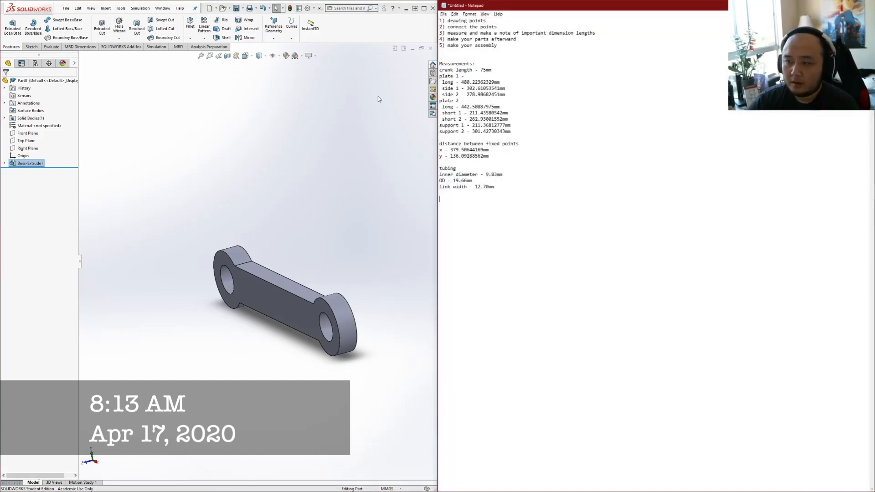
pyautogui.moveTo(287, 315); pyautogui.dragTo(335, 296, button='middle')
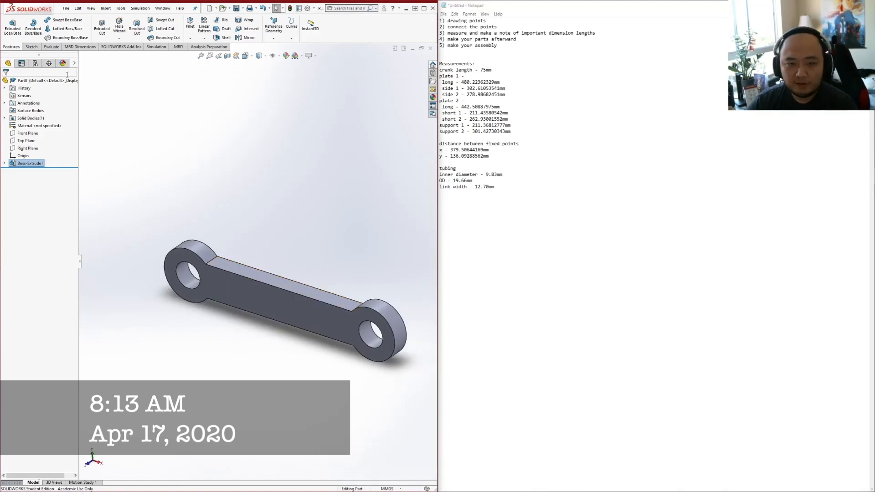
# Assign Pine from the Woods category as the crank's material
pyautogui.rightClick(28, 127)
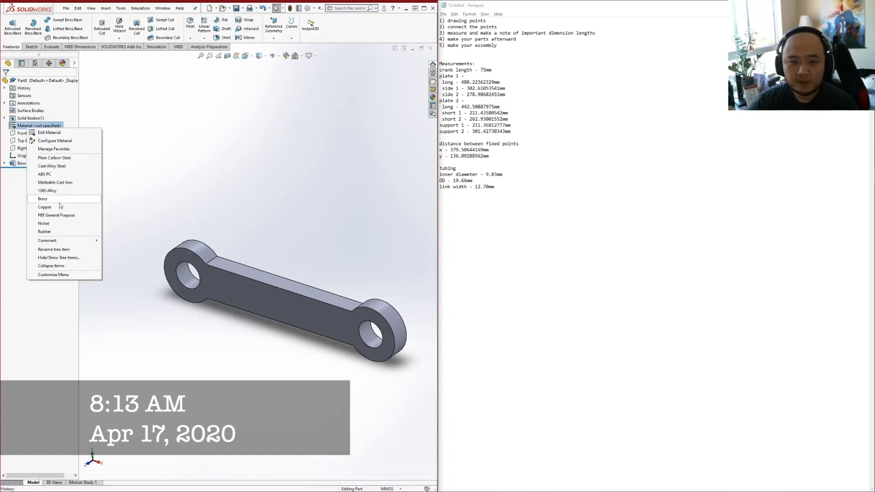
pyautogui.click(67, 132)
pyautogui.scroll(-5, 137, 275)
pyautogui.click(99, 265)
pyautogui.click(123, 311)
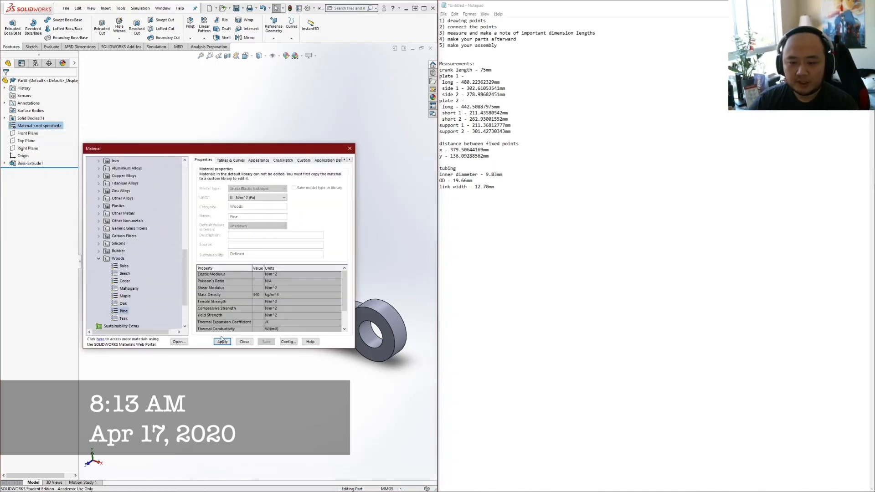
pyautogui.click(222, 342)
pyautogui.click(245, 341)
pyautogui.moveTo(369, 289); pyautogui.dragTo(371, 204, button='middle')
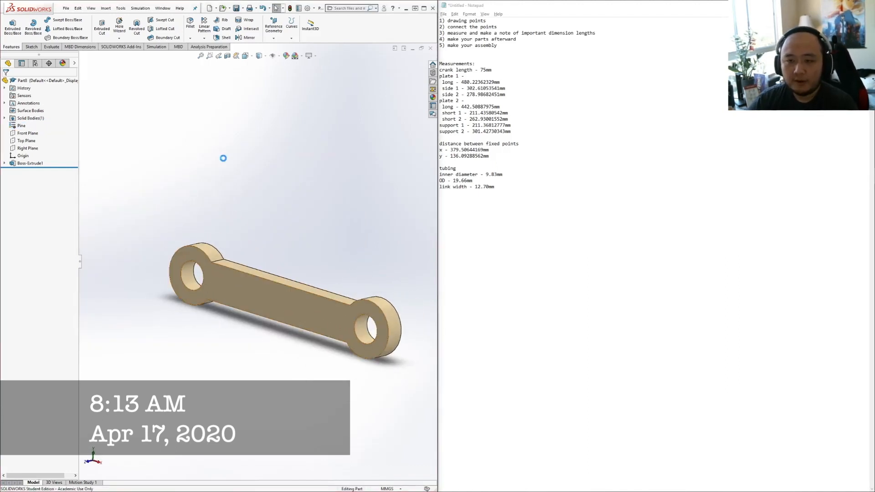
# Save the part as Crank in the self-made folder under HW4 and close it
pyautogui.hotkey('ctrl', 's')
pyautogui.click(354, 176)
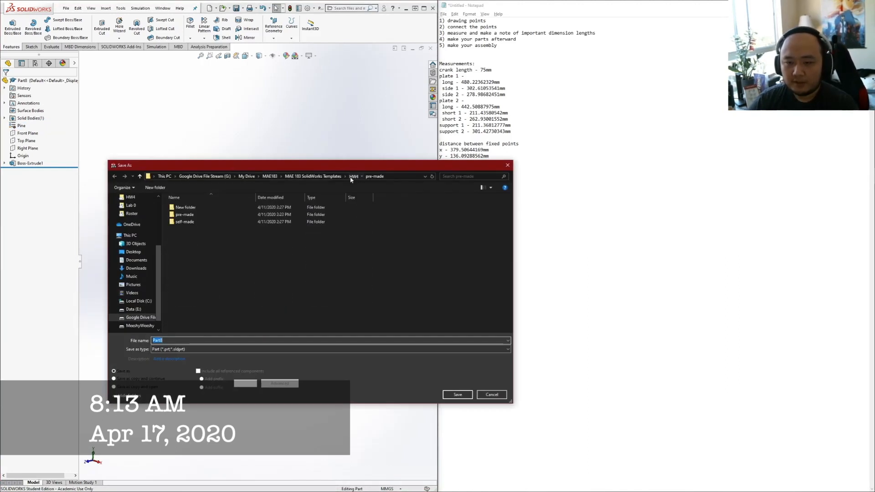
pyautogui.click(198, 222)
pyautogui.doubleClick(198, 222)
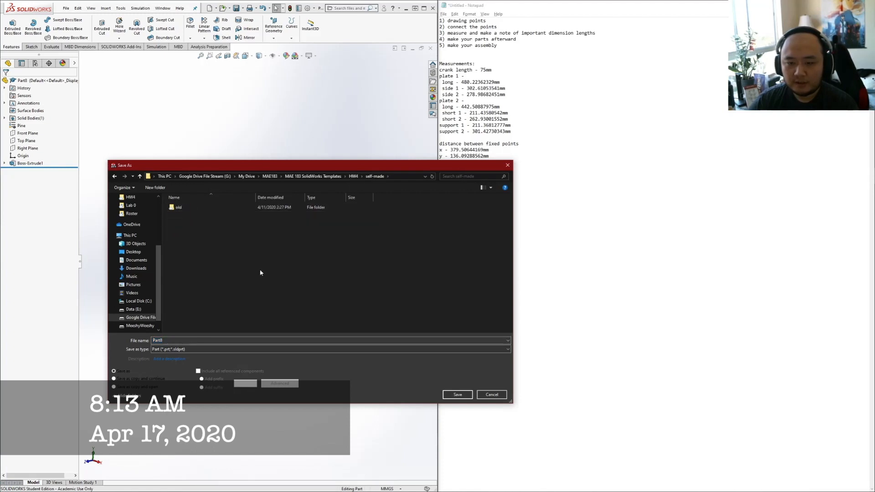
pyautogui.click(219, 339)
pyautogui.write('C')
pyautogui.press('Return')
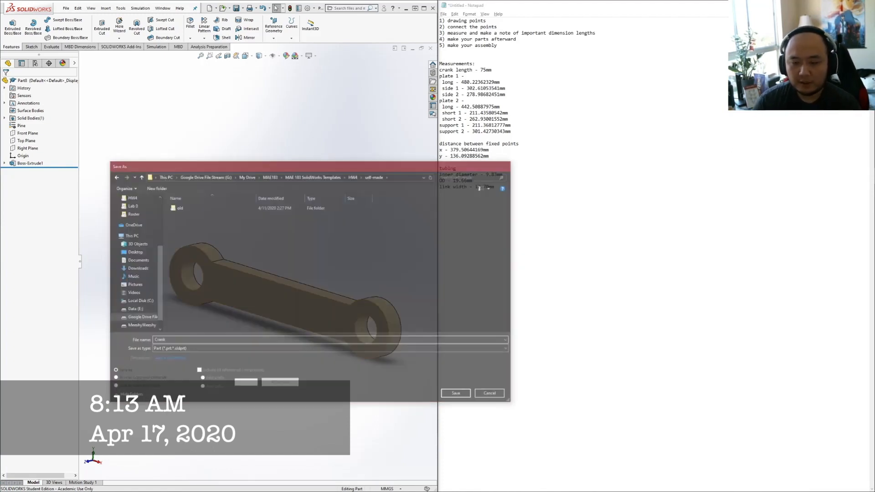
pyautogui.click(430, 48)
pyautogui.click(522, 91)
pyautogui.moveTo(441, 76); pyautogui.dragTo(512, 94)
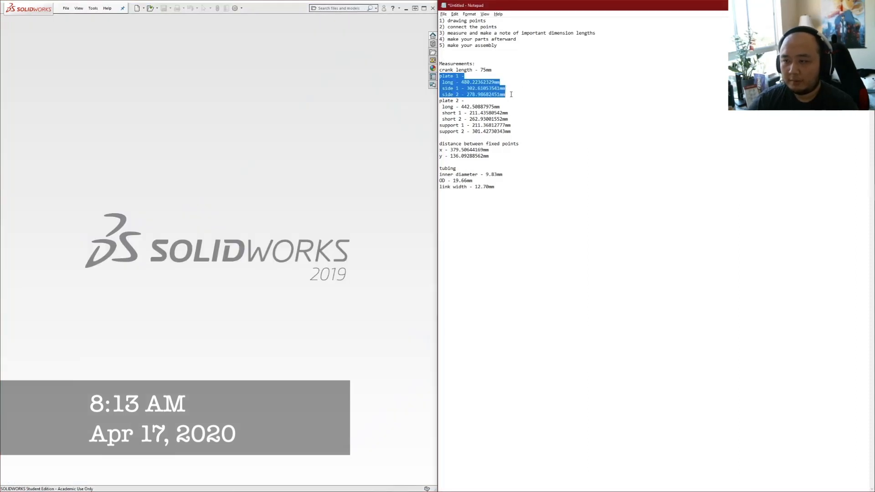
pyautogui.click(114, 39)
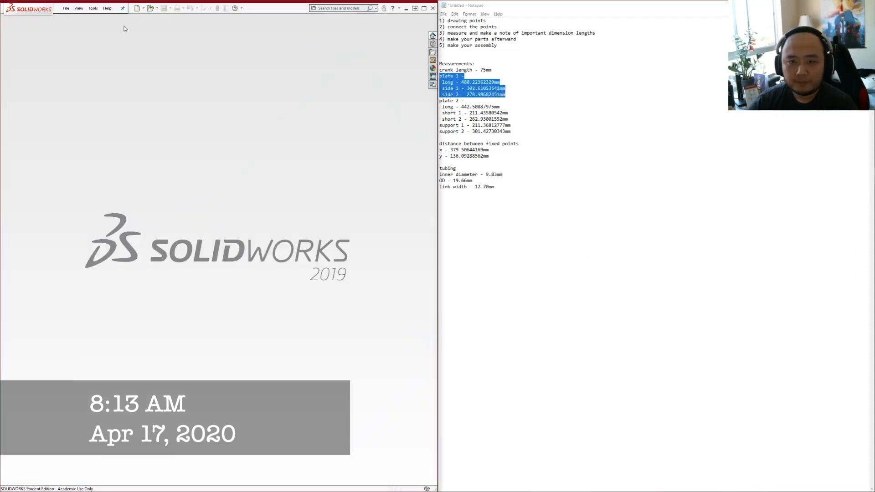
pyautogui.hotkey('ctrl', 'o')
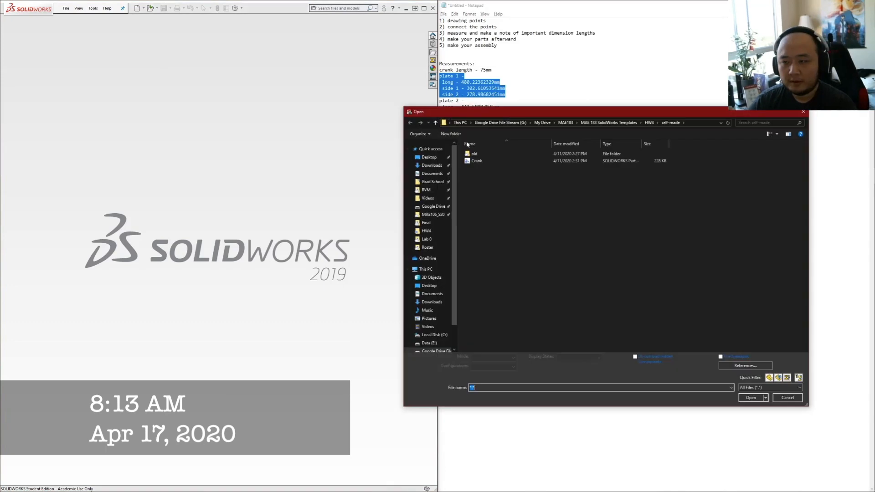
pyautogui.click(802, 115)
# Create a new part for plate 1 with the unit system set to MMGS
pyautogui.hotkey('ctrl', 'n')
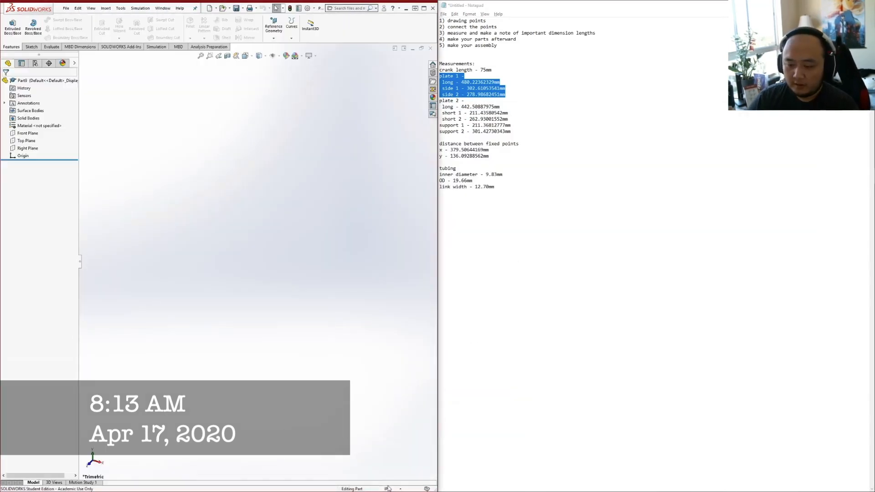
pyautogui.click(390, 489)
pyautogui.click(378, 451)
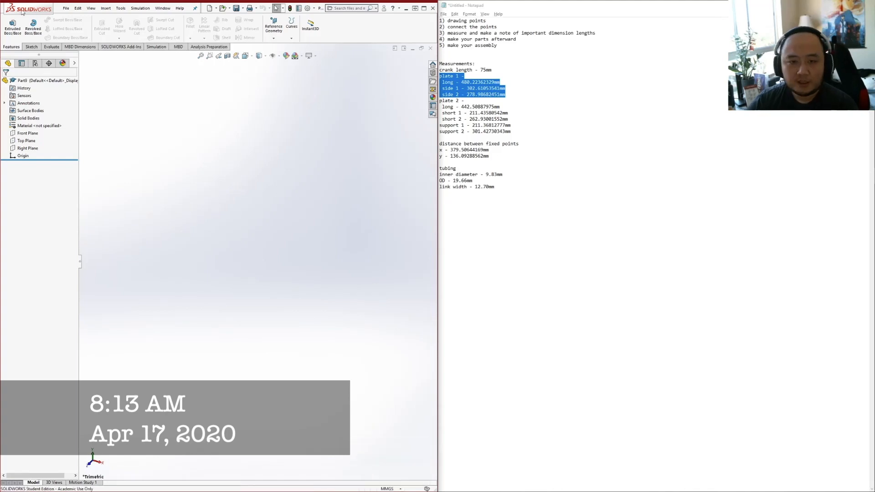
# Sketch a closed triangle on the Front Plane, pointing downward, with its upper side about 161 mm long
pyautogui.click(12, 25)
pyautogui.click(310, 222)
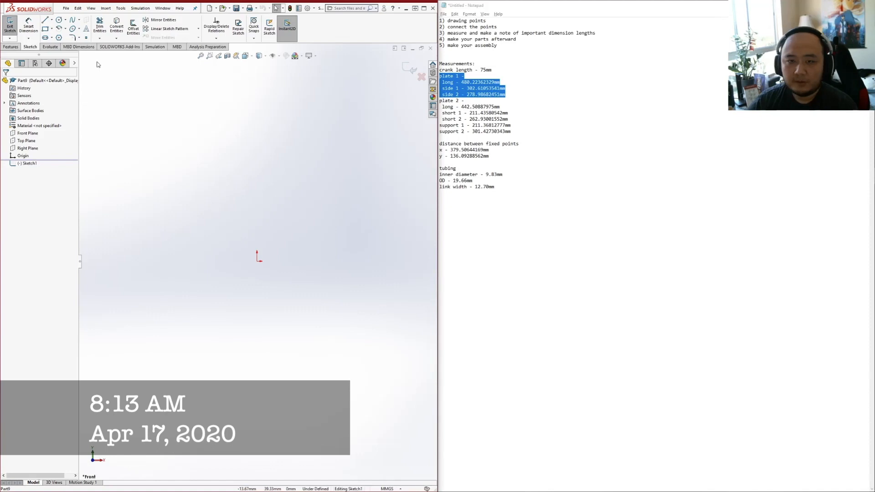
pyautogui.click(44, 23)
pyautogui.click(170, 211)
pyautogui.click(273, 319)
pyautogui.click(399, 198)
pyautogui.click(169, 211)
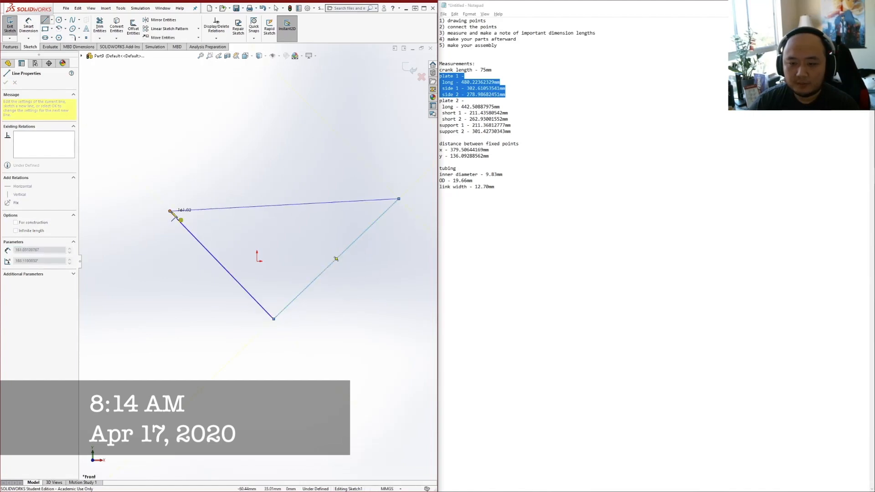
pyautogui.click(5, 83)
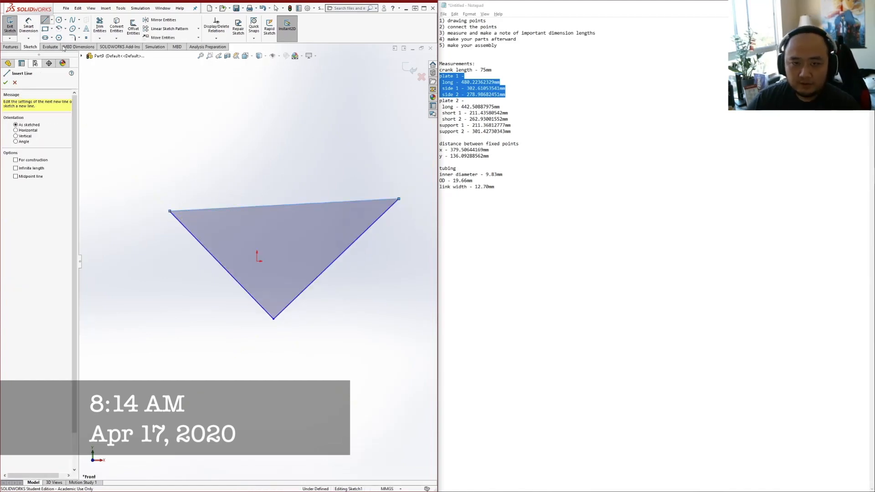
# Dimension the triangle's upper side and set it to plate 1's long length from the notes, 480.22362329 mm
pyautogui.click(26, 32)
pyautogui.click(248, 207)
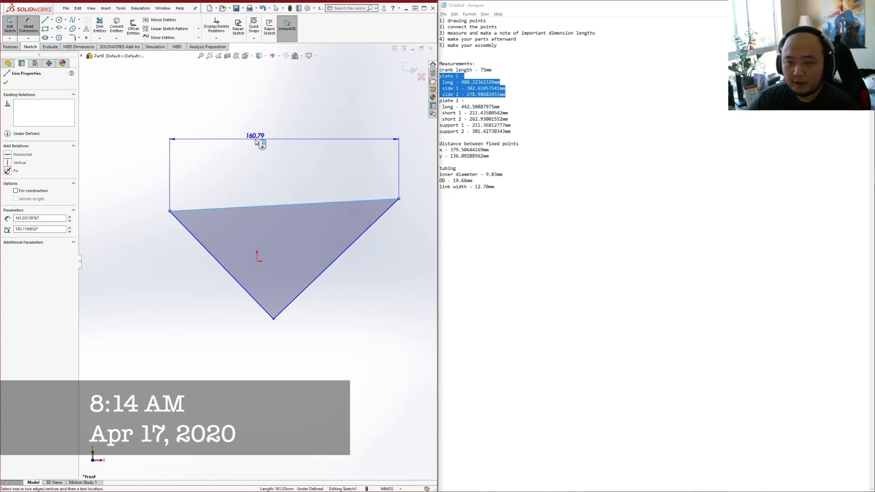
pyautogui.click(162, 183)
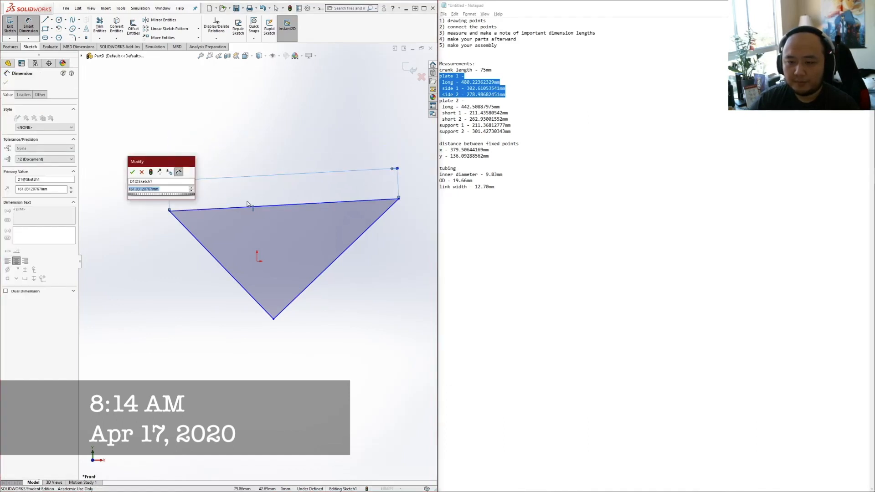
pyautogui.click(493, 109)
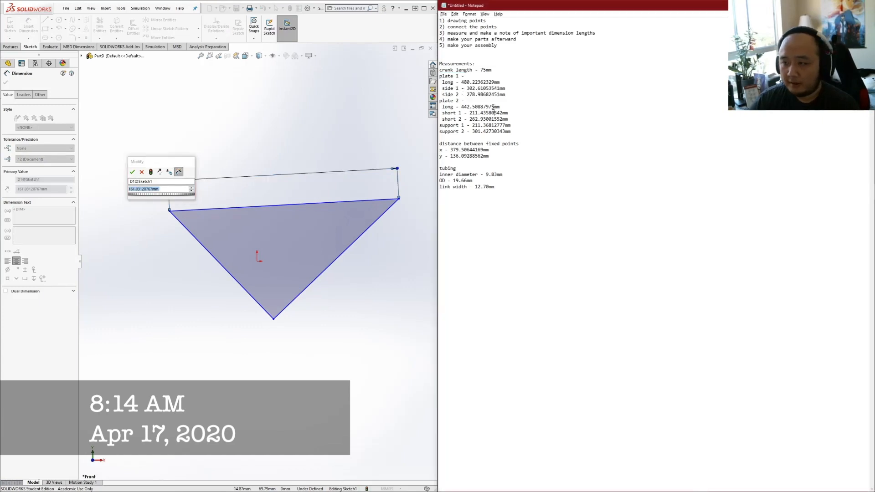
pyautogui.doubleClick(462, 83)
pyautogui.hotkey('ctrl', 'c')
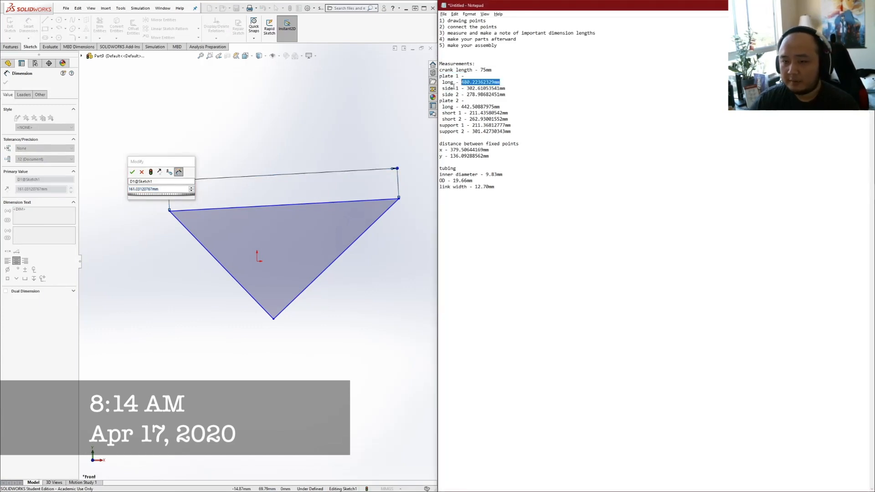
pyautogui.doubleClick(167, 190)
pyautogui.hotkey('ctrl', 'v')
pyautogui.press('Return')
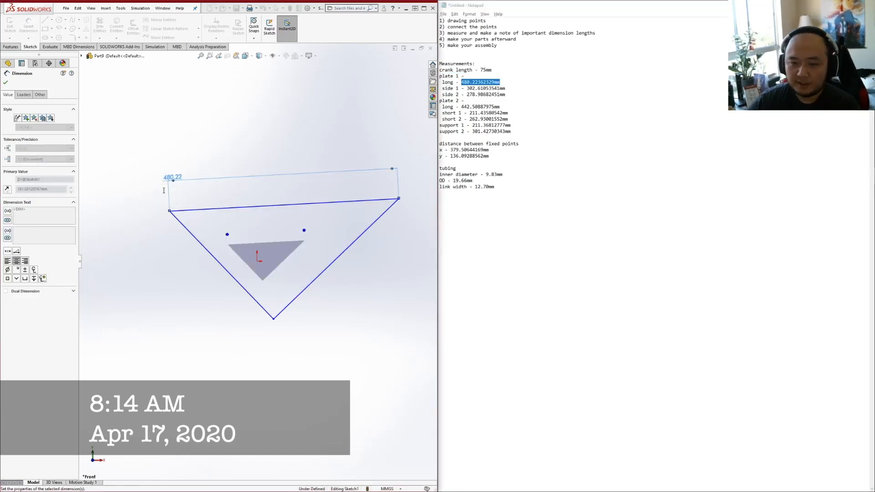
pyautogui.click(211, 254)
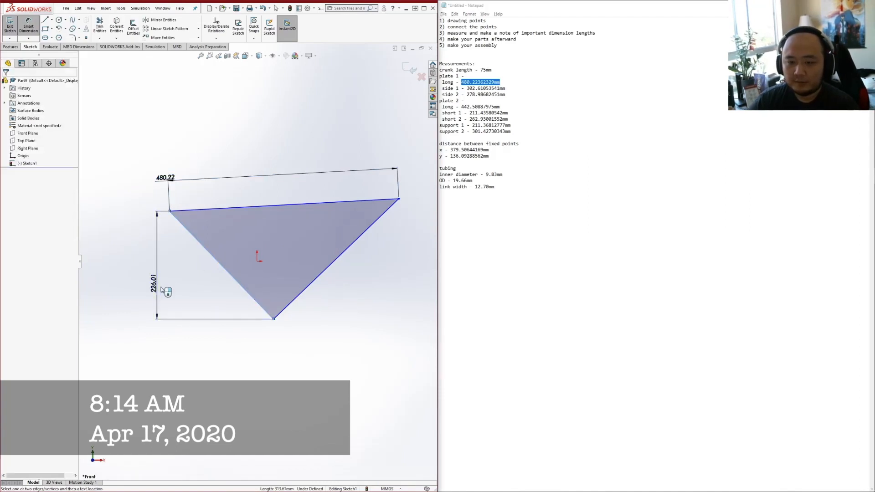
pyautogui.click(202, 273)
pyautogui.press('Escape')
pyautogui.press('Delete')
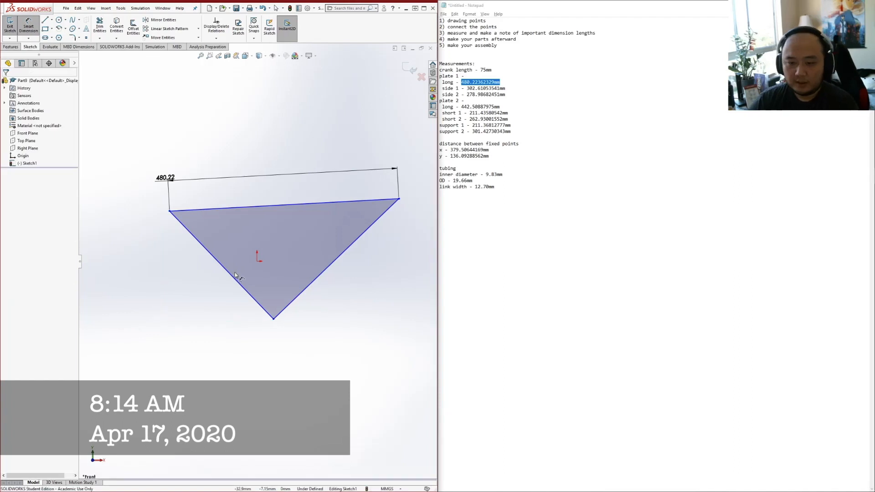
# Dimension the triangle's lower-left side and set it to plate 1's side 1 length from the notes, 302.61053541 mm
pyautogui.click(234, 274)
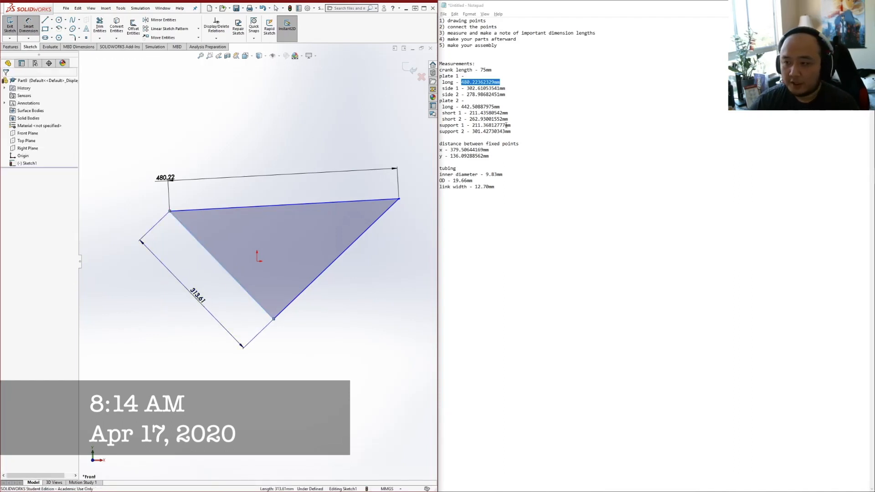
pyautogui.moveTo(505, 88); pyautogui.dragTo(465, 90)
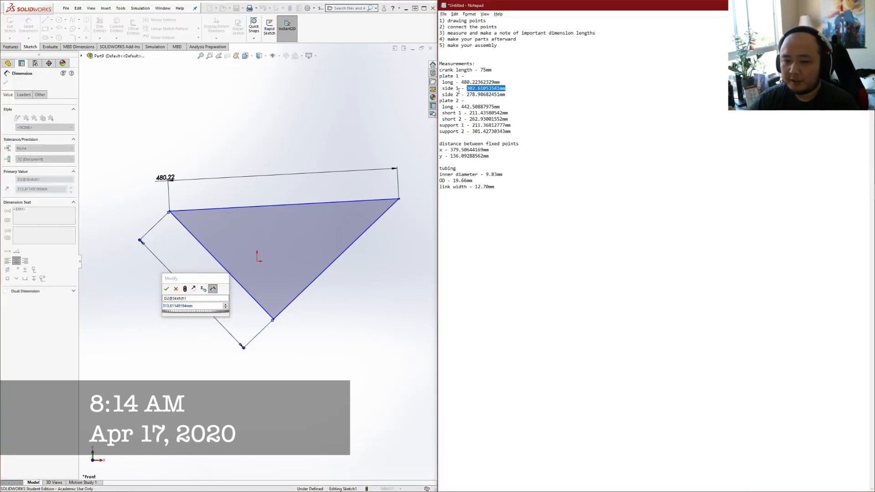
pyautogui.click(202, 310)
pyautogui.press('Return')
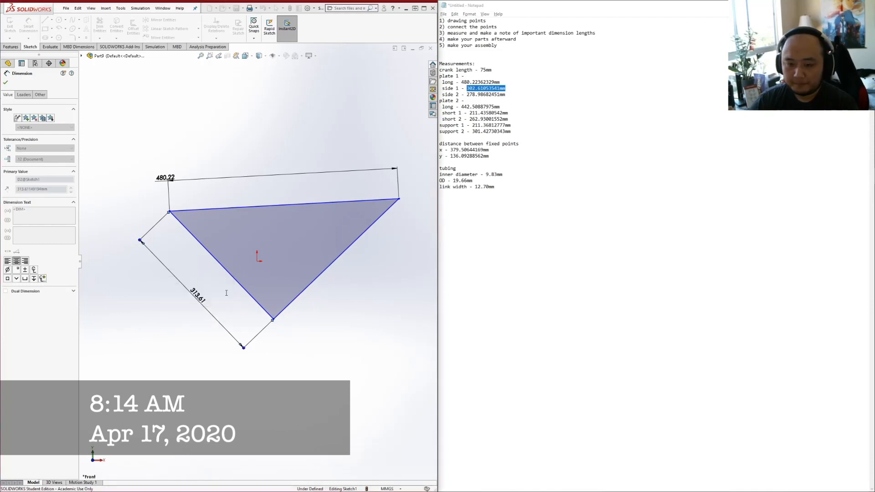
# Try to dimension the triangle's lower-right side for plate 1's side 2 length from the notes
pyautogui.moveTo(439, 101); pyautogui.dragTo(467, 95)
pyautogui.hotkey('ctrl', 'c')
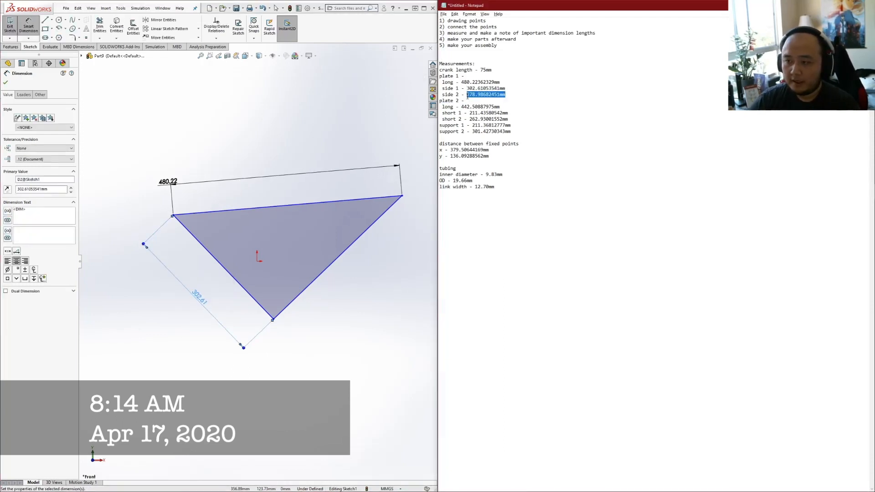
pyautogui.click(344, 257)
pyautogui.click(361, 267)
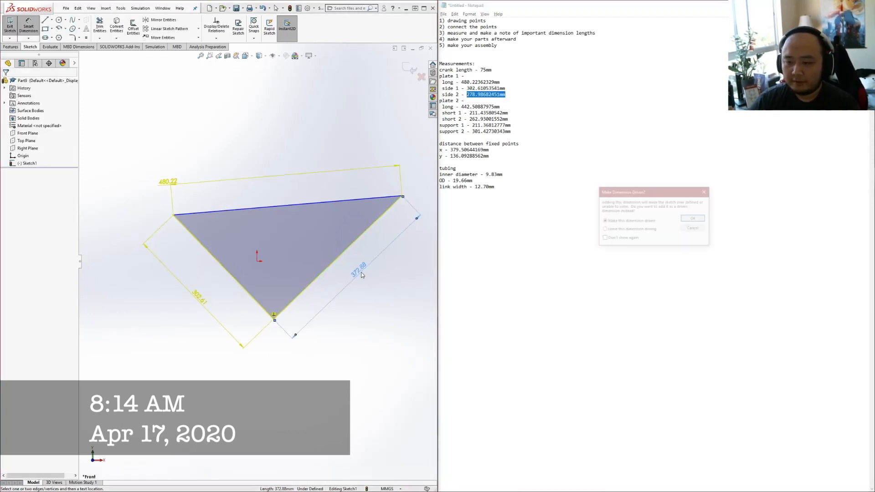
pyautogui.click(700, 229)
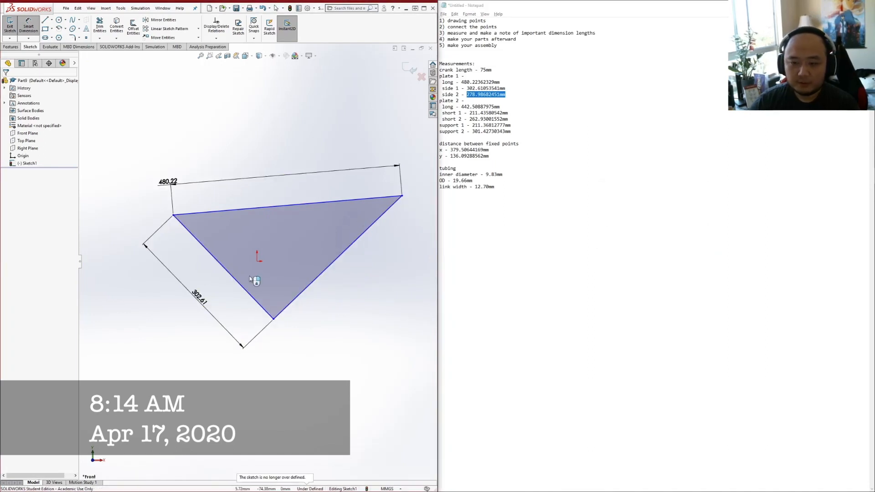
pyautogui.press('Escape')
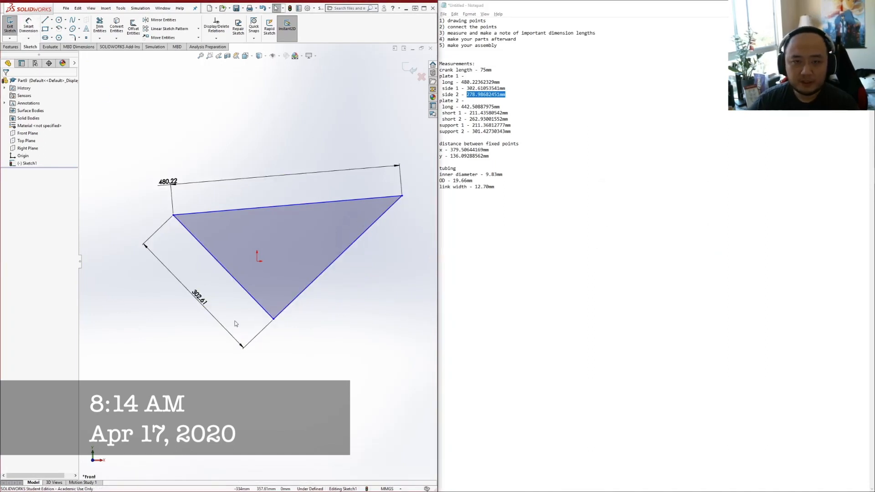
# Remove the perpendicular relation between the triangle's two lower sides
pyautogui.click(273, 319)
pyautogui.click(303, 368)
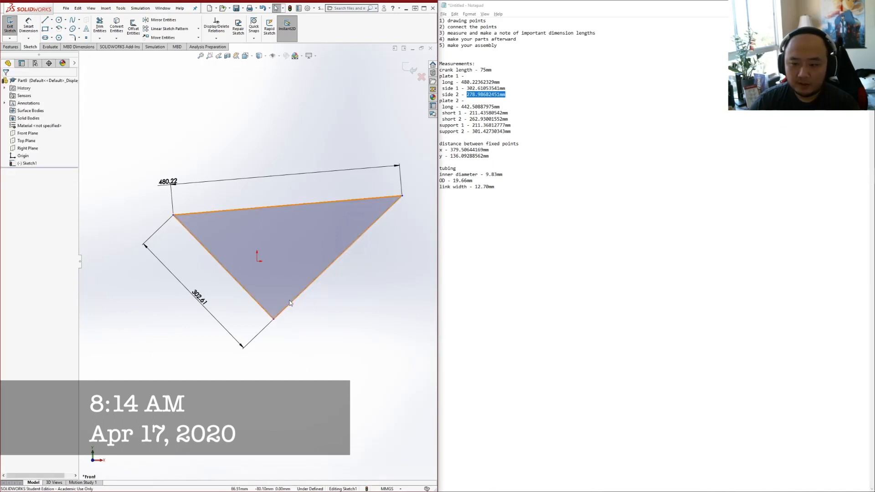
pyautogui.click(261, 308)
pyautogui.keyDown('ctrl'); pyautogui.click(259, 308); pyautogui.keyUp('ctrl')
pyautogui.click(41, 141)
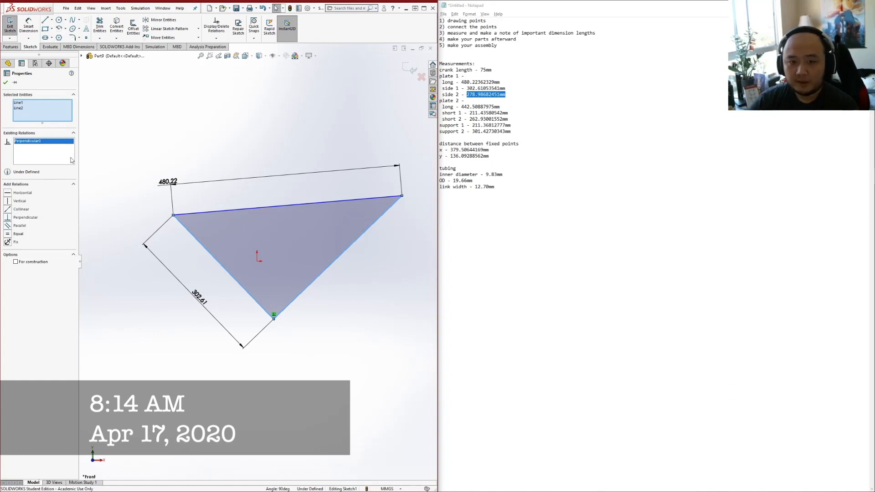
pyautogui.press('Delete')
pyautogui.click(4, 82)
# Dimension the triangle's lower-right side and set it to plate 1's side 2 length from the notes, 278.98682451 mm
pyautogui.click(28, 26)
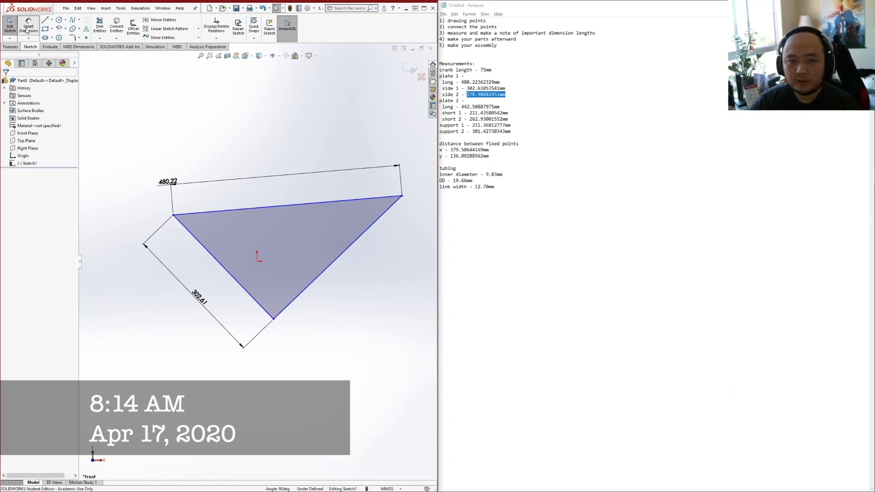
pyautogui.click(347, 250)
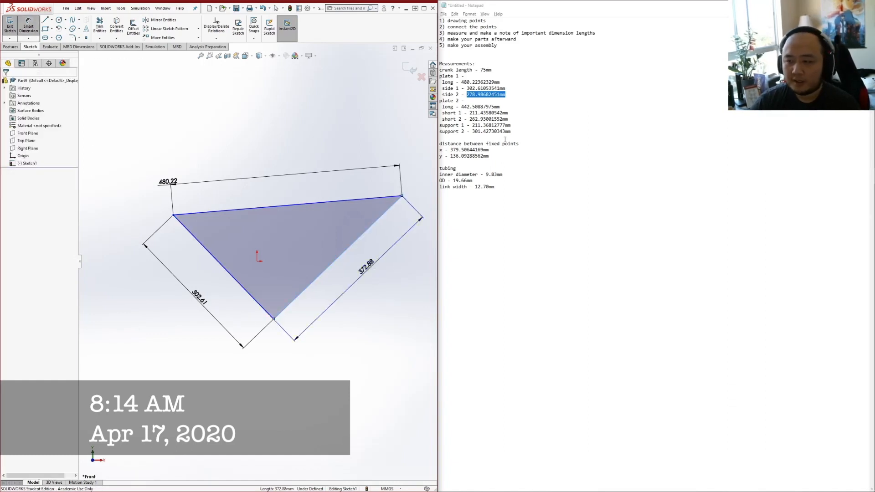
pyautogui.click(367, 271)
pyautogui.rightClick(492, 95)
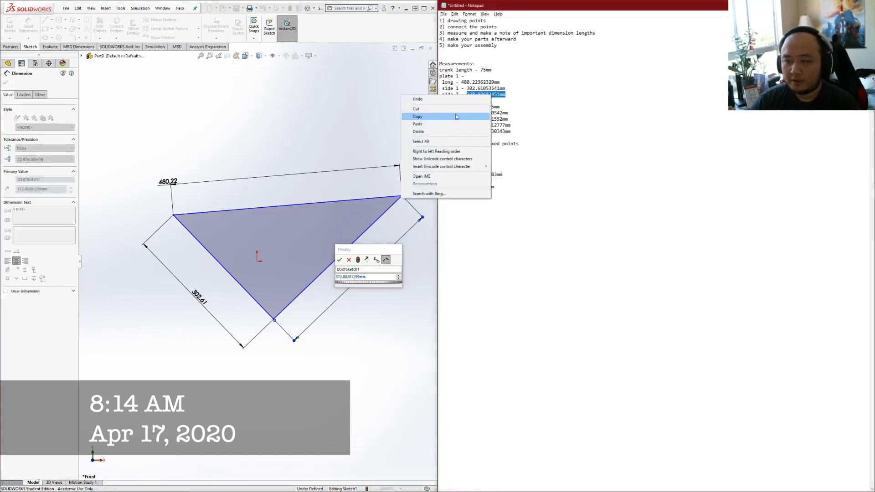
pyautogui.click(484, 95)
pyautogui.rightClick(484, 95)
pyautogui.click(507, 94)
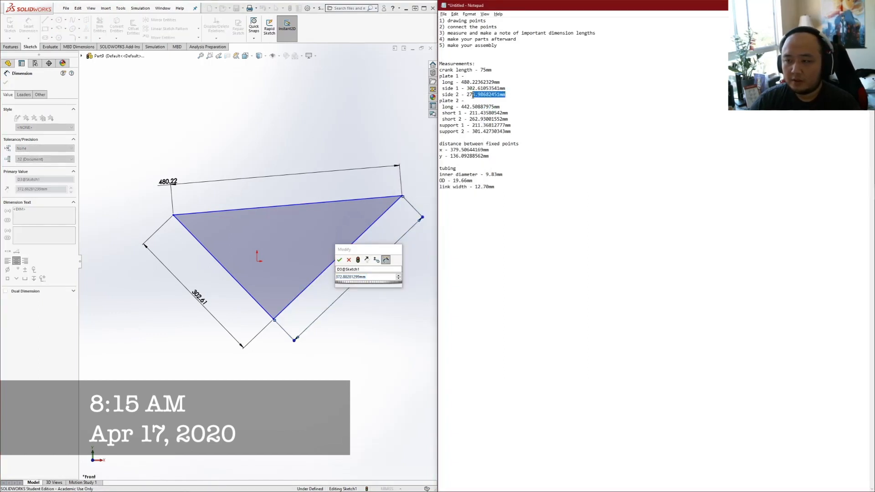
pyautogui.click(363, 277)
pyautogui.hotkey('ctrl', 'v')
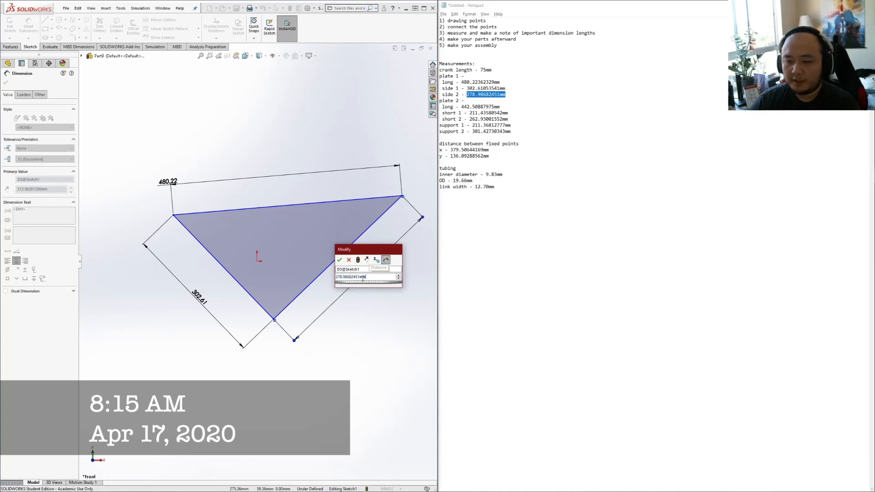
pyautogui.press('Return')
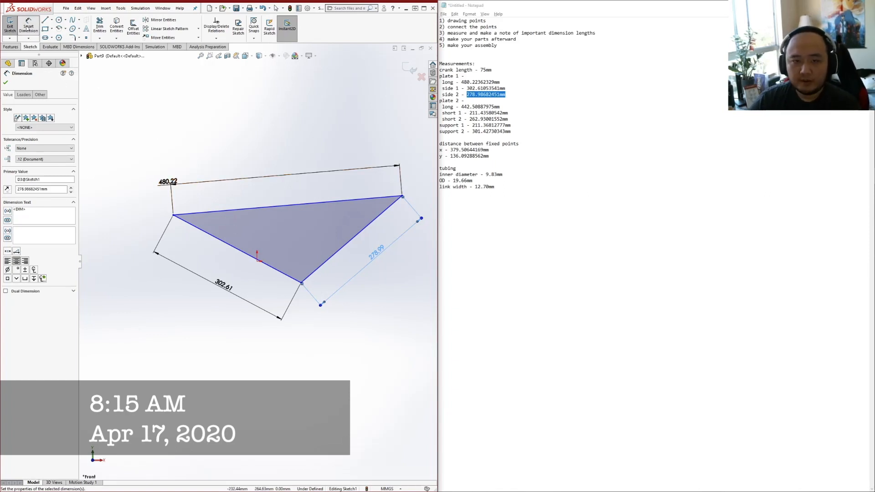
# Sketch a circle centred on each triangle corner and make the three circles equal, with a radius of about 20 mm
pyautogui.click(29, 27)
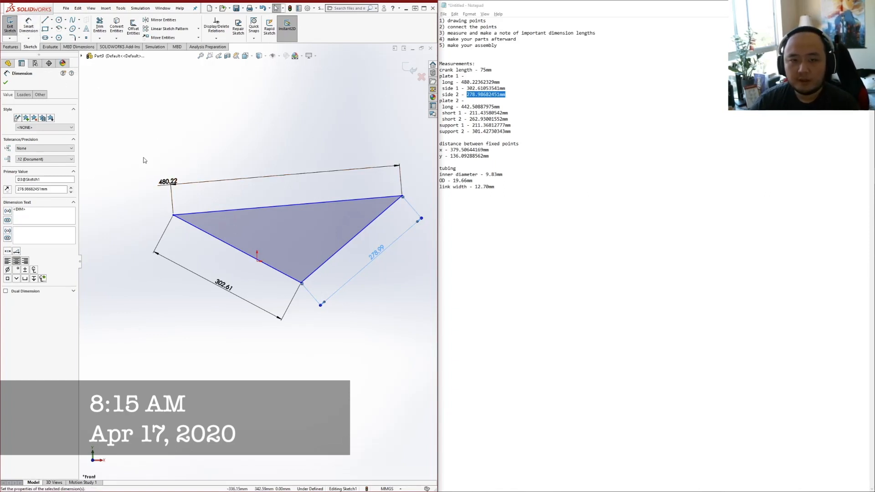
pyautogui.click(59, 20)
pyautogui.click(173, 214)
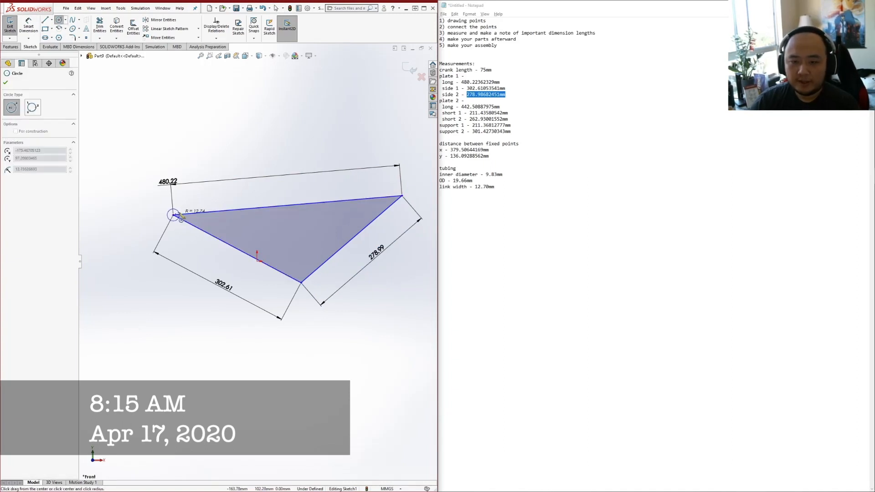
pyautogui.click(181, 218)
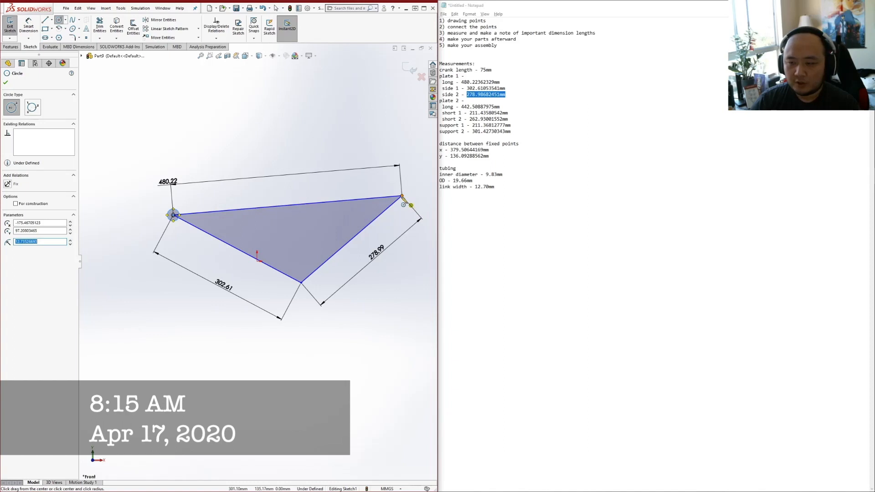
pyautogui.click(402, 196)
pyautogui.click(406, 204)
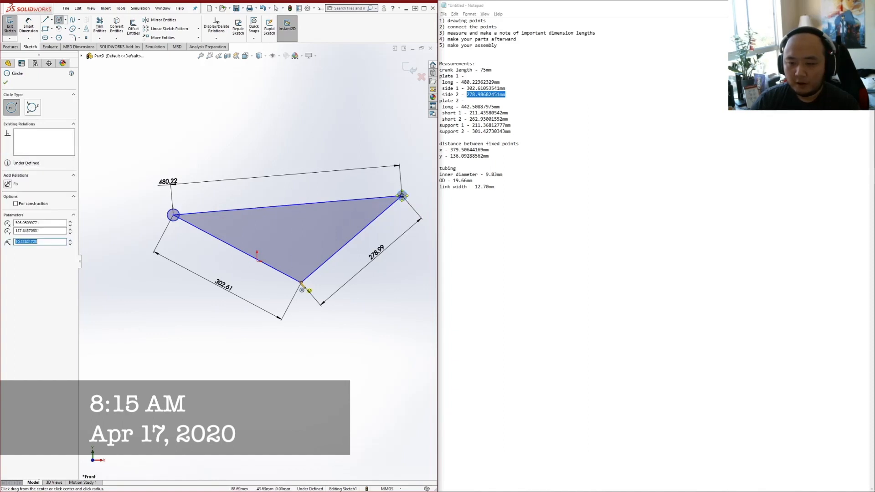
pyautogui.click(300, 283)
pyautogui.click(312, 285)
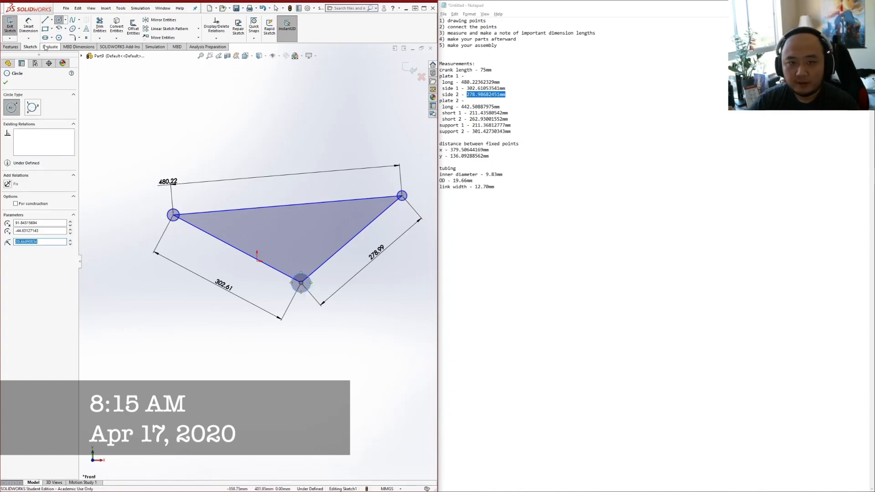
pyautogui.click(6, 83)
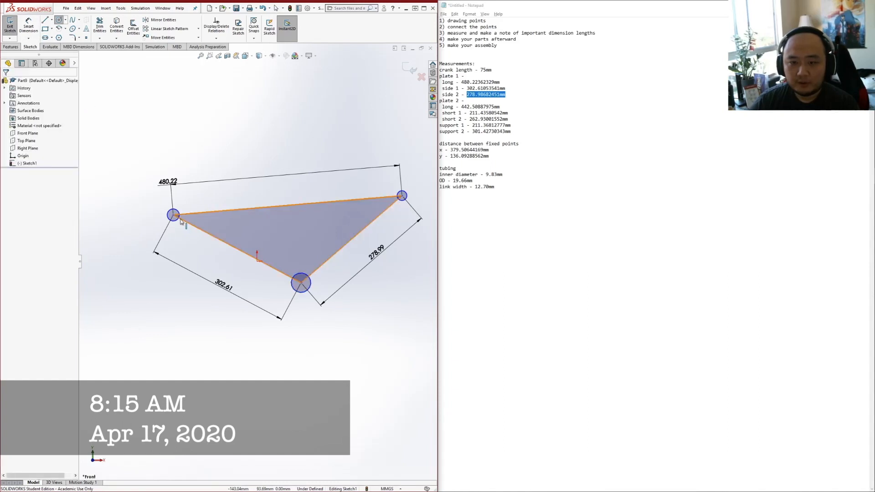
pyautogui.keyDown('ctrl'); pyautogui.click(404, 200); pyautogui.keyUp('ctrl')
pyautogui.keyDown('ctrl'); pyautogui.click(308, 288); pyautogui.keyUp('ctrl')
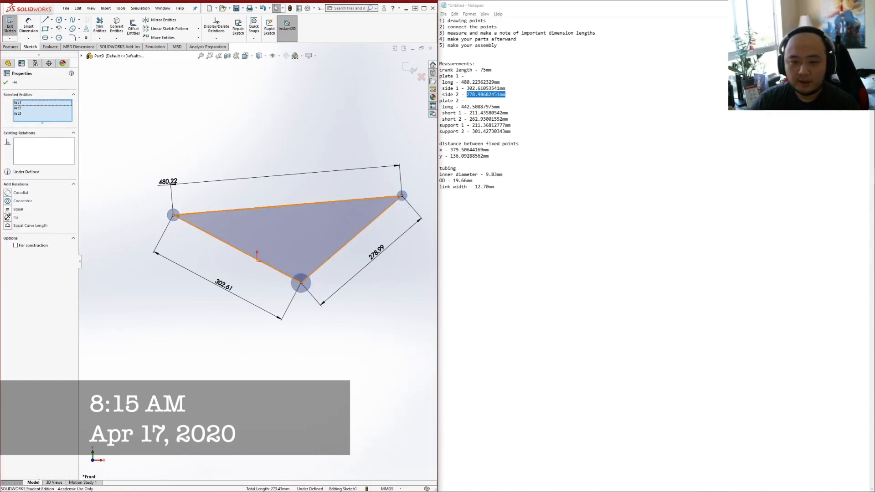
# Sketch a second, larger concentric circle around each corner circle, the left one about 88 mm in diameter
pyautogui.click(59, 20)
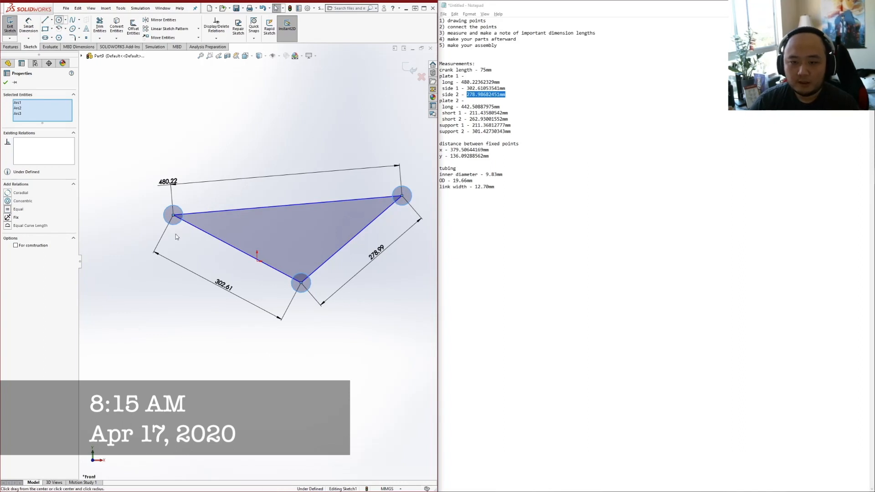
pyautogui.click(173, 215)
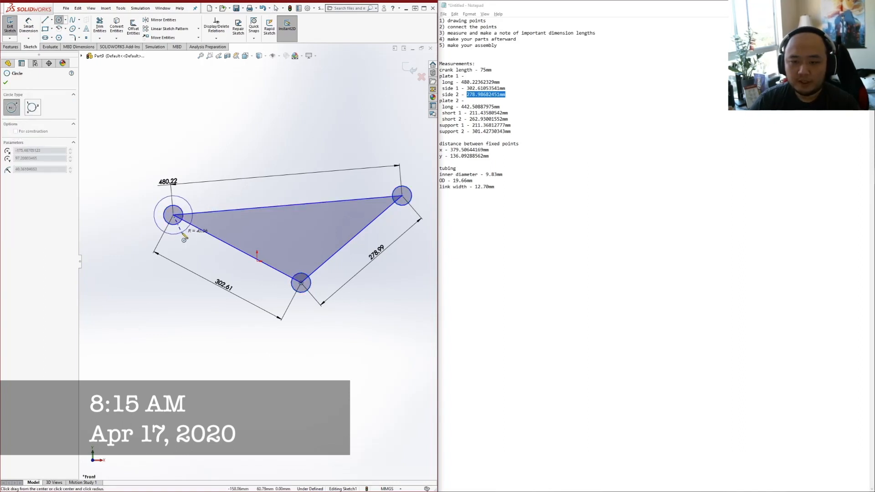
pyautogui.click(191, 223)
pyautogui.click(401, 196)
pyautogui.click(403, 212)
pyautogui.click(301, 283)
pyautogui.click(284, 266)
pyautogui.click(11, 25)
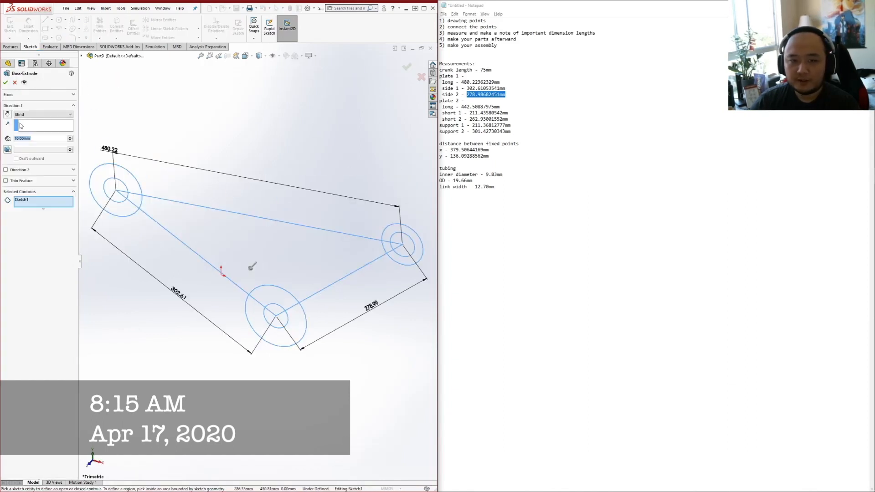
pyautogui.click(15, 83)
pyautogui.rightClick(25, 163)
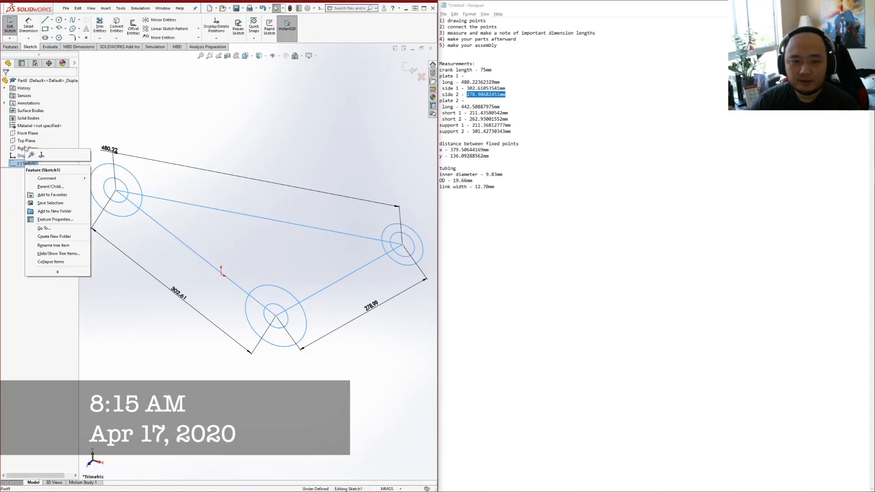
pyautogui.click(219, 125)
pyautogui.press('space')
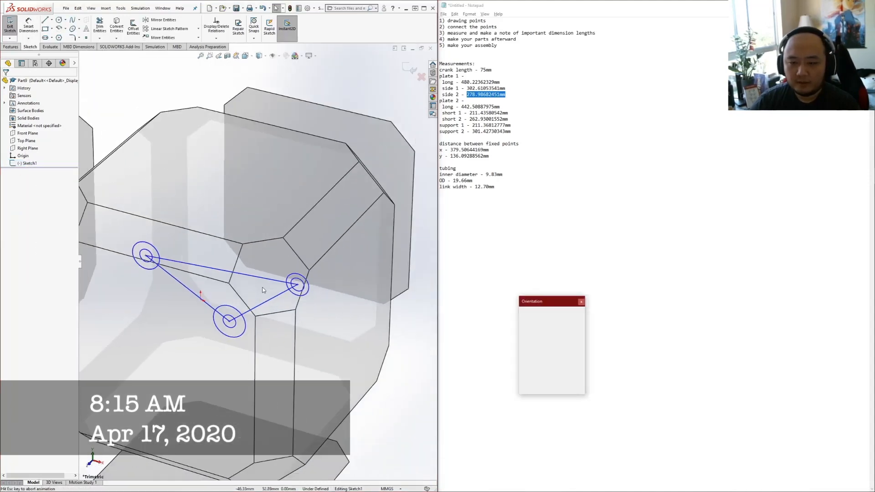
pyautogui.click(163, 363)
pyautogui.scroll(1, 244, 157)
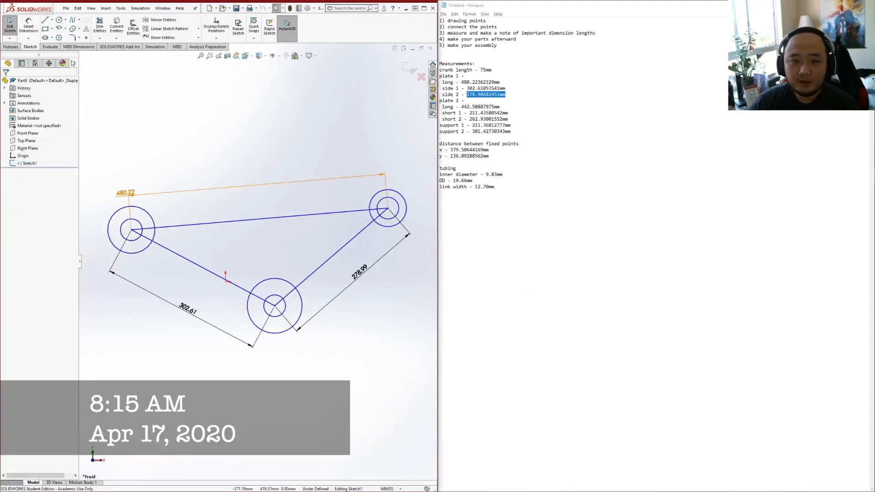
# Make the three outer circles equal in size, about 102 mm in diameter
pyautogui.click(151, 217)
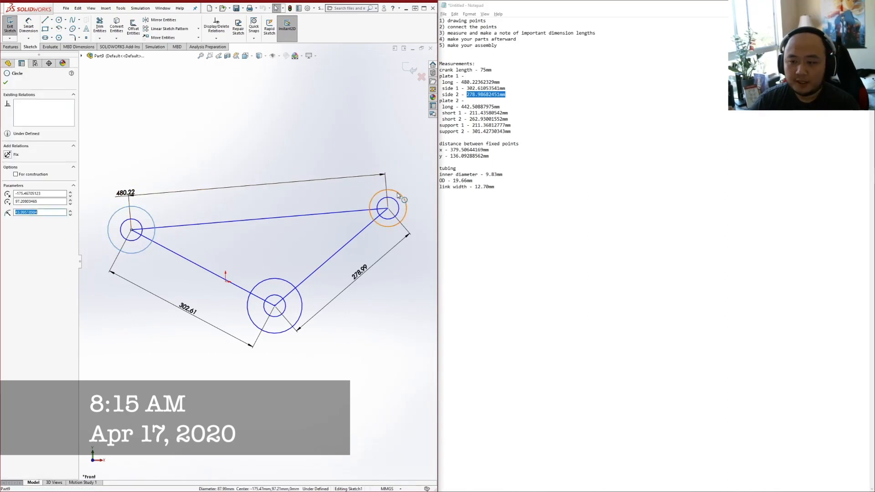
pyautogui.click(401, 198)
pyautogui.click(285, 279)
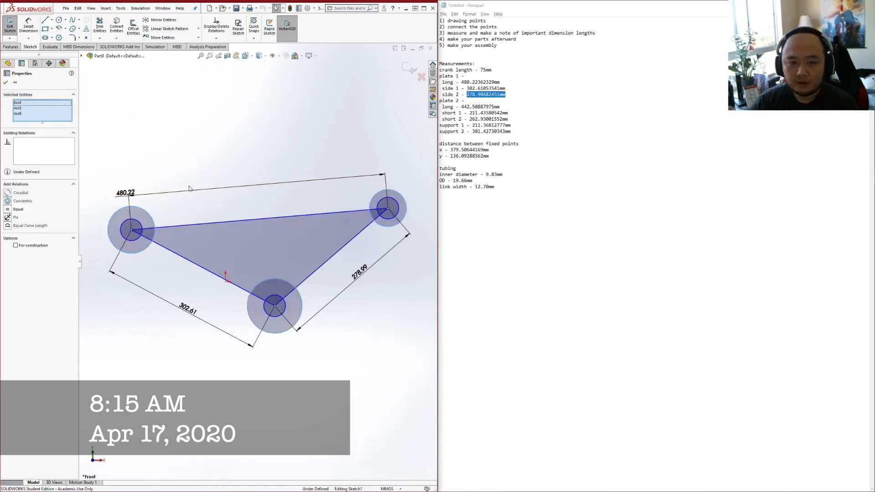
pyautogui.click(13, 210)
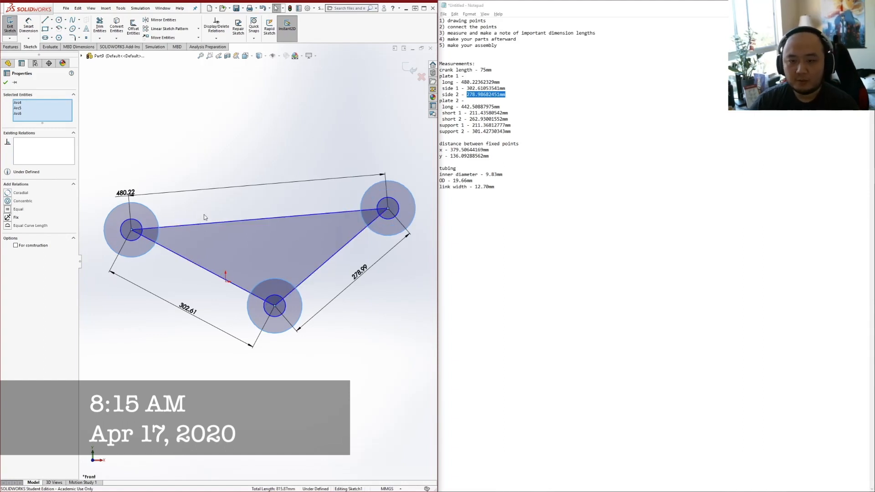
# Delete the triangle's three sides from the sketch, keeping the corner circles
pyautogui.click(215, 223)
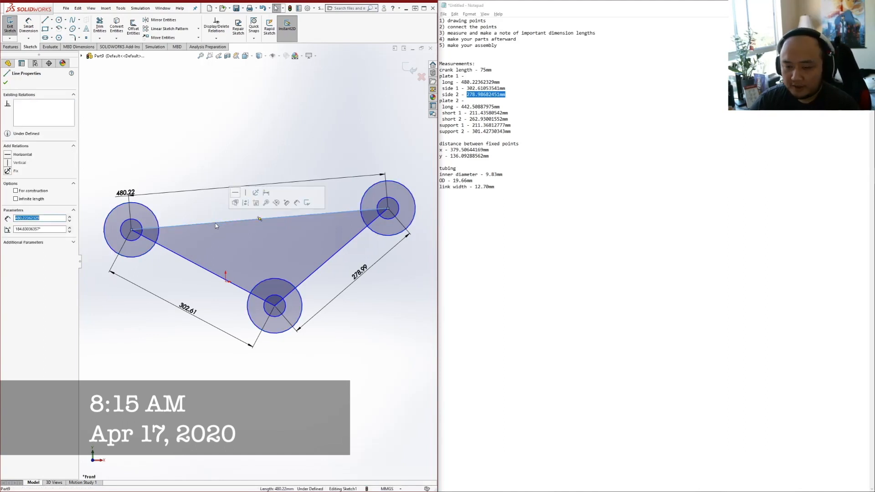
pyautogui.press('Delete')
pyautogui.click(223, 278)
pyautogui.press('Delete')
pyautogui.click(340, 254)
pyautogui.press('Delete')
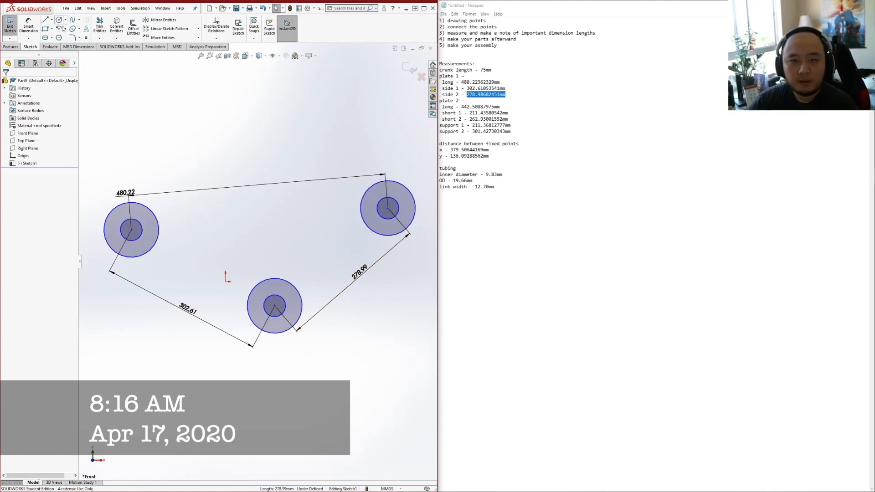
# Dimension the left pivot's outer circle to a diameter of 19.66 mm
pyautogui.click(28, 25)
pyautogui.click(159, 232)
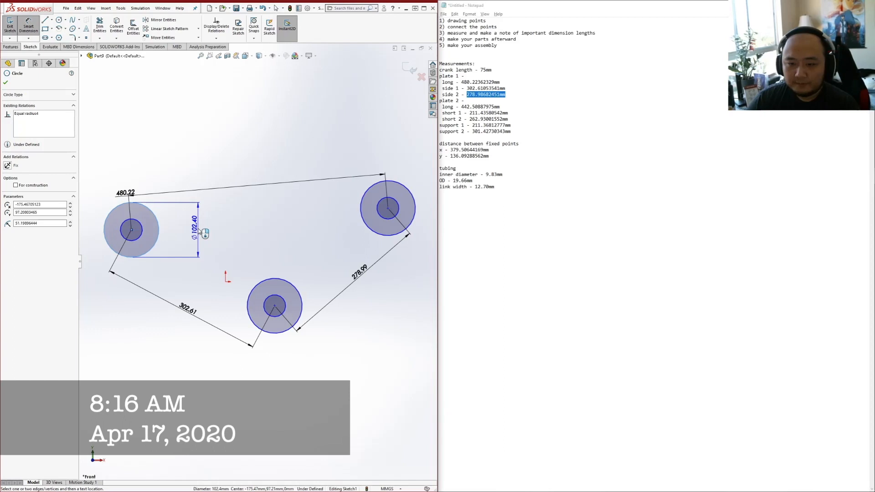
pyautogui.click(206, 231)
pyautogui.write('19.66mm')
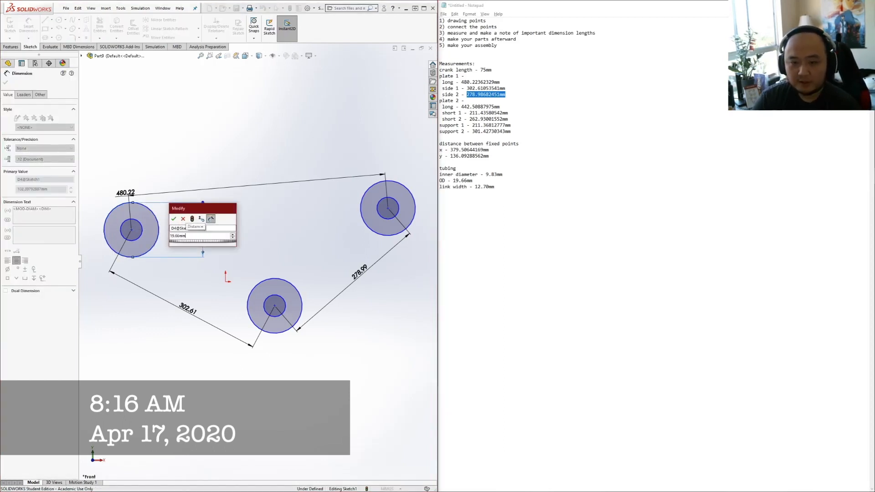
pyautogui.press('Return')
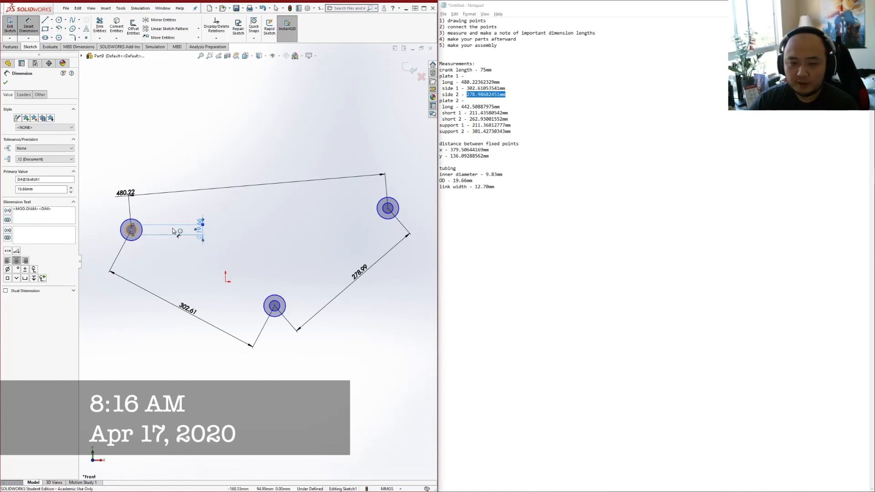
pyautogui.click(139, 237)
pyautogui.click(104, 228)
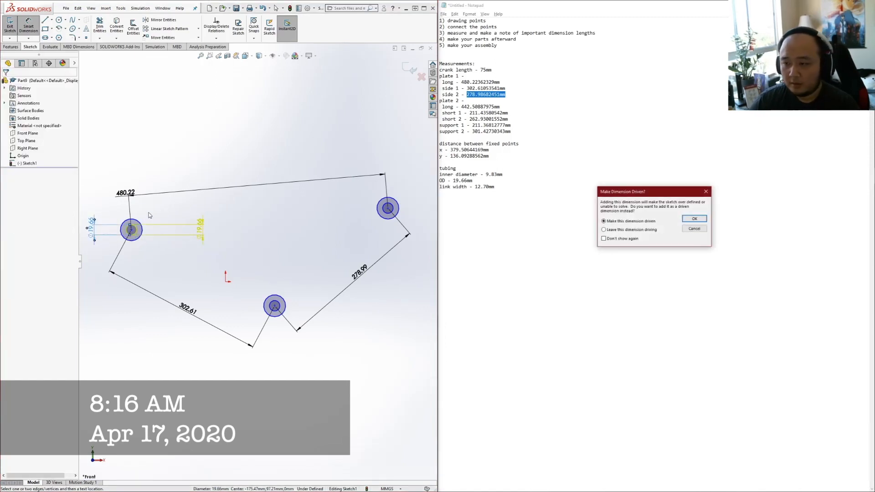
pyautogui.click(705, 192)
# Set the diameter dimension of the left pivot's smaller circle to 9.83 mm
pyautogui.scroll(-4, 112, 212)
pyautogui.doubleClick(347, 262)
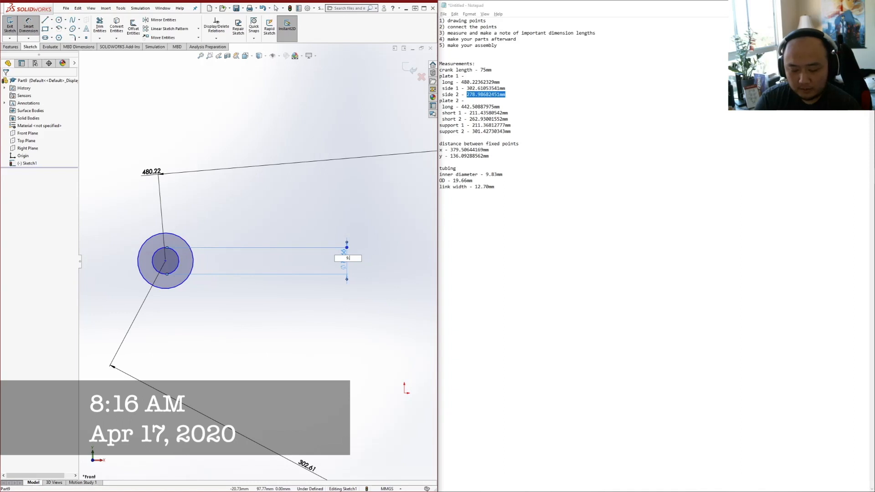
pyautogui.write('9.83mm')
pyautogui.press('Return')
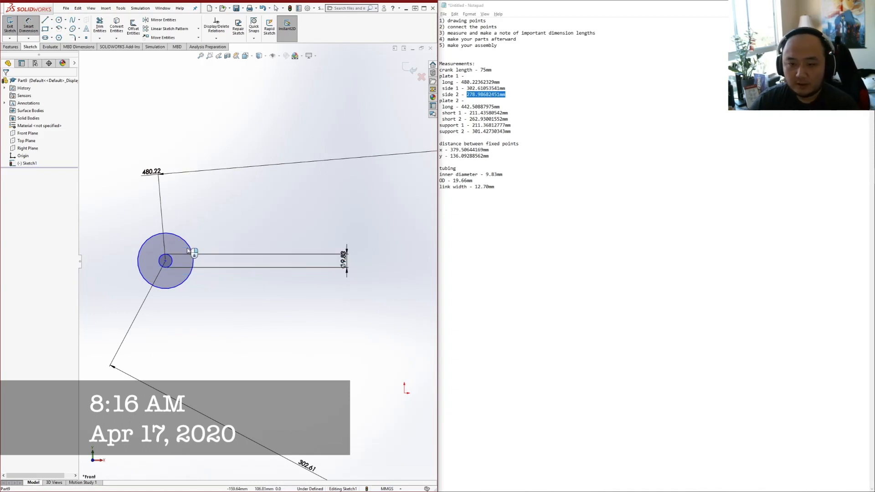
# Dimension the left pivot's larger circle to a diameter of 19.66 mm
pyautogui.click(192, 251)
pyautogui.click(224, 231)
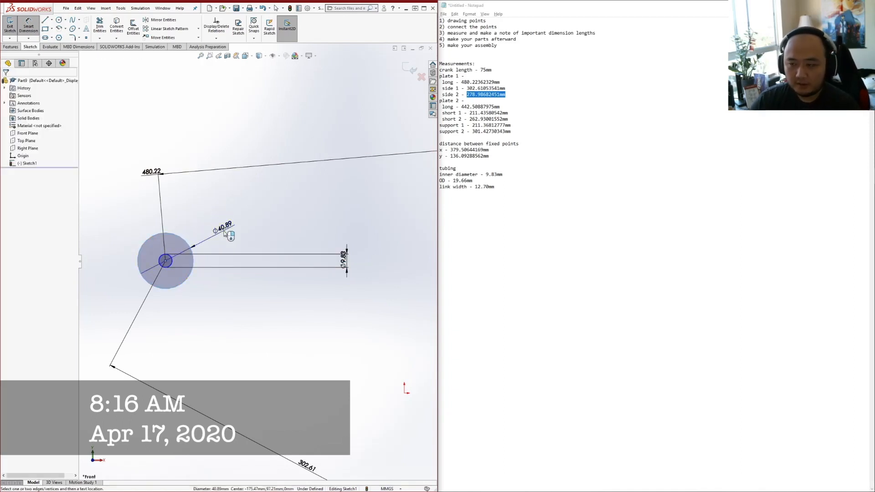
pyautogui.write('19.66mm')
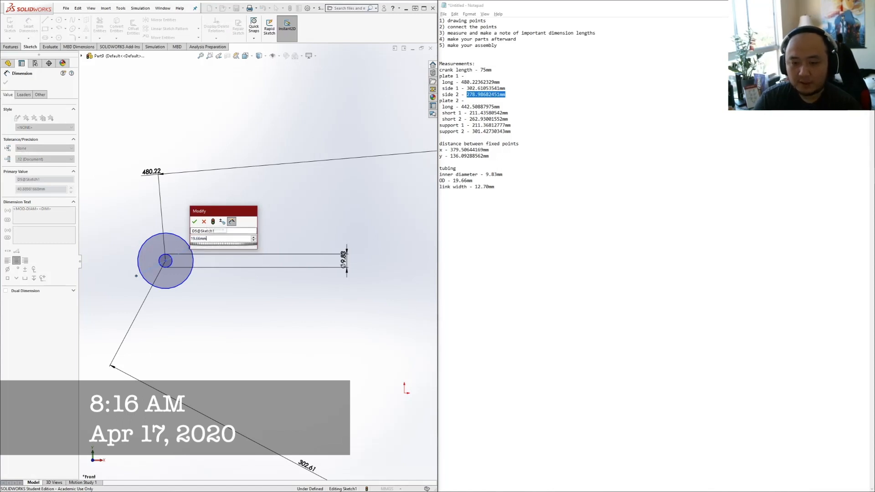
pyautogui.press('Return')
pyautogui.scroll(5, 328, 252)
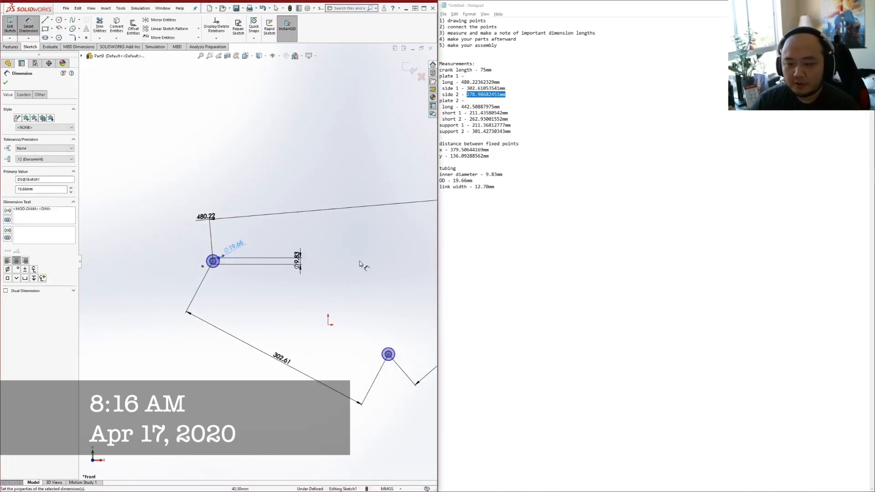
pyautogui.scroll(-3, 309, 263)
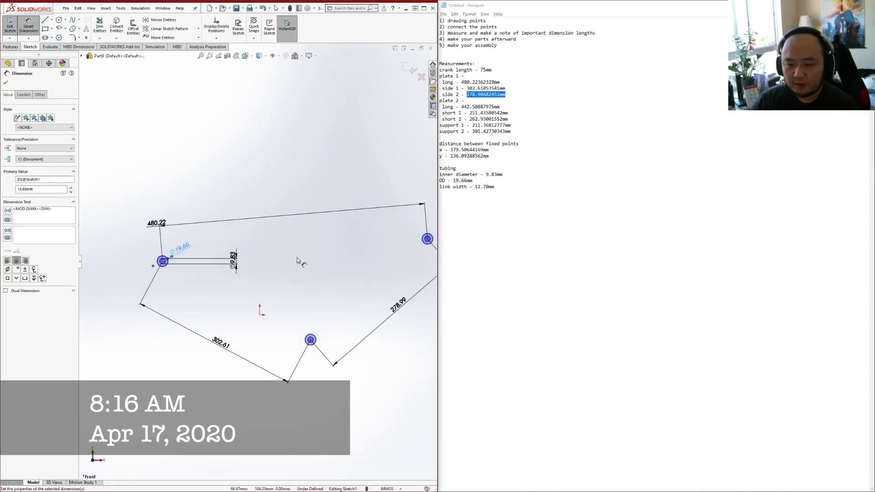
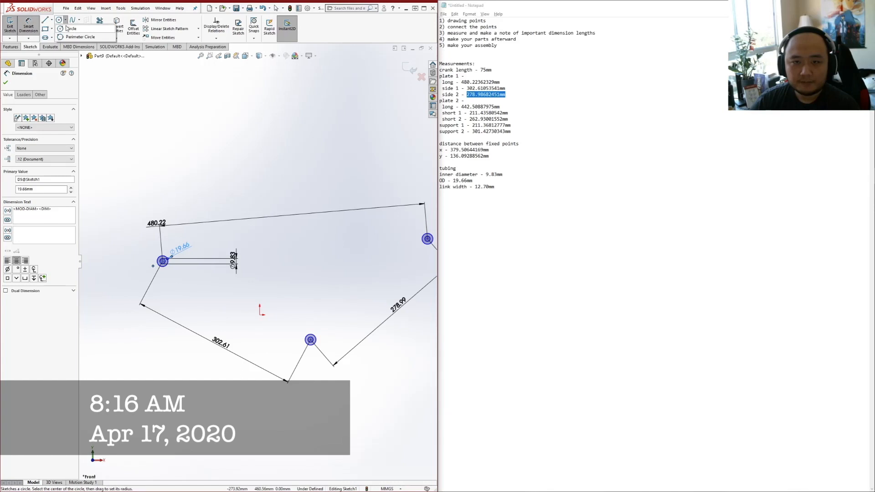
# Sketch a straight slot about 14 mm wide from the left pivot's centre to the lower pivot's centre
pyautogui.click(45, 38)
pyautogui.scroll(-2, 174, 269)
pyautogui.scroll(-2, 173, 266)
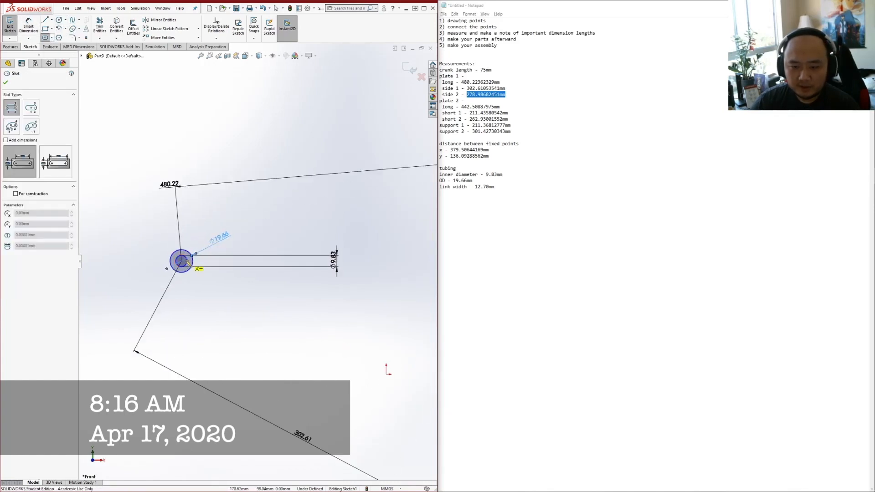
pyautogui.click(182, 261)
pyautogui.scroll(4, 257, 259)
pyautogui.scroll(-5, 394, 399)
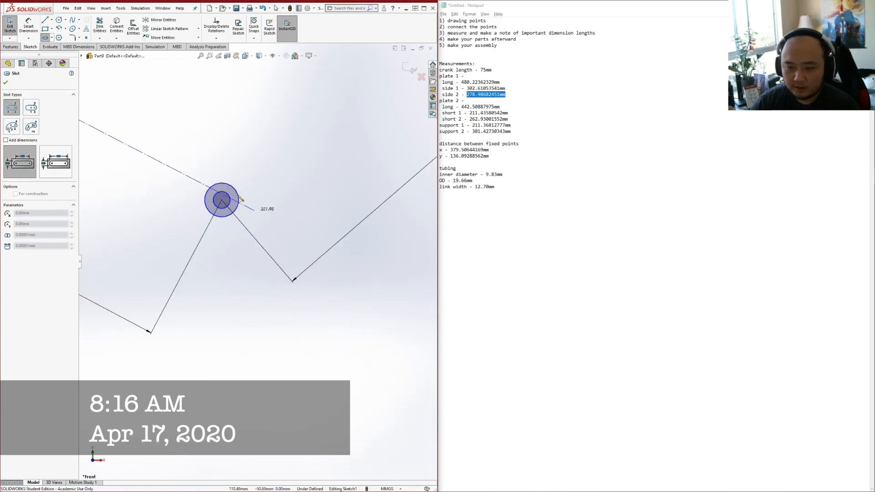
pyautogui.click(221, 201)
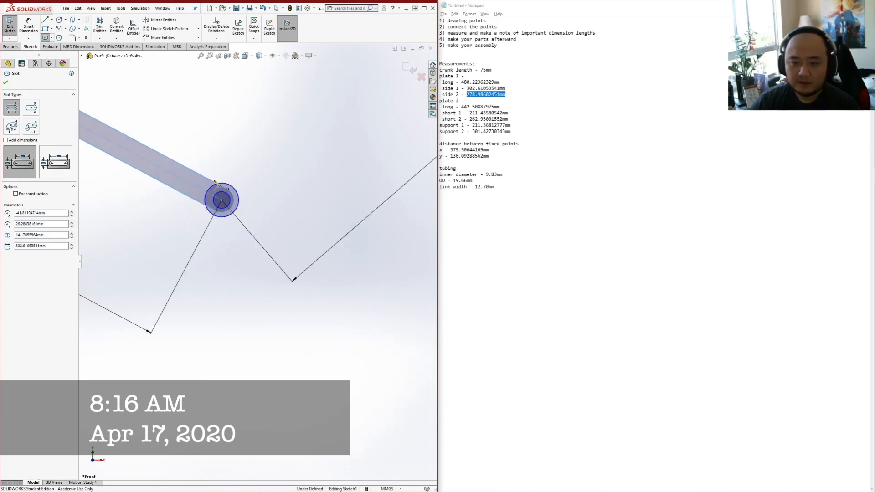
# Sketch a straight slot about 21 mm wide from the lower pivot's centre to the right pivot's centre
pyautogui.click(232, 207)
pyautogui.scroll(3, 293, 182)
pyautogui.click(368, 135)
# Sketch a straight slot about 16 mm wide from the left pivot's centre to the right pivot's centre
pyautogui.click(91, 160)
pyautogui.scroll(-5, 376, 139)
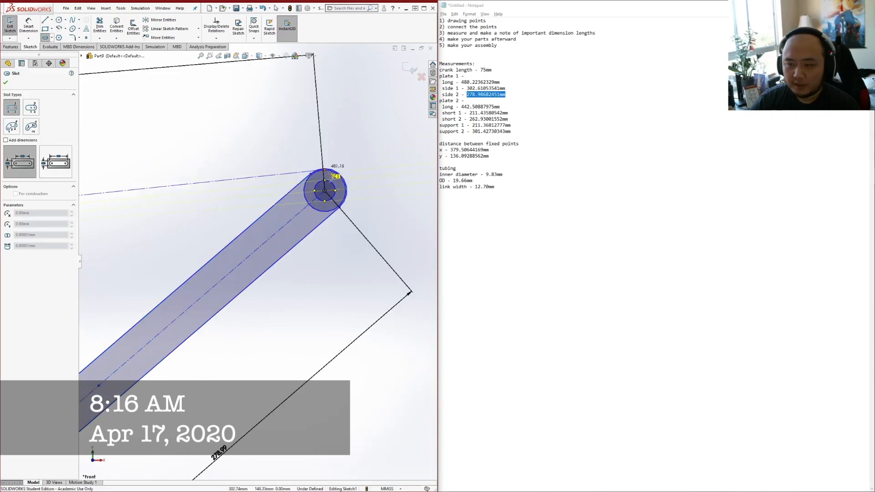
pyautogui.scroll(-5, 328, 172)
pyautogui.click(297, 226)
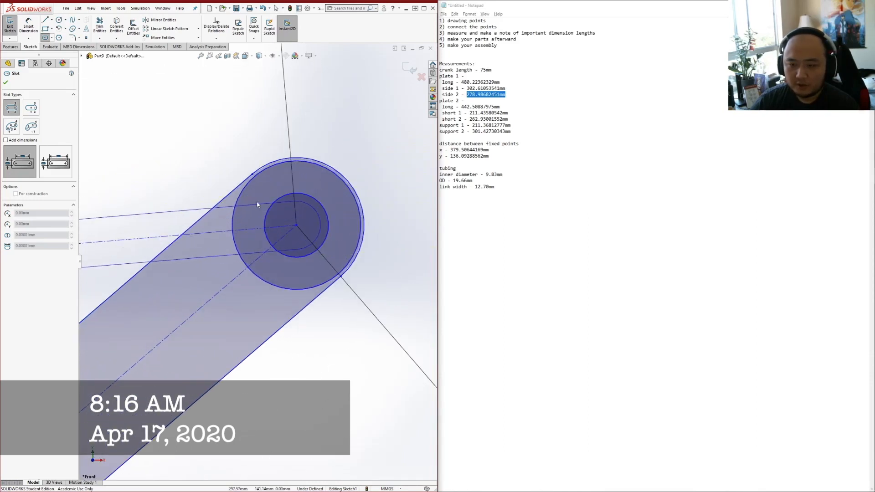
pyautogui.click(255, 179)
# Dimension the end arc of the slot between the left and right pivots to a radius of 6.35 mm
pyautogui.click(30, 33)
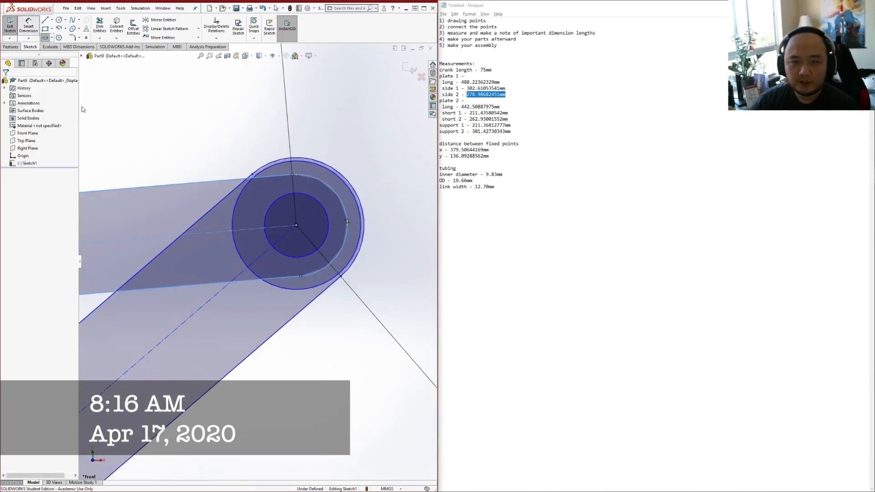
pyautogui.click(377, 207)
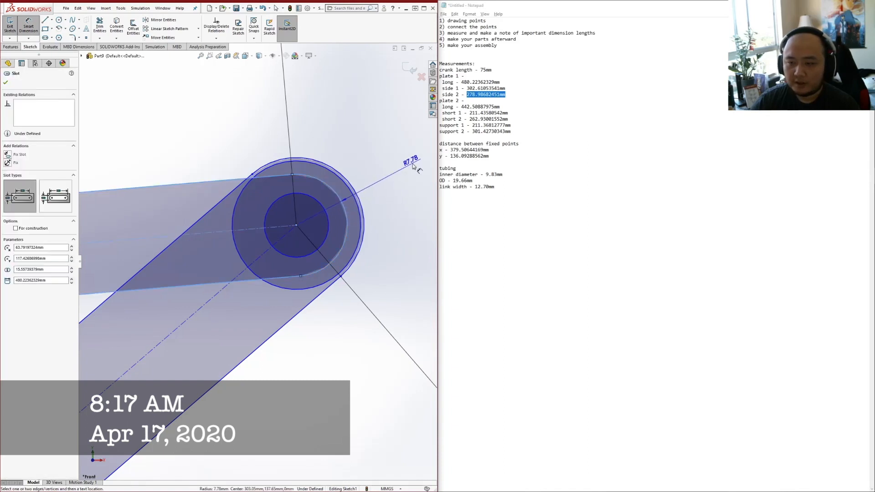
pyautogui.click(413, 166)
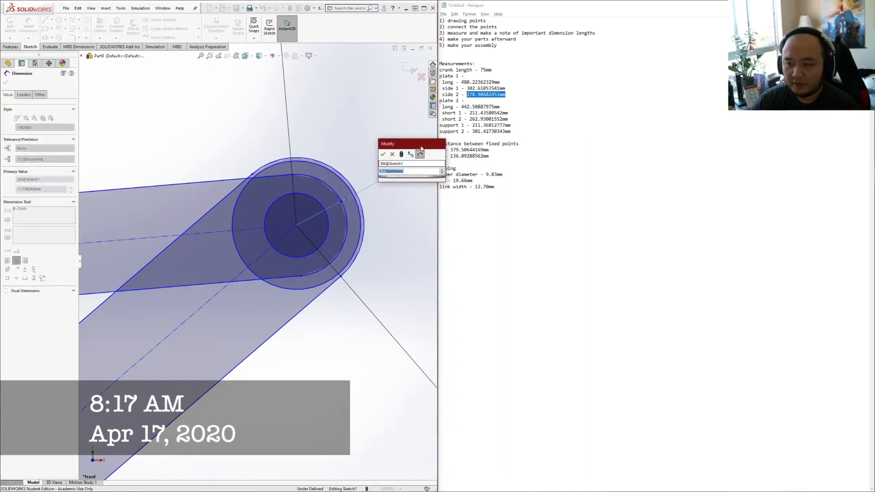
pyautogui.moveTo(421, 149); pyautogui.dragTo(356, 150)
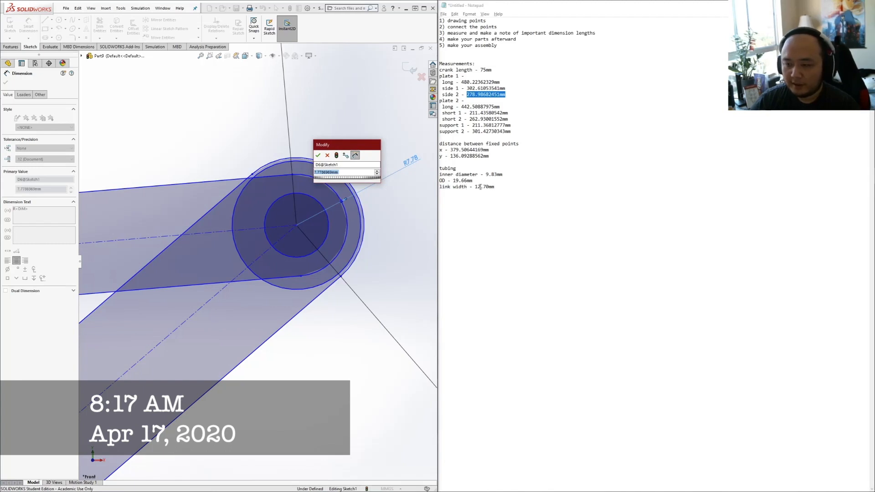
pyautogui.doubleClick(480, 187)
pyautogui.click(340, 173)
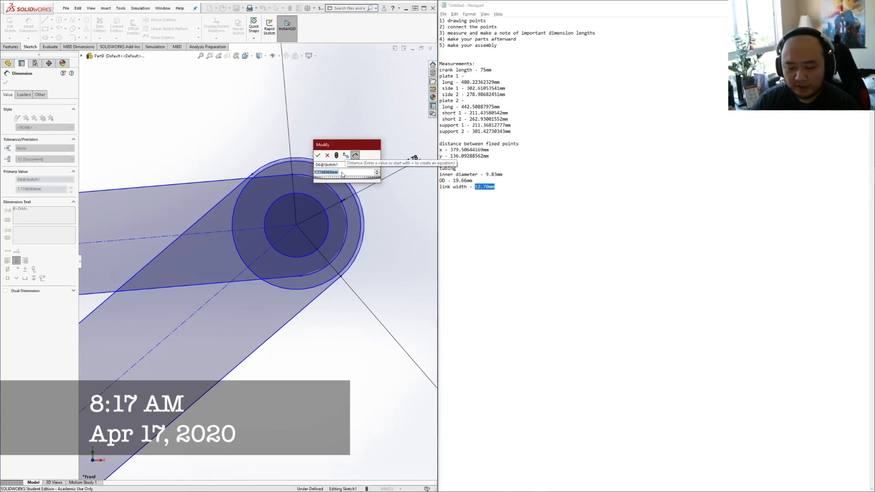
pyautogui.write('6.35')
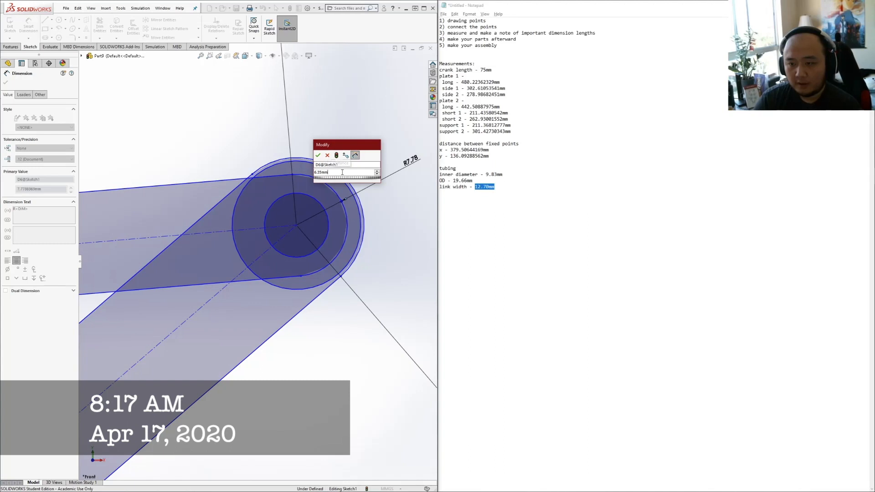
pyautogui.press('Return')
# Dimension the width of the slot between the lower and right pivots to 12.70 mm
pyautogui.scroll(5, 303, 251)
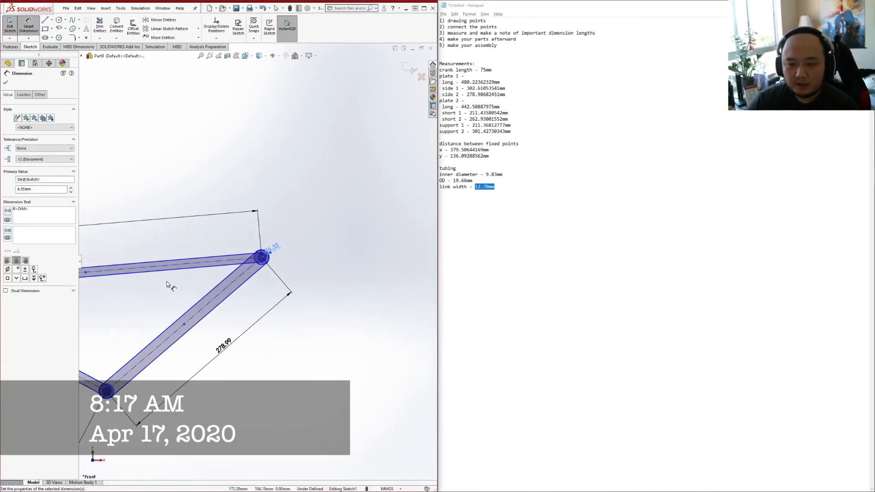
pyautogui.scroll(-2, 200, 299)
pyautogui.click(229, 294)
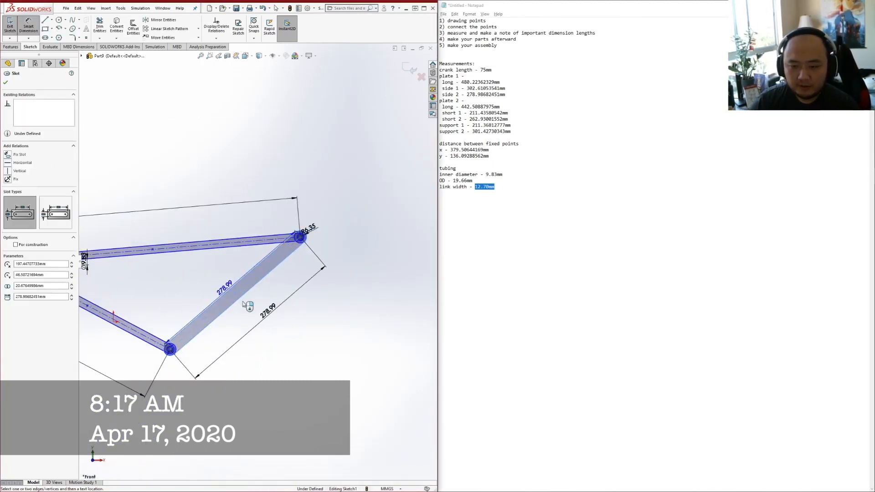
pyautogui.click(243, 301)
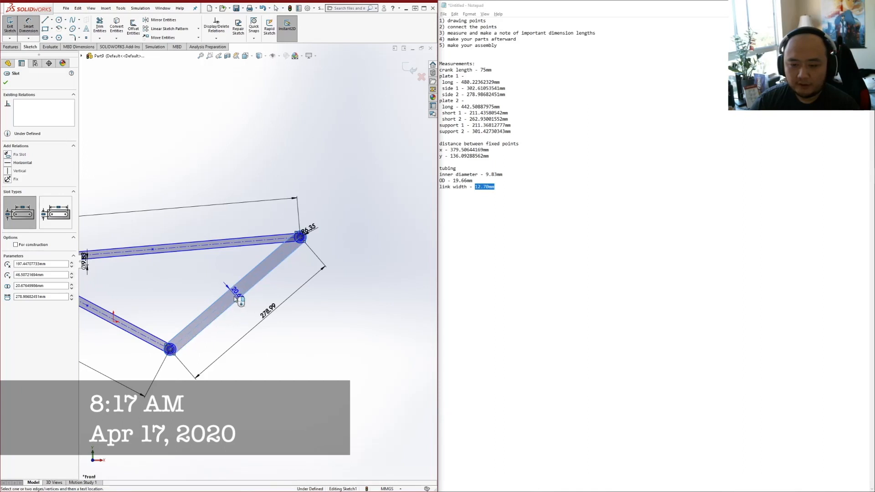
pyautogui.click(230, 295)
pyautogui.write('12.70')
pyautogui.press('Return')
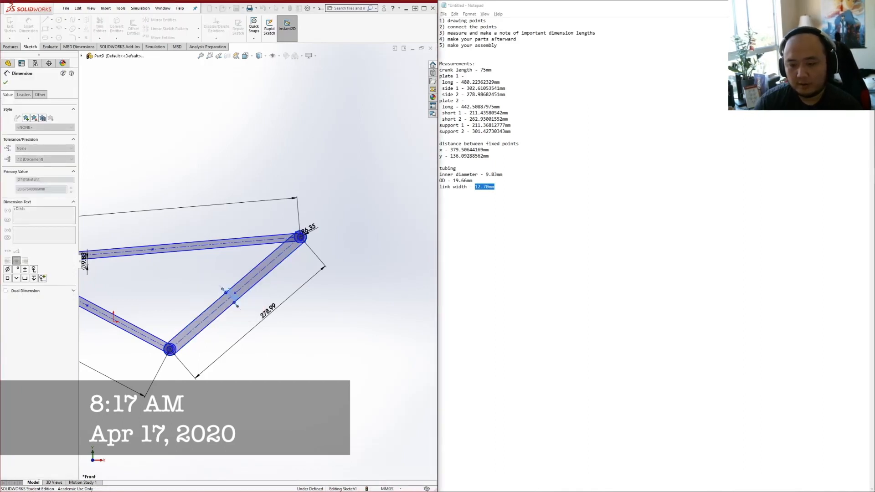
# Dimension the width of the slot between the left and lower pivots to 12.70 mm
pyautogui.scroll(-3, 145, 274)
pyautogui.scroll(8, 145, 273)
pyautogui.scroll(3, 227, 267)
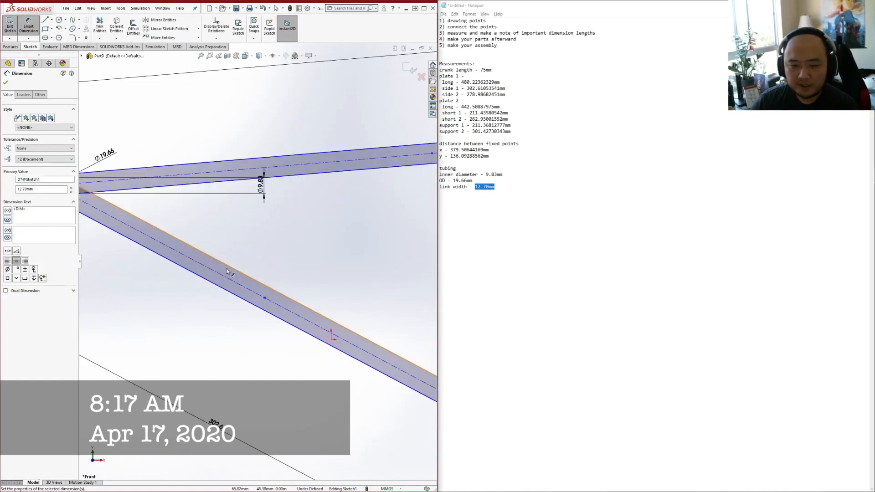
pyautogui.click(232, 272)
pyautogui.click(247, 269)
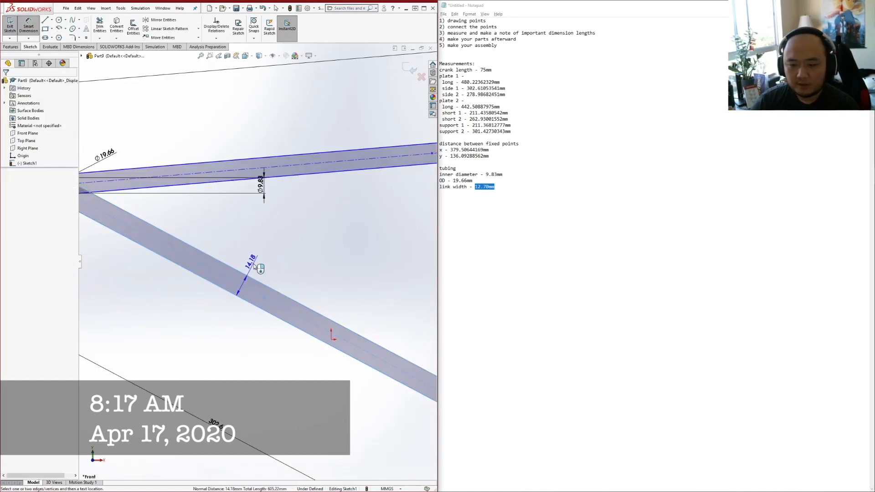
pyautogui.click(254, 265)
pyautogui.write('12.7')
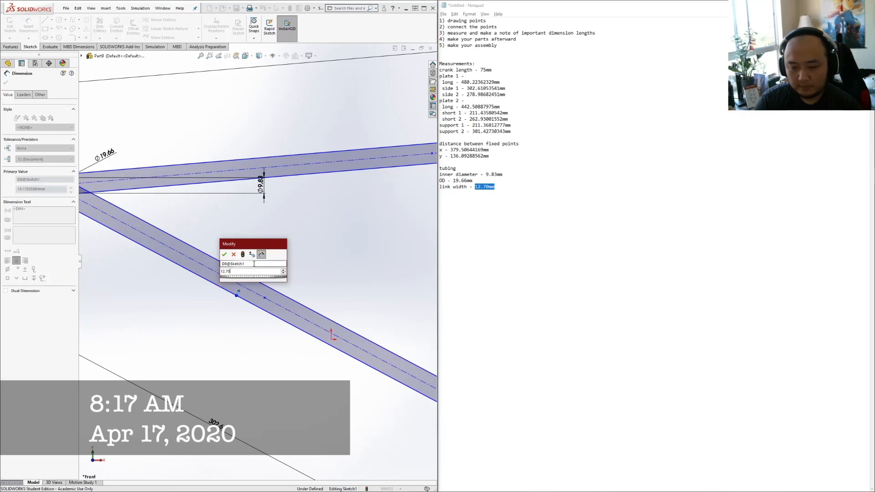
pyautogui.press('Return')
pyautogui.click(28, 30)
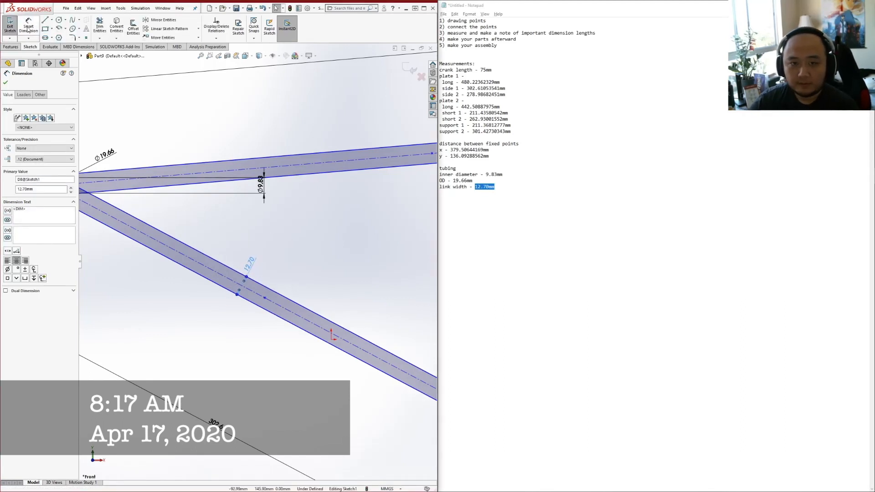
# Exit the sketch, start a Boss-Extrude from the left-to-lower link of the plate sketch and remove its preselected contour
pyautogui.scroll(5, 311, 232)
pyautogui.click(11, 27)
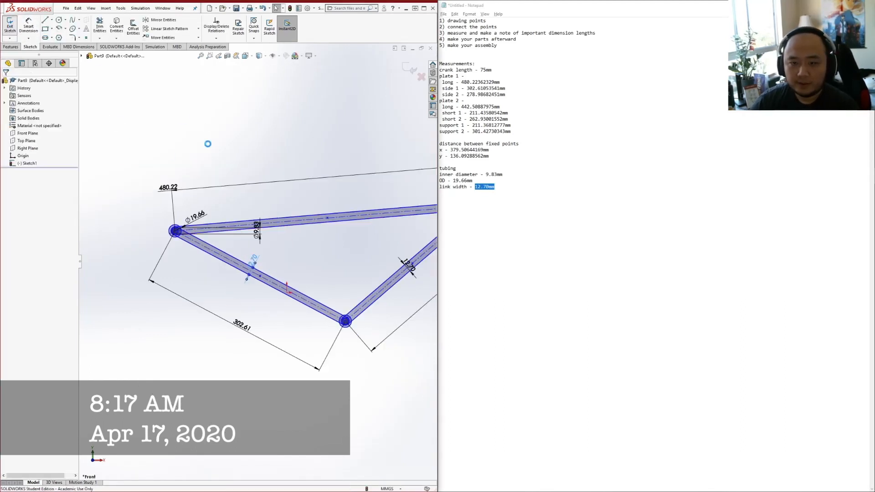
pyautogui.click(12, 29)
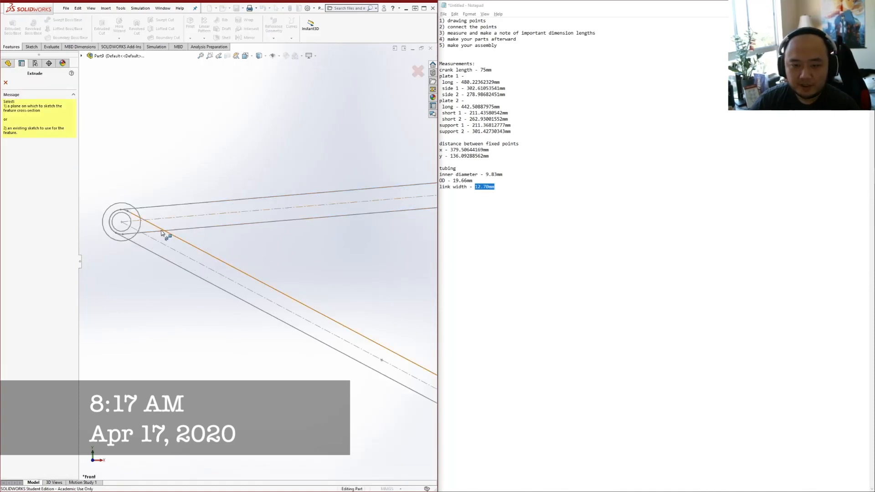
pyautogui.click(155, 227)
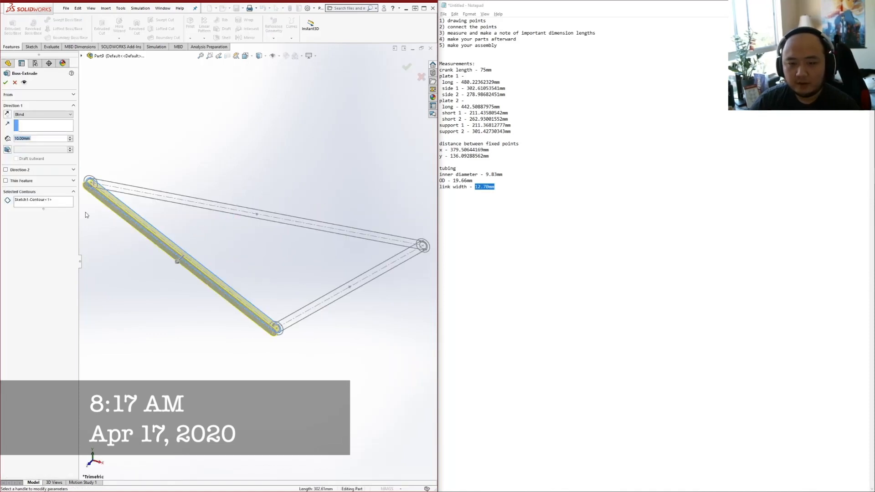
pyautogui.click(59, 205)
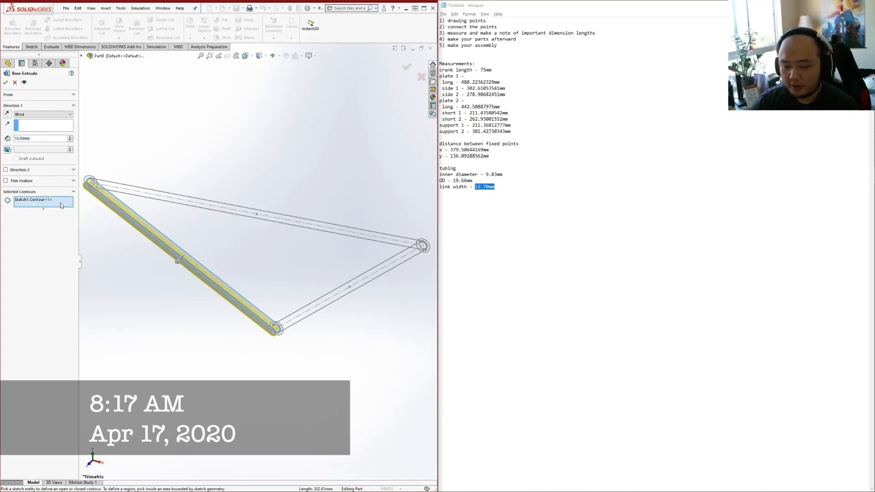
pyautogui.click(48, 202)
pyautogui.press('Delete')
pyautogui.scroll(2, 125, 208)
pyautogui.scroll(-4, 136, 208)
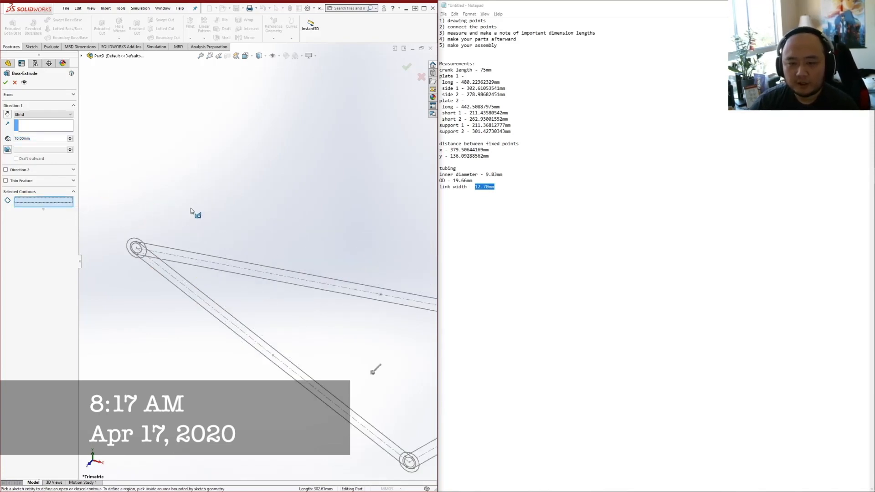
# Select the regions around the left pivot's hole and the two links meeting there as extrusion contours, viewed from the front
pyautogui.press('space')
pyautogui.click(209, 320)
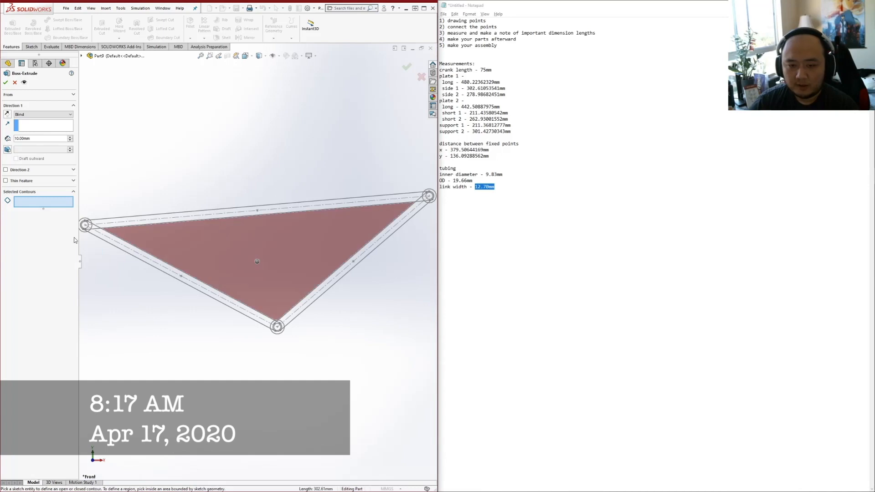
pyautogui.scroll(-8, 94, 225)
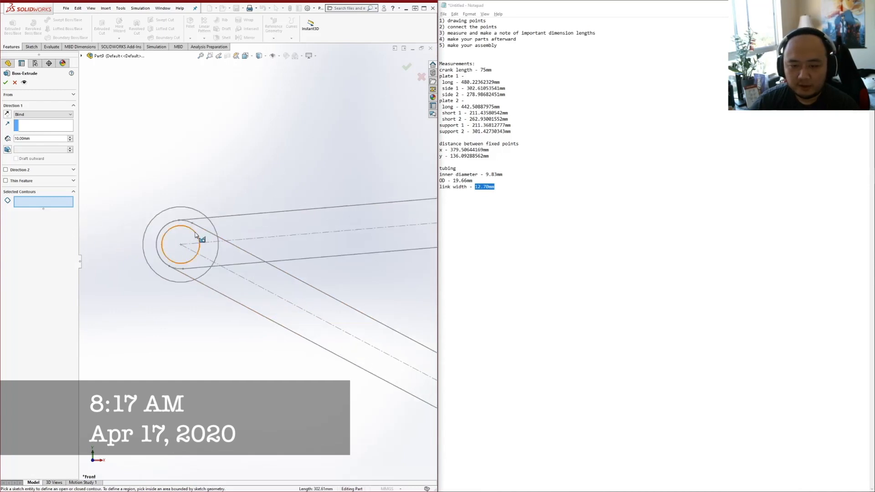
pyautogui.click(207, 252)
pyautogui.click(195, 275)
pyautogui.click(207, 272)
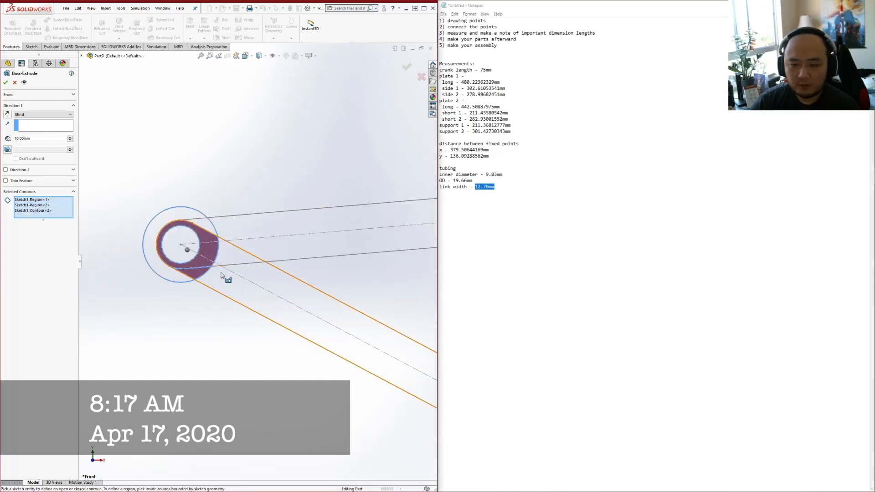
pyautogui.click(253, 272)
pyautogui.click(246, 254)
pyautogui.click(300, 250)
# Add the link between the lower and right pivots and the regions around the lower pivot's hole to the contours
pyautogui.scroll(4, 355, 269)
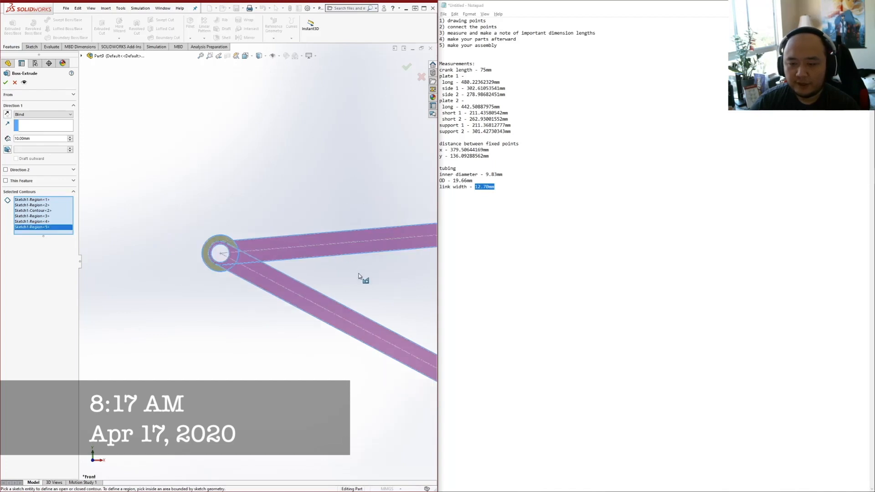
pyautogui.scroll(3, 360, 276)
pyautogui.scroll(-5, 410, 326)
pyautogui.click(406, 322)
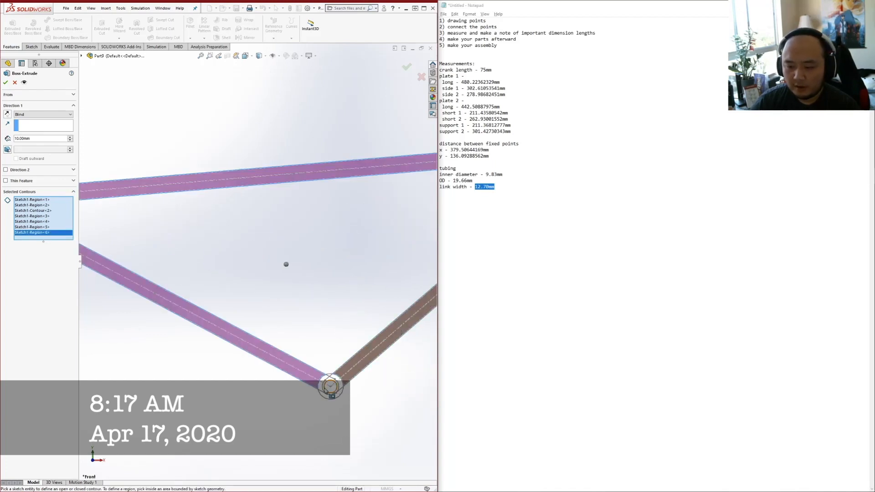
pyautogui.scroll(-4, 325, 390)
pyautogui.click(334, 345)
pyautogui.click(321, 340)
pyautogui.click(301, 344)
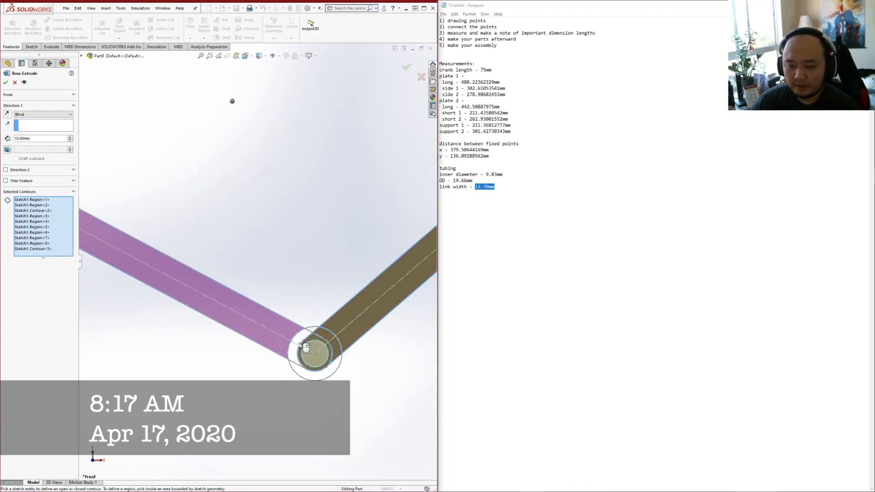
pyautogui.click(300, 343)
pyautogui.click(336, 370)
pyautogui.click(314, 330)
pyautogui.click(336, 373)
# Add the regions around the right pivot's hole to the extrusion contours, leaving the hole itself out
pyautogui.scroll(4, 388, 253)
pyautogui.scroll(-6, 309, 238)
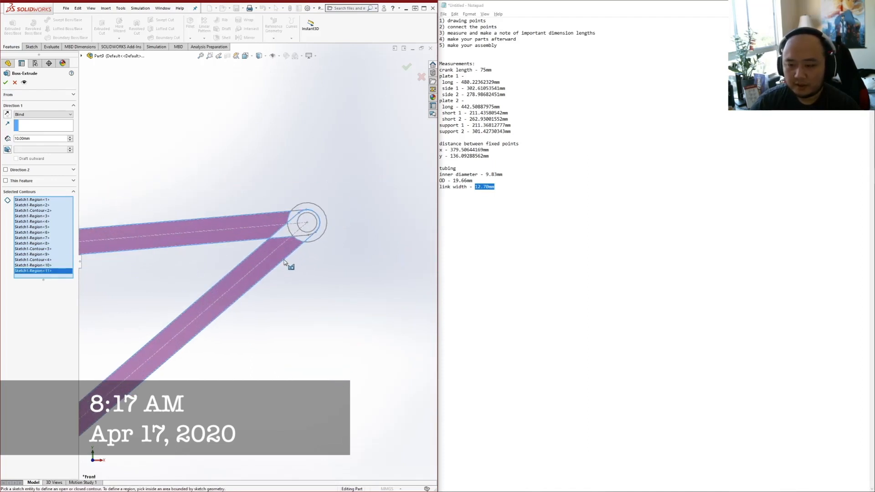
pyautogui.click(300, 235)
pyautogui.click(321, 235)
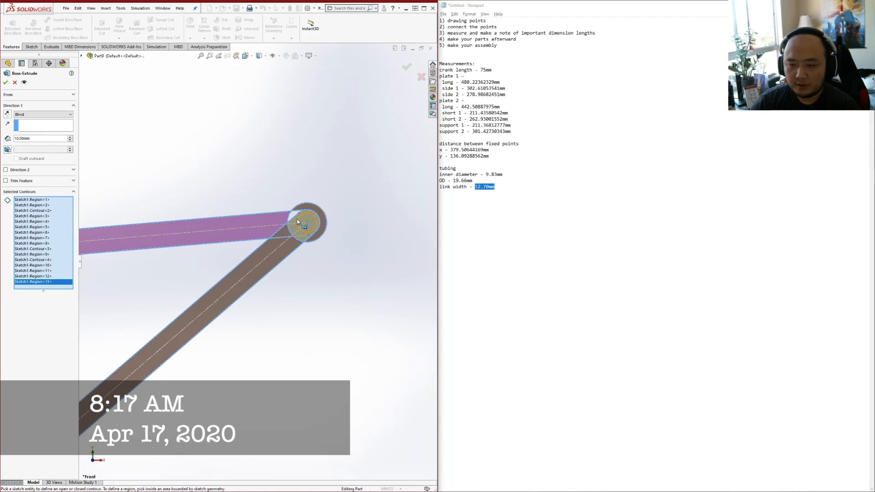
pyautogui.click(303, 220)
pyautogui.click(305, 221)
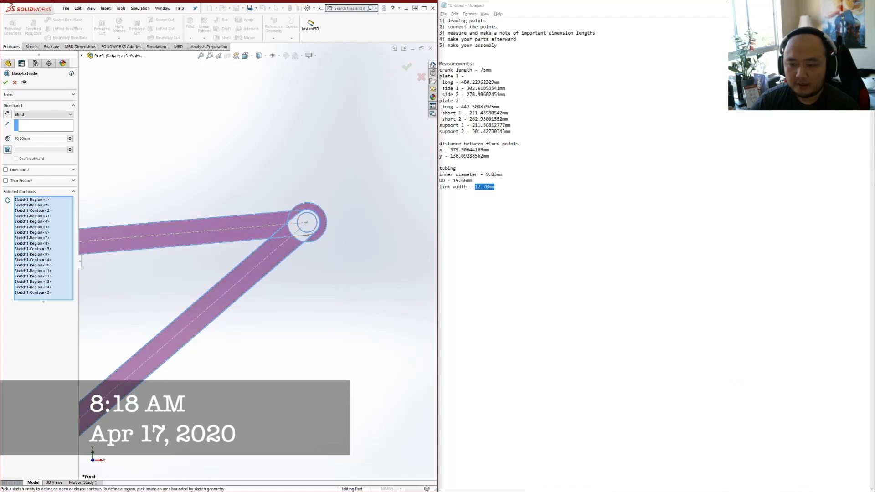
pyautogui.scroll(-2, 306, 222)
pyautogui.click(316, 254)
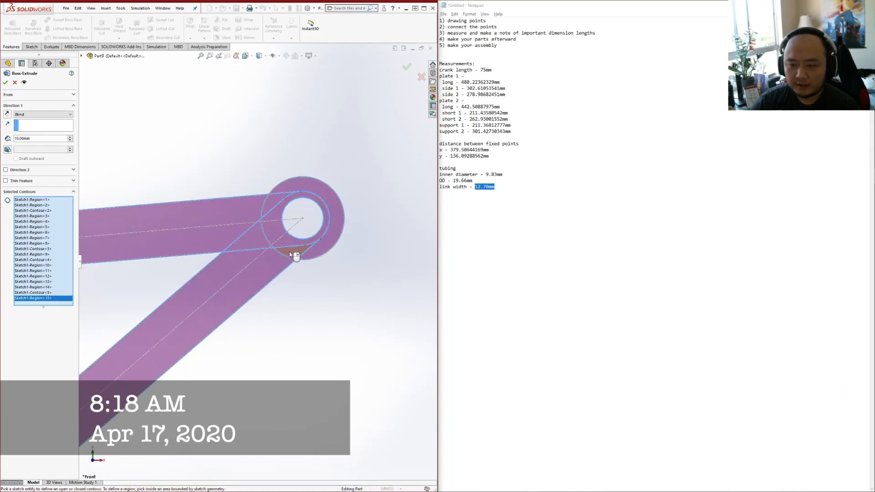
pyautogui.click(294, 255)
# Extrude the selected plate contours to a blind depth of 6.35 mm
pyautogui.scroll(6, 255, 308)
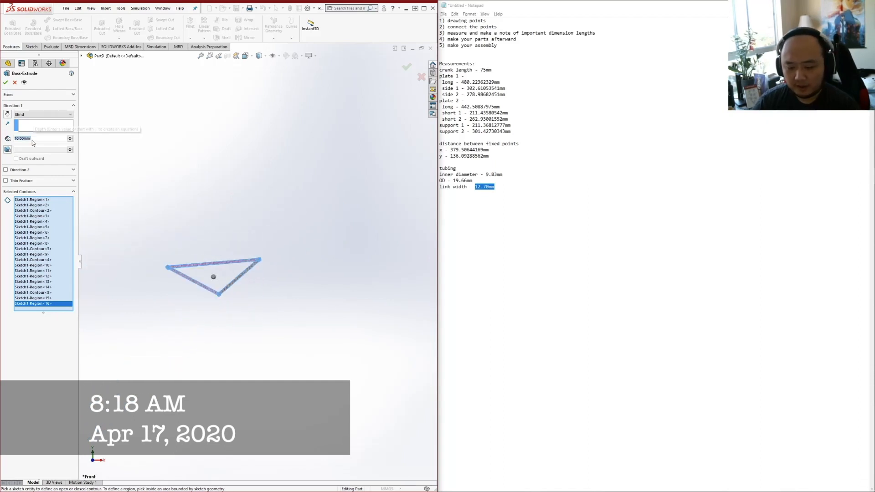
pyautogui.write('6.35')
pyautogui.press('Return')
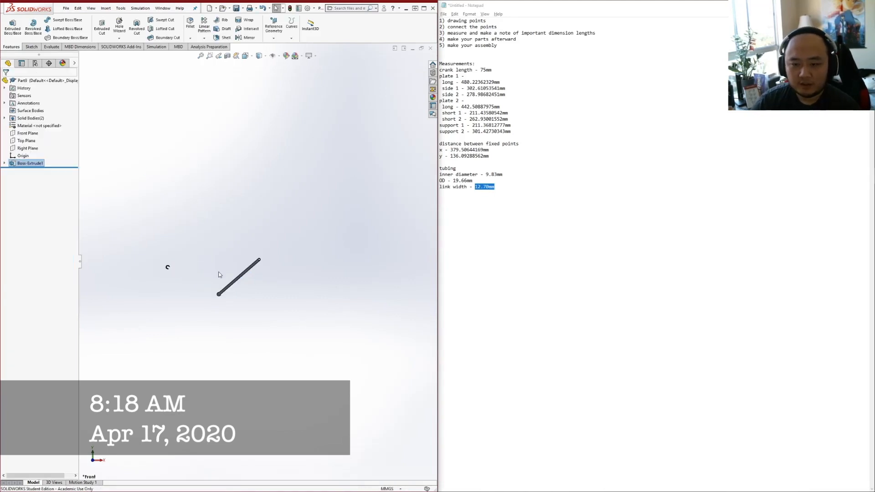
# Reopen the plate's extrusion for editing and clear all of its selected contours
pyautogui.rightClick(16, 163)
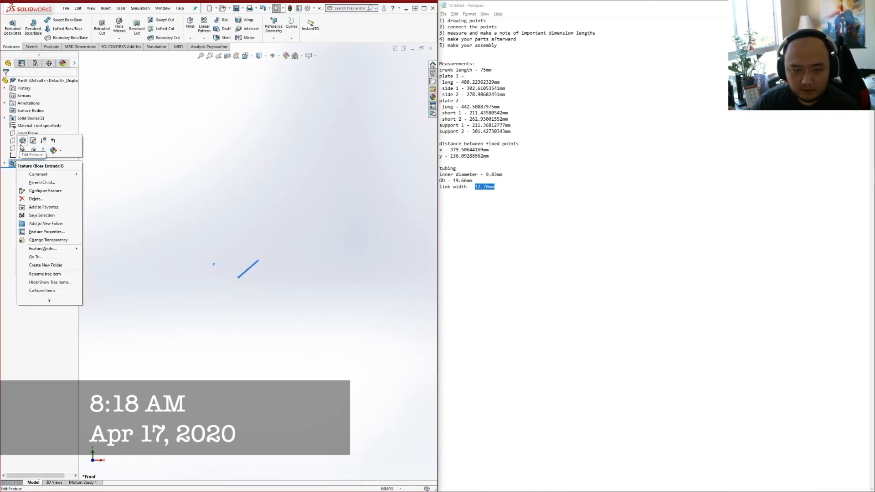
pyautogui.click(22, 142)
pyautogui.scroll(-8, 232, 254)
pyautogui.scroll(-5, 127, 263)
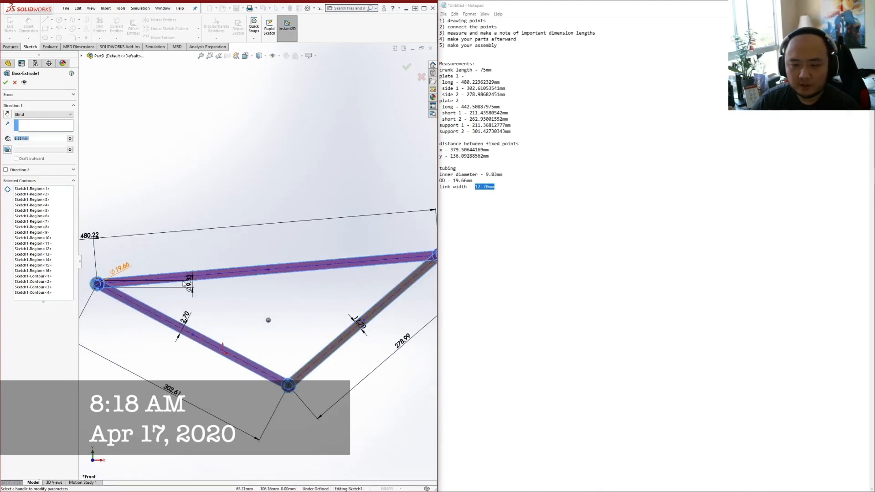
pyautogui.scroll(2, 117, 292)
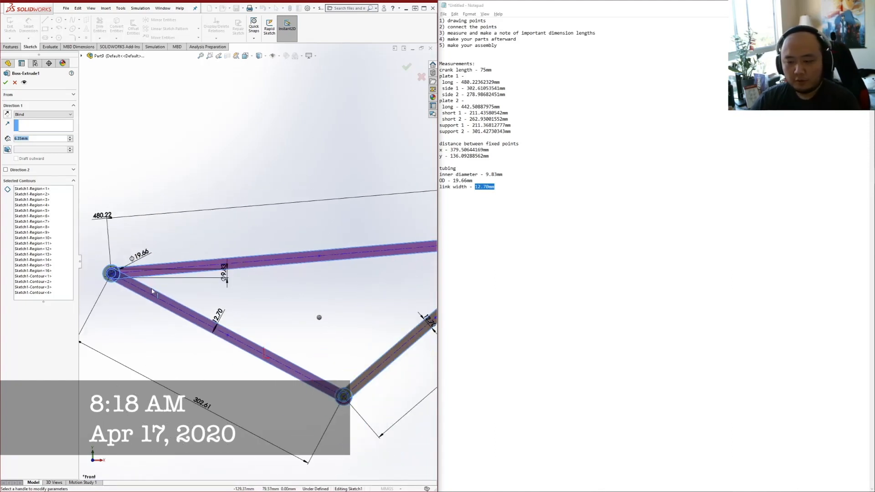
pyautogui.rightClick(41, 201)
pyautogui.click(55, 207)
# Reselect the left pivot's ring regions and the two links meeting at it as contours, keeping the hole open
pyautogui.scroll(-2, 91, 280)
pyautogui.scroll(-4, 109, 270)
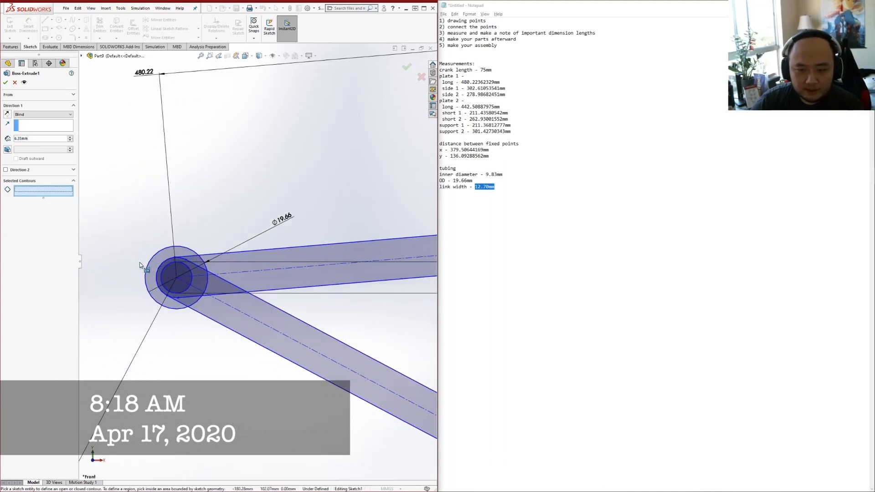
pyautogui.click(230, 259)
pyautogui.click(309, 260)
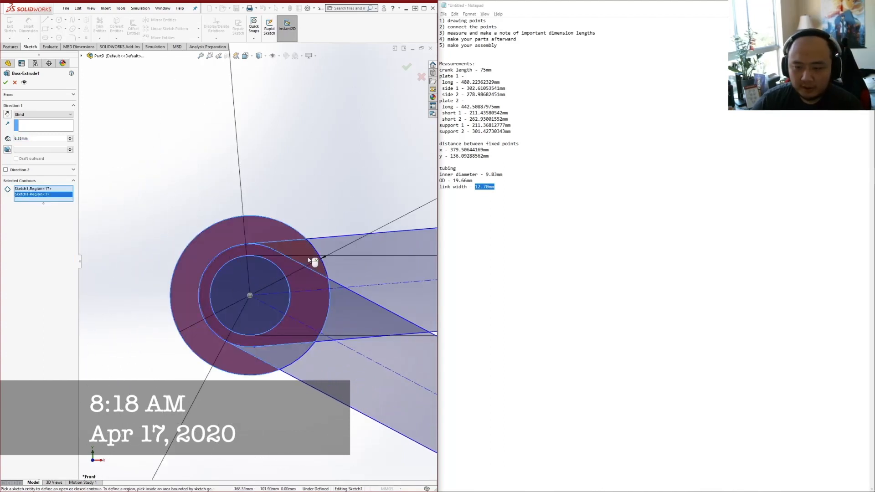
pyautogui.click(289, 357)
pyautogui.click(351, 371)
pyautogui.click(356, 280)
pyautogui.click(368, 309)
pyautogui.click(359, 332)
# Reselect the ring regions around the lower pivot's hole and the link between the lower and right pivots as contours
pyautogui.scroll(8, 386, 347)
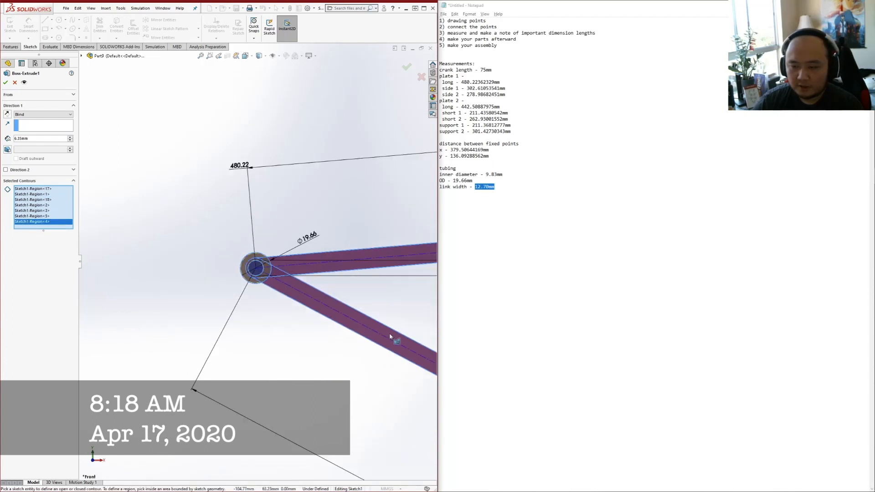
pyautogui.scroll(-10, 374, 325)
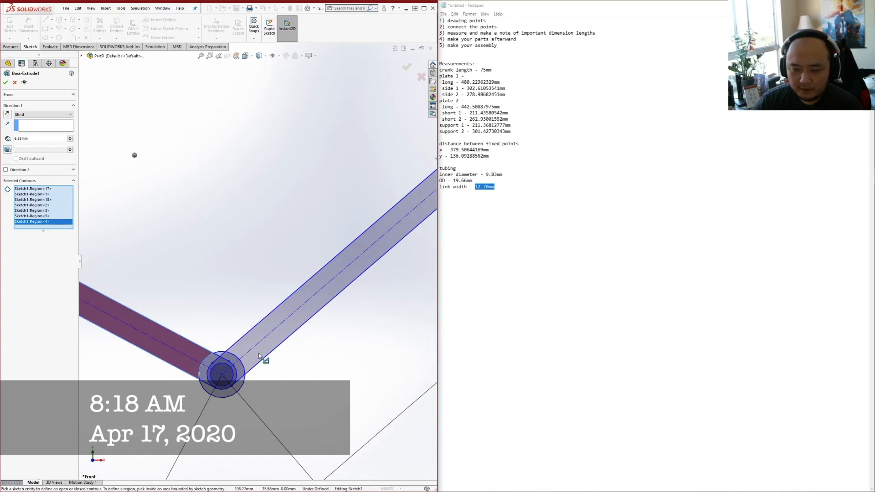
pyautogui.click(208, 296)
pyautogui.click(189, 312)
pyautogui.click(264, 329)
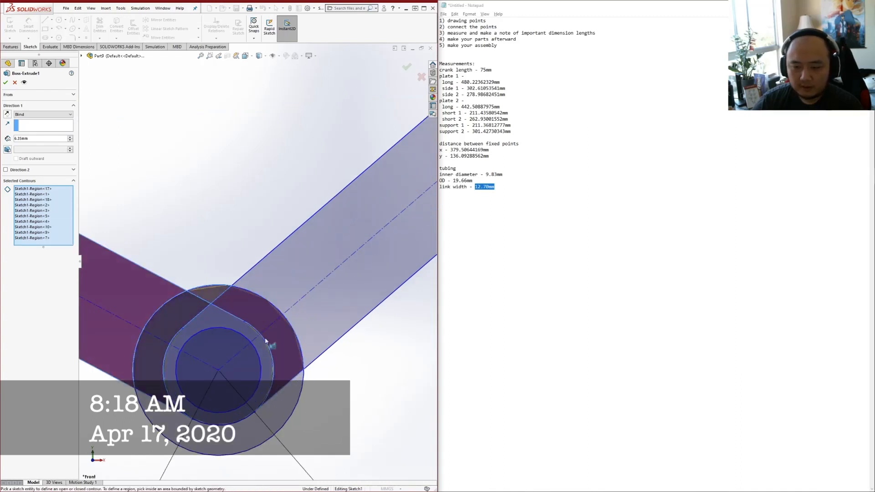
pyautogui.click(270, 367)
pyautogui.click(328, 306)
# Reselect all regions around the right pivot's hole as contours, including the overlaps of the two links
pyautogui.scroll(8, 375, 246)
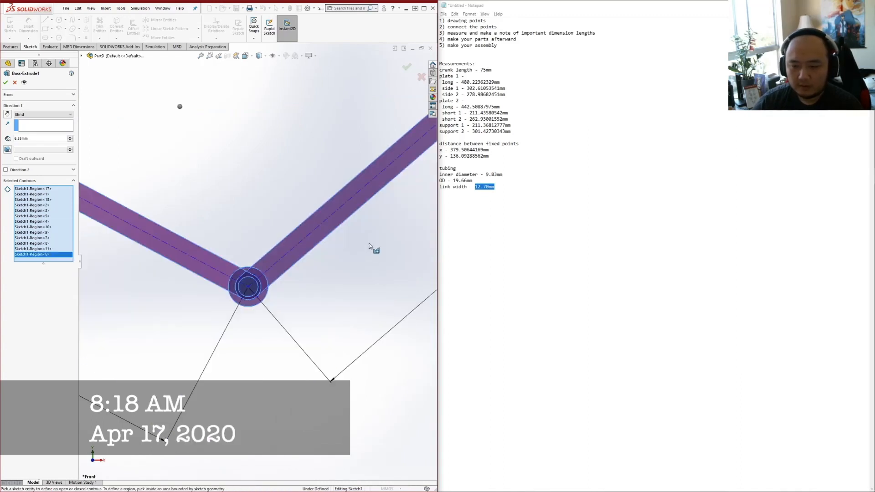
pyautogui.scroll(-8, 363, 177)
pyautogui.scroll(-5, 319, 178)
pyautogui.click(319, 189)
pyautogui.click(321, 160)
pyautogui.click(324, 146)
pyautogui.click(357, 114)
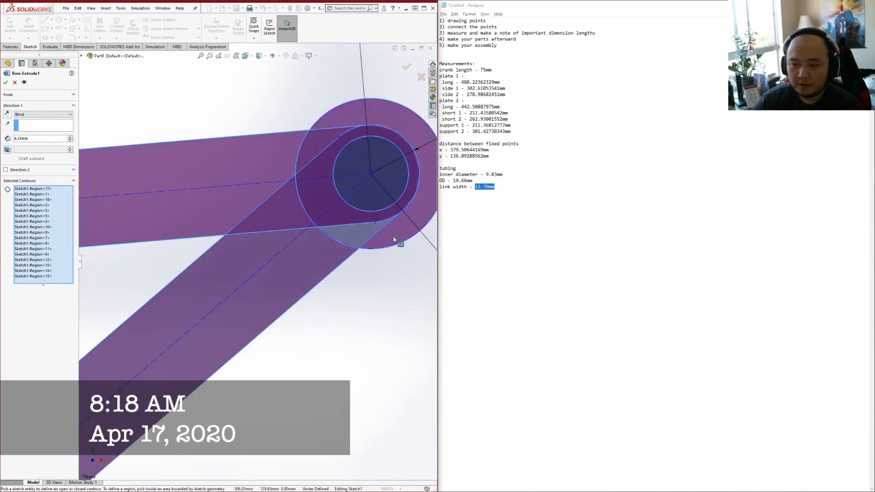
pyautogui.click(356, 235)
# Check the contour selection around the whole triangular plate and apply the edited extrusion
pyautogui.scroll(6, 368, 302)
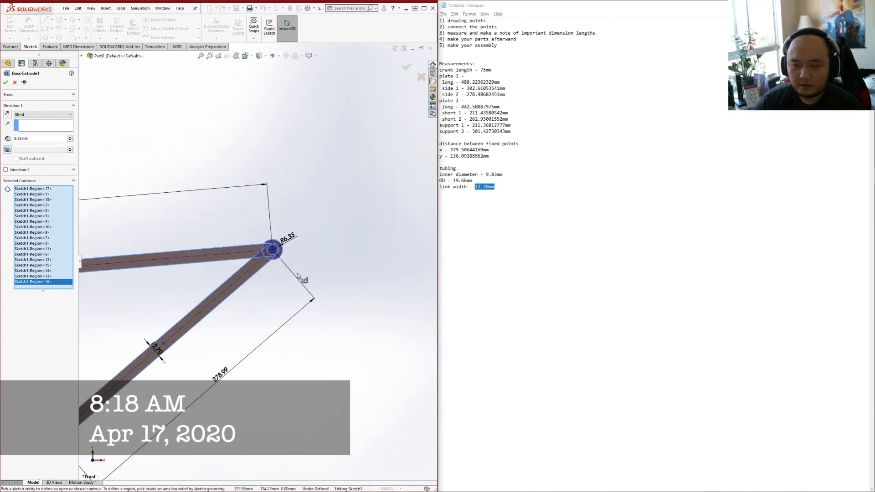
pyautogui.scroll(6, 221, 310)
pyautogui.click(166, 293)
pyautogui.scroll(-5, 166, 293)
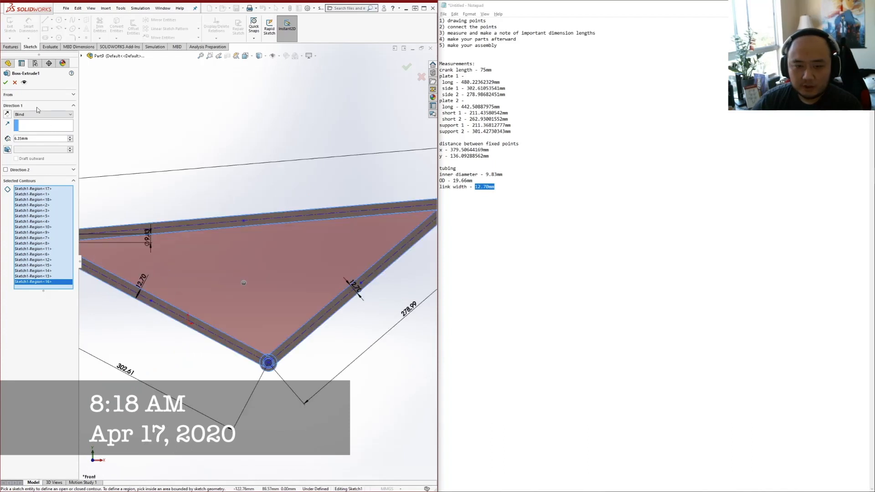
pyautogui.click(6, 84)
pyautogui.scroll(3, 301, 255)
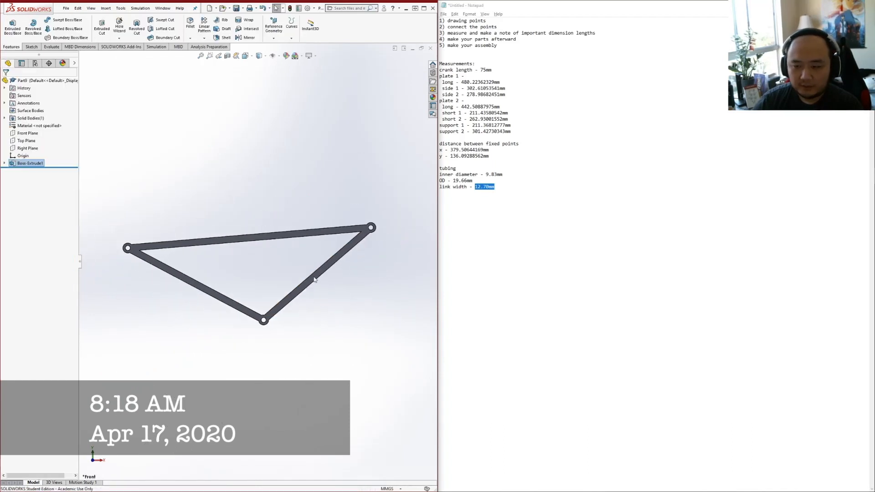
pyautogui.moveTo(321, 250); pyautogui.dragTo(253, 261, button='middle')
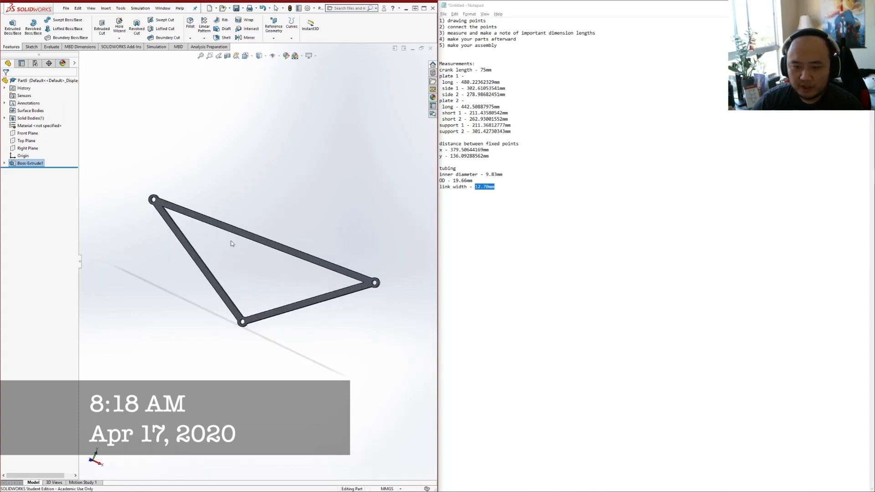
# Assign the material Pine from the Woods category to the plate and show the whole part from the front
pyautogui.press('space')
pyautogui.click(241, 269)
pyautogui.rightClick(24, 126)
pyautogui.click(48, 132)
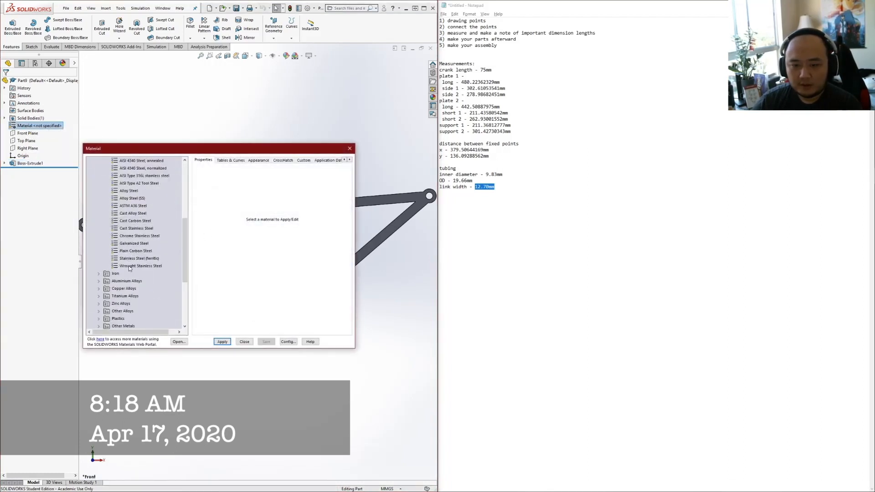
pyautogui.scroll(-4, 129, 268)
pyautogui.doubleClick(116, 281)
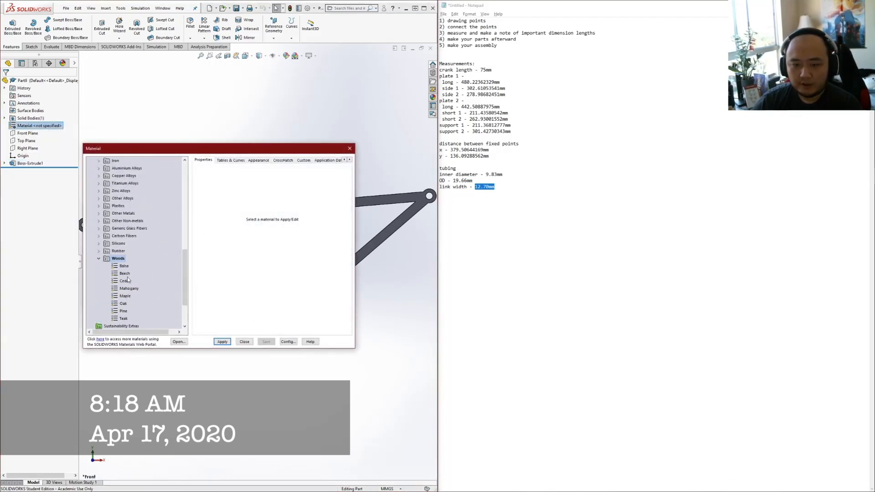
pyautogui.click(123, 266)
pyautogui.click(221, 342)
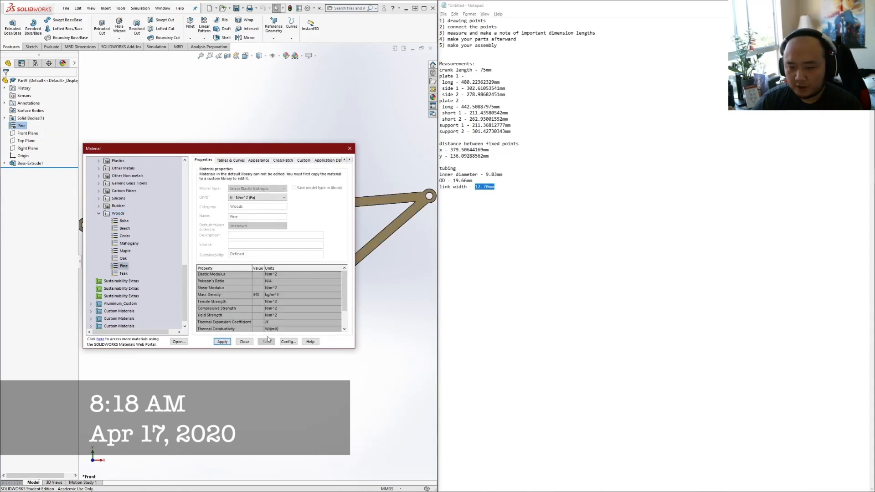
pyautogui.click(244, 341)
pyautogui.press('f')
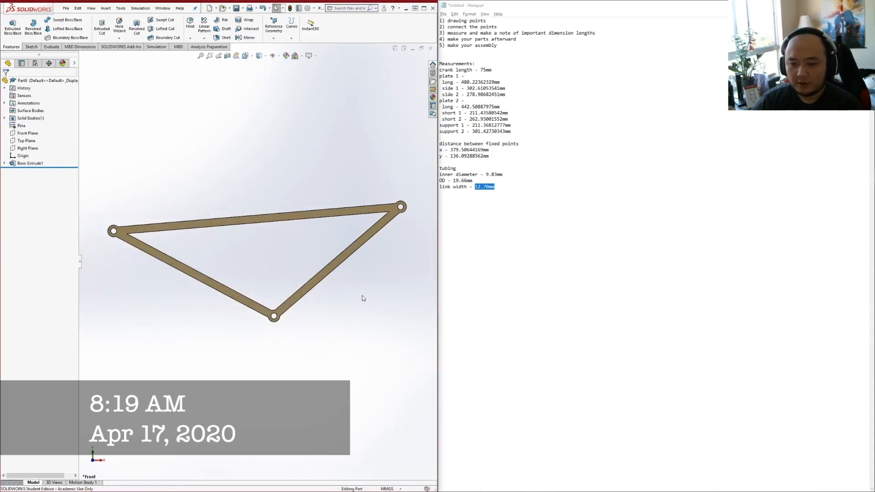
# Save and close the finished plate 1 part, and create a new part
pyautogui.hotkey('ctrl', 's')
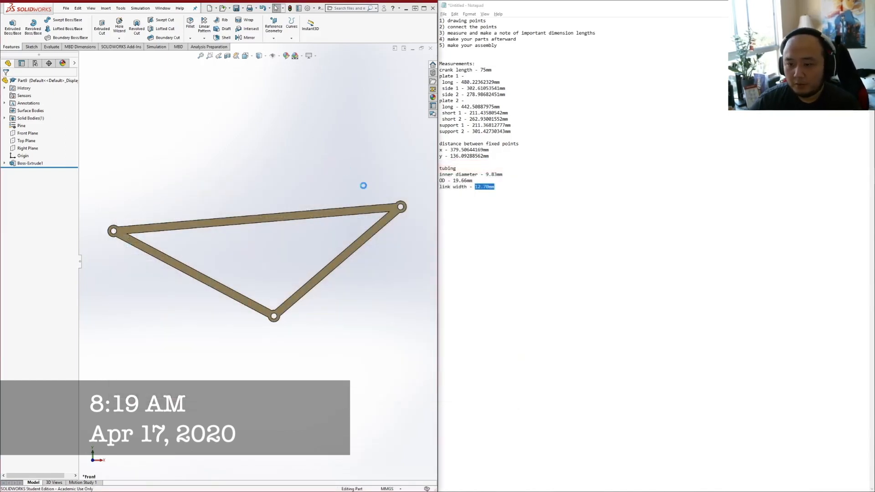
pyautogui.click(430, 48)
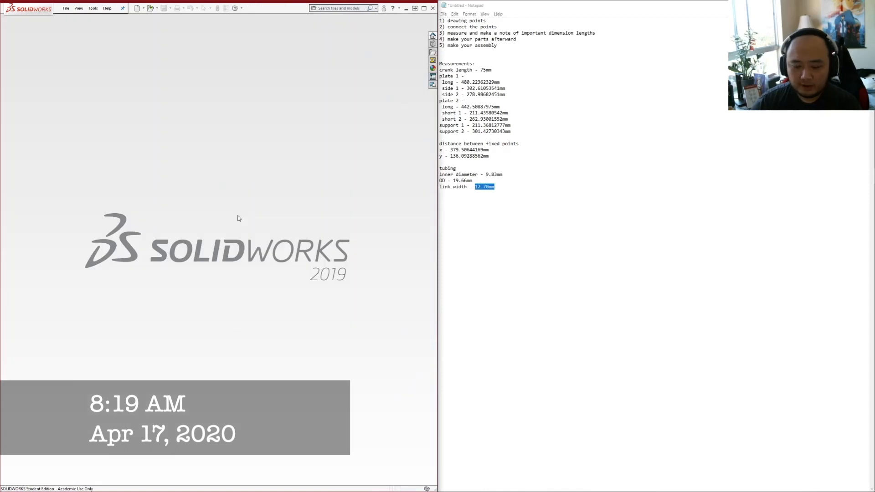
pyautogui.hotkey('ctrl', 'n')
pyautogui.doubleClick(321, 337)
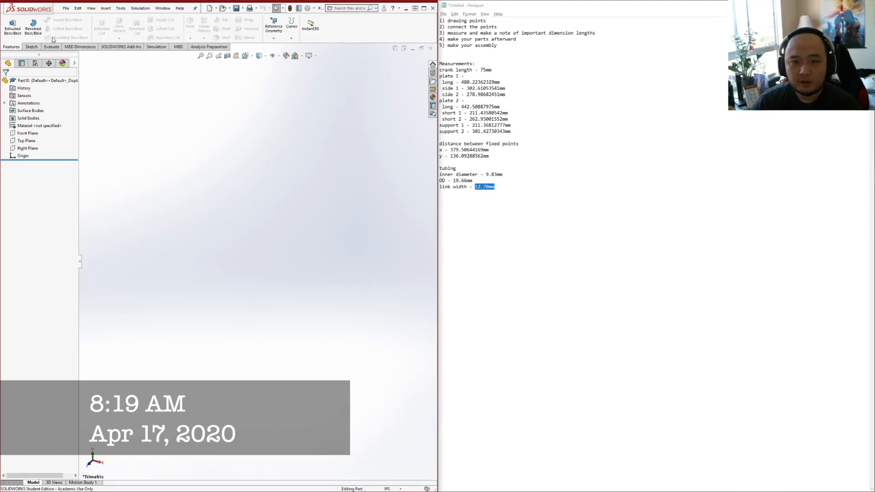
# Set the new part's units to MMGS and orient the view to the front
pyautogui.click(390, 488)
pyautogui.click(396, 460)
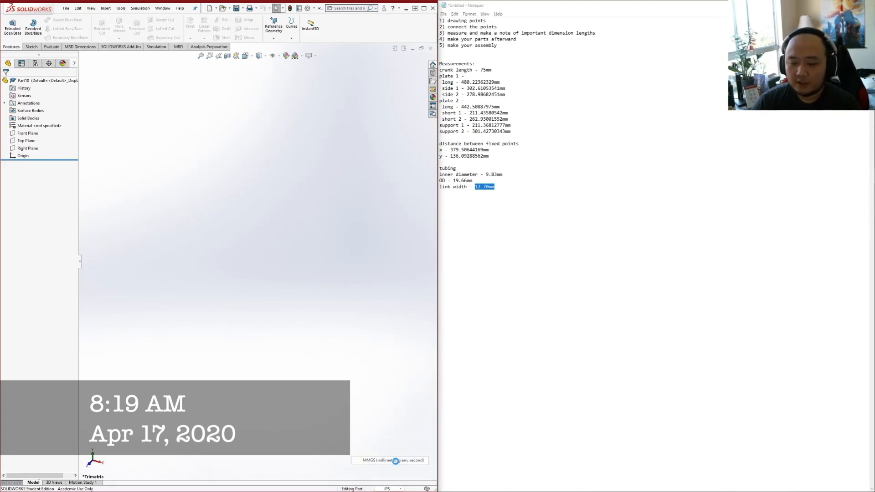
pyautogui.press('space')
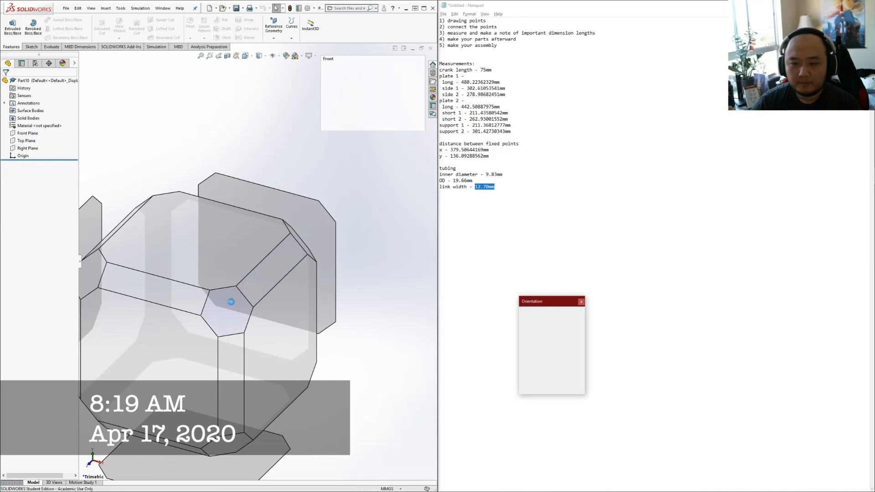
pyautogui.click(191, 321)
# Start an extrusion on the Front Plane and sketch a closed triangle with its apex pointing down and a top side about 130 mm long
pyautogui.click(34, 34)
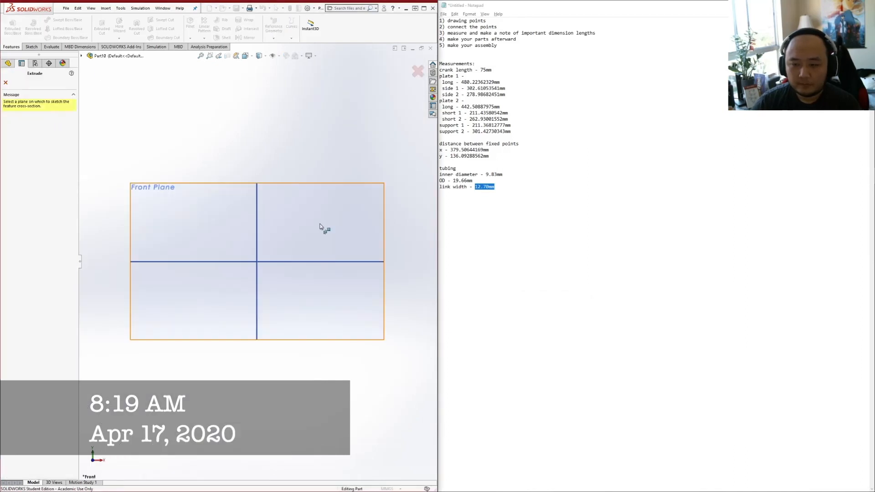
pyautogui.click(324, 228)
pyautogui.click(45, 20)
pyautogui.click(185, 215)
pyautogui.click(269, 322)
pyautogui.click(370, 223)
pyautogui.click(185, 215)
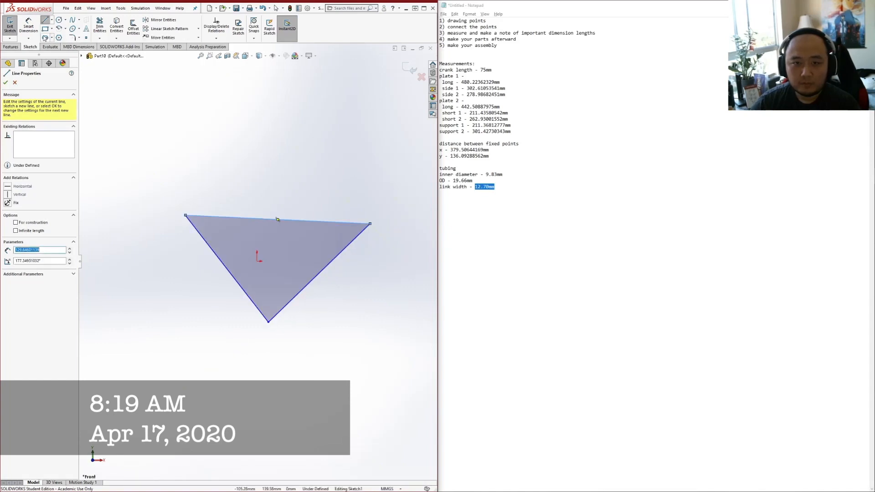
# Dimension the triangle's top side to plate 2's long length from the notes, 442.50887975 mm
pyautogui.click(28, 25)
pyautogui.click(280, 219)
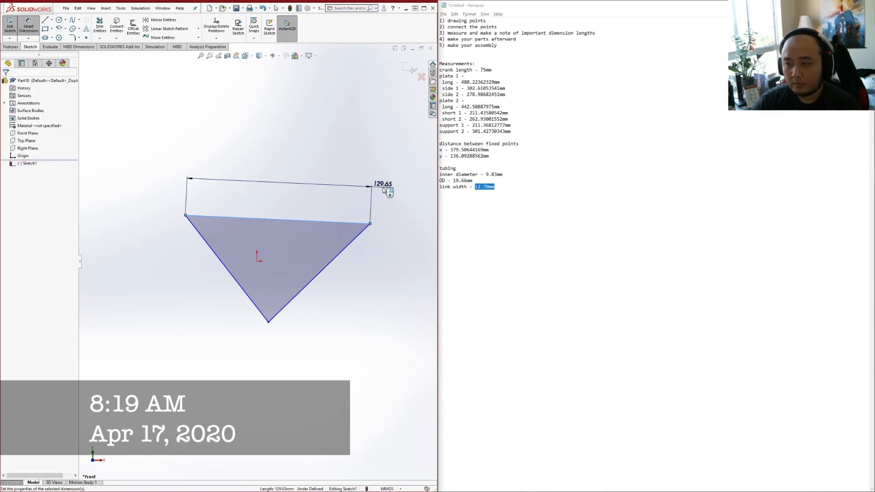
pyautogui.click(386, 190)
pyautogui.moveTo(442, 106); pyautogui.dragTo(509, 113)
pyautogui.click(461, 108)
pyautogui.click(384, 196)
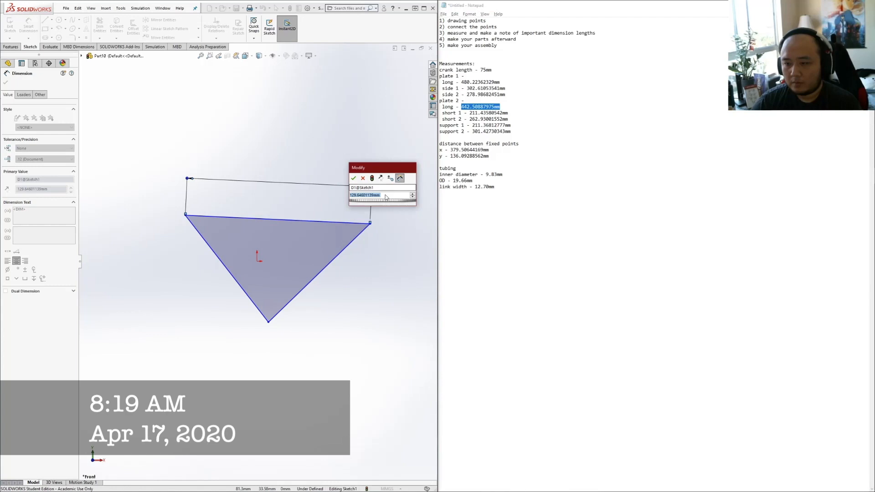
pyautogui.press('Return')
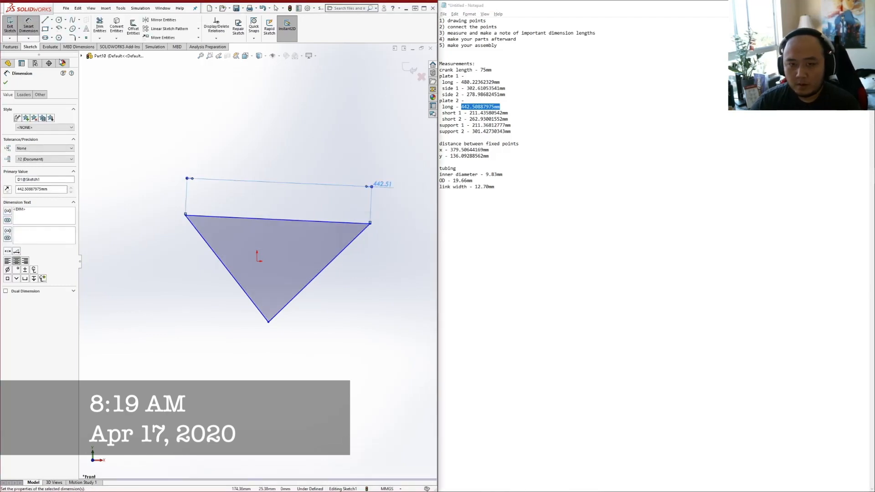
# Dimension the triangle's lower right side to plate 2's short 1 length, 211.43580542 mm
pyautogui.click(345, 253)
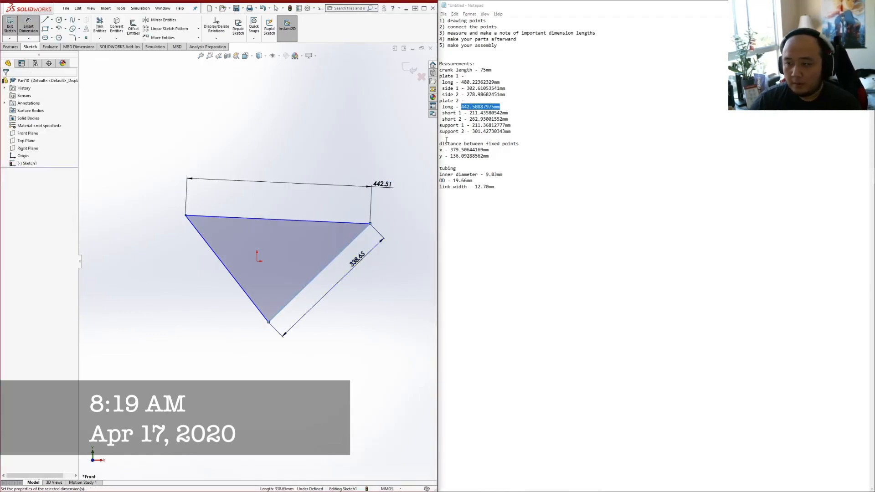
pyautogui.moveTo(469, 113); pyautogui.dragTo(508, 113)
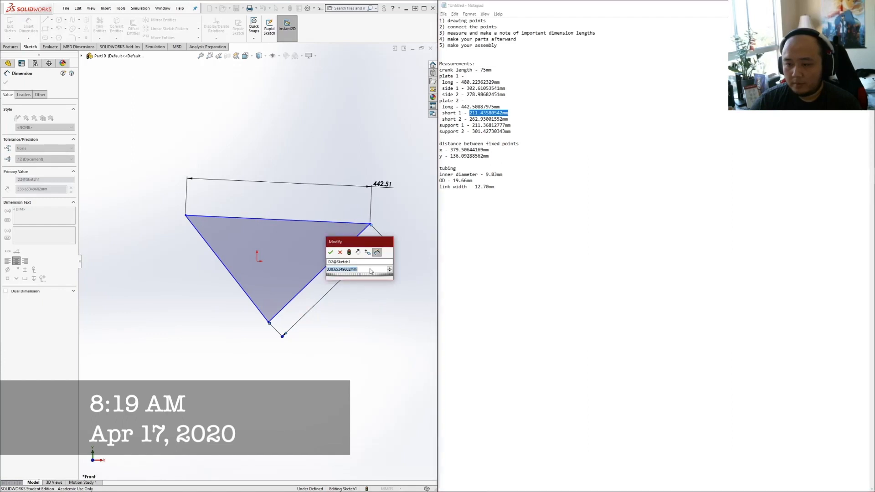
pyautogui.press('Return')
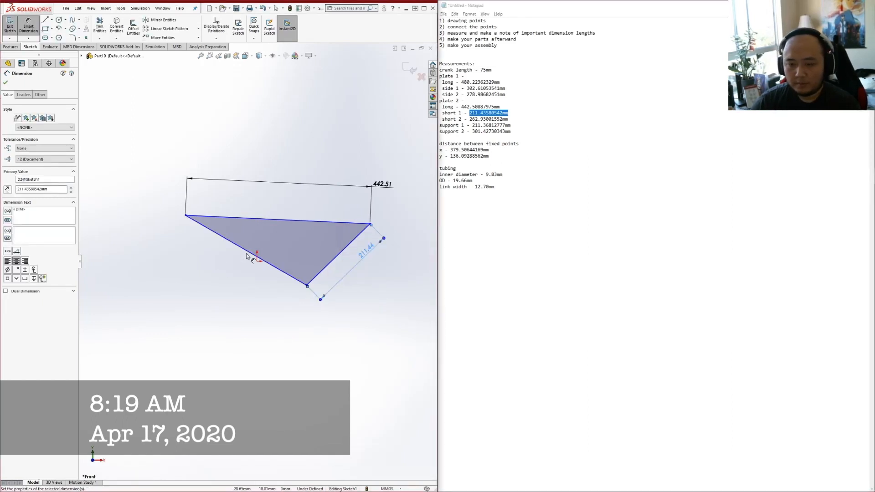
# Dimension the triangle's lower left side to plate 2's short 2 length, 262.93001552 mm
pyautogui.click(249, 252)
pyautogui.click(231, 269)
pyautogui.moveTo(469, 119); pyautogui.dragTo(508, 119)
pyautogui.hotkey('ctrl', 'c')
pyautogui.click(228, 276)
pyautogui.hotkey('ctrl', 'v')
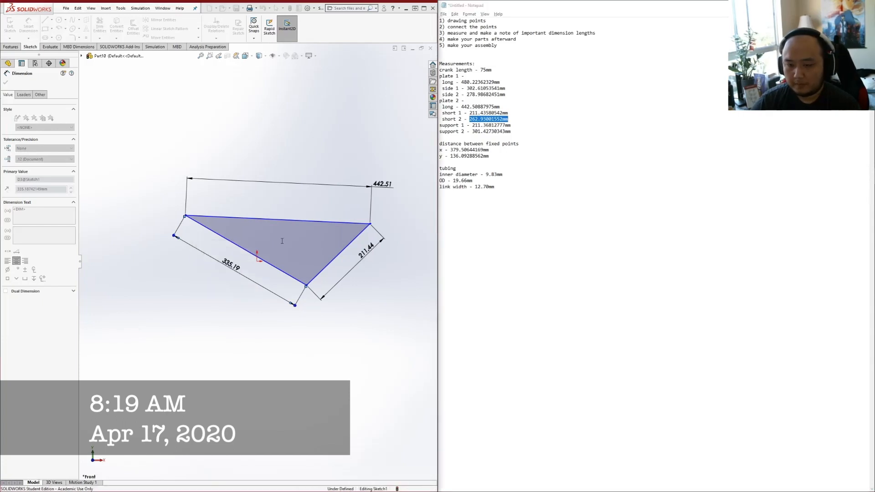
pyautogui.press('Return')
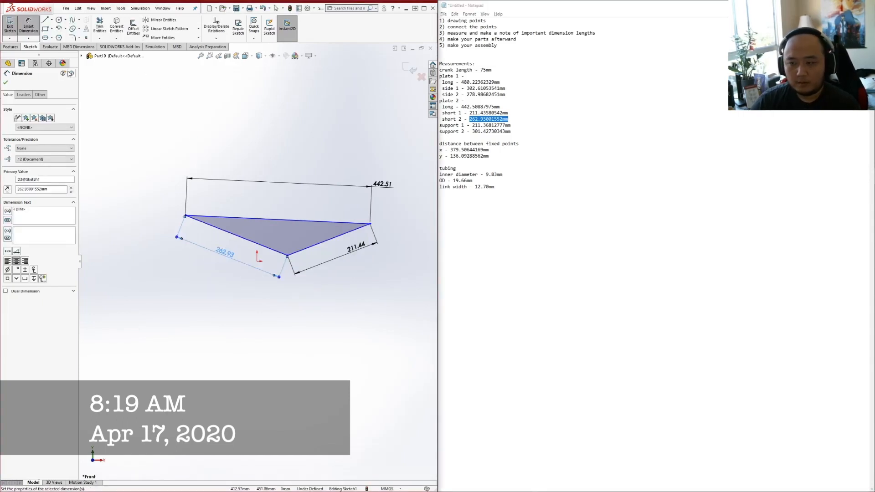
# Sketch a small circle centred on each of the triangle's three corners, about 13 mm in diameter at the left and right corners
pyautogui.click(11, 35)
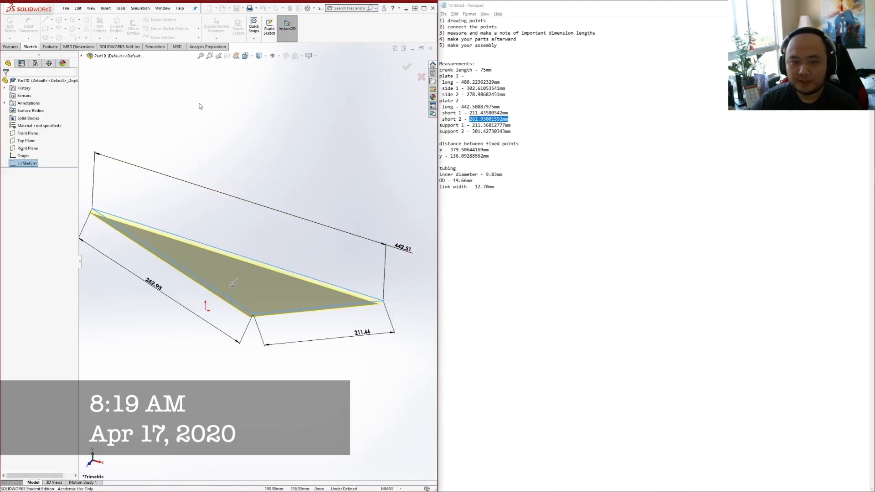
pyautogui.press('Escape')
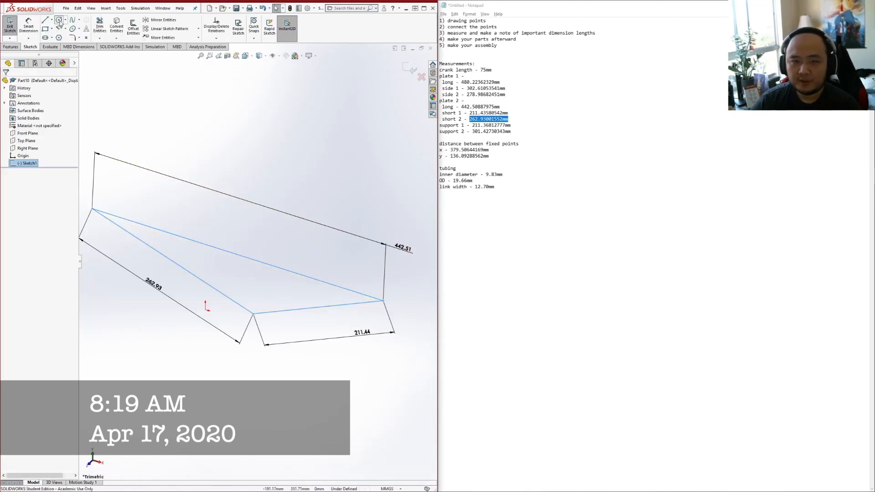
pyautogui.click(59, 21)
pyautogui.press('space')
pyautogui.click(171, 354)
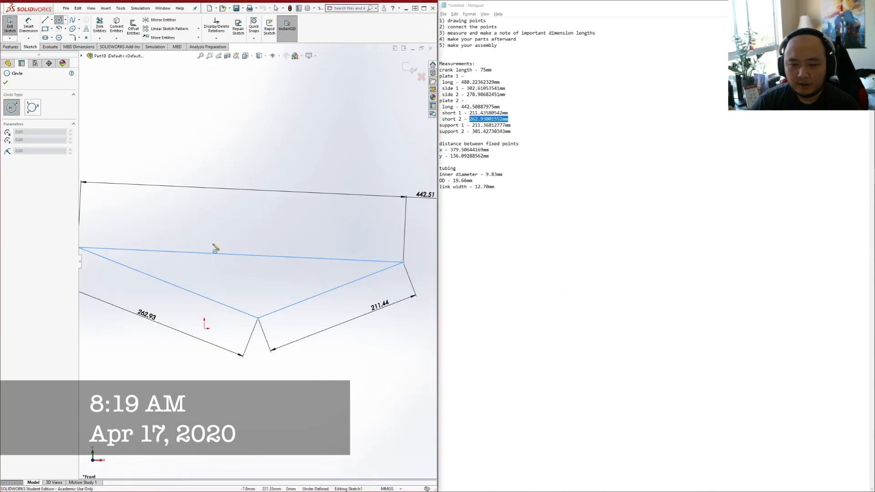
pyautogui.scroll(-3, 147, 250)
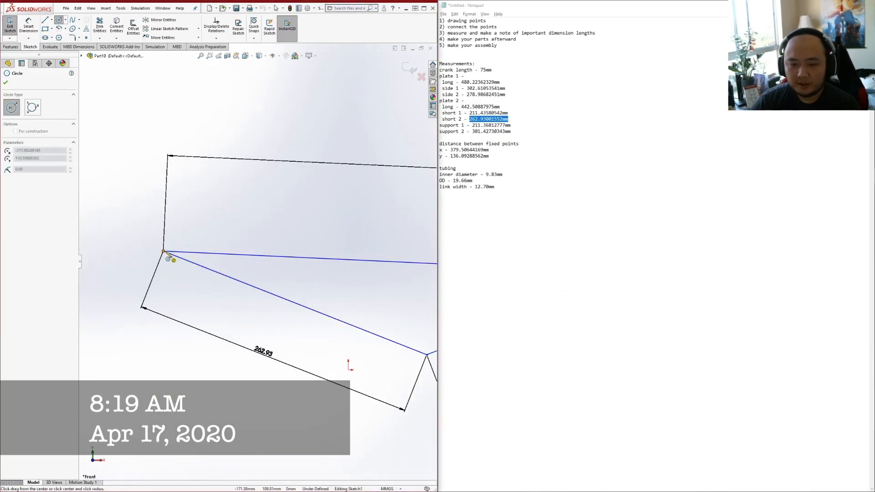
pyautogui.moveTo(164, 252); pyautogui.dragTo(171, 256)
pyautogui.scroll(2, 424, 353)
pyautogui.scroll(2, 423, 352)
pyautogui.scroll(-3, 428, 274)
pyautogui.moveTo(368, 245); pyautogui.dragTo(377, 247)
pyautogui.click(377, 247)
pyautogui.scroll(3, 257, 262)
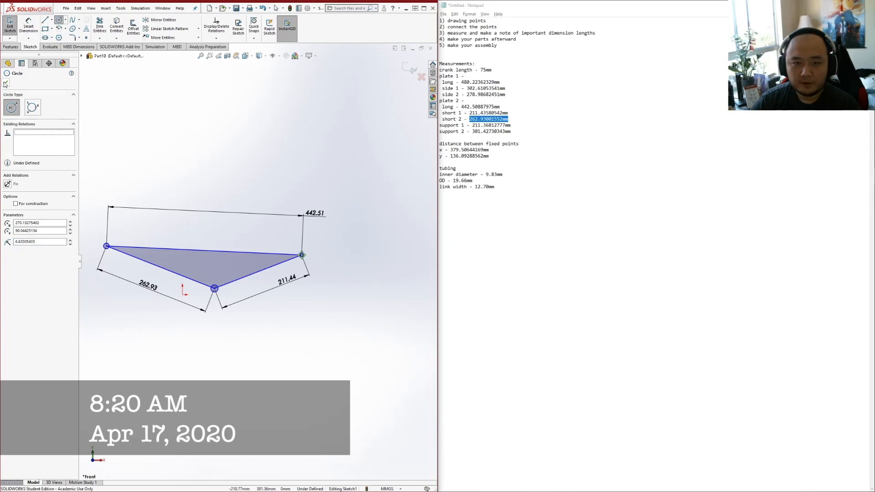
pyautogui.press('Escape')
# Select the small circles at all three corners of the triangle and make them equal
pyautogui.scroll(-5, 92, 245)
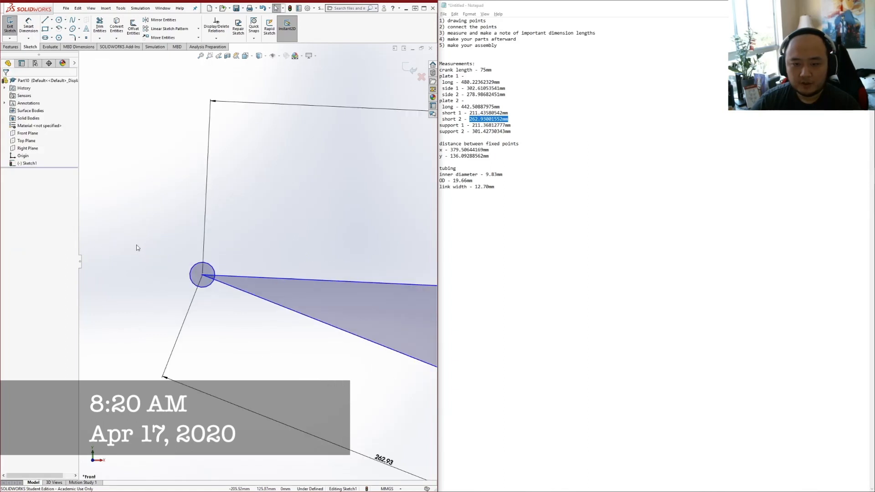
pyautogui.click(212, 272)
pyautogui.scroll(3, 410, 353)
pyautogui.scroll(-5, 401, 335)
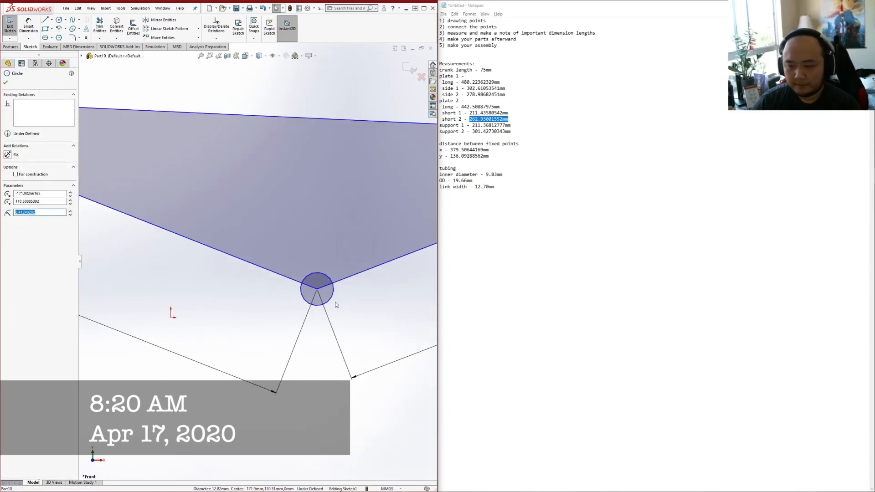
pyautogui.keyDown('ctrl'); pyautogui.click(332, 299); pyautogui.keyUp('ctrl')
pyautogui.scroll(3, 378, 237)
pyautogui.scroll(-3, 325, 253)
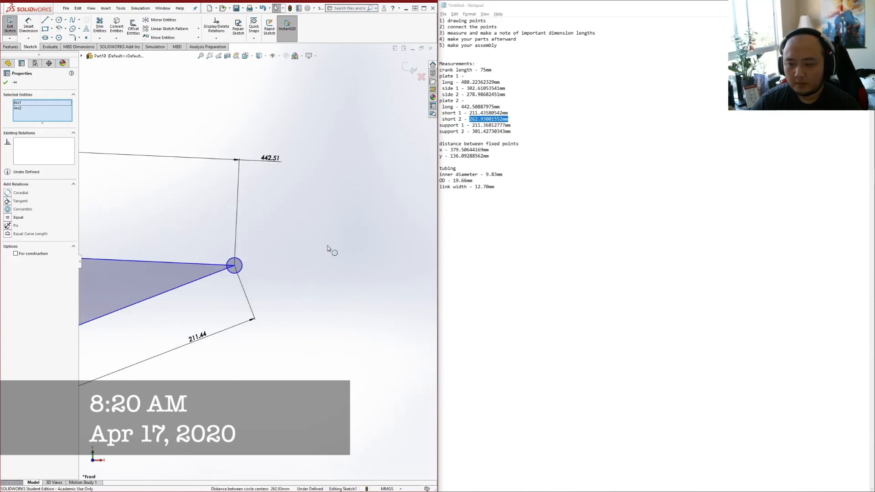
pyautogui.keyDown('ctrl'); pyautogui.click(234, 266); pyautogui.keyUp('ctrl')
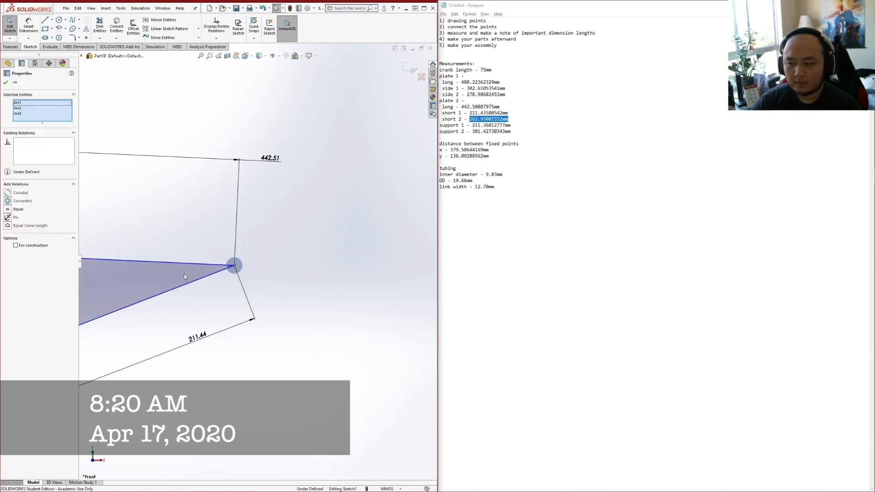
pyautogui.scroll(5, 255, 262)
pyautogui.scroll(-3, 154, 272)
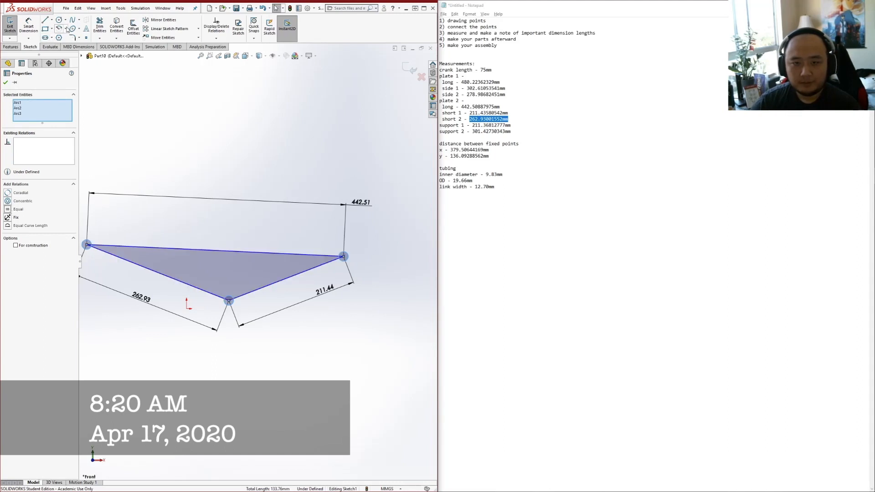
pyautogui.scroll(-6, 358, 260)
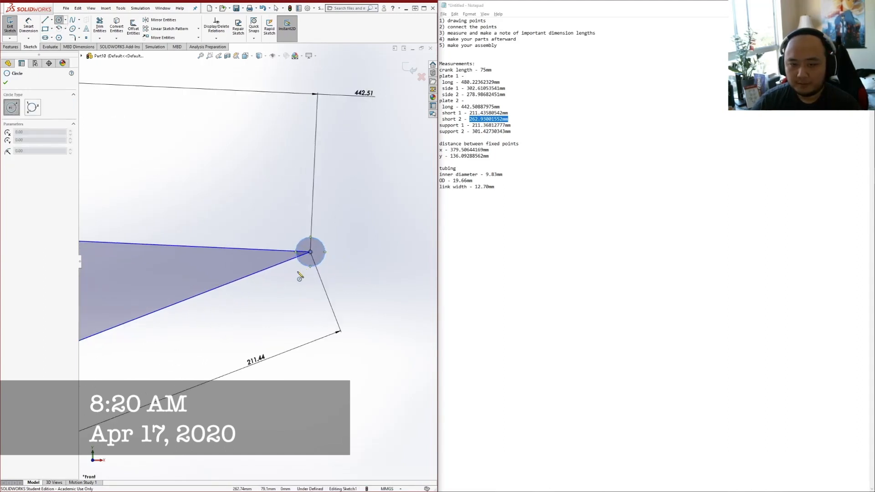
pyautogui.click(338, 278)
pyautogui.click(366, 268)
pyautogui.press('Escape')
pyautogui.click(310, 254)
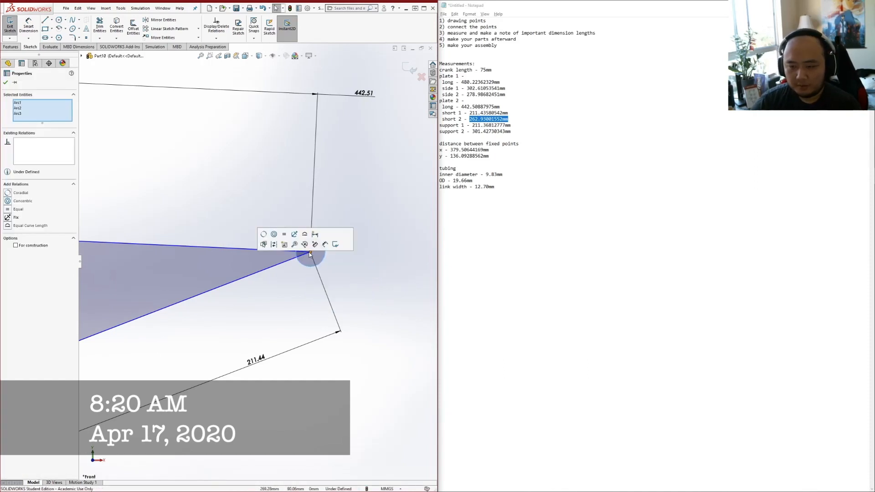
# Sketch a larger concentric circle around the small circle at each corner, about 49 mm in diameter at the left corner
pyautogui.click(58, 20)
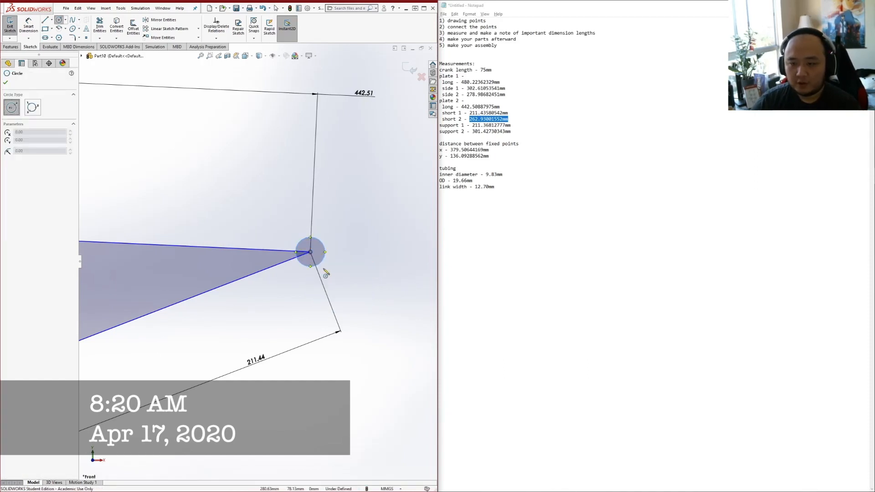
pyautogui.click(310, 252)
pyautogui.click(361, 283)
pyautogui.scroll(7, 361, 284)
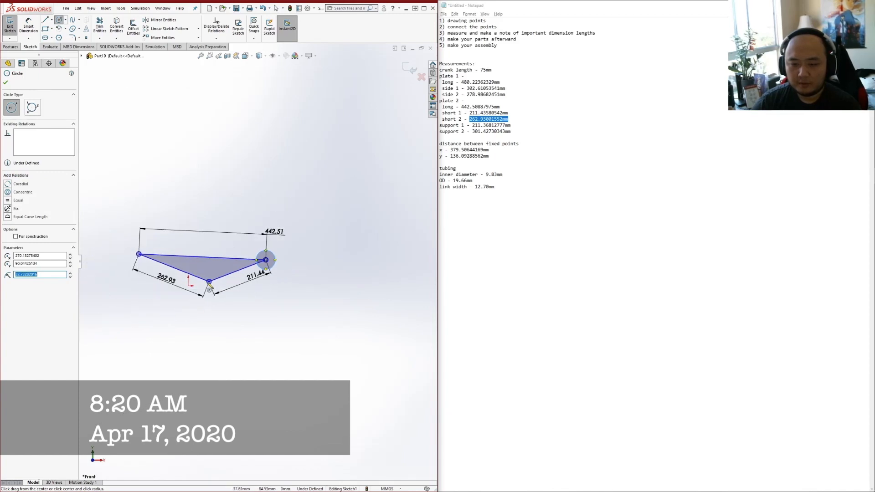
pyautogui.scroll(-5, 192, 288)
pyautogui.click(316, 195)
pyautogui.click(336, 209)
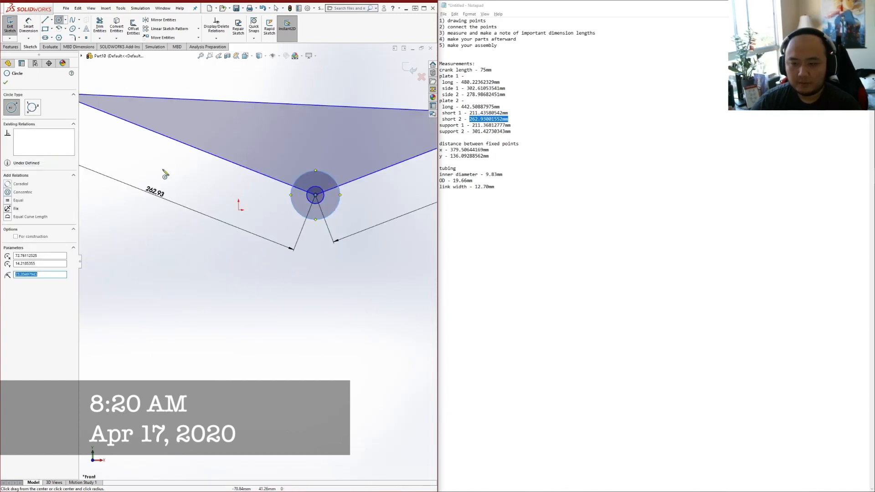
pyautogui.scroll(4, 153, 152)
pyautogui.scroll(-5, 163, 186)
pyautogui.moveTo(206, 224); pyautogui.dragTo(185, 200)
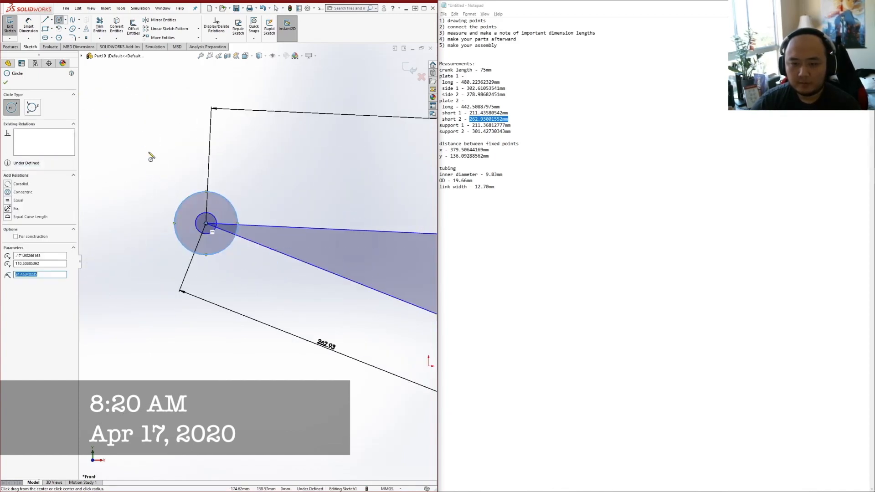
pyautogui.press('Escape')
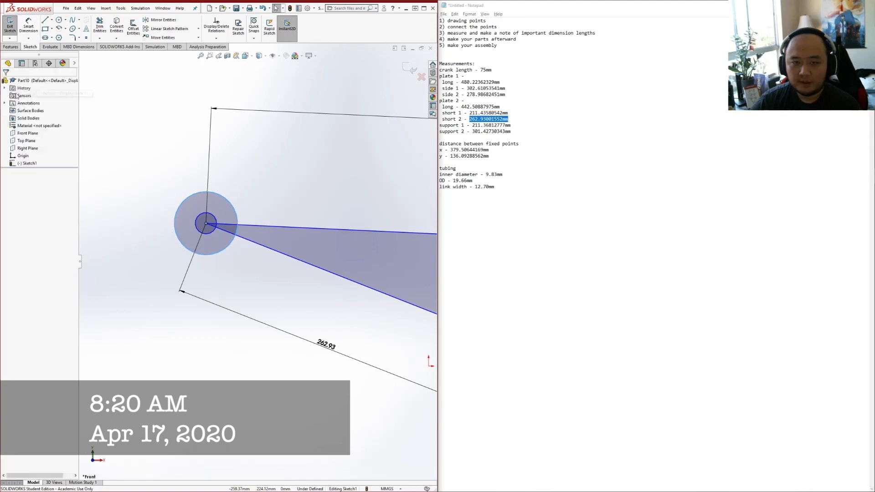
# Select the three larger outer circles around the triangle's corners and make them equal
pyautogui.click(219, 253)
pyautogui.scroll(5, 345, 308)
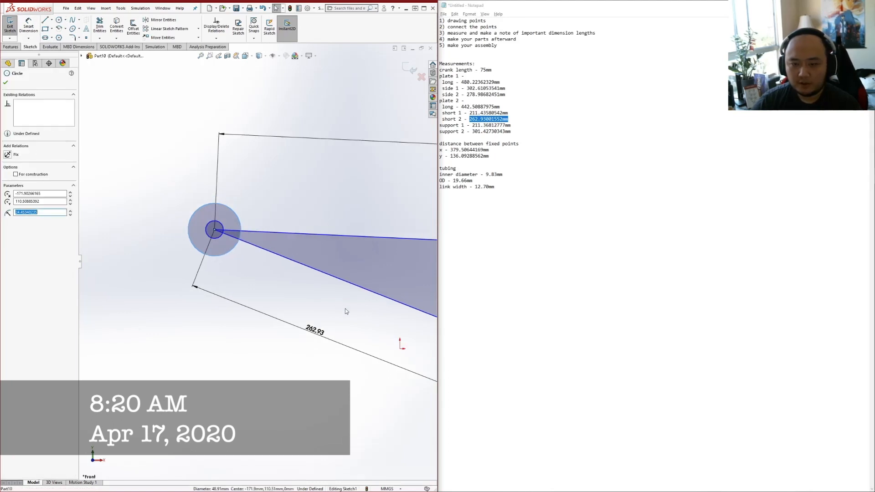
pyautogui.scroll(-5, 362, 321)
pyautogui.keyDown('ctrl'); pyautogui.click(346, 260); pyautogui.keyUp('ctrl')
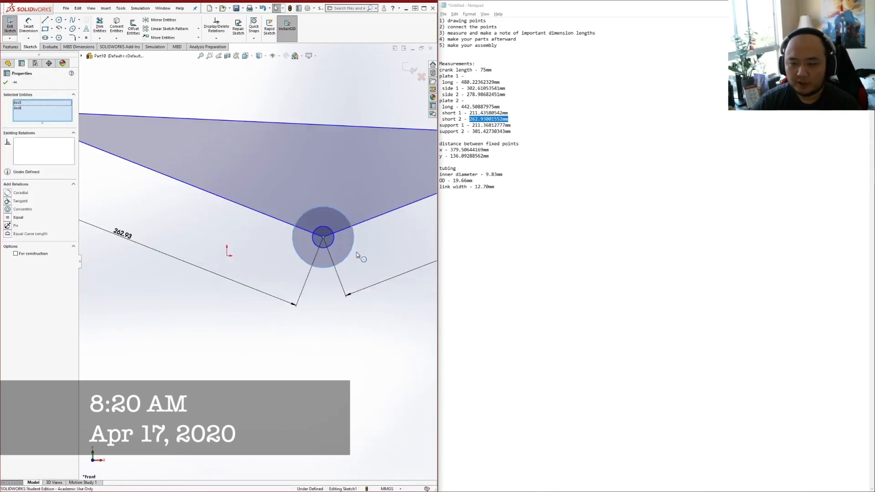
pyautogui.scroll(2, 364, 241)
pyautogui.scroll(-5, 401, 212)
pyautogui.scroll(5, 413, 209)
pyautogui.keyDown('ctrl'); pyautogui.click(416, 210); pyautogui.keyUp('ctrl')
pyautogui.click(8, 209)
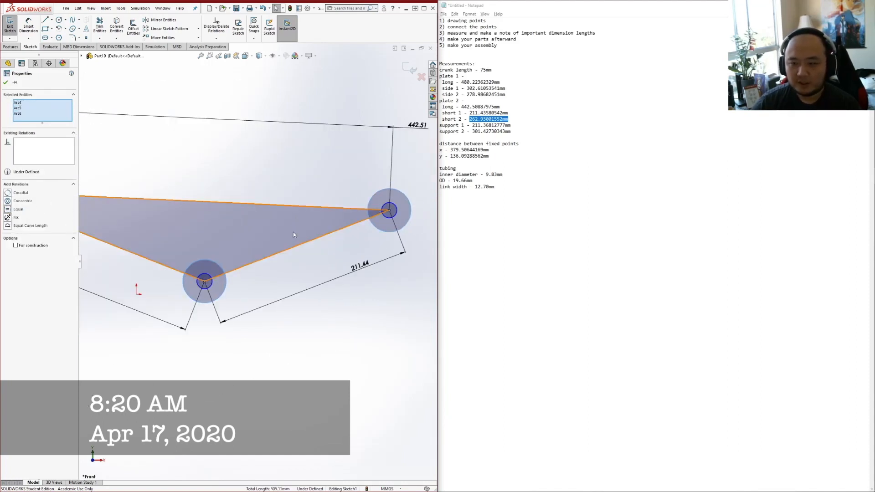
# Dimension the outer circle at the triangle's left corner to a diameter of 19.66 mm
pyautogui.scroll(4, 273, 246)
pyautogui.click(28, 25)
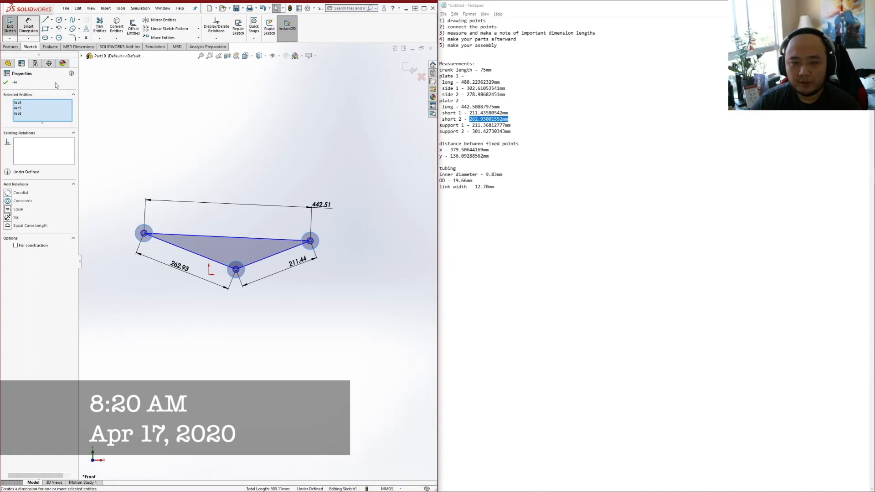
pyautogui.click(159, 233)
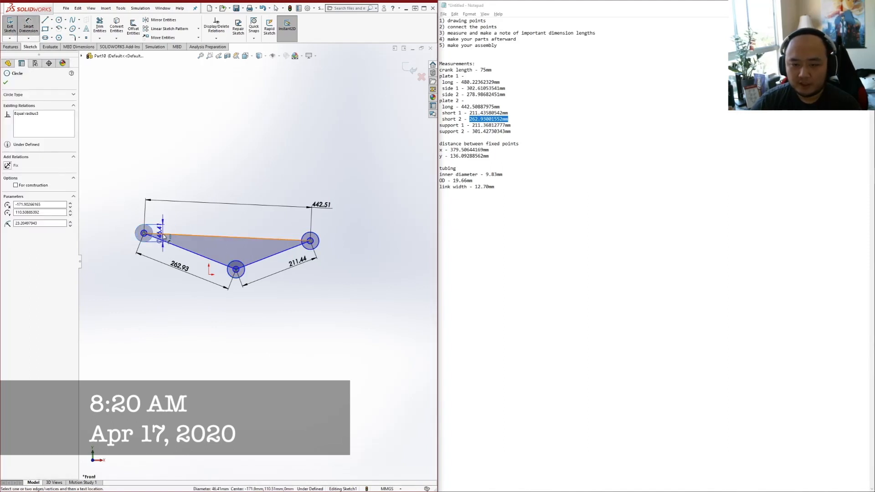
pyautogui.click(166, 241)
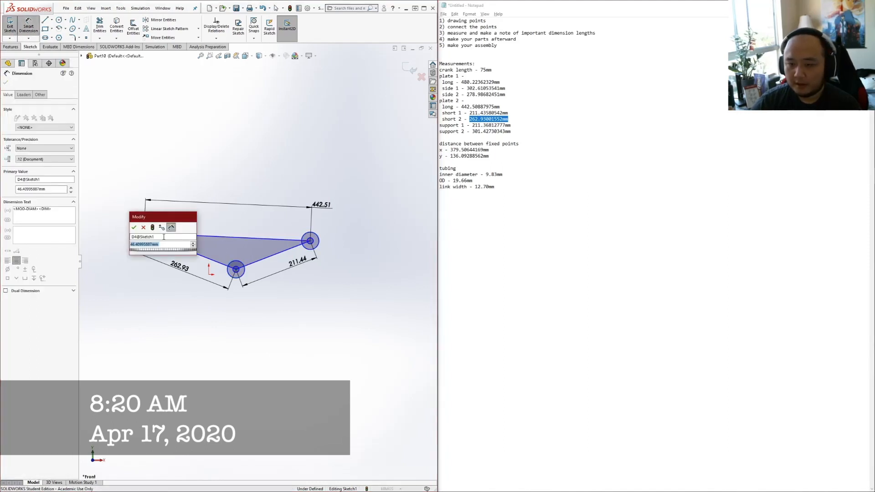
pyautogui.write('19.66')
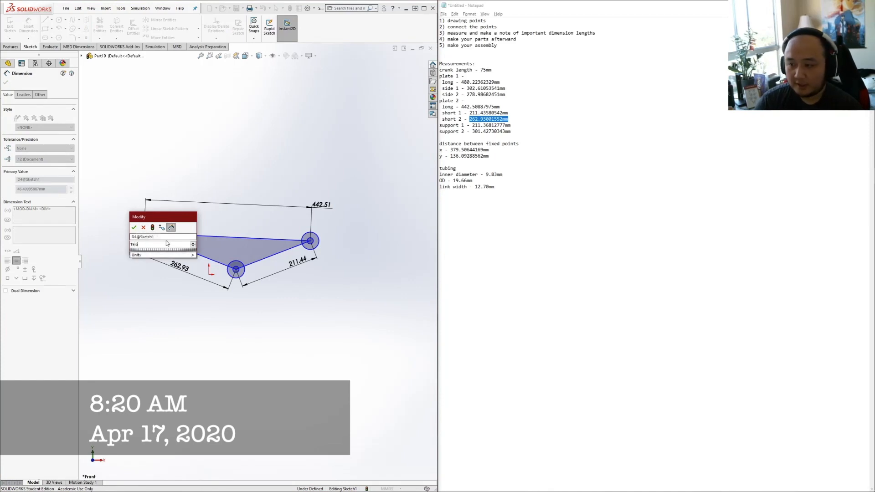
pyautogui.press('Return')
# Dimension the inner circle at the triangle's right corner to a diameter of 9.83 mm
pyautogui.scroll(-5, 309, 233)
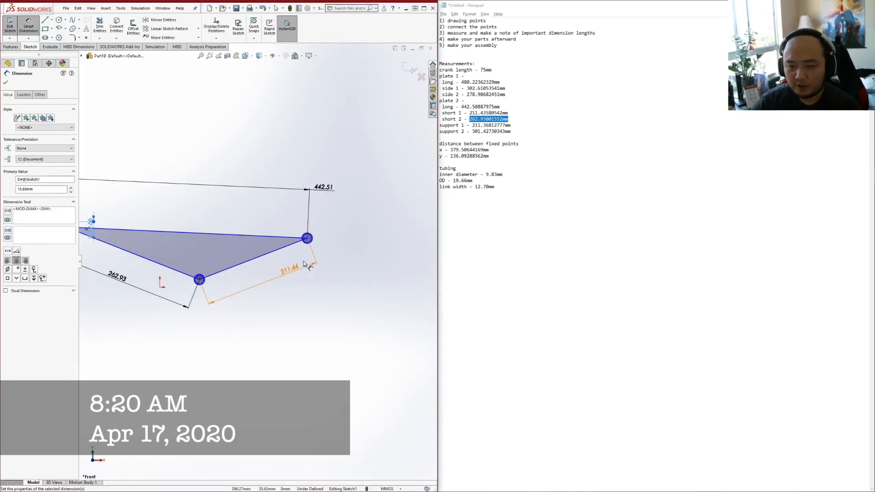
pyautogui.scroll(-3, 250, 255)
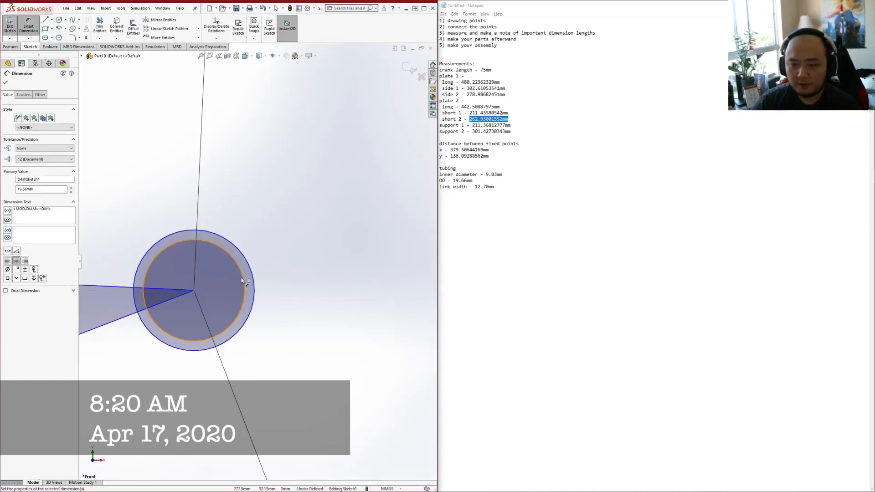
pyautogui.click(245, 283)
pyautogui.click(292, 295)
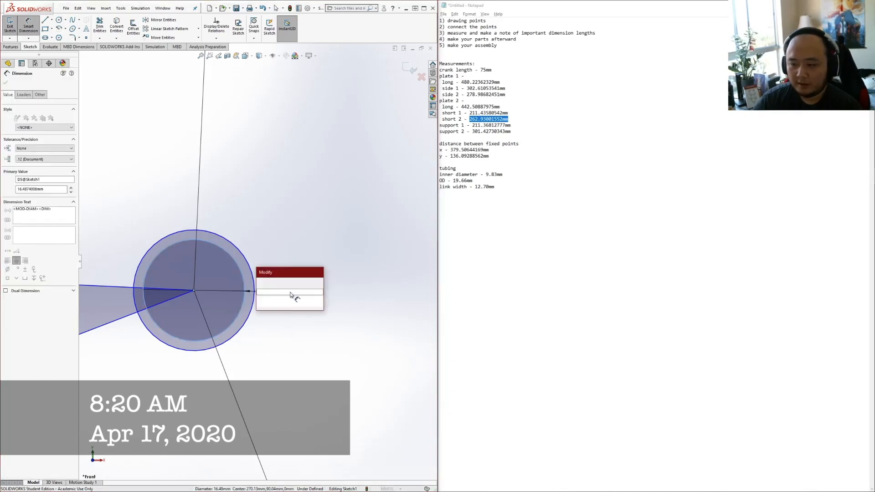
pyautogui.write('9.83m')
pyautogui.press('Return')
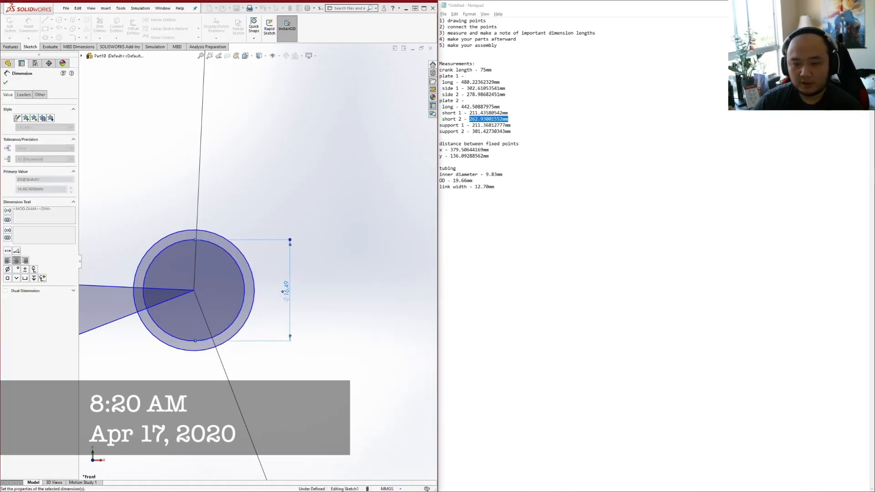
# Delete the triangle's three side lines, keeping the corner circles and the distance dimensions between them
pyautogui.scroll(5, 258, 261)
pyautogui.scroll(3, 164, 269)
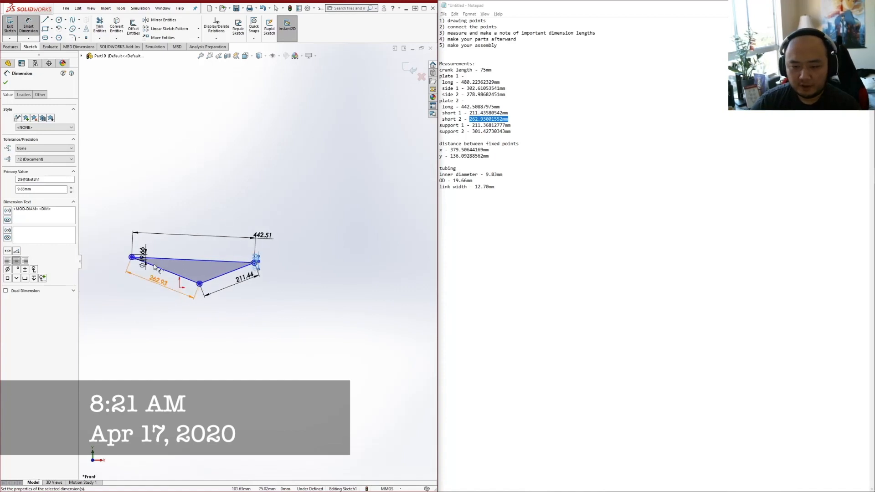
pyautogui.scroll(-3, 131, 219)
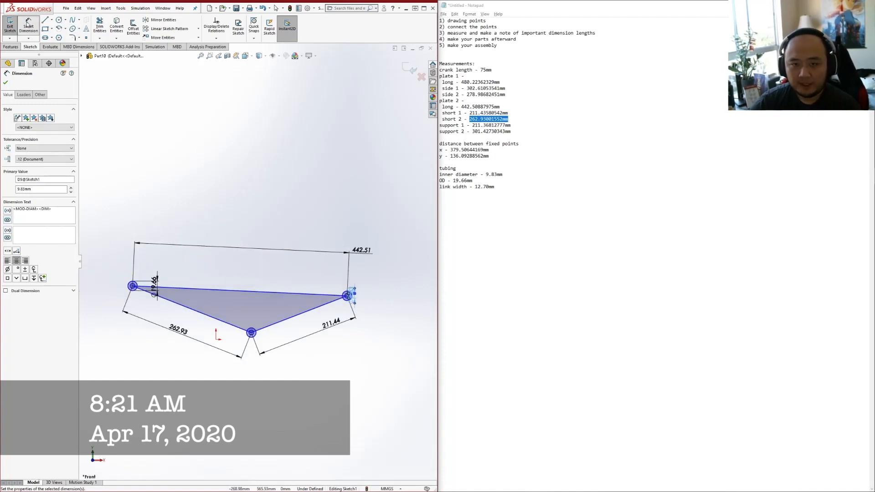
pyautogui.press('Delete')
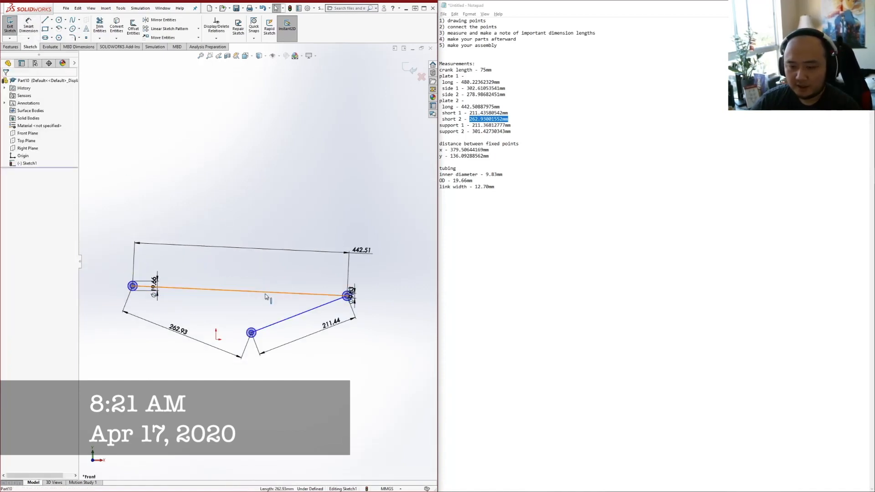
pyautogui.press('Delete')
pyautogui.click(290, 318)
pyautogui.press('Delete')
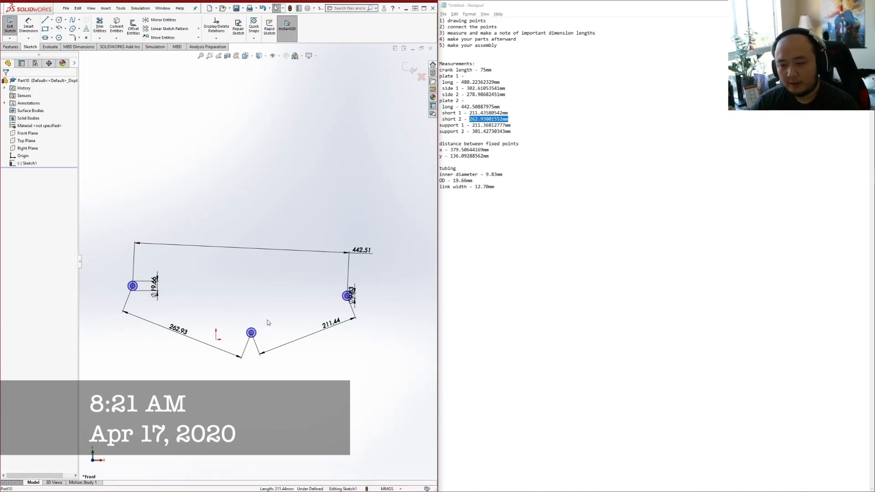
# Sketch a straight slot from the left circle centre to the lower circle centre, about 49 mm wide
pyautogui.click(47, 38)
pyautogui.scroll(-4, 121, 290)
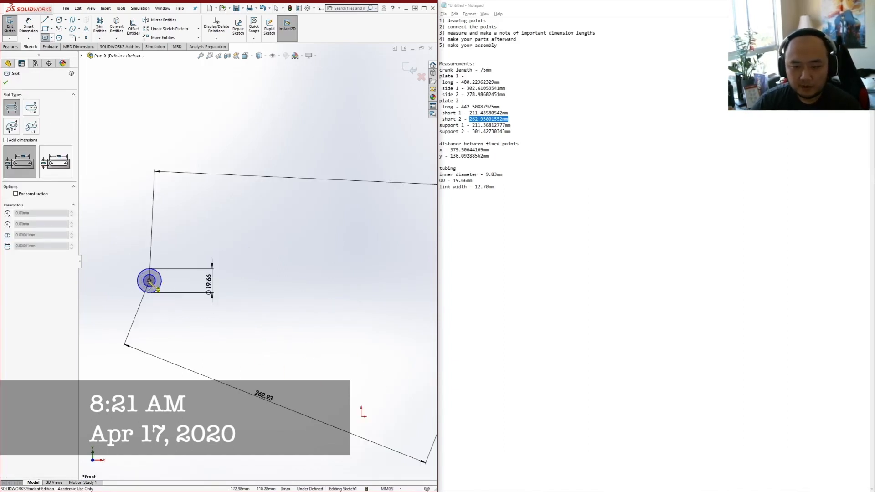
pyautogui.click(150, 281)
pyautogui.scroll(4, 322, 345)
pyautogui.click(322, 308)
pyautogui.click(331, 310)
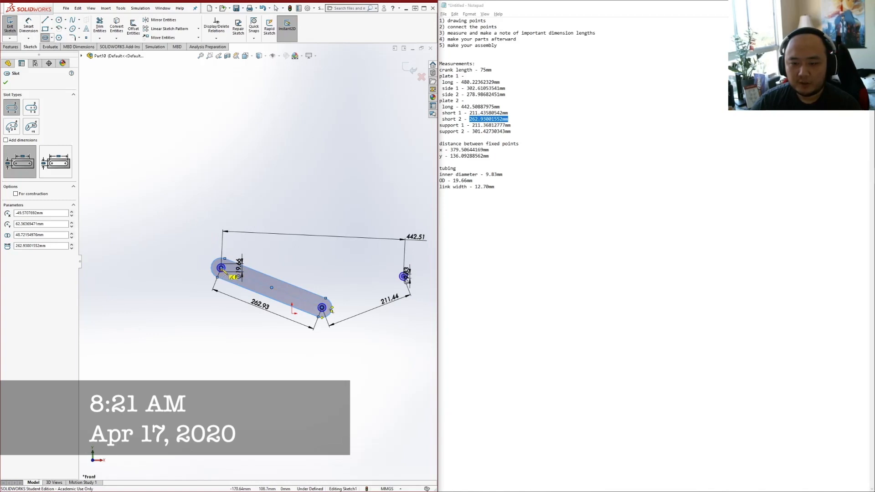
# Sketch a straight slot from the left circle centre to the right circle centre, about 33 mm wide
pyautogui.scroll(-4, 223, 269)
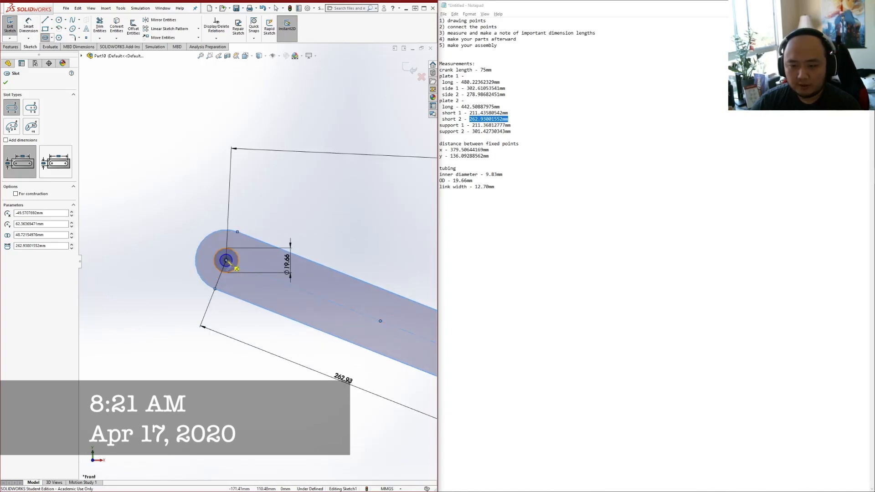
pyautogui.click(226, 260)
pyautogui.scroll(6, 388, 276)
pyautogui.scroll(-8, 378, 266)
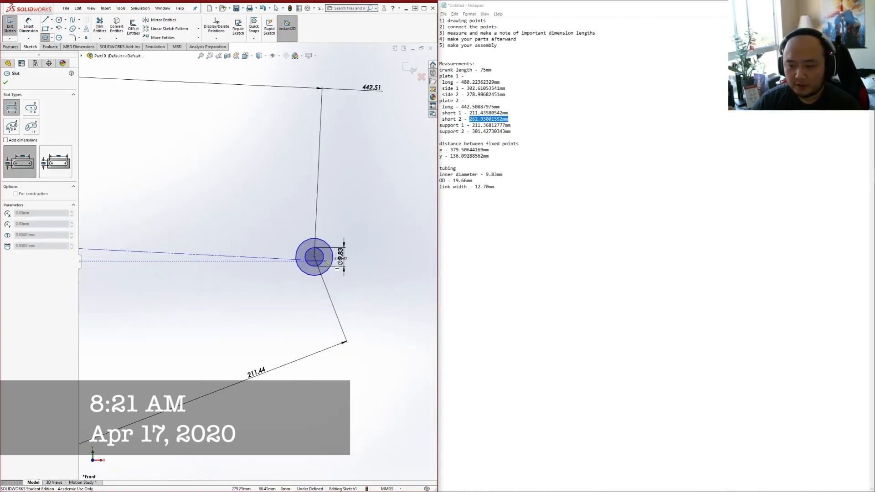
pyautogui.click(314, 256)
pyautogui.click(287, 225)
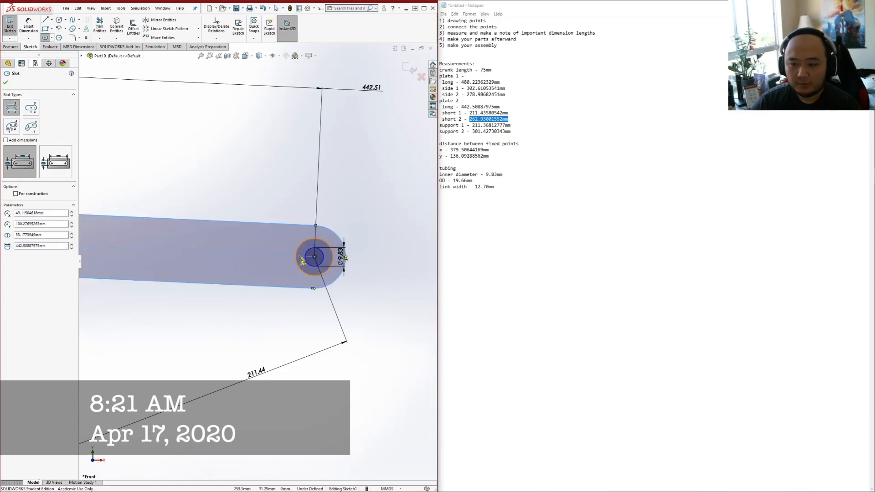
# Sketch a straight slot between the right and lower circle centres, about 162 mm wide
pyautogui.click(315, 258)
pyautogui.scroll(3, 273, 259)
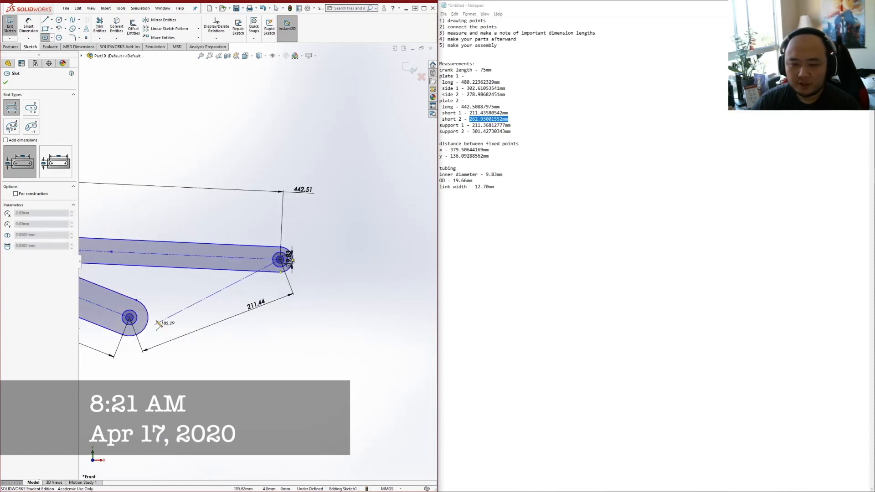
pyautogui.click(130, 318)
pyautogui.click(280, 260)
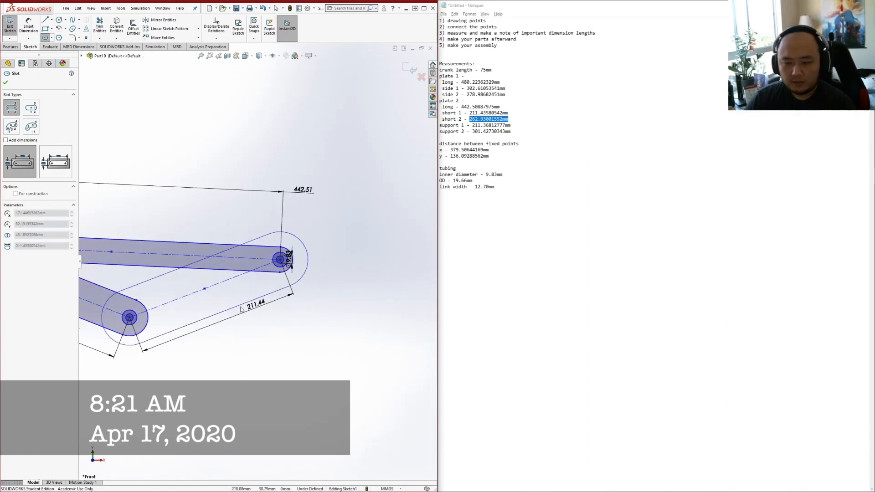
pyautogui.click(280, 336)
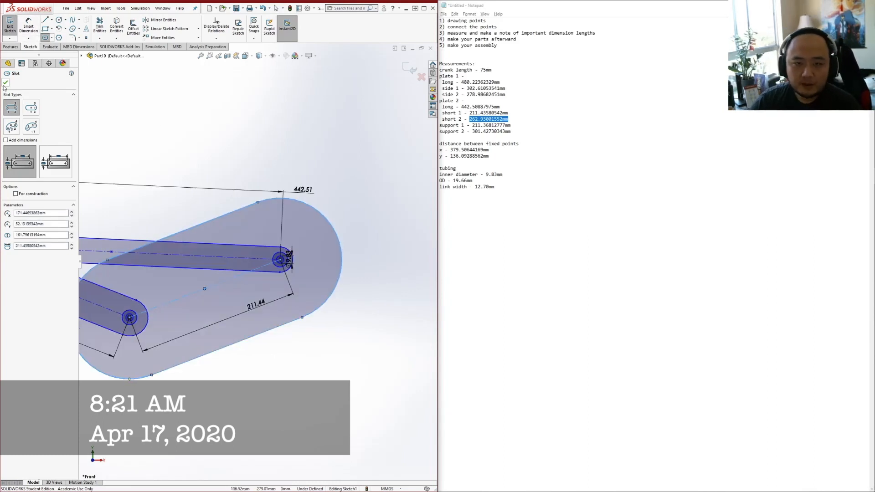
pyautogui.press('Escape')
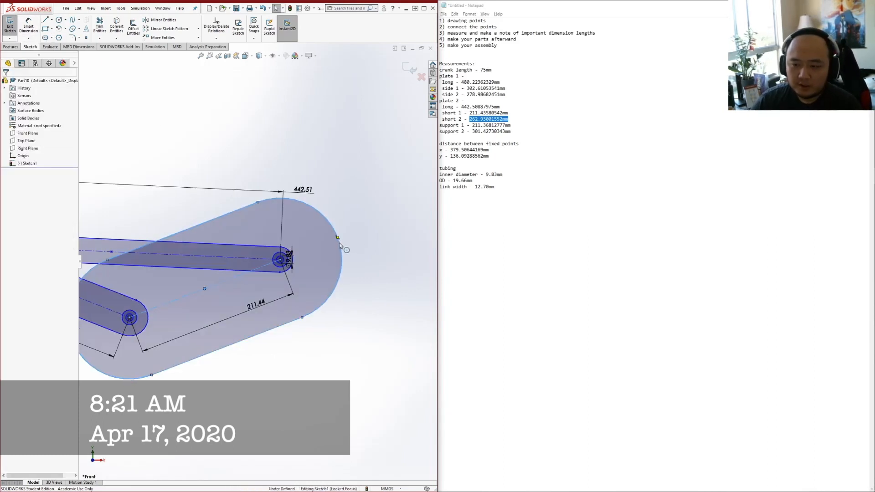
pyautogui.click(339, 243)
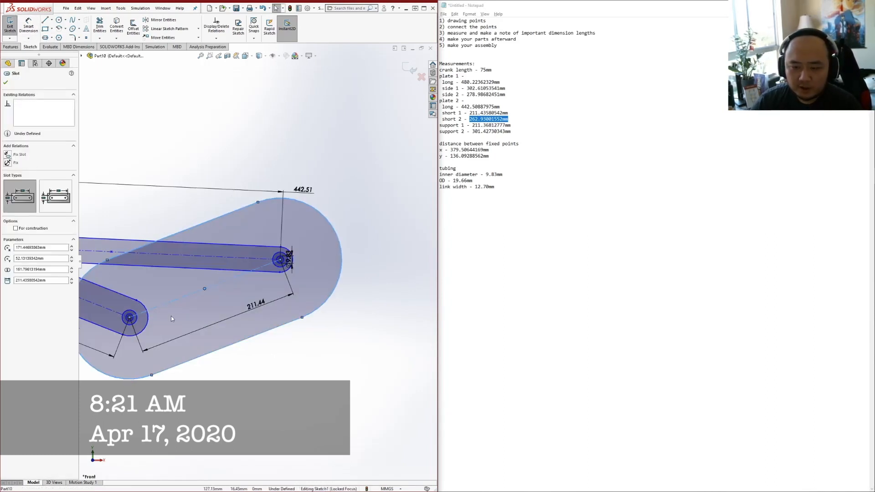
pyautogui.keyDown('ctrl'); pyautogui.click(146, 325); pyautogui.keyUp('ctrl')
pyautogui.scroll(8, 119, 274)
pyautogui.scroll(-5, 204, 258)
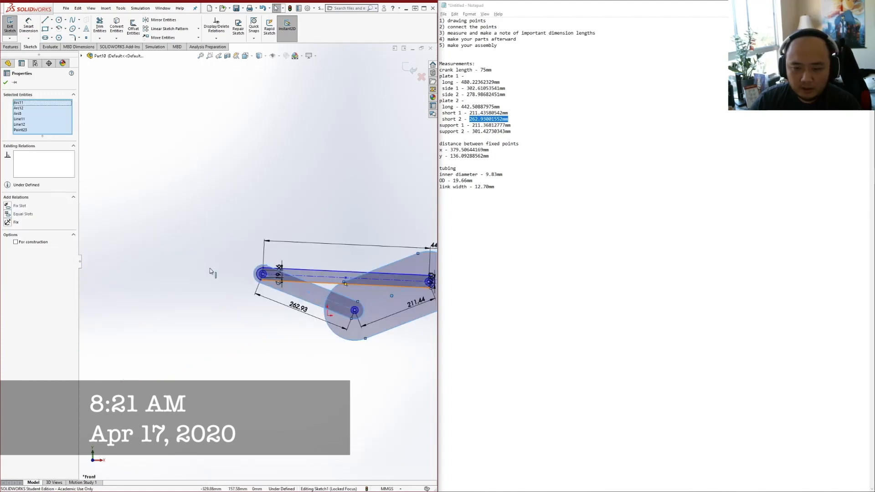
pyautogui.scroll(-3, 209, 270)
pyautogui.keyDown('ctrl'); pyautogui.click(314, 270); pyautogui.keyUp('ctrl')
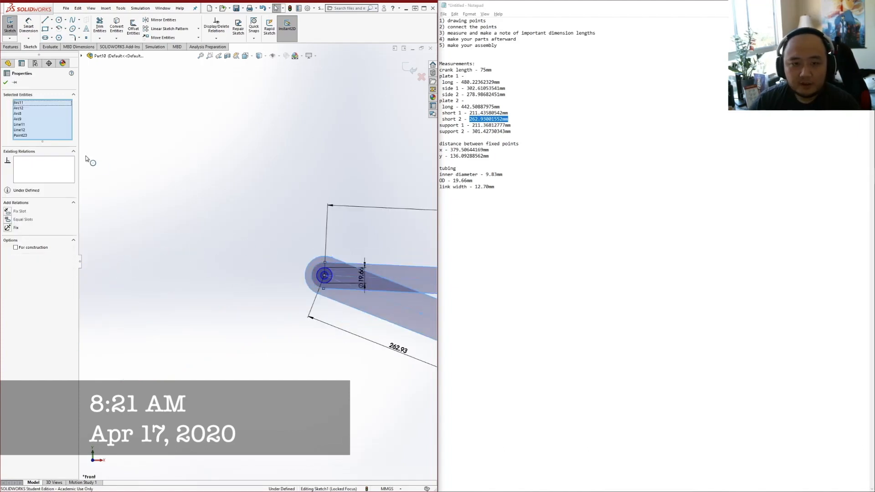
pyautogui.rightClick(32, 124)
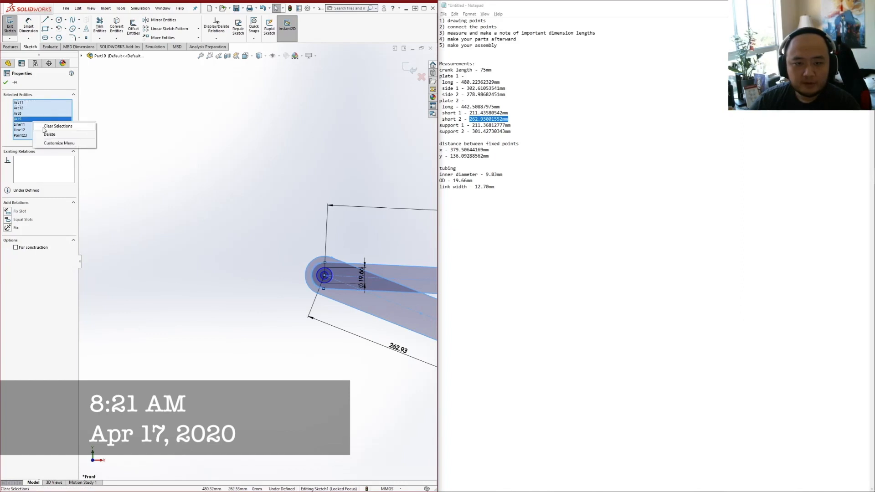
pyautogui.click(45, 130)
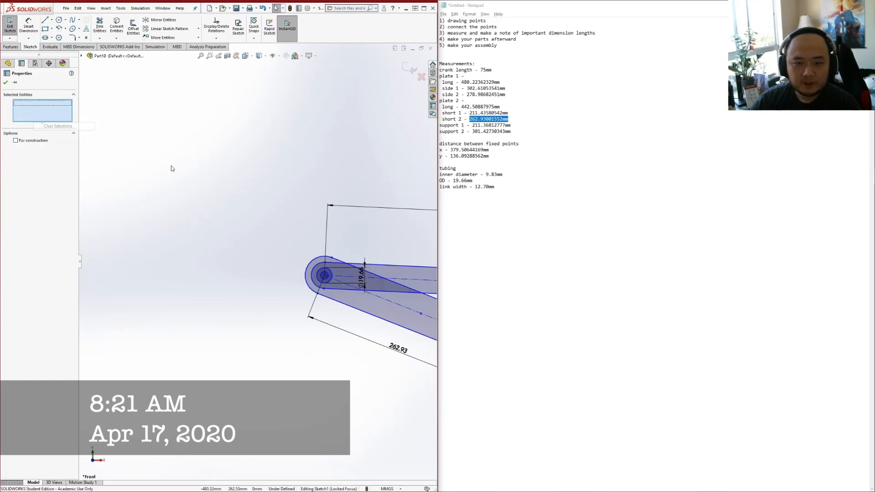
# Select one end arc of each of the three slots and make them equal
pyautogui.click(319, 262)
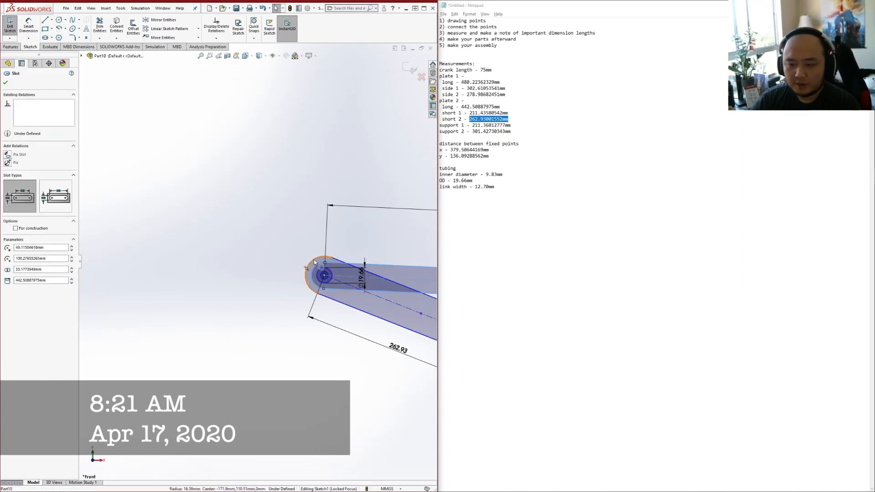
pyautogui.scroll(6, 402, 288)
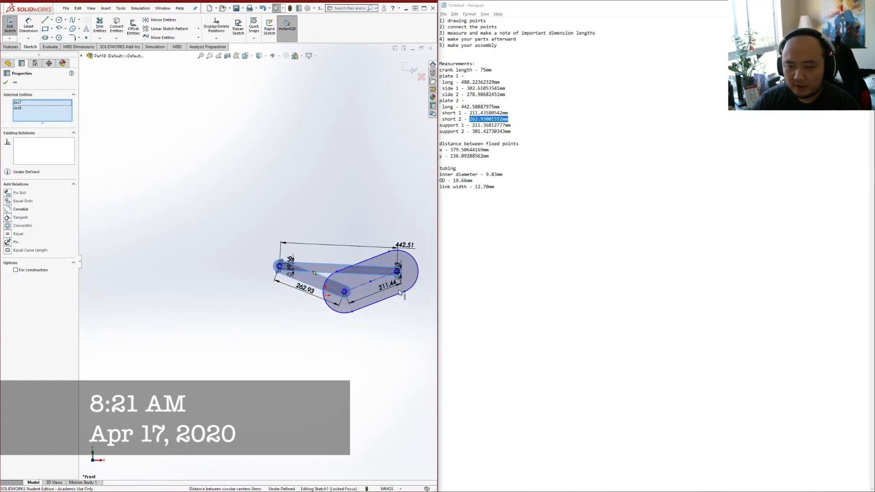
pyautogui.keyDown('ctrl'); pyautogui.click(415, 286); pyautogui.keyUp('ctrl')
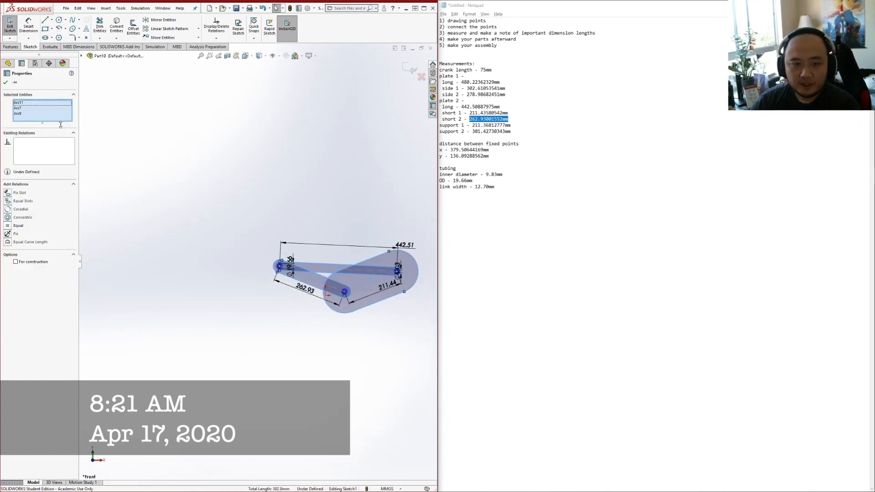
pyautogui.click(16, 226)
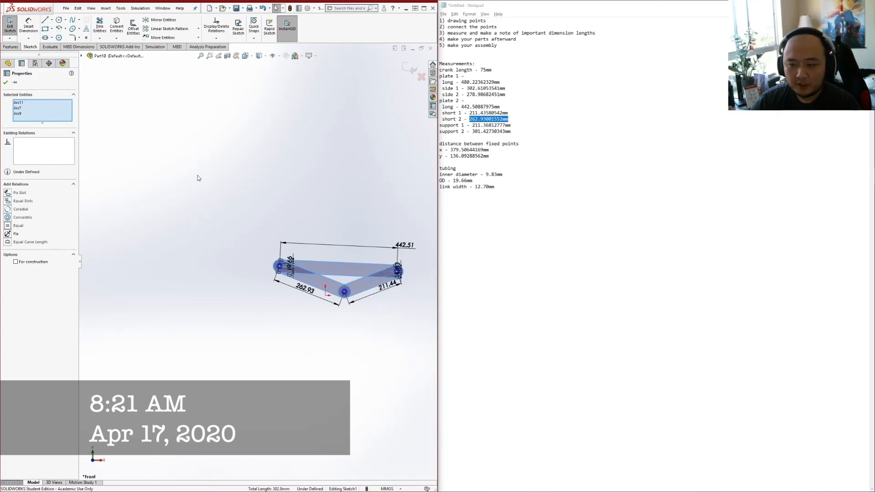
pyautogui.click(5, 83)
# Dimension the width of the slot between the left and lower circles to 12.70 mm
pyautogui.scroll(-8, 322, 274)
pyautogui.click(322, 275)
pyautogui.click(301, 327)
pyautogui.click(315, 298)
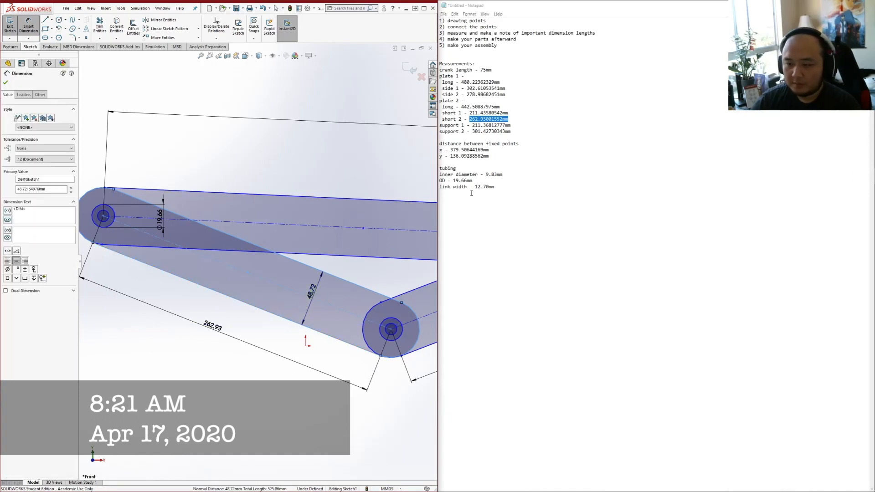
pyautogui.write('12.70mm')
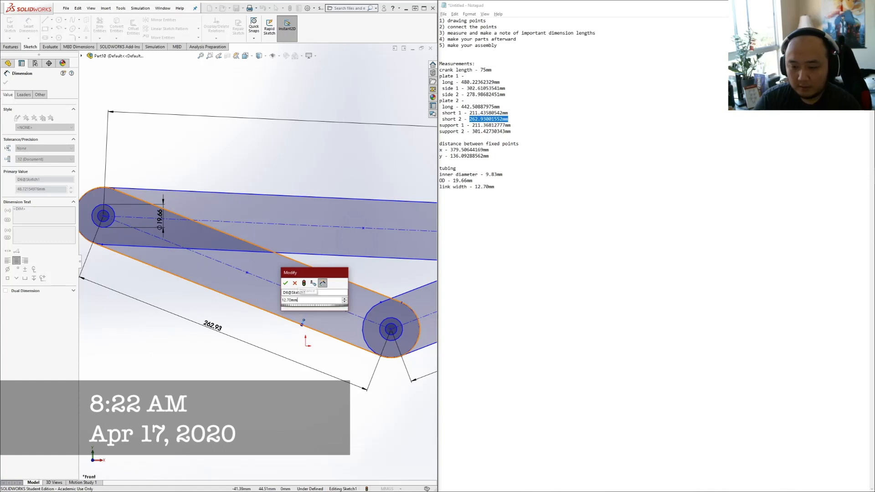
# Set the lower-left link's width dimension to 12.70 mm and exit the sketch
pyautogui.press('Return')
pyautogui.scroll(5, 292, 285)
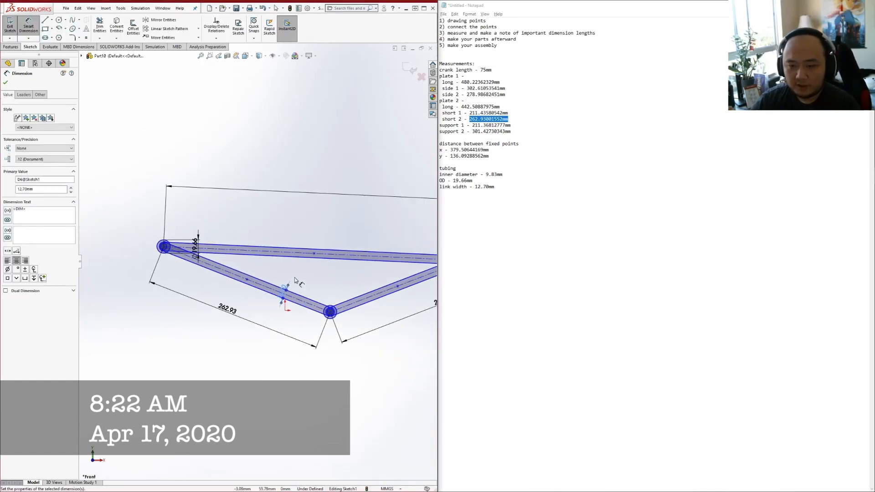
pyautogui.click(5, 82)
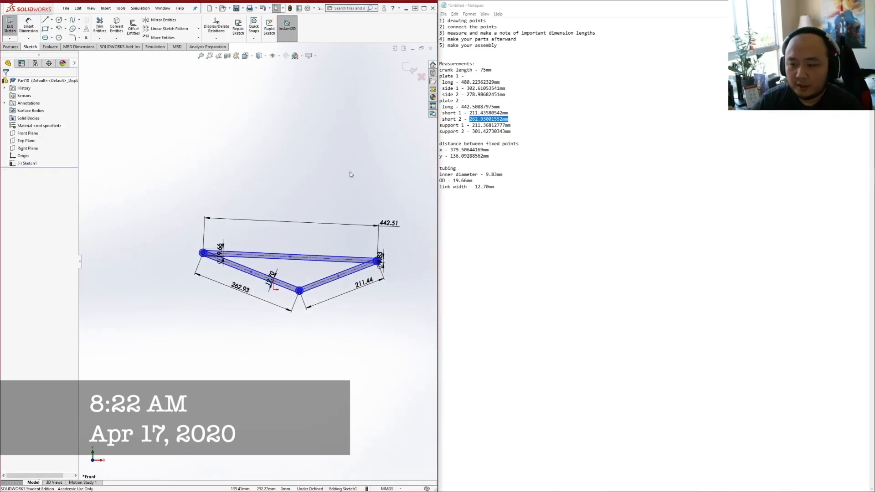
pyautogui.click(10, 25)
# Start a blind Extruded Boss/Base from the triangular linkage sketch with a depth of 6.35 mm
pyautogui.scroll(3, 219, 253)
pyautogui.click(13, 25)
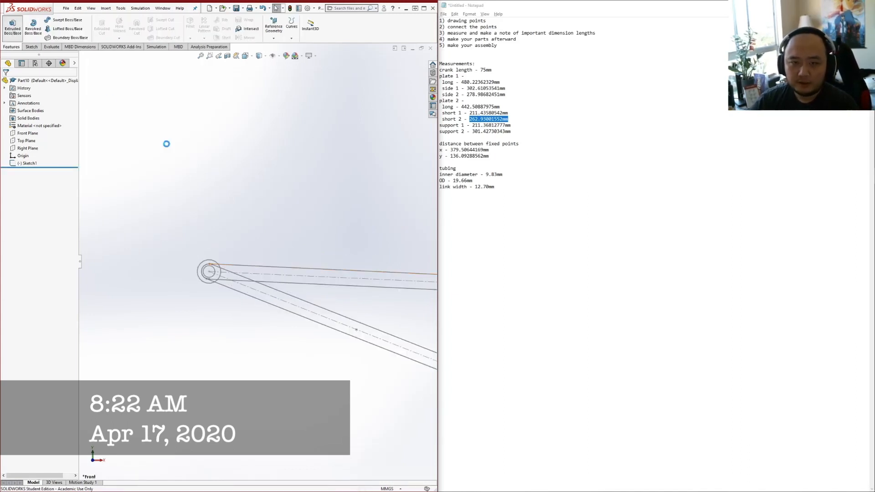
pyautogui.click(272, 284)
pyautogui.press('BackSpace')
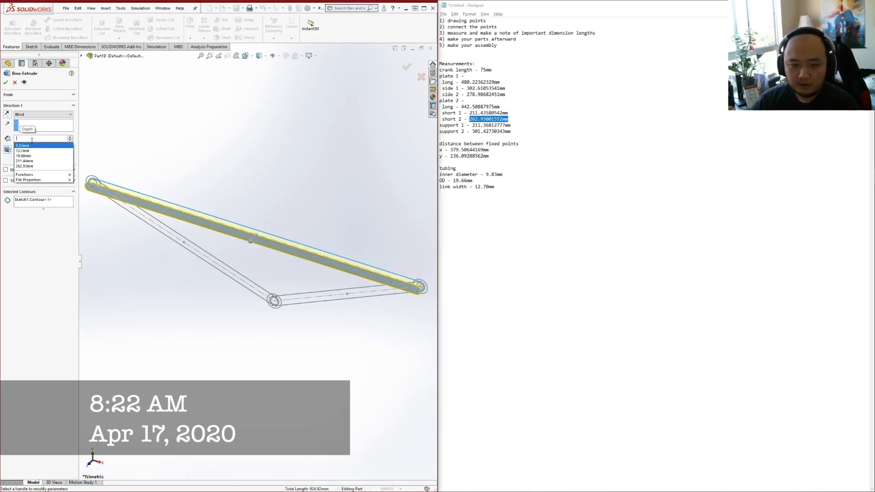
pyautogui.write('6.35')
pyautogui.press('Return')
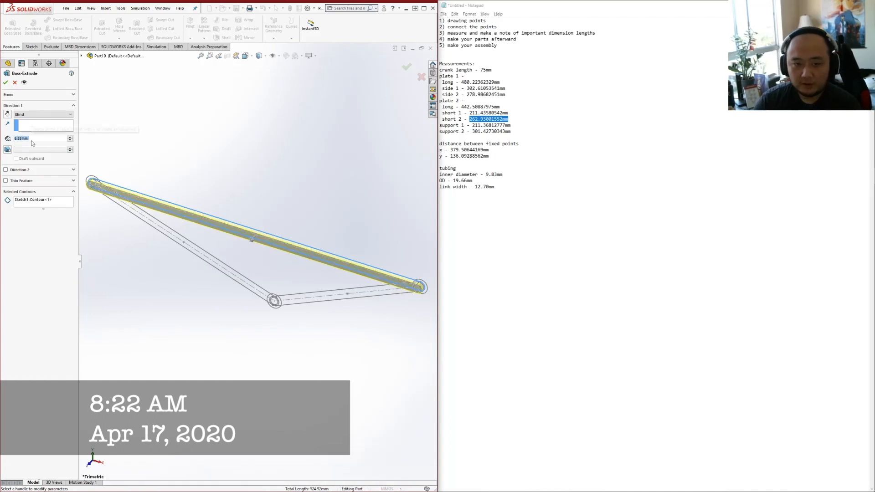
# Clear the preselected contour in front view and select the long upper link's region for the extrusion
pyautogui.press('space')
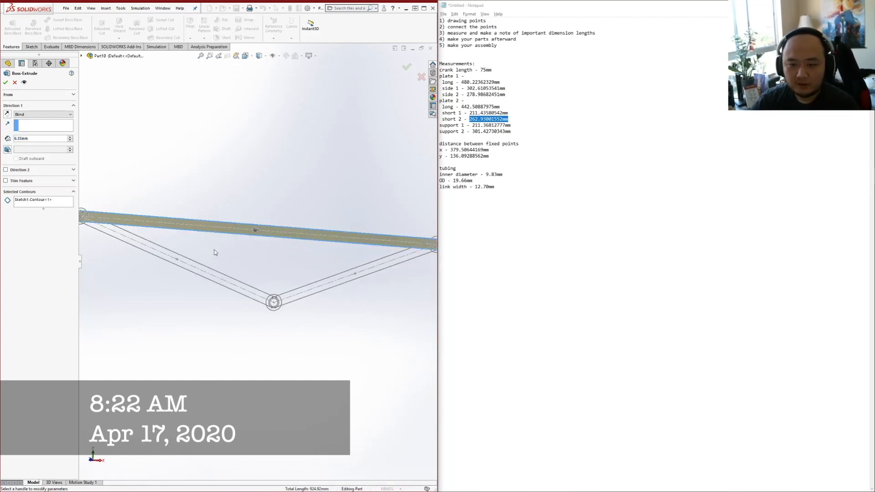
pyautogui.click(203, 344)
pyautogui.scroll(-4, 156, 247)
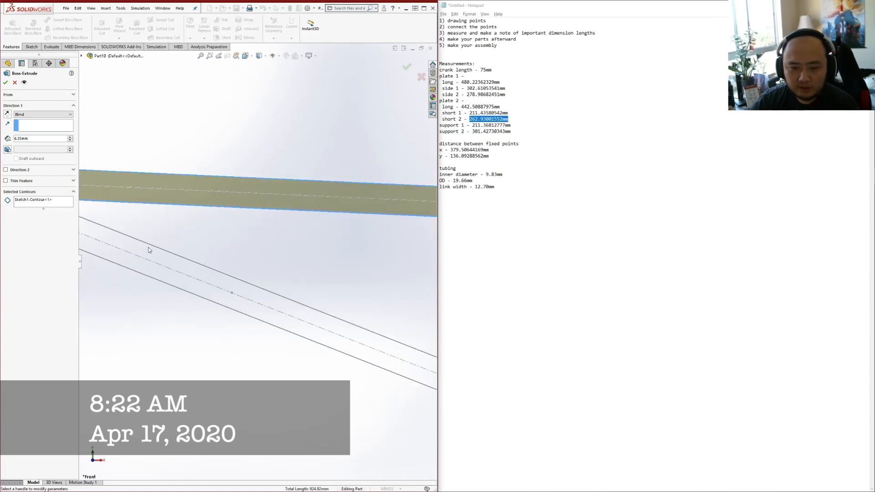
pyautogui.rightClick(41, 201)
pyautogui.click(59, 206)
pyautogui.click(168, 201)
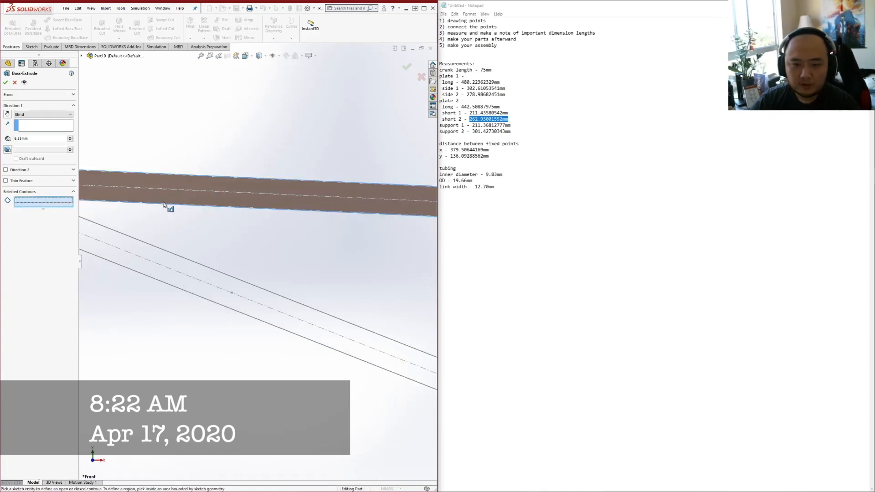
# Add the ring regions around the left pivot, the lower-left link and the overlap between the two links, leaving the pivot hole out
pyautogui.scroll(5, 169, 202)
pyautogui.click(167, 237)
pyautogui.scroll(-5, 182, 241)
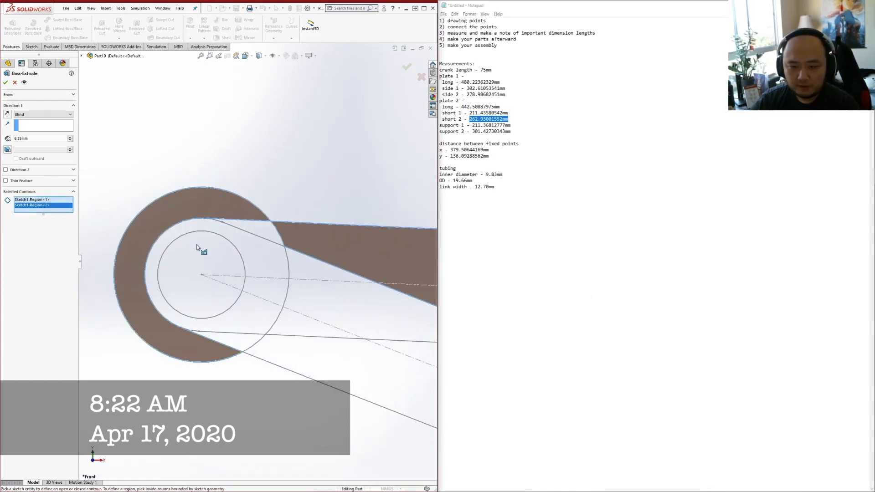
pyautogui.click(255, 230)
pyautogui.click(253, 343)
pyautogui.click(297, 348)
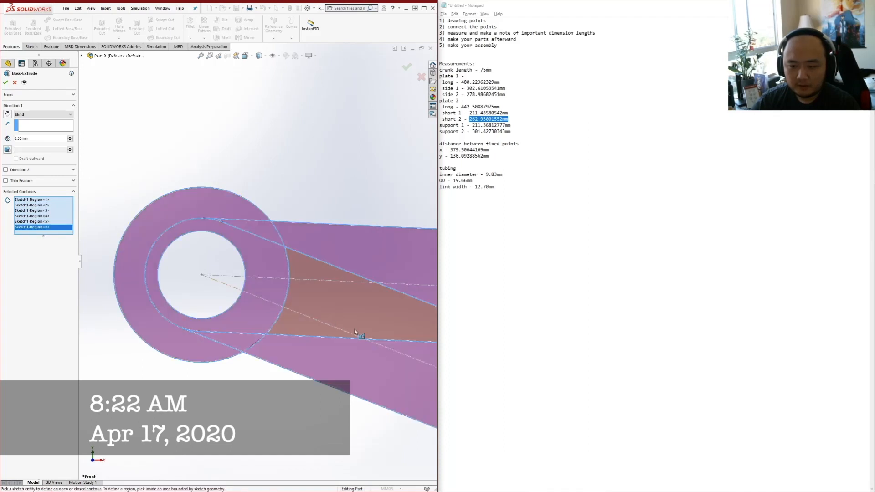
pyautogui.scroll(4, 337, 324)
pyautogui.click(326, 308)
pyautogui.scroll(-5, 299, 287)
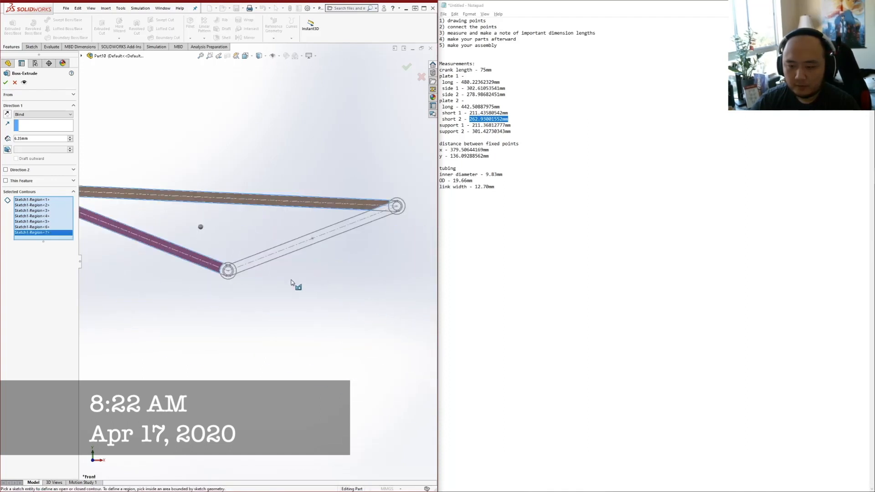
# Add the ring regions around the lower pivot to the extrusion and remove the mistakenly selected hole region
pyautogui.scroll(3, 200, 259)
pyautogui.scroll(-4, 160, 258)
pyautogui.click(271, 252)
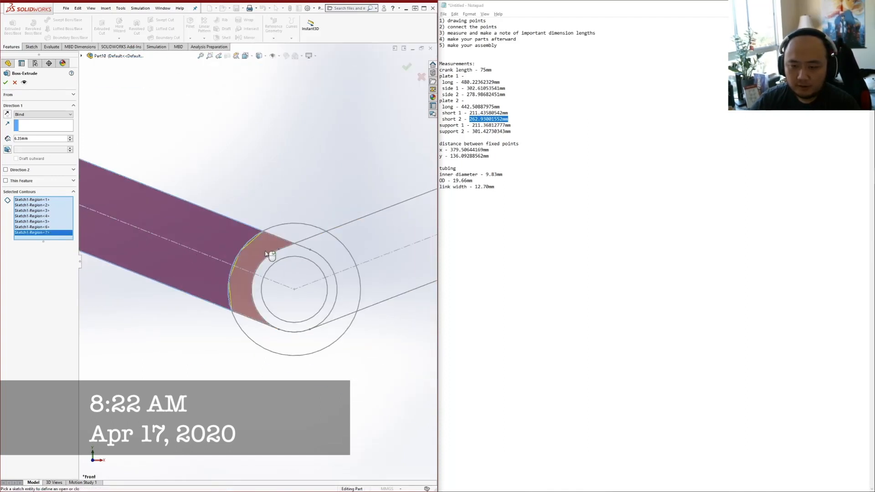
pyautogui.click(297, 257)
pyautogui.click(304, 238)
pyautogui.click(323, 253)
pyautogui.click(318, 260)
pyautogui.click(301, 306)
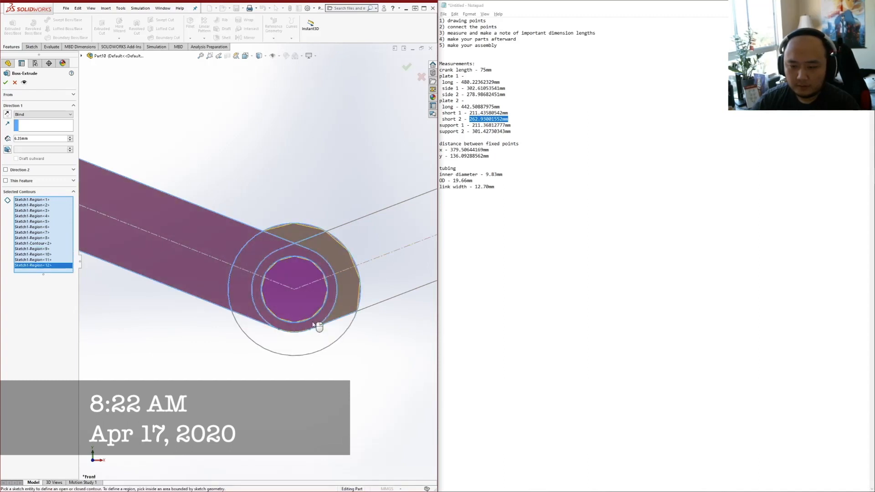
pyautogui.rightClick(43, 264)
pyautogui.click(57, 281)
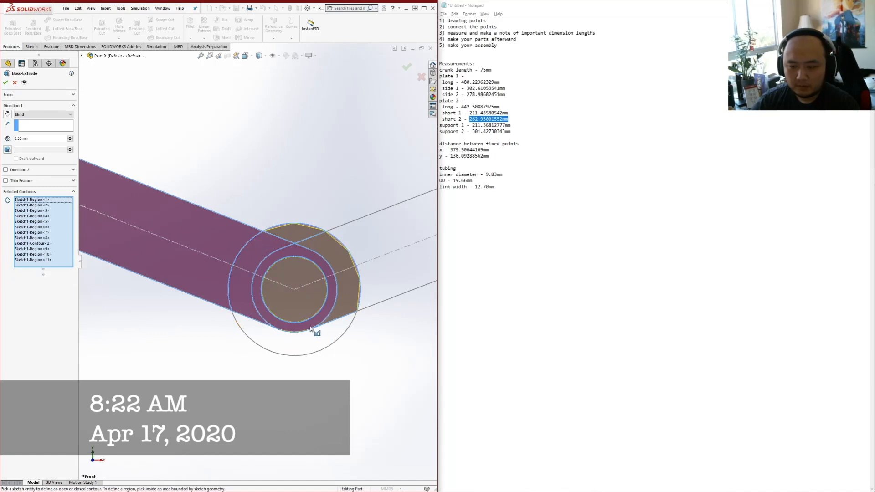
pyautogui.moveTo(312, 318)
pyautogui.mouseDown(button='middle')
pyautogui.moveTo(324, 351)
pyautogui.moveTo(319, 275)
pyautogui.moveTo(289, 221)
pyautogui.moveTo(288, 237)
pyautogui.mouseUp(button='middle')
pyautogui.click(291, 349)
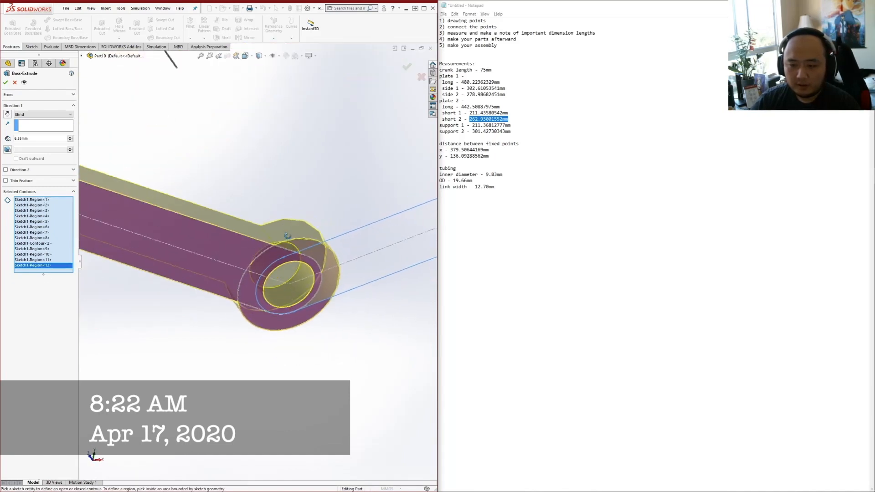
# Add the short right link and the right pivot's ring regions, and complete the plate's 6.35 mm extrusion
pyautogui.scroll(5, 358, 258)
pyautogui.click(349, 238)
pyautogui.scroll(3, 242, 221)
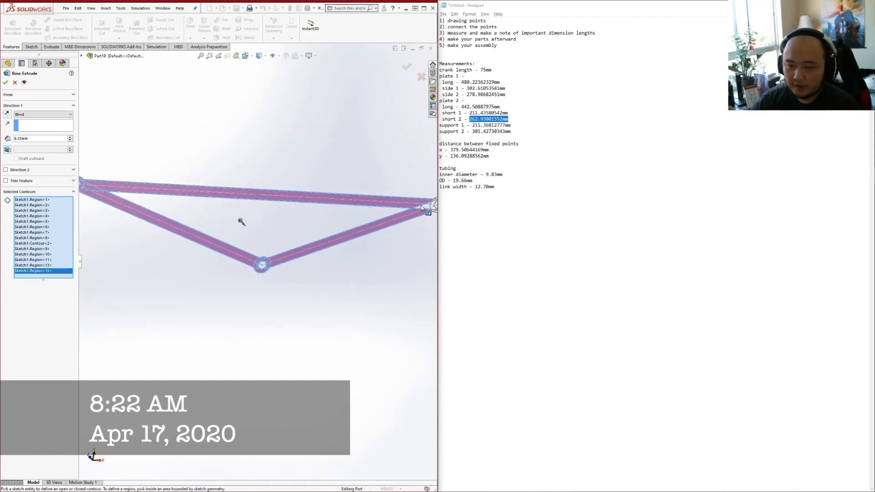
pyautogui.scroll(-6, 391, 228)
pyautogui.click(335, 241)
pyautogui.click(379, 201)
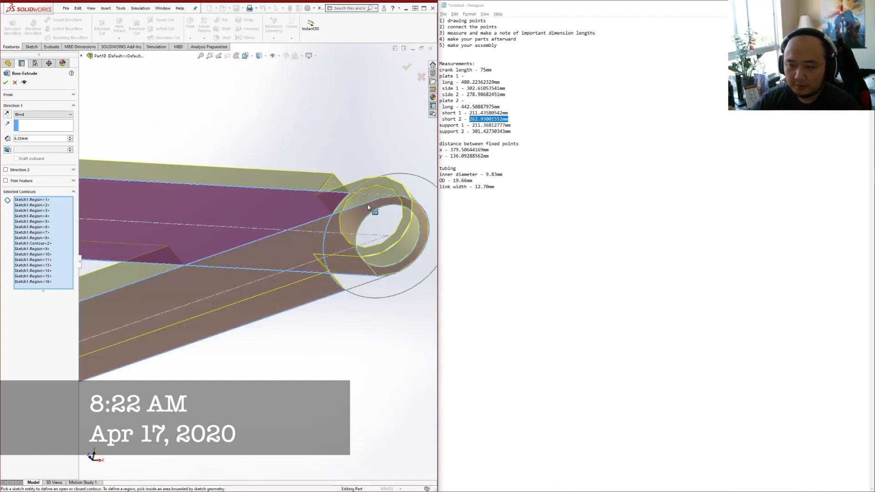
pyautogui.click(364, 287)
pyautogui.click(358, 277)
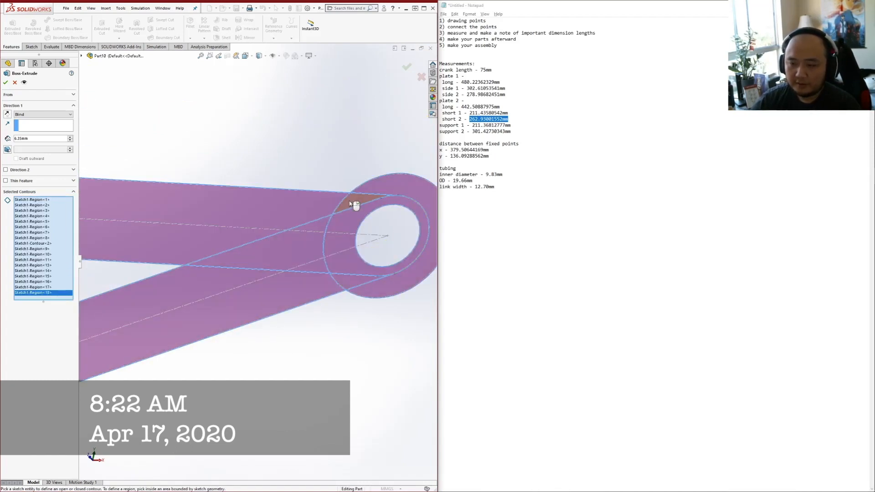
pyautogui.click(351, 202)
pyautogui.scroll(4, 319, 255)
pyautogui.moveTo(214, 277)
pyautogui.mouseDown(button='middle')
pyautogui.moveTo(233, 292)
pyautogui.moveTo(213, 291)
pyautogui.mouseUp(button='middle')
pyautogui.scroll(9, 152, 272)
pyautogui.moveTo(139, 250); pyautogui.dragTo(64, 235, button='middle')
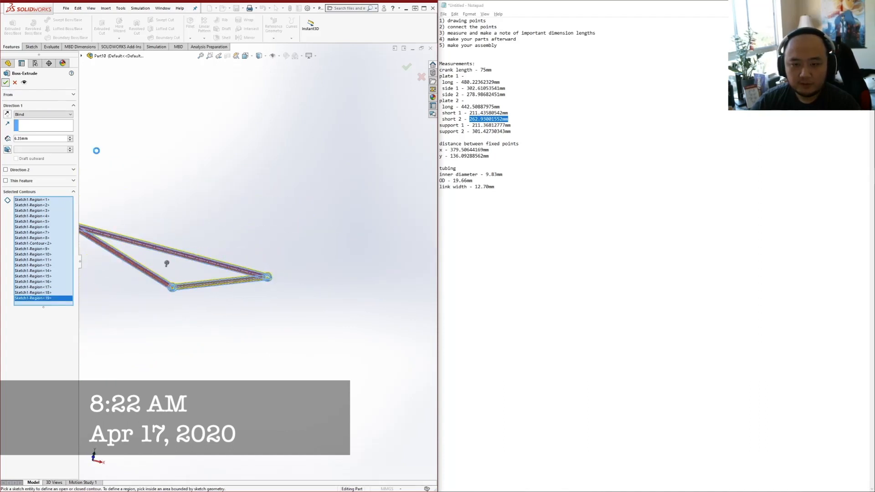
pyautogui.press('Return')
pyautogui.moveTo(289, 308); pyautogui.dragTo(192, 274, button='middle')
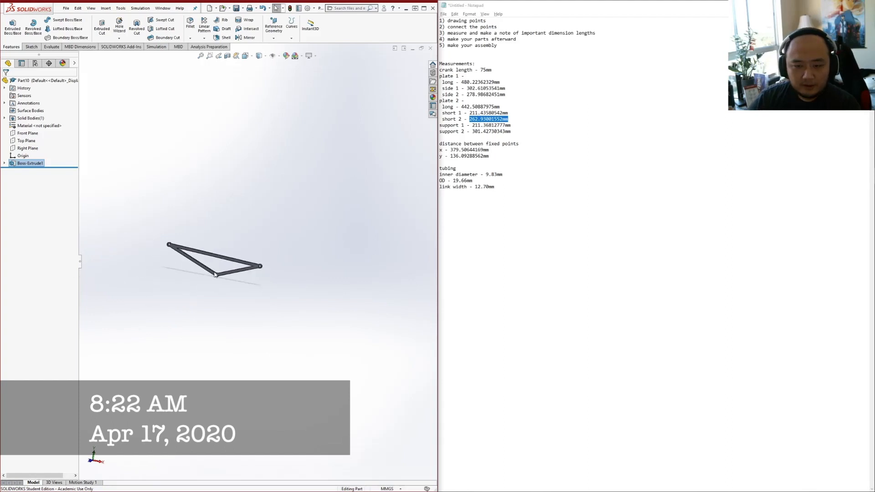
# Edit the extrusion so that the hole at the lower pivot is left open
pyautogui.scroll(-8, 193, 274)
pyautogui.rightClick(22, 164)
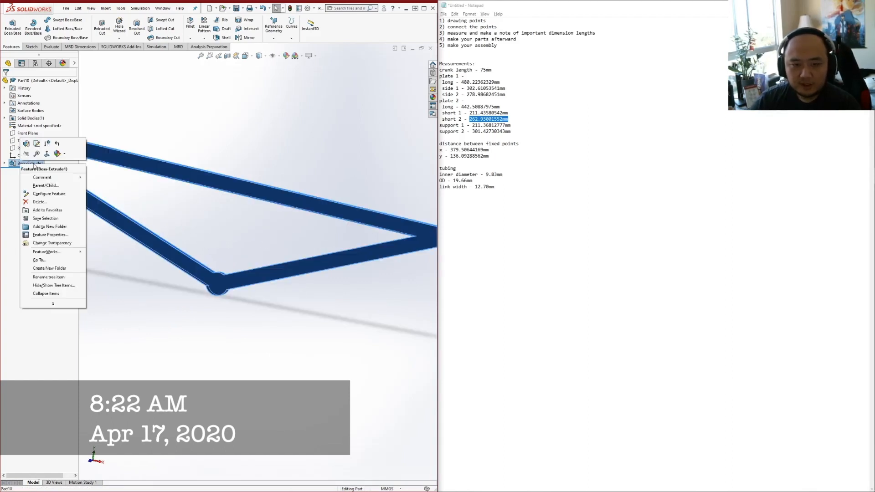
pyautogui.click(31, 153)
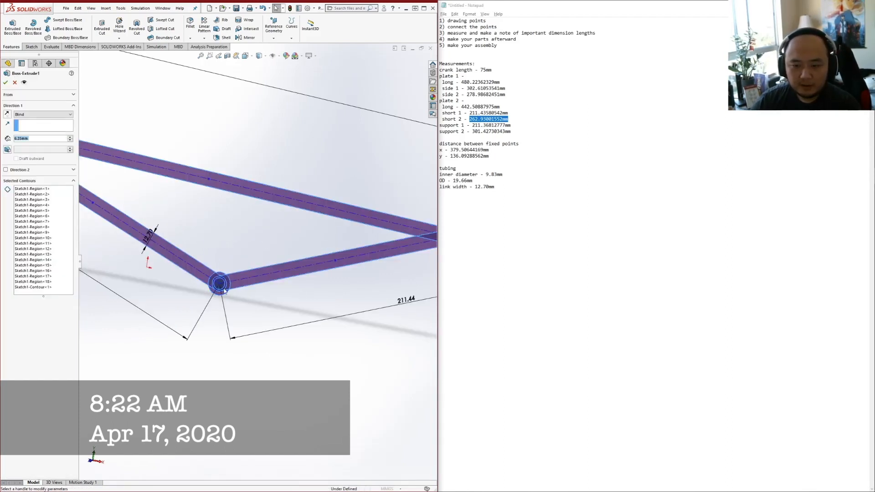
pyautogui.moveTo(266, 272); pyautogui.dragTo(288, 269, button='middle')
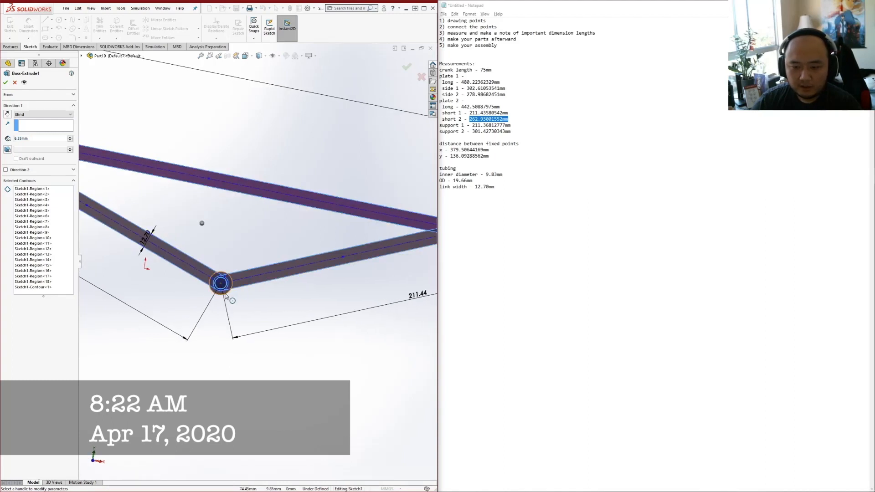
pyautogui.scroll(-10, 250, 251)
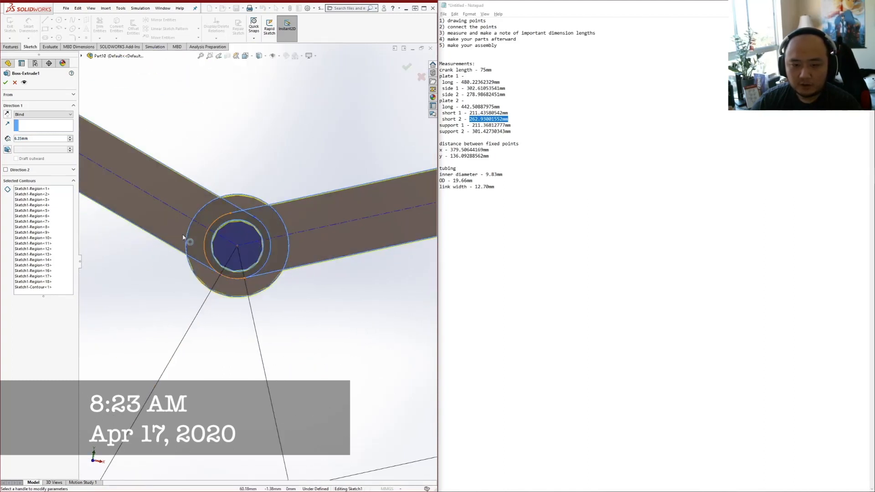
pyautogui.press('Return')
pyautogui.scroll(10, 279, 230)
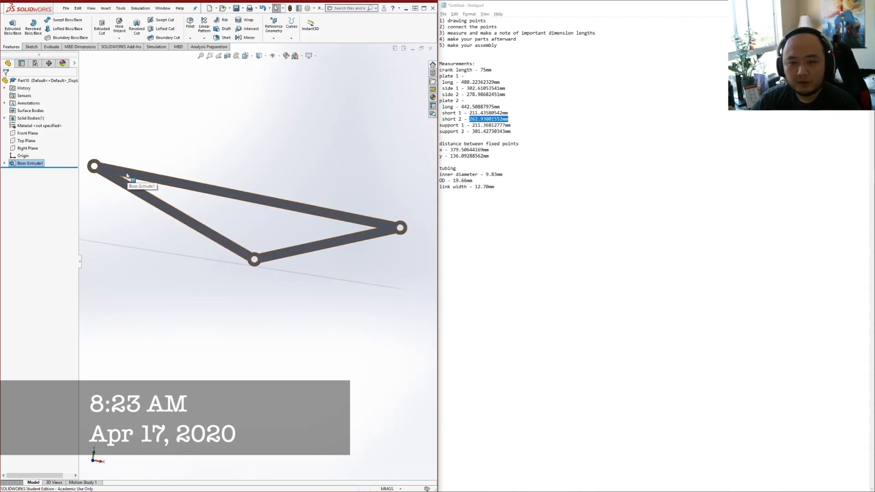
# Assign the material Pine from the Woods category to the part
pyautogui.rightClick(106, 174)
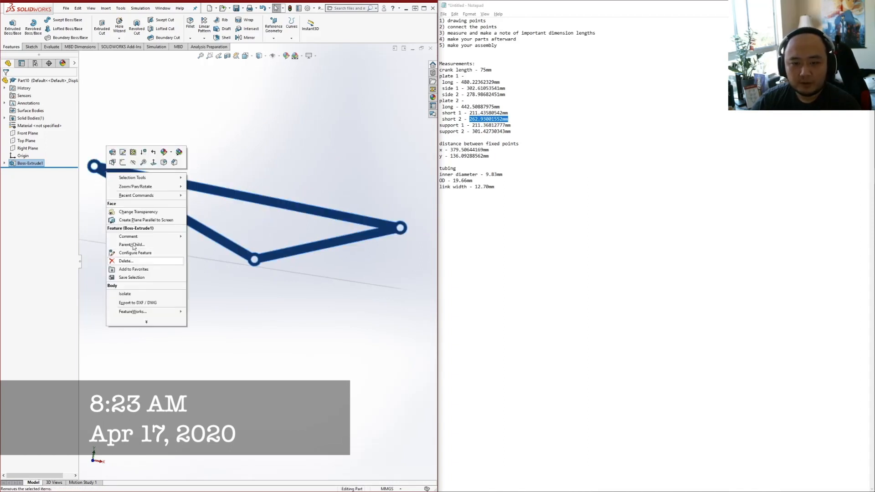
pyautogui.rightClick(25, 127)
pyautogui.click(58, 130)
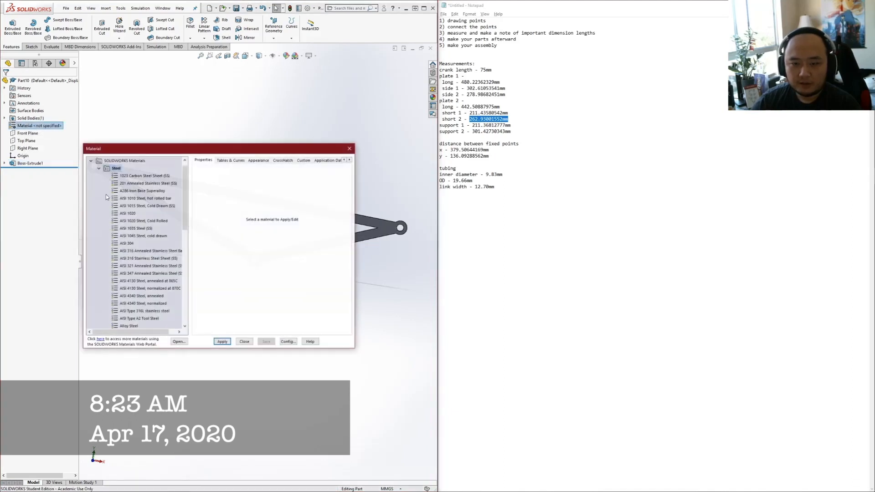
pyautogui.scroll(-5, 127, 289)
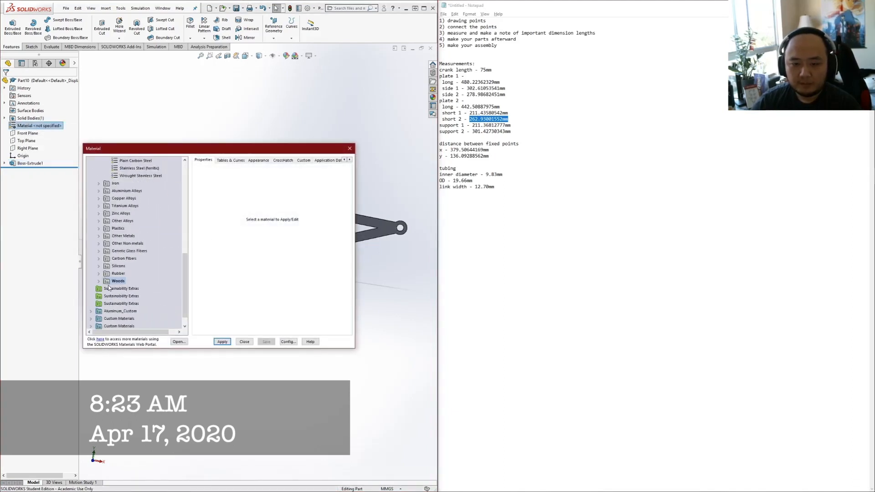
pyautogui.doubleClick(113, 281)
pyautogui.click(120, 259)
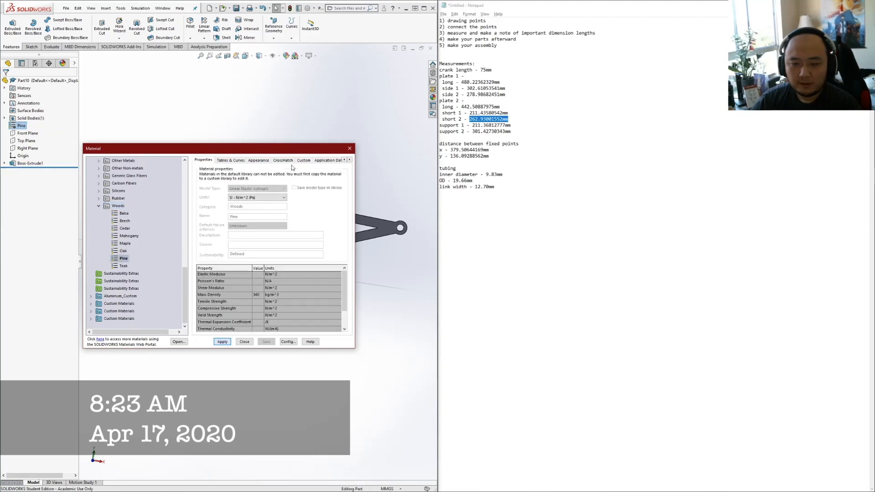
pyautogui.click(244, 342)
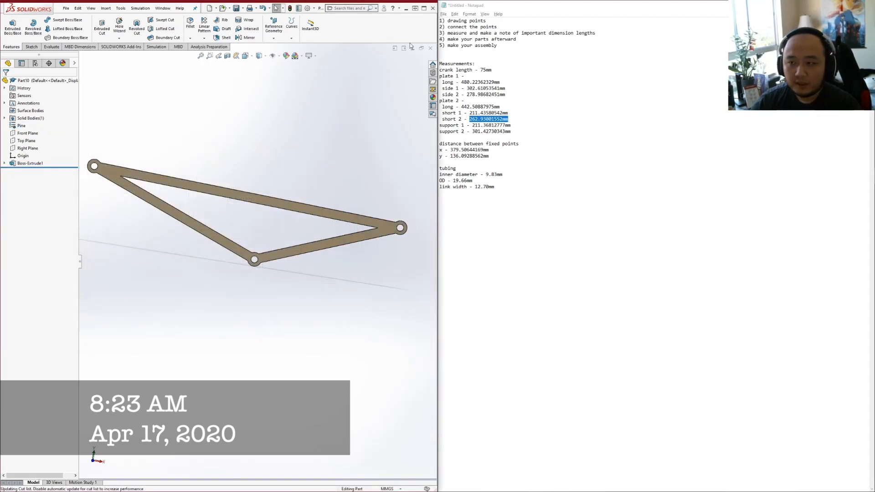
# Save the part as "plate 2" in the self-made folder and close it
pyautogui.hotkey('ctrl', 's')
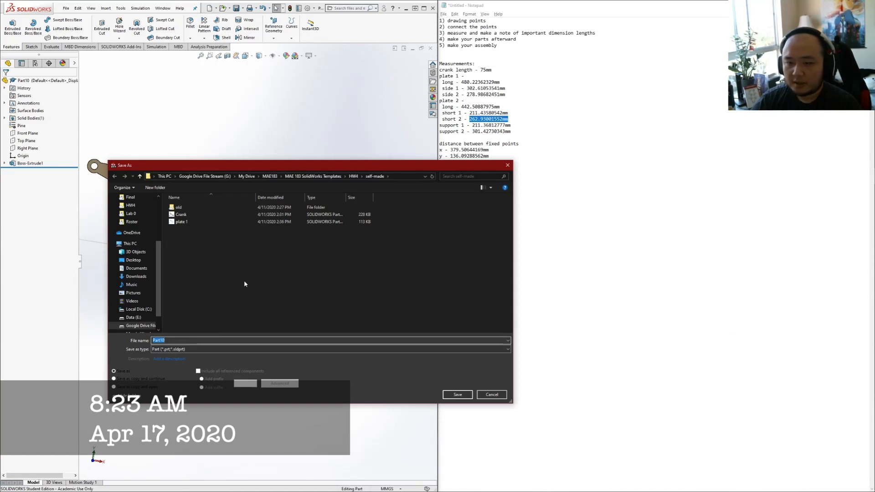
pyautogui.write('plate 2')
pyautogui.press('Return')
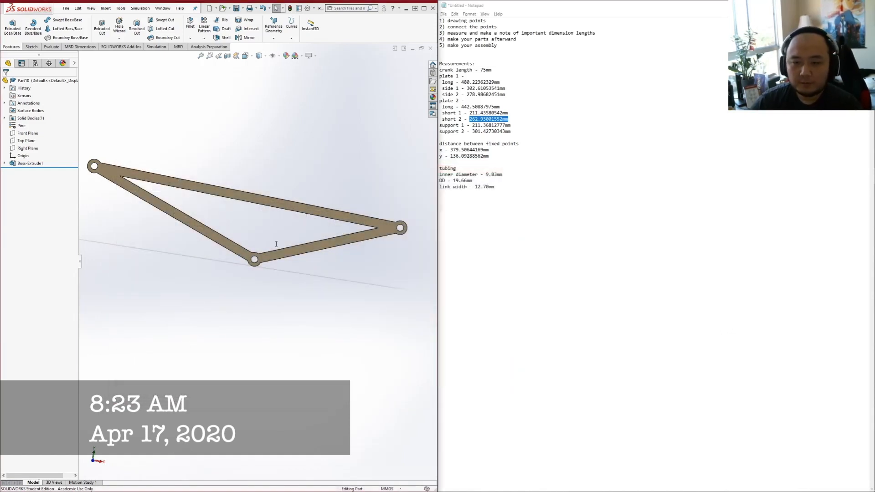
pyautogui.click(429, 49)
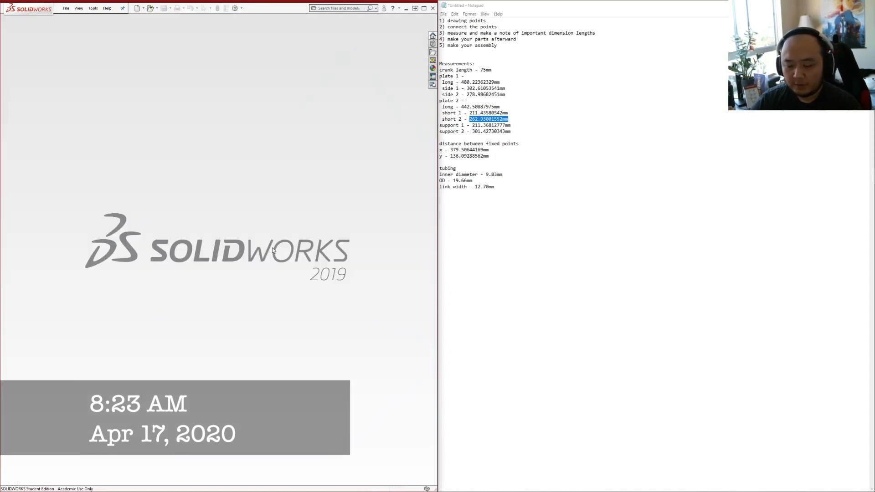
# Create a new part document and highlight the support 1 and support 2 lengths in the Notepad notes
pyautogui.hotkey('ctrl', 'n')
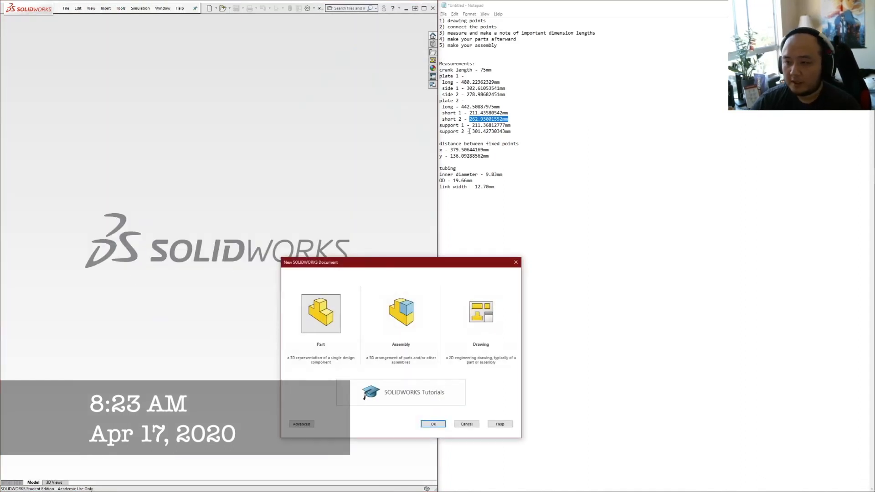
pyautogui.press('Return')
pyautogui.moveTo(447, 126); pyautogui.dragTo(488, 131)
pyautogui.click(229, 170)
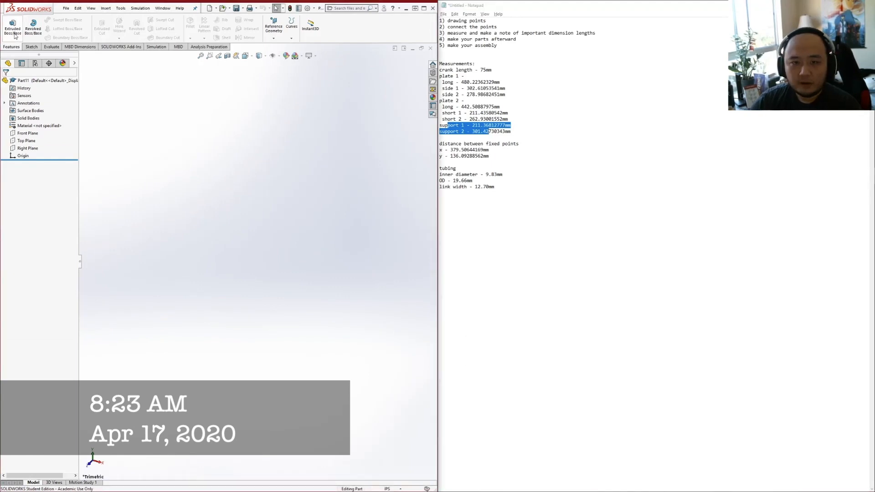
# On the front plane, sketch two concentric circles at the origin and two more horizontally level with it, centres about 3.28 in apart
pyautogui.click(14, 33)
pyautogui.click(254, 238)
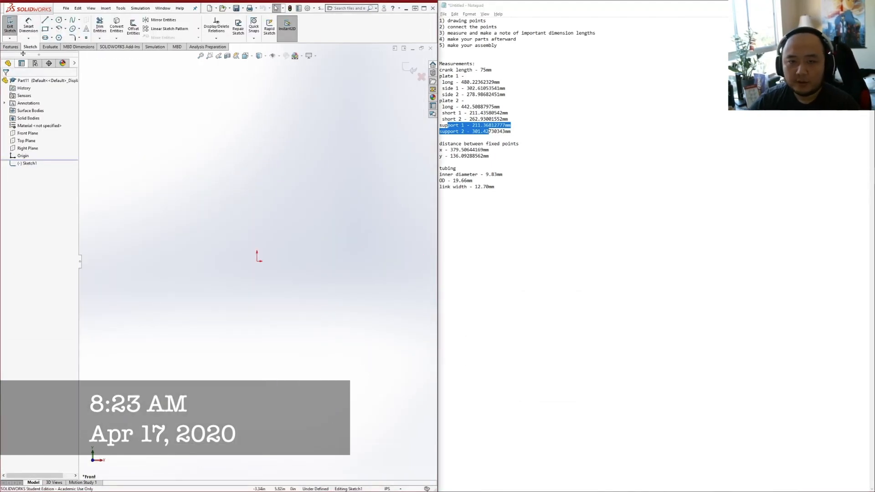
pyautogui.click(61, 21)
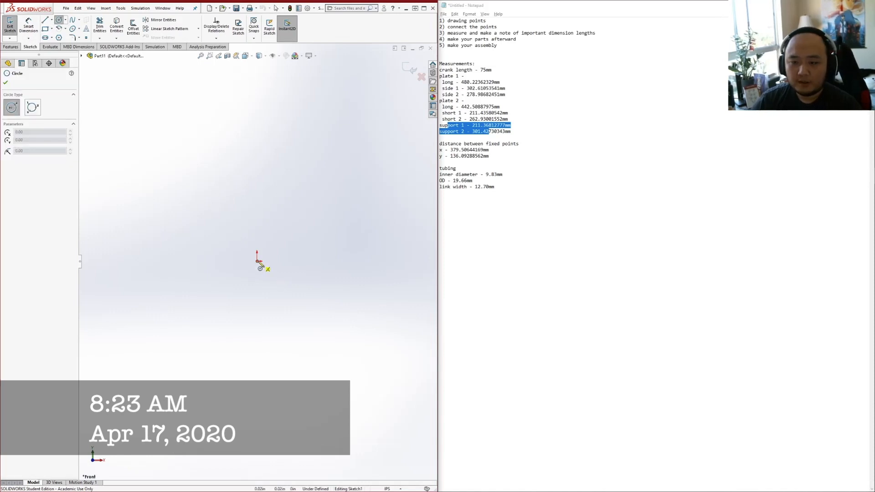
pyautogui.moveTo(257, 261); pyautogui.dragTo(248, 247)
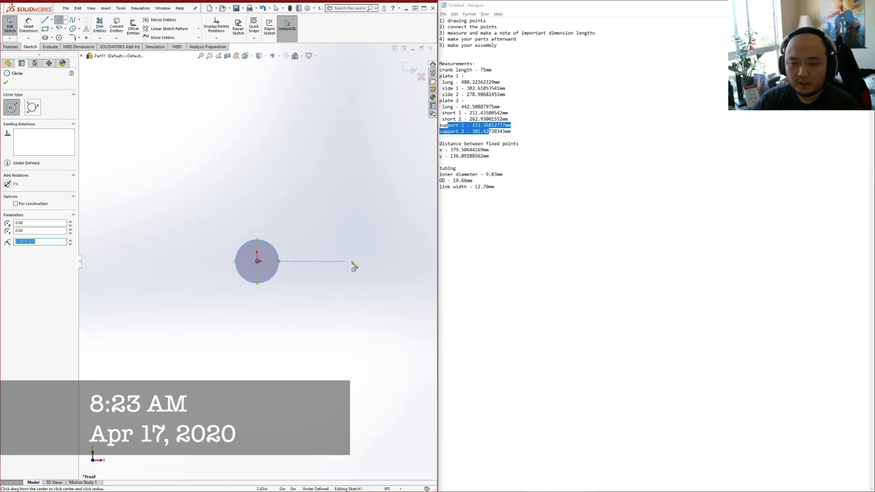
pyautogui.moveTo(376, 261); pyautogui.dragTo(392, 251)
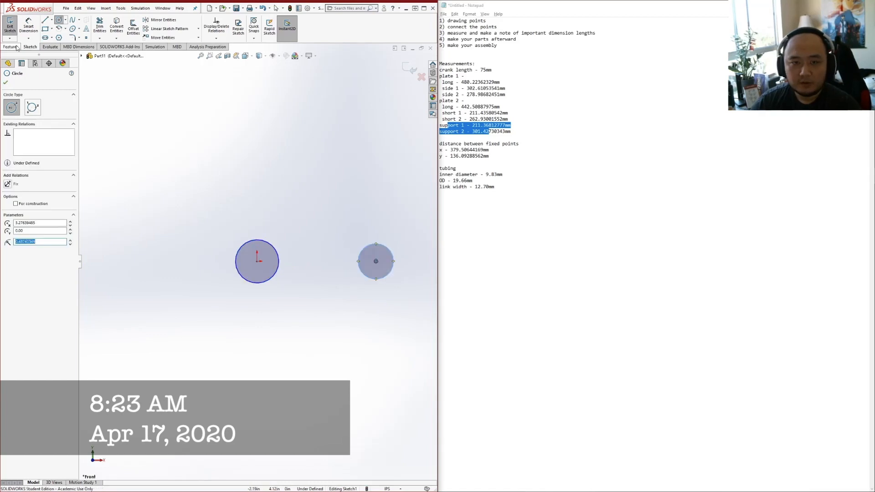
pyautogui.moveTo(257, 261); pyautogui.dragTo(228, 221)
pyautogui.moveTo(386, 271); pyautogui.dragTo(406, 291)
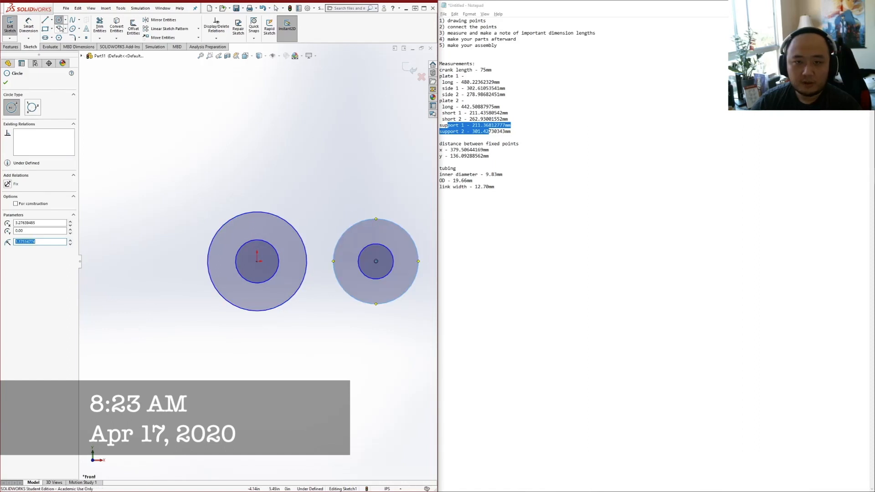
# Sketch a straight slot between the two circle centres, about 5.1 in wide, enclosing both circle pairs
pyautogui.click(45, 37)
pyautogui.click(257, 261)
pyautogui.click(376, 262)
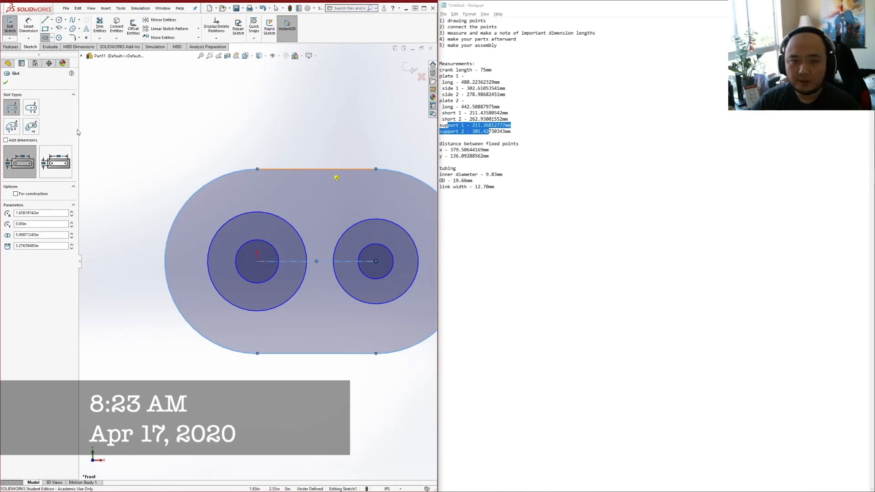
pyautogui.click(8, 83)
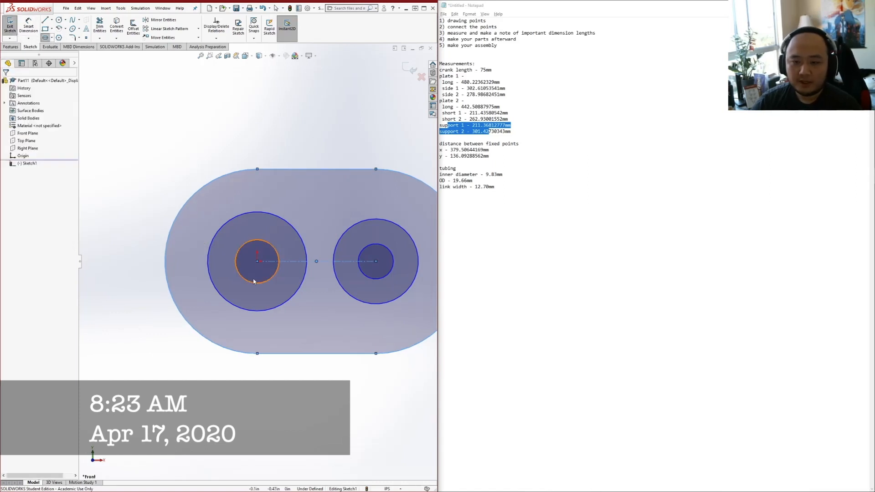
# Make the two inner circles equal in size and the two outer circles equal in size
pyautogui.click(272, 249)
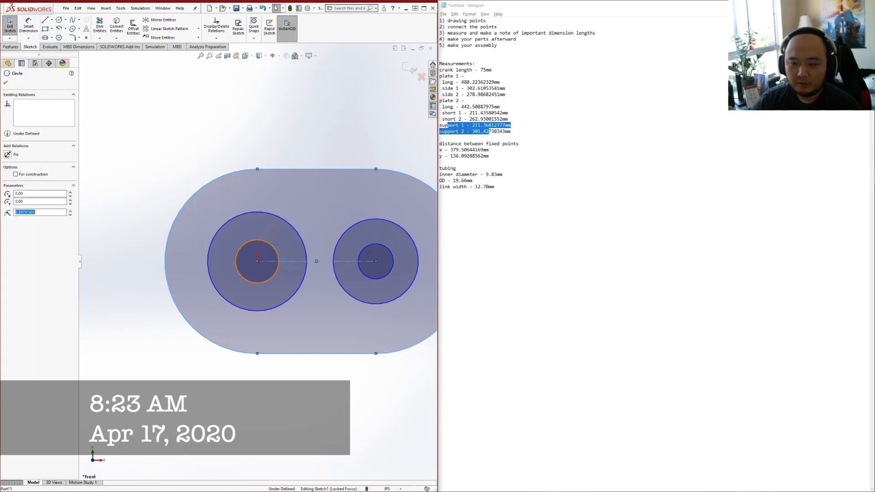
pyautogui.keyDown('ctrl'); pyautogui.click(374, 244); pyautogui.keyUp('ctrl')
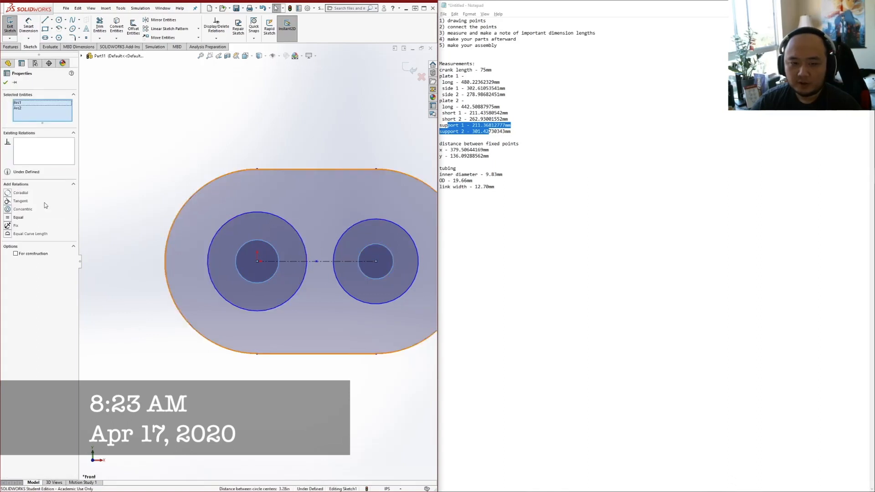
pyautogui.click(10, 218)
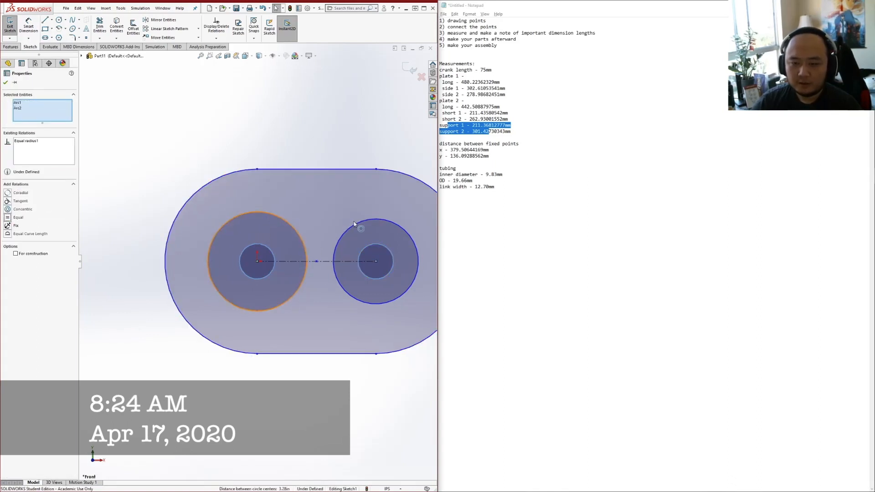
pyautogui.keyDown('ctrl'); pyautogui.click(381, 220); pyautogui.keyUp('ctrl')
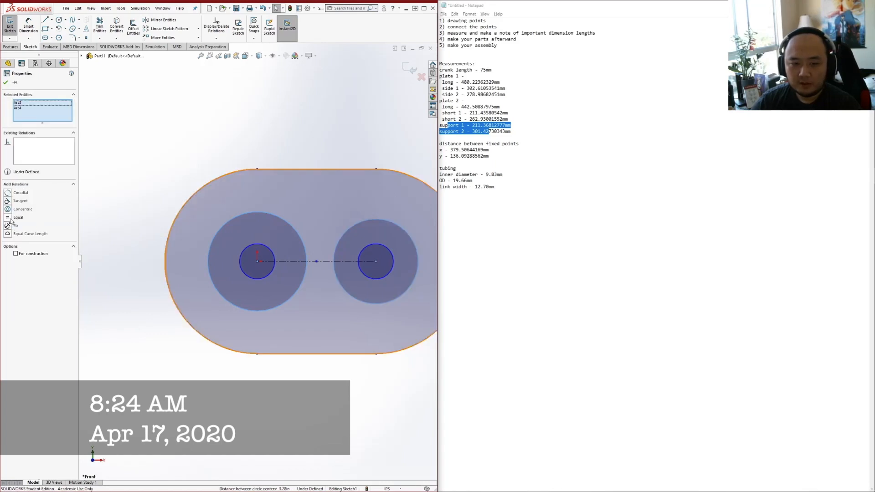
pyautogui.click(12, 219)
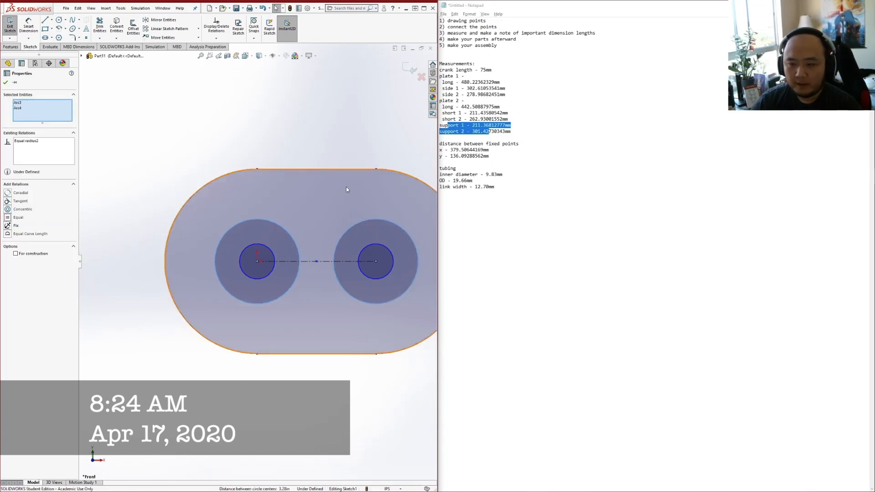
# Dimension the distance between the two circle centres as 211.36812777 mm, the support 1 length from the notes
pyautogui.click(28, 26)
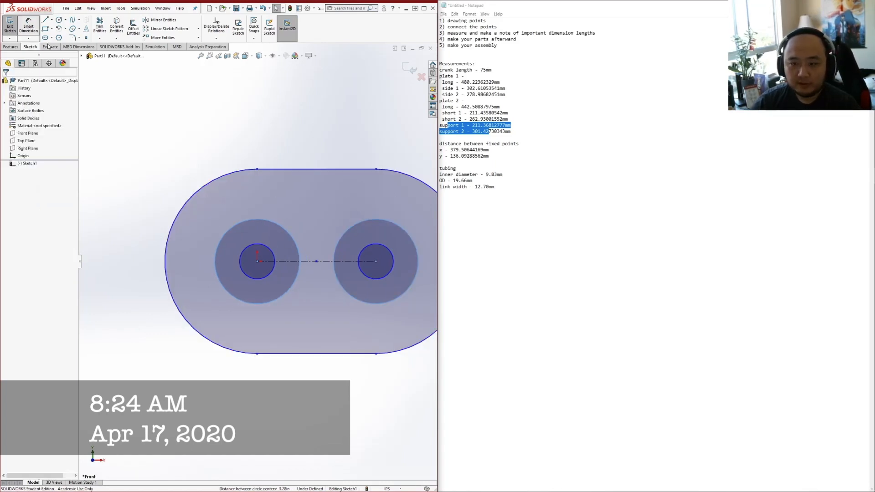
pyautogui.click(258, 261)
pyautogui.click(375, 261)
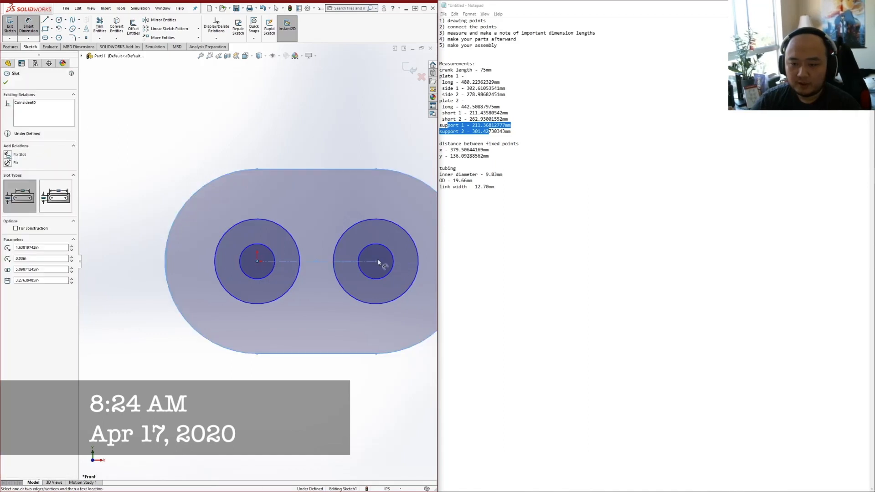
pyautogui.click(366, 136)
pyautogui.moveTo(475, 125); pyautogui.dragTo(493, 124)
pyautogui.click(475, 125)
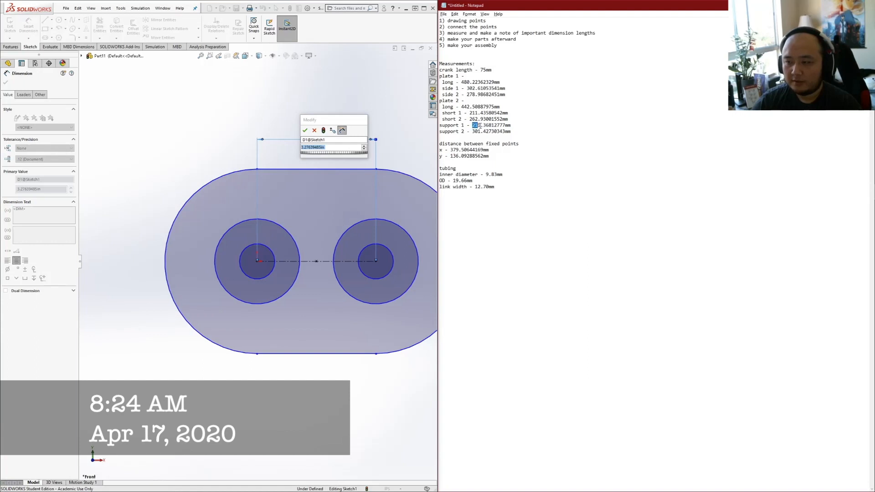
pyautogui.click(339, 148)
pyautogui.write('211.36812777mm')
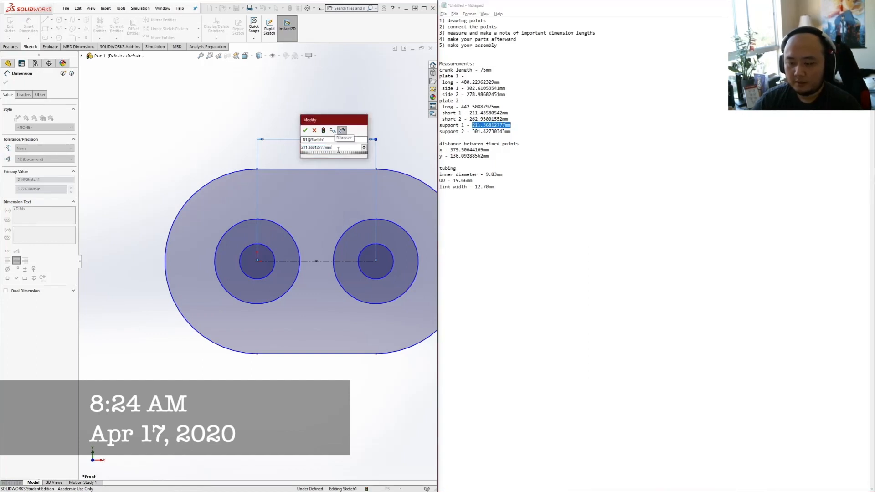
pyautogui.press('Return')
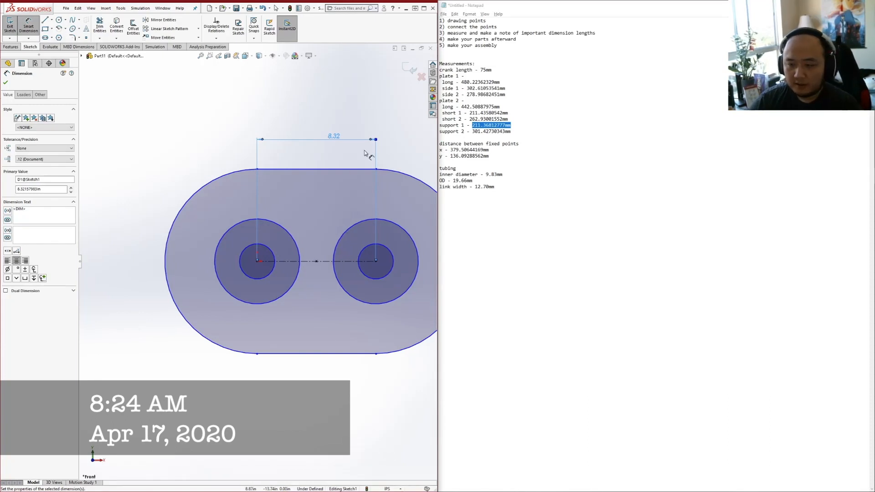
# Switch the document units to MMGS (millimeter, gram, second) and reopen the link sketch for editing
pyautogui.click(399, 489)
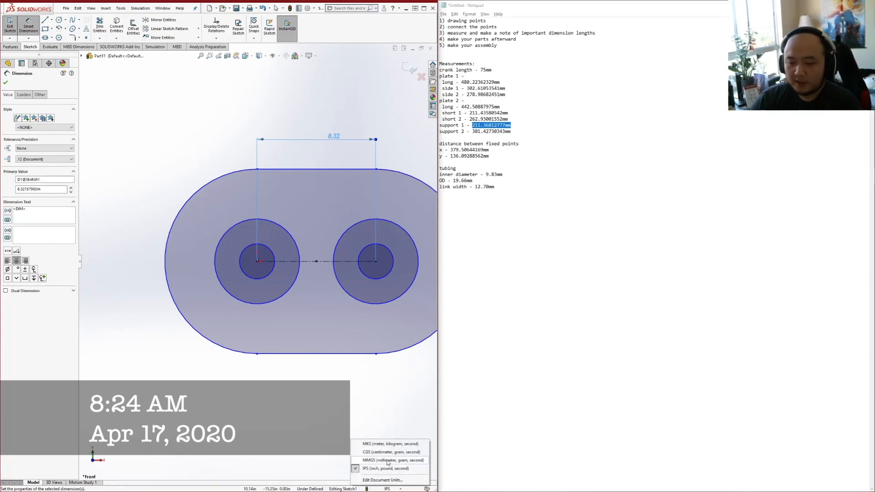
pyautogui.click(388, 461)
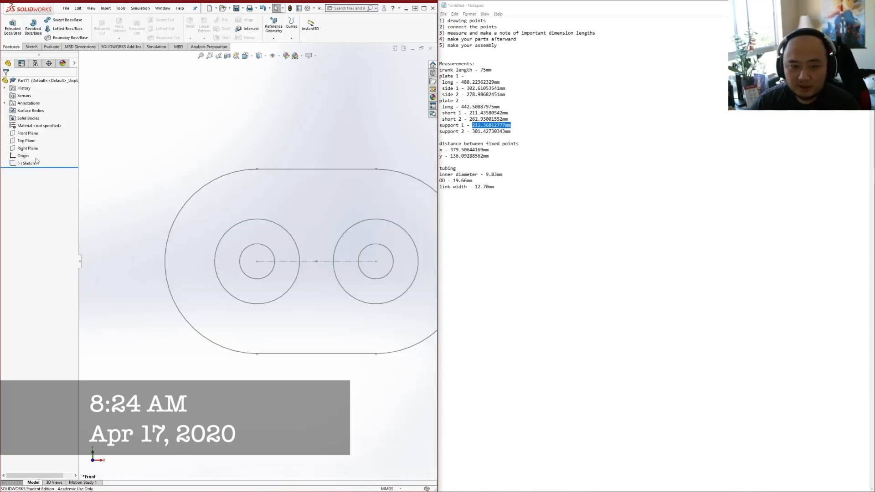
pyautogui.rightClick(37, 160)
pyautogui.click(48, 140)
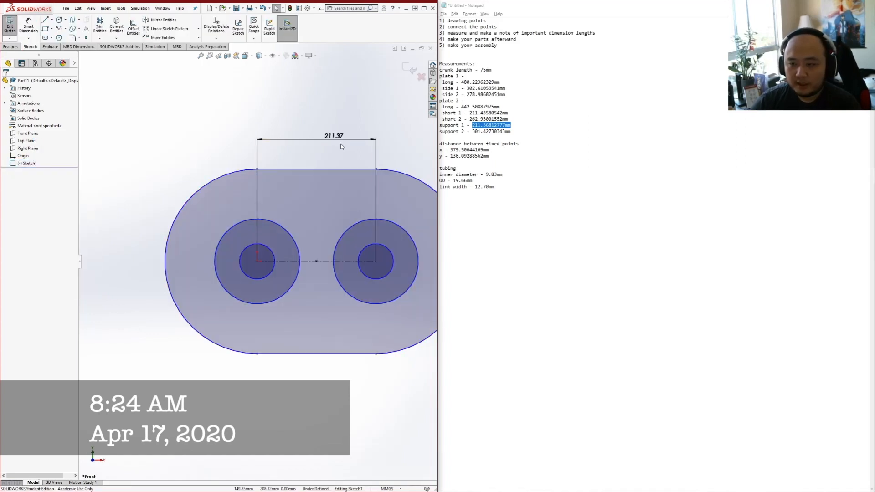
pyautogui.click(470, 132)
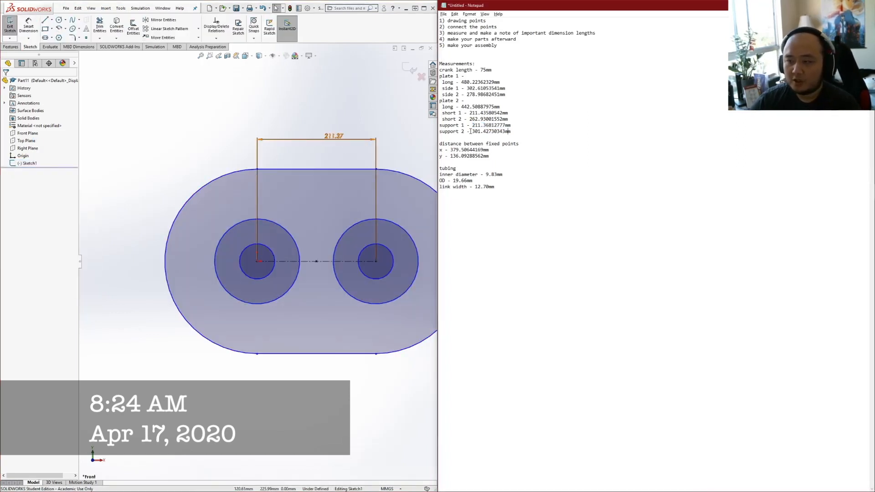
# Dimension the larger circle at the origin with a diameter of 19.66 mm
pyautogui.click(29, 26)
pyautogui.click(290, 238)
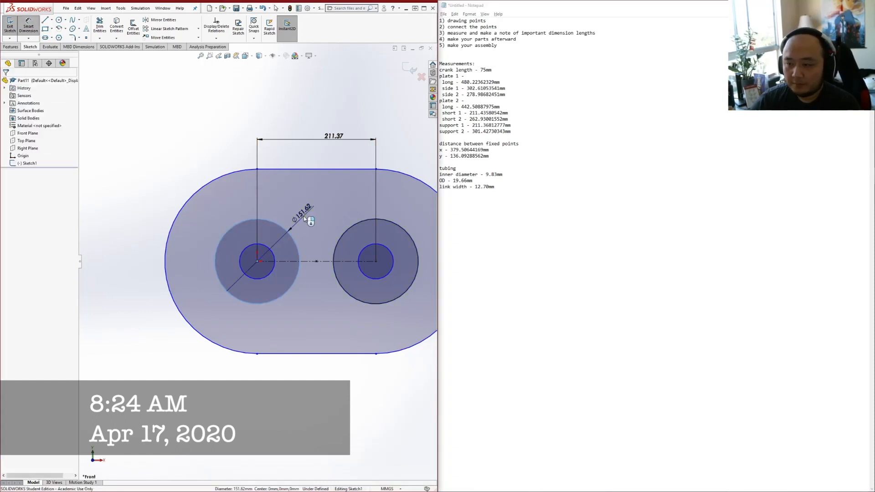
pyautogui.click(304, 218)
pyautogui.write('19.66mm')
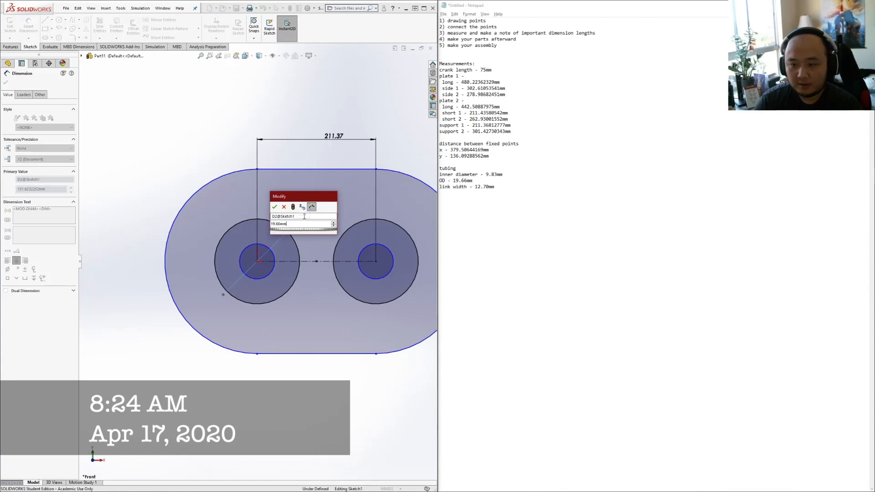
pyautogui.press('Return')
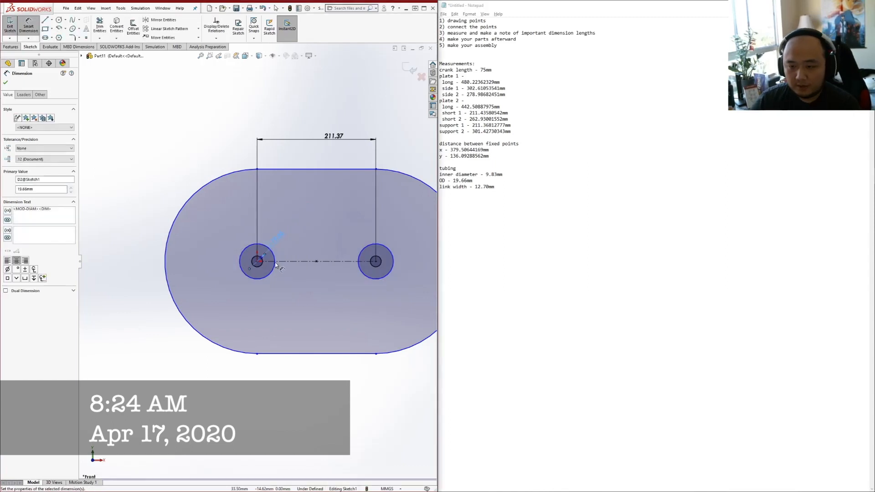
# Dimension the inner circle at the origin with a diameter of 9.83 mm
pyautogui.click(275, 262)
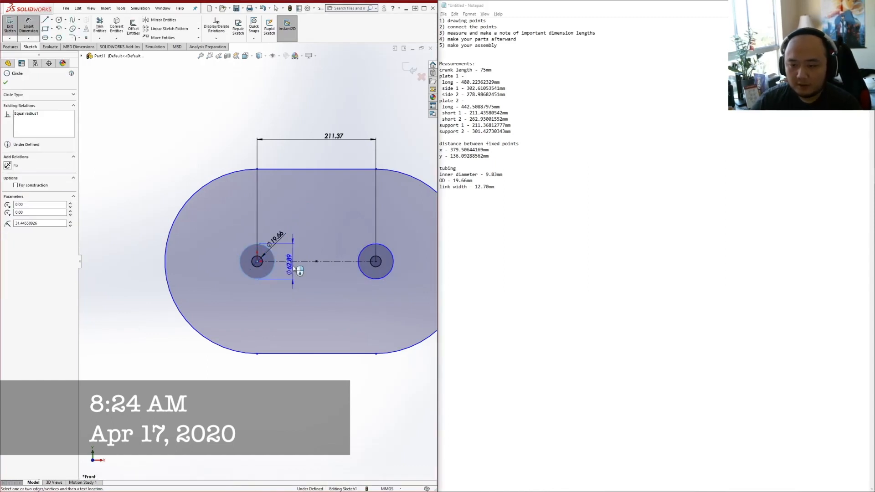
pyautogui.click(296, 270)
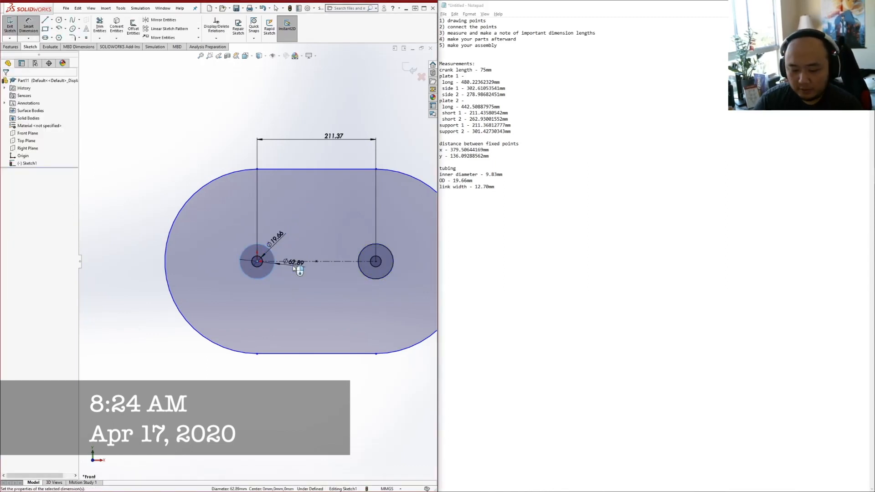
pyautogui.write('9.83')
pyautogui.press('Return')
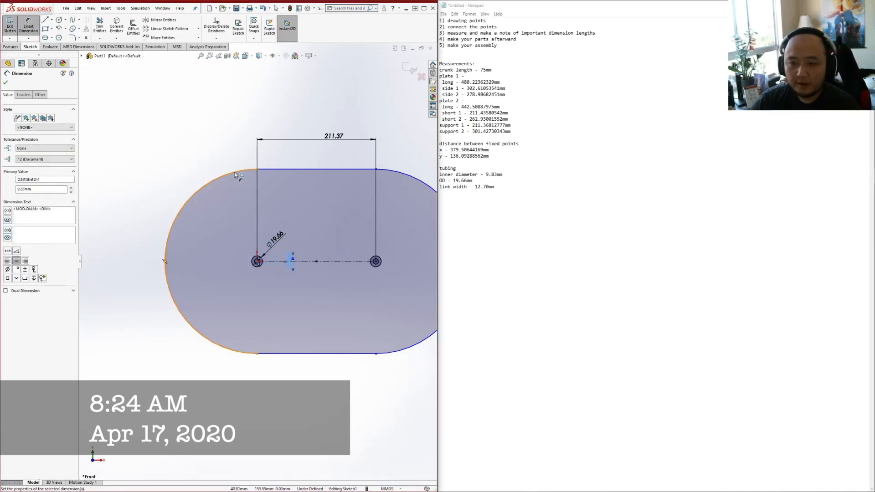
# Dimension the slot's width between its two straight edges as 12.70 mm
pyautogui.click(297, 172)
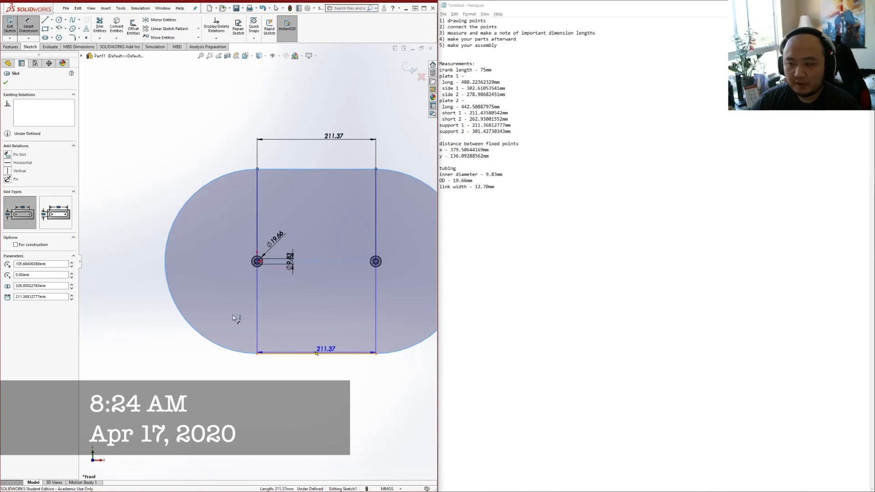
pyautogui.click(131, 264)
pyautogui.write('12.70mm')
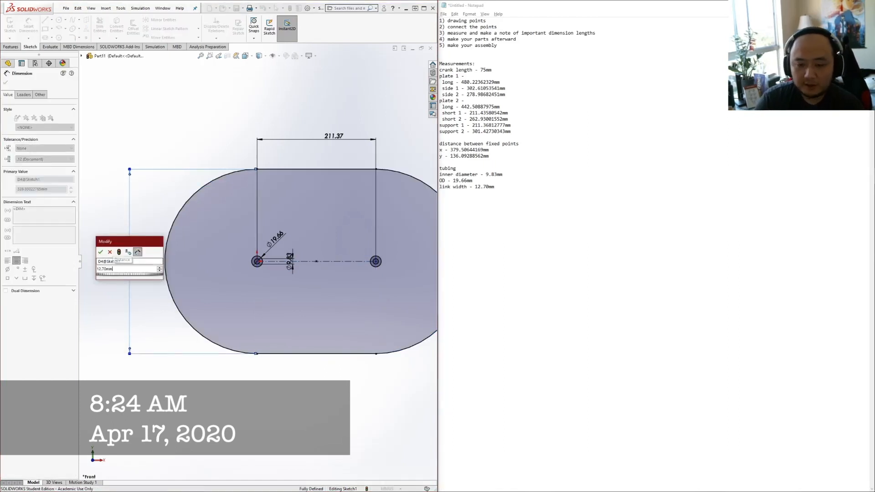
pyautogui.press('Return')
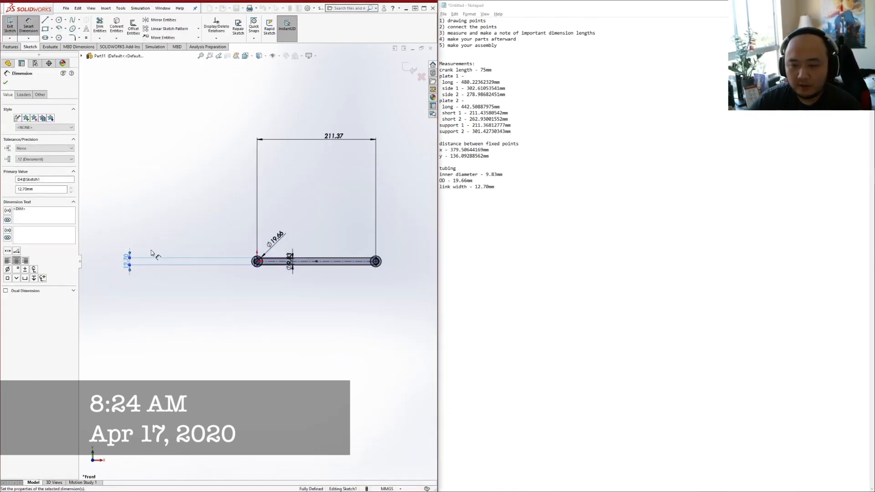
# Move the centre-distance dimension closer to the link and exit the sketch
pyautogui.scroll(-5, 311, 261)
pyautogui.scroll(4, 264, 292)
pyautogui.moveTo(274, 134); pyautogui.dragTo(276, 238)
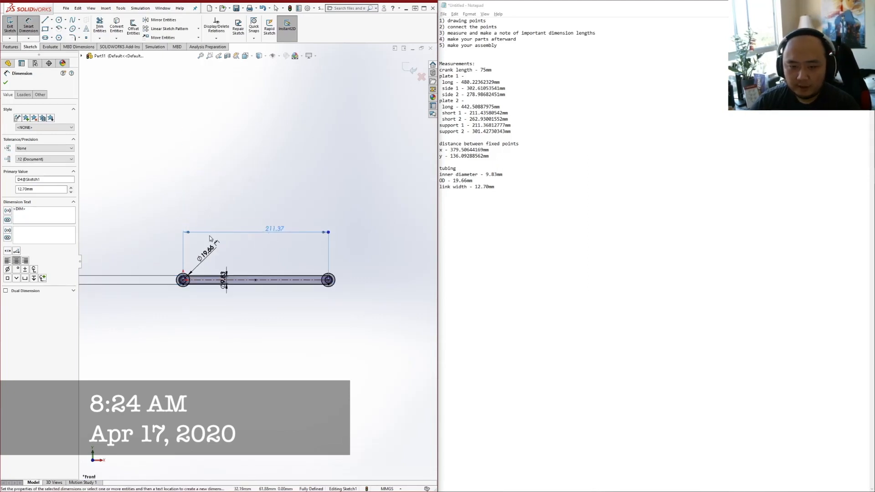
pyautogui.click(5, 81)
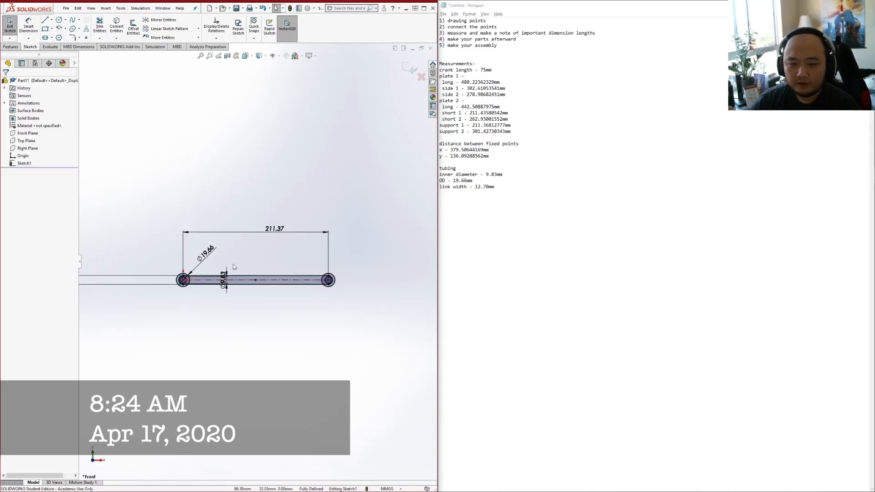
pyautogui.click(10, 27)
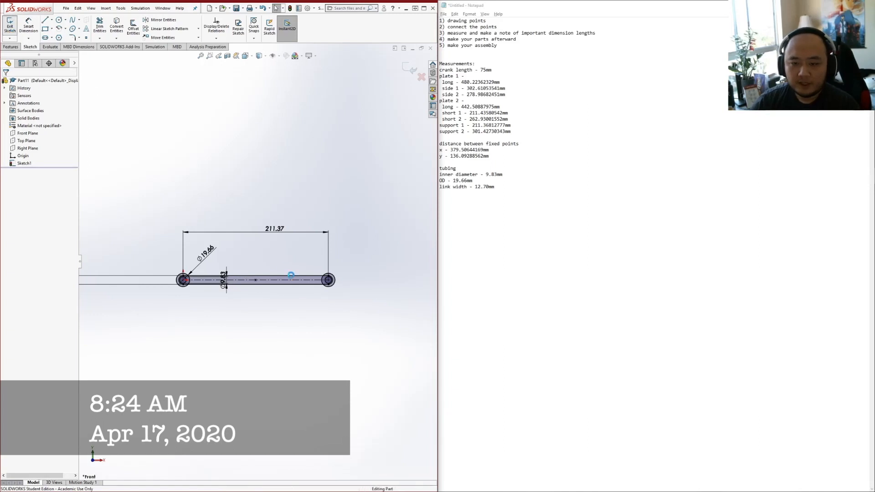
# Start a boss extrude from the link sketch and clear the initially selected contour
pyautogui.scroll(-10, 180, 292)
pyautogui.click(13, 28)
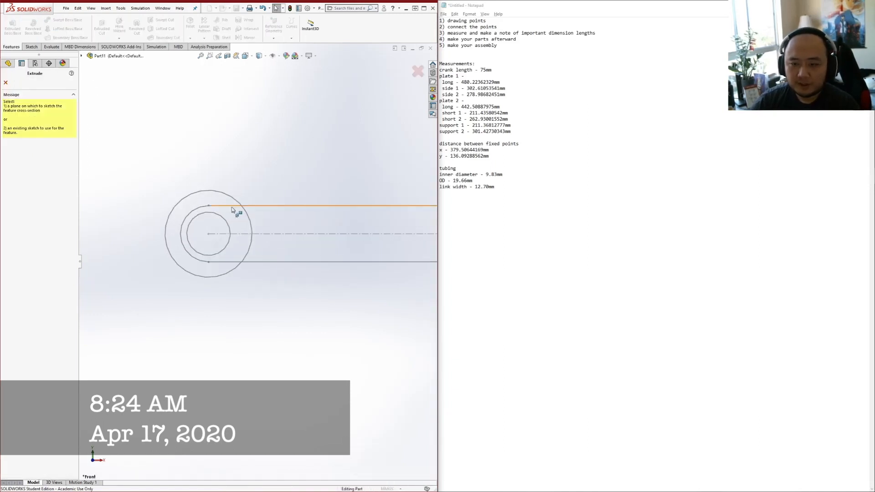
pyautogui.click(247, 215)
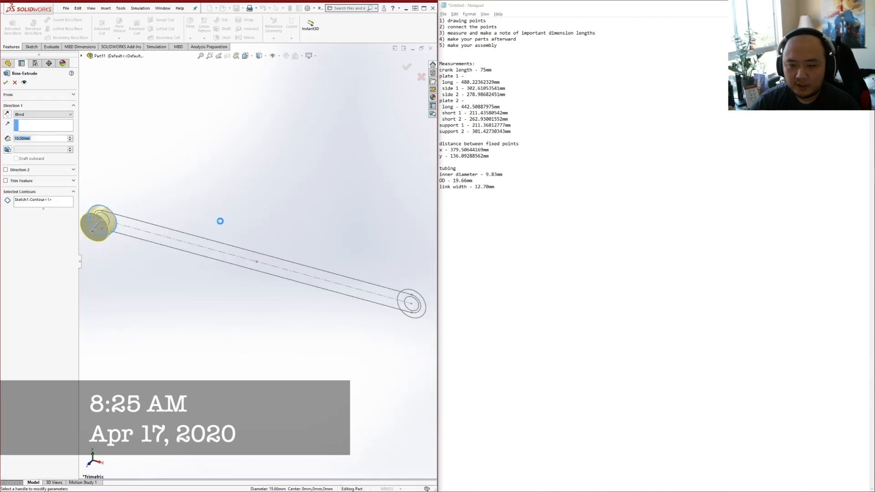
pyautogui.rightClick(40, 204)
pyautogui.moveTo(178, 214); pyautogui.dragTo(237, 233, button='middle')
# Select both end rings and the two halves of the connecting bar as extrusion contours, leaving the inner holes open
pyautogui.press('space')
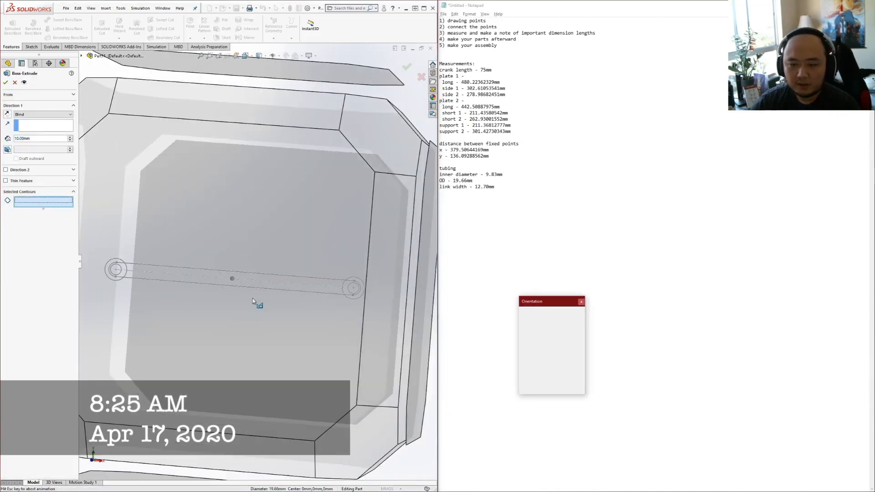
pyautogui.click(197, 270)
pyautogui.scroll(5, 127, 267)
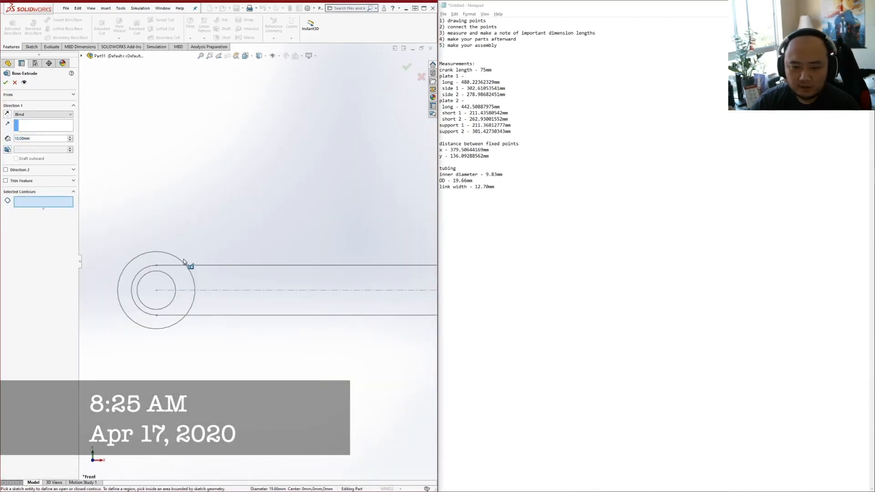
pyautogui.click(342, 306)
pyautogui.click(341, 306)
pyautogui.click(416, 323)
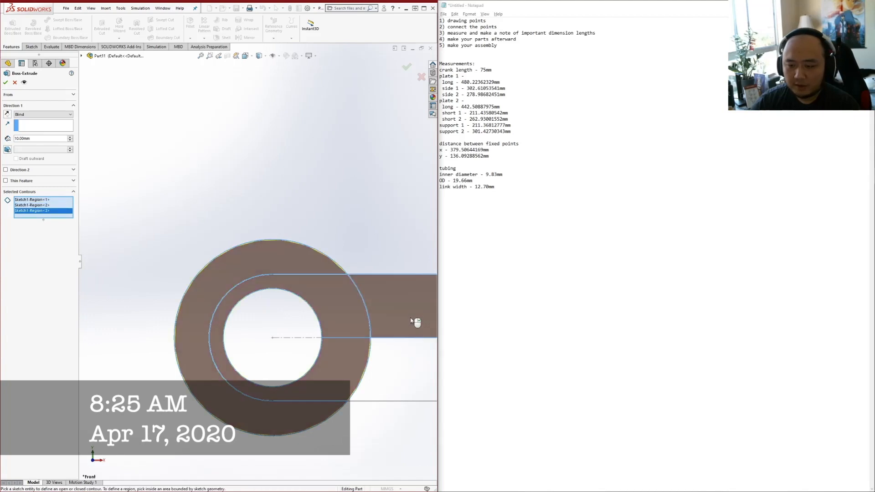
pyautogui.scroll(5, 416, 323)
pyautogui.click(390, 299)
pyautogui.scroll(5, 394, 305)
pyautogui.scroll(4, 406, 301)
pyautogui.scroll(-5, 363, 258)
pyautogui.scroll(-8, 248, 265)
pyautogui.click(283, 290)
pyautogui.click(342, 261)
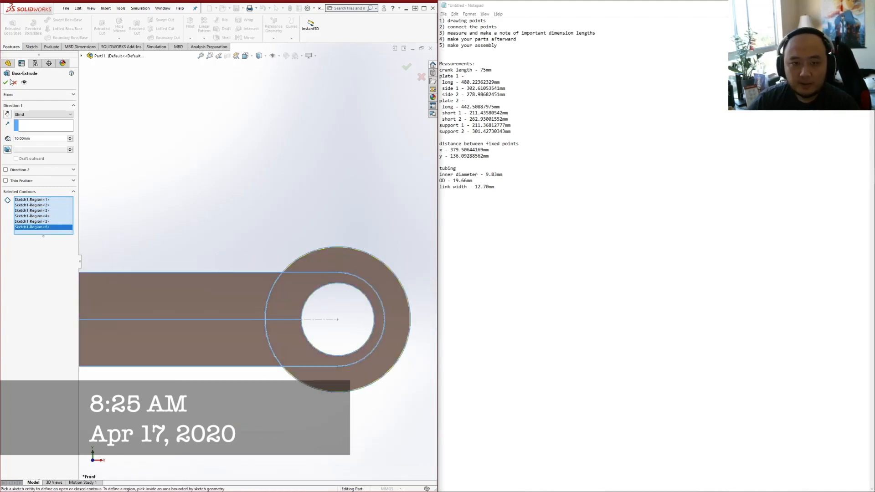
# Set the blind extrusion depth to 6.35 mm
pyautogui.doubleClick(51, 141)
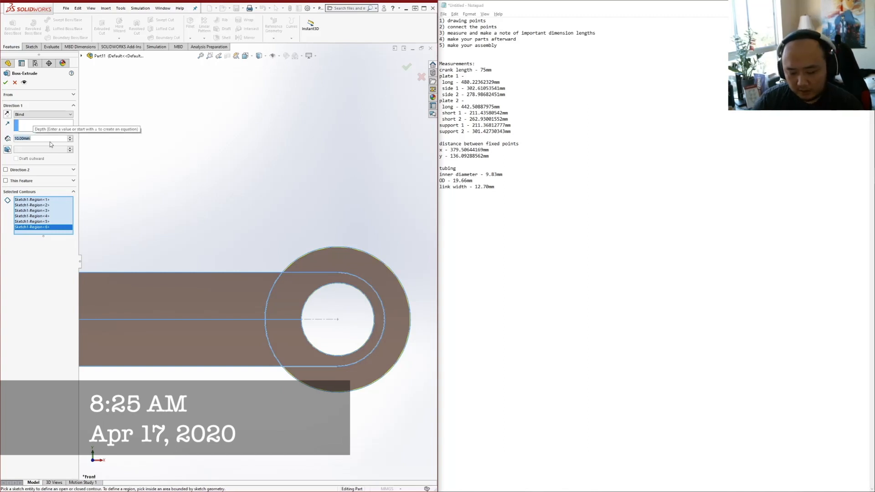
pyautogui.write('6.35')
pyautogui.press('Return')
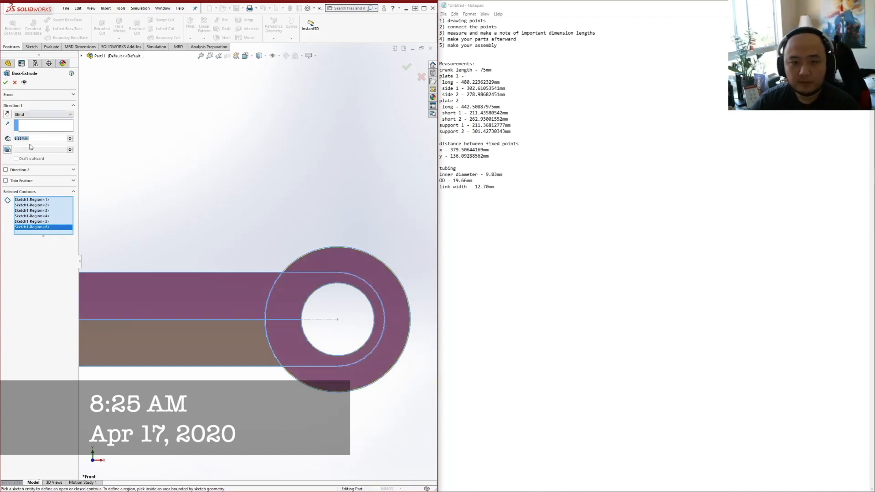
# Re-enter the blind extrusion depth and complete the boss extrude of the link
pyautogui.doubleClick(42, 138)
pyautogui.write('6.35')
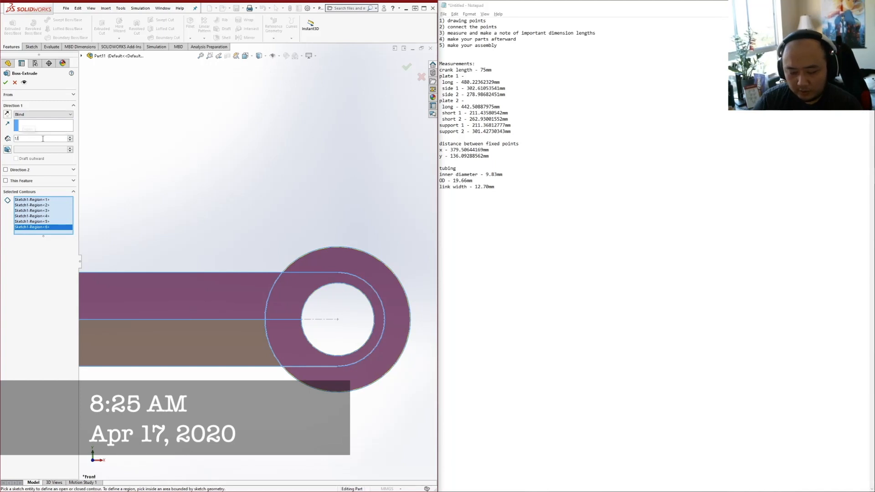
pyautogui.press('Return')
pyautogui.click(6, 83)
pyautogui.scroll(5, 228, 300)
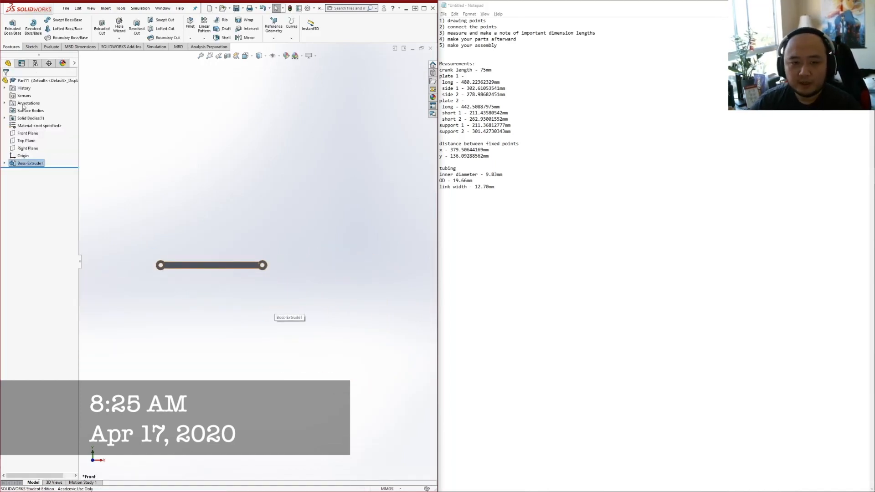
# Assign Pine from the Woods category as the link's material
pyautogui.rightClick(22, 125)
pyautogui.click(343, 290)
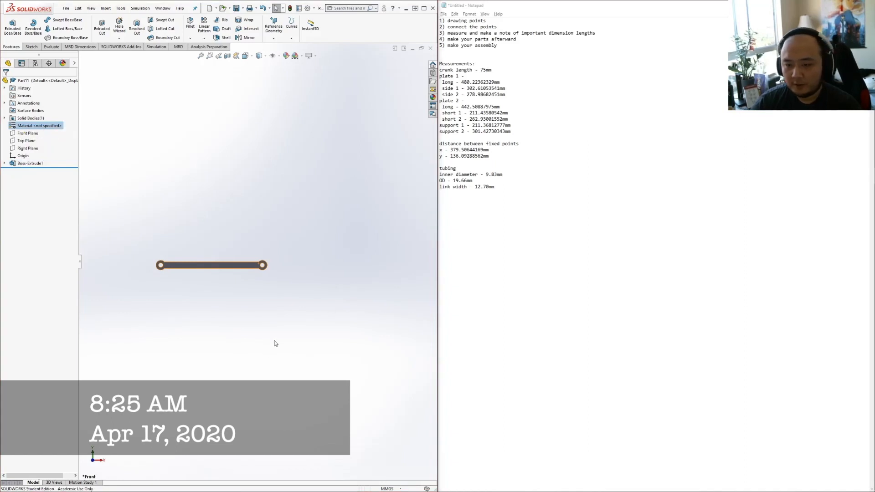
pyautogui.scroll(-10, 143, 288)
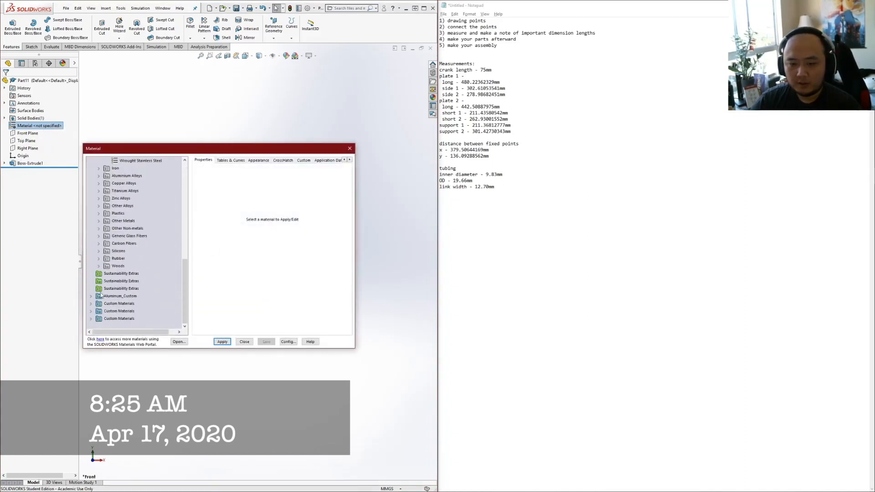
pyautogui.click(99, 266)
pyautogui.click(122, 312)
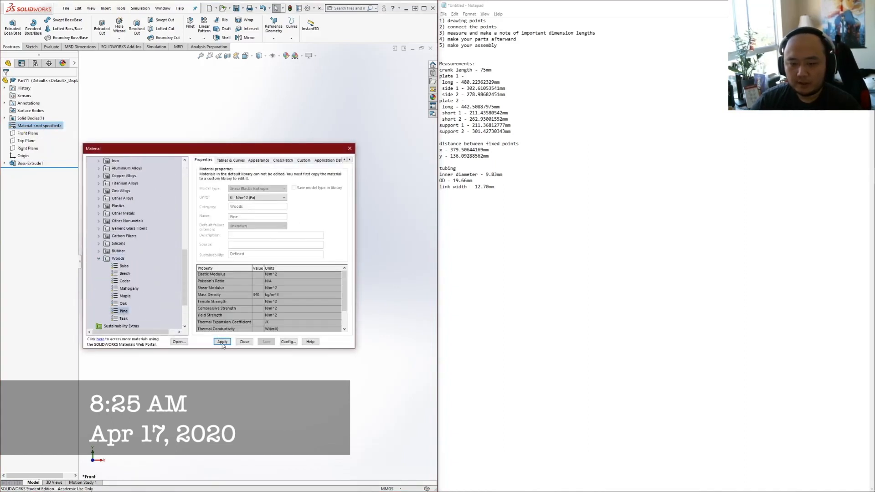
pyautogui.click(223, 342)
pyautogui.click(244, 342)
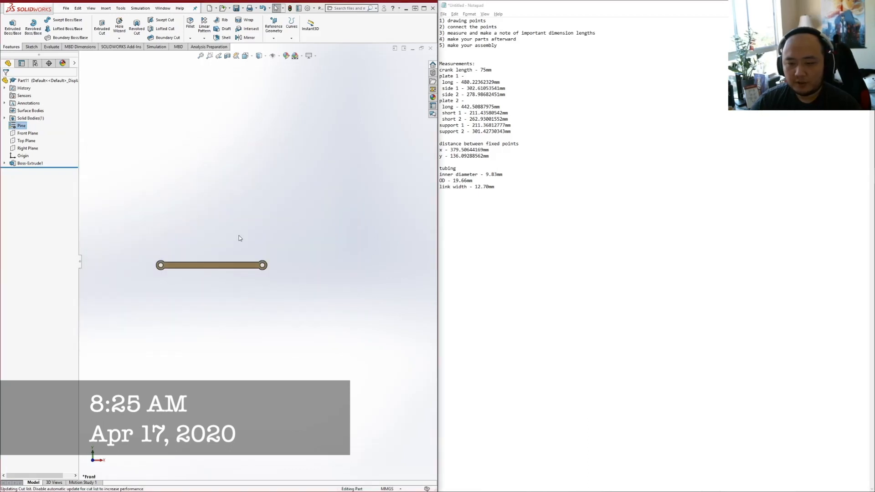
# Save the finished link part as "support 2" in the self-made folder
pyautogui.hotkey('ctrl', 's')
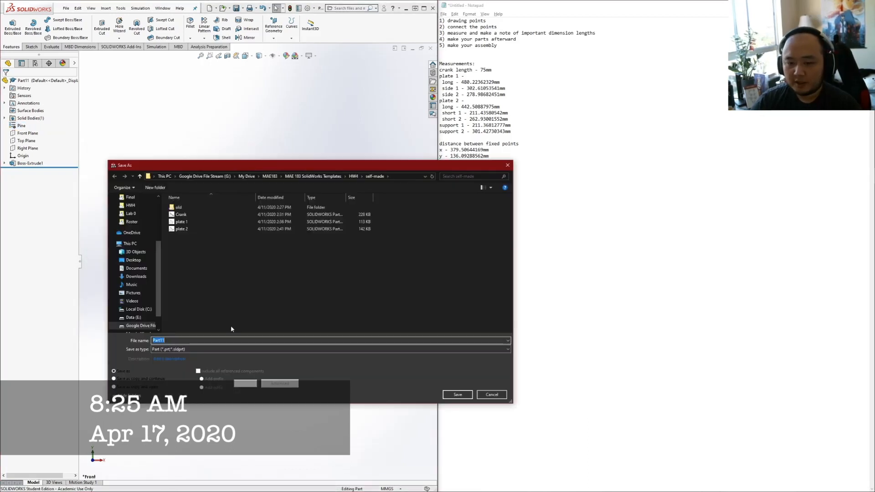
pyautogui.write('suppor')
pyautogui.press('Return')
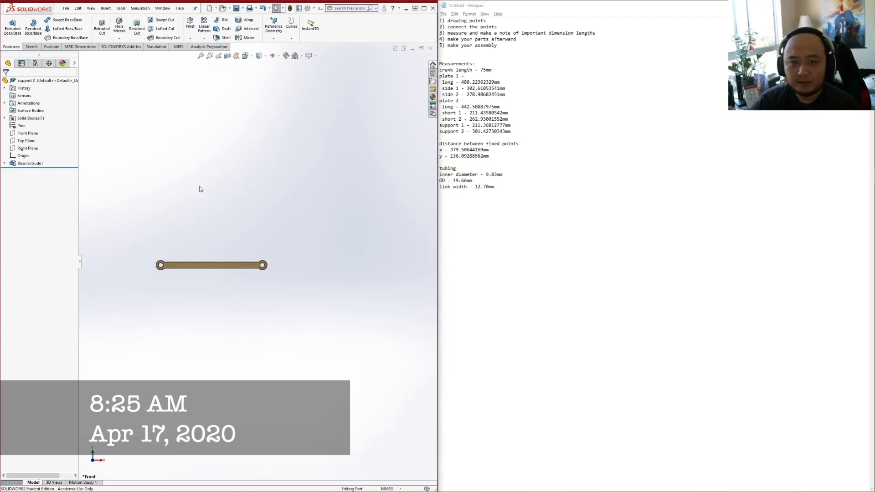
# Save the link part under the name "support 1" in the same folder and close it
pyautogui.click(66, 8)
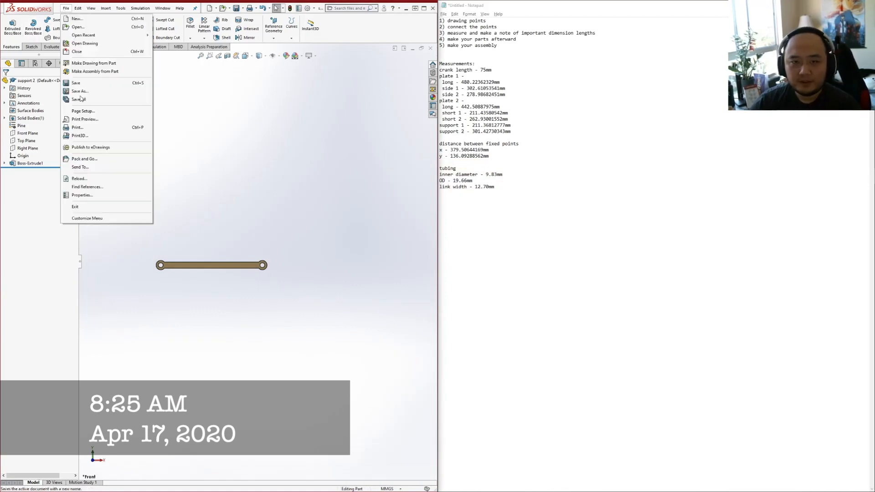
pyautogui.click(94, 94)
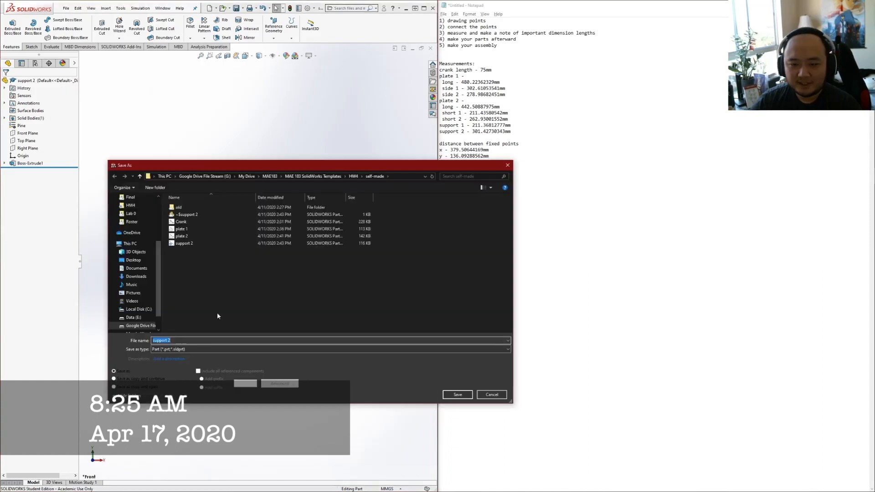
pyautogui.write('support 1')
pyautogui.press('Return')
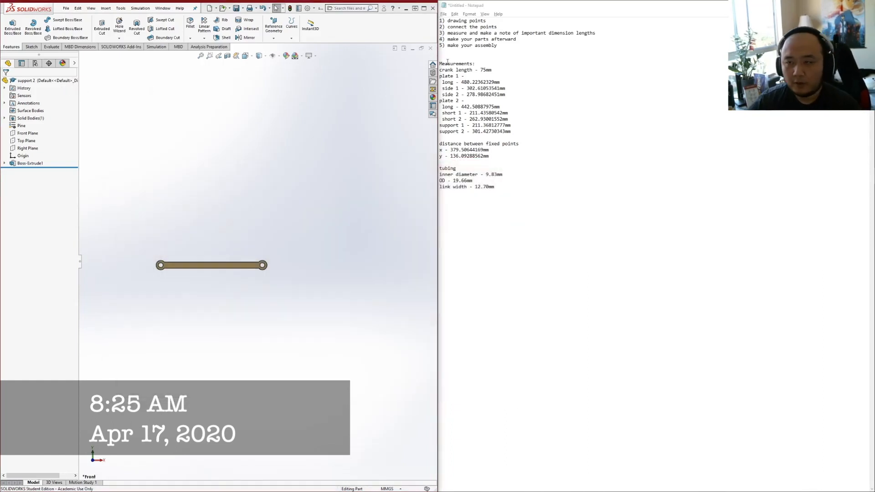
pyautogui.click(430, 48)
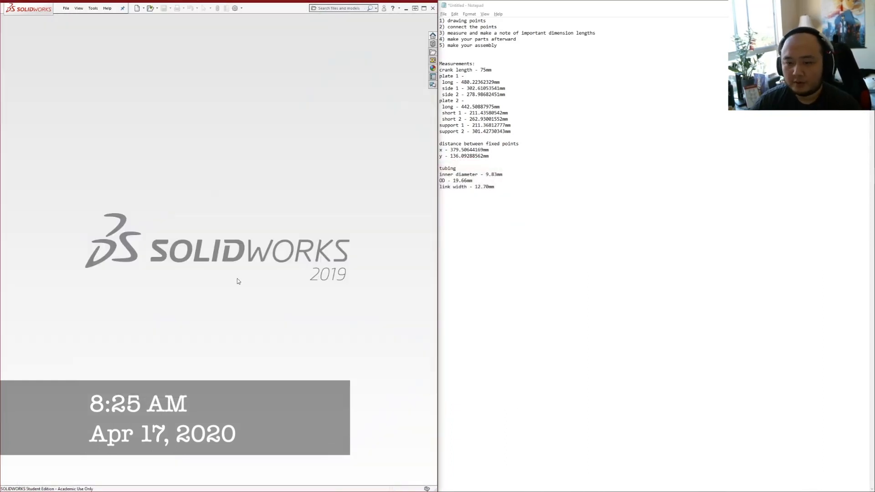
# Highlight the support 2 length in the notes and create a new part using MMGS units
pyautogui.moveTo(508, 131); pyautogui.dragTo(477, 131)
pyautogui.click(294, 176)
pyautogui.hotkey('ctrl', 'n')
pyautogui.click(428, 423)
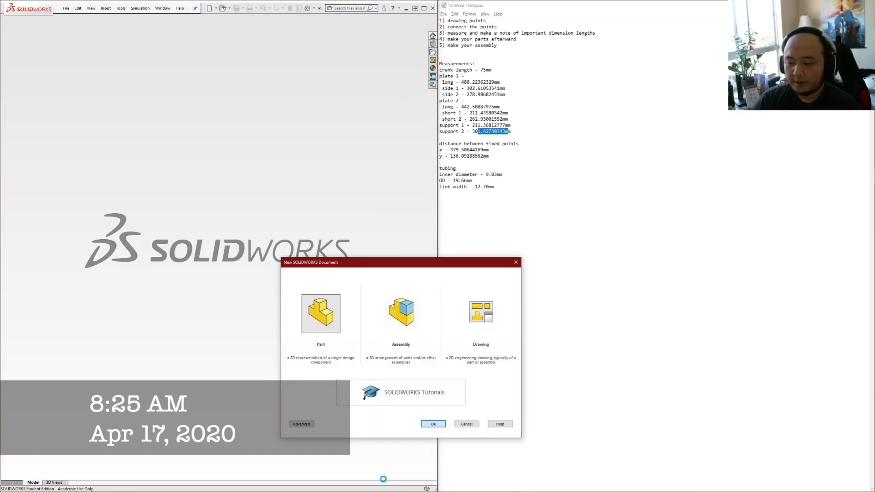
pyautogui.click(385, 489)
pyautogui.click(379, 458)
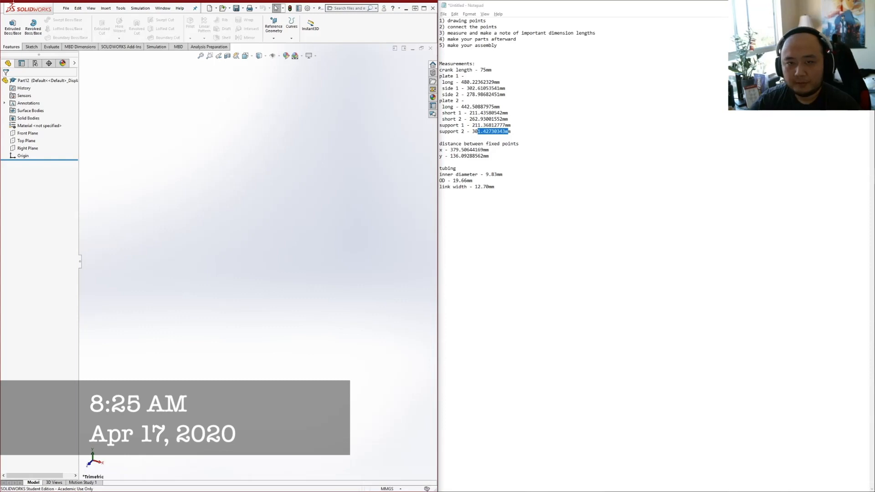
# Start a Front Plane sketch with two horizontally aligned circles beside the origin, with radii of about 8.6 mm and 8 mm
pyautogui.click(13, 25)
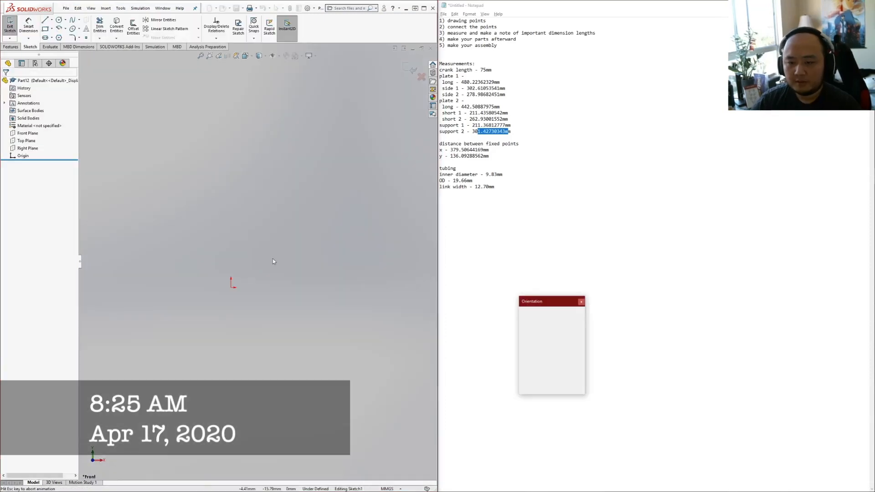
pyautogui.click(272, 259)
pyautogui.click(59, 20)
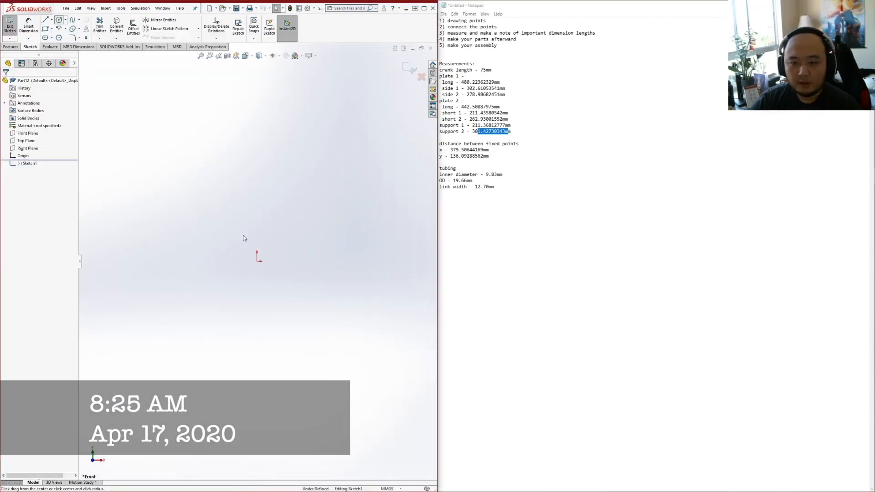
pyautogui.click(194, 258)
pyautogui.click(204, 265)
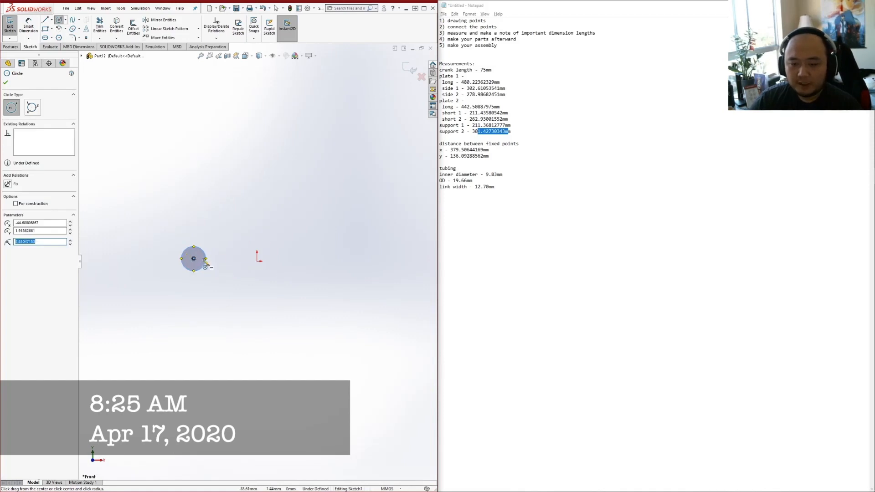
pyautogui.click(230, 259)
pyautogui.click(238, 267)
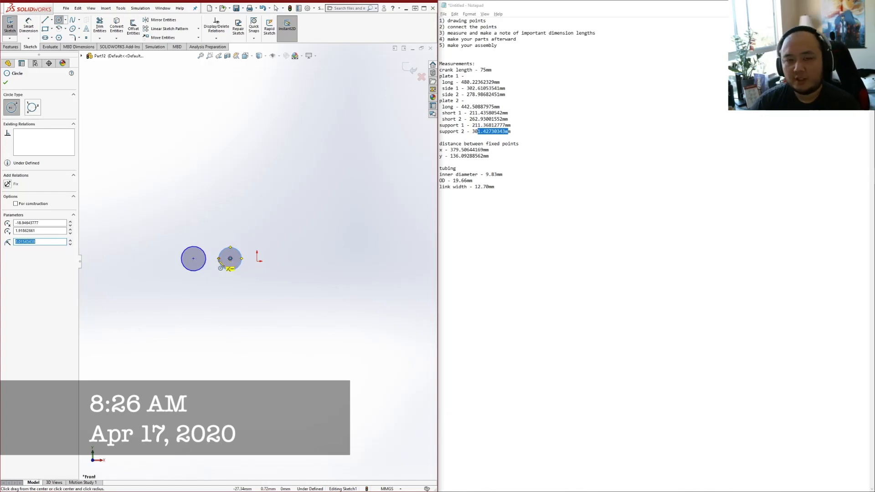
# Draw a larger concentric circle of about 14.8 mm radius around each of the two small circles
pyautogui.click(194, 258)
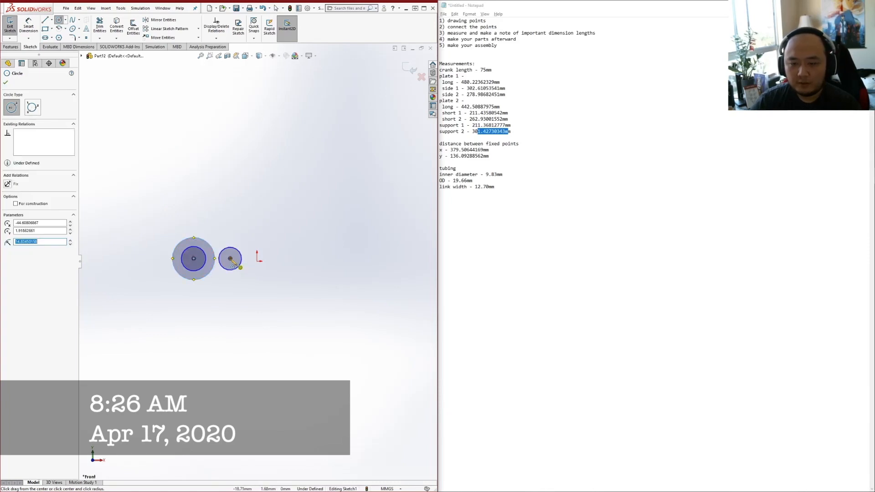
pyautogui.click(231, 259)
pyautogui.click(249, 267)
# Draw a straight slot between the two circle centres, about 52 mm wide and 25.7 mm between centres
pyautogui.click(45, 37)
pyautogui.click(231, 258)
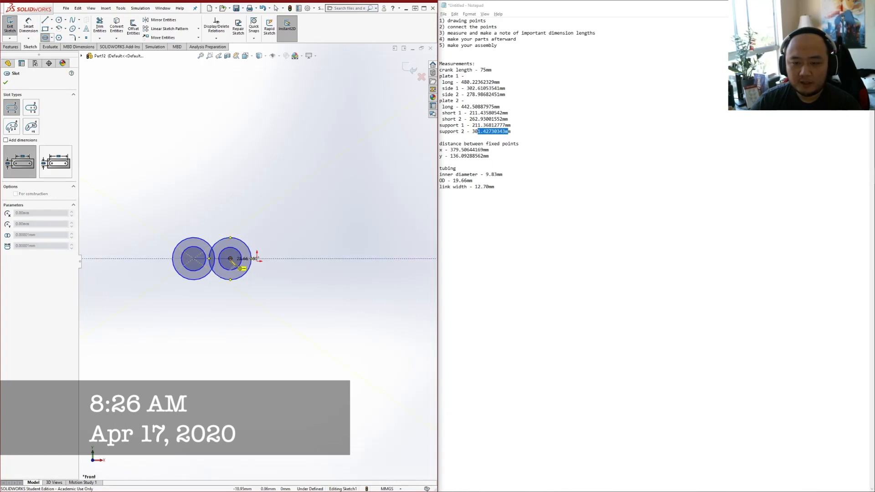
pyautogui.click(267, 258)
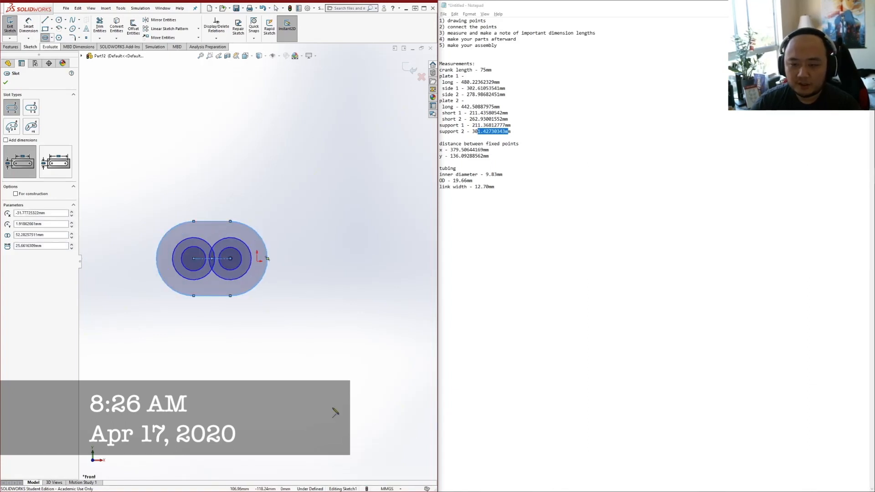
pyautogui.press('Escape')
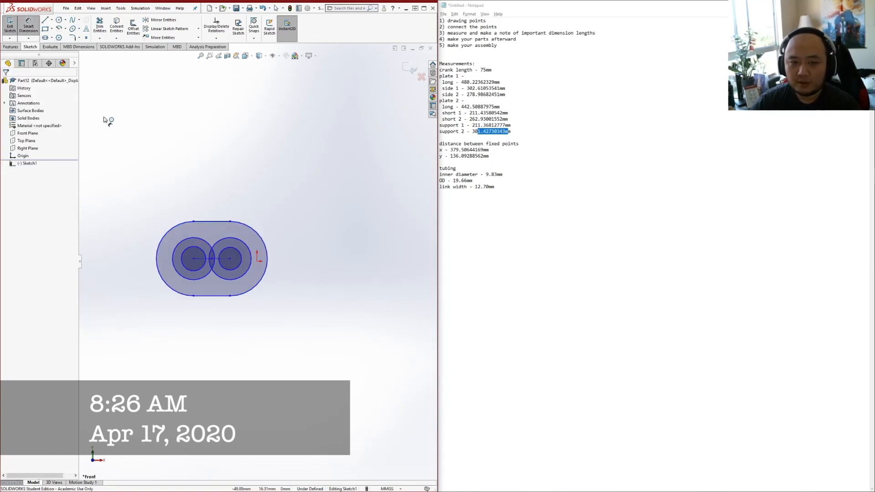
# Add Equal relations between the two inner circles and between the two outer circles
pyautogui.scroll(-5, 204, 242)
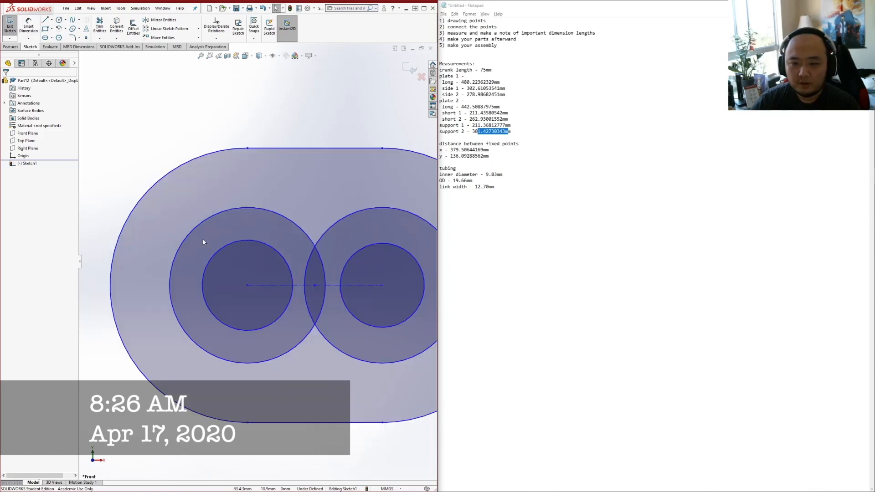
pyautogui.click(282, 257)
pyautogui.keyDown('ctrl'); pyautogui.click(391, 246); pyautogui.keyUp('ctrl')
pyautogui.click(13, 218)
pyautogui.click(292, 225)
pyautogui.keyDown('ctrl'); pyautogui.click(364, 217); pyautogui.keyUp('ctrl')
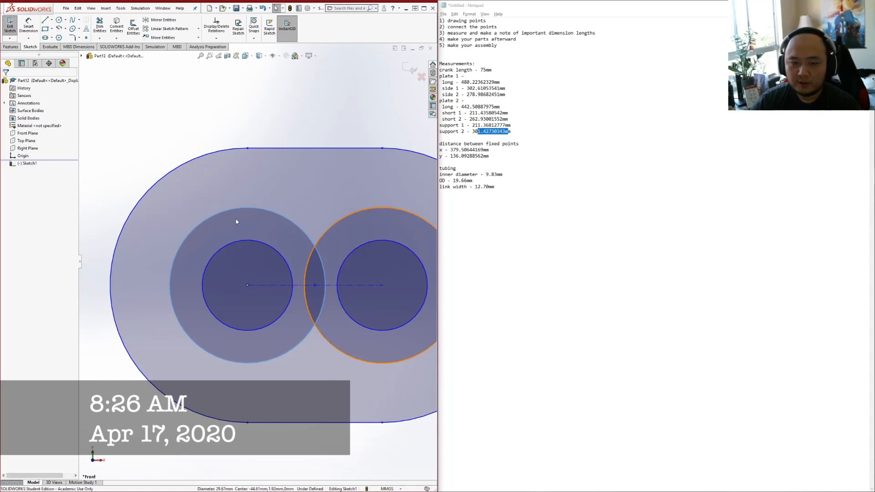
pyautogui.click(7, 218)
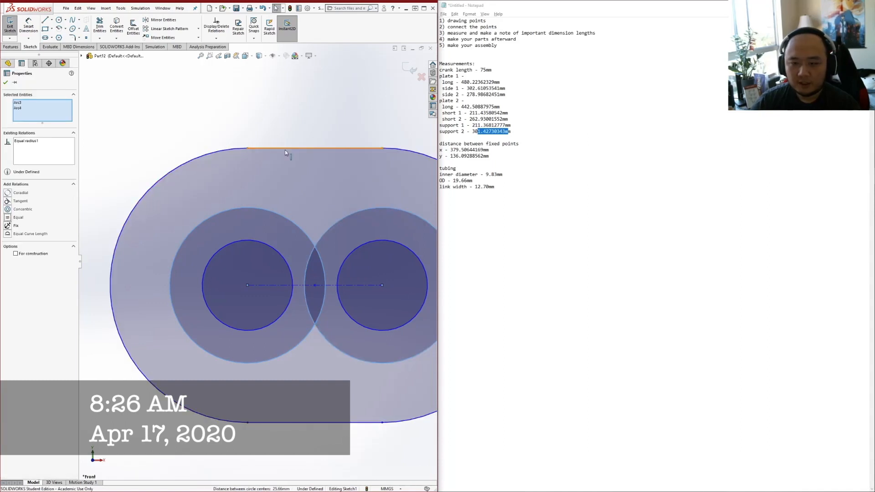
# Dimension the distance between the two circle centres and set it to the noted support 2 length of 301.42730343 mm
pyautogui.click(28, 26)
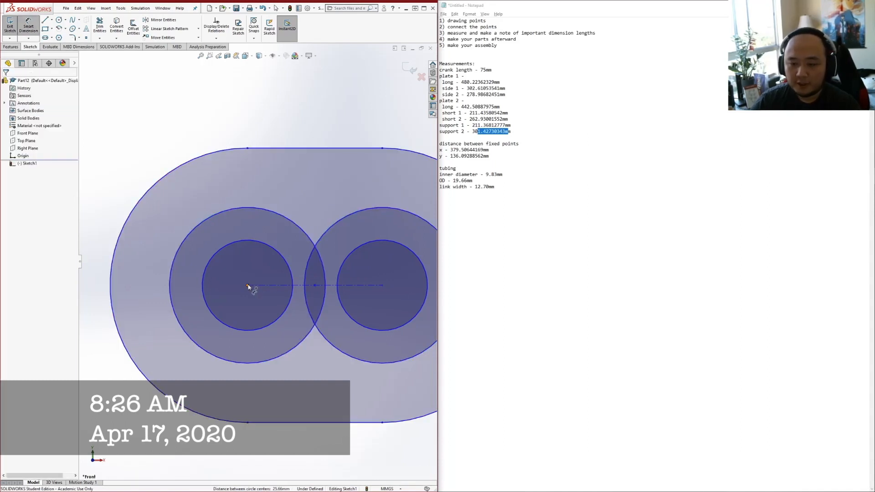
pyautogui.click(247, 285)
pyautogui.click(381, 285)
pyautogui.click(325, 118)
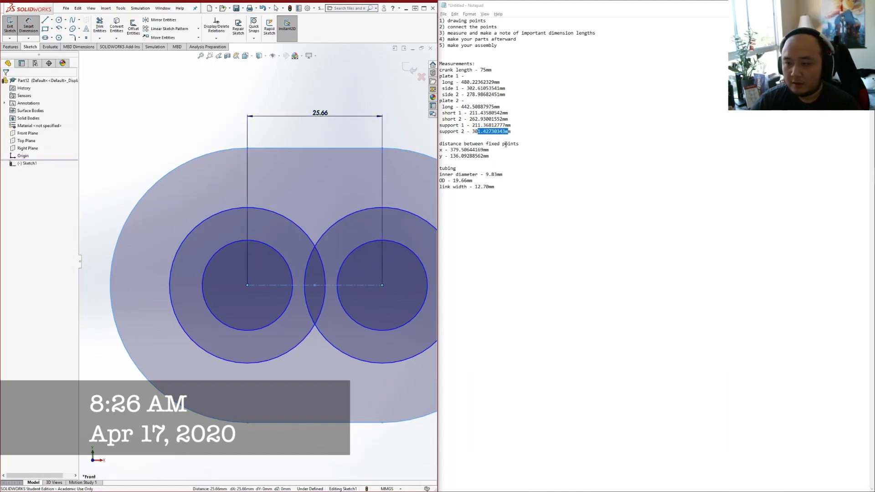
pyautogui.moveTo(511, 131); pyautogui.dragTo(484, 132)
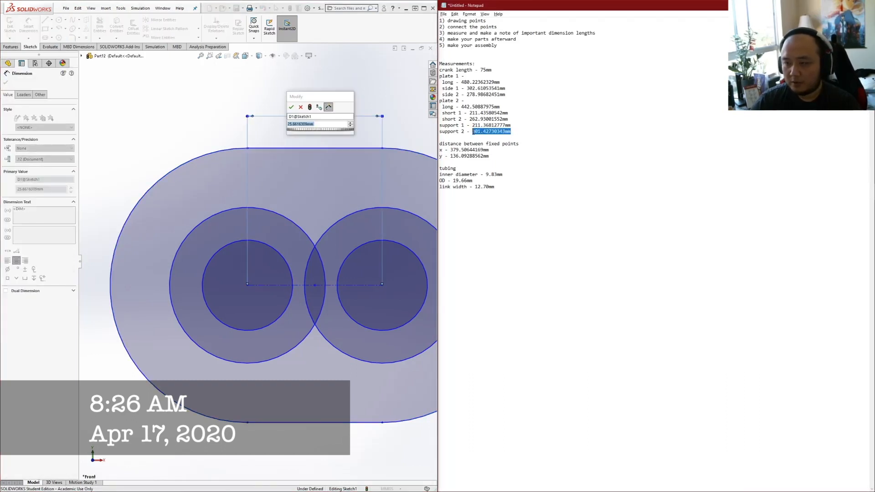
pyautogui.doubleClick(317, 125)
pyautogui.write('301.42730343mm')
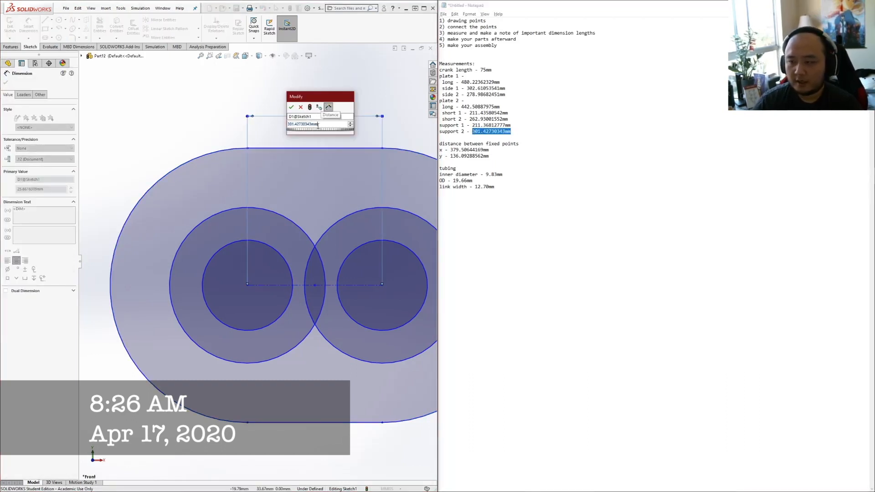
pyautogui.press('Return')
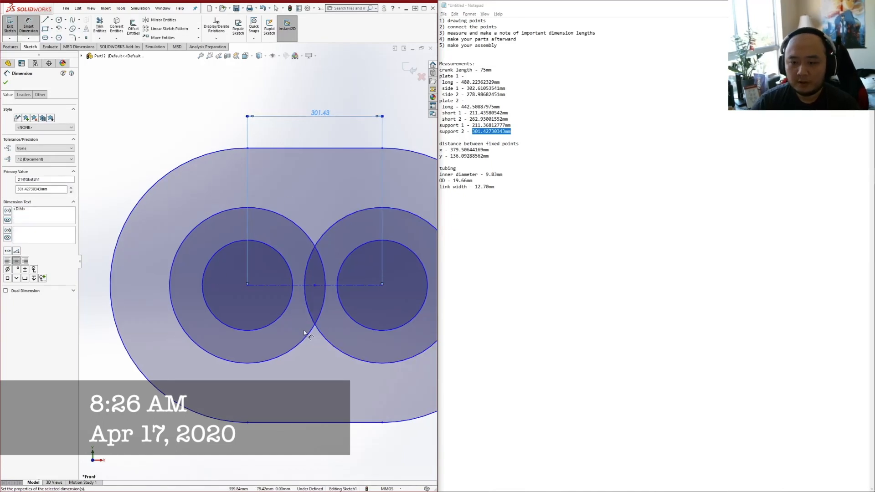
# Dimension the larger circle around one slot centre and set its diameter to 19.66 mm
pyautogui.click(296, 232)
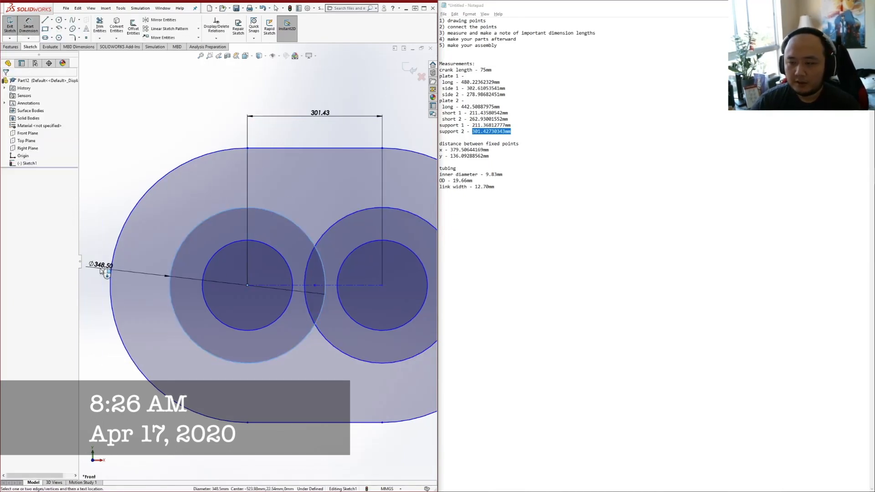
pyautogui.click(101, 271)
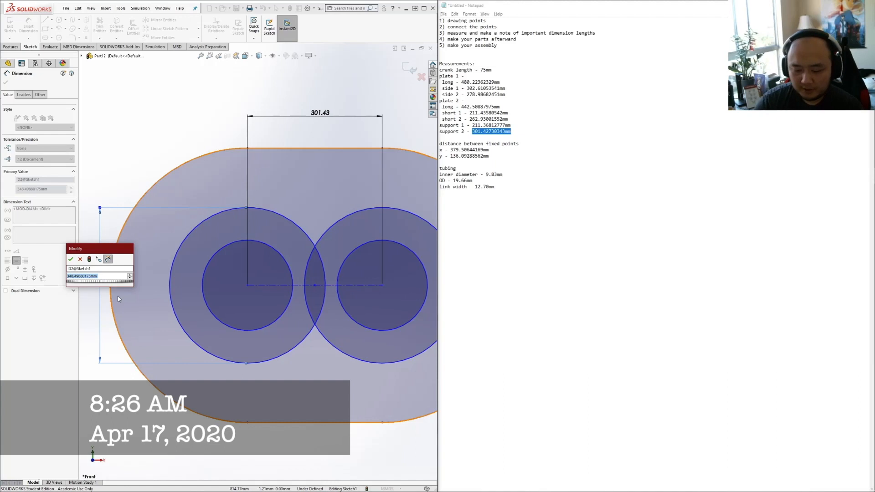
pyautogui.write('19660')
pyautogui.press('Return')
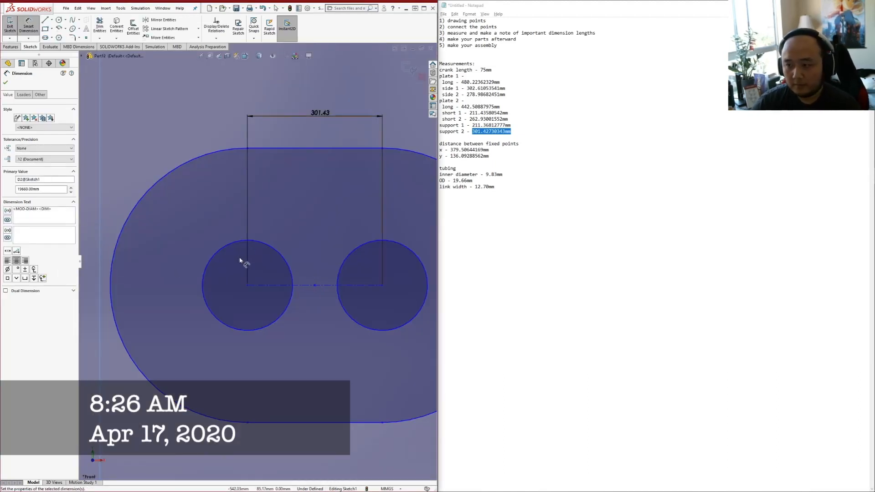
pyautogui.scroll(5, 240, 261)
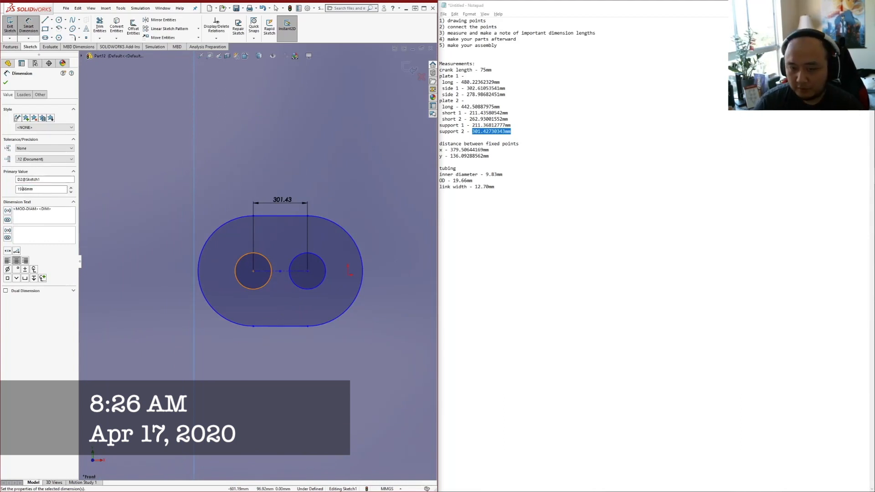
pyautogui.press('Return')
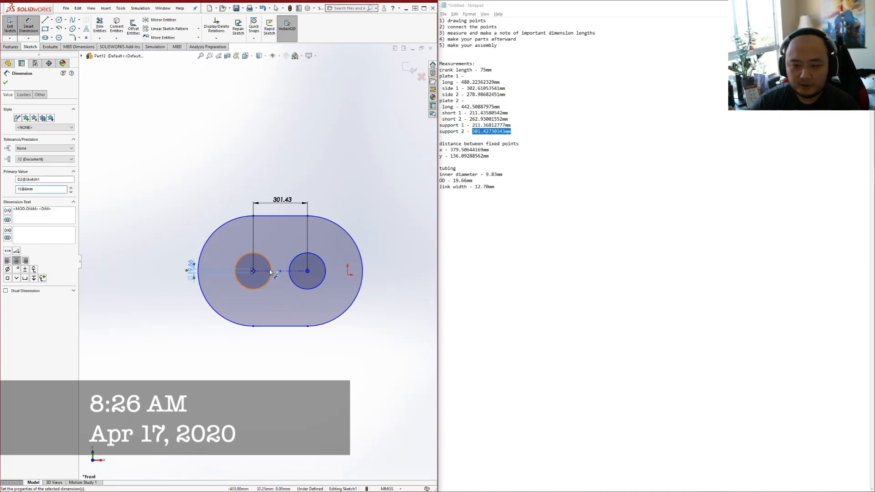
# Dimension the smaller concentric circle and set its diameter to 9.83 mm
pyautogui.scroll(-3, 269, 272)
pyautogui.click(261, 255)
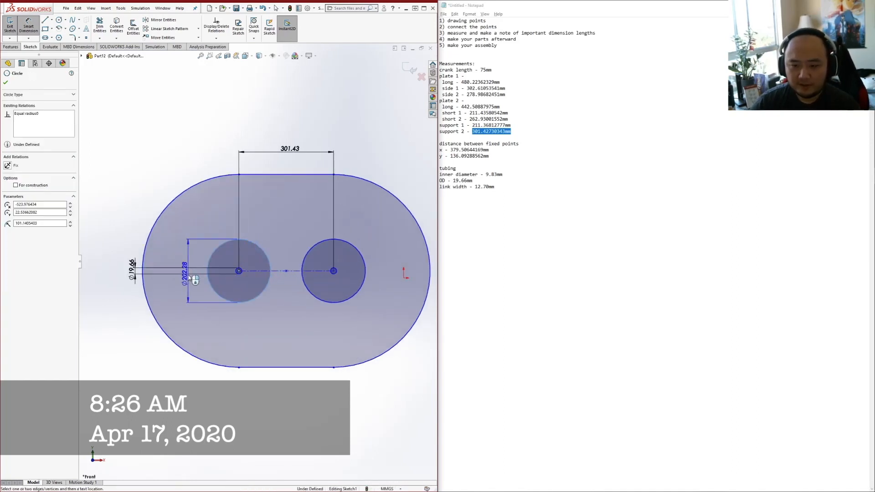
pyautogui.click(188, 274)
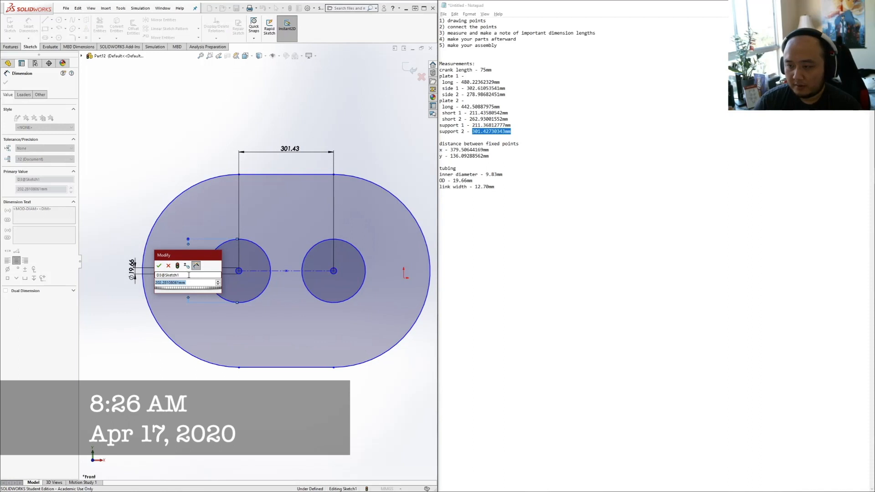
pyautogui.write('19.66')
pyautogui.press('Return')
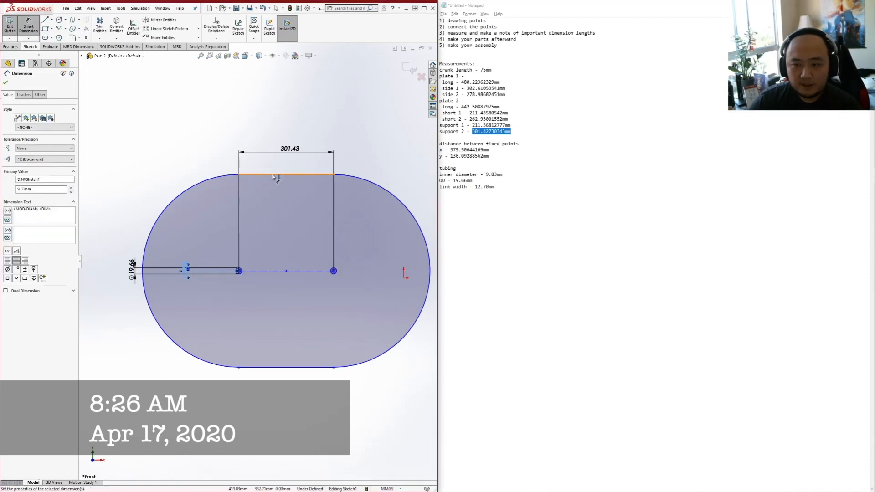
# Dimension the slot between its two straight edges, set its width to 12.70 mm, and exit the sketch
pyautogui.click(302, 367)
pyautogui.click(300, 369)
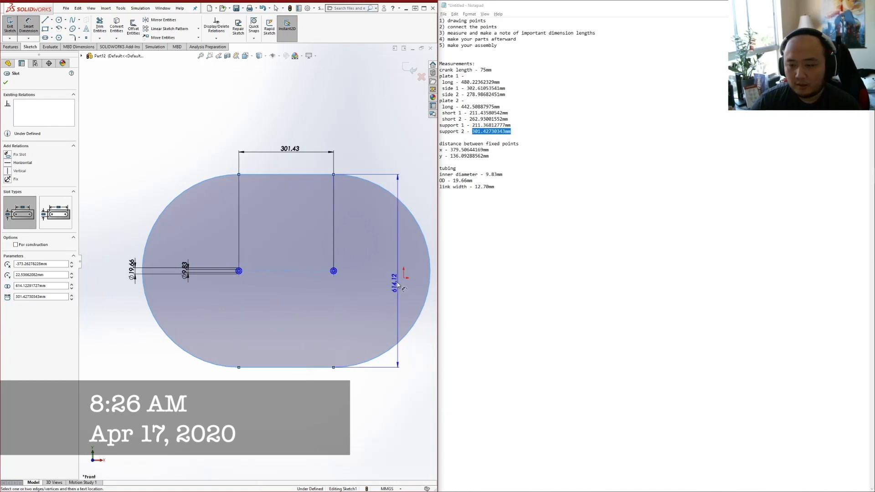
pyautogui.click(392, 279)
pyautogui.write('12.70')
pyautogui.press('Return')
pyautogui.click(28, 26)
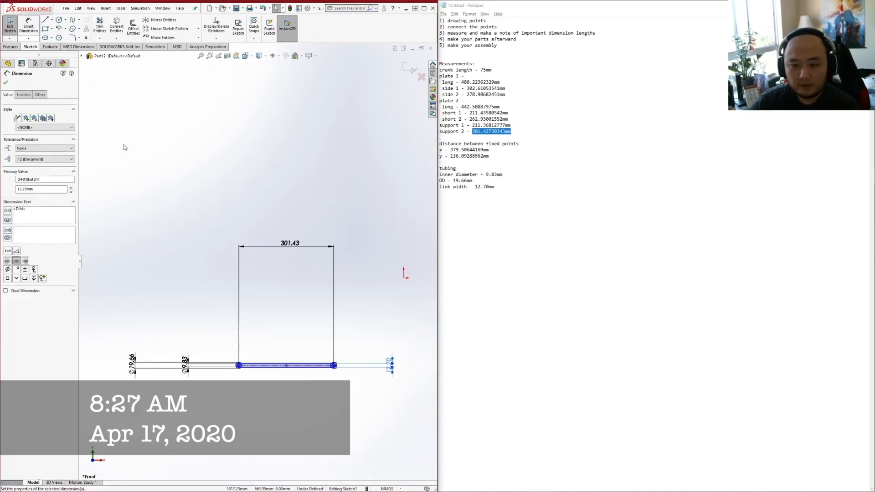
pyautogui.scroll(4, 257, 263)
pyautogui.scroll(-3, 288, 322)
pyautogui.click(166, 189)
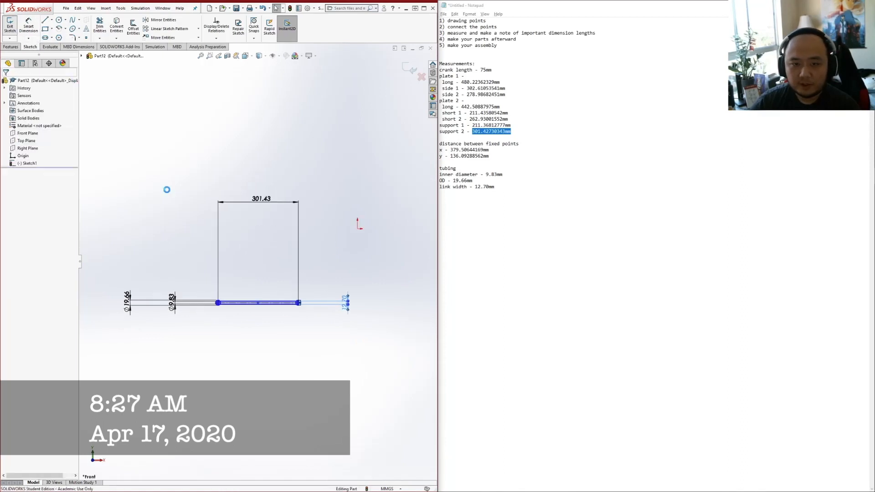
# Start a blind boss extrusion of the link sketch with a depth of 6.35 mm and clear its selected contours
pyautogui.click(17, 47)
pyautogui.click(18, 29)
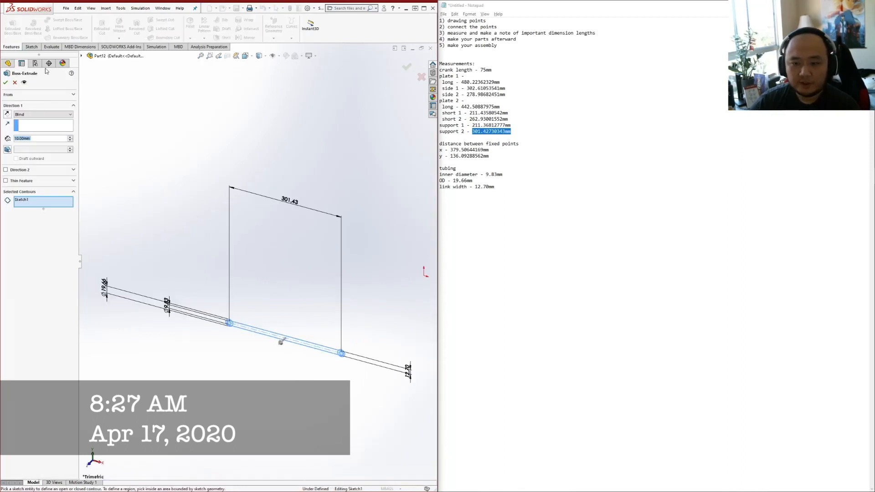
pyautogui.doubleClick(39, 137)
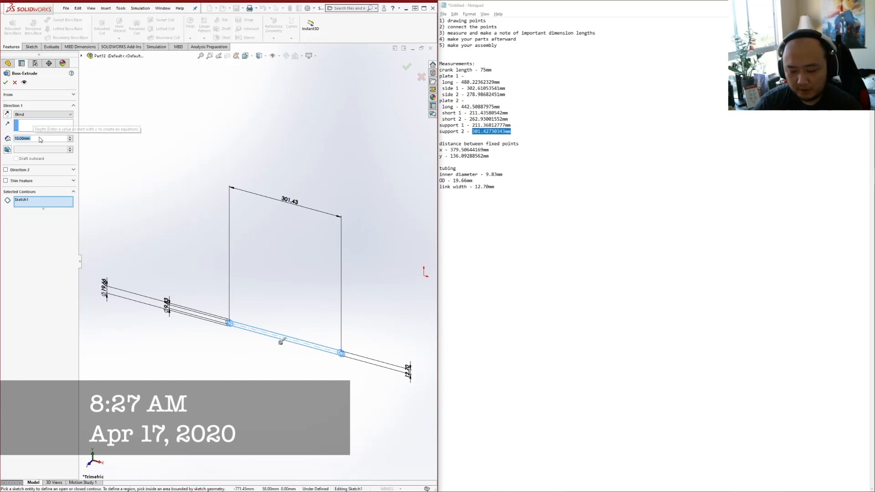
pyautogui.write('6.35')
pyautogui.press('Return')
pyautogui.rightClick(53, 202)
pyautogui.click(77, 206)
# Add the ring regions around the link's left hole and both halves of the bar to the extrusion contours
pyautogui.moveTo(275, 351); pyautogui.dragTo(297, 325, button='middle')
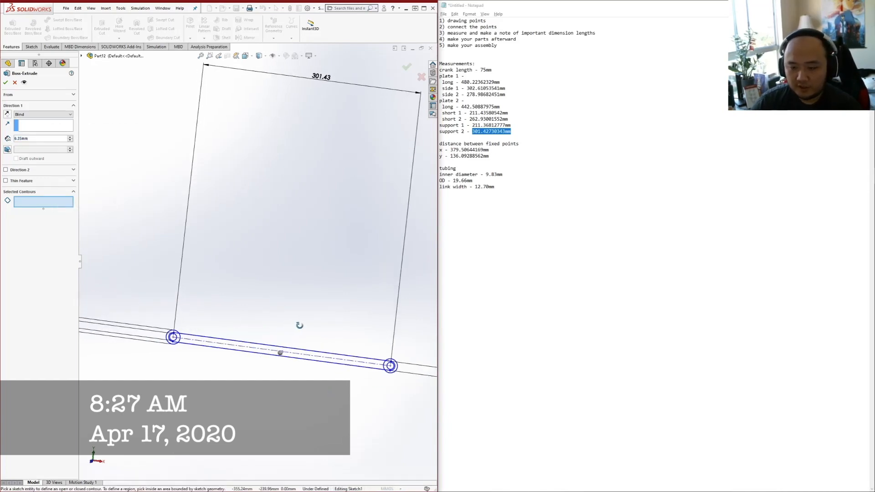
pyautogui.press('space')
pyautogui.press('Escape')
pyautogui.hotkey('ctrl', '1')
pyautogui.scroll(-6, 242, 316)
pyautogui.scroll(-2, 225, 282)
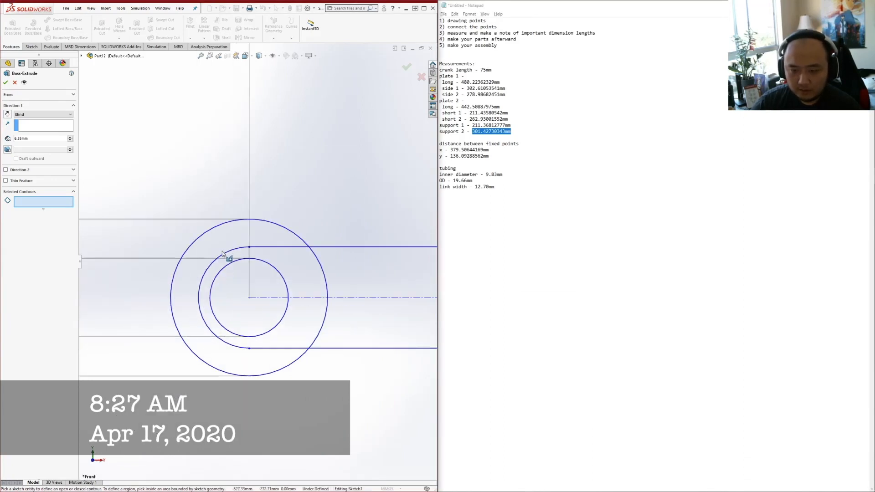
pyautogui.click(228, 249)
pyautogui.click(382, 321)
pyautogui.click(325, 280)
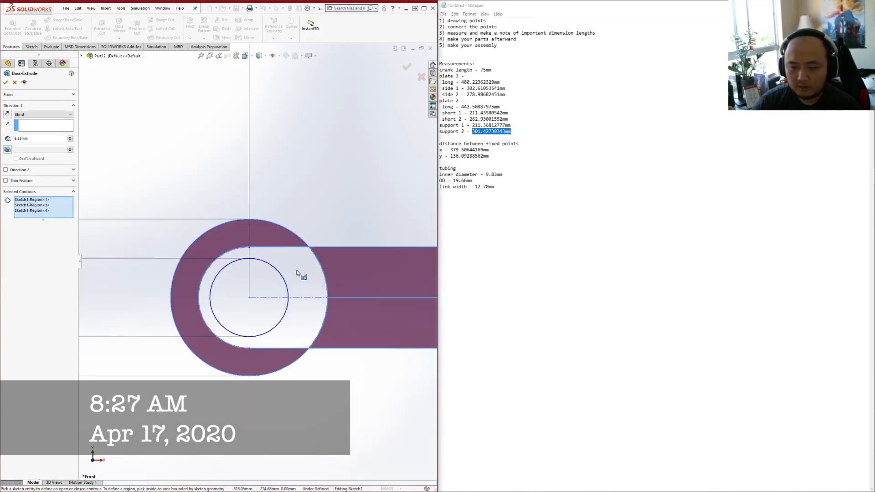
pyautogui.click(299, 274)
# Add the ring regions around the link's right hole, leaving the hole open, and complete the extrusion
pyautogui.scroll(5, 391, 320)
pyautogui.scroll(-8, 346, 264)
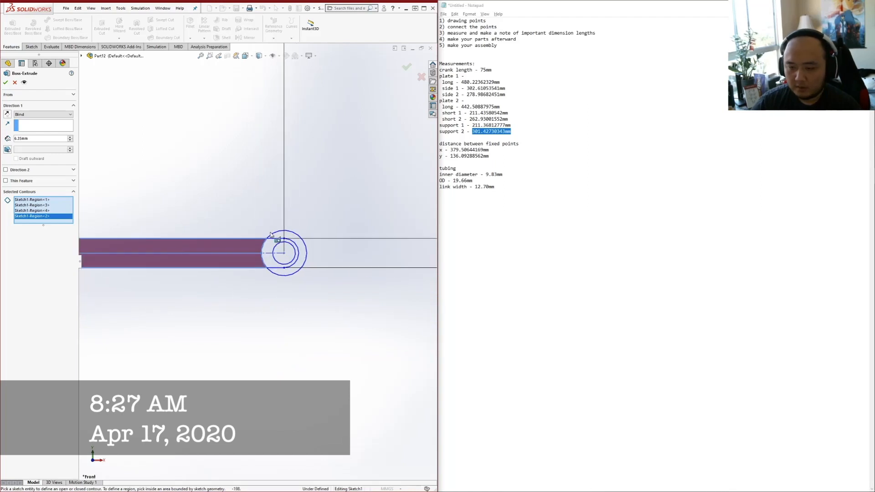
pyautogui.click(176, 209)
pyautogui.click(160, 222)
pyautogui.scroll(6, 255, 260)
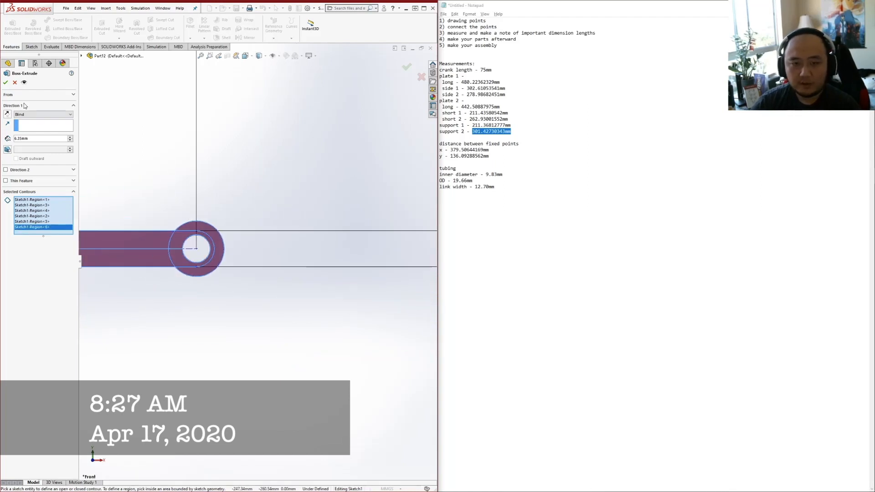
pyautogui.press('Return')
# Apply the Pine material from the Woods category to the part
pyautogui.rightClick(26, 125)
pyautogui.click(44, 130)
pyautogui.scroll(-10, 107, 276)
pyautogui.click(105, 281)
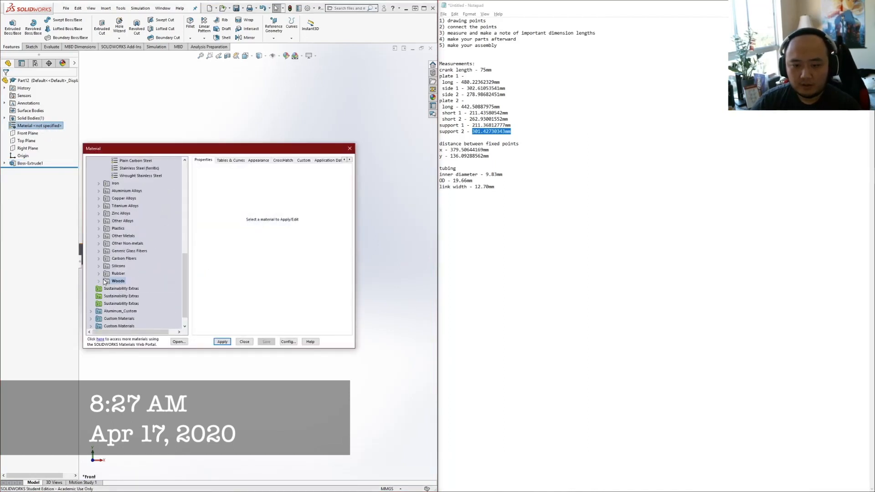
pyautogui.click(99, 281)
pyautogui.click(124, 265)
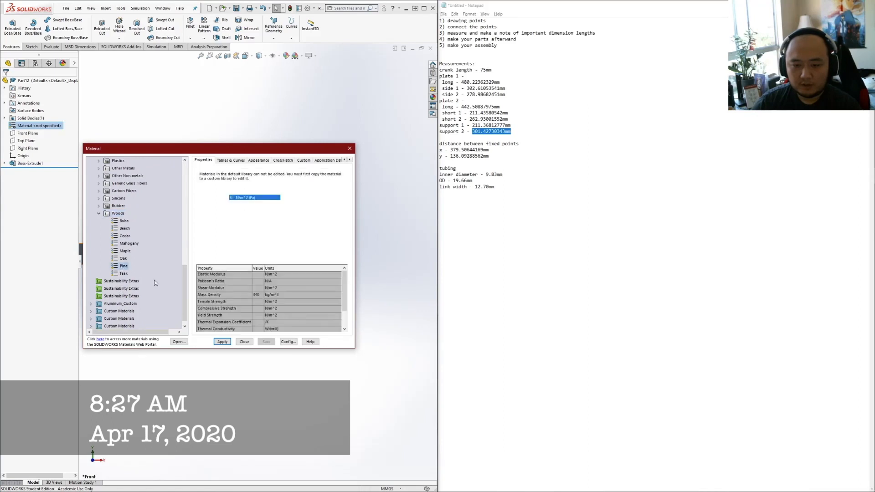
pyautogui.click(222, 342)
pyautogui.click(242, 344)
# Inspect the link and reopen the extrusion's definition to check its depth and selected regions
pyautogui.scroll(6, 156, 276)
pyautogui.scroll(-5, 133, 260)
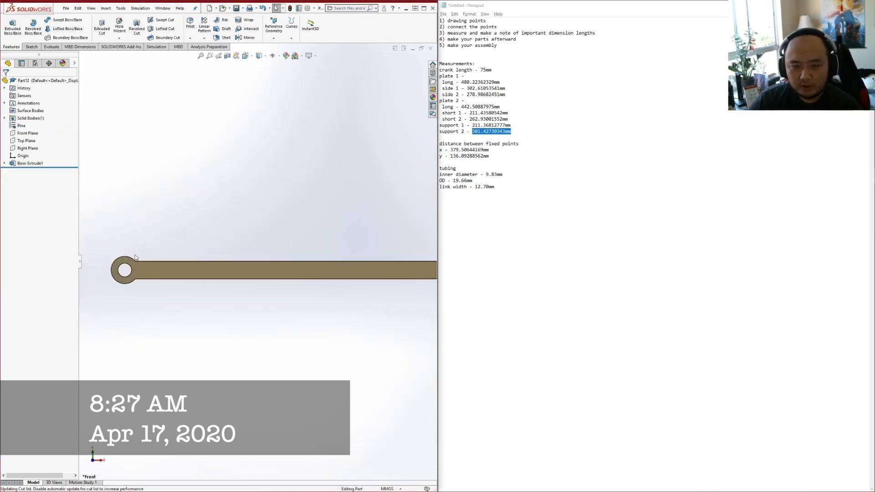
pyautogui.moveTo(181, 270); pyautogui.dragTo(177, 335, button='middle')
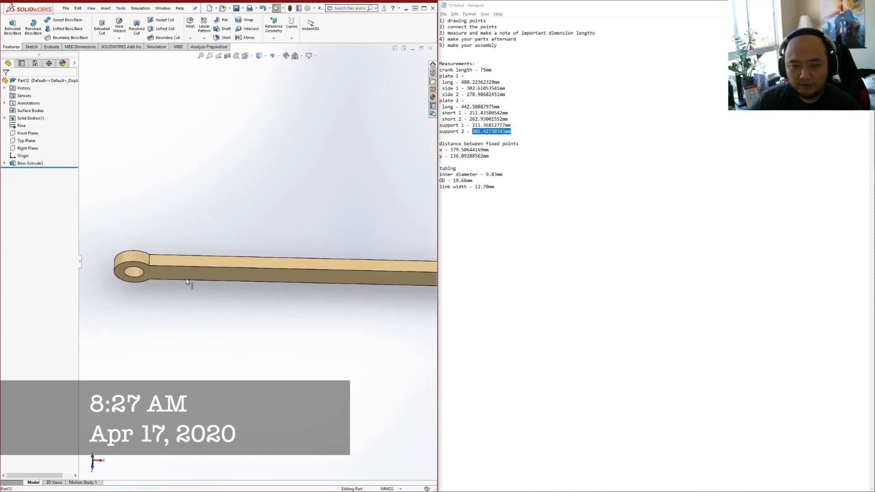
pyautogui.rightClick(29, 163)
pyautogui.click(32, 144)
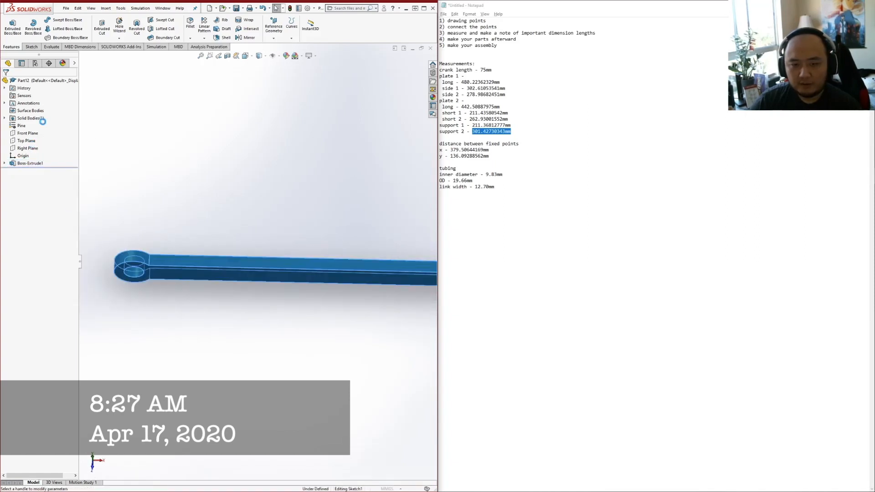
pyautogui.click(5, 82)
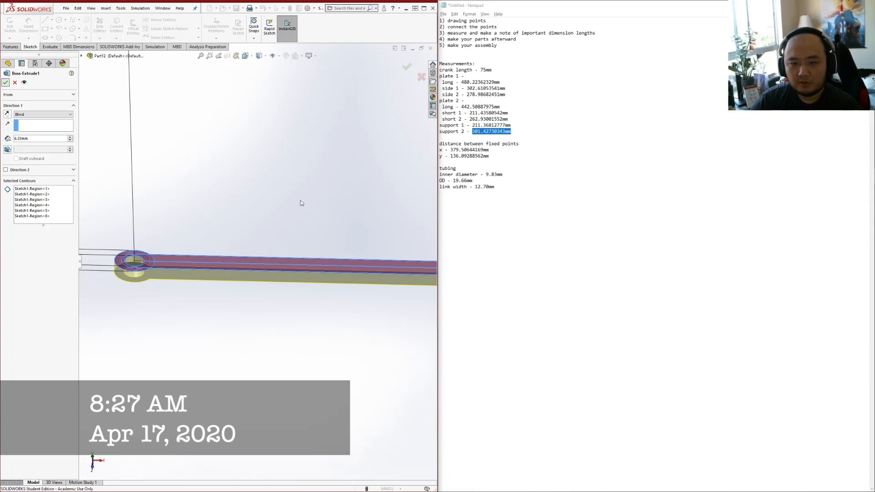
pyautogui.moveTo(302, 253); pyautogui.dragTo(339, 254, button='middle')
pyautogui.press('Escape')
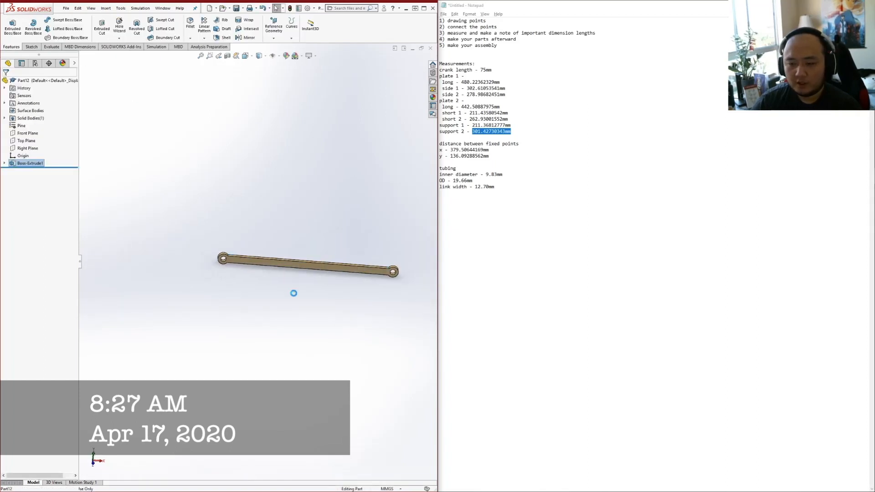
# Save the part as support 2 in the self-made folder, replacing the existing file
pyautogui.hotkey('ctrl', 's')
pyautogui.click(184, 244)
pyautogui.press('Return')
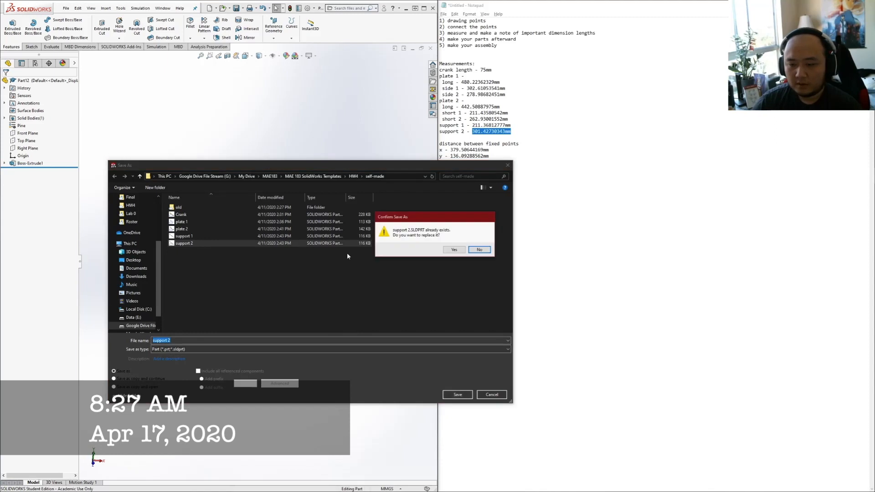
pyautogui.click(454, 250)
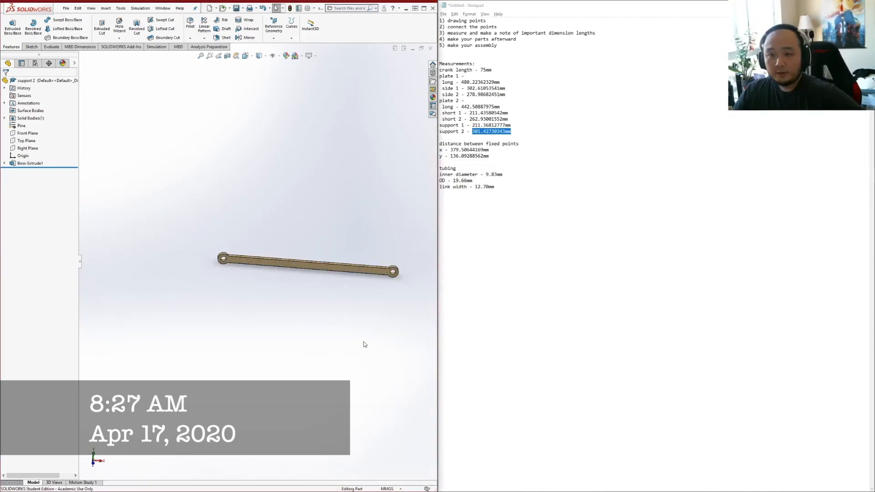
pyautogui.moveTo(284, 200); pyautogui.dragTo(287, 203, button='middle')
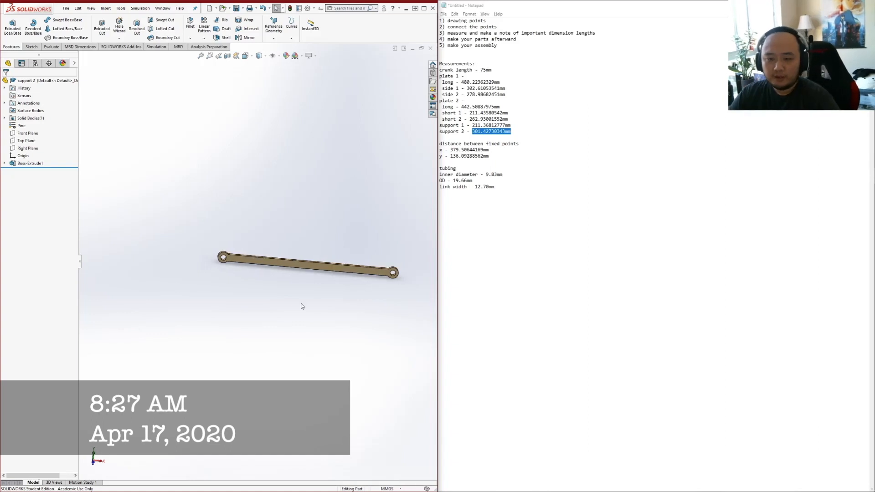
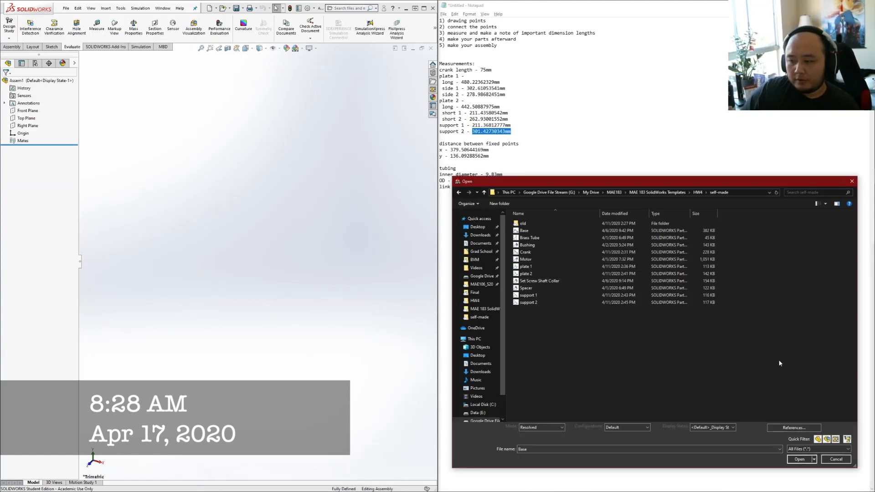
# Open the Base part from the self-made folder
pyautogui.click(531, 232)
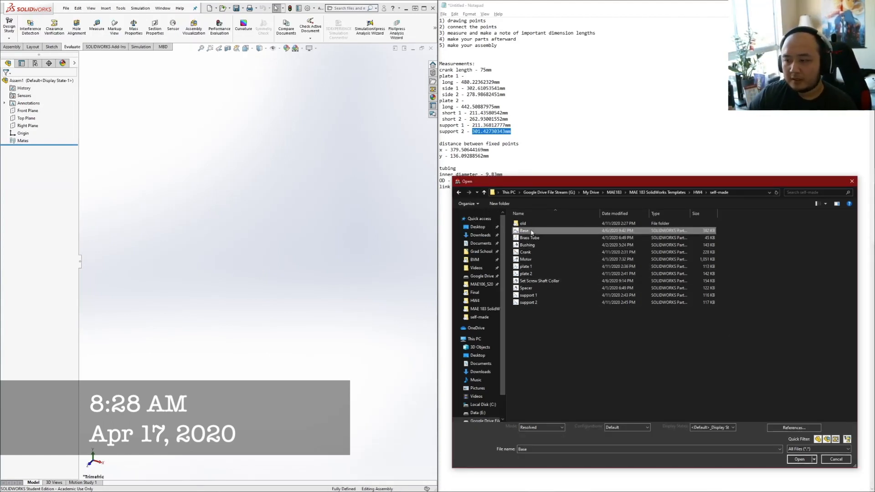
pyautogui.doubleClick(531, 231)
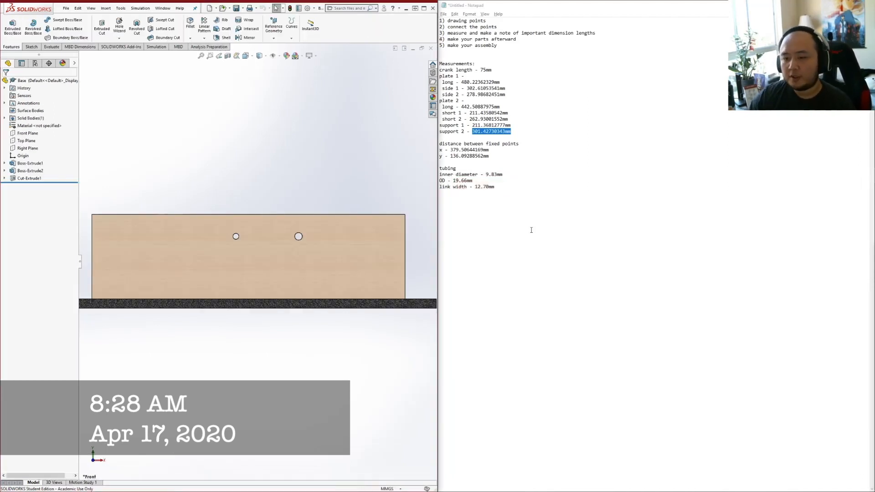
pyautogui.scroll(3, 256, 256)
pyautogui.scroll(-2, 286, 246)
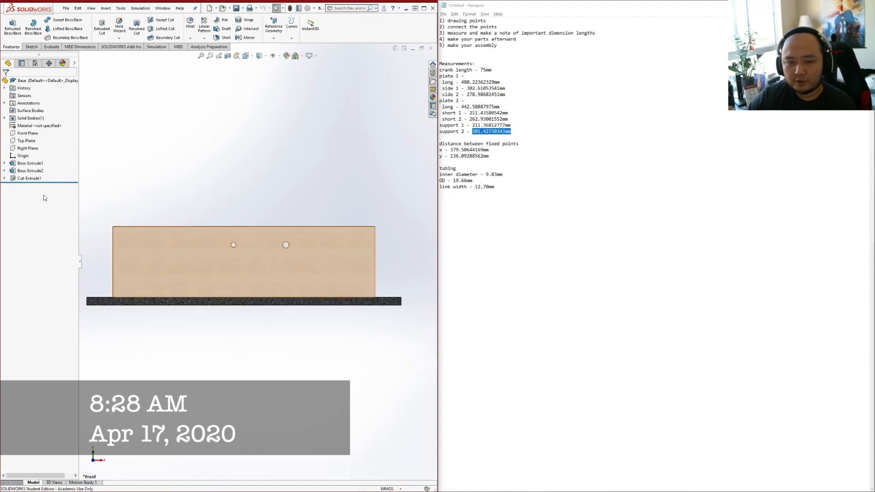
# Delete the two-hole cut from the upright panel along with its leftover sketch
pyautogui.click(26, 178)
pyautogui.rightClick(30, 182)
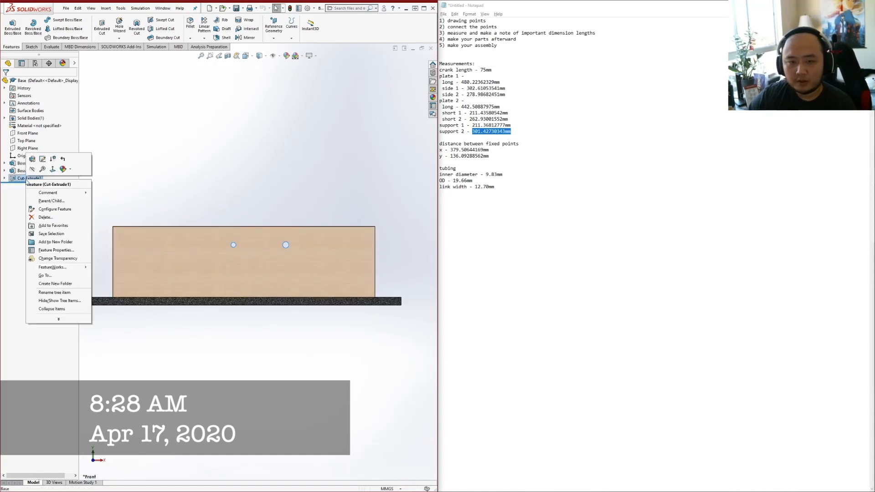
pyautogui.click(41, 219)
pyautogui.press('Return')
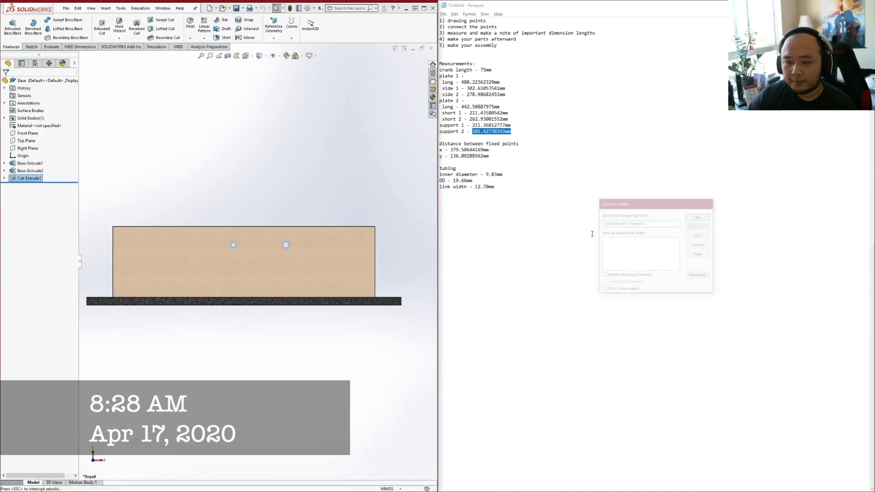
pyautogui.rightClick(26, 180)
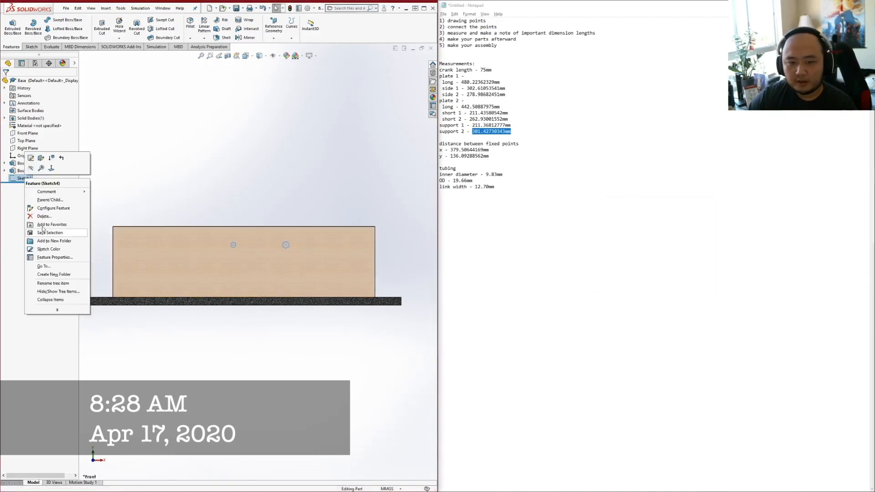
pyautogui.click(41, 218)
pyautogui.press('Return')
# Review the Base from the front against the linkage drawing in GeoGebra and the plate measurements in Notepad
pyautogui.moveTo(272, 257); pyautogui.dragTo(178, 279, button='middle')
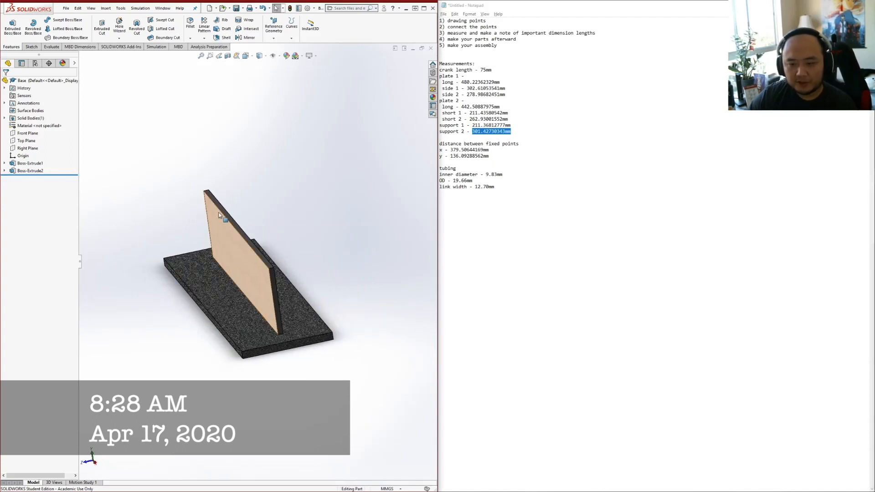
pyautogui.moveTo(238, 287); pyautogui.dragTo(272, 287, button='middle')
pyautogui.press('space')
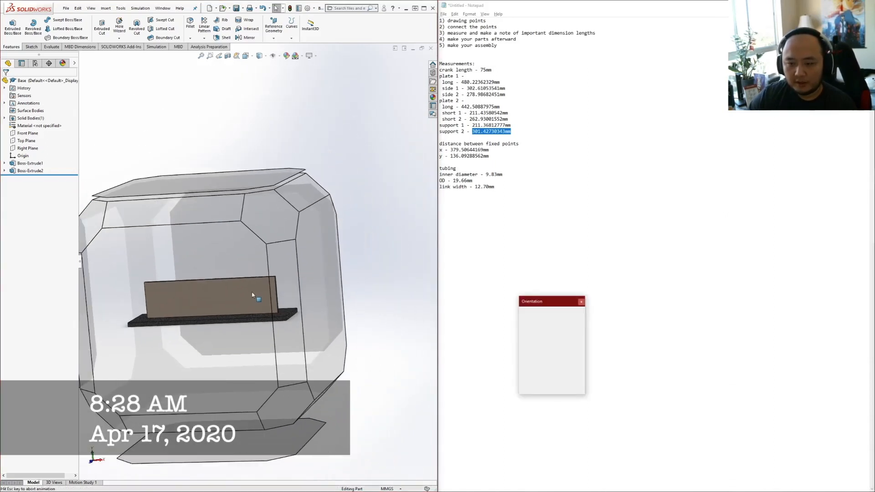
pyautogui.click(214, 307)
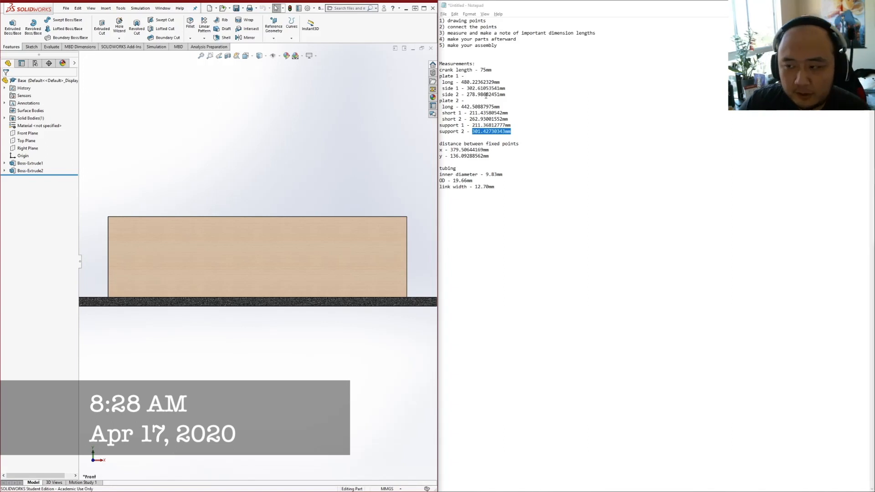
pyautogui.click(486, 95)
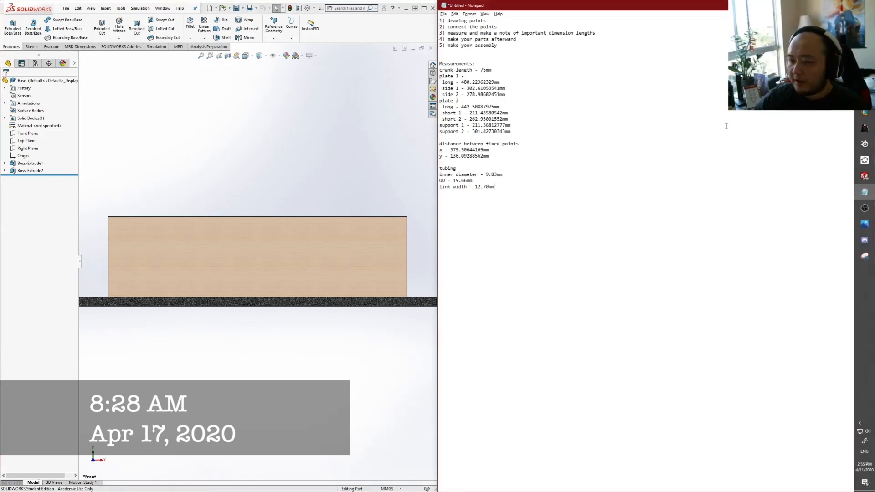
pyautogui.click(862, 162)
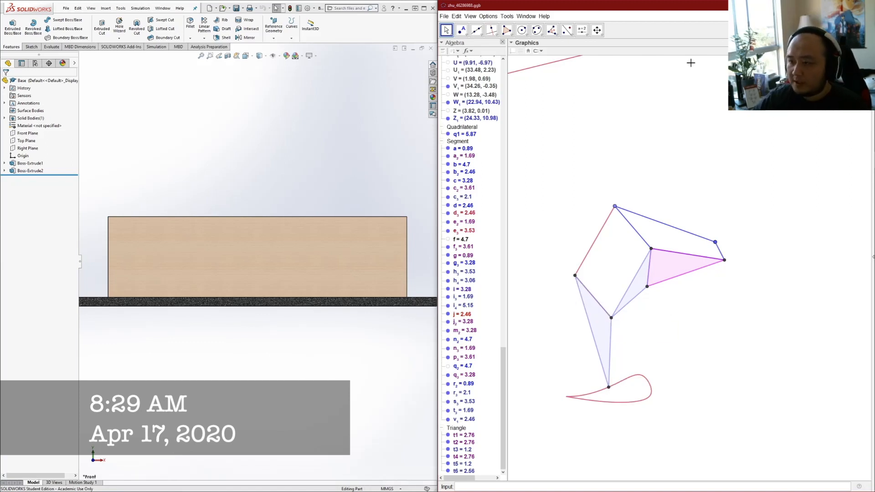
pyautogui.hotkey('alt', 'Tab')
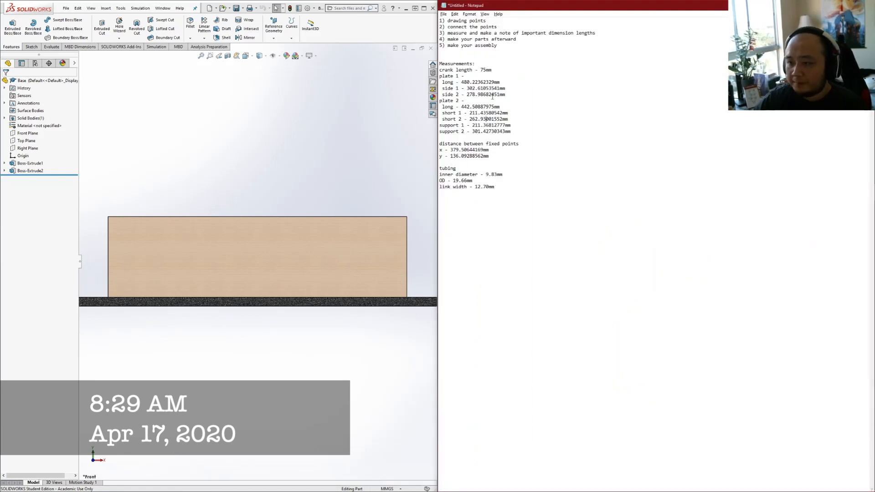
pyautogui.moveTo(461, 82); pyautogui.dragTo(495, 106)
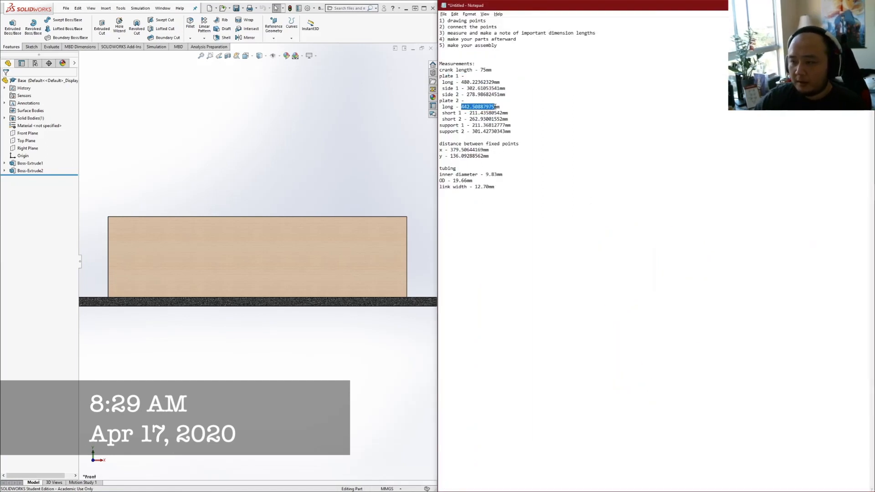
pyautogui.click(375, 200)
pyautogui.press('f')
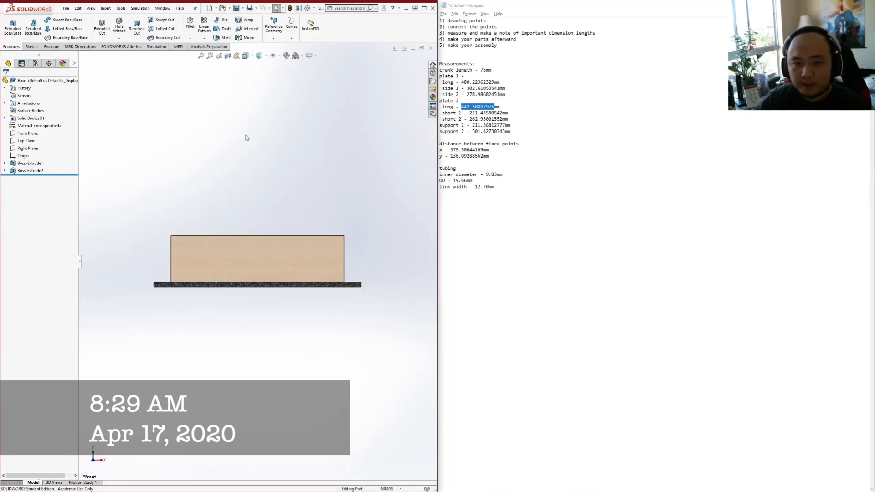
# Examine the dimensions of the upright panel's sketch from the top and leave the sketch
pyautogui.click(212, 252)
pyautogui.rightClick(240, 247)
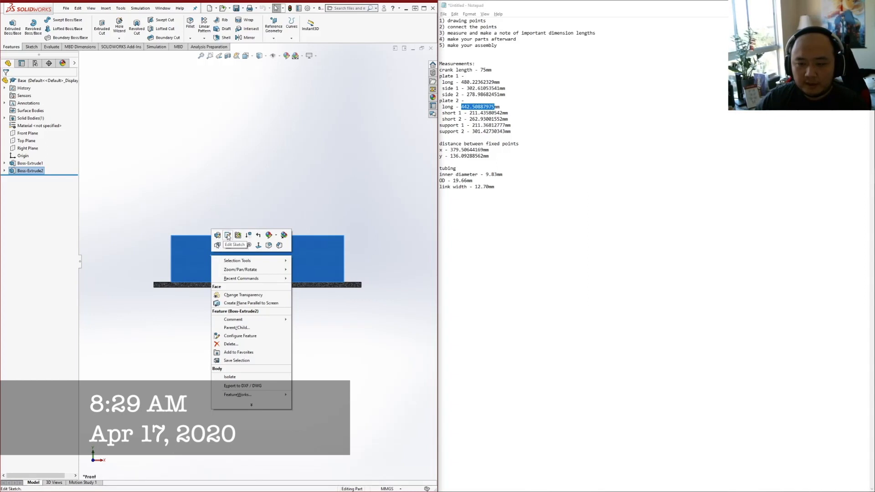
pyautogui.click(226, 238)
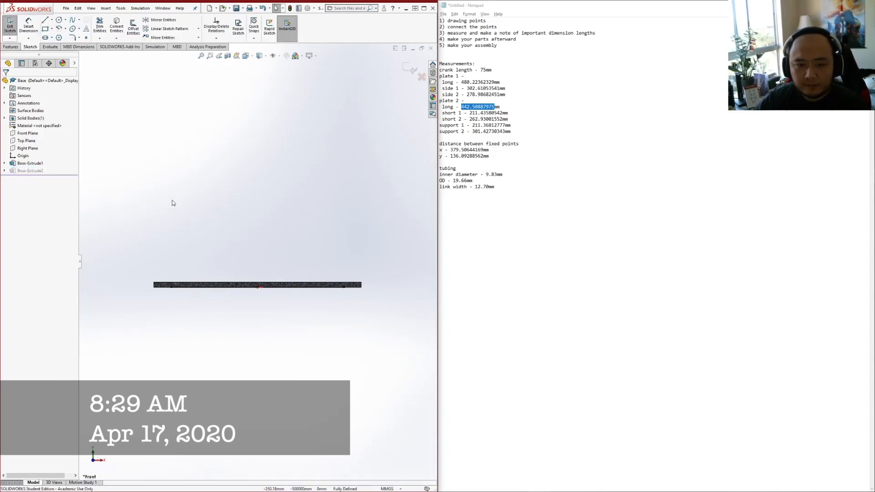
pyautogui.scroll(-4, 256, 234)
pyautogui.scroll(3, 373, 283)
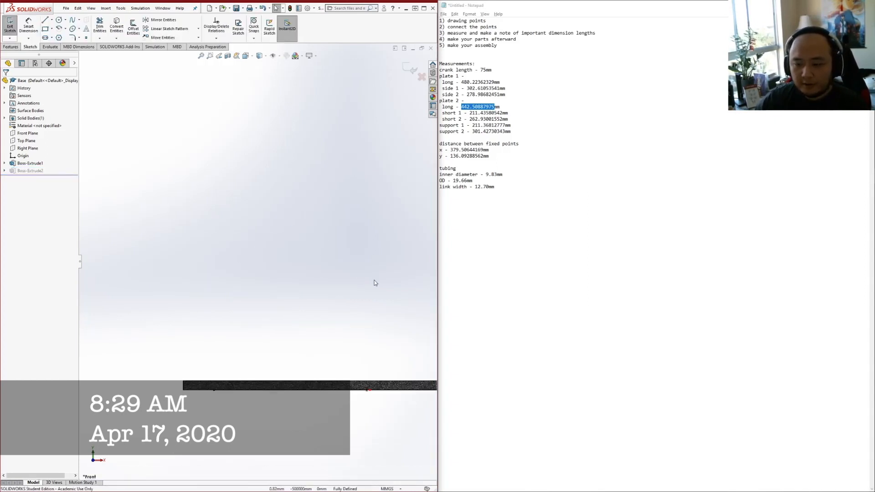
pyautogui.scroll(-3, 373, 282)
pyautogui.moveTo(338, 323)
pyautogui.mouseDown(button='middle')
pyautogui.moveTo(333, 370)
pyautogui.moveTo(337, 309)
pyautogui.mouseUp(button='middle')
pyautogui.press('space')
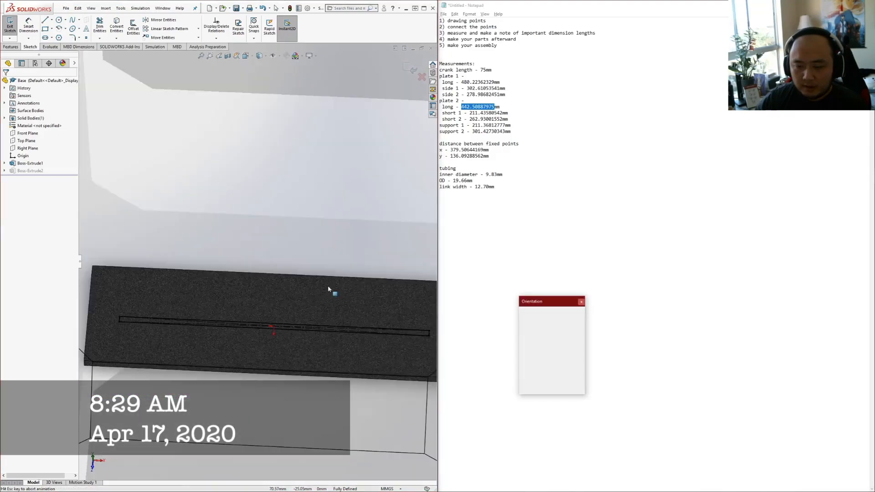
pyautogui.click(221, 283)
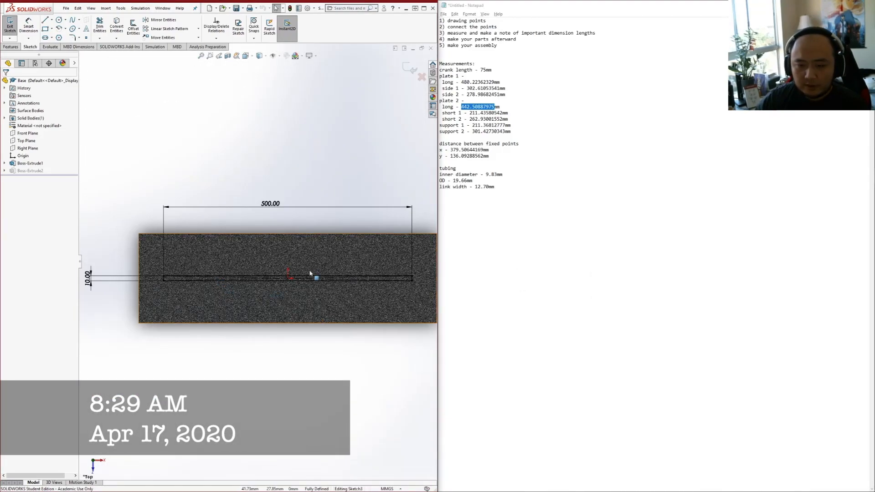
pyautogui.click(10, 26)
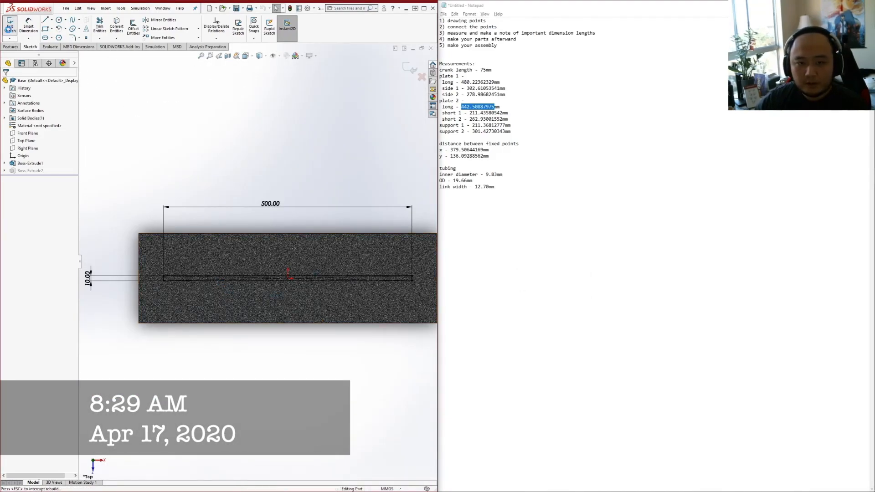
# Set the extrusion depth of the upright panel to 1000 mm
pyautogui.rightClick(30, 171)
pyautogui.click(39, 152)
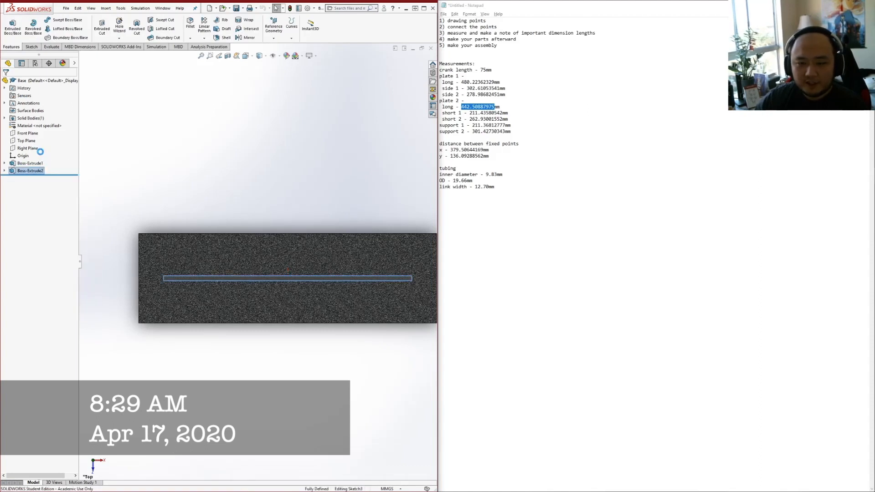
pyautogui.write('1000')
pyautogui.press('Return')
pyautogui.click(5, 82)
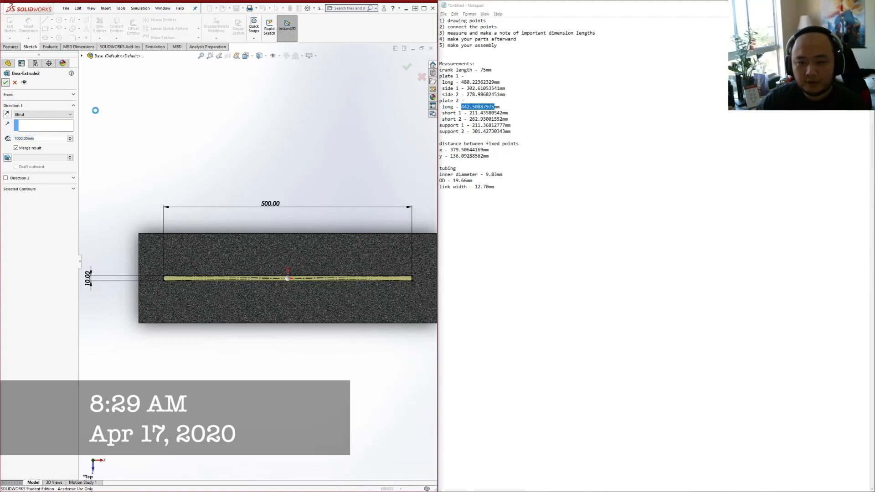
pyautogui.press('f')
pyautogui.moveTo(296, 240); pyautogui.dragTo(284, 356, button='middle')
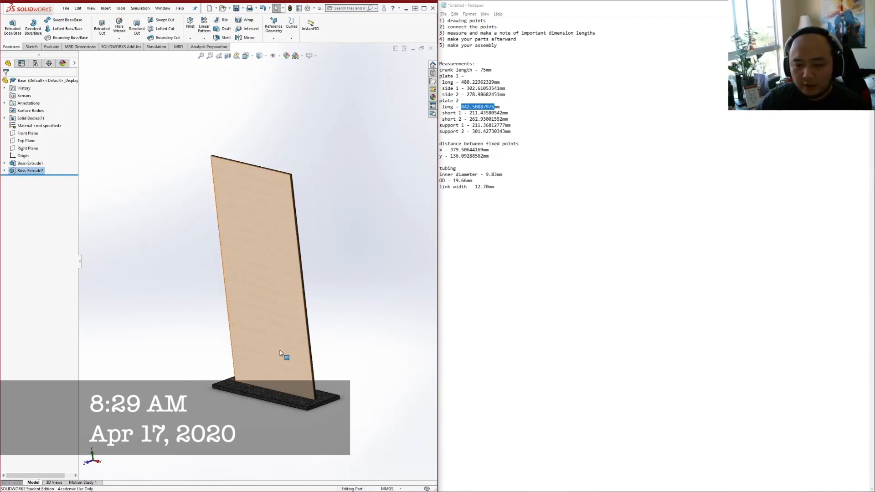
pyautogui.rightClick(32, 171)
pyautogui.click(43, 141)
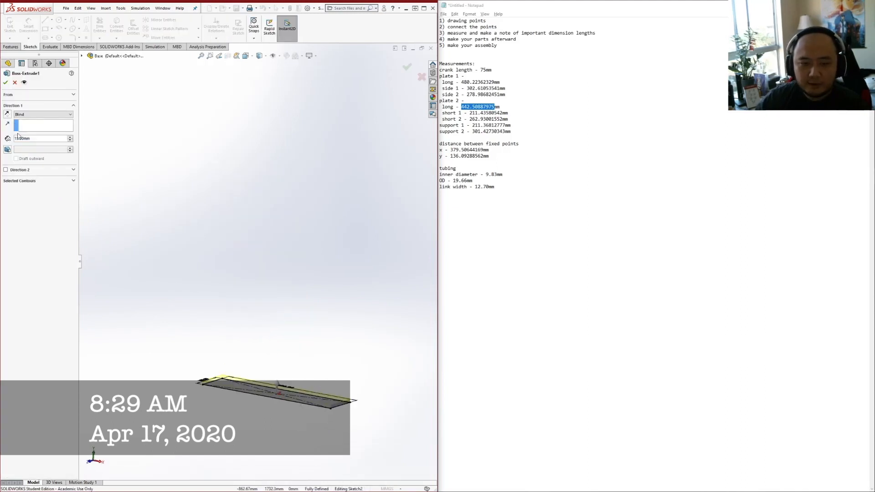
pyautogui.click(15, 82)
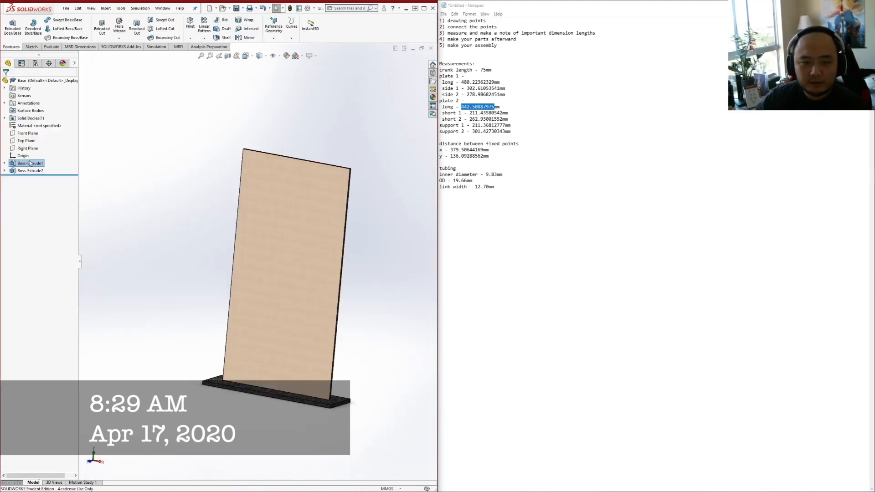
# Edit the bottom plate's sketch and set the rectangle's length to 1 m
pyautogui.rightClick(31, 163)
pyautogui.click(43, 133)
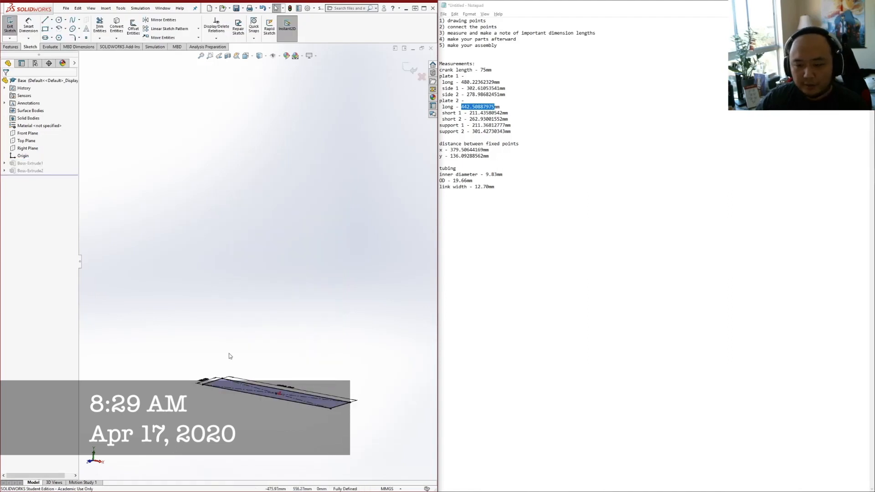
pyautogui.click(287, 360)
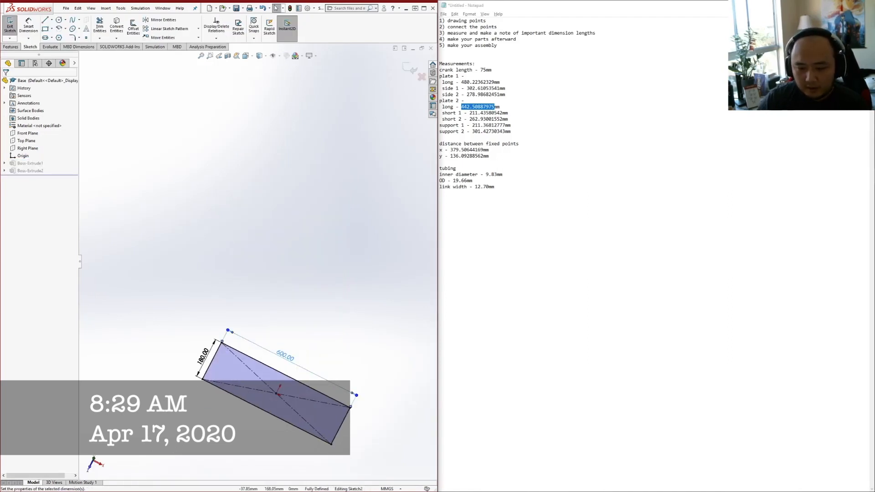
pyautogui.doubleClick(59, 188)
pyautogui.write('1m')
pyautogui.press('Return')
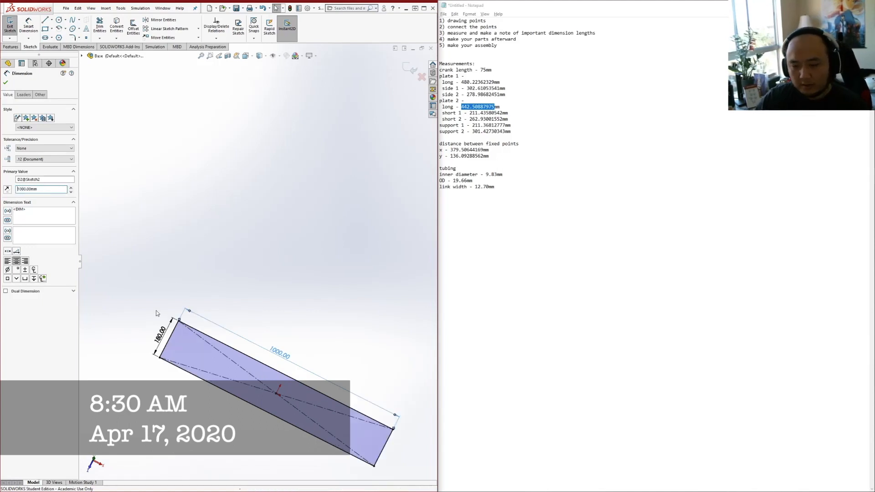
# Set the bottom plate rectangle's width to 0.5 m and finish the sketch
pyautogui.doubleClick(167, 328)
pyautogui.write('0.5m')
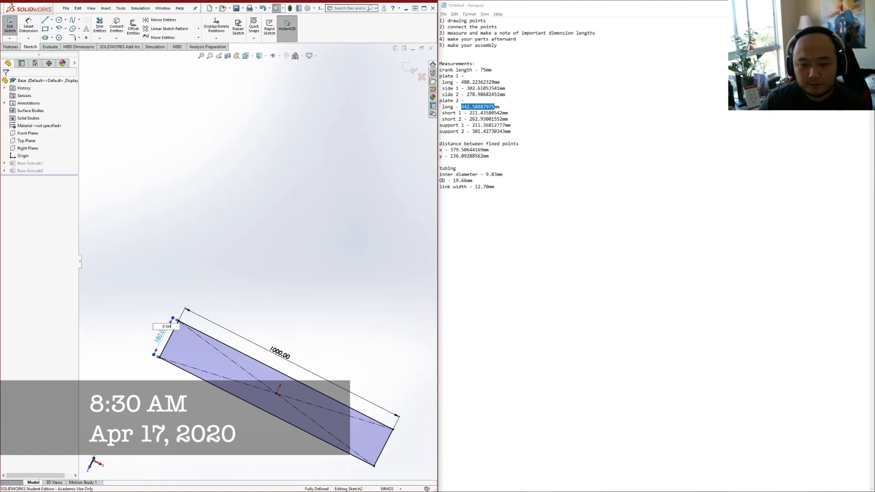
pyautogui.press('Return')
pyautogui.click(10, 25)
pyautogui.moveTo(281, 298)
pyautogui.mouseDown(button='middle')
pyautogui.moveTo(312, 331)
pyautogui.moveTo(335, 305)
pyautogui.moveTo(318, 322)
pyautogui.mouseUp(button='middle')
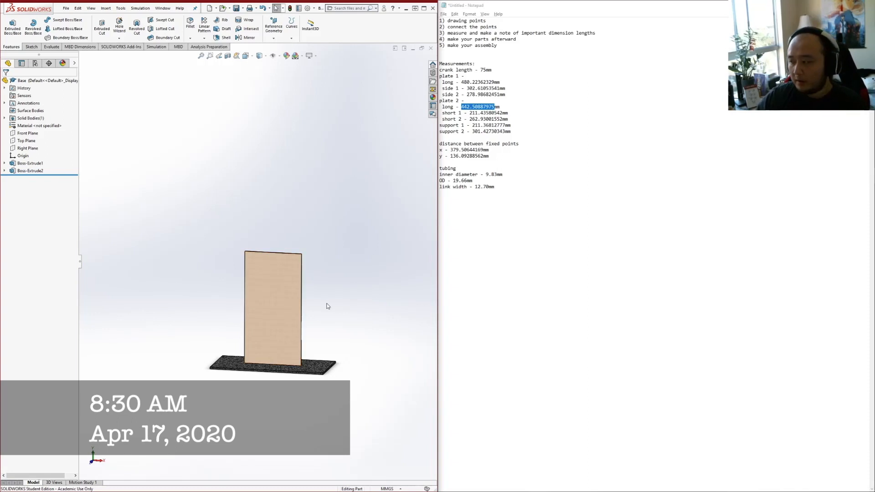
pyautogui.scroll(-1, 329, 305)
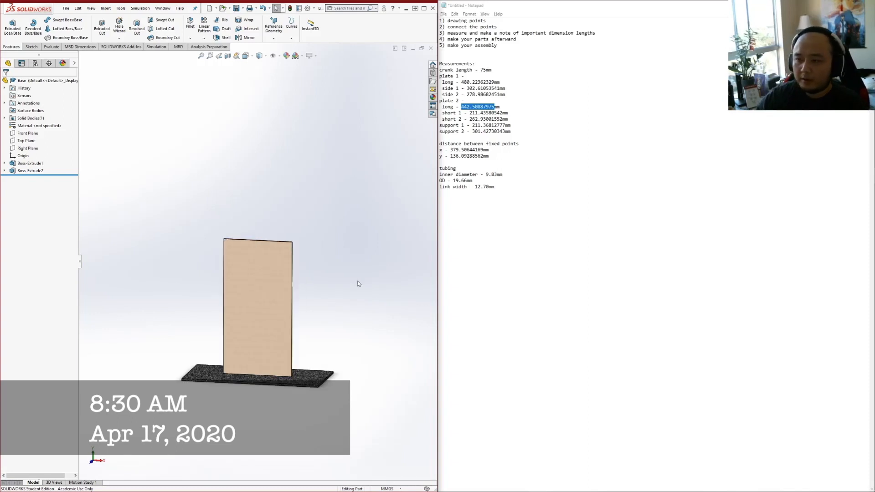
# In the Notepad notes, prefix the fixed-point distances with their directions, (-) for x and (+) for y
pyautogui.moveTo(497, 156); pyautogui.dragTo(439, 143)
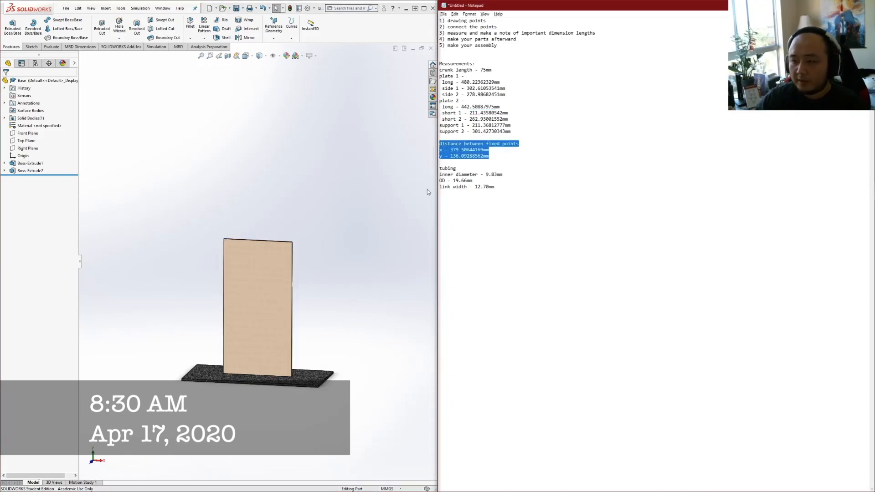
pyautogui.moveTo(450, 150); pyautogui.dragTo(502, 155)
pyautogui.click(467, 155)
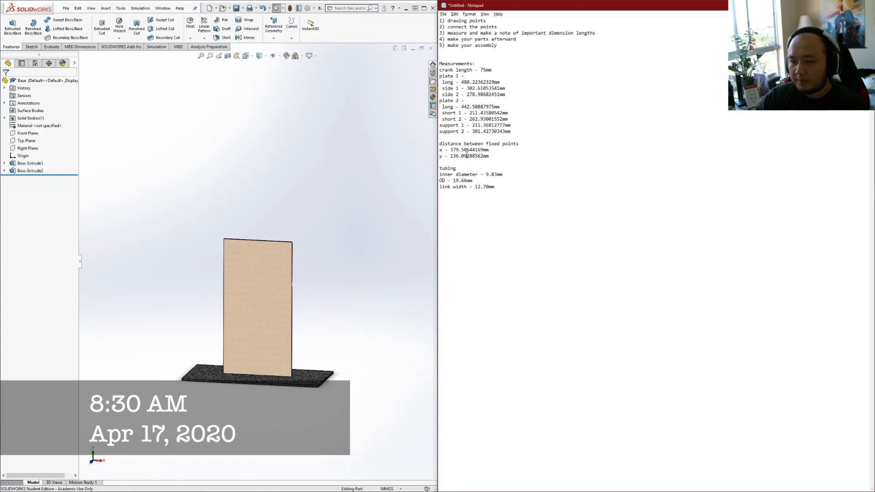
pyautogui.write('(i)')
pyautogui.press('BackSpace')
pyautogui.press('BackSpace')
pyautogui.write('-)')
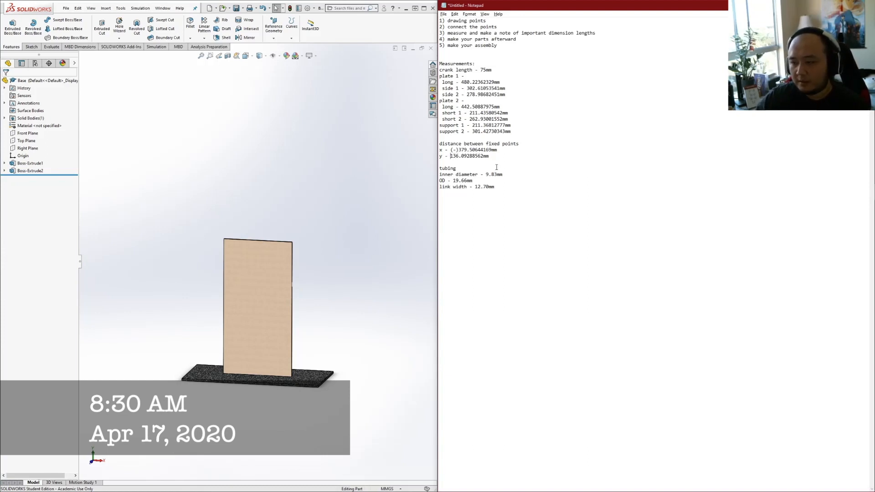
pyautogui.write('(+)')
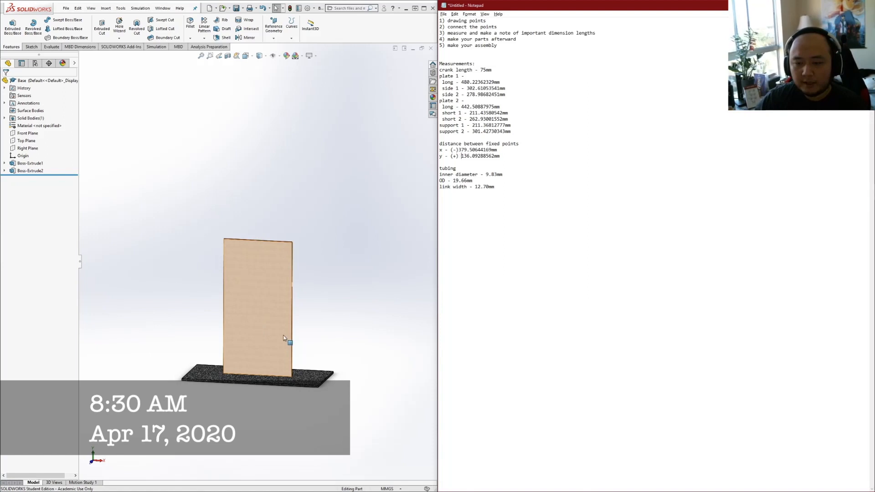
# In the Notepad notes, remove the space after (+) in the y distance between the fixed points
pyautogui.click(351, 302)
pyautogui.click(461, 156)
pyautogui.press('BackSpace')
# In SolidWorks, start an extruded cut sketch on the upright panel's front face and draw a circle about 22 mm in diameter near its upper right corner
pyautogui.click(267, 296)
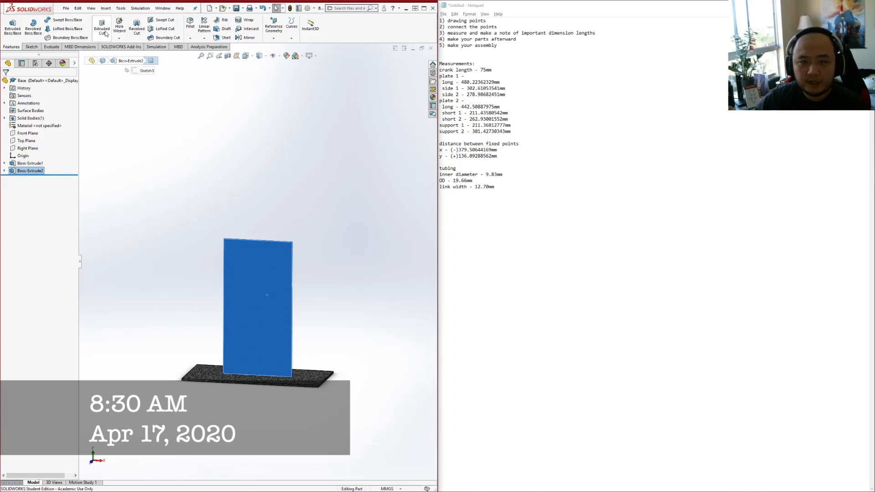
pyautogui.click(105, 30)
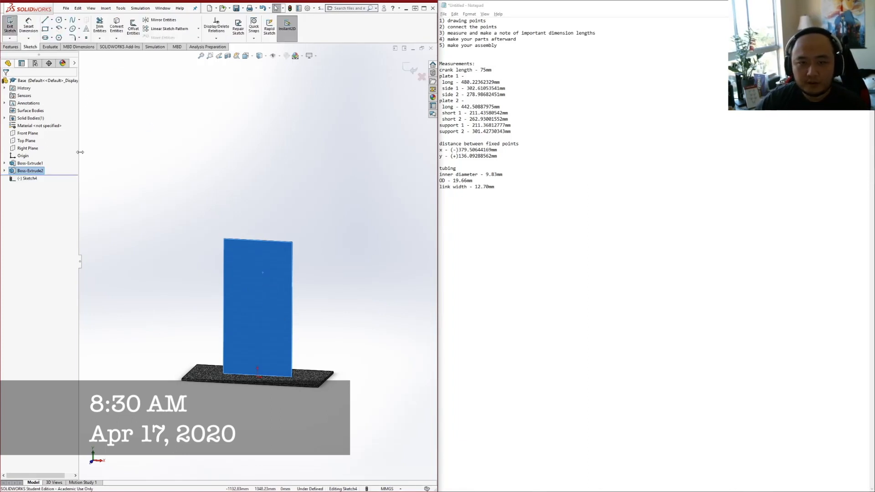
pyautogui.press('space')
pyautogui.click(237, 305)
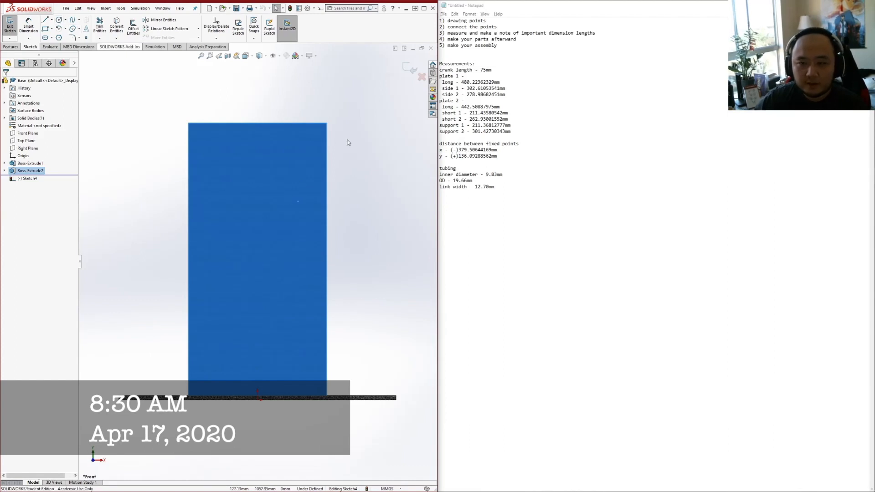
pyautogui.press('Escape')
pyautogui.click(58, 20)
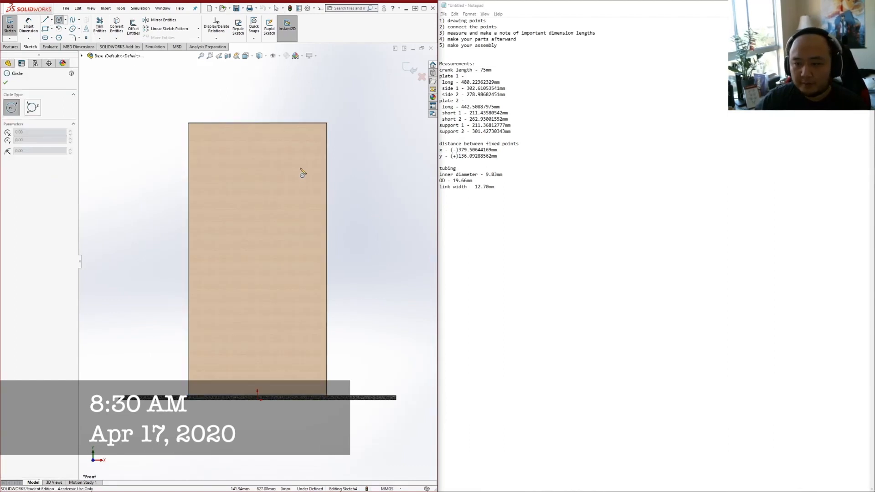
pyautogui.scroll(-3, 303, 172)
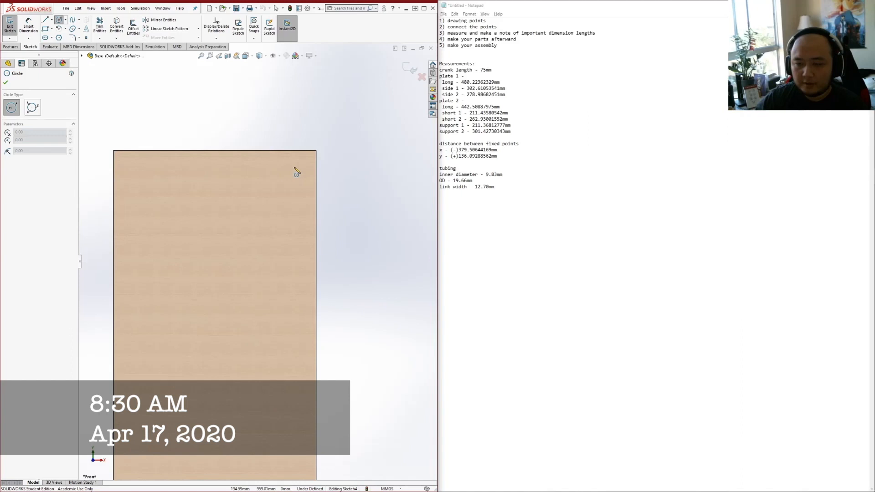
pyautogui.moveTo(284, 179); pyautogui.dragTo(288, 179)
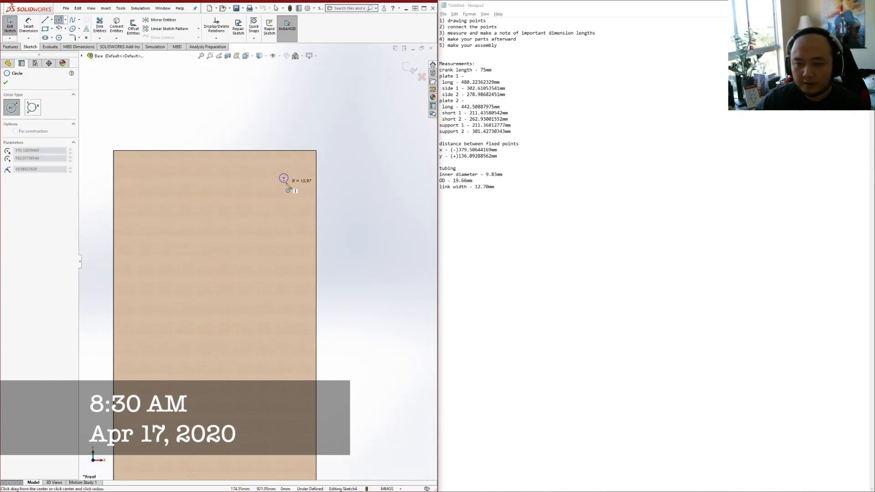
# Dimension the circle's diameter at 9.83 mm, the tubing's inner diameter
pyautogui.click(28, 28)
pyautogui.scroll(-5, 283, 179)
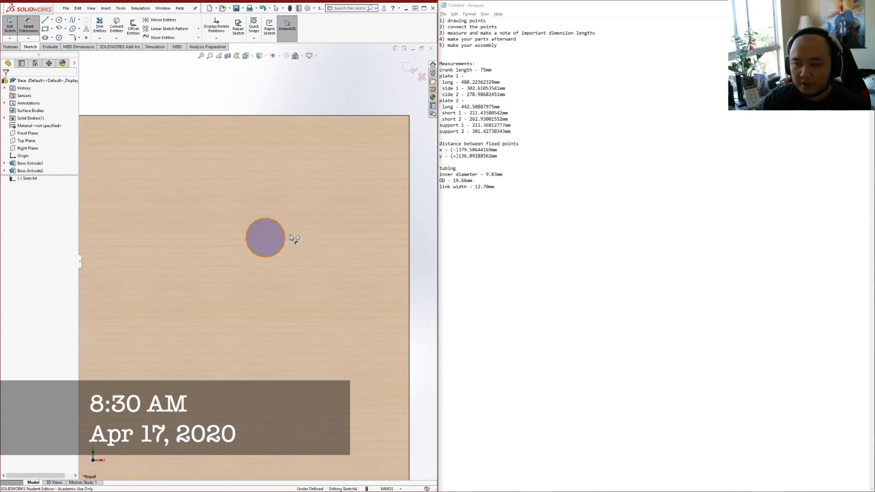
pyautogui.click(286, 237)
pyautogui.click(318, 244)
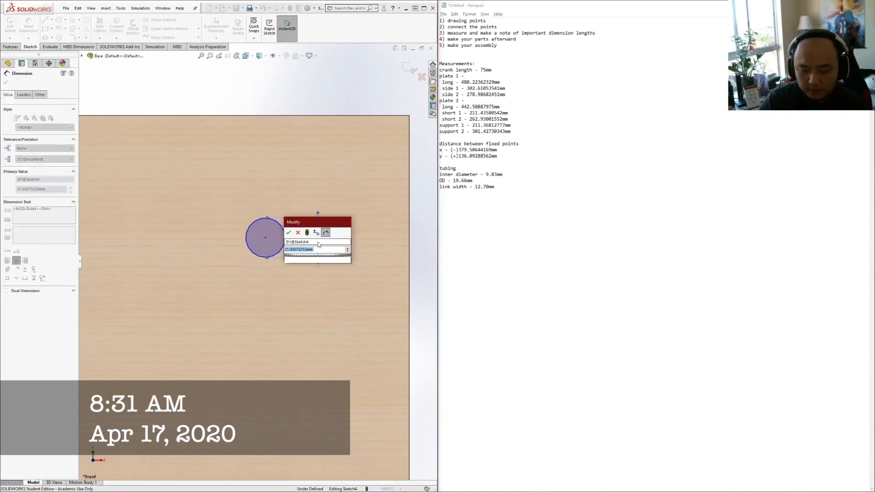
pyautogui.press('Return')
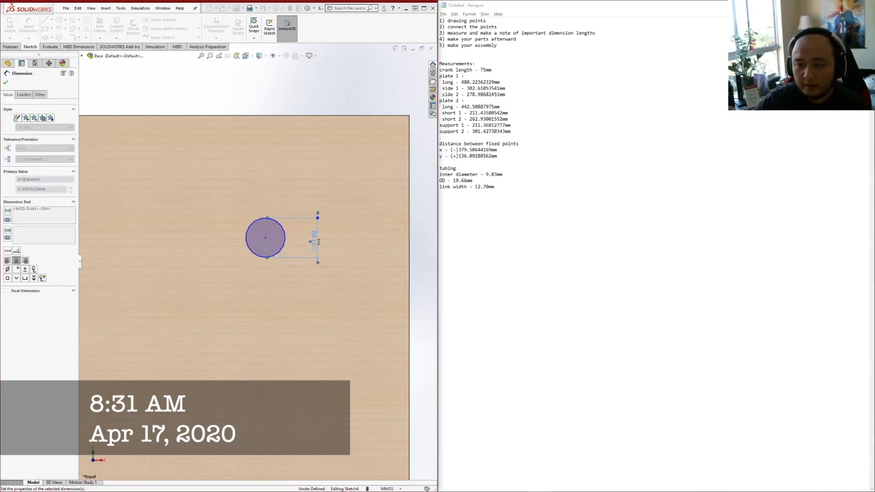
# Draw a second circle about 40 mm in diameter on the panel, up and to the left of the first circle
pyautogui.scroll(2, 310, 251)
pyautogui.scroll(2, 173, 262)
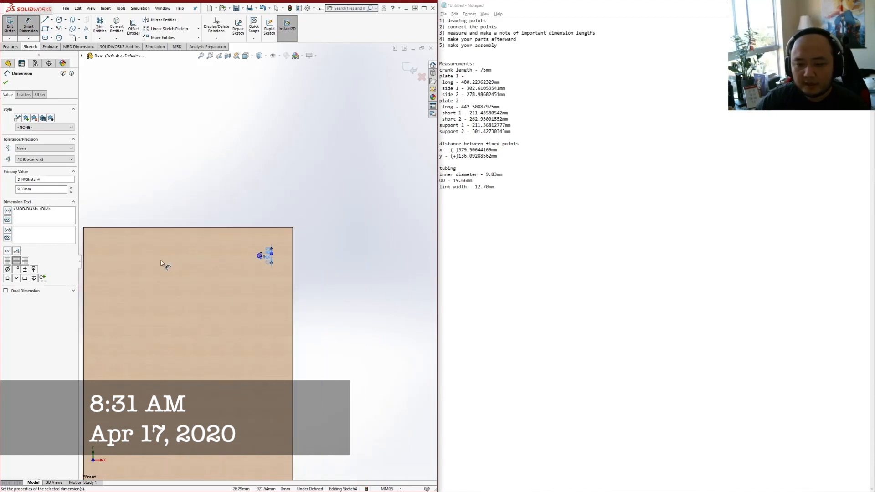
pyautogui.scroll(-1, 164, 264)
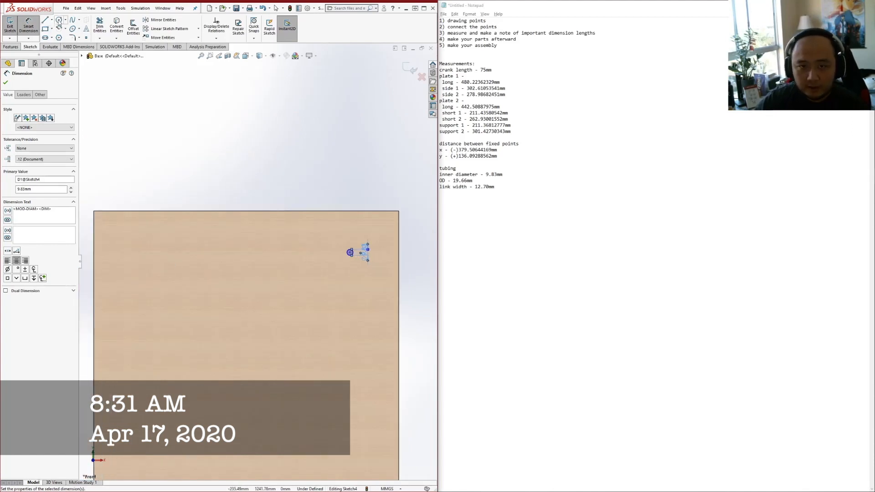
pyautogui.click(58, 20)
pyautogui.click(195, 232)
pyautogui.click(208, 231)
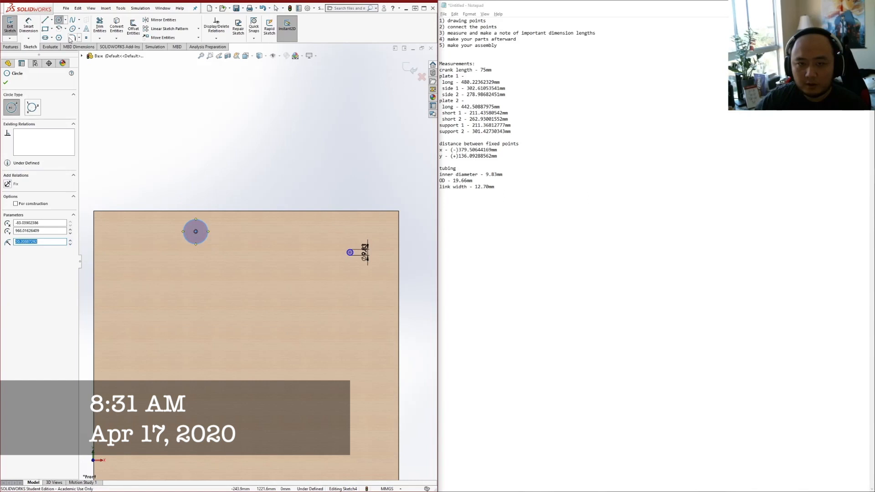
pyautogui.press('Escape')
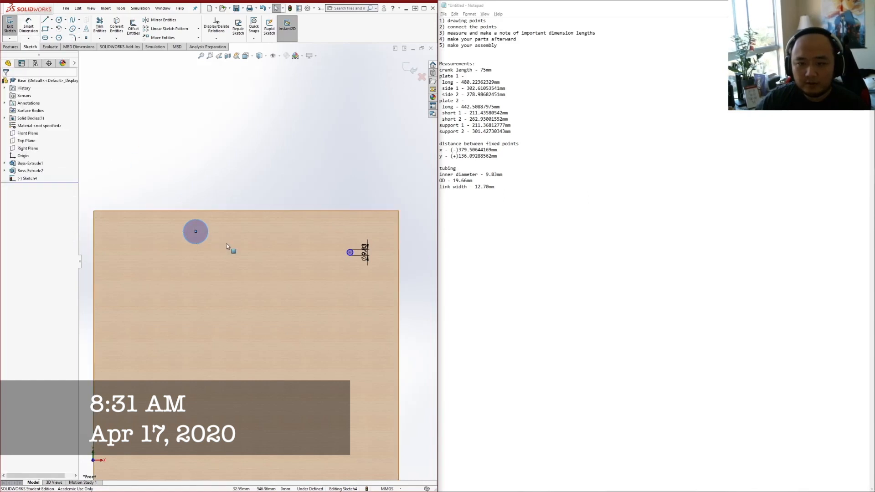
# Make the second circle equal in size to the 9.83 mm circle with an Equal relation
pyautogui.click(206, 235)
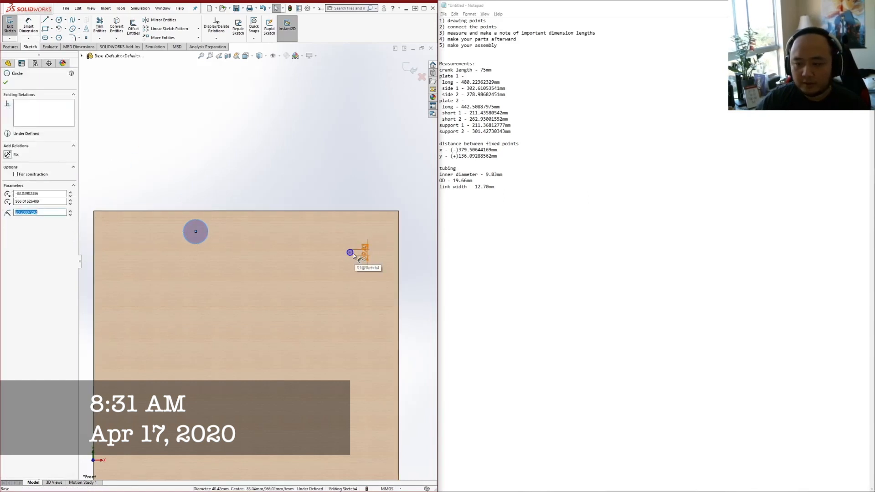
pyautogui.scroll(-10, 355, 257)
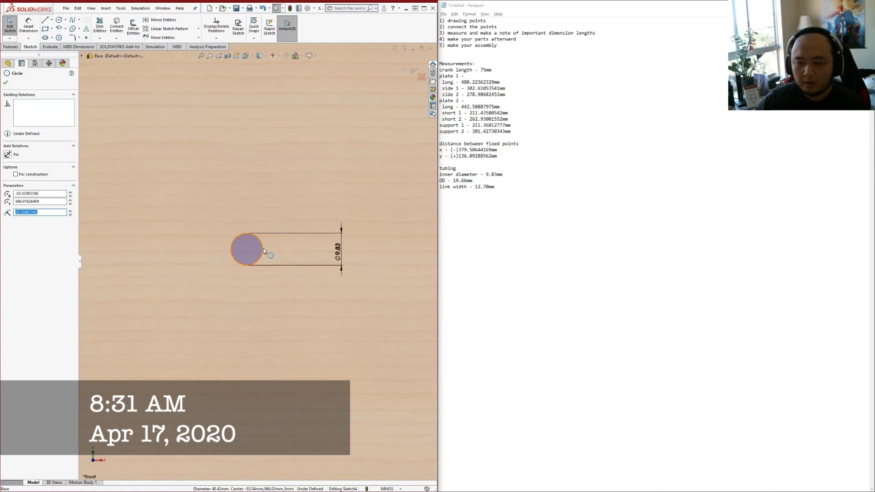
pyautogui.keyDown('ctrl'); pyautogui.click(264, 250); pyautogui.keyUp('ctrl')
pyautogui.click(7, 218)
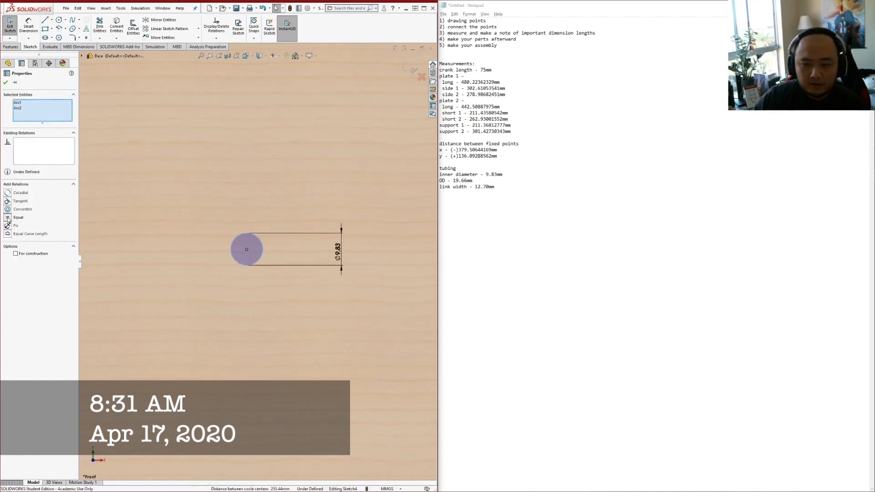
# Dimension the horizontal distance between the two circle centres at 379.50644169 mm, the noted x distance
pyautogui.scroll(8, 161, 223)
pyautogui.scroll(-4, 191, 241)
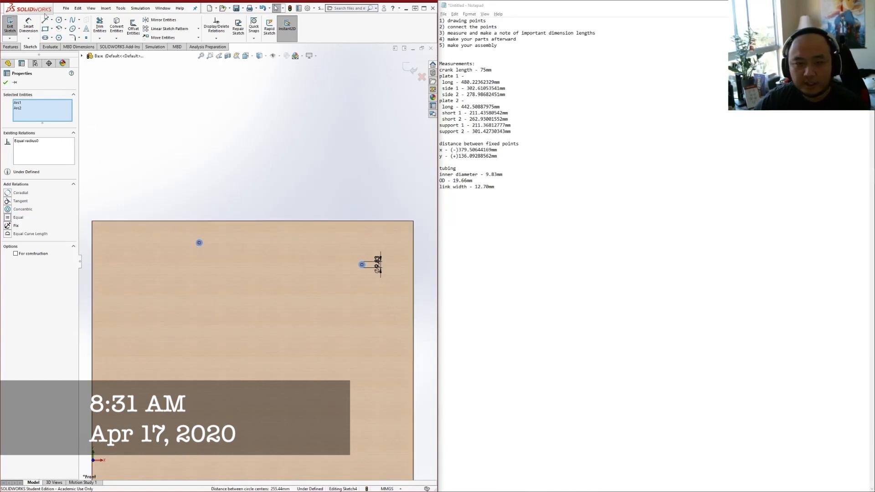
pyautogui.click(28, 27)
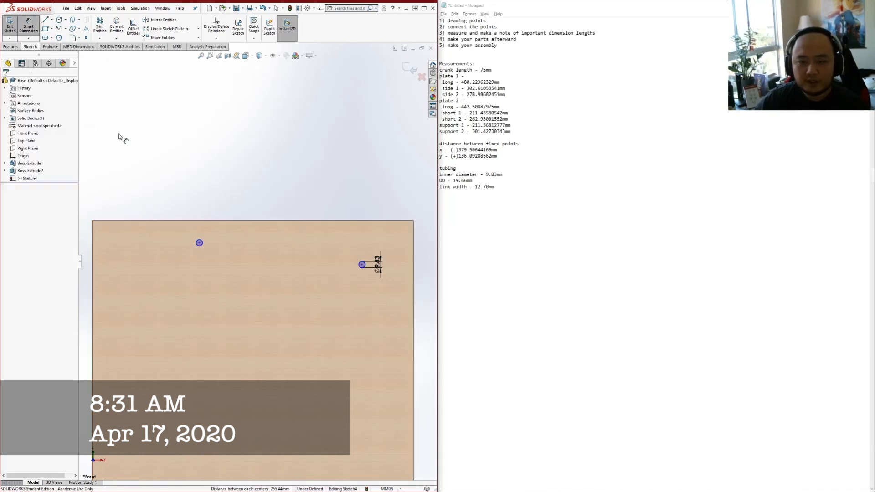
pyautogui.click(199, 243)
pyautogui.click(363, 264)
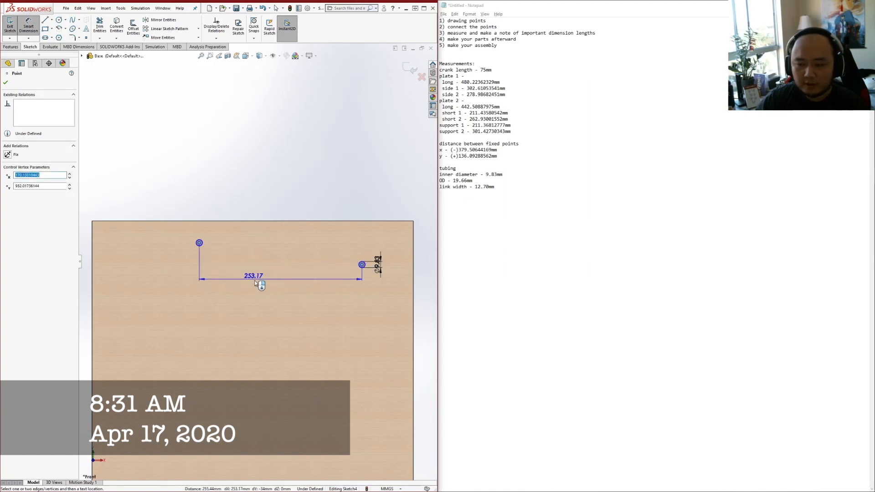
pyautogui.click(271, 287)
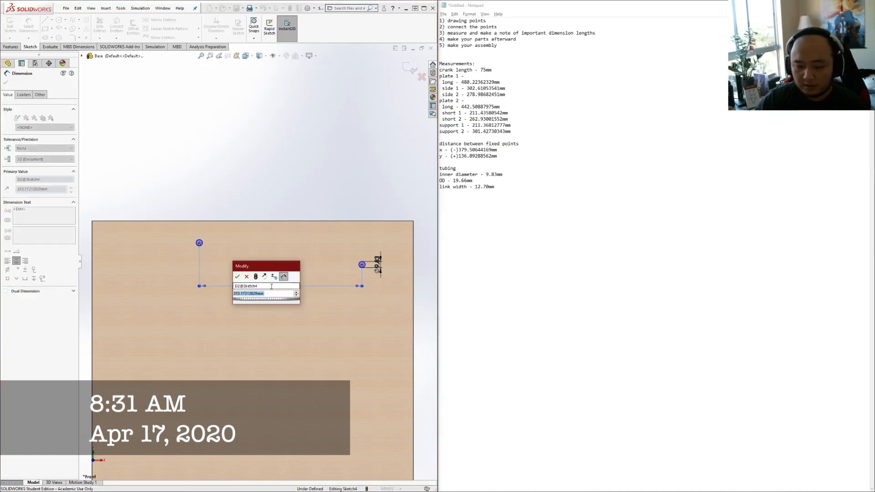
pyautogui.moveTo(518, 148); pyautogui.dragTo(460, 152)
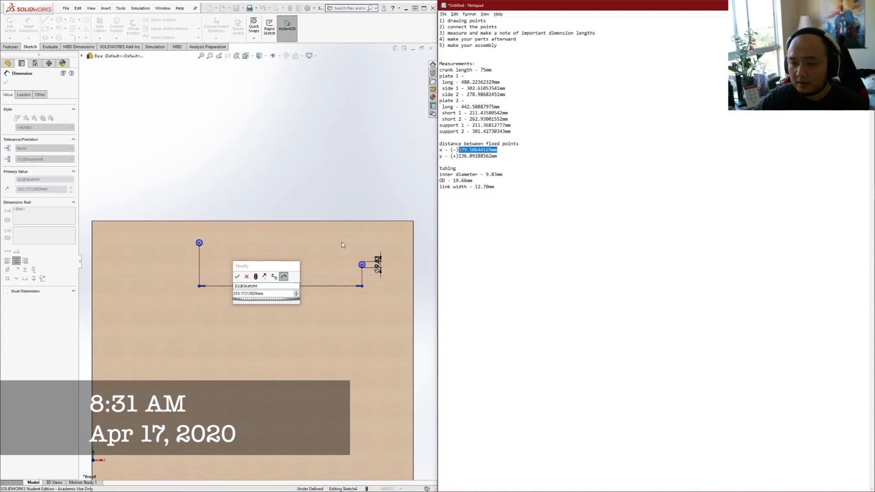
pyautogui.click(275, 294)
pyautogui.write('379.50644169mm')
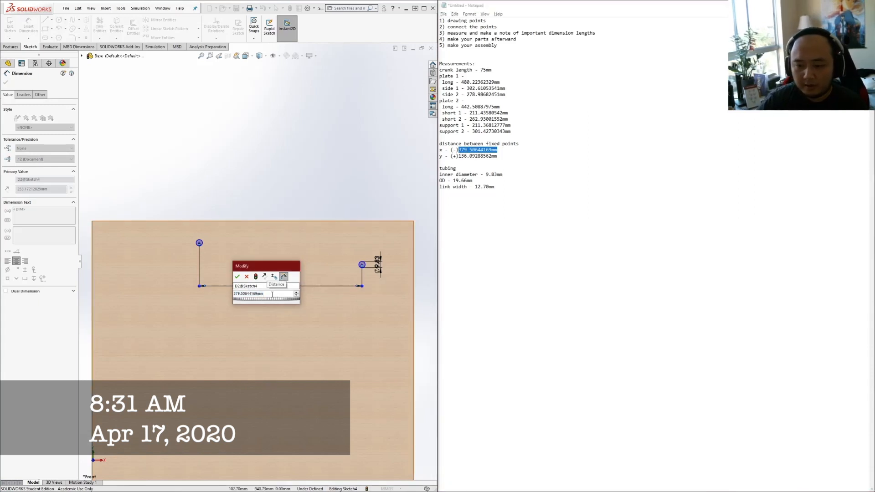
pyautogui.press('Return')
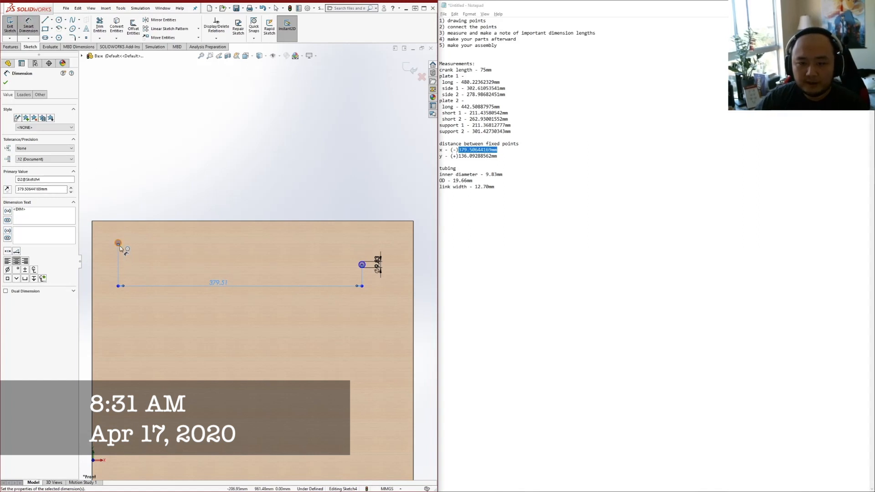
pyautogui.click(6, 83)
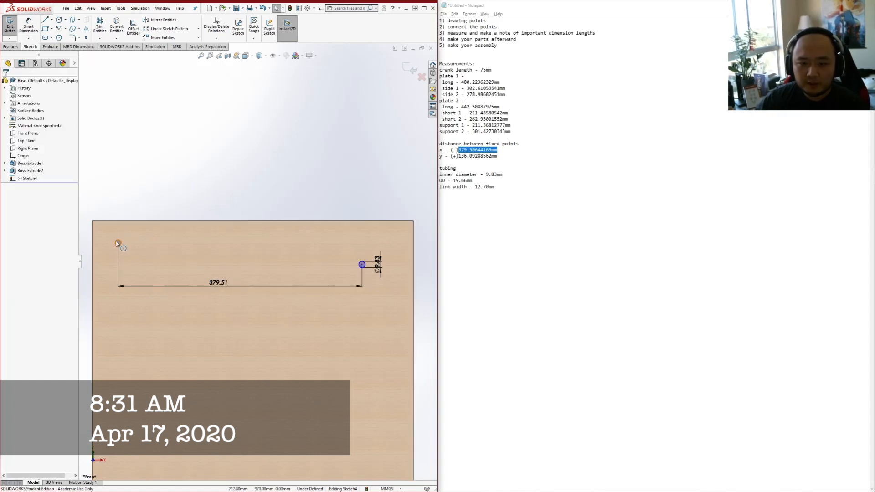
# Dimension the vertical distance between the circle centres at 136.09288562 mm and move the horizontal dimension below the lower circle
pyautogui.click(27, 27)
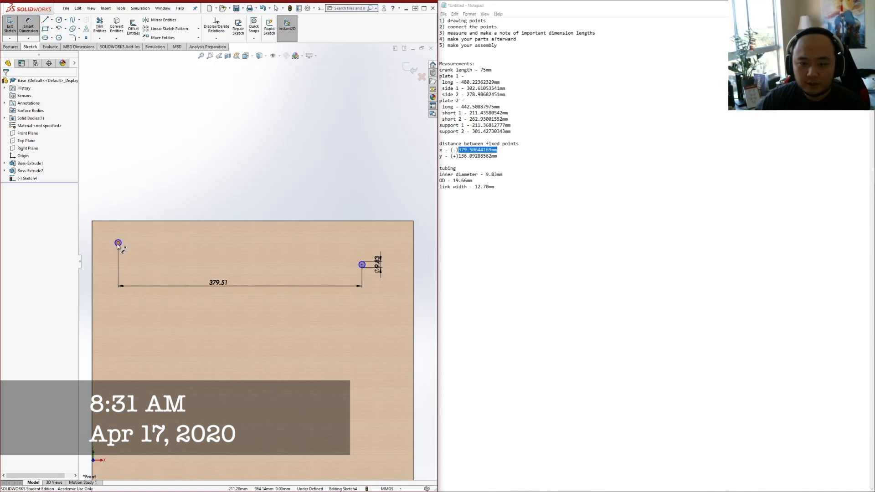
pyautogui.click(363, 265)
pyautogui.click(362, 265)
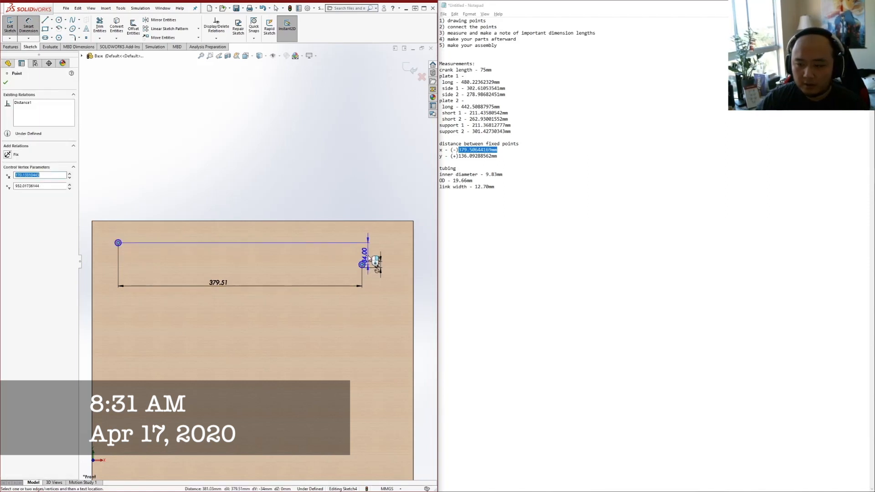
pyautogui.click(406, 259)
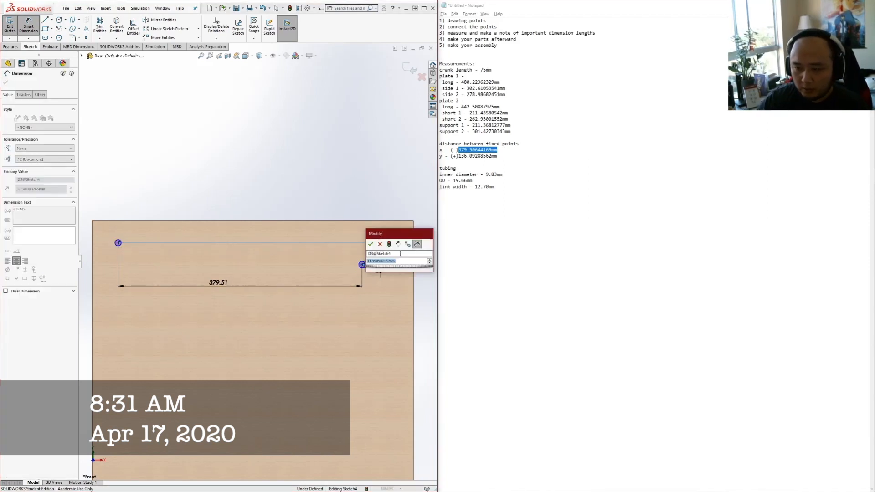
pyautogui.write('136.')
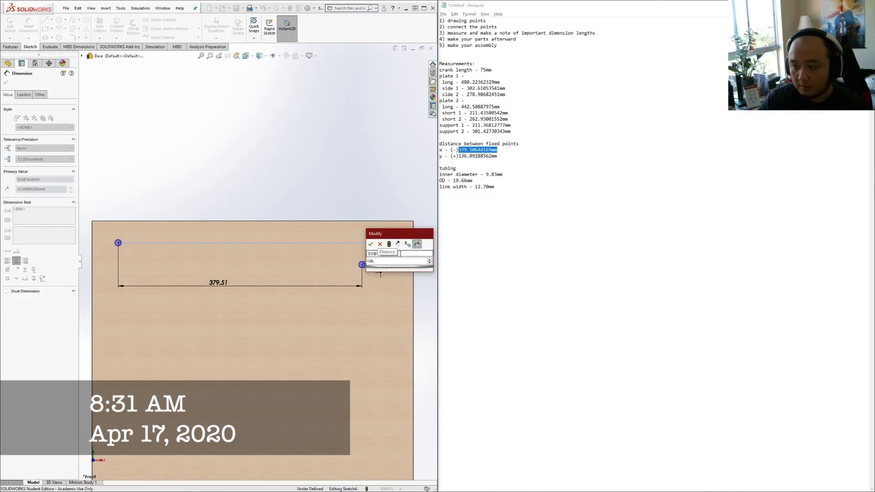
pyautogui.moveTo(497, 156); pyautogui.dragTo(469, 156)
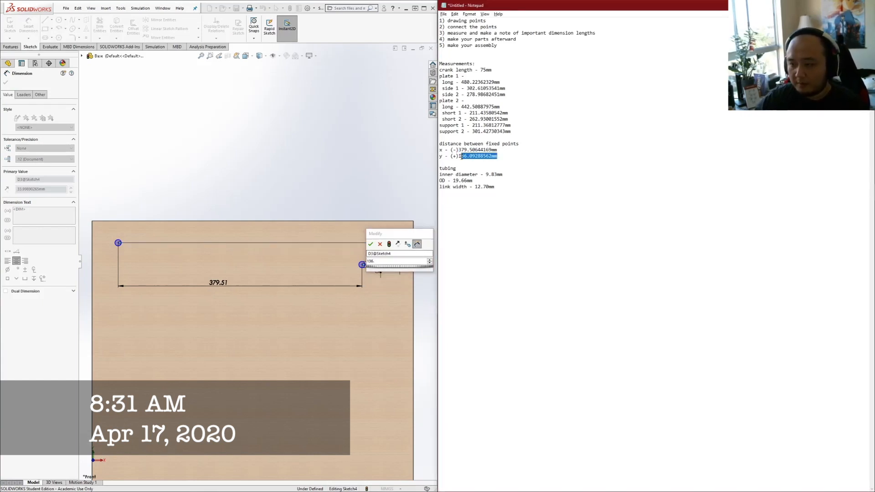
pyautogui.doubleClick(384, 263)
pyautogui.write('136.09288562mm')
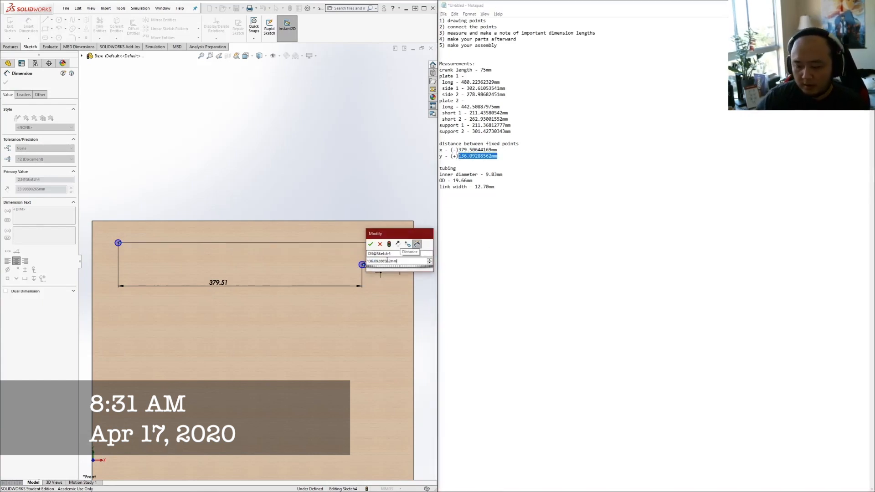
pyautogui.press('Return')
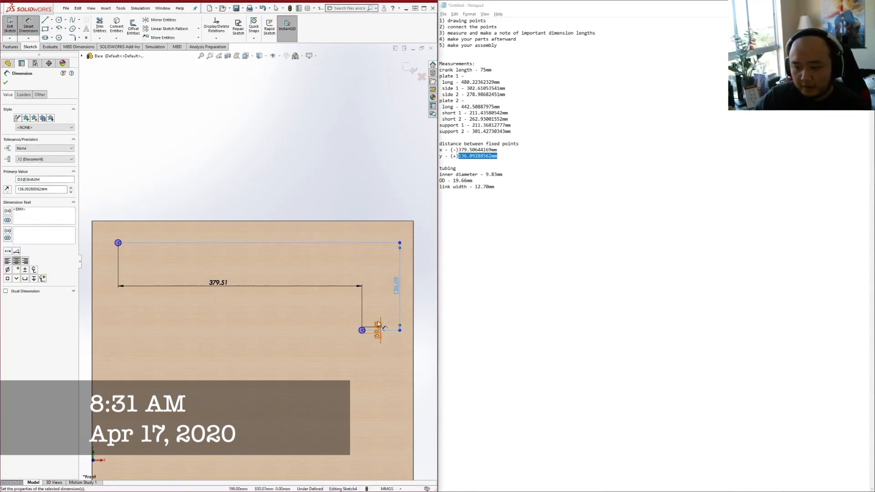
pyautogui.moveTo(288, 286)
pyautogui.mouseDown()
pyautogui.moveTo(217, 323)
pyautogui.moveTo(213, 352)
pyautogui.moveTo(215, 331)
pyautogui.moveTo(215, 343)
pyautogui.mouseUp()
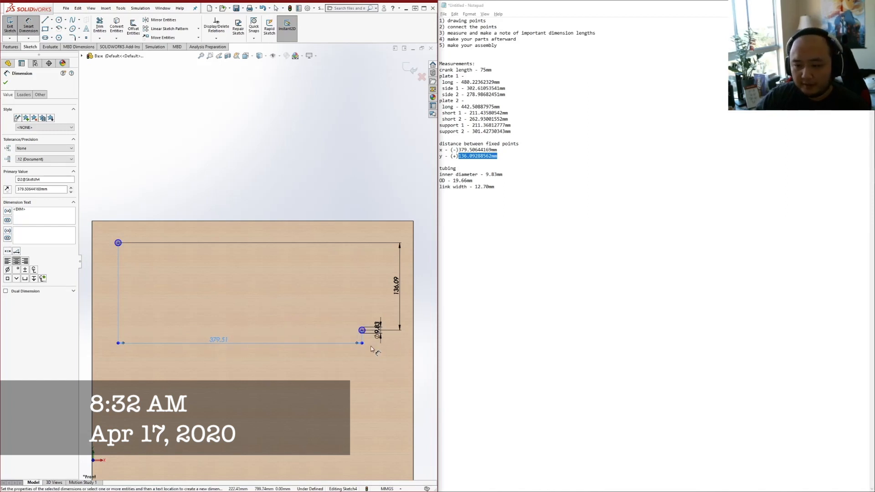
pyautogui.click(5, 83)
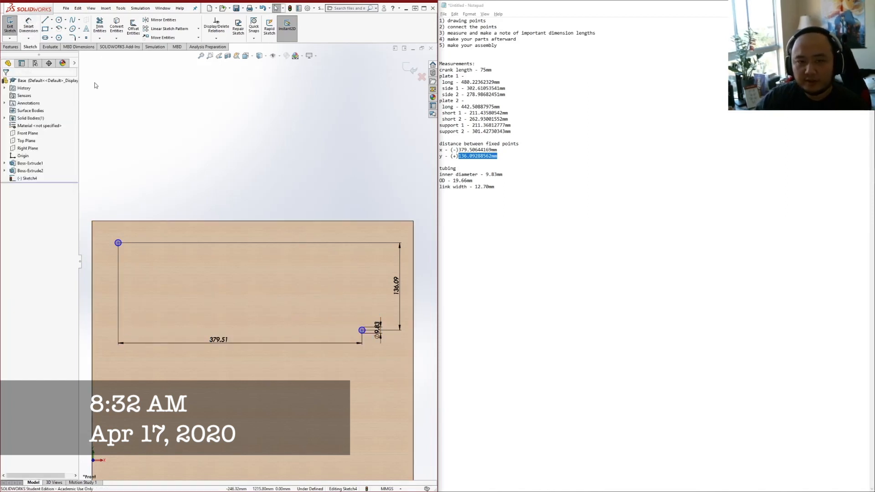
# Extrude-cut the two-circle sketch through the upright panel with a blind depth of 6.35 mm
pyautogui.press('e')
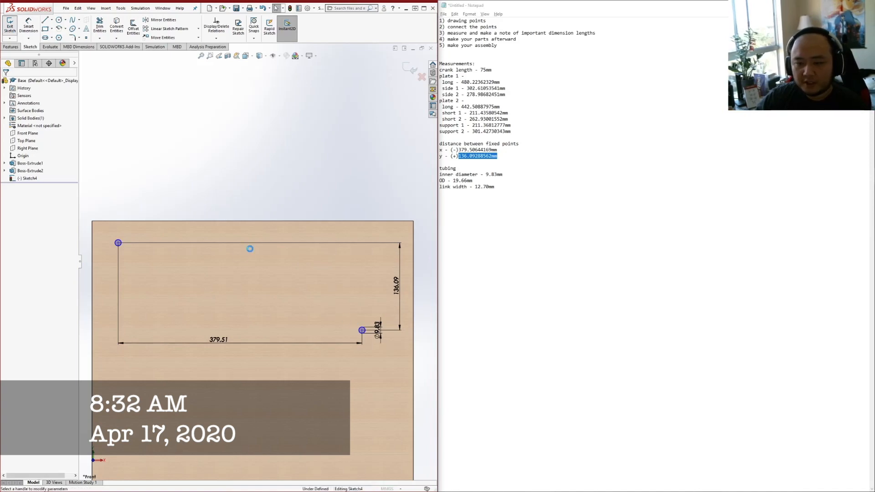
pyautogui.moveTo(224, 217)
pyautogui.mouseDown(button='middle')
pyautogui.moveTo(151, 256)
pyautogui.moveTo(133, 279)
pyautogui.moveTo(142, 291)
pyautogui.moveTo(175, 242)
pyautogui.moveTo(169, 213)
pyautogui.mouseUp(button='middle')
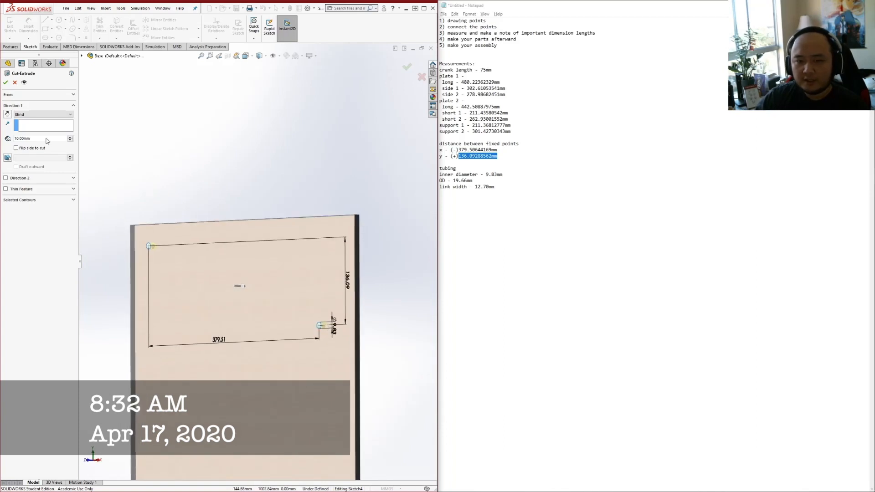
pyautogui.hotkey('ctrl', 'a')
pyautogui.write('6')
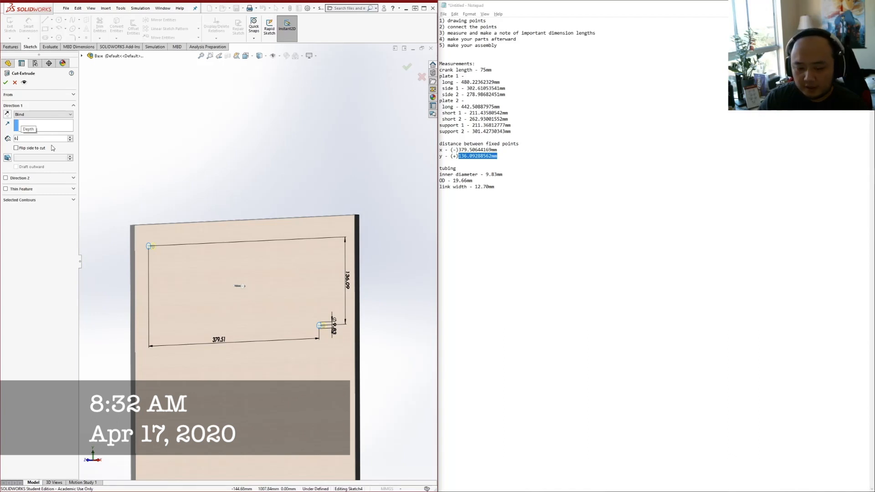
pyautogui.write('35')
pyautogui.press('Return')
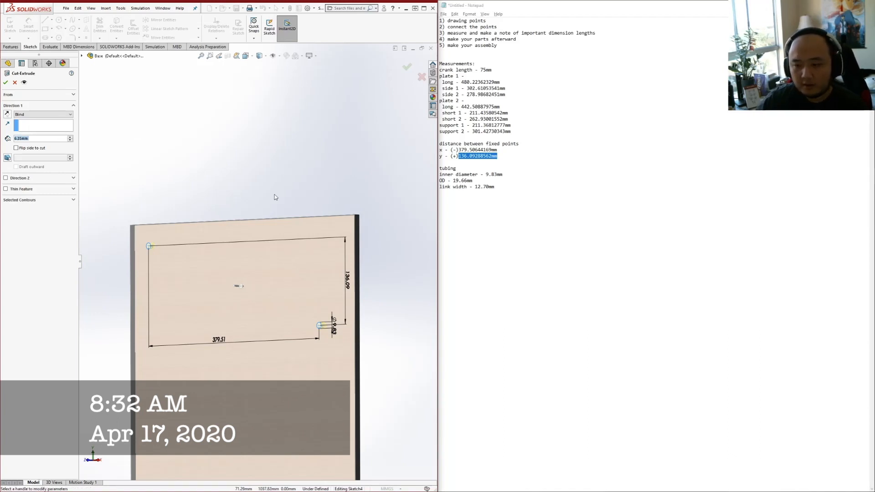
pyautogui.moveTo(261, 219); pyautogui.dragTo(141, 156, button='middle')
pyautogui.click(6, 82)
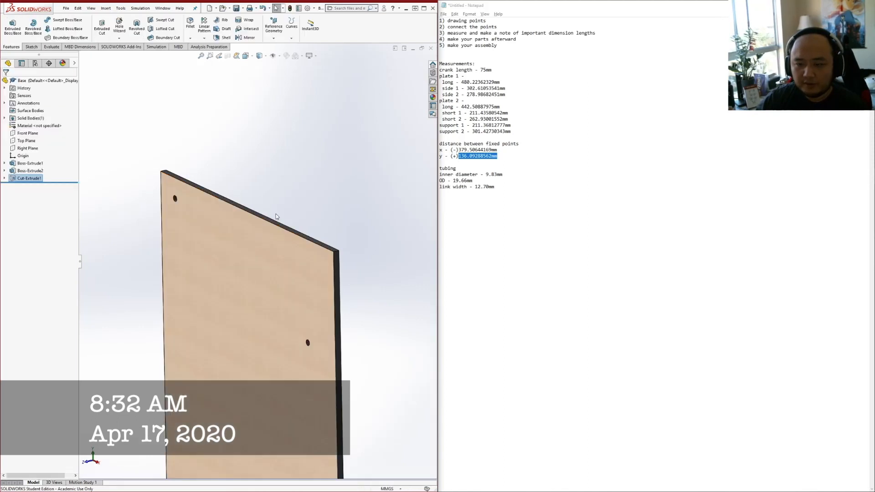
# Edit the upright panel's base sketch, set its thickness dimension to 6.35 mm and exit the sketch
pyautogui.click(27, 171)
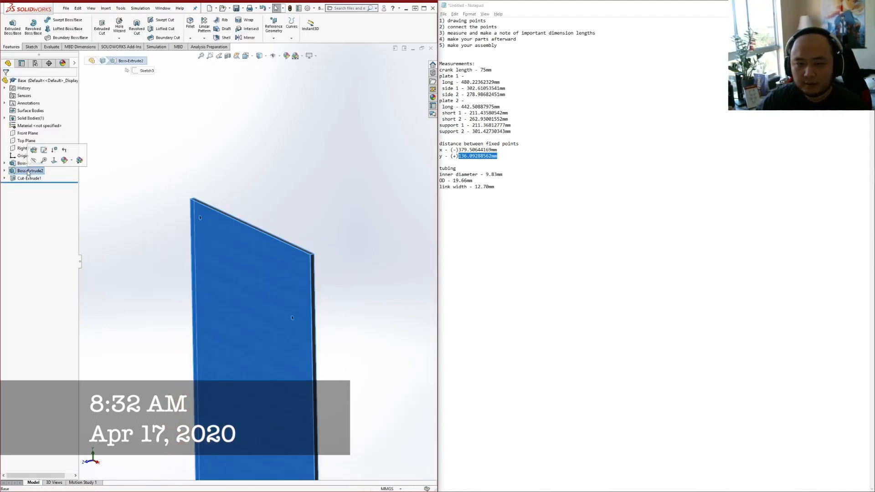
pyautogui.rightClick(28, 171)
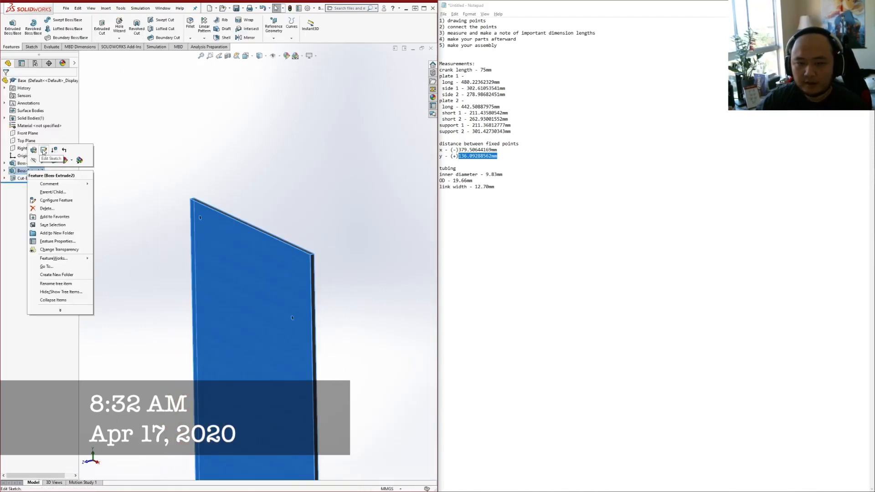
pyautogui.click(43, 151)
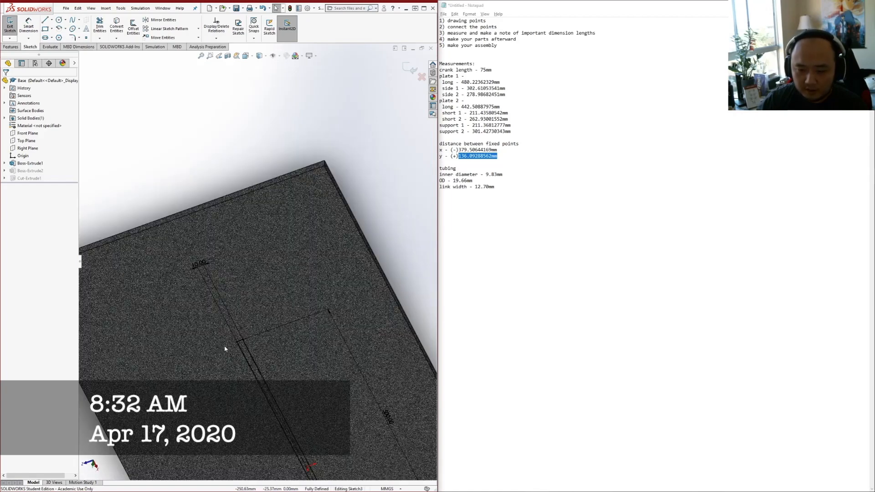
pyautogui.click(198, 244)
pyautogui.write('6.35')
pyautogui.press('Return')
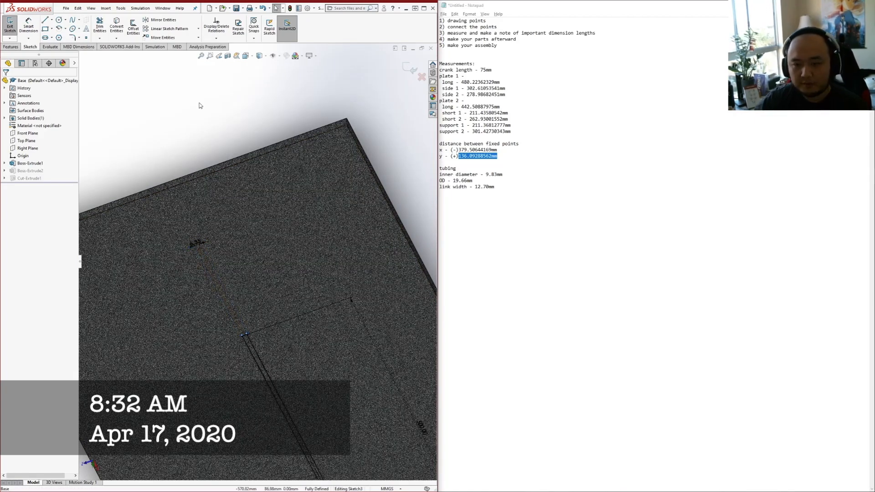
pyautogui.click(10, 25)
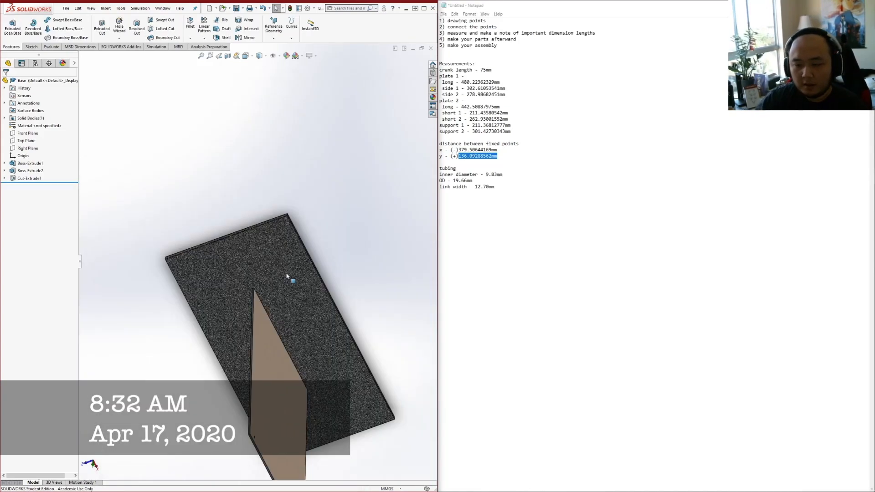
# Examine the whole Base part and its two panel holes in isometric and front views
pyautogui.moveTo(286, 276)
pyautogui.mouseDown(button='middle')
pyautogui.moveTo(288, 209)
pyautogui.moveTo(224, 241)
pyautogui.moveTo(268, 273)
pyautogui.mouseUp(button='middle')
pyautogui.press('space')
pyautogui.click(217, 281)
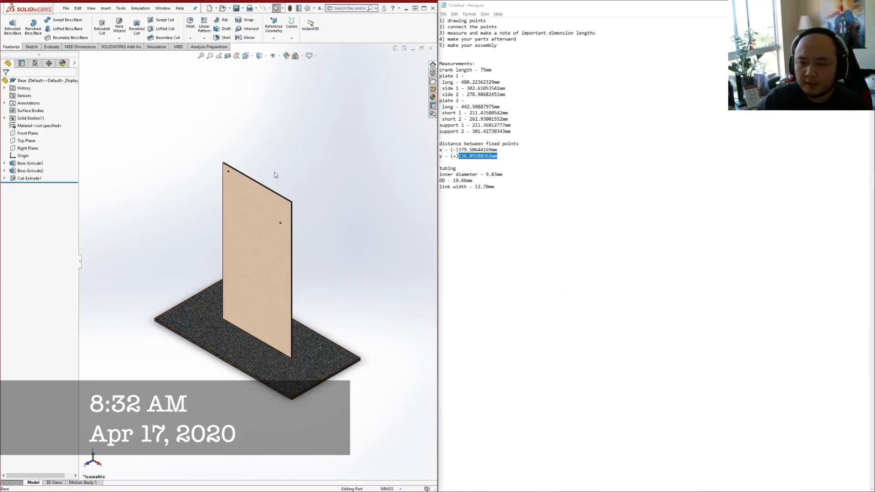
pyautogui.moveTo(301, 211); pyautogui.dragTo(315, 198, button='middle')
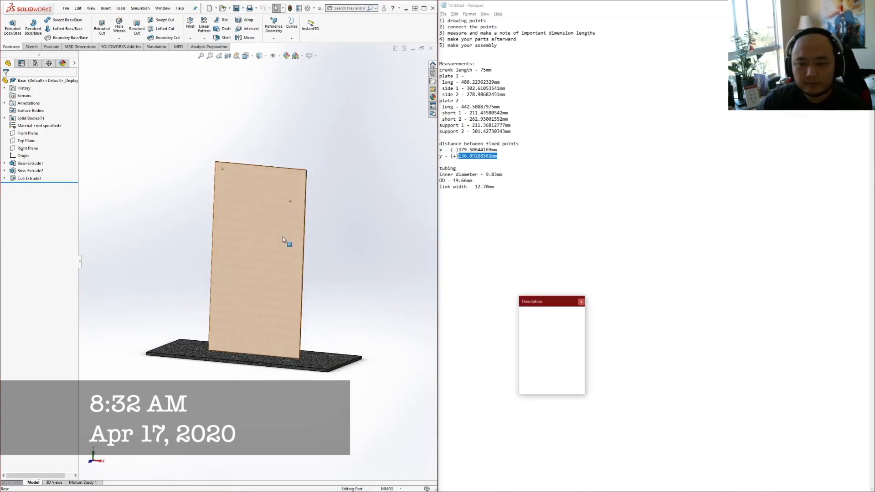
pyautogui.press('space')
pyautogui.click(184, 324)
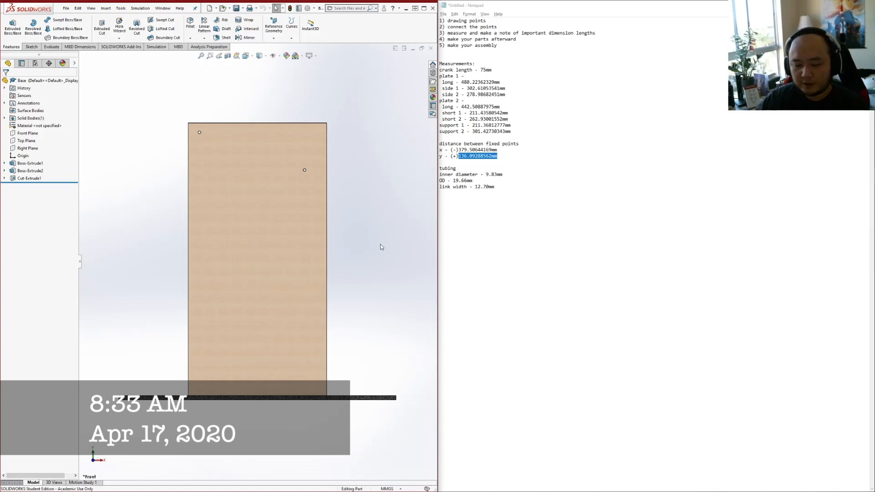
pyautogui.press('f')
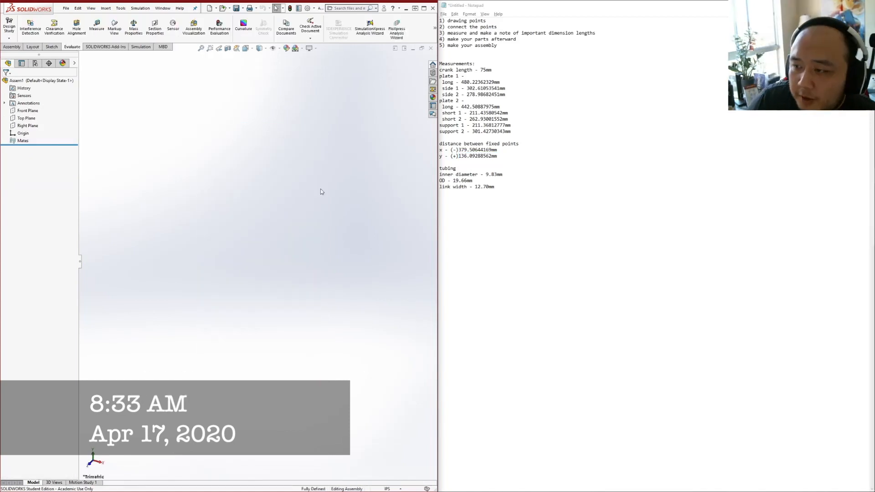
# In the Notepad measurements, insert blank lines before the plate 1 and plate 2 groups, and return to the SOLIDWORKS assembly
pyautogui.click(497, 70)
pyautogui.press('Return')
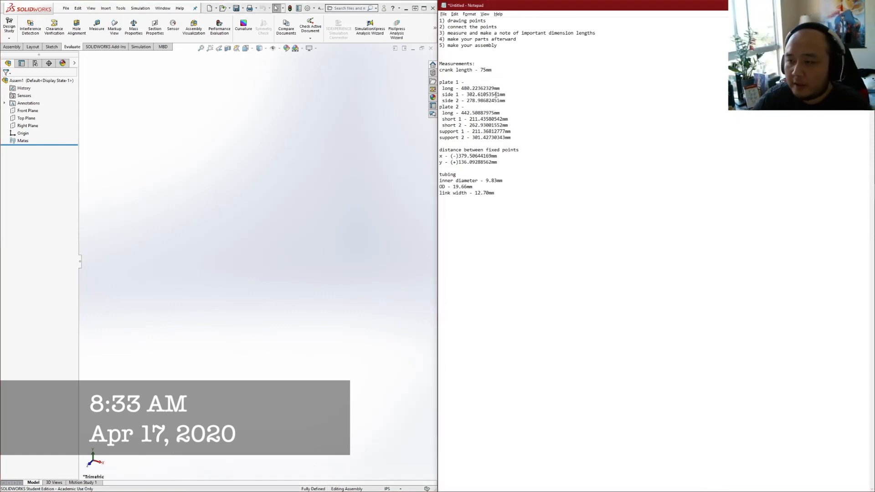
pyautogui.press('Return')
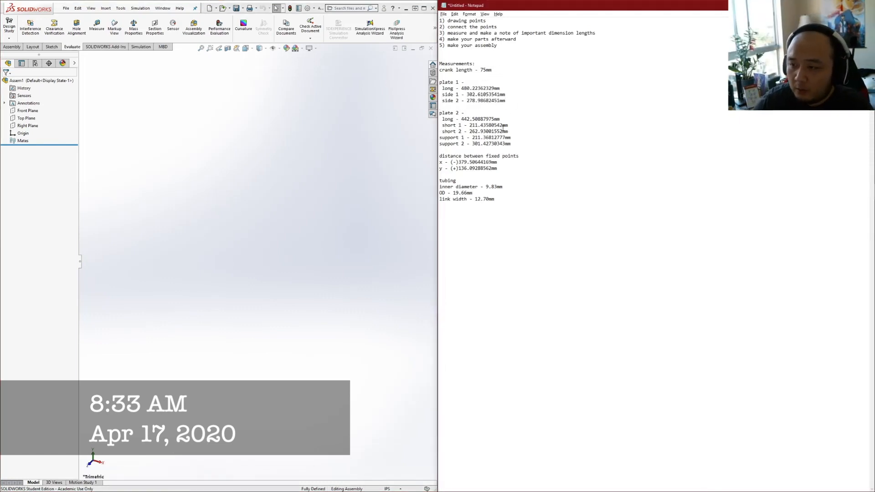
pyautogui.click(187, 129)
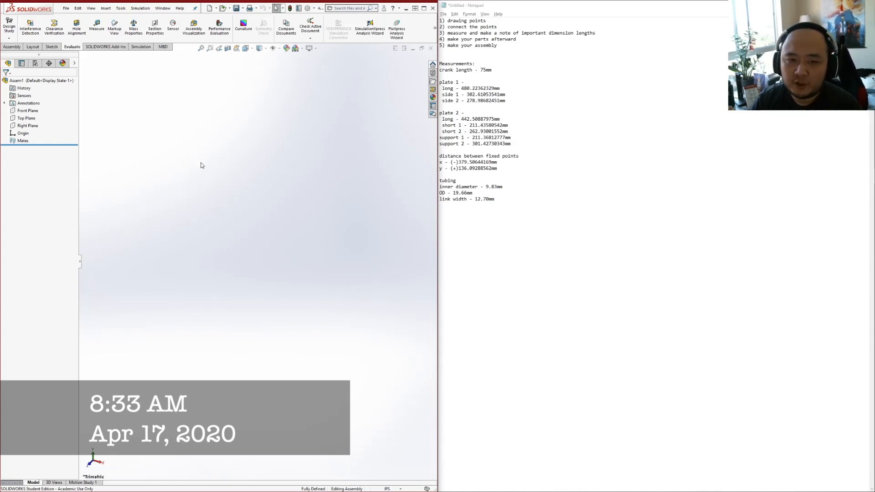
# Start inserting components and open Crank, plate 1, plate 2, support 1 and support 2 from the self-made folder
pyautogui.click(14, 47)
pyautogui.click(38, 26)
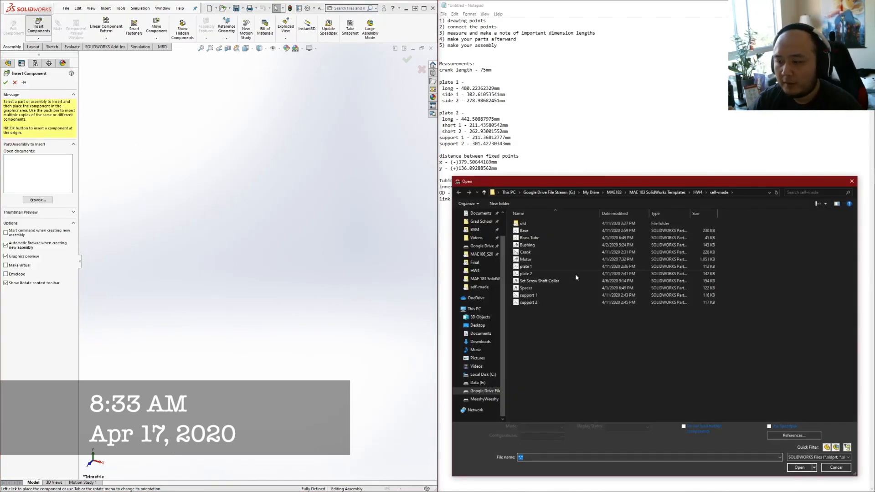
pyautogui.click(528, 295)
pyautogui.keyDown('ctrl'); pyautogui.click(528, 302); pyautogui.keyUp('ctrl')
pyautogui.keyDown('ctrl'); pyautogui.click(526, 274); pyautogui.keyUp('ctrl')
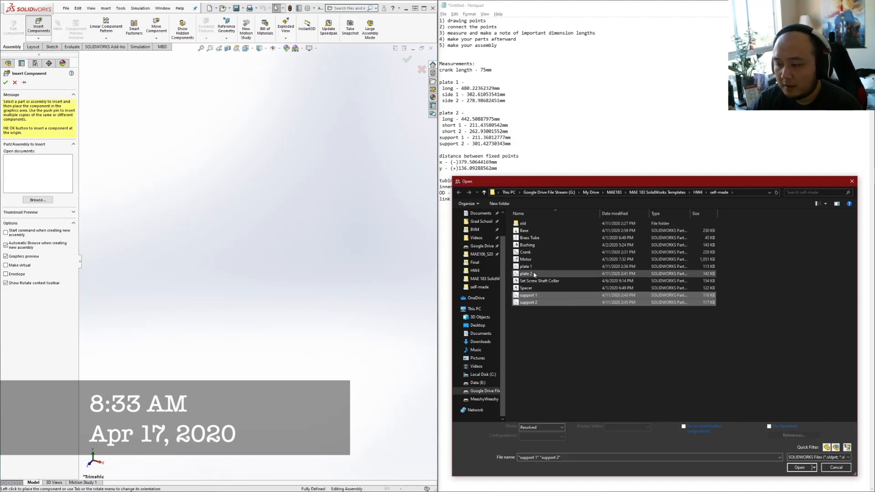
pyautogui.keyDown('ctrl'); pyautogui.click(526, 267); pyautogui.keyUp('ctrl')
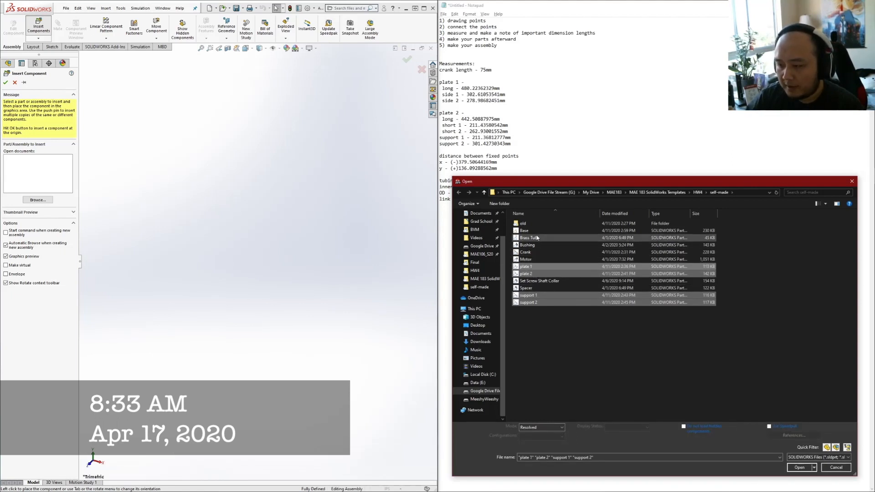
pyautogui.keyDown('ctrl'); pyautogui.click(564, 253); pyautogui.keyUp('ctrl')
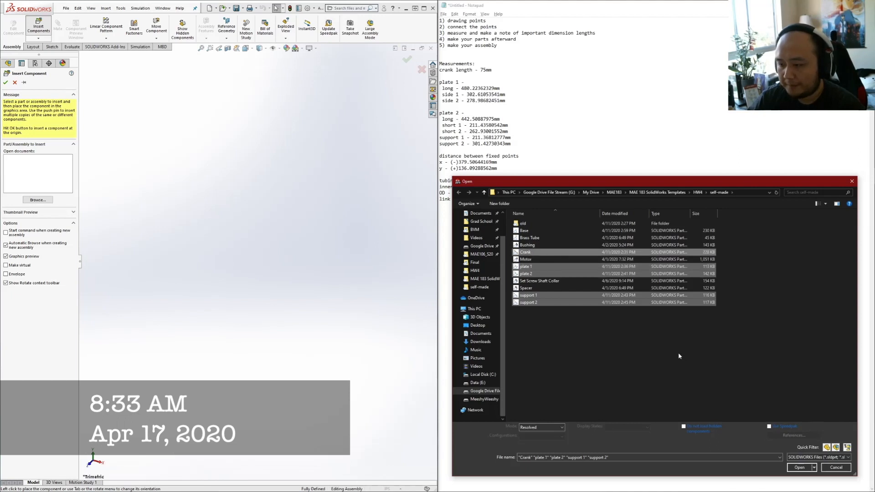
pyautogui.click(800, 468)
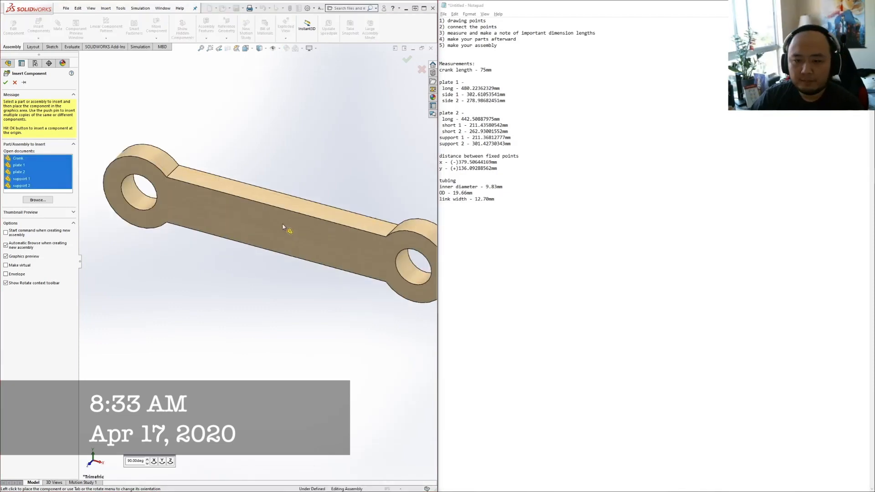
# Place the crank, both triangular plates and the two supports spaced apart in the assembly
pyautogui.click(264, 254)
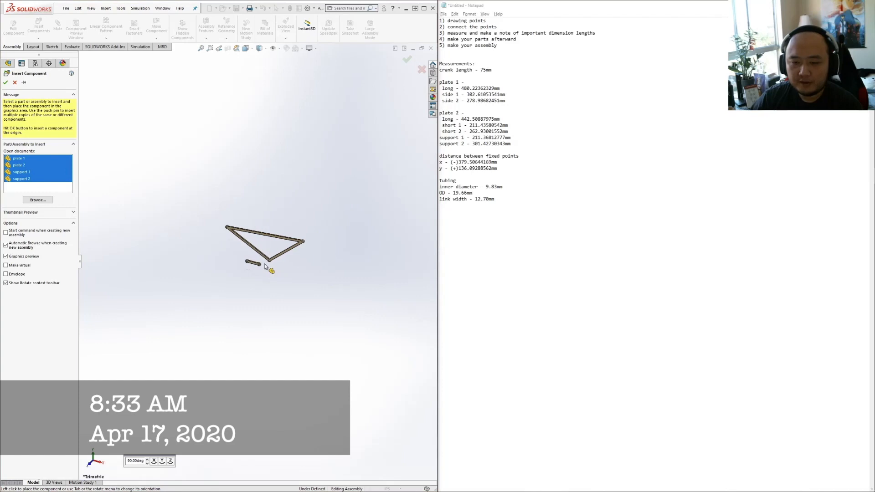
pyautogui.click(287, 269)
pyautogui.click(247, 278)
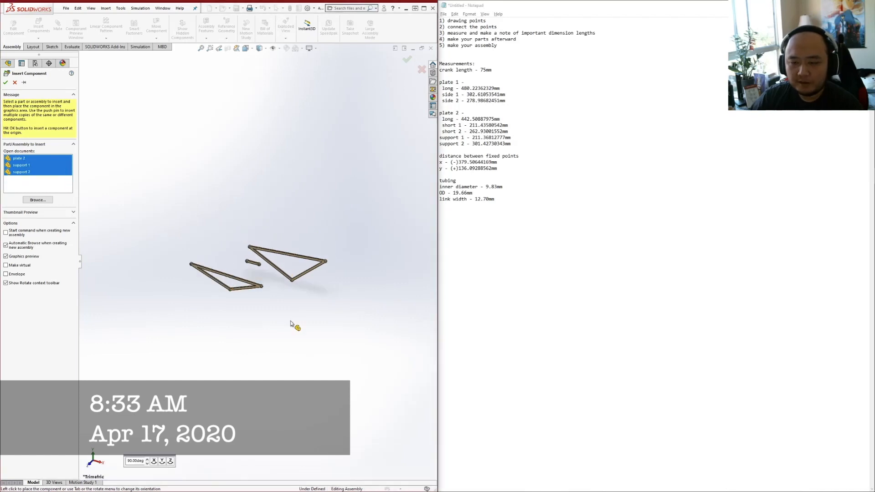
pyautogui.click(292, 324)
pyautogui.click(300, 299)
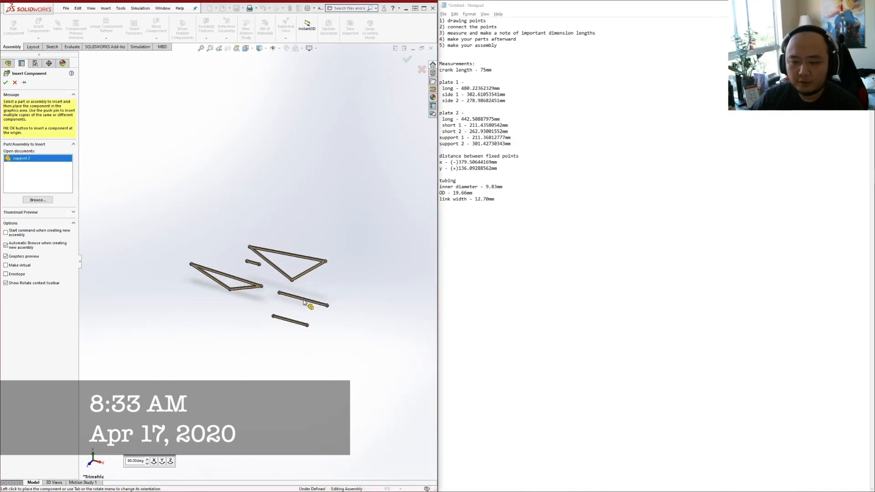
# Insert the Base part from the self-made folder into the assembly near the links
pyautogui.click(39, 26)
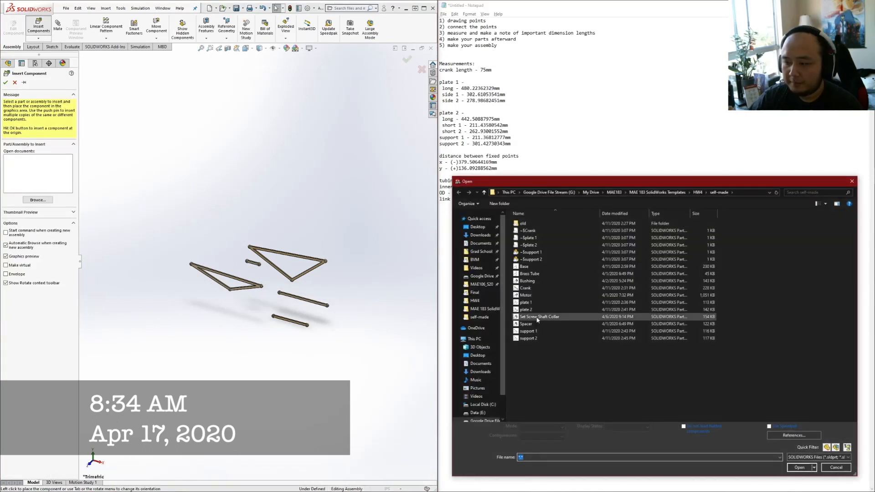
pyautogui.doubleClick(534, 267)
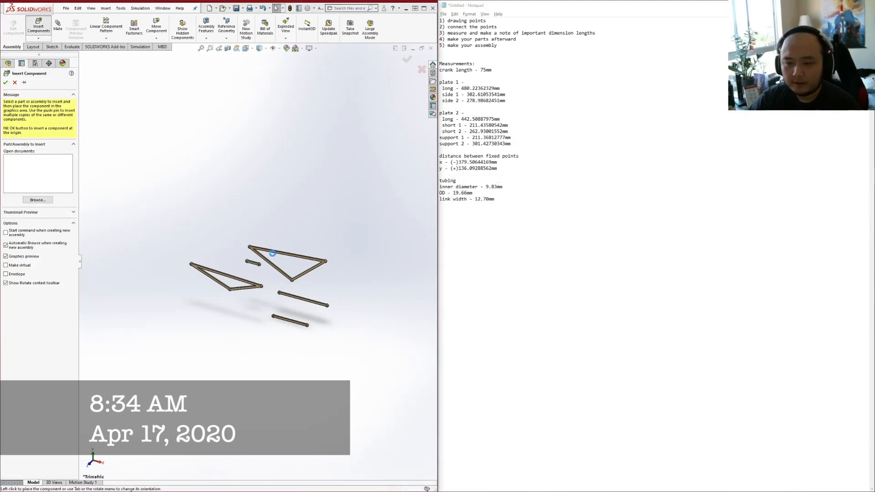
pyautogui.click(236, 316)
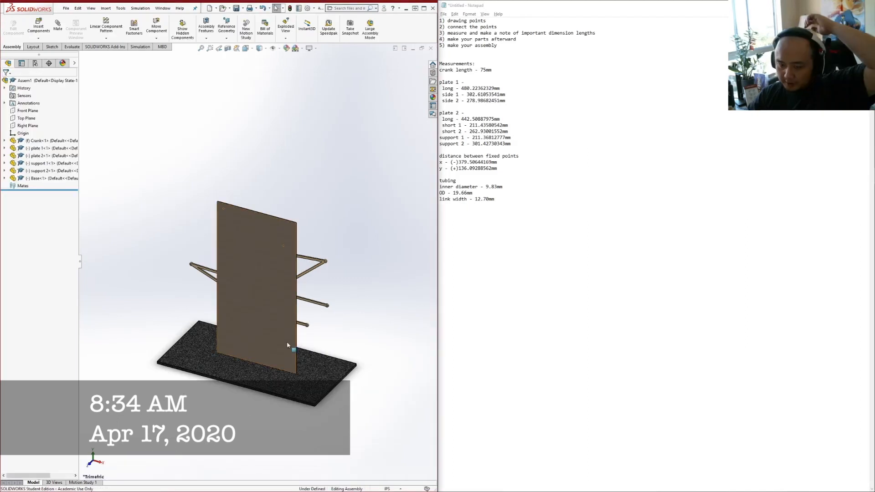
# Move the Base so the links are clear of its upright panel, and fix the Base in place
pyautogui.moveTo(286, 341); pyautogui.dragTo(341, 285)
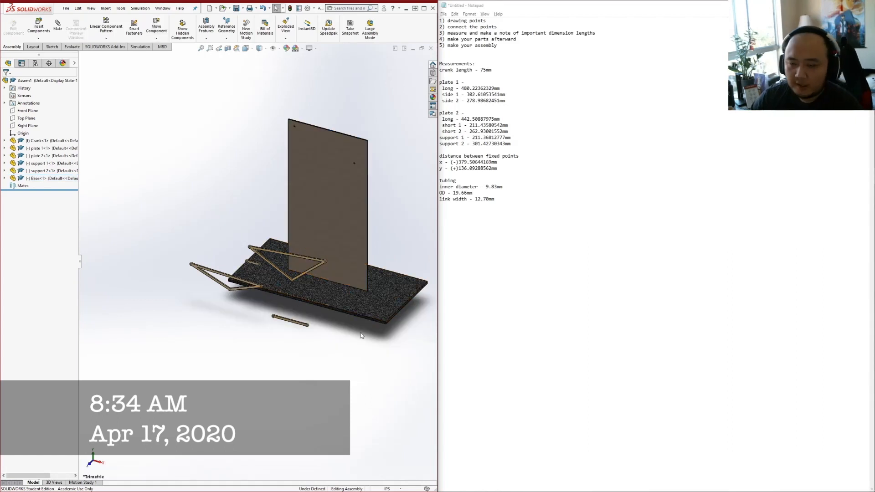
pyautogui.moveTo(392, 295); pyautogui.dragTo(395, 357)
pyautogui.rightClick(400, 343)
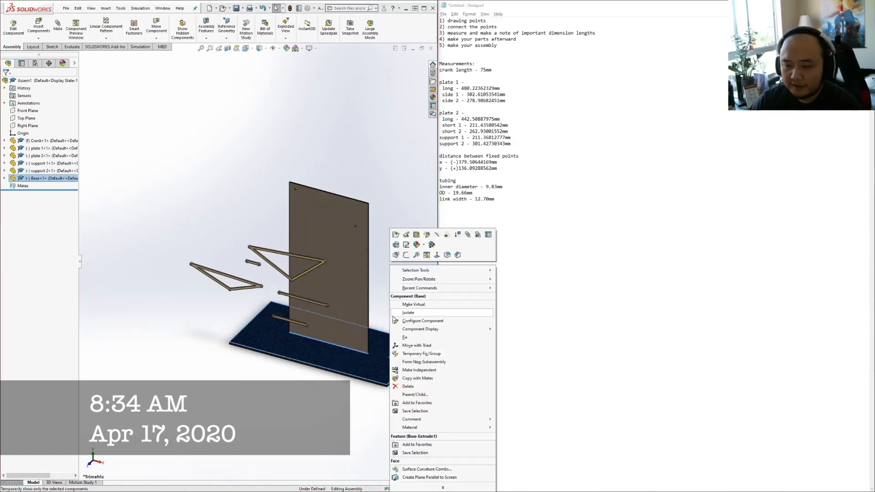
pyautogui.click(420, 338)
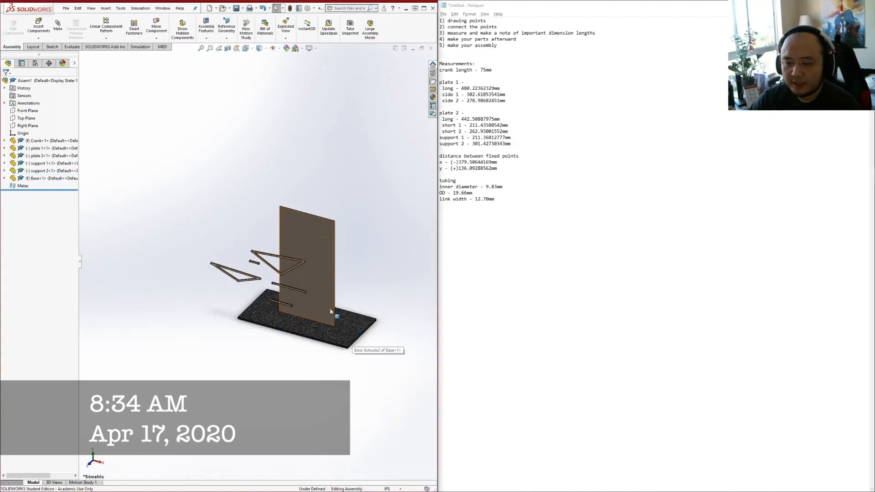
# Float the fixed crank and move it to just above plate 1
pyautogui.scroll(-5, 274, 279)
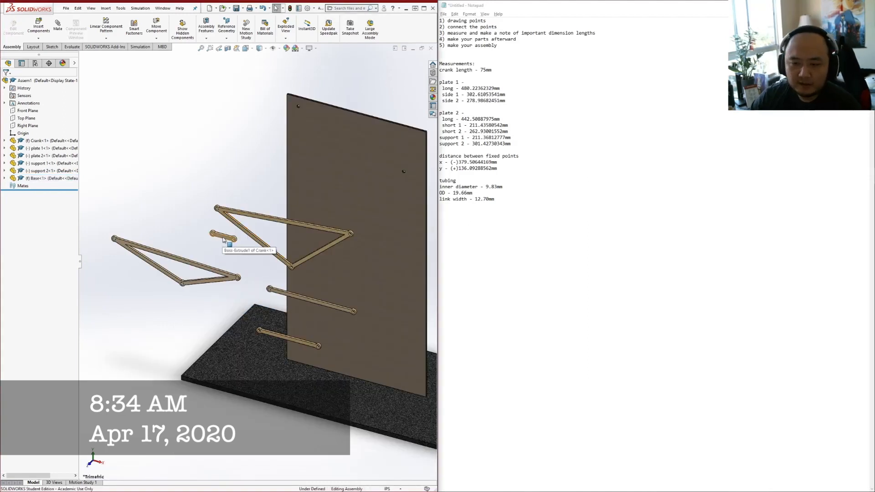
pyautogui.click(223, 238)
pyautogui.rightClick(223, 237)
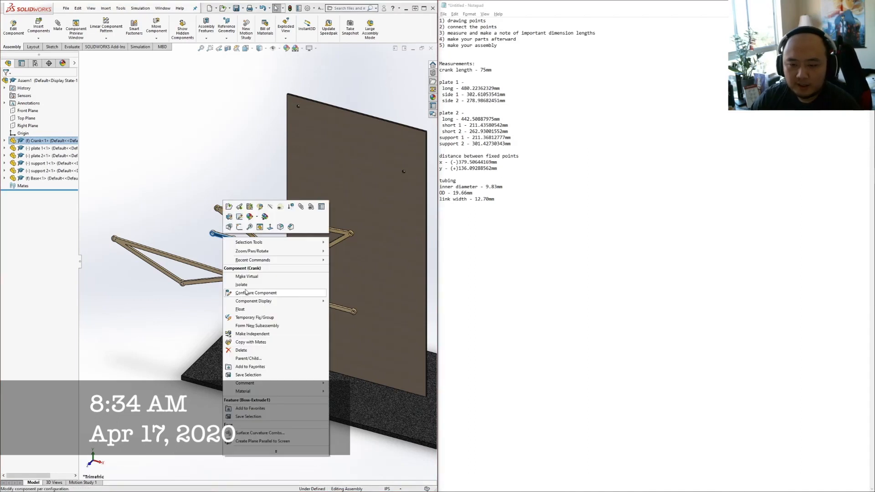
pyautogui.click(240, 309)
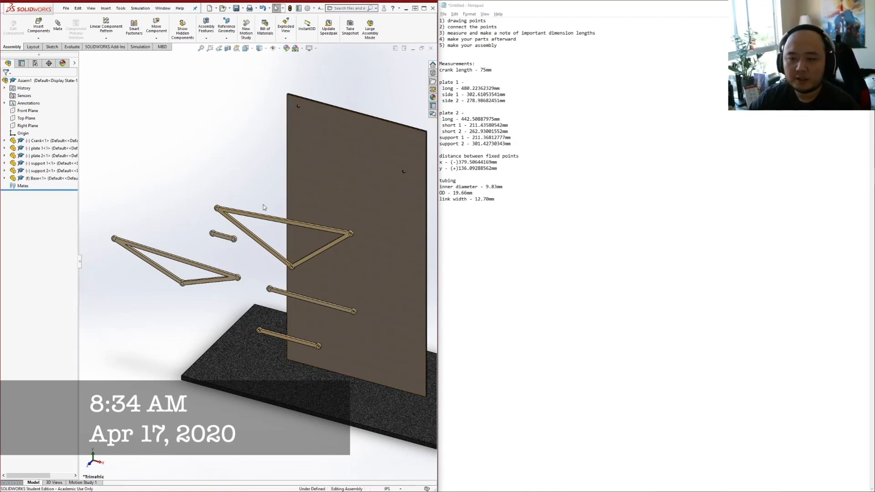
pyautogui.moveTo(223, 239); pyautogui.dragTo(233, 188)
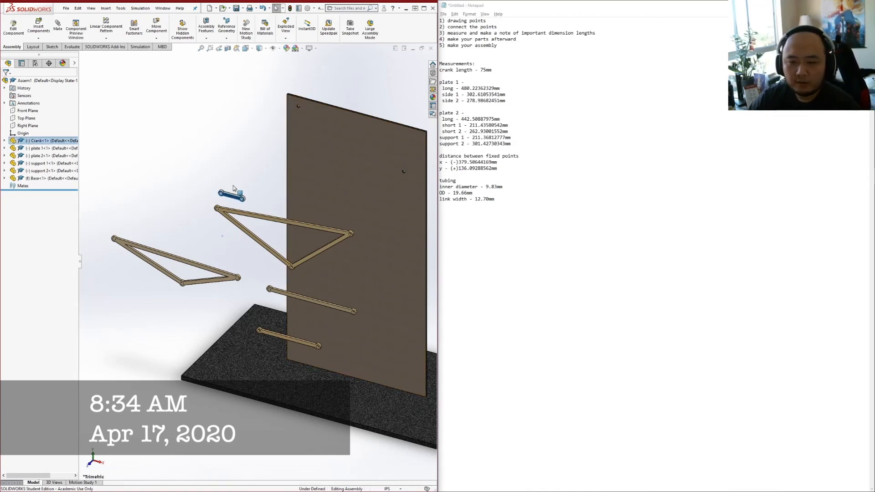
# Move the crank farther from the Base panel, into the clear space above plate 1
pyautogui.moveTo(347, 154); pyautogui.dragTo(379, 168)
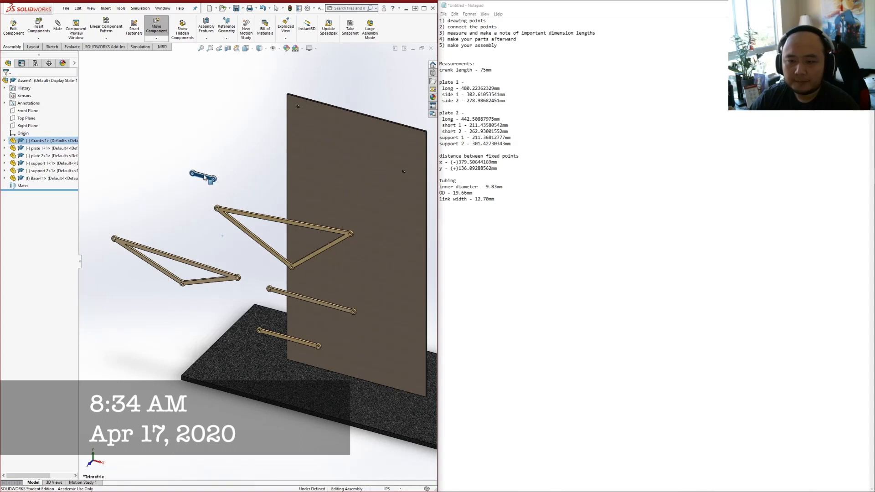
pyautogui.moveTo(203, 177); pyautogui.dragTo(200, 177)
pyautogui.click(119, 91)
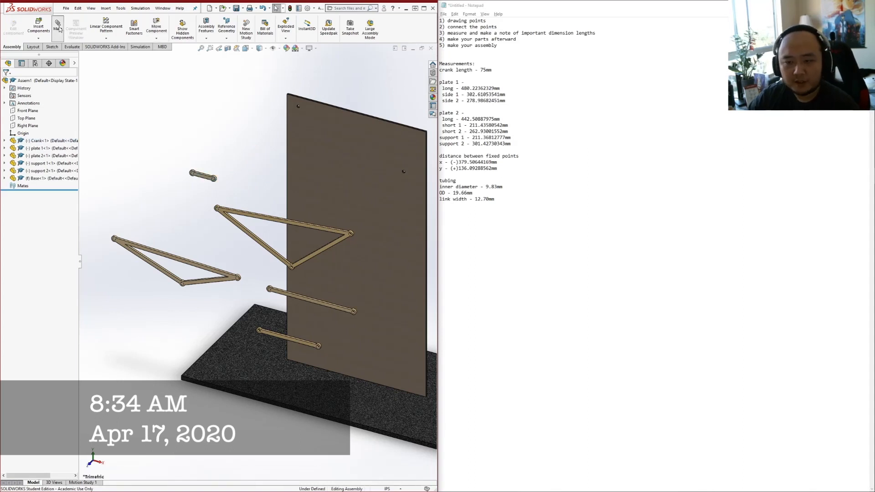
# Add a concentric mate between one end hole of the crank and the Base's lower fixed-point hole
pyautogui.click(58, 28)
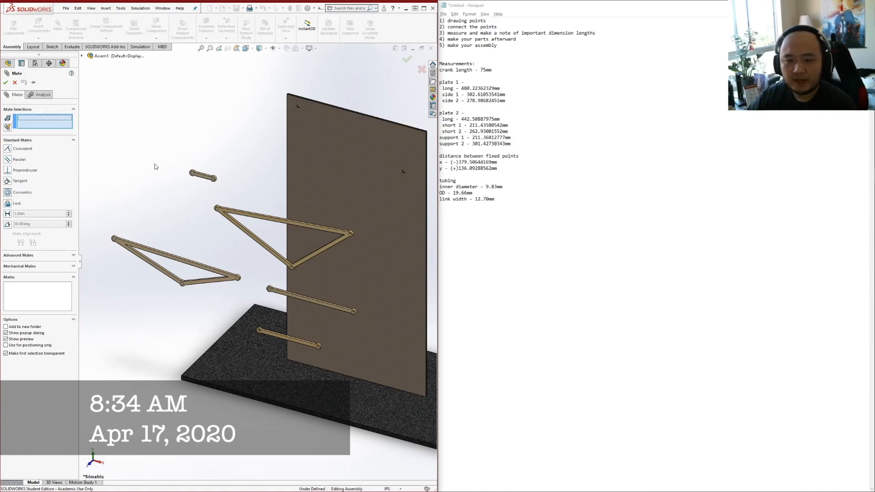
pyautogui.scroll(-3, 213, 207)
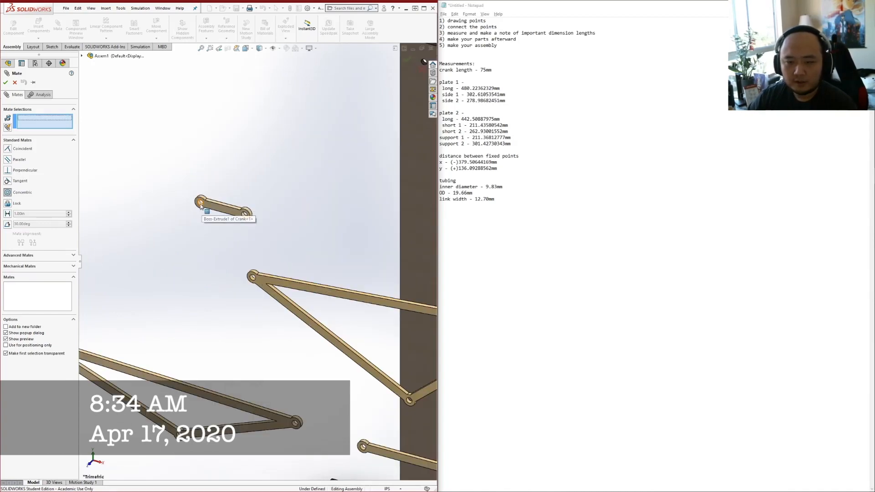
pyautogui.click(201, 203)
pyautogui.scroll(5, 257, 261)
pyautogui.scroll(-6, 381, 262)
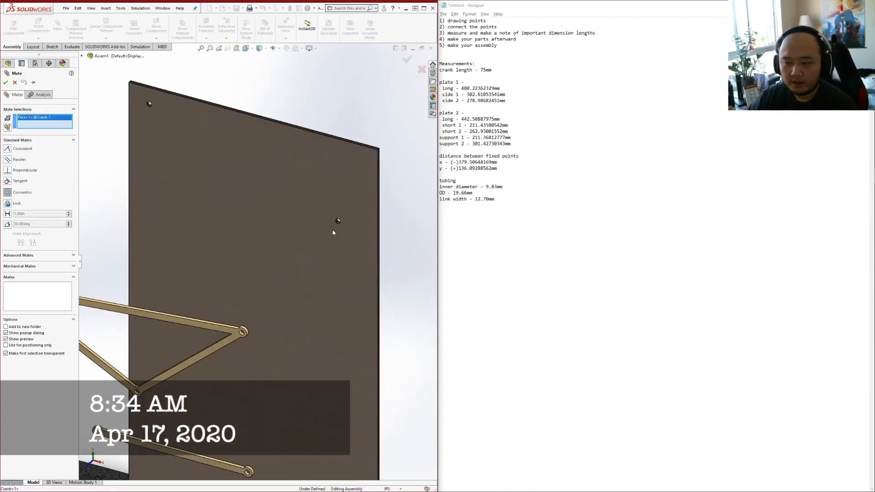
pyautogui.click(327, 223)
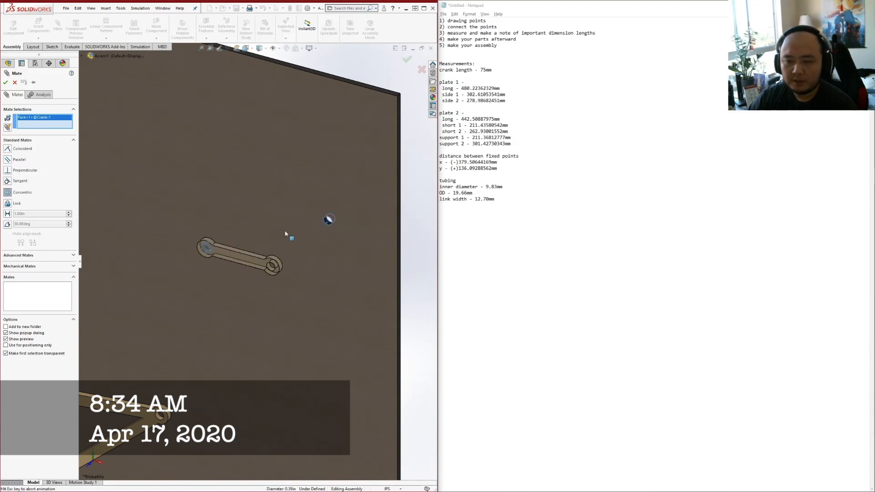
pyautogui.scroll(5, 196, 216)
pyautogui.moveTo(196, 215); pyautogui.dragTo(174, 226, button='middle')
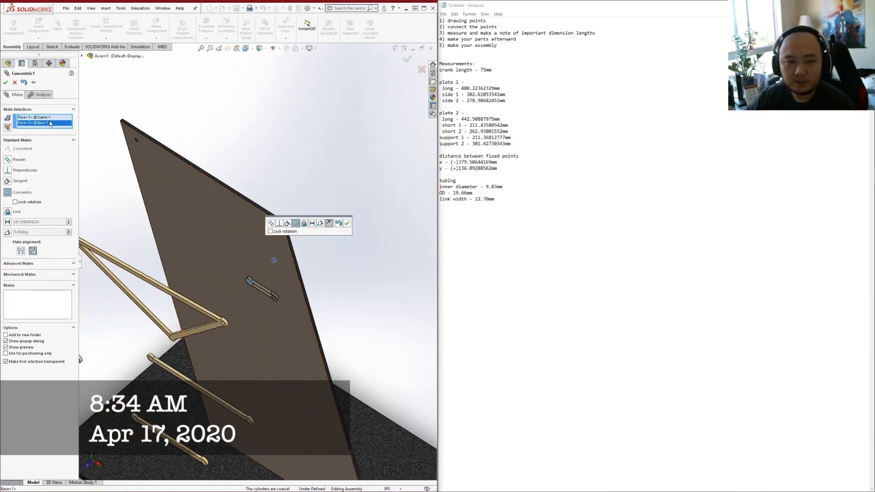
pyautogui.click(5, 82)
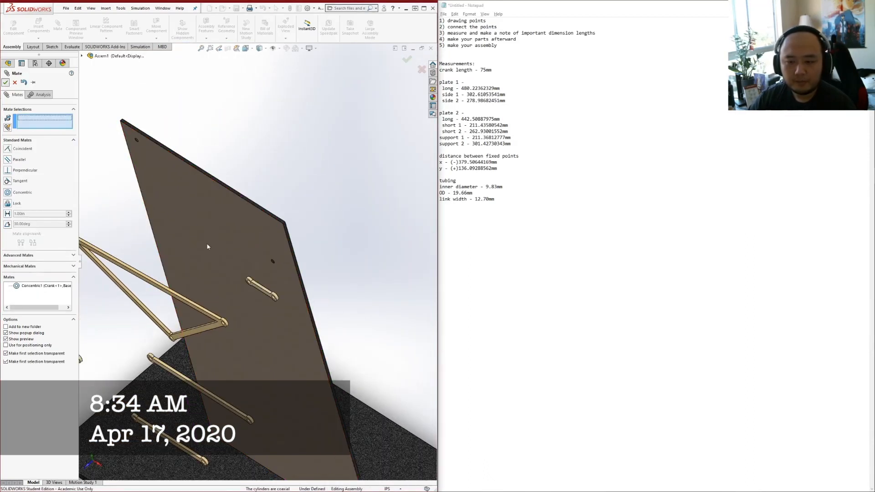
pyautogui.click(6, 83)
# Swing the crank so its free end points toward the Base's nearer side edge, and bring up the GeoGebra linkage drawing for reference
pyautogui.click(262, 292)
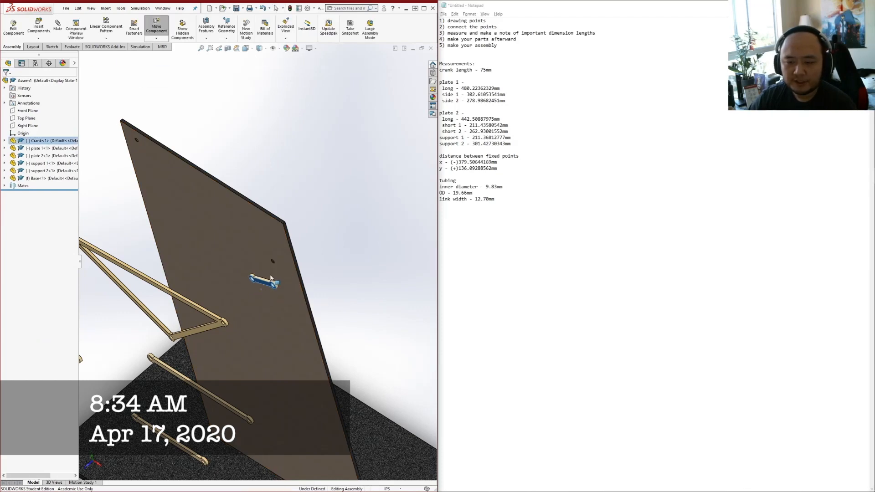
pyautogui.scroll(-2, 188, 268)
pyautogui.scroll(2, 236, 263)
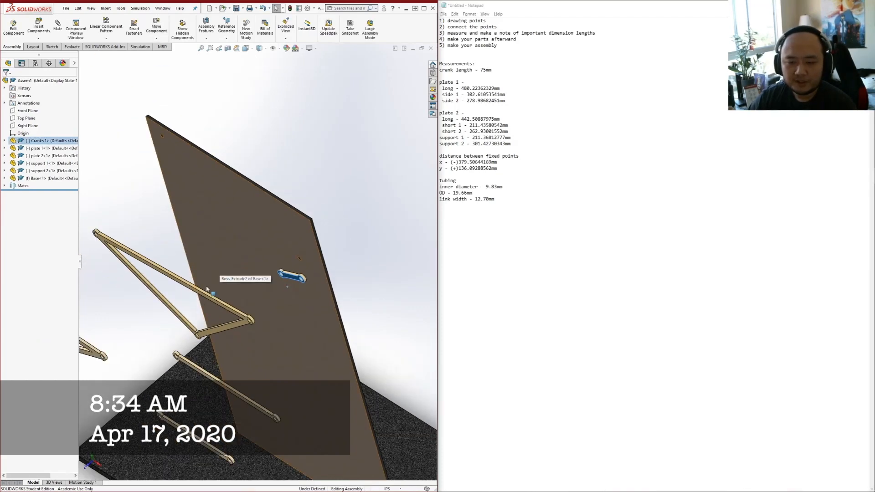
pyautogui.moveTo(224, 260); pyautogui.dragTo(279, 192, button='middle')
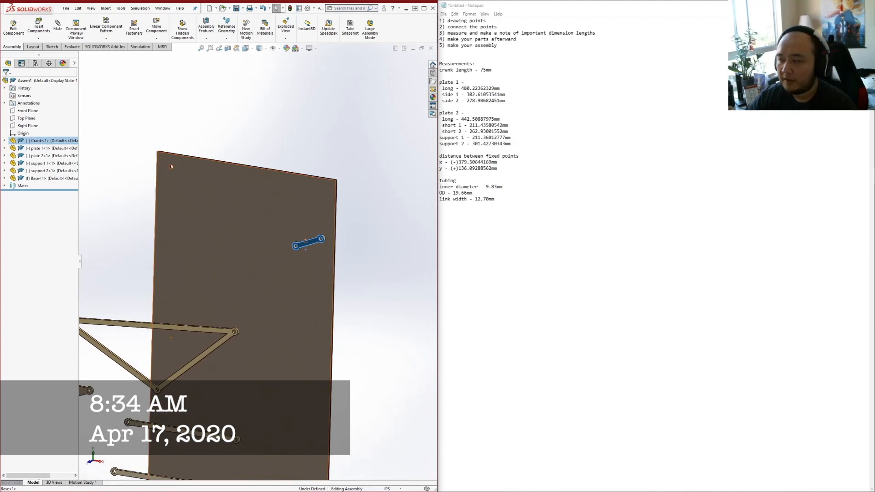
pyautogui.click(865, 190)
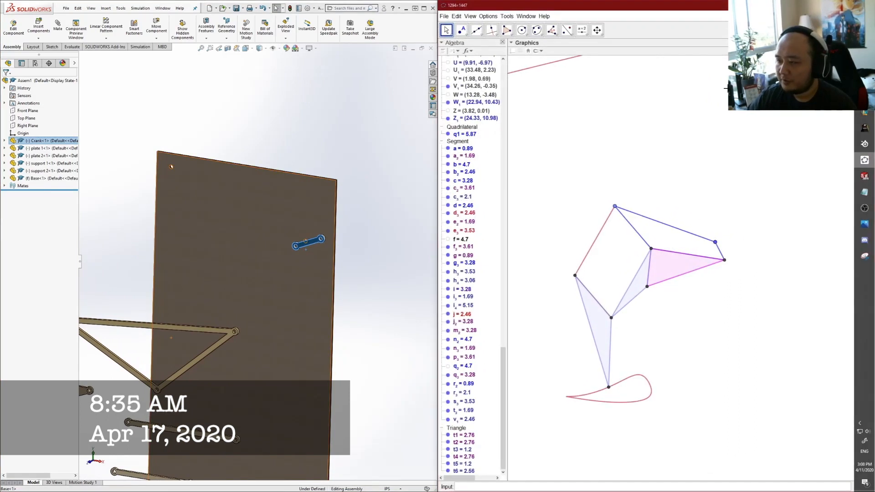
pyautogui.moveTo(428, 301); pyautogui.dragTo(357, 319, button='middle')
pyautogui.scroll(3, 356, 319)
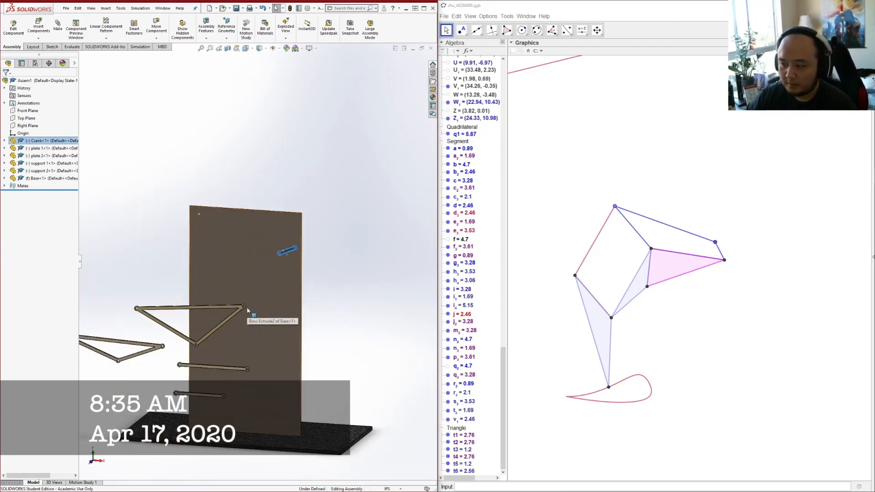
# Move plate 1 out beside the Base panel, near the height of the crank
pyautogui.moveTo(218, 306); pyautogui.dragTo(403, 194)
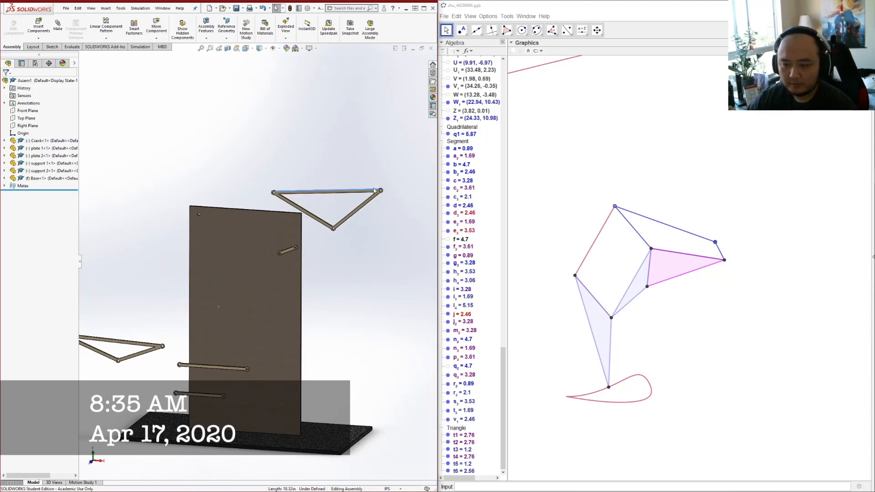
pyautogui.scroll(-5, 348, 230)
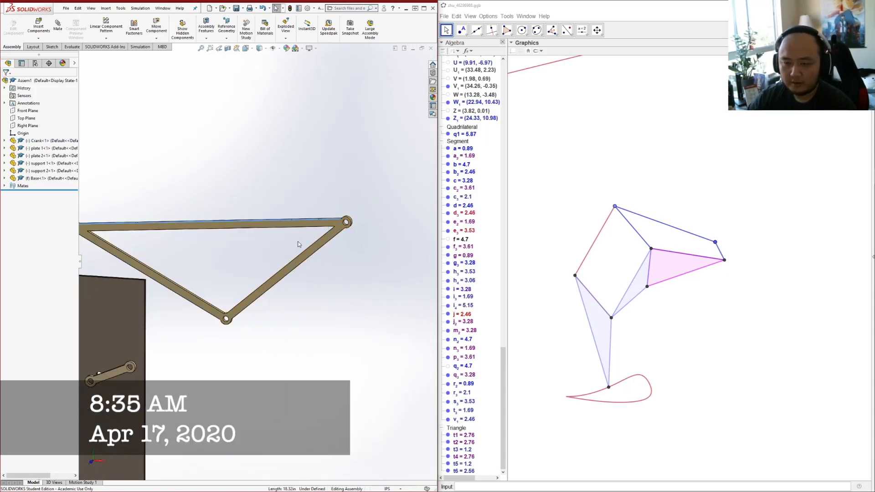
pyautogui.scroll(3, 226, 255)
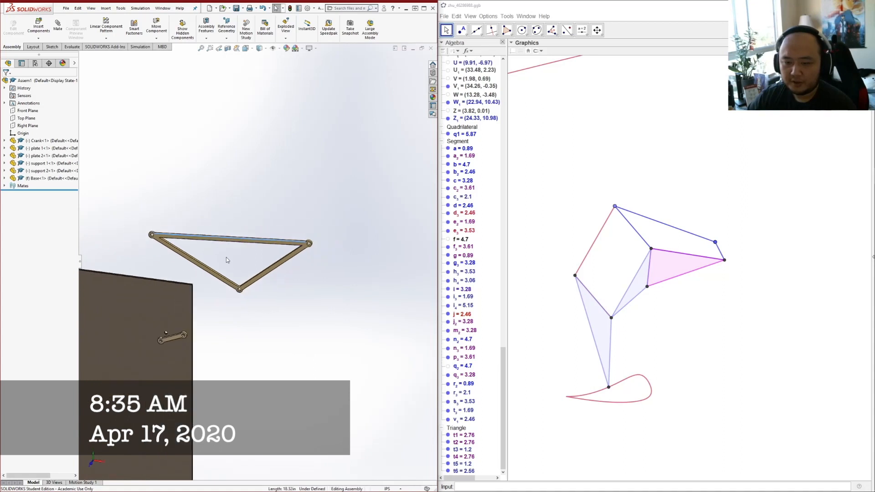
pyautogui.moveTo(244, 241); pyautogui.dragTo(313, 333)
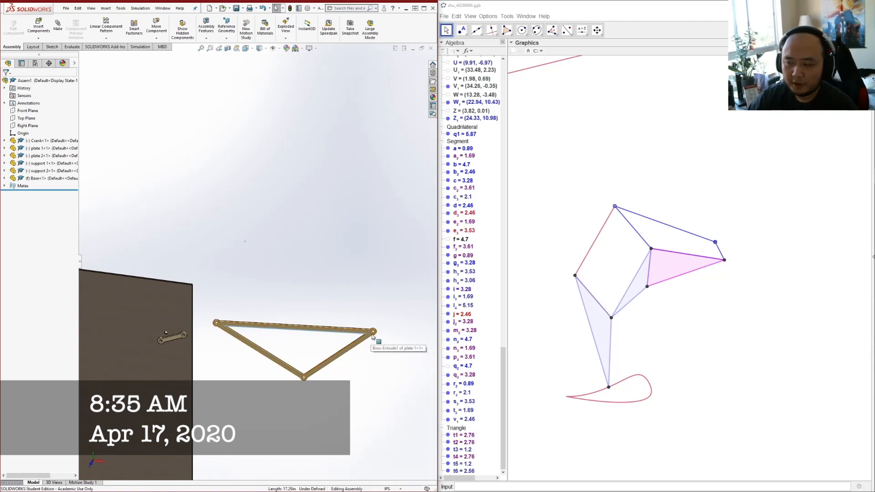
# Set up a concentric mate between the crank's free end hole and plate 1's far hole on its long side
pyautogui.scroll(-3, 372, 338)
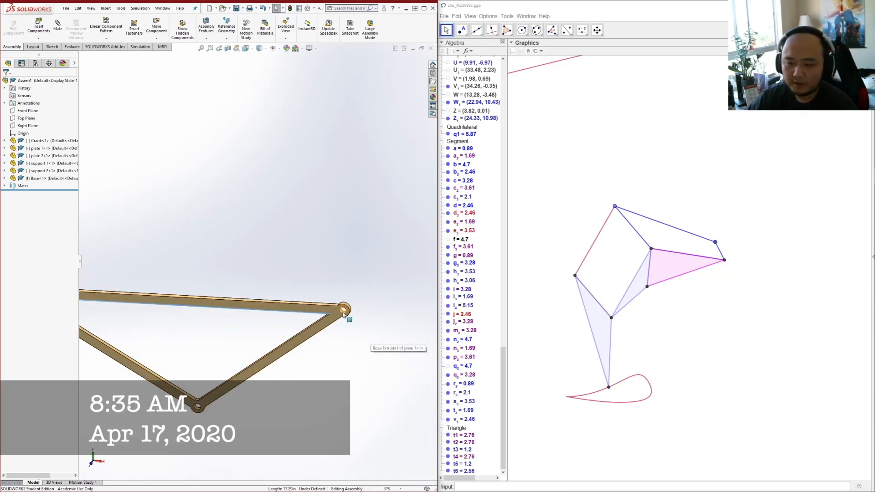
pyautogui.click(343, 312)
pyautogui.scroll(6, 255, 338)
pyautogui.scroll(-7, 189, 285)
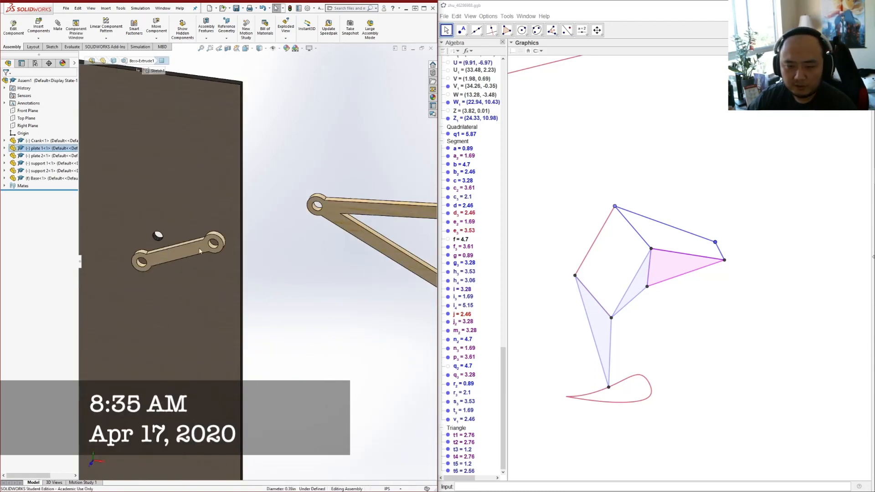
pyautogui.click(213, 247)
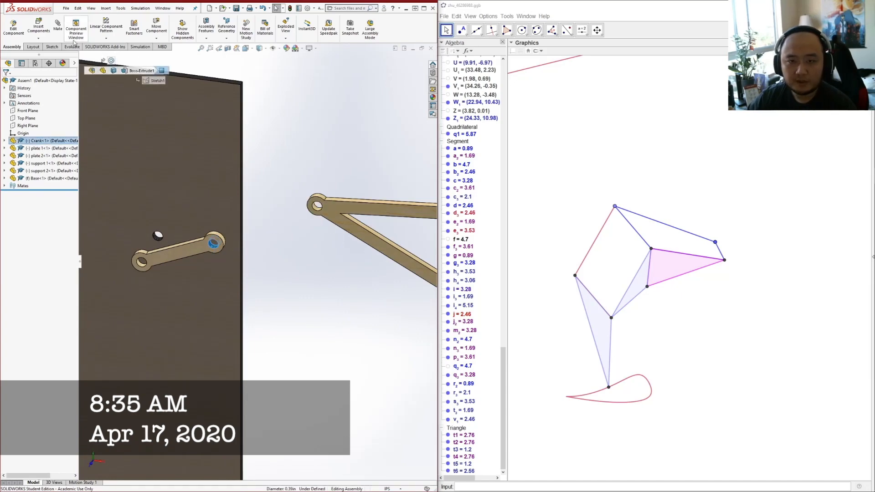
pyautogui.scroll(8, 362, 234)
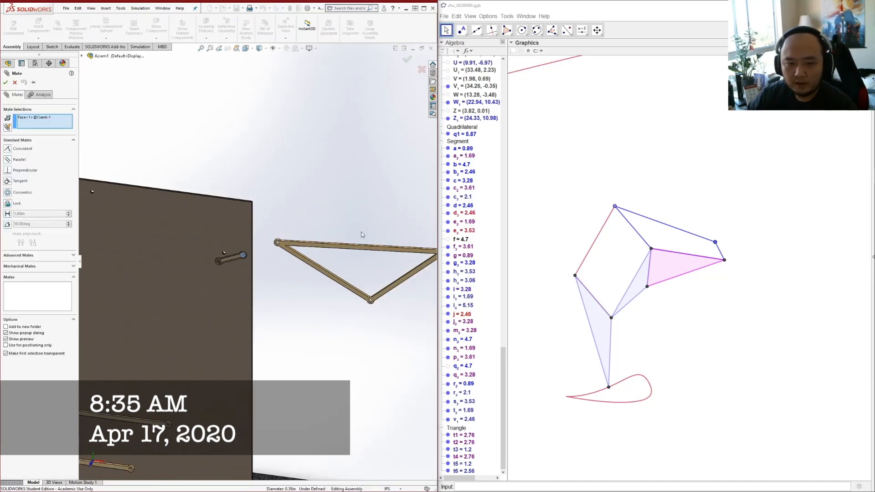
pyautogui.scroll(-3, 421, 267)
pyautogui.scroll(-4, 310, 257)
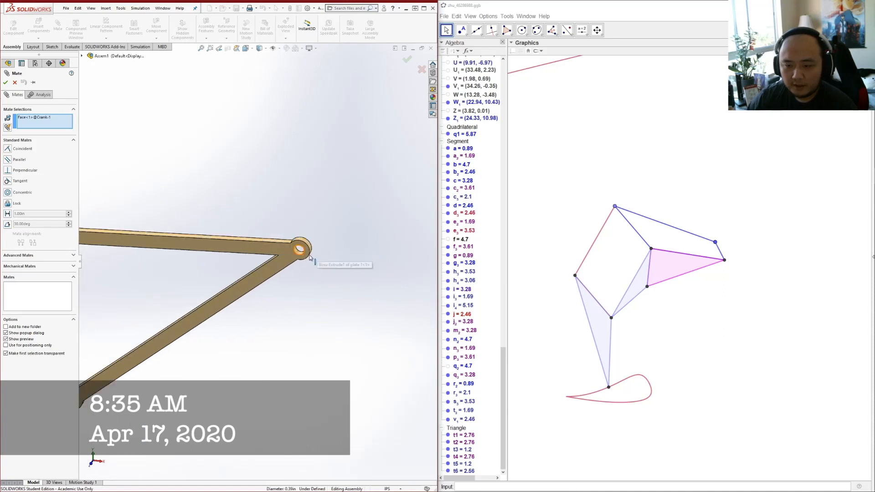
pyautogui.click(299, 254)
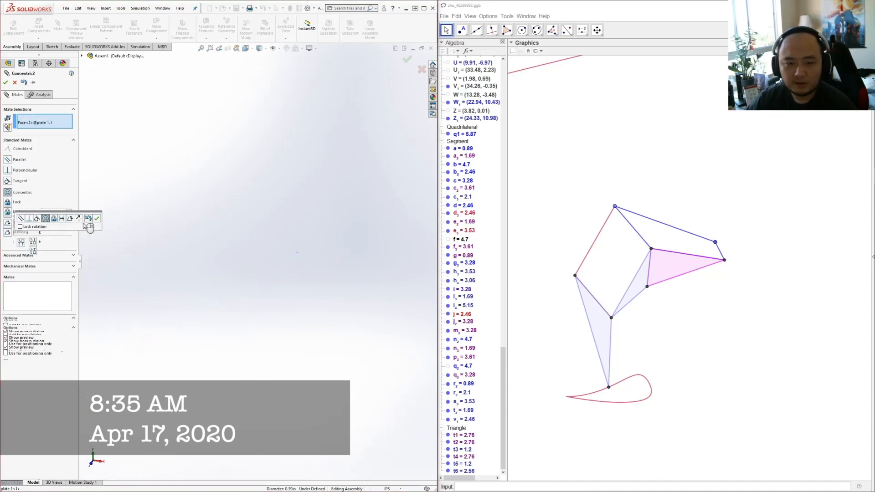
# Reverse the alignment of the concentric mate between the crank and plate 1, and accept the mate
pyautogui.scroll(6, 165, 264)
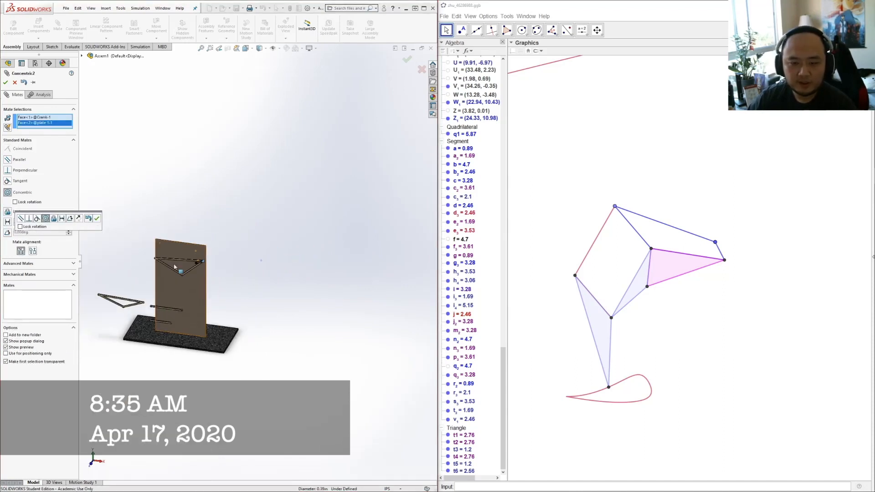
pyautogui.scroll(-6, 208, 258)
pyautogui.moveTo(277, 275); pyautogui.dragTo(286, 267, button='middle')
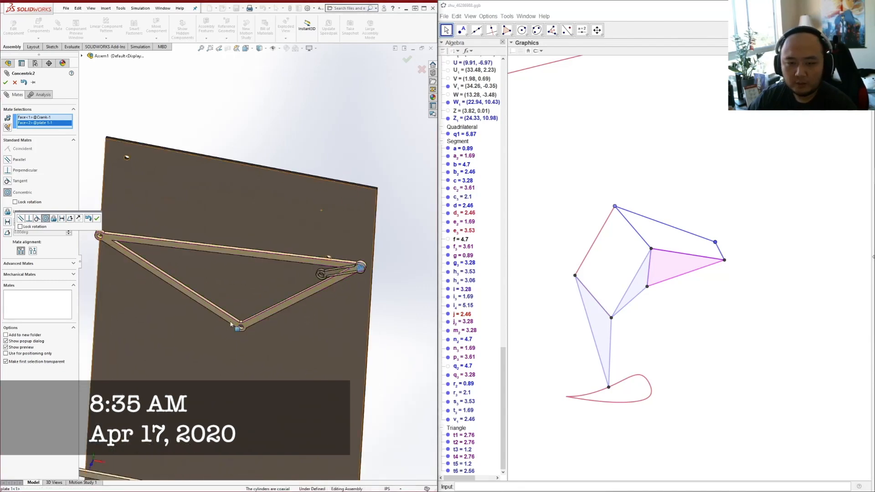
pyautogui.click(33, 251)
pyautogui.scroll(3, 319, 269)
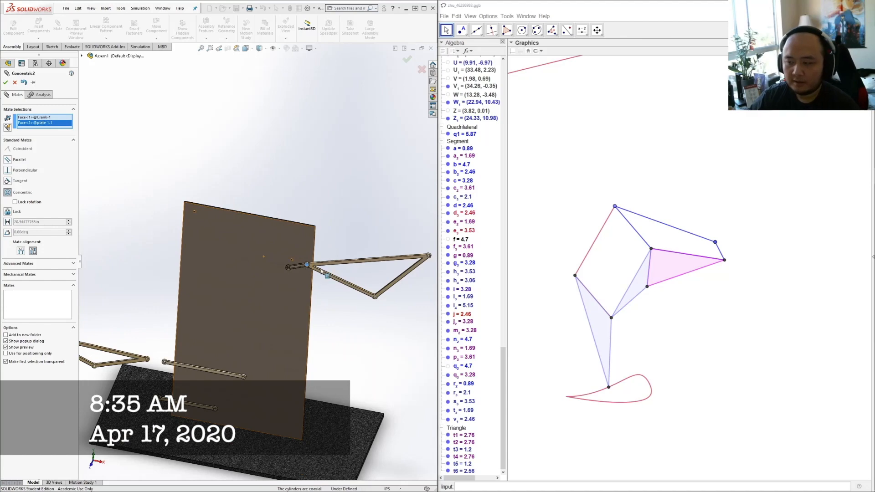
pyautogui.click(6, 83)
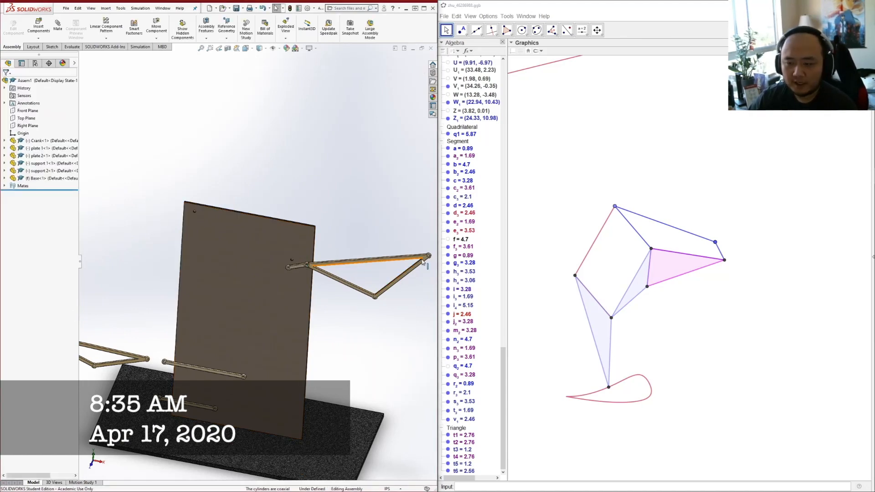
# Swing plate 1 across the Base toward the upper fixed-point hole, and rotate the crank downward in the front view
pyautogui.moveTo(424, 260); pyautogui.dragTo(101, 252)
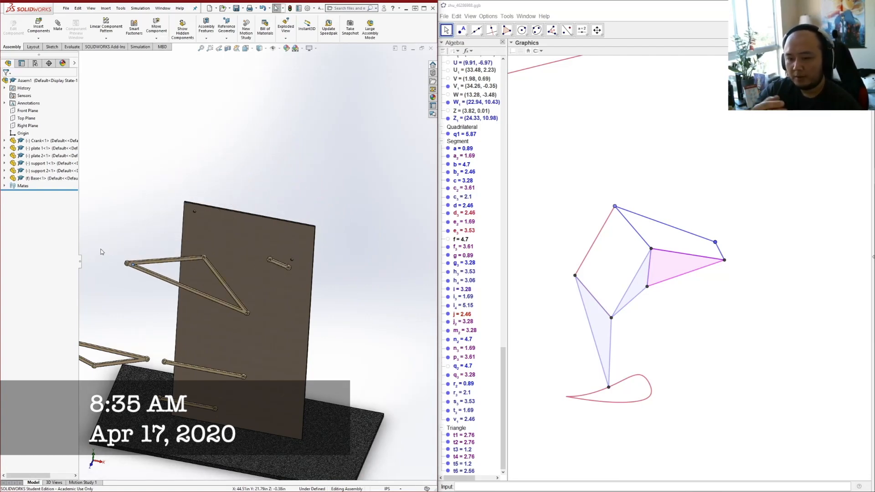
pyautogui.press('f')
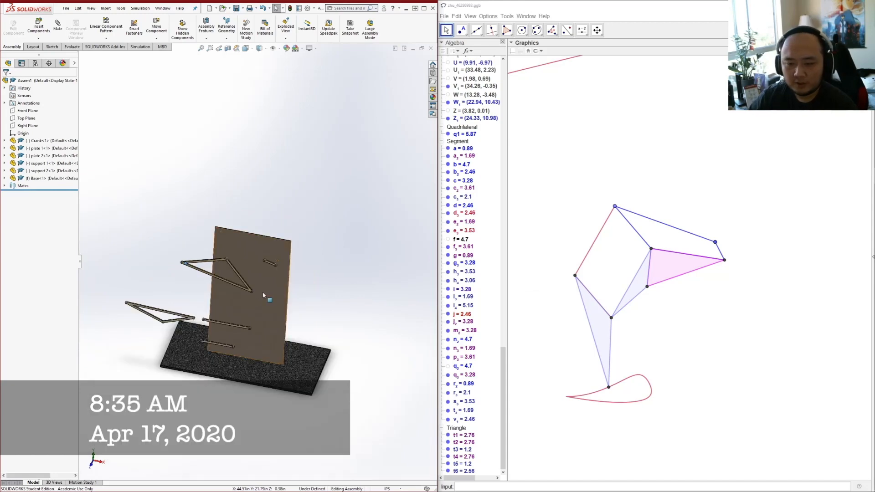
pyautogui.press('space')
pyautogui.click(193, 359)
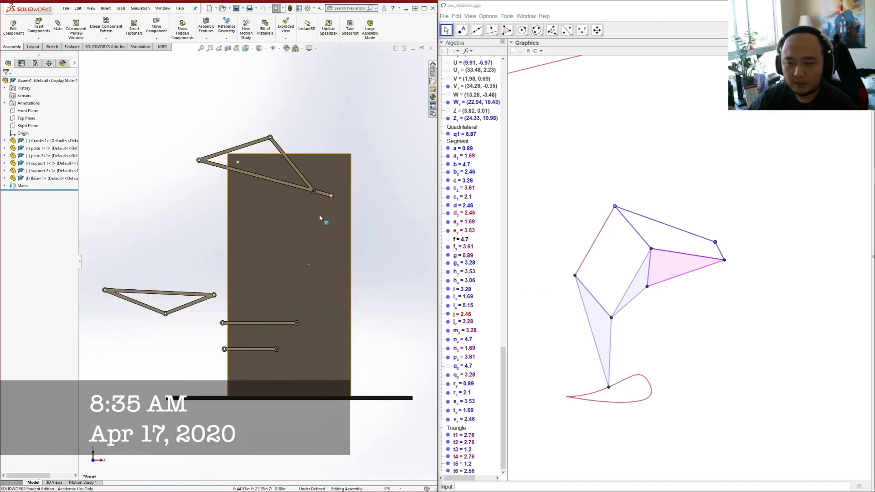
pyautogui.scroll(-4, 330, 204)
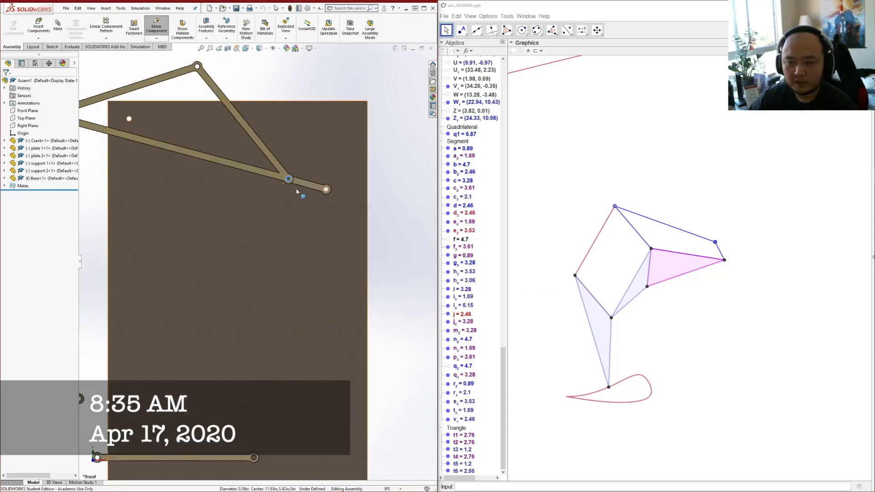
pyautogui.moveTo(299, 183); pyautogui.dragTo(336, 231)
# Examine how the crank and plate 1 sit relative to the Base, at an angle and from the front
pyautogui.scroll(5, 304, 267)
pyautogui.moveTo(305, 267); pyautogui.dragTo(273, 310, button='middle')
pyautogui.scroll(3, 274, 310)
pyautogui.scroll(-3, 260, 292)
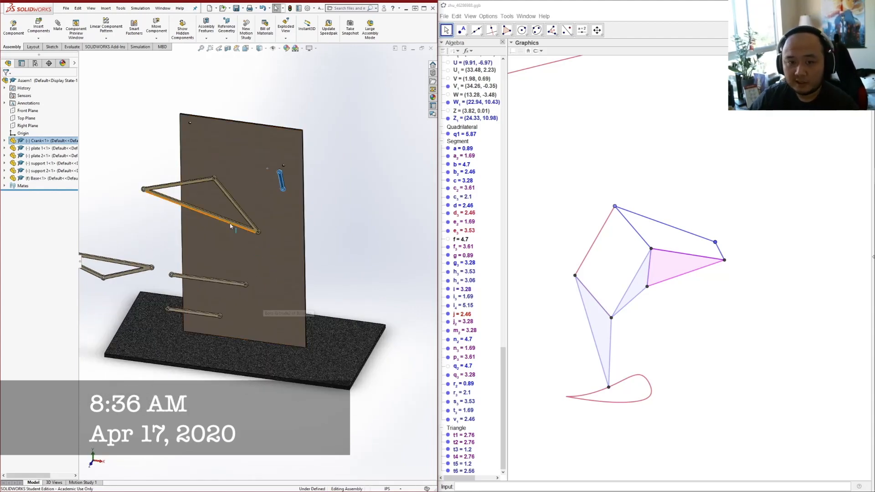
pyautogui.scroll(1, 232, 220)
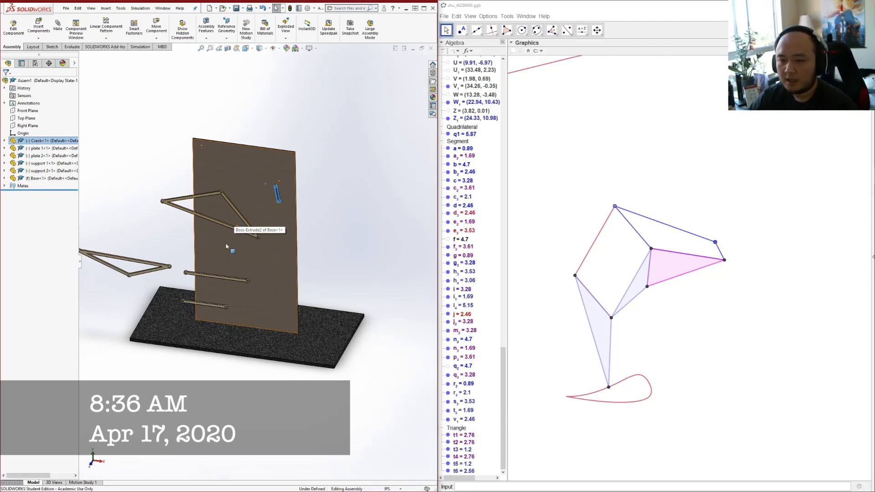
pyautogui.scroll(2, 260, 252)
pyautogui.press('space')
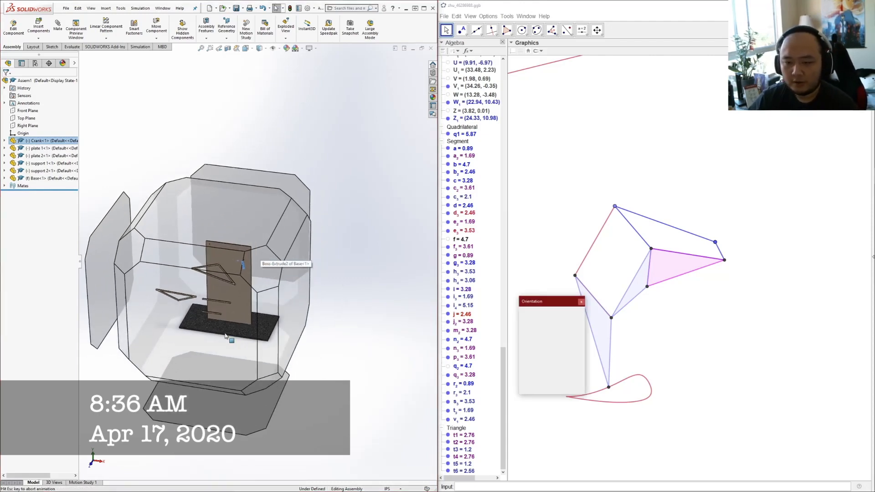
pyautogui.click(297, 262)
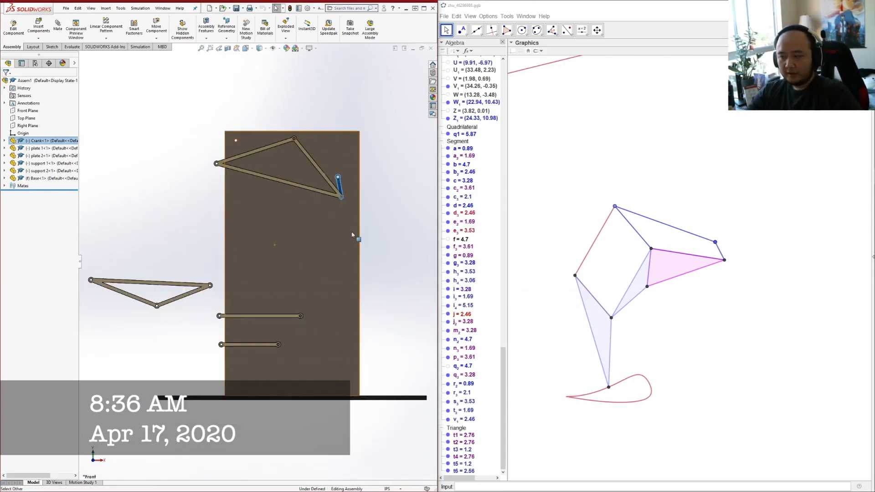
# Swing plate 1 downward over the Base, shift plate 2 farther outward, and move support 1 beside the Base near the crank
pyautogui.click(230, 171)
pyautogui.moveTo(230, 171); pyautogui.dragTo(268, 255)
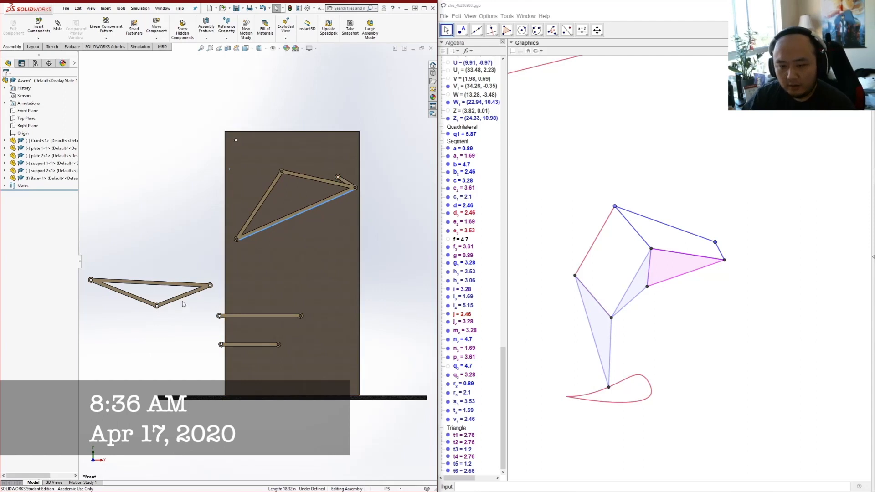
pyautogui.moveTo(191, 299); pyautogui.dragTo(174, 310)
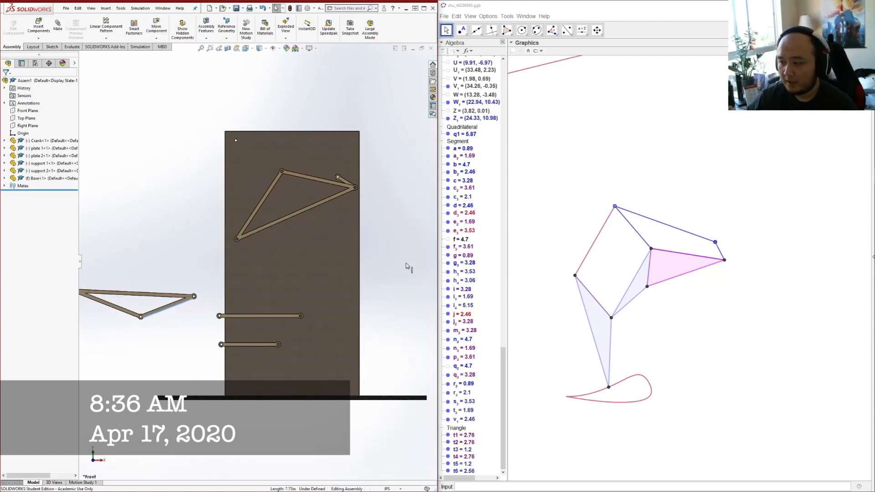
pyautogui.moveTo(261, 347); pyautogui.dragTo(407, 200)
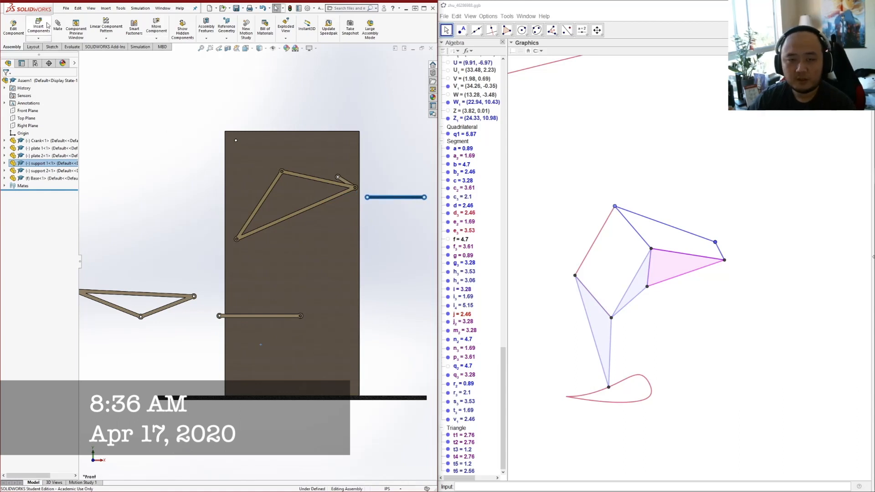
pyautogui.press('Escape')
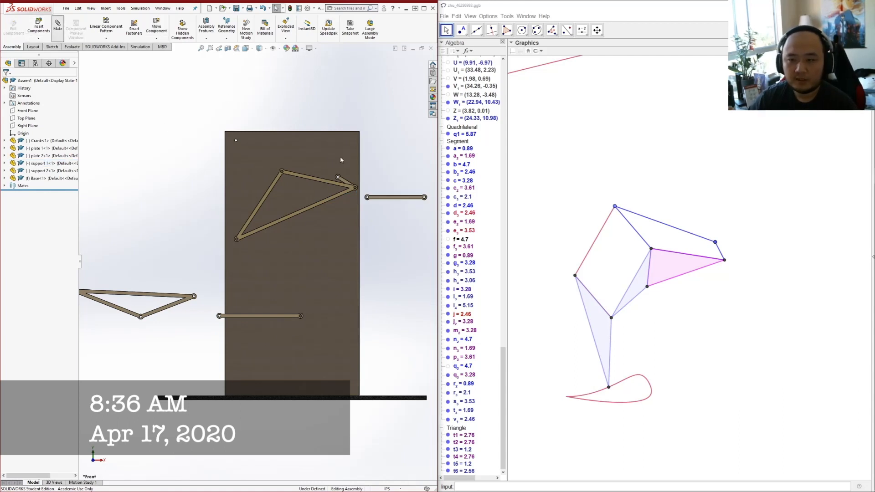
# Add a concentric mate between support 1's end hole nearest the Base and the fixed-point hole in the Base's upper corner
pyautogui.scroll(-6, 339, 207)
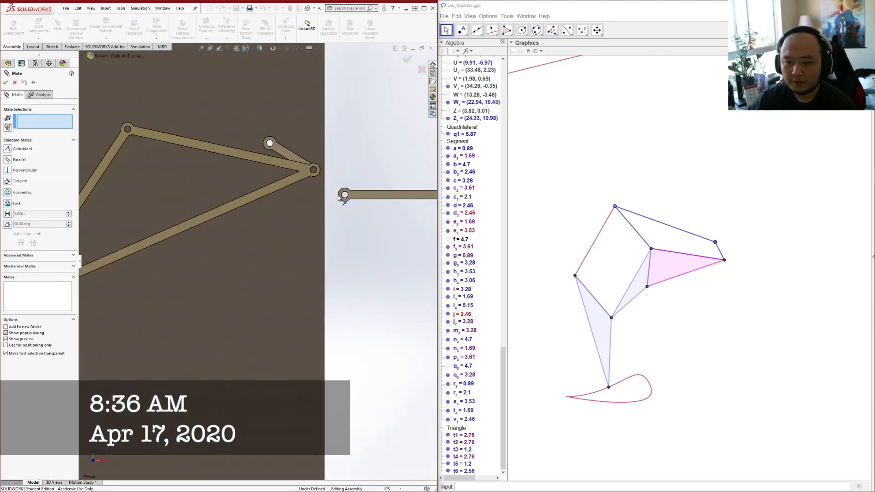
pyautogui.scroll(-3, 339, 207)
pyautogui.click(314, 218)
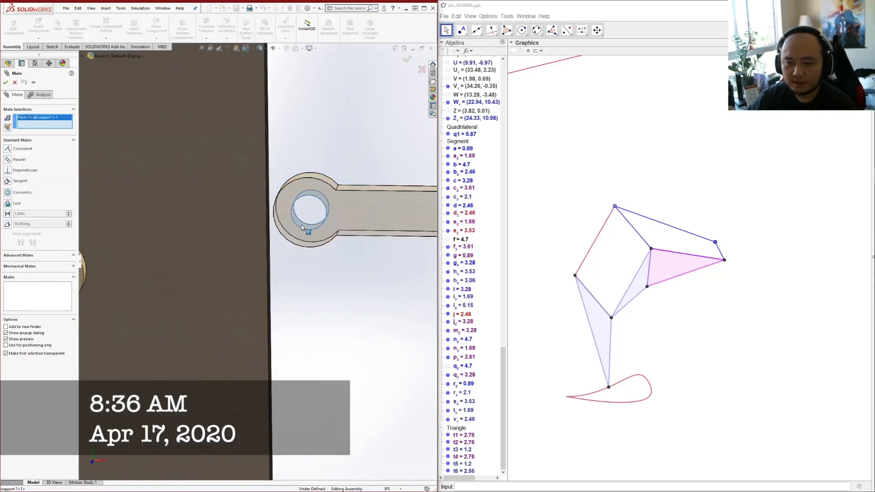
pyautogui.scroll(2, 274, 218)
pyautogui.scroll(4, 149, 211)
pyautogui.scroll(-8, 165, 225)
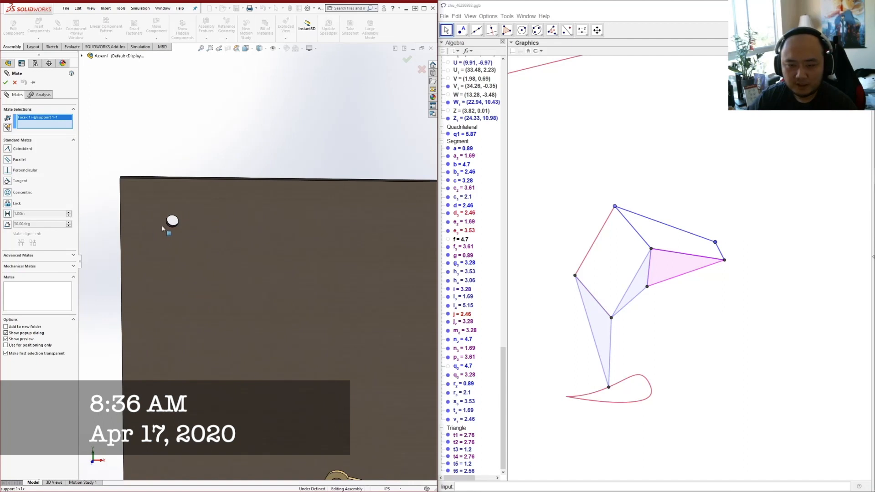
pyautogui.moveTo(171, 233); pyautogui.dragTo(199, 250, button='middle')
pyautogui.click(202, 238)
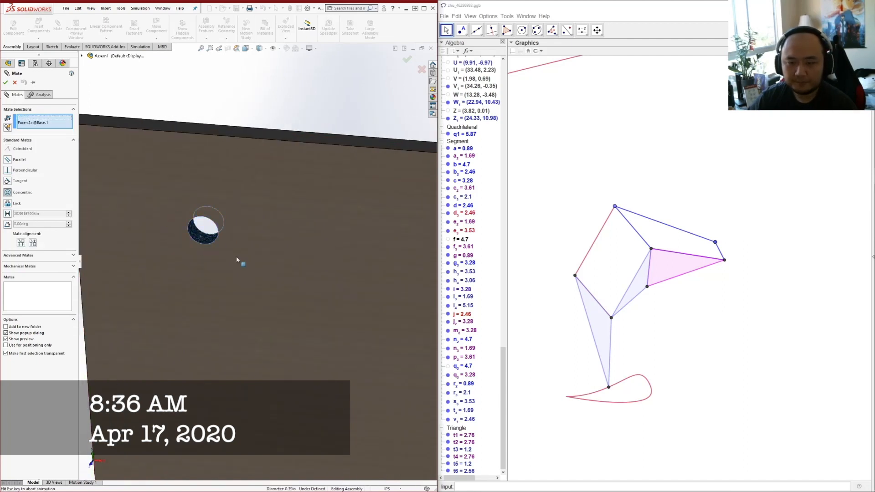
pyautogui.click(6, 82)
pyautogui.click(5, 83)
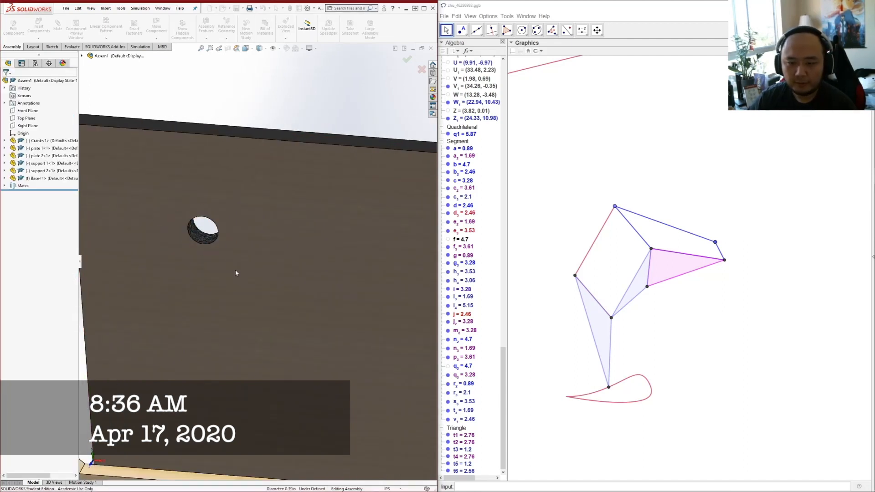
# Add a concentric mate between support 1's free end hole and plate 1's upper apex hole
pyautogui.scroll(6, 236, 273)
pyautogui.moveTo(241, 287)
pyautogui.mouseDown(button='middle')
pyautogui.moveTo(266, 259)
pyautogui.moveTo(256, 276)
pyautogui.mouseUp(button='middle')
pyautogui.scroll(6, 266, 259)
pyautogui.scroll(-4, 267, 260)
pyautogui.scroll(-4, 281, 262)
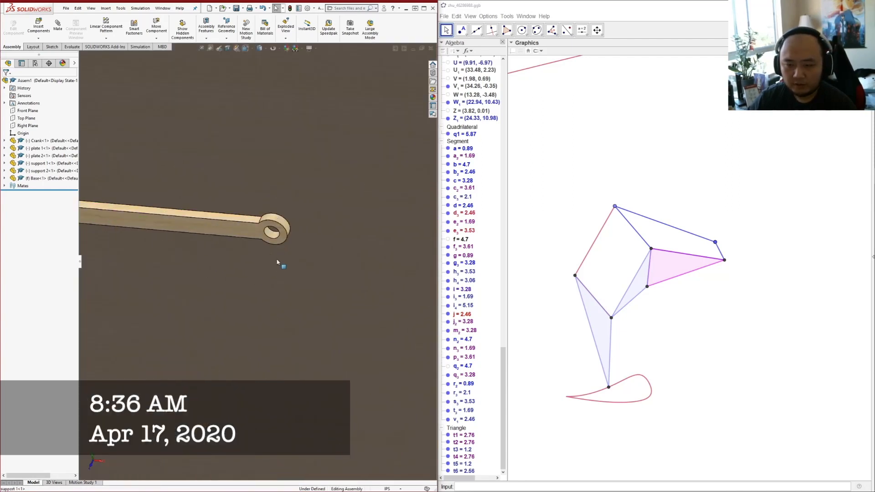
pyautogui.click(57, 26)
pyautogui.click(274, 243)
pyautogui.scroll(8, 275, 309)
pyautogui.scroll(-9, 250, 283)
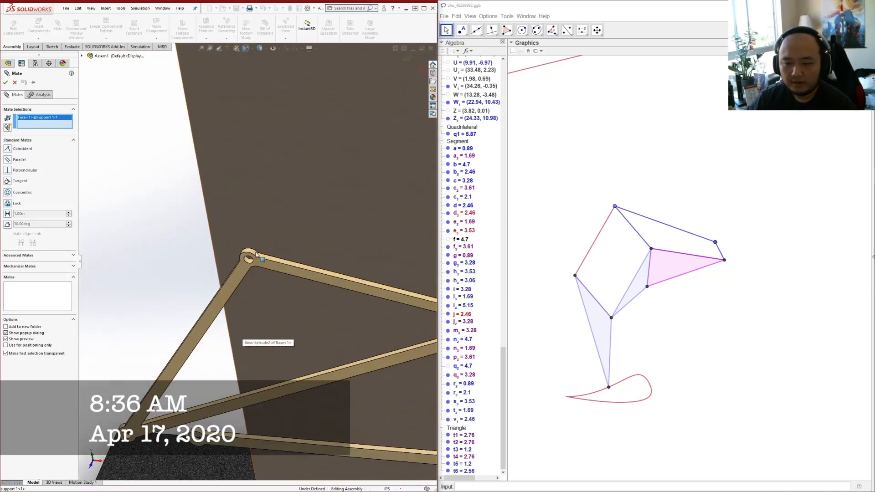
pyautogui.click(245, 266)
pyautogui.scroll(8, 245, 265)
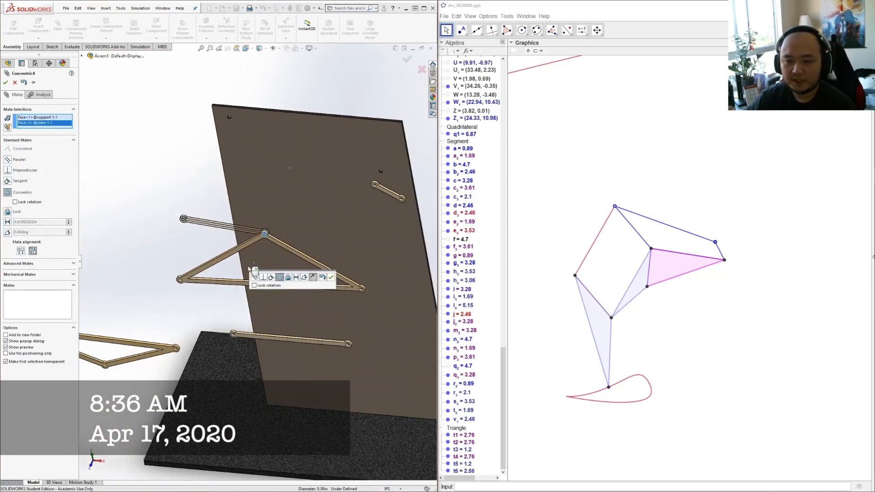
pyautogui.click(15, 83)
# Swing support 1 and plate 1 in the front view, and check the linkage's pose against the Base at an angle
pyautogui.press('space')
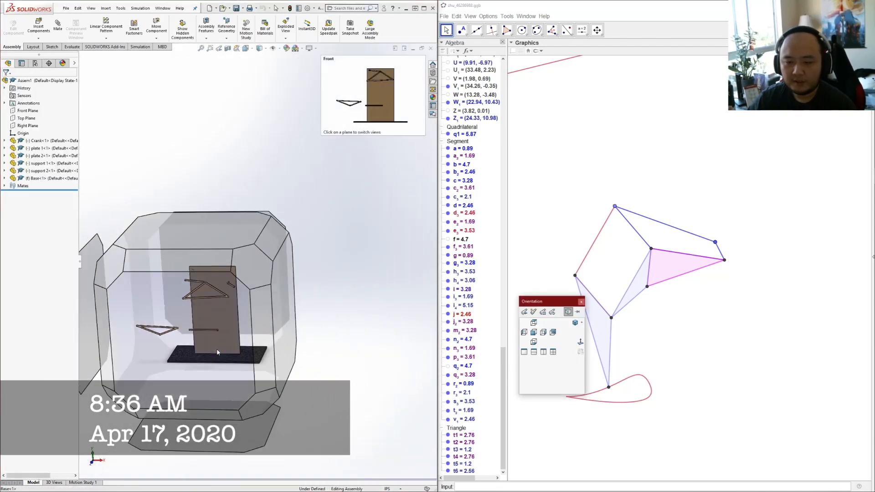
pyautogui.click(220, 354)
pyautogui.moveTo(239, 186); pyautogui.dragTo(218, 225)
pyautogui.click(248, 189)
pyautogui.moveTo(339, 184); pyautogui.dragTo(311, 197)
pyautogui.press('Escape')
pyautogui.moveTo(396, 229); pyautogui.dragTo(322, 273, button='middle')
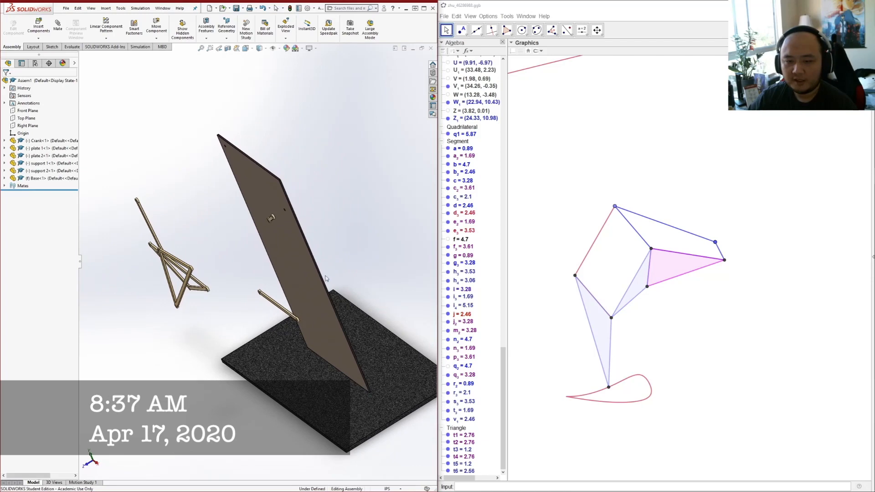
# Swing support 1 in over the Base so it slopes down to plate 1, and turn the crank outward in the front view
pyautogui.moveTo(156, 239); pyautogui.dragTo(206, 212)
pyautogui.moveTo(251, 267); pyautogui.dragTo(311, 230, button='middle')
pyautogui.press('space')
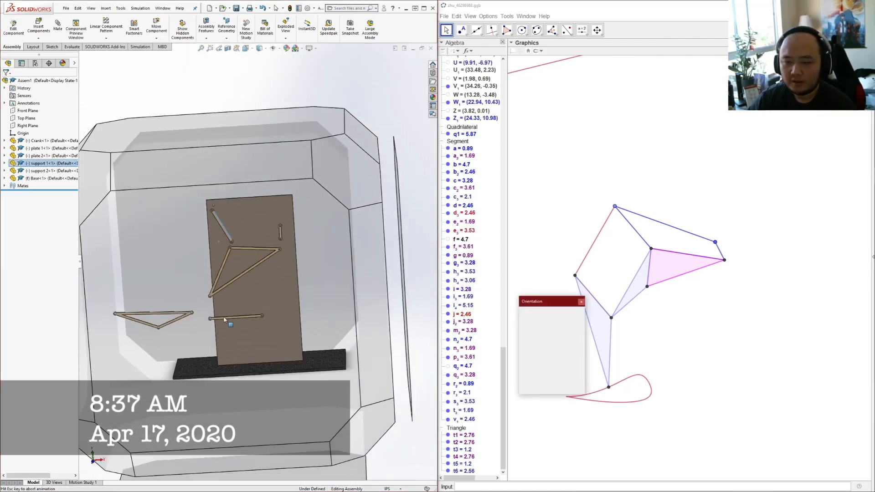
pyautogui.click(250, 342)
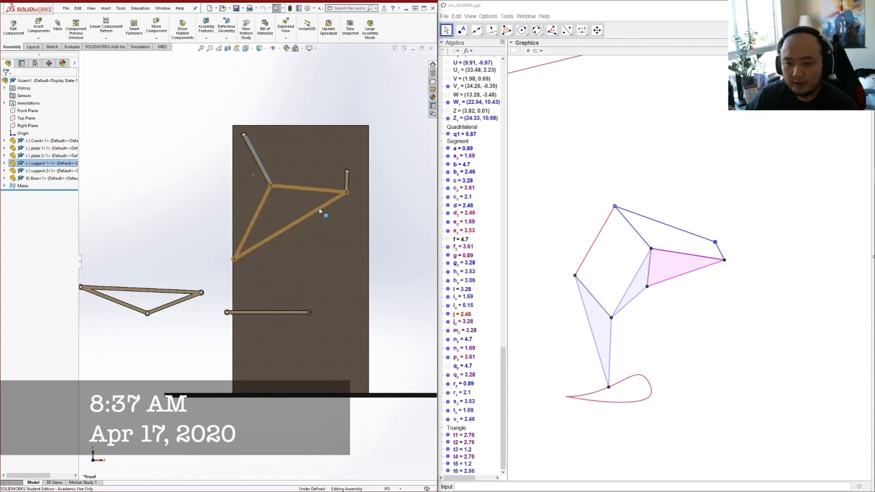
pyautogui.moveTo(346, 190)
pyautogui.mouseDown()
pyautogui.moveTo(352, 181)
pyautogui.moveTo(360, 187)
pyautogui.mouseUp()
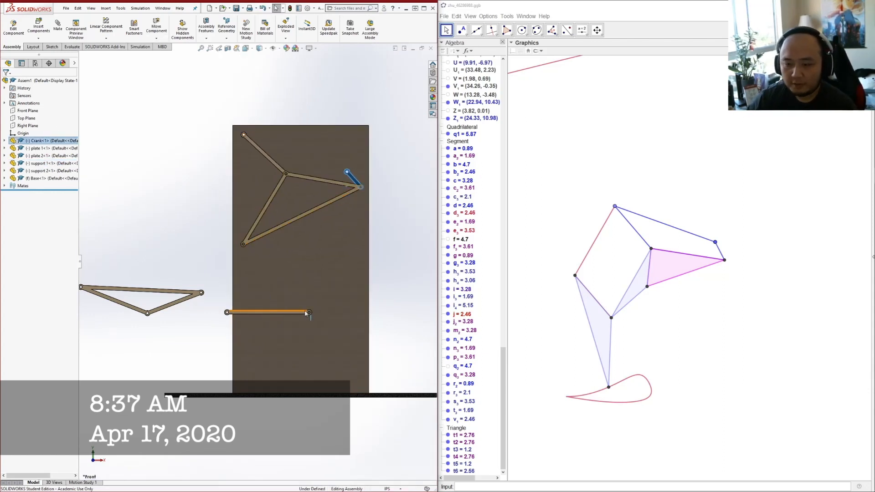
# Add a concentric mate between support 2's end hole over the Base and the Base's upper corner hole shared with support 1
pyautogui.scroll(-5, 306, 313)
pyautogui.moveTo(283, 295)
pyautogui.mouseDown(button='middle')
pyautogui.moveTo(276, 301)
pyautogui.moveTo(286, 294)
pyautogui.mouseUp(button='middle')
pyautogui.scroll(-4, 287, 294)
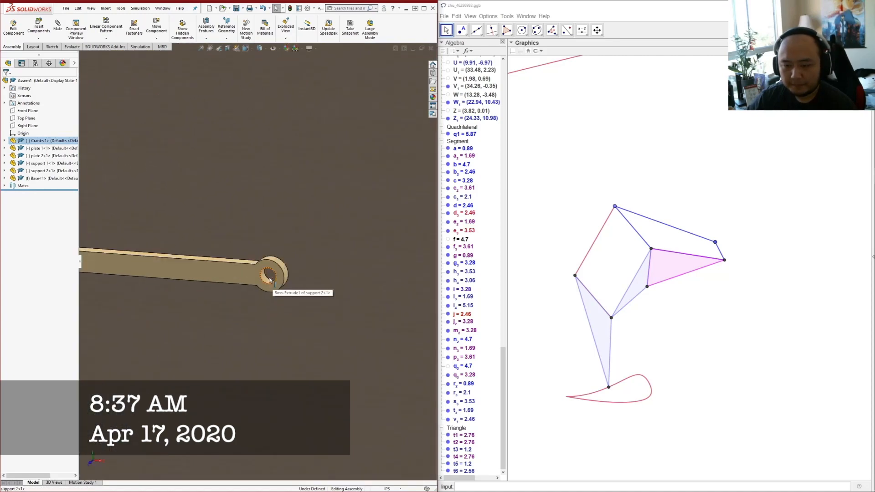
pyautogui.click(265, 278)
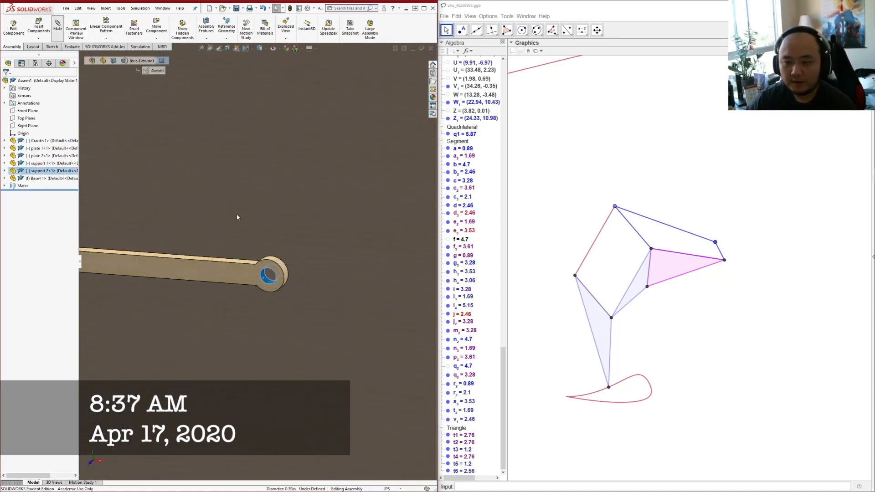
pyautogui.scroll(8, 266, 273)
pyautogui.scroll(6, 251, 211)
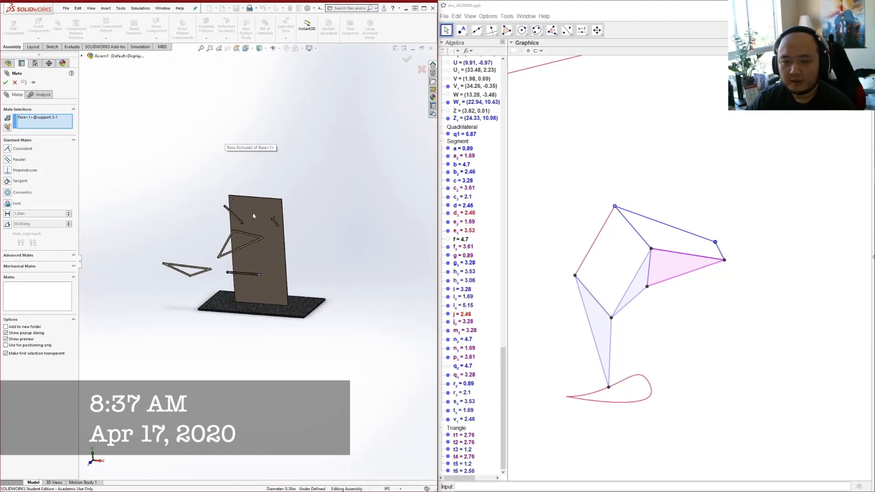
pyautogui.scroll(-6, 250, 211)
pyautogui.scroll(-6, 199, 200)
pyautogui.click(227, 246)
pyautogui.scroll(6, 232, 256)
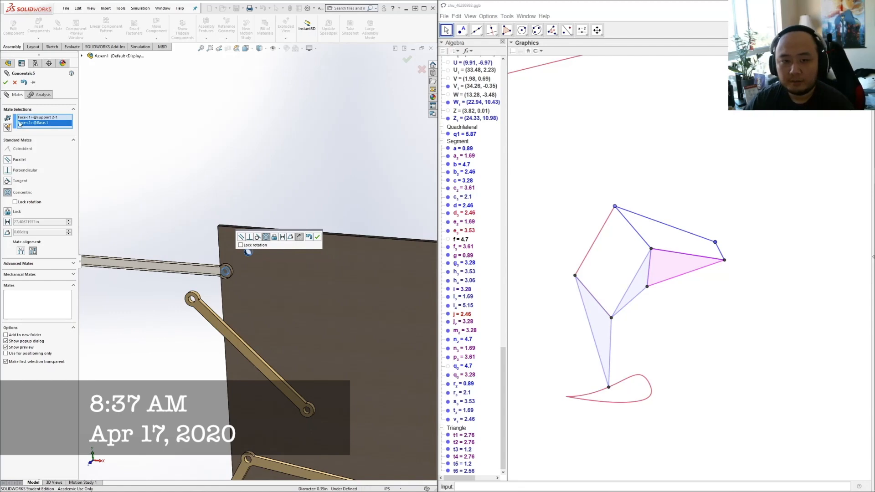
pyautogui.click(5, 82)
pyautogui.scroll(5, 286, 333)
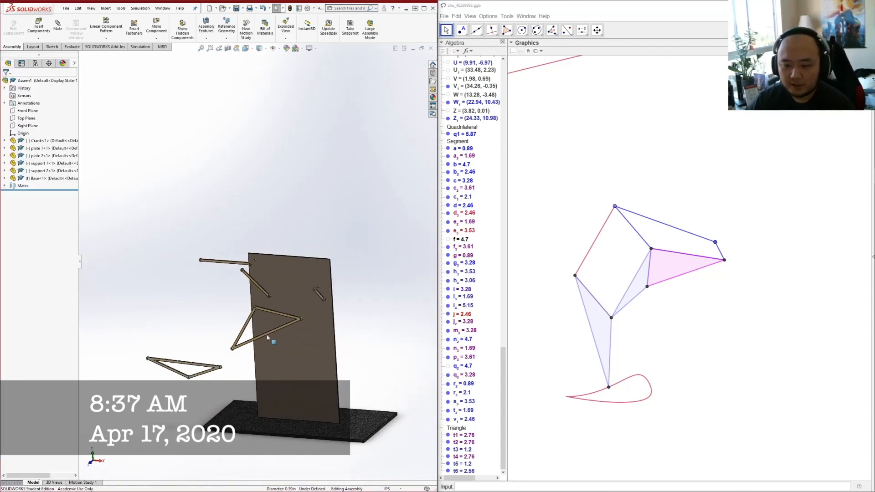
# Move plate 2 over the Base below plate 1 in the front view, and swing support 2 downward
pyautogui.click(197, 364)
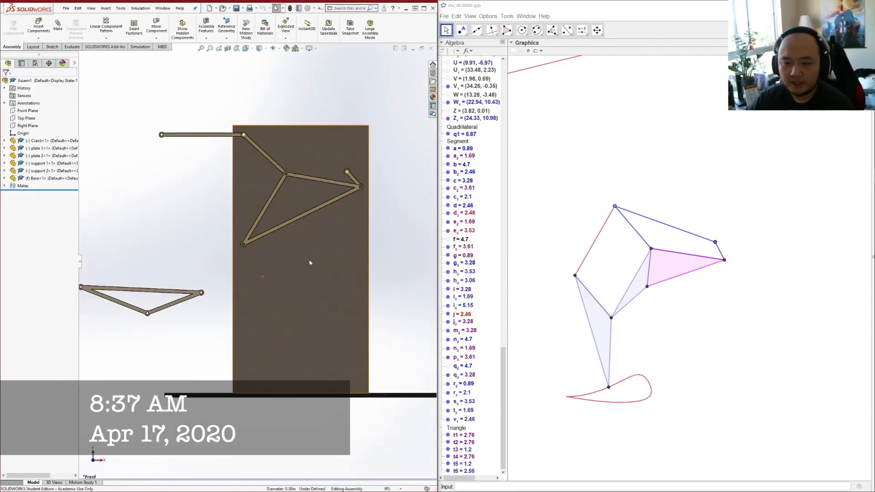
pyautogui.moveTo(196, 300); pyautogui.dragTo(396, 297)
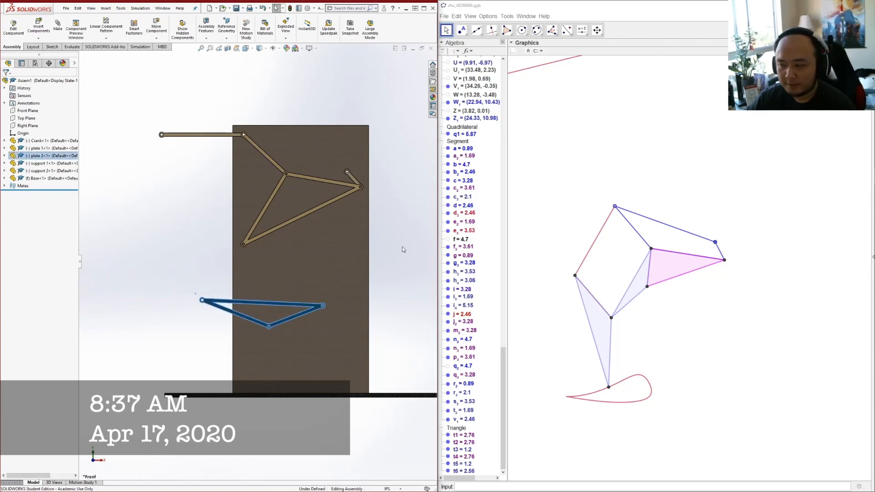
pyautogui.moveTo(165, 136); pyautogui.dragTo(261, 152)
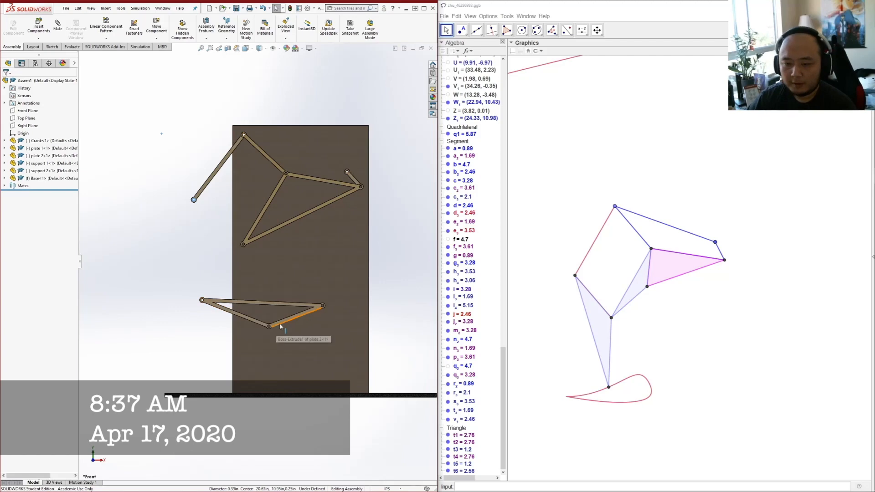
# Set up a concentric mate between plate 2's middle vertex hole and plate 1's lowest hole, and view it from the front
pyautogui.click(60, 28)
pyautogui.scroll(-1, 277, 342)
pyautogui.moveTo(261, 313); pyautogui.dragTo(264, 350, button='middle')
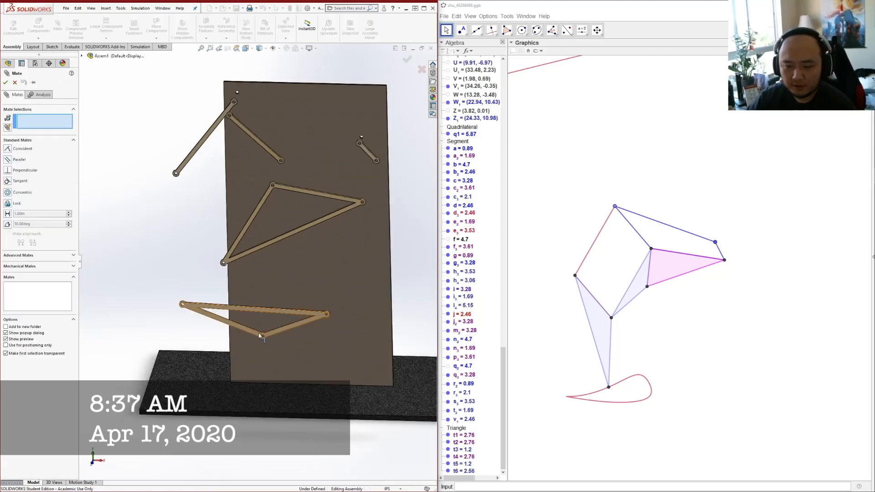
pyautogui.scroll(-6, 265, 357)
pyautogui.click(245, 268)
pyautogui.scroll(8, 254, 273)
pyautogui.scroll(-5, 231, 139)
pyautogui.scroll(-4, 231, 246)
pyautogui.moveTo(221, 226); pyautogui.dragTo(224, 307, button='middle')
pyautogui.scroll(3, 225, 314)
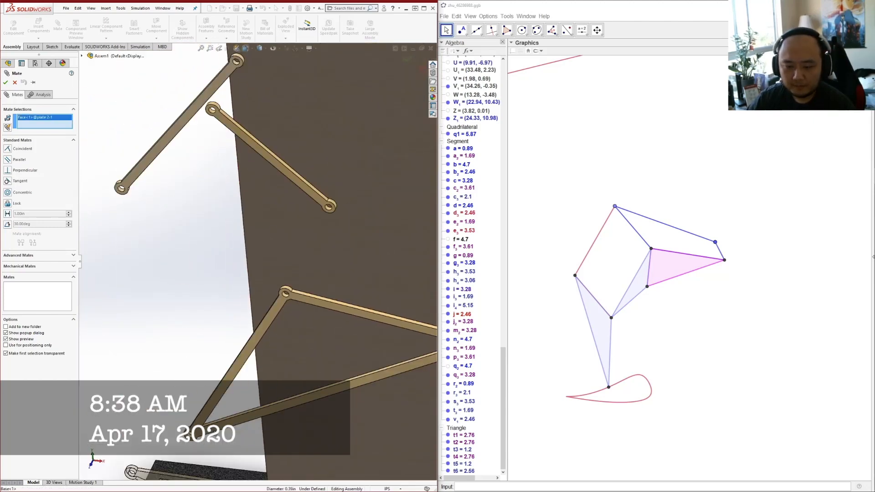
pyautogui.scroll(-5, 291, 292)
pyautogui.click(222, 335)
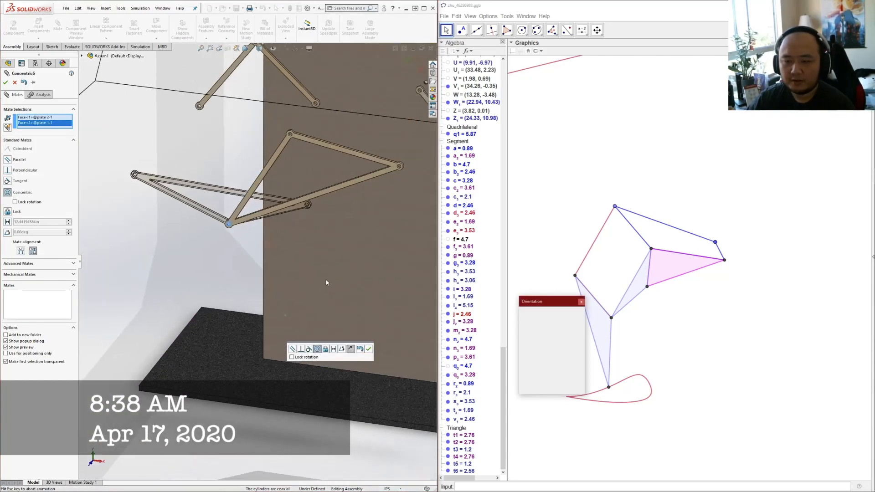
pyautogui.click(196, 369)
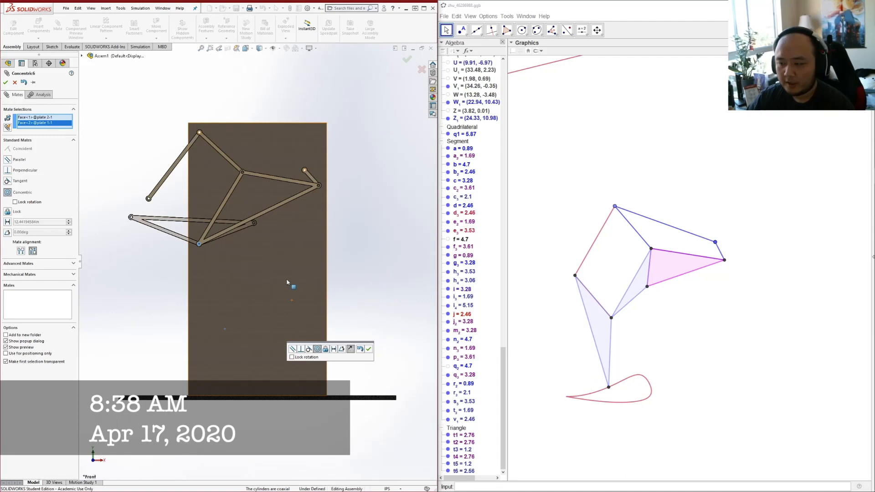
# Compare both alignments of the concentric mate between the two plates, keep the anti-aligned one, and accept the mate
pyautogui.click(21, 251)
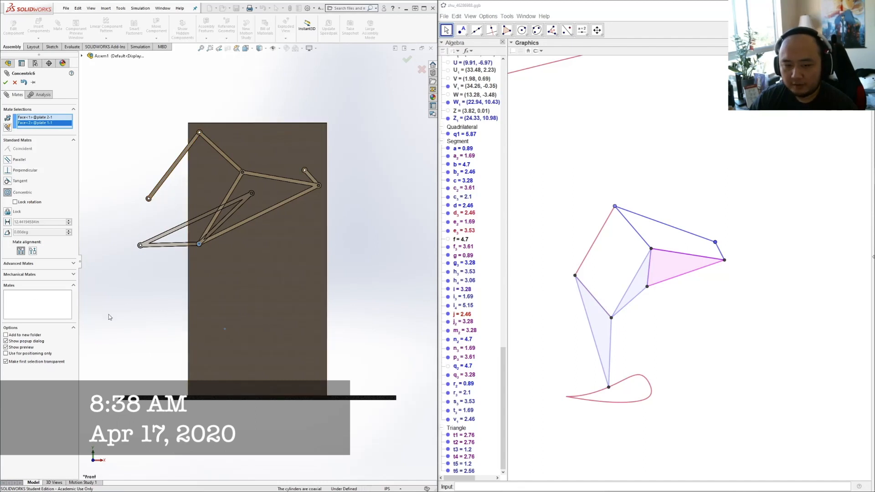
pyautogui.click(33, 251)
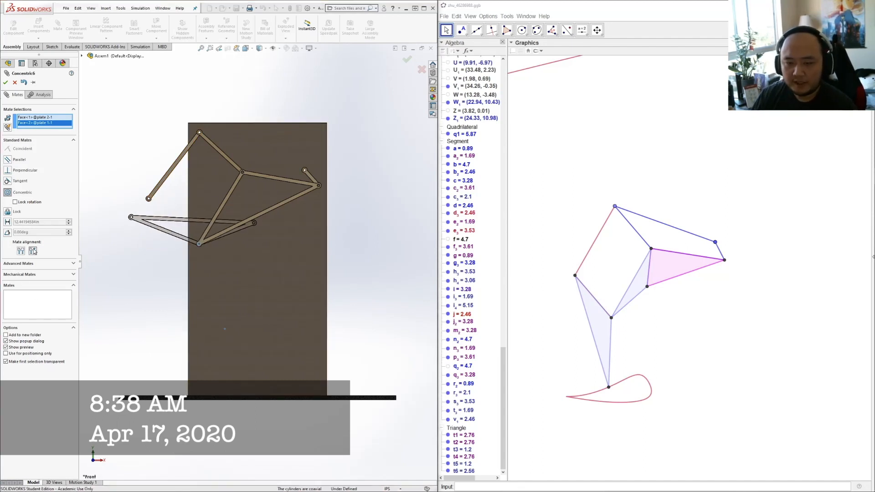
pyautogui.click(5, 83)
# Add a concentric mate between plate 2's vertex hole over the Base and the free end hole of support 2
pyautogui.scroll(-6, 256, 230)
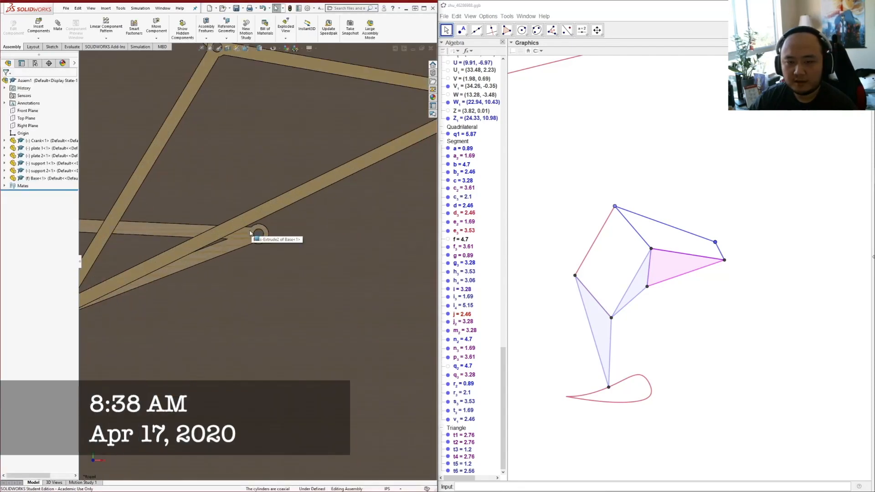
pyautogui.scroll(4, 243, 238)
pyautogui.click(273, 255)
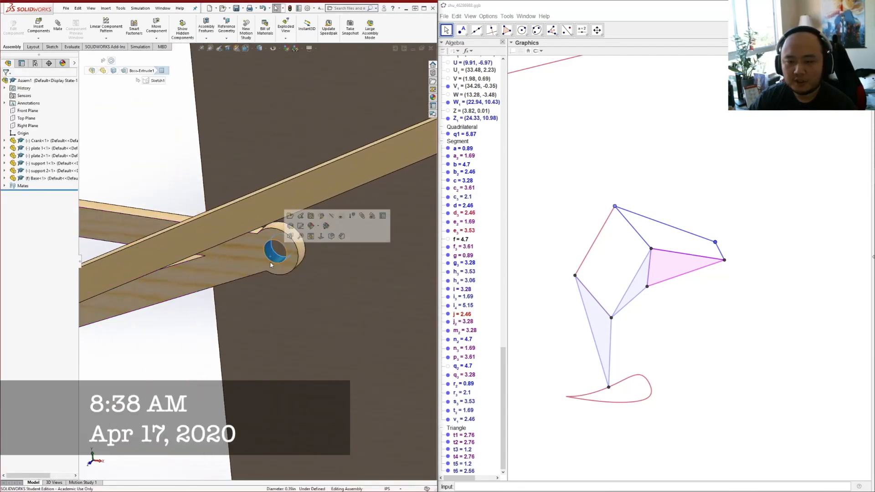
pyautogui.scroll(2, 270, 276)
pyautogui.scroll(5, 270, 276)
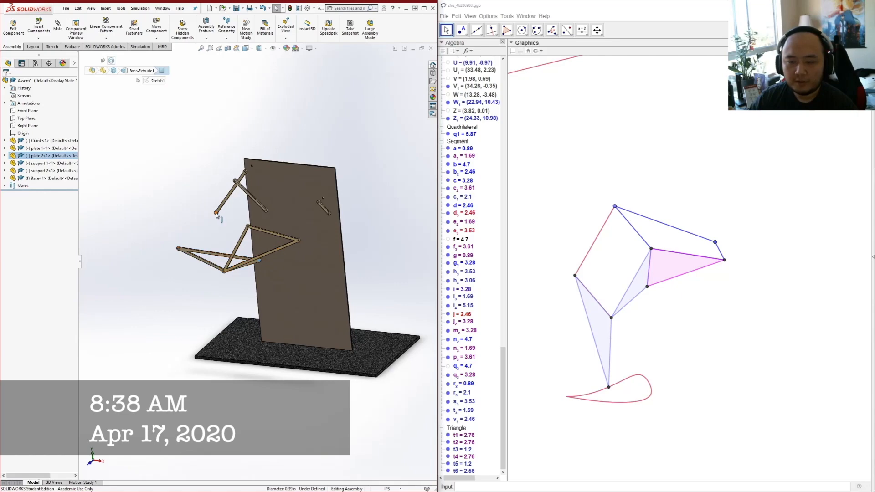
pyautogui.scroll(-8, 230, 228)
pyautogui.click(218, 269)
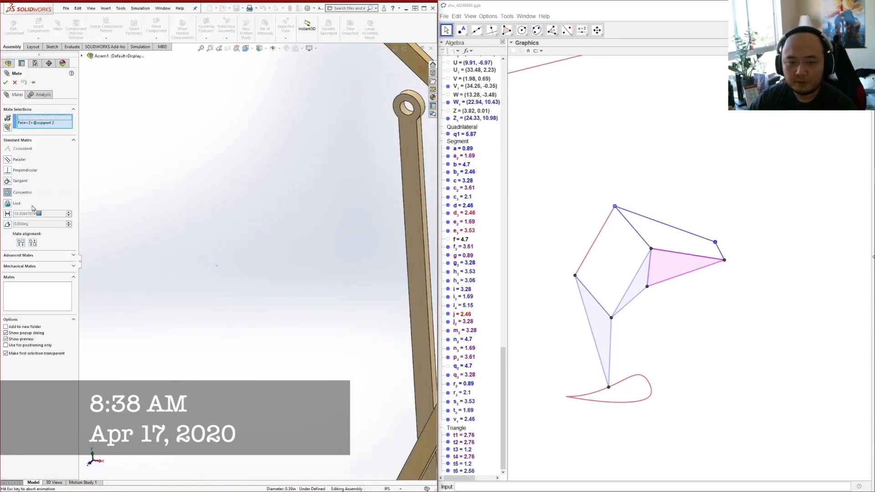
pyautogui.click(6, 82)
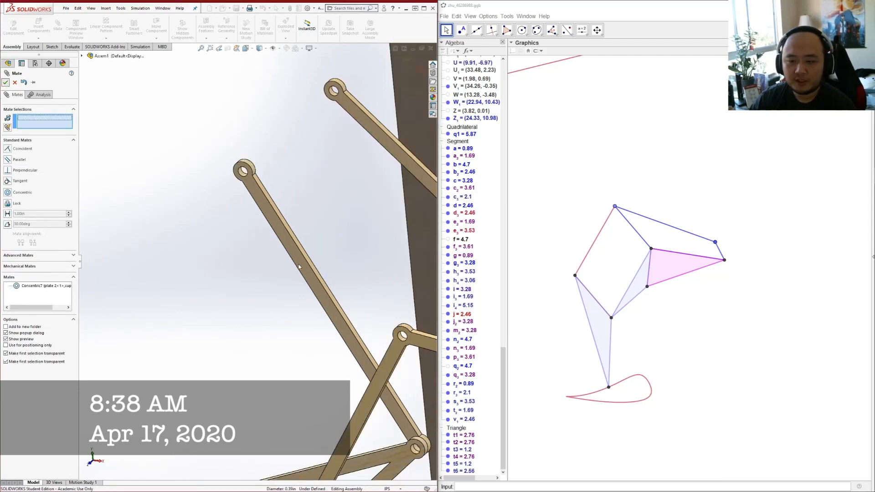
# In the front view, swing plate 2 so its free vertex points down toward the ground, matching the GeoGebra leg pose
pyautogui.scroll(10, 236, 295)
pyautogui.press('space')
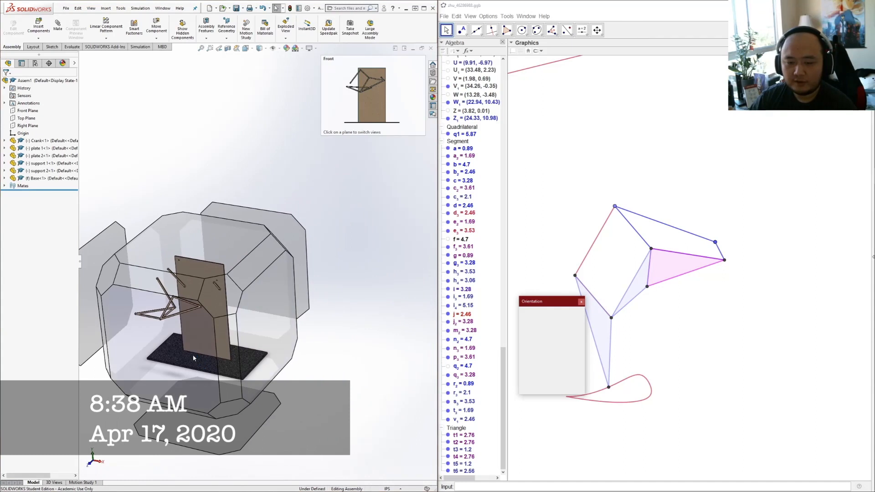
pyautogui.click(230, 375)
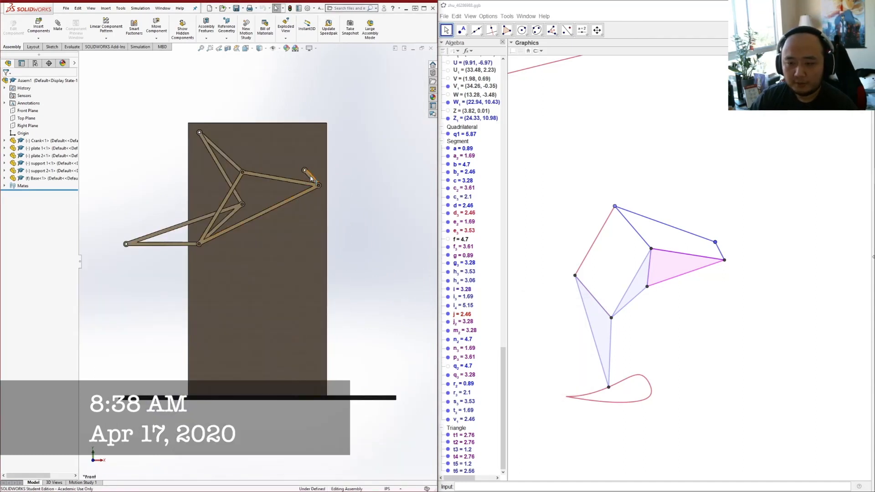
pyautogui.moveTo(127, 244); pyautogui.dragTo(190, 240)
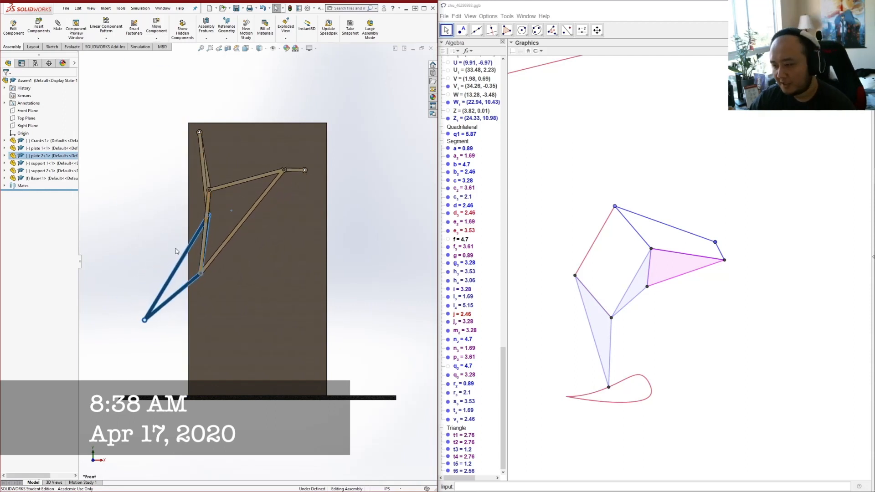
pyautogui.moveTo(206, 194); pyautogui.dragTo(206, 342)
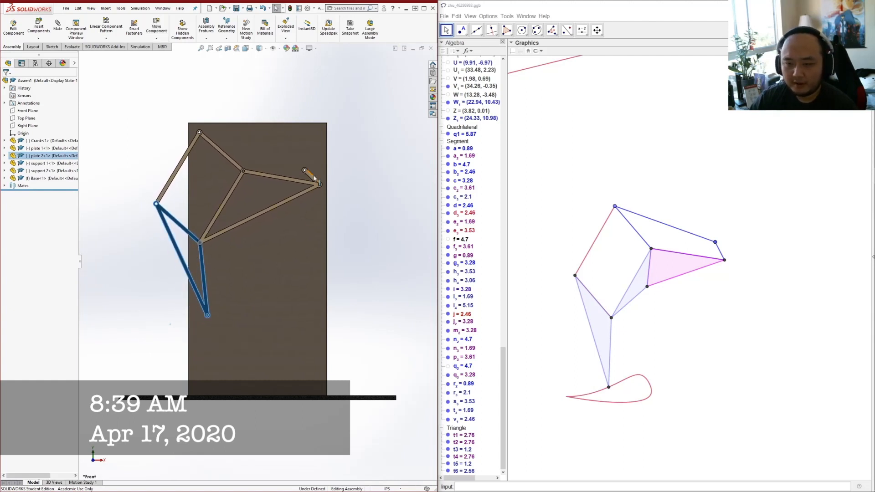
# Rotate the crank about its Base pivot to check how the whole leg linkage moves
pyautogui.moveTo(317, 185)
pyautogui.mouseDown()
pyautogui.moveTo(292, 182)
pyautogui.moveTo(290, 157)
pyautogui.moveTo(304, 153)
pyautogui.moveTo(335, 181)
pyautogui.moveTo(314, 195)
pyautogui.mouseUp()
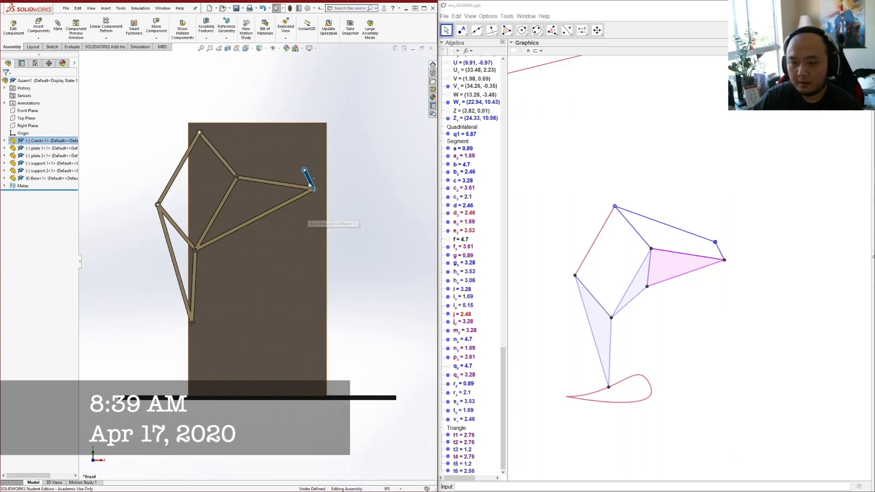
pyautogui.moveTo(312, 186); pyautogui.dragTo(290, 137)
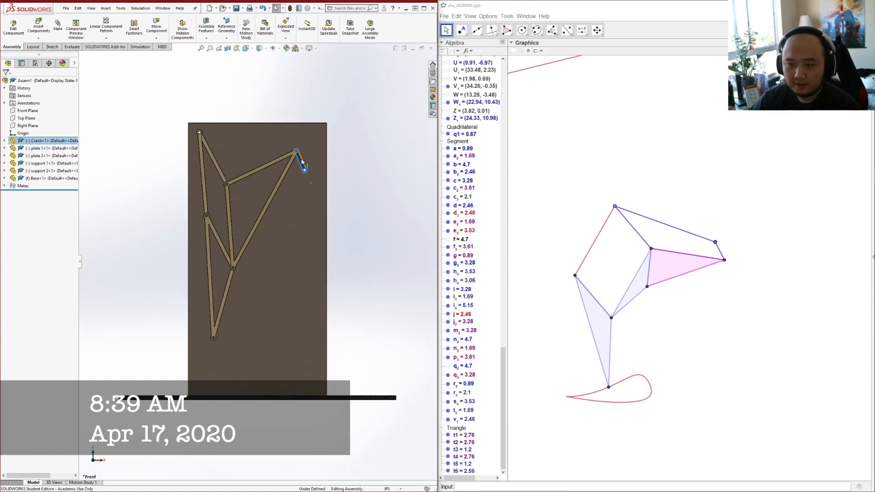
pyautogui.click(301, 163)
pyautogui.moveTo(302, 163); pyautogui.dragTo(320, 187)
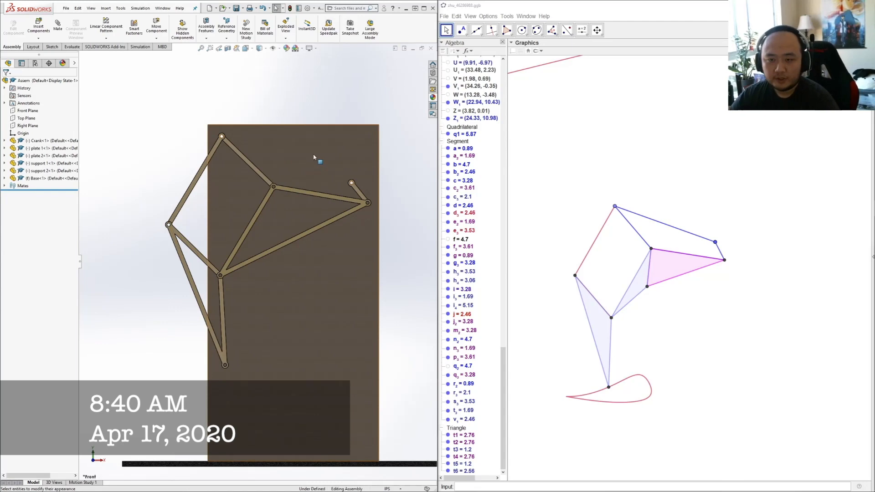
# Enable a color override on the Crank's part-level polished pine appearance, choose a green color, and accept it
pyautogui.rightClick(351, 184)
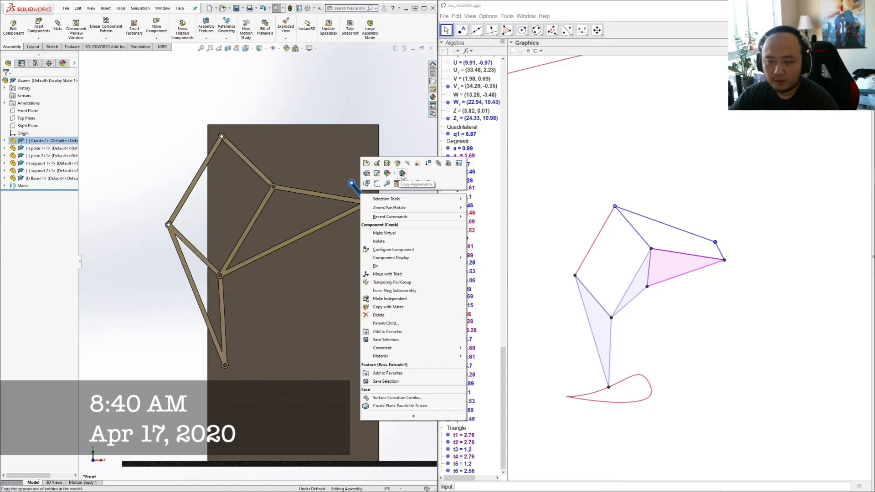
pyautogui.click(391, 177)
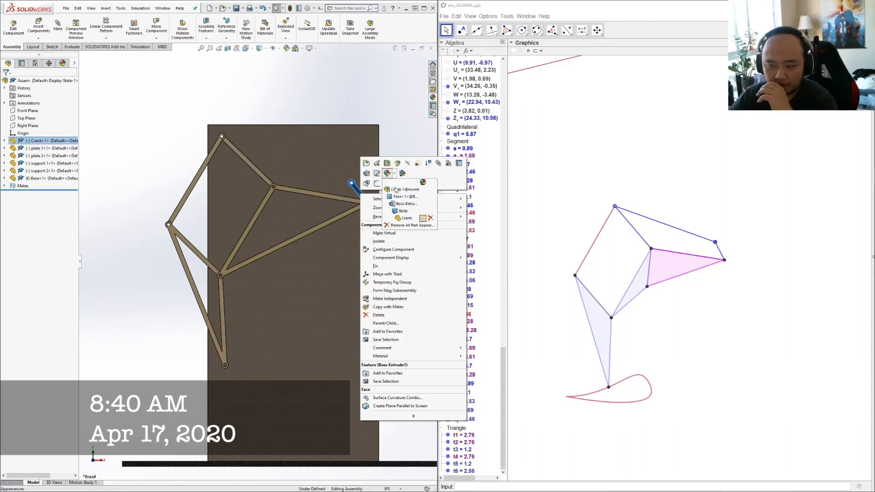
pyautogui.click(406, 219)
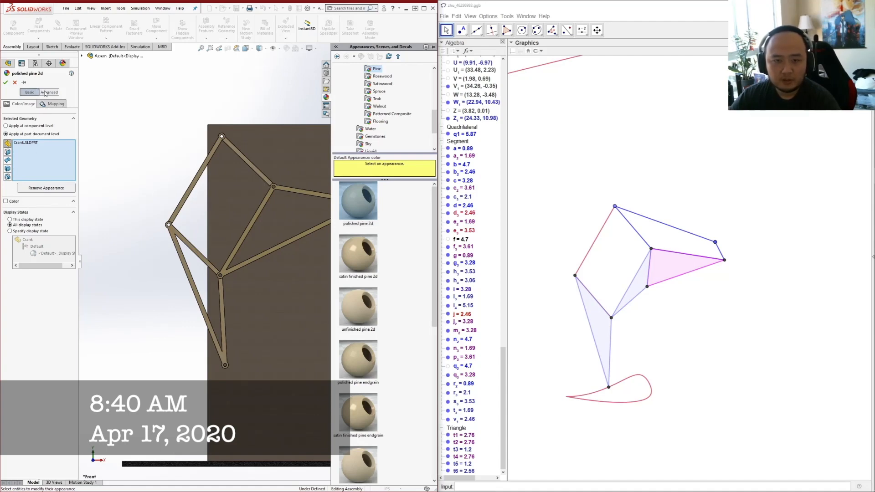
pyautogui.click(5, 201)
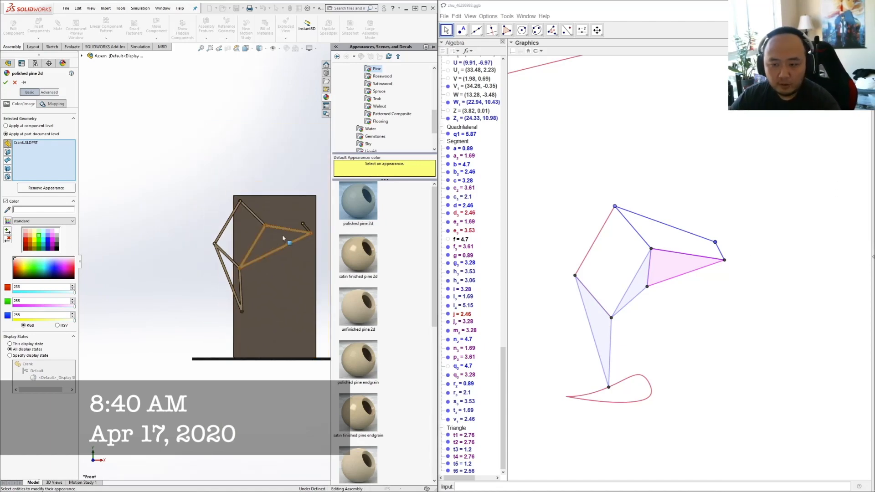
pyautogui.scroll(-5, 282, 234)
pyautogui.click(34, 231)
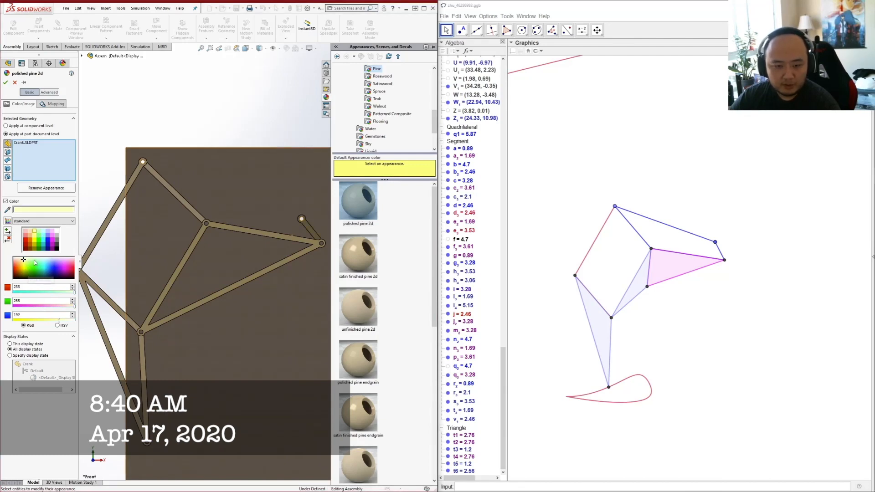
pyautogui.click(39, 232)
pyautogui.click(32, 264)
pyautogui.moveTo(29, 269); pyautogui.dragTo(37, 268)
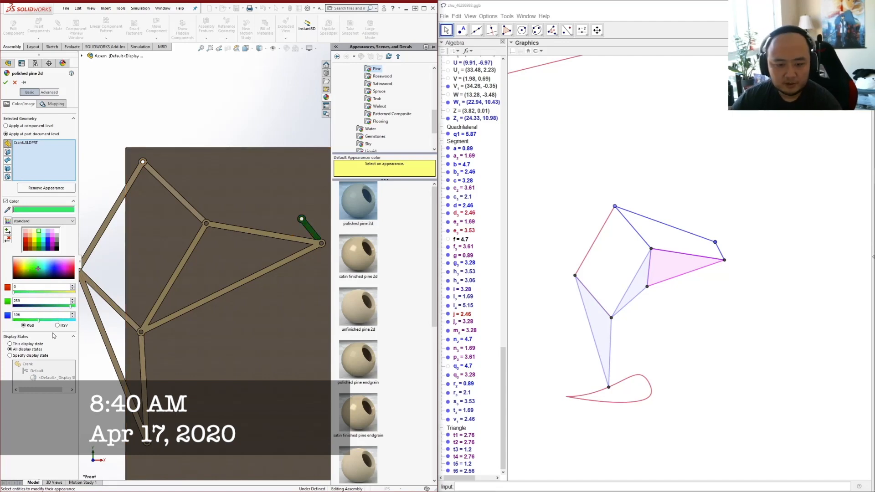
pyautogui.click(6, 84)
# Enable a color override on plate 2's part-level appearance, set it to red (RGB 255, 0, 0), and accept it
pyautogui.scroll(3, 301, 228)
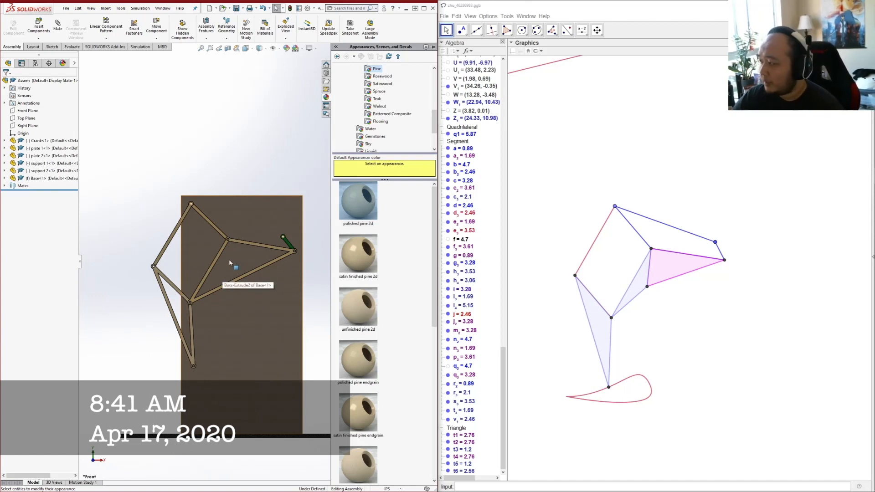
pyautogui.scroll(-3, 203, 285)
pyautogui.click(171, 297)
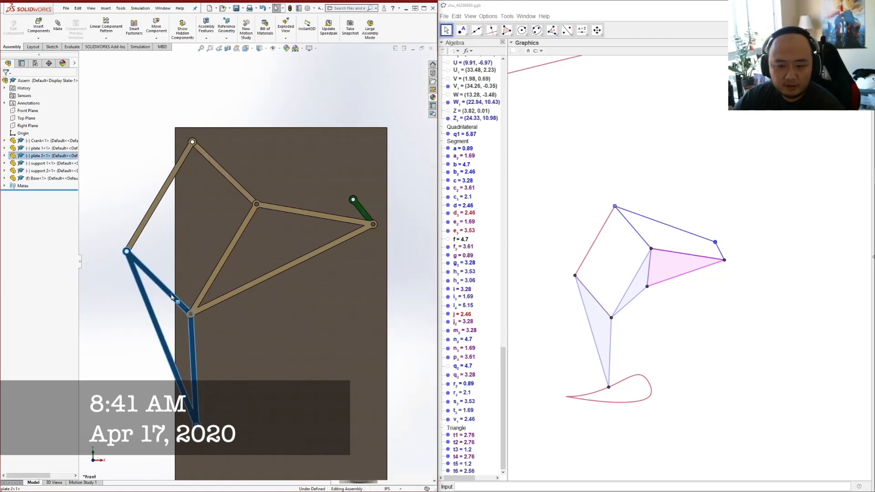
pyautogui.rightClick(171, 297)
pyautogui.click(200, 246)
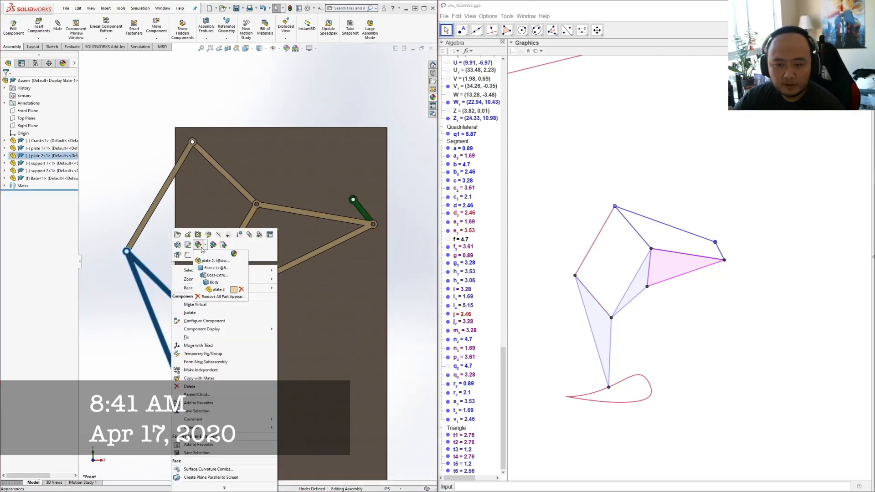
pyautogui.click(210, 290)
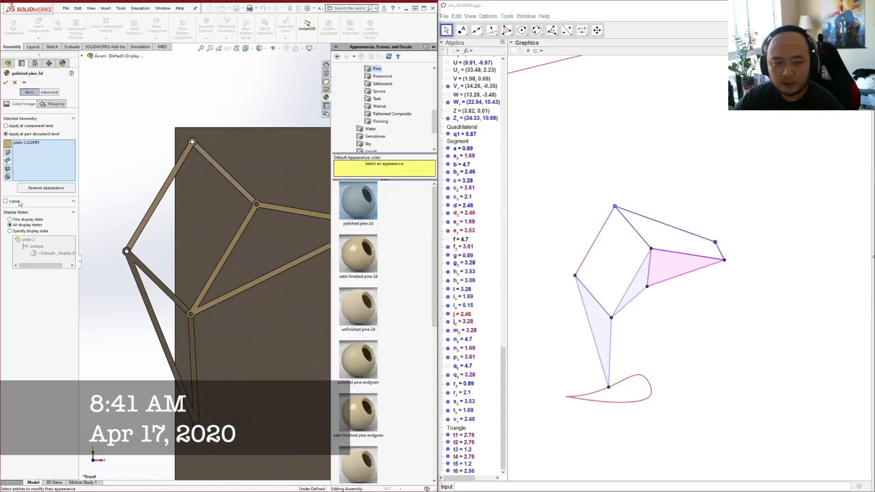
pyautogui.click(6, 201)
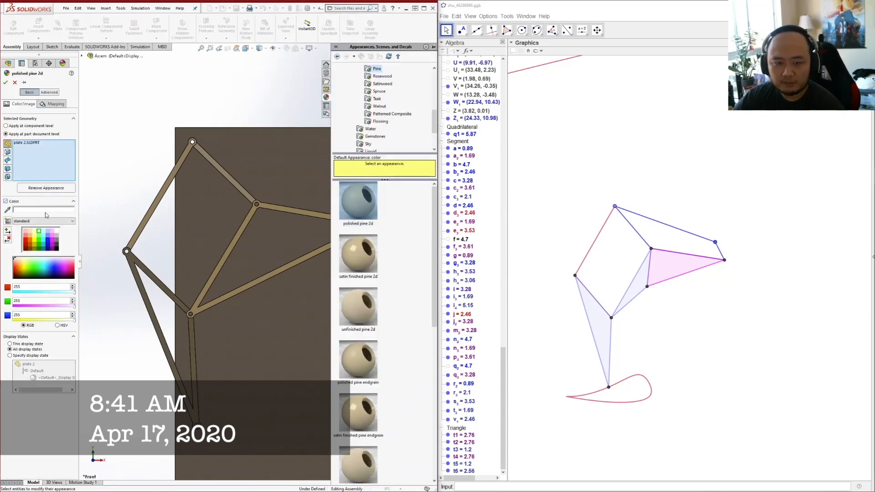
pyautogui.click(25, 244)
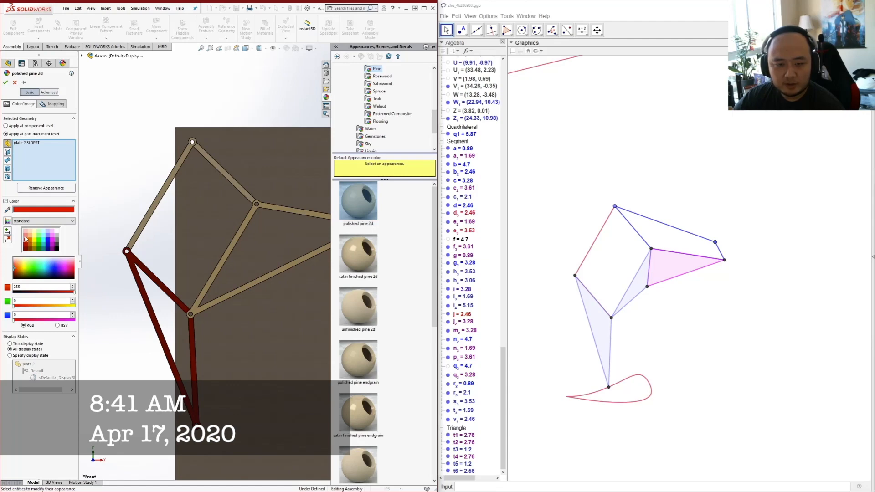
pyautogui.click(25, 236)
pyautogui.click(26, 243)
pyautogui.click(27, 246)
pyautogui.moveTo(15, 264); pyautogui.dragTo(13, 267)
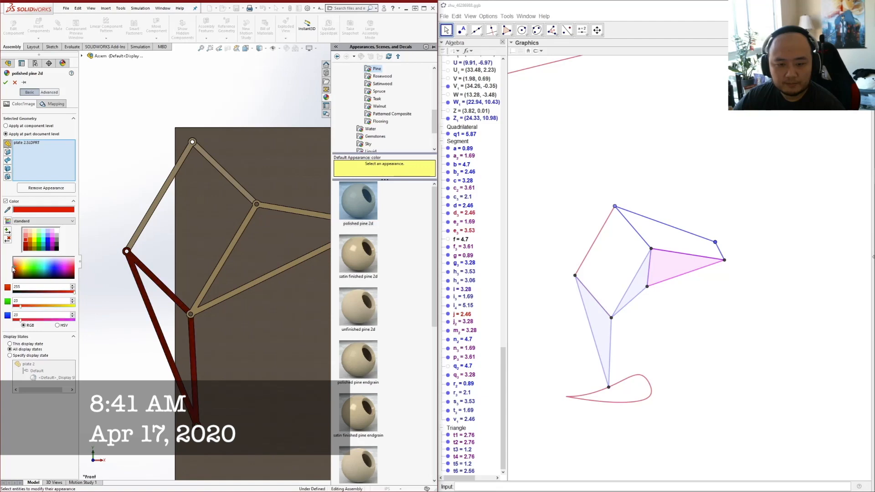
pyautogui.click(26, 247)
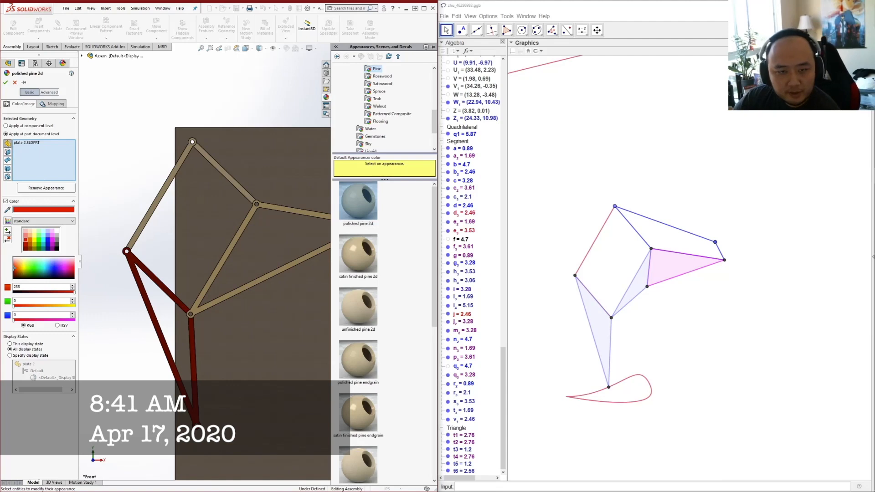
pyautogui.click(6, 84)
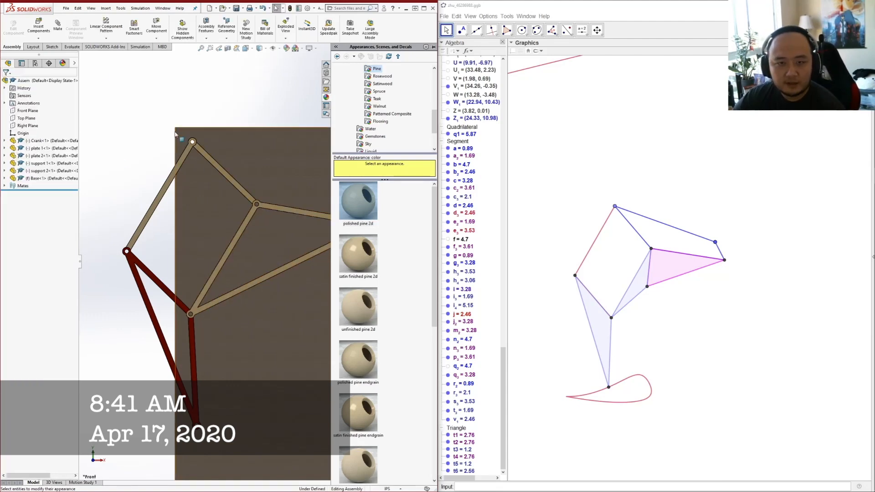
# Enable a color override on plate 1's part-level appearance, set it to blue (RGB 0, 0, 255), and accept it
pyautogui.click(245, 225)
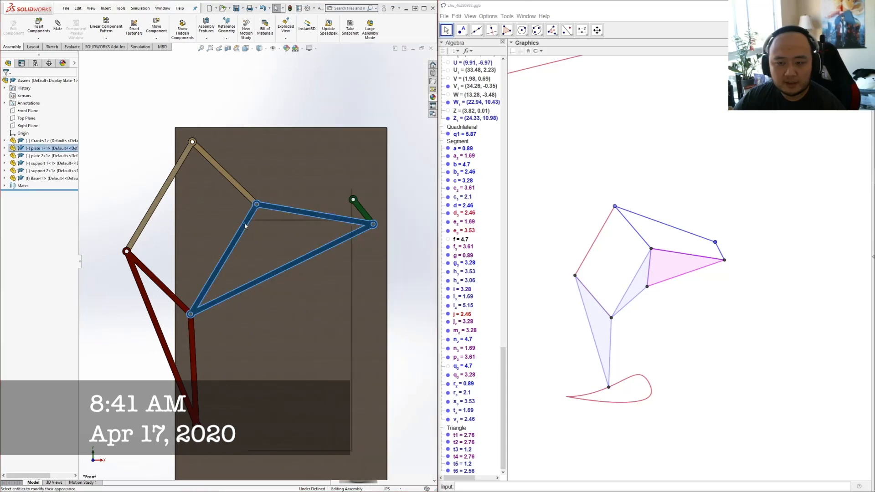
pyautogui.rightClick(245, 224)
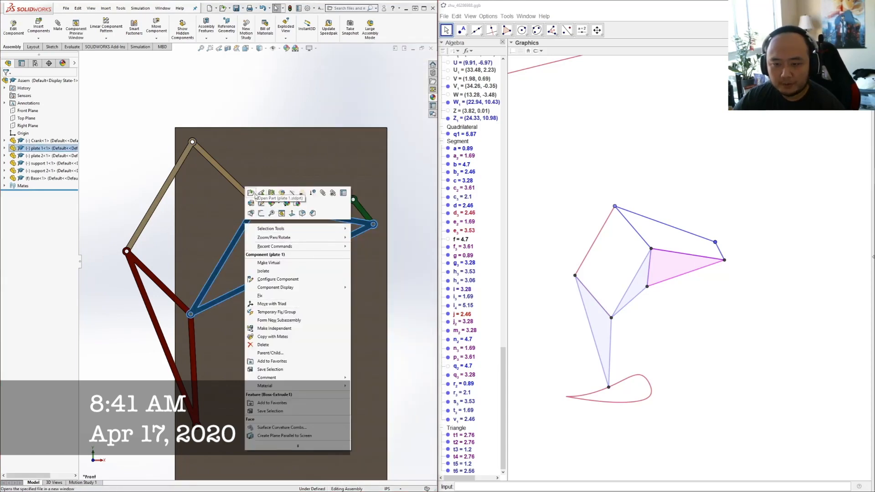
pyautogui.click(273, 203)
pyautogui.click(287, 248)
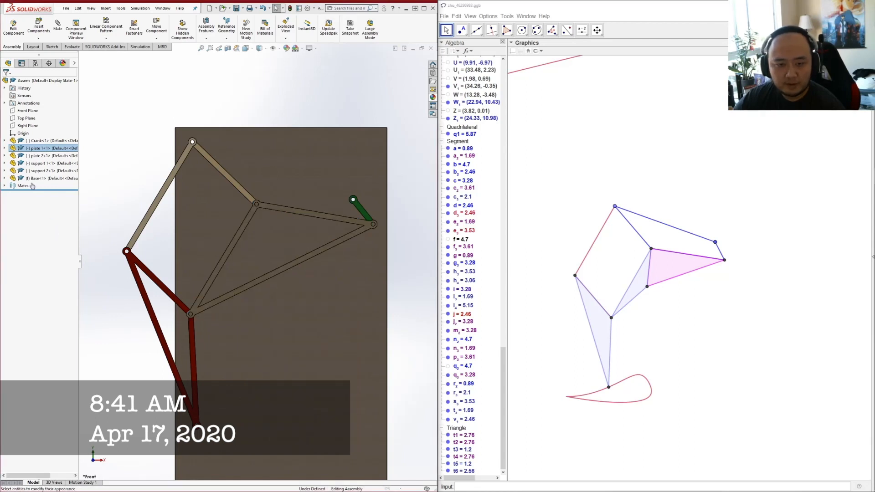
pyautogui.click(5, 202)
pyautogui.click(42, 239)
pyautogui.click(44, 235)
pyautogui.click(44, 231)
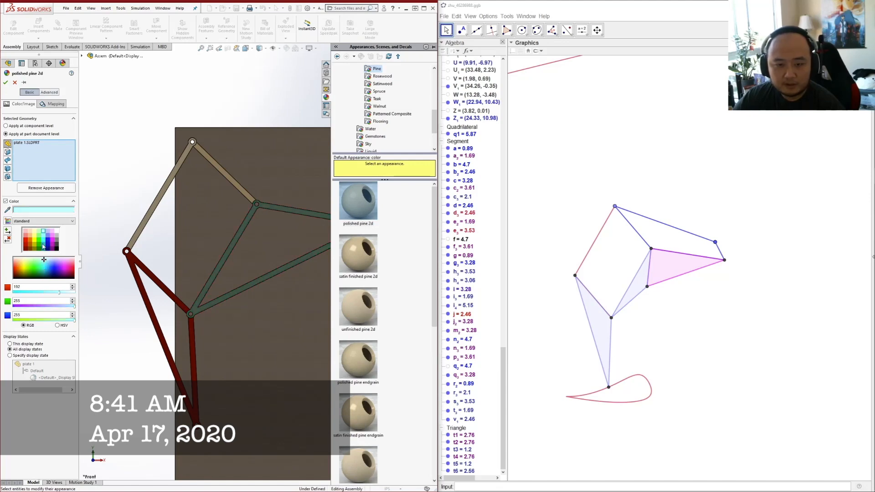
pyautogui.click(43, 243)
pyautogui.click(48, 240)
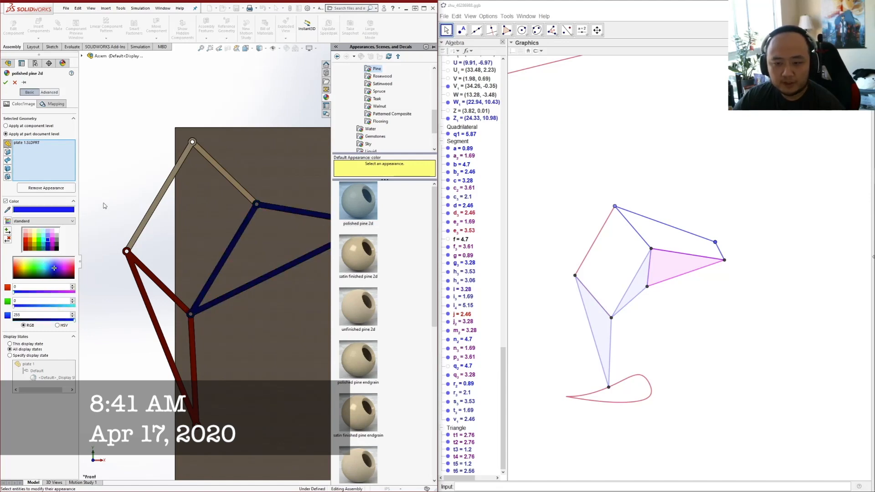
pyautogui.scroll(4, 256, 241)
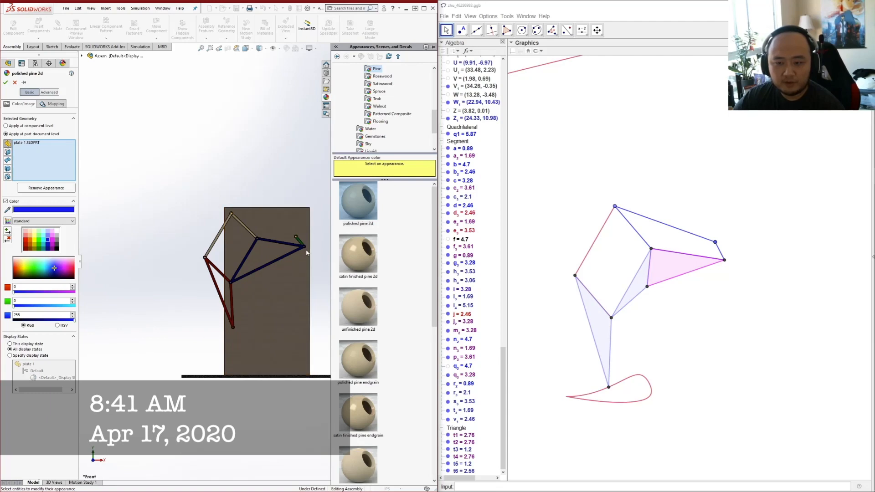
pyautogui.click(6, 82)
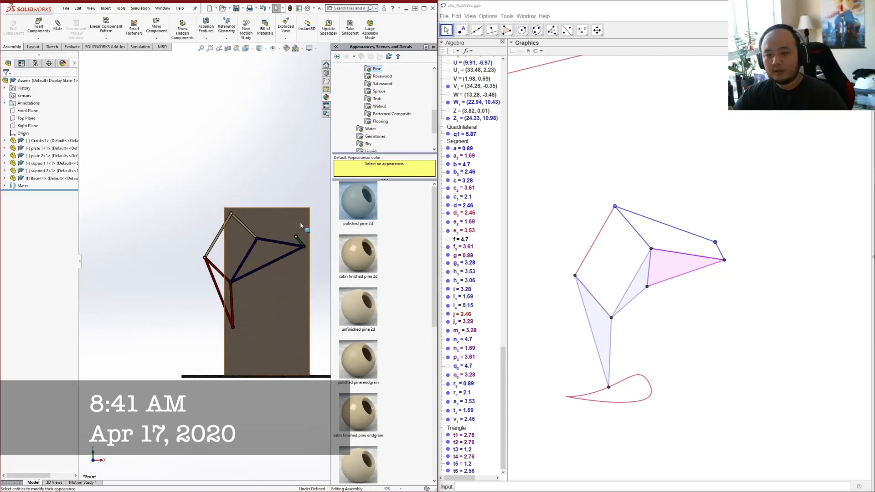
pyautogui.scroll(-4, 298, 223)
pyautogui.scroll(4, 250, 216)
pyautogui.scroll(-7, 195, 250)
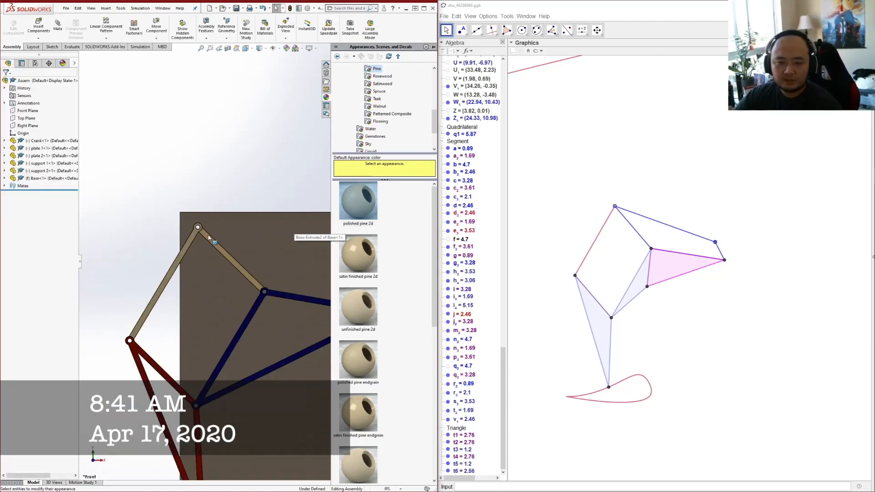
# Examine the colored leg linkage from the front, back and side, checking how its parts are spaced from the Base
pyautogui.scroll(2, 220, 245)
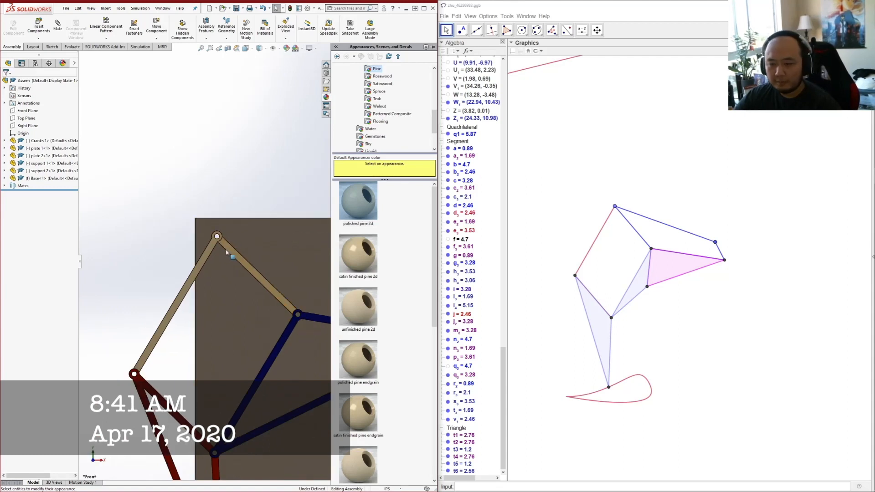
pyautogui.scroll(3, 257, 261)
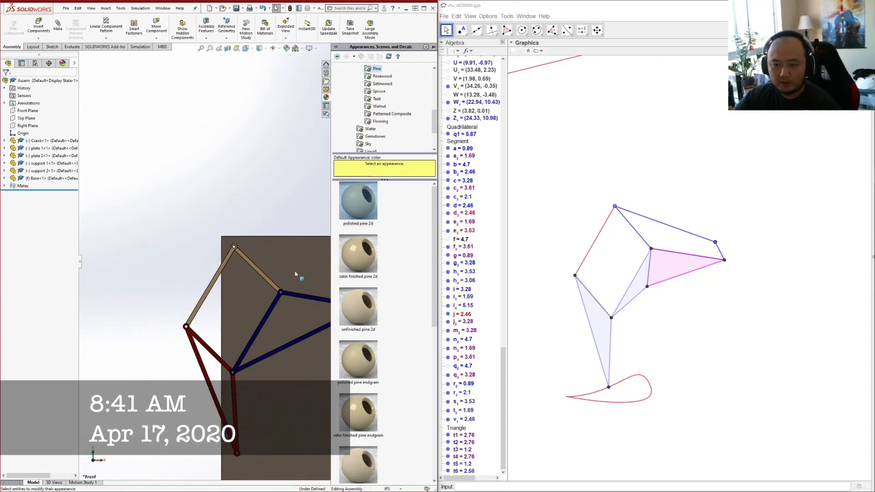
pyautogui.scroll(2, 288, 280)
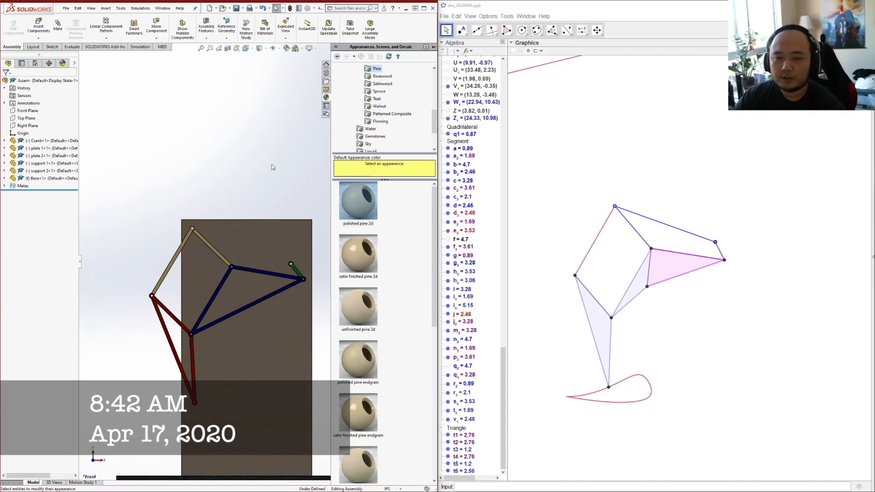
pyautogui.moveTo(302, 280)
pyautogui.mouseDown()
pyautogui.moveTo(275, 265)
pyautogui.moveTo(287, 249)
pyautogui.moveTo(307, 260)
pyautogui.moveTo(293, 284)
pyautogui.moveTo(313, 283)
pyautogui.mouseUp()
pyautogui.click(381, 254)
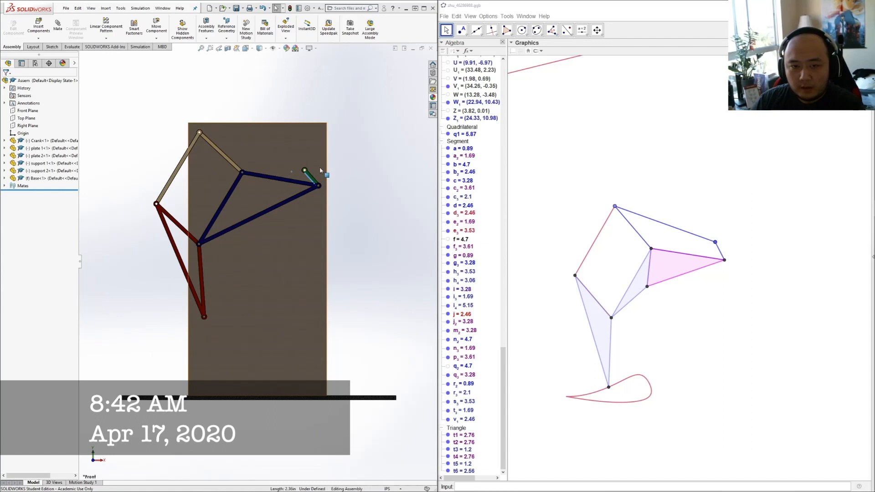
pyautogui.click(354, 184)
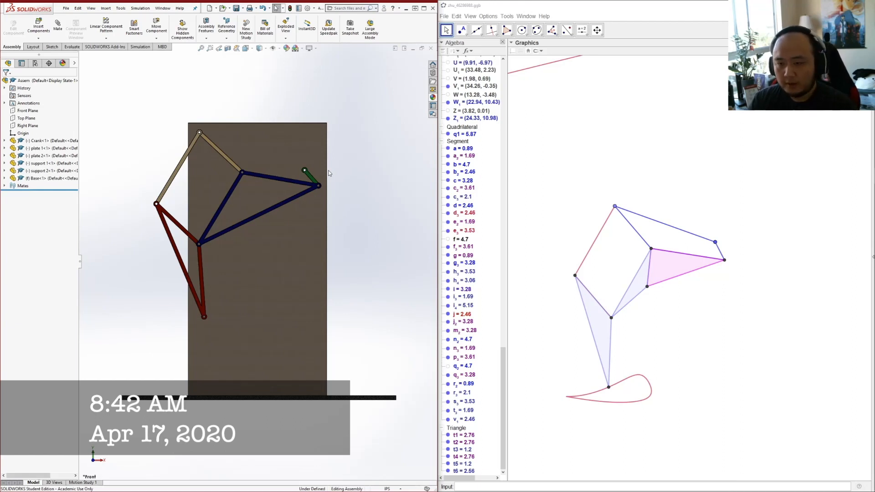
pyautogui.moveTo(332, 264); pyautogui.dragTo(133, 269, button='middle')
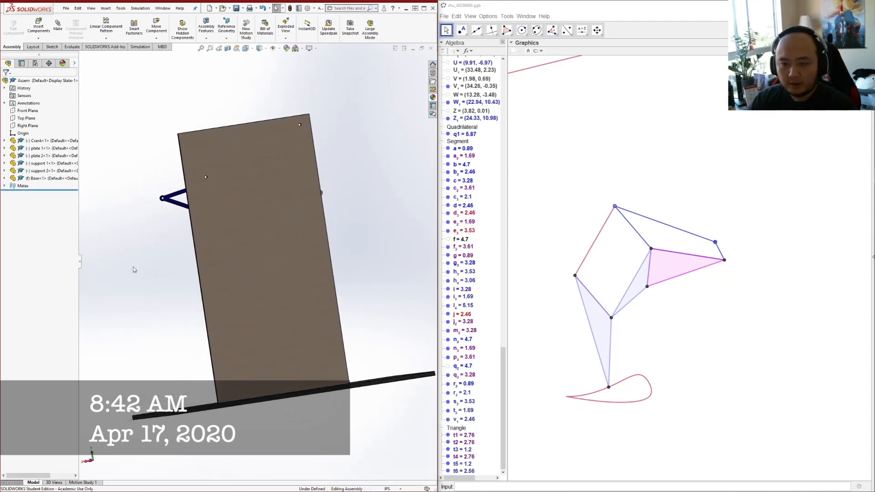
pyautogui.moveTo(181, 244); pyautogui.dragTo(299, 192, button='middle')
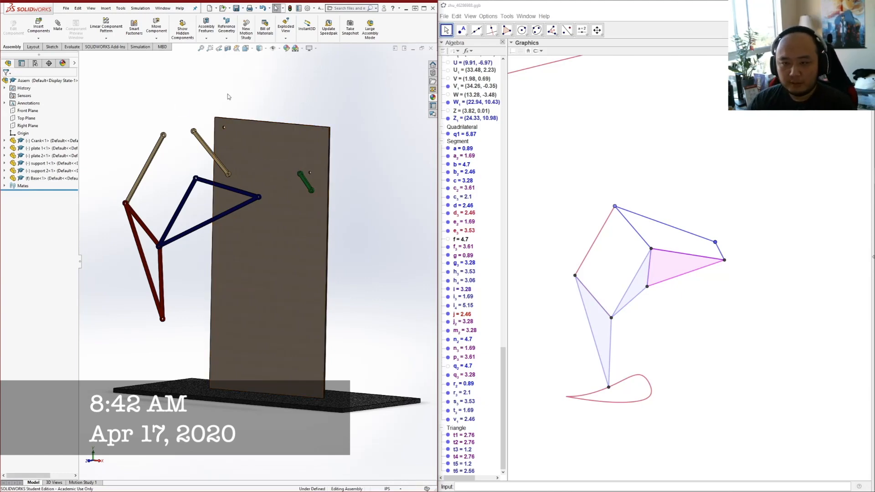
pyautogui.moveTo(241, 165); pyautogui.dragTo(300, 194, button='middle')
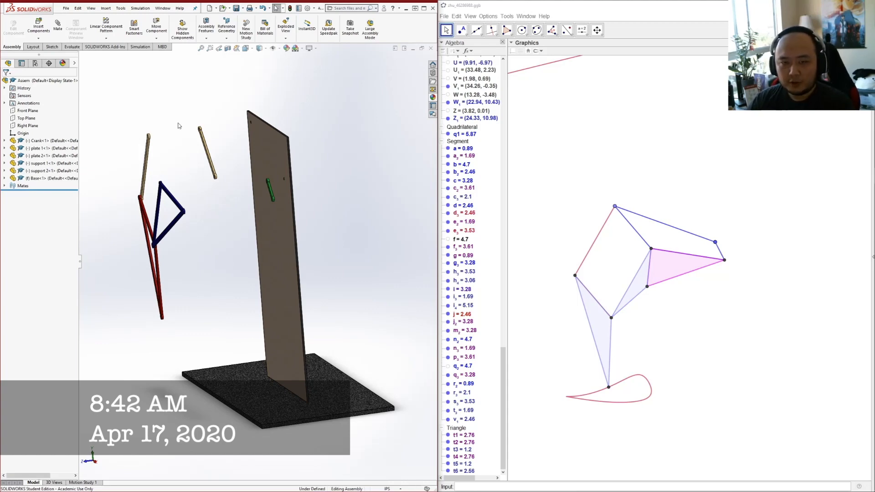
# Insert the Motor part into the assembly and place it in free space behind the Base's upright plate
pyautogui.click(38, 28)
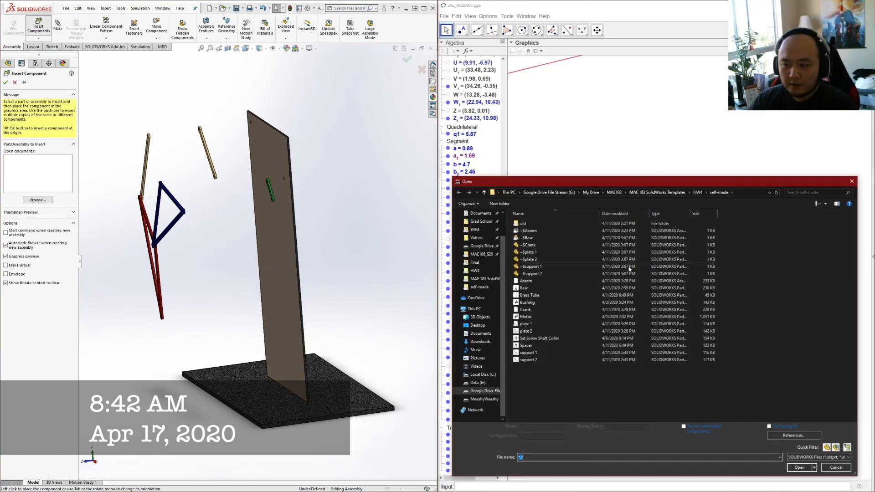
pyautogui.click(547, 316)
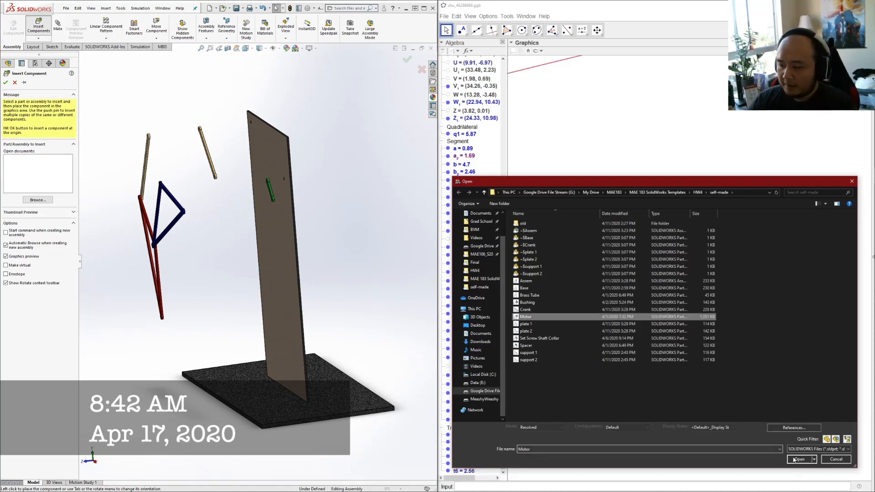
pyautogui.click(799, 459)
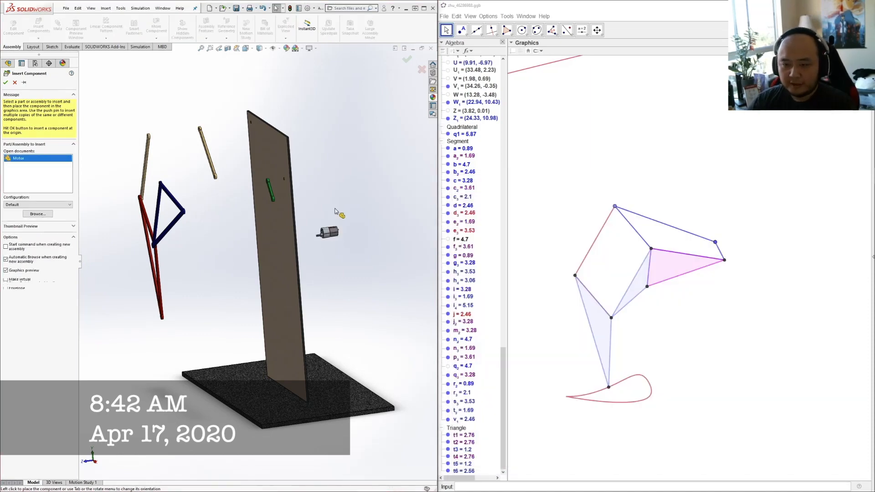
pyautogui.click(331, 165)
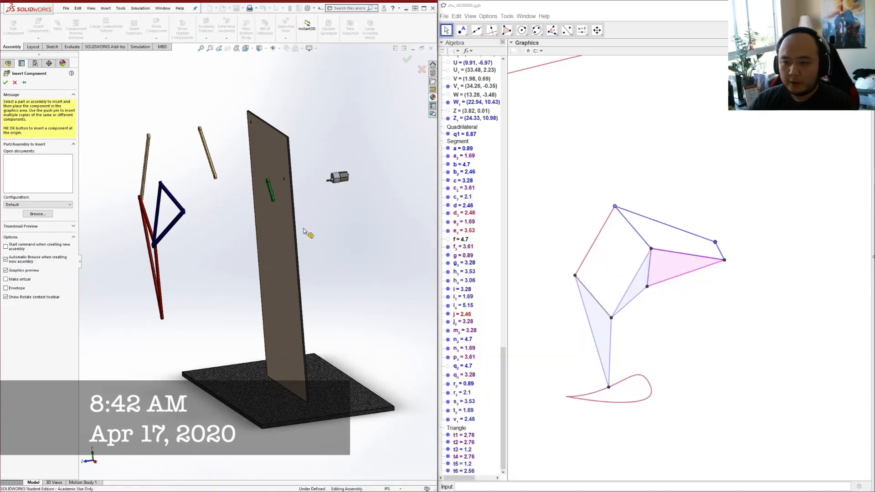
# Add a concentric mate between the motor's output shaft and the crank pivot hole in the Base
pyautogui.scroll(-5, 328, 196)
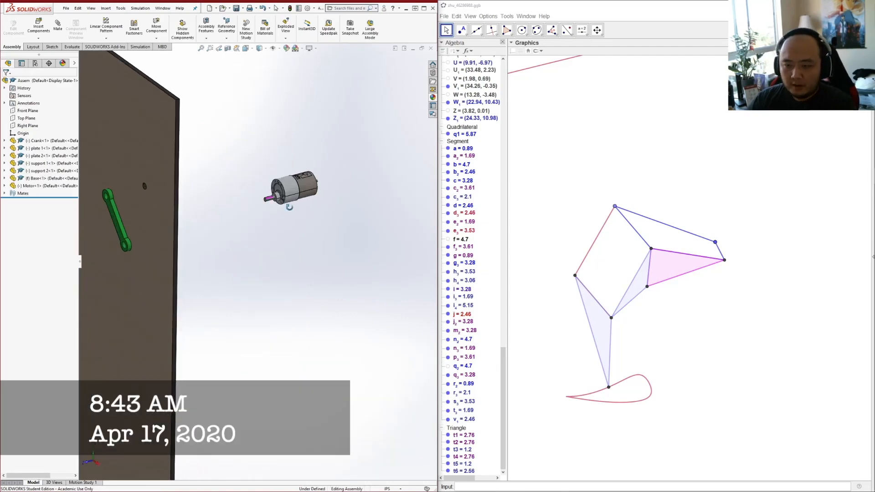
pyautogui.scroll(-5, 276, 223)
pyautogui.click(58, 32)
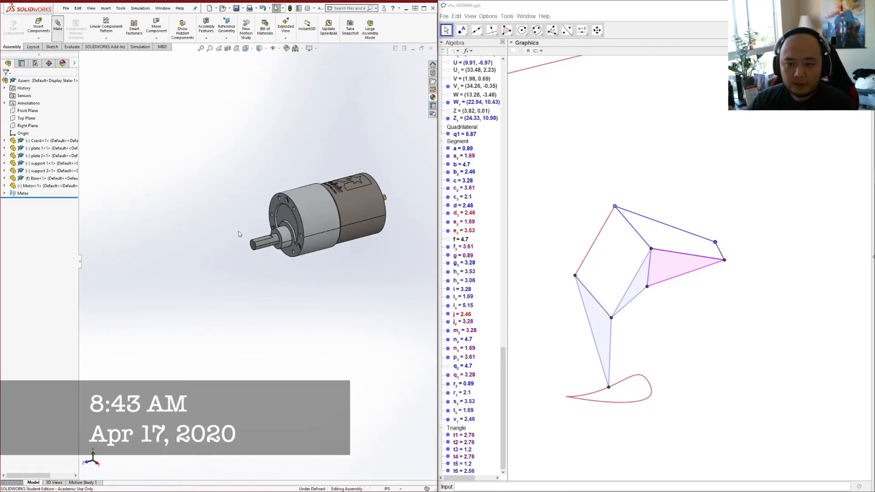
pyautogui.click(275, 242)
pyautogui.scroll(5, 275, 243)
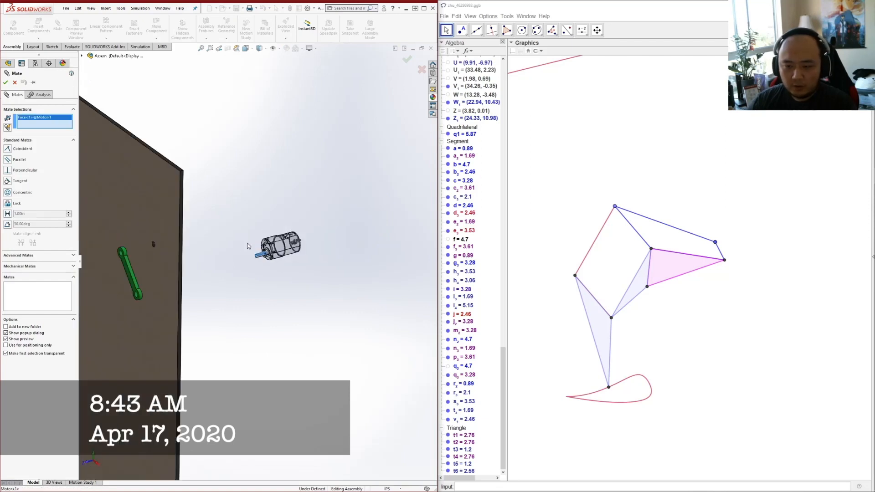
pyautogui.scroll(-5, 173, 246)
pyautogui.click(178, 248)
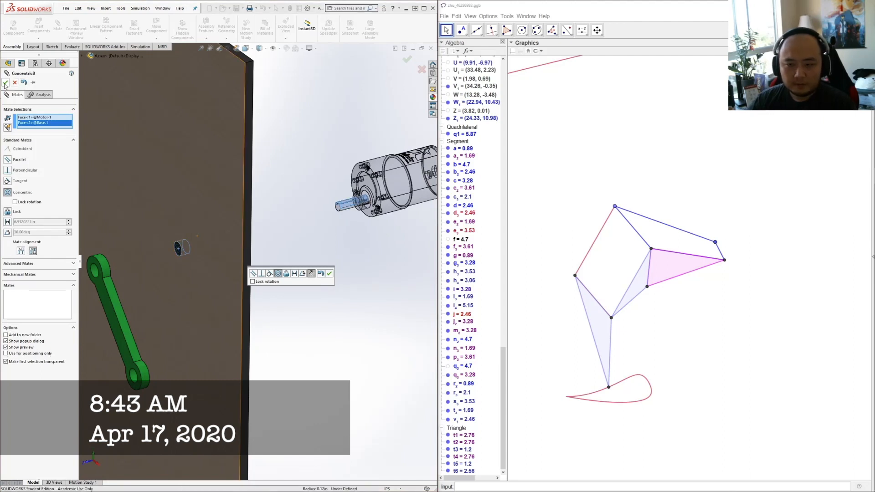
pyautogui.click(5, 83)
# Slide the motor along its shaft axis through the Base's hole to check how it fits against the plate
pyautogui.moveTo(261, 208); pyautogui.dragTo(210, 218)
pyautogui.moveTo(210, 217); pyautogui.dragTo(173, 211, button='middle')
pyautogui.click(252, 255)
pyautogui.moveTo(251, 253); pyautogui.dragTo(257, 253)
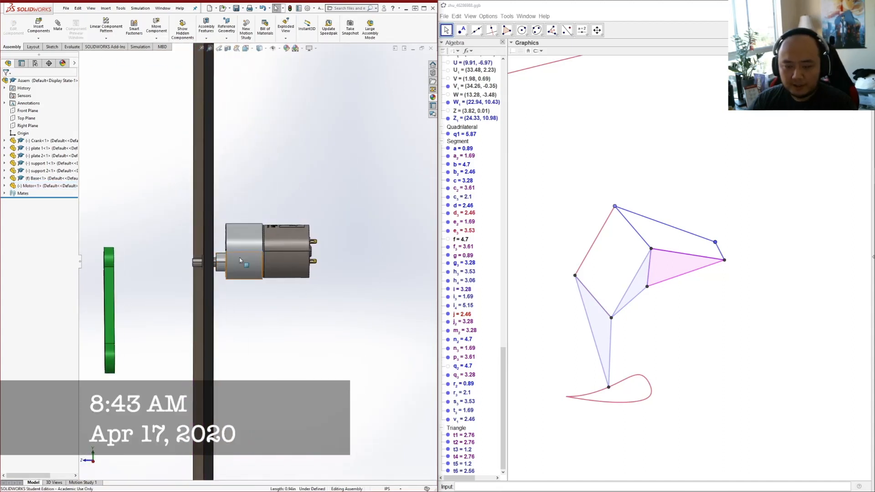
pyautogui.click(230, 264)
# Add a coincident mate between the front face of the motor's shaft boss and the back face of the Base plate
pyautogui.scroll(-3, 237, 269)
pyautogui.moveTo(252, 318); pyautogui.dragTo(267, 309, button='middle')
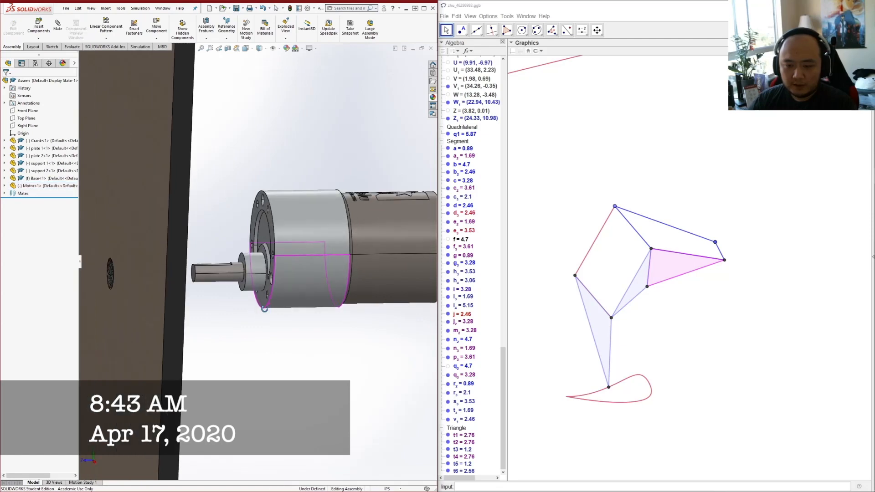
pyautogui.scroll(-5, 246, 251)
pyautogui.click(236, 276)
pyautogui.scroll(5, 236, 277)
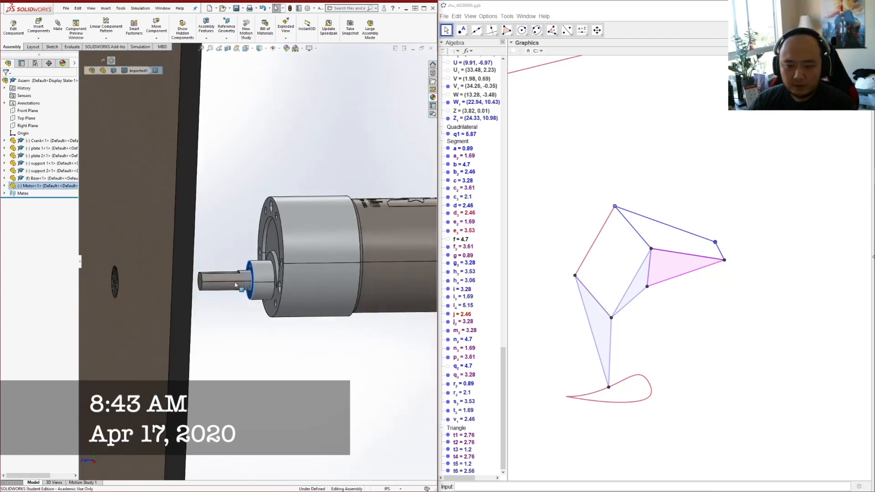
pyautogui.scroll(3, 201, 272)
pyautogui.moveTo(217, 245); pyautogui.dragTo(157, 253, button='middle')
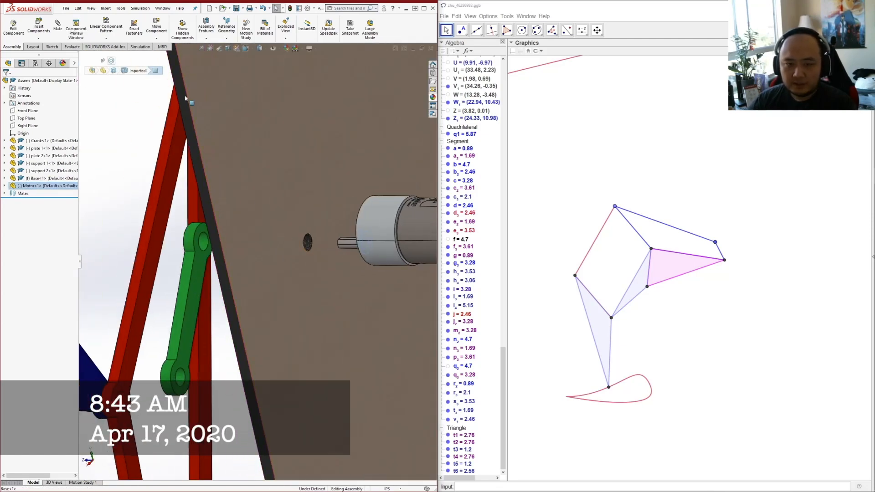
pyautogui.click(56, 28)
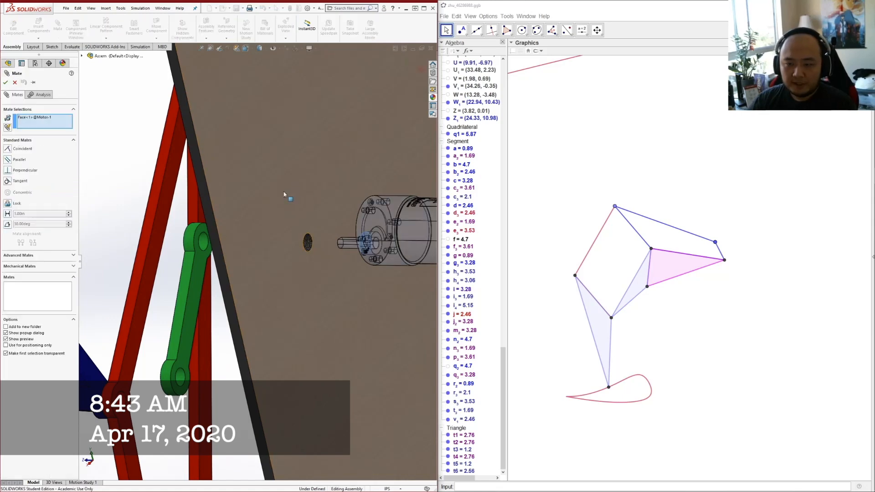
pyautogui.click(289, 195)
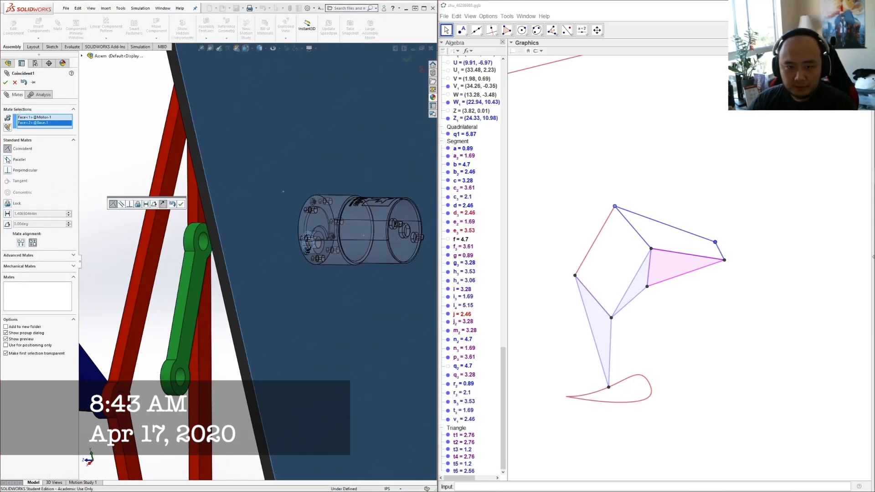
pyautogui.click(5, 82)
# Check how the motor sits against the Base plate and hide the Base to expose the motor's front
pyautogui.moveTo(273, 246); pyautogui.dragTo(267, 279, button='middle')
pyautogui.scroll(-5, 260, 272)
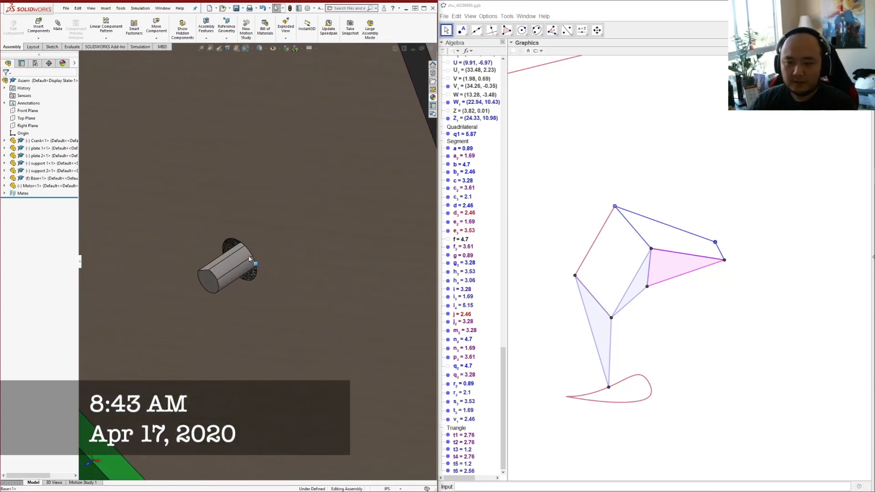
pyautogui.moveTo(279, 250); pyautogui.dragTo(240, 258, button='middle')
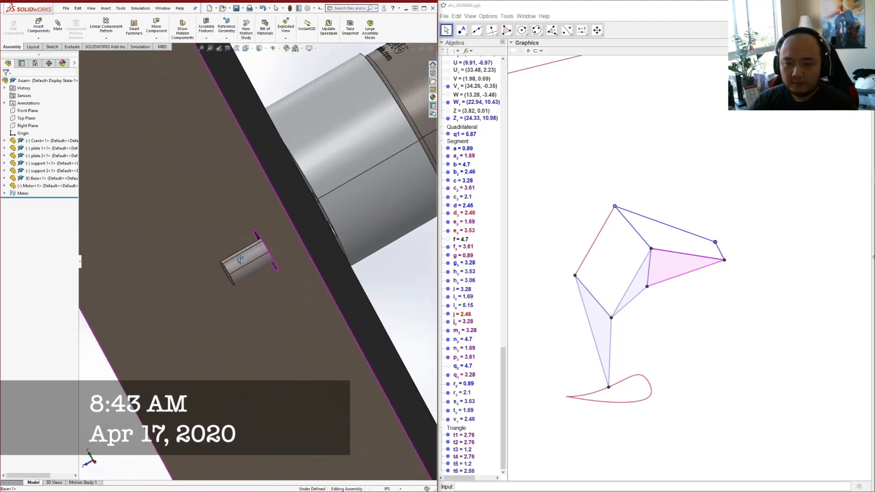
pyautogui.scroll(-3, 273, 145)
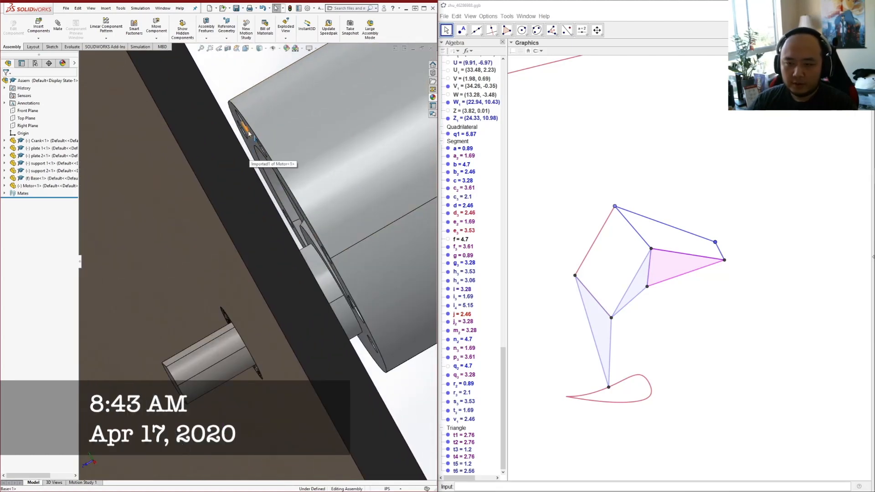
pyautogui.scroll(3, 247, 138)
pyautogui.rightClick(182, 183)
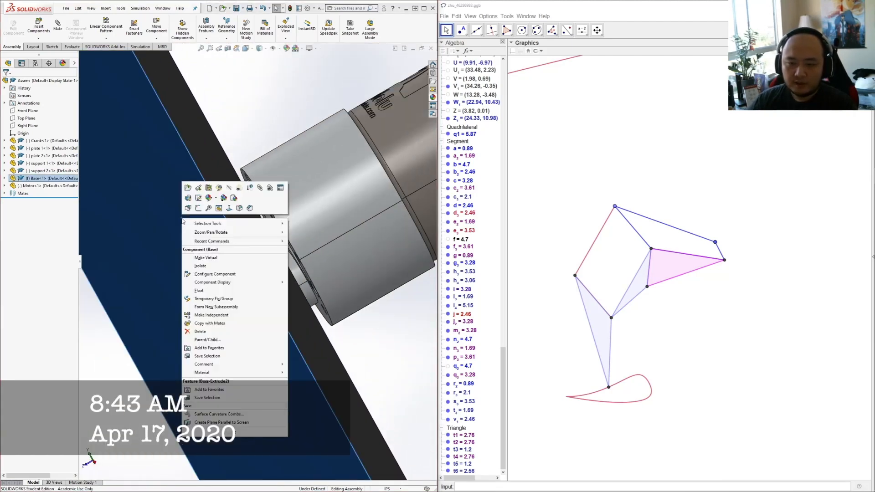
pyautogui.click(239, 189)
# Examine the motor's front face, including its mounting holes, shaft boss and output shaft
pyautogui.scroll(3, 246, 239)
pyautogui.moveTo(245, 239); pyautogui.dragTo(220, 236, button='middle')
pyautogui.scroll(3, 220, 236)
pyautogui.scroll(-10, 246, 255)
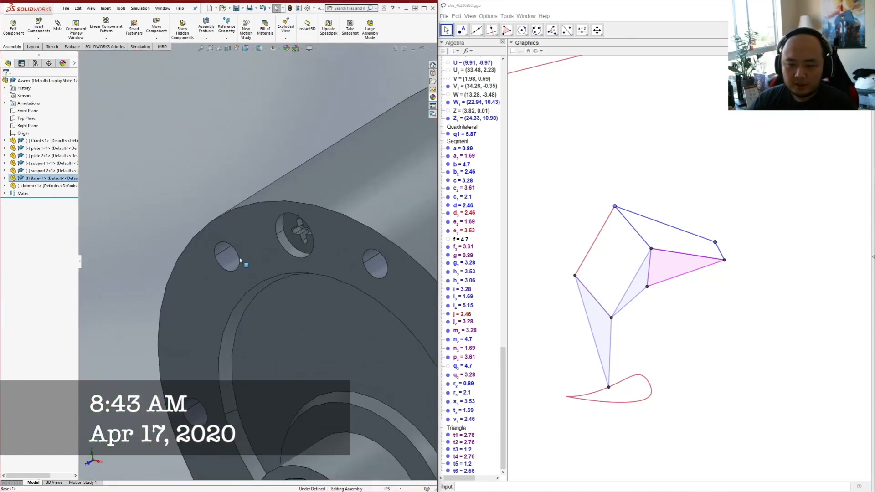
pyautogui.scroll(1, 265, 252)
pyautogui.moveTo(265, 252); pyautogui.dragTo(340, 256, button='middle')
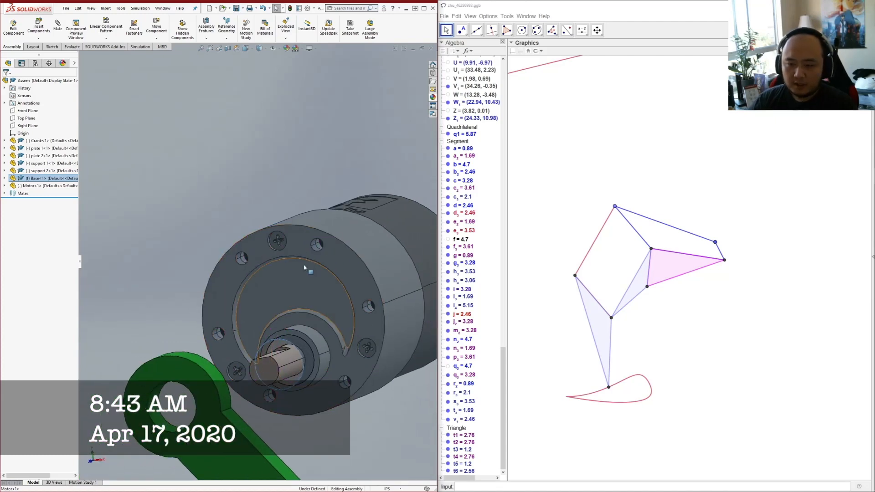
pyautogui.scroll(2, 313, 277)
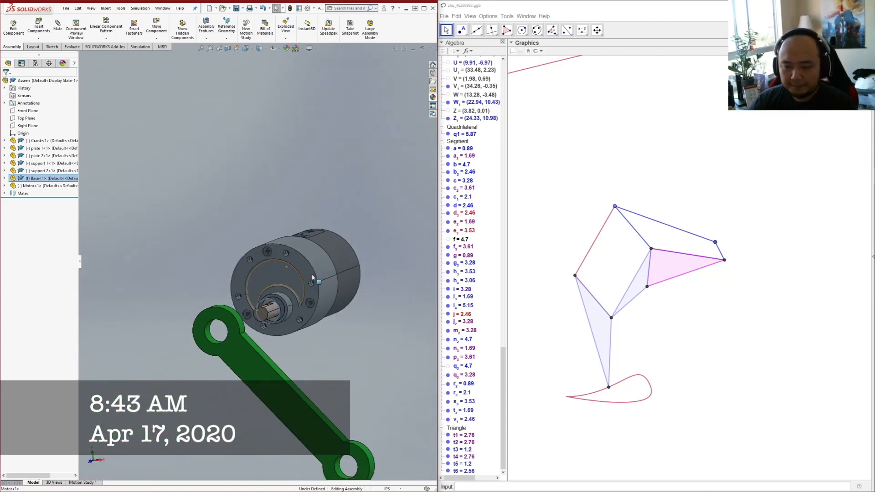
pyautogui.scroll(-3, 287, 298)
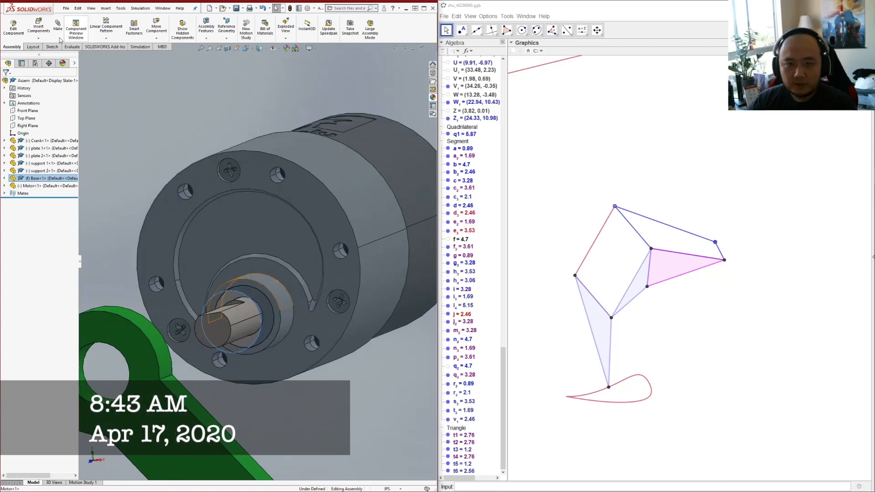
# Measure the cylindrical boss around the motor shaft, clear the measured selection, and bring up the measurement notes in Notepad
pyautogui.click(72, 46)
pyautogui.click(97, 26)
pyautogui.moveTo(308, 240); pyautogui.dragTo(291, 287, button='middle')
pyautogui.click(292, 287)
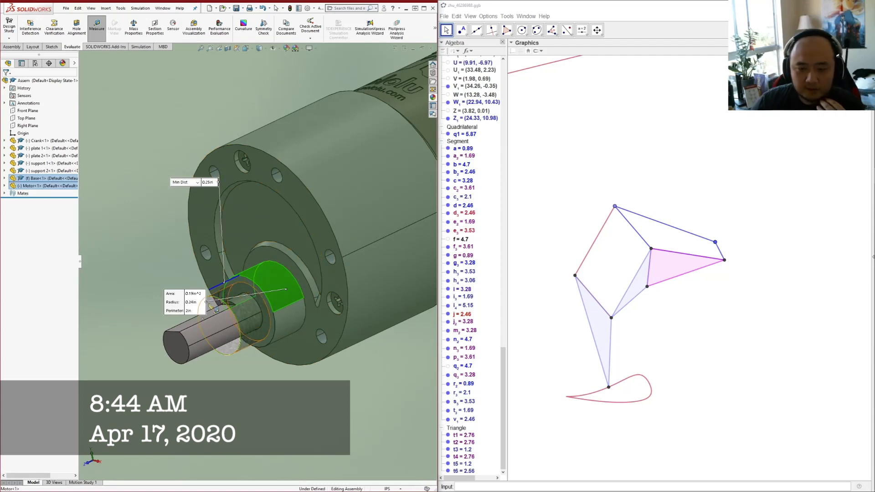
pyautogui.scroll(5, 203, 309)
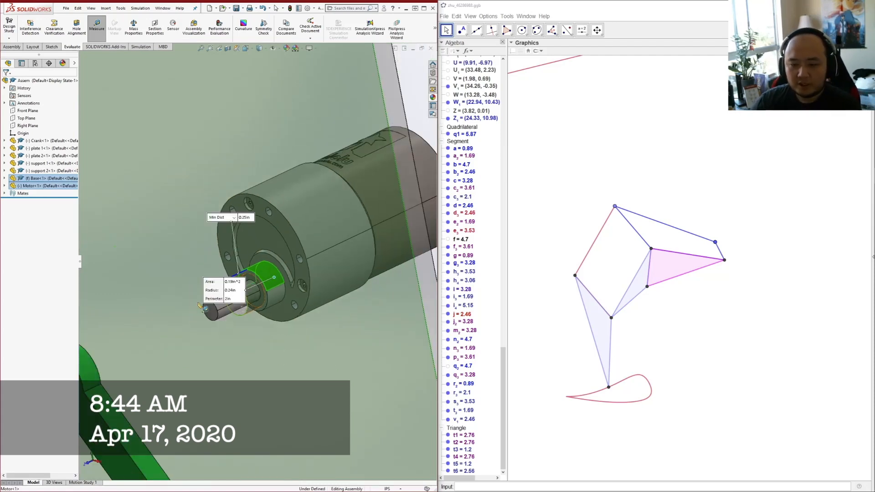
pyautogui.scroll(2, 292, 307)
pyautogui.scroll(2, 307, 315)
pyautogui.rightClick(200, 178)
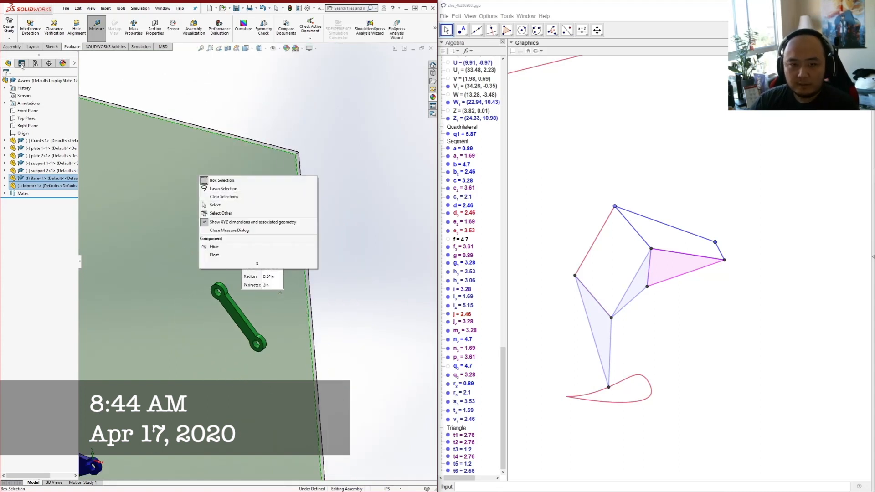
pyautogui.click(287, 181)
pyautogui.moveTo(864, 223)
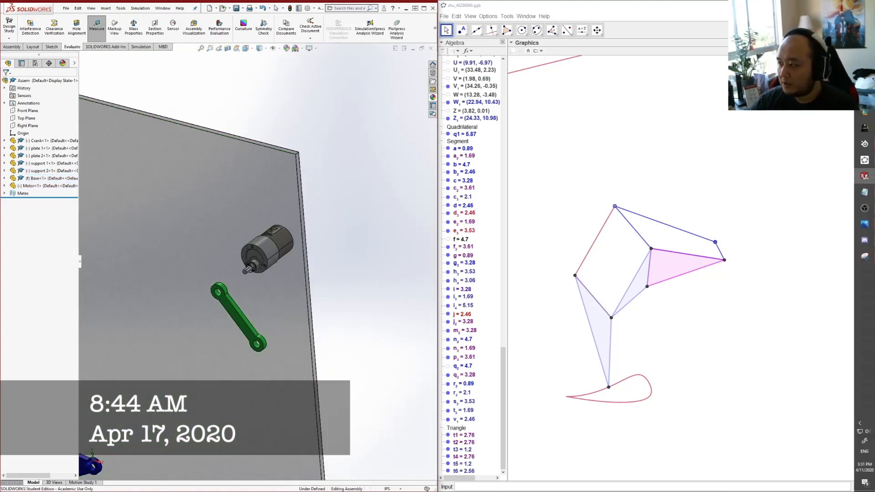
pyautogui.click(864, 192)
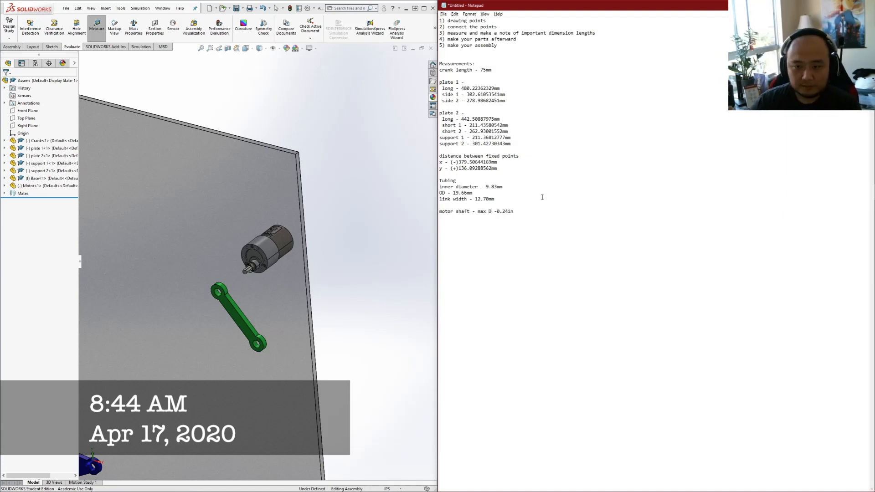
# Leave the Measure tool in SolidWorks and turn off the base plate's transparency
pyautogui.click(220, 171)
pyautogui.rightClick(217, 170)
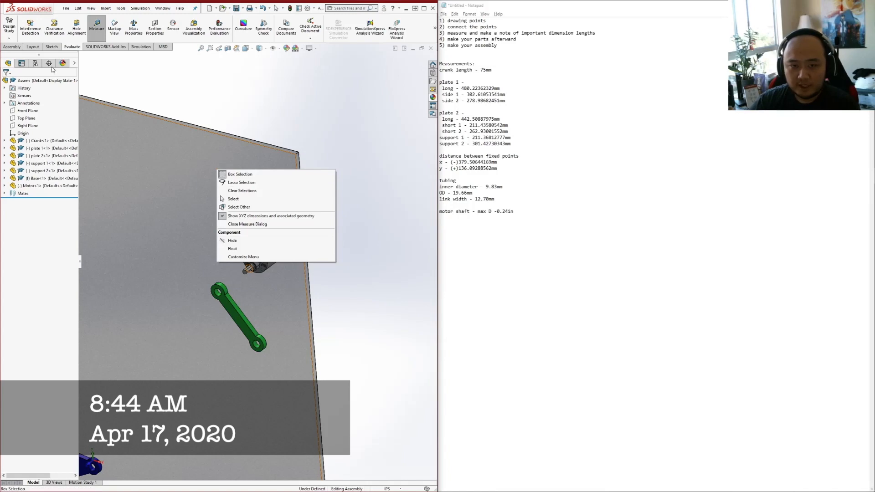
pyautogui.click(96, 32)
pyautogui.rightClick(213, 173)
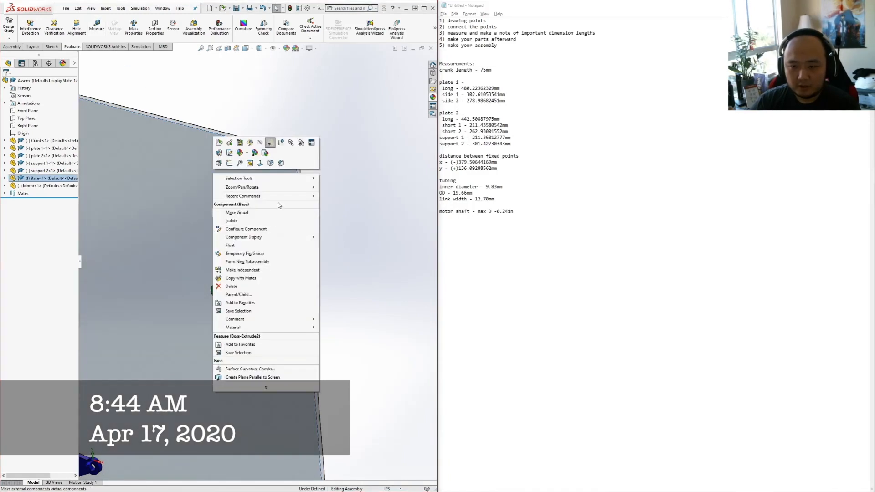
pyautogui.click(269, 144)
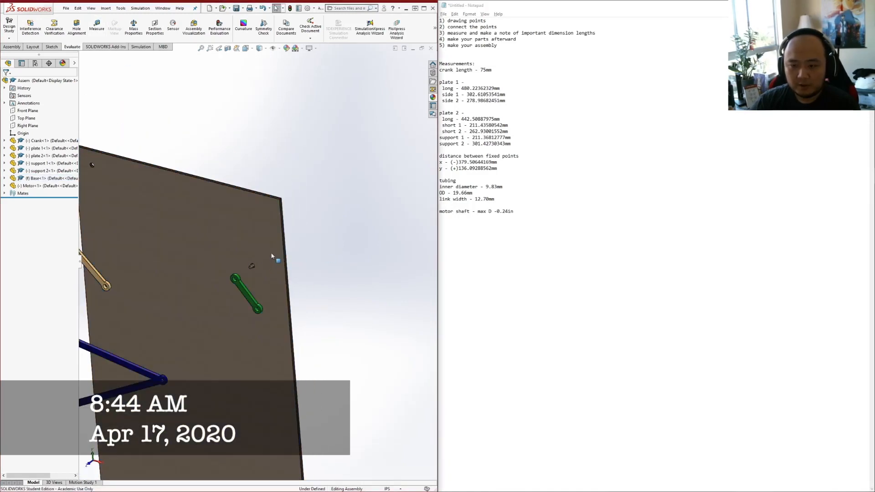
# Edit the base part within the assembly and open the sketch of its hole cut, Cut-Extrude1
pyautogui.rightClick(234, 217)
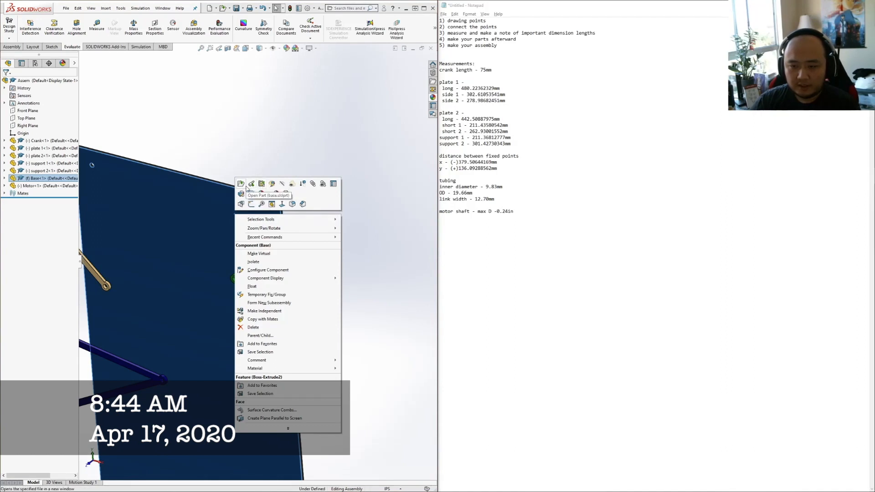
pyautogui.click(272, 184)
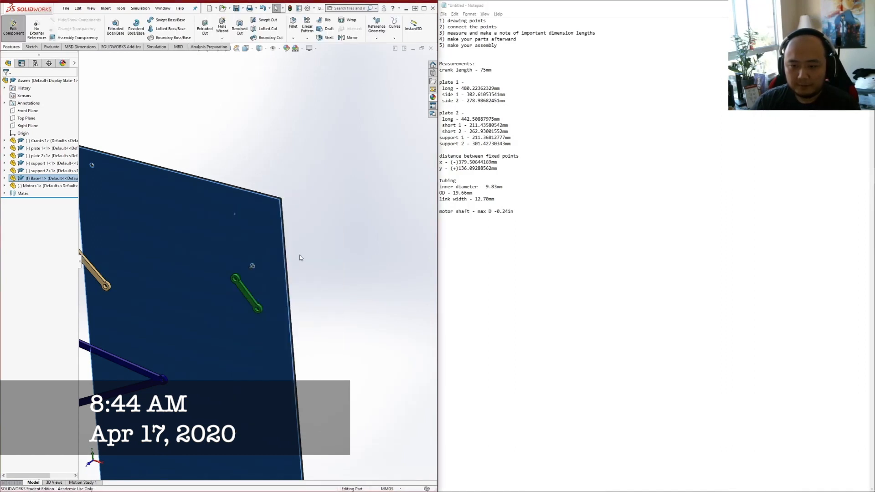
pyautogui.scroll(3, 243, 263)
pyautogui.scroll(-4, 239, 275)
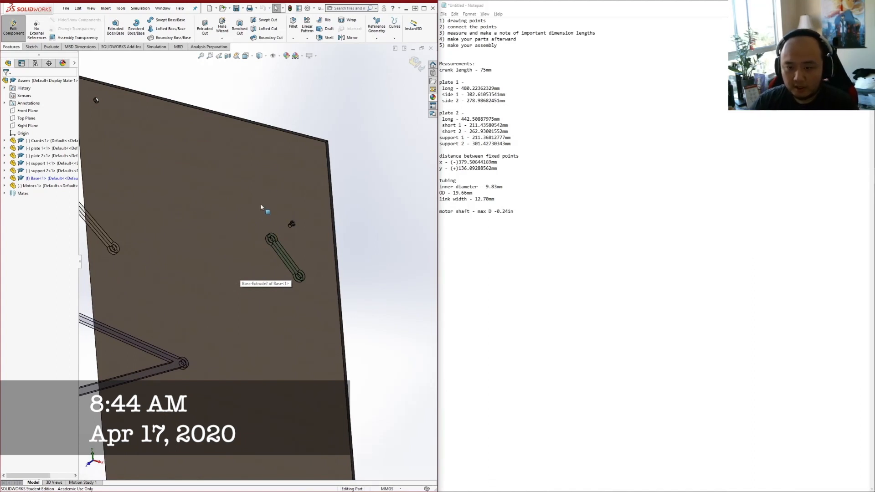
pyautogui.click(268, 181)
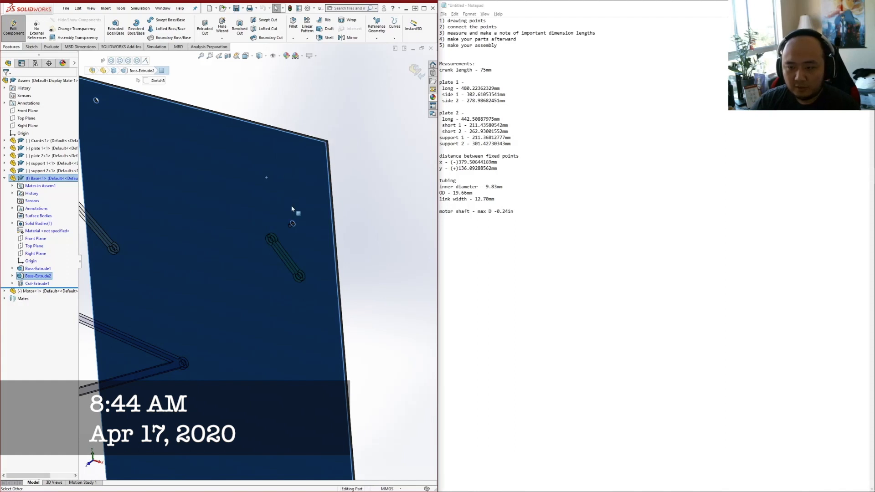
pyautogui.rightClick(26, 284)
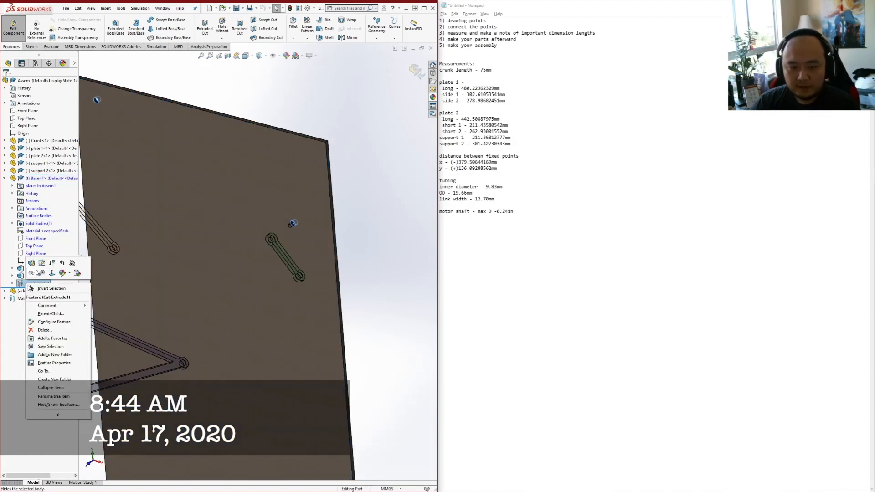
pyautogui.click(41, 264)
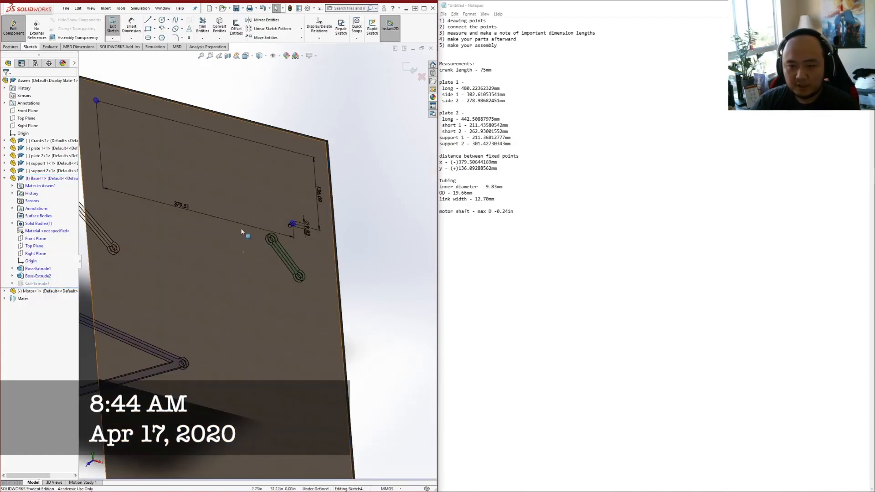
# Set the diameter of the hole circle near the green crank to 6.10 mm
pyautogui.scroll(-4, 313, 209)
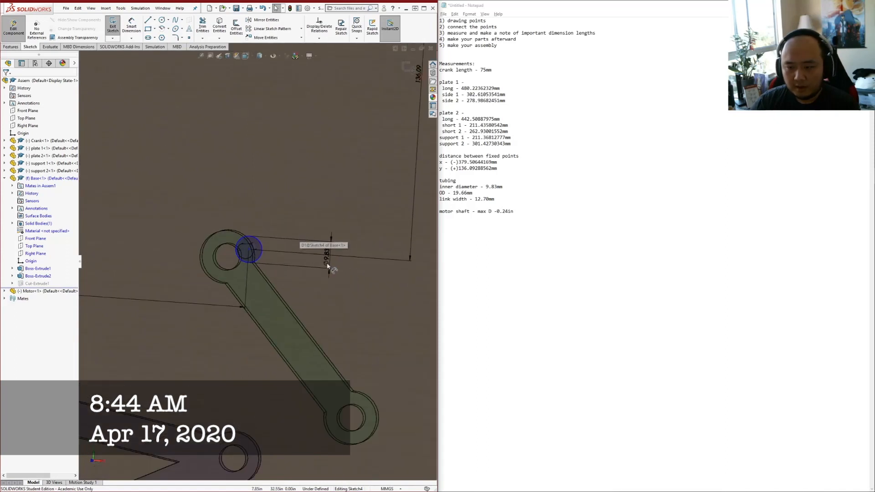
pyautogui.doubleClick(330, 258)
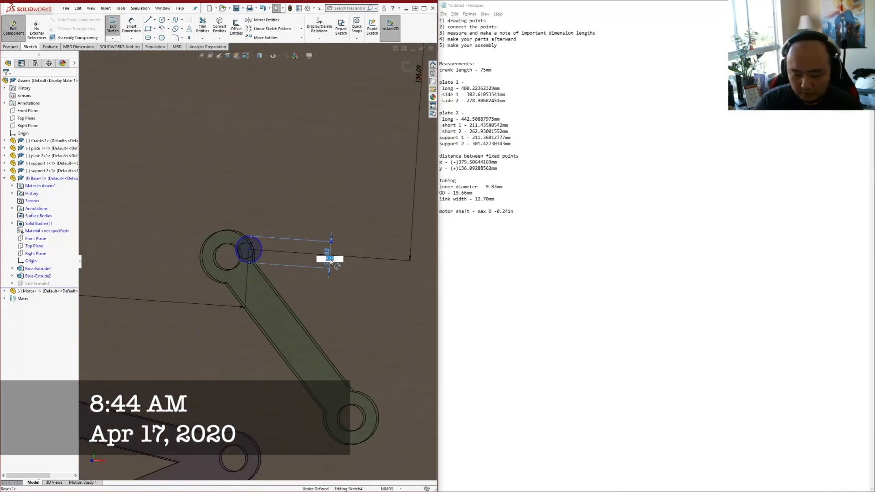
pyautogui.press('Return')
pyautogui.scroll(4, 282, 269)
pyautogui.scroll(-3, 282, 269)
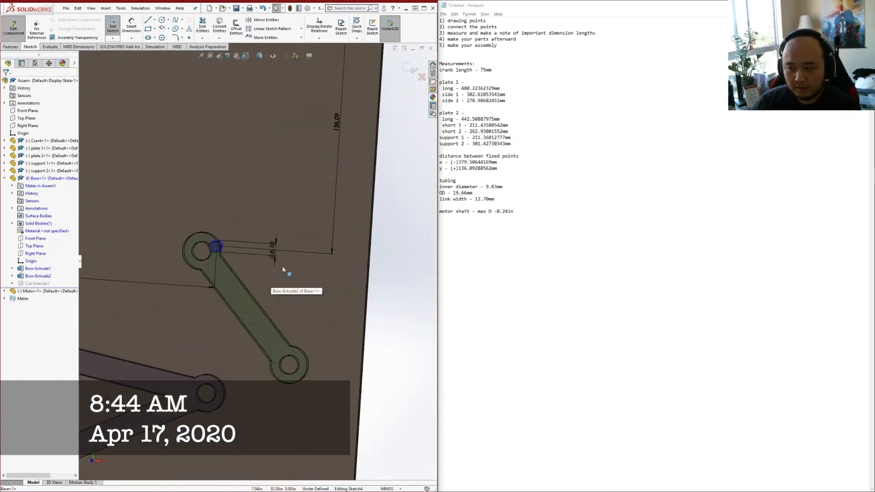
# Set the diameter of the motor hole circle near the green crank to 0.48 in
pyautogui.scroll(-3, 283, 270)
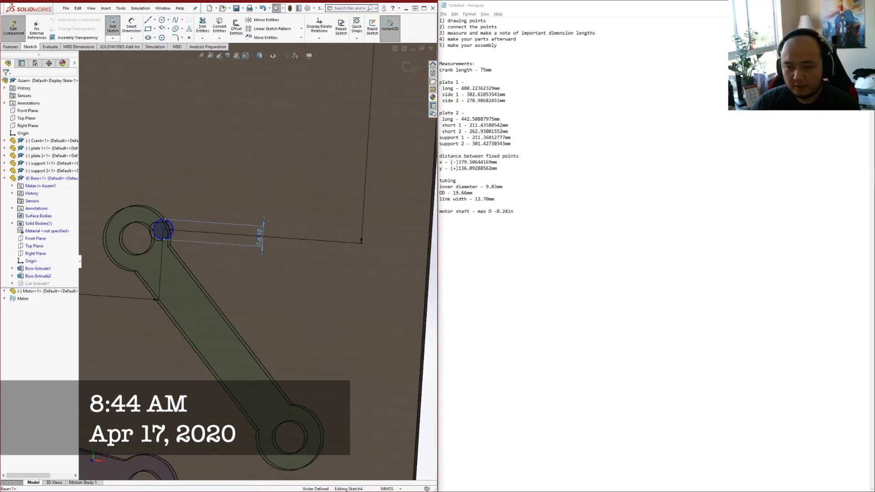
pyautogui.doubleClick(260, 241)
pyautogui.write('0.')
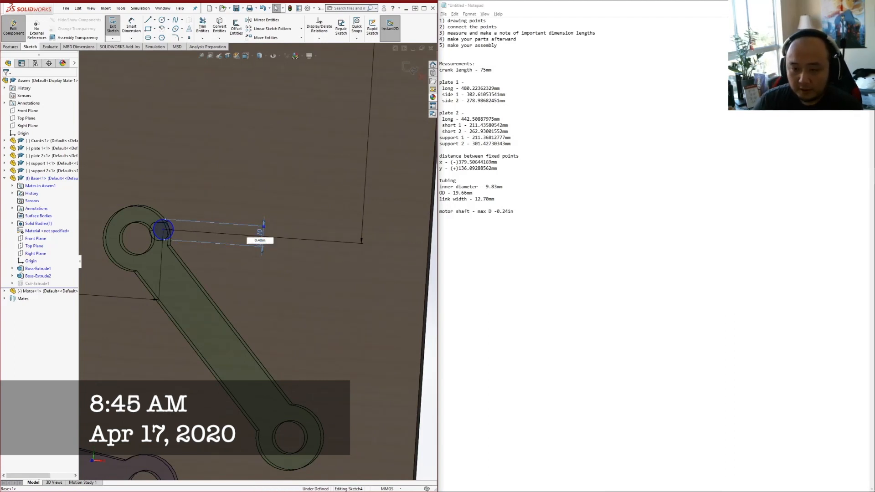
pyautogui.write('48in')
pyautogui.press('Return')
pyautogui.scroll(4, 258, 260)
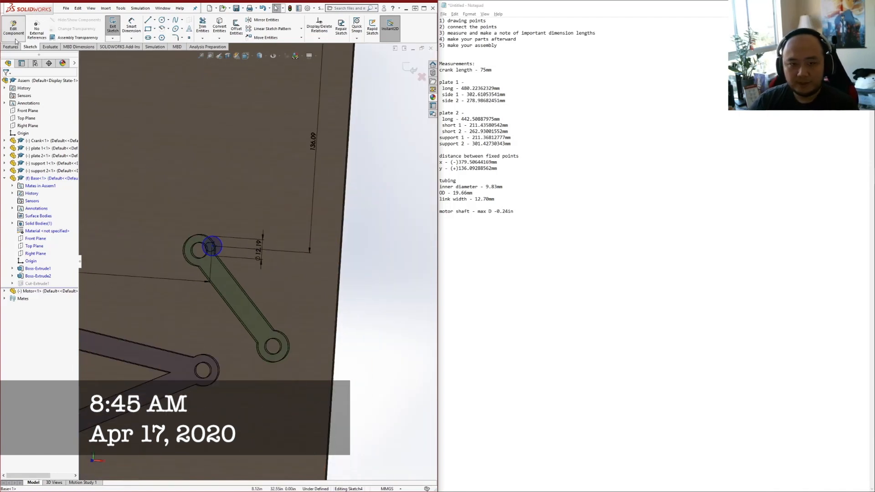
# Delete the equal-radius relation from the other hole circle, at the base plate's upper corner beside the support link
pyautogui.scroll(4, 130, 183)
pyautogui.scroll(-5, 197, 233)
pyautogui.scroll(5, 289, 274)
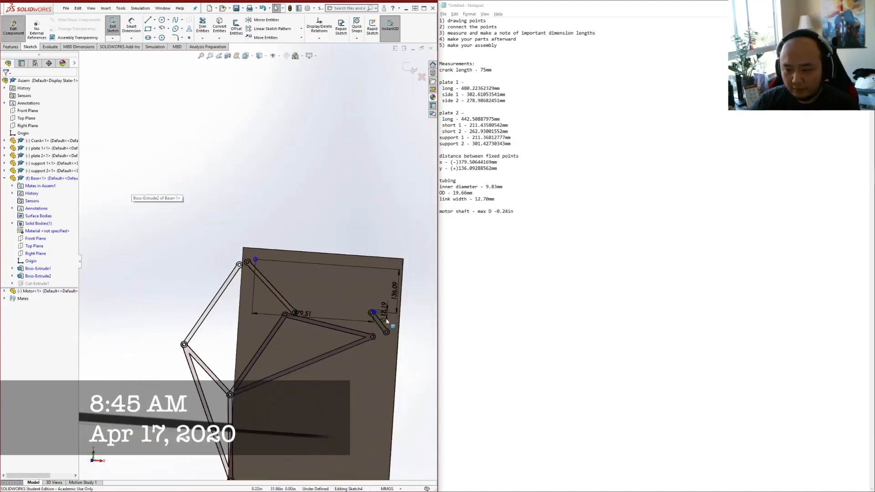
pyautogui.scroll(-4, 392, 328)
pyautogui.scroll(3, 219, 270)
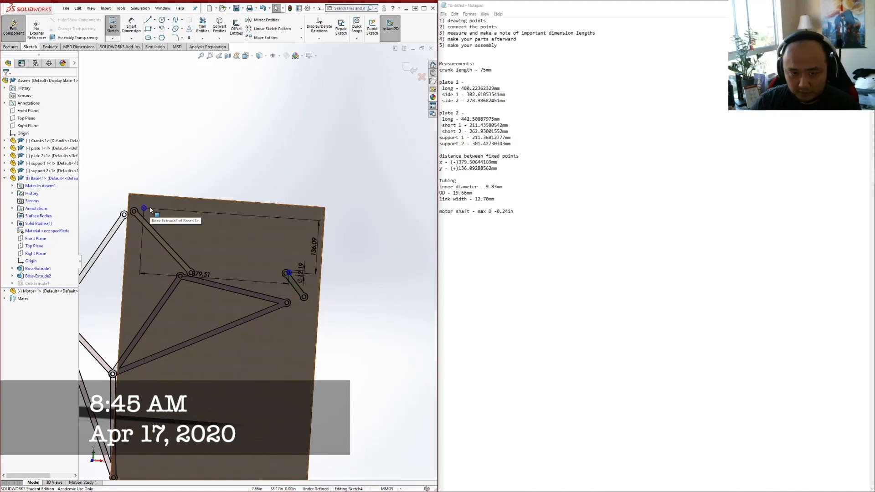
pyautogui.scroll(-3, 131, 196)
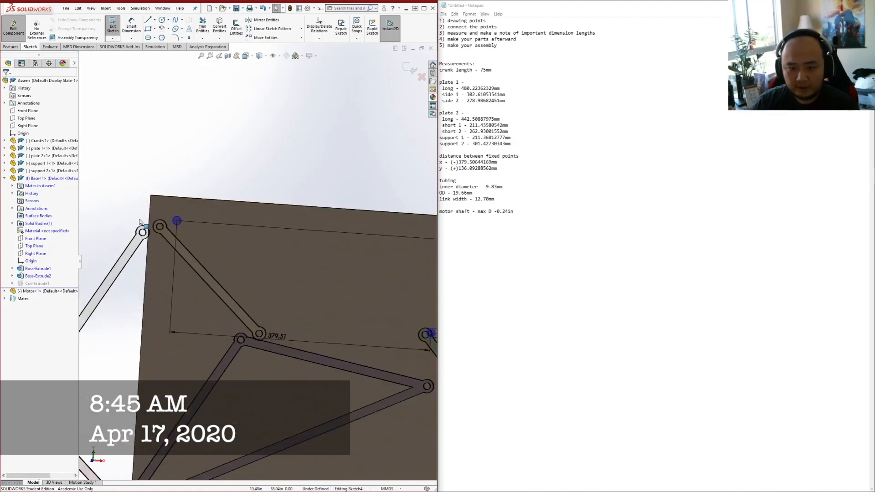
pyautogui.scroll(-2, 217, 238)
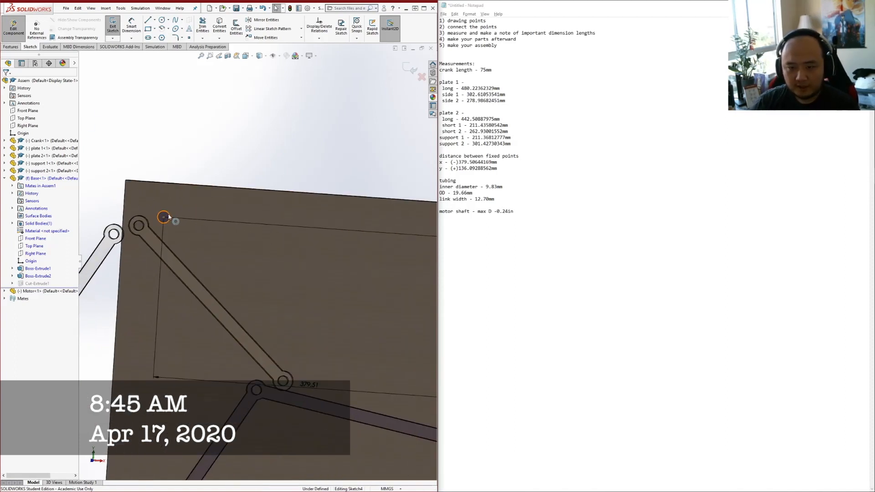
pyautogui.click(169, 217)
pyautogui.rightClick(34, 105)
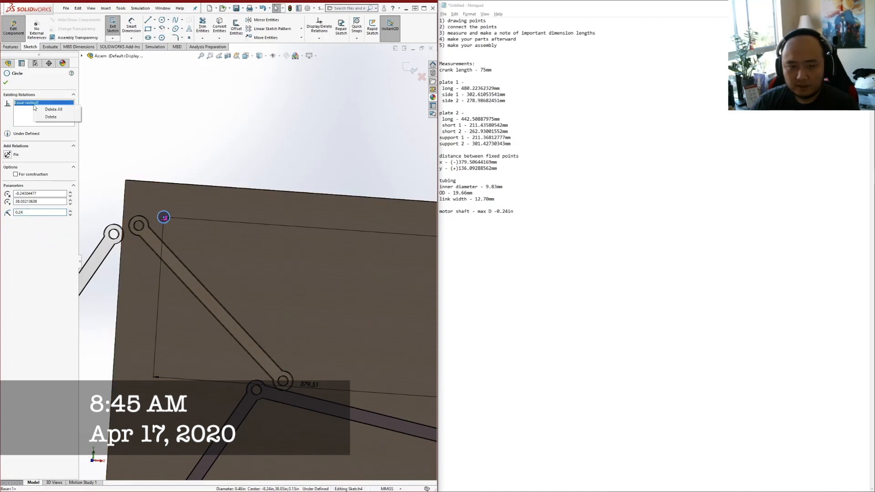
pyautogui.click(51, 117)
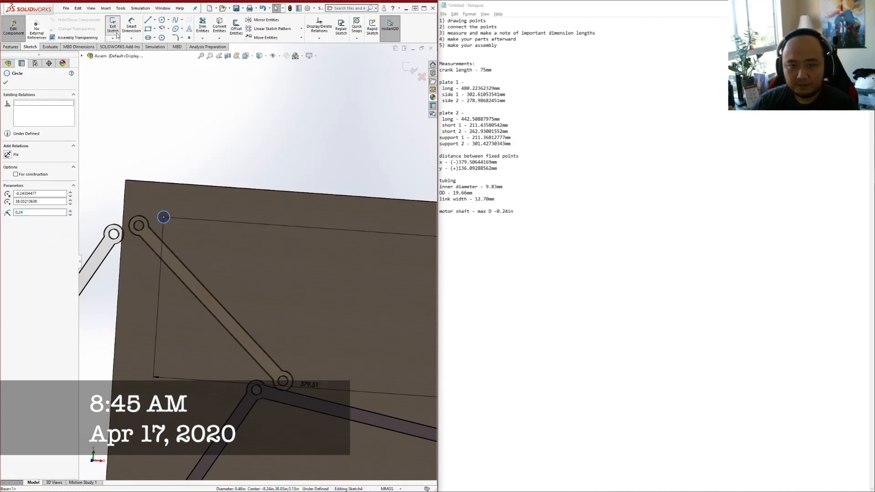
# Dimension the upper-corner hole circle's diameter at 9.83 mm, the tubing inner diameter from the notes
pyautogui.click(132, 27)
pyautogui.click(169, 216)
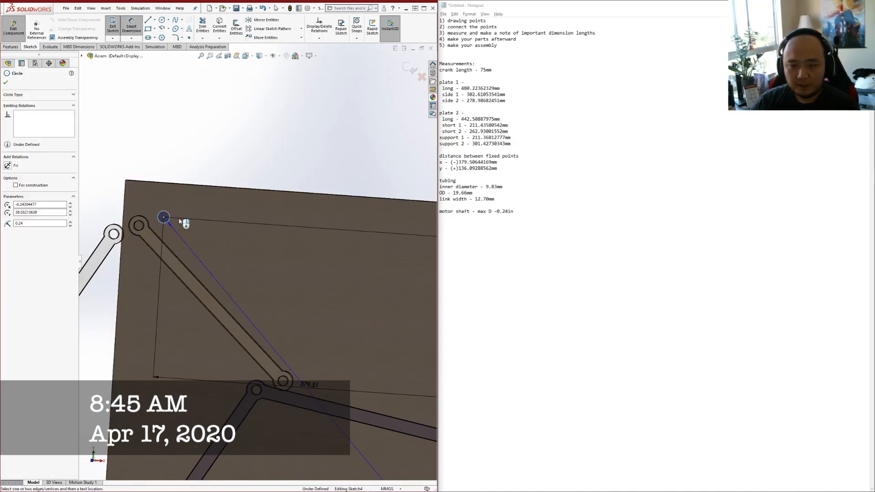
pyautogui.click(188, 225)
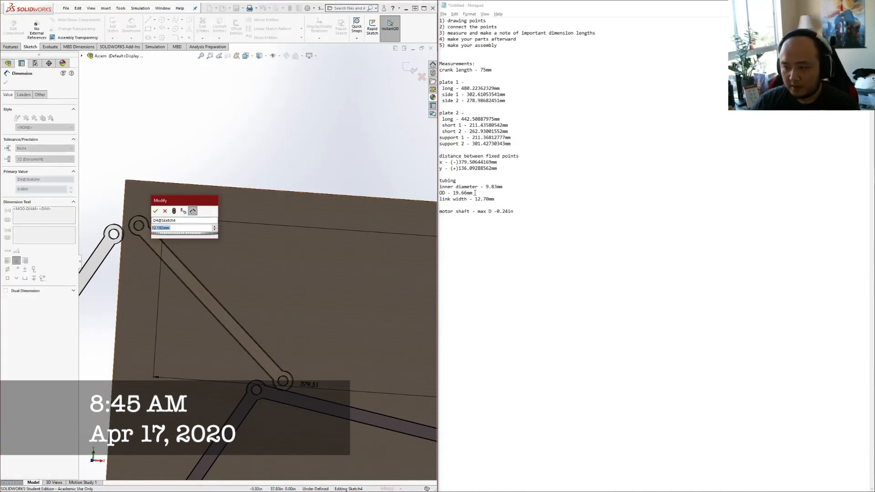
pyautogui.click(474, 193)
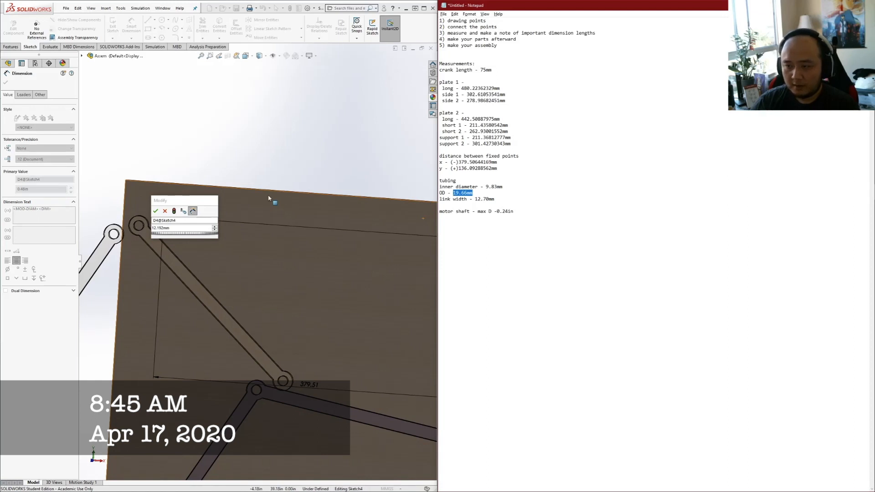
pyautogui.click(173, 229)
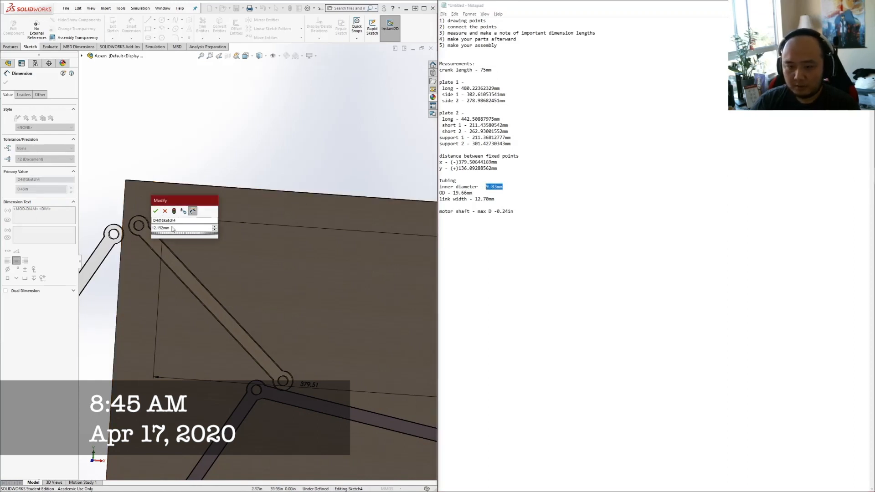
pyautogui.write('9.83mm')
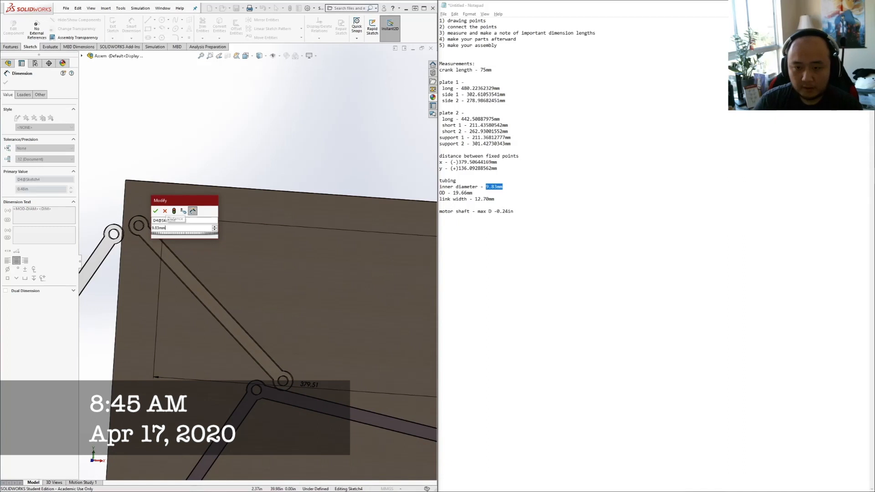
pyautogui.press('Return')
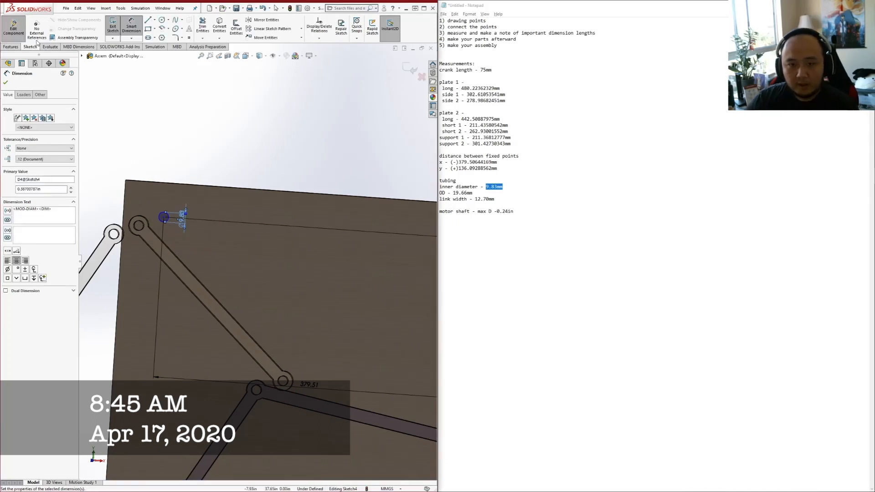
# Exit the hole sketch and finish editing the base part to return to the assembly
pyautogui.click(5, 82)
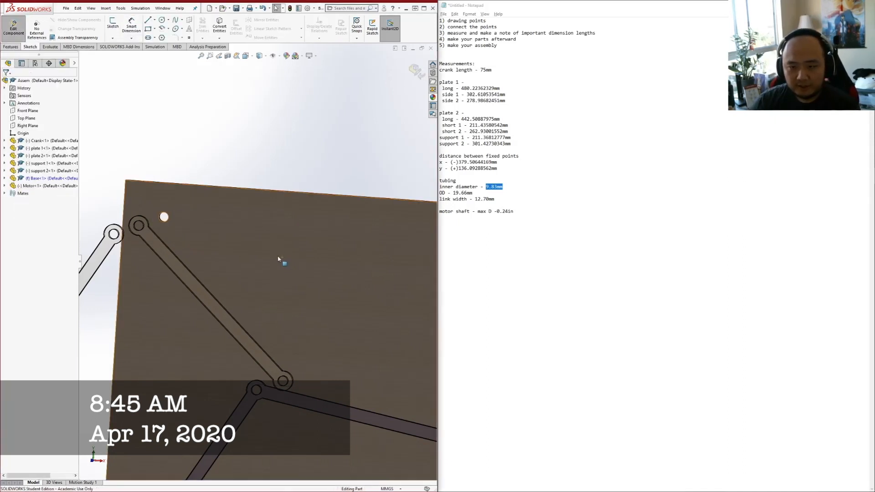
pyautogui.scroll(5, 283, 261)
pyautogui.moveTo(337, 296); pyautogui.dragTo(347, 293, button='middle')
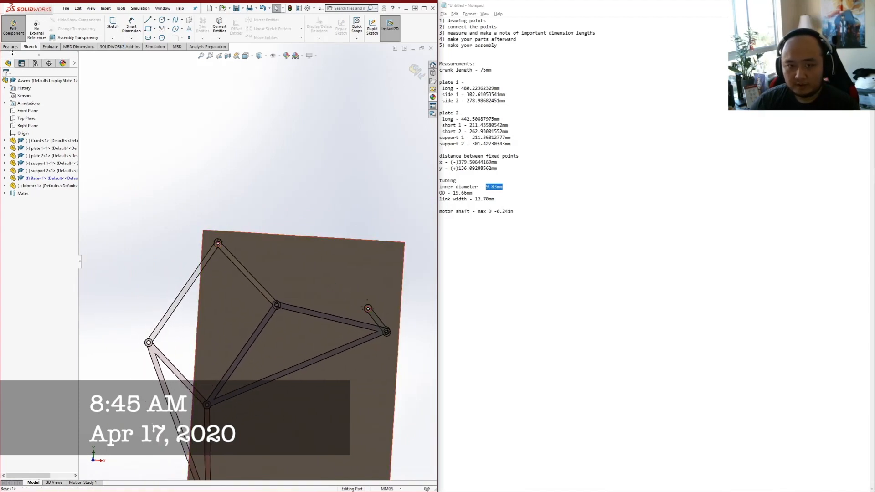
pyautogui.click(13, 27)
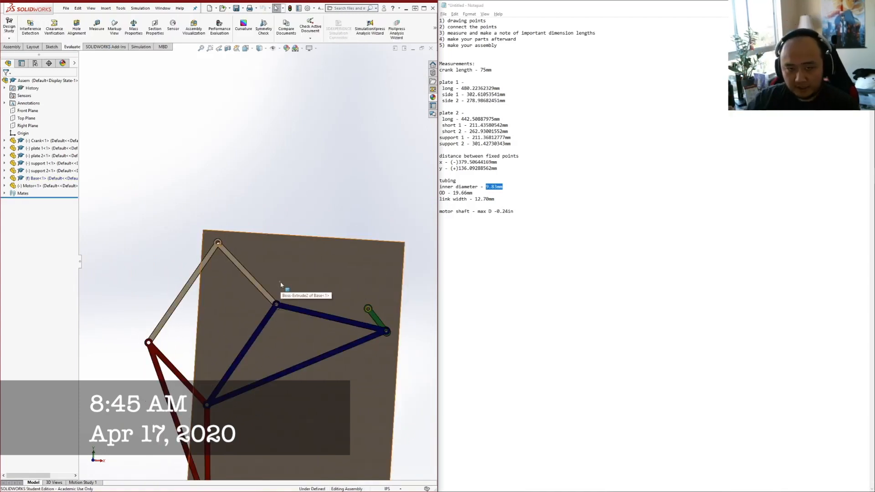
# Delete the coincident mate between the base plate and the motor
pyautogui.moveTo(308, 201); pyautogui.dragTo(269, 262, button='middle')
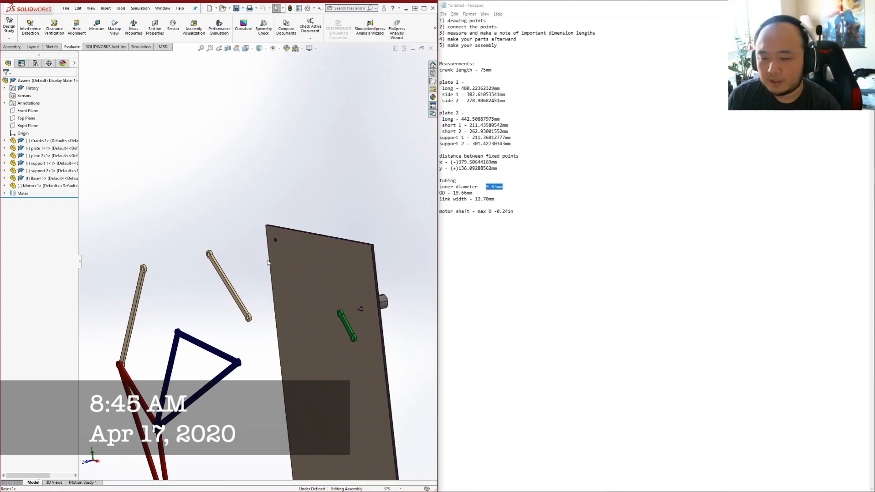
pyautogui.scroll(8, 365, 324)
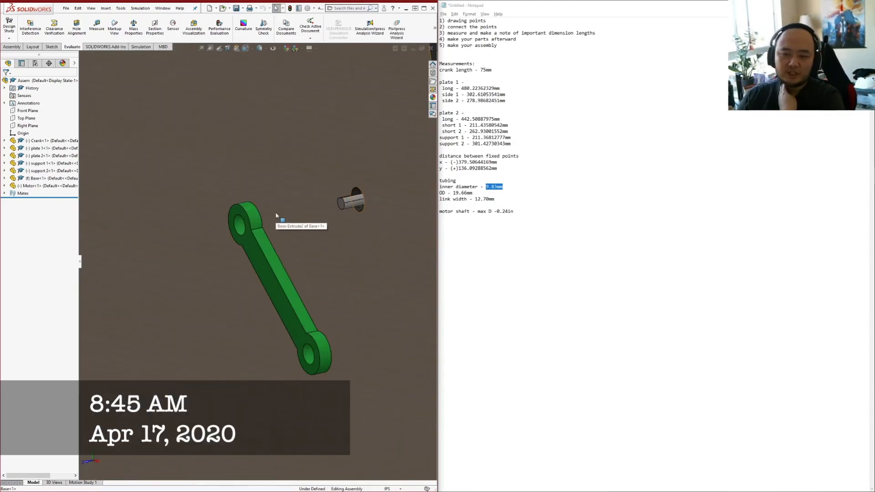
pyautogui.scroll(-5, 345, 238)
pyautogui.scroll(5, 302, 238)
pyautogui.moveTo(324, 233); pyautogui.dragTo(246, 224, button='middle')
pyautogui.click(4, 193)
pyautogui.click(40, 261)
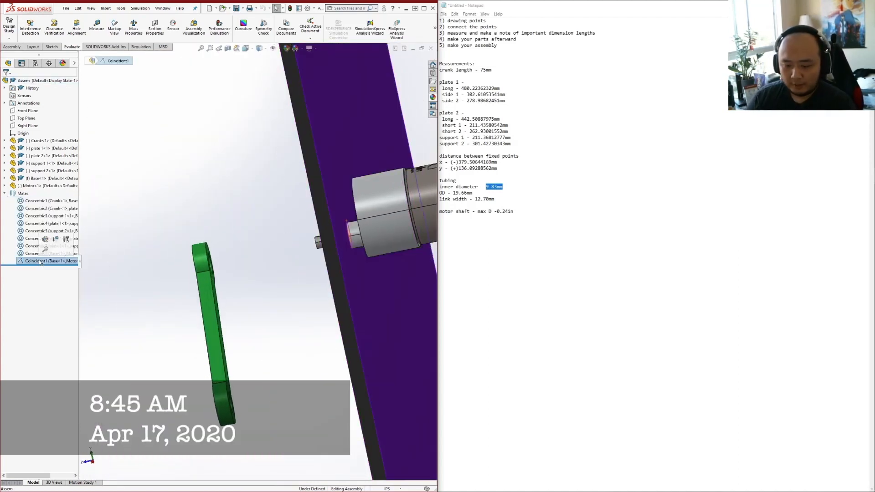
pyautogui.press('Delete')
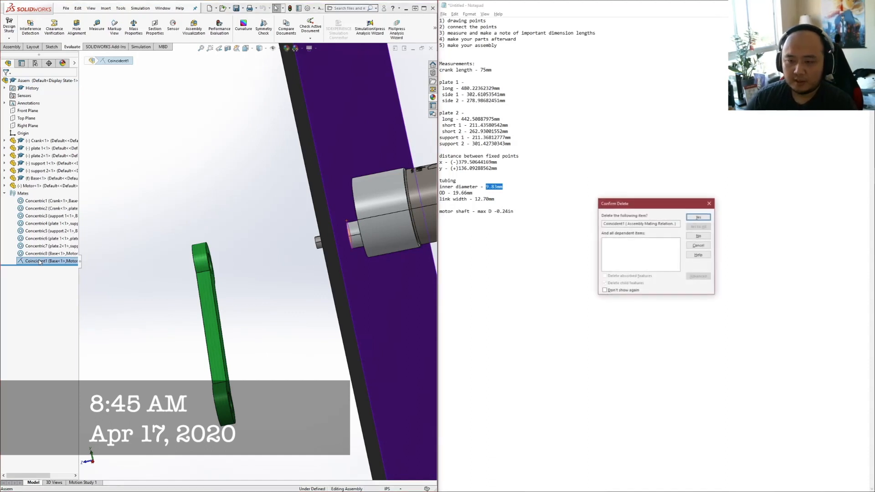
pyautogui.click(702, 211)
# Add a coincident mate between the motor's large front face and the base plate's motor-side face
pyautogui.moveTo(375, 197); pyautogui.dragTo(326, 209, button='middle')
pyautogui.scroll(-1, 336, 211)
pyautogui.click(296, 178)
pyautogui.scroll(-6, 326, 210)
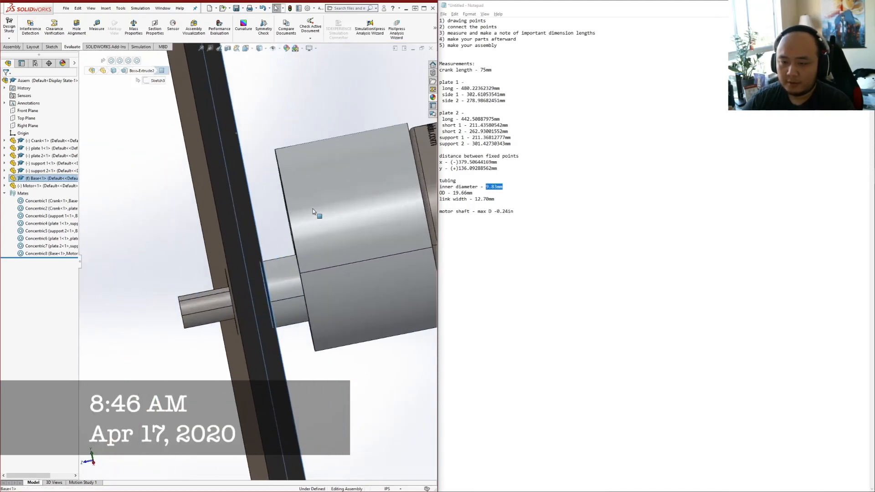
pyautogui.moveTo(313, 210); pyautogui.dragTo(300, 196, button='middle')
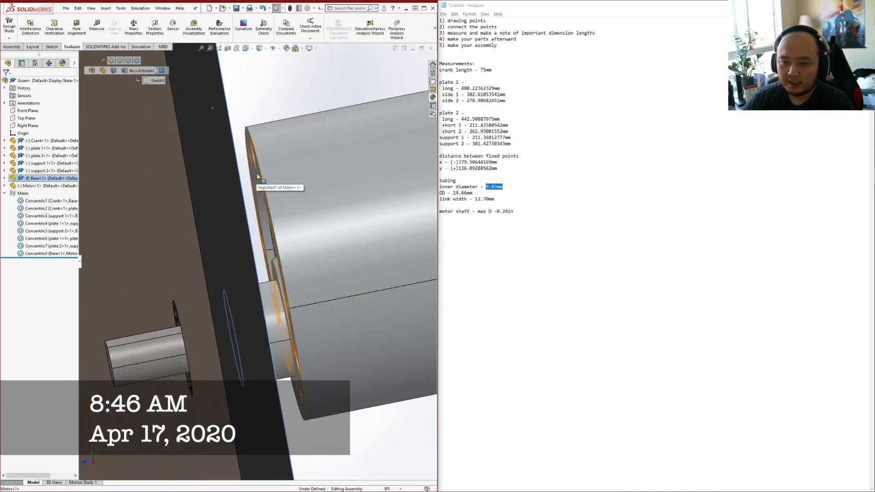
pyautogui.click(258, 176)
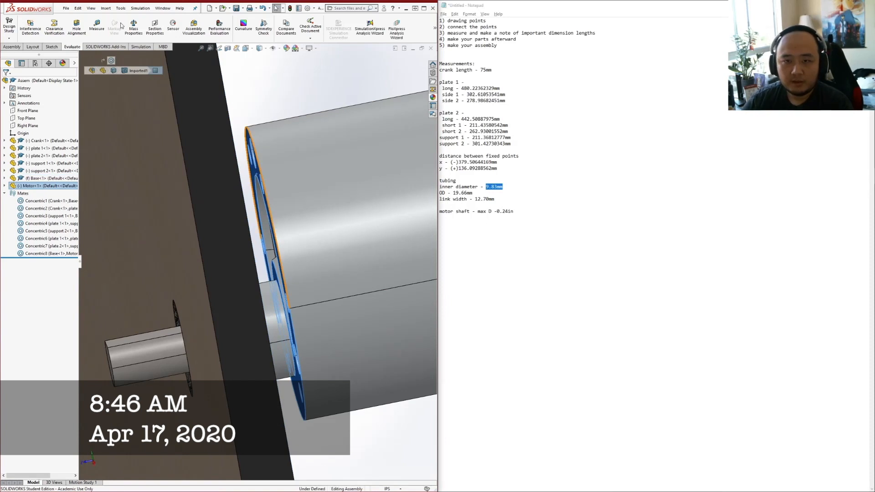
pyautogui.click(12, 47)
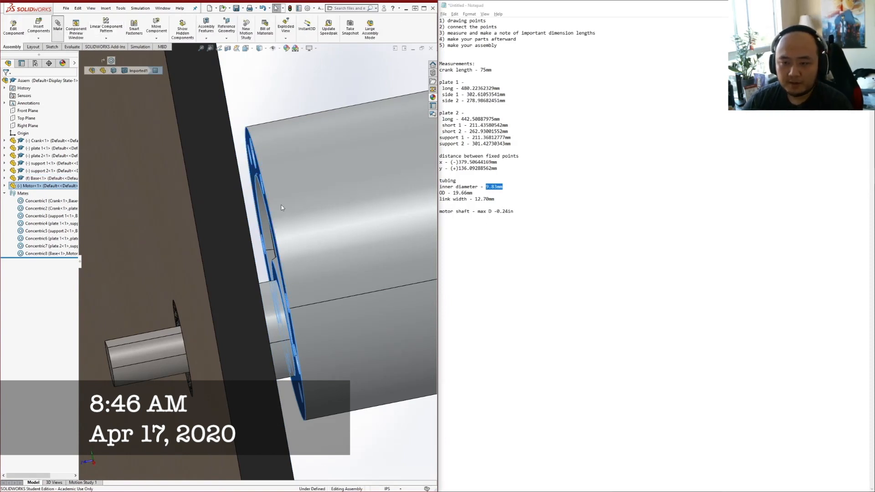
pyautogui.click(260, 178)
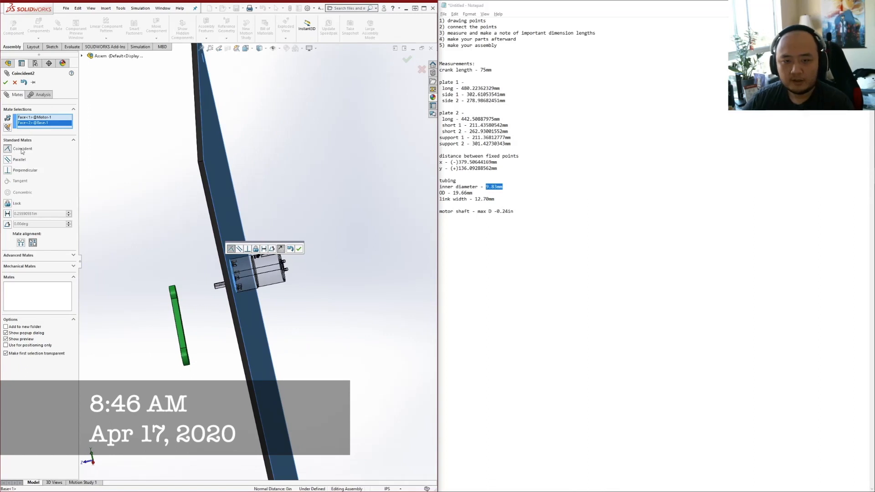
pyautogui.click(5, 83)
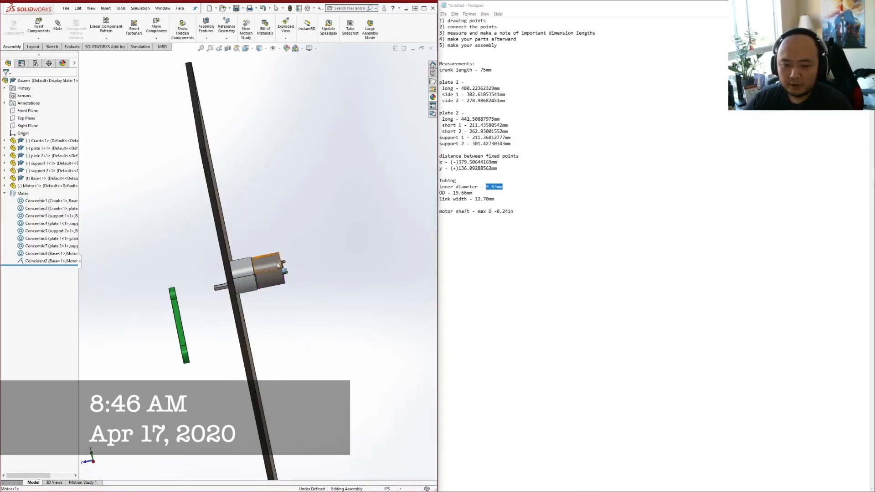
# Check how the motor boss and shaft sit in the base plate's hole, and save the assembly
pyautogui.scroll(-10, 217, 280)
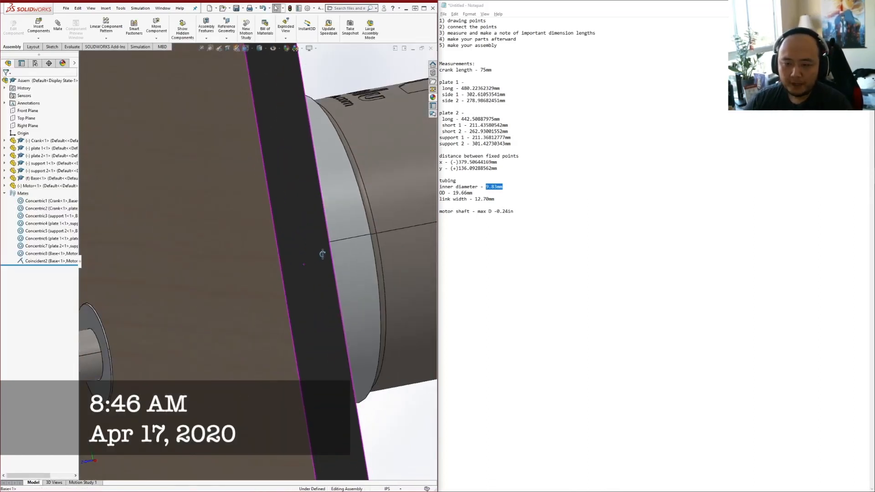
pyautogui.scroll(-10, 210, 306)
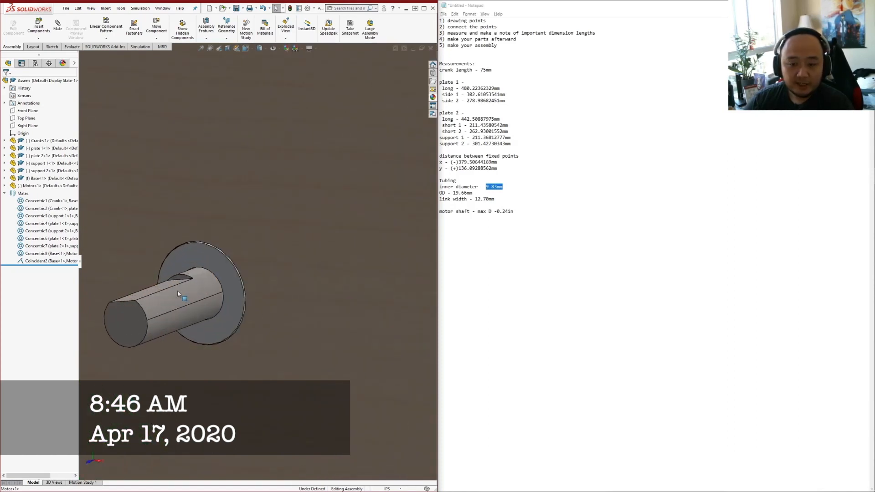
pyautogui.scroll(10, 209, 264)
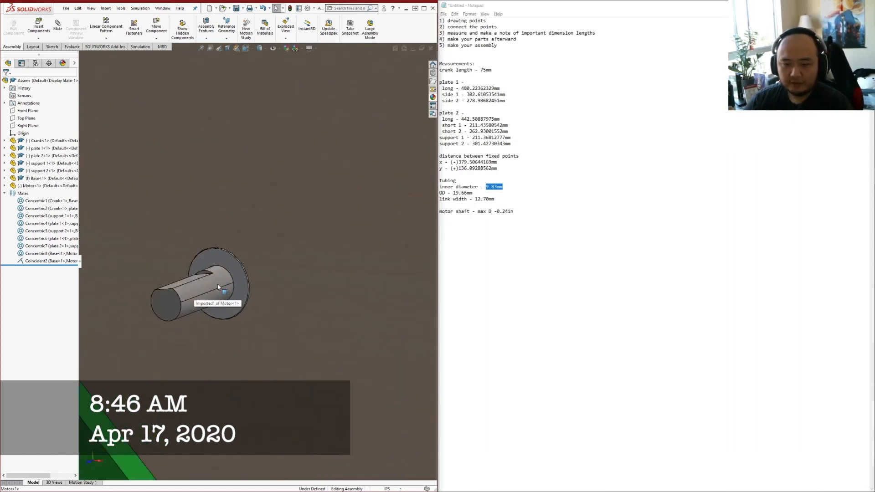
pyautogui.scroll(5, 225, 277)
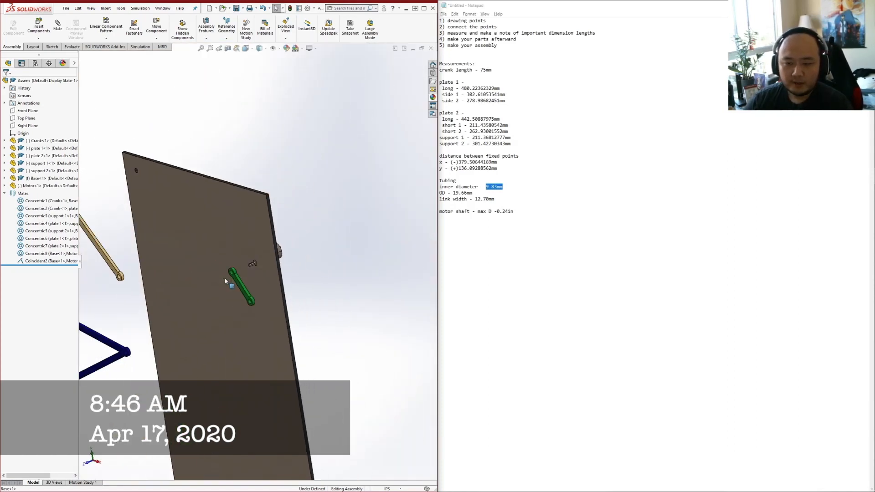
pyautogui.scroll(-8, 255, 266)
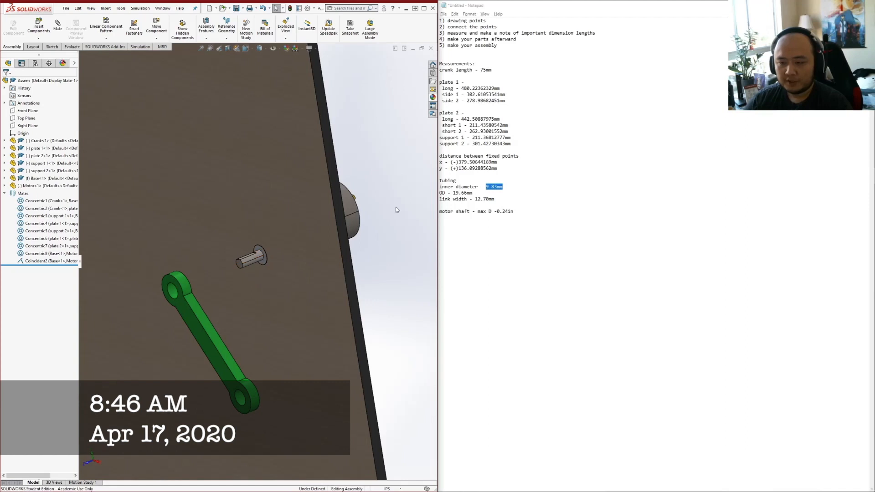
pyautogui.hotkey('ctrl', 's')
pyautogui.click(575, 109)
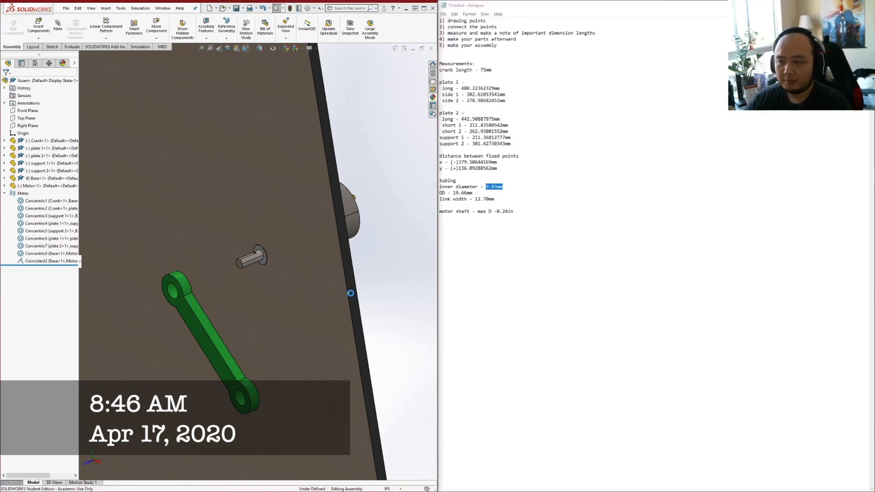
# Open the Wheel Hub part to examine its bore and flange holes, and close it to return to the assembly
pyautogui.hotkey('ctrl', 'o')
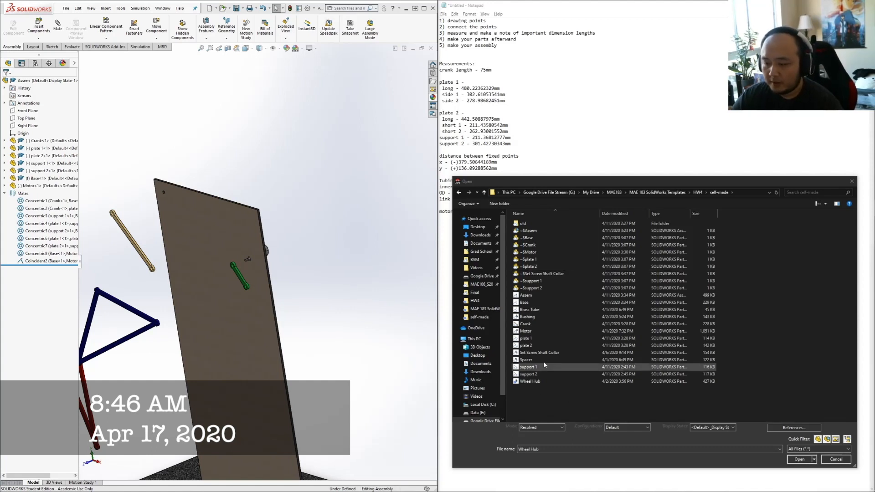
pyautogui.click(550, 382)
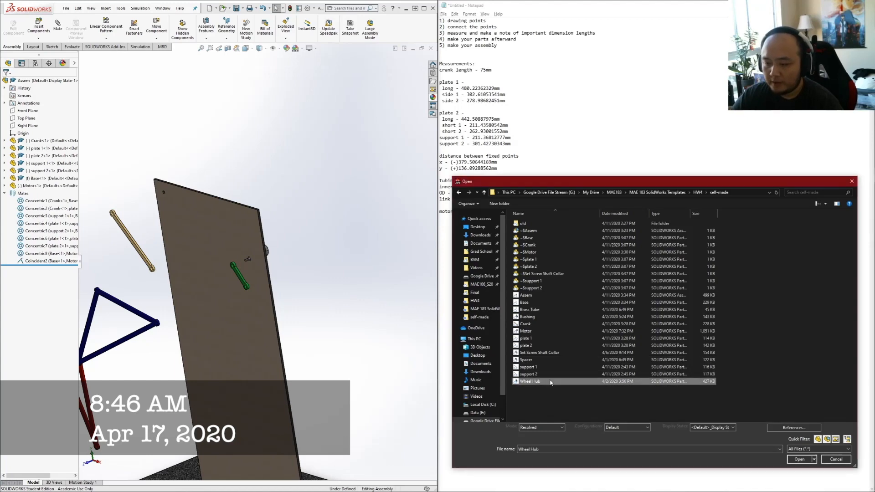
pyautogui.click(813, 460)
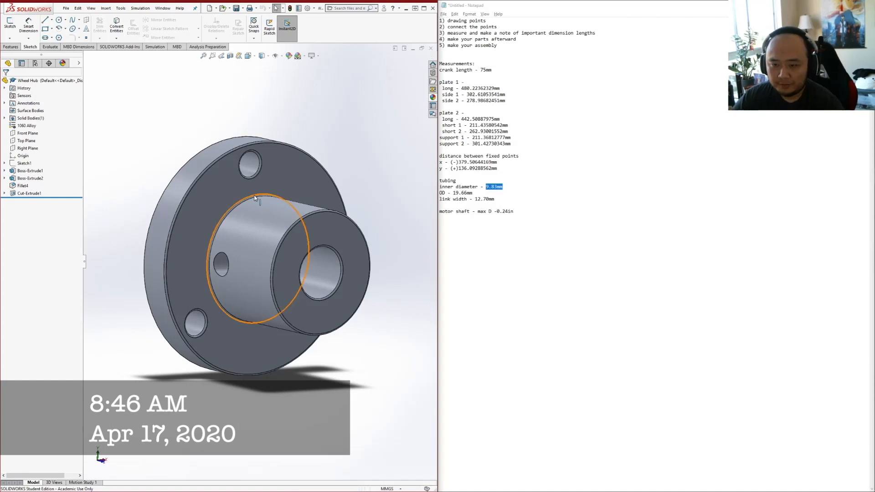
pyautogui.moveTo(305, 233); pyautogui.dragTo(146, 225, button='middle')
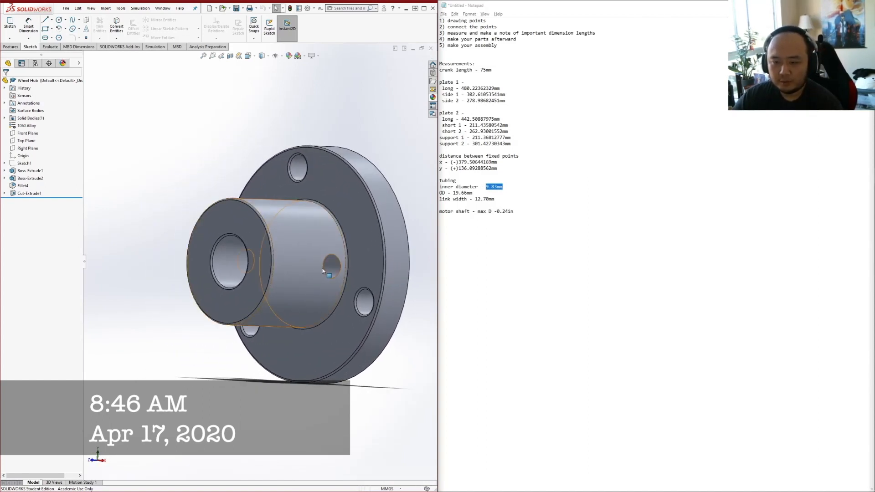
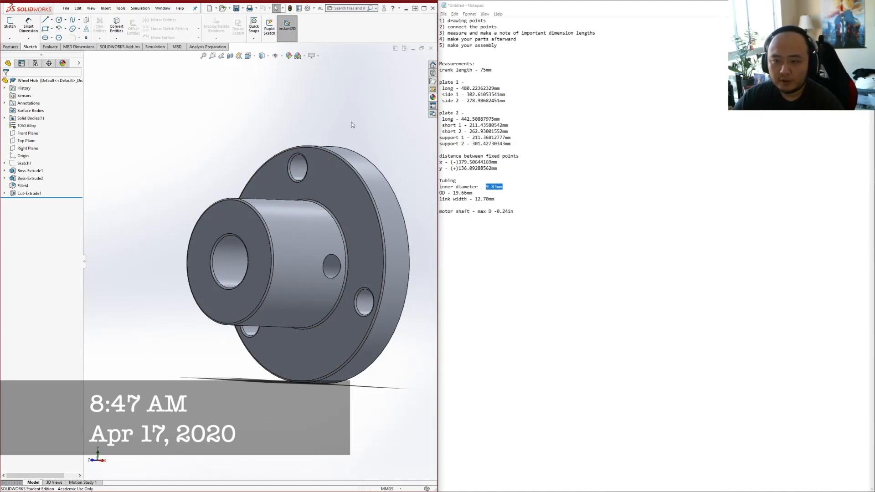
pyautogui.click(430, 48)
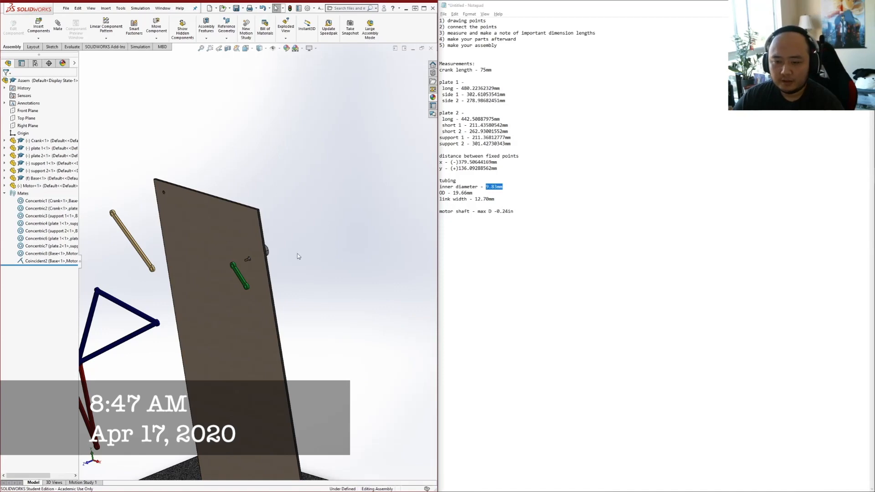
# Insert the Wheel Hub part into the assembly, placing it in empty space beside the base plate
pyautogui.click(39, 27)
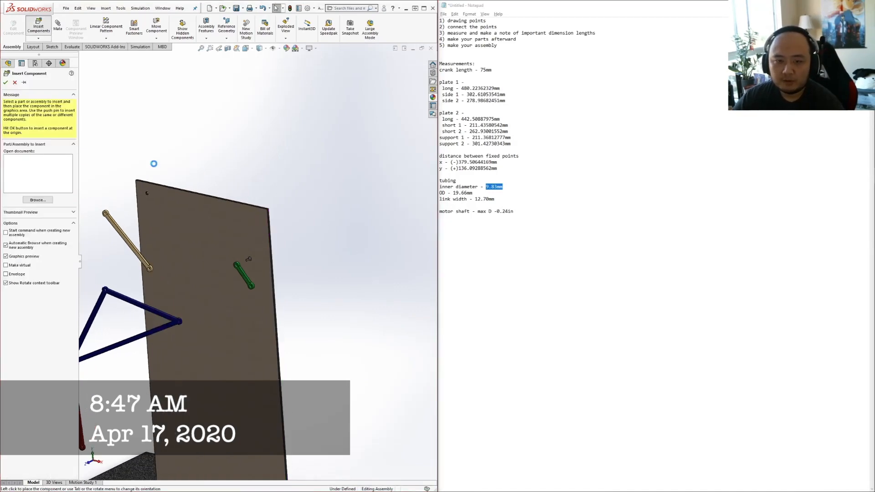
pyautogui.click(37, 200)
pyautogui.click(530, 382)
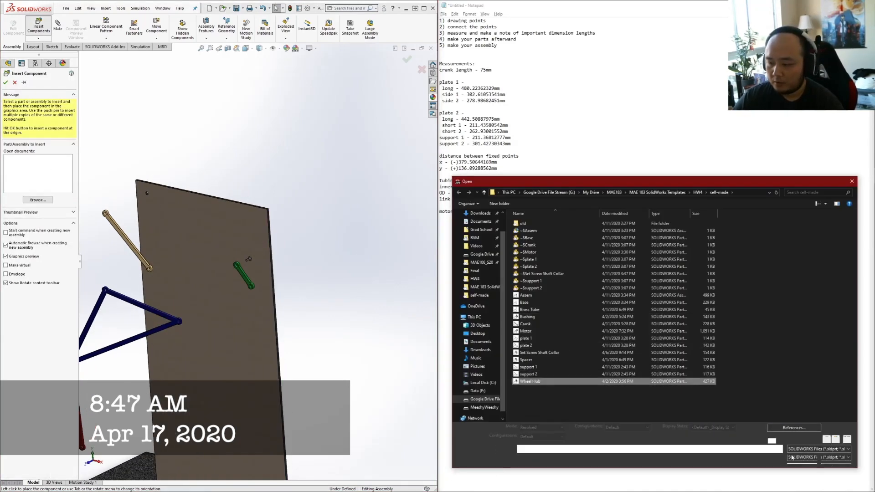
pyautogui.click(799, 459)
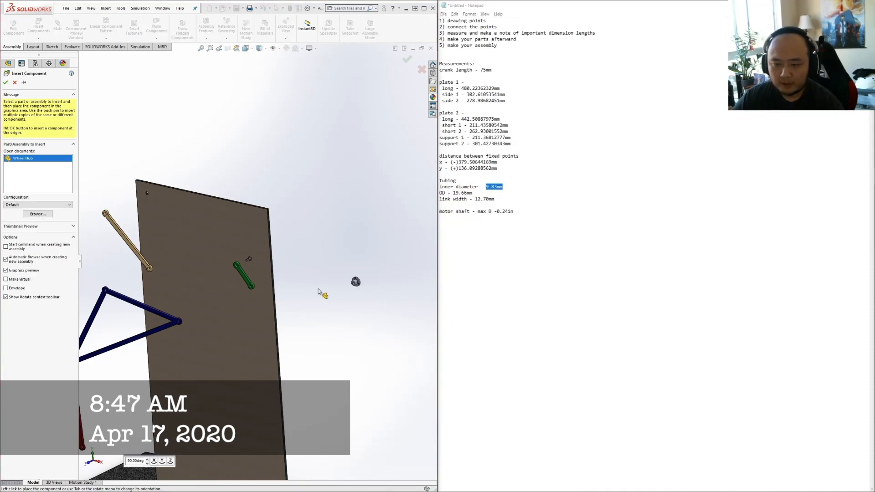
pyautogui.click(297, 281)
# Mate the wheel hub's bore concentric with the motor shaft, using the anti-aligned orientation
pyautogui.scroll(-6, 290, 279)
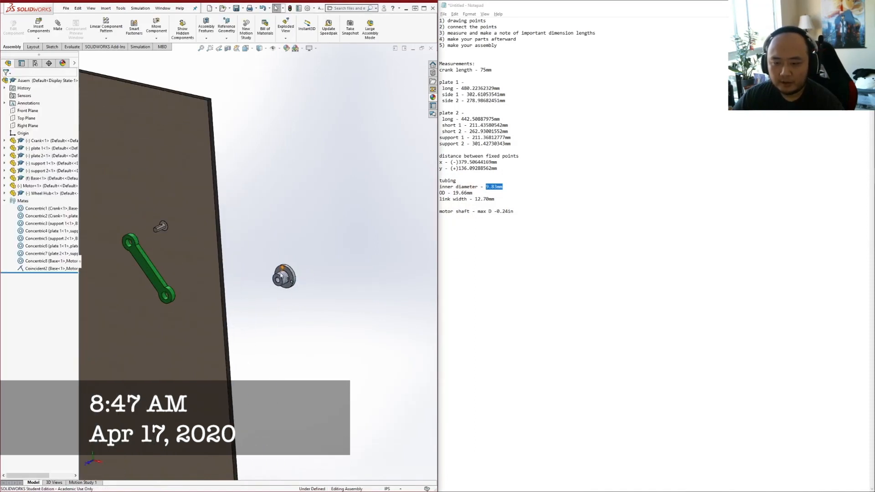
pyautogui.click(58, 29)
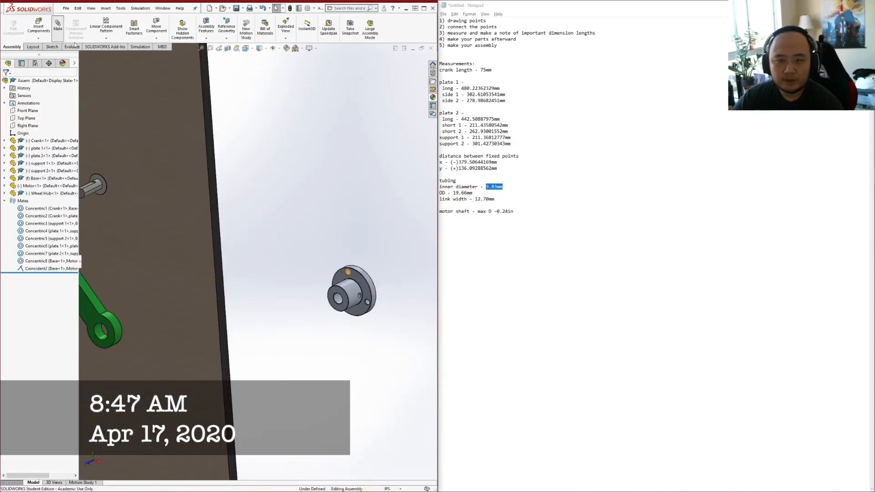
pyautogui.click(338, 294)
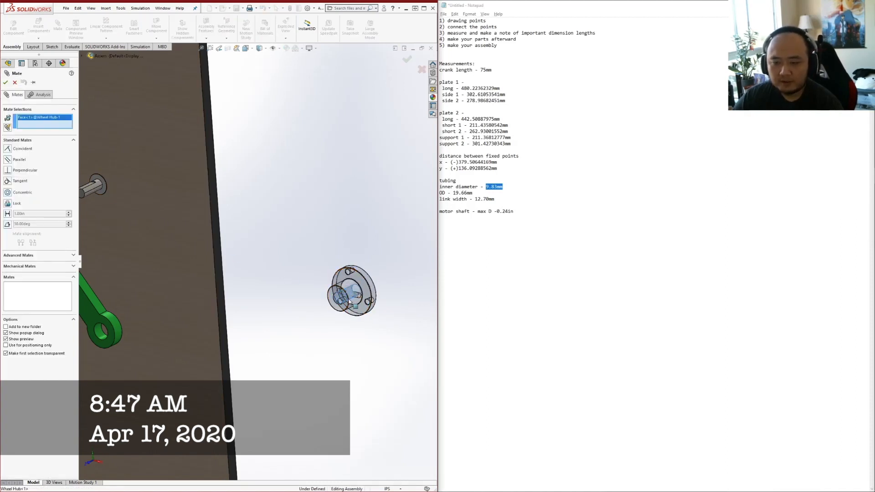
pyautogui.scroll(4, 258, 262)
pyautogui.scroll(-8, 181, 224)
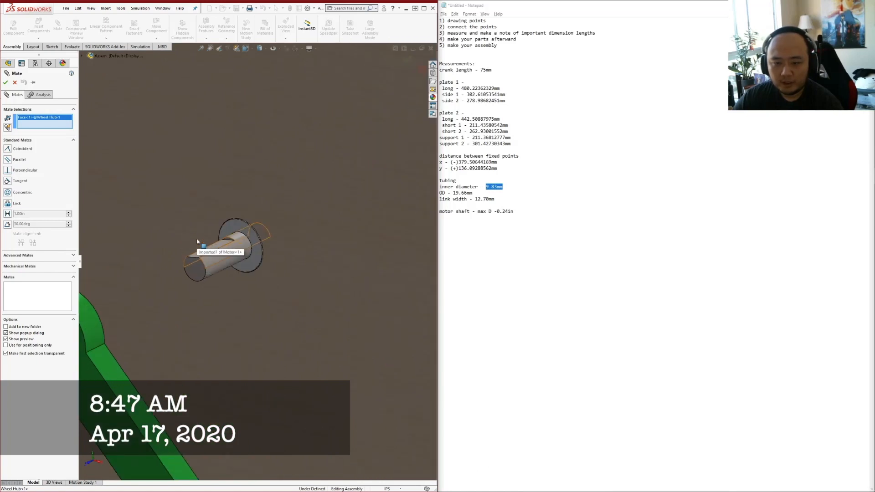
pyautogui.click(232, 275)
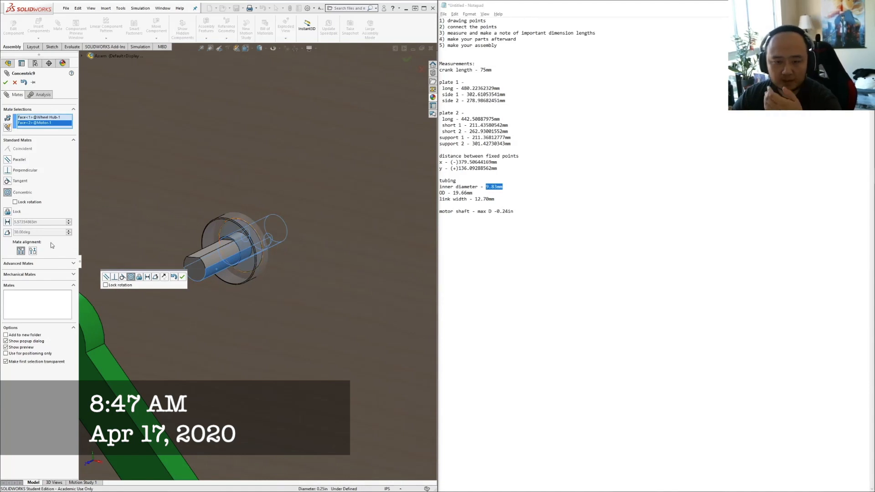
pyautogui.click(33, 251)
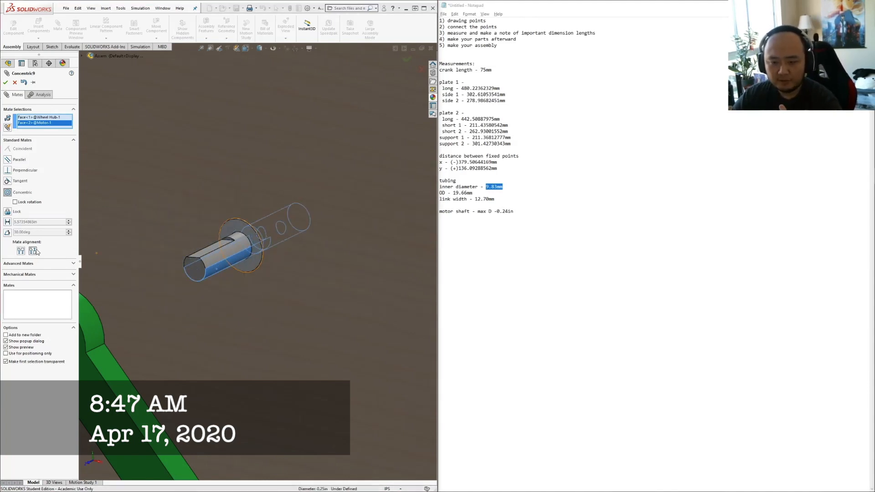
pyautogui.click(7, 84)
pyautogui.press('Escape')
# Make the base plate transparent and slide the wheel hub out along the motor shaft to the crank side
pyautogui.scroll(3, 267, 252)
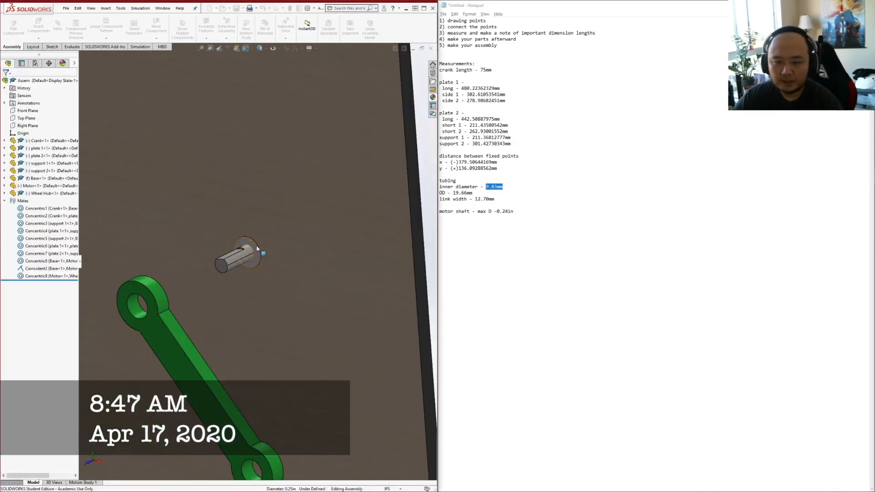
pyautogui.moveTo(267, 252); pyautogui.dragTo(295, 305, button='middle')
pyautogui.rightClick(295, 274)
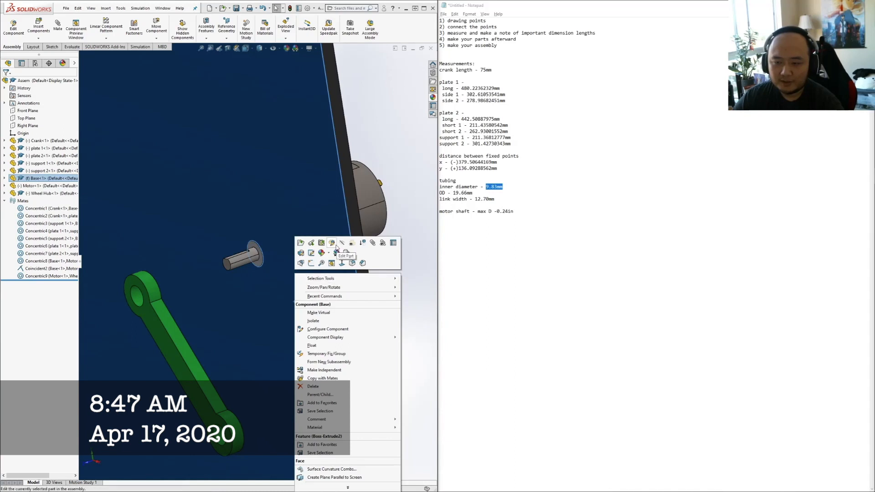
pyautogui.click(351, 245)
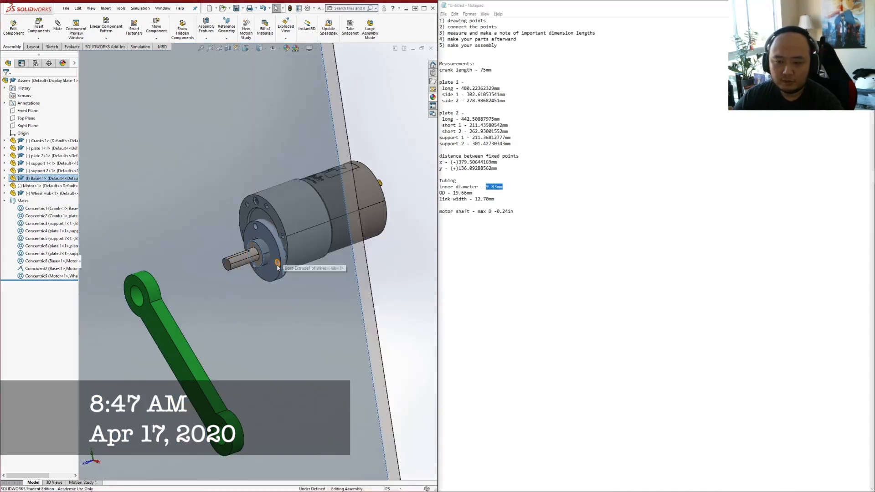
pyautogui.moveTo(243, 273); pyautogui.dragTo(200, 286)
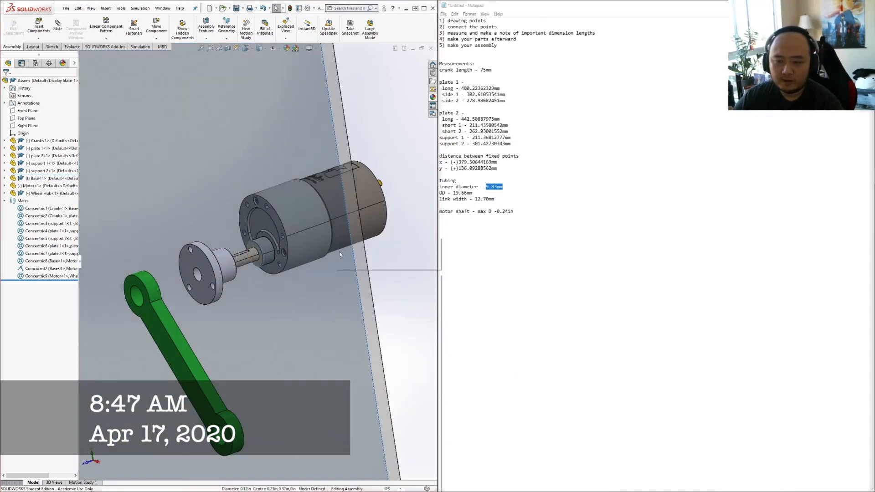
# Restore the base plate's opaque display and pull the wheel hub outward until it clears the end of the motor shaft
pyautogui.rightClick(336, 273)
pyautogui.click(390, 245)
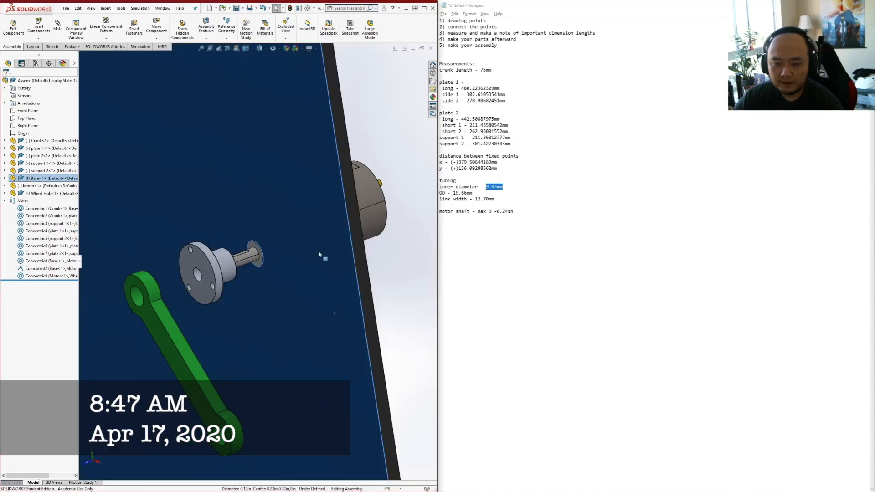
pyautogui.moveTo(203, 282); pyautogui.dragTo(212, 295)
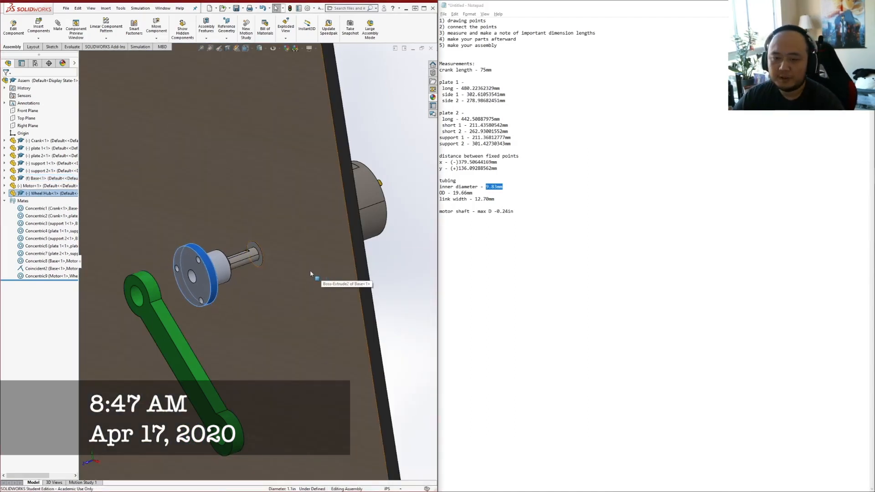
pyautogui.scroll(5, 309, 270)
pyautogui.scroll(-4, 252, 265)
pyautogui.press('Escape')
pyautogui.moveTo(252, 265); pyautogui.dragTo(237, 275, button='middle')
pyautogui.click(237, 277)
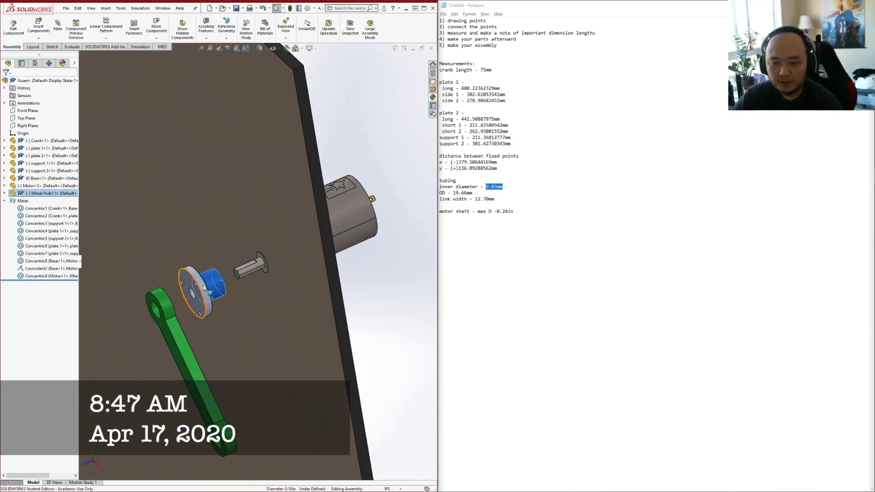
# Examine the wheel hub's set-screw hole and the flat on the motor shaft to compare how they line up
pyautogui.scroll(-4, 228, 269)
pyautogui.click(529, 330)
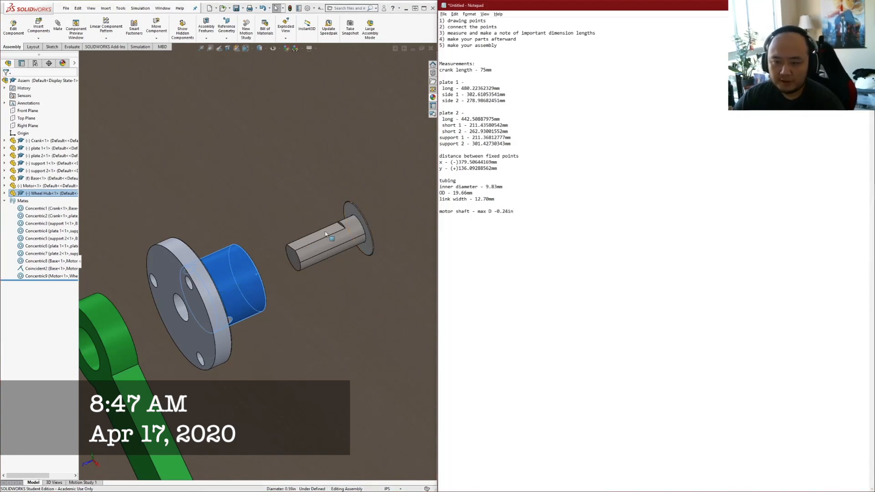
pyautogui.moveTo(323, 249); pyautogui.dragTo(205, 200, button='middle')
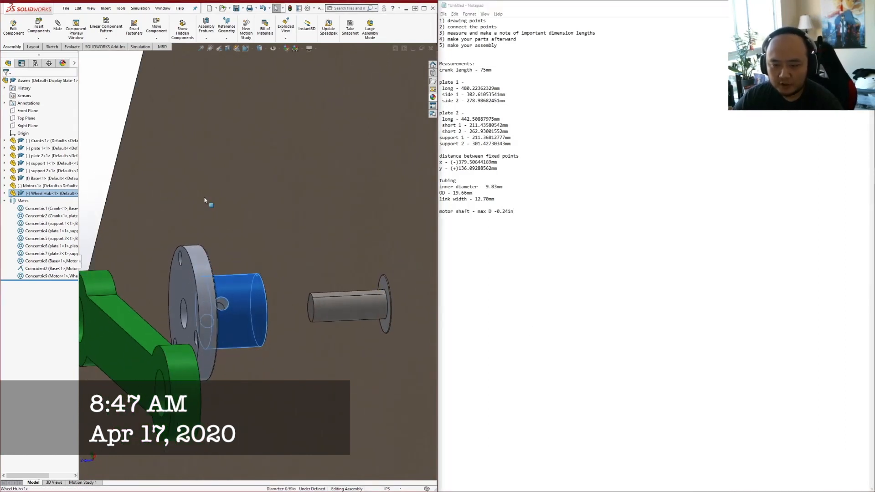
pyautogui.click(221, 308)
pyautogui.moveTo(226, 305); pyautogui.dragTo(301, 306, button='middle')
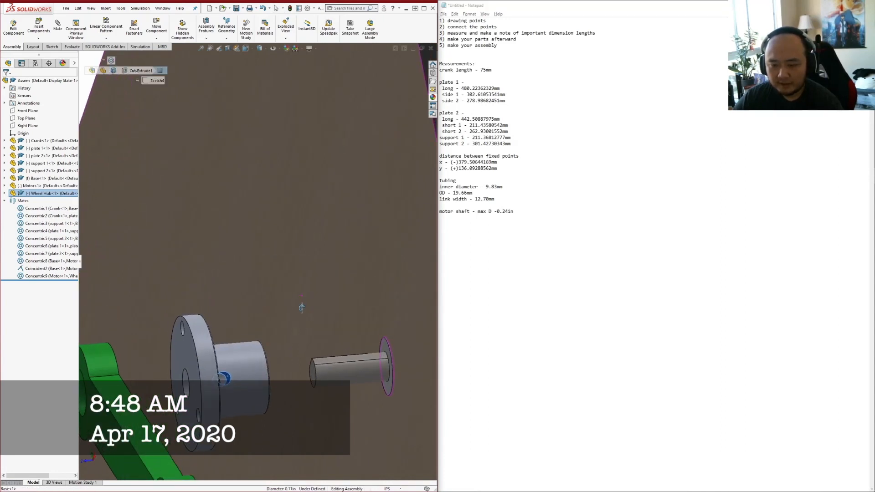
pyautogui.scroll(-4, 326, 391)
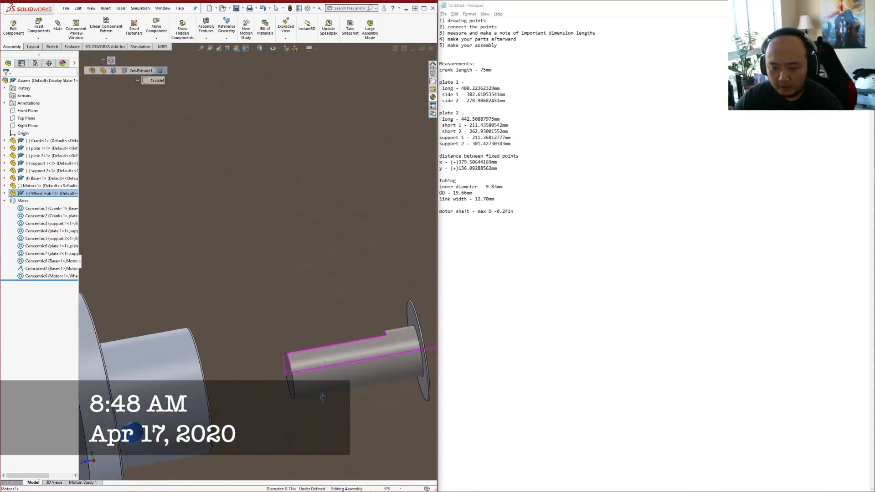
pyautogui.click(328, 349)
pyautogui.scroll(5, 319, 337)
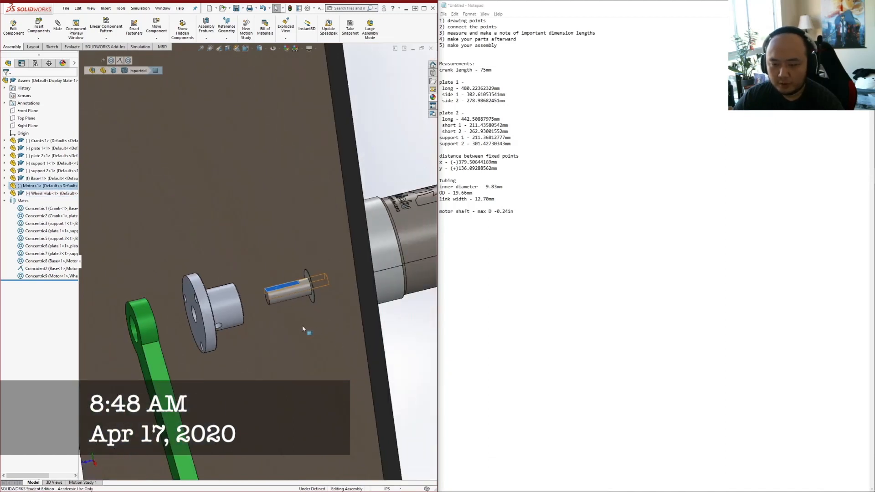
pyautogui.scroll(5, 312, 333)
pyautogui.scroll(-3, 255, 268)
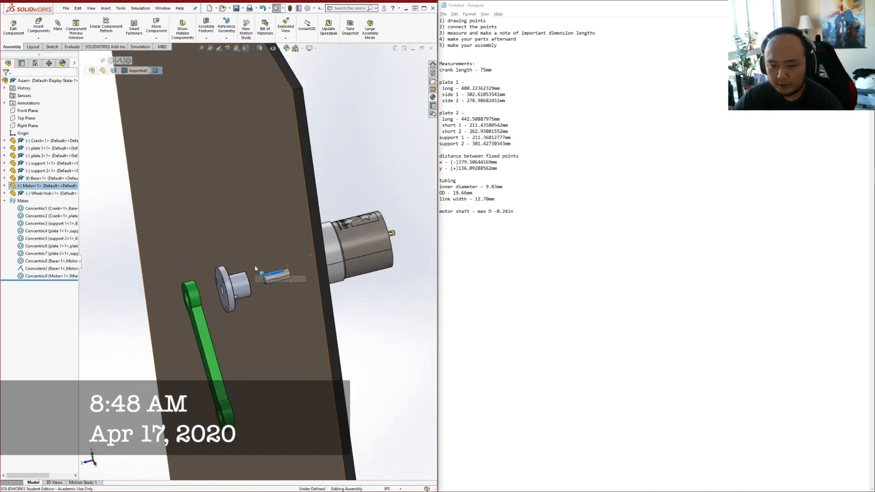
pyautogui.scroll(-5, 255, 269)
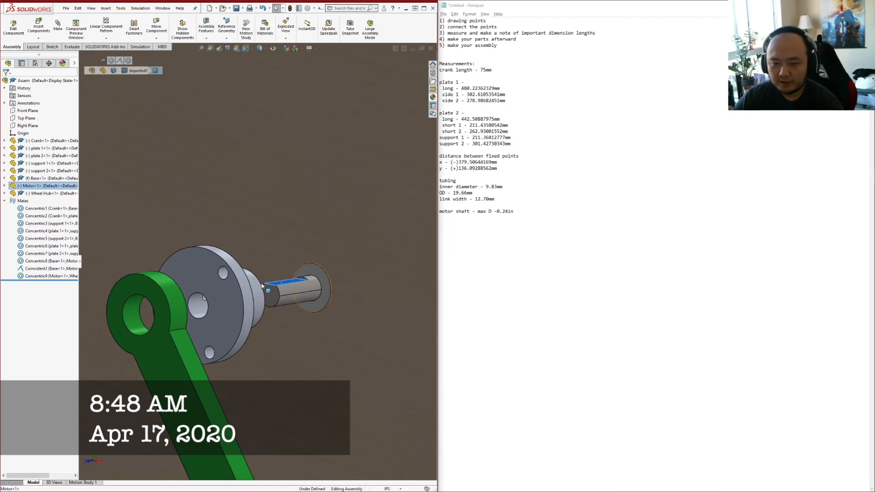
# Slide the wheel hub back along its axis onto the motor shaft, close to the base plate
pyautogui.click(256, 301)
pyautogui.moveTo(256, 301); pyautogui.dragTo(297, 294)
pyautogui.moveTo(322, 282); pyautogui.dragTo(302, 283, button='middle')
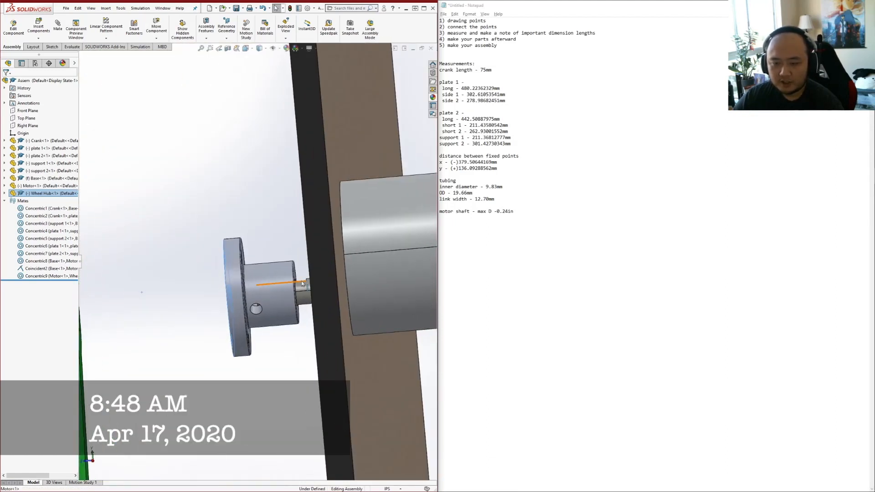
pyautogui.scroll(-4, 302, 283)
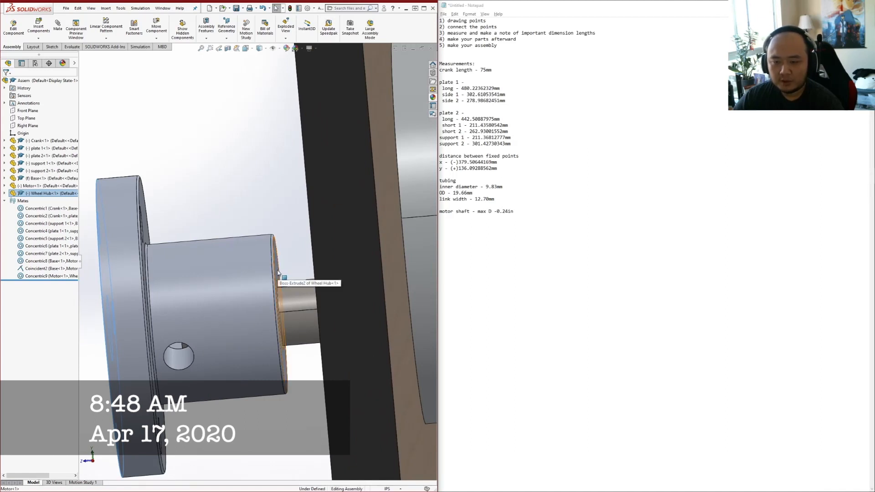
# Mate the wheel hub's rear end face coincident with the small step face where the motor shaft's flat ends
pyautogui.click(278, 272)
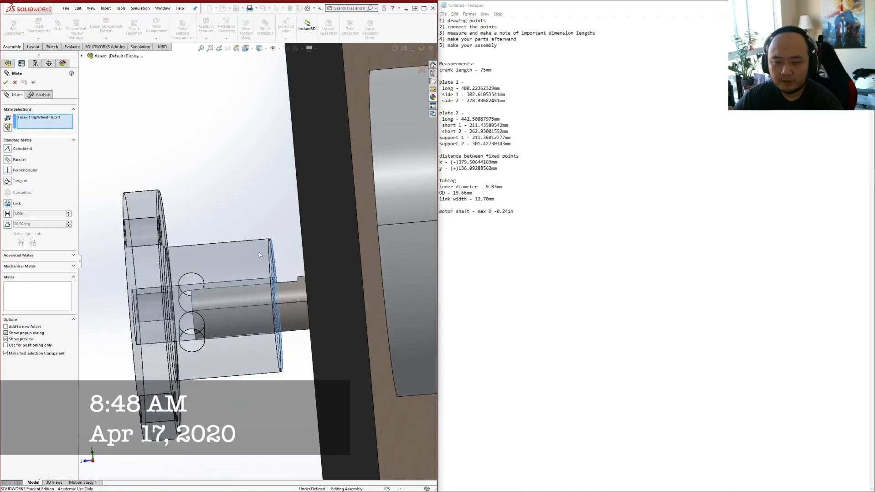
pyautogui.moveTo(259, 253); pyautogui.dragTo(286, 272, button='middle')
pyautogui.scroll(-3, 273, 269)
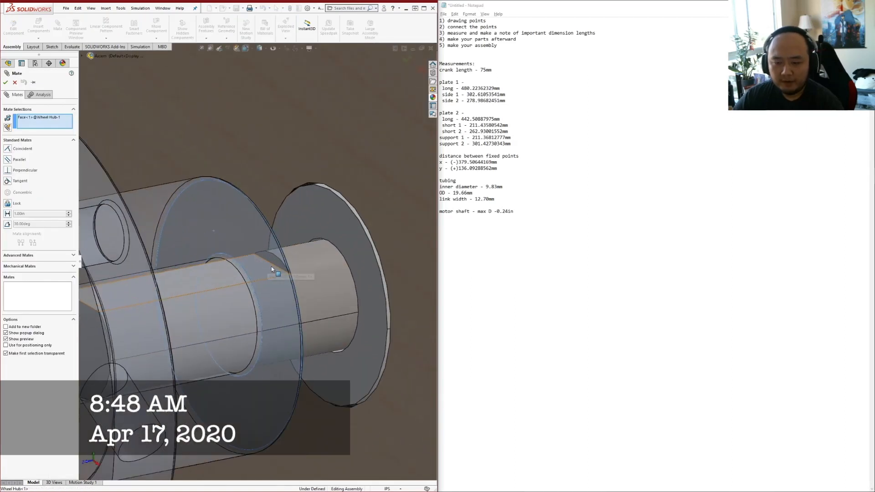
pyautogui.click(275, 263)
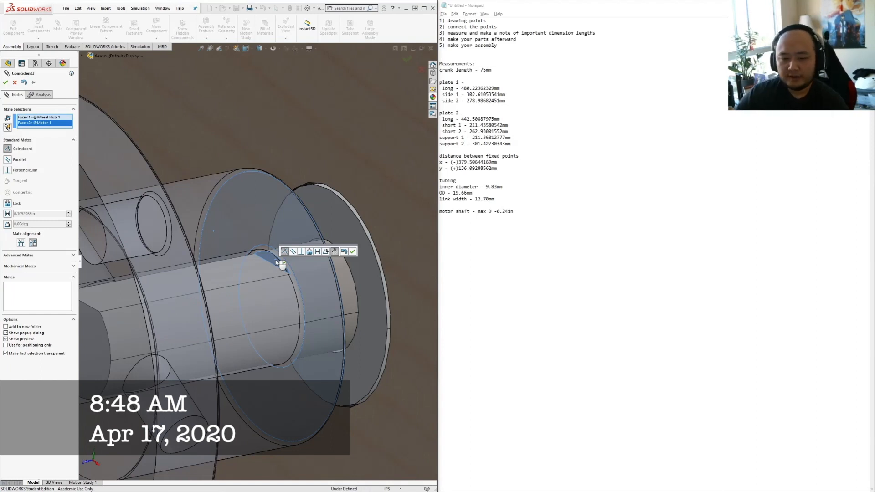
pyautogui.scroll(2, 276, 252)
pyautogui.moveTo(216, 305); pyautogui.dragTo(179, 358, button='middle')
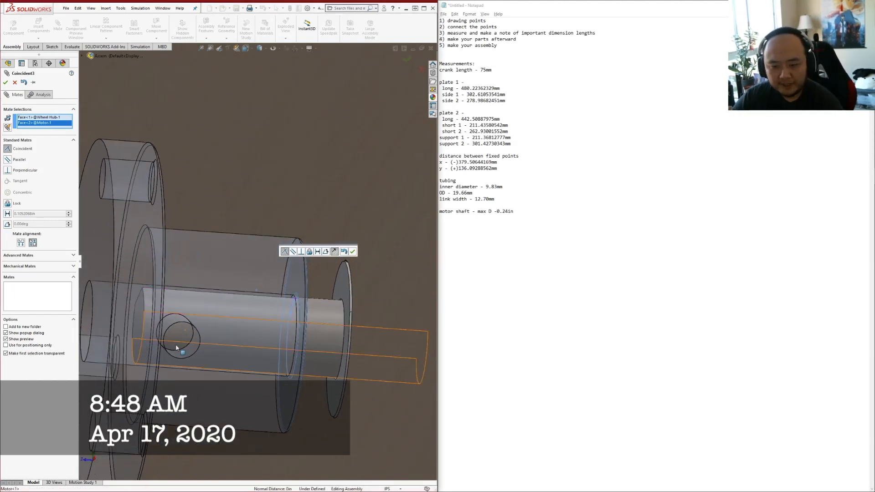
pyautogui.scroll(4, 198, 296)
pyautogui.moveTo(201, 289); pyautogui.dragTo(219, 295, button='middle')
pyautogui.scroll(3, 220, 295)
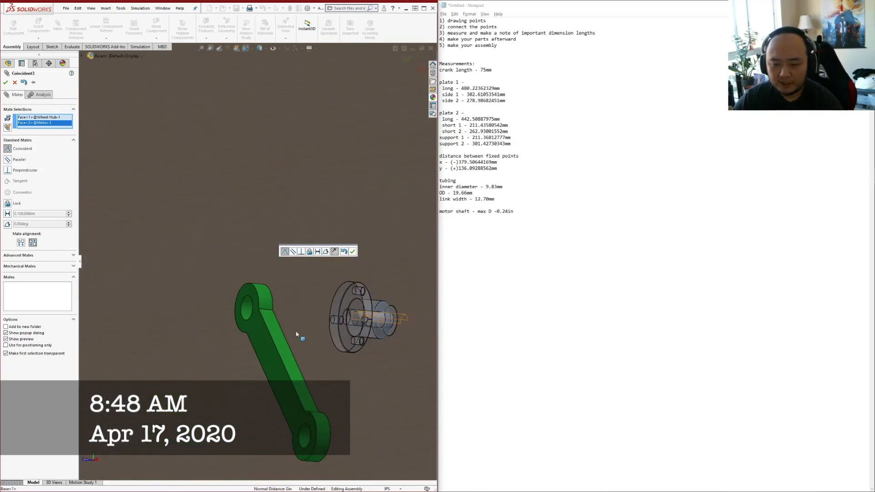
pyautogui.click(5, 82)
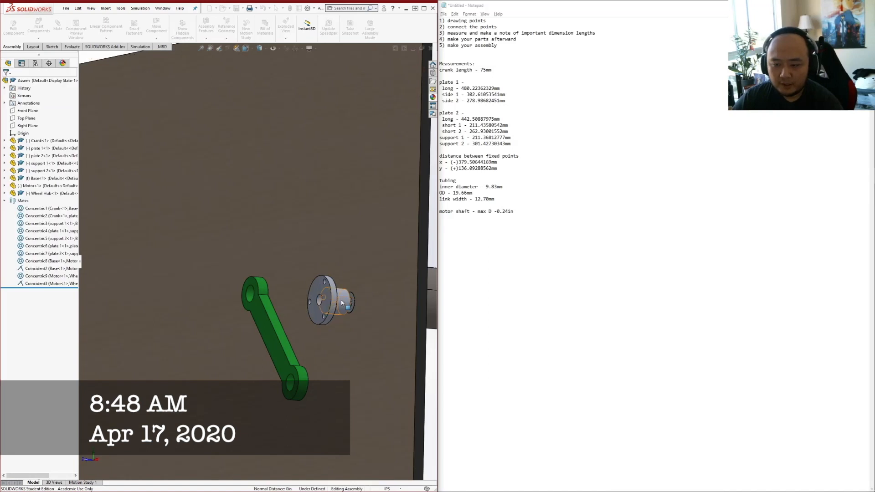
# Test how the wheel hub and the motor can still move by dragging the hub flange and the motor face
pyautogui.moveTo(307, 303); pyautogui.dragTo(332, 295)
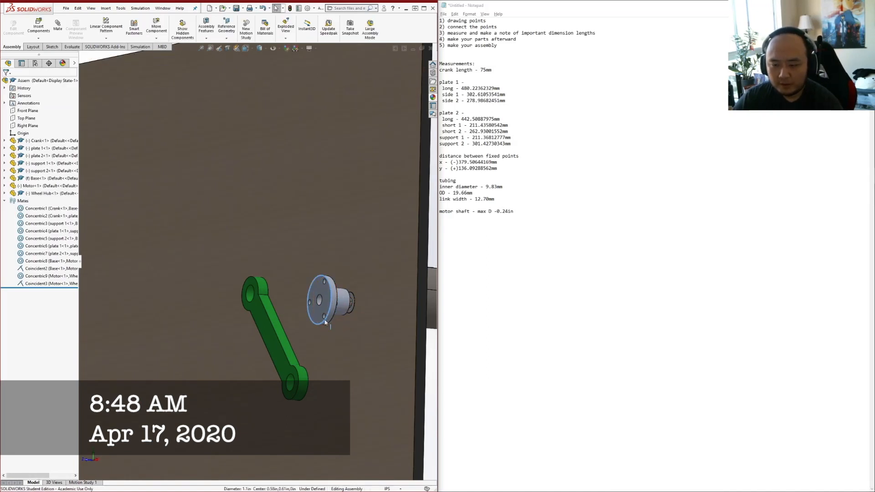
pyautogui.scroll(-5, 362, 311)
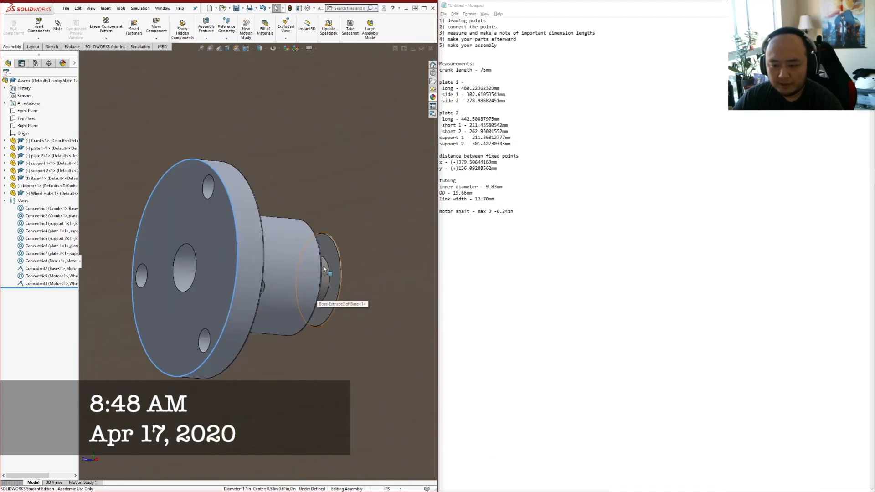
pyautogui.moveTo(325, 287); pyautogui.dragTo(332, 260)
pyautogui.moveTo(327, 294); pyautogui.dragTo(332, 288)
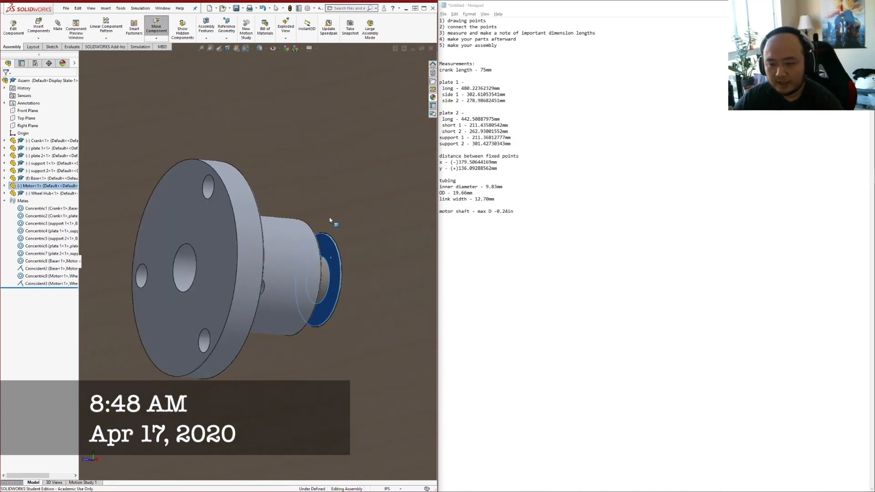
pyautogui.moveTo(330, 217); pyautogui.dragTo(319, 219)
pyautogui.moveTo(246, 228); pyautogui.dragTo(227, 349)
pyautogui.moveTo(241, 258); pyautogui.dragTo(253, 276)
# Slide the crank along its axis toward the wheel hub flange and compare their outlines from the front
pyautogui.scroll(4, 242, 351)
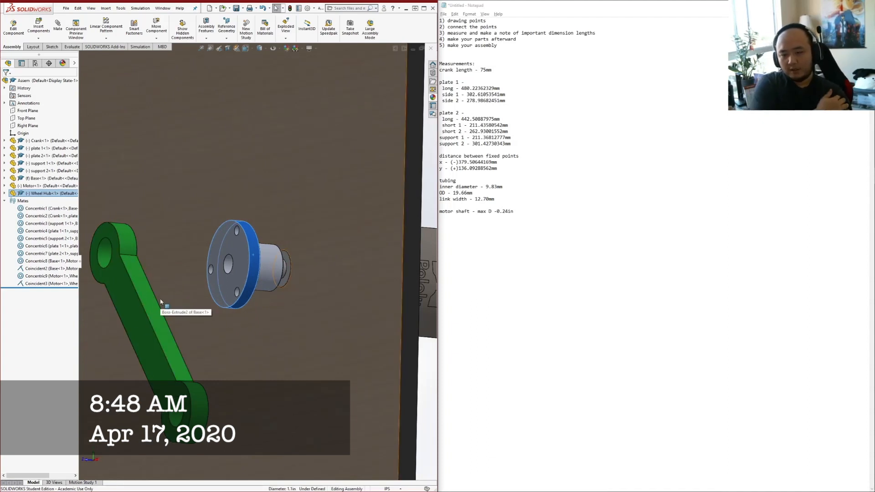
pyautogui.scroll(2, 159, 289)
pyautogui.scroll(-4, 165, 283)
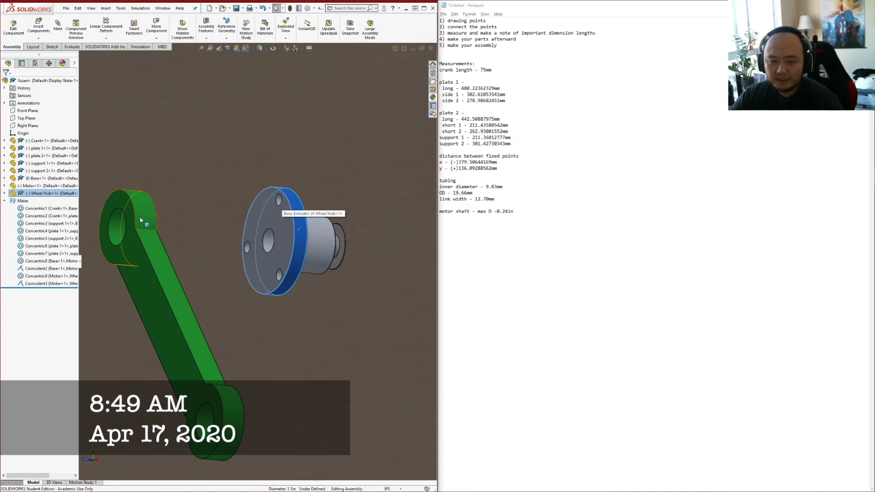
pyautogui.moveTo(152, 259); pyautogui.dragTo(296, 262)
pyautogui.moveTo(297, 262); pyautogui.dragTo(367, 267, button='middle')
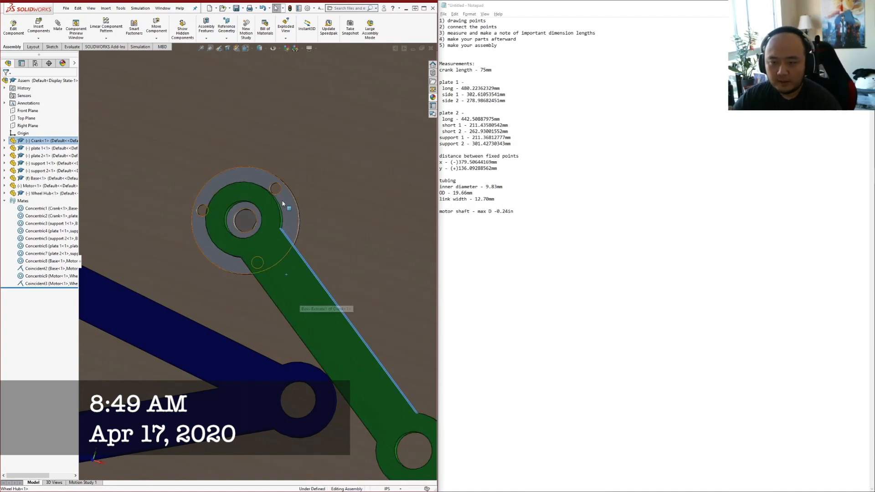
# Start a "crank to hub" section in the Notepad notes, measure the hub flange, and record "hub diameter - 1.1in"
pyautogui.click(571, 214)
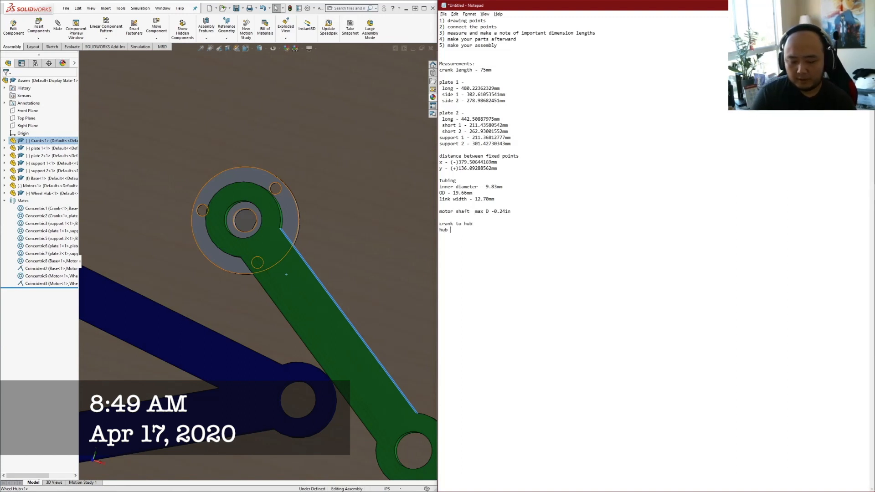
pyautogui.click(72, 46)
pyautogui.click(96, 26)
pyautogui.moveTo(292, 176); pyautogui.dragTo(246, 210, button='middle')
pyautogui.scroll(-4, 246, 210)
pyautogui.click(272, 239)
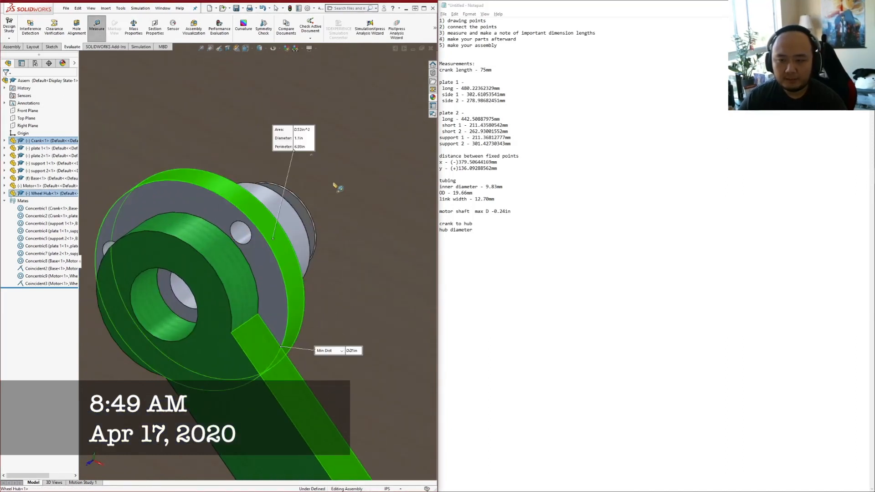
pyautogui.click(493, 230)
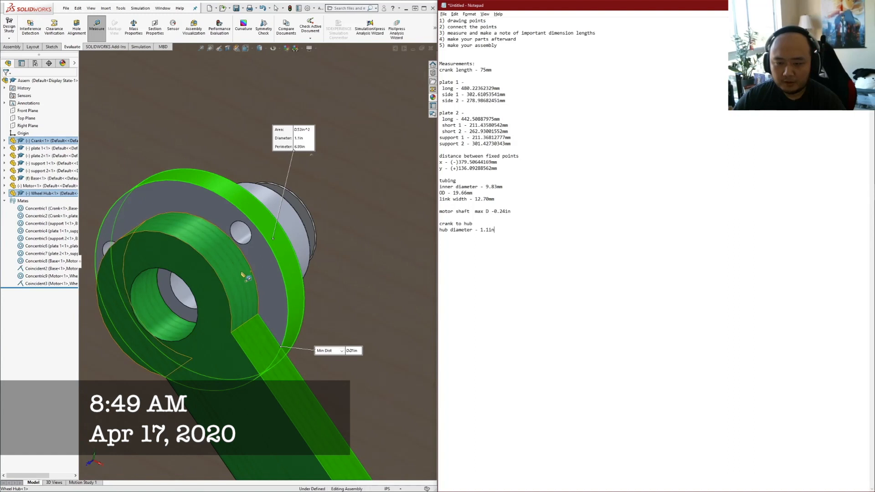
# Measure a hub flange hole, record "inner holes - 0.12in (120deg)" in the notes, and end the measurement
pyautogui.click(249, 230)
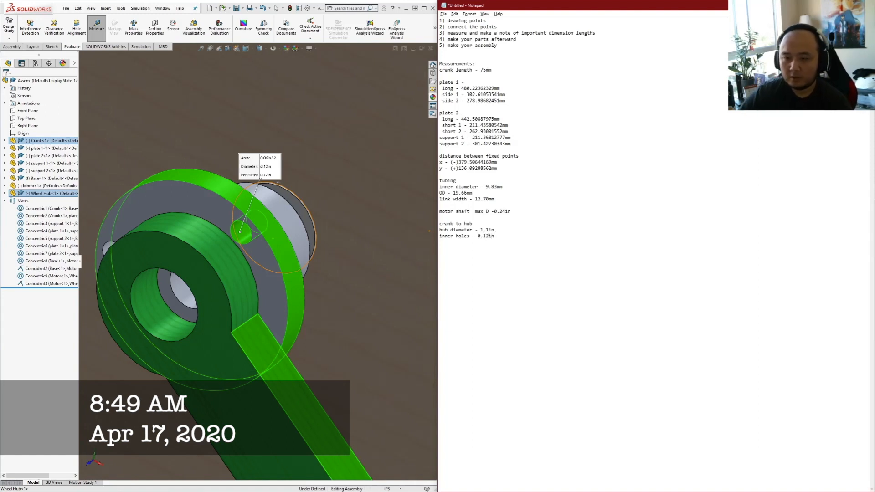
pyautogui.moveTo(381, 275); pyautogui.dragTo(282, 281, button='middle')
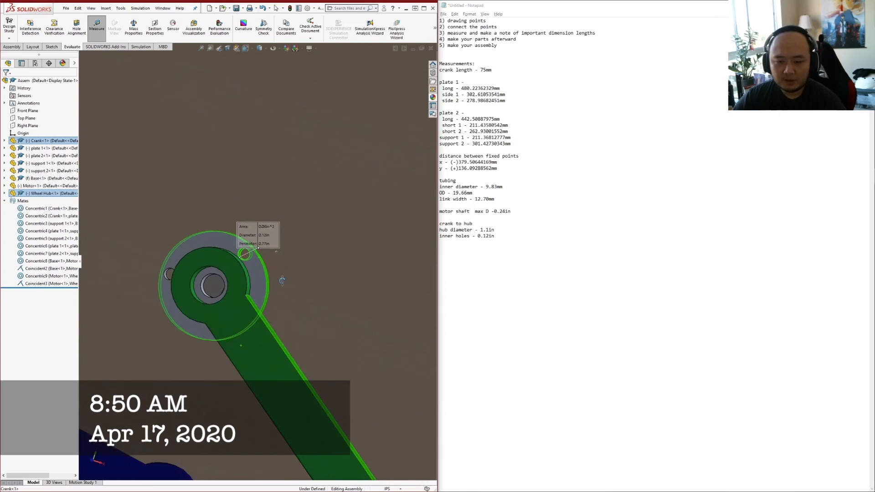
pyautogui.click(508, 235)
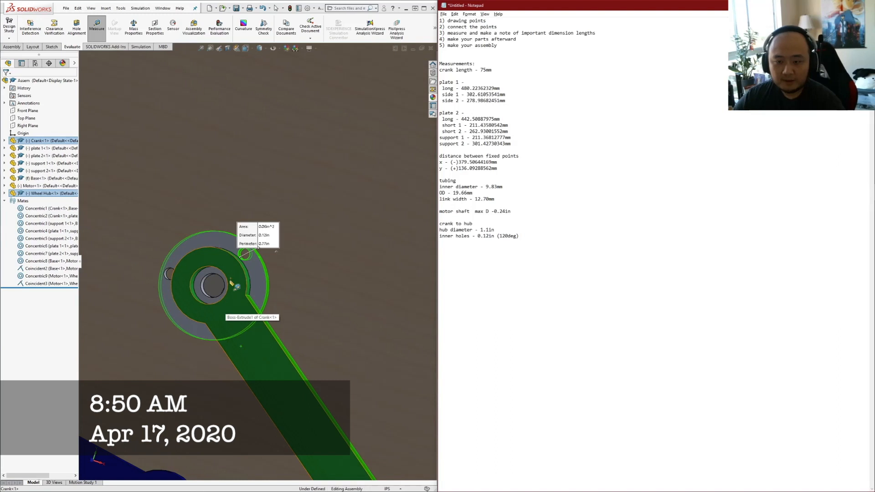
pyautogui.scroll(3, 292, 353)
pyautogui.rightClick(300, 346)
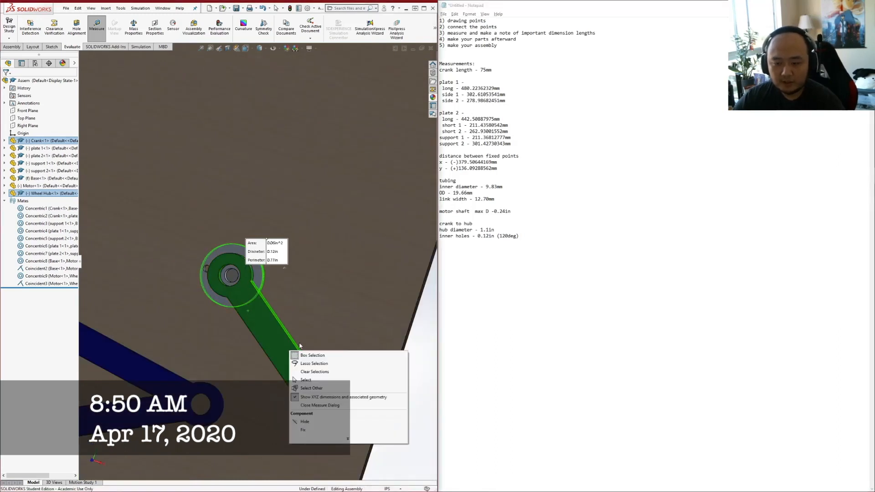
pyautogui.click(305, 379)
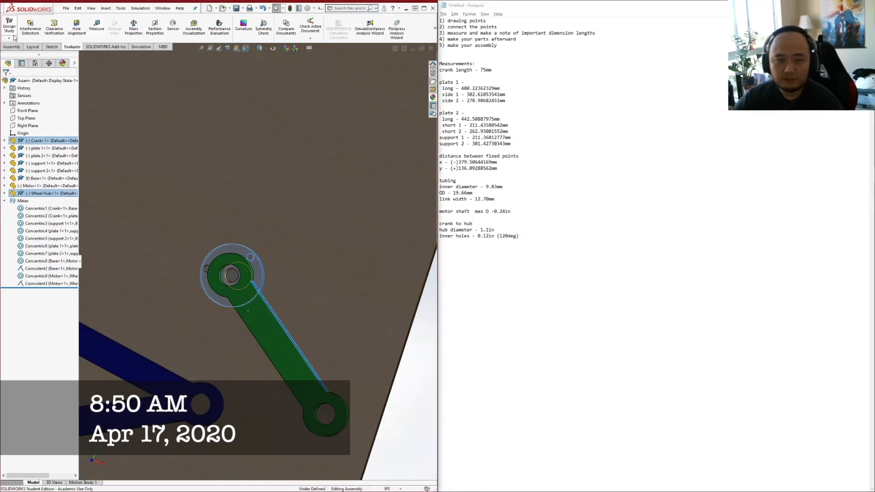
# Start editing the crank part in the context of the assembly, with its hub end in close view
pyautogui.rightClick(269, 317)
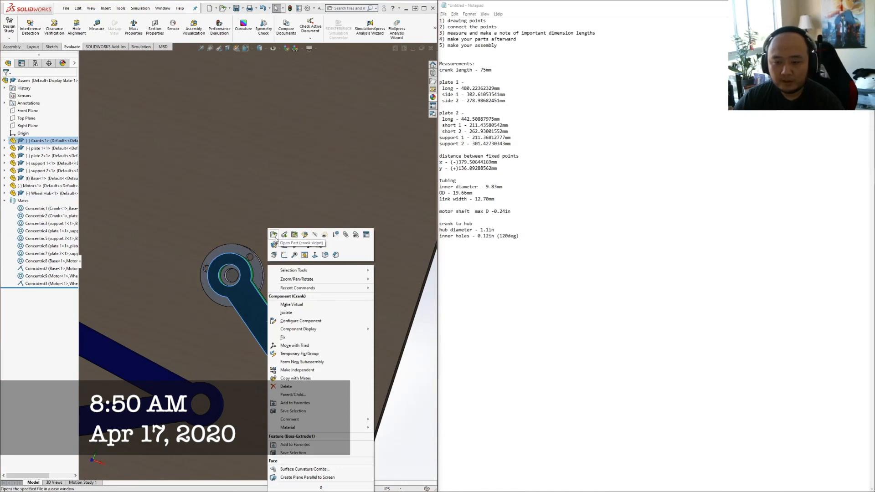
pyautogui.click(305, 235)
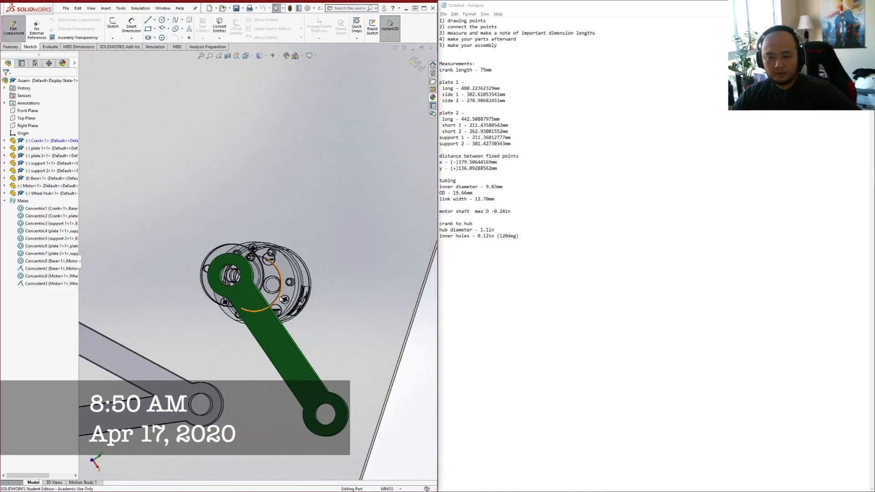
pyautogui.scroll(-5, 277, 300)
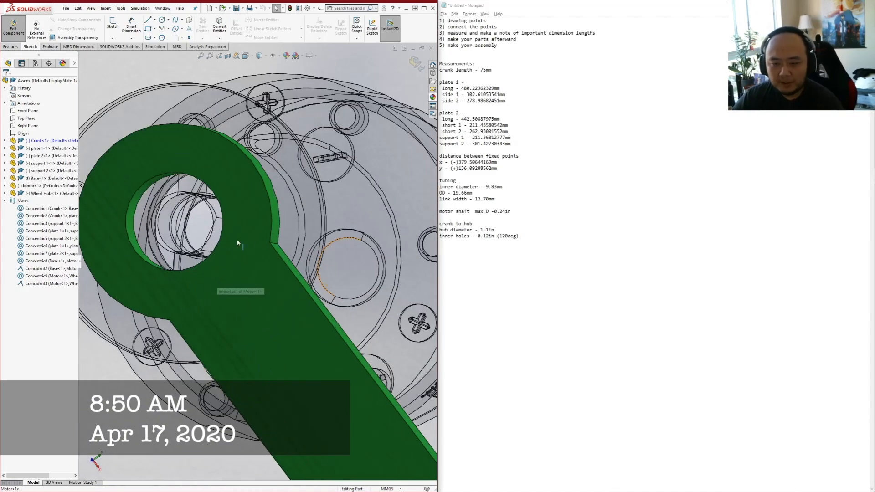
pyautogui.scroll(4, 237, 239)
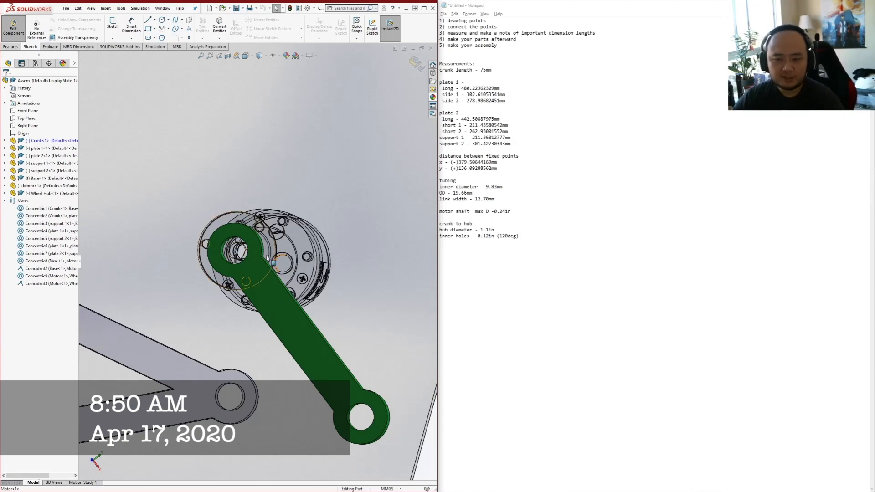
pyautogui.scroll(-3, 253, 250)
pyautogui.scroll(-3, 252, 246)
pyautogui.scroll(1, 256, 276)
pyautogui.moveTo(253, 272); pyautogui.dragTo(252, 263, button='middle')
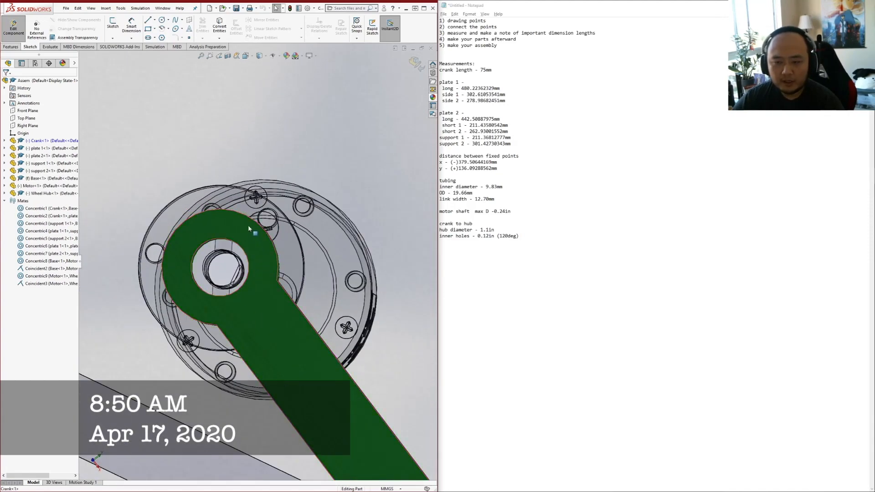
# Open the sketch behind the crank's boss extrusion for editing
pyautogui.rightClick(253, 250)
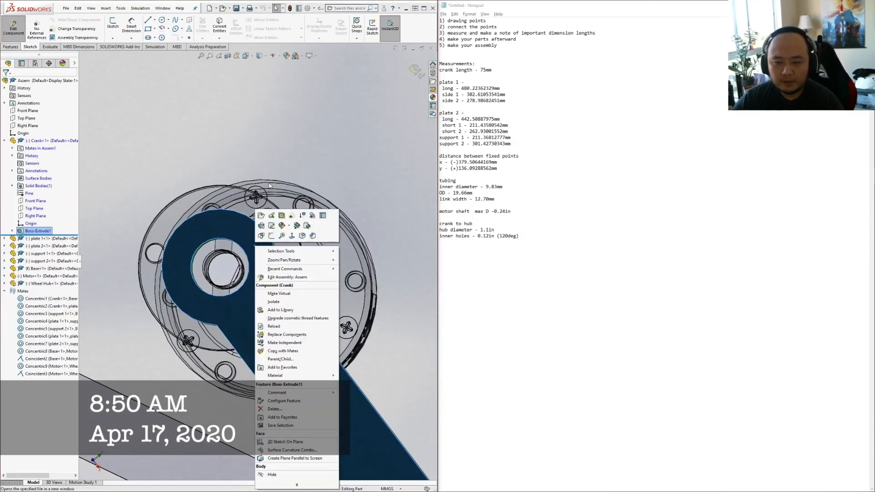
pyautogui.click(33, 230)
pyautogui.click(12, 231)
pyautogui.rightClick(41, 239)
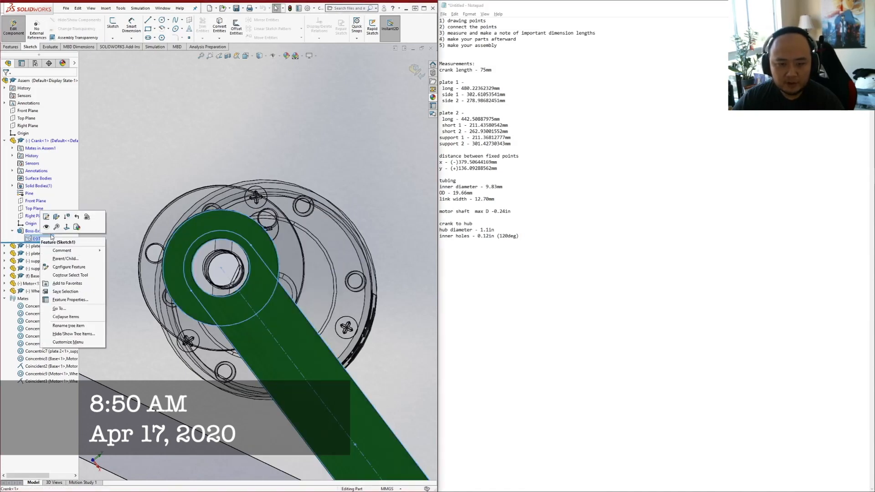
pyautogui.click(54, 217)
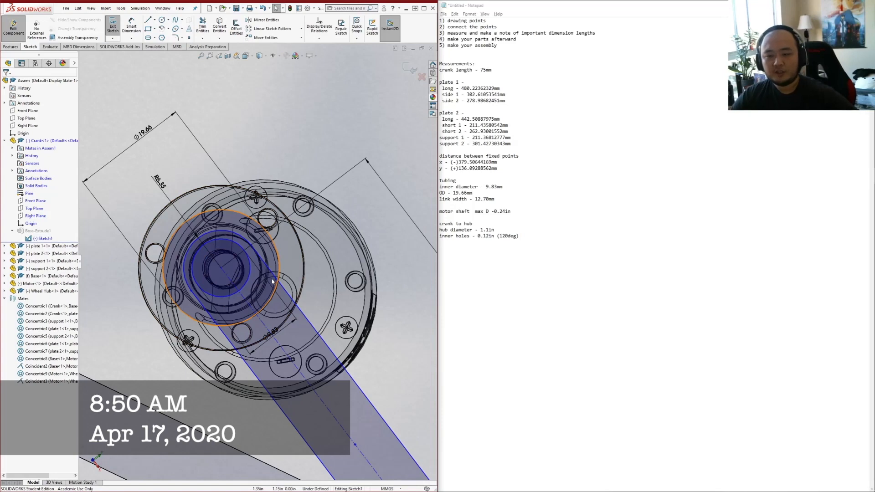
pyautogui.doubleClick(142, 133)
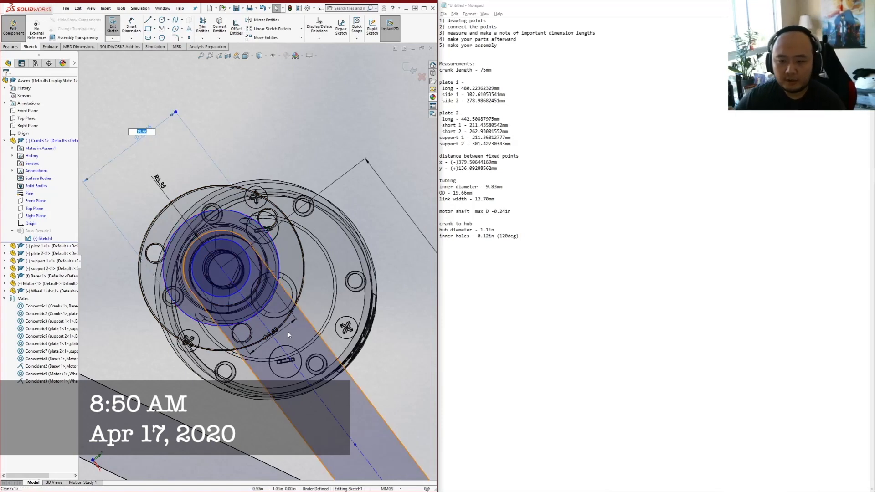
pyautogui.scroll(2, 289, 335)
pyautogui.scroll(2, 305, 332)
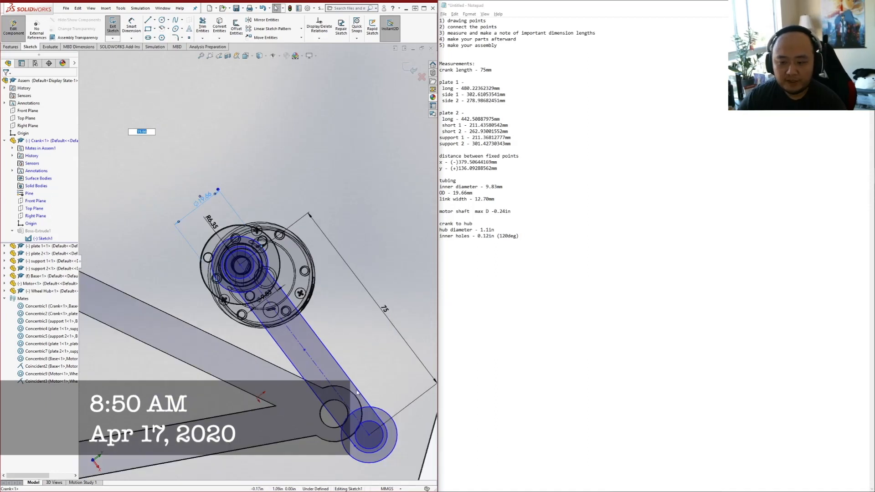
pyautogui.scroll(1, 262, 261)
pyautogui.click(114, 28)
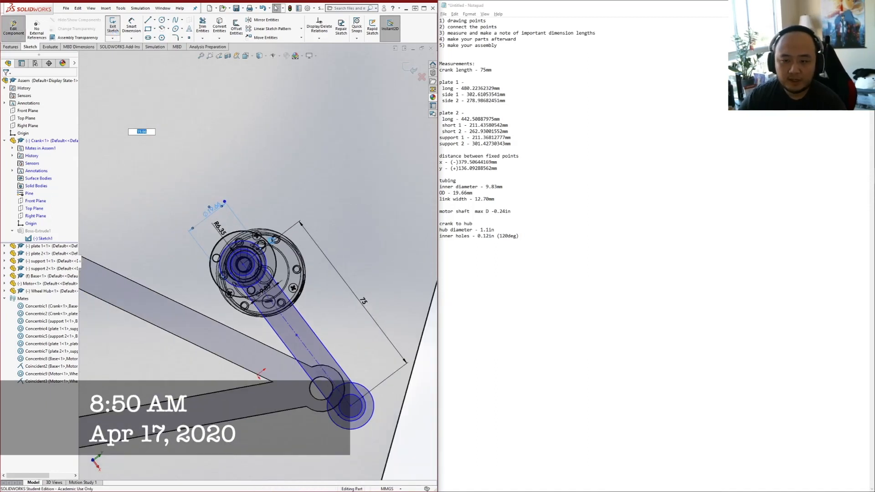
pyautogui.rightClick(37, 237)
pyautogui.click(48, 217)
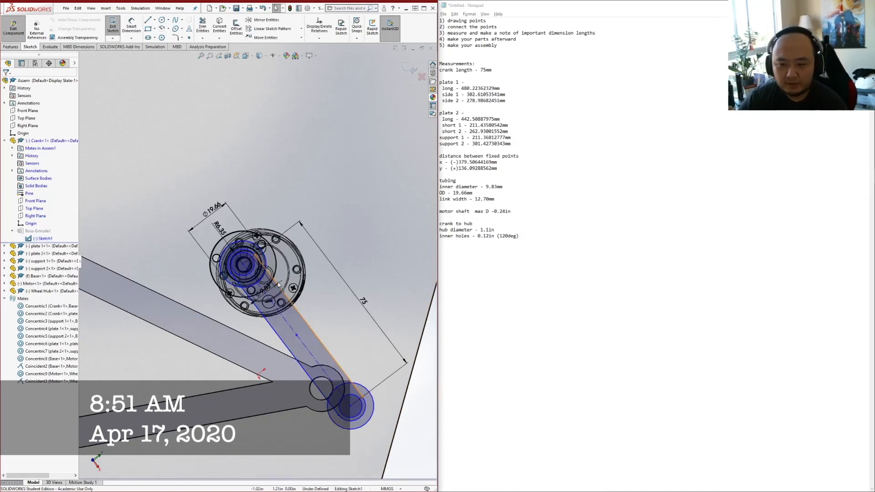
# Select the outer circles at both crank ends and check the relations between them
pyautogui.scroll(-1, 268, 266)
pyautogui.scroll(-4, 267, 266)
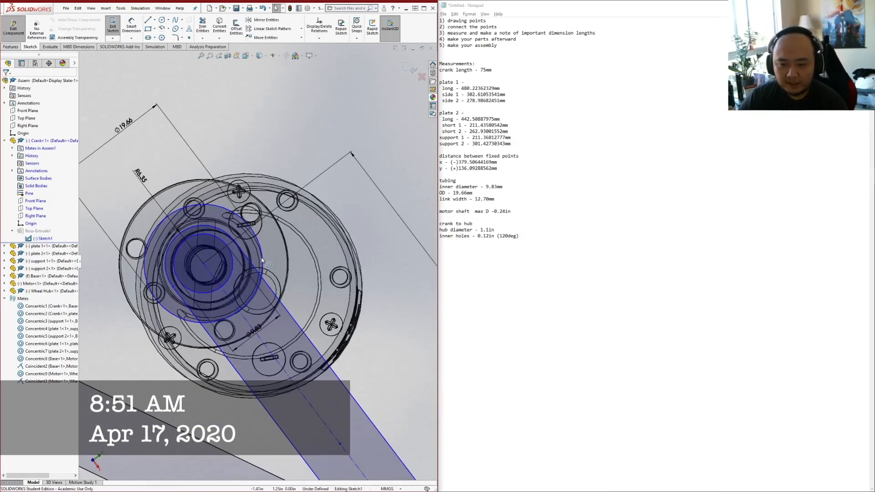
pyautogui.click(262, 257)
pyautogui.scroll(3, 256, 263)
pyautogui.keyDown('ctrl'); pyautogui.click(363, 409); pyautogui.keyUp('ctrl')
pyautogui.click(28, 142)
pyautogui.press('Delete')
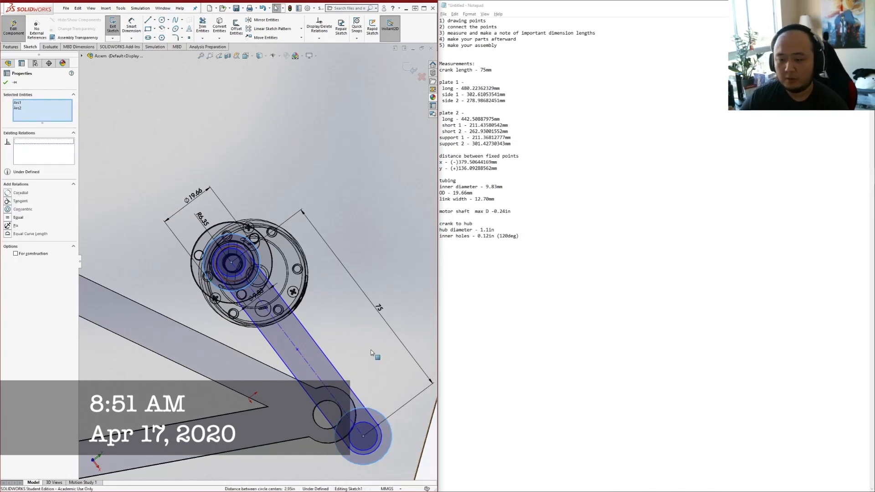
pyautogui.click(6, 83)
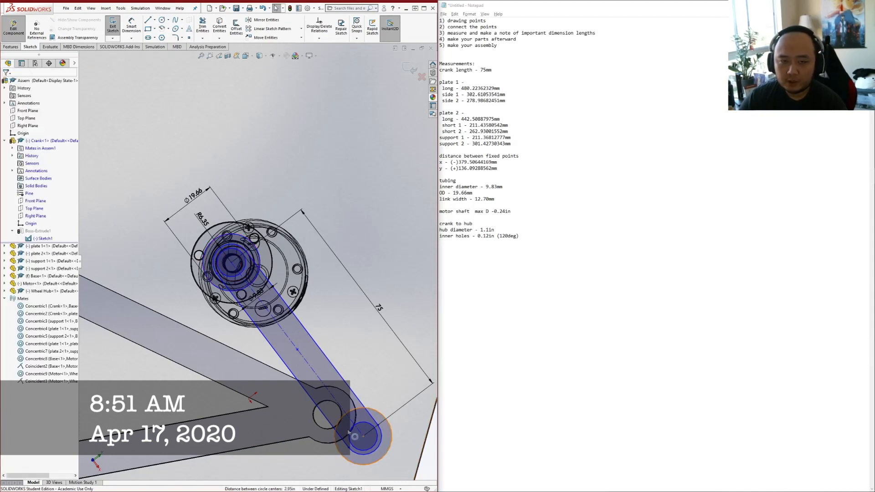
# Dimension the diameter of the outer circle at the crank's far end and compare it with the tubing OD in the notes
pyautogui.click(130, 29)
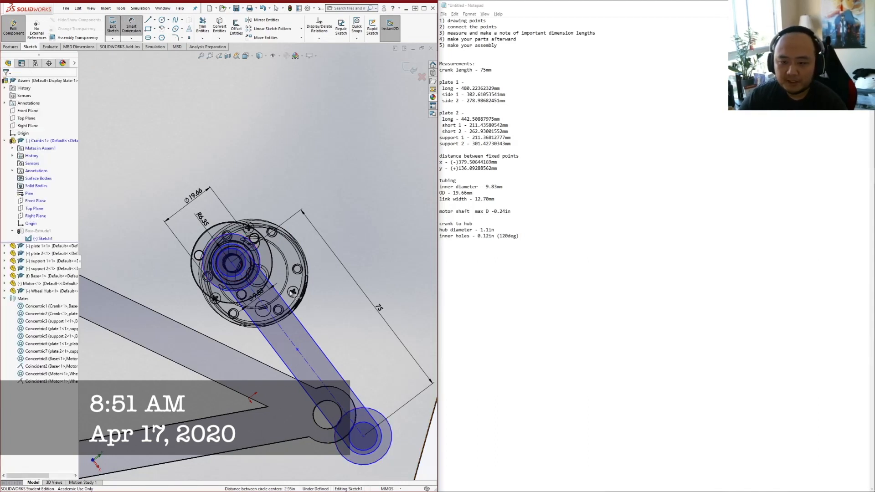
pyautogui.click(391, 441)
pyautogui.click(394, 460)
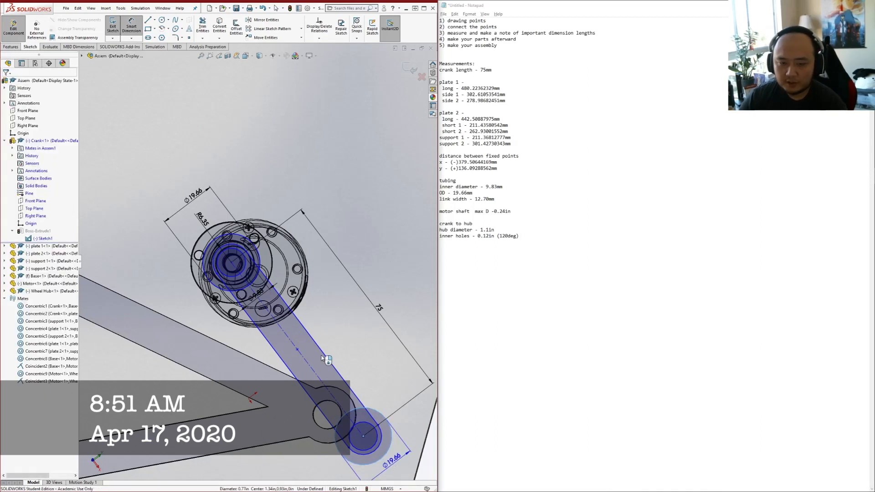
pyautogui.click(366, 454)
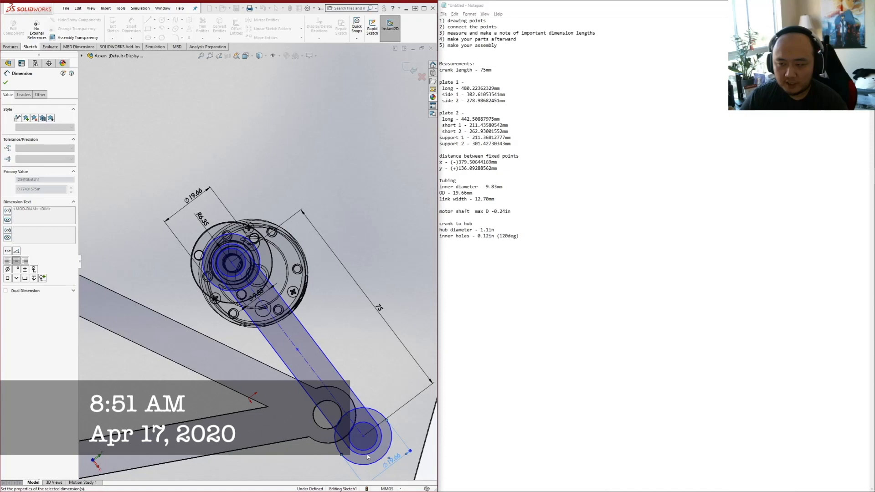
pyautogui.moveTo(453, 193); pyautogui.dragTo(473, 193)
# Try to add a second diameter dimension to the outer circle at the crank's hub end
pyautogui.scroll(-2, 247, 272)
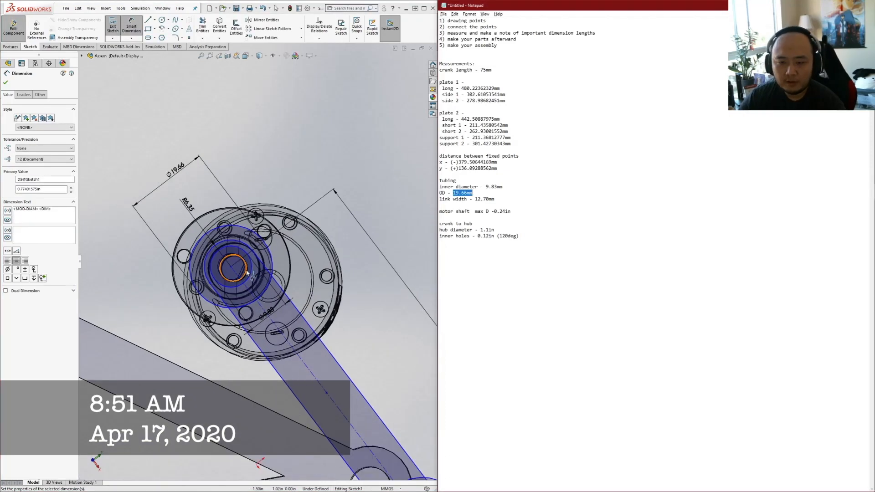
pyautogui.click(267, 250)
pyautogui.click(268, 250)
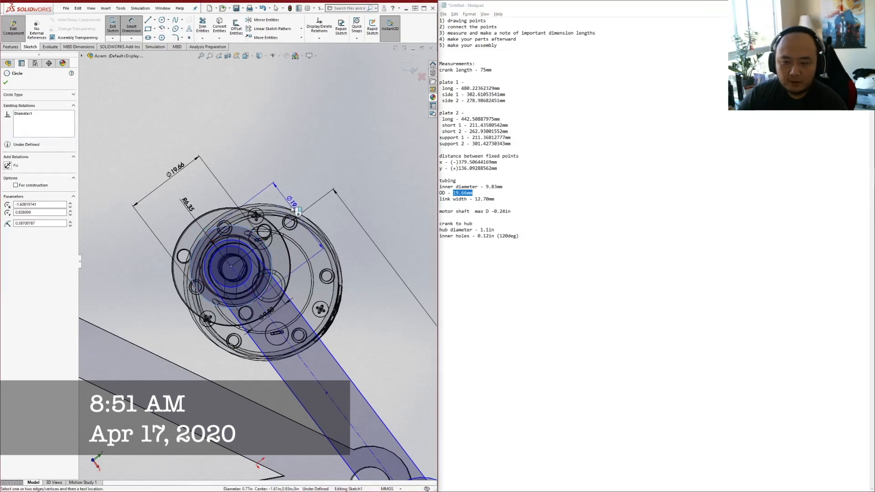
pyautogui.click(303, 200)
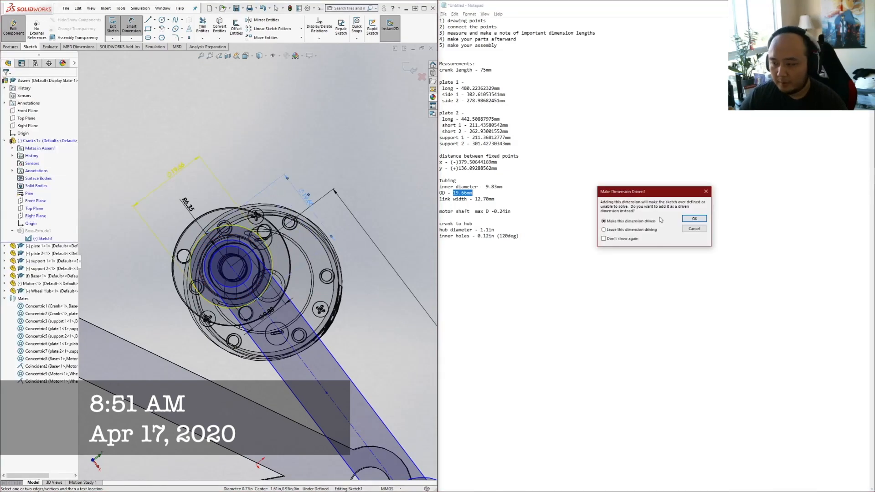
pyautogui.click(694, 219)
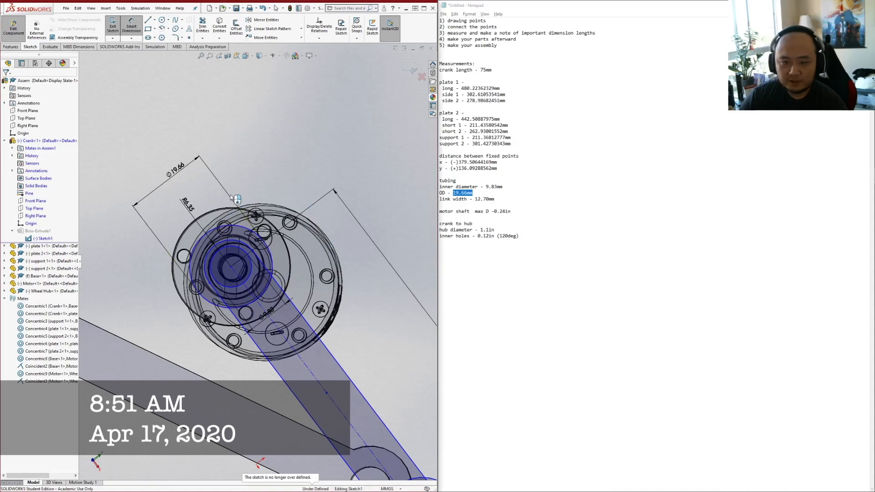
# Set the outer circle's diameter at the crank's hub end to 1.1 in and exit the sketch
pyautogui.doubleClick(175, 167)
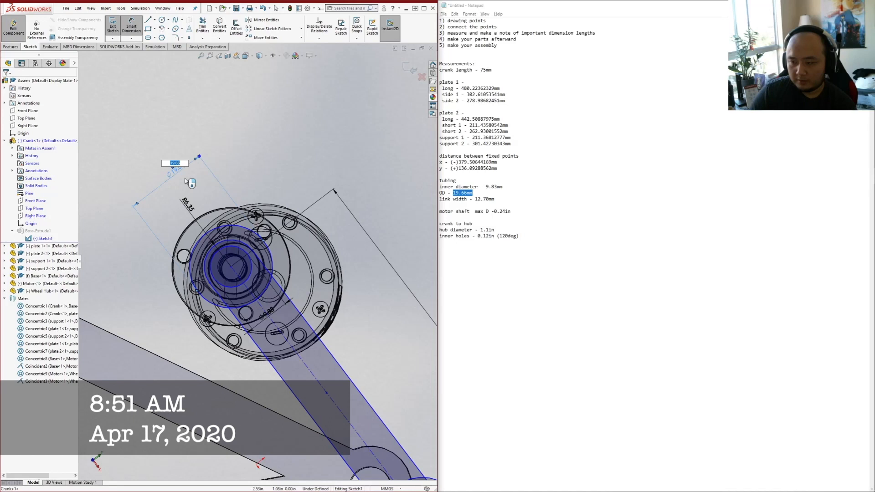
pyautogui.write('1')
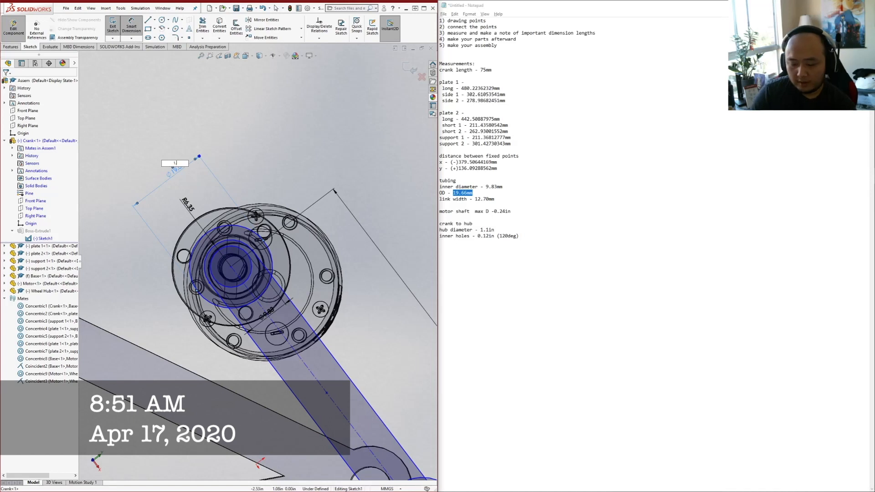
pyautogui.write('.11in')
pyautogui.press('Return')
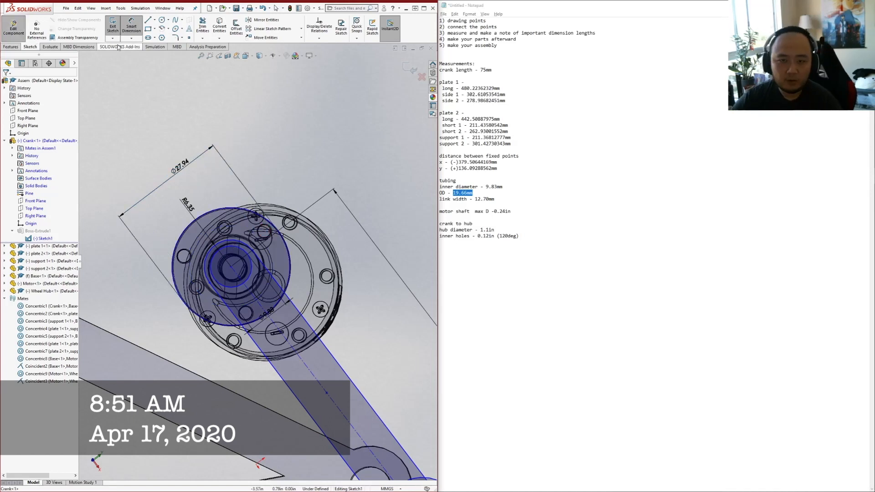
pyautogui.press('Escape')
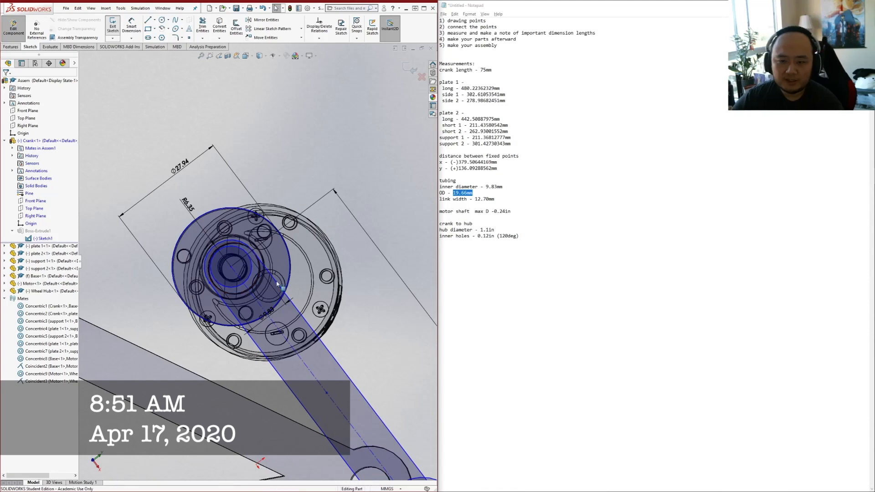
pyautogui.click(113, 28)
pyautogui.scroll(4, 256, 260)
pyautogui.moveTo(302, 323)
pyautogui.mouseDown(button='middle')
pyautogui.moveTo(294, 339)
pyautogui.moveTo(259, 319)
pyautogui.mouseUp(button='middle')
pyautogui.scroll(-4, 274, 258)
pyautogui.moveTo(274, 259); pyautogui.dragTo(262, 292, button='middle')
pyautogui.click(6, 28)
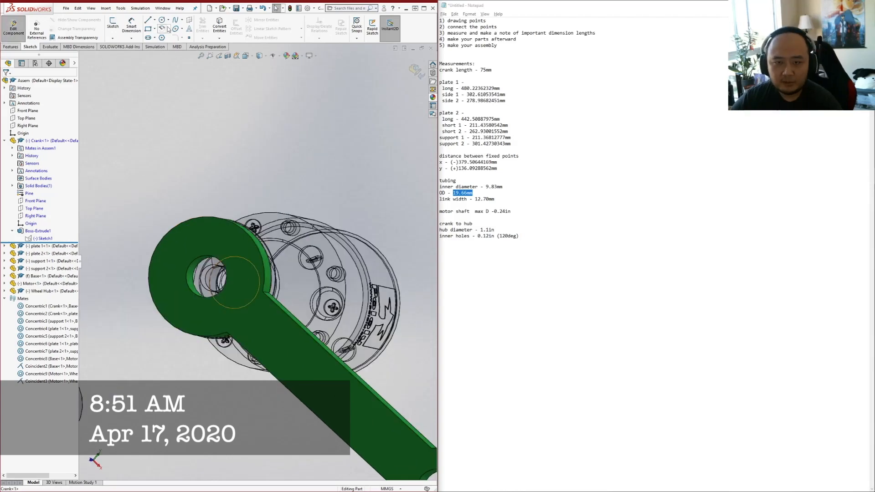
pyautogui.click(114, 27)
pyautogui.click(177, 234)
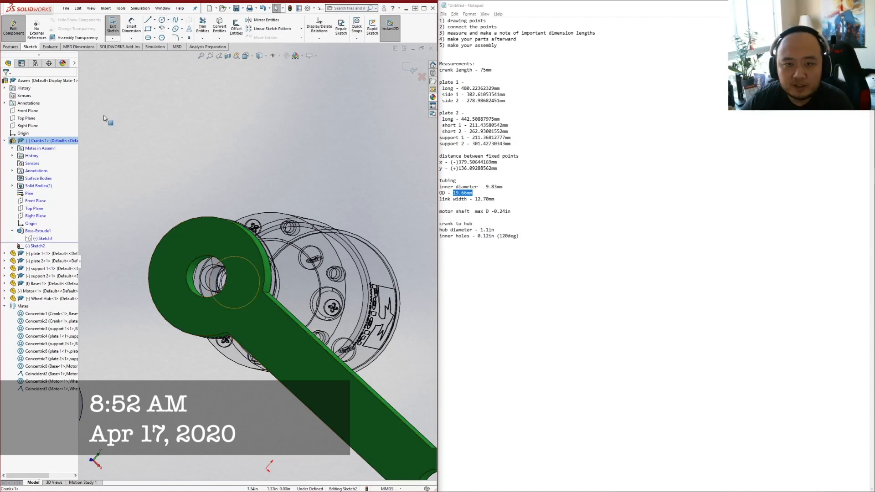
# Return to editing the assembly and move the crank aside to expose the wheel hub's flange holes
pyautogui.click(13, 25)
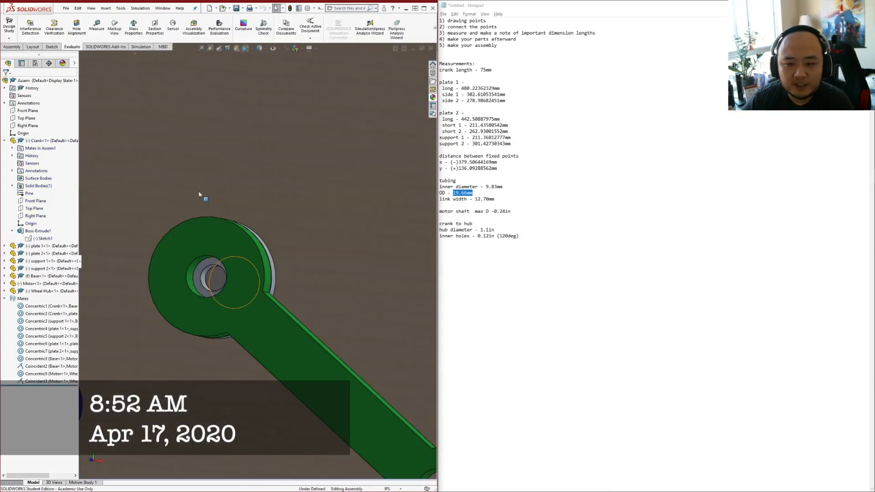
pyautogui.moveTo(262, 331); pyautogui.dragTo(195, 328)
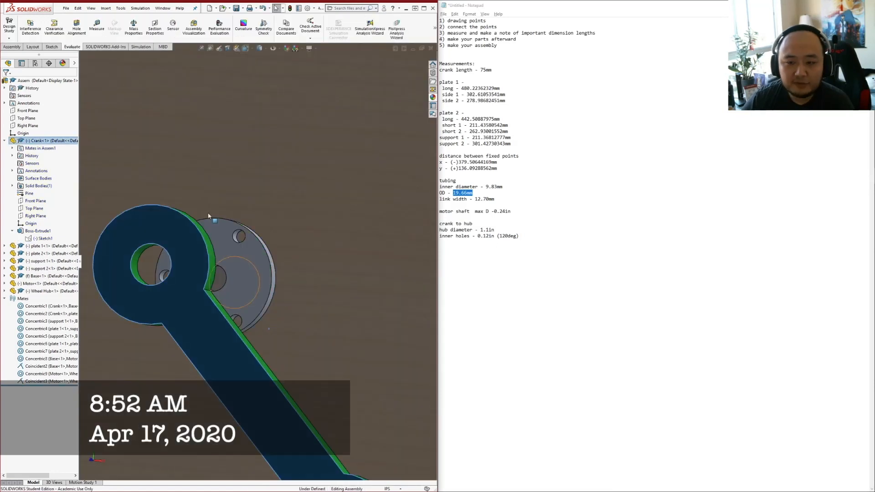
pyautogui.scroll(-5, 236, 232)
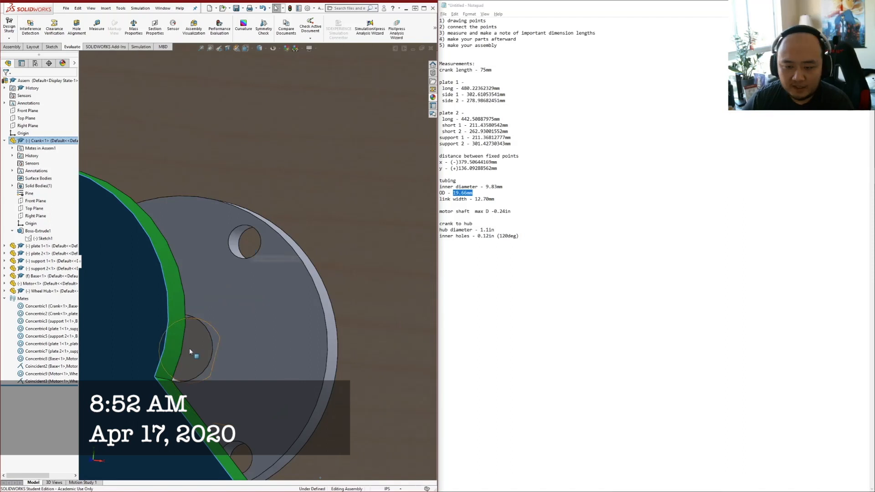
pyautogui.scroll(2, 189, 348)
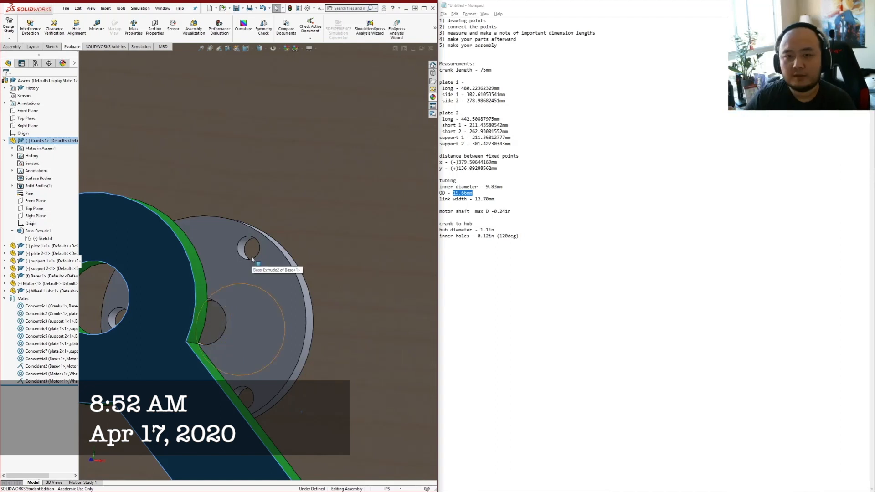
# Measure the distance between the wheel hub's centre bore edge and the upper flange hole, removing the crank face from the selection
pyautogui.click(96, 26)
pyautogui.scroll(1, 256, 250)
pyautogui.moveTo(256, 250); pyautogui.dragTo(260, 273, button='middle')
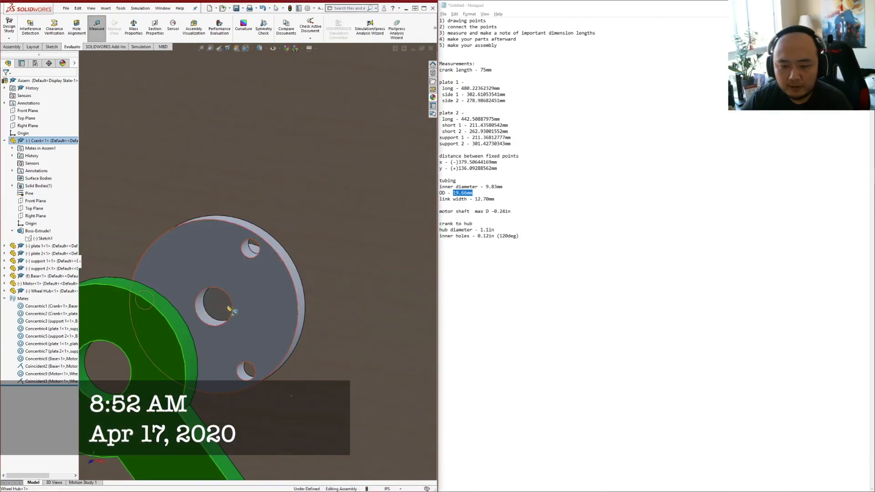
pyautogui.scroll(-3, 229, 309)
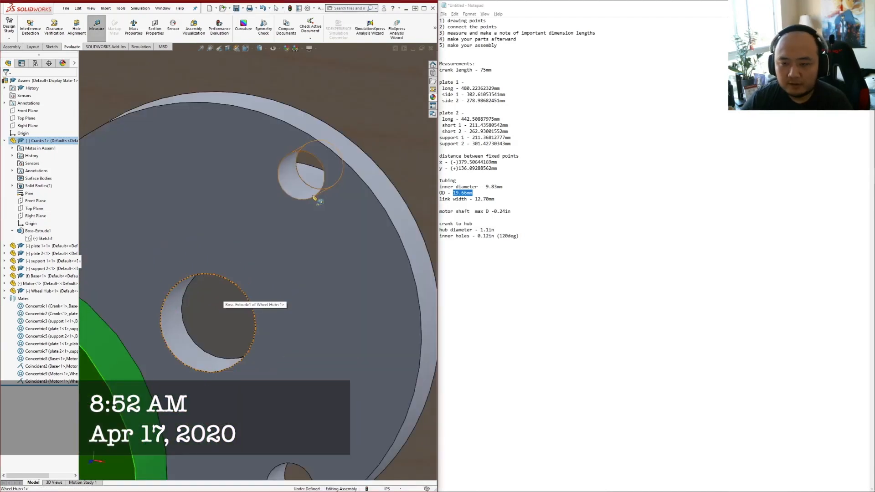
pyautogui.click(314, 199)
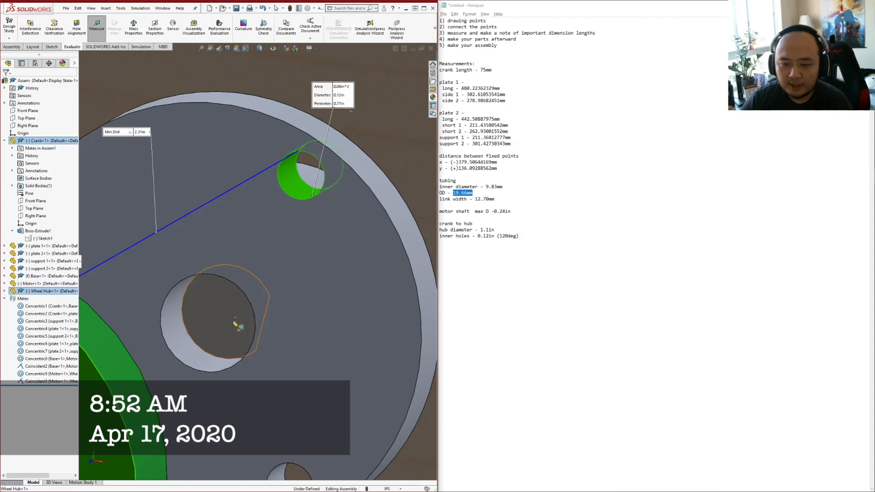
pyautogui.click(231, 291)
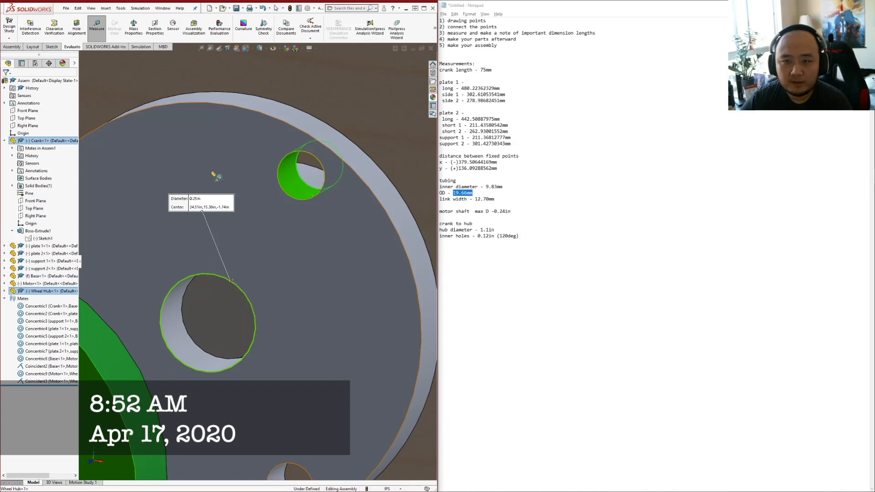
pyautogui.scroll(3, 257, 262)
pyautogui.moveTo(874, 128); pyautogui.dragTo(418, 132)
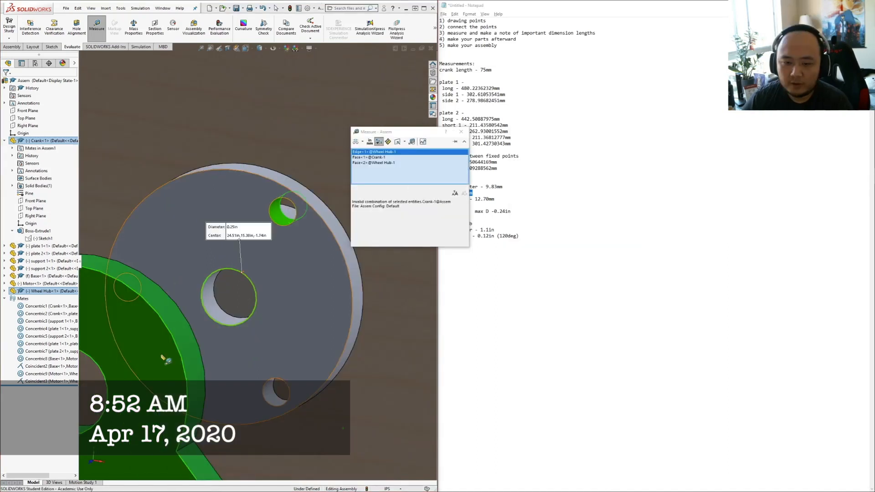
pyautogui.rightClick(373, 158)
pyautogui.click(390, 170)
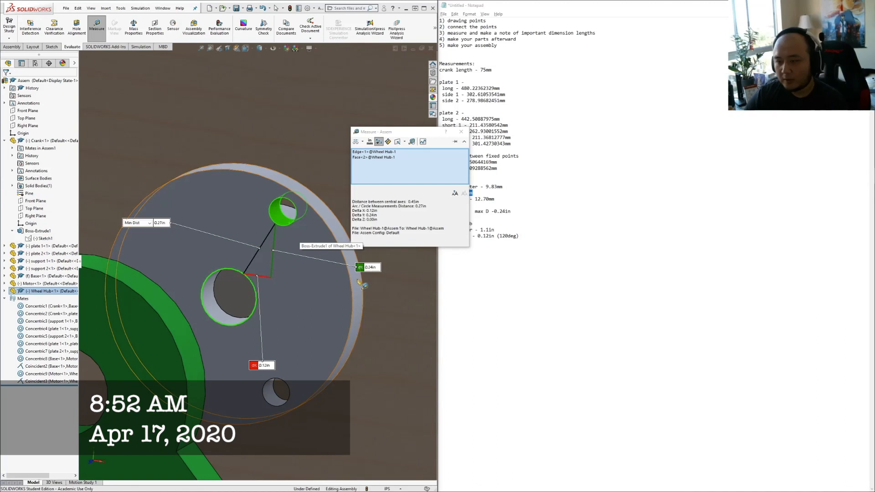
pyautogui.moveTo(364, 132); pyautogui.dragTo(269, 92)
# Add the line "radial - 0.27in" under the crank to hub measurements in the notes
pyautogui.click(530, 235)
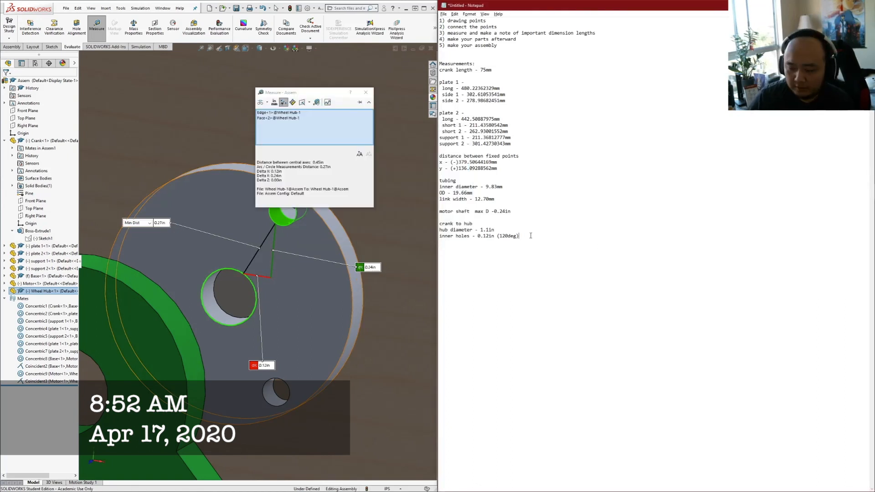
pyautogui.moveTo(321, 94); pyautogui.dragTo(365, 70)
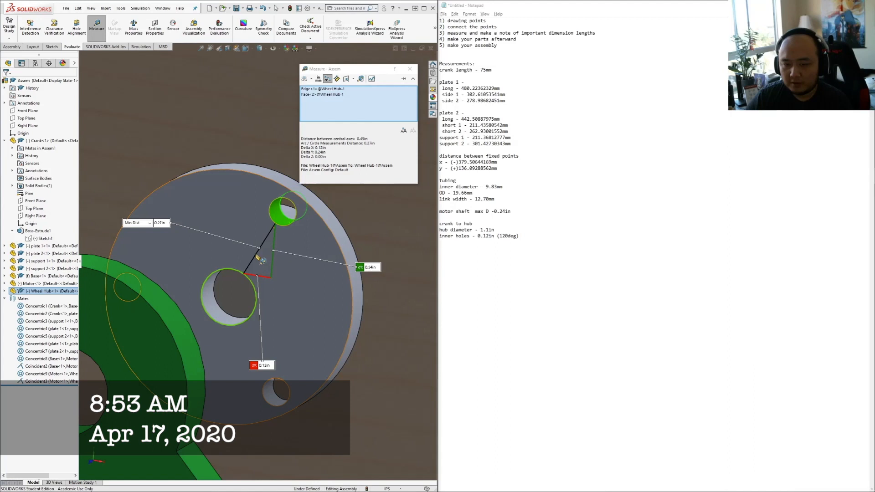
pyautogui.click(522, 241)
pyautogui.press('Return')
pyautogui.write('radial - 0.27in')
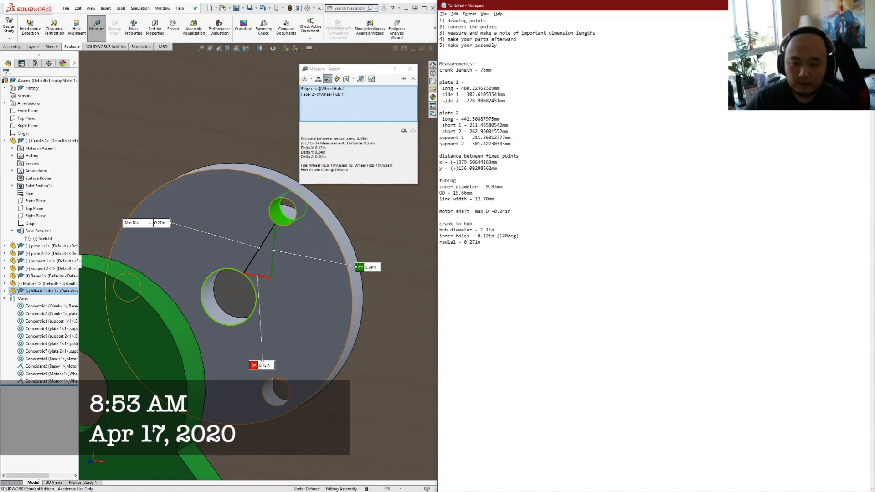
# Clear the measurement selections, measure the hub's centre bore, and add "inner rad - 0.125in" to the notes
pyautogui.click(350, 100)
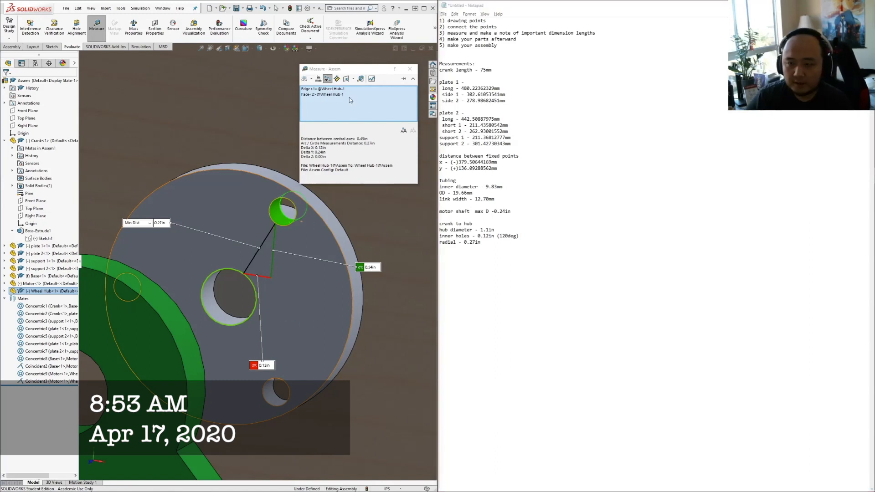
pyautogui.rightClick(350, 100)
pyautogui.click(364, 104)
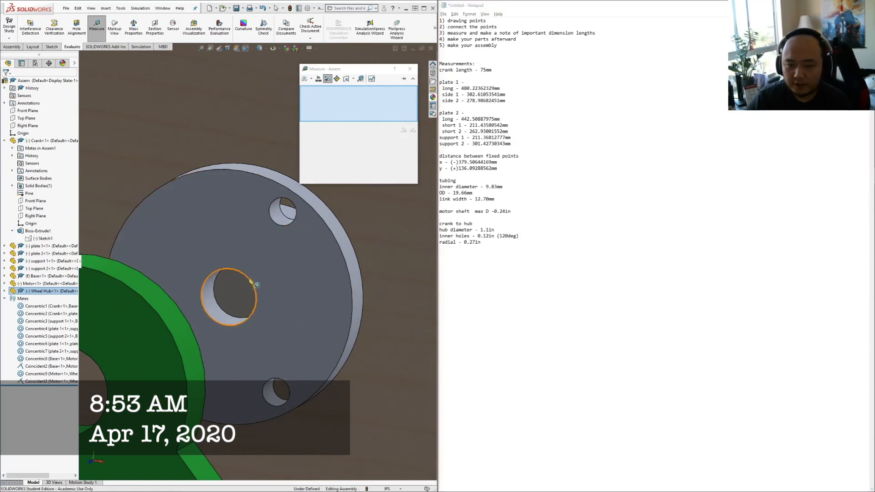
pyautogui.click(241, 276)
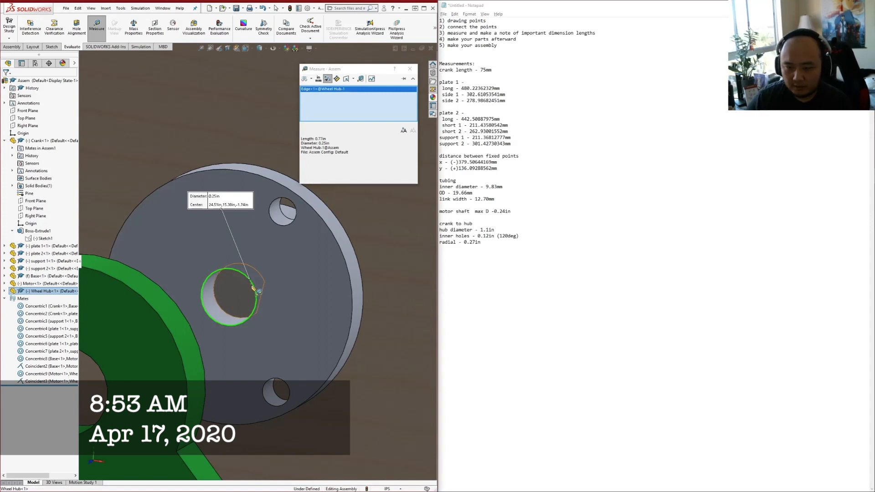
pyautogui.click(490, 242)
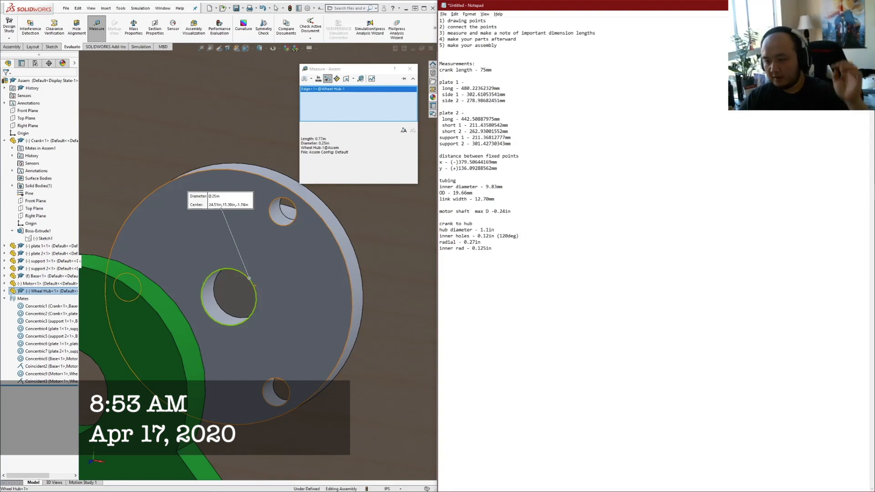
# Check the two noted radial values against a repeated measurement from the hub's bore edge to the upper flange hole
pyautogui.moveTo(445, 243); pyautogui.dragTo(506, 252)
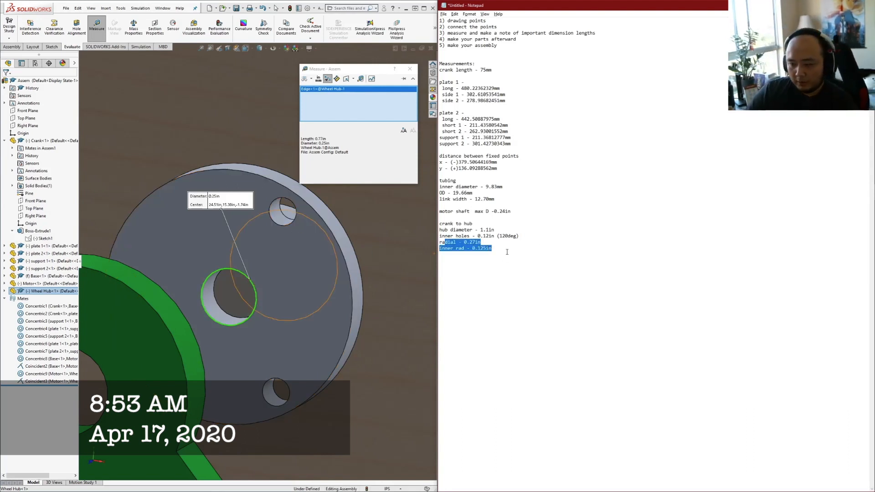
pyautogui.click(284, 219)
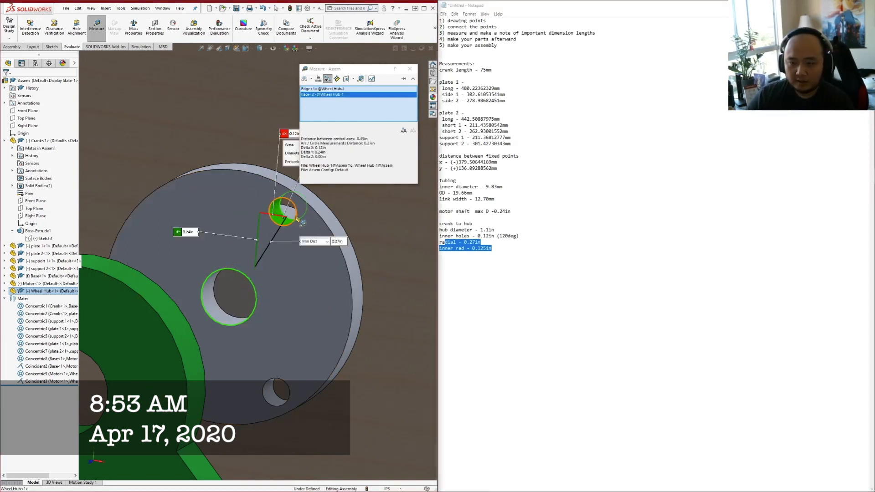
pyautogui.moveTo(300, 259); pyautogui.dragTo(296, 227, button='middle')
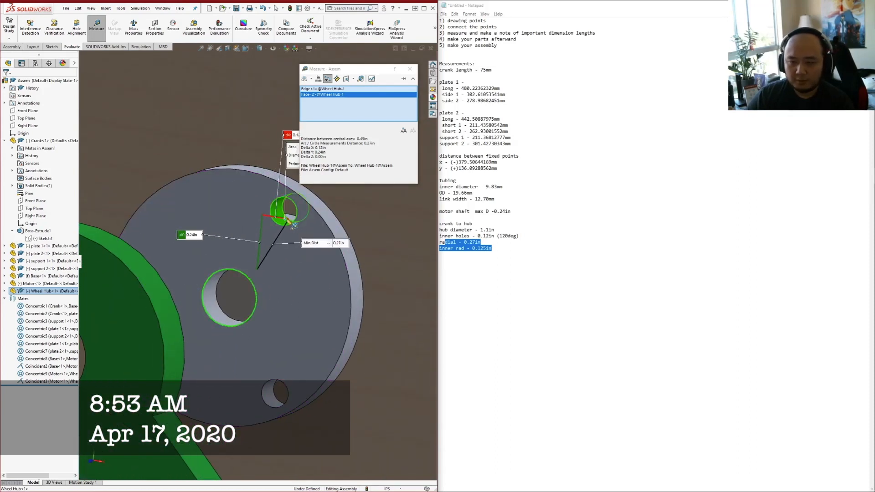
pyautogui.moveTo(296, 225); pyautogui.dragTo(314, 224, button='middle')
pyautogui.scroll(-2, 313, 224)
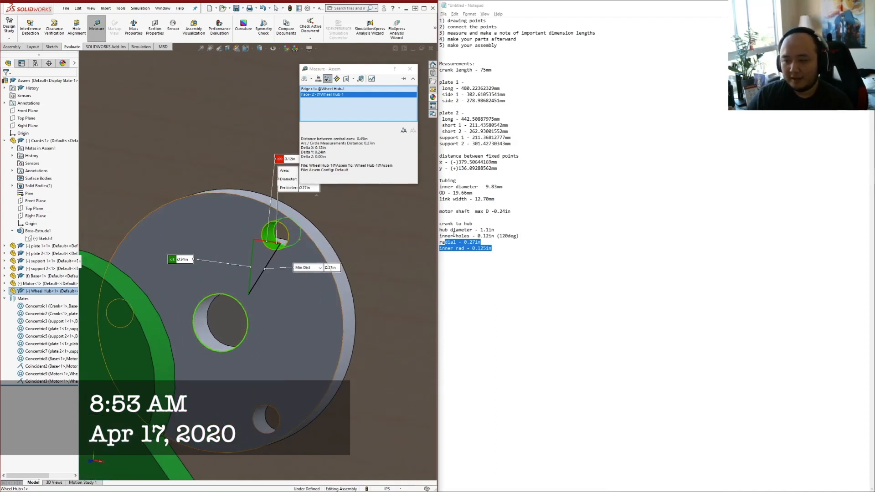
pyautogui.scroll(2, 301, 232)
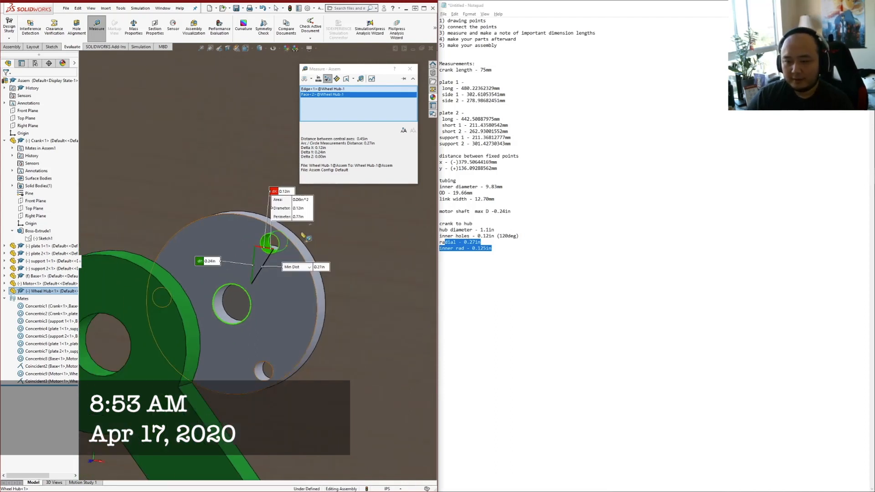
pyautogui.scroll(-2, 294, 235)
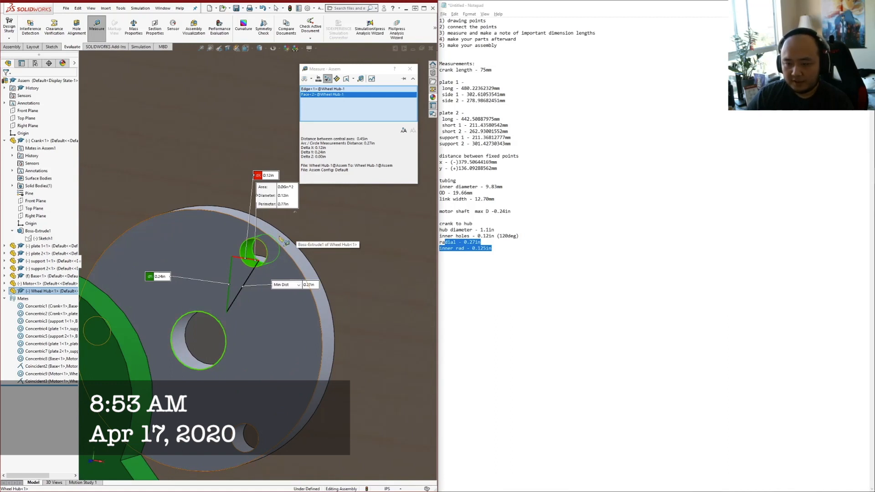
# Relabel the noted hole size "inner holes diameter" and add "radial + inner rad + inner holes rad = total distance from the center for crank holes =0.455in"
pyautogui.click(468, 236)
pyautogui.write('da')
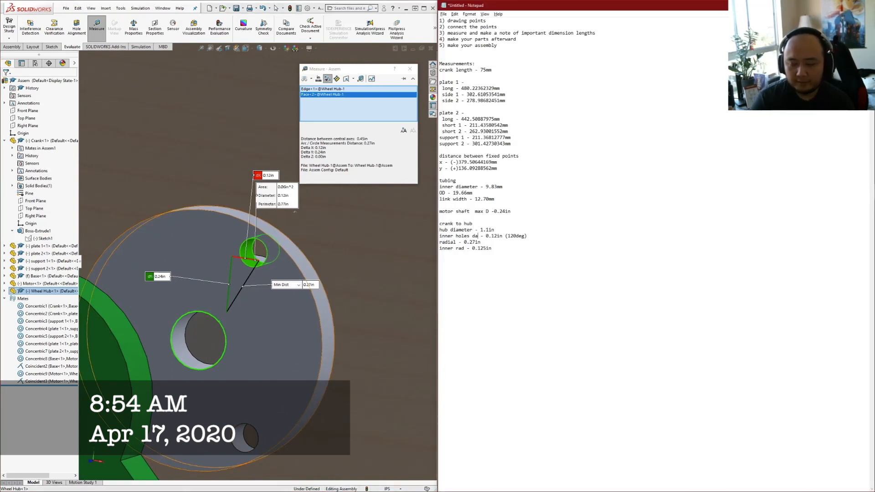
pyautogui.press('BackSpace')
pyautogui.write('iameter')
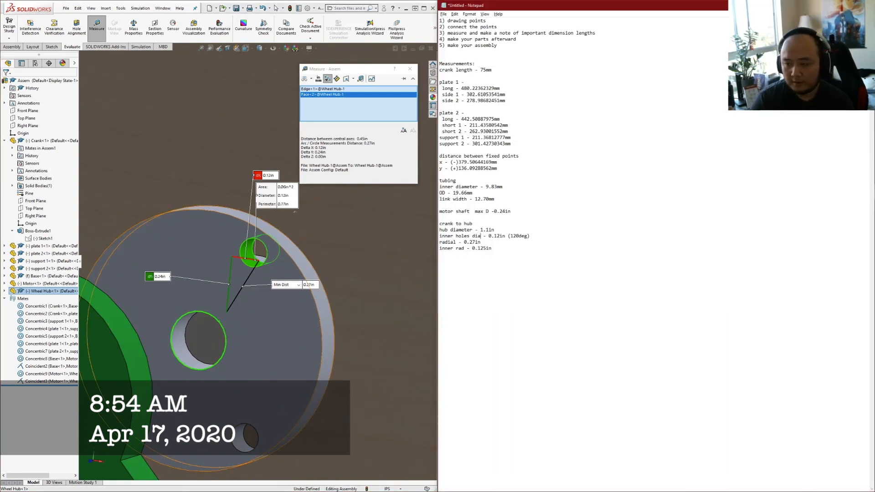
pyautogui.press('Return')
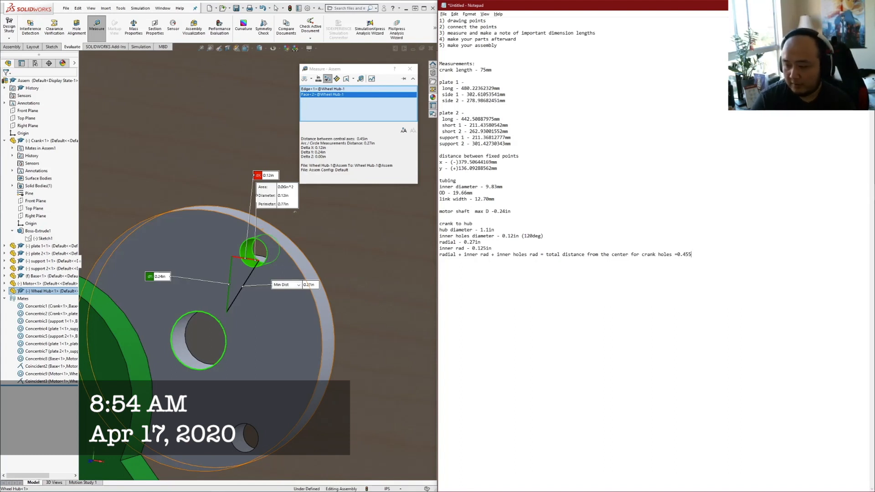
# Open Calculator and place it beside the notes
pyautogui.press('super')
pyautogui.write('cal')
pyautogui.press('Return')
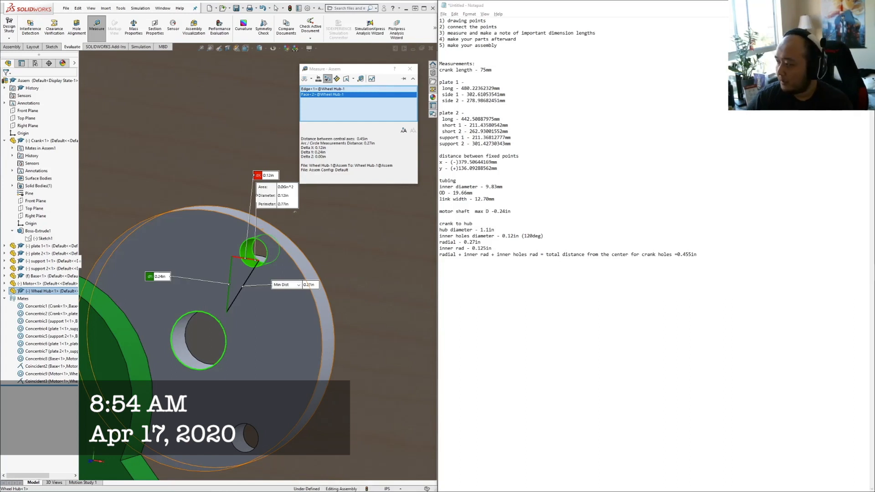
pyautogui.moveTo(682, 91); pyautogui.dragTo(768, 97)
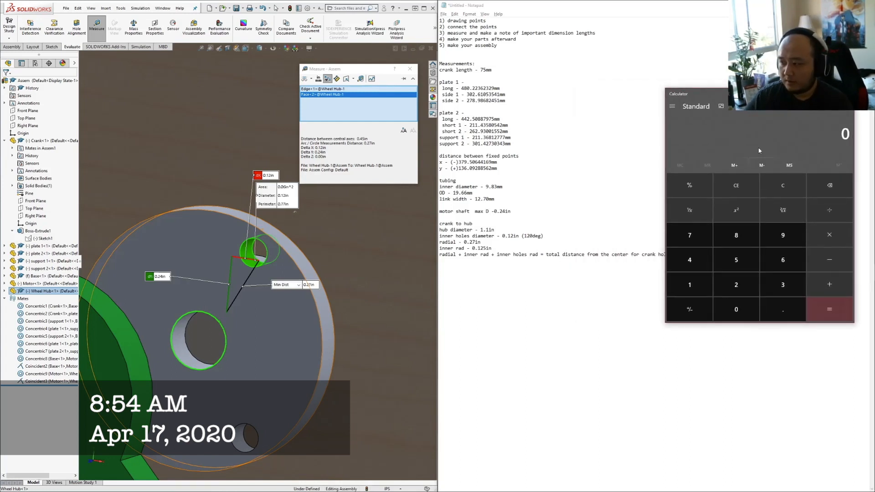
pyautogui.write('.6 +')
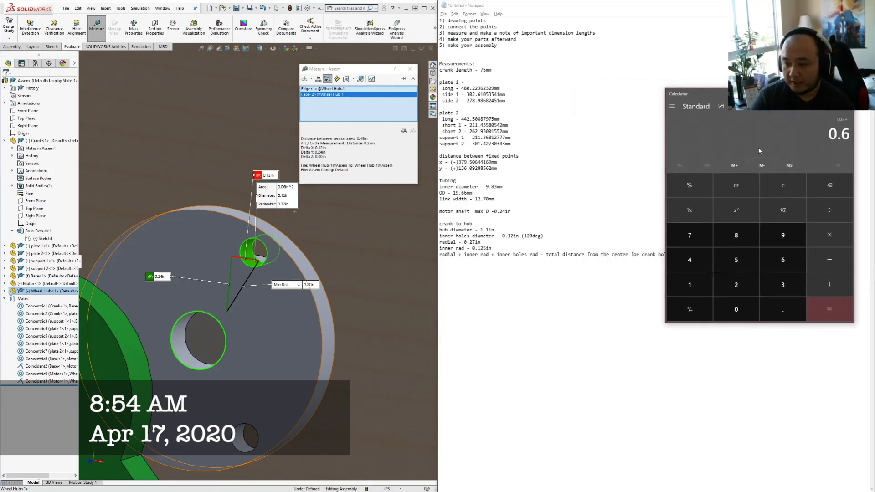
pyautogui.write(' 0.27 +')
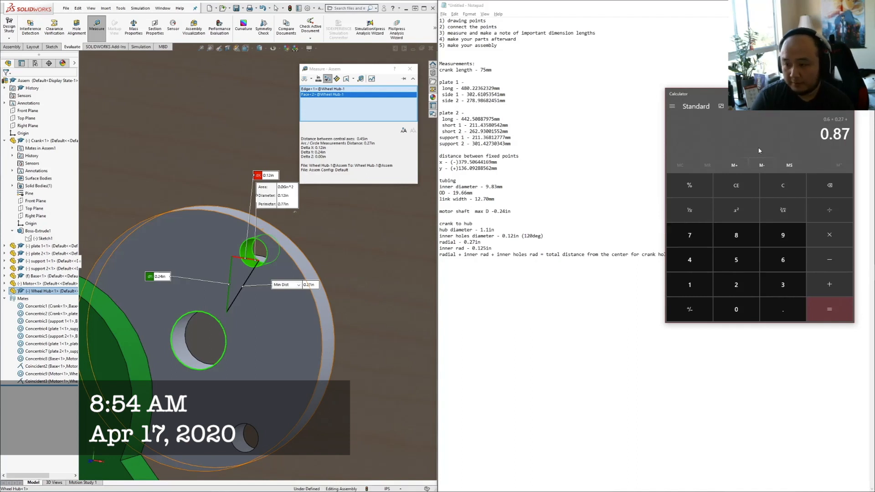
pyautogui.write(' 0.125 =')
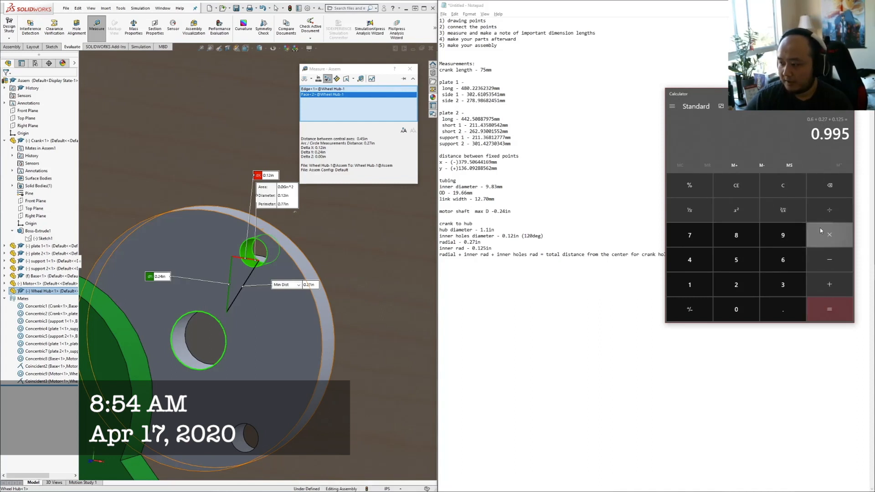
pyautogui.click(826, 182)
pyautogui.click(827, 184)
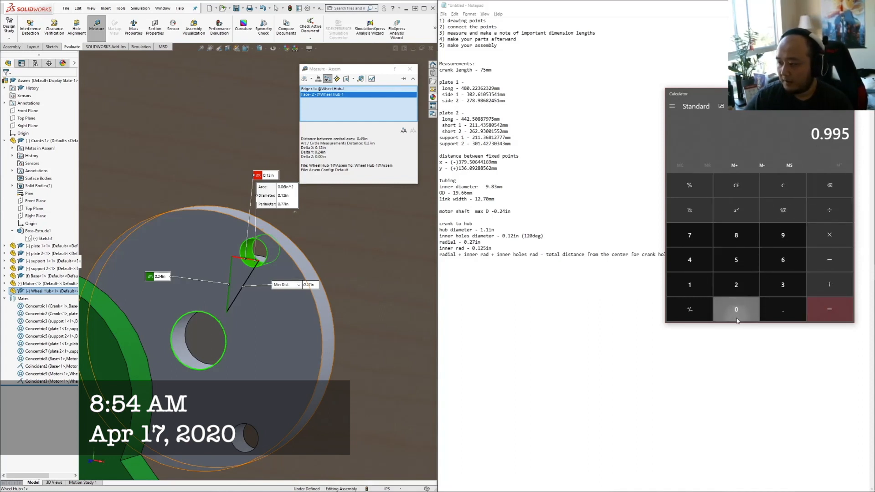
# Calculate 0.06 + 0.125 + 0.27 to check the crank holes' total distance from the centre
pyautogui.write('0.06')
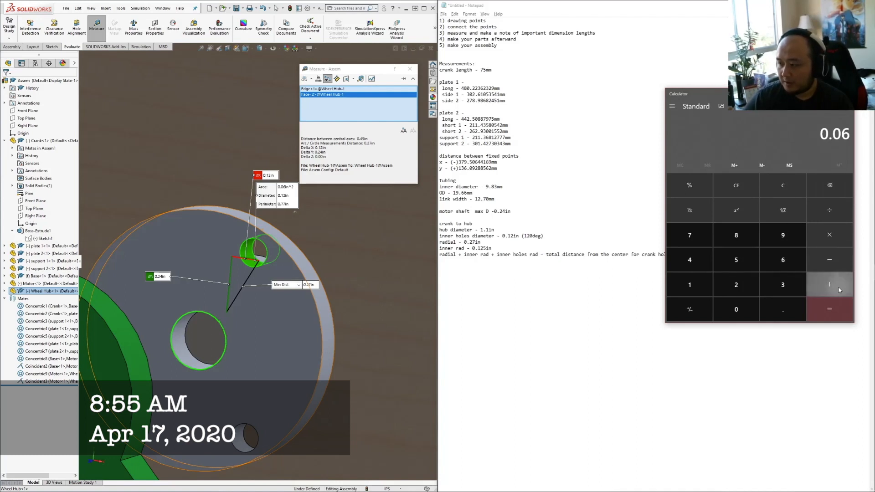
pyautogui.click(839, 290)
pyautogui.click(744, 314)
pyautogui.click(784, 310)
pyautogui.click(689, 285)
pyautogui.click(736, 285)
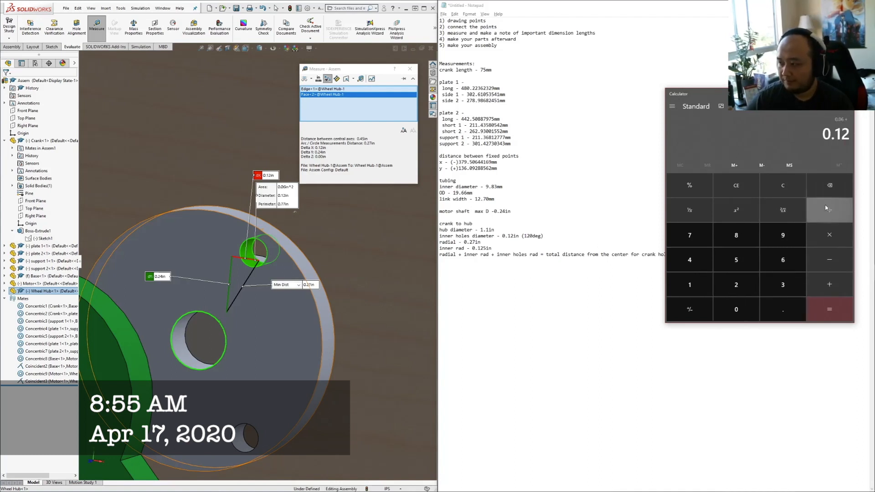
pyautogui.click(734, 258)
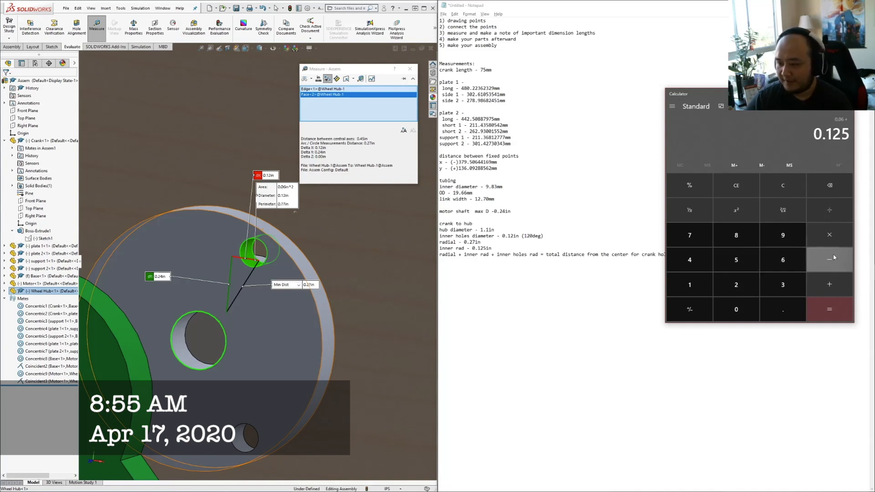
pyautogui.click(840, 290)
pyautogui.click(736, 309)
pyautogui.click(783, 309)
pyautogui.click(735, 284)
pyautogui.click(702, 236)
pyautogui.click(829, 309)
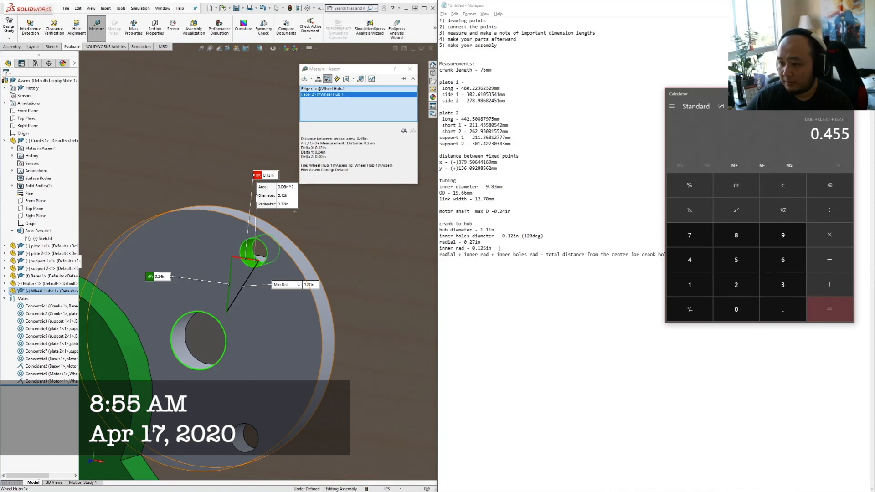
# Compare the calculated sum with the total distance in the notes and move the calculator out of the way
pyautogui.moveTo(787, 97); pyautogui.dragTo(484, 138)
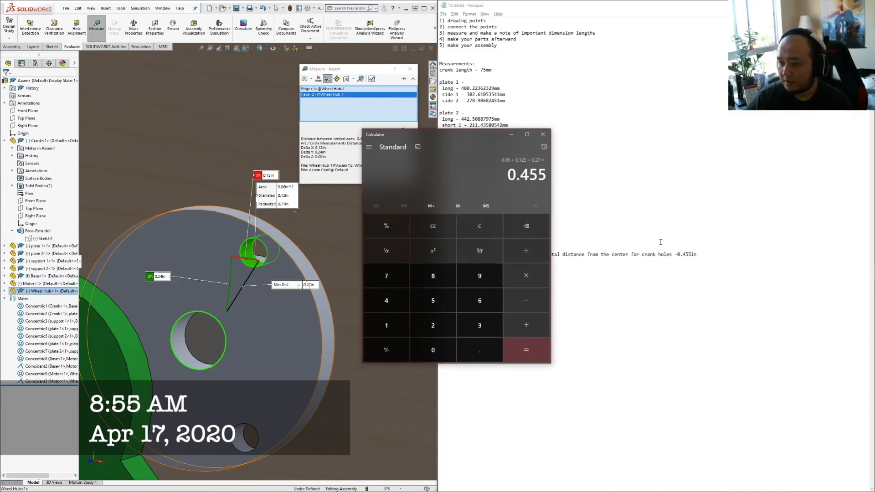
pyautogui.click(651, 262)
pyautogui.moveTo(421, 139); pyautogui.dragTo(874, 183)
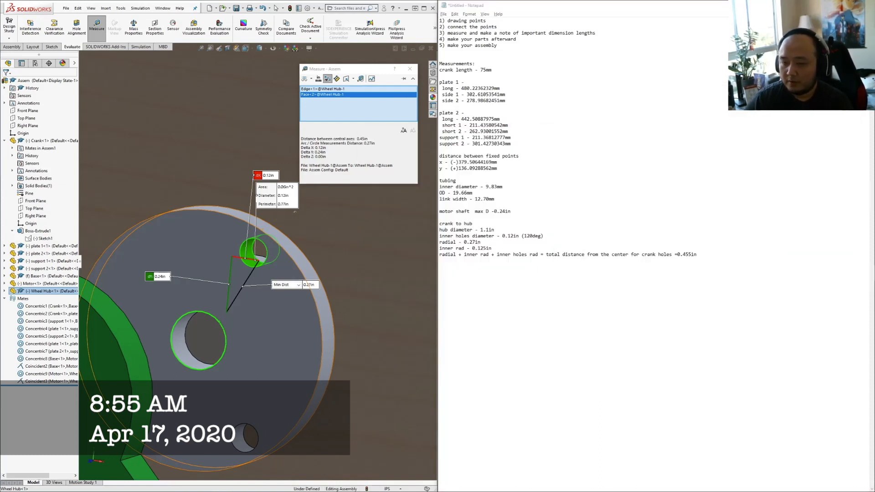
# Close the measurement of the wheel hub and start editing the crank part in the context of the assembly
pyautogui.click(411, 70)
pyautogui.click(100, 35)
pyautogui.scroll(3, 357, 283)
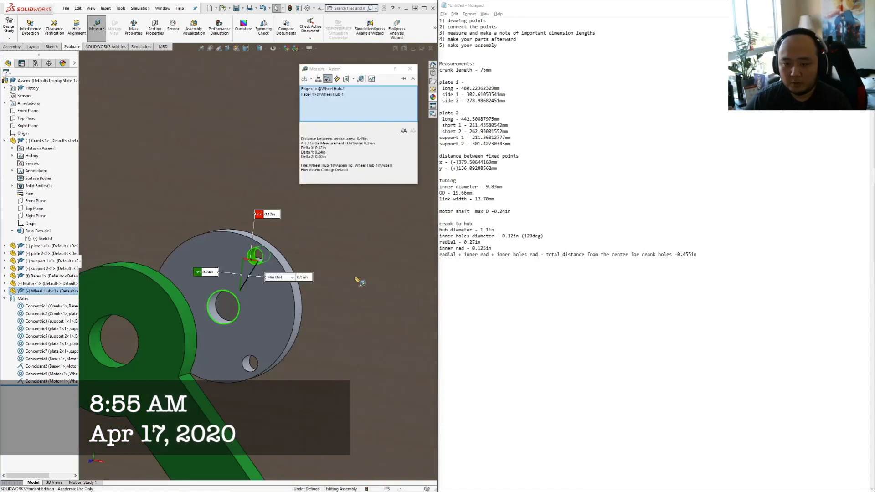
pyautogui.click(410, 68)
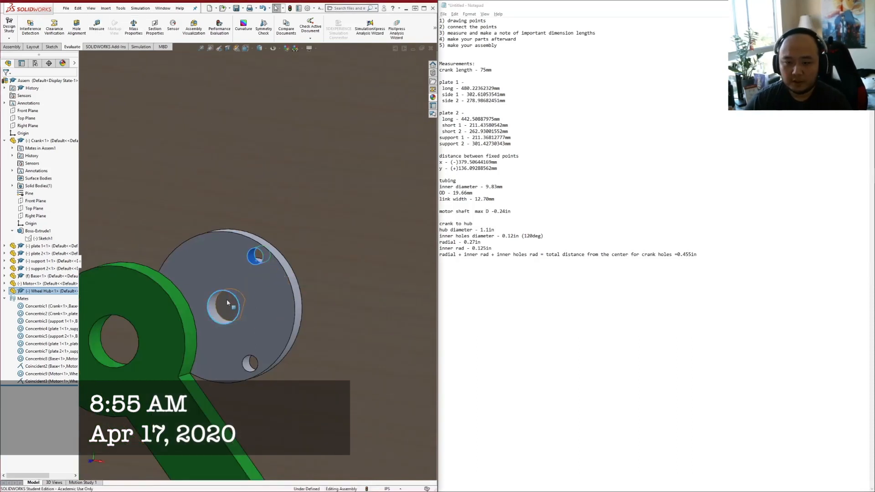
pyautogui.scroll(3, 305, 292)
pyautogui.rightClick(205, 350)
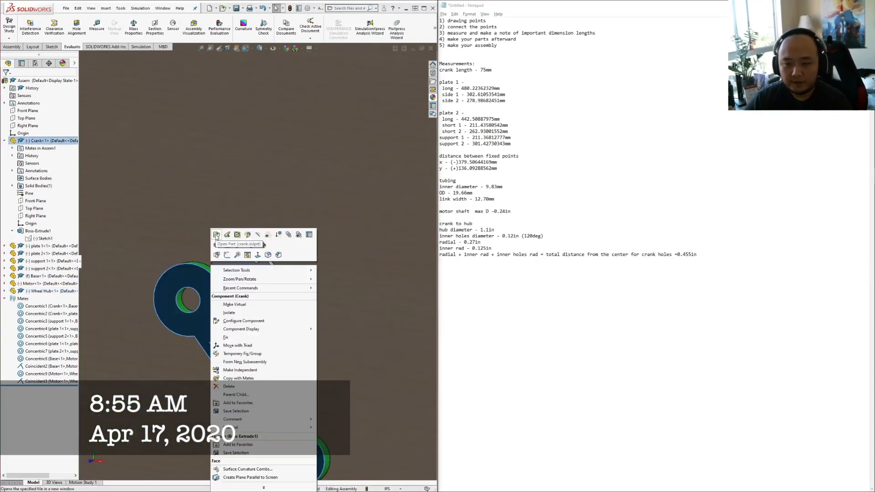
pyautogui.click(247, 235)
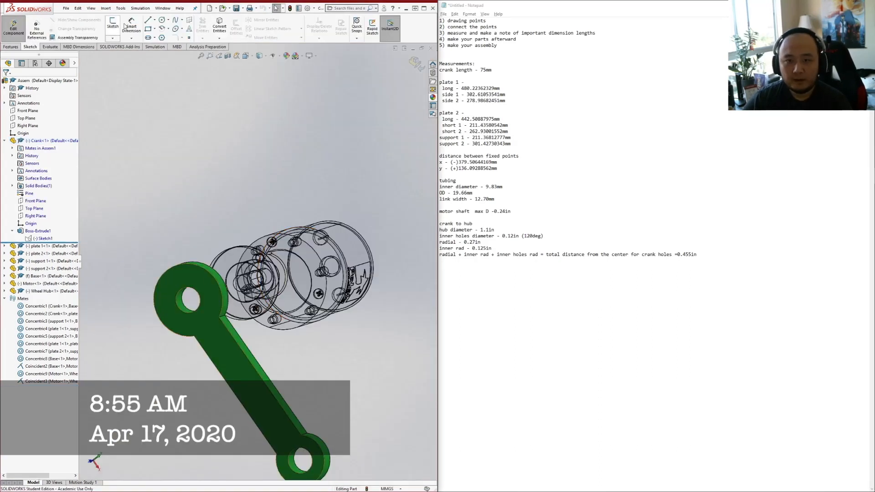
# Start a sketch on the crank's flat face and draw a circle about 0.08 in across between the large end's hole and rim
pyautogui.click(30, 46)
pyautogui.click(112, 25)
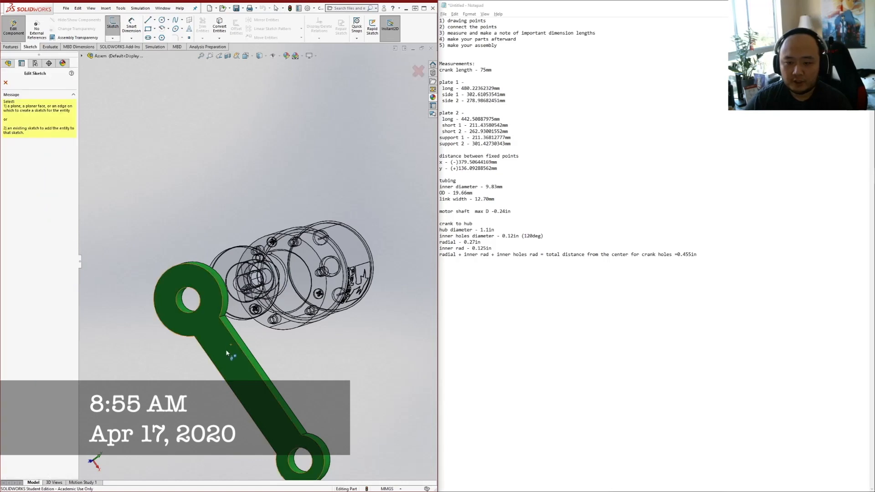
pyautogui.click(225, 136)
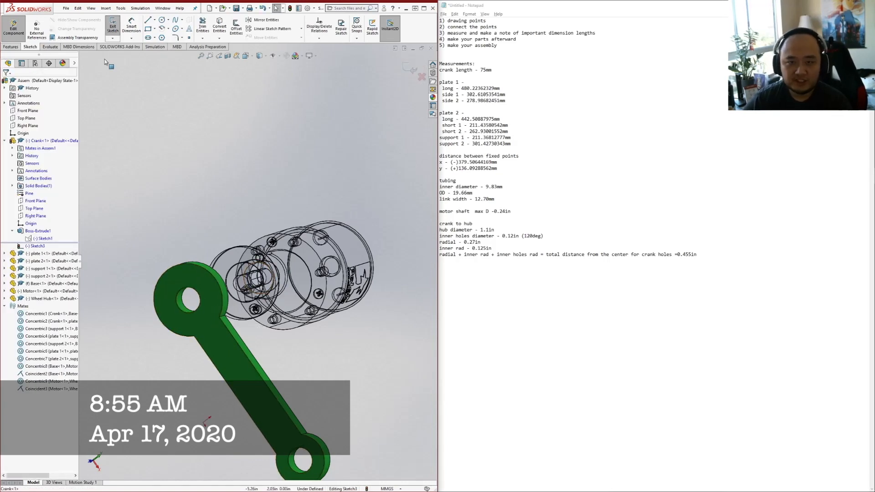
pyautogui.click(162, 20)
pyautogui.scroll(-3, 222, 306)
pyautogui.moveTo(193, 258); pyautogui.dragTo(197, 258)
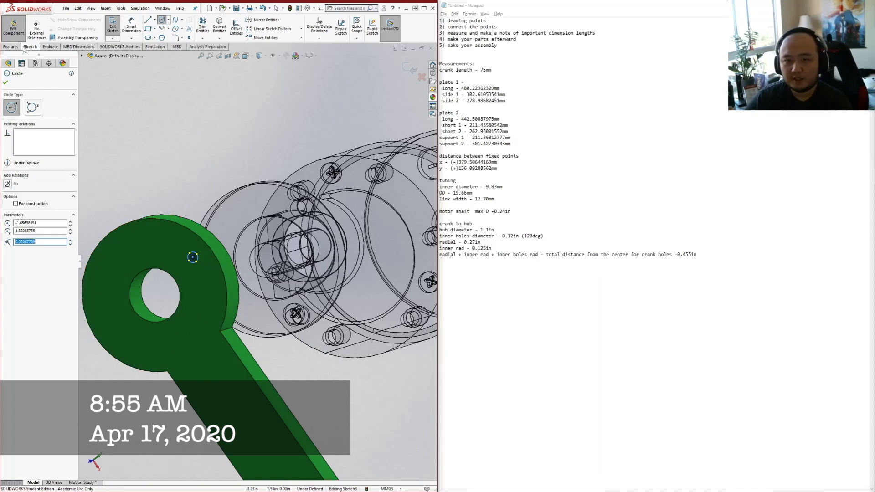
# Dimension the small circle's diameter and set it to 0.12 in
pyautogui.click(130, 25)
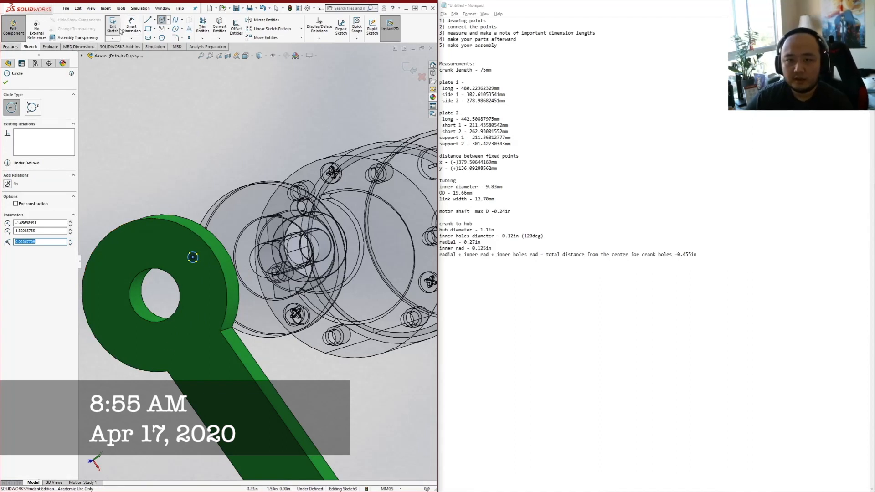
pyautogui.click(195, 260)
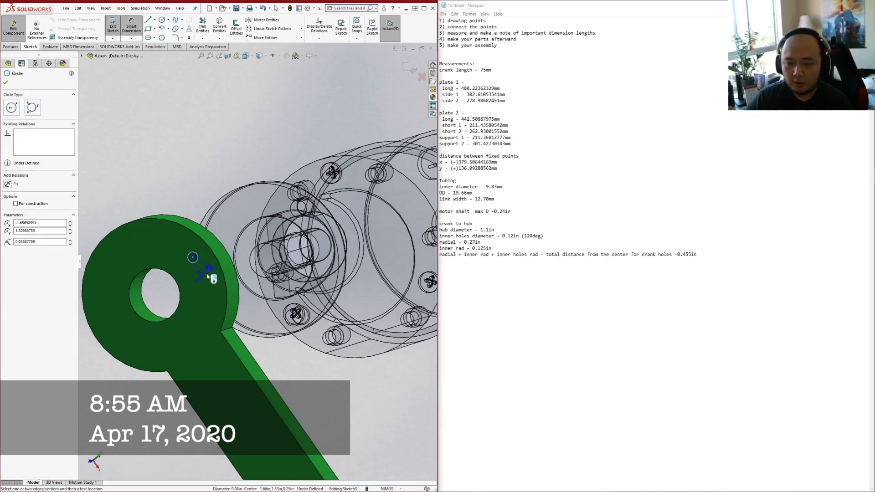
pyautogui.click(208, 277)
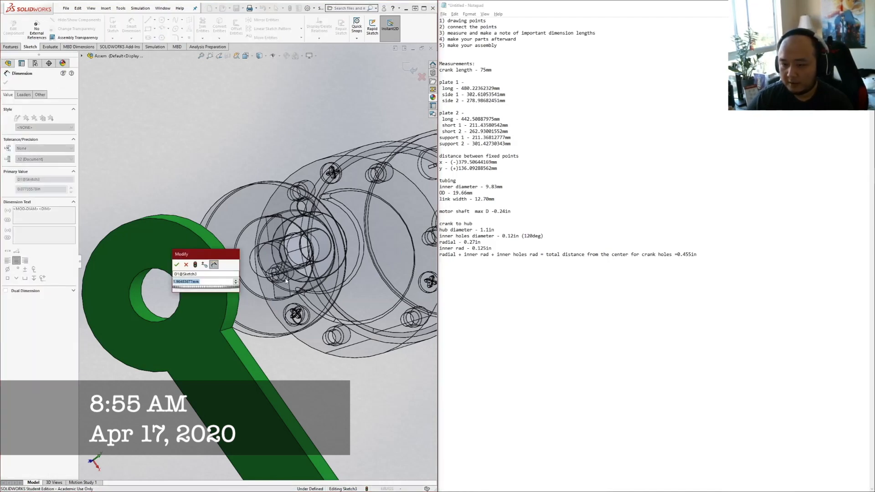
pyautogui.write('0.1')
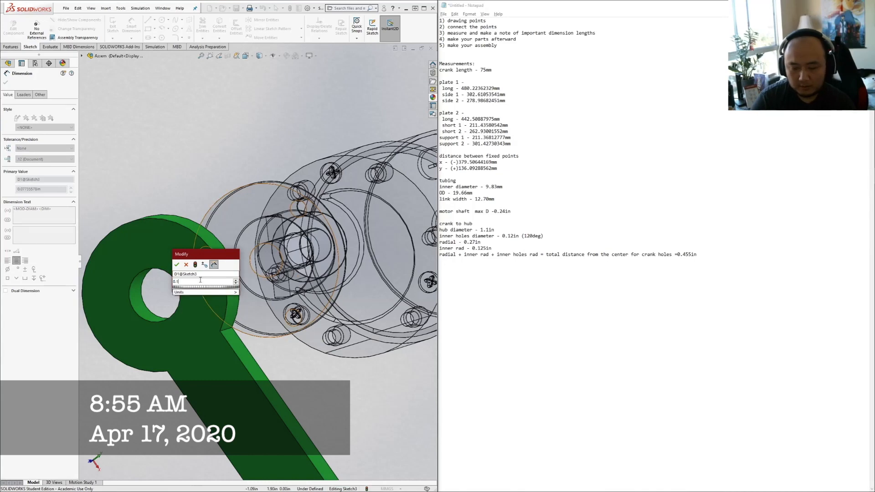
pyautogui.write('2')
pyautogui.press('Return')
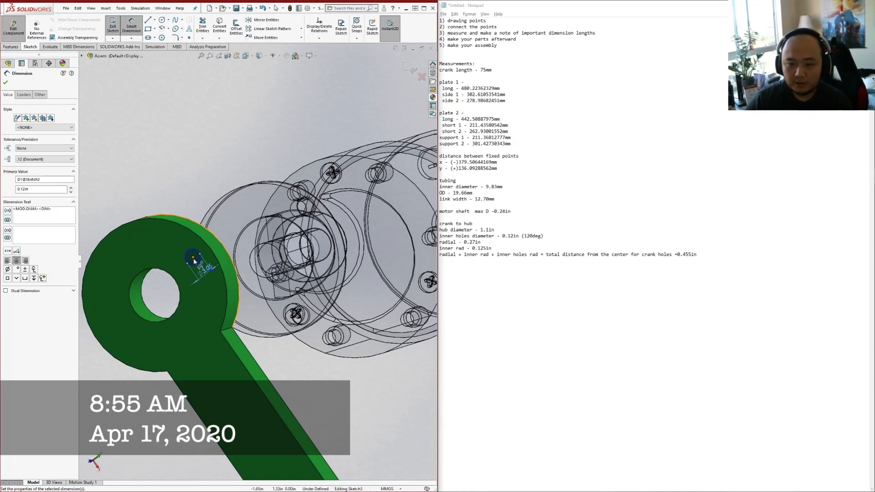
# Dimension the distance from the crank's large-end hole centre to the small circle's centre and set it to 0.455 in
pyautogui.press('space')
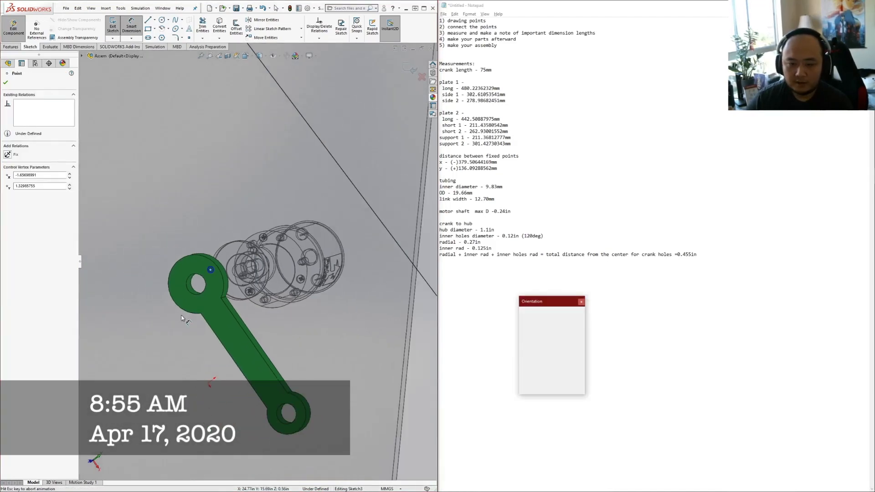
pyautogui.click(202, 319)
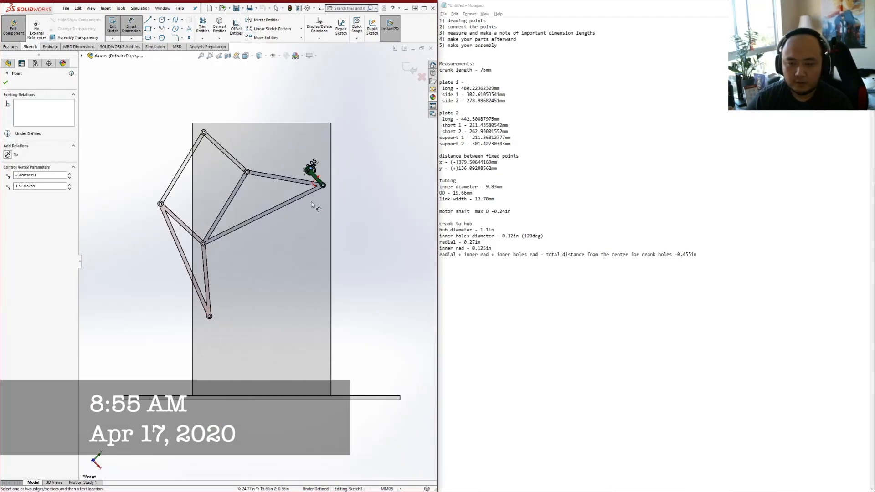
pyautogui.scroll(-4, 326, 158)
pyautogui.scroll(-10, 263, 201)
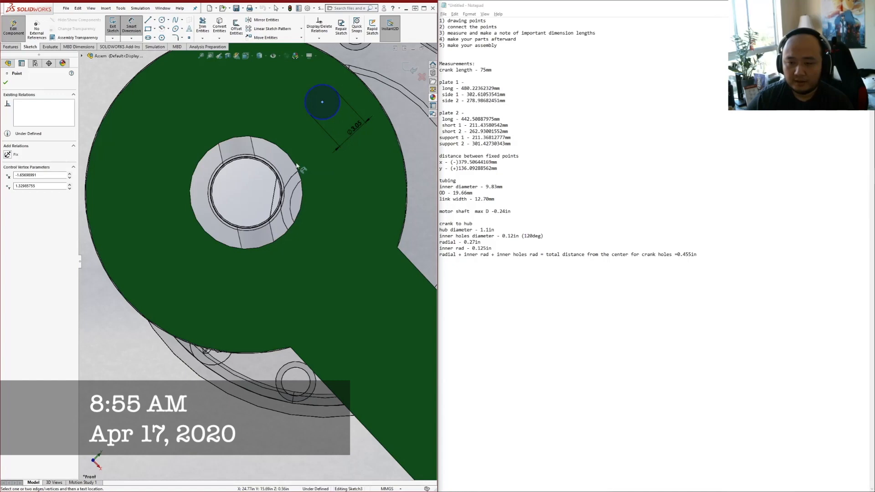
pyautogui.scroll(3, 254, 199)
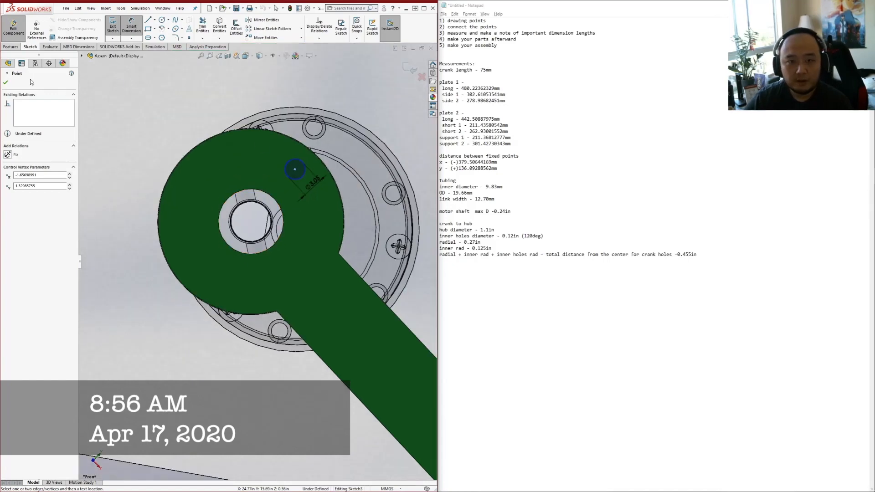
pyautogui.click(6, 82)
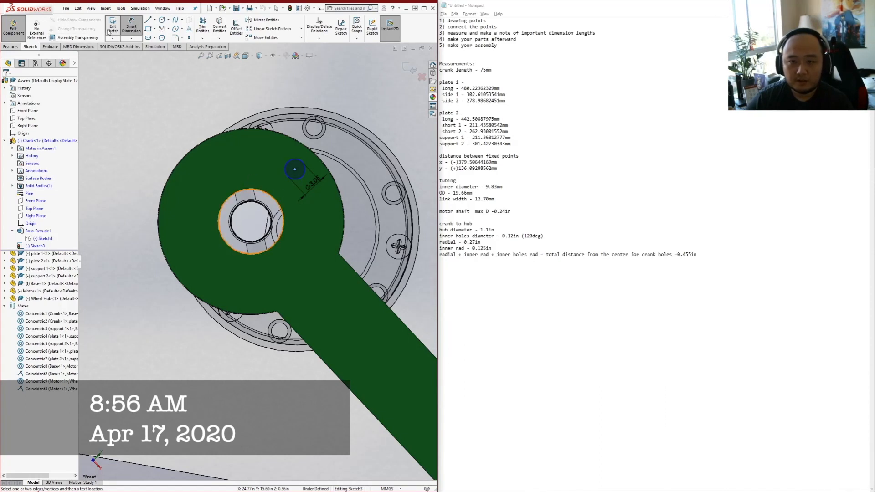
pyautogui.click(132, 28)
pyautogui.click(276, 201)
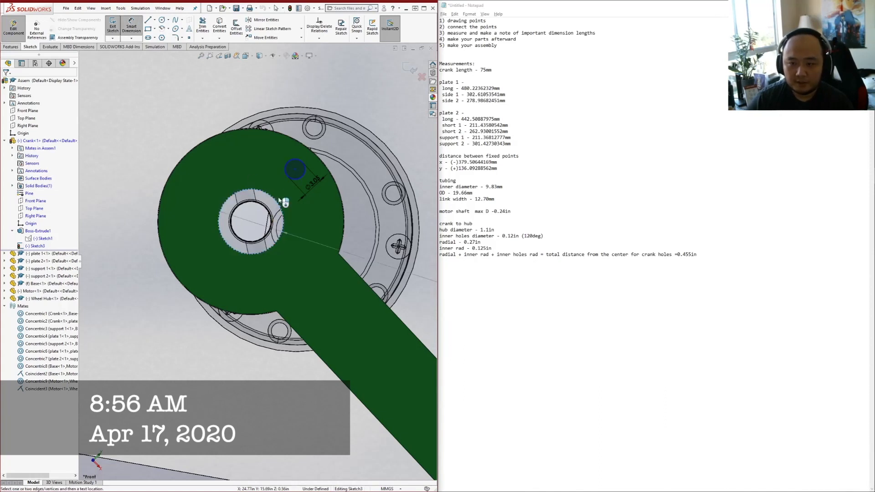
pyautogui.click(294, 171)
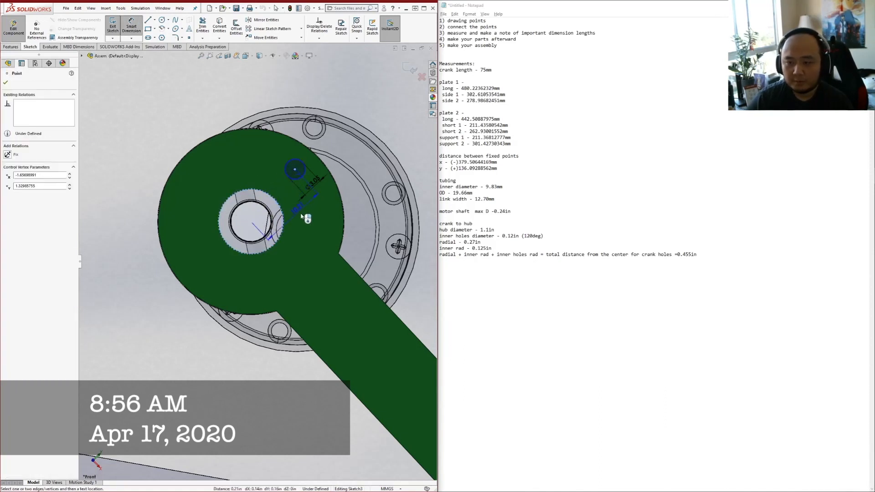
pyautogui.click(314, 199)
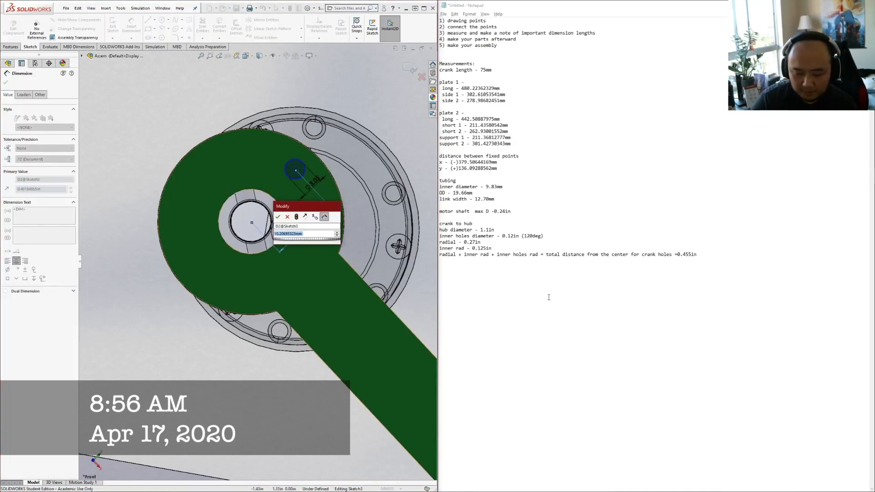
pyautogui.press('Return')
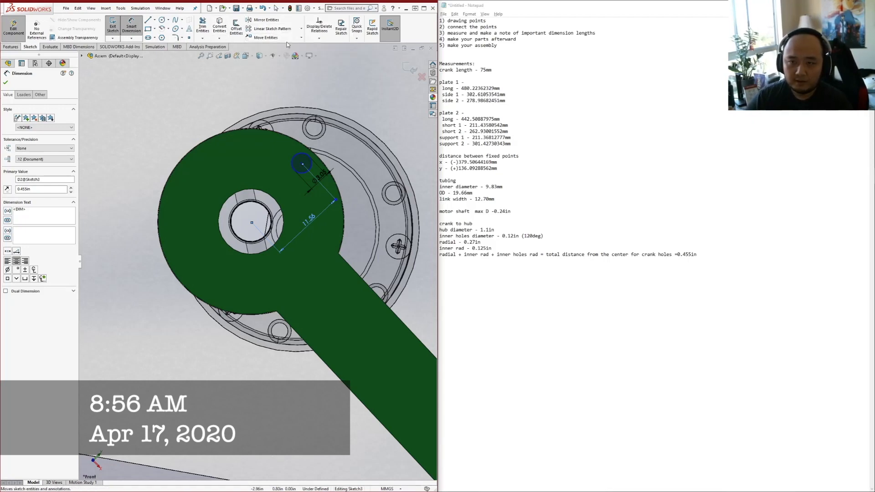
# Set up a circular sketch pattern of the small circle with 3 equally spaced instances over 360 degrees
pyautogui.click(301, 38)
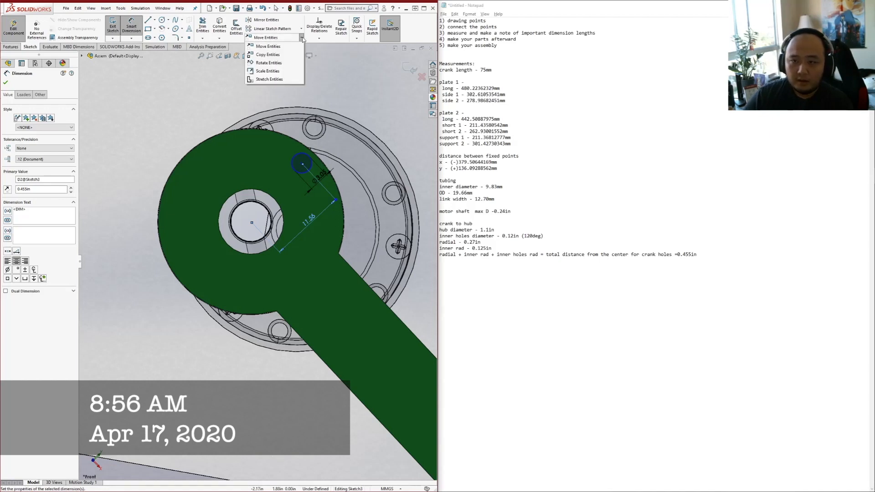
pyautogui.click(301, 29)
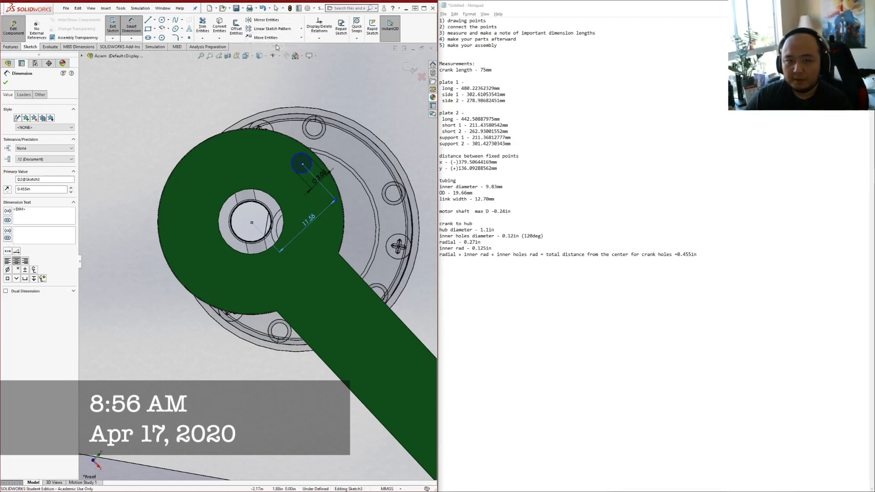
pyautogui.click(276, 47)
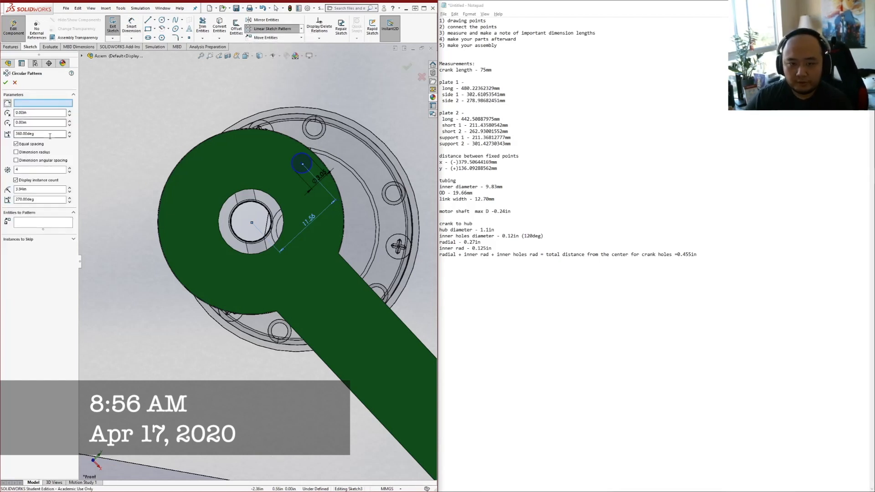
pyautogui.click(32, 167)
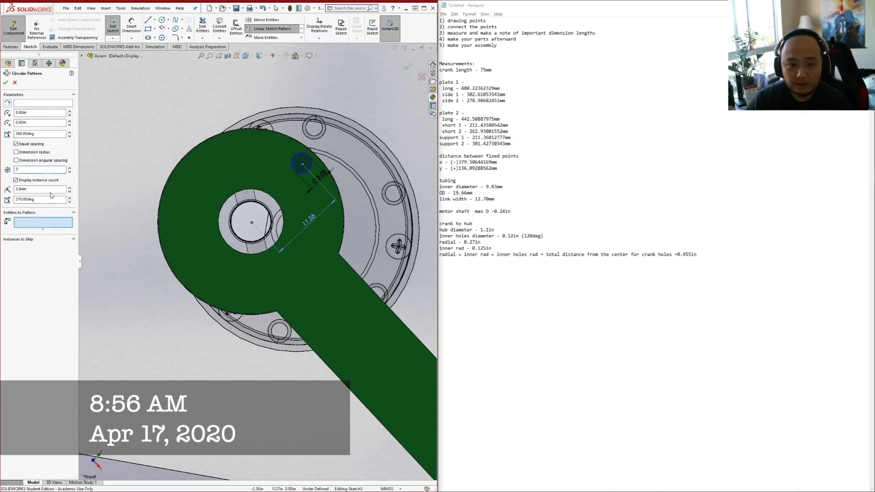
pyautogui.doubleClick(34, 133)
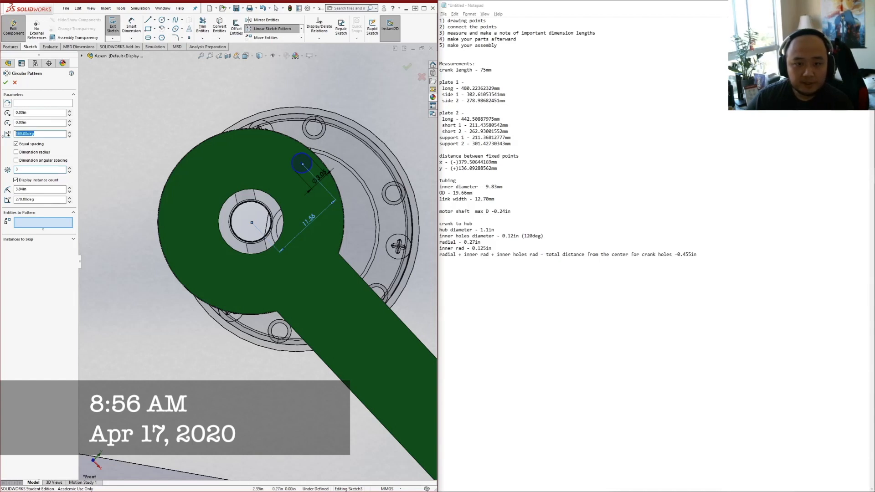
pyautogui.write('120')
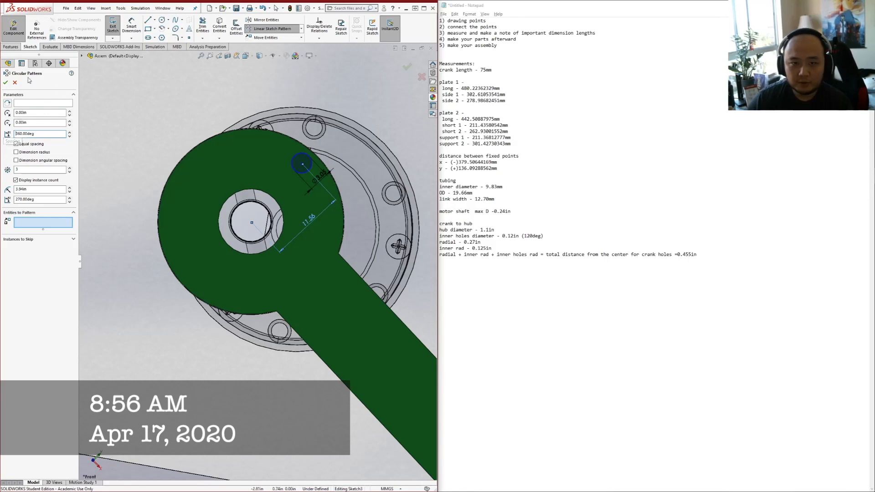
pyautogui.click(57, 223)
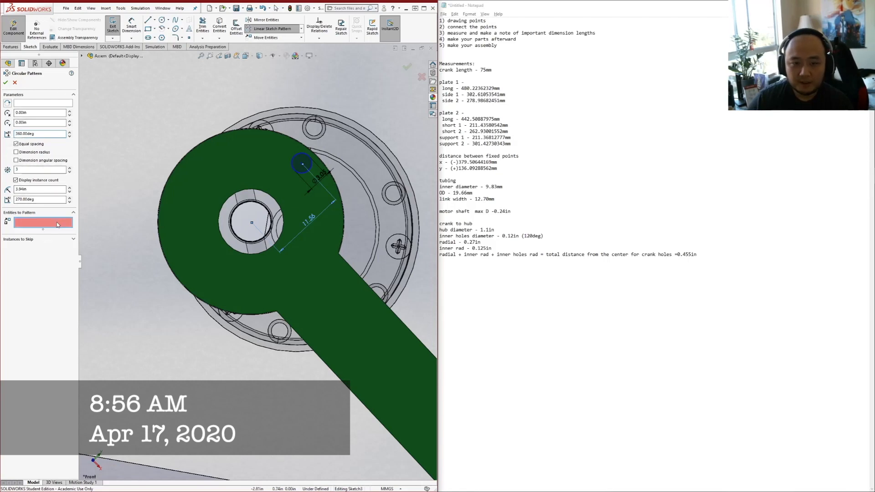
pyautogui.click(306, 173)
# Check the circular pattern preview around the crank and remove the default point used as its centre
pyautogui.scroll(-5, 298, 260)
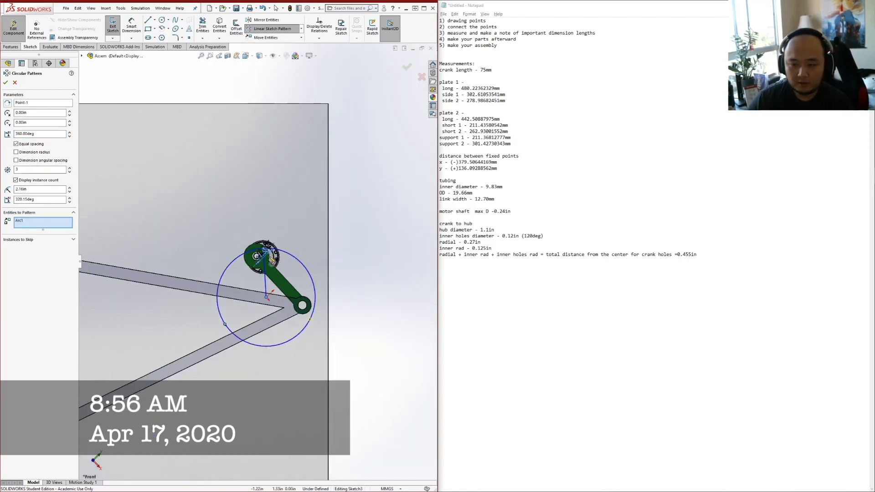
pyautogui.scroll(-5, 269, 256)
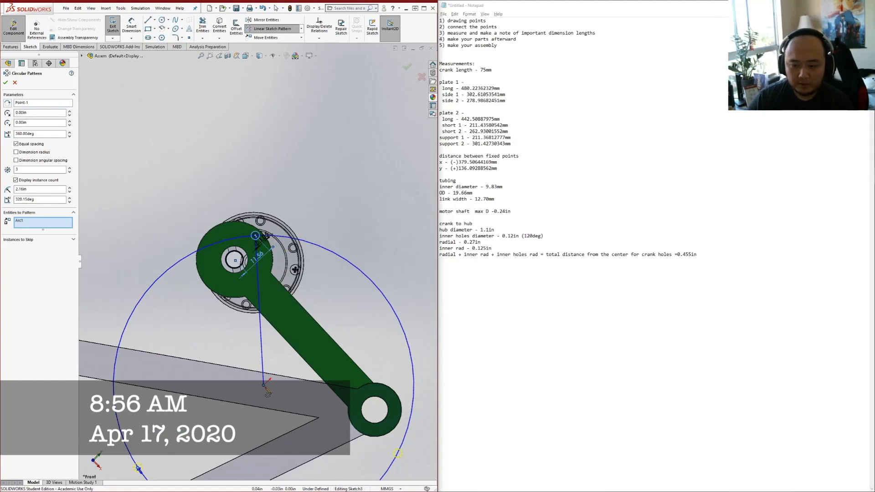
pyautogui.click(55, 239)
pyautogui.click(71, 240)
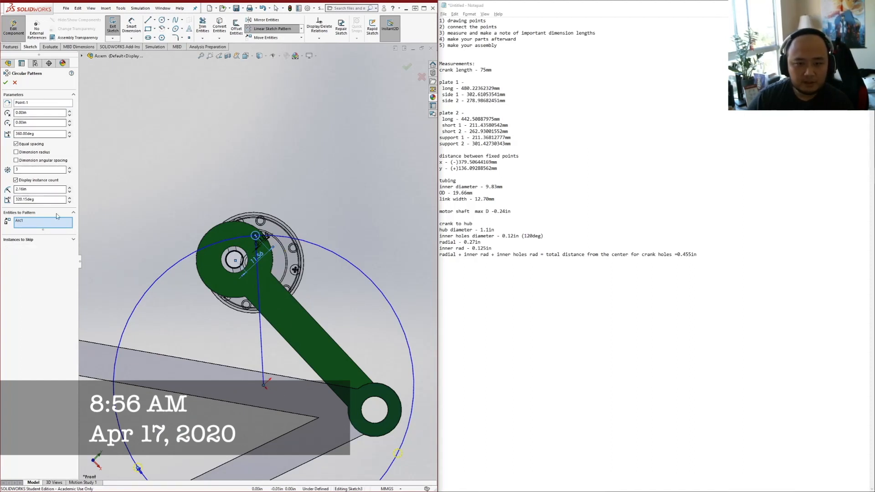
pyautogui.click(61, 103)
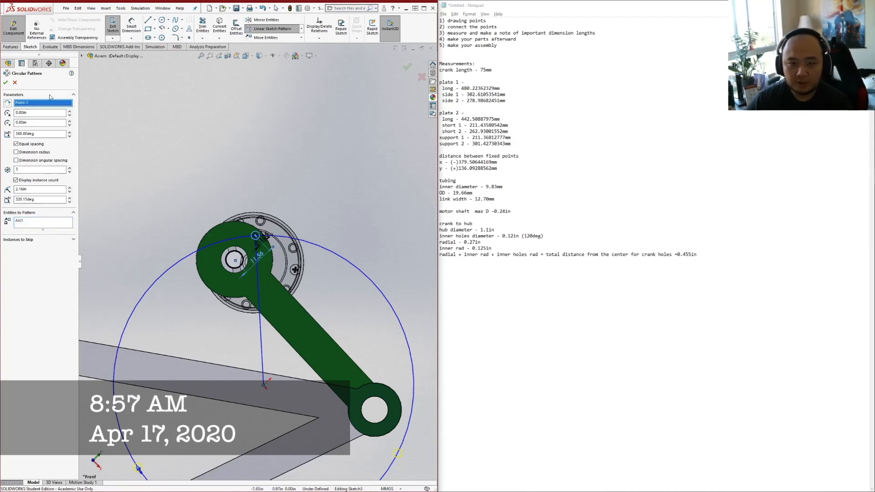
pyautogui.press('Delete')
# Use the edge of the crank's large-end hole as the circular pattern's centre and accept the three-instance pattern
pyautogui.scroll(-5, 222, 255)
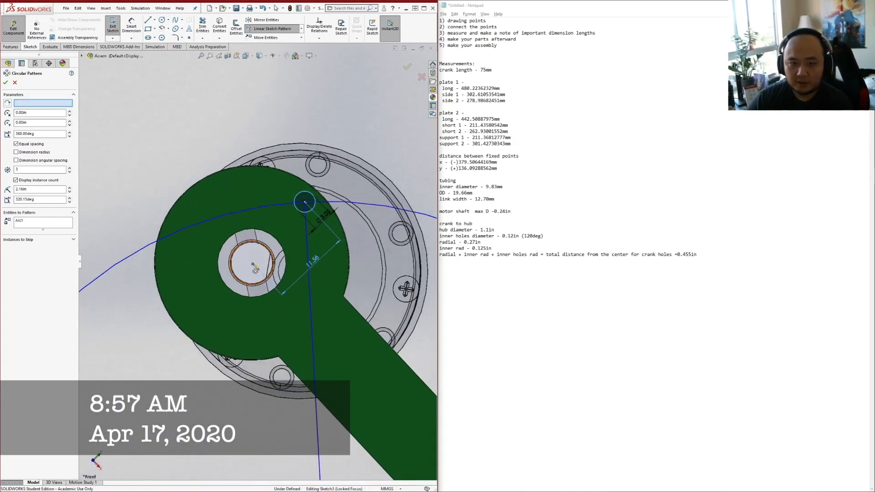
pyautogui.click(8, 104)
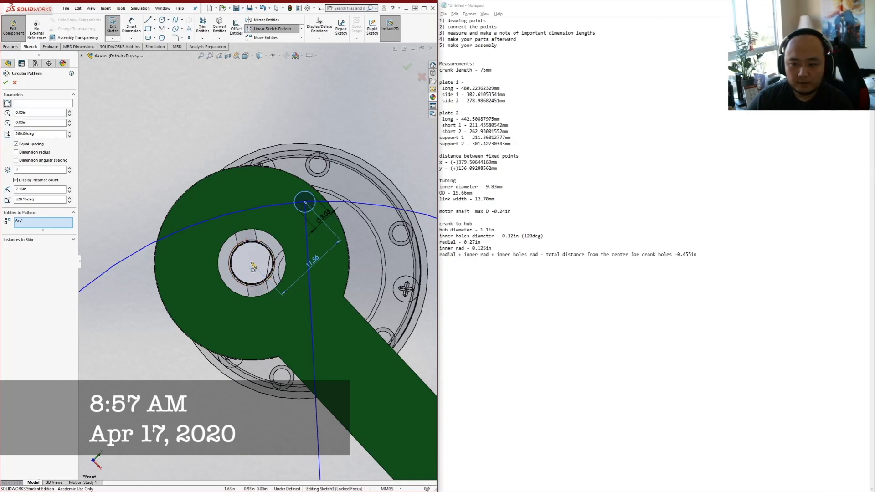
pyautogui.scroll(2, 254, 266)
pyautogui.scroll(-4, 254, 264)
pyautogui.moveTo(268, 264); pyautogui.dragTo(249, 261, button='middle')
pyautogui.scroll(3, 249, 261)
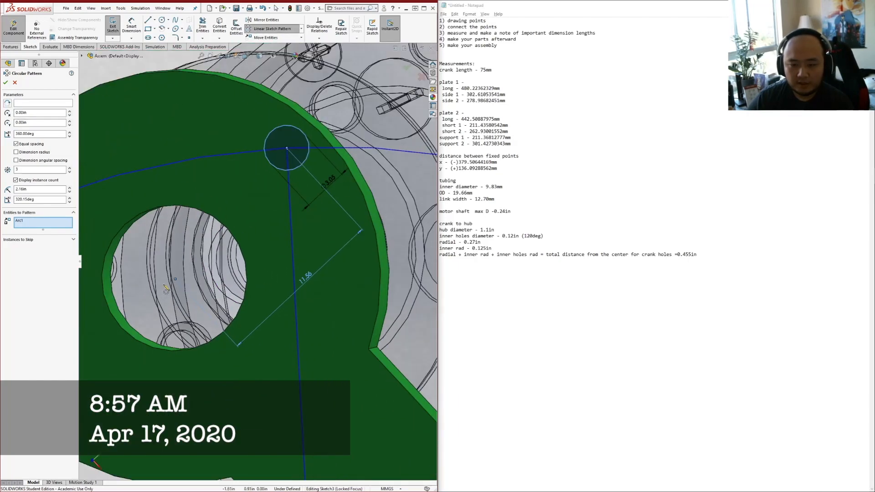
pyautogui.click(246, 272)
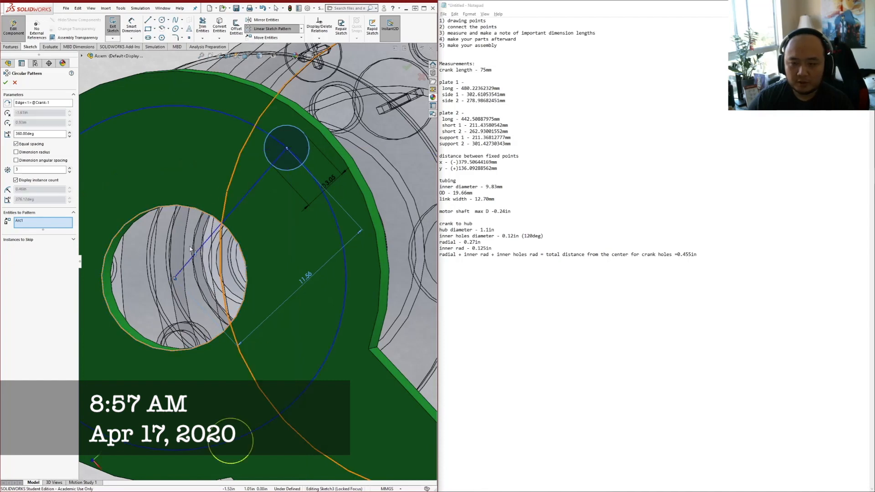
pyautogui.scroll(5, 242, 272)
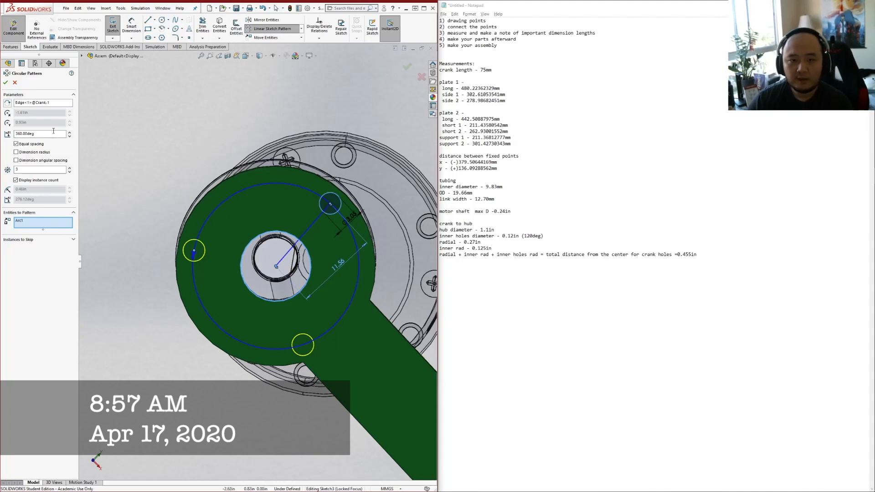
pyautogui.click(5, 83)
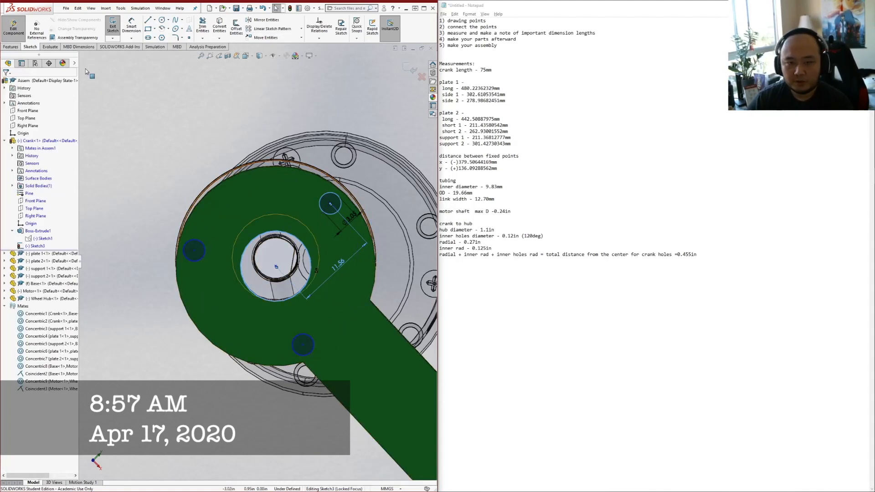
# Finish the hole sketch and set up a blind Extruded Cut of the three circles with a depth of 6.35 mm
pyautogui.click(113, 27)
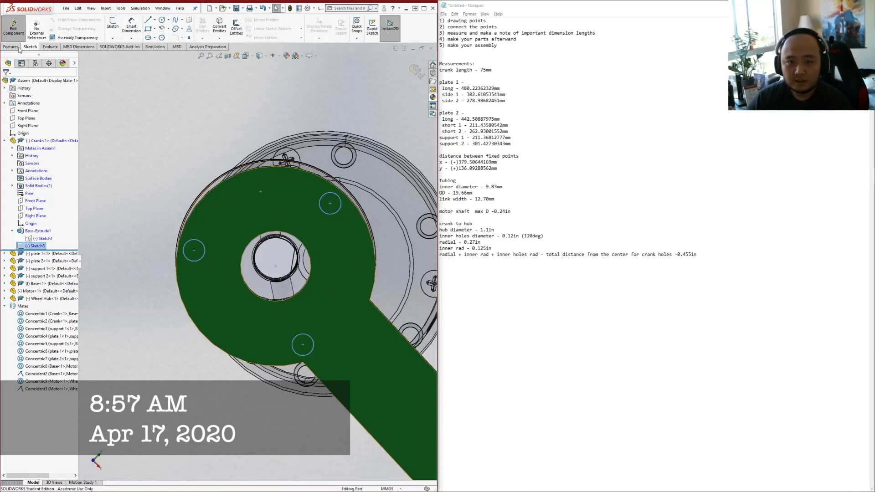
pyautogui.click(11, 47)
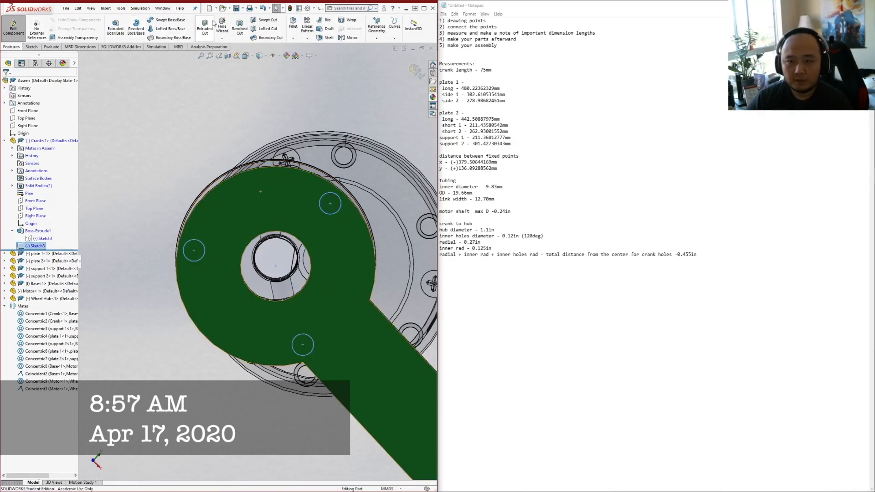
pyautogui.click(207, 25)
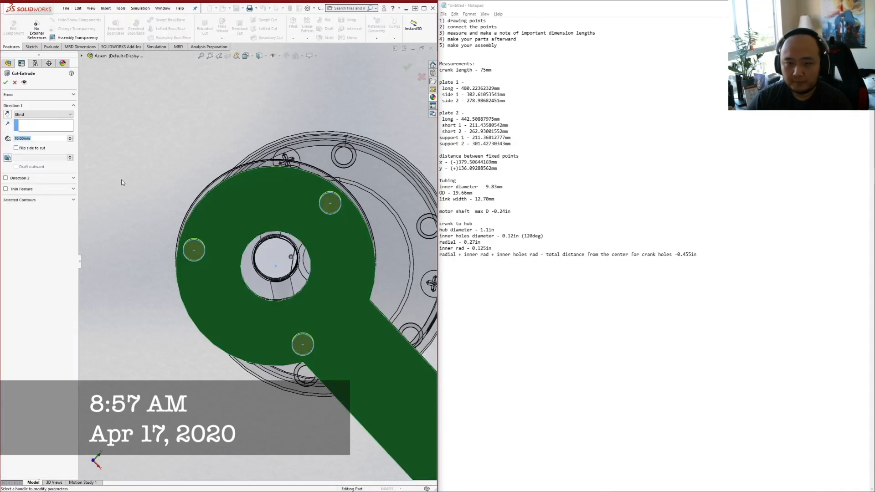
pyautogui.doubleClick(37, 139)
pyautogui.write('6')
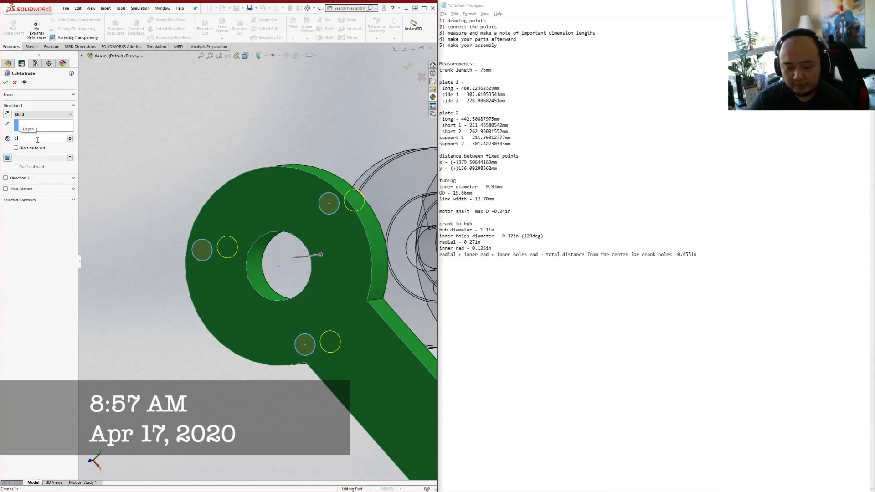
pyautogui.write('.235')
pyautogui.press('Return')
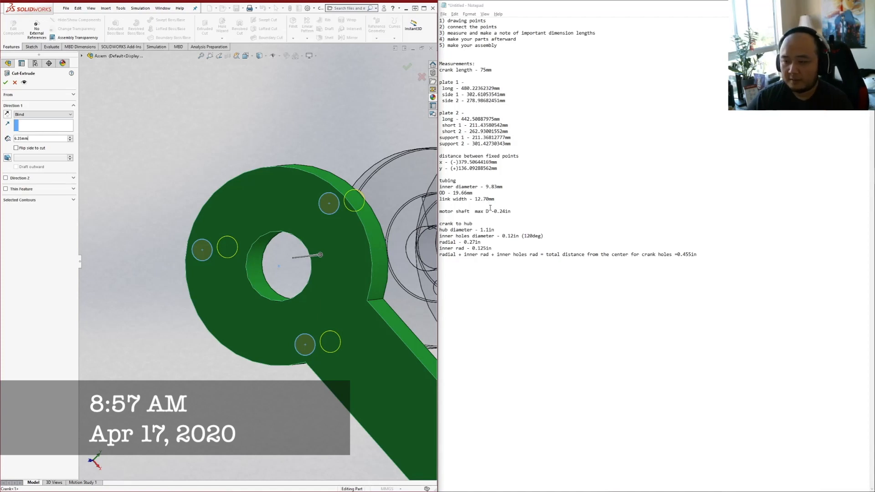
# Record "1/4 in wodd thickness = 6.35mm" above the tubing section of the Notepad notes and accept the crank's extruded cut
pyautogui.click(522, 191)
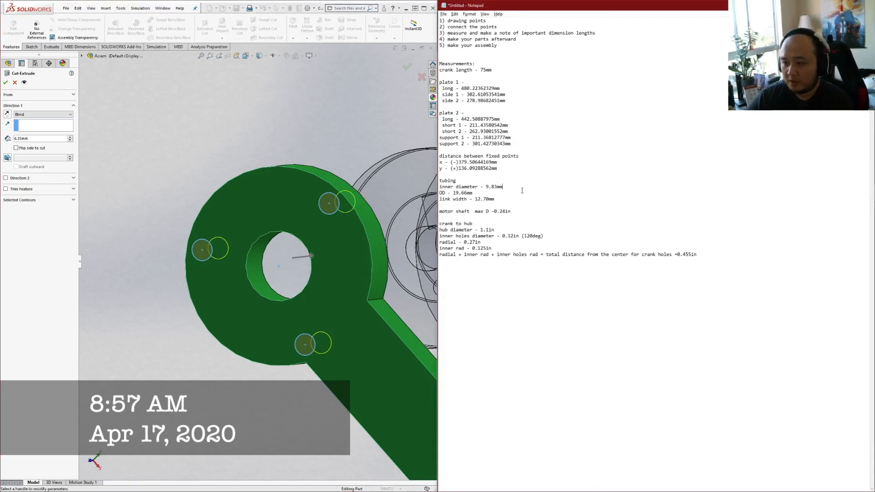
pyautogui.click(520, 177)
pyautogui.press('Return')
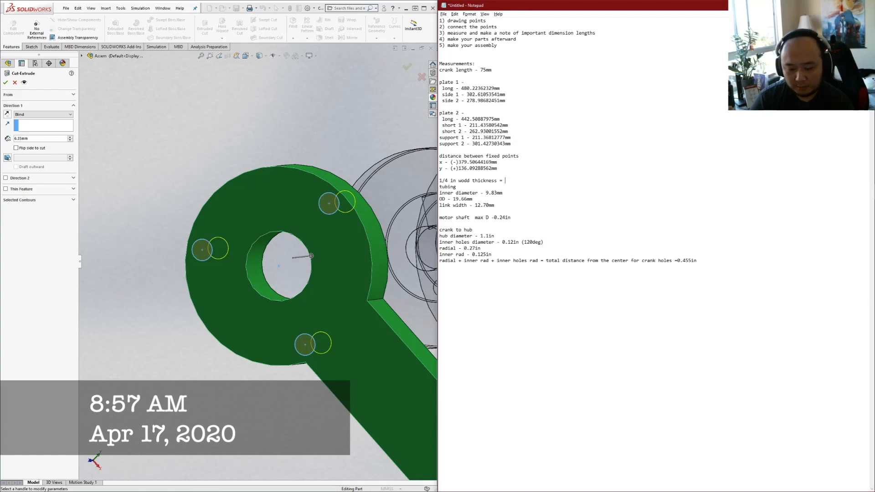
pyautogui.write('m')
pyautogui.press('Return')
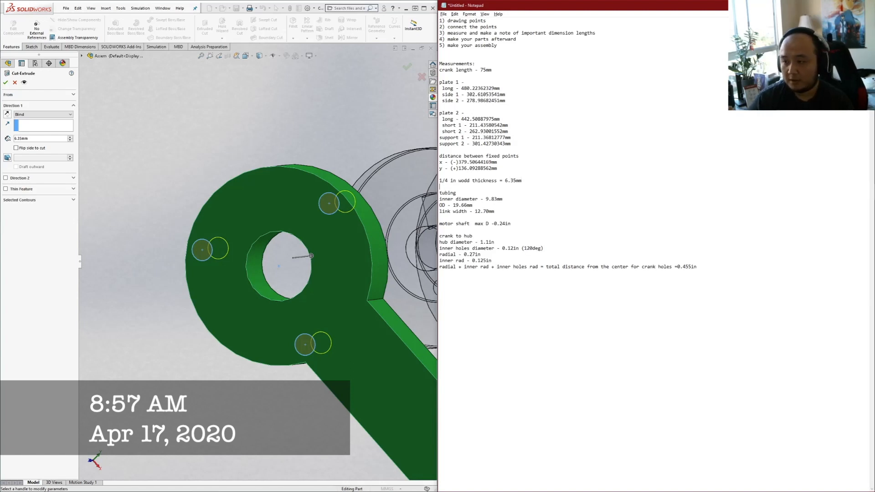
pyautogui.click(5, 82)
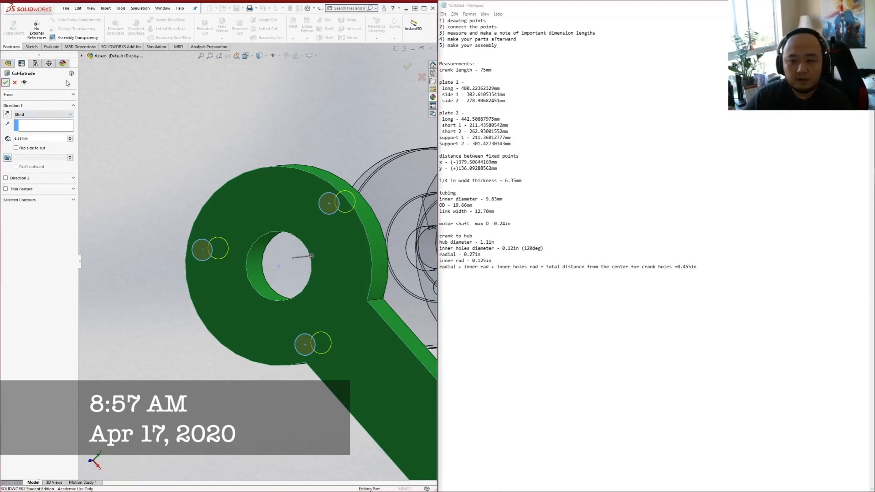
# Select the bushing at the crank's plate-side joint and save the assembly
pyautogui.scroll(5, 258, 261)
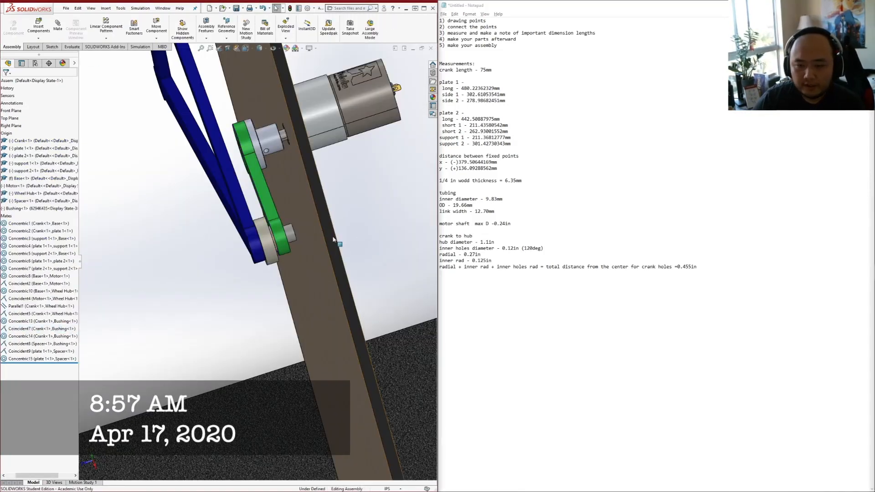
pyautogui.click(291, 236)
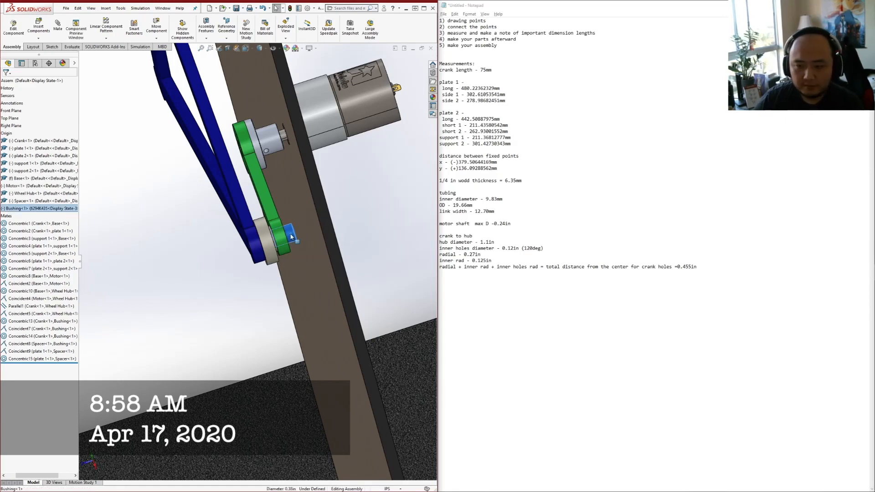
pyautogui.rightClick(291, 236)
pyautogui.click(28, 210)
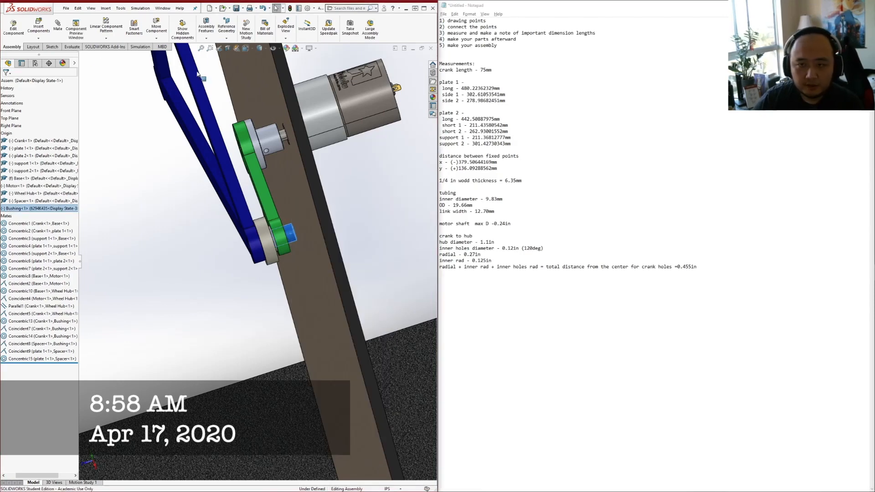
pyautogui.click(414, 207)
pyautogui.hotkey('ctrl', 's')
pyautogui.click(587, 108)
pyautogui.click(412, 225)
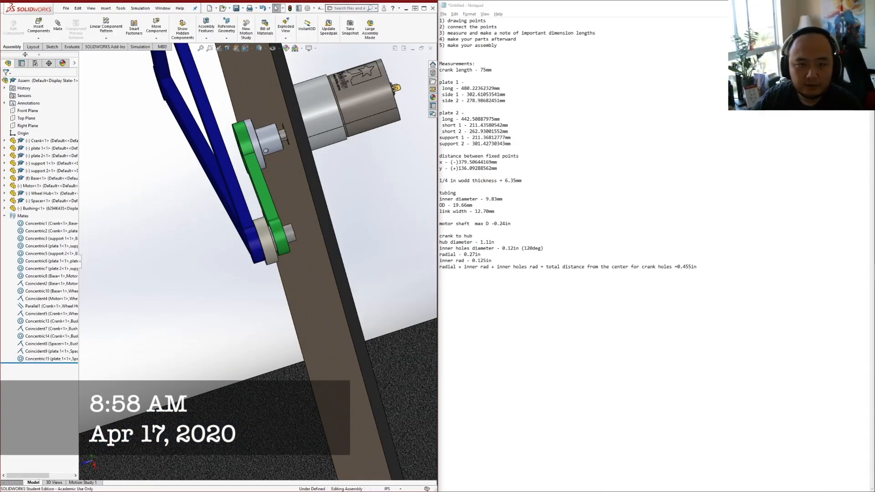
# Flip the alignment of the Concentric14 mate between the crank and the bushing
pyautogui.click(6, 208)
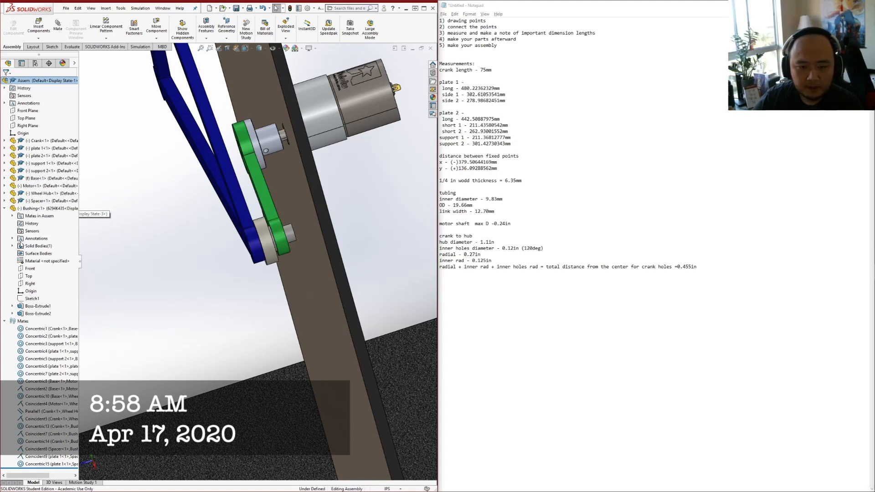
pyautogui.click(13, 216)
pyautogui.click(52, 238)
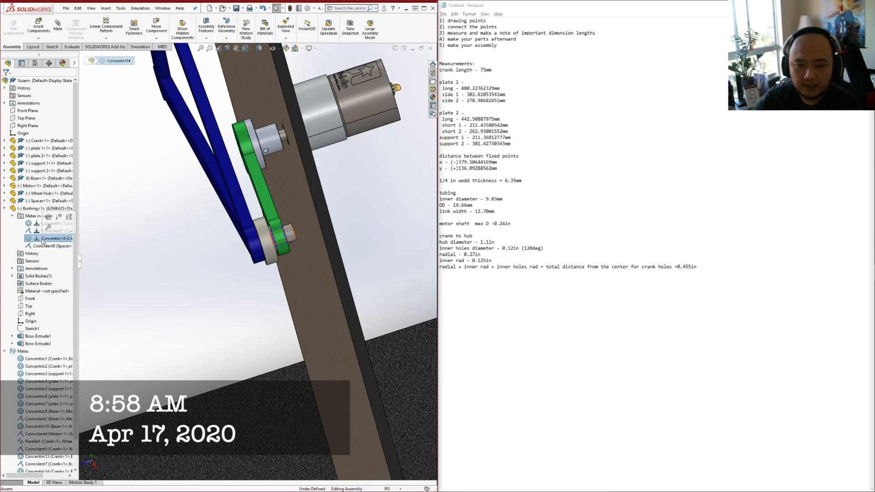
pyautogui.rightClick(45, 247)
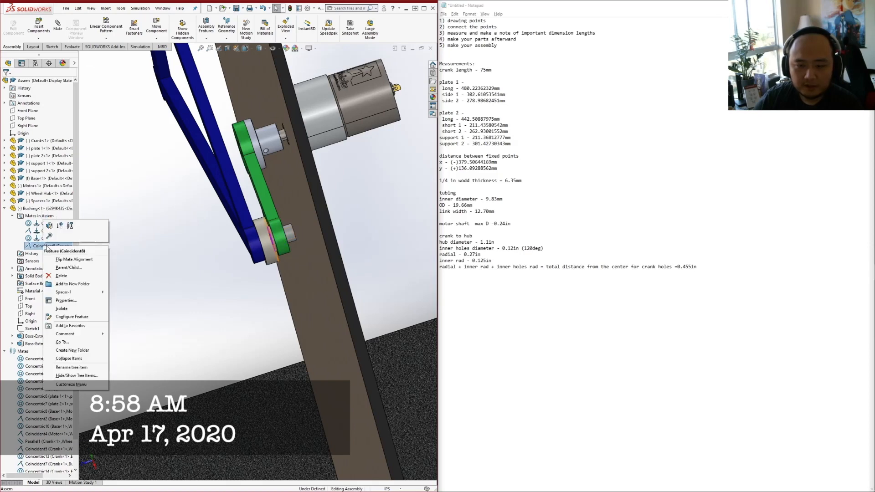
pyautogui.click(37, 239)
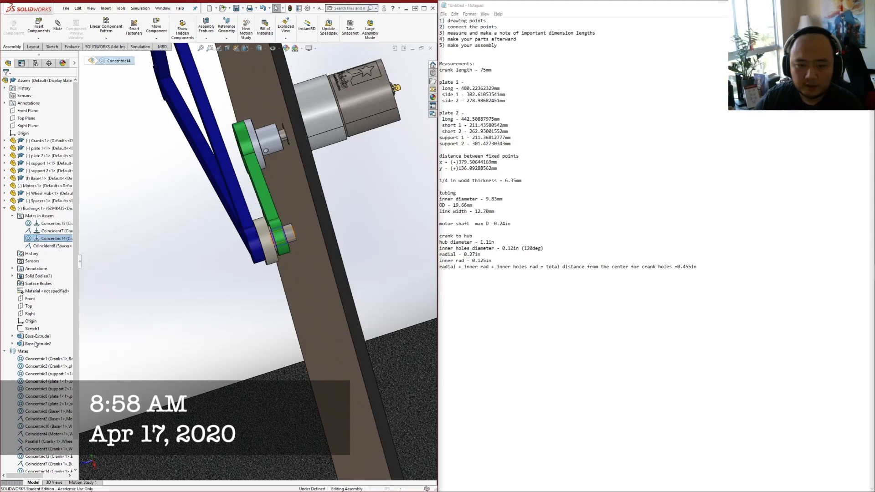
pyautogui.click(24, 253)
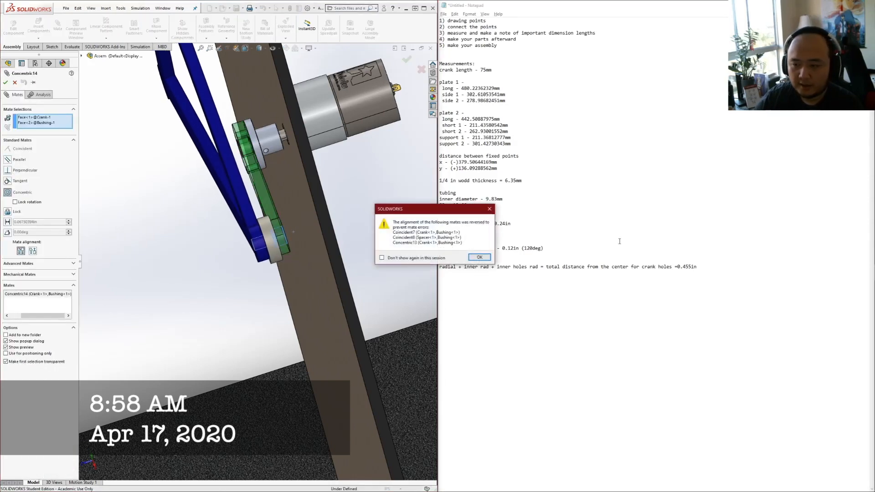
pyautogui.click(480, 257)
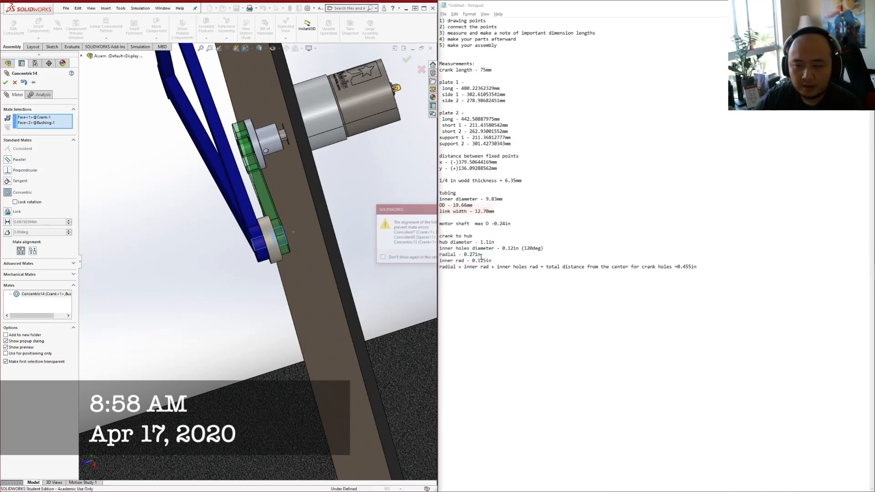
pyautogui.click(6, 83)
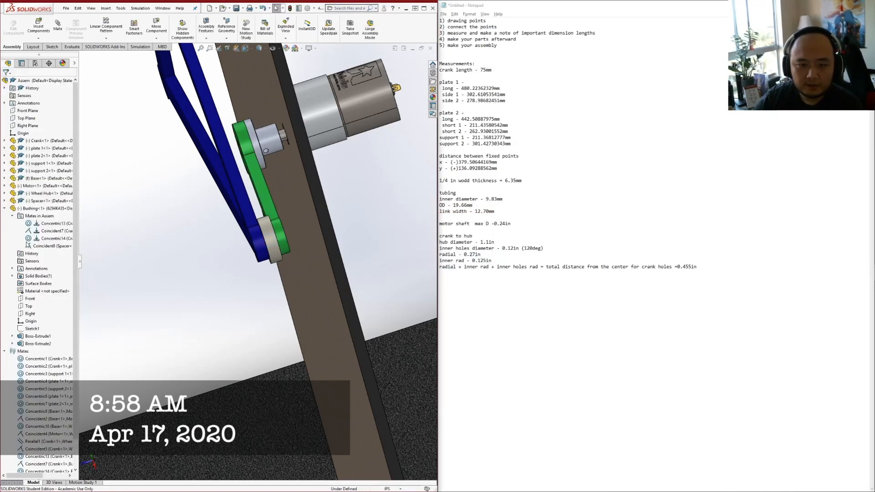
# Delete the Coincident7 mate between the crank and the bushing
pyautogui.moveTo(284, 244)
pyautogui.mouseDown(button='middle')
pyautogui.moveTo(259, 246)
pyautogui.moveTo(301, 244)
pyautogui.mouseUp(button='middle')
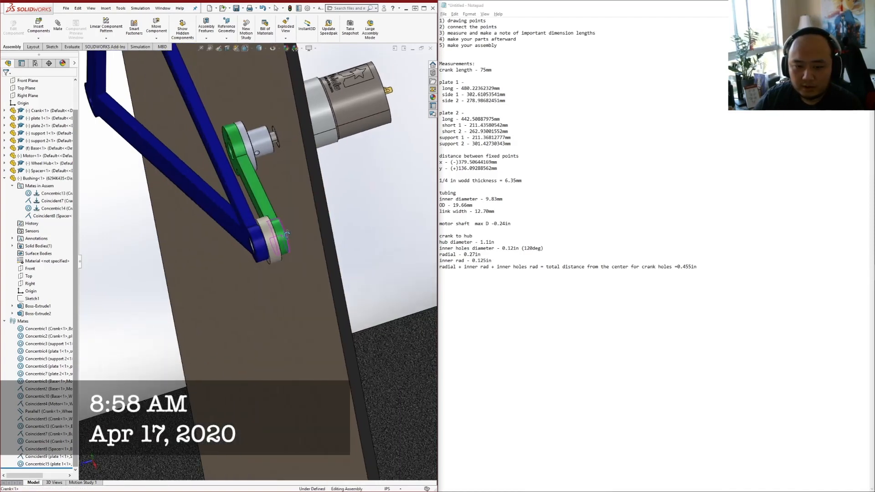
pyautogui.click(41, 200)
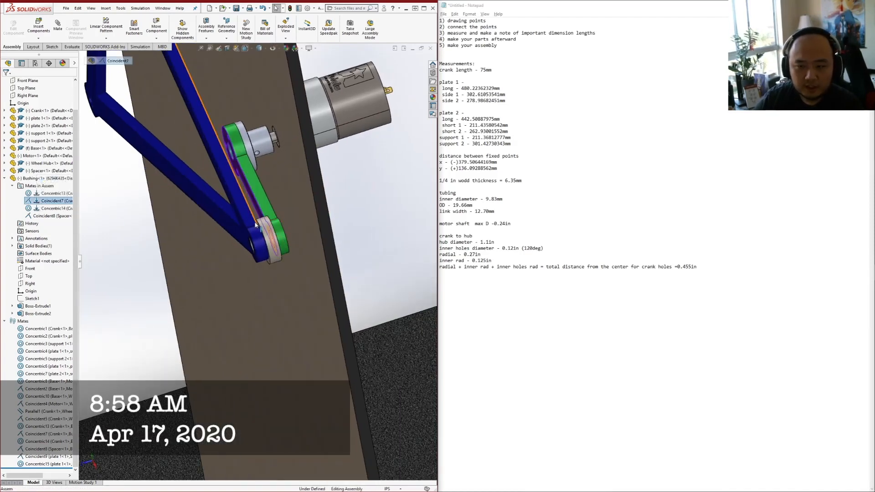
pyautogui.rightClick(51, 203)
pyautogui.click(68, 232)
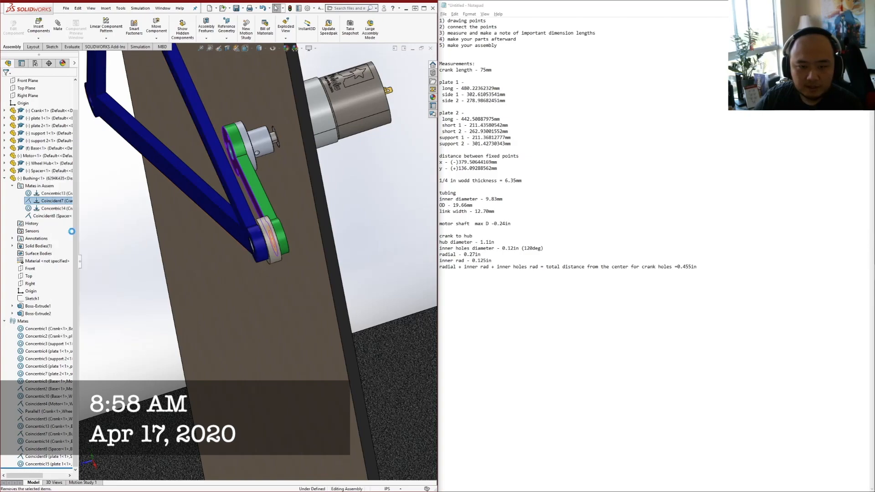
pyautogui.click(698, 217)
# Suppress the spacer between the crank and plate 1 and move the bushing along its axis towards the base side of the crank
pyautogui.scroll(-5, 254, 244)
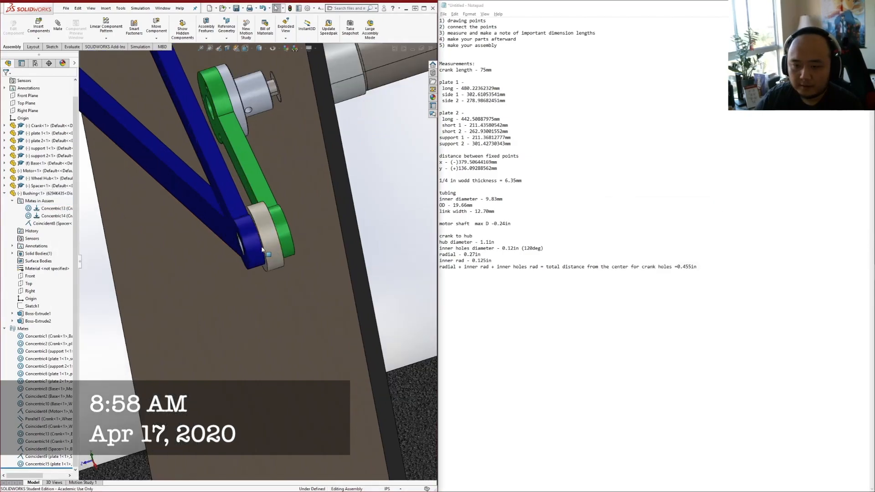
pyautogui.moveTo(257, 244); pyautogui.dragTo(266, 224, button='middle')
pyautogui.click(52, 208)
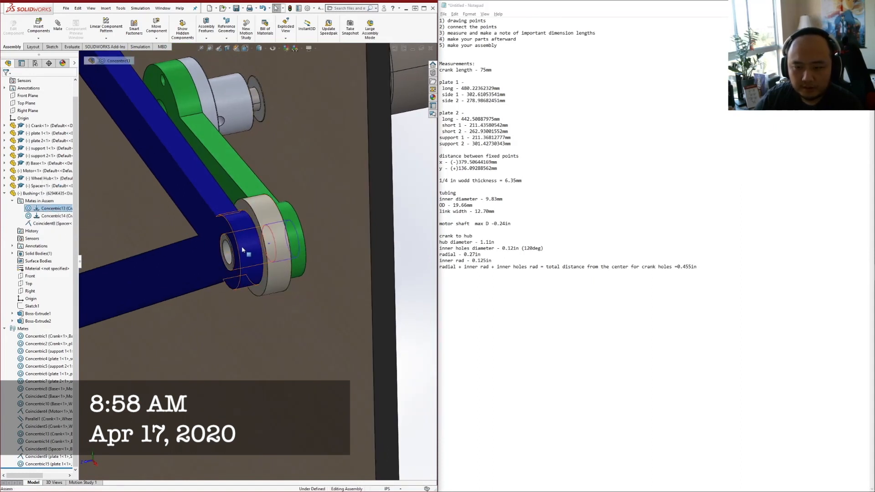
pyautogui.click(46, 193)
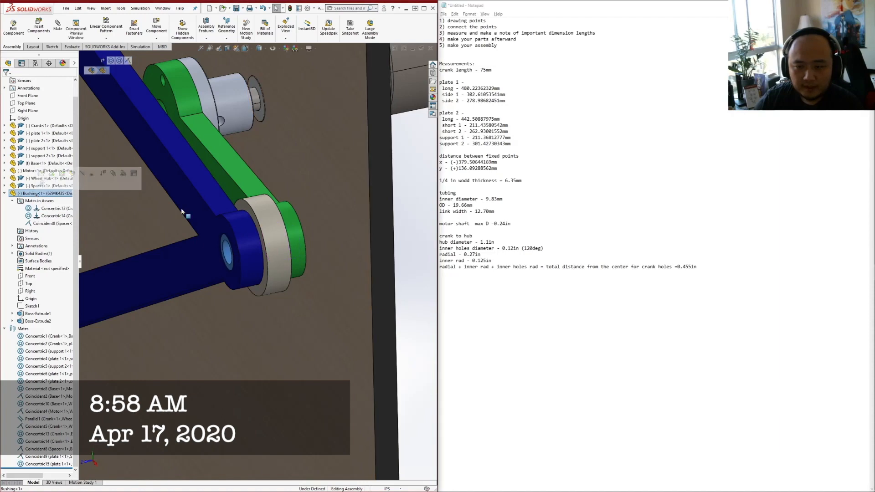
pyautogui.moveTo(255, 244)
pyautogui.mouseDown(button='middle')
pyautogui.moveTo(243, 238)
pyautogui.moveTo(259, 239)
pyautogui.mouseUp(button='middle')
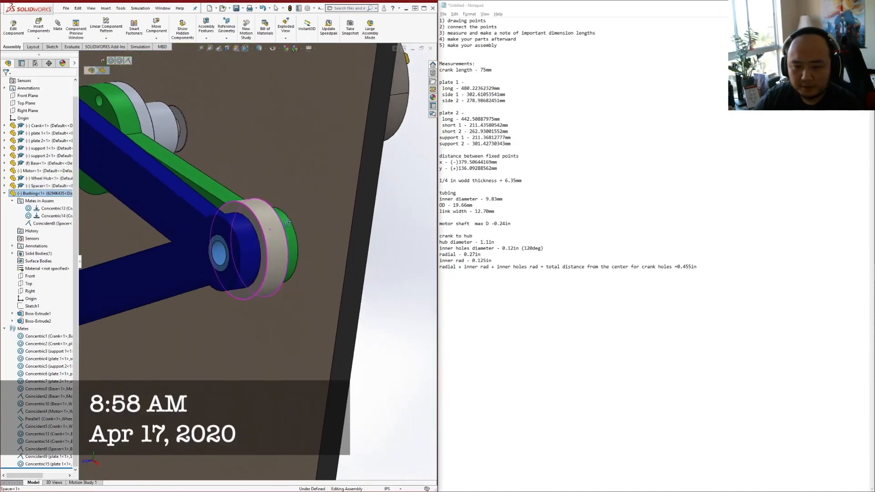
pyautogui.rightClick(270, 245)
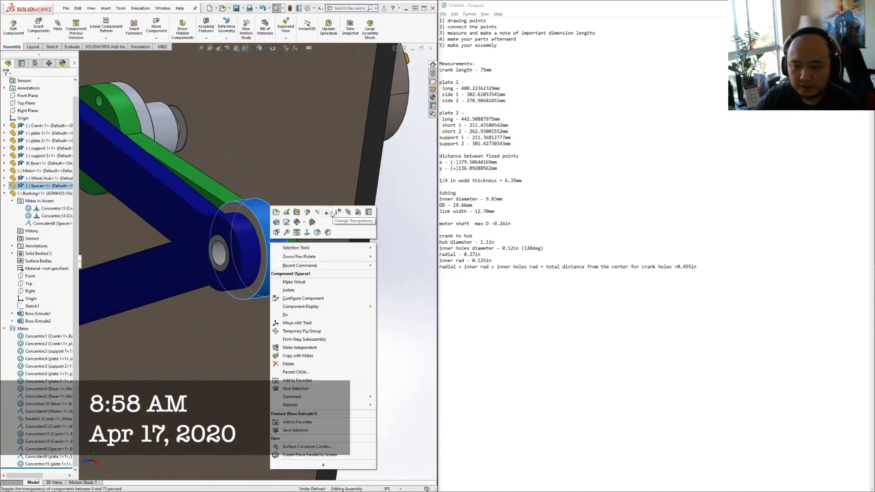
pyautogui.click(270, 246)
pyautogui.moveTo(269, 246); pyautogui.dragTo(294, 247, button='middle')
pyautogui.click(294, 246)
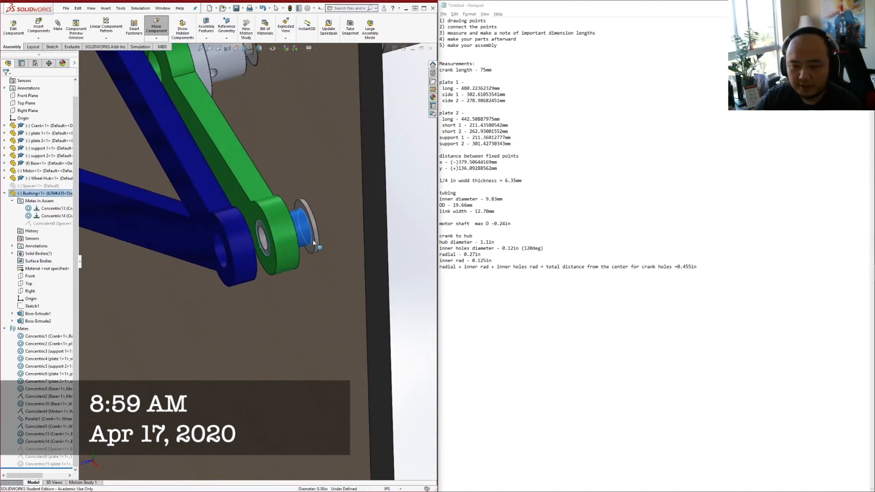
# Unsuppress the spacer between the crank and plate 1
pyautogui.rightClick(37, 185)
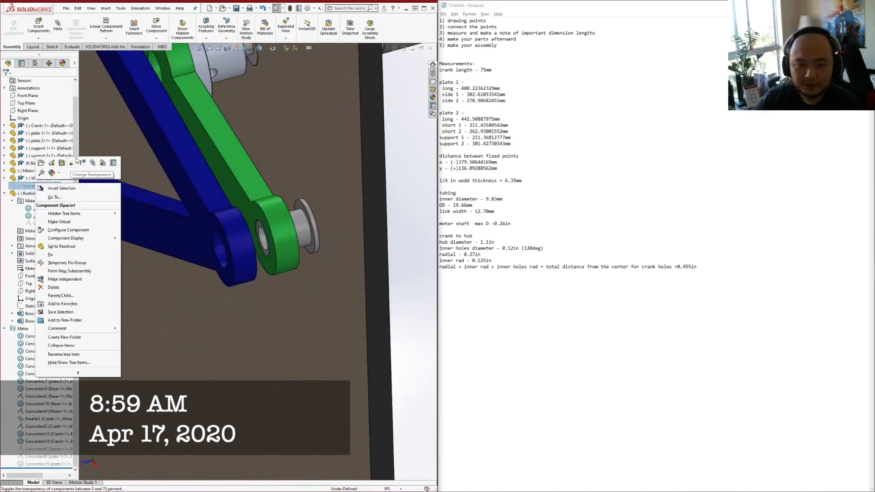
pyautogui.click(84, 164)
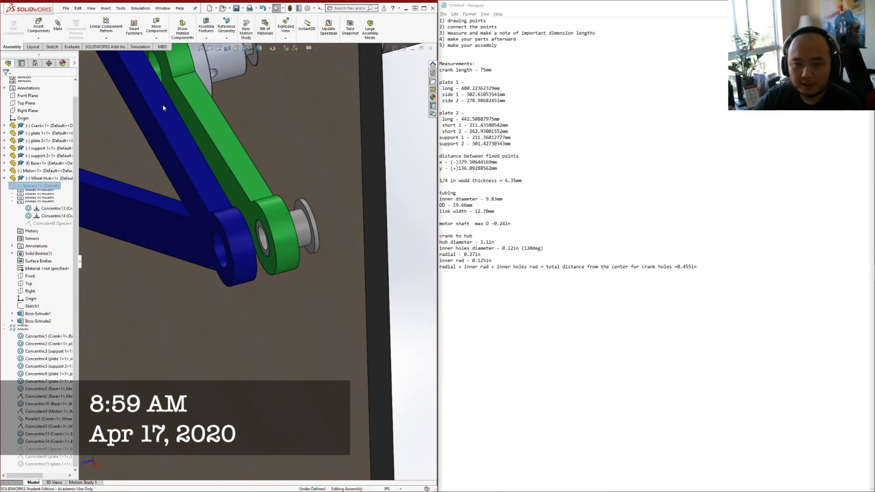
pyautogui.moveTo(270, 238)
pyautogui.mouseDown(button='middle')
pyautogui.moveTo(268, 273)
pyautogui.moveTo(269, 235)
pyautogui.mouseUp(button='middle')
pyautogui.scroll(7, 271, 240)
pyautogui.scroll(10, 272, 241)
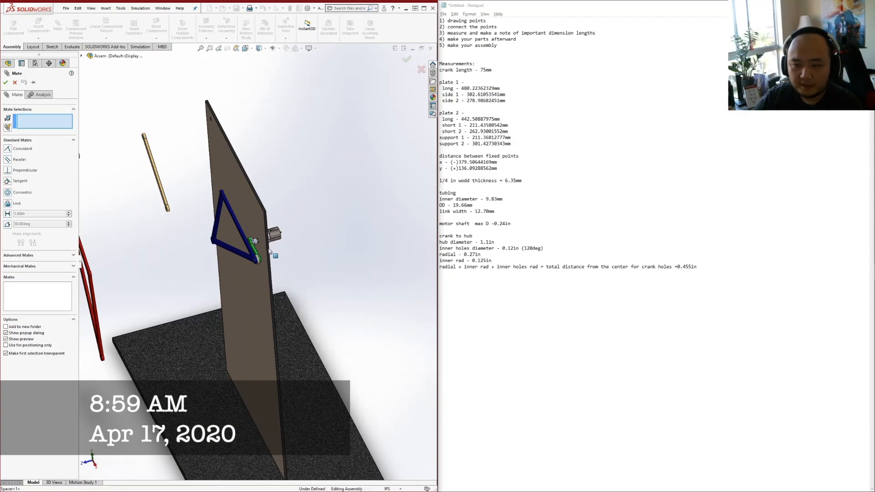
pyautogui.scroll(-14, 225, 267)
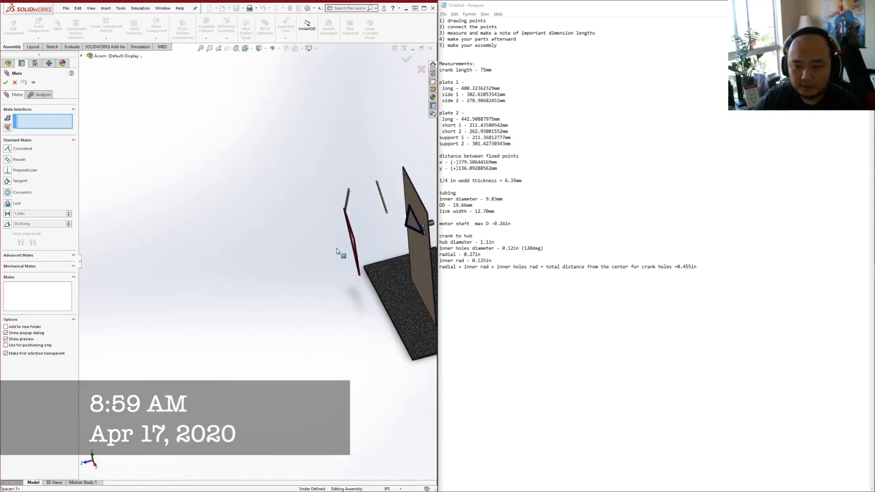
pyautogui.scroll(5, 360, 238)
pyautogui.scroll(-10, 360, 228)
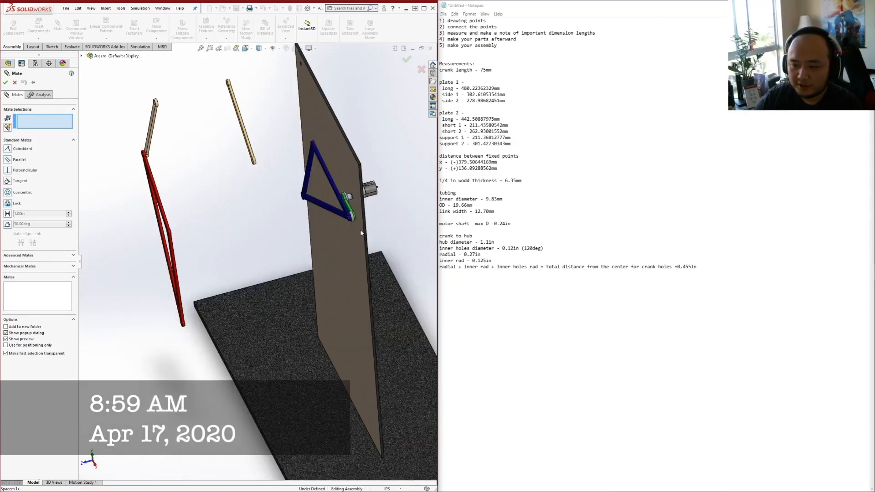
pyautogui.moveTo(346, 311)
pyautogui.mouseDown(button='middle')
pyautogui.moveTo(325, 316)
pyautogui.moveTo(353, 297)
pyautogui.mouseUp(button='middle')
pyautogui.click(15, 82)
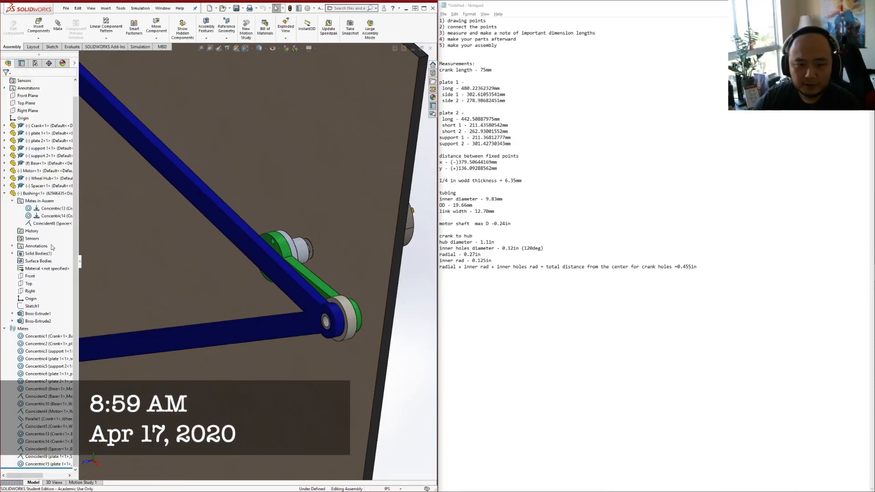
# Try to mate the bushing to the crank's plate-side end
pyautogui.click(38, 194)
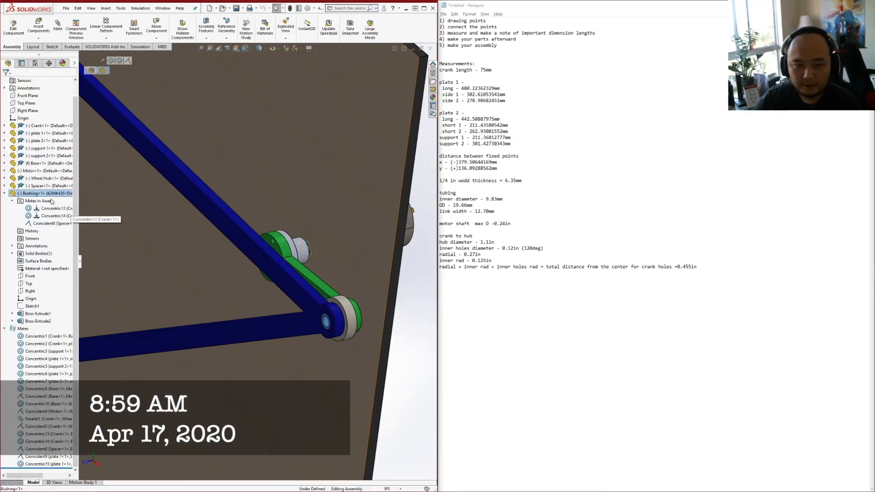
pyautogui.rightClick(38, 194)
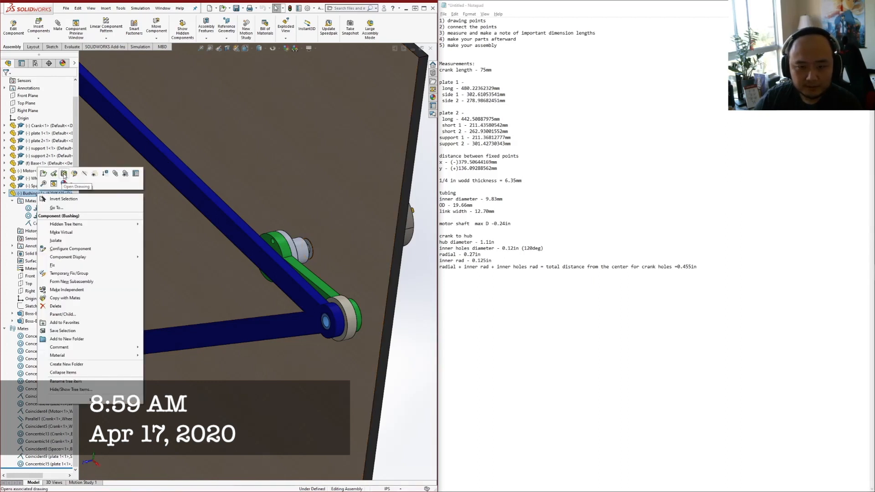
pyautogui.click(114, 175)
pyautogui.scroll(-2, 354, 314)
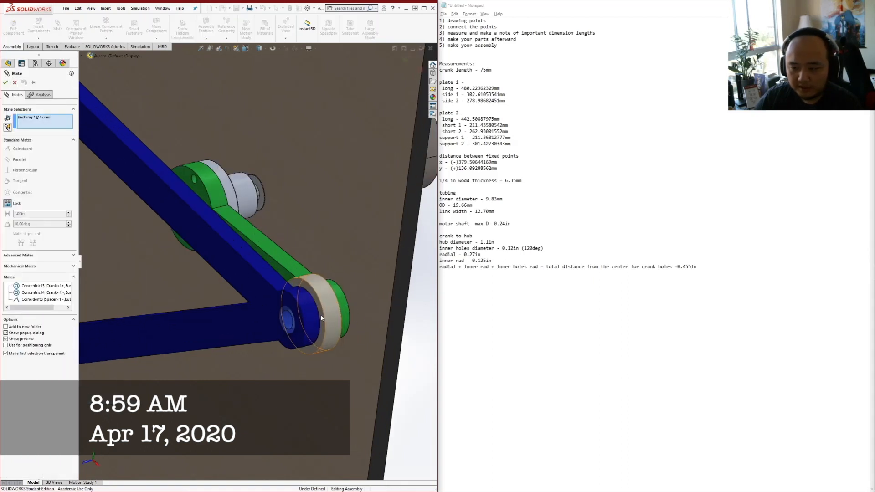
pyautogui.moveTo(358, 318); pyautogui.dragTo(255, 313, button='middle')
pyautogui.click(366, 293)
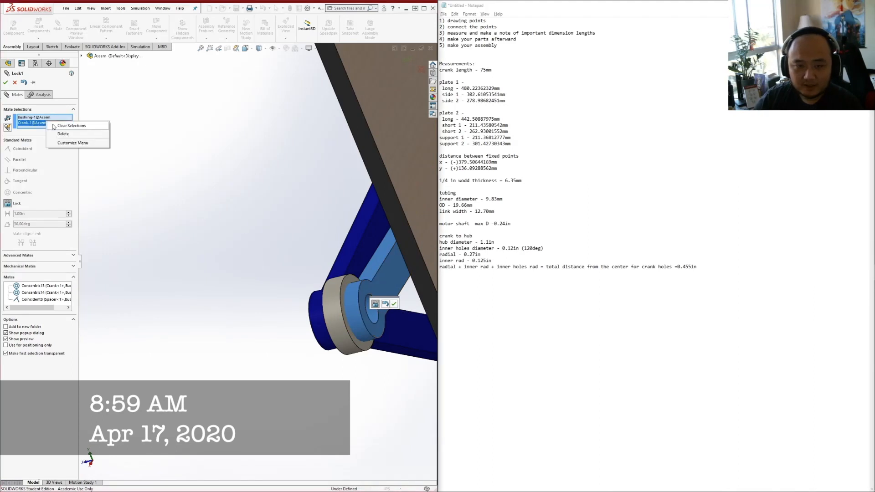
pyautogui.click(393, 304)
pyautogui.moveTo(392, 333); pyautogui.dragTo(385, 287)
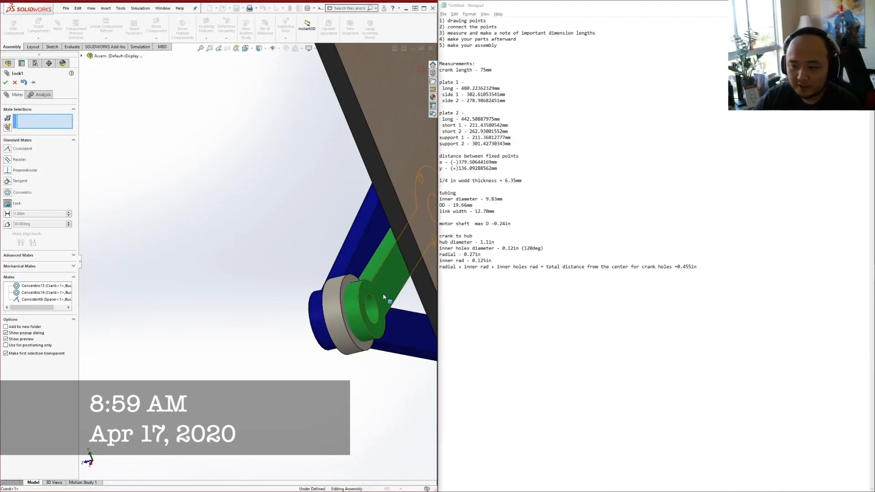
pyautogui.click(384, 296)
pyautogui.scroll(-3, 346, 292)
pyautogui.moveTo(346, 253); pyautogui.dragTo(342, 232)
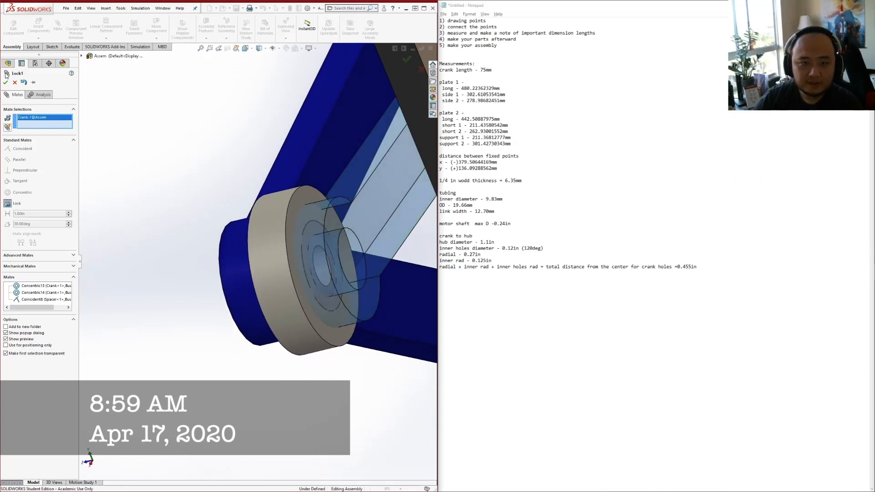
pyautogui.click(5, 83)
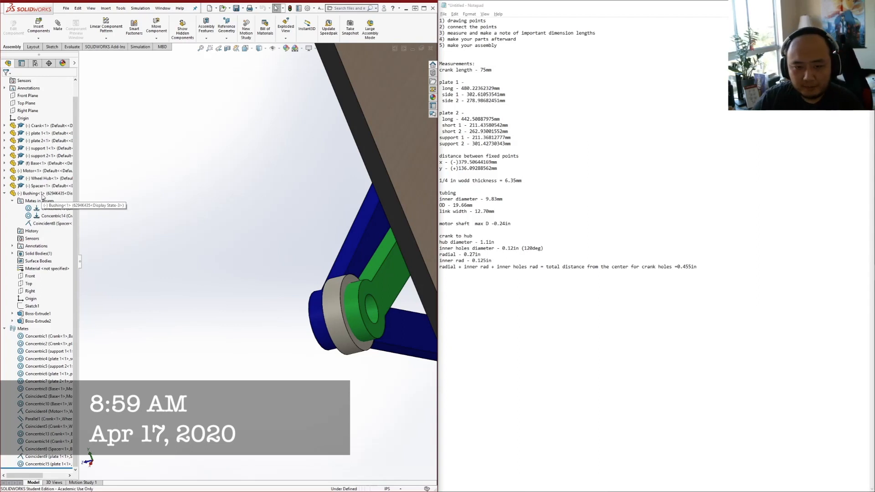
# Delete the bushing and its mates from the assembly
pyautogui.click(42, 195)
pyautogui.press('Delete')
pyautogui.press('Return')
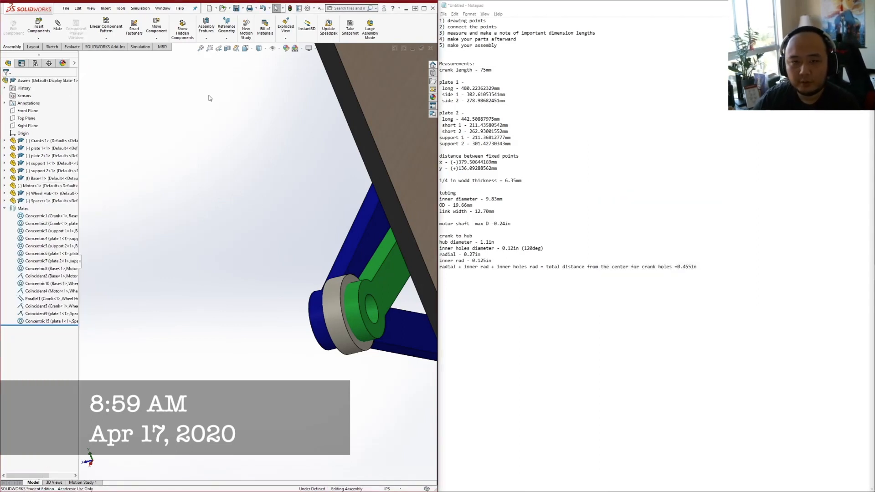
# Insert the Bushing part from the self-made folder and place it beside the crank-to-plate joint
pyautogui.click(46, 28)
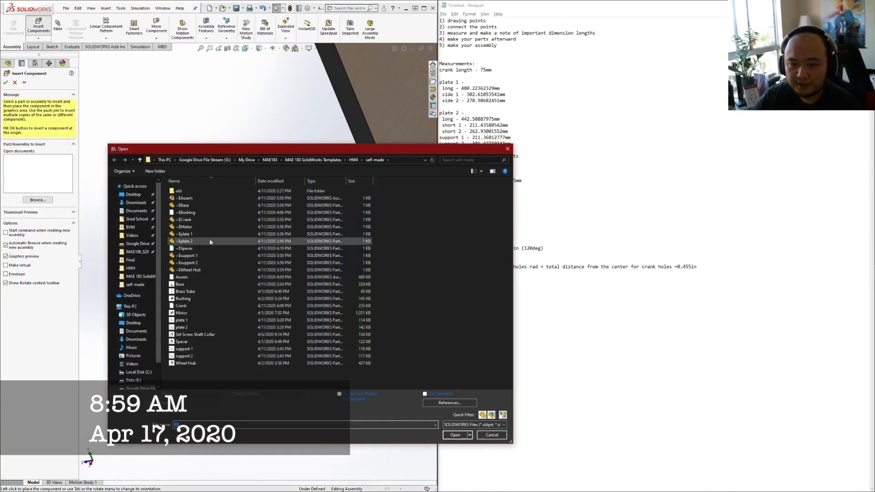
pyautogui.doubleClick(201, 298)
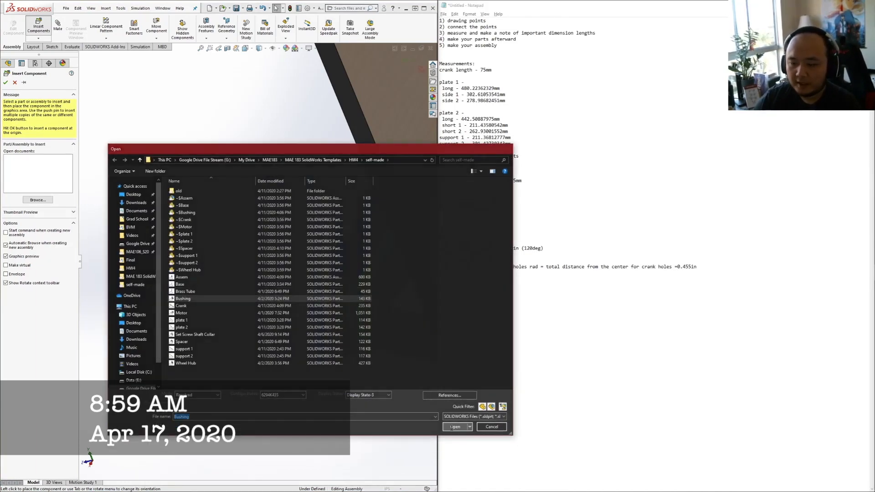
pyautogui.click(276, 298)
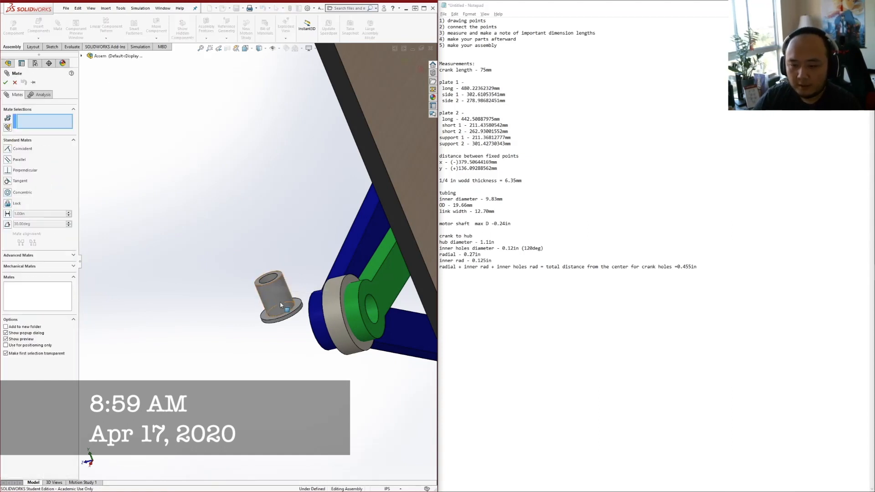
# Add a coincident mate between the new bushing's flange face and the base-side face of the crank
pyautogui.click(289, 311)
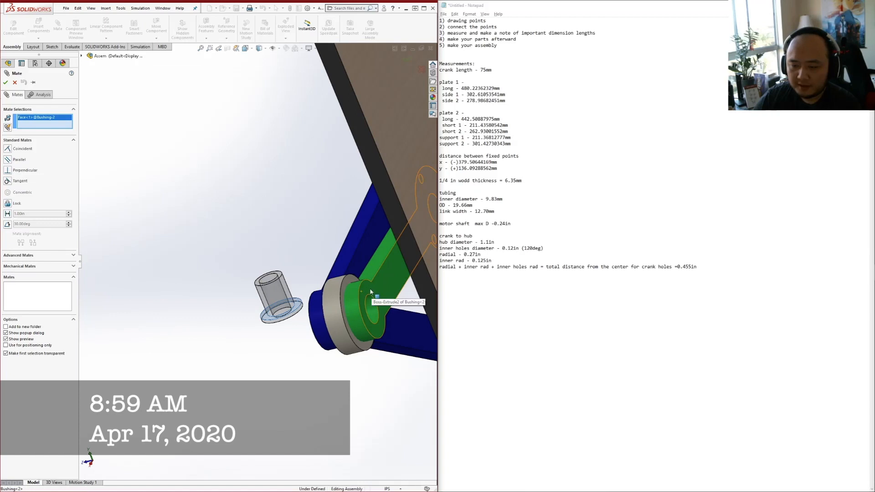
pyautogui.click(369, 291)
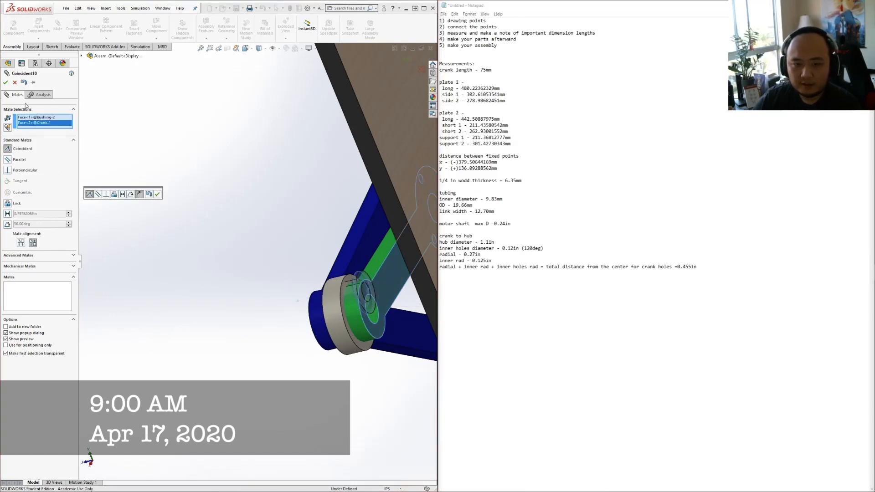
pyautogui.click(6, 84)
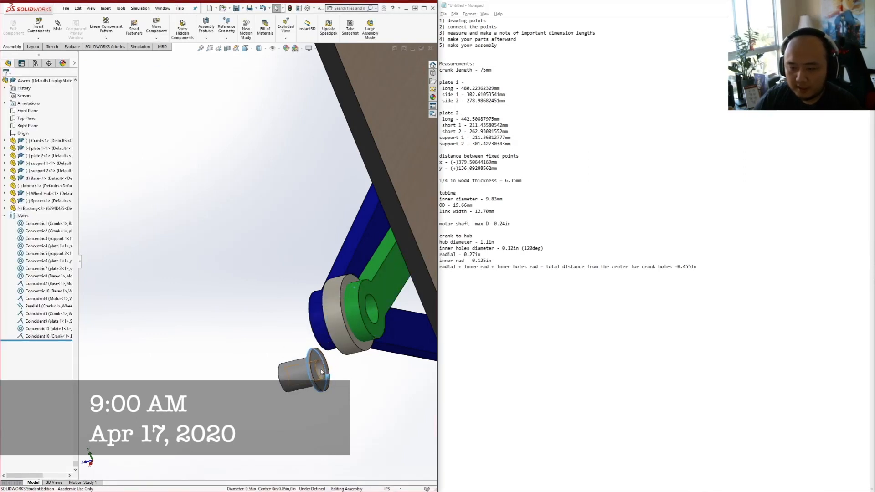
# Add a concentric mate between the bushing's cylindrical body and the hole at the crank's plate-side end
pyautogui.click(300, 372)
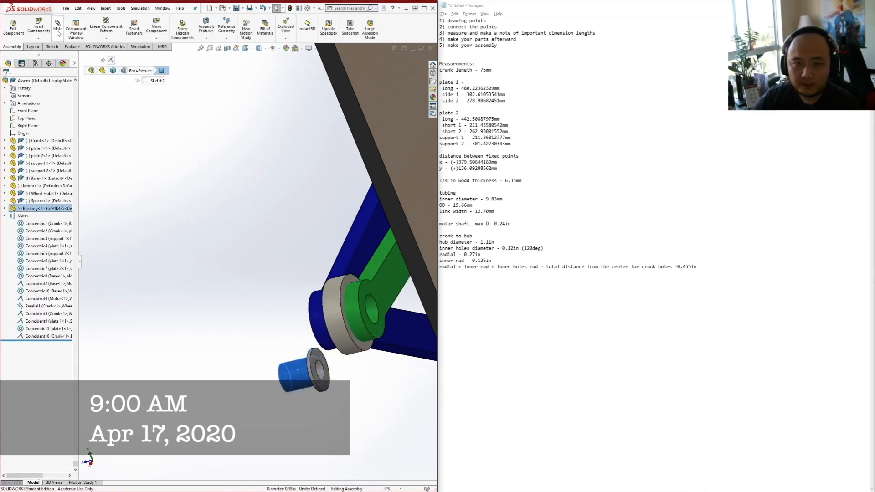
pyautogui.click(378, 307)
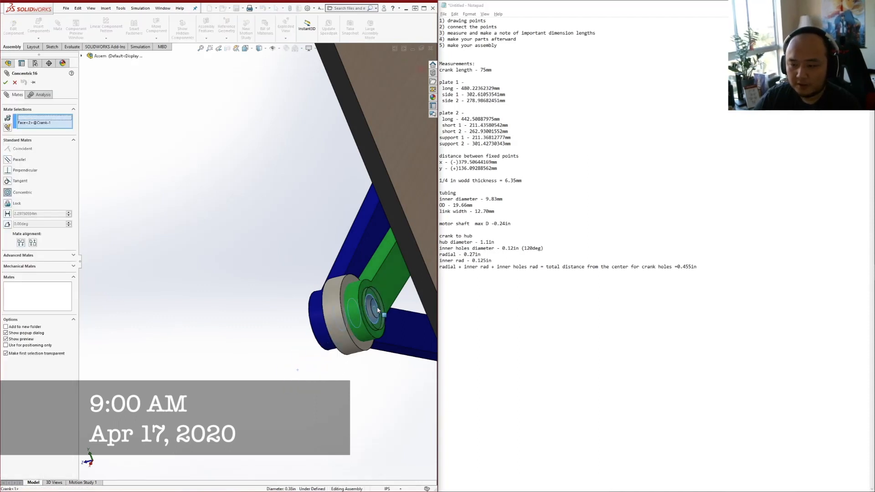
pyautogui.click(6, 83)
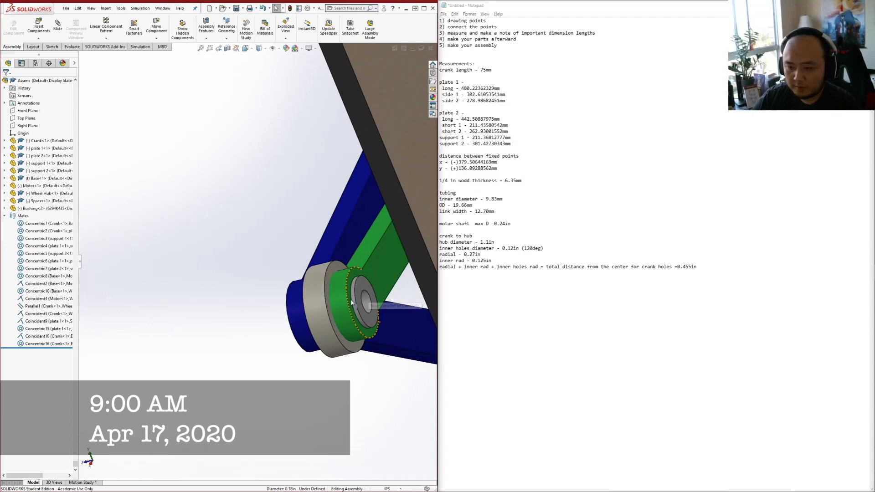
# Make the spacer between the crank and plate 1 transparent
pyautogui.scroll(2, 362, 296)
pyautogui.moveTo(361, 297); pyautogui.dragTo(371, 293, button='middle')
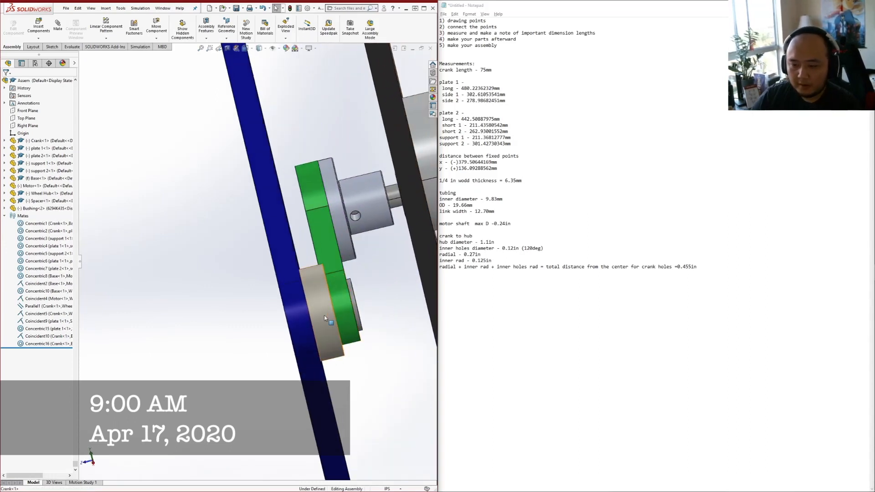
pyautogui.rightClick(322, 266)
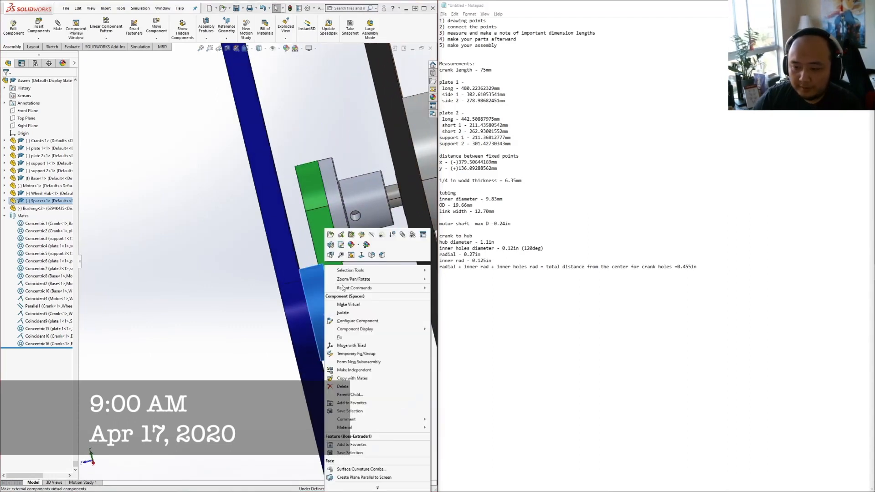
pyautogui.click(382, 235)
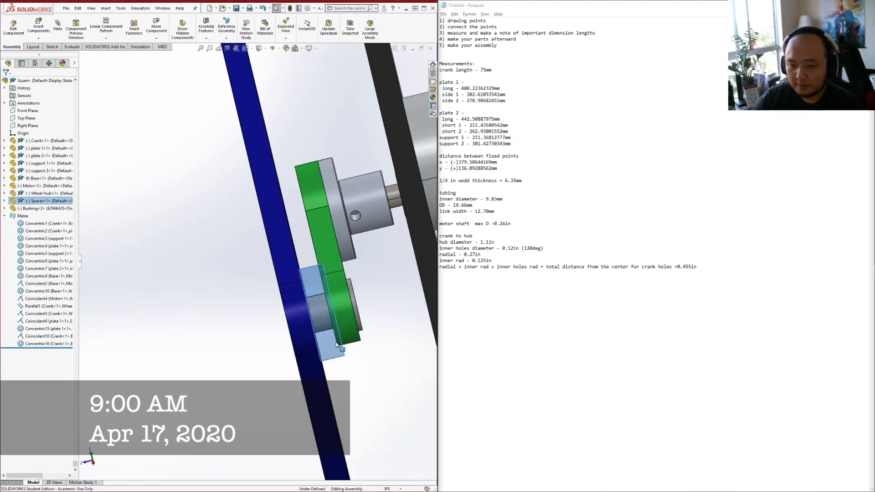
# Examine how the bushing passes through the crank and transparent spacer towards plate 1
pyautogui.scroll(-3, 336, 345)
pyautogui.moveTo(319, 319); pyautogui.dragTo(295, 289, button='middle')
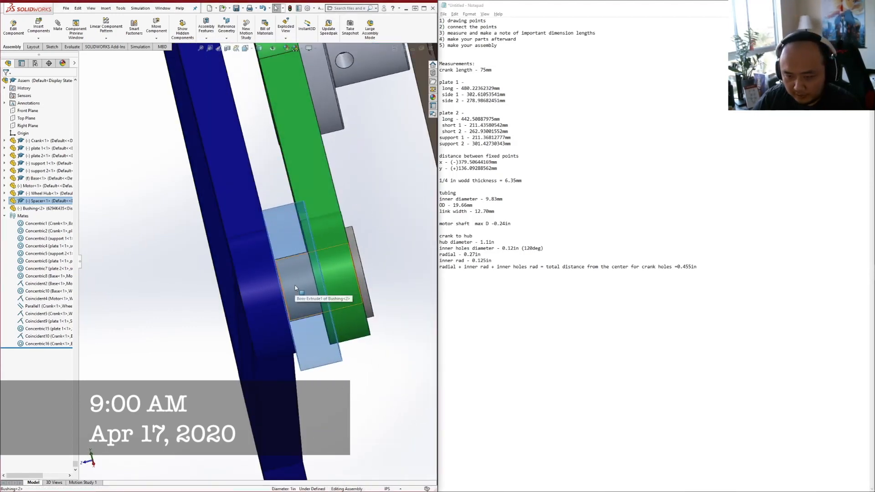
pyautogui.scroll(4, 297, 290)
pyautogui.moveTo(340, 330)
pyautogui.mouseDown(button='middle')
pyautogui.moveTo(339, 316)
pyautogui.moveTo(332, 325)
pyautogui.mouseUp(button='middle')
pyautogui.scroll(4, 319, 321)
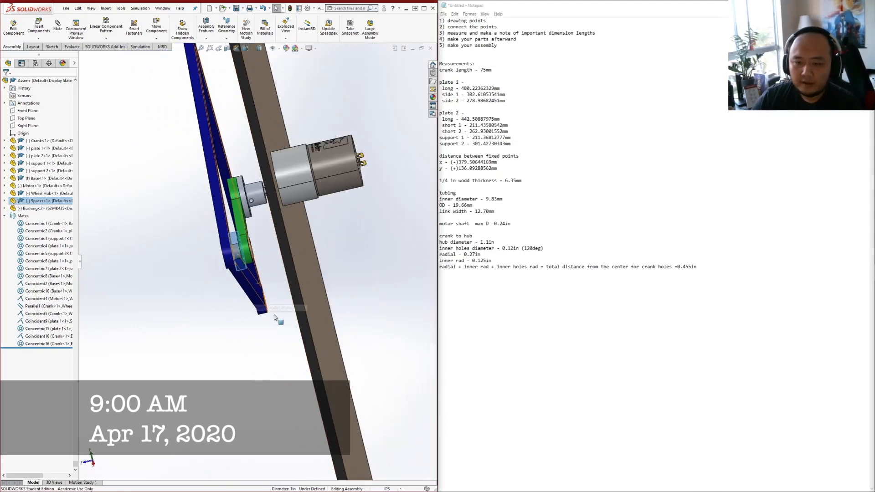
pyautogui.click(250, 317)
pyautogui.moveTo(250, 317); pyautogui.dragTo(320, 296, button='middle')
pyautogui.scroll(-5, 317, 242)
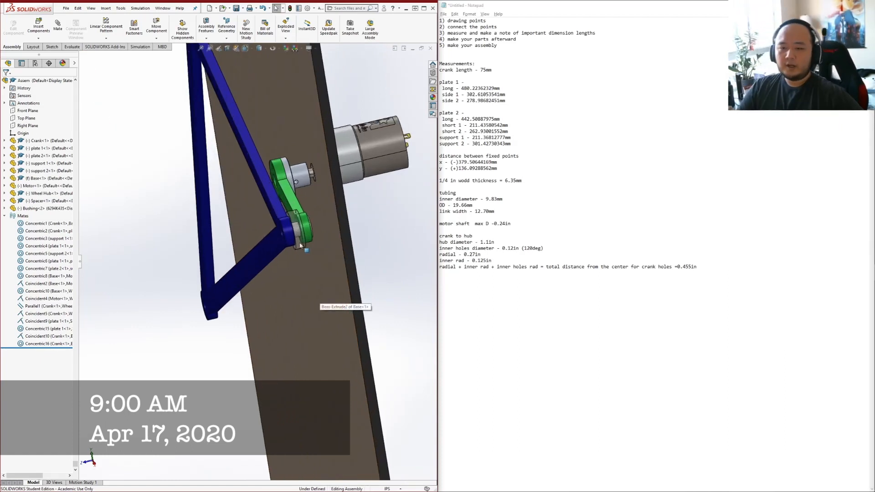
pyautogui.moveTo(292, 227); pyautogui.dragTo(215, 246, button='middle')
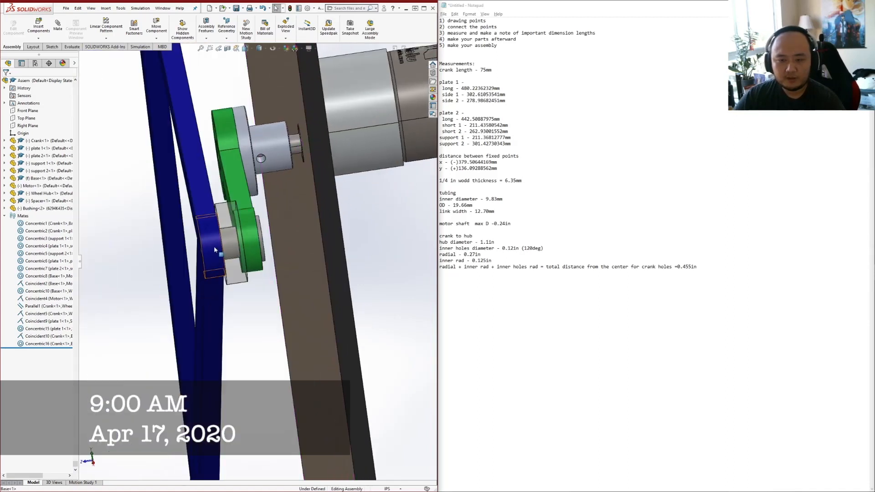
pyautogui.rightClick(204, 251)
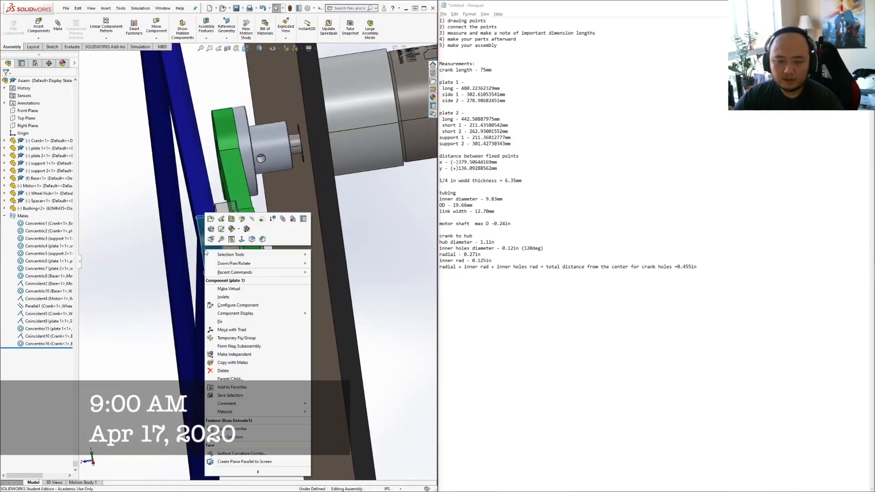
pyautogui.click(126, 214)
pyautogui.scroll(3, 246, 260)
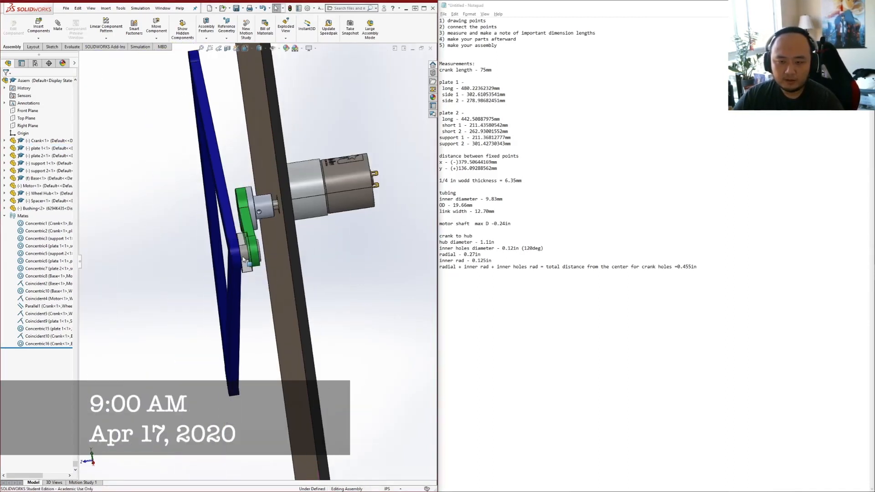
pyautogui.moveTo(241, 260); pyautogui.dragTo(253, 255, button='middle')
pyautogui.scroll(-3, 249, 258)
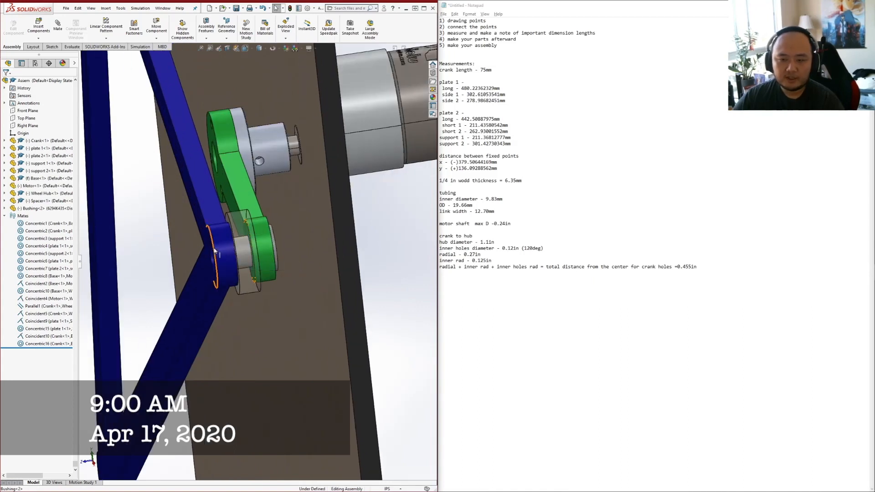
pyautogui.scroll(3, 237, 258)
# Delete the coincident mate between plate 1 and the spacer and pull plate 1 away from the crank
pyautogui.click(46, 321)
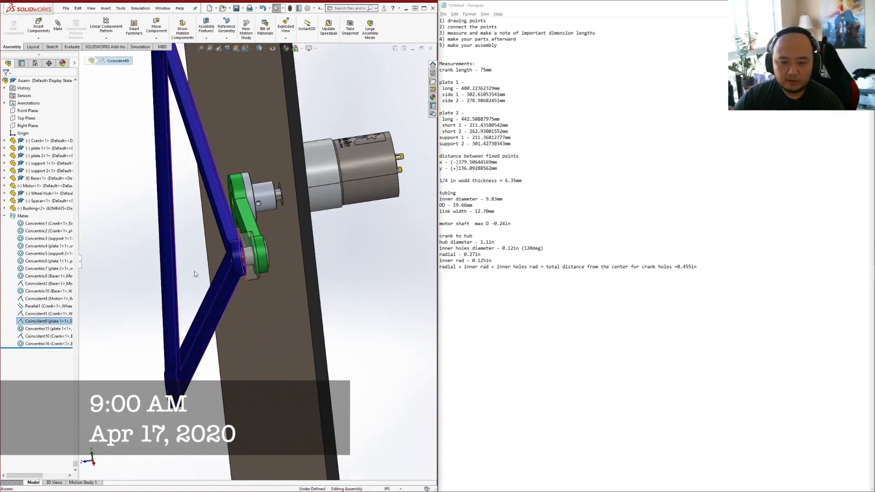
pyautogui.rightClick(44, 322)
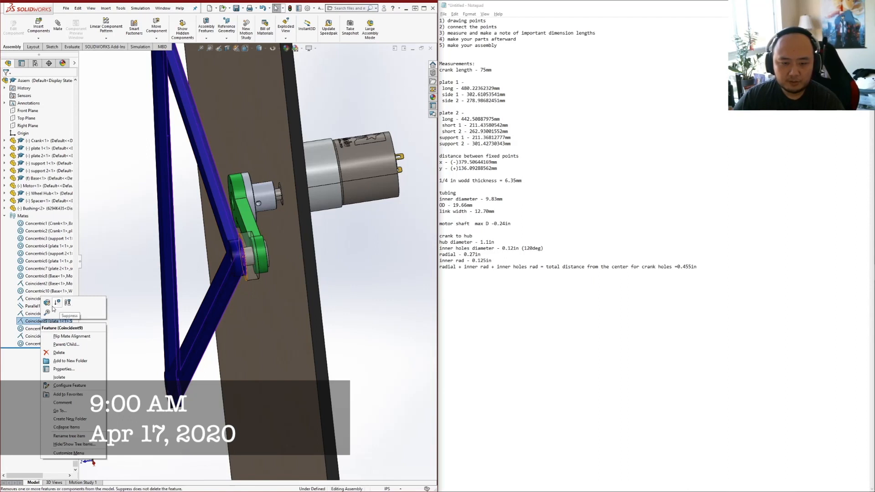
pyautogui.click(59, 353)
pyautogui.press('Return')
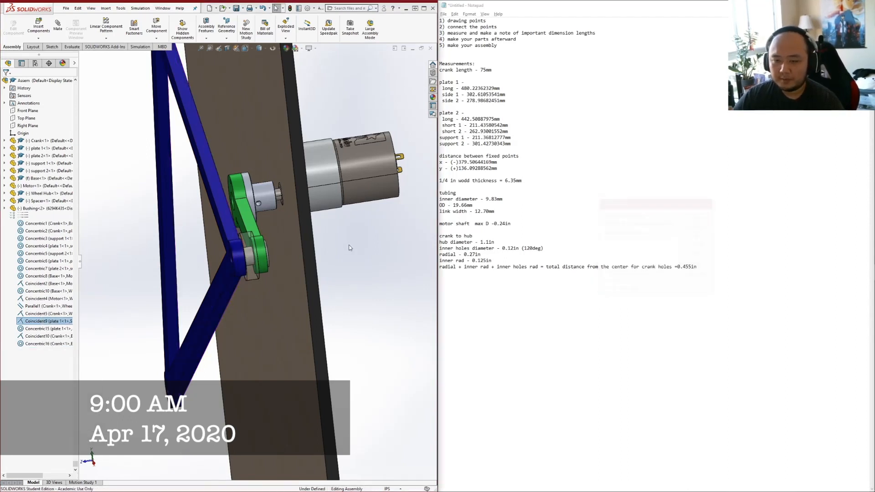
pyautogui.moveTo(233, 258); pyautogui.dragTo(176, 261)
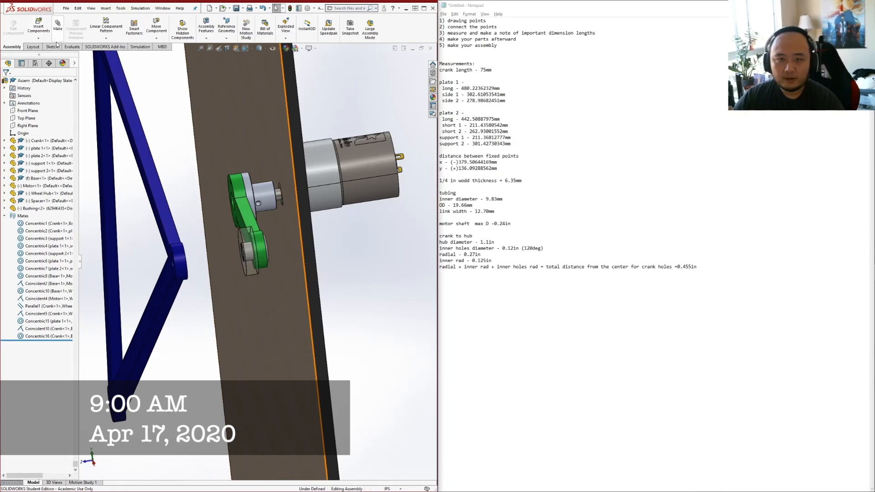
# Insert another Bushing and Spacer from the self-made folder and place both loose near the crank joint
pyautogui.click(38, 28)
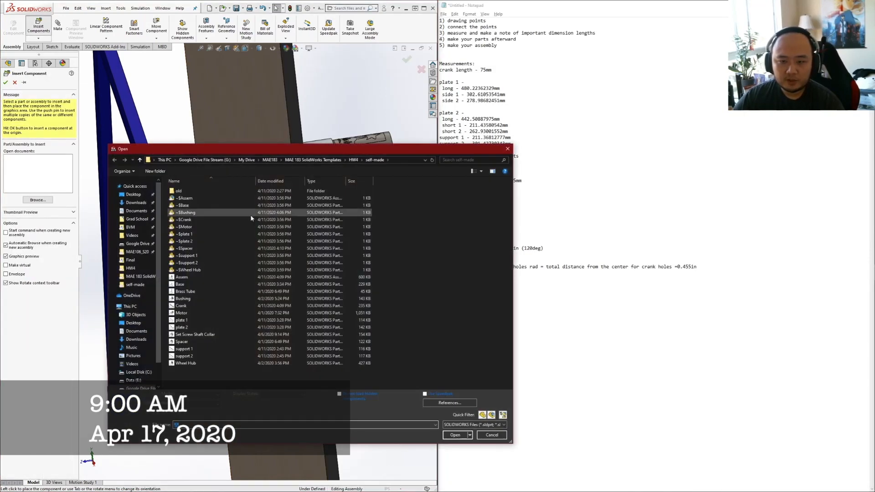
pyautogui.click(183, 298)
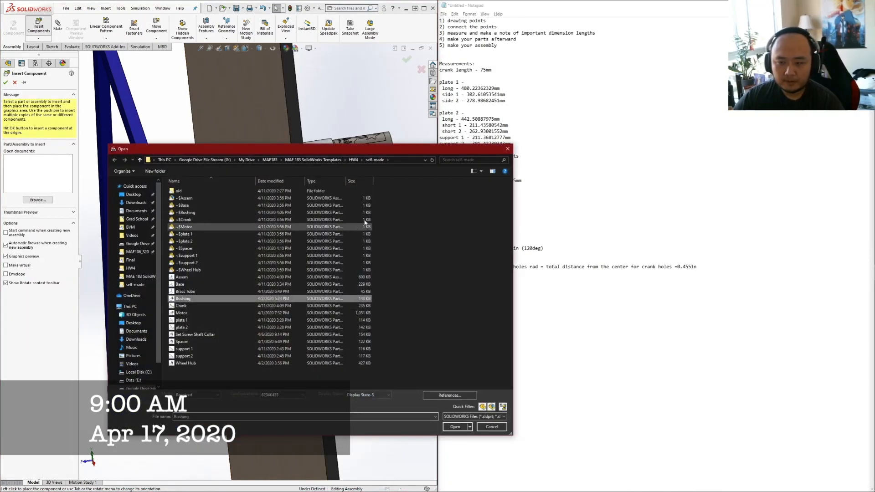
pyautogui.keyDown('ctrl'); pyautogui.click(196, 341); pyautogui.keyUp('ctrl')
pyautogui.click(455, 427)
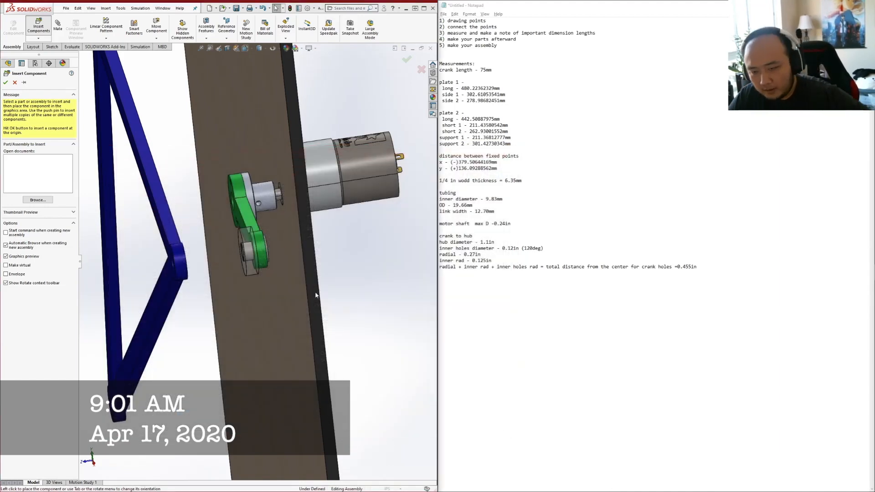
pyautogui.click(251, 299)
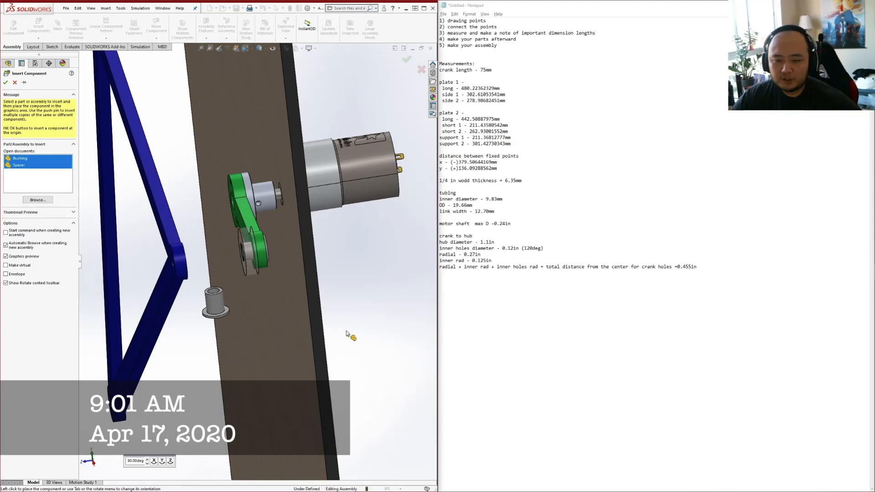
pyautogui.click(356, 321)
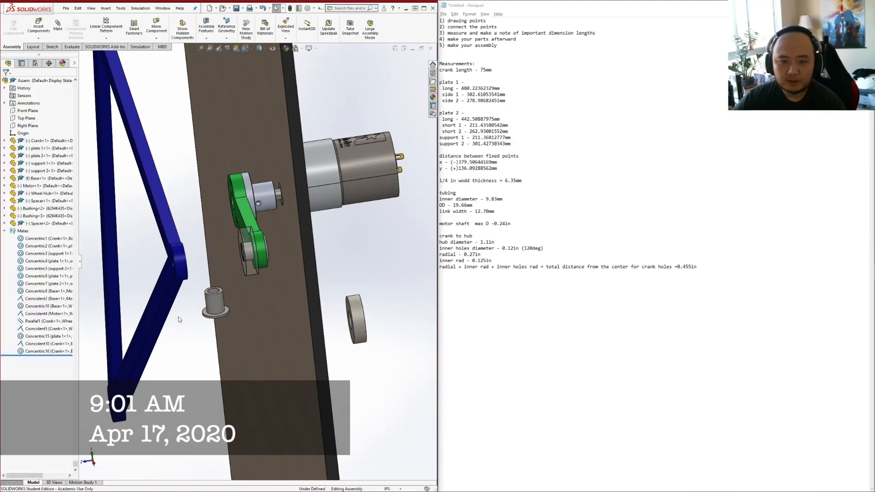
# Add a concentric mate between the newly inserted bushing's cylindrical body and the crank-side hole of plate 1
pyautogui.click(57, 28)
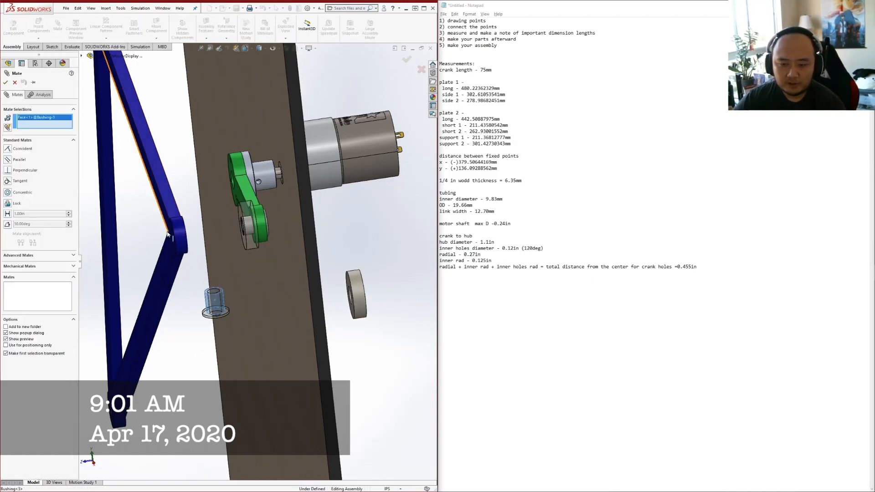
pyautogui.moveTo(167, 234); pyautogui.dragTo(196, 246, button='middle')
pyautogui.scroll(-4, 197, 247)
pyautogui.click(199, 247)
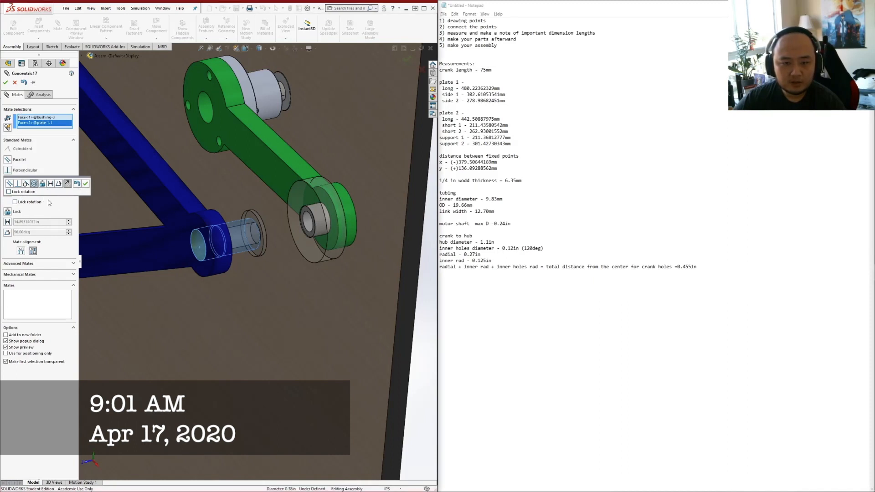
pyautogui.click(85, 183)
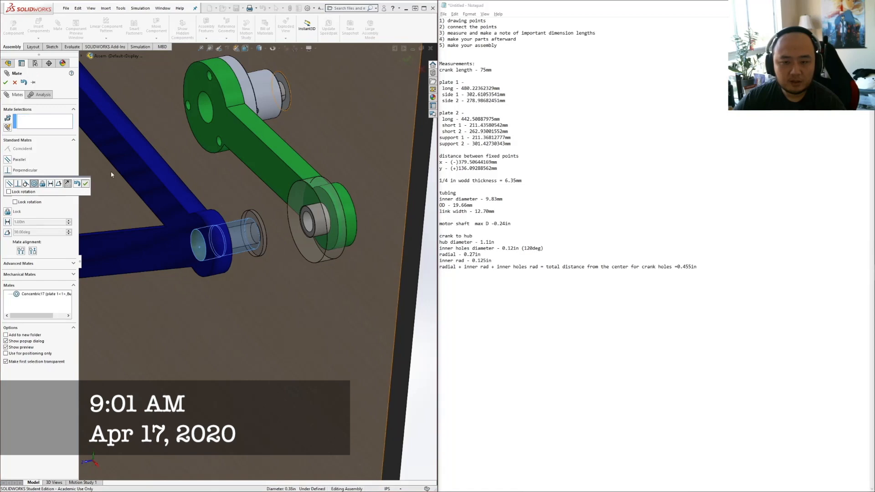
pyautogui.press('Return')
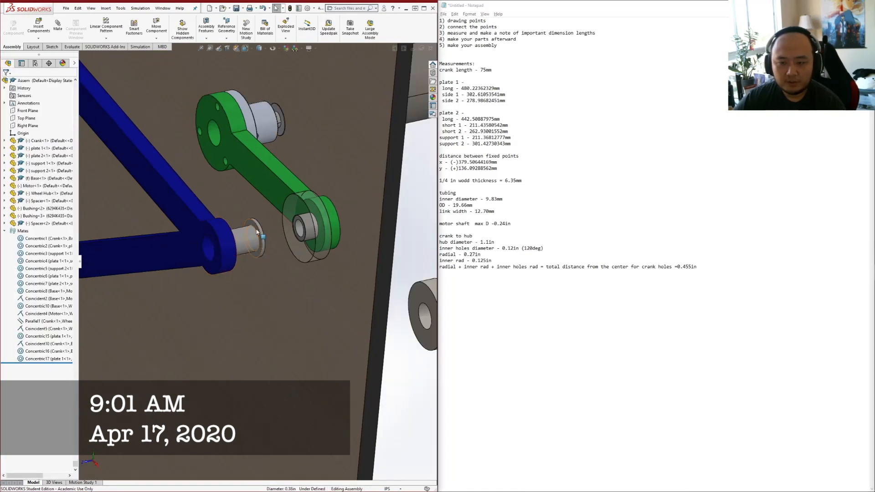
# Add a coincident mate between plate 1's outer face and the new bushing's flange face, accepting the reversed concentric alignment
pyautogui.click(203, 243)
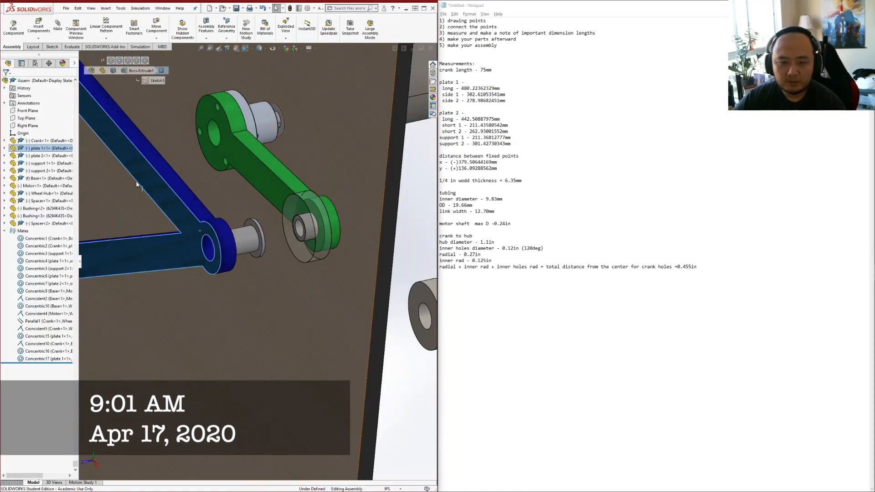
pyautogui.click(253, 224)
pyautogui.click(32, 242)
pyautogui.click(6, 83)
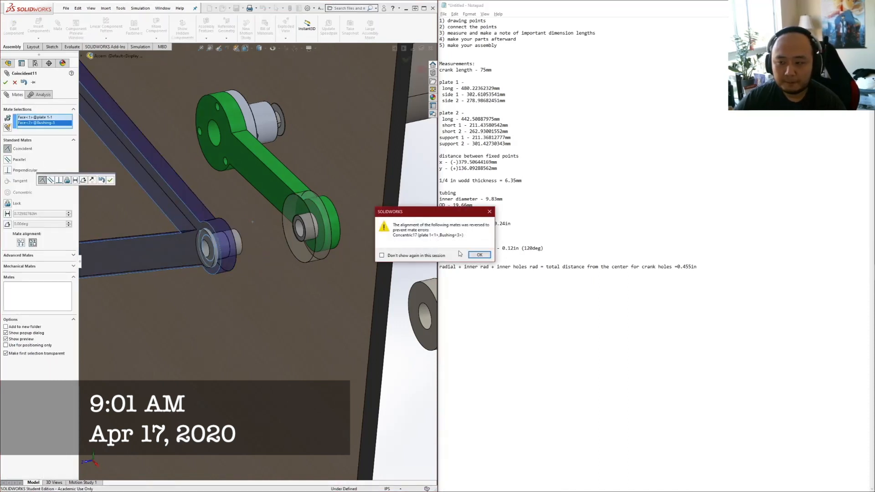
pyautogui.click(478, 255)
pyautogui.scroll(5, 254, 245)
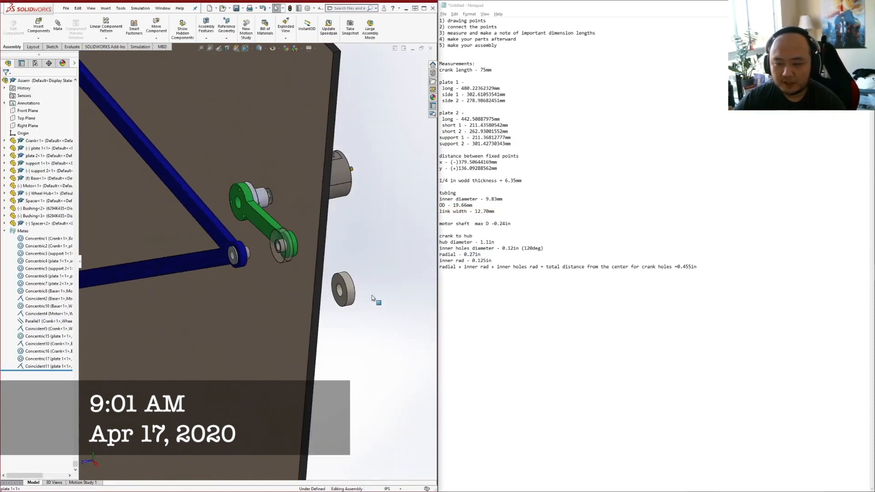
pyautogui.scroll(-4, 371, 298)
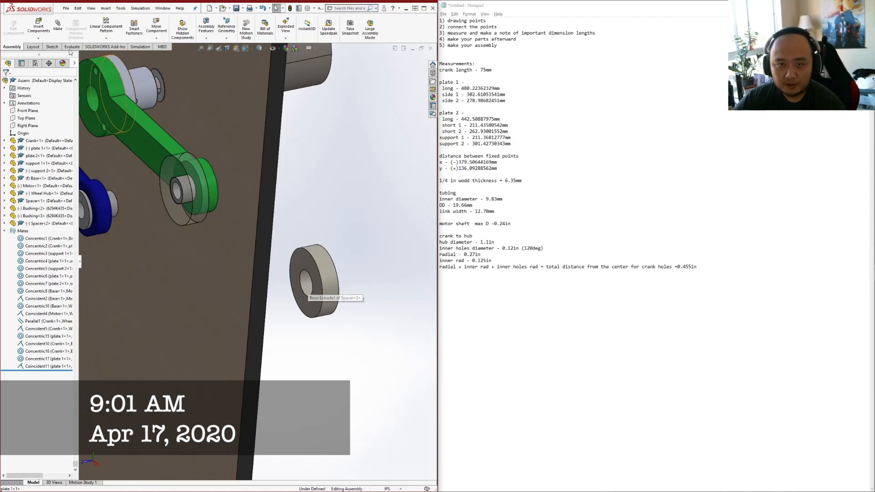
pyautogui.click(57, 25)
pyautogui.click(312, 287)
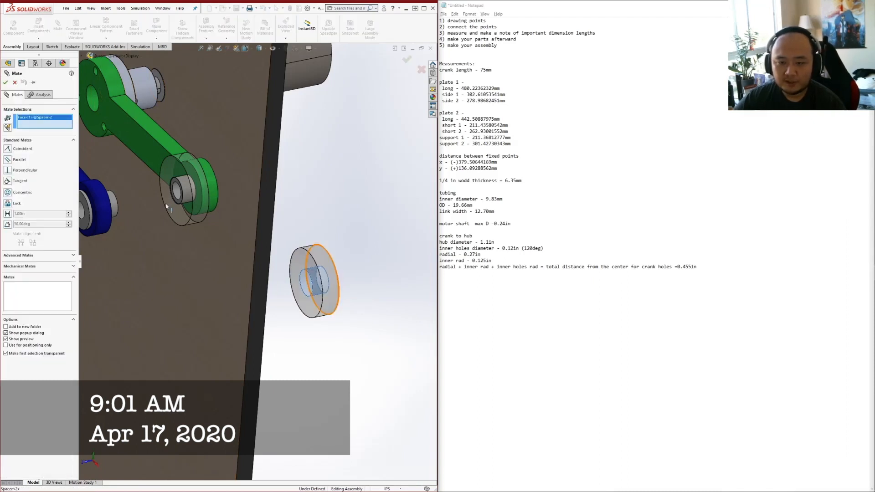
pyautogui.scroll(-3, 178, 193)
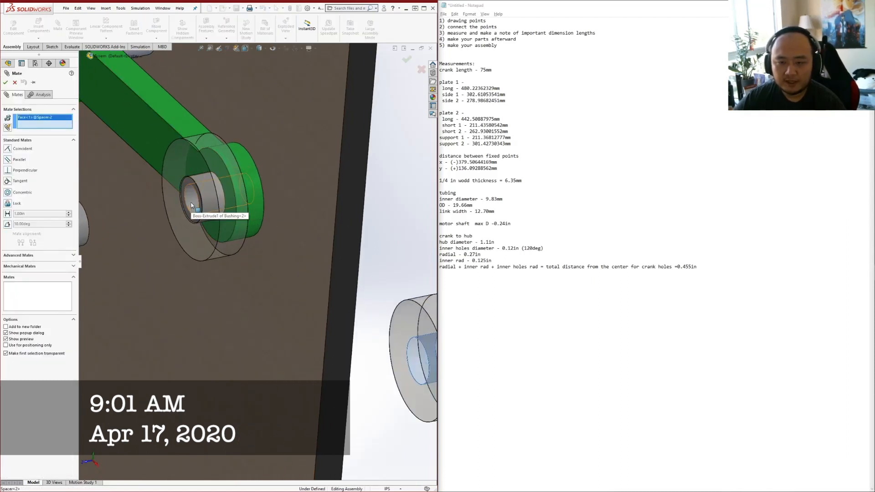
pyautogui.scroll(3, 139, 218)
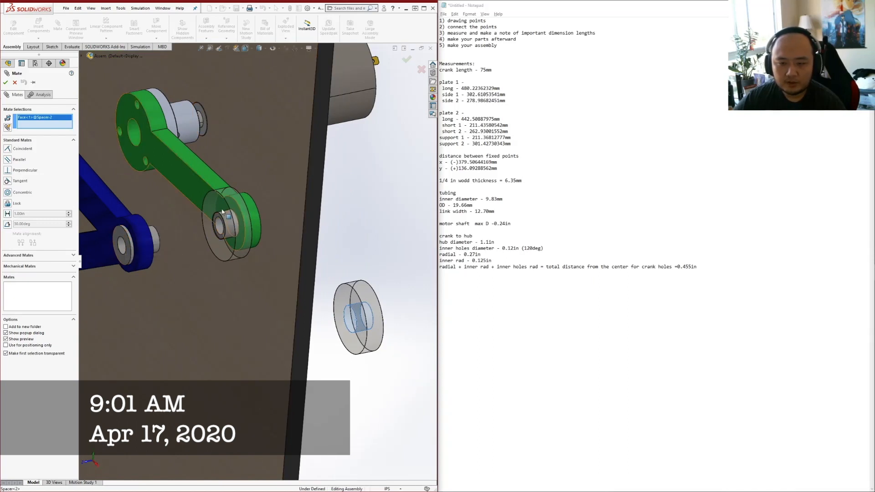
pyautogui.scroll(-4, 237, 227)
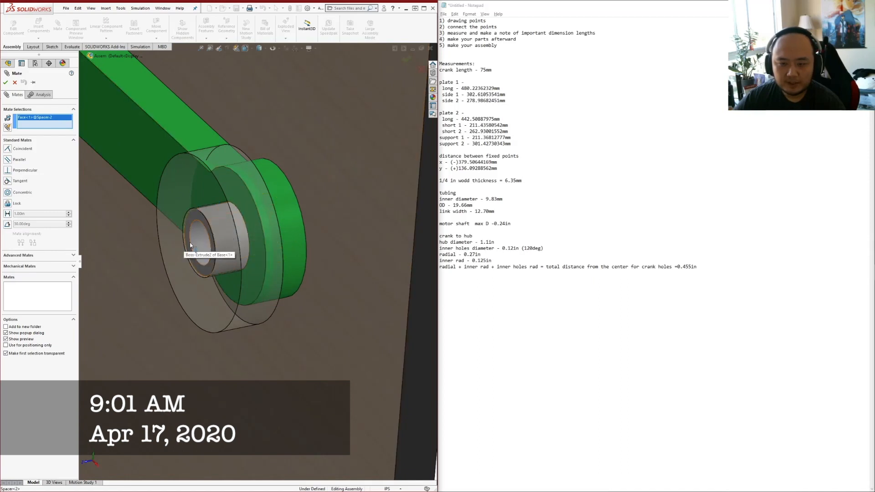
pyautogui.click(197, 244)
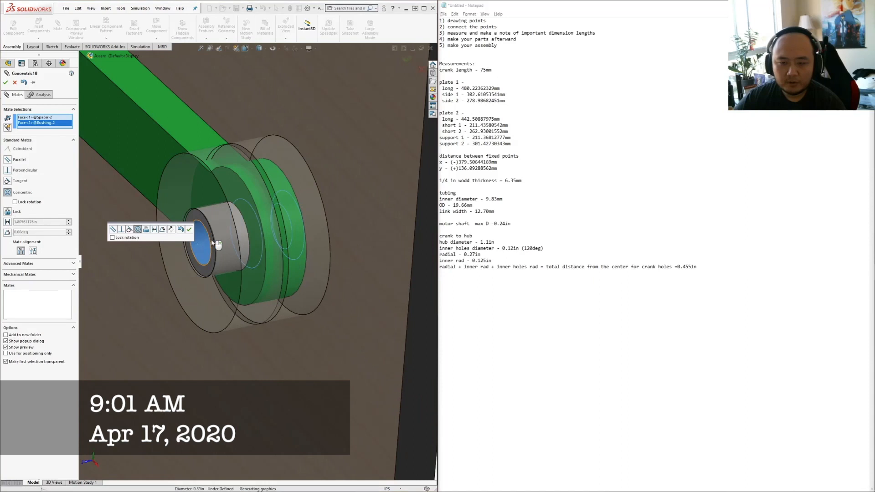
pyautogui.rightClick(42, 122)
pyautogui.click(57, 128)
pyautogui.moveTo(302, 217); pyautogui.dragTo(407, 224)
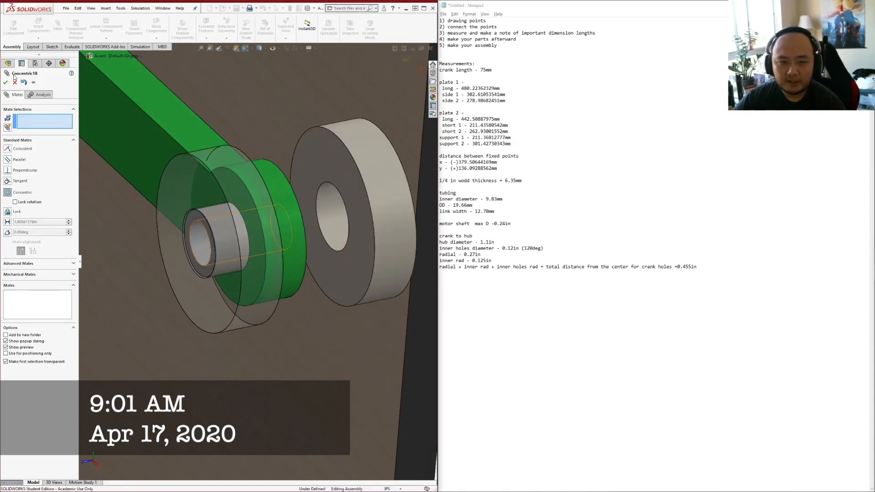
pyautogui.click(16, 83)
# Slide the transparent spacer away from the crank along the bushing and turn off its transparency
pyautogui.rightClick(199, 211)
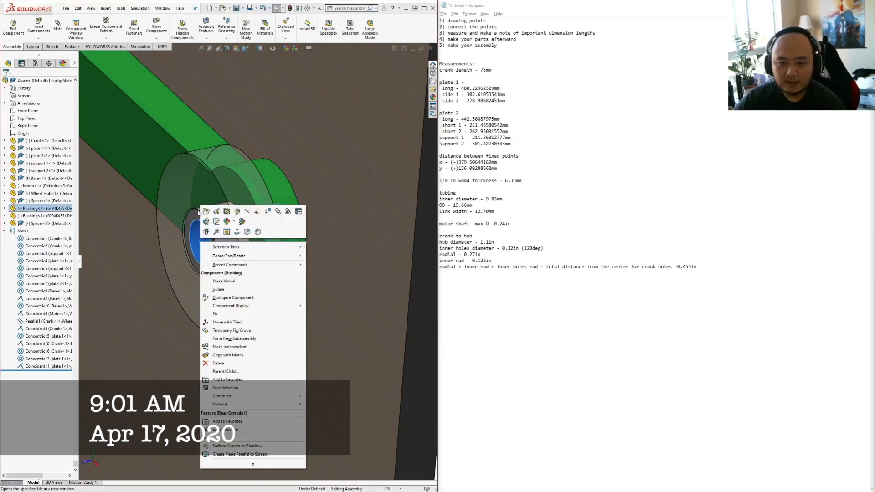
pyautogui.moveTo(173, 245); pyautogui.dragTo(147, 285, button='middle')
pyautogui.scroll(4, 162, 267)
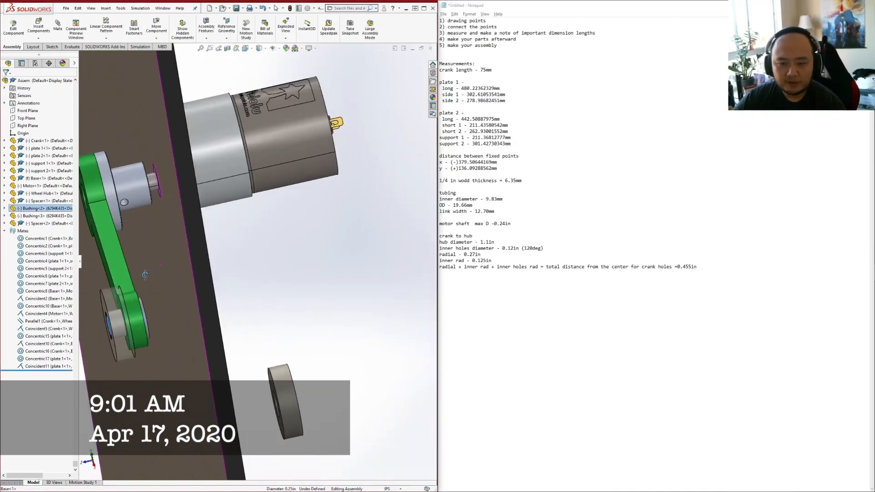
pyautogui.scroll(3, 148, 285)
pyautogui.scroll(-5, 150, 291)
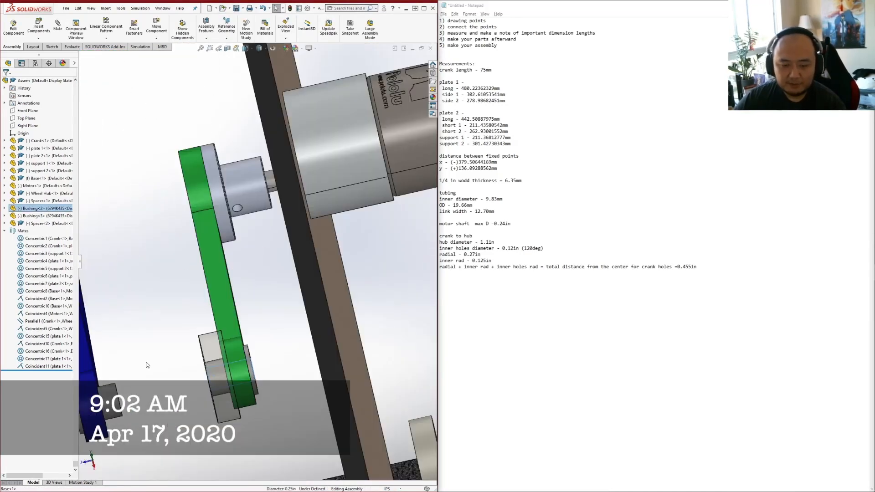
pyautogui.moveTo(207, 349); pyautogui.dragTo(197, 351)
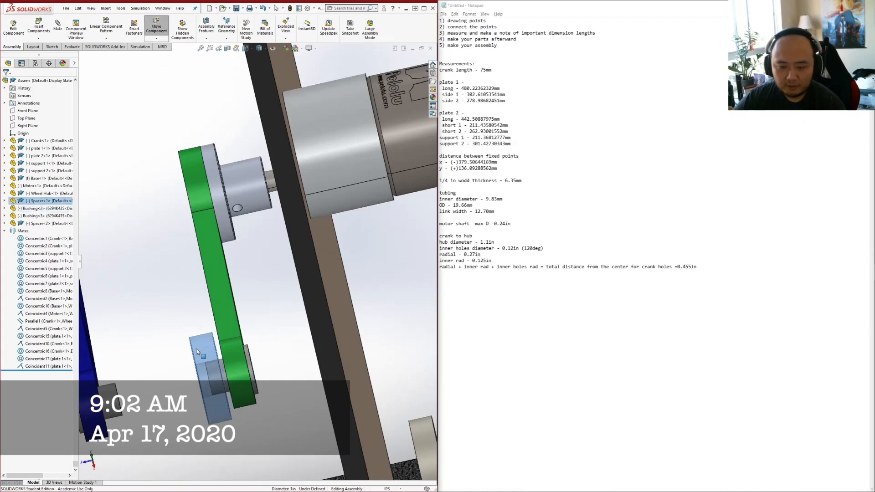
pyautogui.rightClick(187, 349)
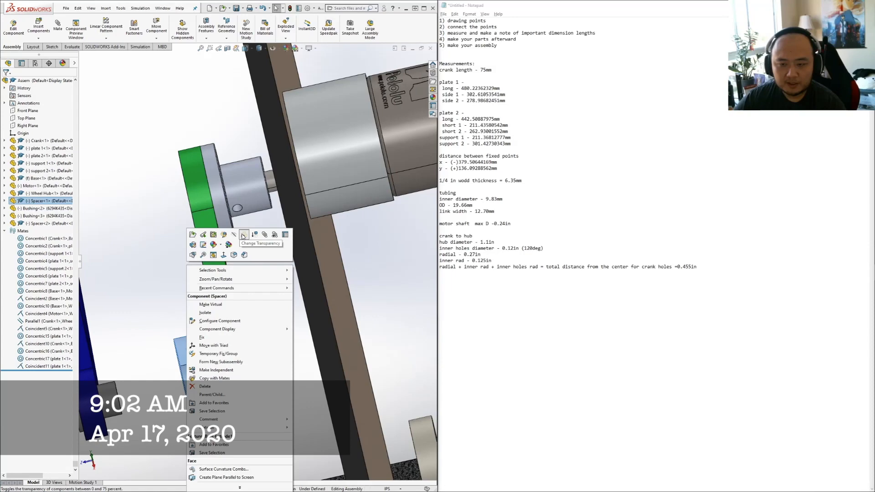
pyautogui.click(244, 235)
pyautogui.click(187, 307)
# Add a coincident mate between the first spacer's crank-side face and the crank's plate-side face
pyautogui.moveTo(188, 324); pyautogui.dragTo(197, 351, button='middle')
pyautogui.moveTo(209, 310); pyautogui.dragTo(206, 349, button='middle')
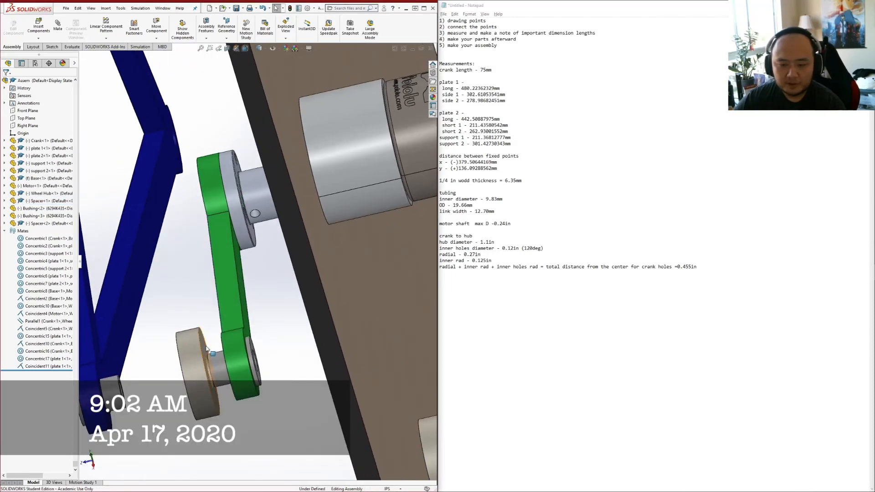
pyautogui.click(203, 351)
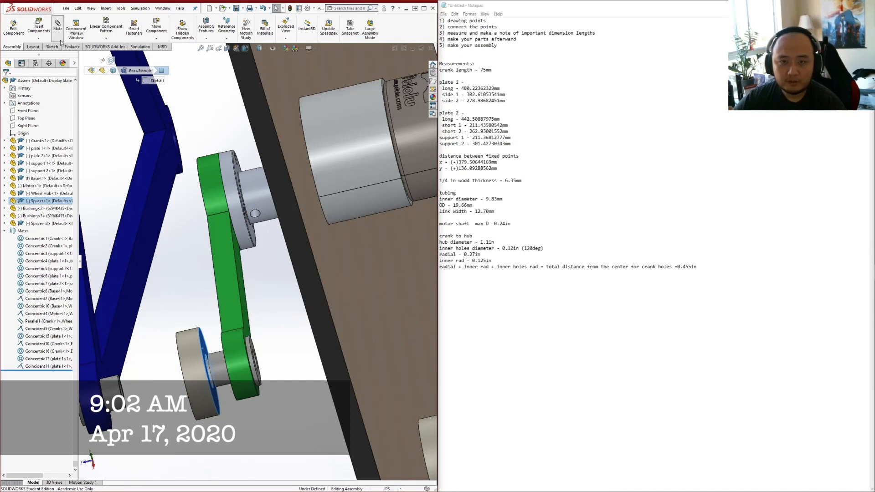
pyautogui.press('m')
pyautogui.moveTo(228, 275); pyautogui.dragTo(238, 304, button='middle')
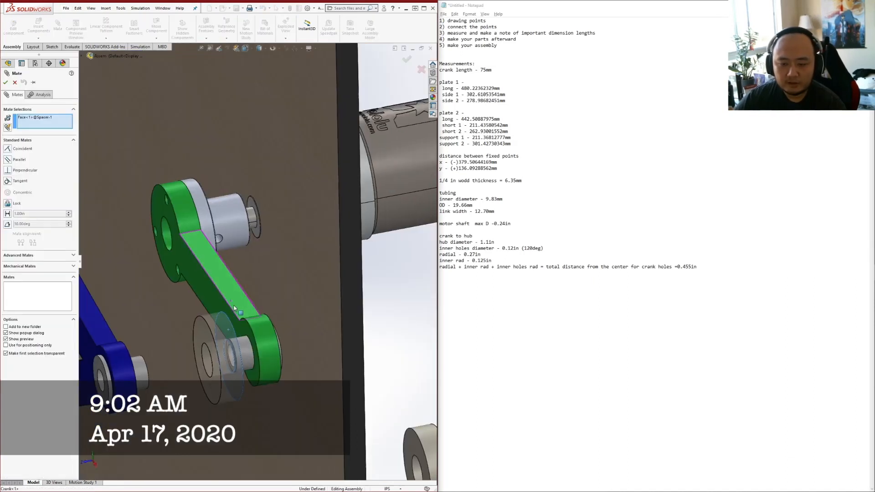
pyautogui.click(249, 331)
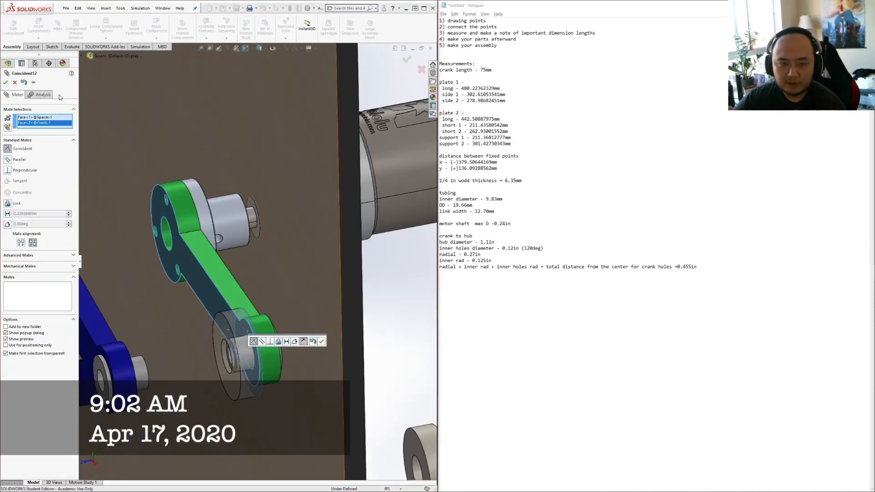
pyautogui.click(6, 82)
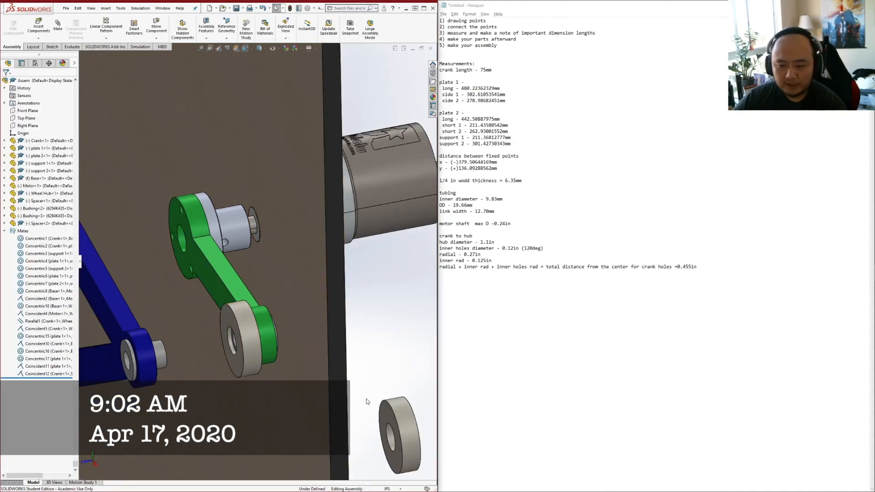
# Add a concentric mate between the bores of the first and second spacers
pyautogui.moveTo(376, 397); pyautogui.dragTo(390, 410, button='middle')
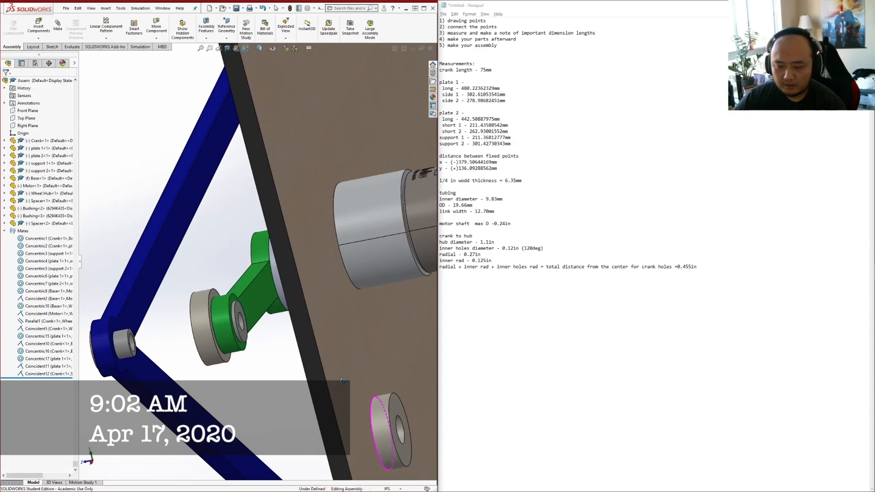
pyautogui.click(402, 431)
pyautogui.moveTo(228, 336); pyautogui.dragTo(209, 337, button='middle')
pyautogui.scroll(-5, 208, 337)
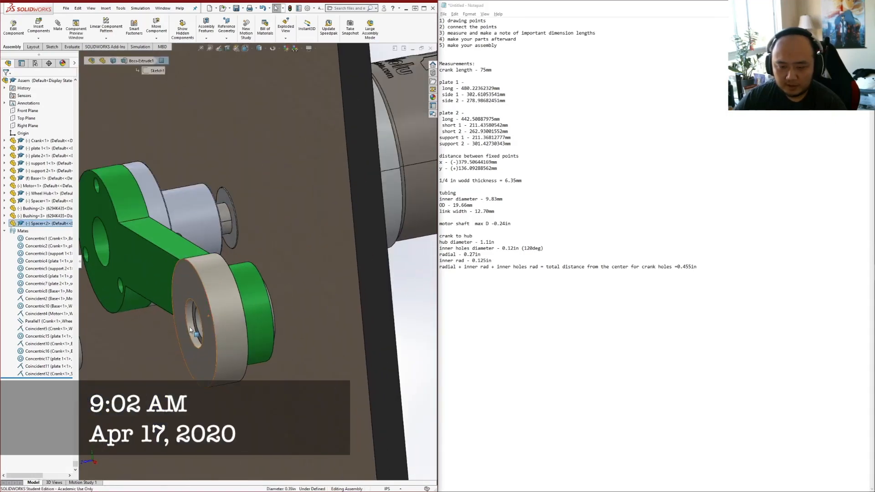
pyautogui.click(194, 321)
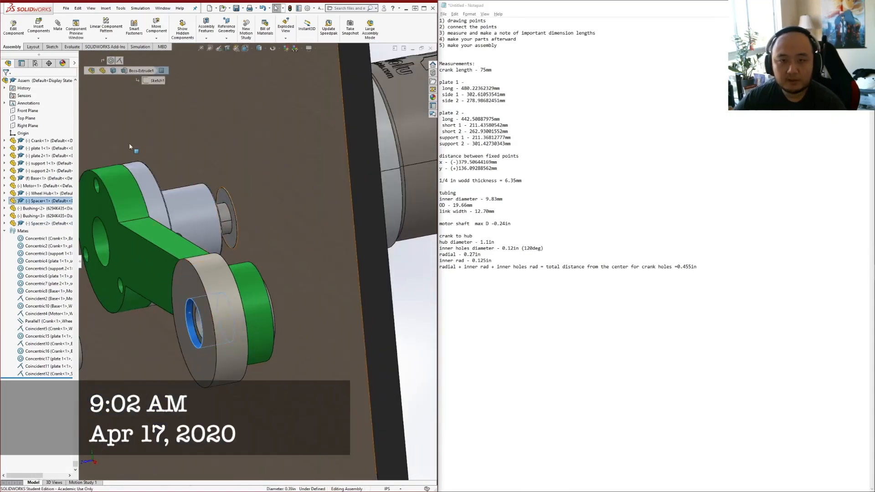
pyautogui.click(60, 26)
pyautogui.scroll(3, 280, 278)
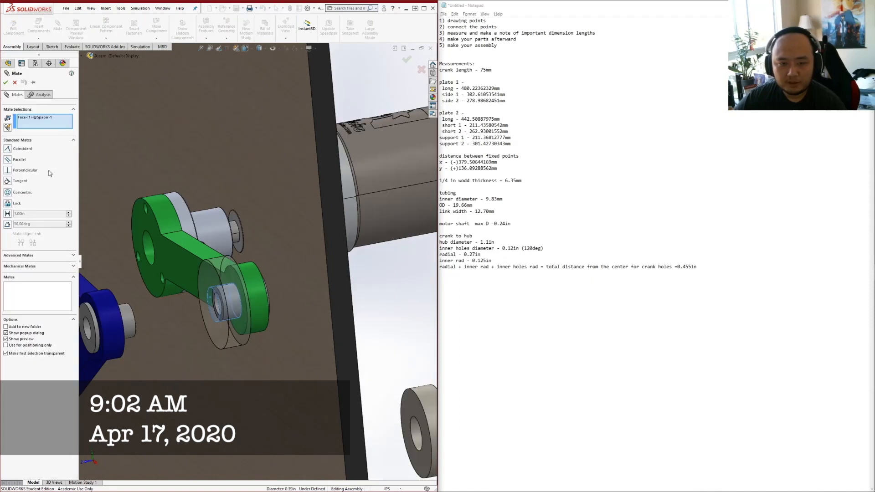
pyautogui.click(416, 428)
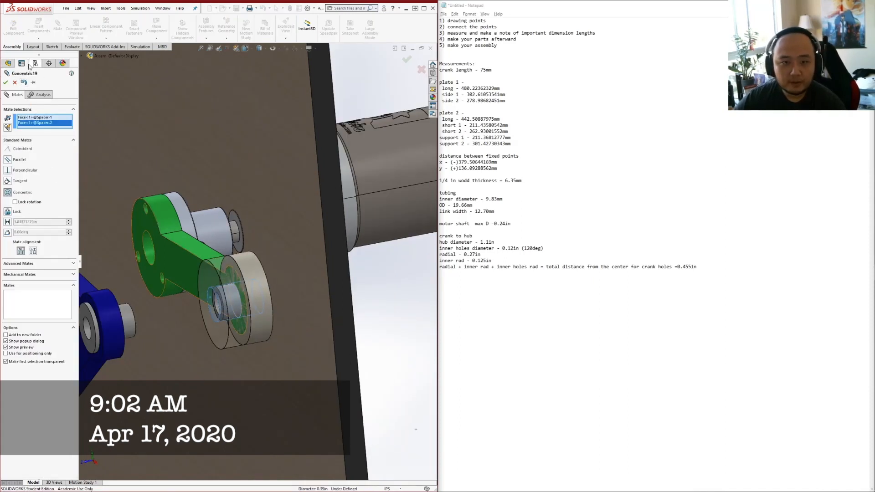
pyautogui.click(5, 83)
pyautogui.click(5, 83)
# Slide the second spacer clear of the first and add a coincident mate between their facing flat faces
pyautogui.moveTo(252, 278); pyautogui.dragTo(159, 291)
pyautogui.press('Escape')
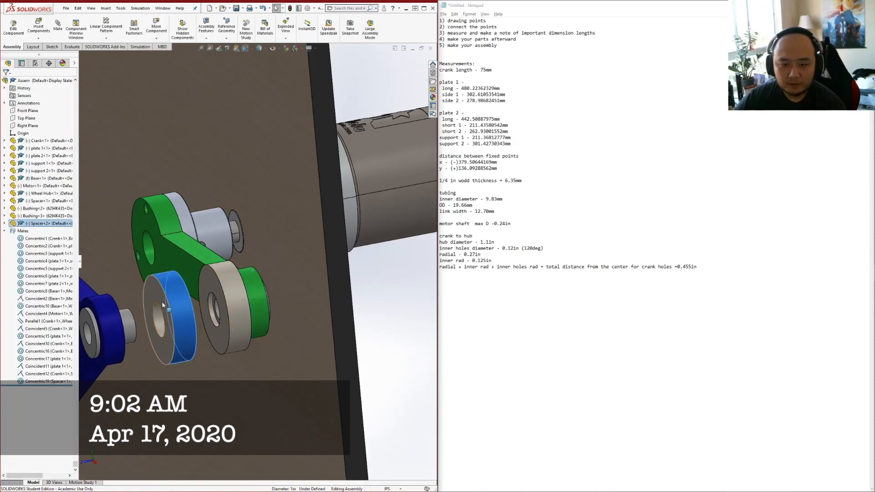
pyautogui.click(156, 298)
pyautogui.moveTo(182, 294); pyautogui.dragTo(148, 295, button='middle')
pyautogui.click(195, 290)
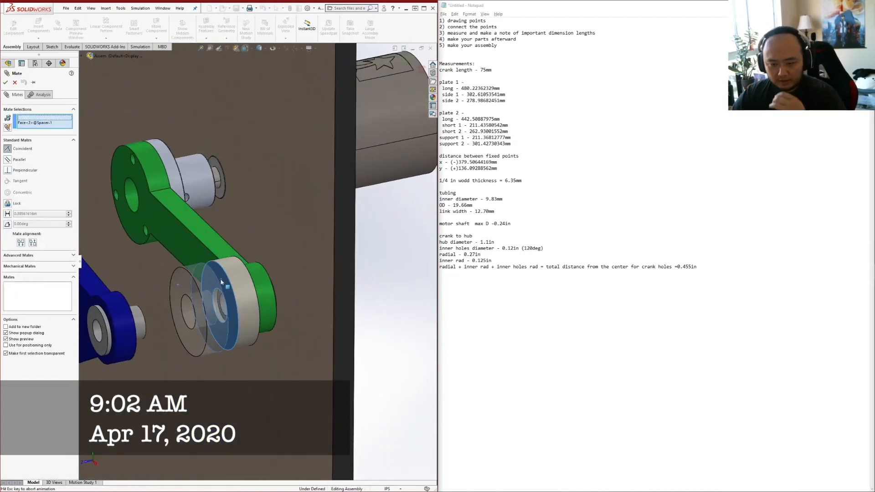
pyautogui.click(220, 282)
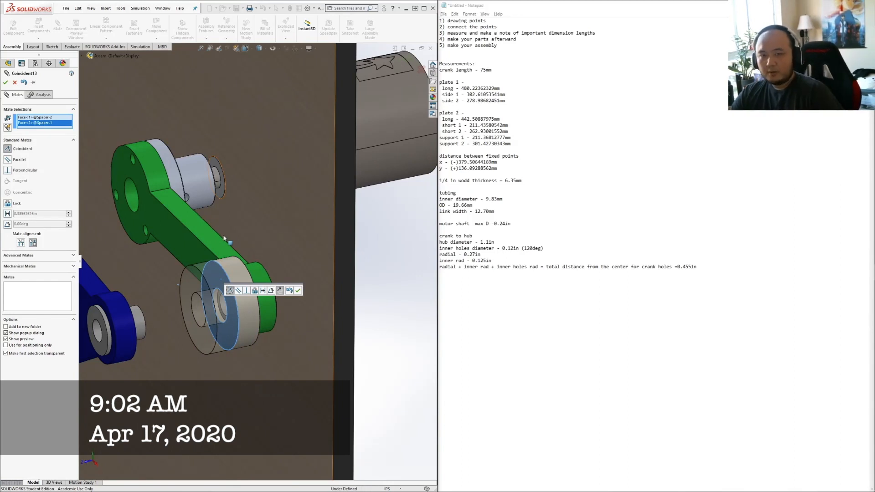
pyautogui.click(5, 82)
pyautogui.moveTo(220, 288); pyautogui.dragTo(215, 258)
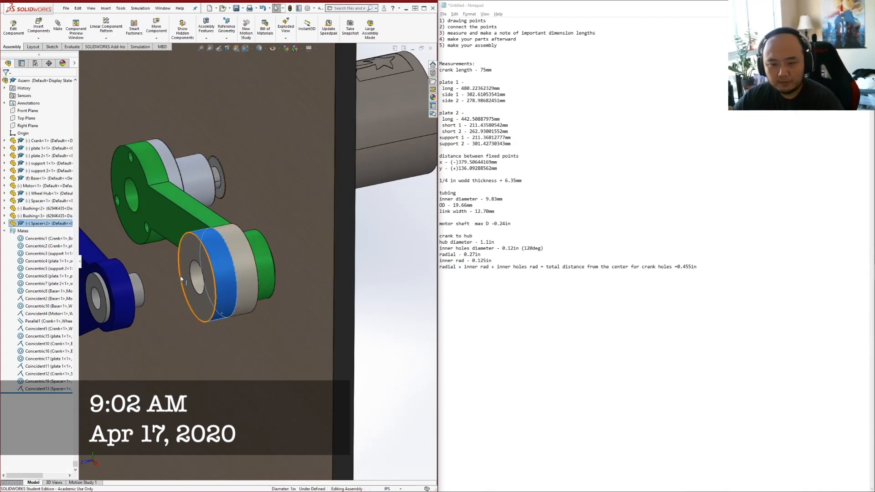
# Add a coincident mate between plate 1's crank-side face and the second spacer's outer face
pyautogui.moveTo(151, 259); pyautogui.dragTo(174, 290, button='middle')
pyautogui.click(409, 377)
pyautogui.moveTo(409, 377); pyautogui.dragTo(152, 293, button='middle')
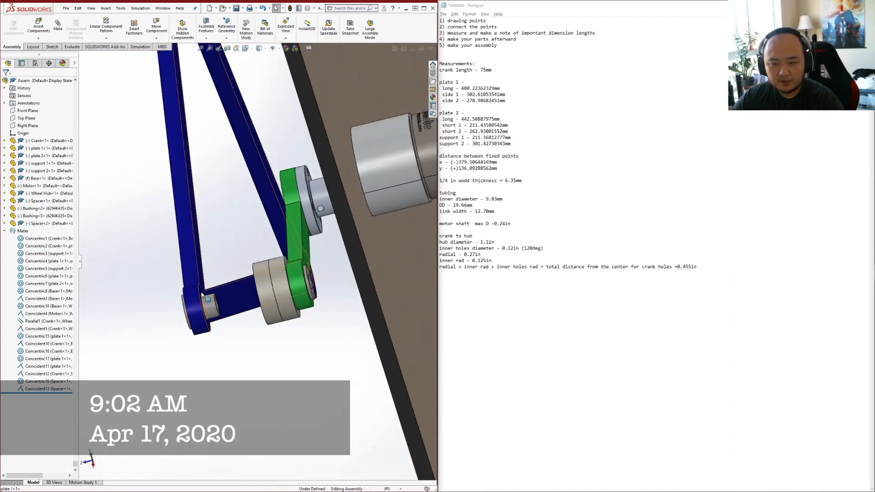
pyautogui.scroll(-2, 218, 287)
pyautogui.click(209, 290)
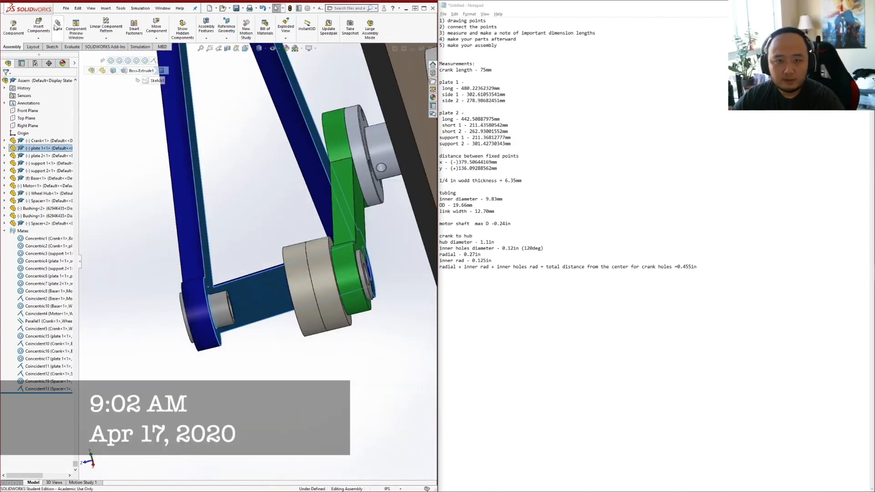
pyautogui.moveTo(301, 255); pyautogui.dragTo(353, 259, button='middle')
pyautogui.click(267, 265)
pyautogui.click(5, 83)
pyautogui.click(5, 82)
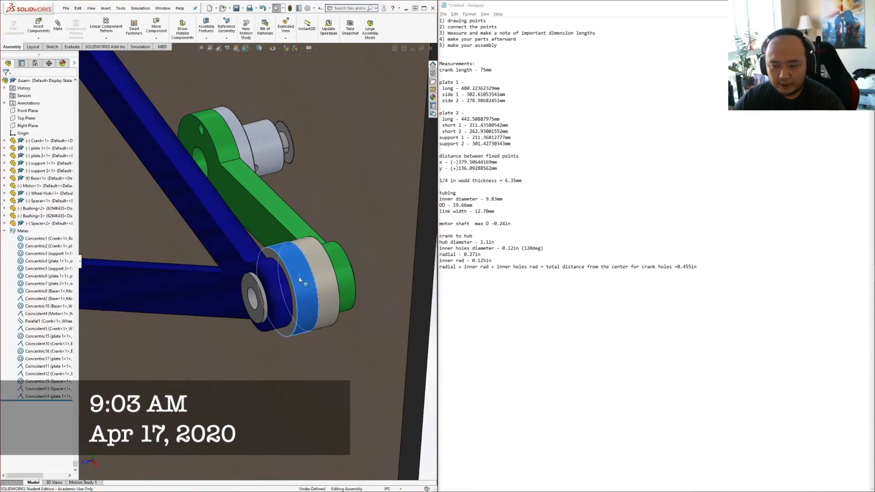
# Examine the bushings inside the crank-to-plate 1 joint by temporarily making the second spacer transparent
pyautogui.rightClick(299, 276)
pyautogui.click(357, 234)
pyautogui.moveTo(337, 298); pyautogui.dragTo(310, 301, button='middle')
pyautogui.scroll(-2, 312, 298)
pyautogui.scroll(1, 310, 301)
pyautogui.scroll(4, 214, 299)
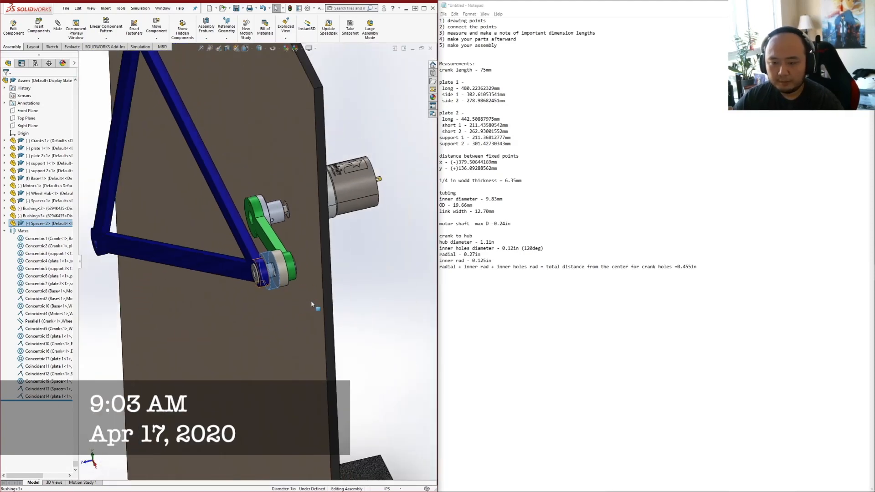
pyautogui.scroll(-5, 268, 262)
pyautogui.moveTo(269, 262)
pyautogui.mouseDown(button='middle')
pyautogui.moveTo(221, 258)
pyautogui.moveTo(258, 259)
pyautogui.mouseUp(button='middle')
pyautogui.rightClick(258, 260)
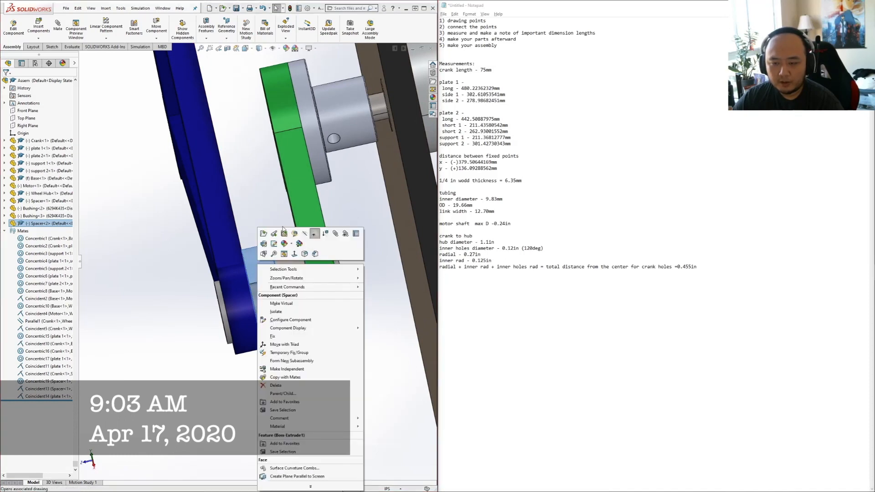
pyautogui.click(314, 234)
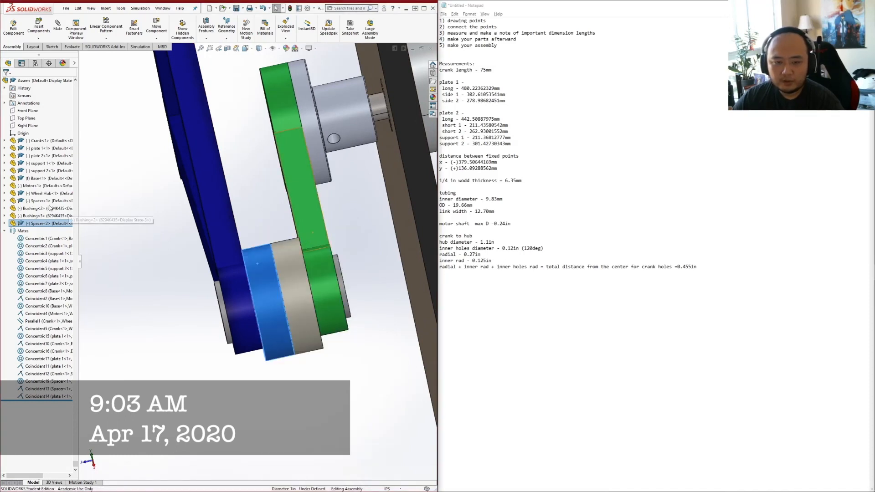
pyautogui.click(28, 178)
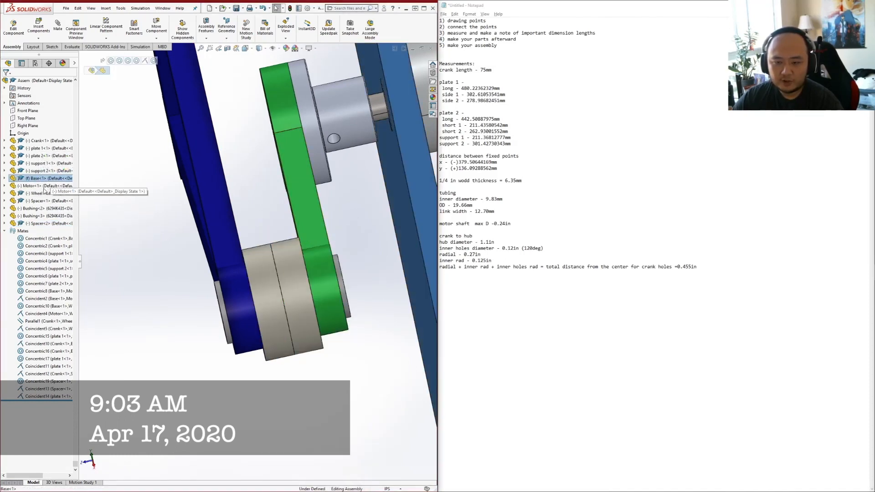
pyautogui.scroll(5, 154, 233)
pyautogui.moveTo(207, 269); pyautogui.dragTo(295, 269, button='middle')
pyautogui.scroll(4, 294, 269)
pyautogui.press('space')
pyautogui.click(387, 349)
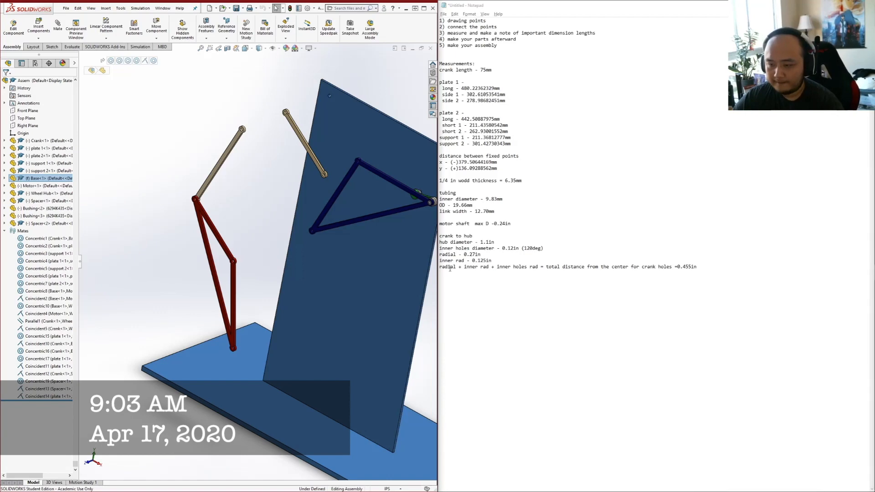
pyautogui.click(386, 82)
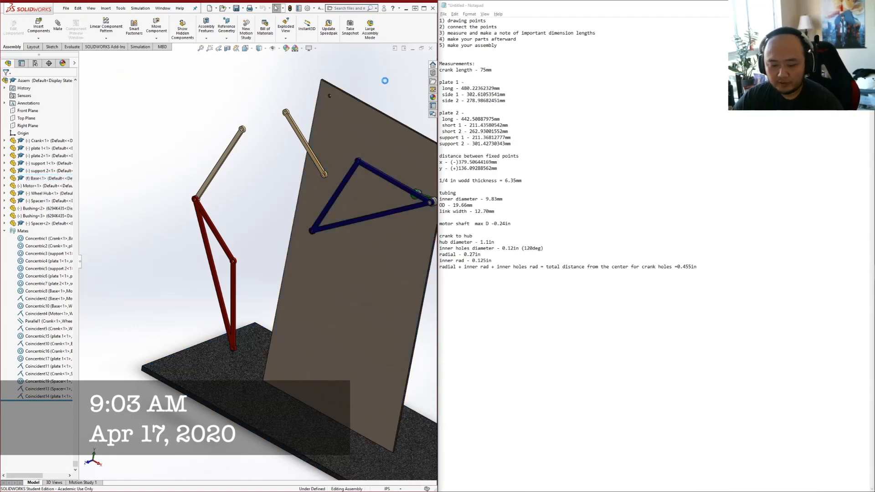
# Switch to the front view and swing the crank around to check the linkage's motion
pyautogui.scroll(3, 382, 182)
pyautogui.moveTo(377, 235); pyautogui.dragTo(331, 246, button='middle')
pyautogui.press('space')
pyautogui.click(140, 332)
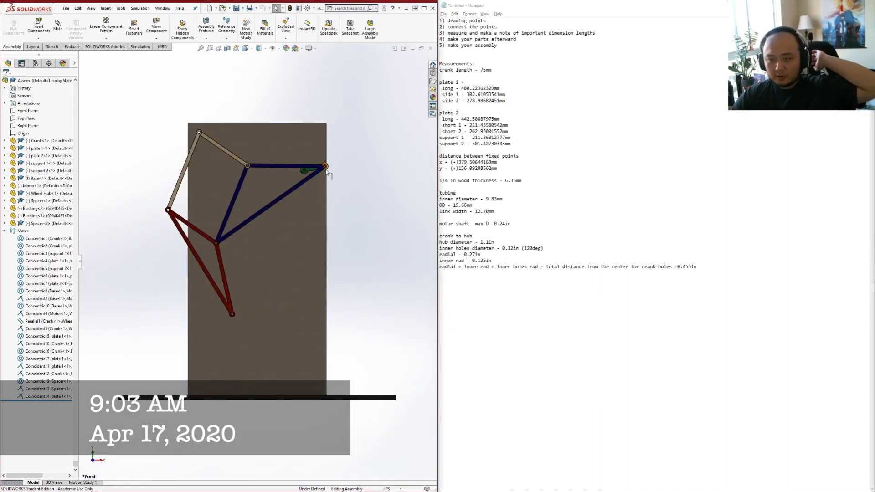
pyautogui.scroll(-4, 303, 175)
pyautogui.moveTo(313, 187); pyautogui.dragTo(258, 171)
# Examine from the side how far the supports and plate 2 sit from plate 1 and the base panel
pyautogui.moveTo(258, 171); pyautogui.dragTo(196, 233, button='middle')
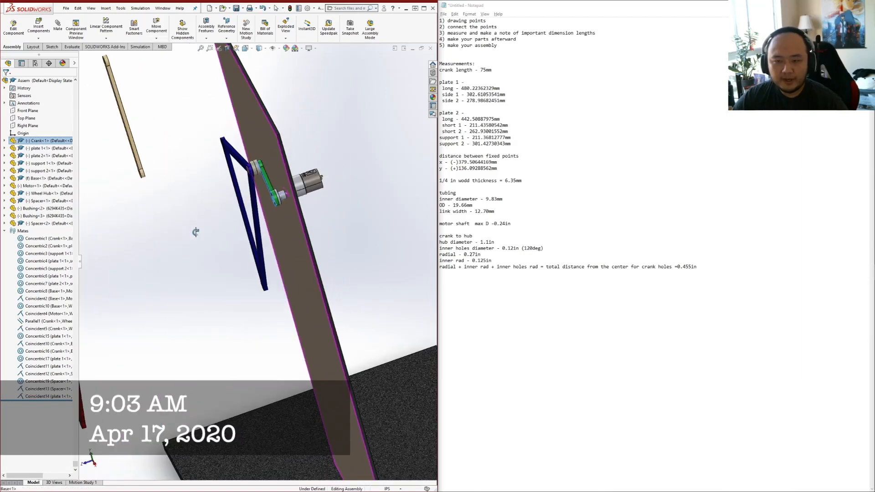
pyautogui.scroll(4, 205, 212)
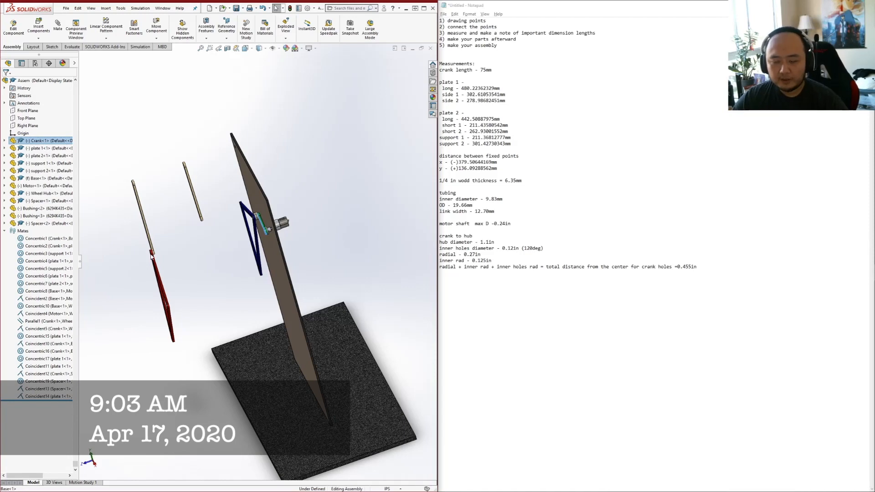
pyautogui.scroll(-4, 332, 195)
pyautogui.scroll(4, 283, 206)
pyautogui.scroll(-4, 155, 280)
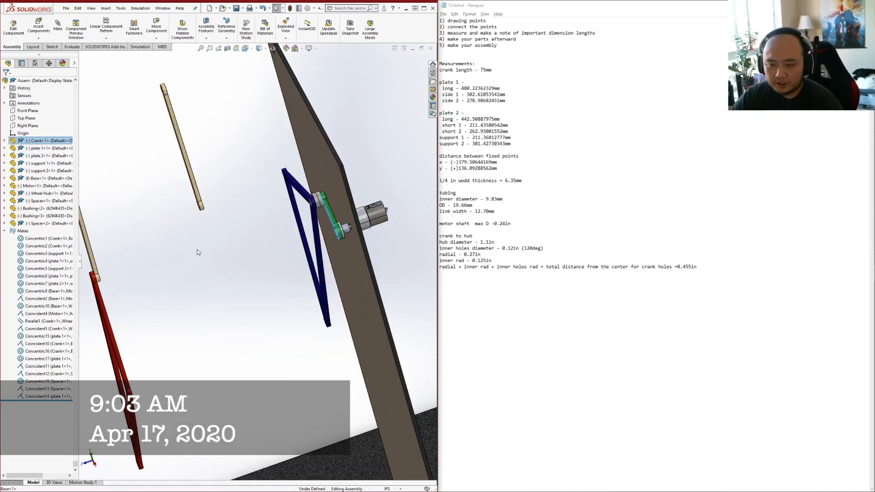
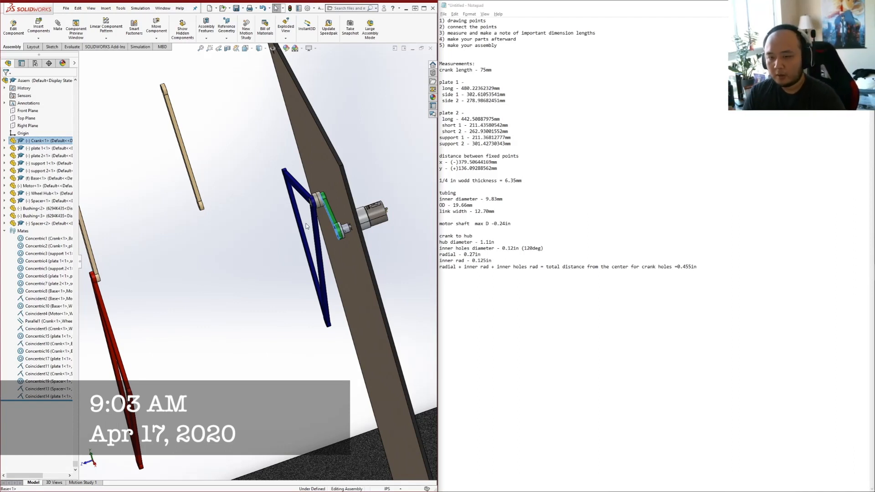
pyautogui.click(405, 141)
pyautogui.scroll(5, 231, 246)
pyautogui.scroll(-4, 236, 279)
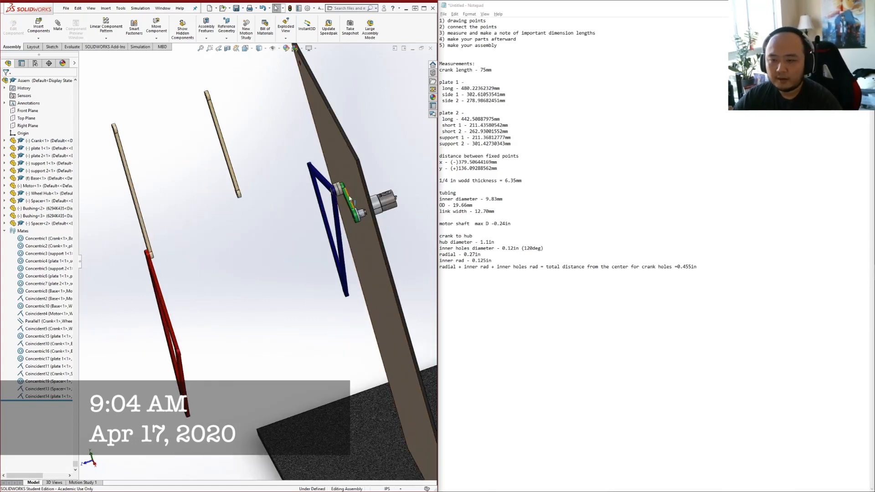
pyautogui.scroll(2, 336, 226)
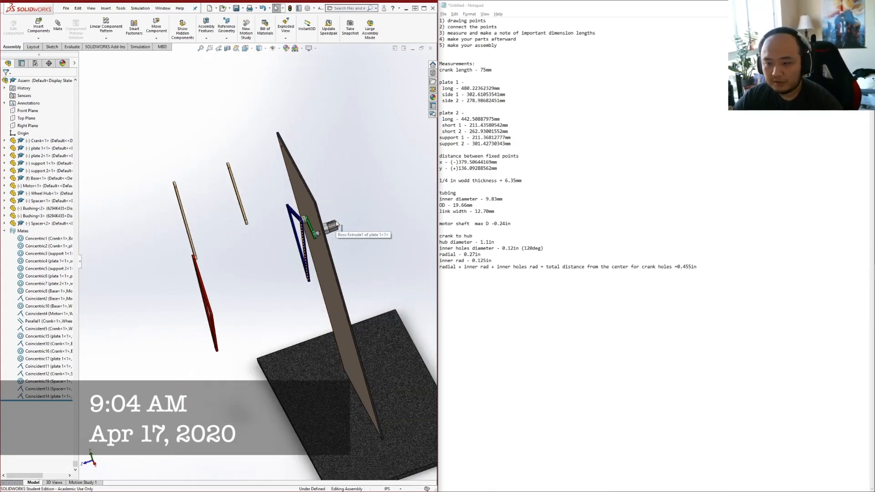
pyautogui.scroll(-4, 351, 208)
pyautogui.moveTo(264, 253); pyautogui.dragTo(348, 205, button='middle')
pyautogui.scroll(4, 258, 260)
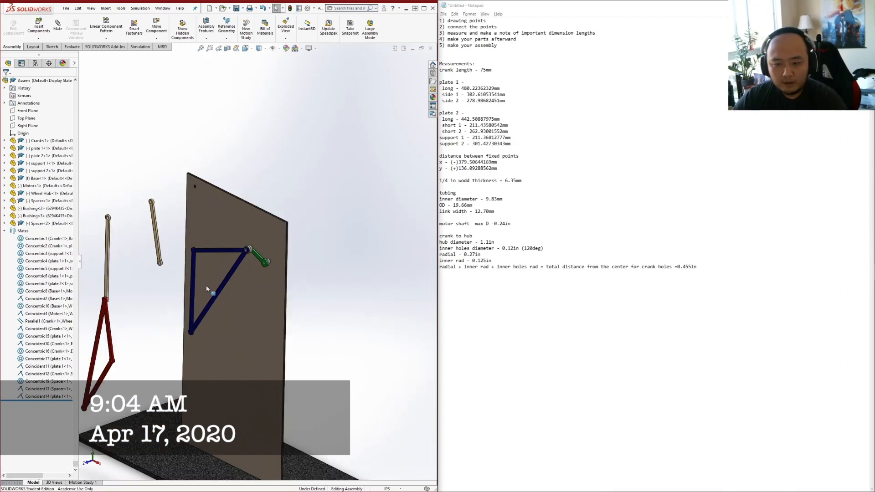
# In the front view, rotate the crank until it lies roughly horizontal with its free end at the base panel's edge
pyautogui.scroll(3, 248, 280)
pyautogui.press('space')
pyautogui.click(166, 338)
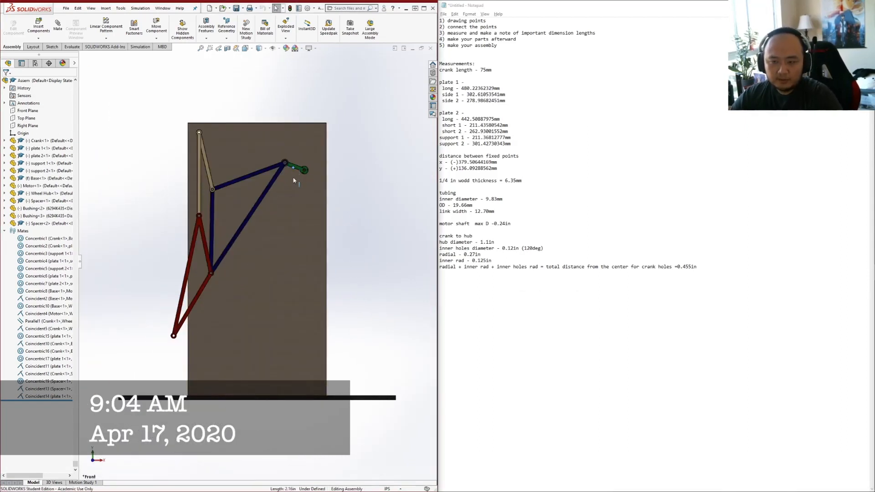
pyautogui.moveTo(299, 170); pyautogui.dragTo(338, 180)
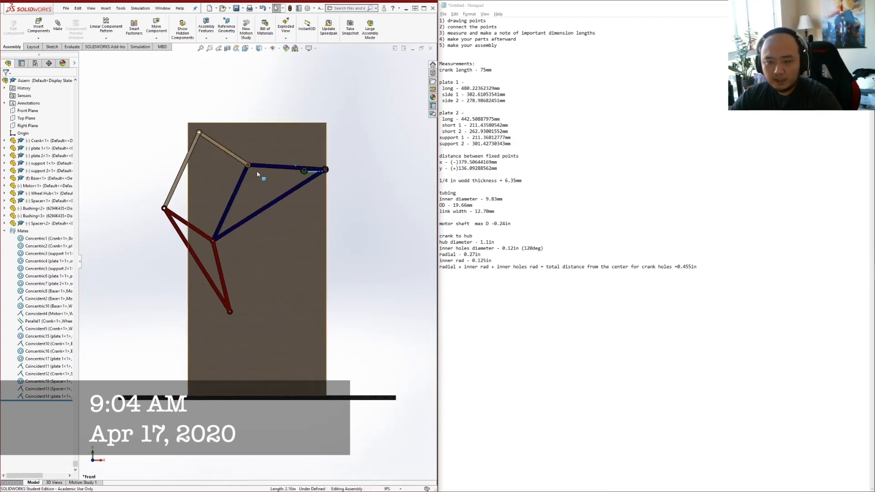
# Insert one Bushing and one Spacer from the self-made folder, placing them loosely near the upper part of the base panel
pyautogui.moveTo(249, 166); pyautogui.dragTo(211, 190, button='middle')
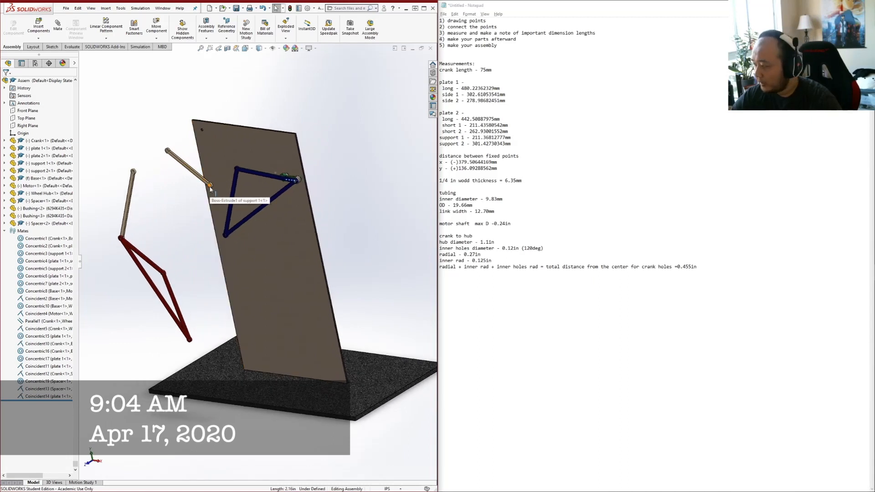
pyautogui.scroll(-6, 239, 177)
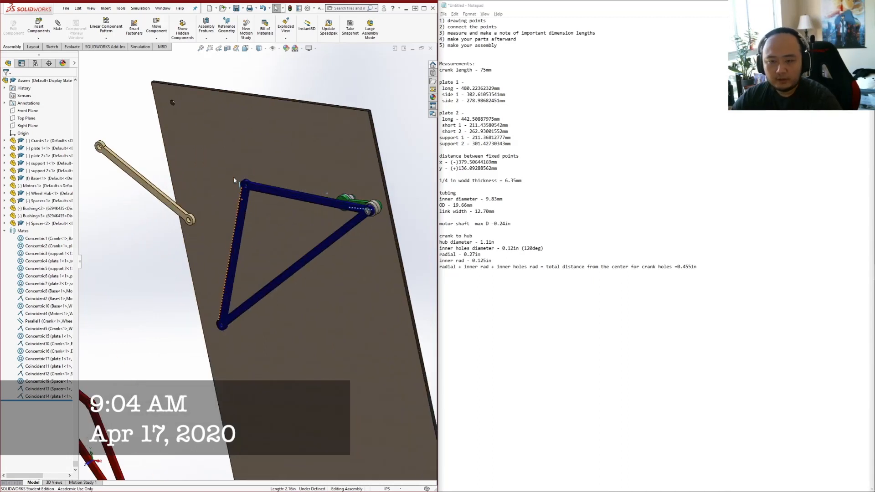
pyautogui.scroll(6, 287, 301)
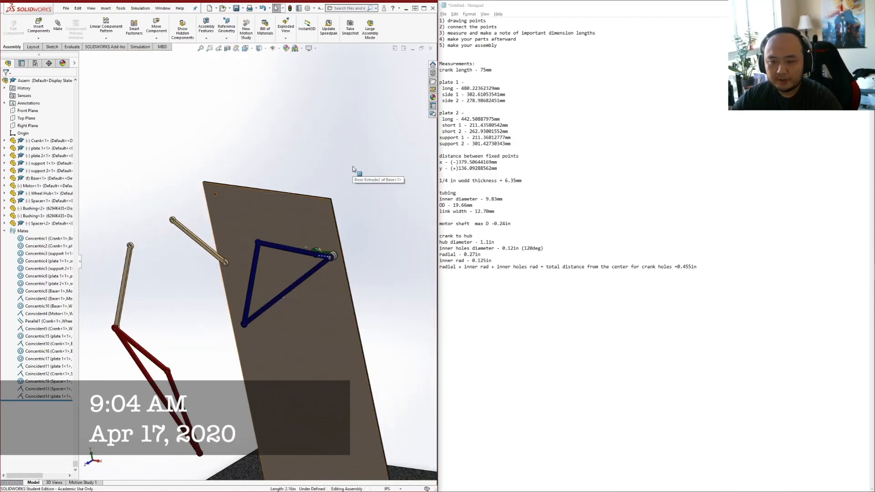
pyautogui.click(38, 27)
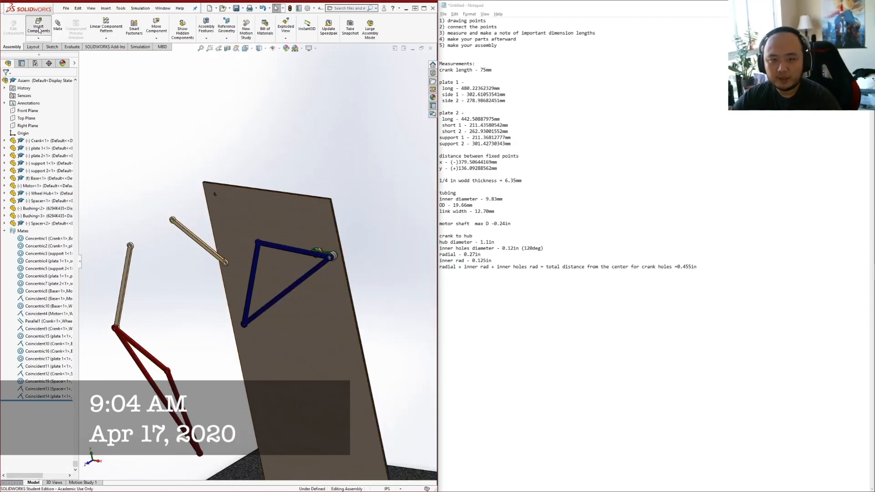
pyautogui.click(196, 298)
pyautogui.keyDown('ctrl'); pyautogui.click(198, 342); pyautogui.keyUp('ctrl')
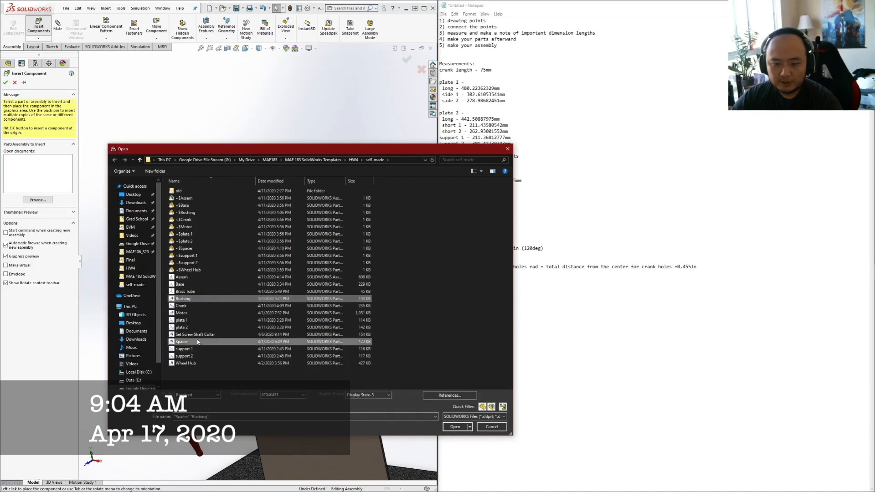
pyautogui.click(455, 427)
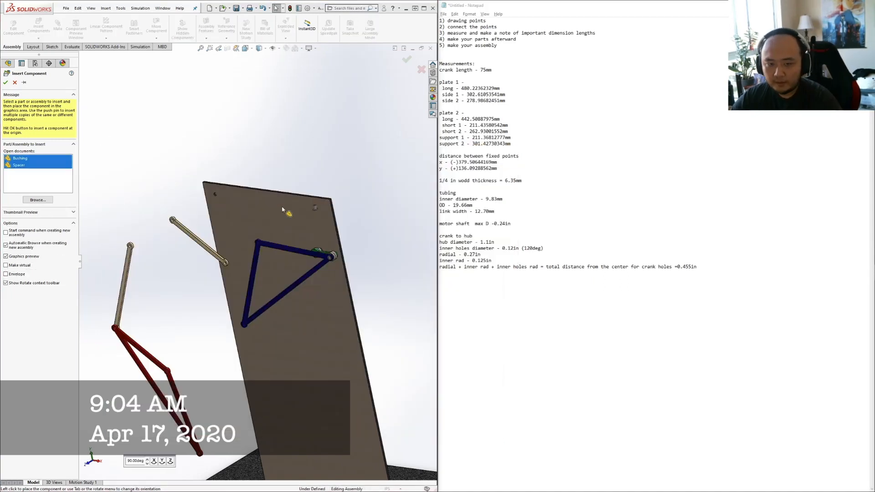
pyautogui.click(311, 166)
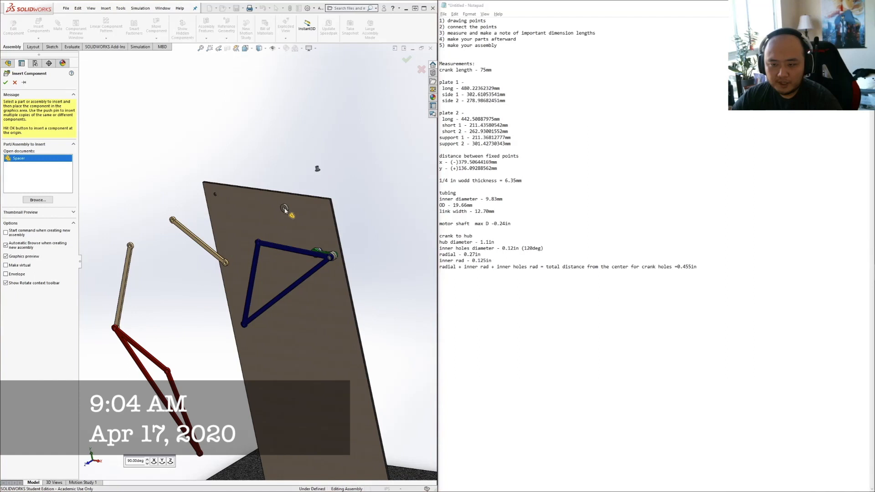
pyautogui.click(275, 209)
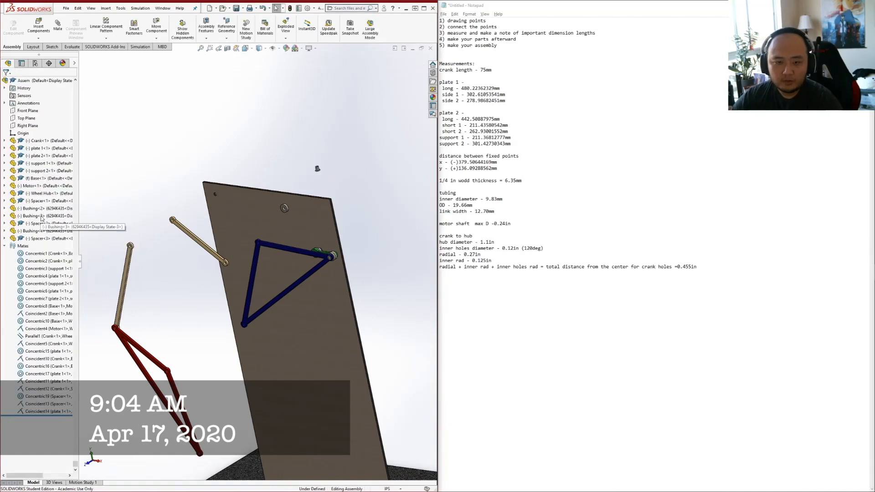
pyautogui.rightClick(45, 216)
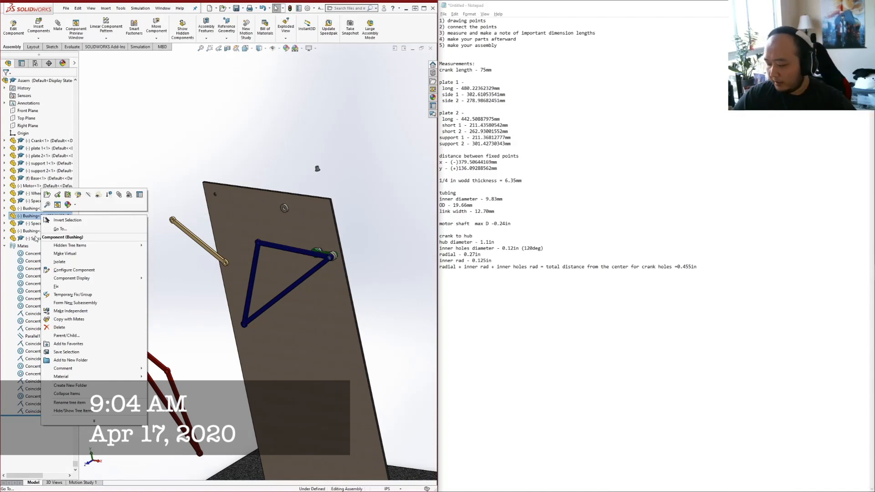
pyautogui.click(236, 174)
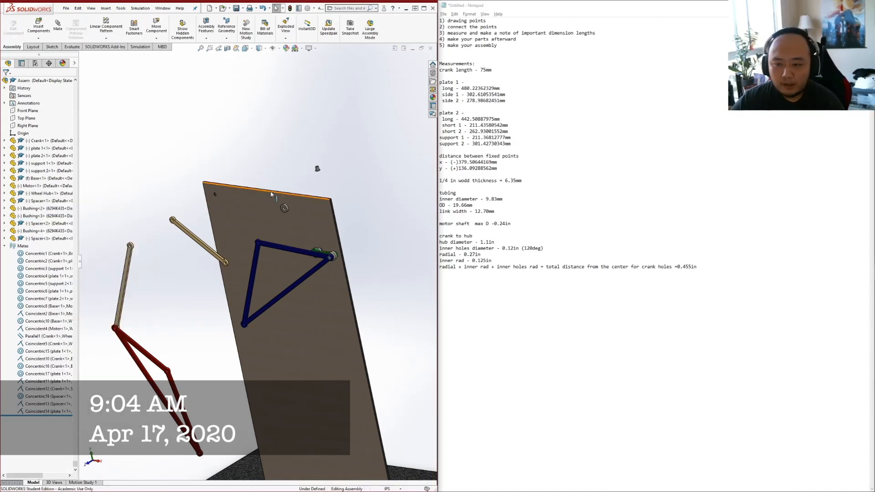
# Mate the new bushing concentric with plate 1's upper joint hole and slide it closer along the hole's axis
pyautogui.scroll(-4, 290, 214)
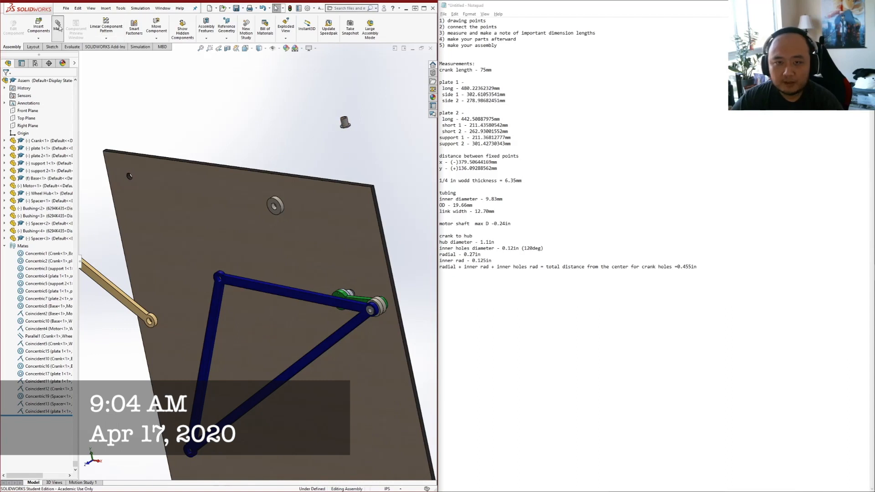
pyautogui.scroll(-1, 345, 126)
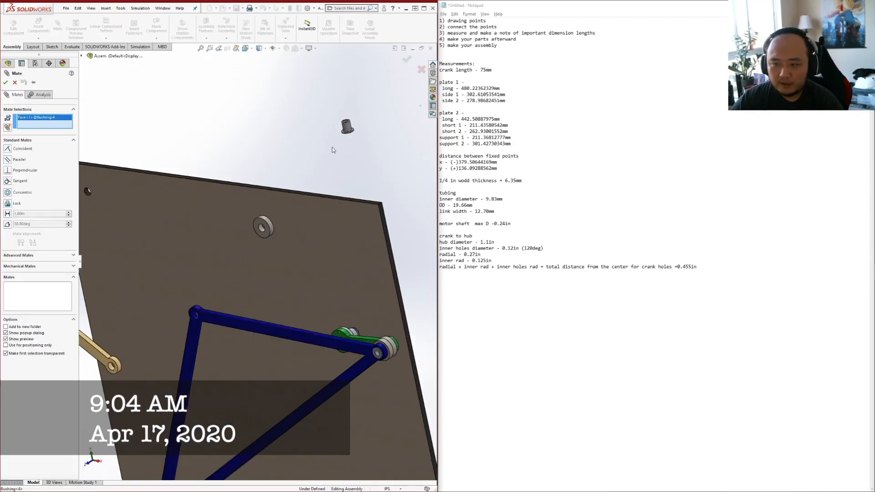
pyautogui.scroll(-4, 206, 332)
pyautogui.click(247, 275)
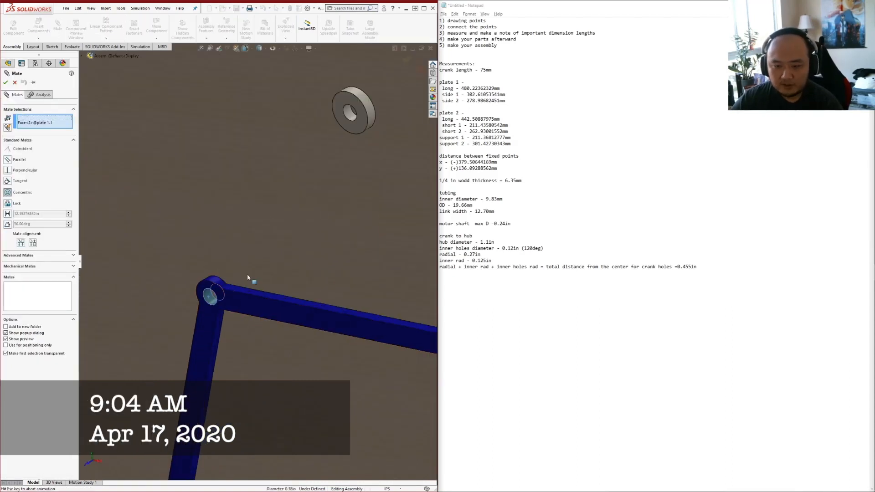
pyautogui.click(6, 82)
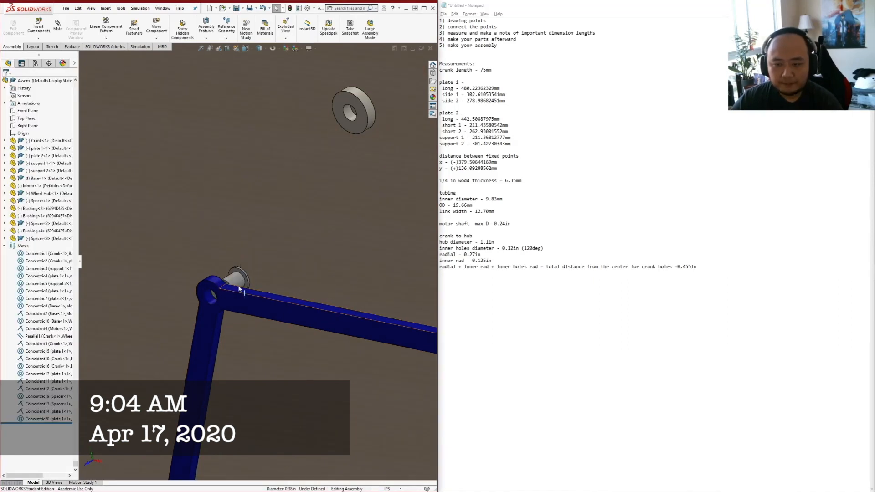
pyautogui.moveTo(241, 283); pyautogui.dragTo(231, 286)
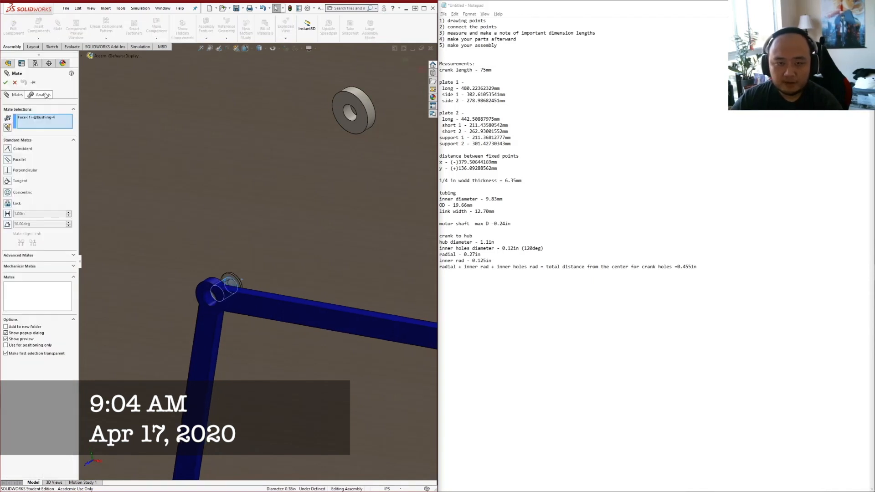
# Add a coincident mate that seats the new bushing's flange against plate 1's face on the base panel side
pyautogui.rightClick(47, 123)
pyautogui.click(59, 129)
pyautogui.scroll(-2, 229, 283)
pyautogui.click(233, 281)
pyautogui.scroll(5, 191, 291)
pyautogui.scroll(3, 234, 336)
pyautogui.moveTo(273, 331); pyautogui.dragTo(246, 323, button='middle')
pyautogui.scroll(-6, 244, 270)
pyautogui.click(248, 283)
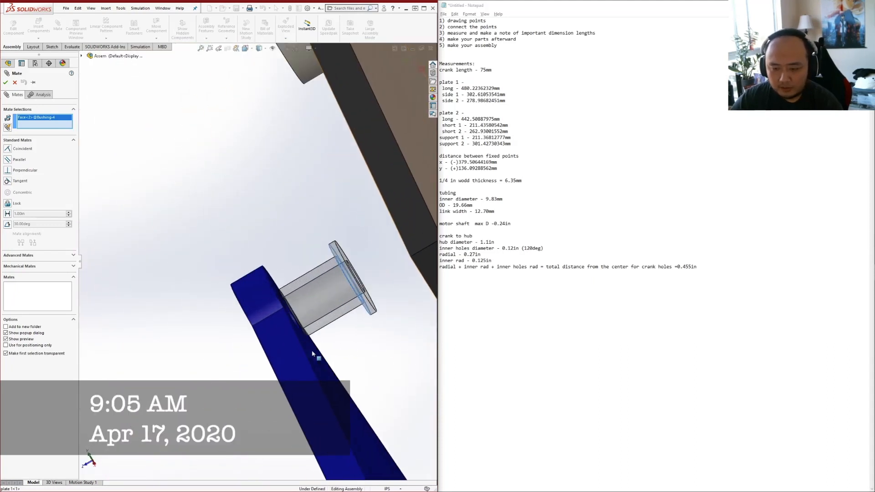
pyautogui.click(5, 82)
pyautogui.press('Escape')
# Mate the new spacer's bore concentric with plate 1's upper joint hole and slide the spacer out in front of the bushing
pyautogui.scroll(3, 306, 271)
pyautogui.moveTo(255, 274); pyautogui.dragTo(309, 240, button='middle')
pyautogui.scroll(5, 309, 241)
pyautogui.scroll(-4, 371, 157)
pyautogui.moveTo(314, 173); pyautogui.dragTo(168, 103, button='middle')
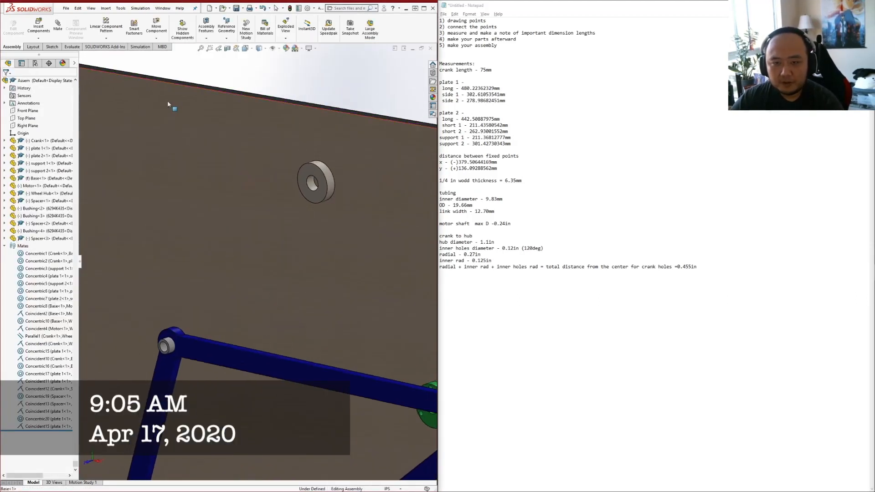
pyautogui.click(57, 26)
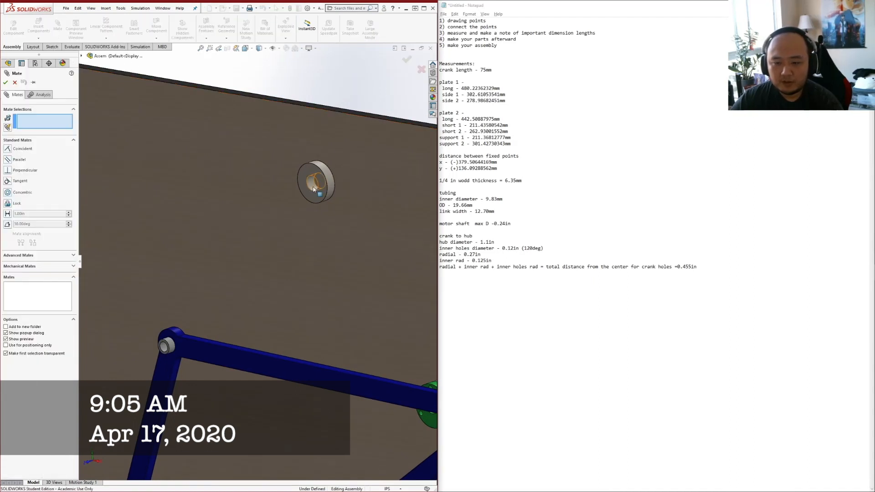
pyautogui.scroll(-6, 167, 341)
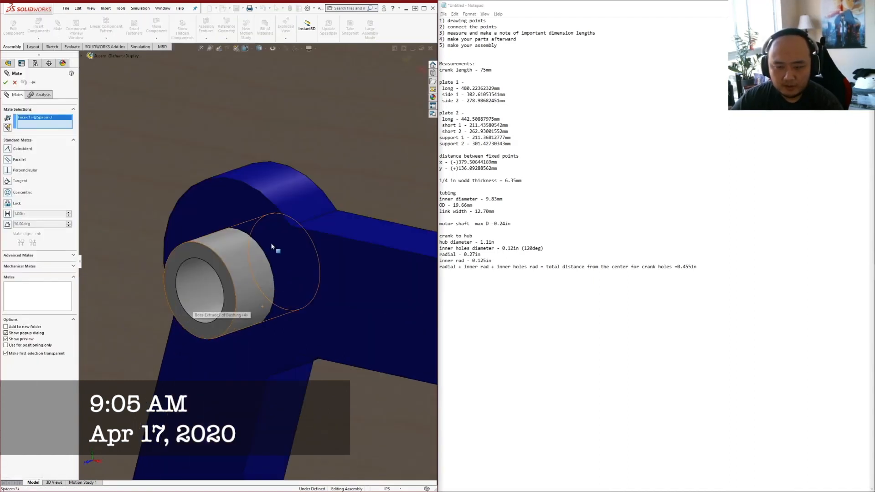
pyautogui.click(251, 239)
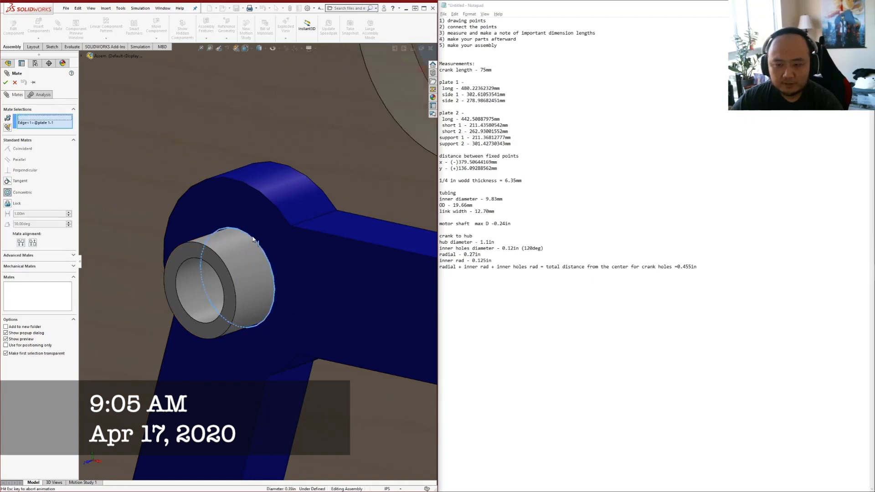
pyautogui.click(5, 82)
pyautogui.click(5, 82)
pyautogui.moveTo(248, 165); pyautogui.dragTo(52, 210)
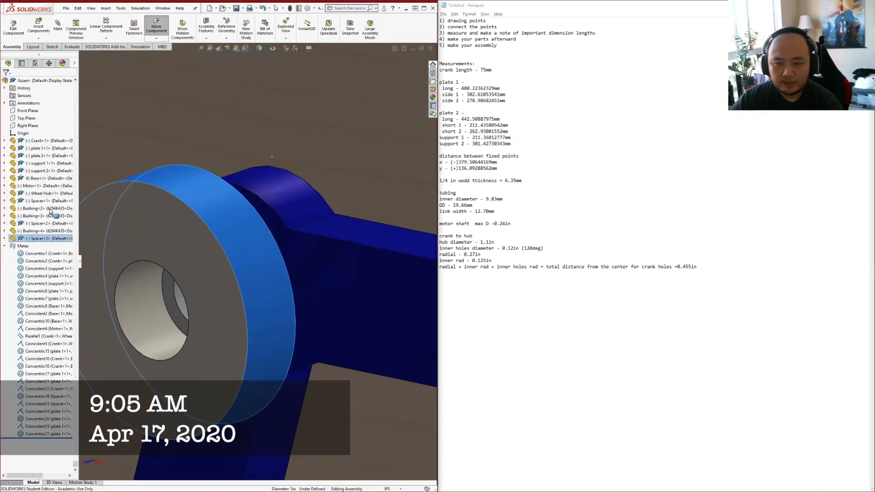
# Mate the new spacer's inner face coincident with plate 1's face on the side away from the base panel
pyautogui.scroll(4, 180, 226)
pyautogui.moveTo(179, 226); pyautogui.dragTo(115, 110, button='middle')
pyautogui.scroll(4, 114, 111)
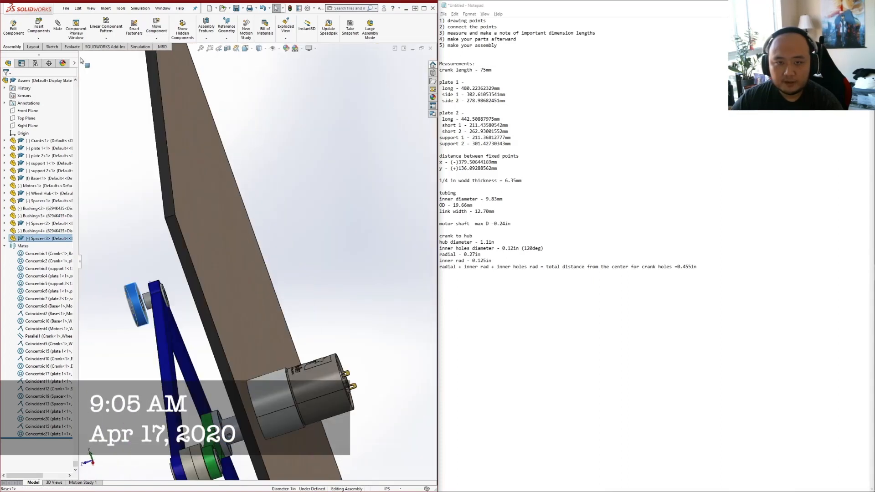
pyautogui.rightClick(40, 118)
pyautogui.click(56, 129)
pyautogui.scroll(-5, 141, 328)
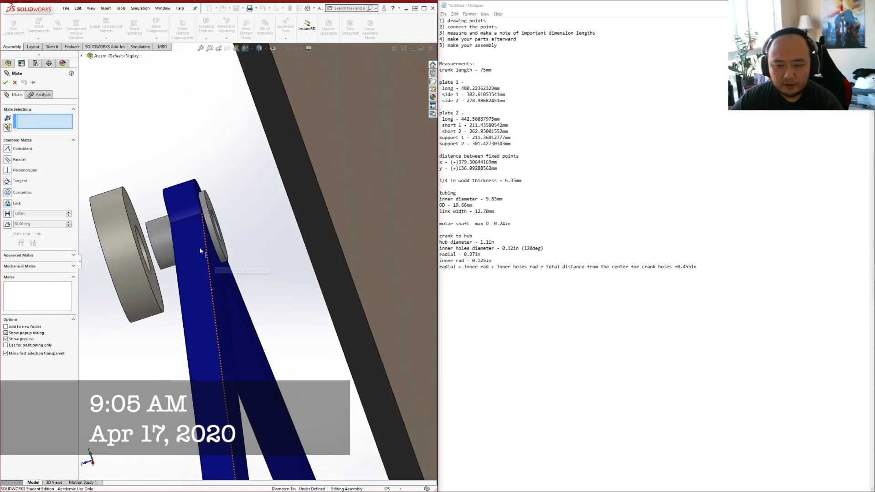
pyautogui.click(153, 228)
pyautogui.click(182, 228)
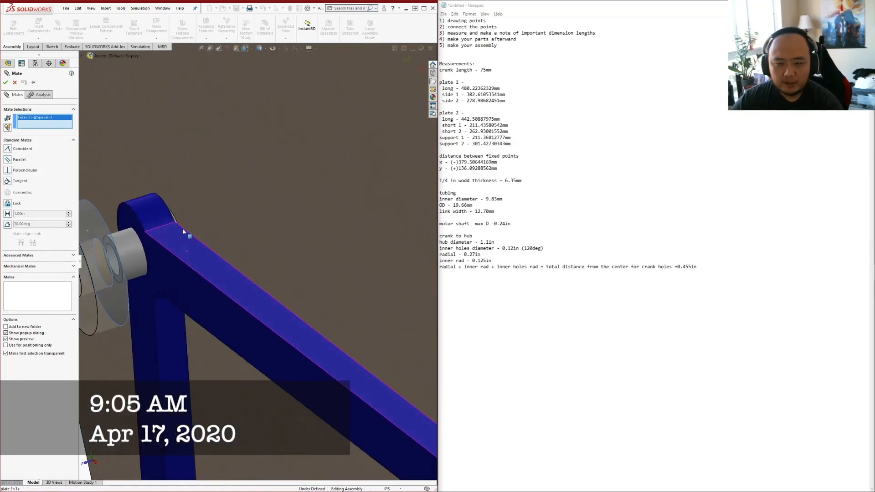
pyautogui.click(5, 83)
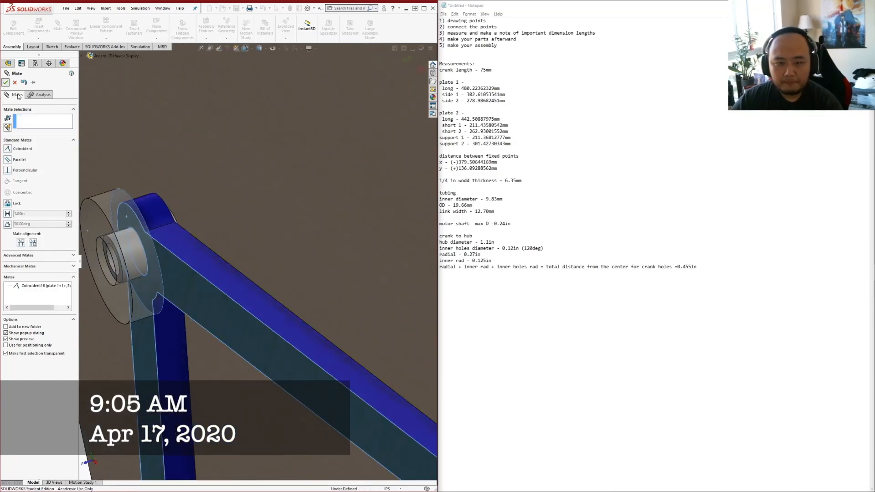
pyautogui.click(6, 83)
# In the front view, swing the crank downward so that plate 1 and the connected links move with it
pyautogui.scroll(5, 137, 232)
pyautogui.scroll(4, 155, 239)
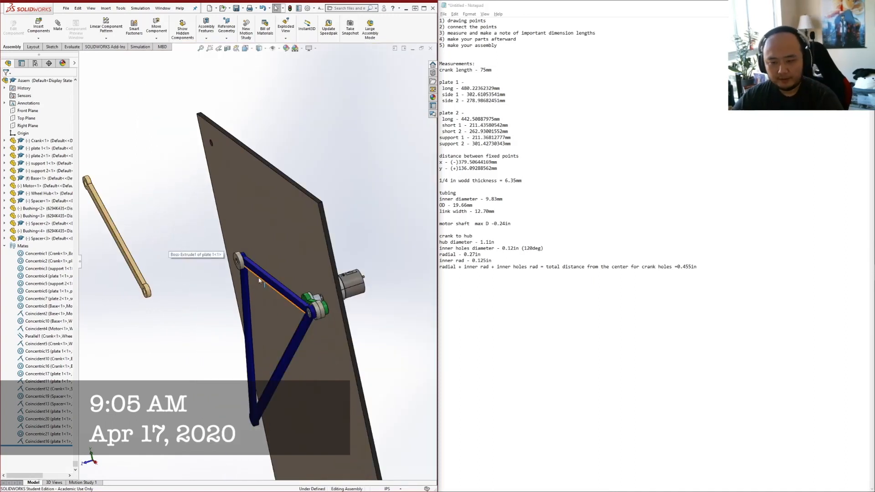
pyautogui.moveTo(209, 280)
pyautogui.mouseDown(button='middle')
pyautogui.moveTo(197, 289)
pyautogui.moveTo(216, 283)
pyautogui.mouseUp(button='middle')
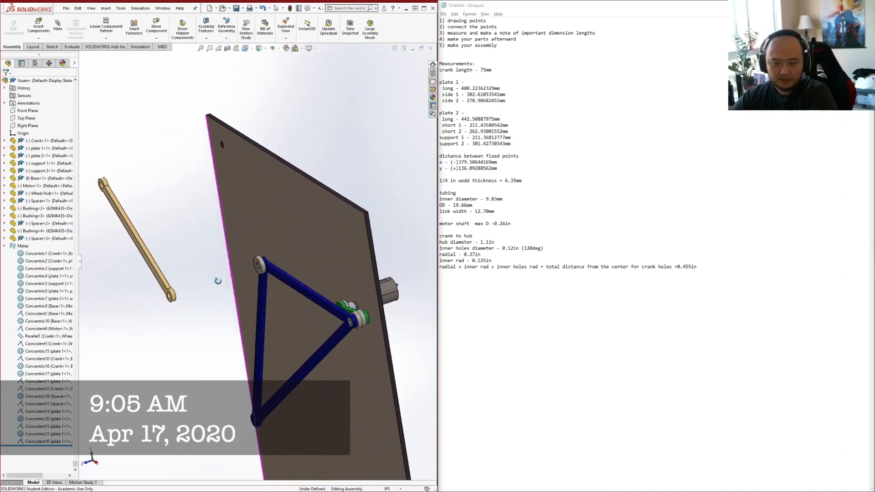
pyautogui.scroll(-5, 261, 262)
pyautogui.scroll(5, 260, 262)
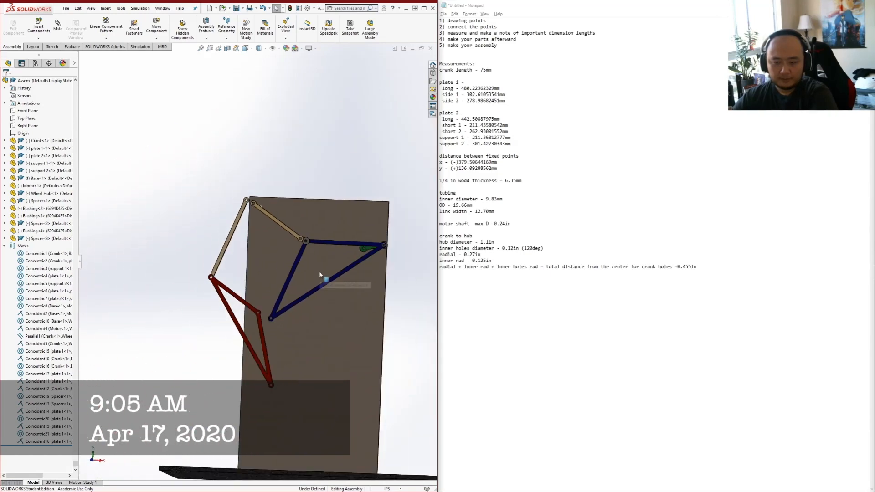
pyautogui.press('space')
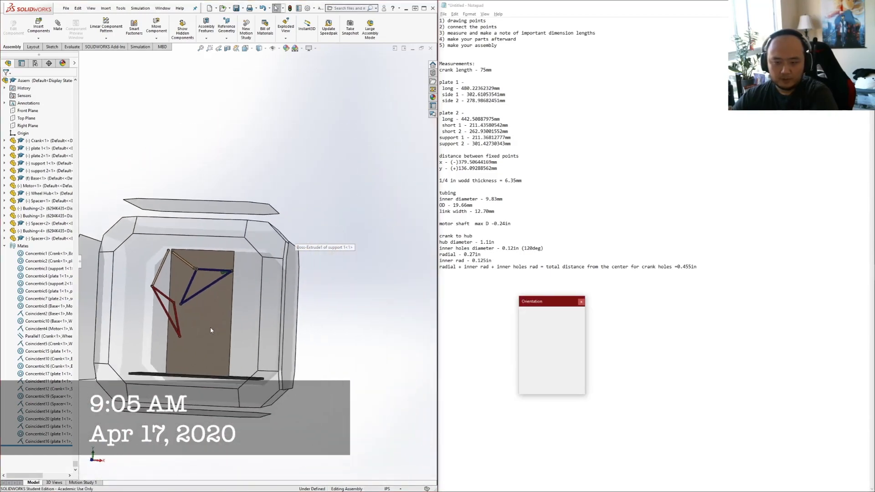
pyautogui.click(248, 290)
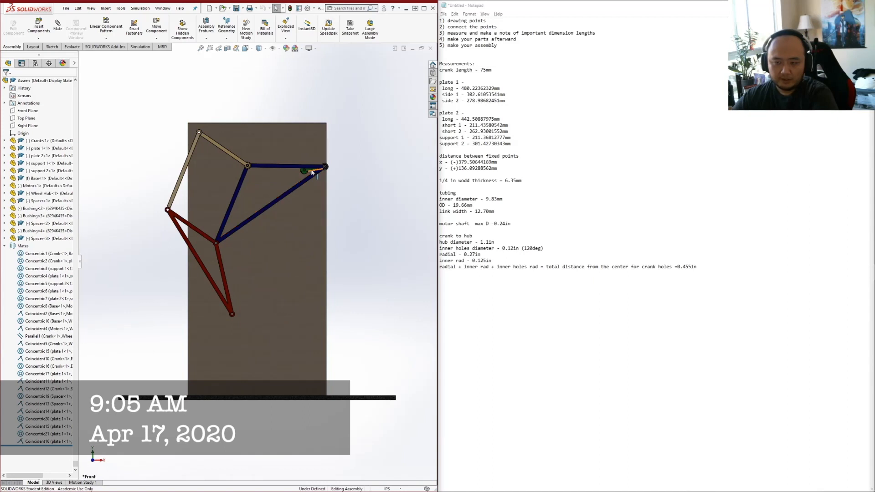
pyautogui.moveTo(314, 173); pyautogui.dragTo(368, 265)
pyautogui.press('Escape')
# Examine from the side how the spacer and bushing on plate 1's upper joint sit relative to the support and base panel
pyautogui.moveTo(252, 204); pyautogui.dragTo(233, 177, button='middle')
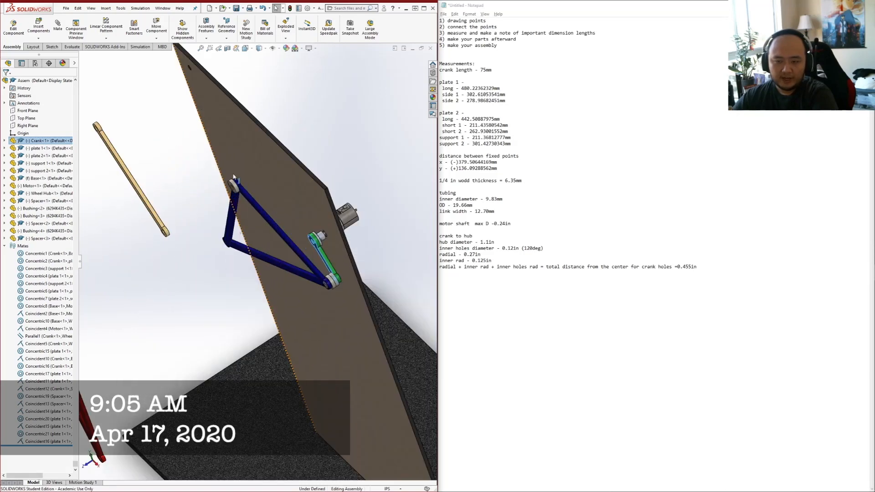
pyautogui.scroll(-4, 233, 176)
pyautogui.moveTo(239, 211)
pyautogui.mouseDown(button='middle')
pyautogui.moveTo(226, 214)
pyautogui.moveTo(242, 217)
pyautogui.mouseUp(button='middle')
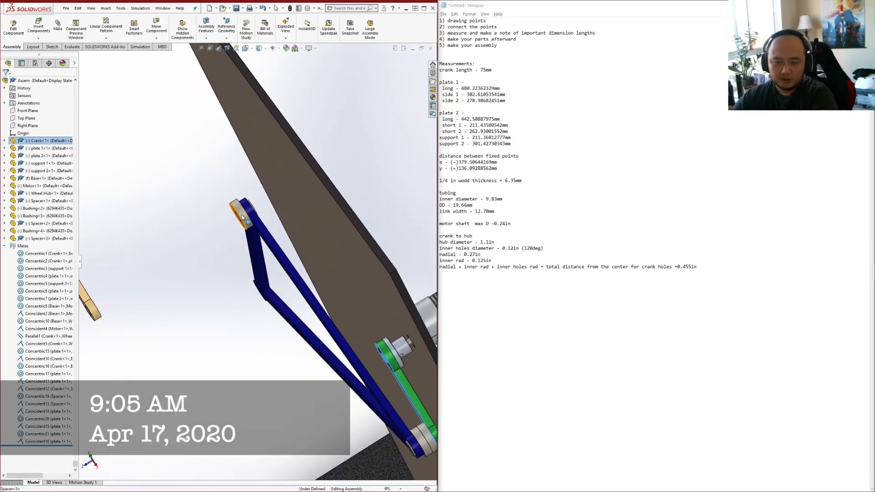
pyautogui.scroll(3, 256, 260)
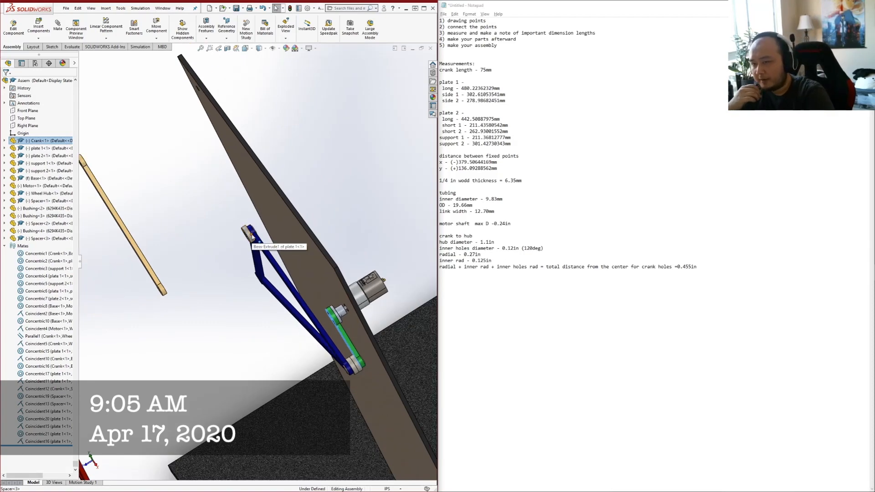
pyautogui.scroll(5, 251, 235)
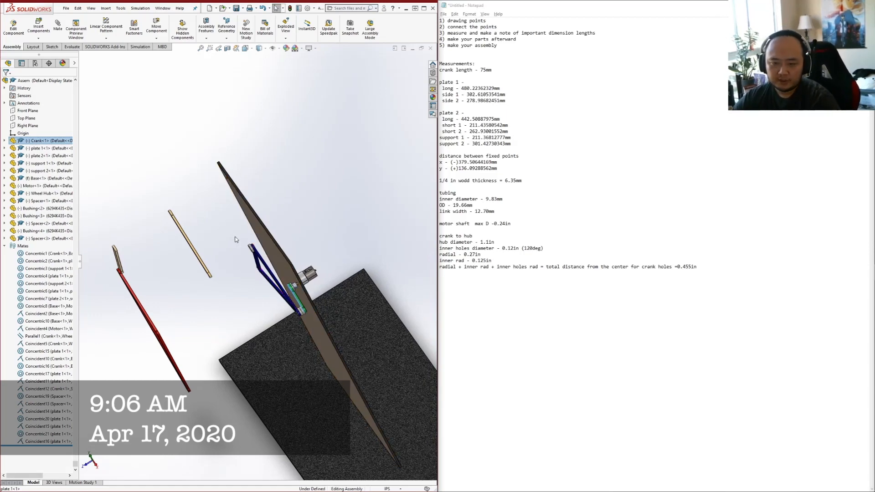
pyautogui.scroll(-3, 244, 244)
pyautogui.scroll(-3, 325, 292)
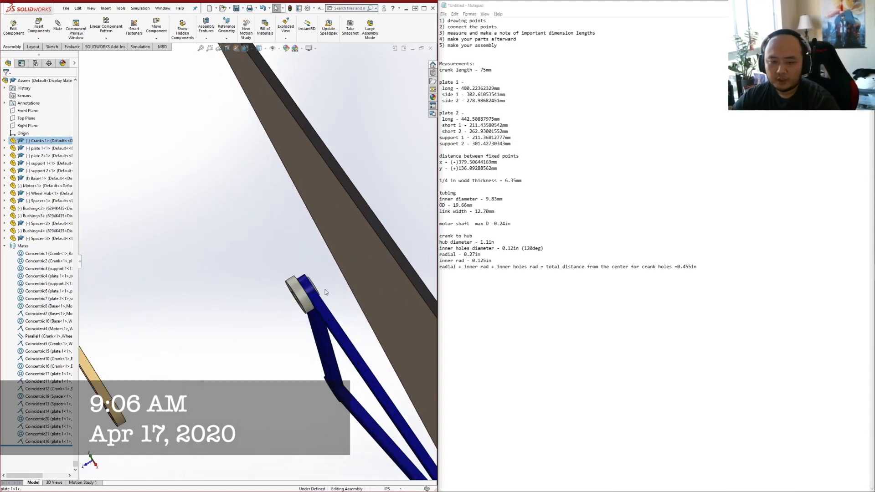
# Edit the concentric mate between plate 1 and its upper-joint bushing and flip the mate alignment
pyautogui.click(40, 435)
pyautogui.click(64, 419)
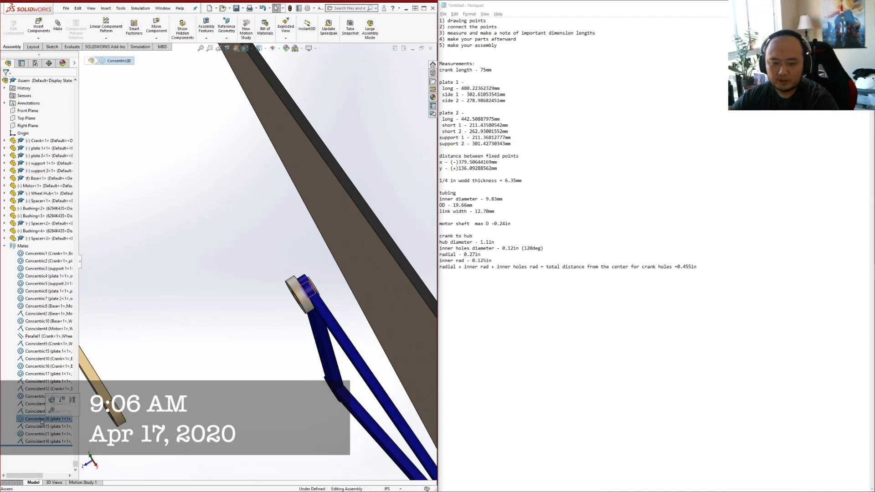
pyautogui.rightClick(42, 420)
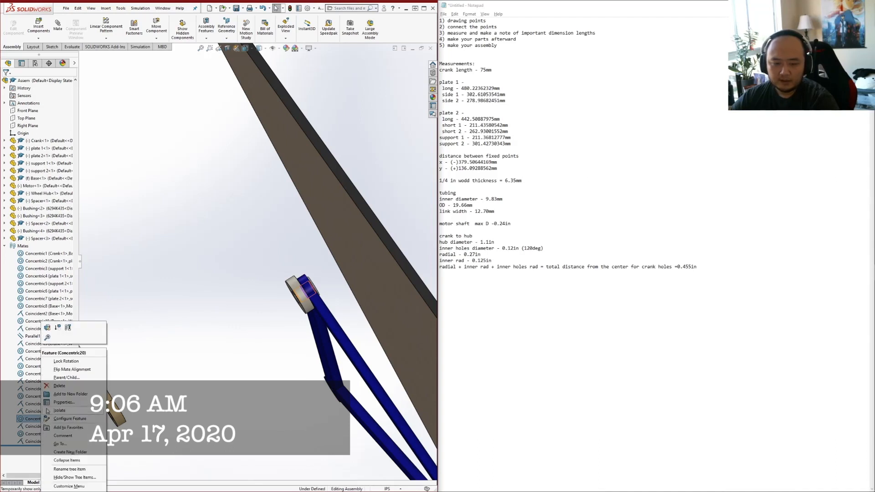
pyautogui.click(51, 329)
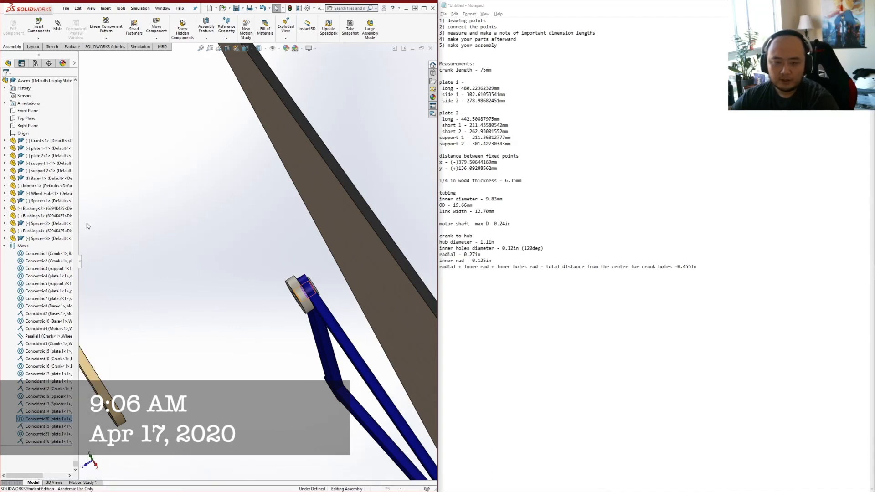
pyautogui.click(25, 250)
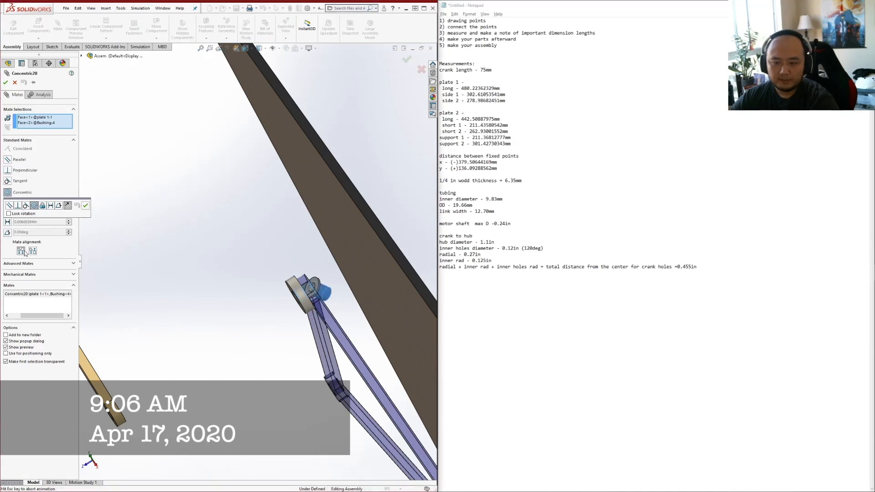
# Reverse the alignment of the concentric mate between plate 1 and Bushing<4>
pyautogui.click(477, 255)
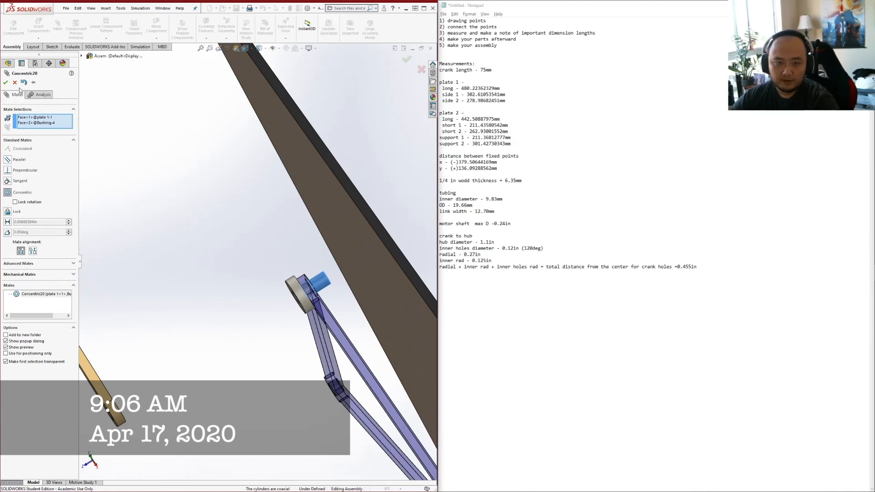
pyautogui.click(5, 82)
pyautogui.click(5, 82)
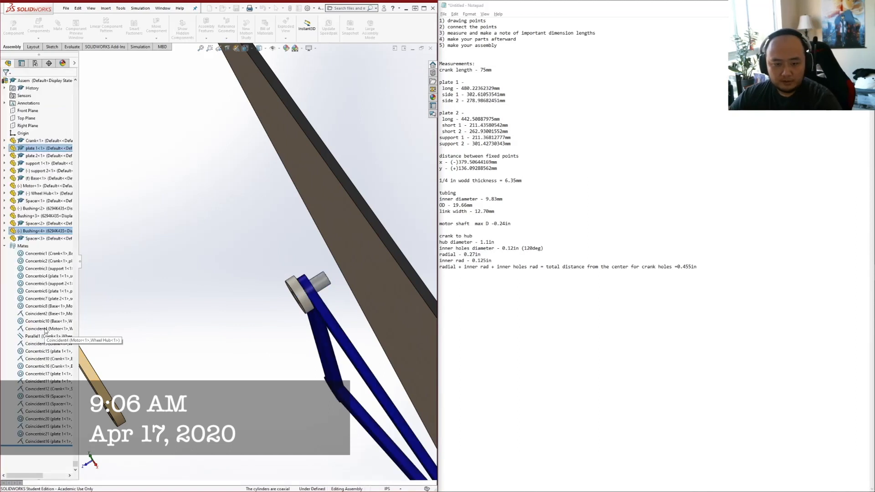
# Edit the coincident mate between plate 1 and Bushing<4>, replacing its plate 1 reference with the opposite plate face
pyautogui.click(43, 426)
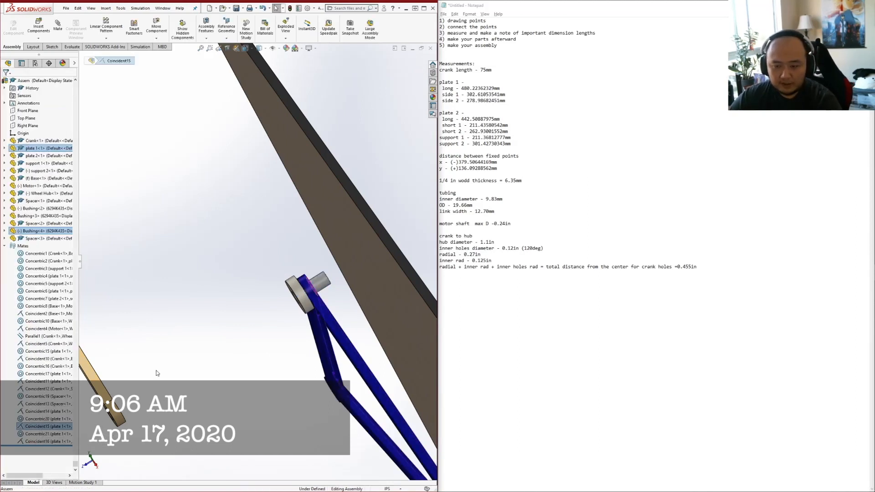
pyautogui.rightClick(54, 430)
pyautogui.click(182, 299)
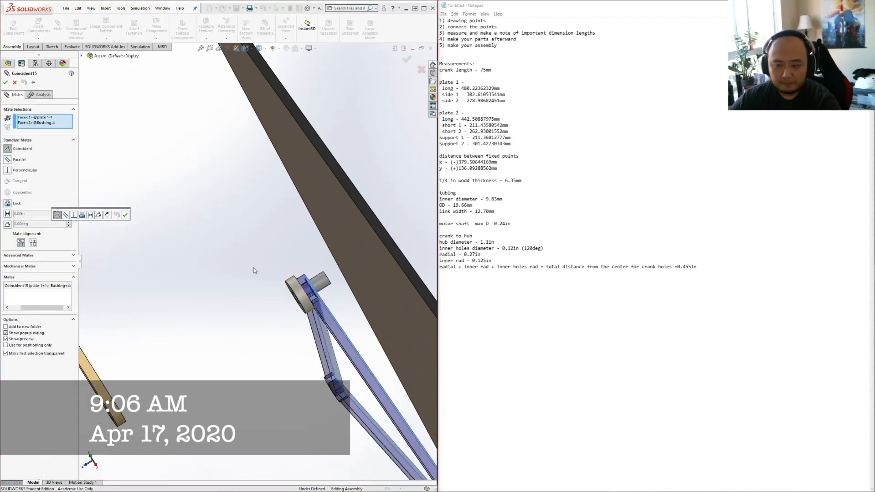
pyautogui.scroll(-3, 253, 270)
pyautogui.click(39, 117)
pyautogui.press('Delete')
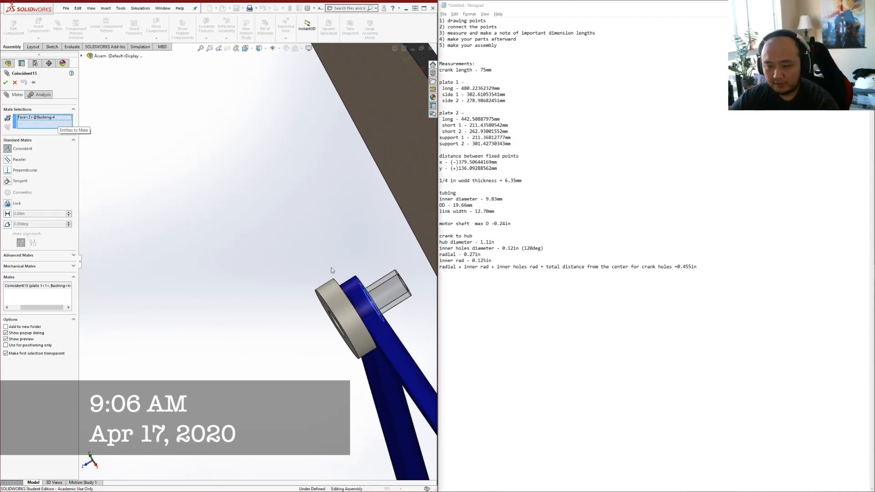
pyautogui.moveTo(363, 297); pyautogui.dragTo(387, 346, button='middle')
pyautogui.click(388, 362)
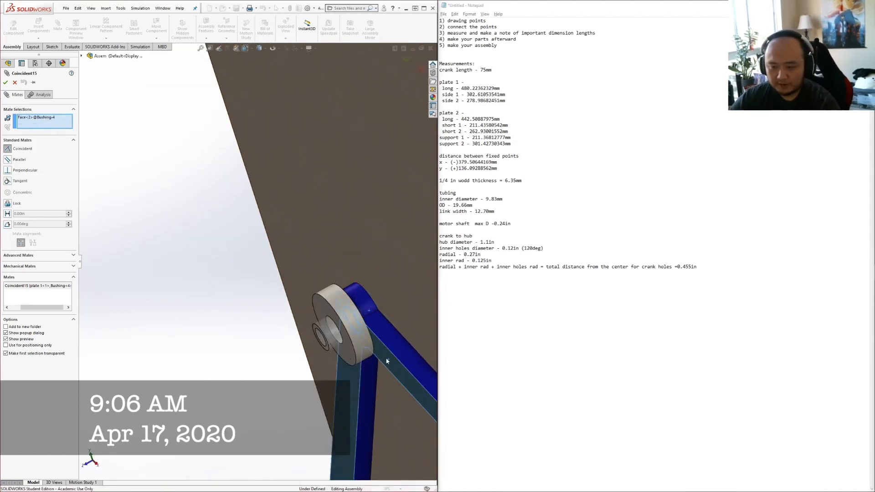
pyautogui.click(479, 253)
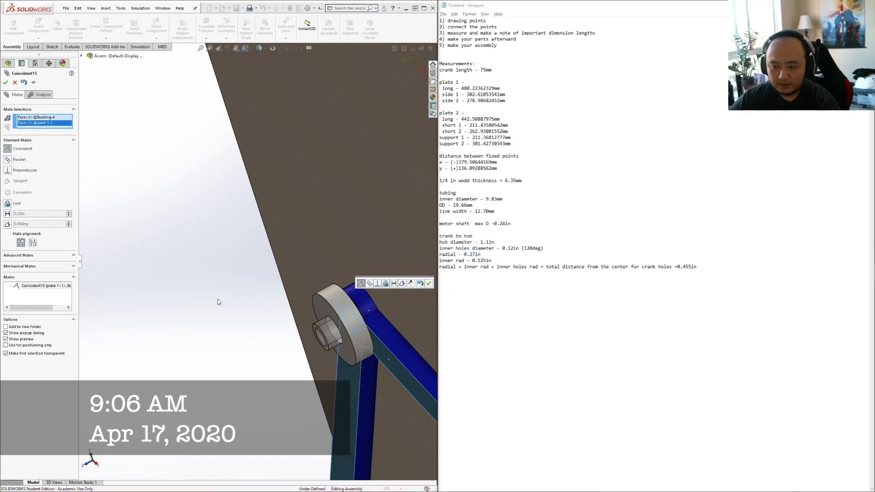
# Flip the alignment of the coincident mate so the bushing's barrel points towards the base
pyautogui.click(33, 243)
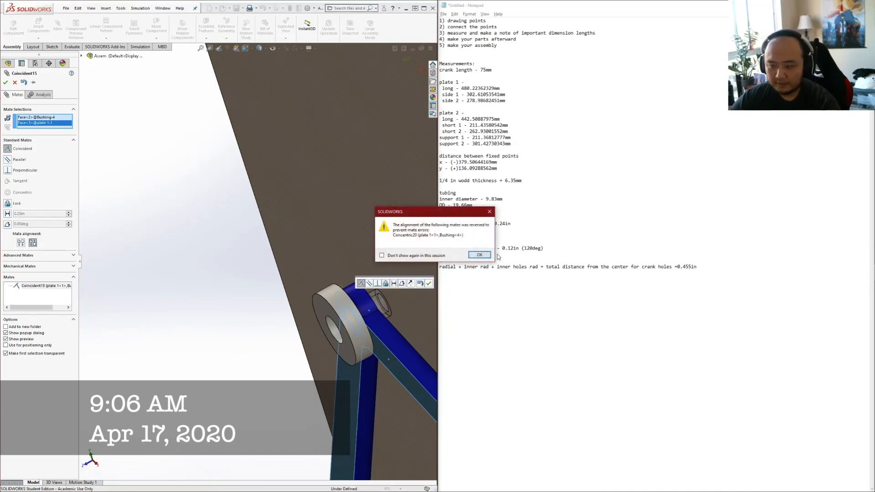
pyautogui.click(479, 254)
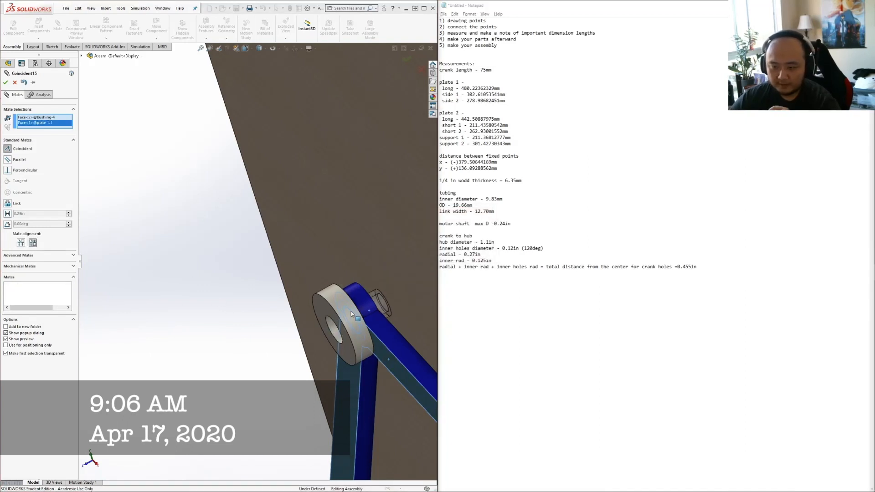
pyautogui.click(6, 82)
pyautogui.click(6, 82)
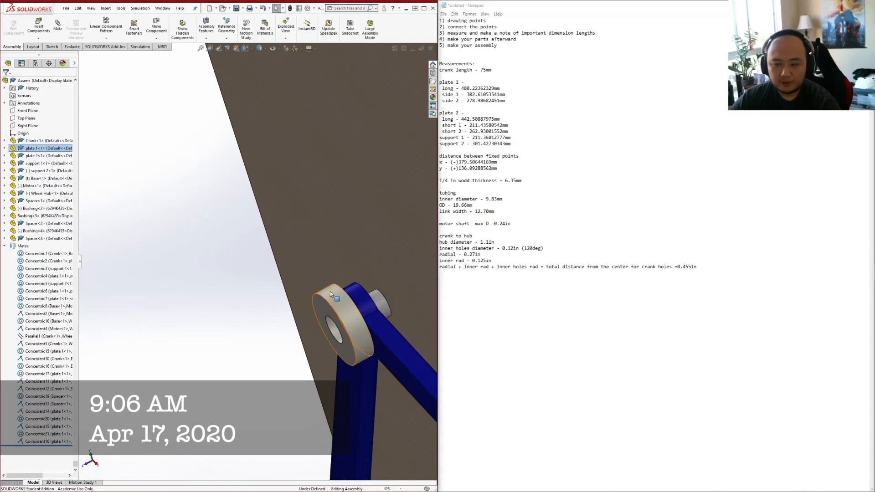
# Make Spacer<3> transparent to examine how the bushing sits in plate 1, and restore the spacer's opacity
pyautogui.click(313, 311)
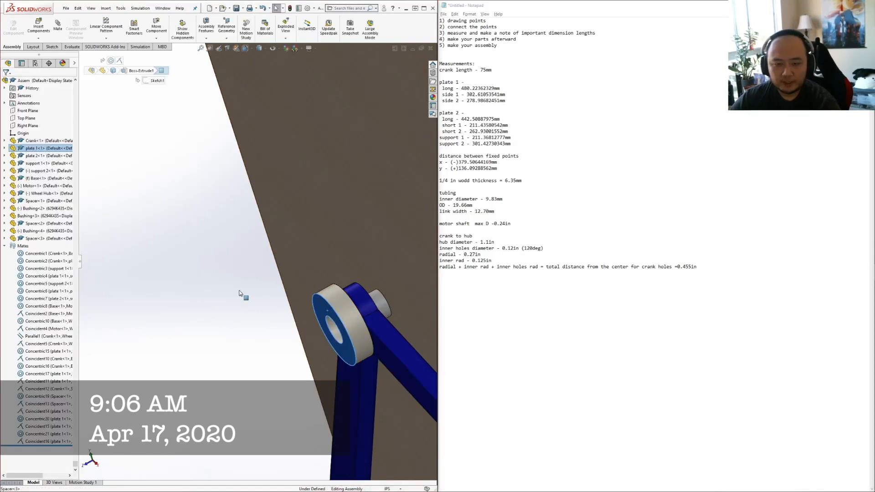
pyautogui.click(12, 238)
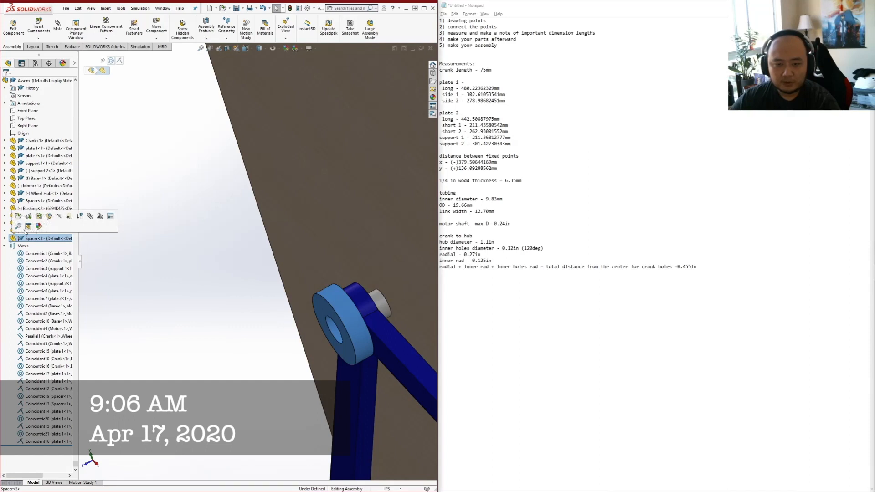
pyautogui.click(69, 216)
pyautogui.moveTo(353, 304); pyautogui.dragTo(372, 300, button='middle')
pyautogui.scroll(-2, 373, 300)
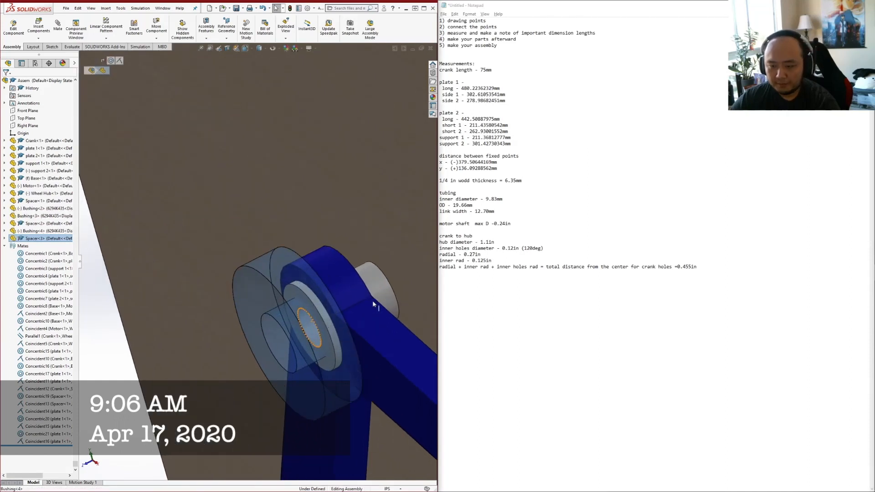
pyautogui.scroll(3, 373, 300)
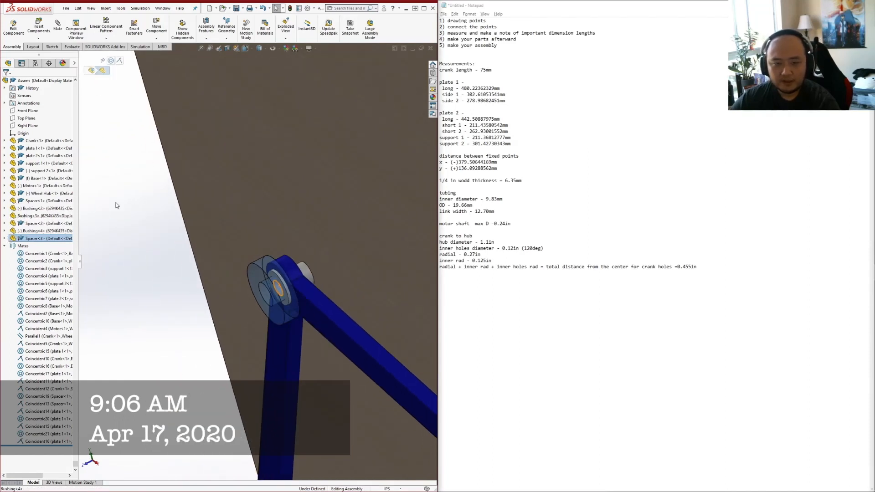
pyautogui.moveTo(237, 311); pyautogui.dragTo(169, 287, button='middle')
pyautogui.rightClick(38, 241)
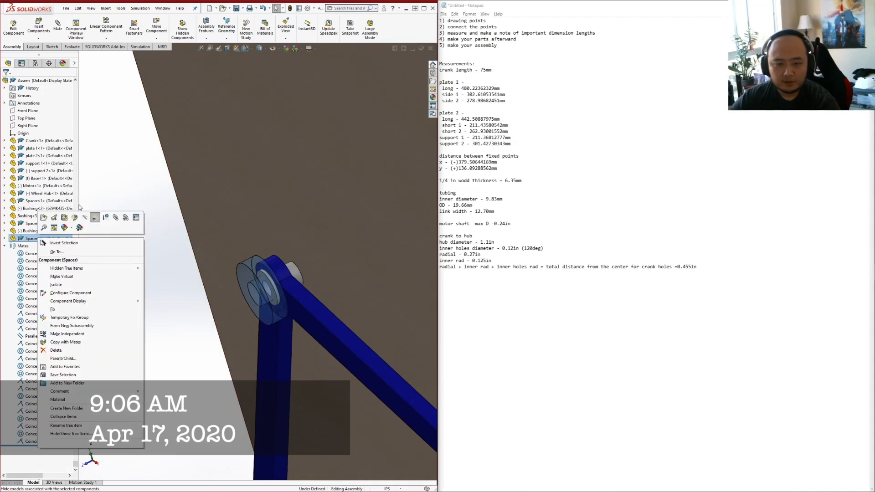
pyautogui.click(90, 218)
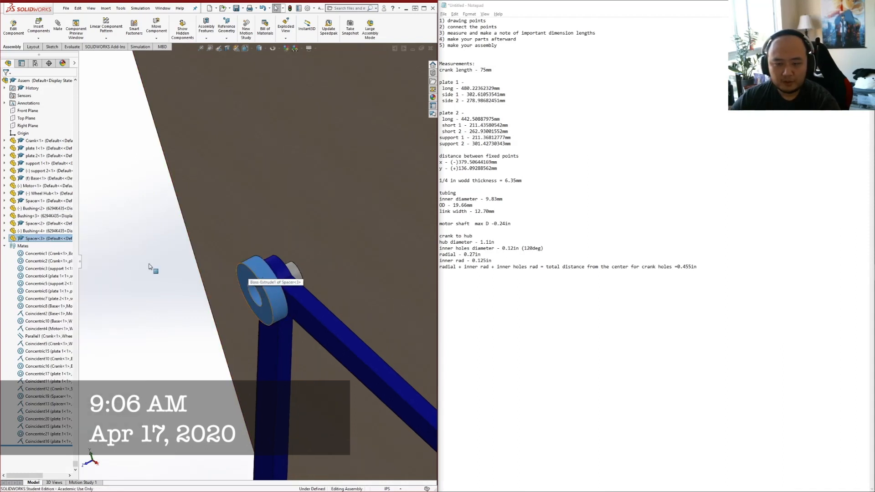
# Edit the coincident mate between Spacer<3> and plate 1, and try the base's face as its replacement reference
pyautogui.click(4, 238)
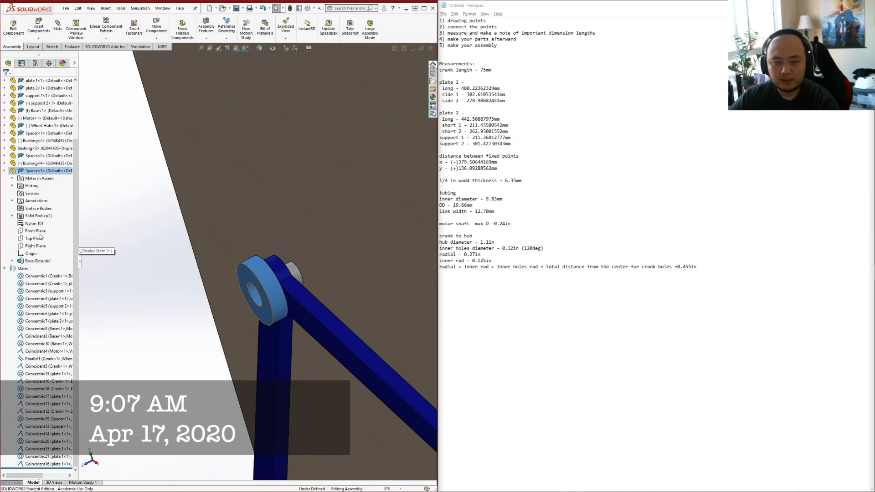
pyautogui.click(12, 178)
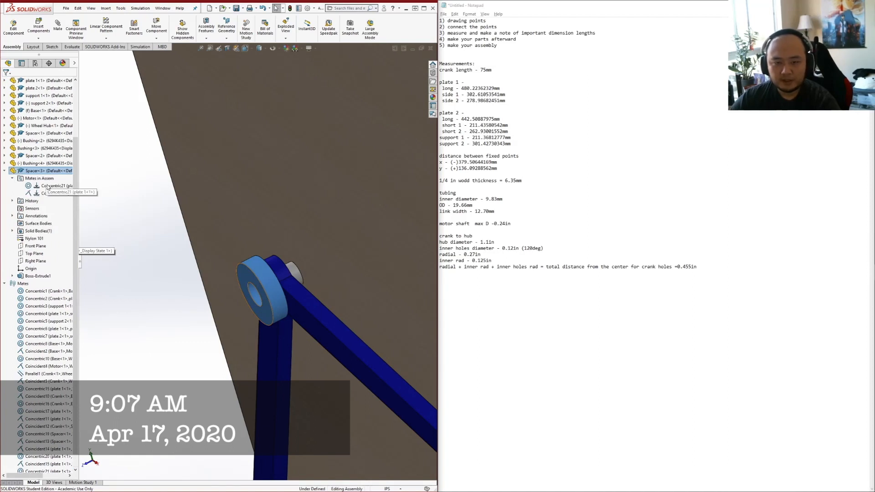
pyautogui.click(50, 186)
pyautogui.click(35, 195)
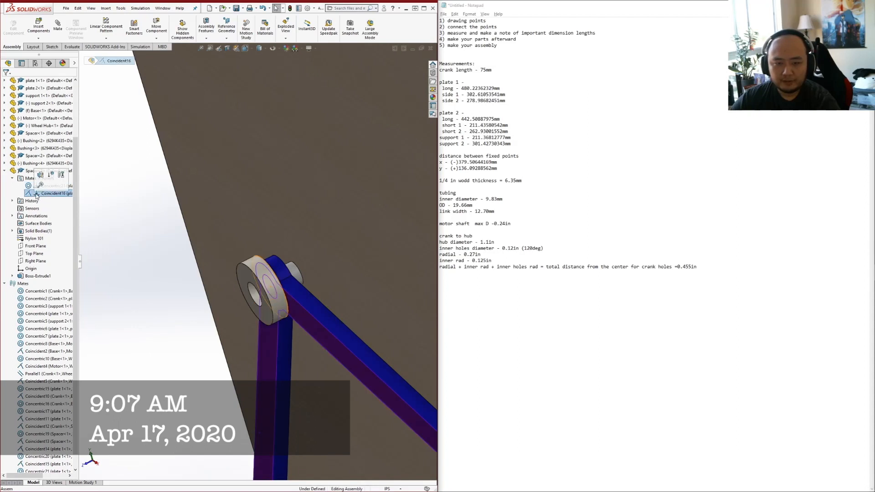
pyautogui.rightClick(36, 196)
pyautogui.click(87, 178)
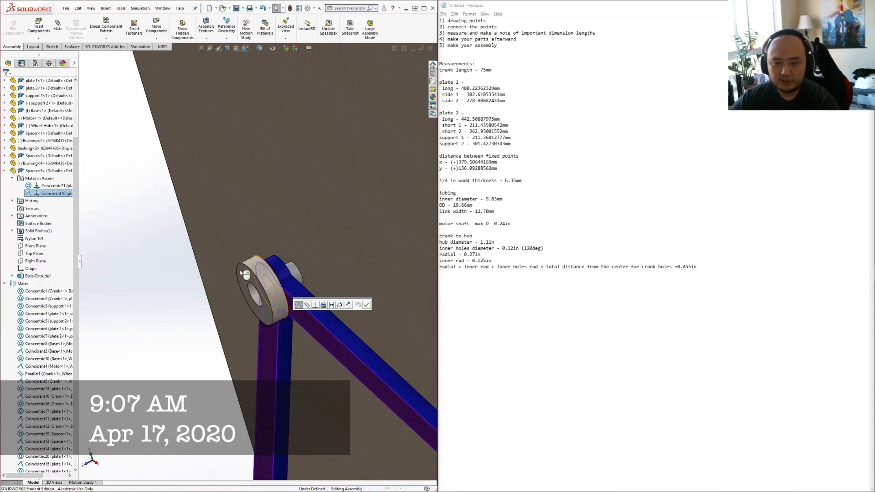
pyautogui.click(312, 321)
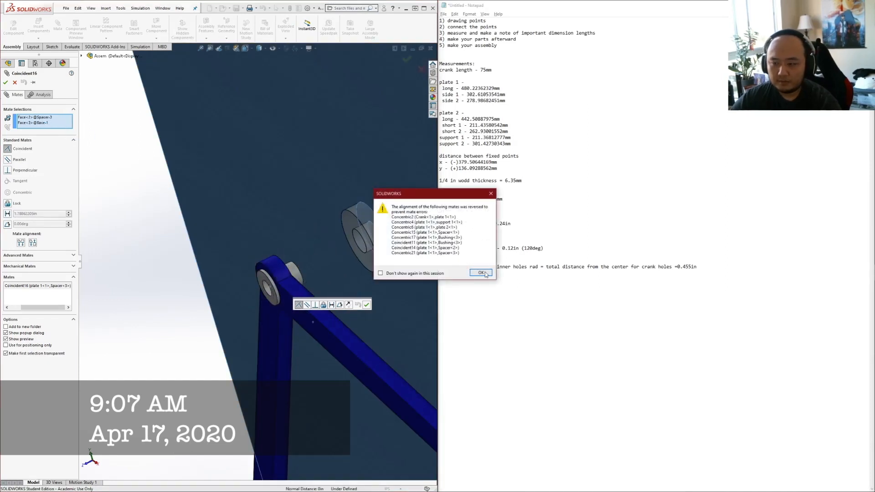
pyautogui.click(481, 272)
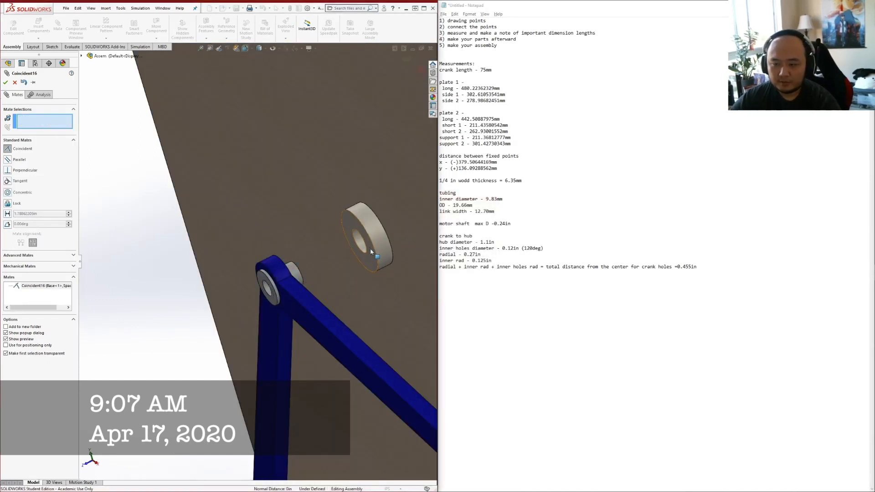
# Seat Spacer<3> against the base-side face of plate 1 with a coincident mate
pyautogui.click(362, 265)
pyautogui.moveTo(273, 280); pyautogui.dragTo(299, 290, button='middle')
pyautogui.click(300, 304)
pyautogui.press('Escape')
pyautogui.scroll(6, 292, 278)
pyautogui.moveTo(278, 285); pyautogui.dragTo(300, 280, button='middle')
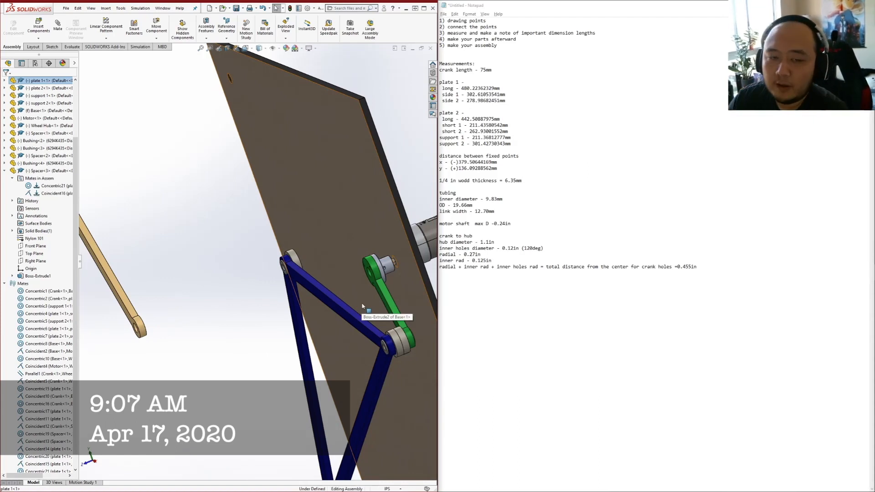
# Insert another Bushing and another Spacer into the open space between support 1 and the base
pyautogui.scroll(4, 182, 224)
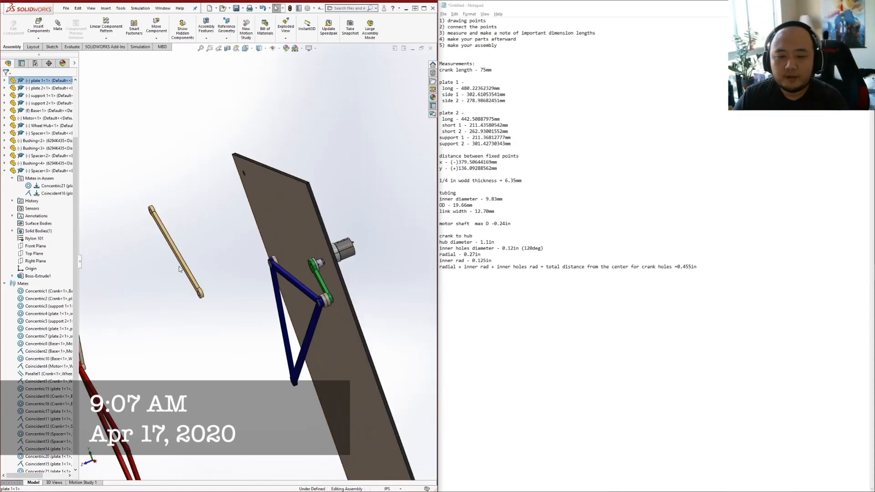
pyautogui.scroll(-2, 185, 277)
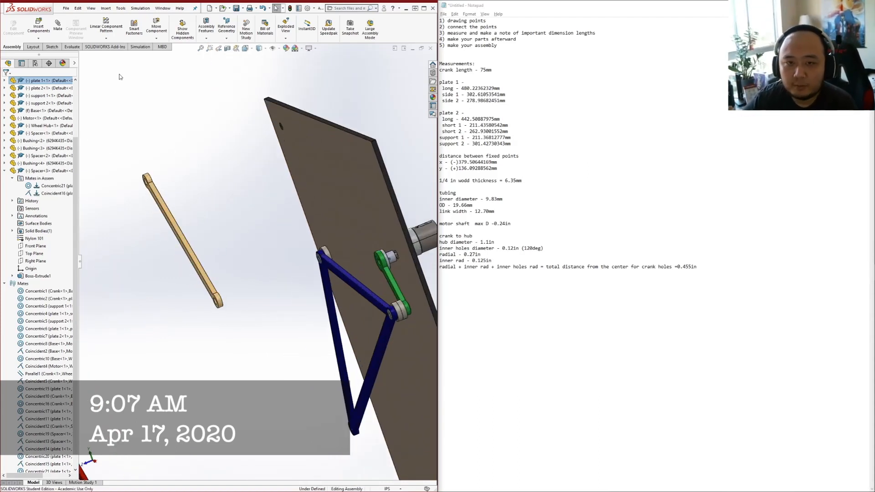
pyautogui.click(38, 26)
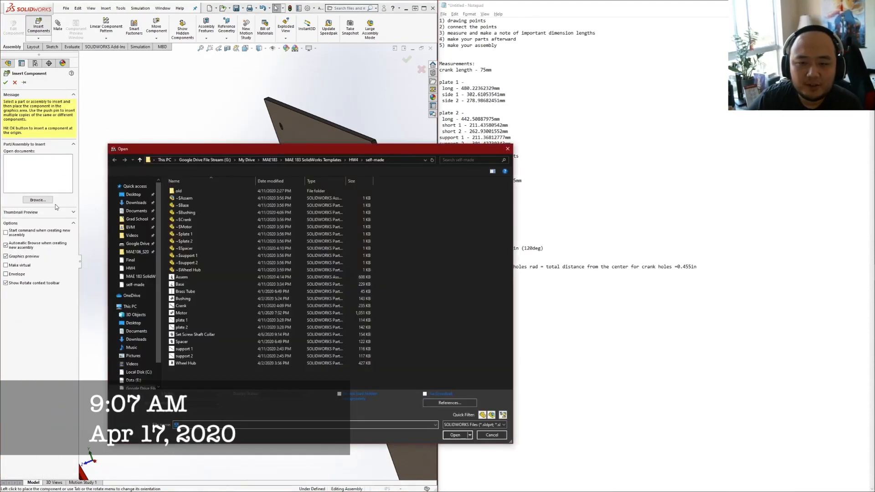
pyautogui.click(199, 301)
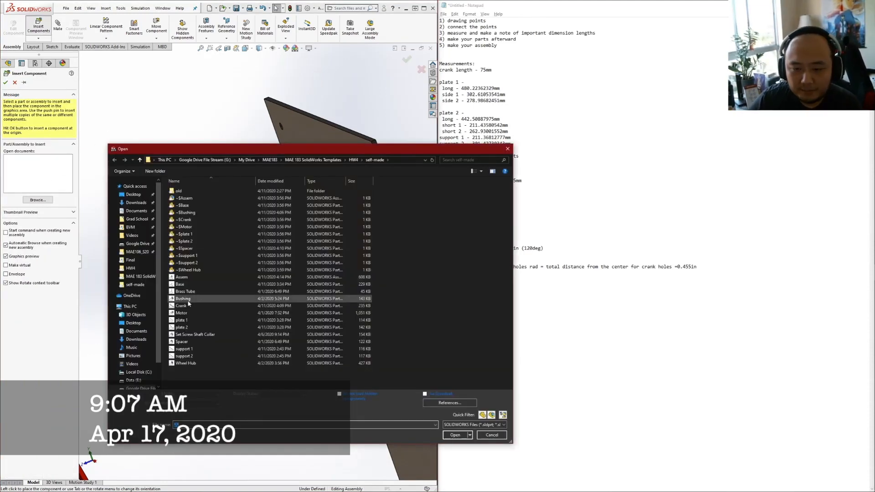
pyautogui.doubleClick(194, 349)
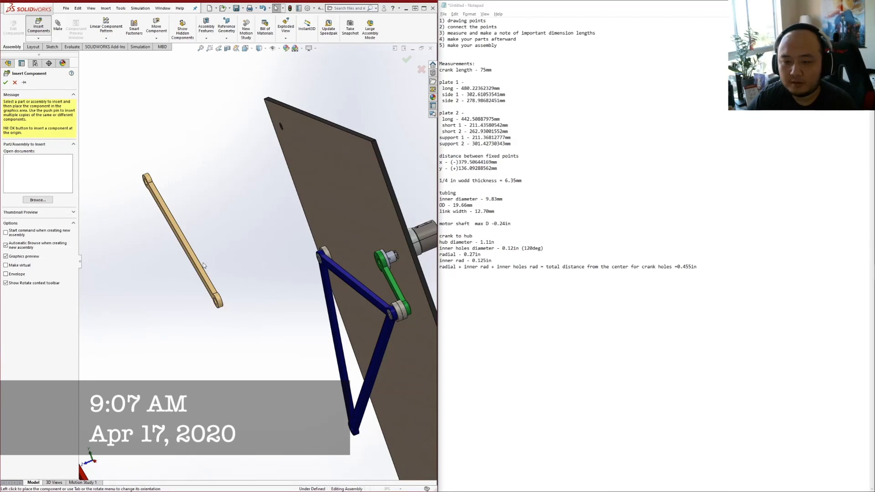
pyautogui.click(203, 266)
pyautogui.click(276, 273)
# Mate the bore of Spacer<4> concentric with the hole at the lower end of support 1
pyautogui.scroll(4, 301, 258)
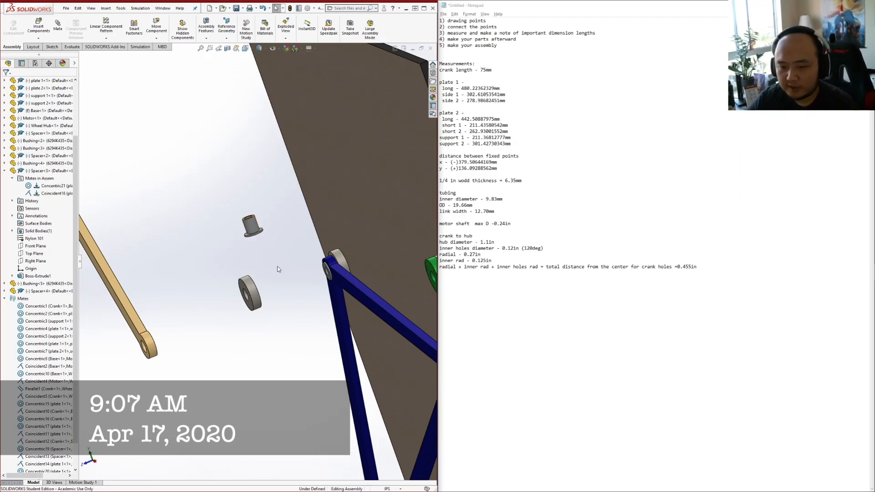
pyautogui.scroll(-3, 277, 269)
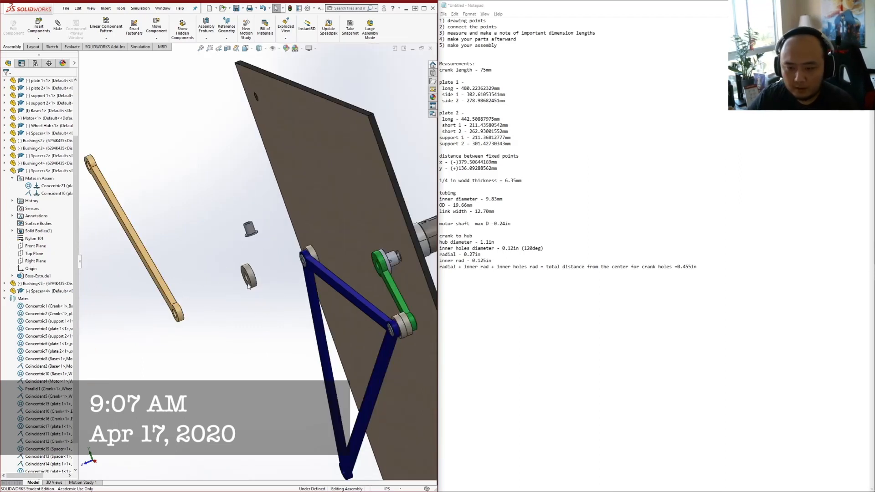
pyautogui.scroll(3, 262, 284)
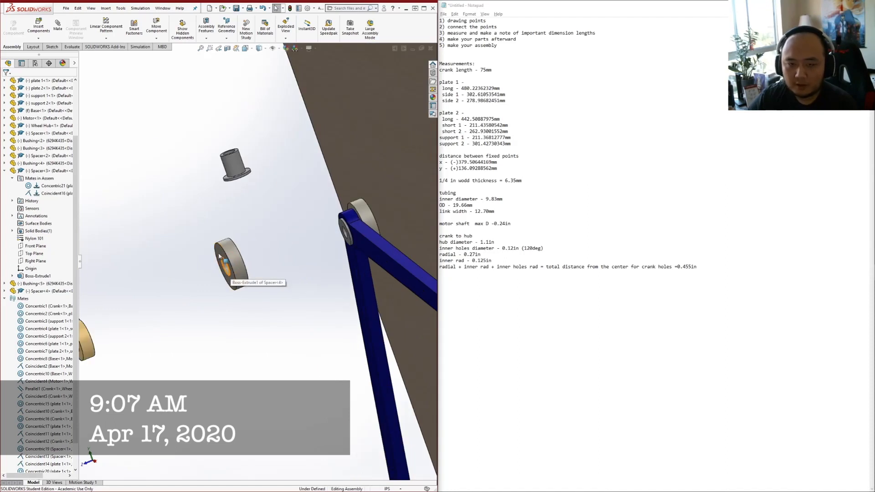
pyautogui.click(57, 26)
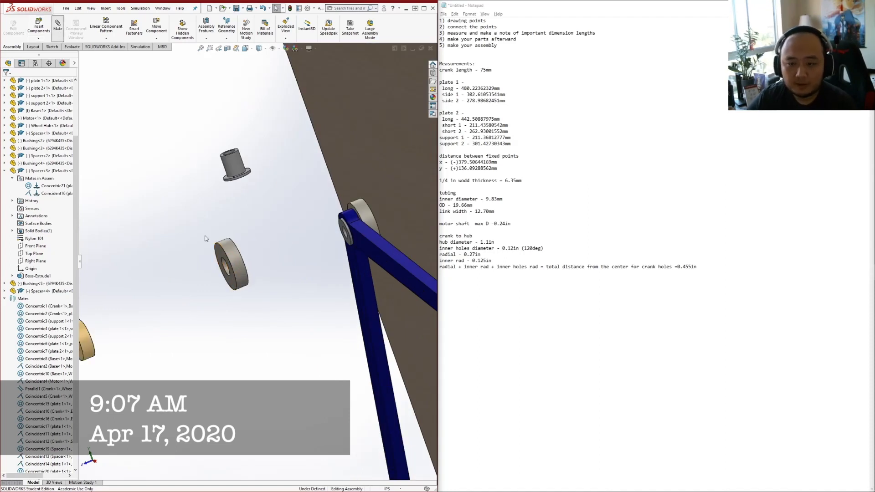
pyautogui.click(226, 268)
pyautogui.moveTo(227, 269); pyautogui.dragTo(346, 232, button='middle')
pyautogui.scroll(4, 257, 262)
pyautogui.scroll(-10, 182, 299)
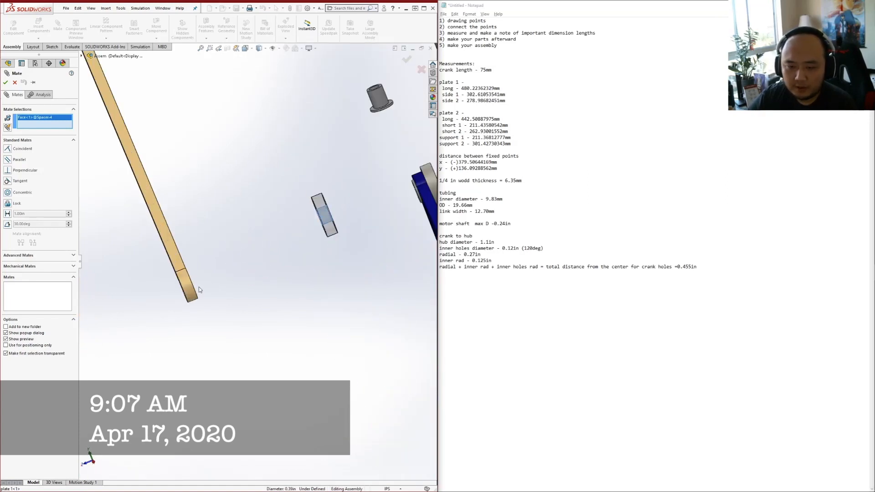
pyautogui.click(199, 288)
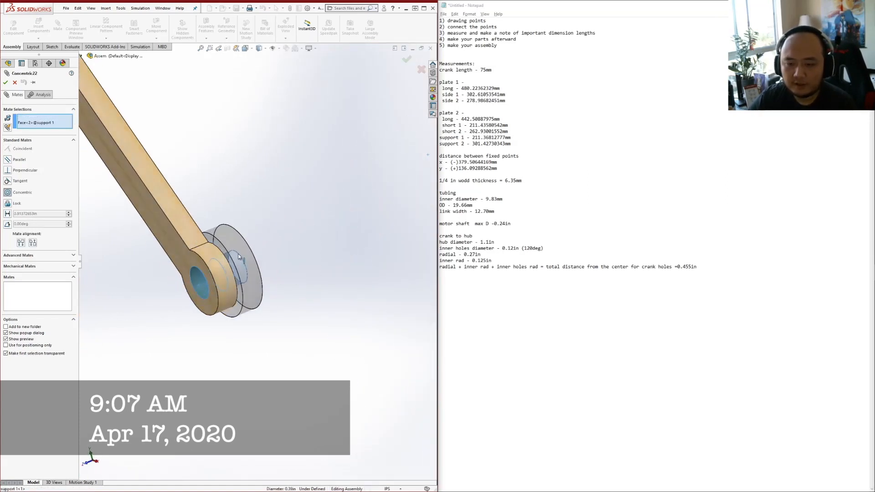
pyautogui.click(6, 83)
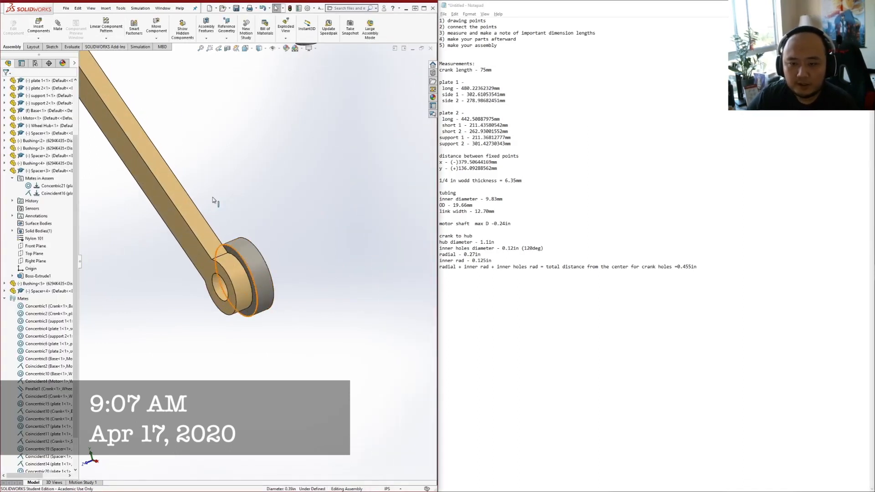
# Seat Spacer<4> against the side face of support 1's lower end with a coincident mate
pyautogui.press('Return')
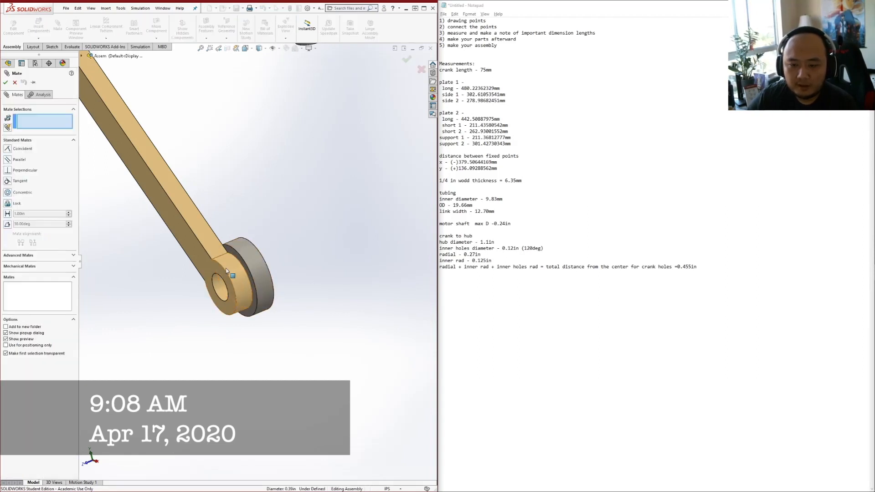
pyautogui.click(208, 267)
pyautogui.moveTo(262, 264); pyautogui.dragTo(256, 258, button='middle')
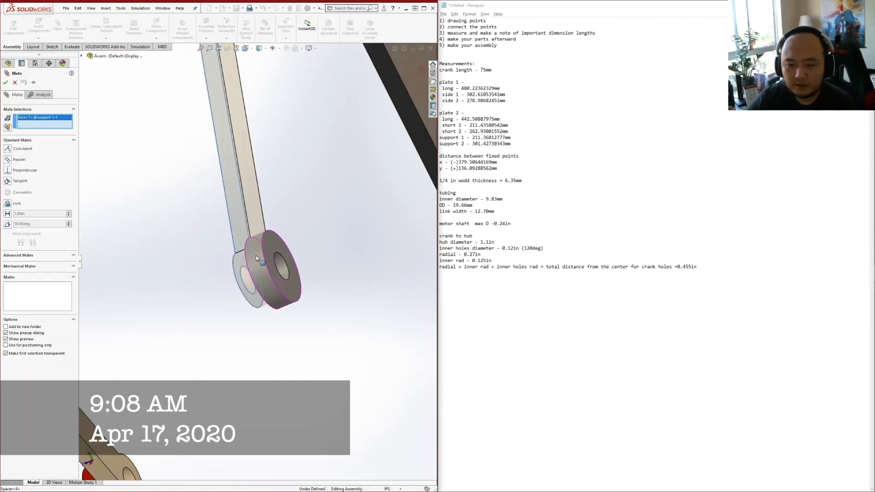
pyautogui.click(276, 242)
pyautogui.press('Return')
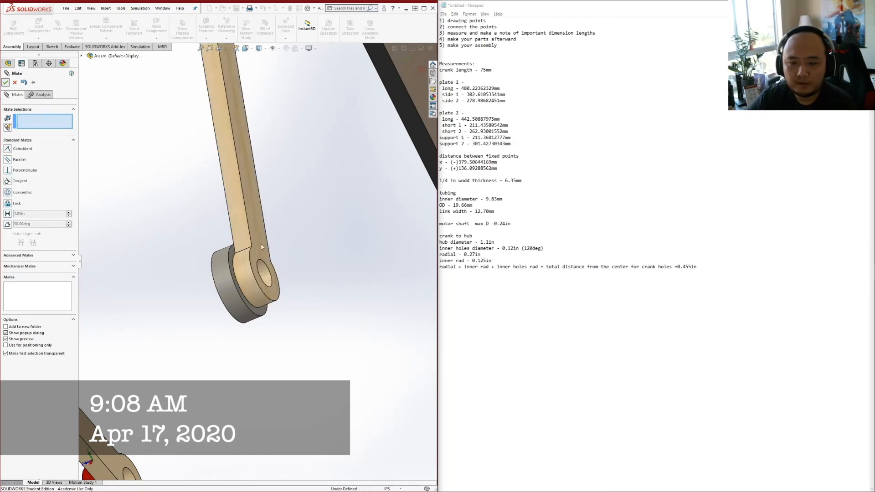
pyautogui.press('Return')
# Mate the loose Bushing<5> concentric with the hole at the lower end of support 1
pyautogui.moveTo(268, 249); pyautogui.dragTo(321, 223, button='middle')
pyautogui.scroll(4, 321, 224)
pyautogui.scroll(-5, 273, 199)
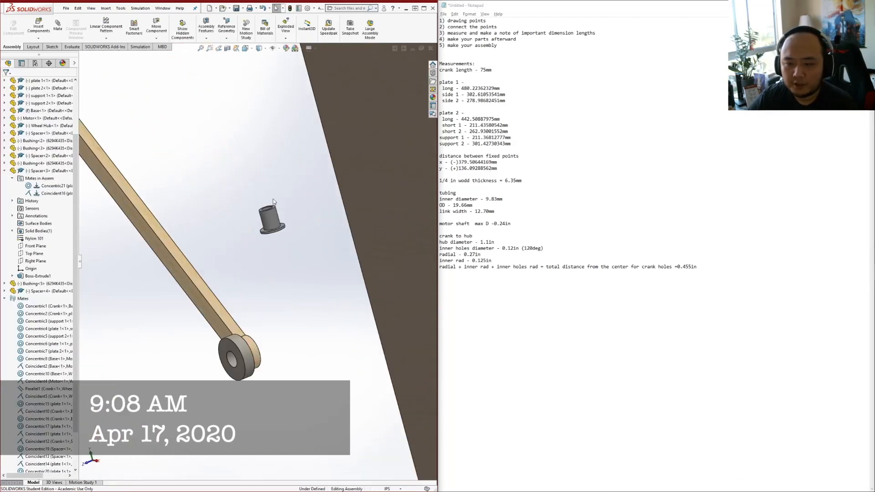
pyautogui.click(57, 28)
pyautogui.click(269, 236)
pyautogui.scroll(4, 269, 363)
pyautogui.moveTo(266, 378); pyautogui.dragTo(285, 333, button='middle')
pyautogui.scroll(-5, 279, 302)
pyautogui.scroll(-4, 283, 333)
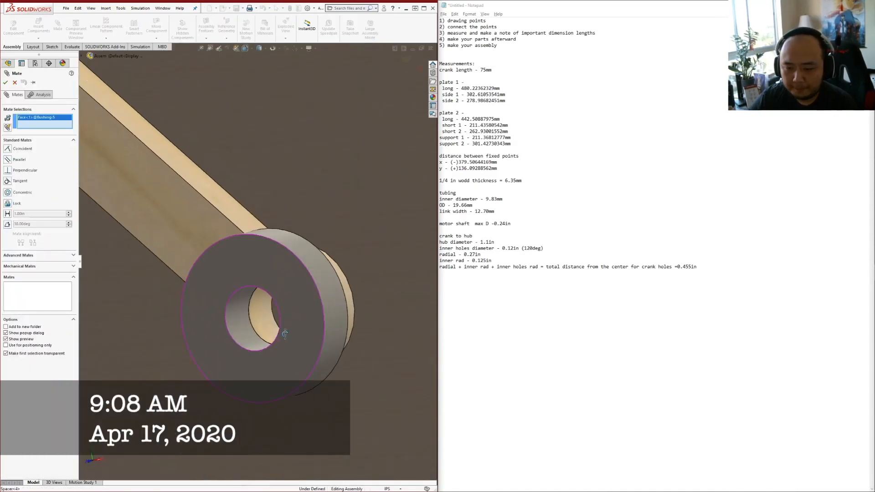
pyautogui.click(263, 318)
pyautogui.scroll(4, 257, 251)
pyautogui.scroll(1, 253, 249)
pyautogui.moveTo(253, 250); pyautogui.dragTo(235, 273, button='middle')
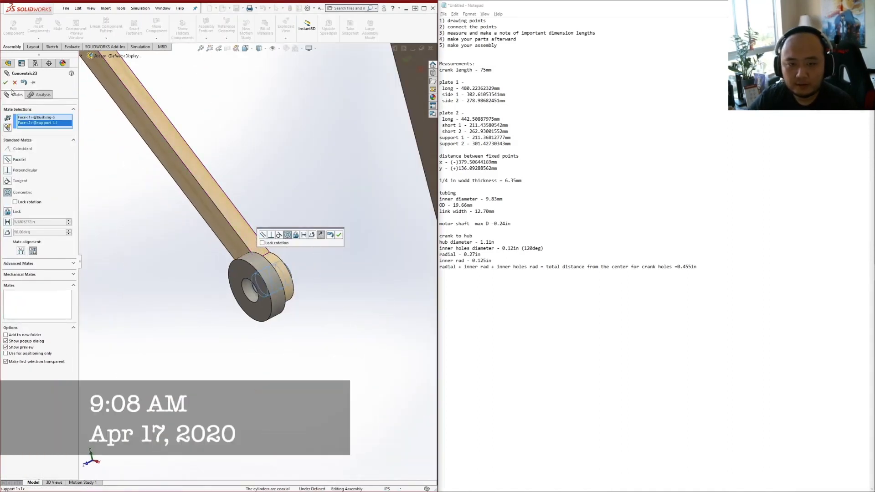
pyautogui.click(5, 84)
pyautogui.click(5, 83)
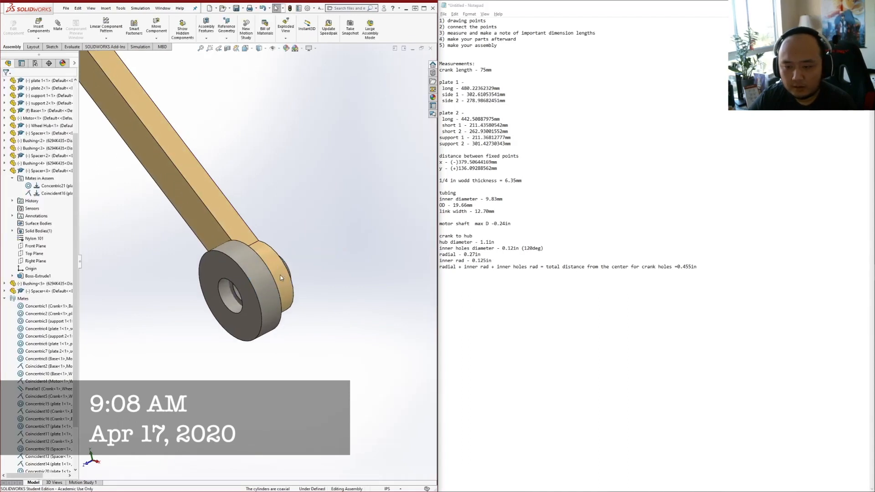
# Pull Bushing<5> clear of support 1 and mate its flange coincident with the face opposite Spacer<4>, with the alignment flipped
pyautogui.moveTo(291, 270); pyautogui.dragTo(383, 238)
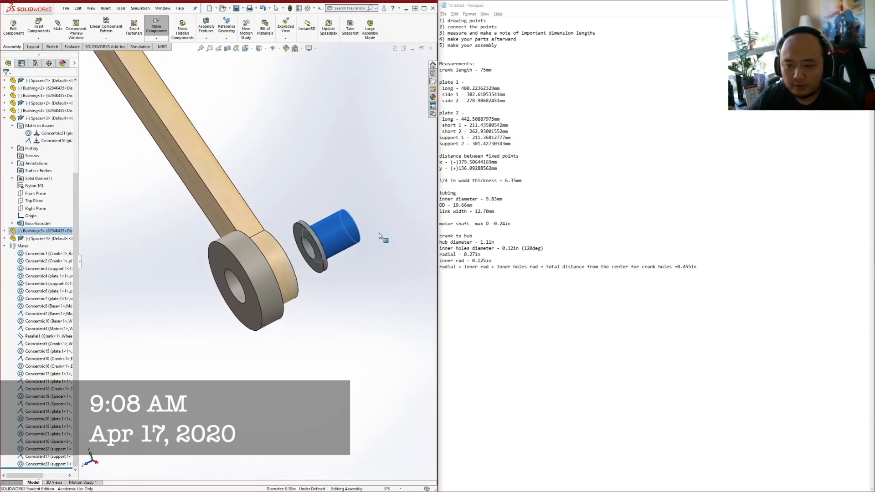
pyautogui.scroll(5, 336, 279)
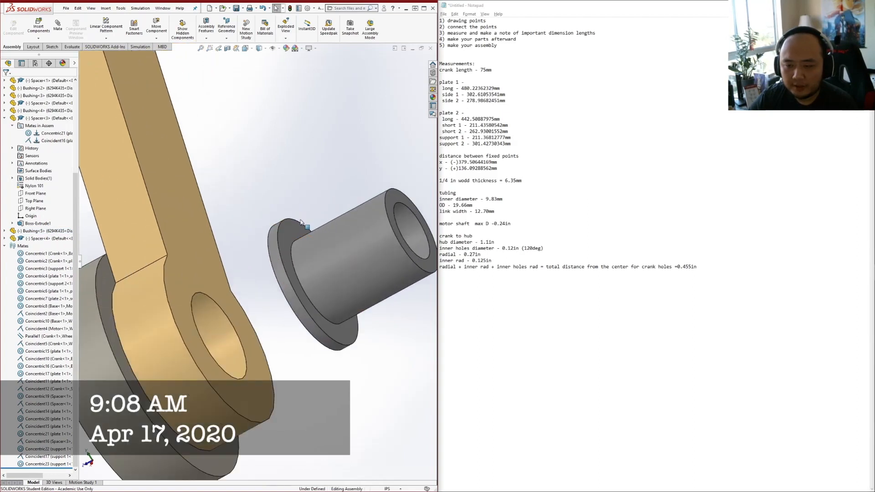
pyautogui.click(182, 285)
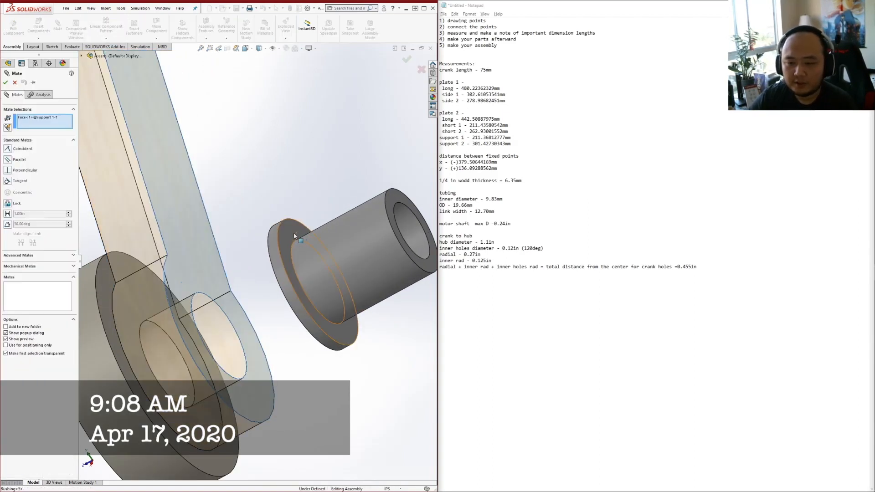
pyautogui.click(298, 237)
pyautogui.click(33, 243)
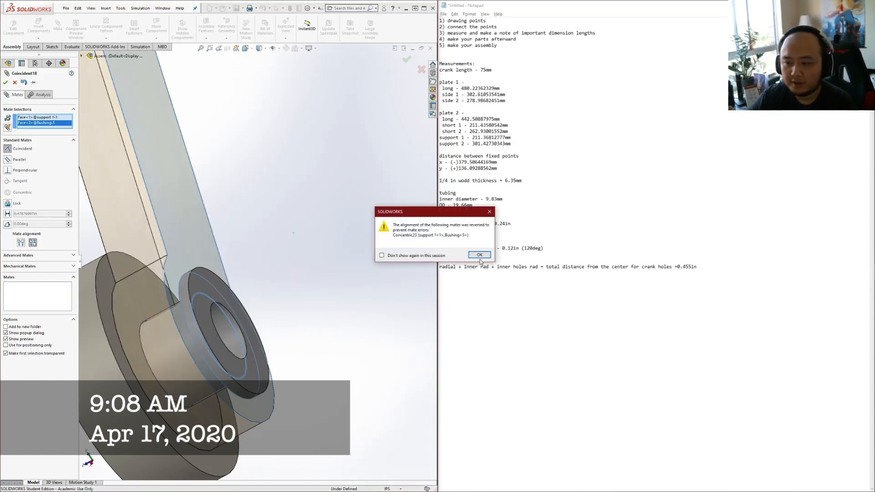
pyautogui.click(479, 257)
pyautogui.click(5, 82)
pyautogui.scroll(-5, 296, 277)
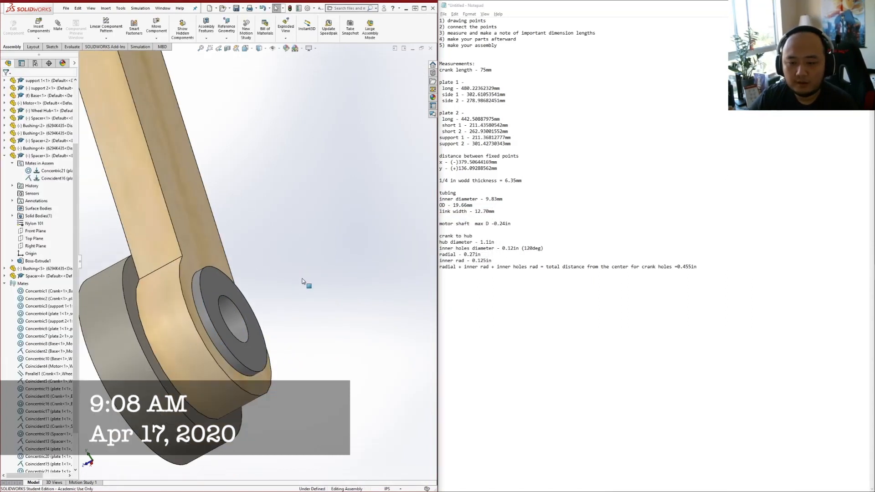
pyautogui.moveTo(302, 273); pyautogui.dragTo(206, 273, button='middle')
pyautogui.scroll(-3, 206, 272)
pyautogui.moveTo(311, 268); pyautogui.dragTo(346, 263, button='middle')
pyautogui.click(58, 28)
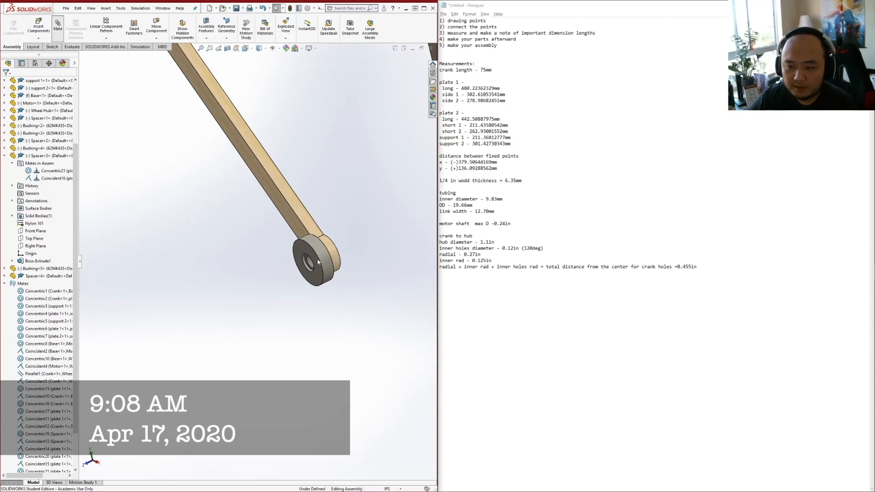
pyautogui.scroll(-2, 318, 261)
pyautogui.click(289, 274)
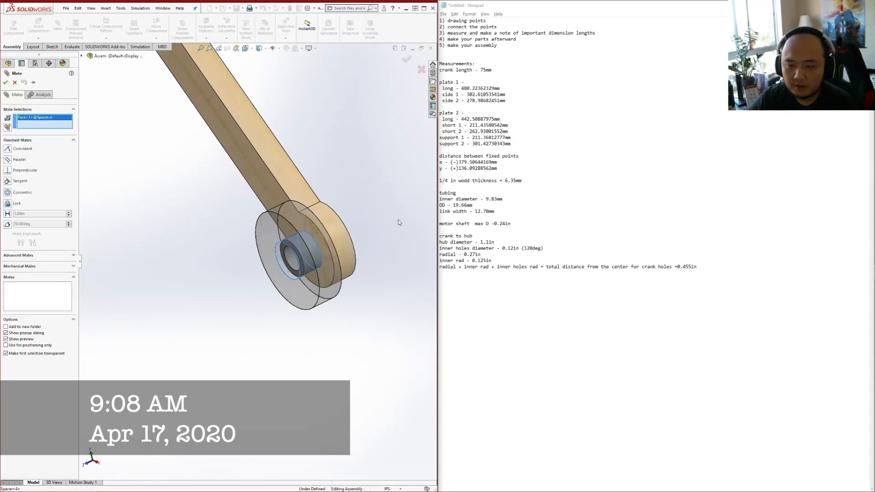
pyautogui.scroll(6, 395, 223)
pyautogui.moveTo(395, 223); pyautogui.dragTo(330, 233, button='middle')
pyautogui.scroll(-5, 330, 233)
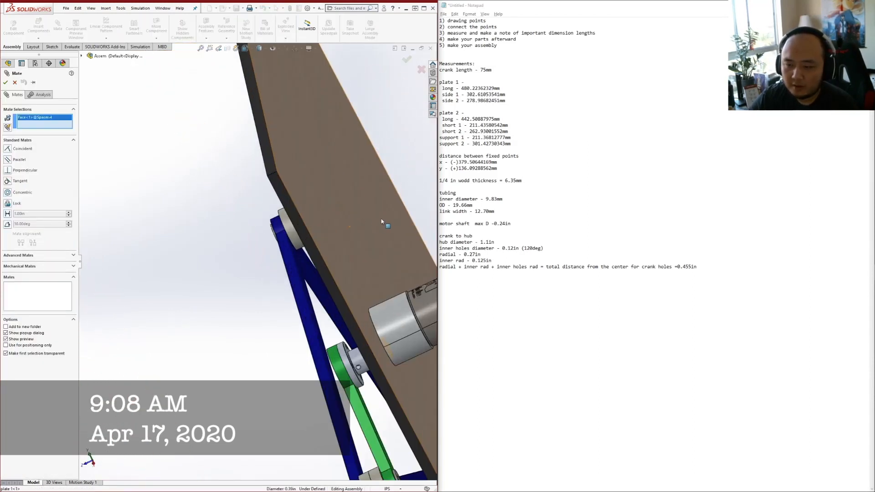
pyautogui.rightClick(400, 170)
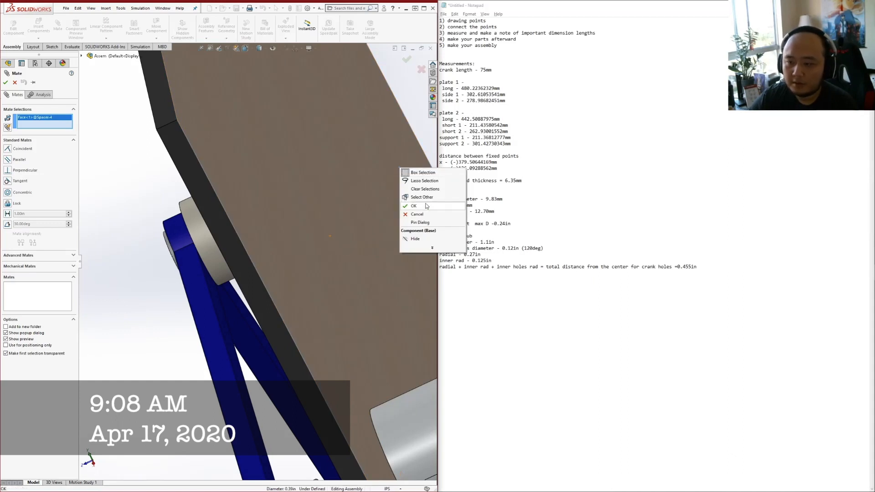
pyautogui.click(418, 215)
# Mate the bore of Spacer<3> on plate 1 concentric with the bore of Spacer<4> on support 1
pyautogui.moveTo(269, 228); pyautogui.dragTo(253, 223, button='middle')
pyautogui.scroll(-6, 202, 251)
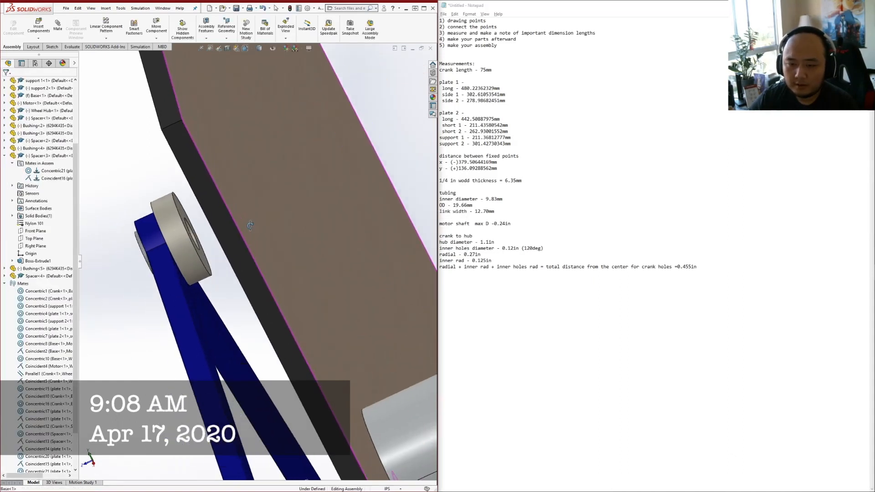
pyautogui.click(203, 250)
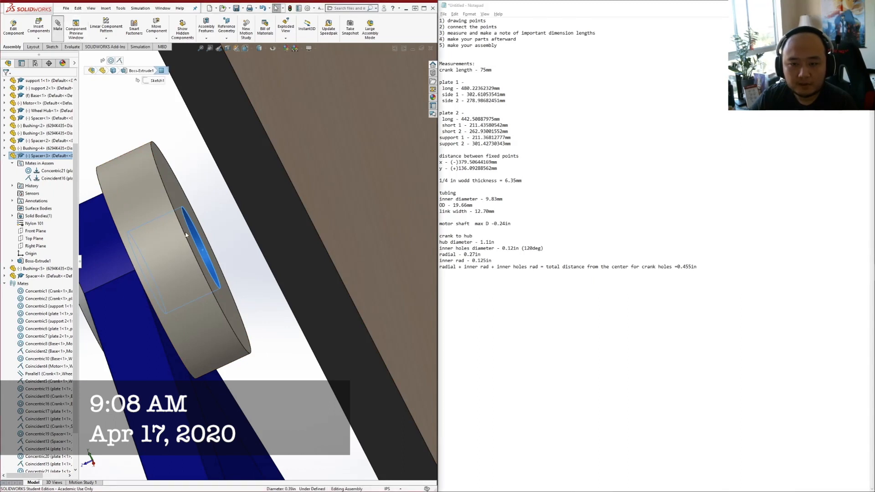
pyautogui.scroll(9, 184, 223)
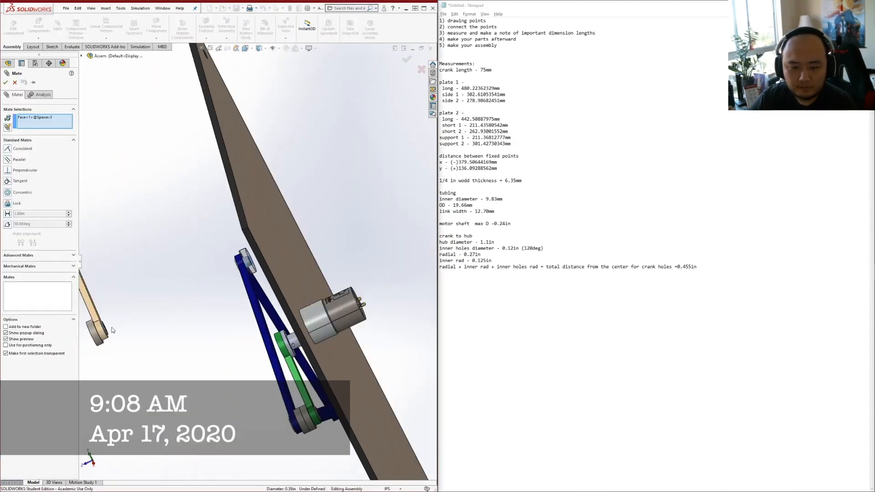
pyautogui.scroll(-10, 112, 330)
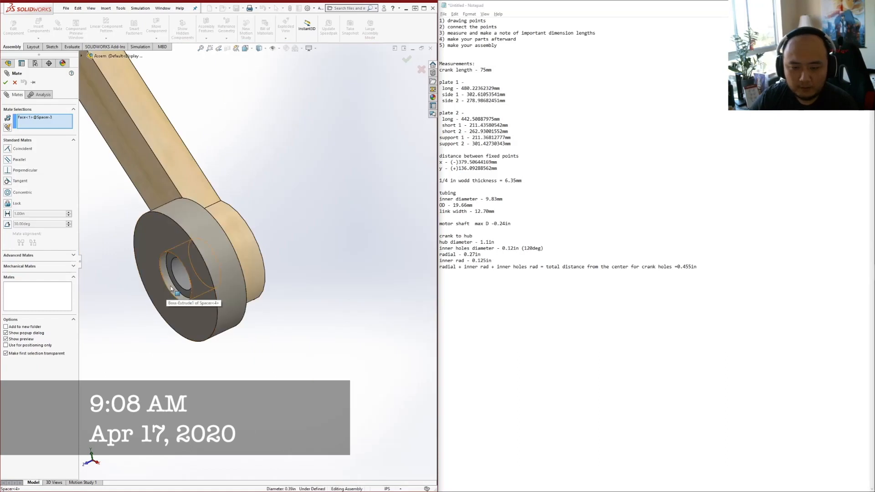
pyautogui.click(171, 289)
pyautogui.click(6, 82)
pyautogui.press('Escape')
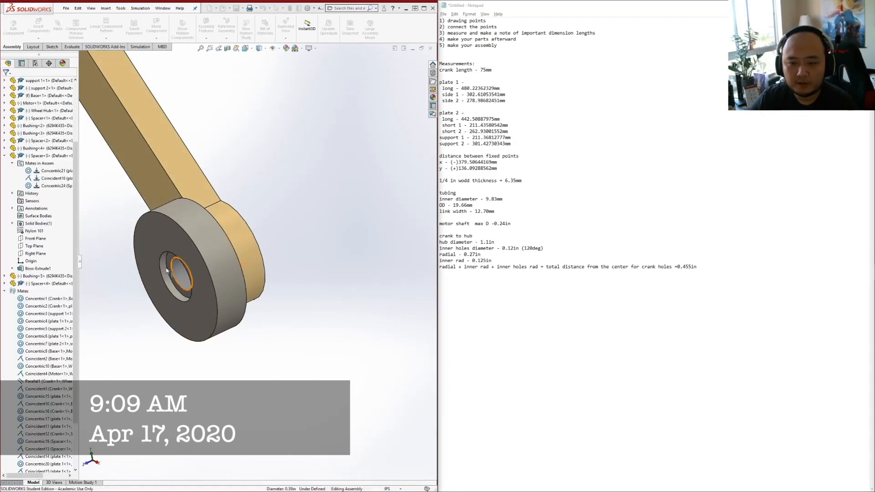
pyautogui.click(173, 243)
pyautogui.scroll(6, 328, 203)
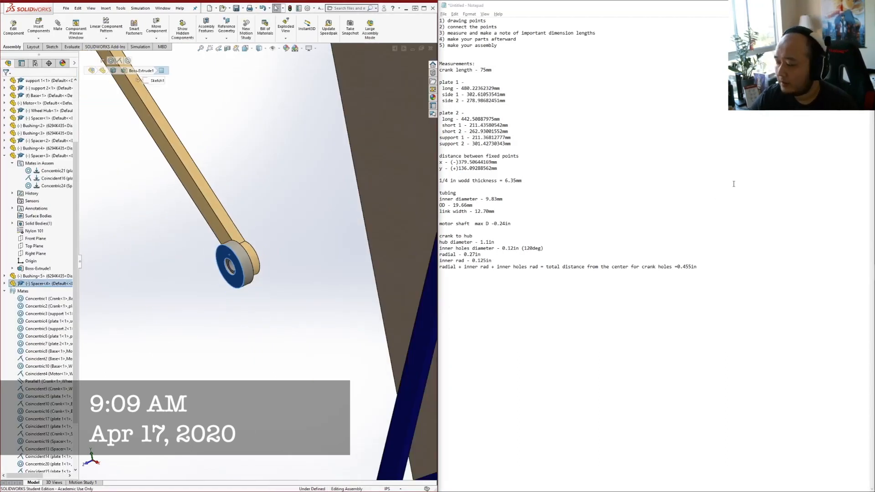
pyautogui.hotkey('alt', 'Tab')
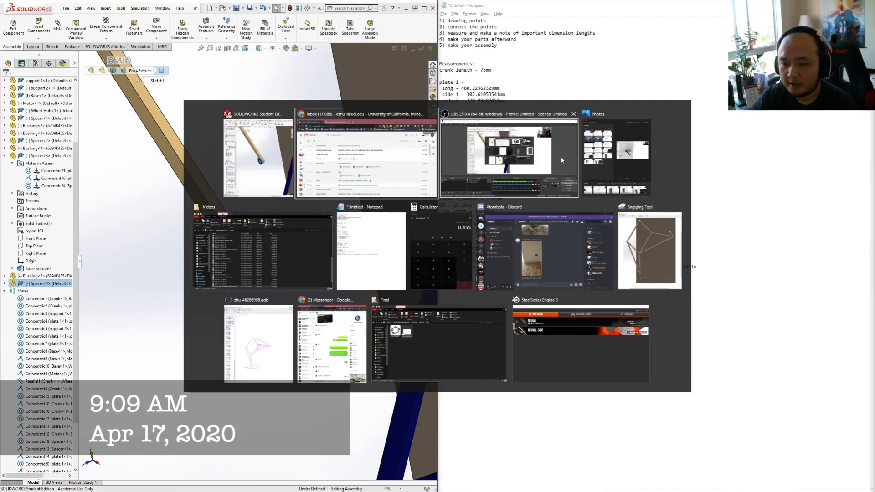
pyautogui.click(362, 300)
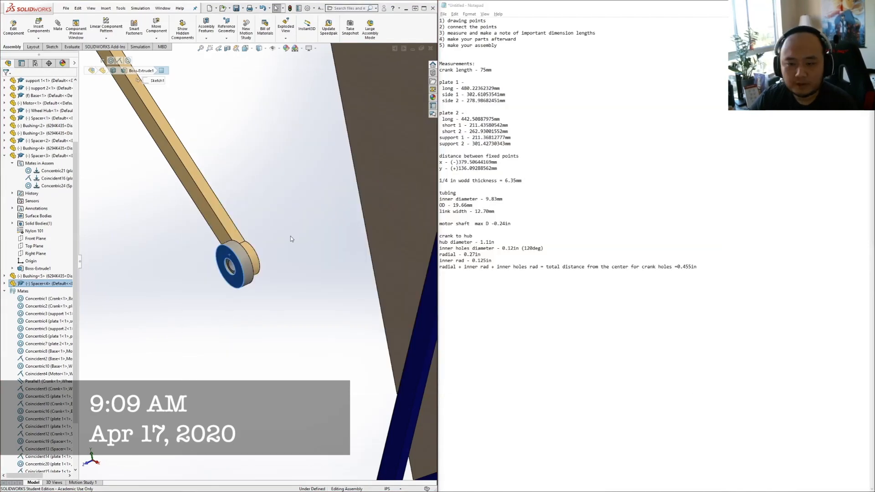
pyautogui.moveTo(290, 237); pyautogui.dragTo(212, 228, button='middle')
pyautogui.click(212, 228)
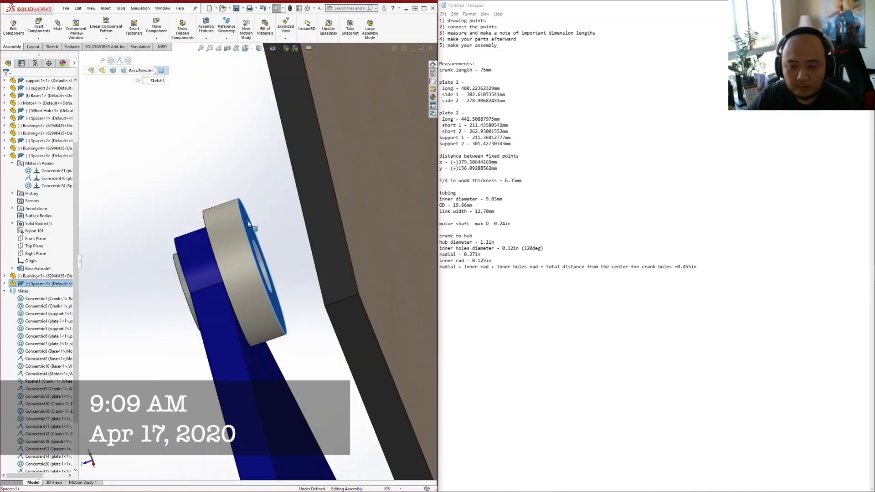
pyautogui.scroll(4, 172, 174)
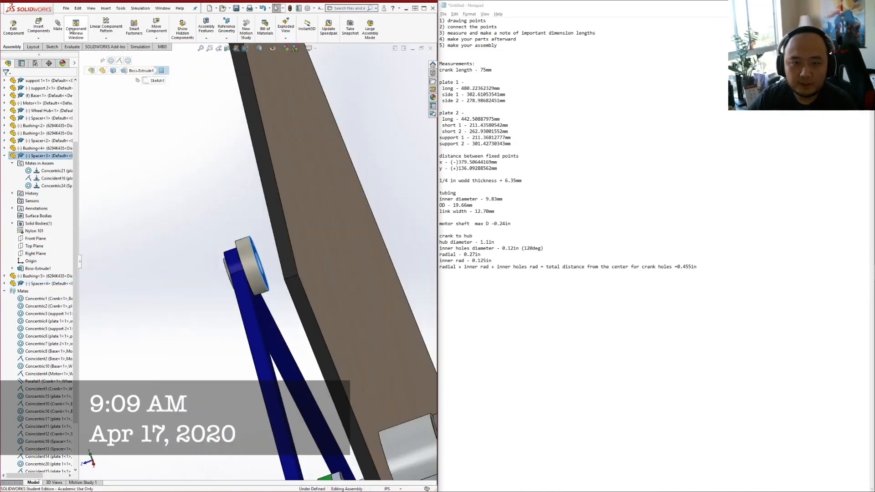
pyautogui.click(66, 30)
pyautogui.click(265, 72)
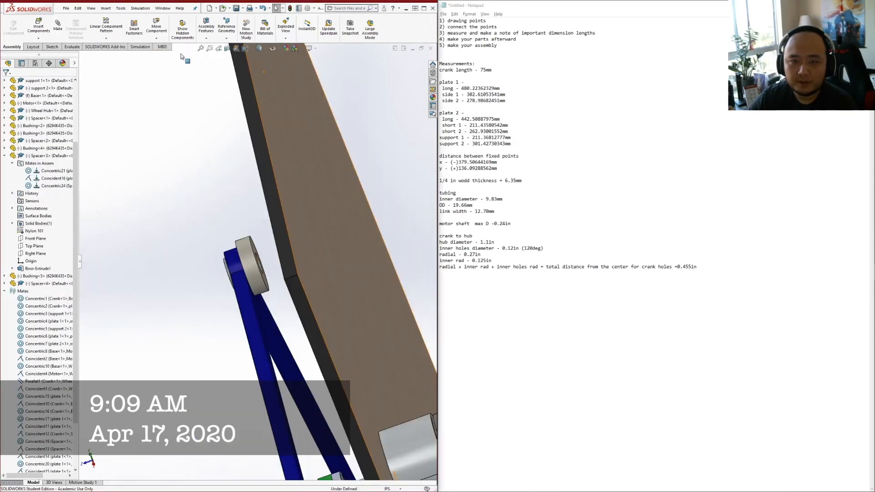
# Mate the outer face of Spacer<3> coincident with the outer face of Spacer<4>, joining support 1 to plate 1
pyautogui.click(254, 251)
pyautogui.scroll(3, 254, 256)
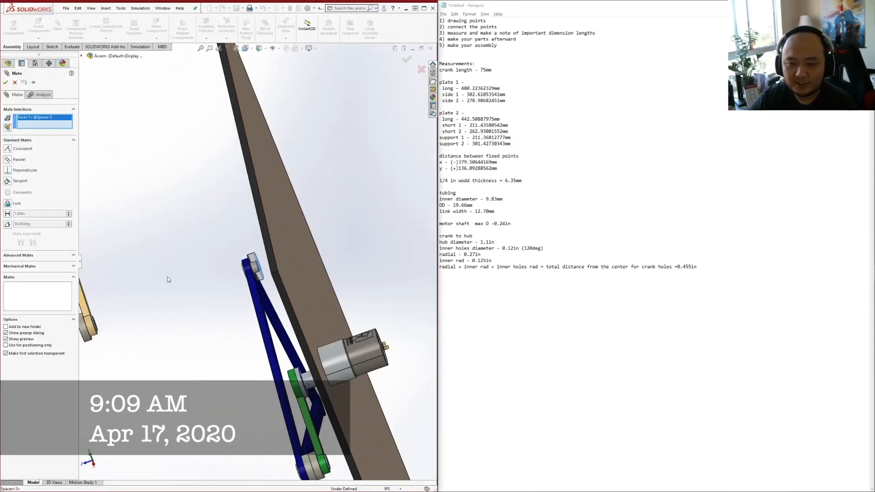
pyautogui.moveTo(167, 277); pyautogui.dragTo(209, 295, button='middle')
pyautogui.scroll(-3, 123, 289)
pyautogui.scroll(4, 122, 292)
pyautogui.scroll(-5, 128, 294)
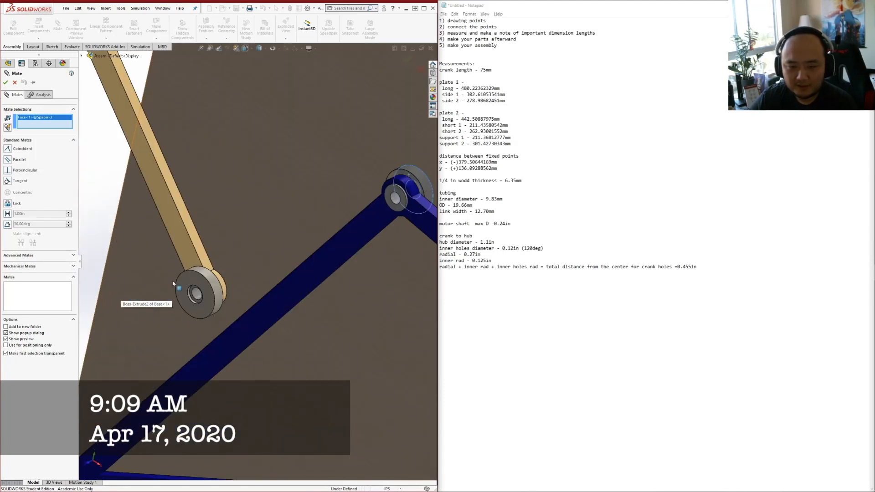
pyautogui.click(185, 288)
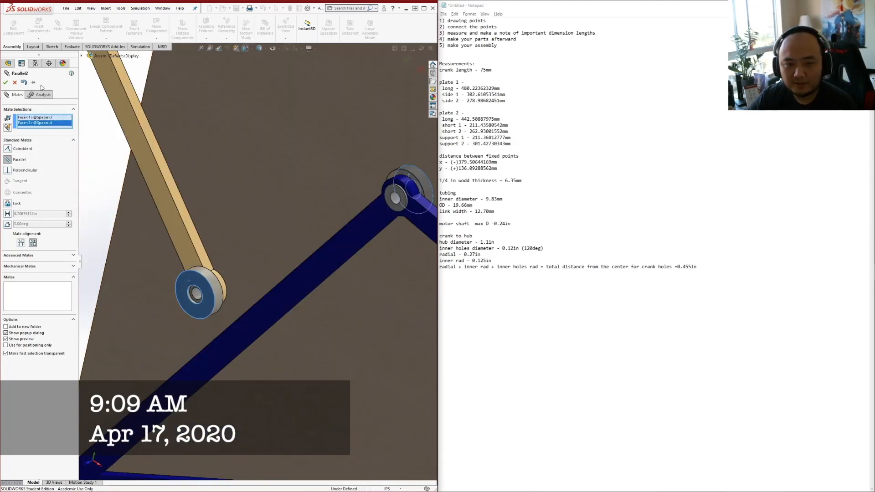
pyautogui.click(7, 149)
pyautogui.click(6, 82)
pyautogui.press('Escape')
# Inspect the joint between plate 1 and support 1, and turn the crank to move the linkage to another position
pyautogui.moveTo(390, 179); pyautogui.dragTo(322, 201, button='middle')
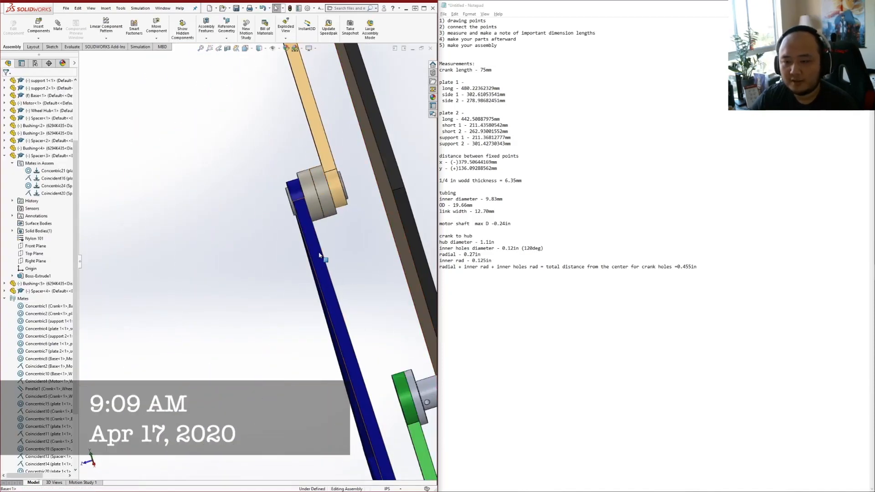
pyautogui.moveTo(319, 256); pyautogui.dragTo(366, 194, button='middle')
pyautogui.press('space')
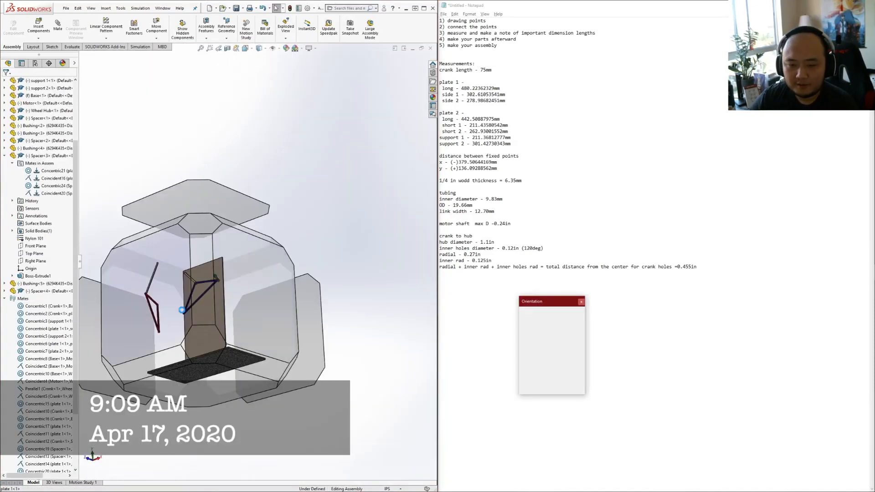
pyautogui.click(172, 305)
pyautogui.moveTo(310, 181); pyautogui.dragTo(282, 137)
pyautogui.moveTo(266, 186); pyautogui.dragTo(226, 144, button='middle')
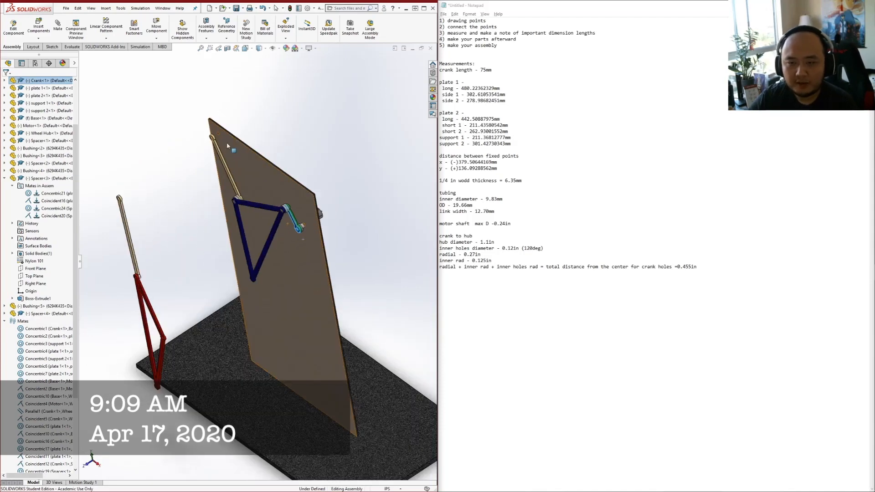
# Insert one Bushing and one Spacer from the self-made folder and place them in front of the base's upright panel
pyautogui.scroll(-2, 222, 140)
pyautogui.scroll(-4, 207, 179)
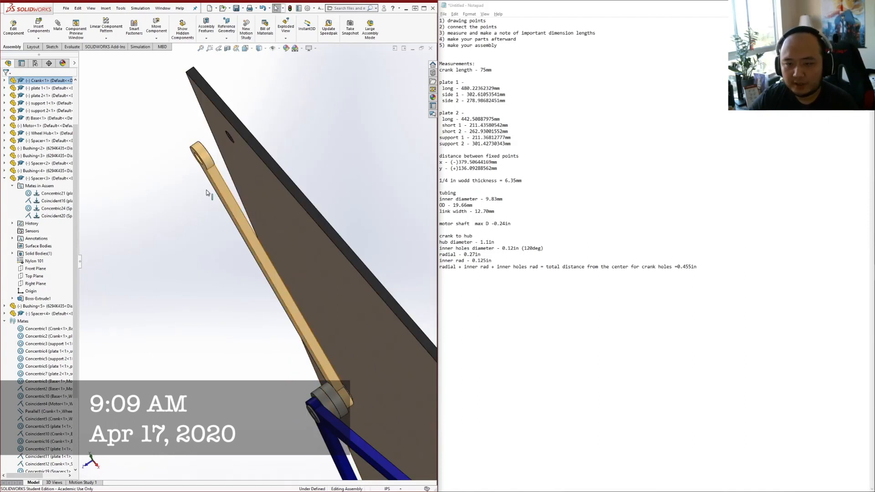
pyautogui.scroll(3, 208, 193)
pyautogui.moveTo(149, 201); pyautogui.dragTo(255, 159, button='middle')
pyautogui.press('space')
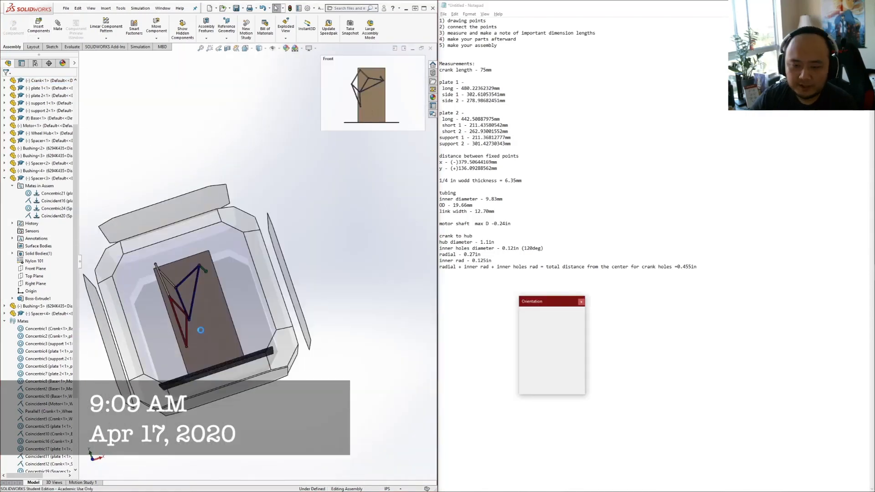
pyautogui.click(201, 330)
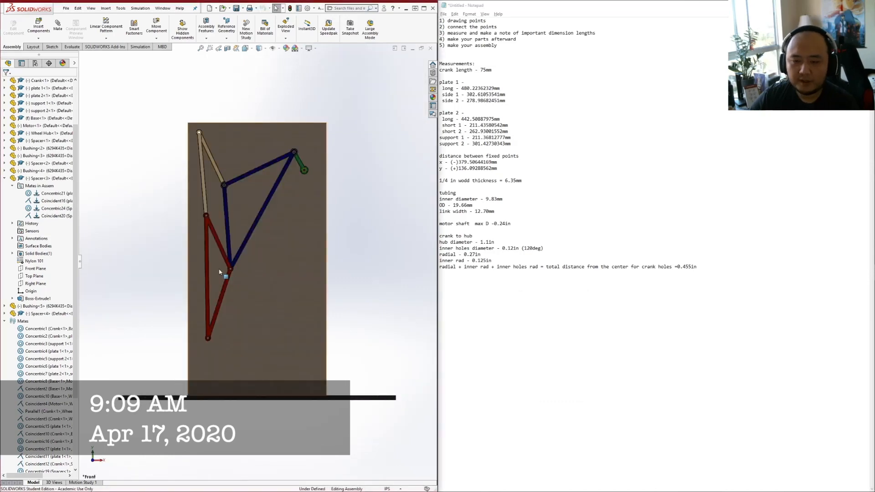
pyautogui.press('i')
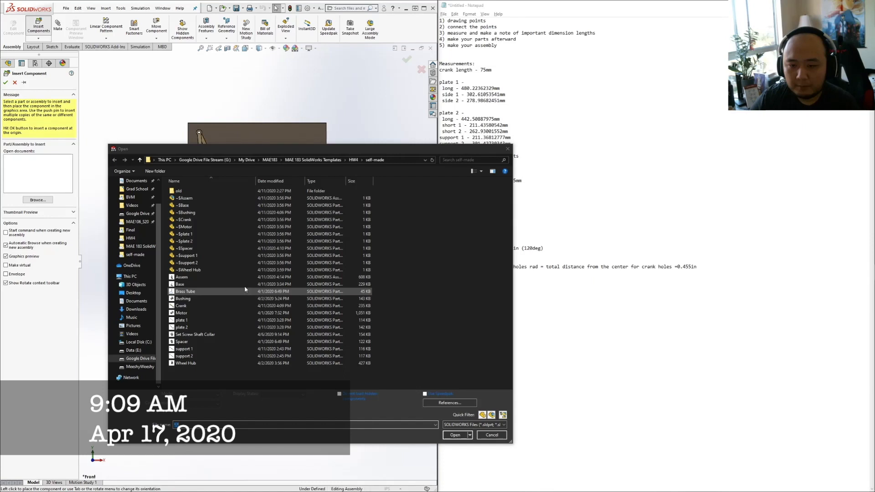
pyautogui.click(192, 298)
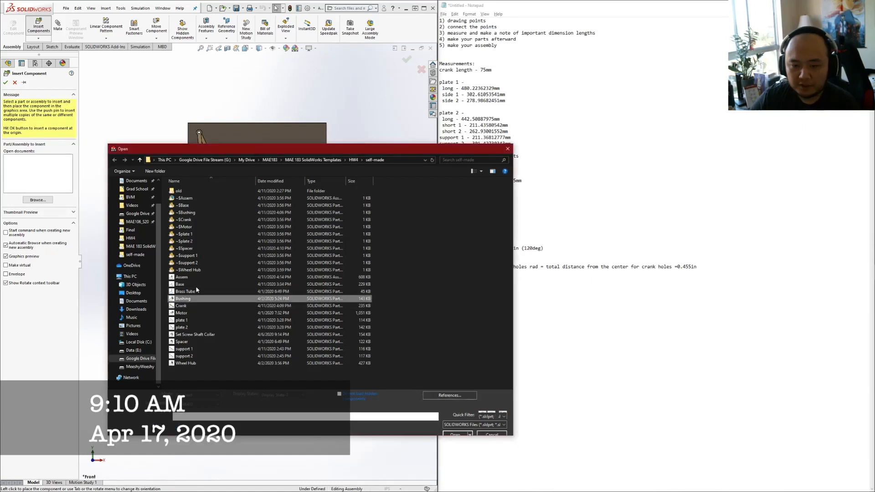
pyautogui.keyDown('ctrl'); pyautogui.click(192, 342); pyautogui.keyUp('ctrl')
pyautogui.click(459, 426)
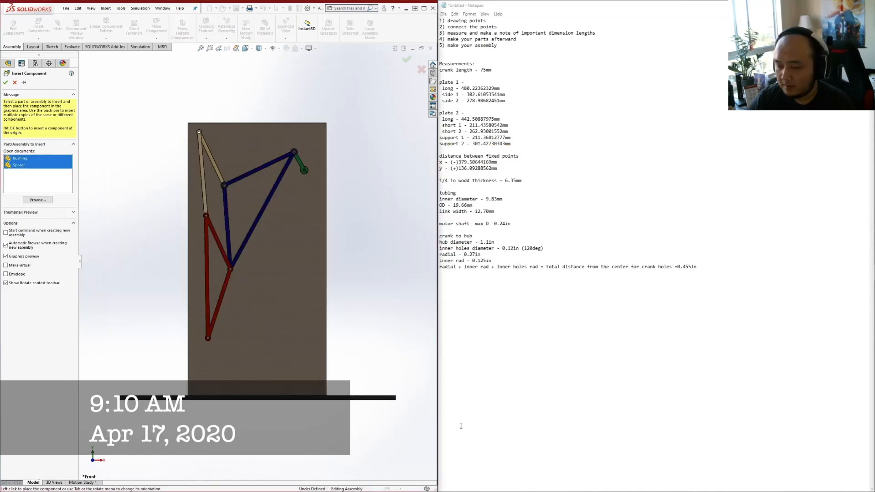
pyautogui.click(274, 264)
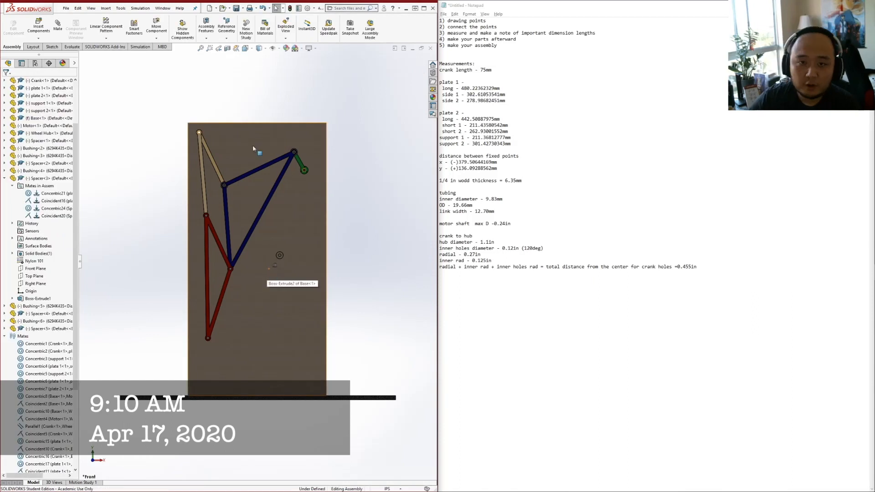
# Insert a second Bushing and Spacer pair and place both just above the first pair in front of the panel
pyautogui.click(38, 25)
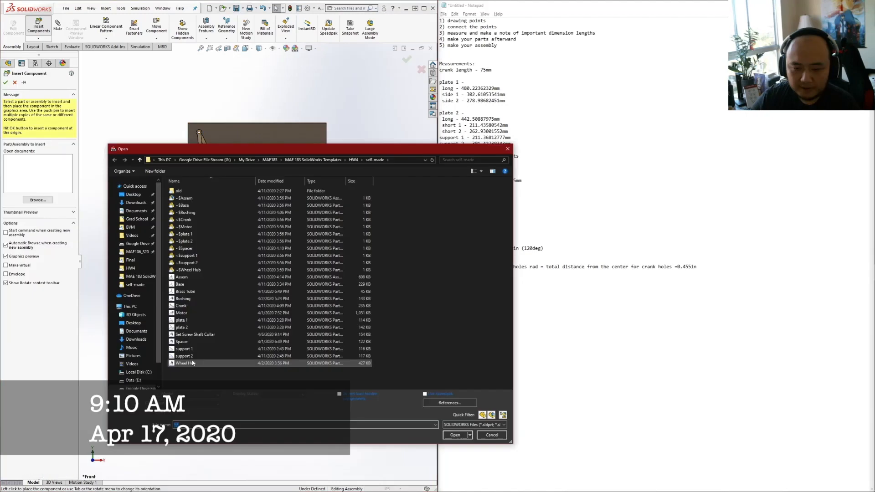
pyautogui.click(187, 313)
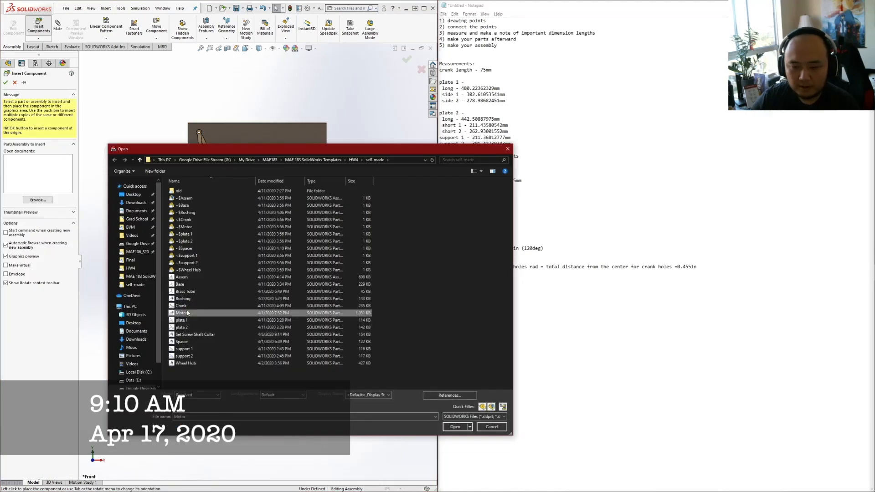
pyautogui.doubleClick(187, 313)
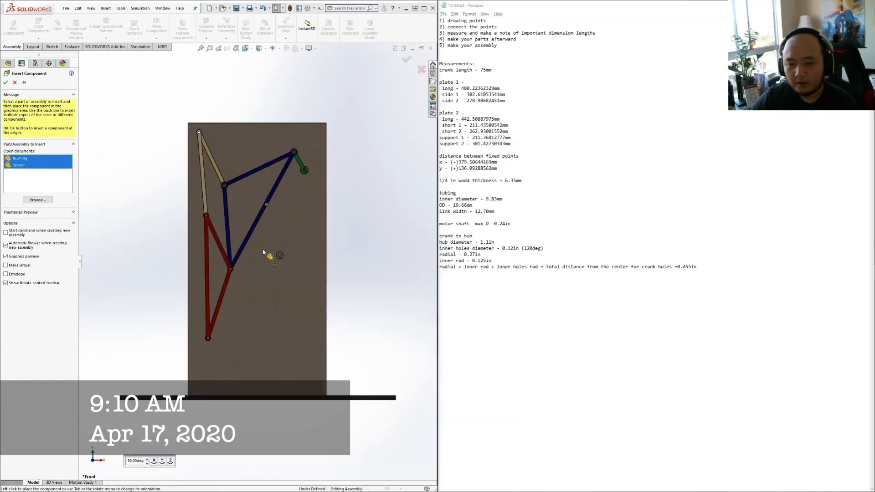
pyautogui.click(263, 252)
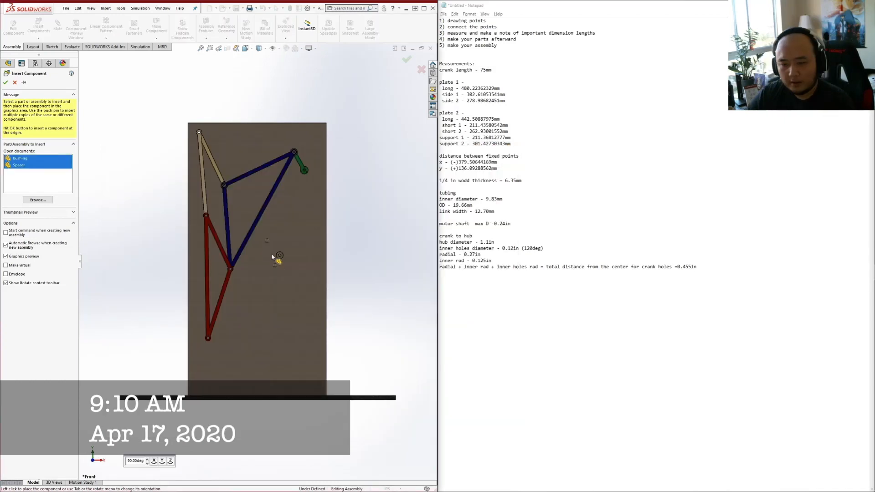
pyautogui.click(277, 231)
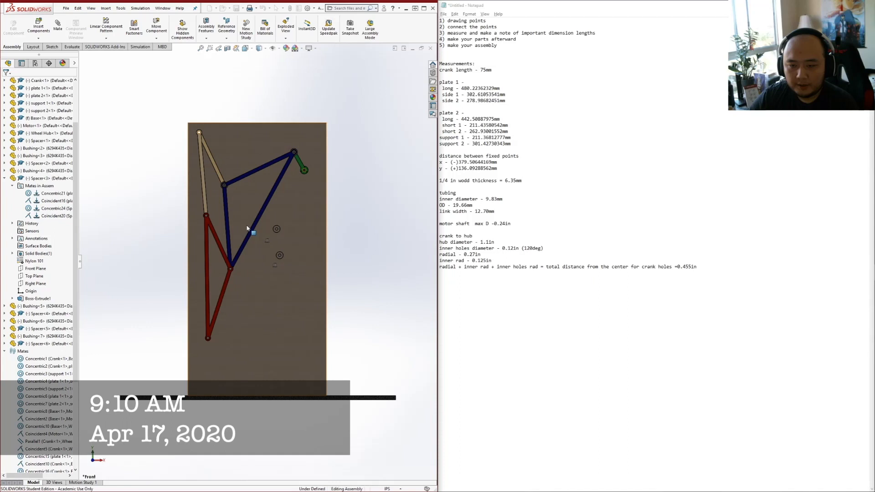
# Mate the cylindrical face of Bushing<7> concentric with the lower hole of plate 1
pyautogui.scroll(-5, 247, 227)
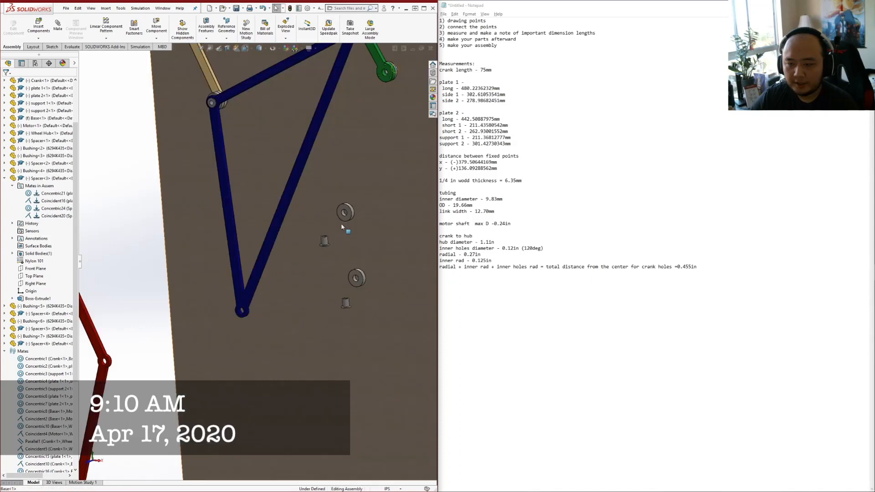
pyautogui.click(325, 242)
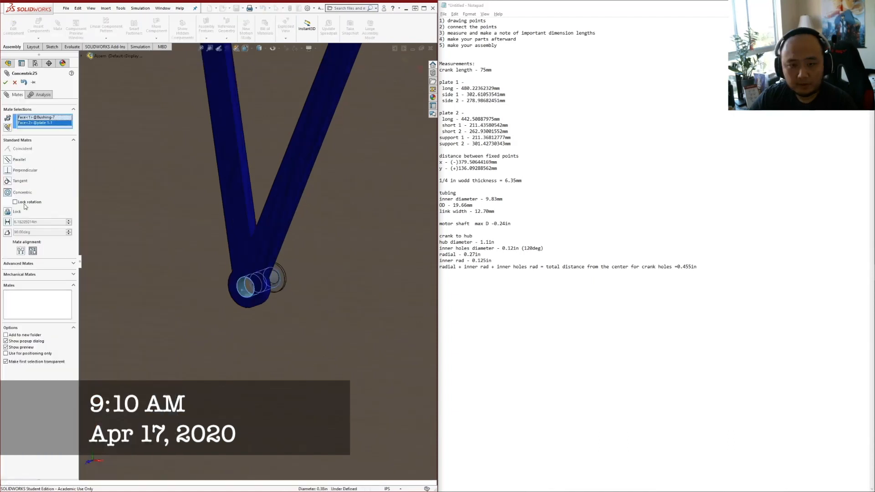
pyautogui.click(5, 82)
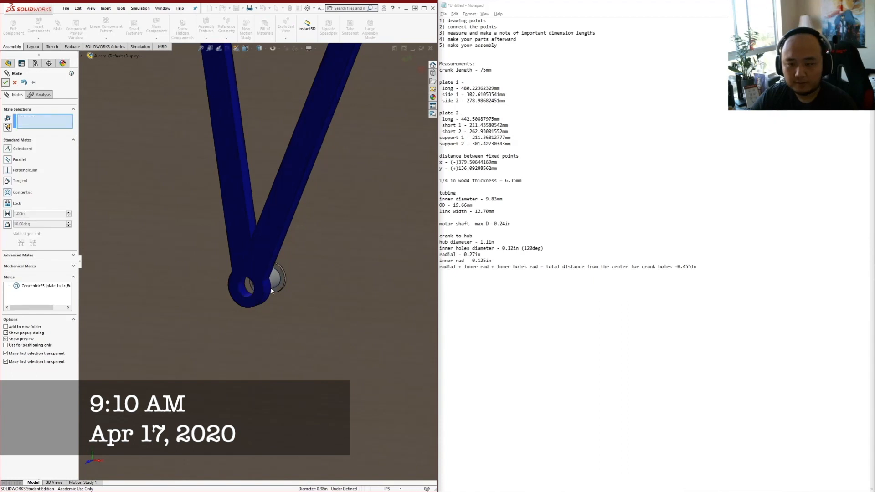
pyautogui.press('Escape')
# Mate the flange of Bushing<7> coincident with the face of plate 1 that faces the base's upright panel
pyautogui.scroll(-3, 282, 290)
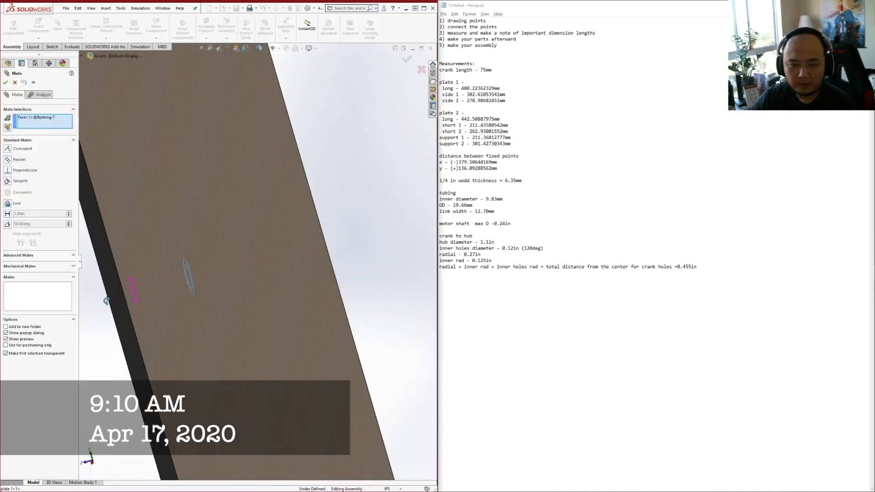
pyautogui.moveTo(107, 300); pyautogui.dragTo(253, 319, button='middle')
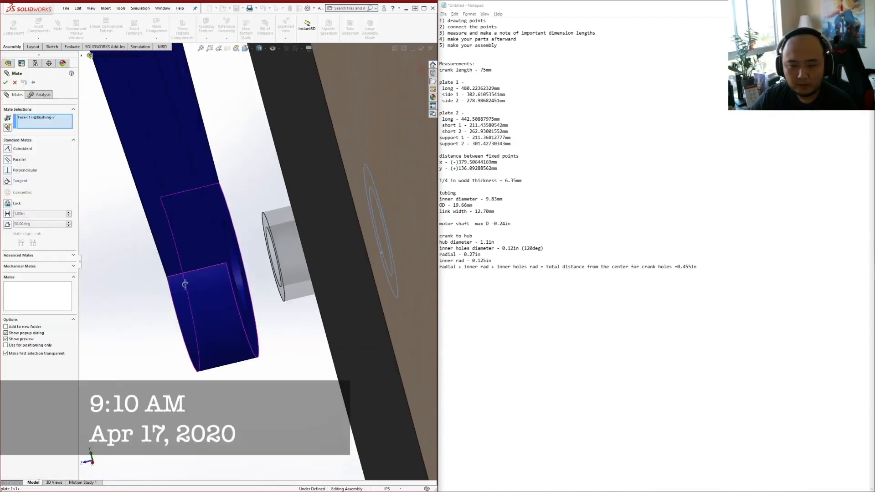
pyautogui.click(254, 319)
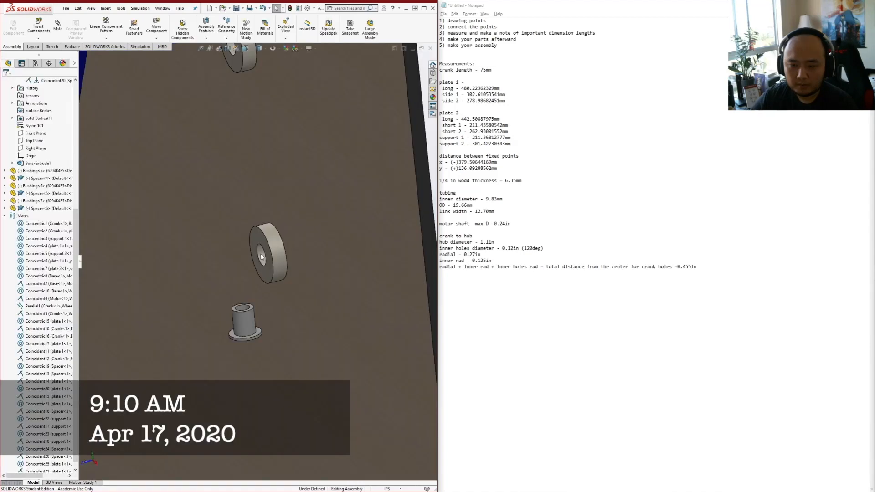
# Mate the bore of Spacer<5> concentric with the lower hole edge of plate 1
pyautogui.click(262, 257)
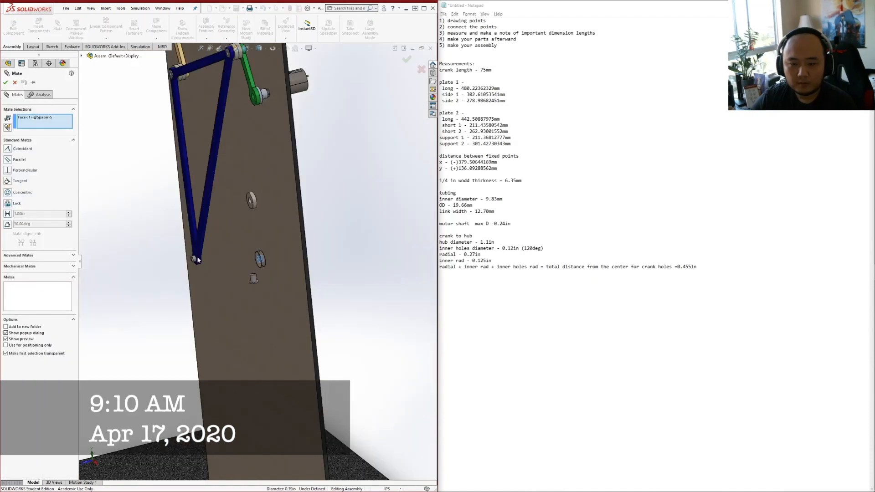
pyautogui.click(197, 260)
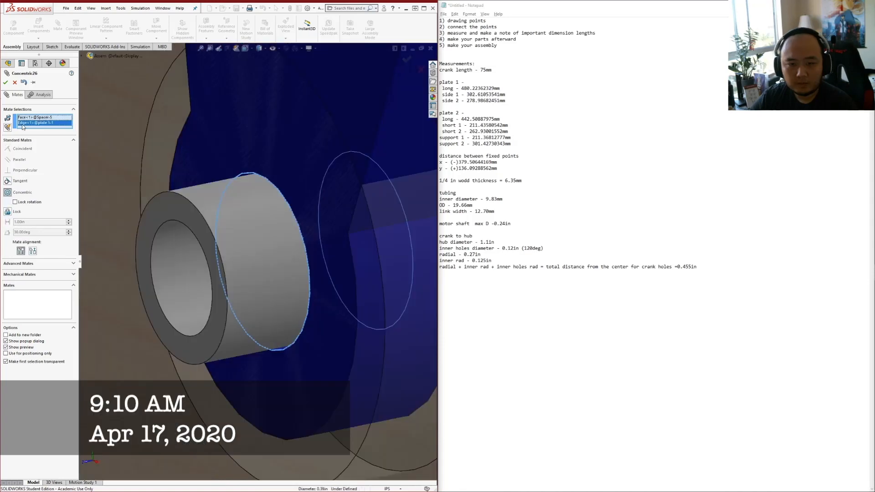
pyautogui.click(5, 82)
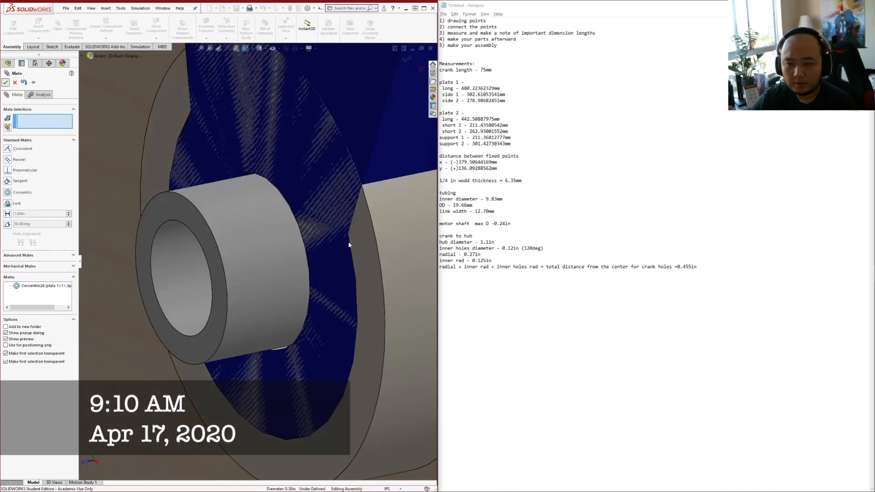
pyautogui.press('Escape')
# Mate the flat face of Spacer<5> coincident with the face of plate 1 opposite the flange of Bushing<7>
pyautogui.scroll(1, 338, 269)
pyautogui.scroll(3, 346, 275)
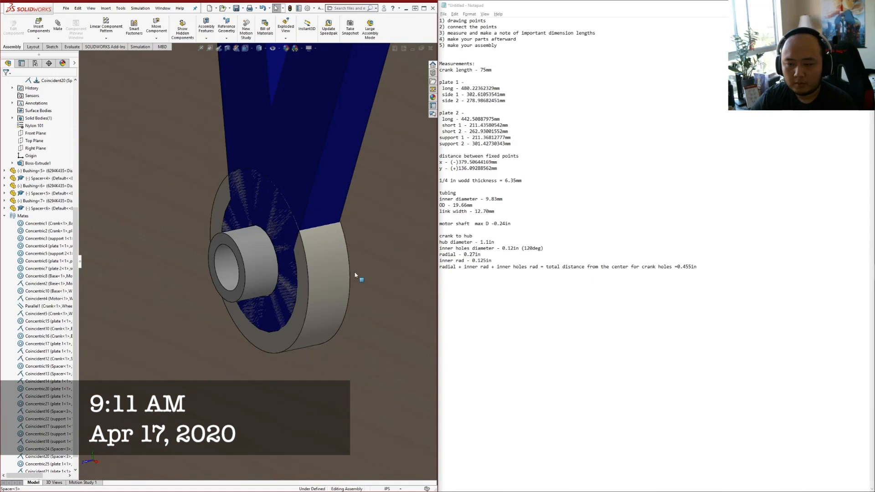
pyautogui.click(355, 275)
pyautogui.scroll(3, 289, 250)
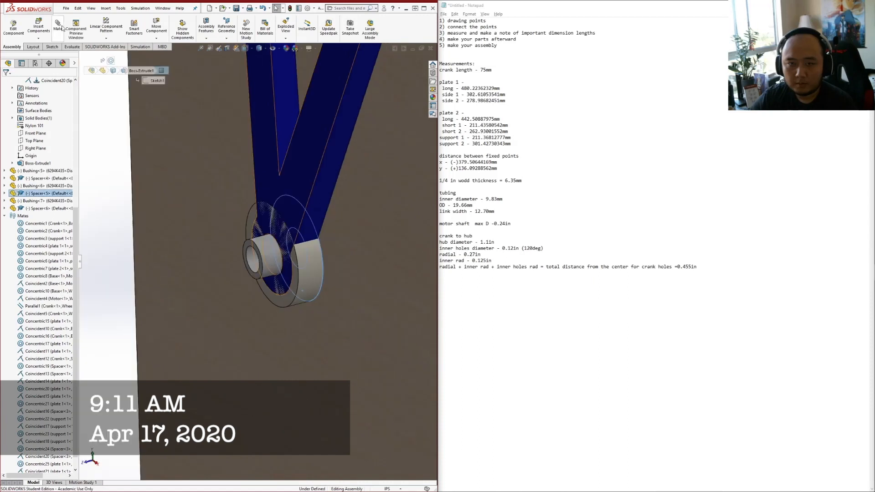
pyautogui.click(59, 26)
pyautogui.click(302, 167)
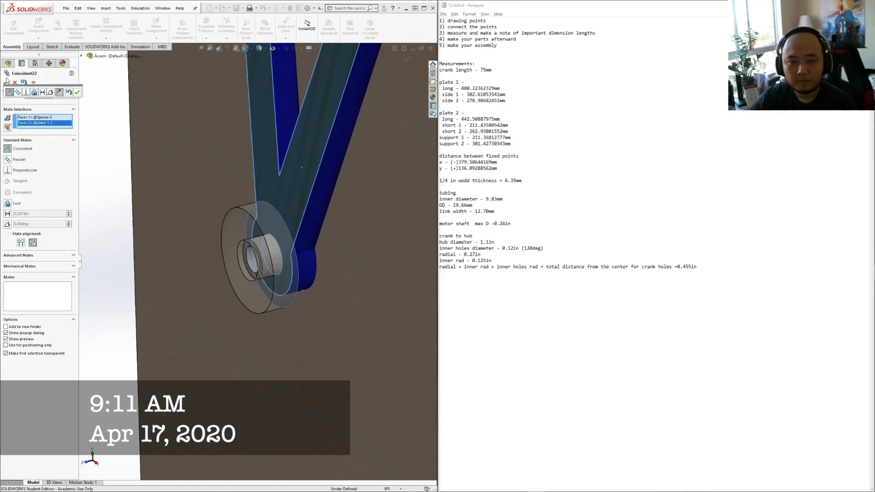
pyautogui.click(6, 81)
# Mate the cylindrical face of Bushing<6> concentric with the middle hole of plate 2
pyautogui.scroll(5, 297, 279)
pyautogui.scroll(-3, 297, 279)
pyautogui.click(283, 260)
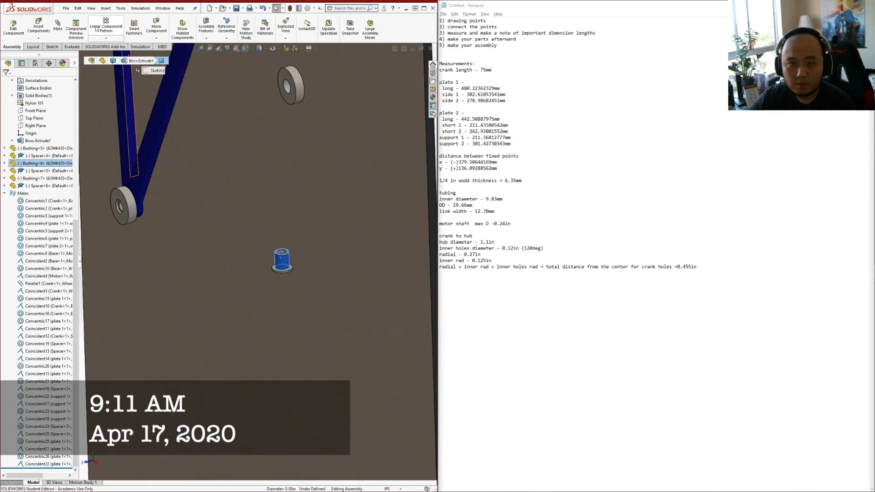
pyautogui.click(57, 29)
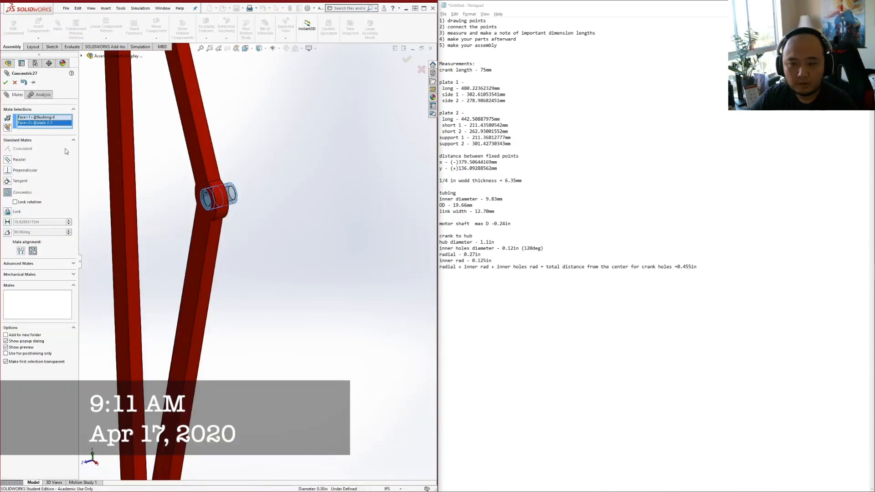
pyautogui.click(6, 83)
pyautogui.press('Escape')
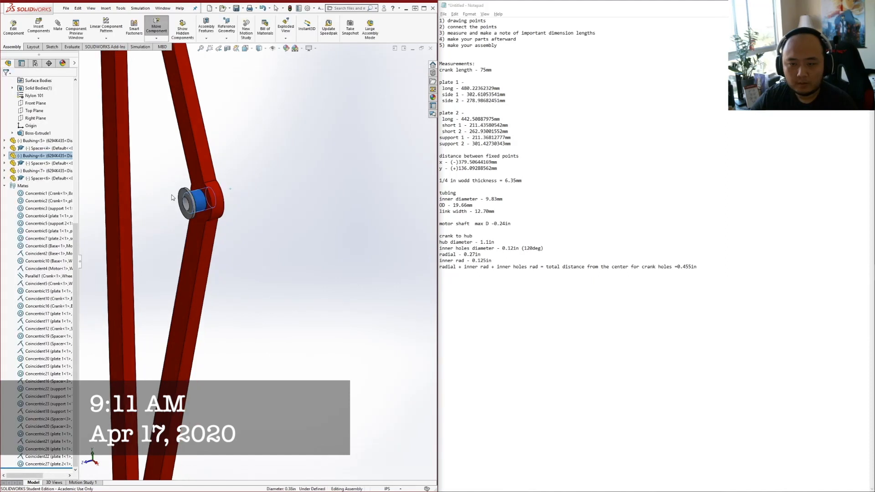
# Pull Bushing<6> clear of plate 2 and seat its flange coincident with the plate face away from the upright panel
pyautogui.click(185, 228)
pyautogui.press('m')
pyautogui.moveTo(201, 203); pyautogui.dragTo(174, 206, button='middle')
pyautogui.scroll(-4, 174, 206)
pyautogui.scroll(-2, 202, 194)
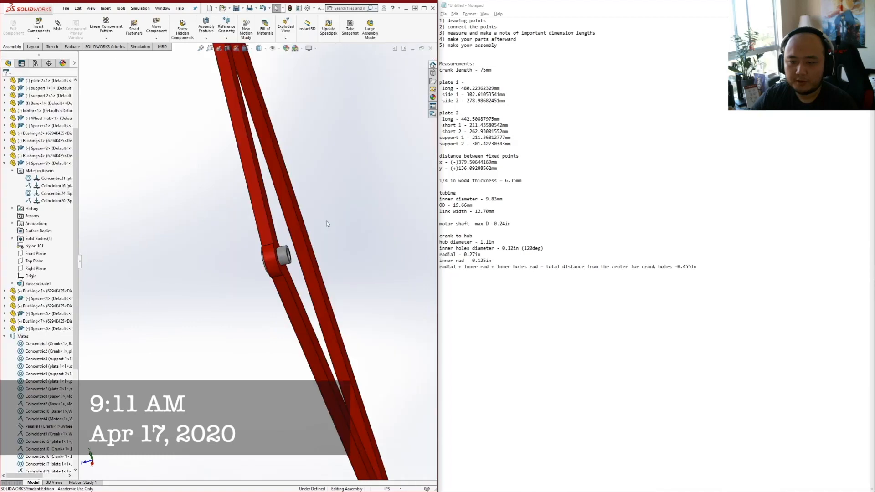
# Mate the bore of Spacer<6> concentric with the middle hole edge of plate 2
pyautogui.scroll(10, 326, 221)
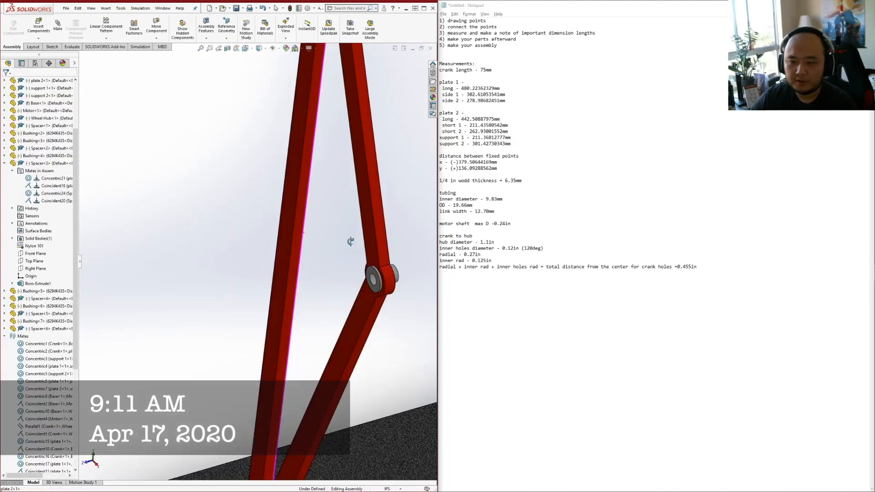
pyautogui.scroll(-10, 389, 243)
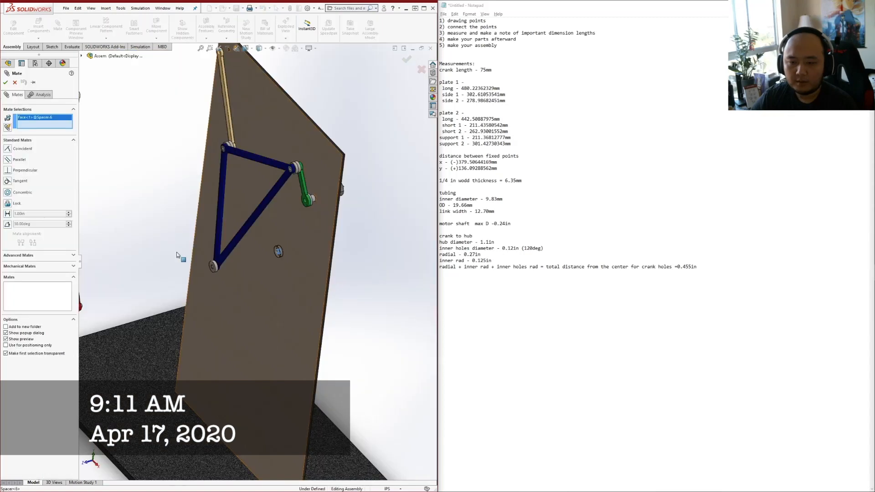
pyautogui.moveTo(176, 253); pyautogui.dragTo(229, 274, button='middle')
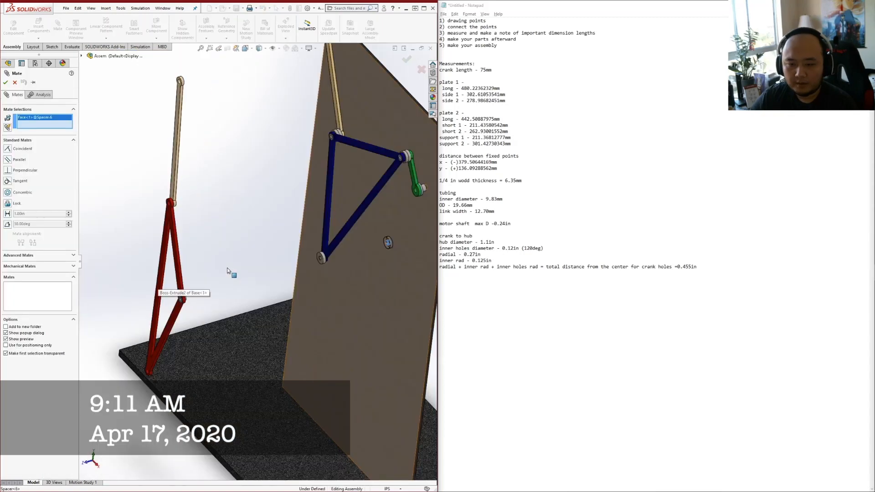
pyautogui.scroll(-8, 186, 297)
pyautogui.scroll(-3, 187, 297)
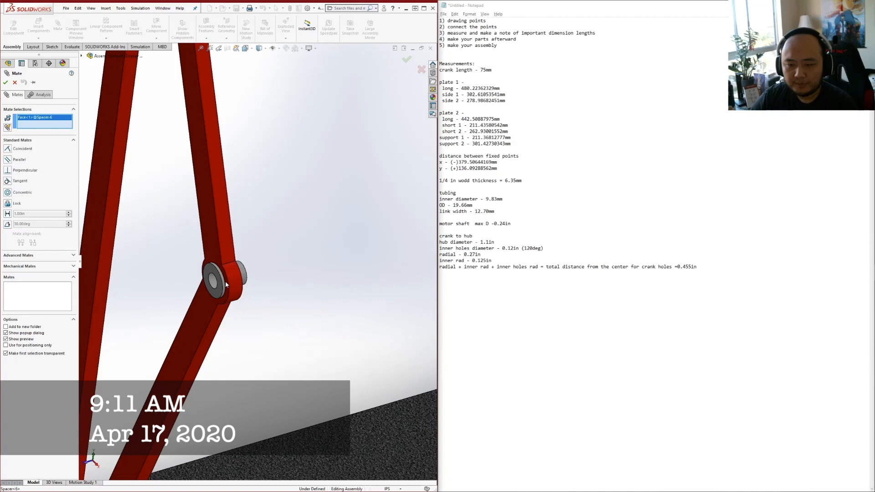
pyautogui.scroll(-5, 226, 285)
pyautogui.click(241, 283)
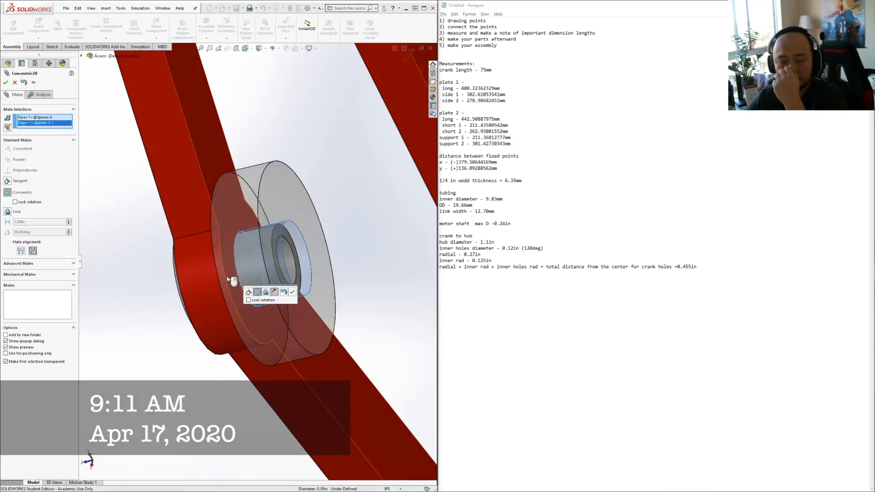
pyautogui.click(292, 292)
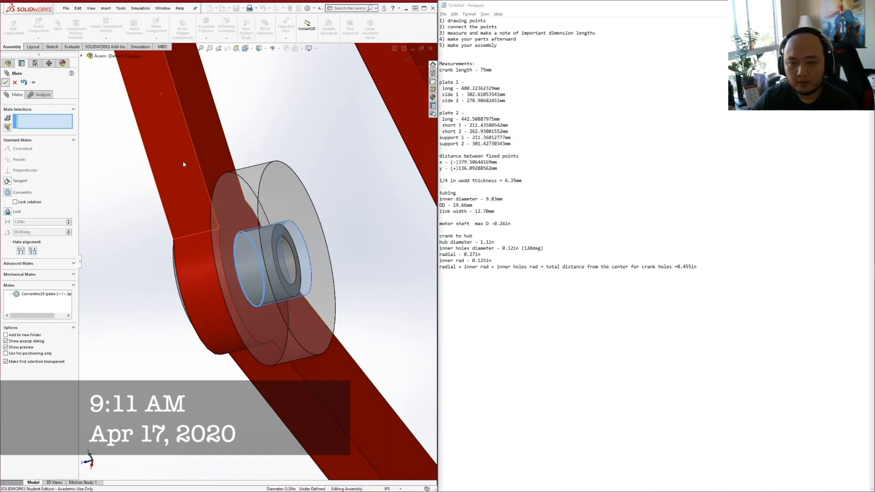
# Mate the flat face of Spacer<6> coincident with the plate 2 face opposite the flange of Bushing<6>
pyautogui.press('Escape')
pyautogui.click(255, 212)
pyautogui.moveTo(296, 214); pyautogui.dragTo(299, 213)
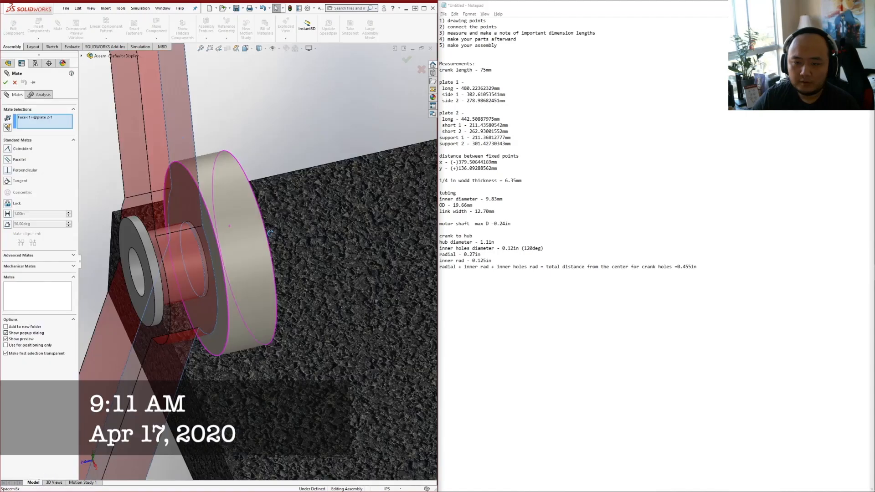
pyautogui.moveTo(270, 233); pyautogui.dragTo(280, 243, button='middle')
pyautogui.click(182, 201)
pyautogui.press('z')
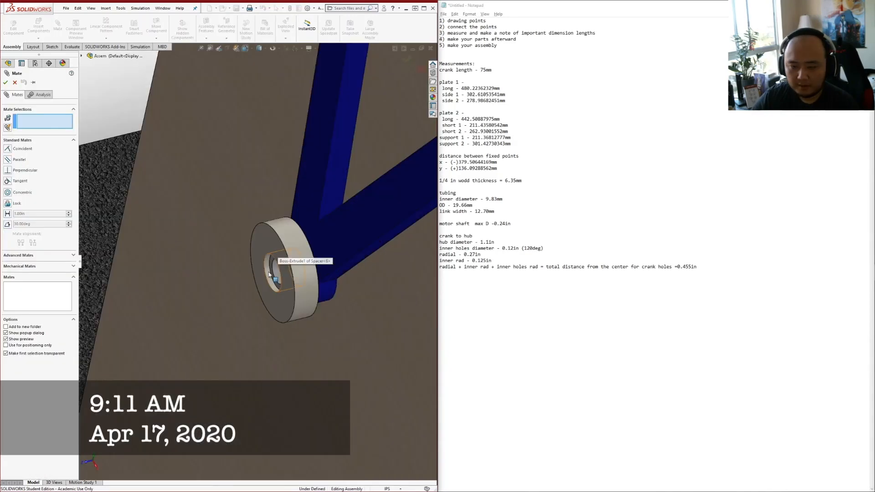
# Mate the bore of Spacer<5> on plate 1 concentric with the bore of Spacer<6> on plate 2
pyautogui.click(286, 266)
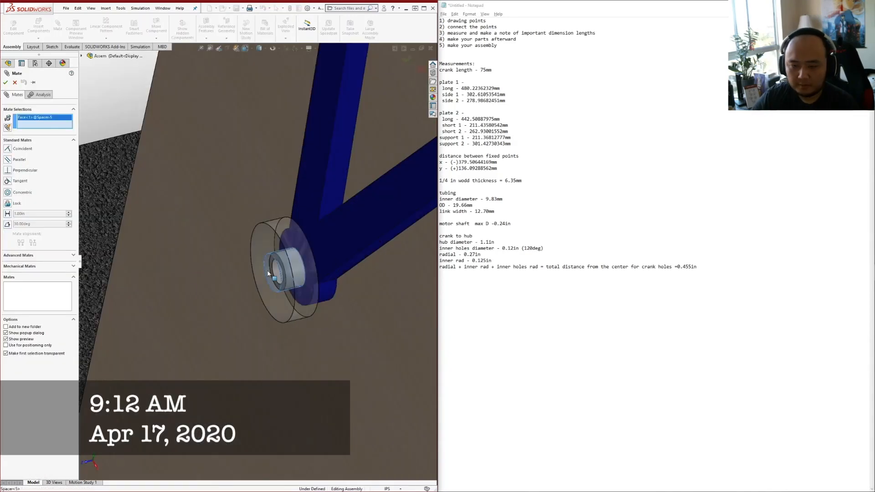
pyautogui.press('f')
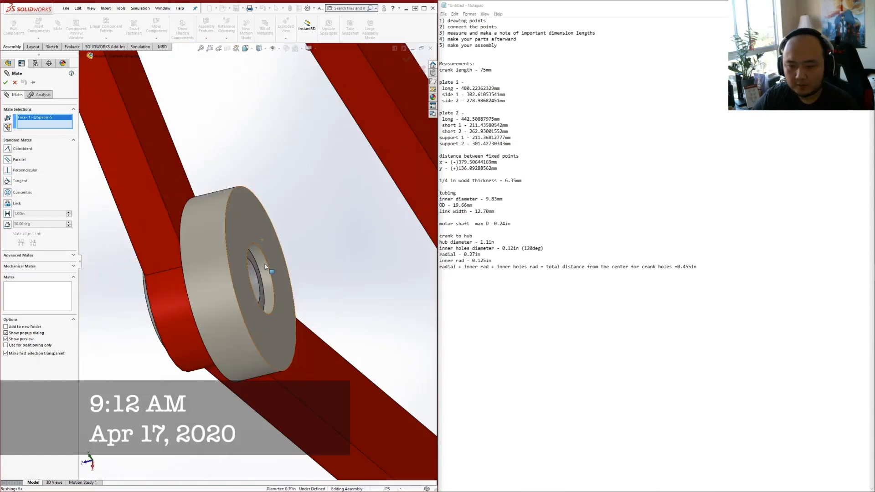
pyautogui.click(264, 264)
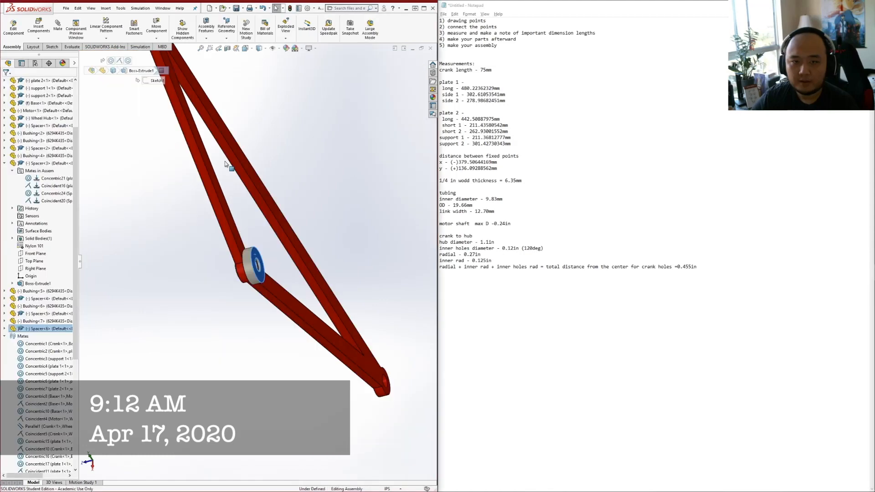
# Mate the outer flat face of Spacer<6> coincident with the outer flat face of Spacer<5>, joining plate 2 to plate 1
pyautogui.scroll(5, 229, 166)
pyautogui.moveTo(246, 178); pyautogui.dragTo(294, 201, button='middle')
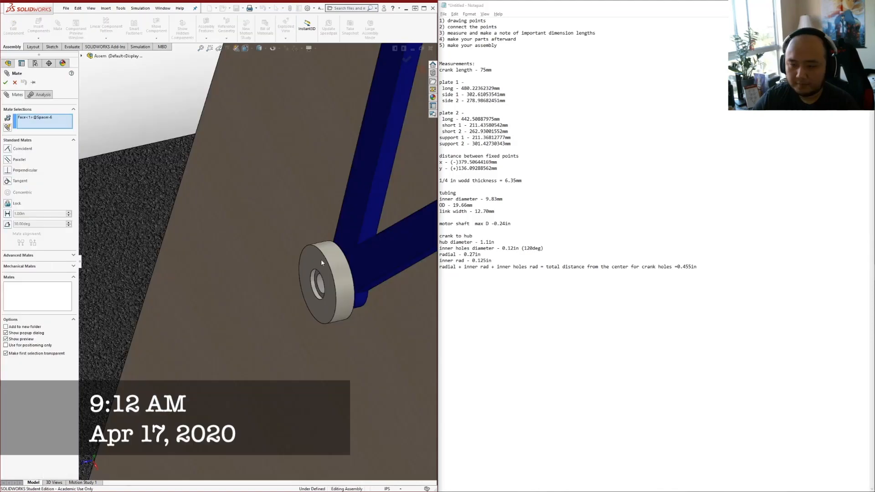
pyautogui.click(322, 280)
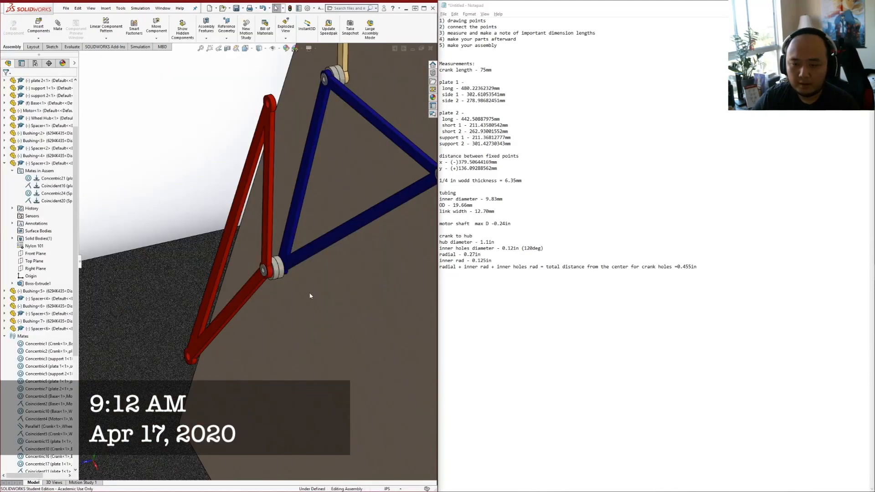
# Turn the crank in the front view to check the linkage motion, and examine the foot end of plate 2
pyautogui.scroll(-3, 332, 326)
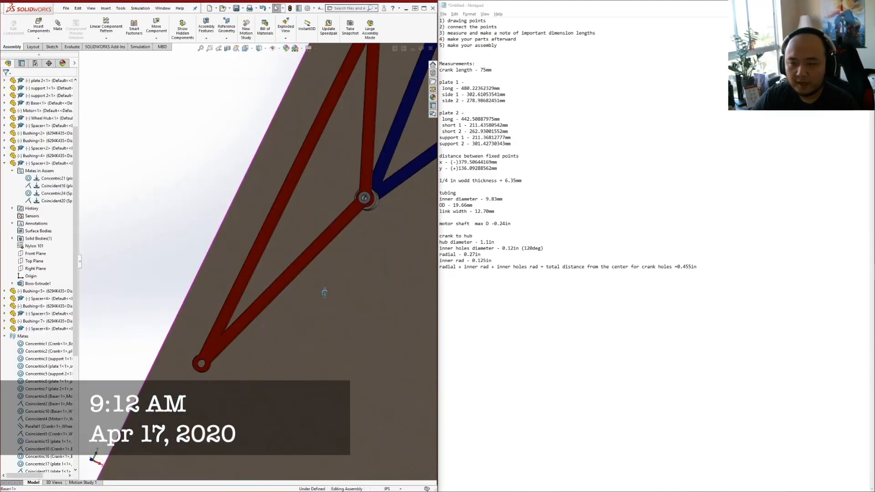
pyautogui.scroll(4, 310, 309)
pyautogui.press('space')
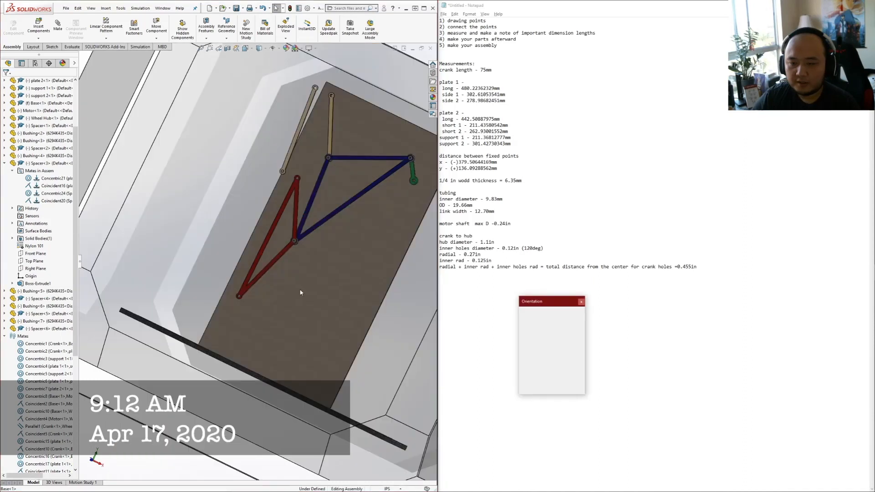
pyautogui.hotkey('ctrl', '1')
pyautogui.moveTo(298, 163); pyautogui.dragTo(319, 197)
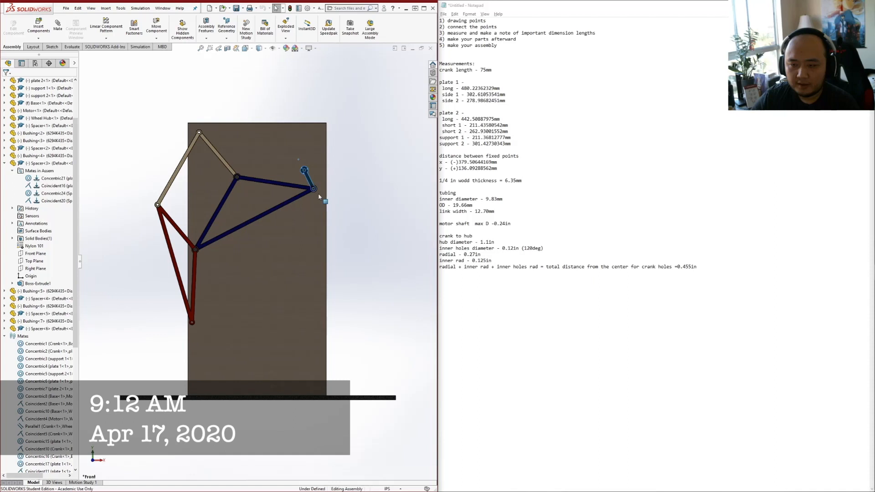
pyautogui.scroll(-10, 182, 312)
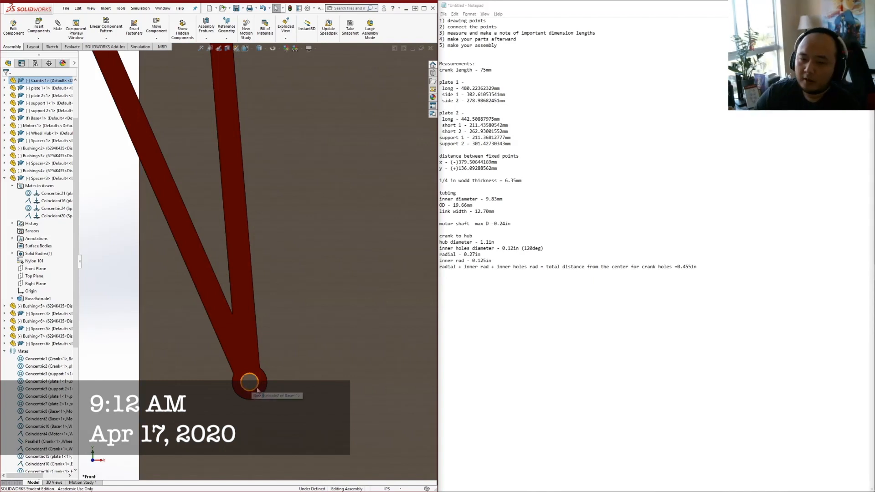
pyautogui.press('f')
pyautogui.scroll(-8, 267, 256)
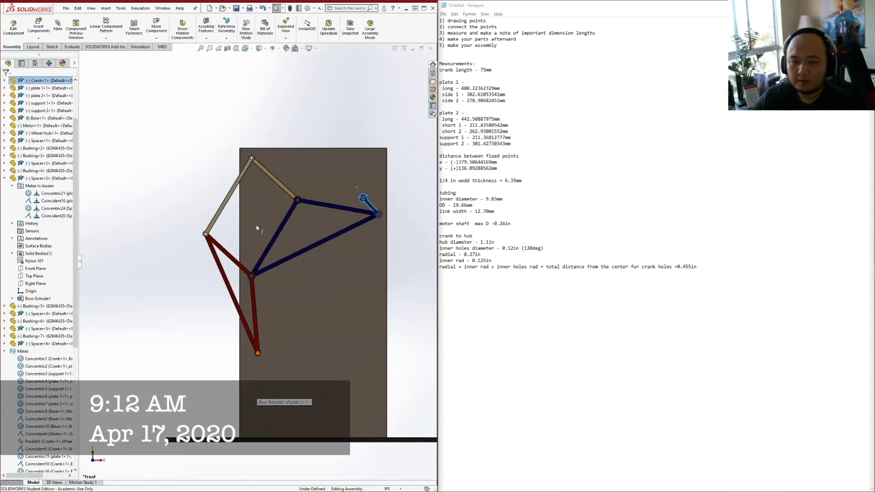
pyautogui.press('f')
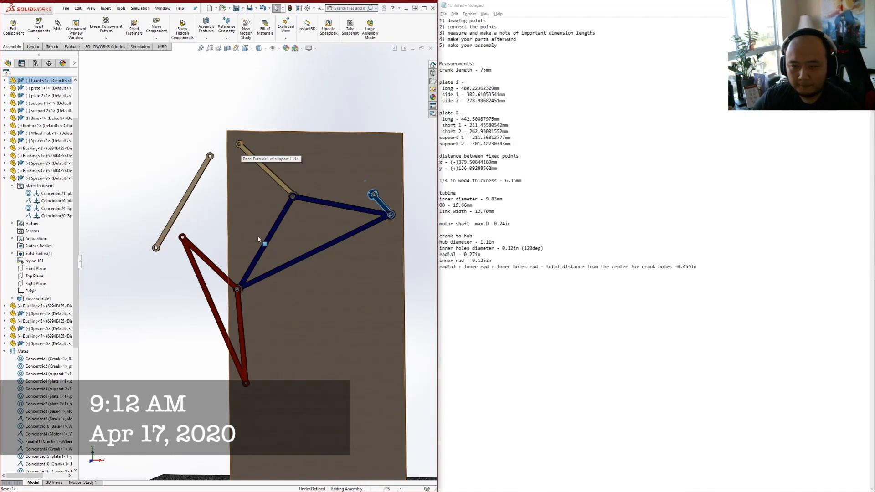
# Move support 2 and check its position relative to plate 2 and the upright panel
pyautogui.scroll(-3, 237, 191)
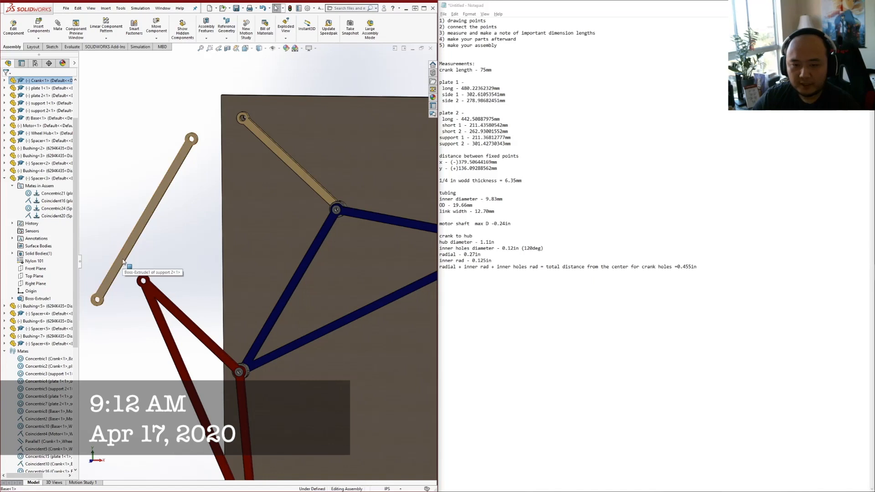
pyautogui.moveTo(123, 261); pyautogui.dragTo(143, 245)
pyautogui.moveTo(216, 285); pyautogui.dragTo(201, 295, button='middle')
pyautogui.press('Escape')
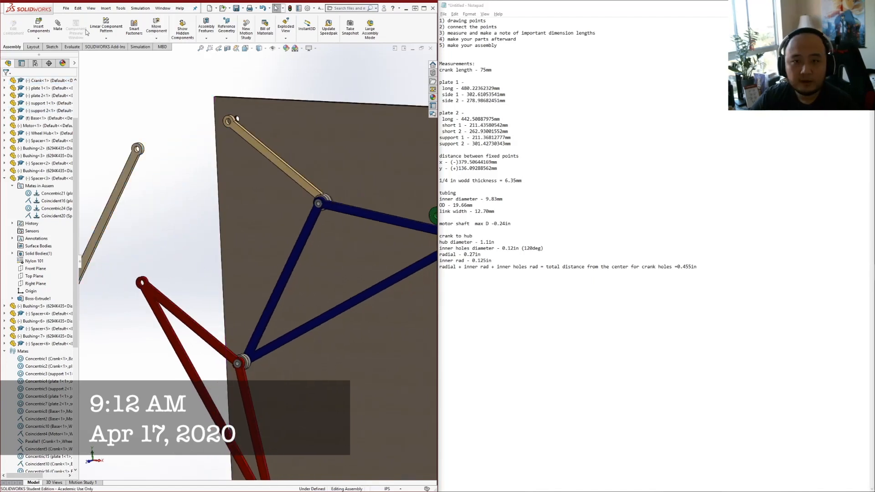
# Load the Bushing and Spacer parts for insertion, keeping the Insert Components command active for multiple copies
pyautogui.click(38, 28)
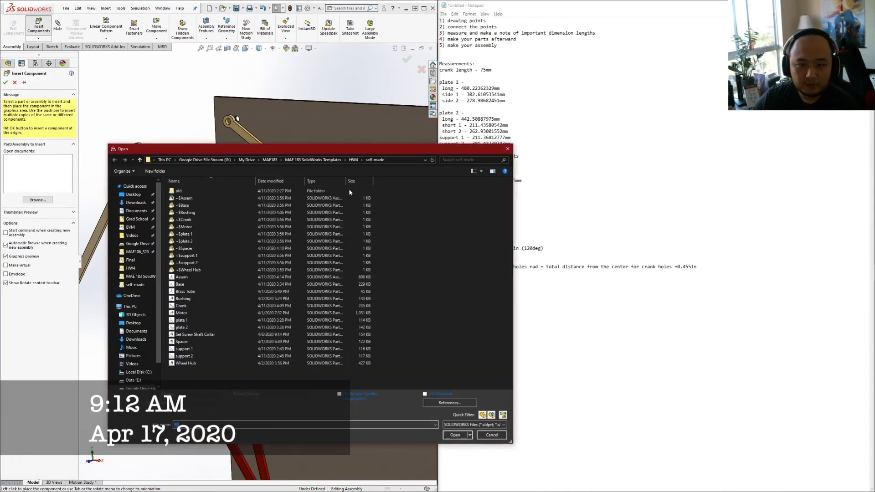
pyautogui.press('Escape')
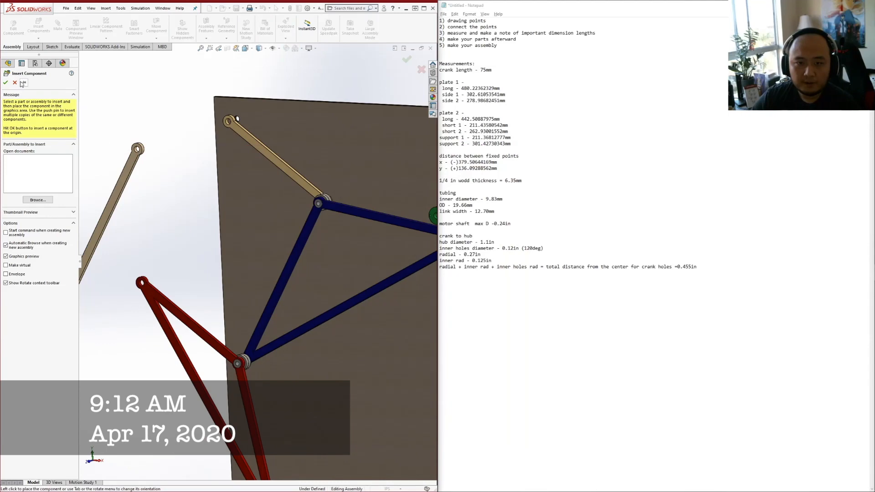
pyautogui.click(24, 83)
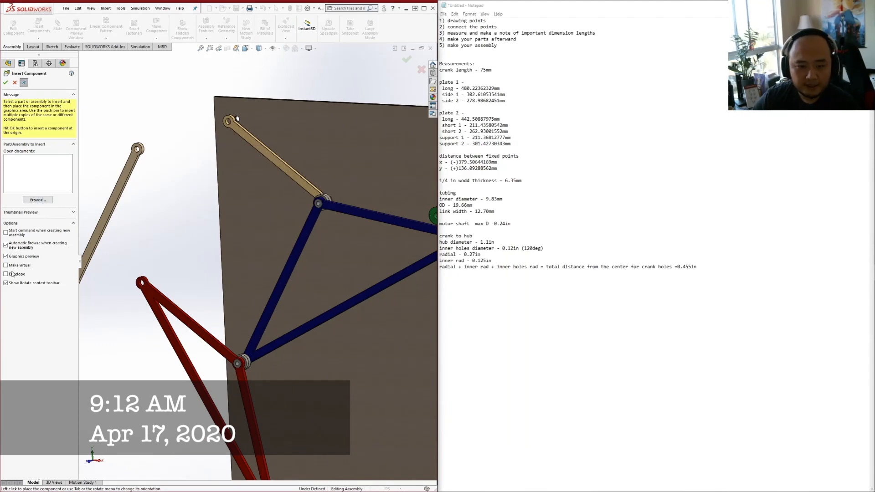
pyautogui.click(46, 202)
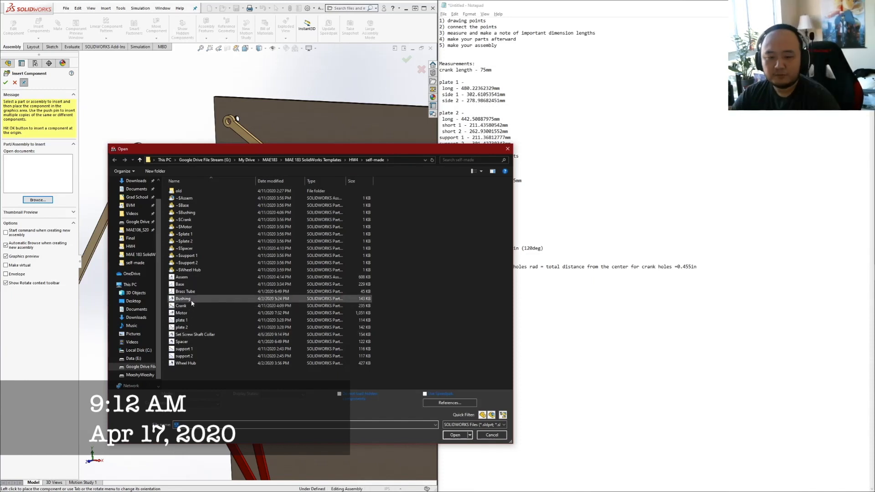
pyautogui.click(183, 298)
pyautogui.keyDown('ctrl'); pyautogui.click(181, 341); pyautogui.keyUp('ctrl')
pyautogui.click(454, 426)
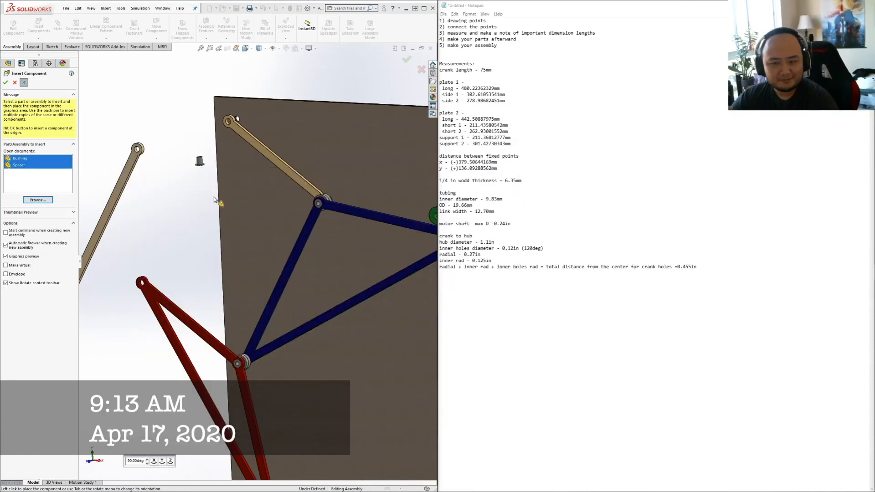
# Place six copies of the Bushing in the free space between support 2 and the upright panel
pyautogui.click(202, 192)
pyautogui.click(196, 174)
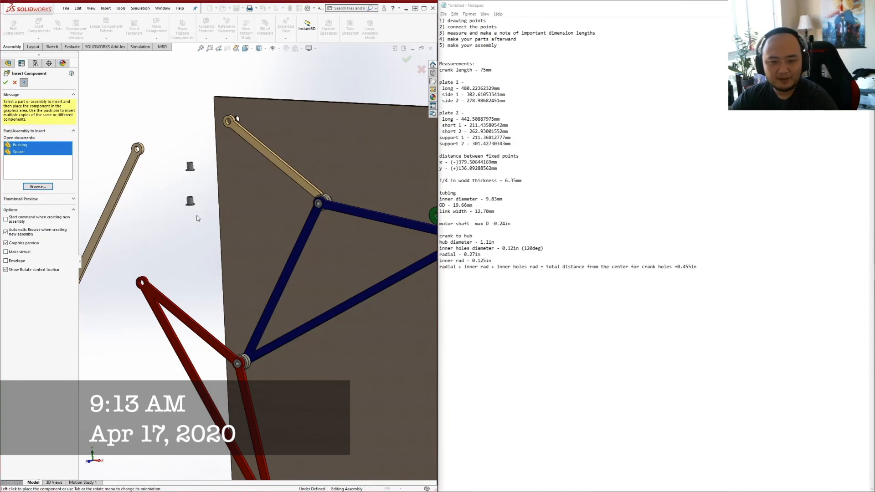
pyautogui.click(200, 234)
pyautogui.scroll(1, 260, 260)
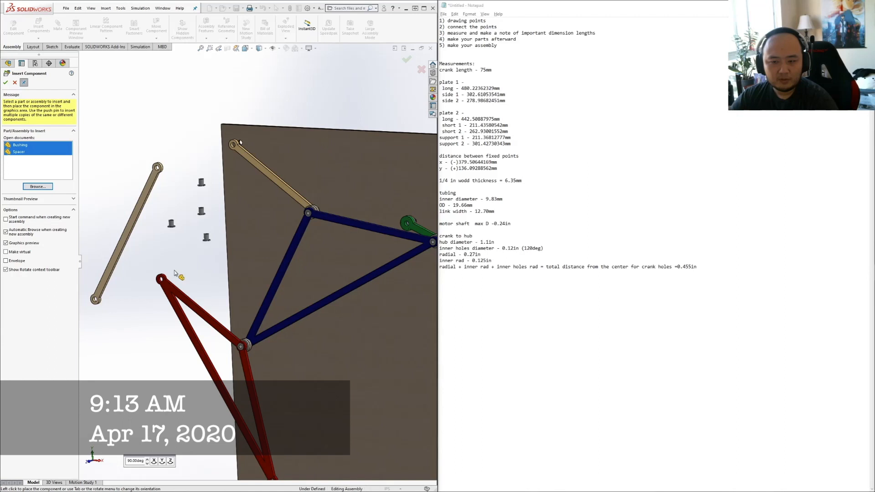
pyautogui.click(188, 265)
pyautogui.click(184, 240)
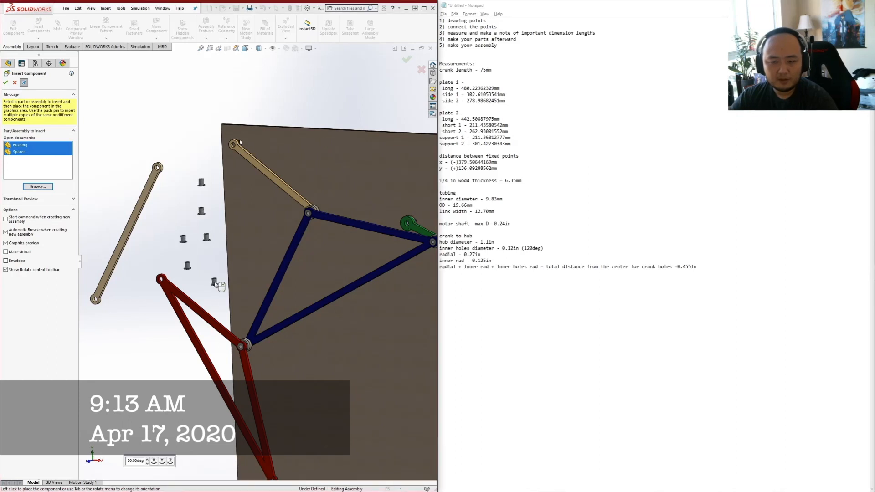
pyautogui.click(215, 283)
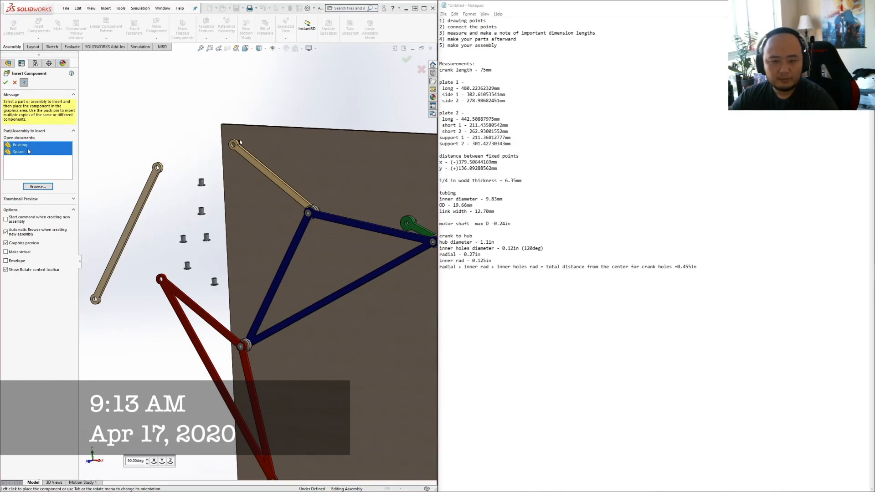
# Place six copies of the Spacer among the loose bushings beside support 2 and finish inserting components
pyautogui.click(27, 152)
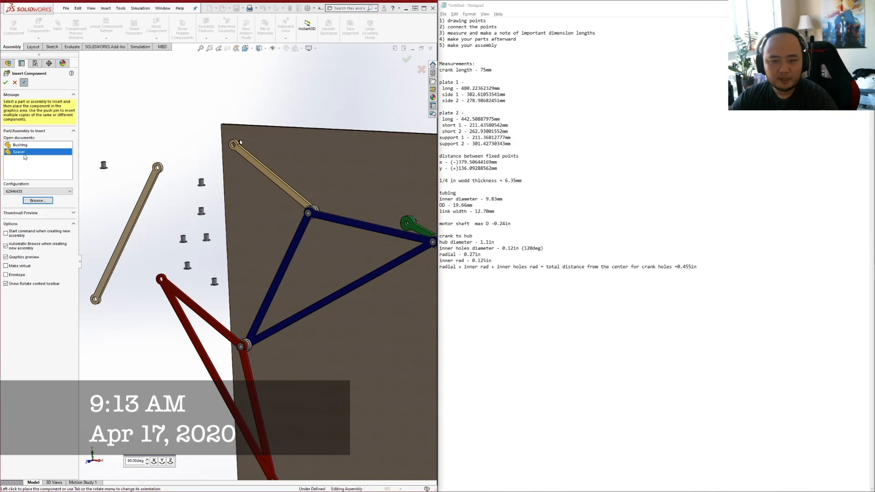
pyautogui.click(185, 167)
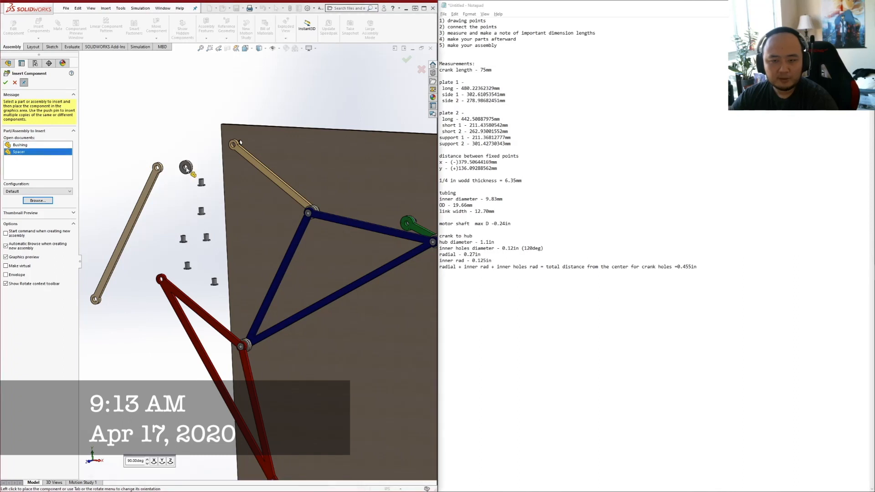
pyautogui.click(192, 238)
pyautogui.click(214, 206)
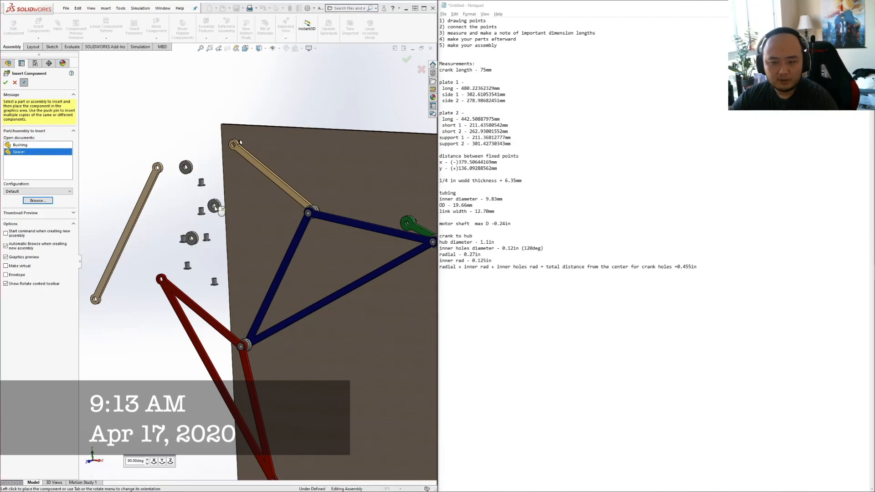
pyautogui.click(170, 206)
pyautogui.click(204, 189)
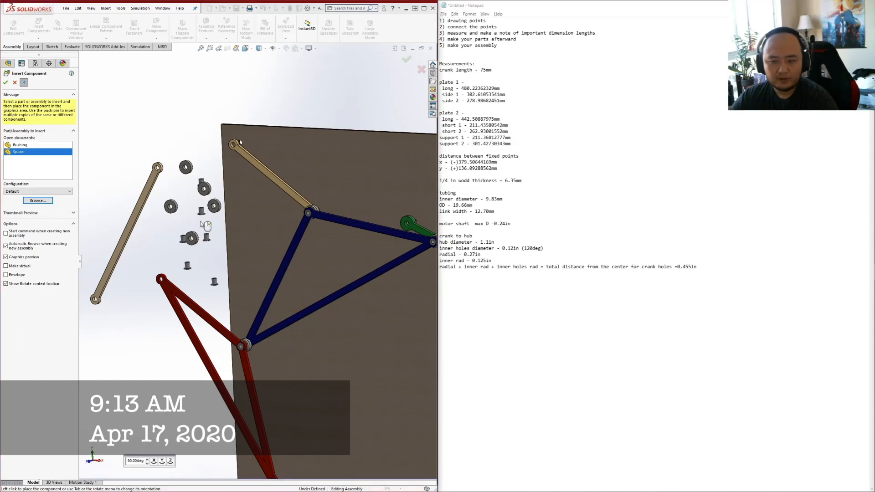
pyautogui.click(202, 268)
pyautogui.click(115, 168)
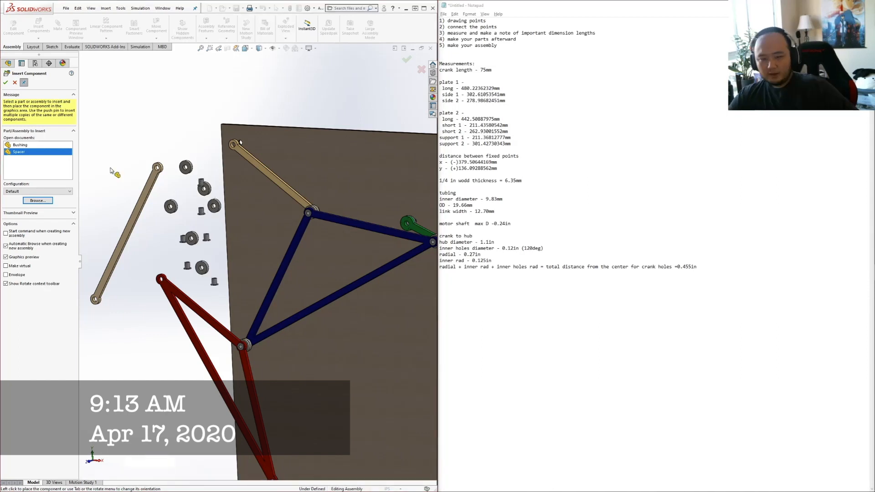
pyautogui.click(5, 83)
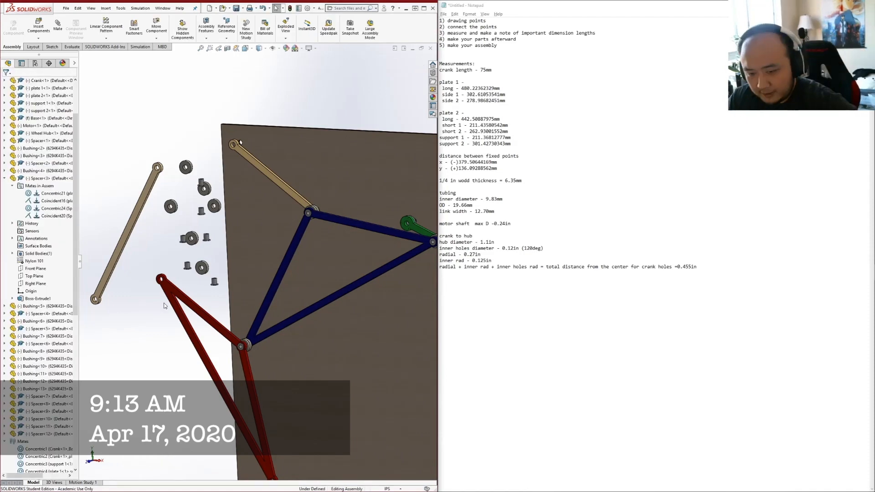
# Mate the cylindrical face of a loose bushing concentric with the hole at plate 2's free upper end
pyautogui.scroll(-5, 222, 265)
pyautogui.scroll(5, 278, 253)
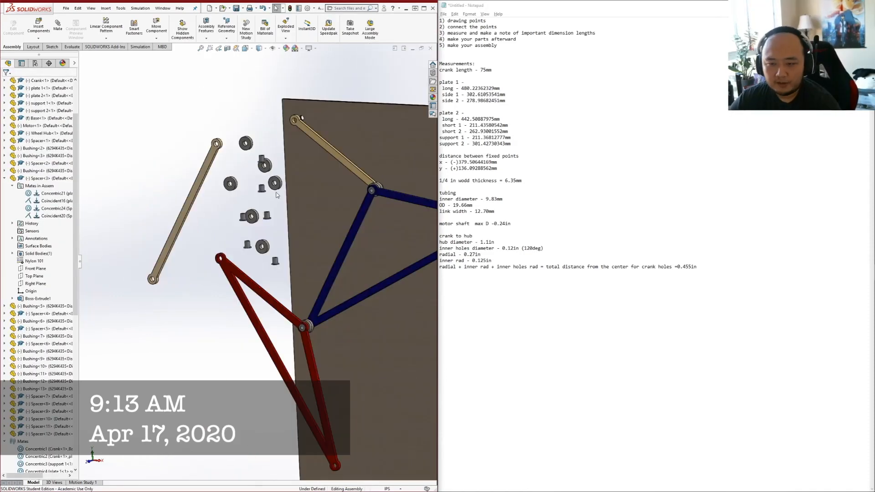
pyautogui.click(58, 25)
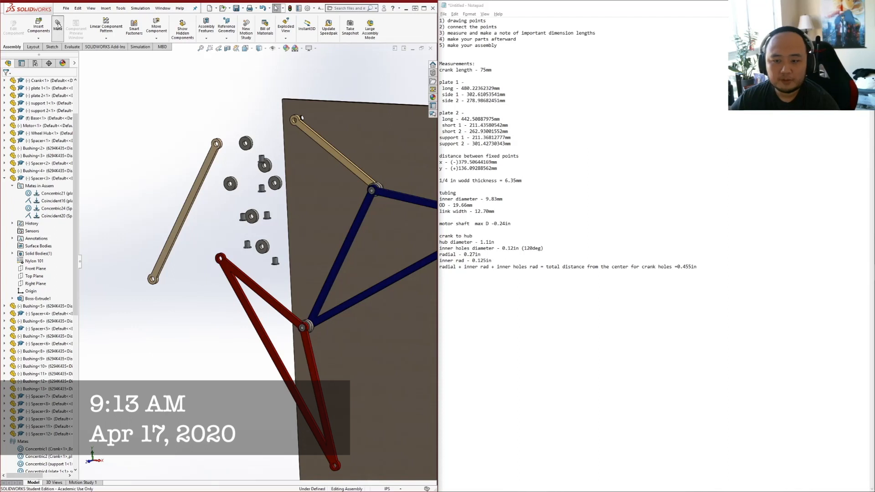
pyautogui.scroll(-1, 216, 252)
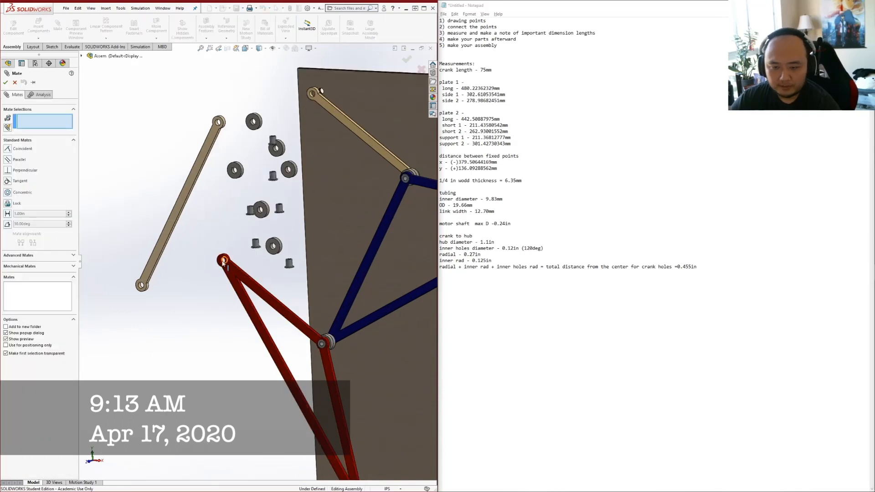
pyautogui.scroll(-4, 221, 263)
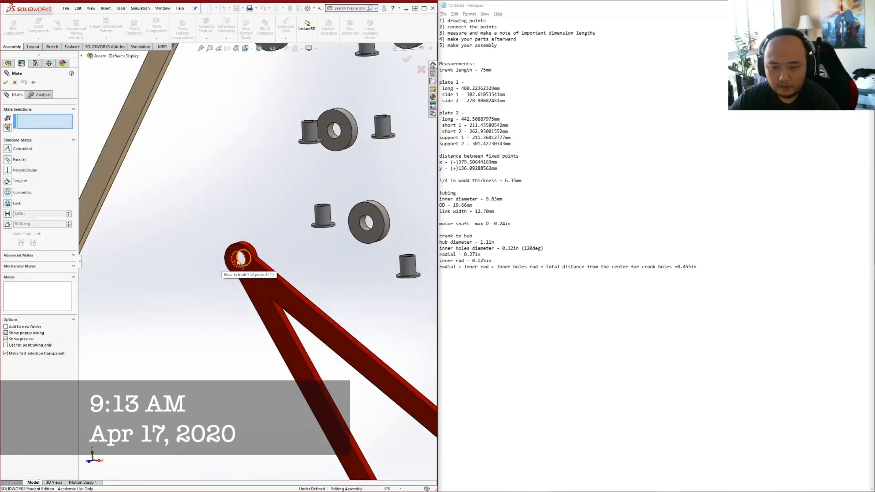
pyautogui.click(237, 264)
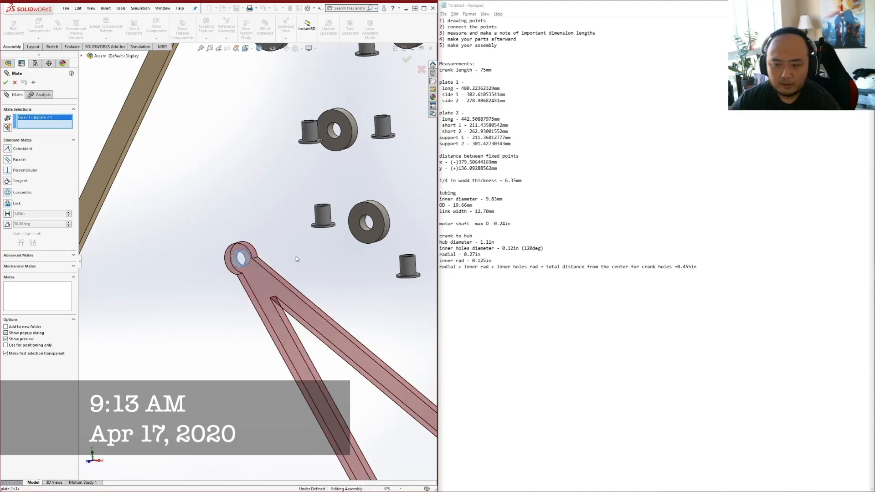
pyautogui.click(324, 218)
pyautogui.click(6, 83)
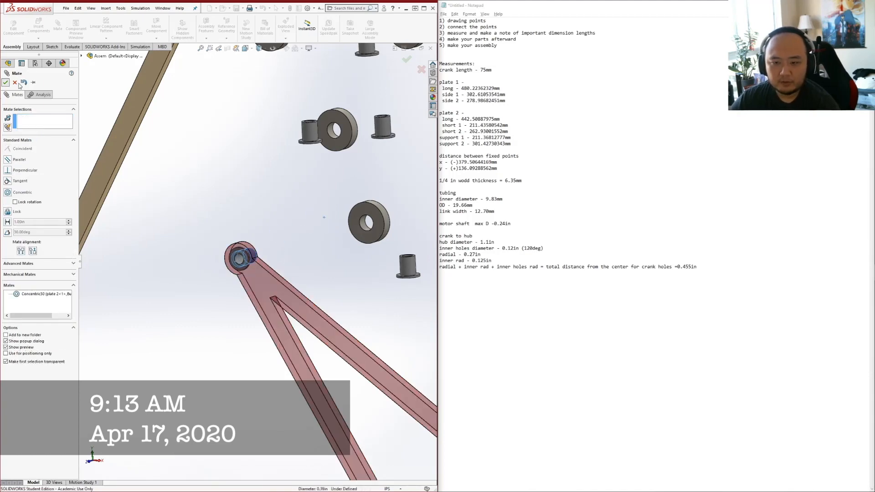
pyautogui.press('Escape')
# Pull the bushing out of the hole and mate its flange's inner face coincident with plate 2's outer face
pyautogui.moveTo(242, 260); pyautogui.dragTo(222, 263)
pyautogui.click(57, 26)
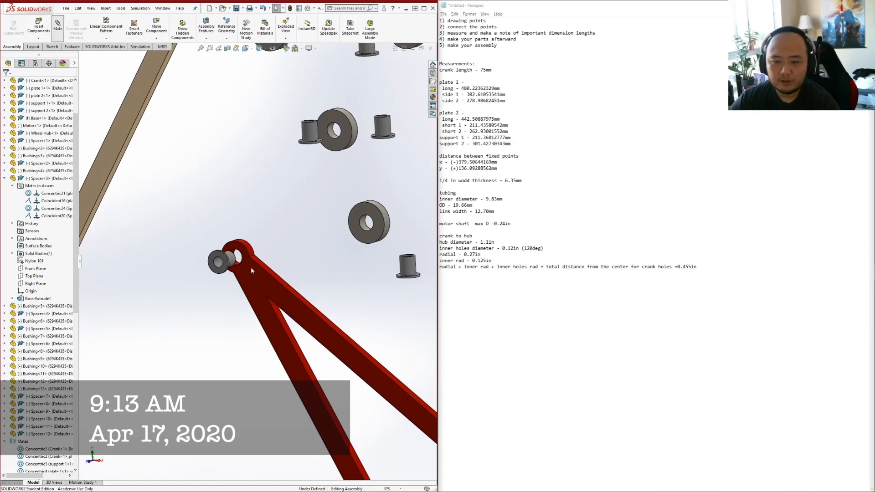
pyautogui.click(249, 269)
pyautogui.moveTo(214, 248); pyautogui.dragTo(164, 267, button='middle')
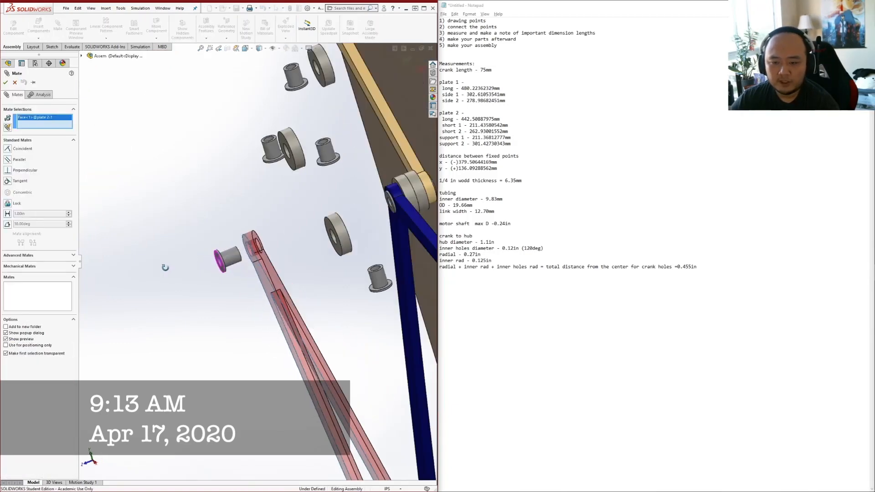
pyautogui.scroll(-7, 219, 268)
pyautogui.moveTo(220, 258); pyautogui.dragTo(209, 256, button='middle')
pyautogui.scroll(10, 214, 258)
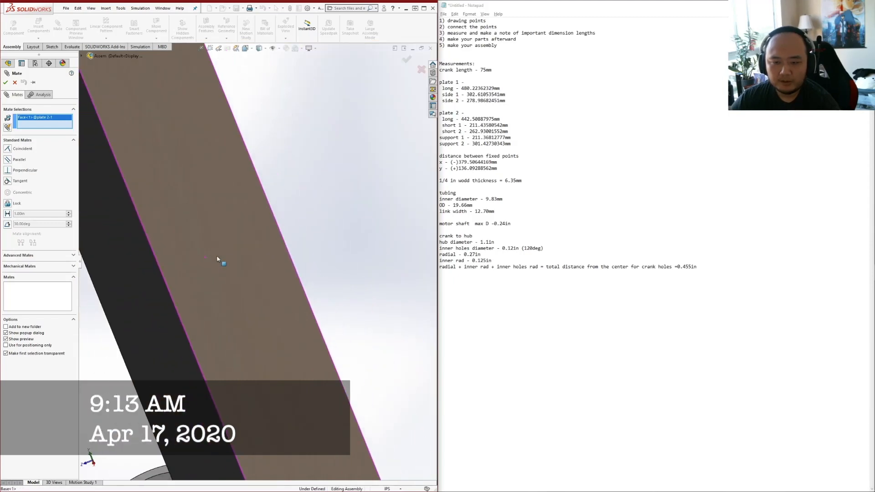
pyautogui.scroll(-10, 200, 273)
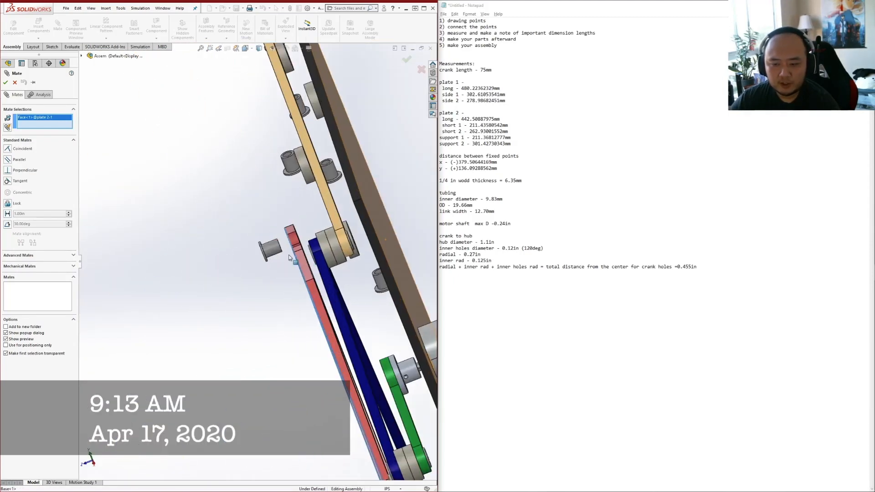
pyautogui.moveTo(276, 241); pyautogui.dragTo(276, 239, button='middle')
pyautogui.scroll(4, 146, 264)
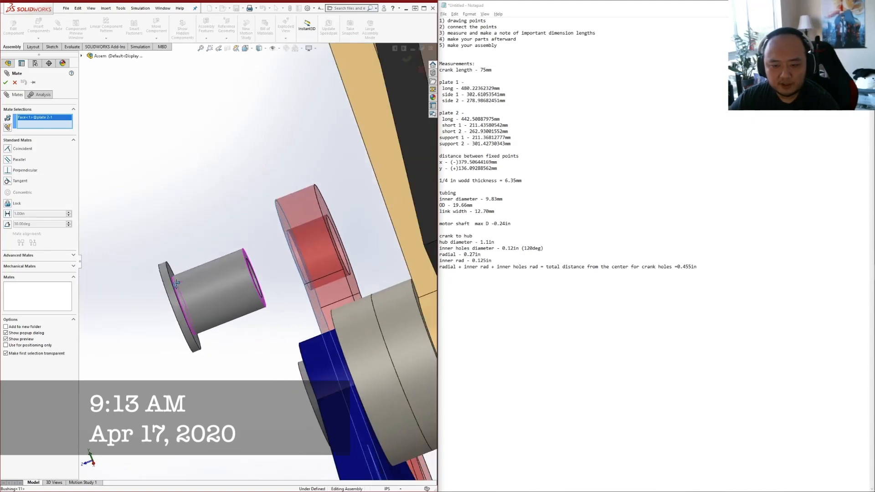
pyautogui.click(172, 271)
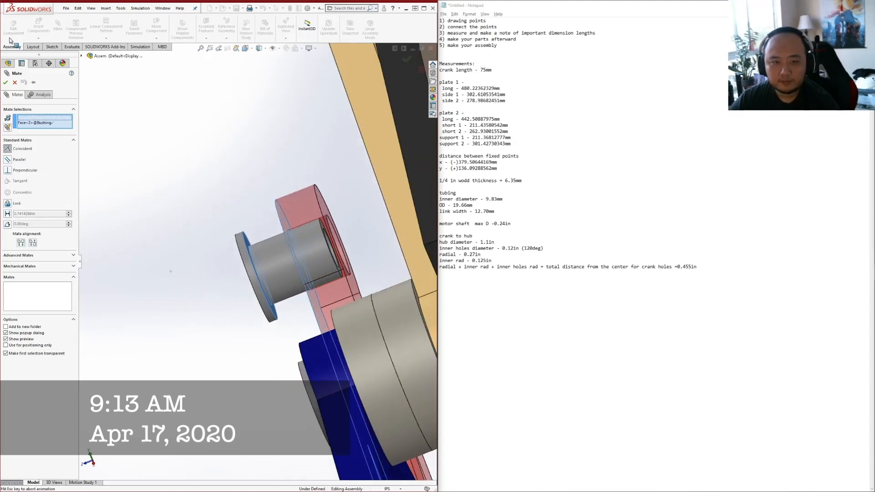
pyautogui.press('Return')
pyautogui.press('Escape')
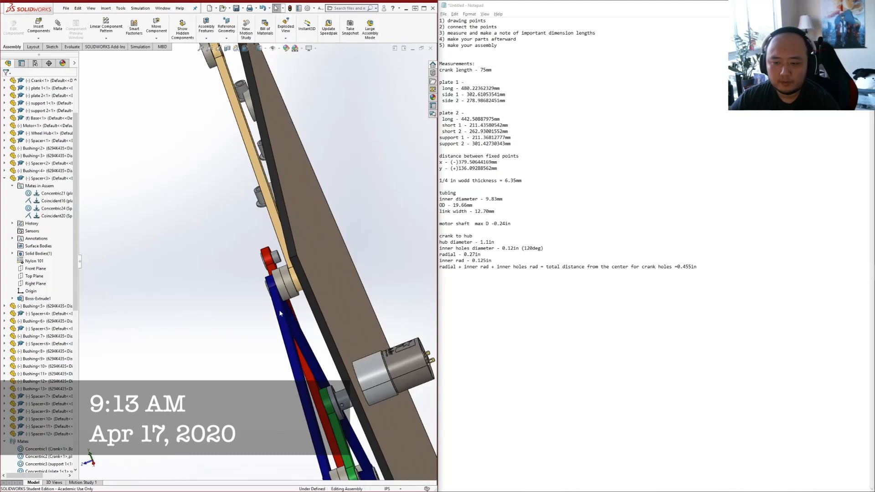
# Mate a loose spacer's bore concentric with the circular hole edge at plate 2's upper end
pyautogui.scroll(-5, 205, 261)
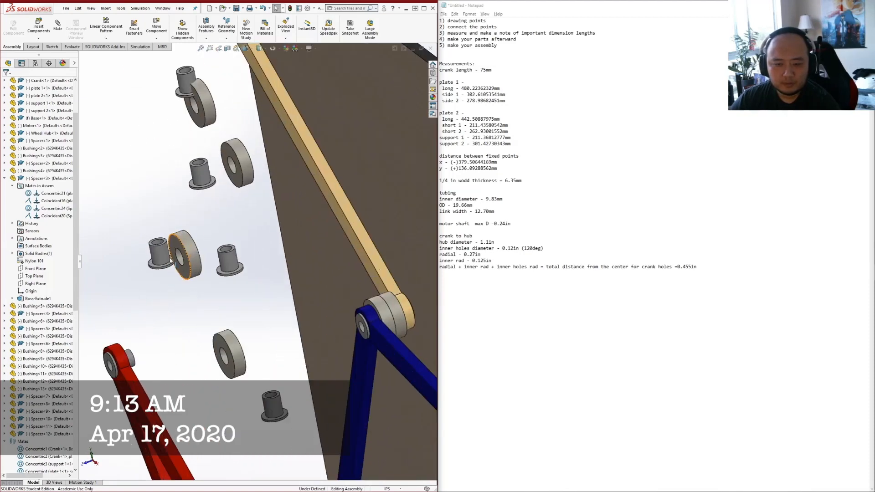
pyautogui.click(222, 258)
pyautogui.scroll(-5, 187, 360)
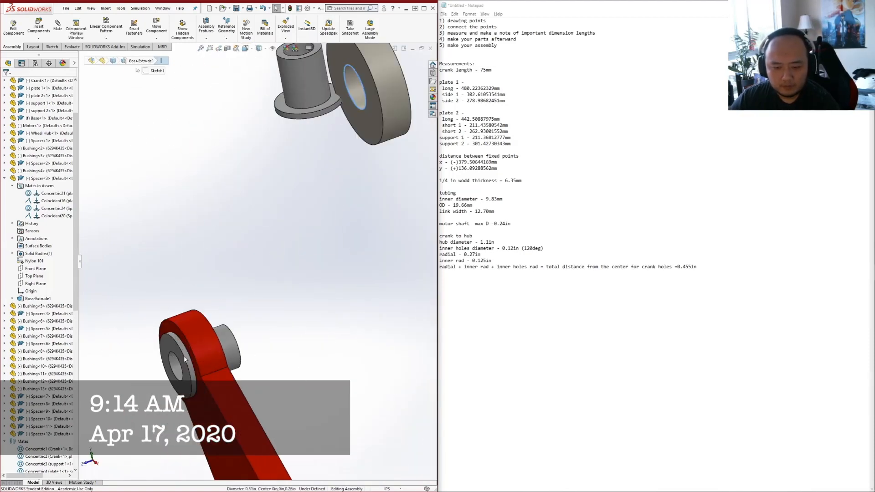
pyautogui.scroll(-3, 188, 354)
pyautogui.moveTo(188, 352); pyautogui.dragTo(201, 351, button='middle')
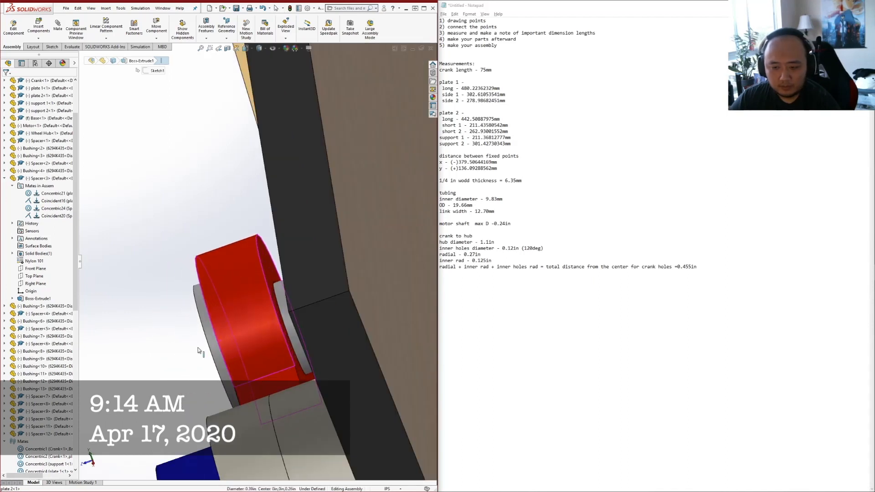
pyautogui.click(275, 292)
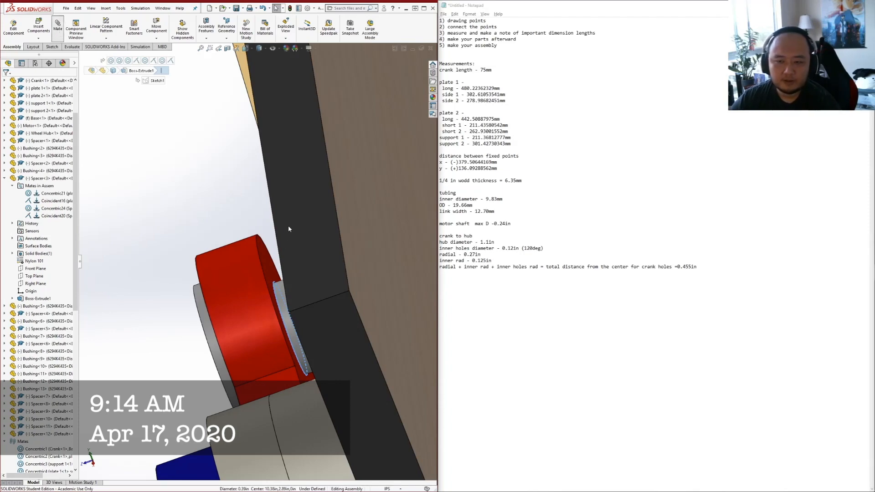
pyautogui.scroll(2, 244, 211)
pyautogui.moveTo(244, 210); pyautogui.dragTo(267, 190, button='middle')
pyautogui.scroll(14, 267, 190)
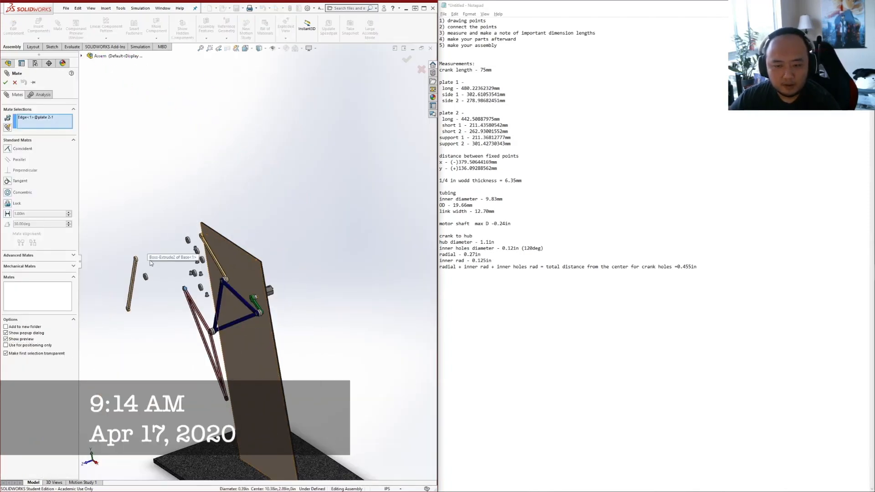
pyautogui.scroll(-8, 205, 268)
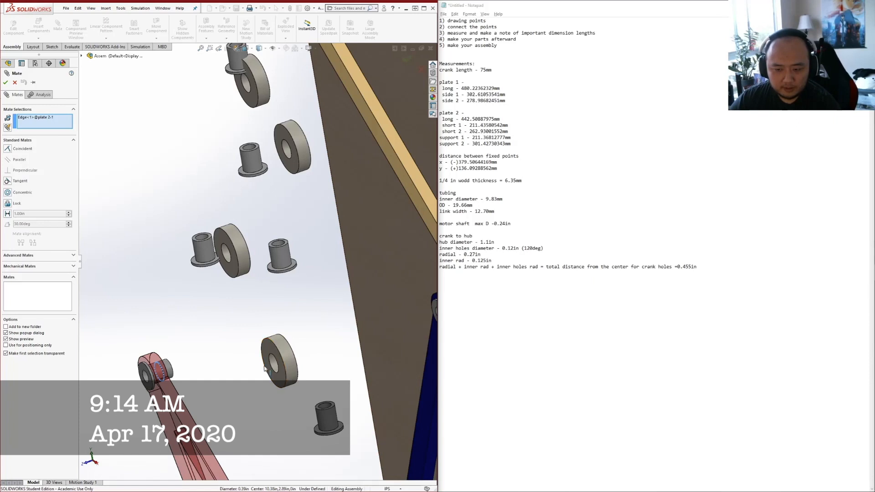
pyautogui.click(269, 365)
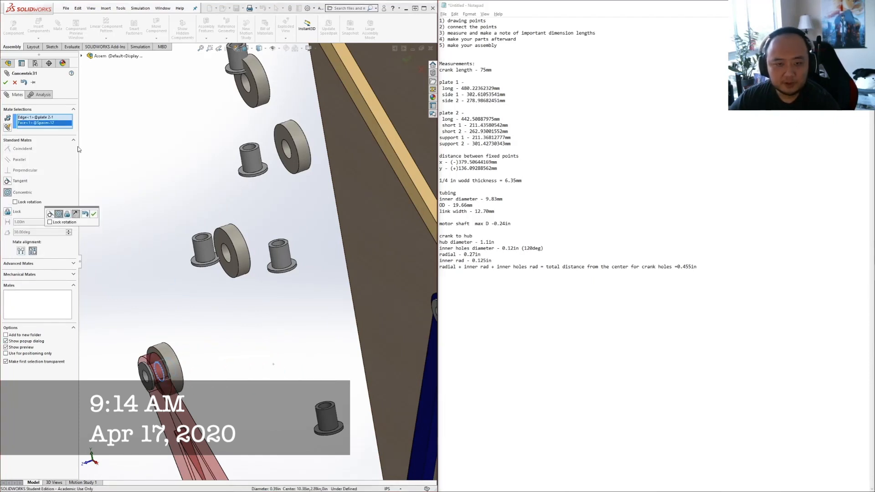
pyautogui.click(5, 82)
pyautogui.click(5, 82)
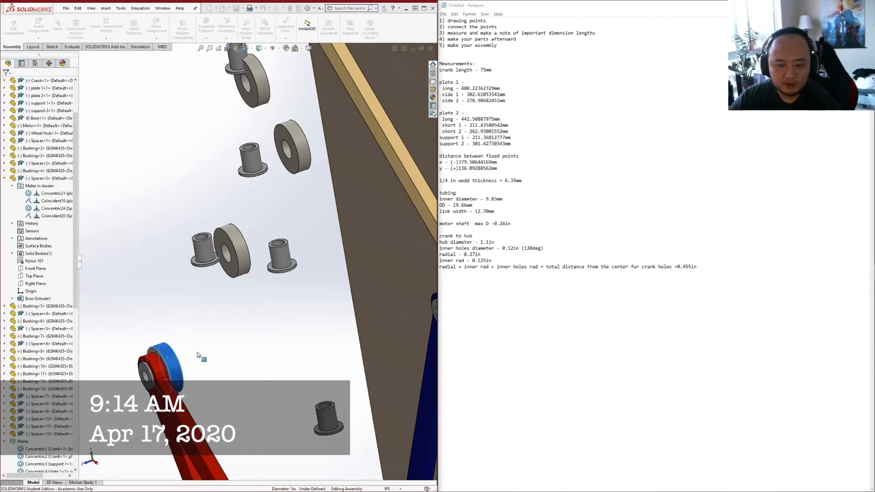
# Slide the spacer off plate 2 and mate its face coincident with the plate's inner face
pyautogui.moveTo(198, 355); pyautogui.dragTo(207, 350)
pyautogui.click(184, 348)
pyautogui.click(58, 27)
pyautogui.moveTo(159, 378); pyautogui.dragTo(142, 380, button='middle')
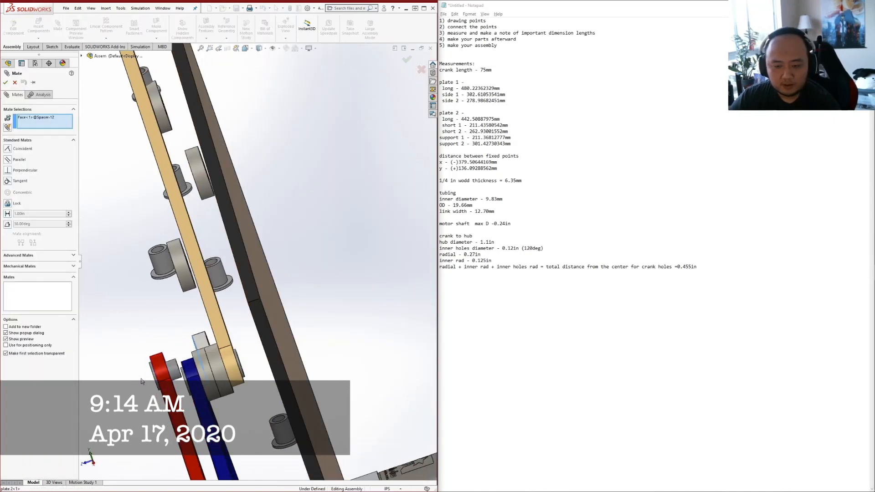
pyautogui.scroll(-5, 150, 383)
pyautogui.click(218, 342)
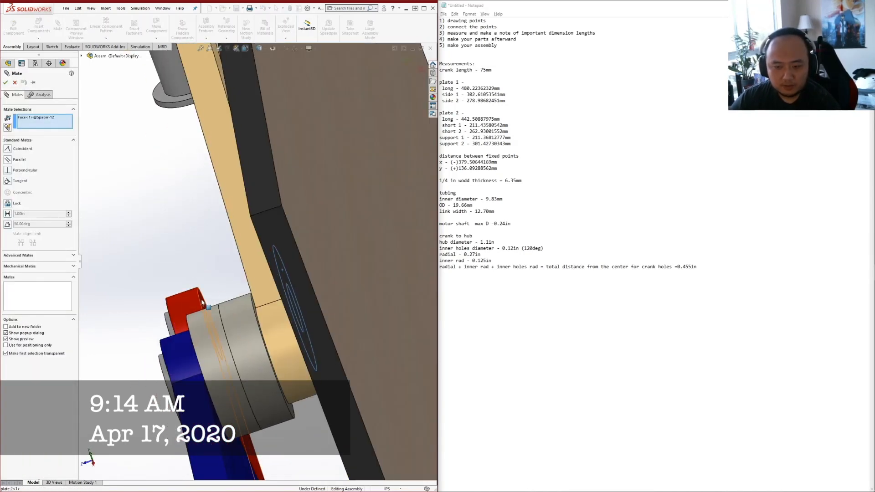
pyautogui.click(6, 83)
# Expand the assembly's component tree and hide the Base while keeping the Mate command active
pyautogui.scroll(5, 278, 252)
pyautogui.moveTo(278, 252); pyautogui.dragTo(304, 253, button='middle')
pyautogui.rightClick(271, 251)
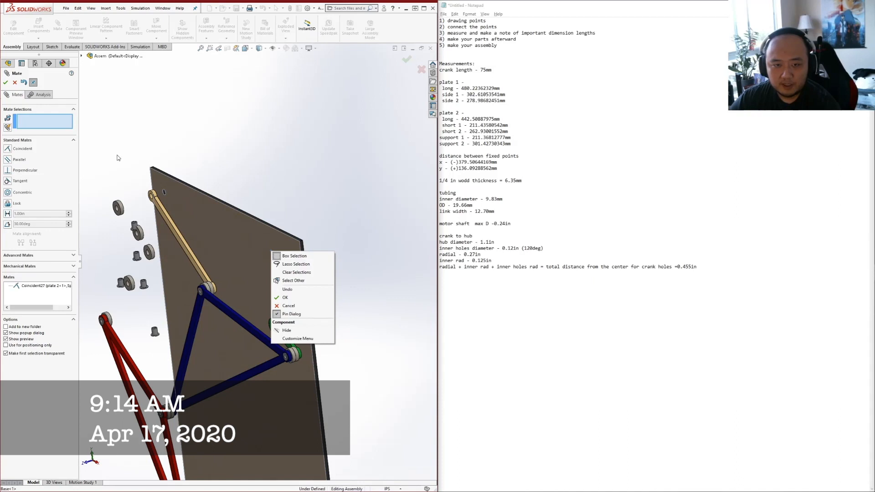
pyautogui.click(82, 57)
pyautogui.click(82, 56)
pyautogui.click(81, 56)
pyautogui.click(81, 56)
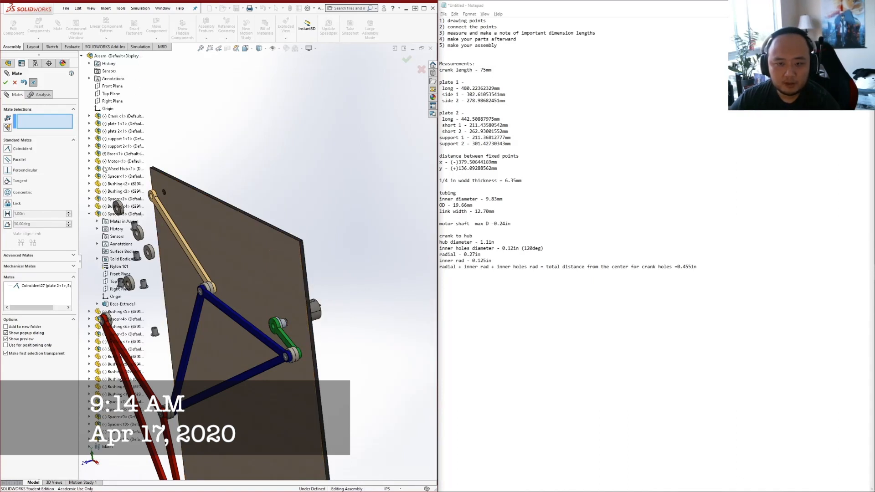
pyautogui.scroll(-3, 113, 178)
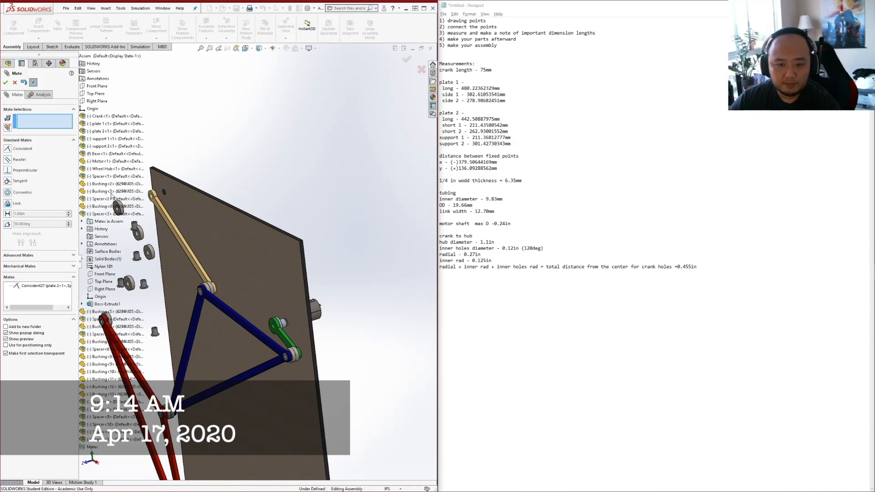
pyautogui.scroll(3, 107, 211)
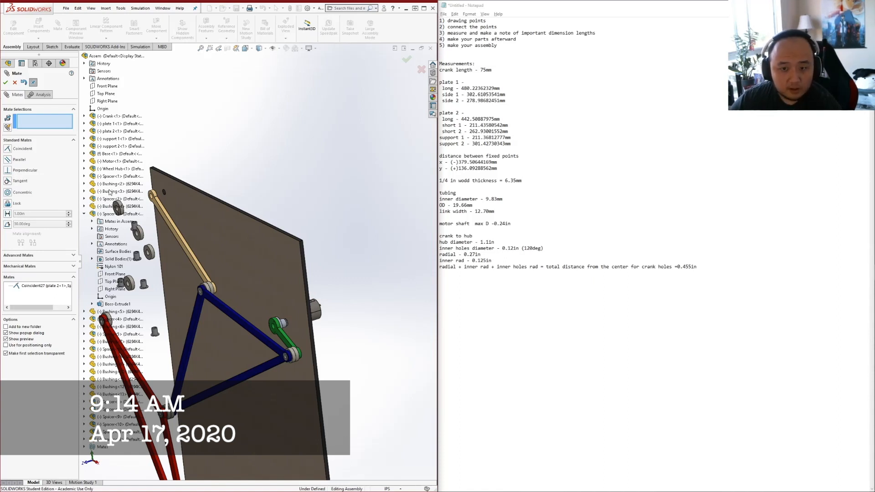
pyautogui.press('Tab')
pyautogui.scroll(5, 222, 249)
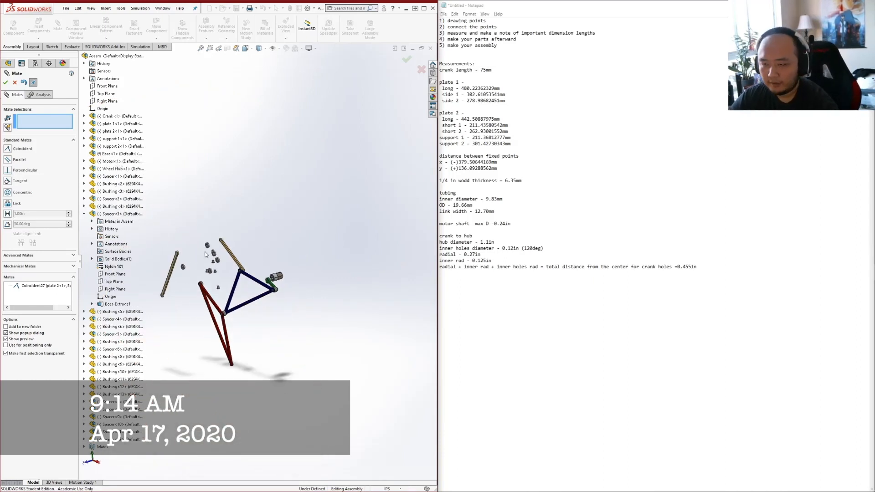
# Select the outer cylindrical face of a loose bushing beside the spacers as the first mate reference
pyautogui.scroll(-3, 219, 255)
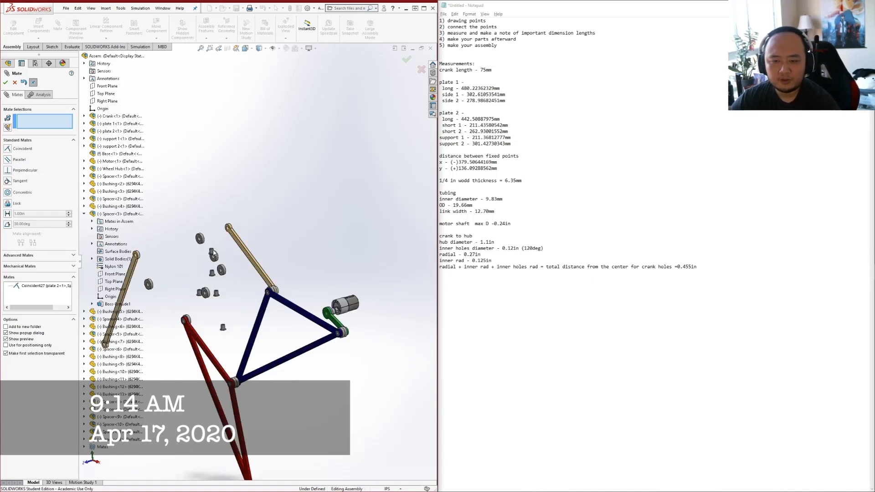
pyautogui.scroll(-2, 213, 253)
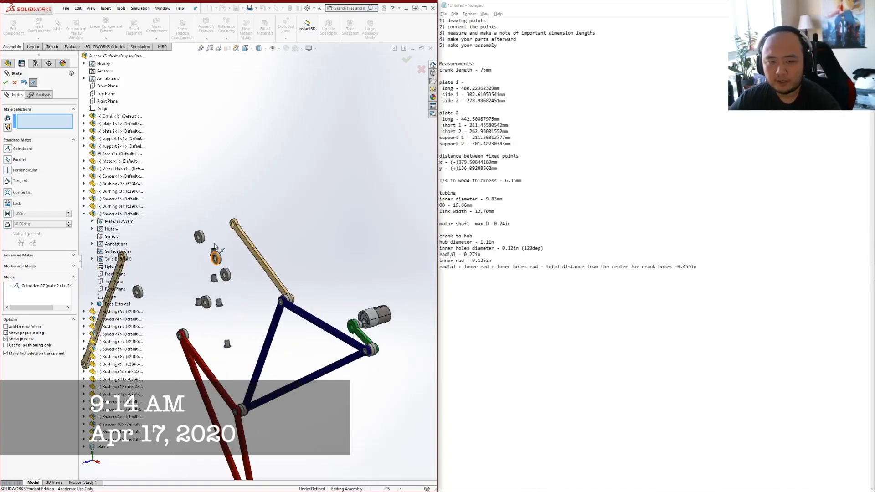
pyautogui.scroll(-3, 176, 258)
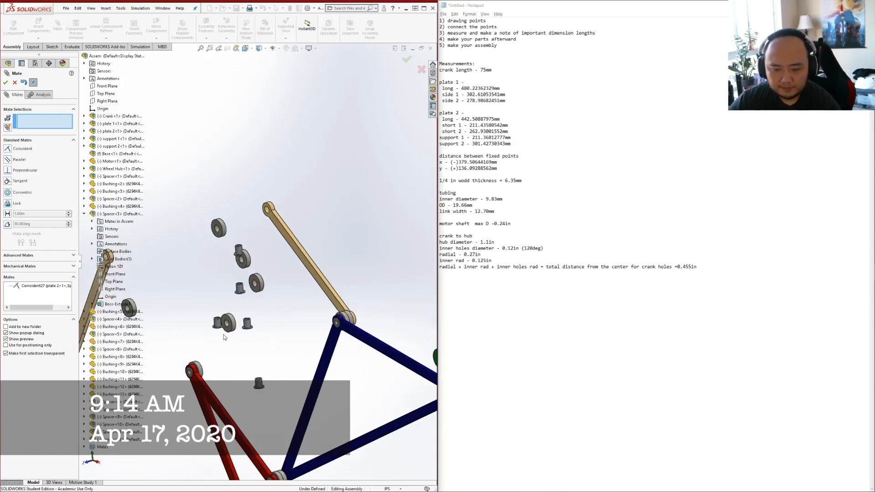
pyautogui.scroll(5, 223, 337)
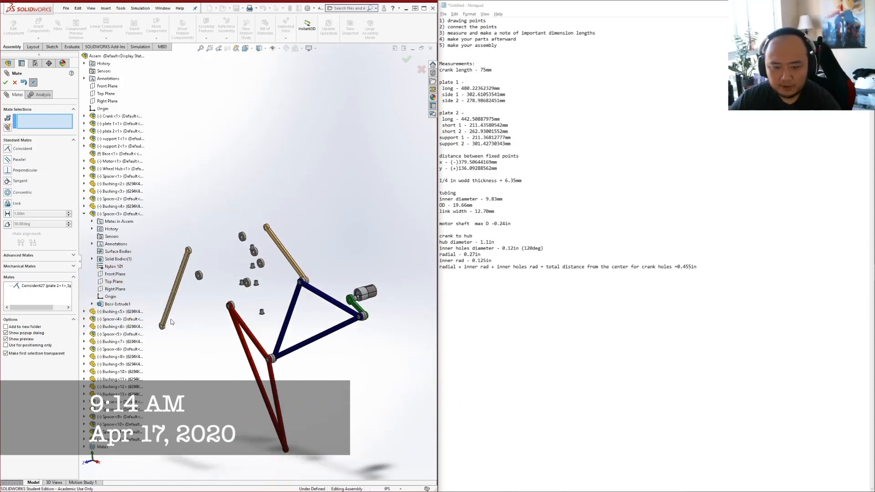
pyautogui.scroll(-7, 177, 311)
pyautogui.click(340, 239)
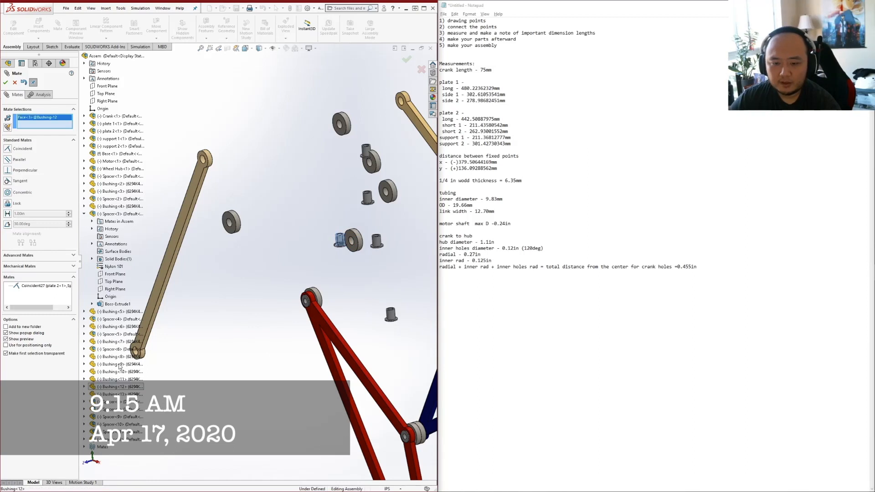
# Collapse the expanded Spacer<3> branch in the component tree and show the hidden Base
pyautogui.click(84, 64)
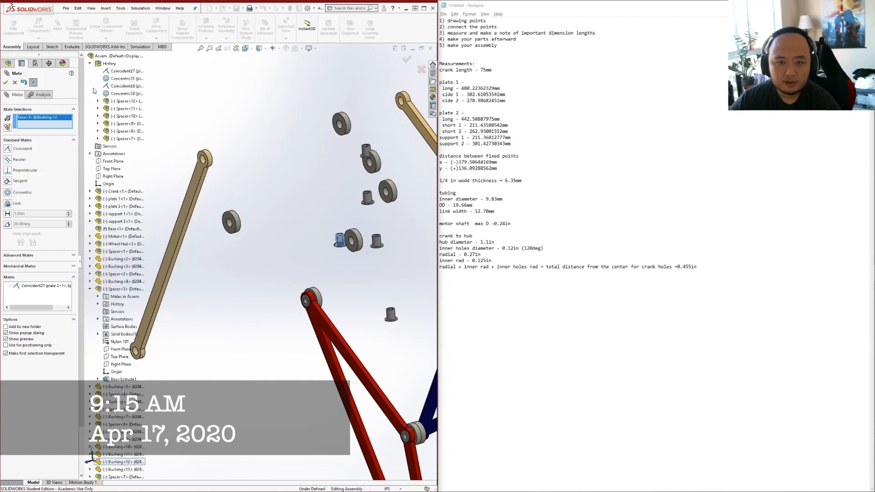
pyautogui.click(90, 63)
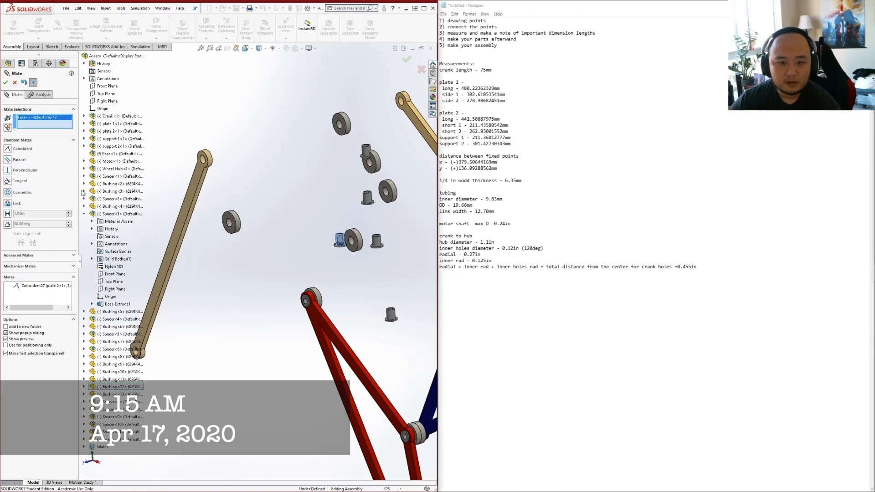
pyautogui.click(84, 215)
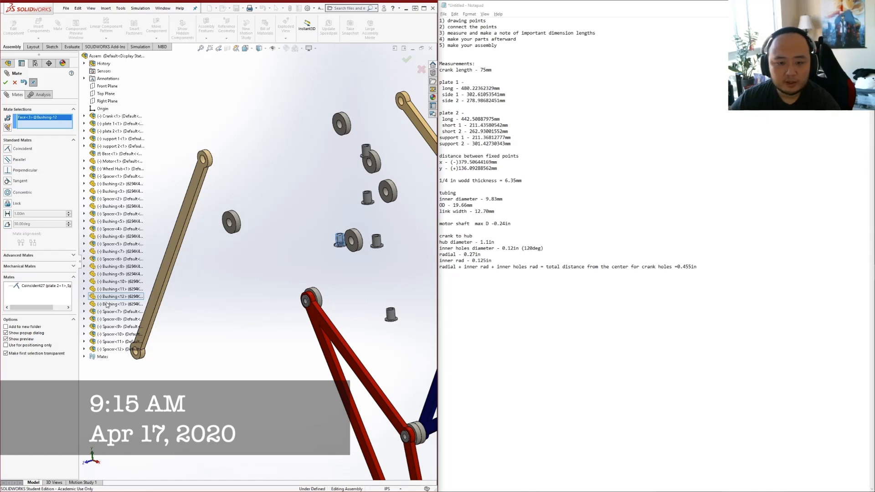
pyautogui.rightClick(131, 59)
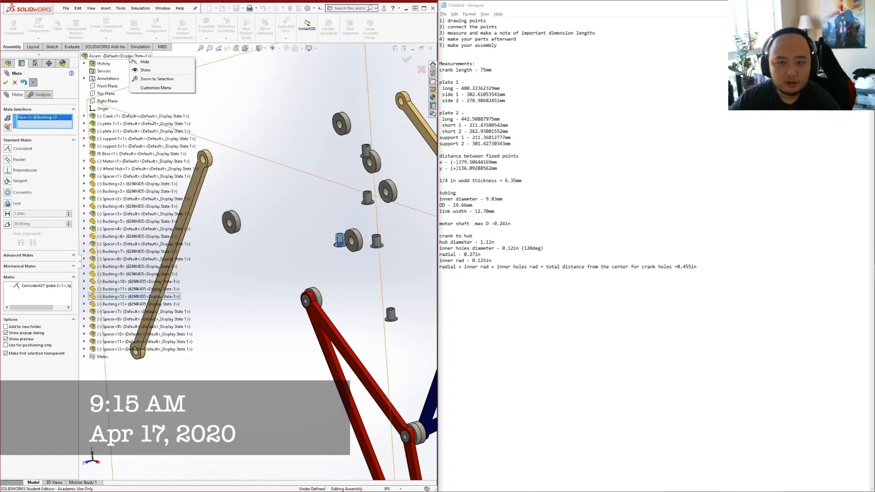
pyautogui.click(138, 64)
pyautogui.rightClick(124, 57)
pyautogui.click(133, 65)
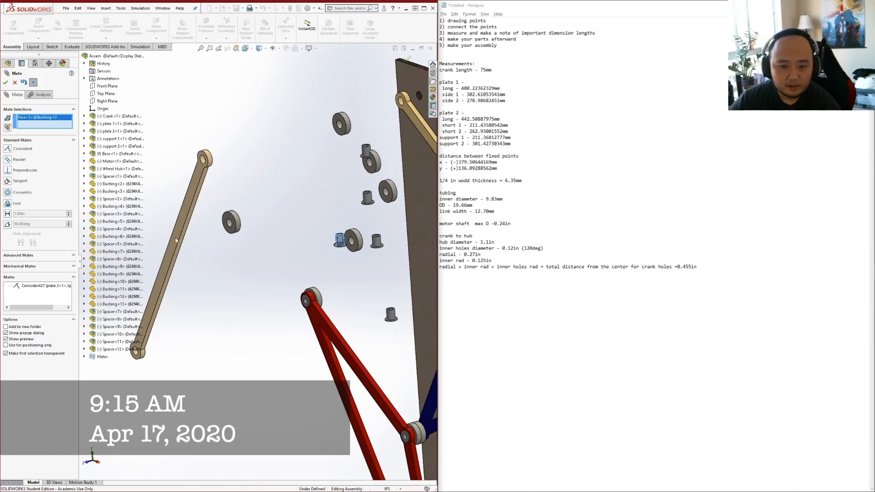
# Mate the selected bushing concentric with the circular hole edge at support 2's lower end, flipping the mate alignment
pyautogui.scroll(5, 234, 264)
pyautogui.scroll(-4, 234, 264)
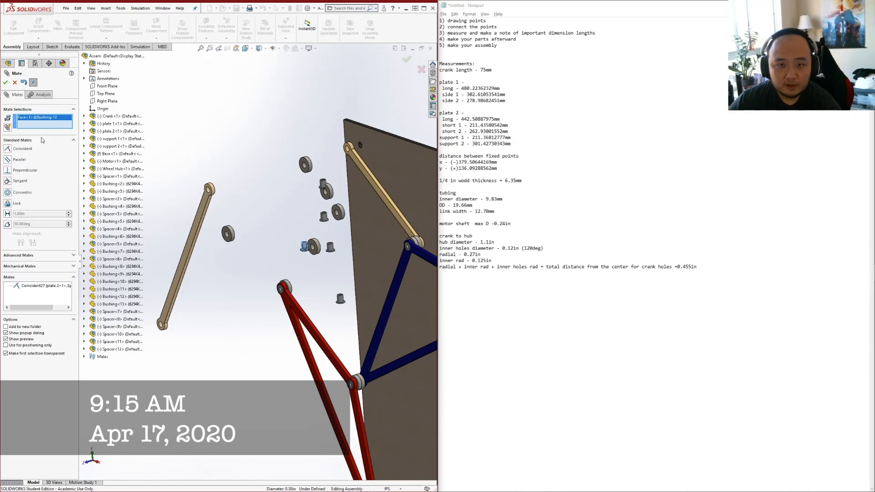
pyautogui.scroll(-5, 165, 321)
pyautogui.click(169, 318)
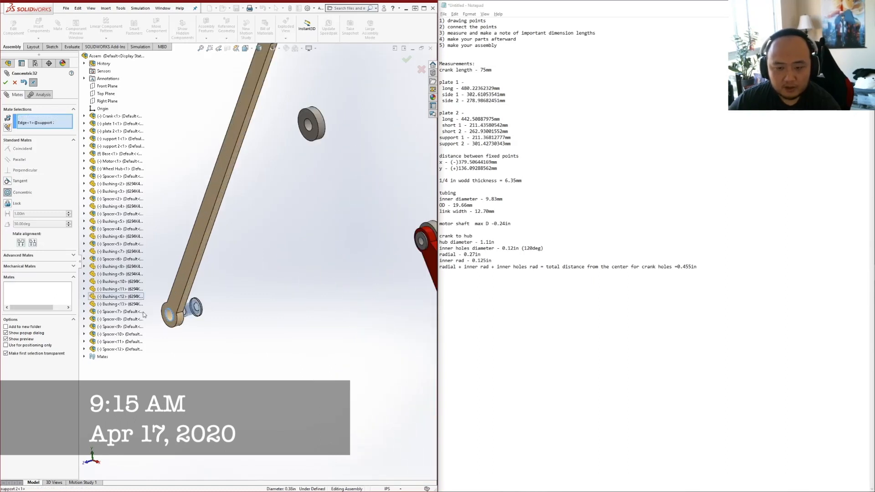
pyautogui.click(21, 251)
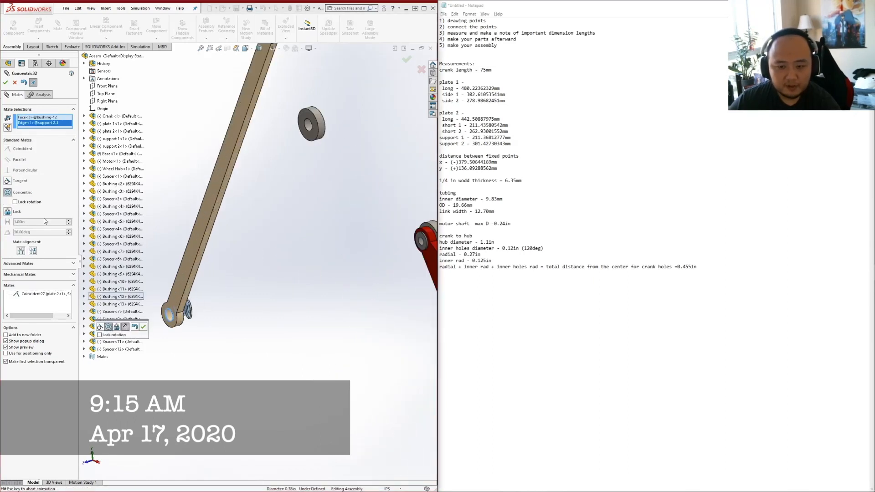
pyautogui.click(143, 327)
# Mate the inner face of the bushing's flange coincident with support 2's outer face
pyautogui.scroll(-4, 208, 314)
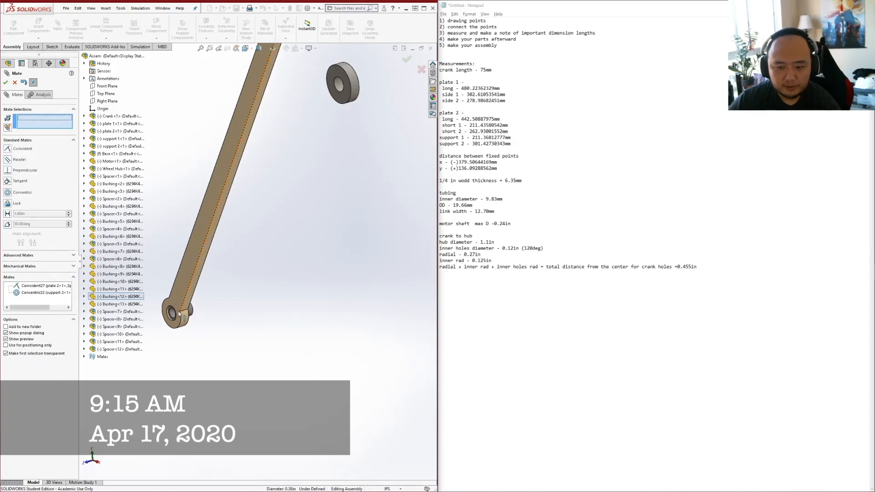
pyautogui.click(188, 306)
pyautogui.moveTo(188, 306); pyautogui.dragTo(133, 312, button='middle')
pyautogui.scroll(-5, 187, 308)
pyautogui.scroll(-2, 301, 346)
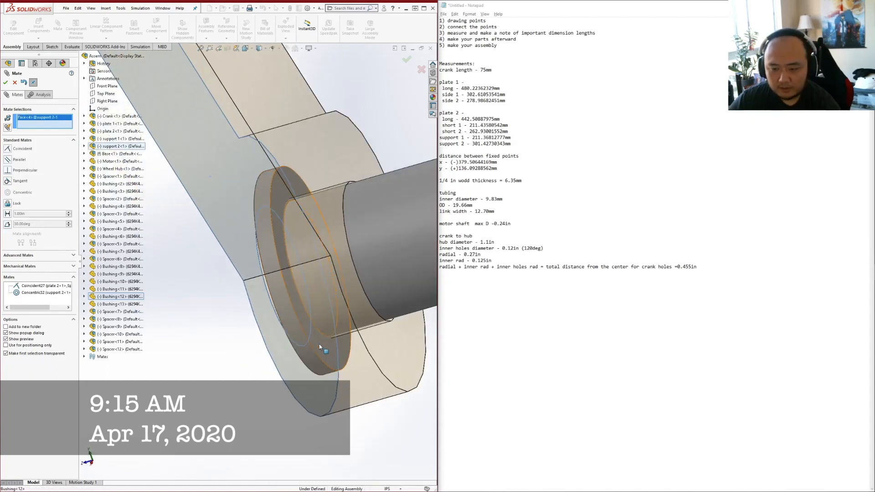
pyautogui.click(321, 349)
pyautogui.click(5, 83)
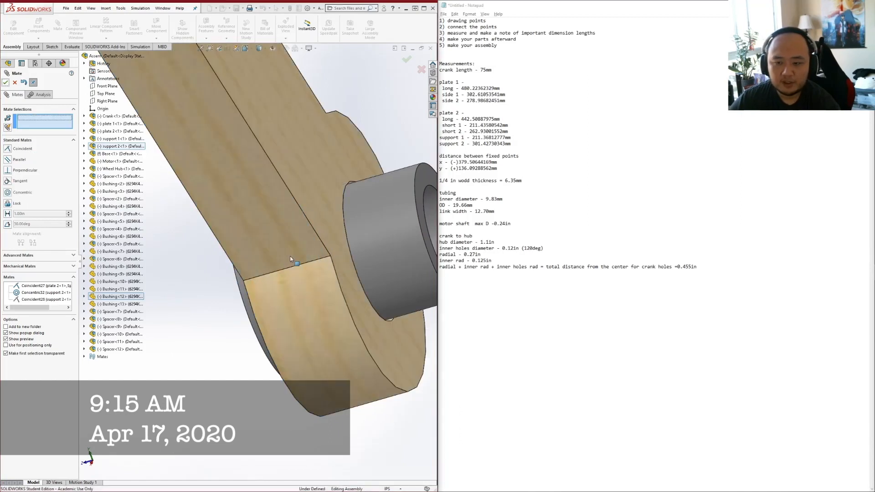
# Mate the bore of the loose spacer near support 2 concentric with the bushing's cylindrical face
pyautogui.scroll(7, 266, 217)
pyautogui.moveTo(266, 217); pyautogui.dragTo(347, 203, button='middle')
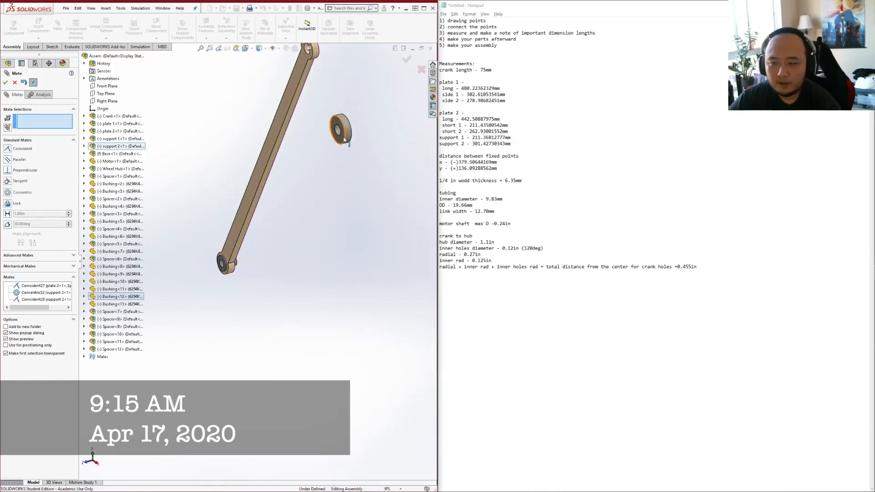
pyautogui.scroll(-3, 364, 112)
pyautogui.click(314, 158)
pyautogui.scroll(2, 219, 301)
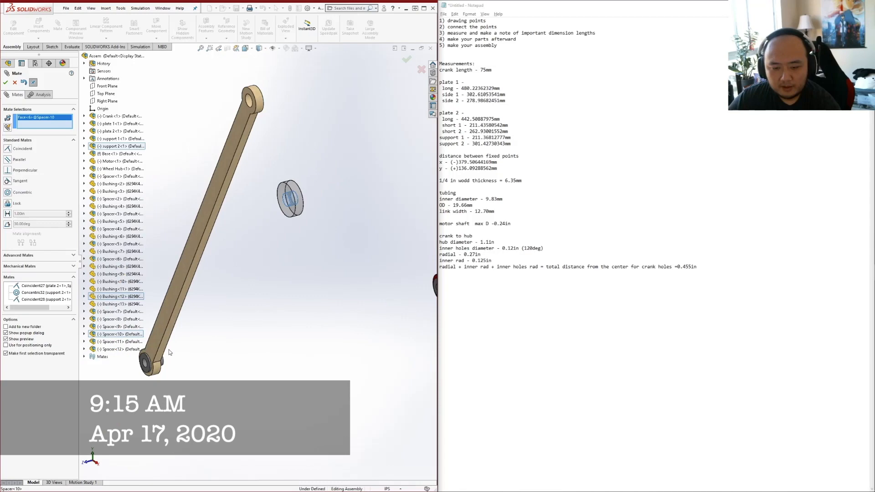
pyautogui.scroll(-3, 169, 351)
pyautogui.scroll(-2, 177, 365)
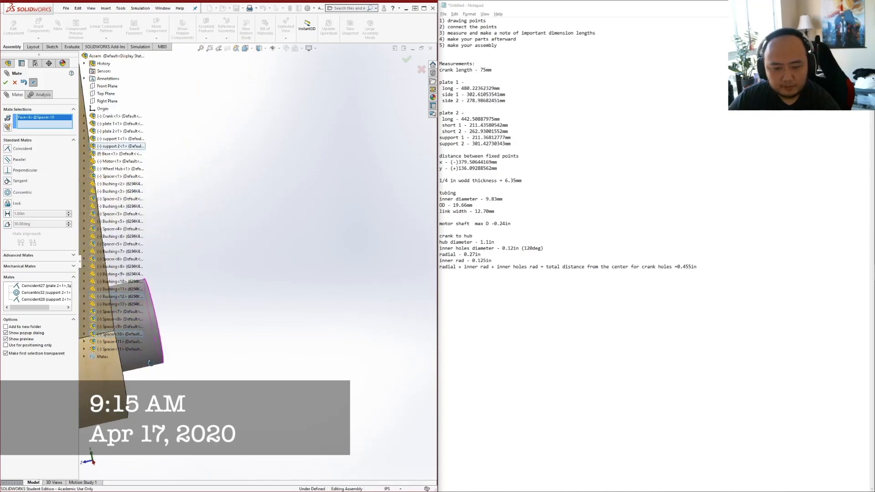
pyautogui.scroll(4, 181, 383)
pyautogui.scroll(-6, 341, 339)
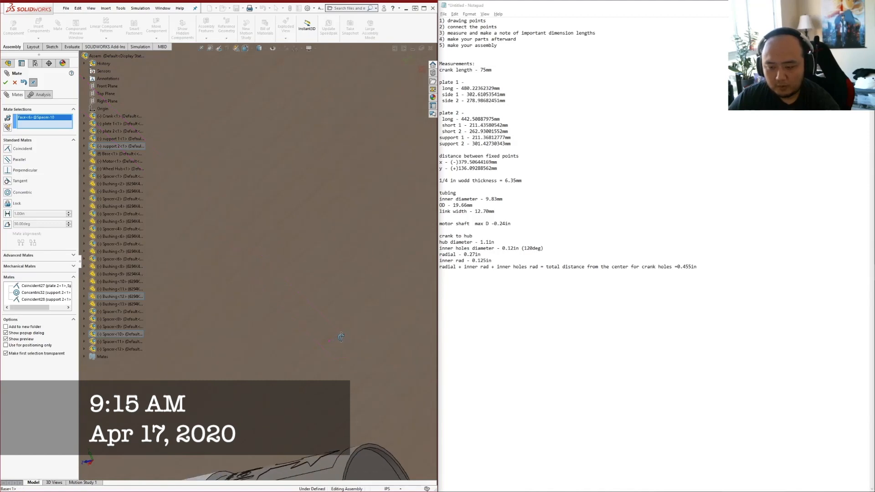
pyautogui.scroll(8, 214, 330)
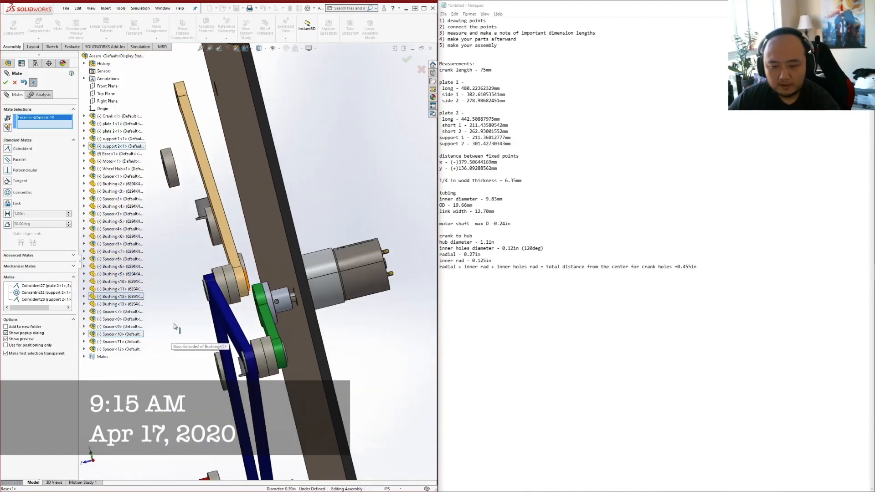
pyautogui.scroll(6, 176, 327)
pyautogui.scroll(-8, 160, 334)
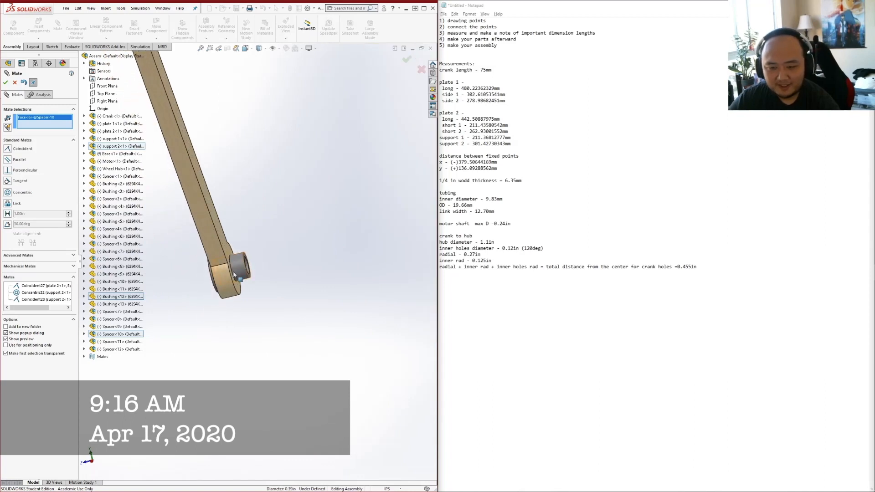
pyautogui.click(241, 277)
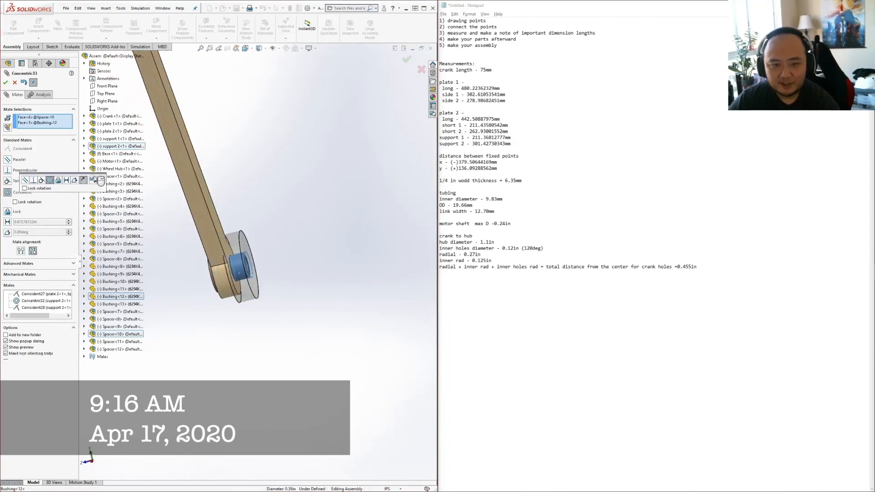
pyautogui.click(6, 83)
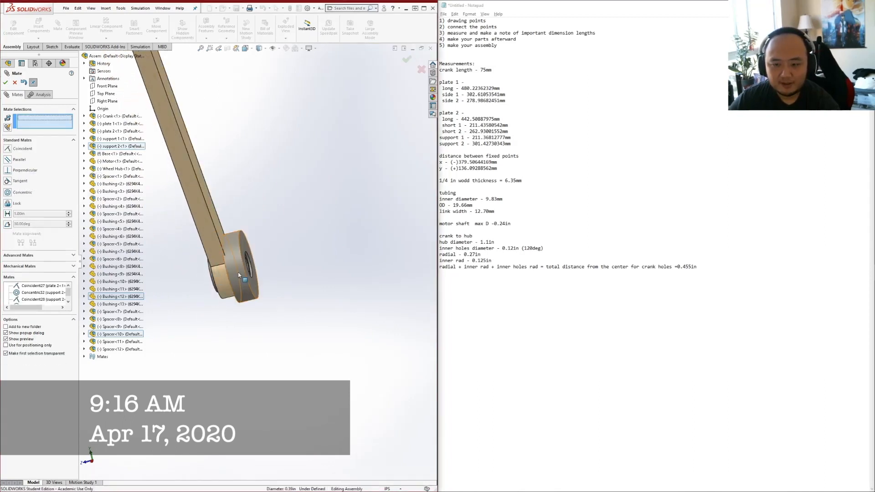
# Slide the spacer off the bushing and mate its face coincident with support 2's inner face
pyautogui.click(293, 240)
pyautogui.moveTo(294, 240); pyautogui.dragTo(227, 246, button='middle')
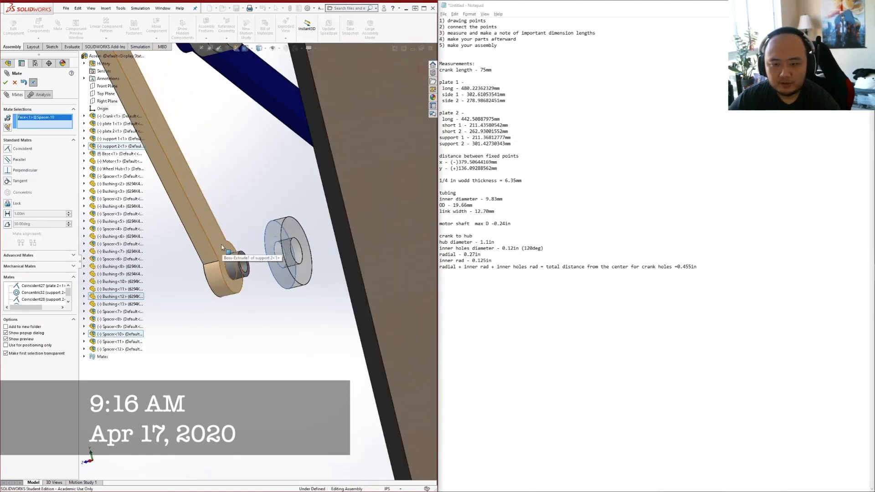
pyautogui.click(227, 246)
pyautogui.click(6, 82)
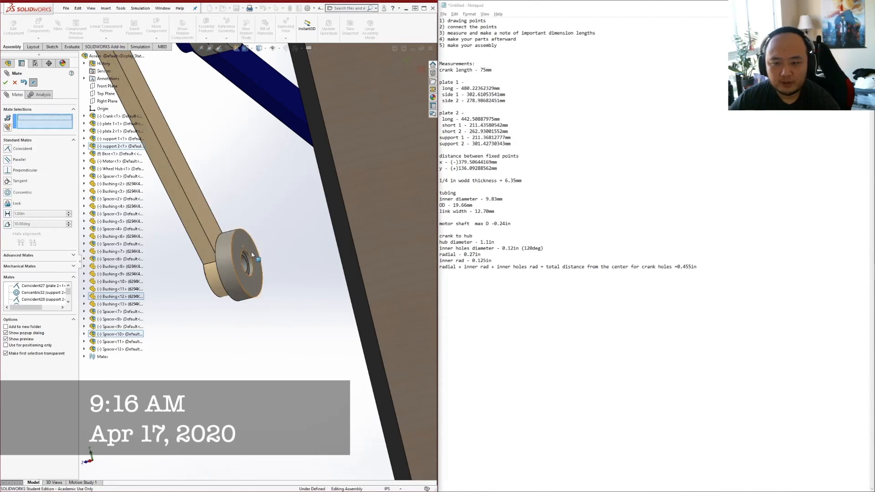
# Examine support 2 with its spacer and its position relative to the base, linkage and remaining loose parts
pyautogui.scroll(5, 256, 260)
pyautogui.moveTo(256, 259); pyautogui.dragTo(350, 256, button='middle')
pyautogui.scroll(5, 350, 256)
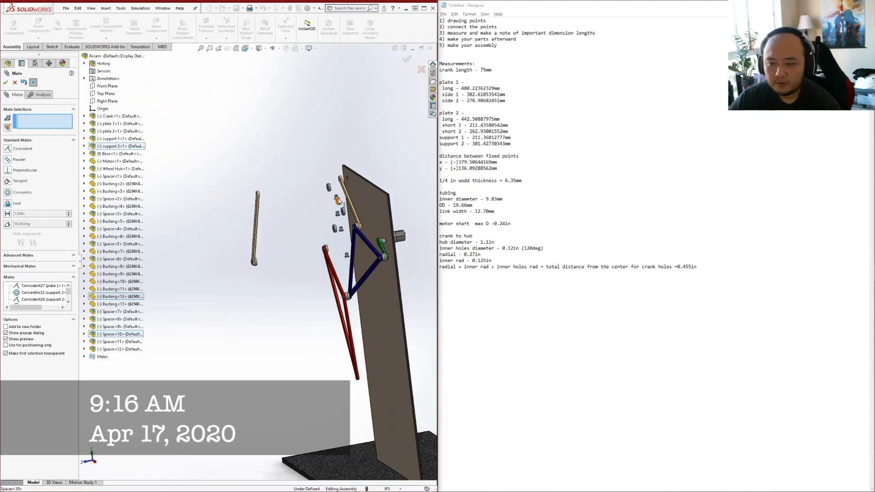
pyautogui.scroll(-3, 338, 201)
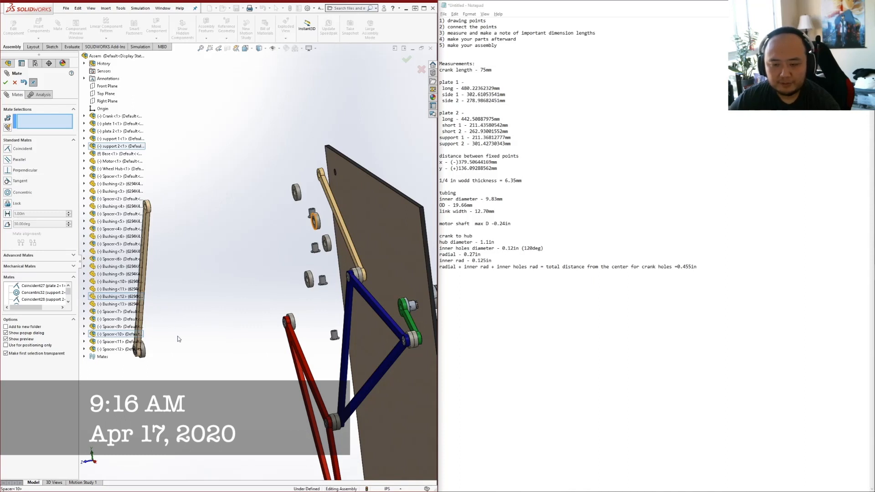
pyautogui.scroll(-3, 159, 349)
pyautogui.scroll(3, 159, 349)
pyautogui.scroll(-2, 192, 317)
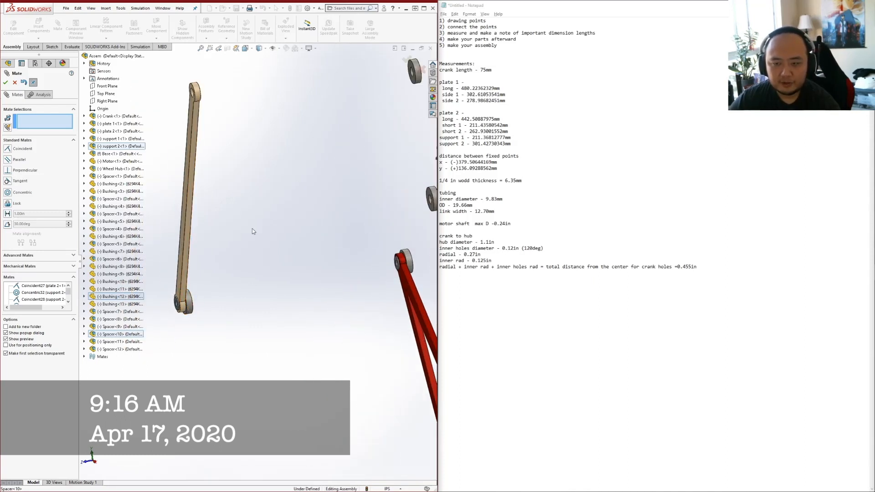
pyautogui.scroll(3, 257, 233)
pyautogui.scroll(-3, 257, 250)
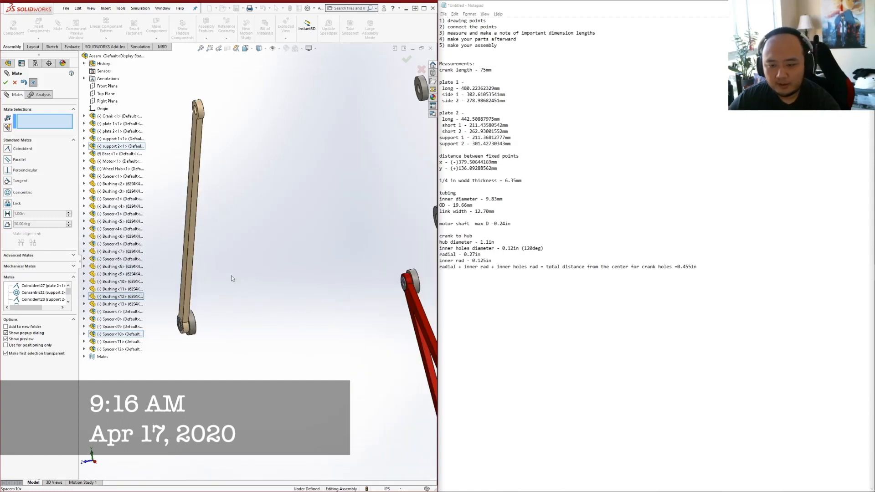
pyautogui.scroll(2, 221, 287)
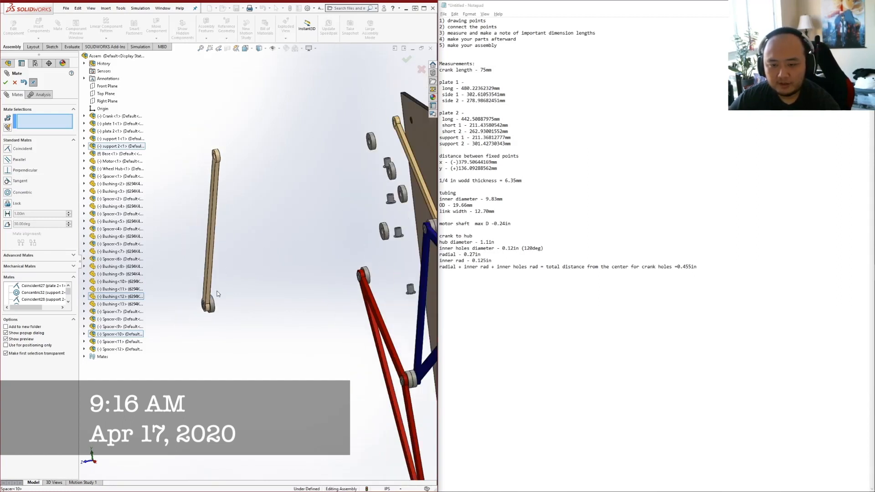
pyautogui.scroll(-1, 220, 307)
pyautogui.scroll(1, 259, 302)
pyautogui.scroll(-3, 248, 299)
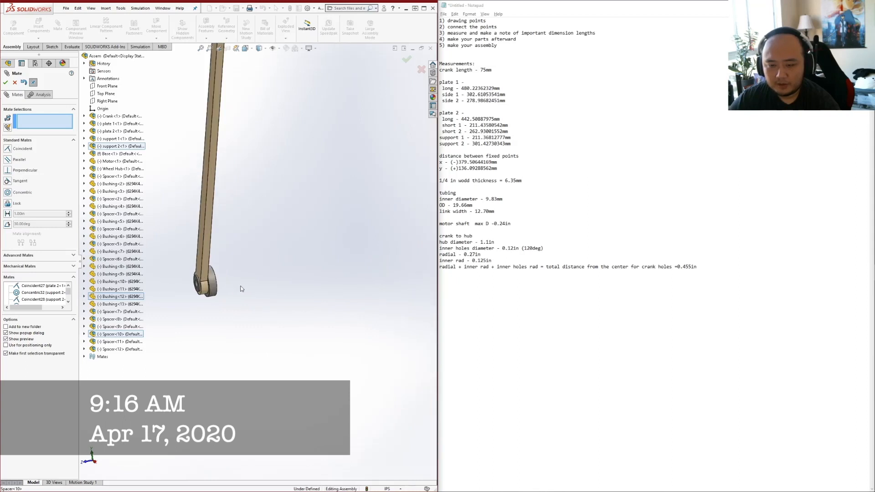
pyautogui.scroll(4, 317, 303)
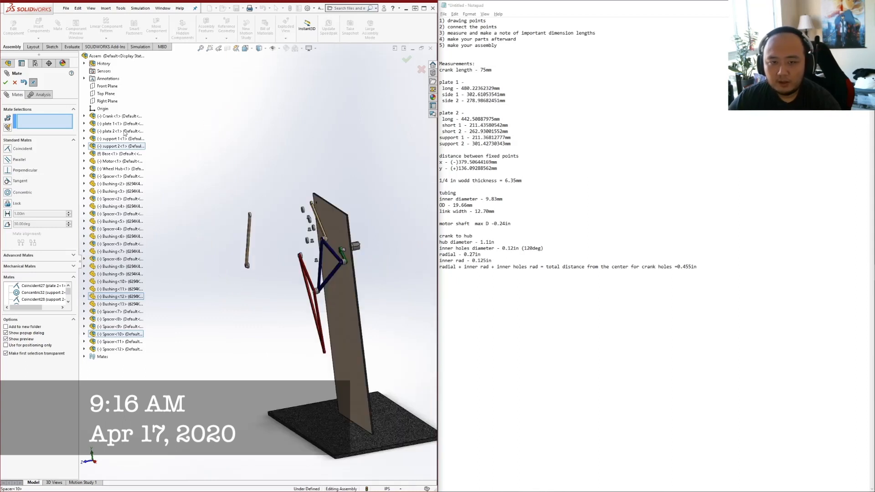
# Make the base component transparent so the linkage and motor behind it can be reached
pyautogui.click(16, 82)
pyautogui.scroll(3, 255, 296)
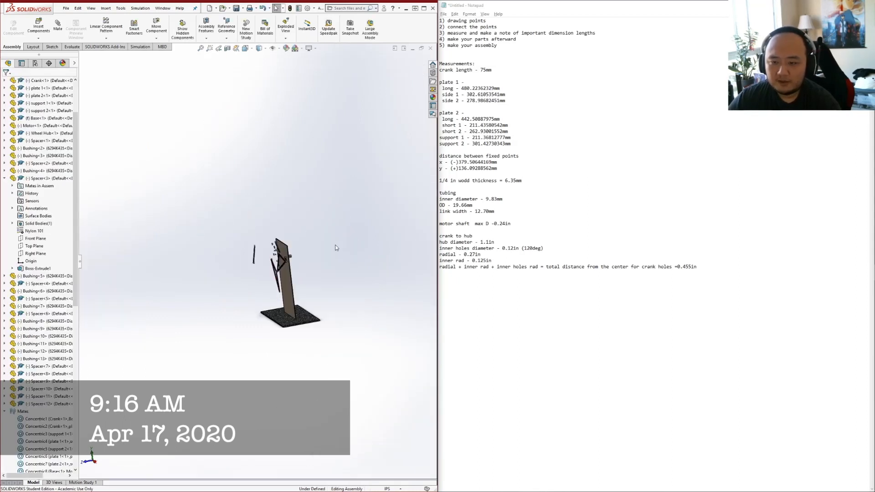
pyautogui.rightClick(258, 304)
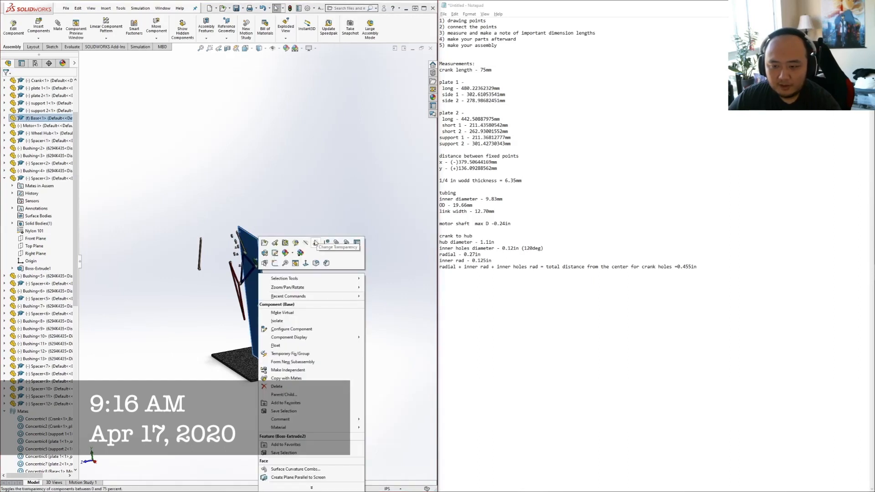
pyautogui.click(316, 242)
pyautogui.scroll(-5, 195, 260)
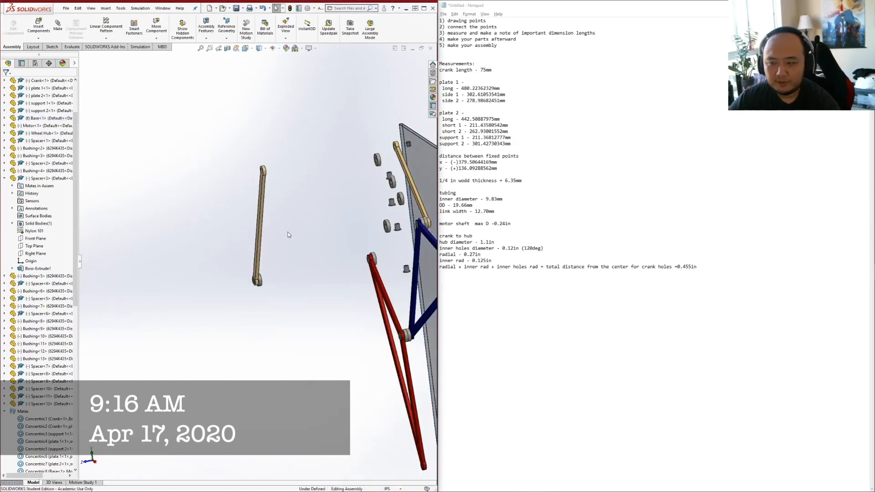
pyautogui.scroll(-5, 288, 232)
pyautogui.moveTo(235, 237); pyautogui.dragTo(196, 244, button='middle')
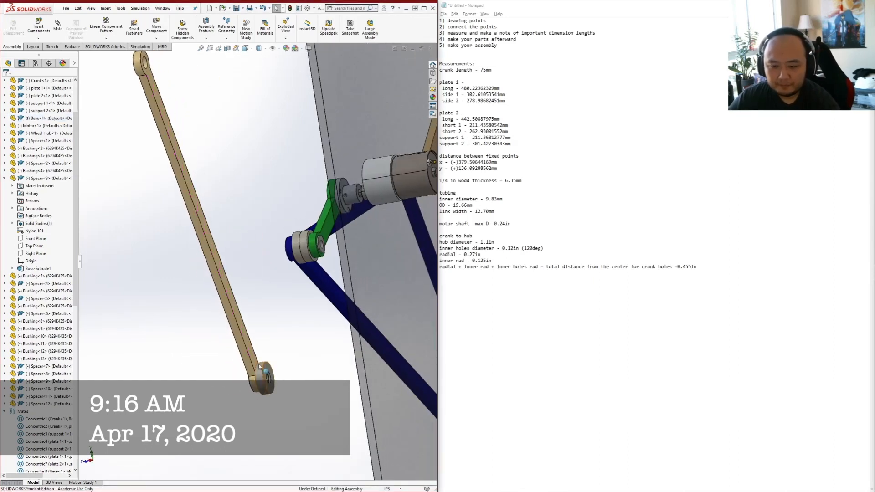
pyautogui.click(58, 26)
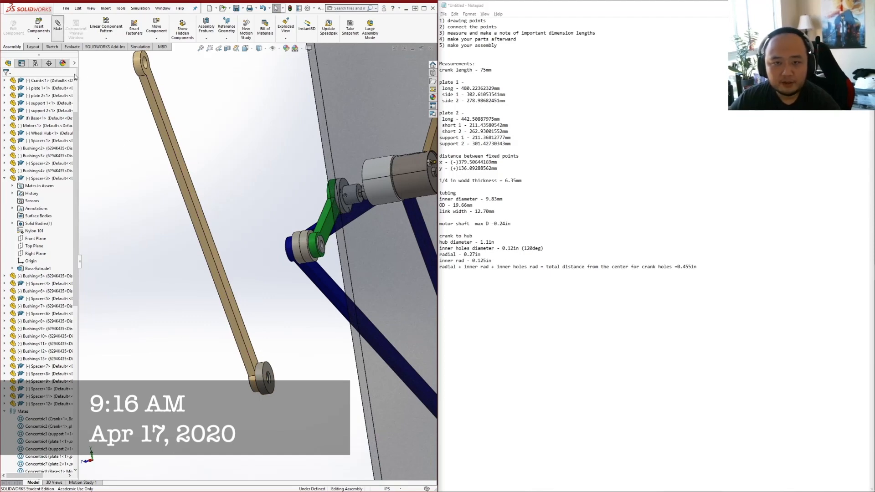
pyautogui.click(264, 381)
pyautogui.scroll(5, 296, 307)
pyautogui.scroll(-6, 231, 268)
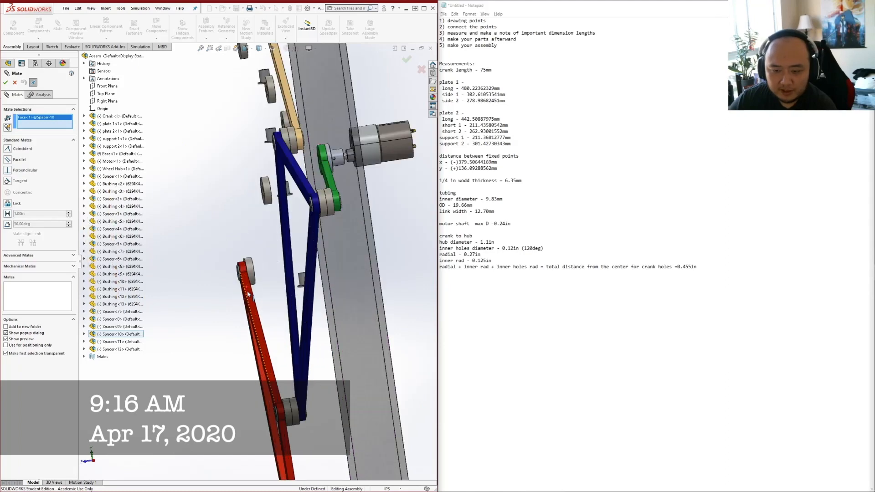
pyautogui.scroll(6, 231, 268)
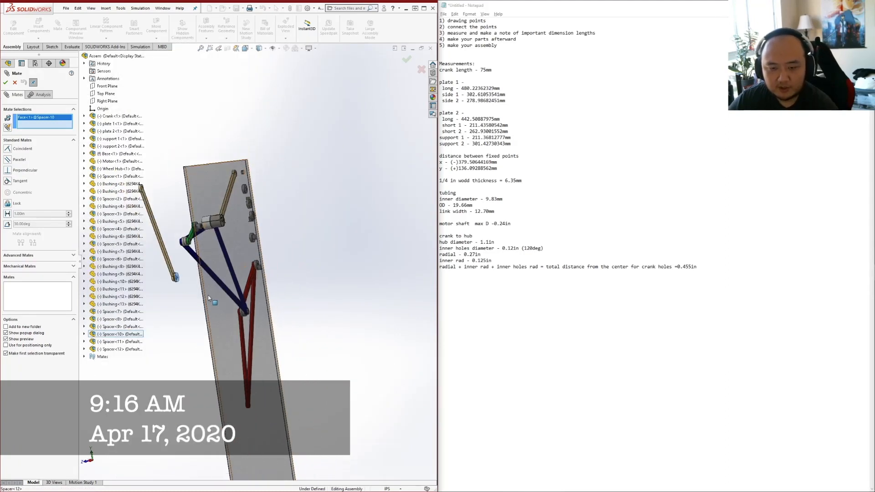
pyautogui.rightClick(45, 126)
pyautogui.click(56, 130)
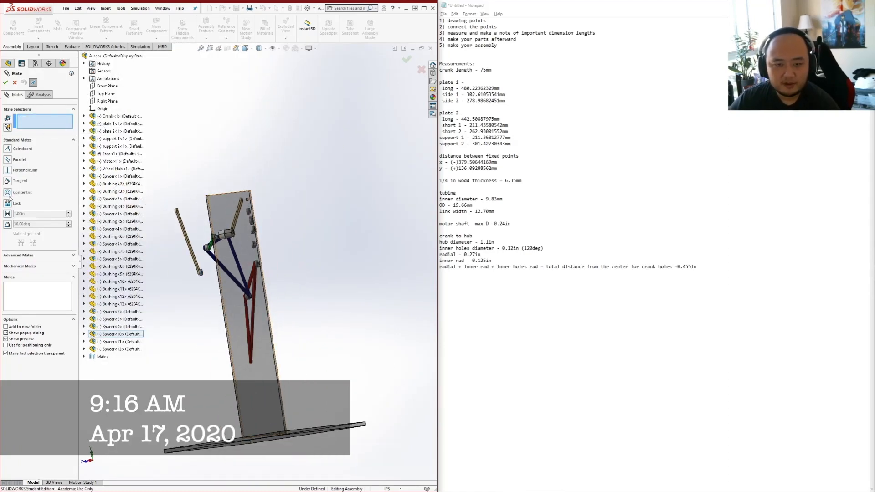
# Mate the bore of support 2's spacer concentric with the bore of the spacer at plate 2's free upper corner
pyautogui.scroll(-5, 212, 268)
pyautogui.scroll(-3, 307, 214)
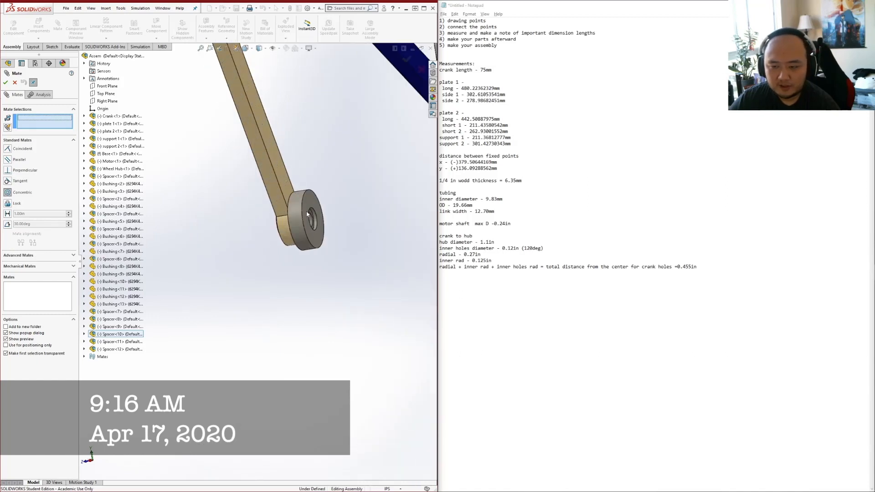
pyautogui.click(315, 218)
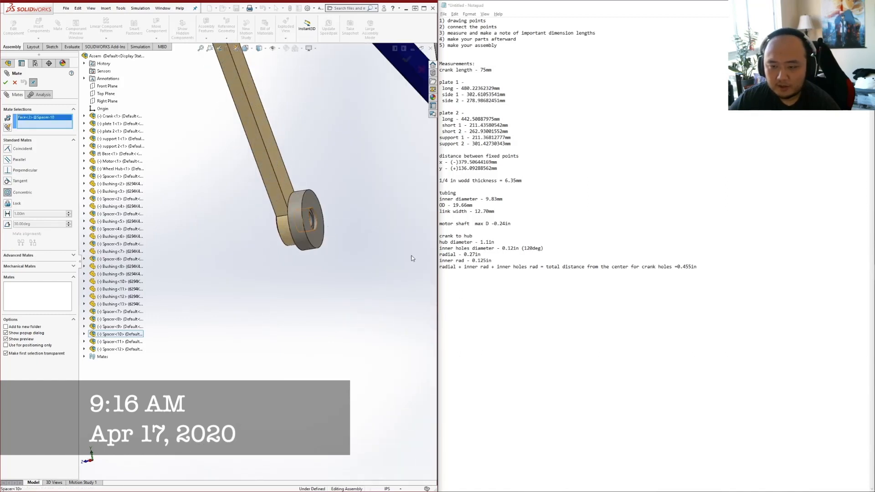
pyautogui.scroll(5, 339, 246)
pyautogui.scroll(-3, 313, 261)
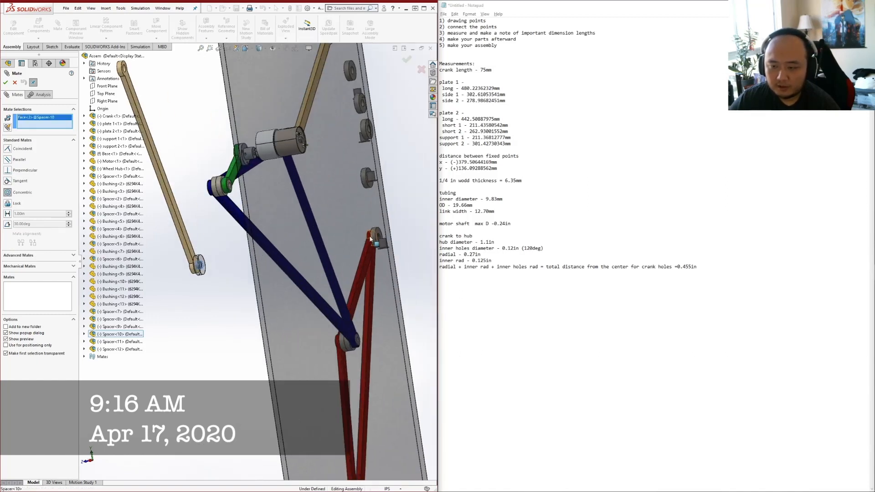
pyautogui.scroll(-5, 370, 238)
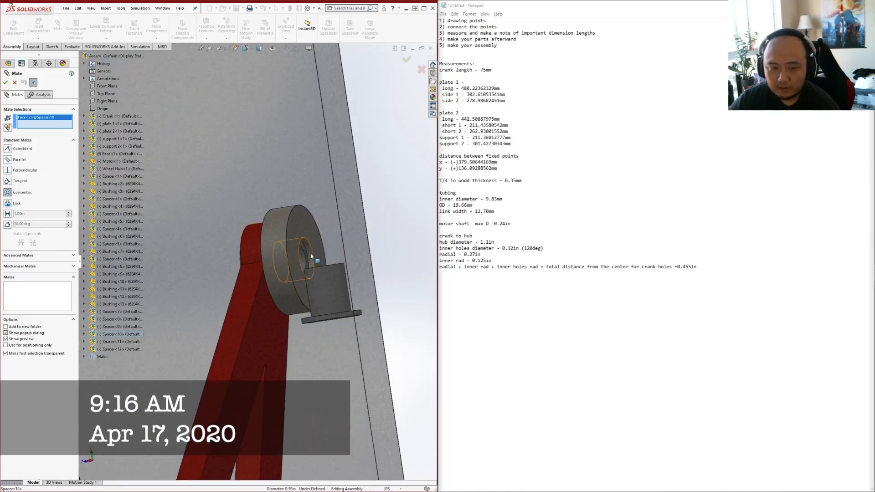
pyautogui.click(311, 257)
pyautogui.click(193, 202)
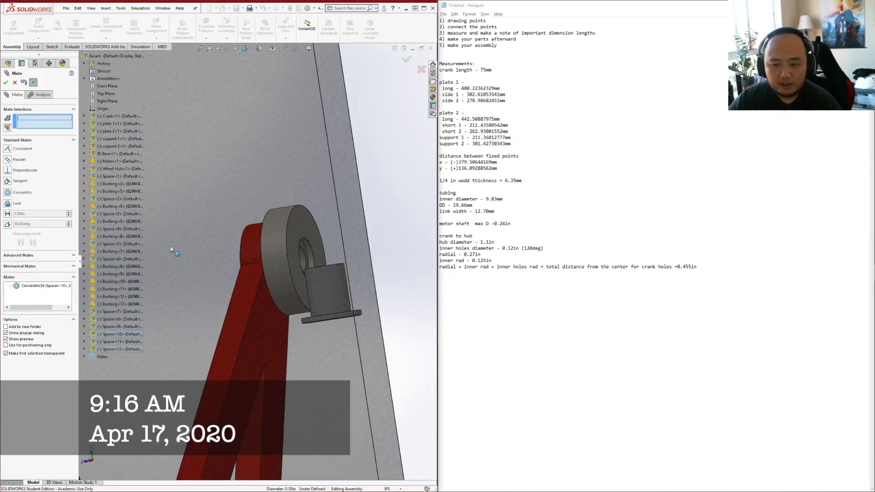
# Try to mate the outer face of plate 2's spacer coincident with the face of support 2's spacer
pyautogui.scroll(5, 267, 248)
pyautogui.click(270, 247)
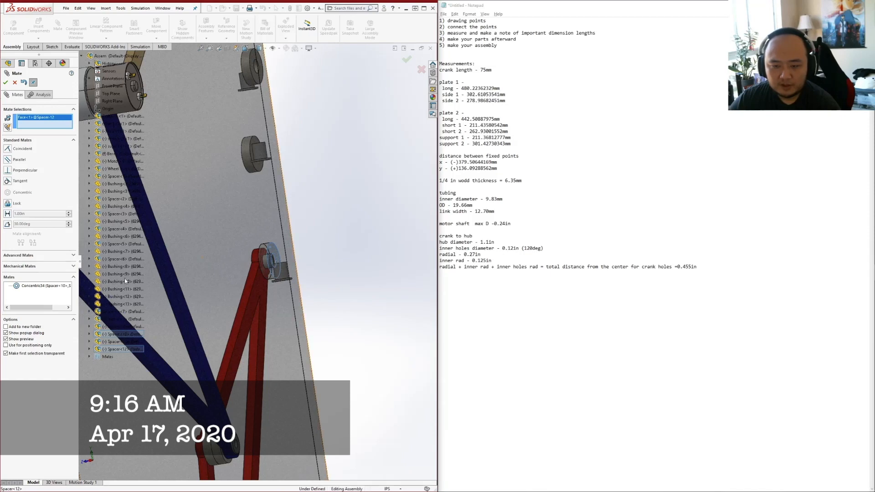
pyautogui.scroll(5, 202, 311)
pyautogui.scroll(2, 193, 291)
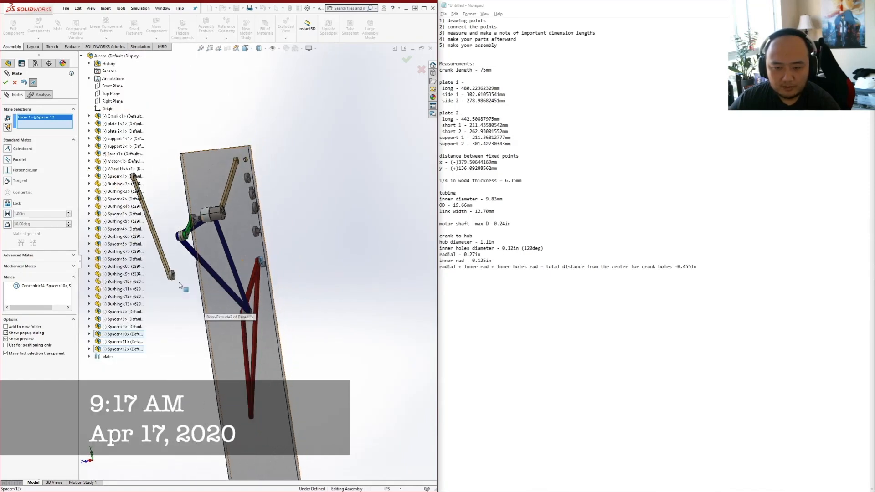
pyautogui.scroll(-8, 191, 280)
pyautogui.click(201, 248)
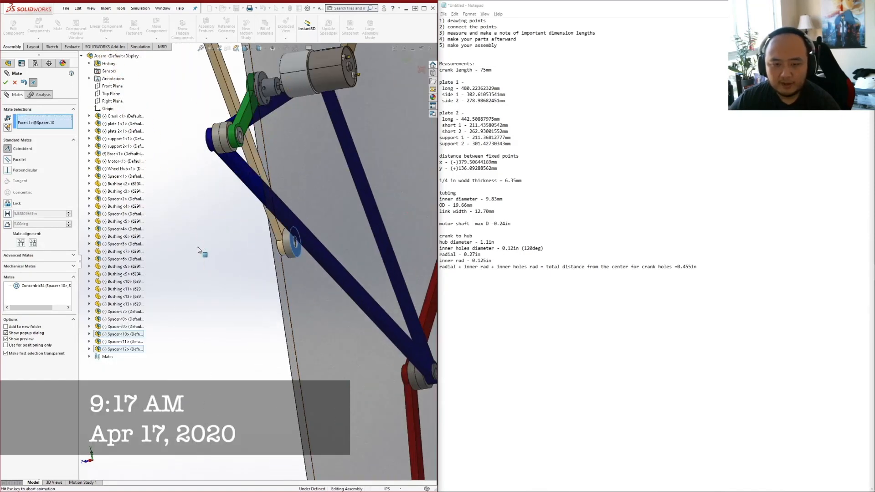
pyautogui.scroll(2, 264, 262)
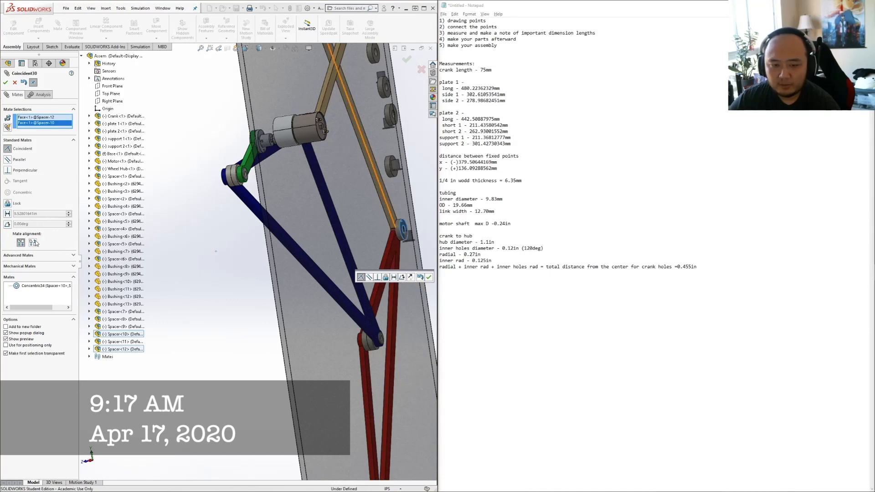
# Try both alignments of the spacer-to-spacer coincident mate, accept the reversals, and cancel the mate
pyautogui.click(33, 243)
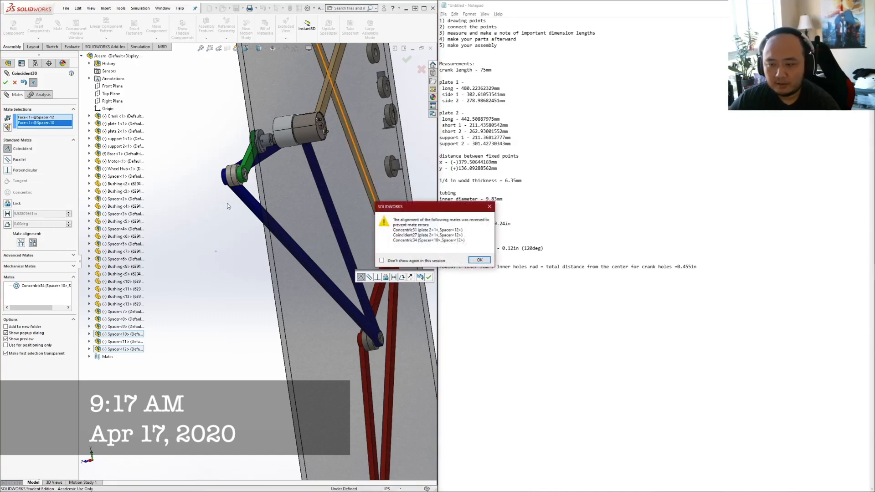
pyautogui.click(476, 260)
pyautogui.moveTo(331, 255); pyautogui.dragTo(354, 247, button='middle')
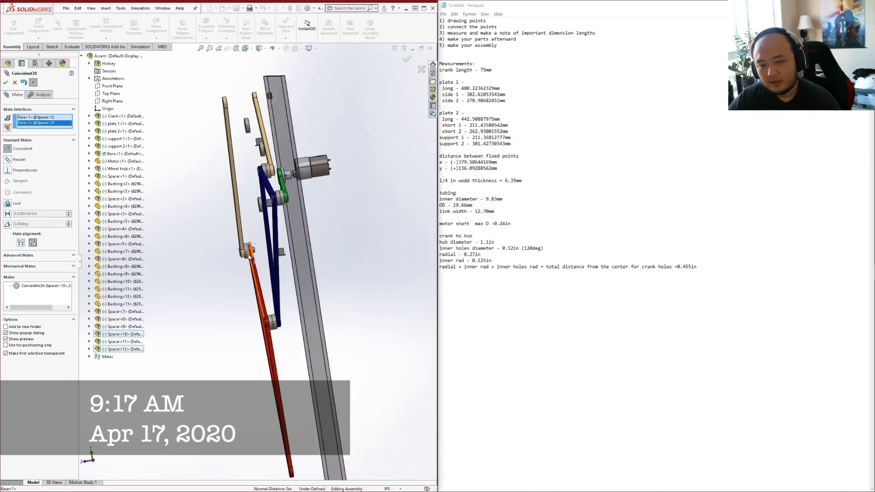
pyautogui.click(21, 243)
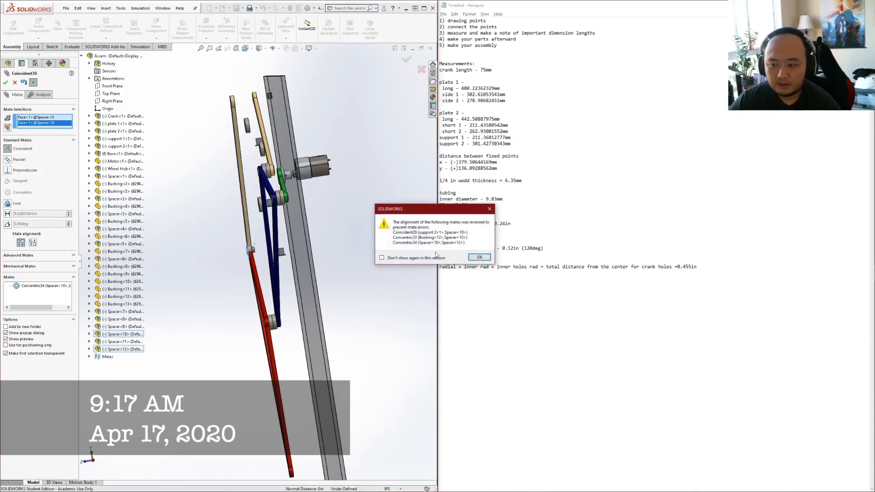
pyautogui.click(480, 257)
pyautogui.scroll(-5, 242, 206)
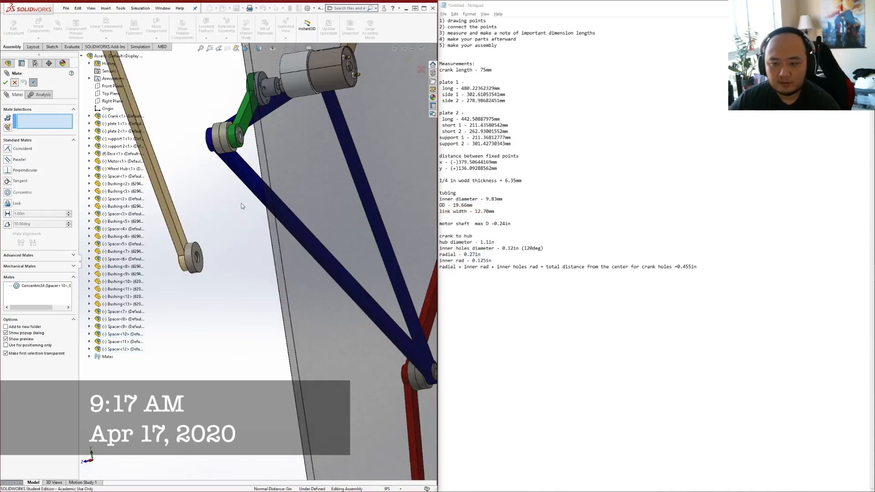
pyautogui.press('Escape')
# Select the bushing at the lower end of support 2, on the side opposite its spacer
pyautogui.scroll(5, 255, 254)
pyautogui.moveTo(246, 250); pyautogui.dragTo(289, 234, button='middle')
pyautogui.scroll(-5, 246, 273)
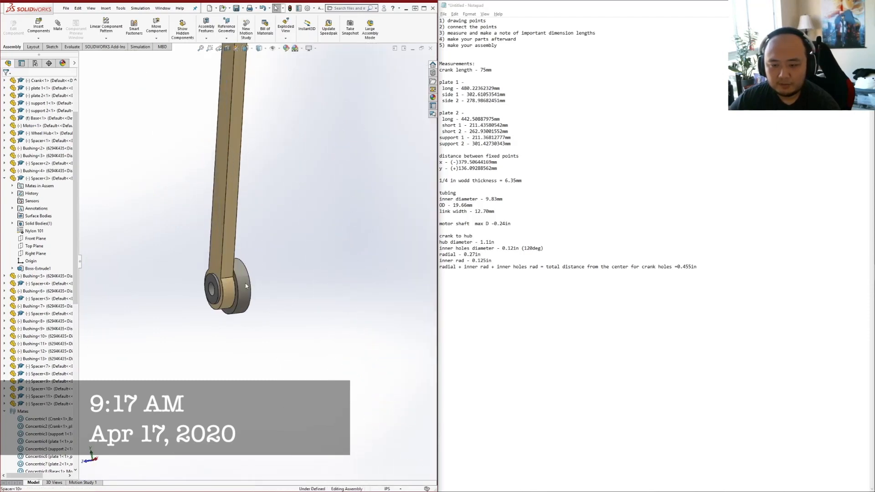
pyautogui.click(214, 276)
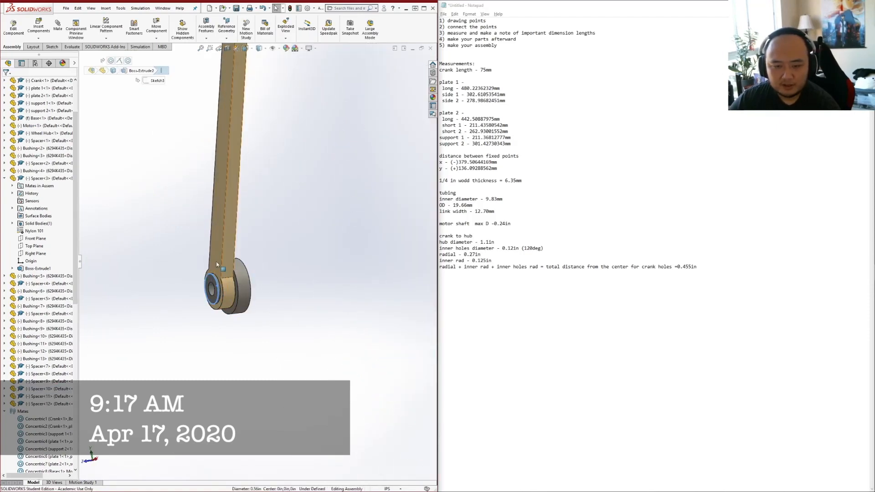
pyautogui.click(218, 289)
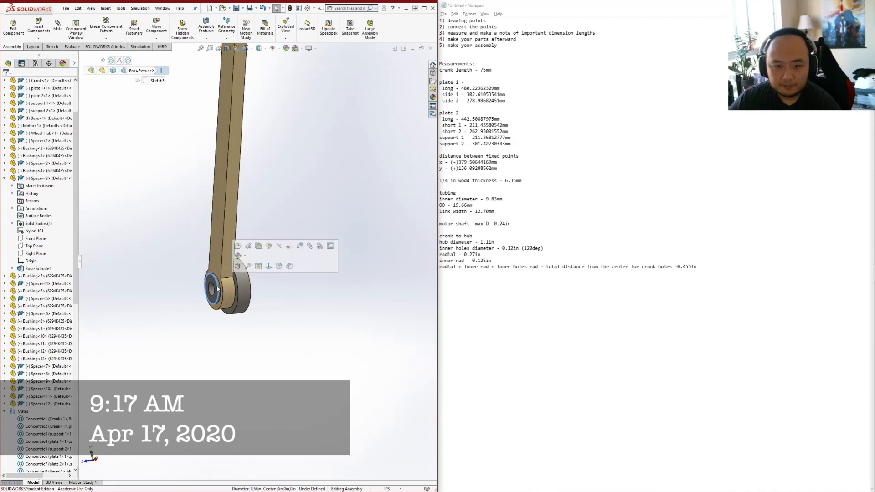
pyautogui.scroll(1, 51, 298)
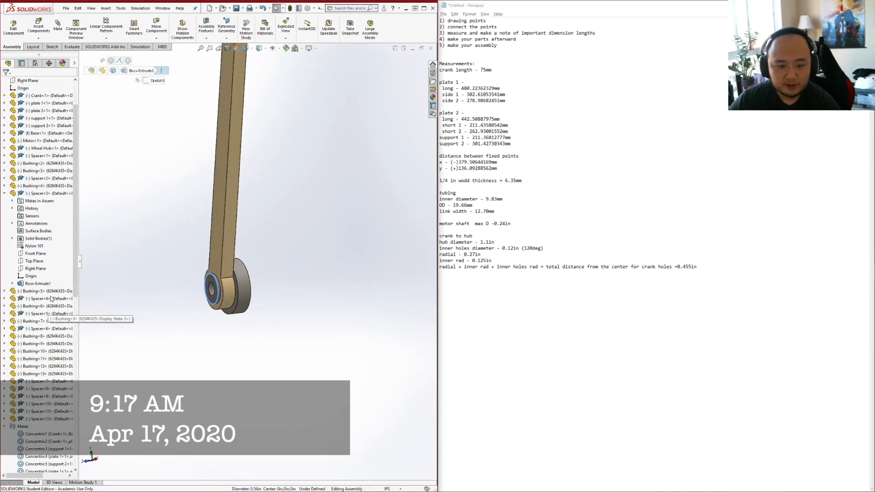
pyautogui.scroll(-4, 51, 298)
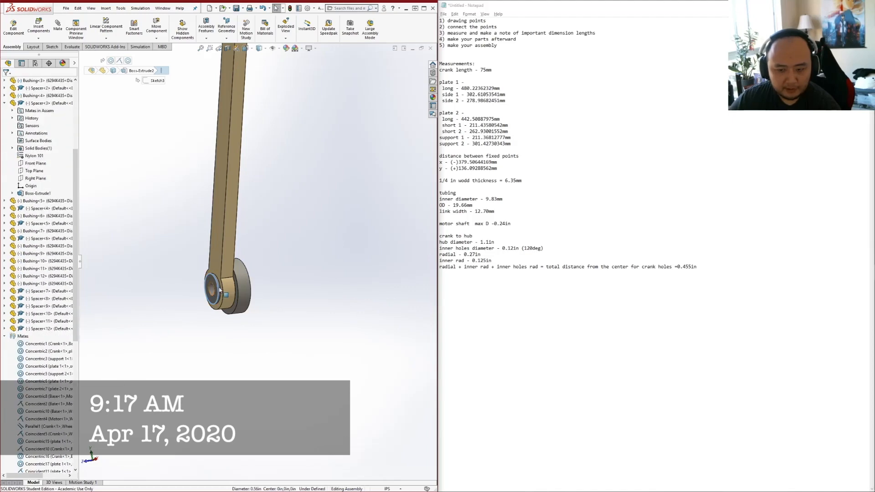
pyautogui.rightClick(217, 288)
pyautogui.click(212, 282)
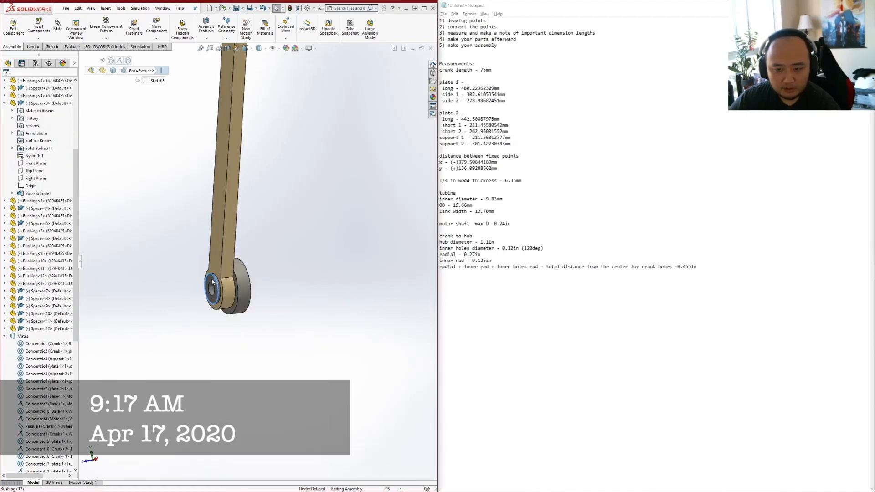
pyautogui.click(212, 282)
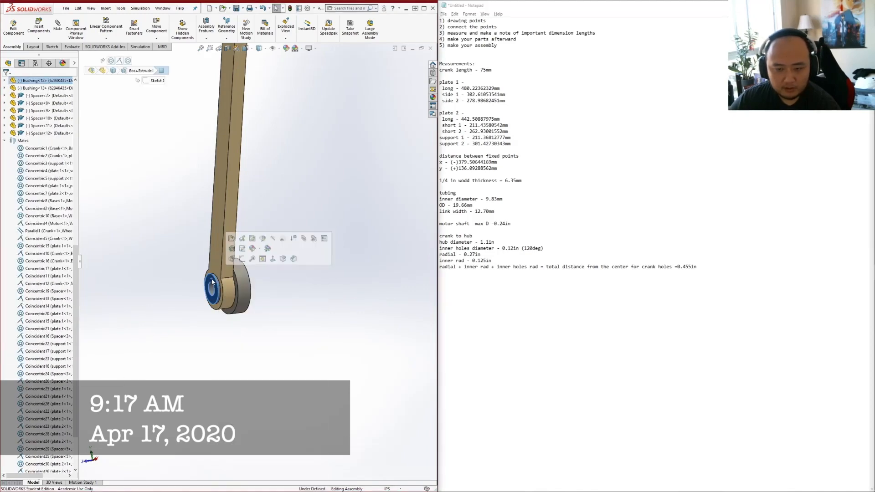
# List the selected bushing's assembly mates and find its coincident mate with support 2
pyautogui.click(5, 80)
pyautogui.click(13, 89)
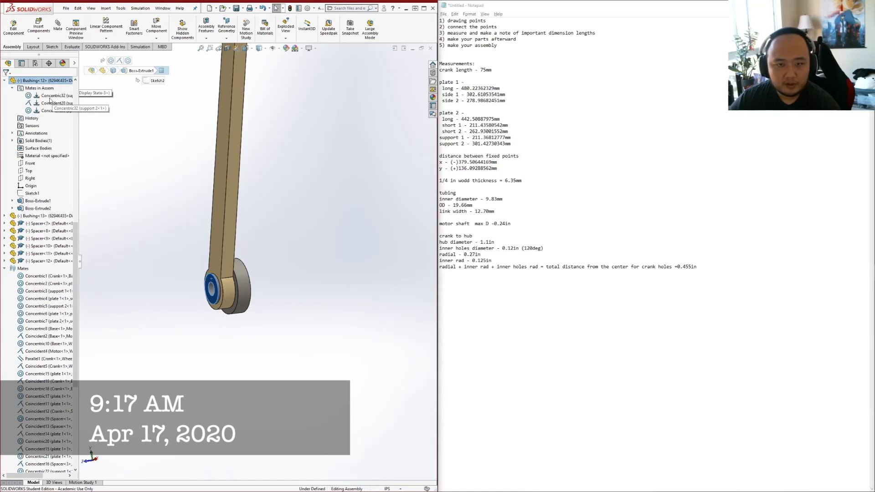
pyautogui.click(48, 110)
pyautogui.click(42, 103)
pyautogui.click(44, 91)
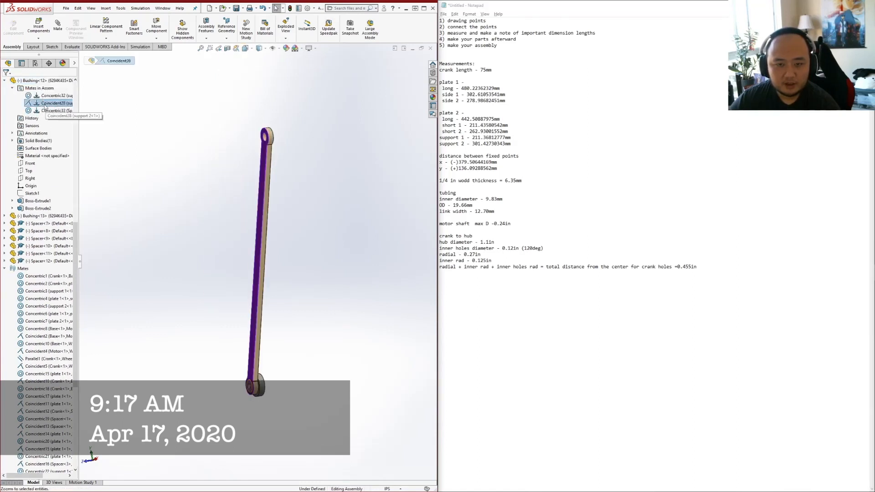
# Edit the bushing's coincident mate, replacing support 2's outer face with its inner face on the spacer side, and accept the alignment reversal
pyautogui.rightClick(44, 105)
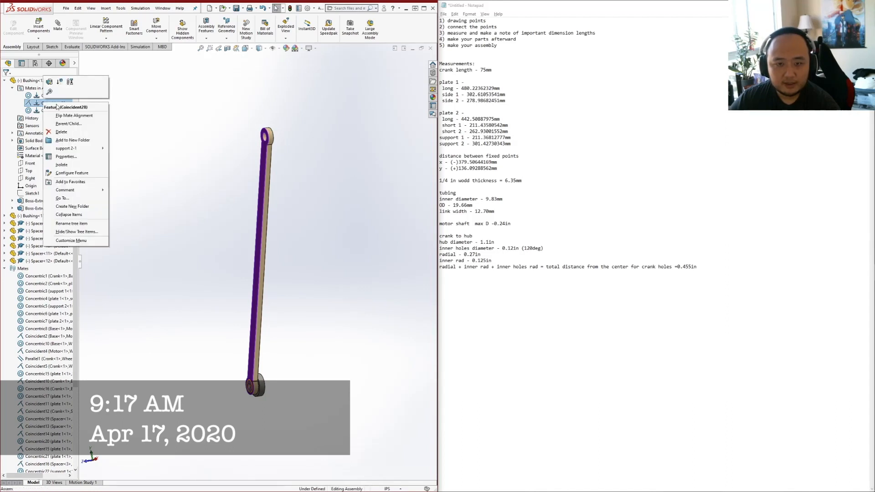
pyautogui.click(50, 83)
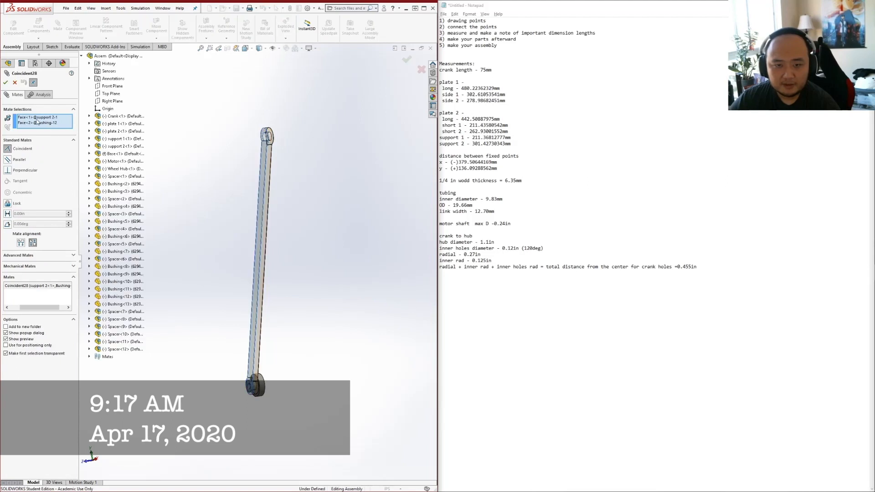
pyautogui.click(38, 117)
pyautogui.press('Delete')
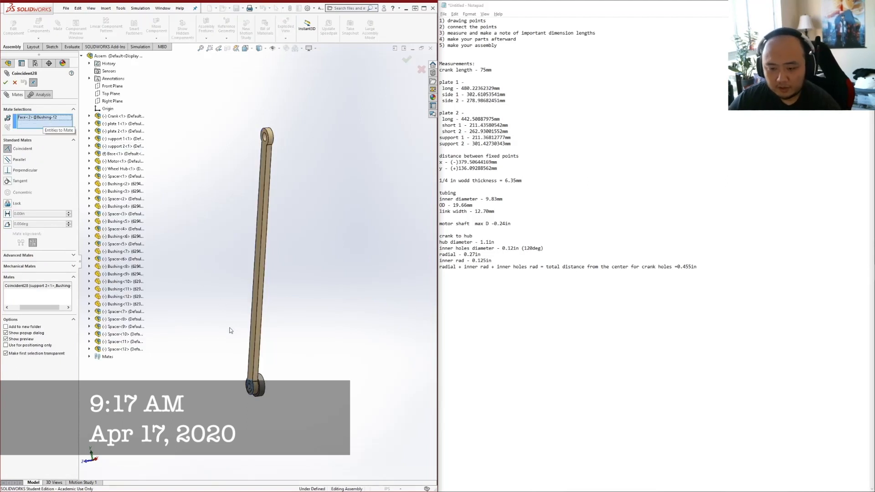
pyautogui.scroll(-3, 251, 385)
pyautogui.click(255, 360)
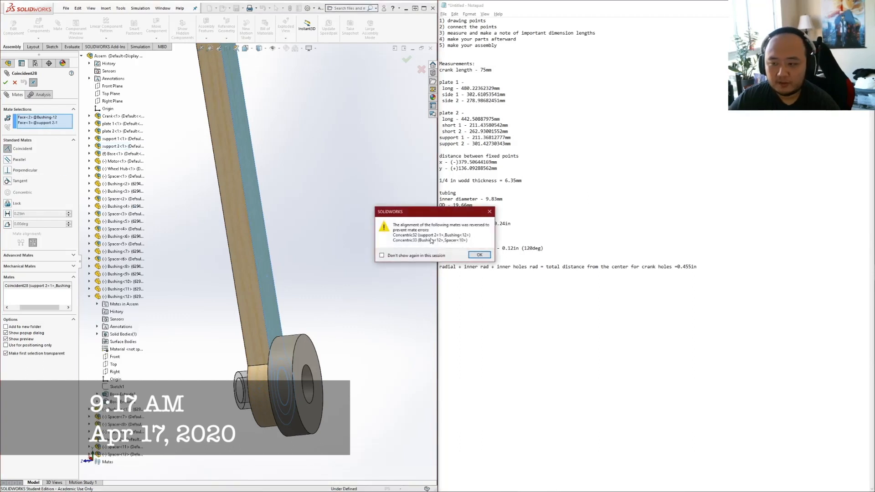
pyautogui.click(478, 255)
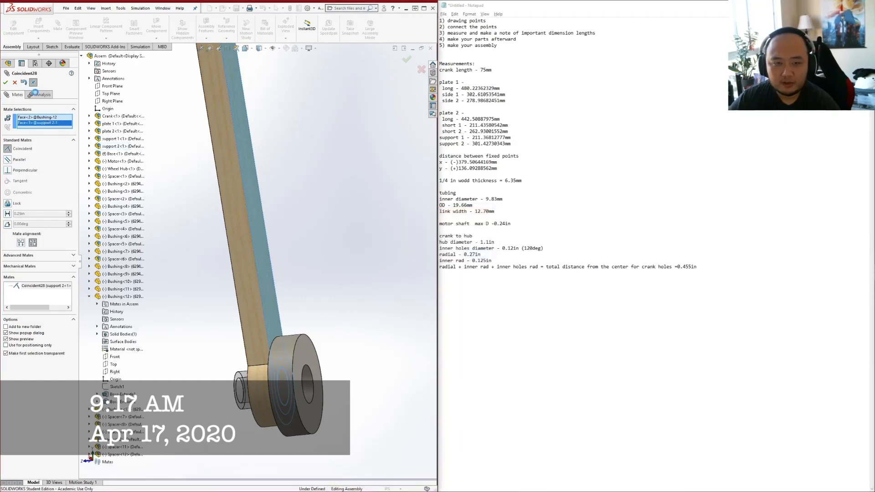
pyautogui.click(307, 354)
pyautogui.rightClick(307, 355)
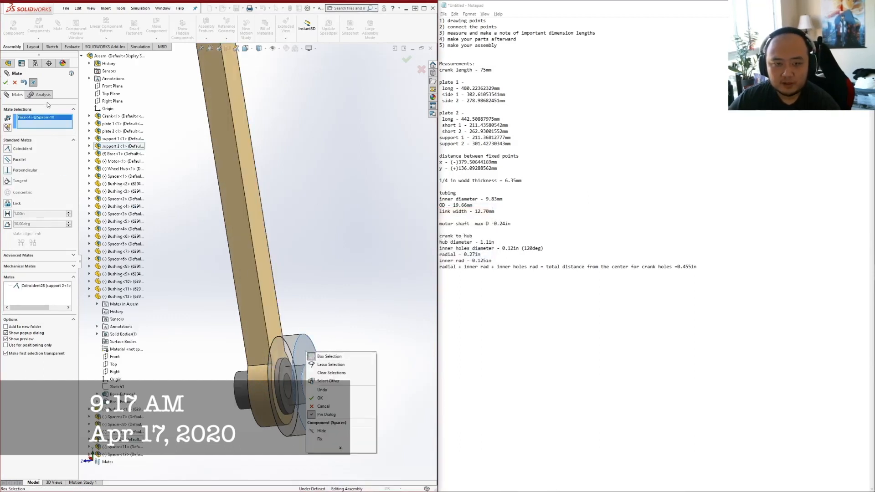
pyautogui.click(16, 83)
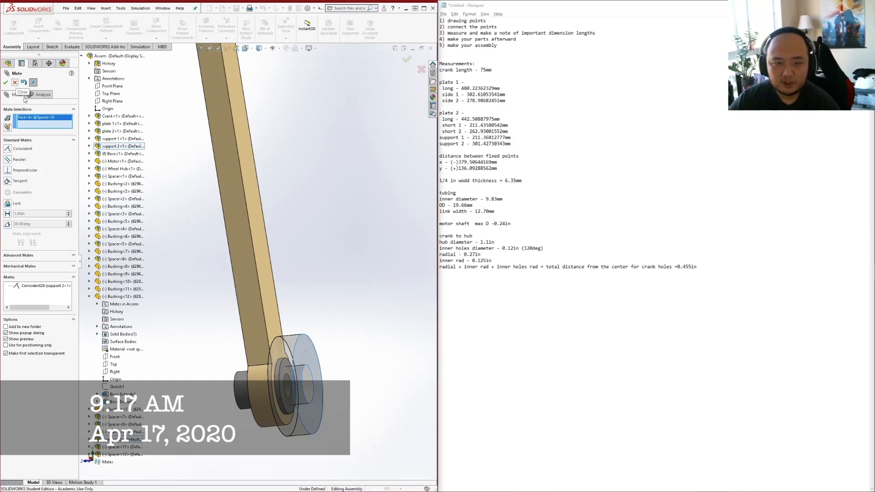
pyautogui.click(15, 83)
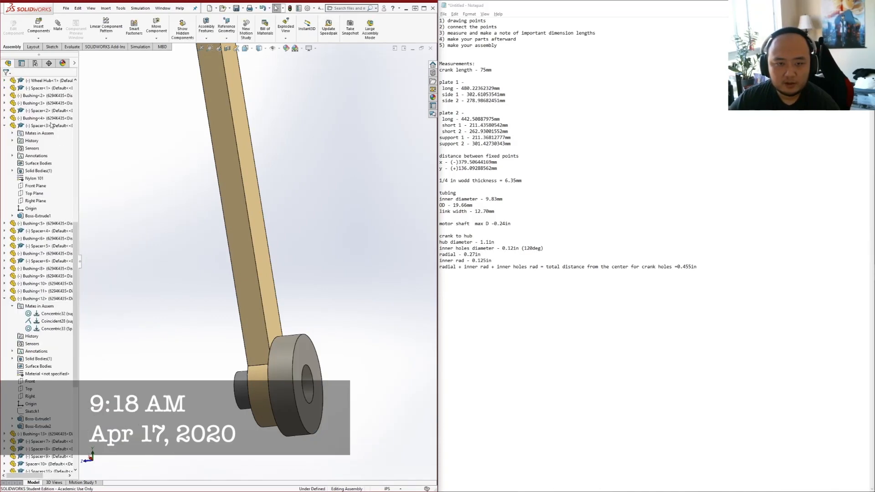
# Edit the coincident mate between support 2 and its lower-end spacer, reselecting support 2's face on the spacer side
pyautogui.rightClick(289, 361)
pyautogui.press('Escape')
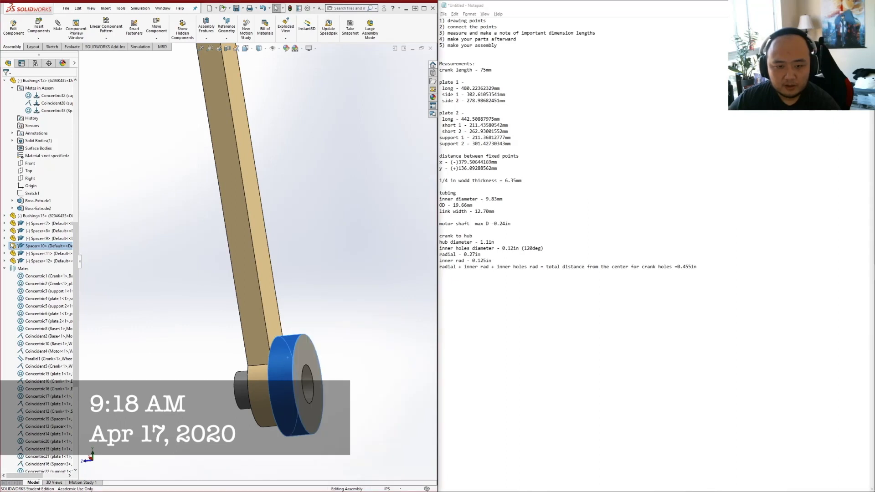
pyautogui.click(5, 246)
pyautogui.click(12, 253)
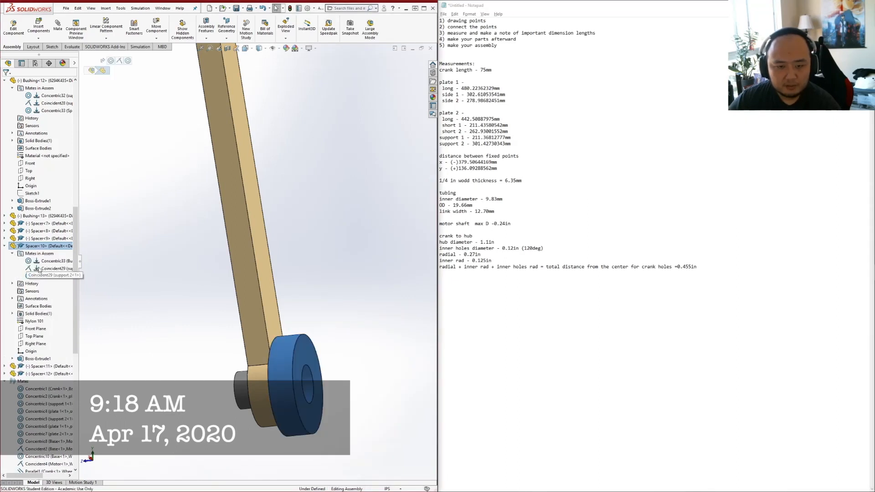
pyautogui.click(41, 268)
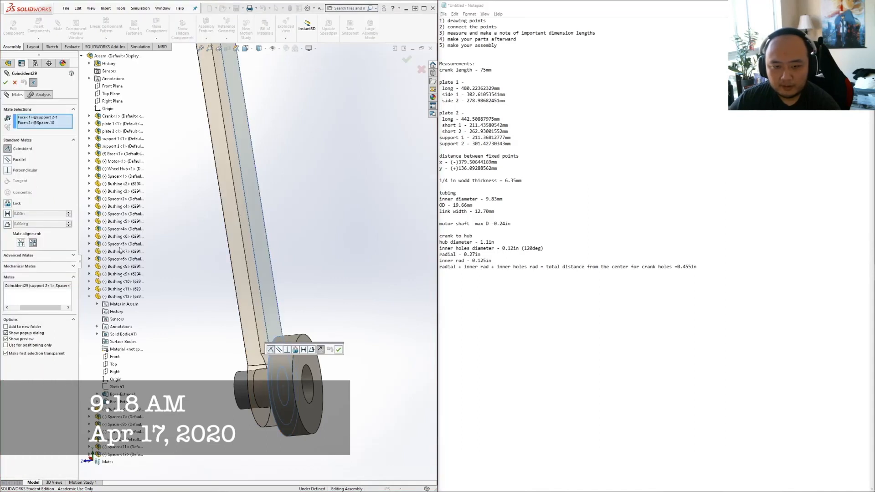
pyautogui.click(31, 118)
pyautogui.press('Delete')
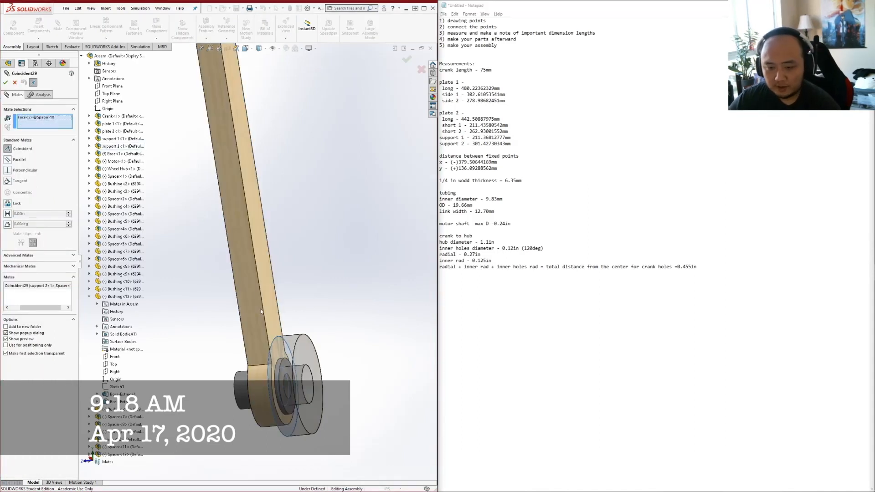
pyautogui.click(231, 300)
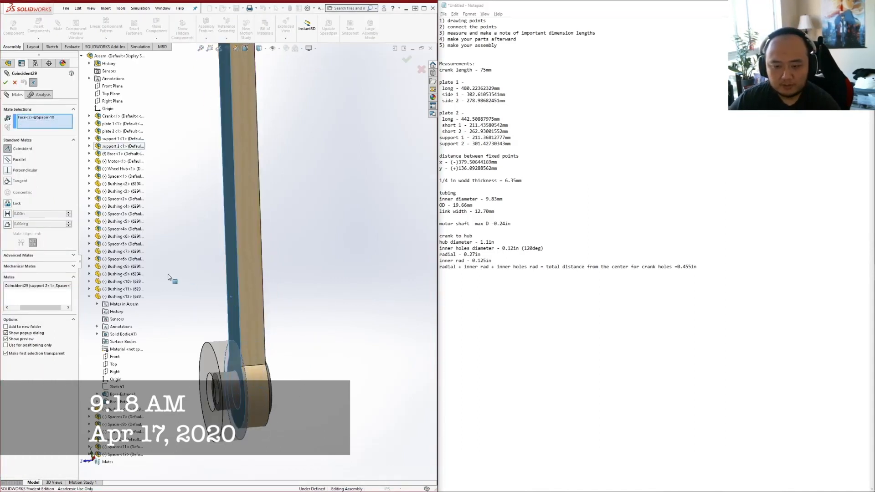
pyautogui.click(479, 254)
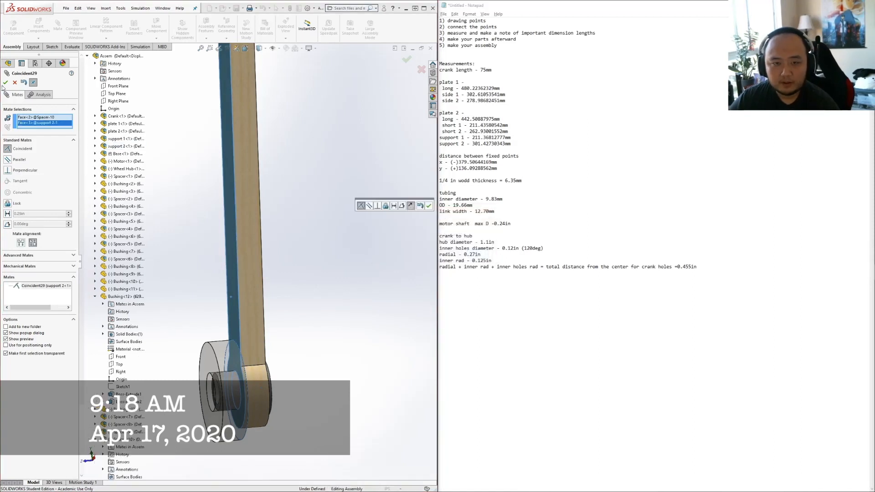
# Add a coincident mate between the outer faces of support 2's lower-end spacer and the spacer on the red plate's upper corner
pyautogui.scroll(3, 274, 292)
pyautogui.click(232, 322)
pyautogui.scroll(5, 335, 288)
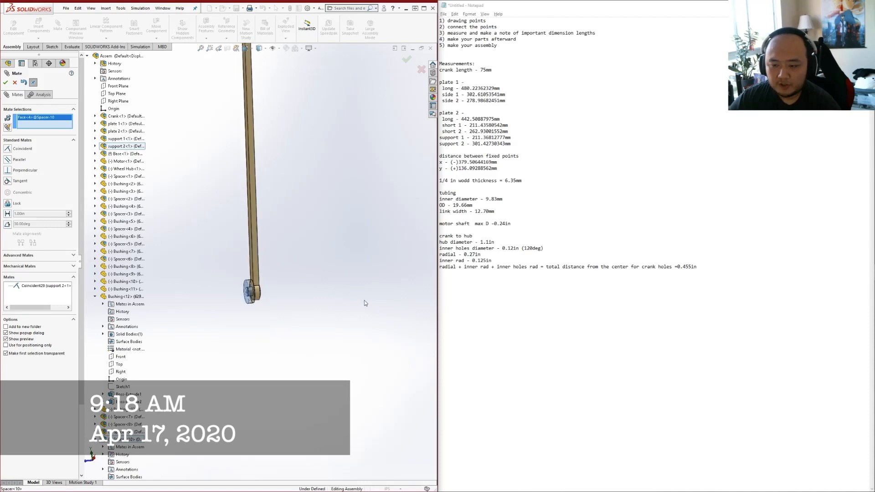
pyautogui.moveTo(344, 267); pyautogui.dragTo(368, 275, button='middle')
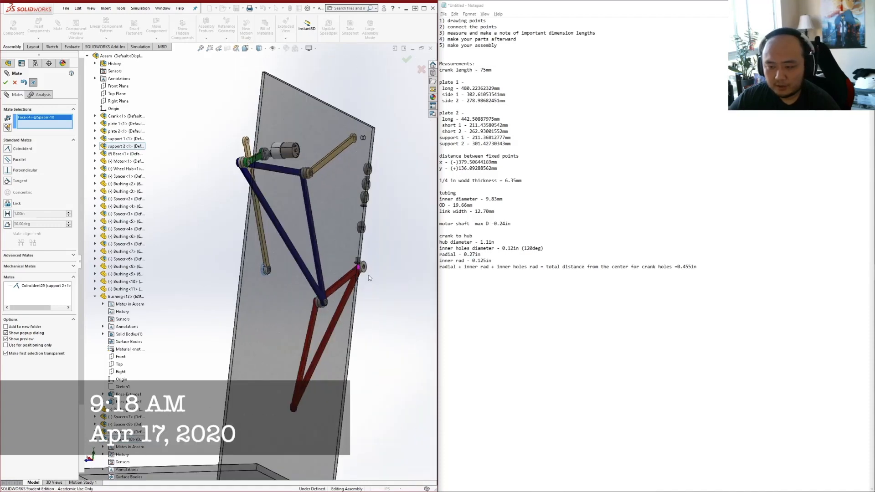
pyautogui.scroll(-6, 368, 275)
pyautogui.click(292, 239)
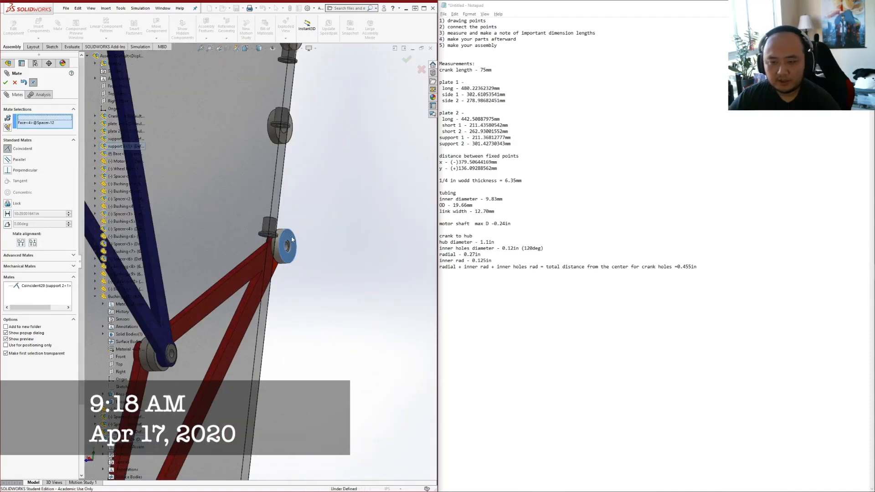
pyautogui.click(7, 149)
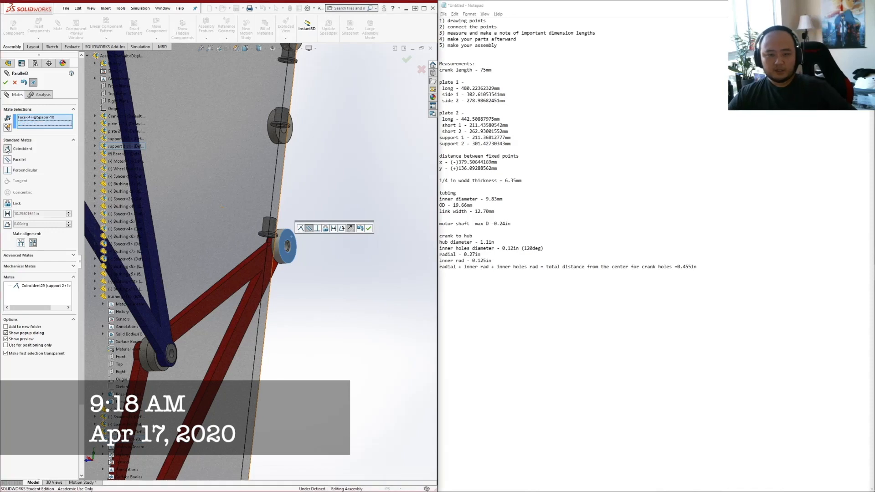
pyautogui.click(5, 82)
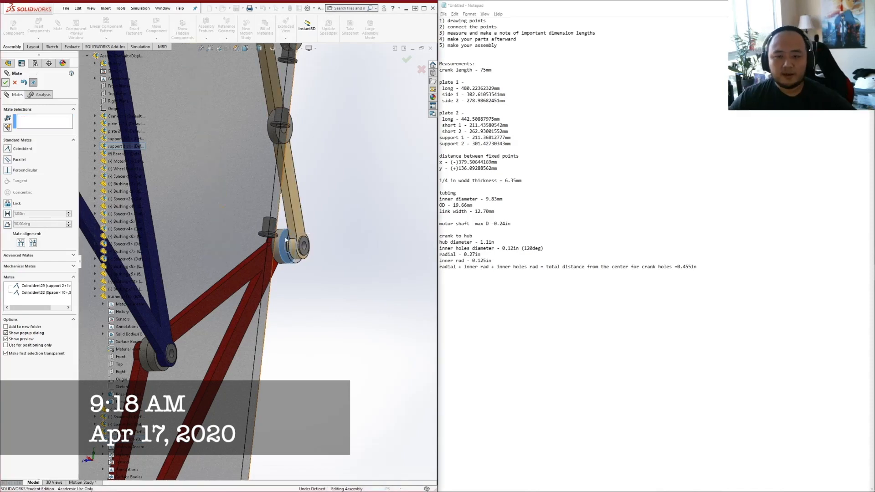
# Examine the joined linkage and how the supports' upper ends line up with the hole in the base
pyautogui.moveTo(317, 255); pyautogui.dragTo(255, 258, button='middle')
pyautogui.scroll(3, 271, 255)
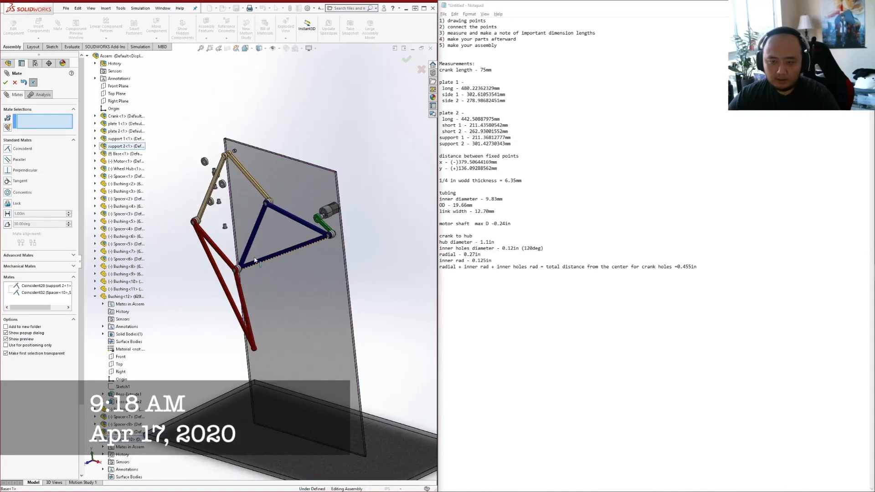
pyautogui.scroll(3, 256, 260)
pyautogui.moveTo(233, 219); pyautogui.dragTo(241, 225, button='middle')
pyautogui.scroll(-5, 241, 224)
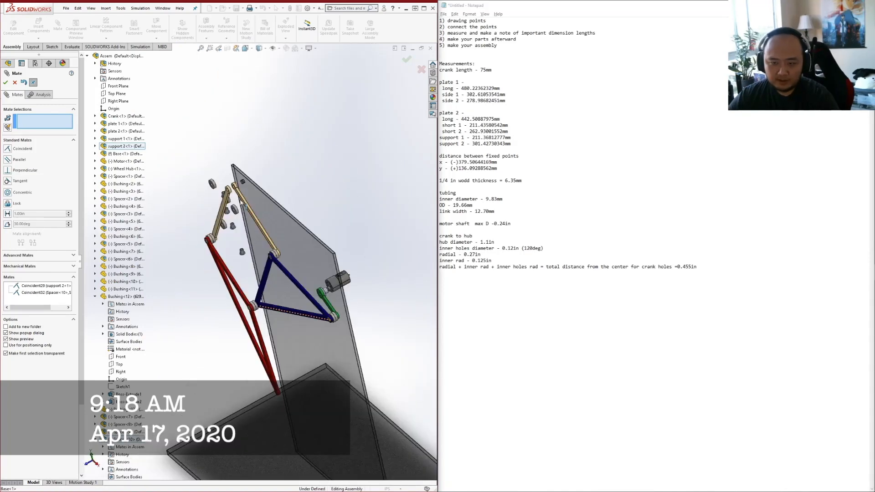
pyautogui.scroll(-2, 229, 206)
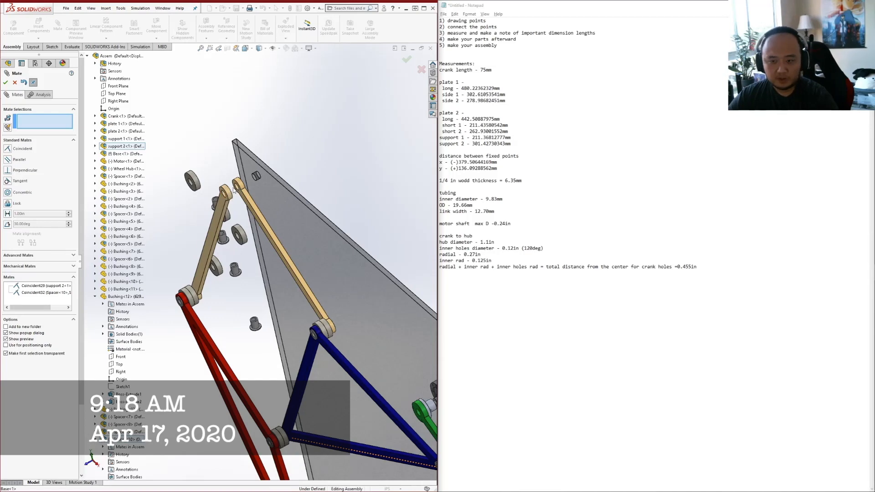
pyautogui.scroll(-4, 237, 236)
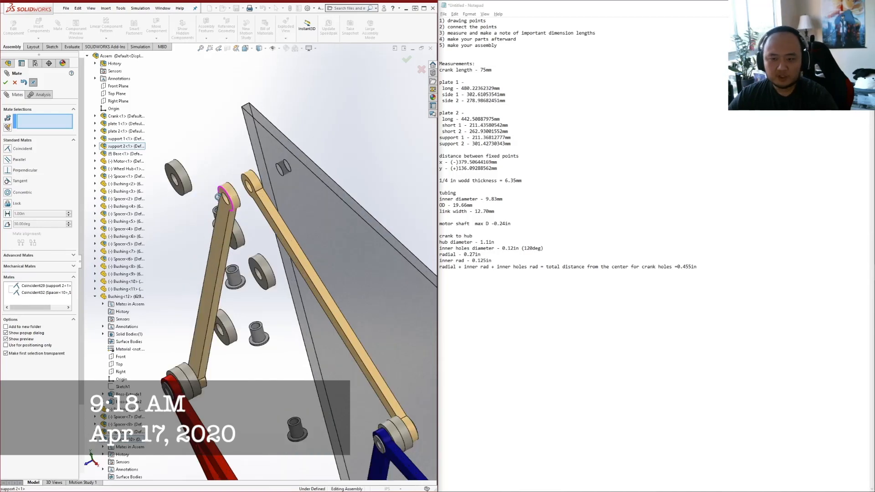
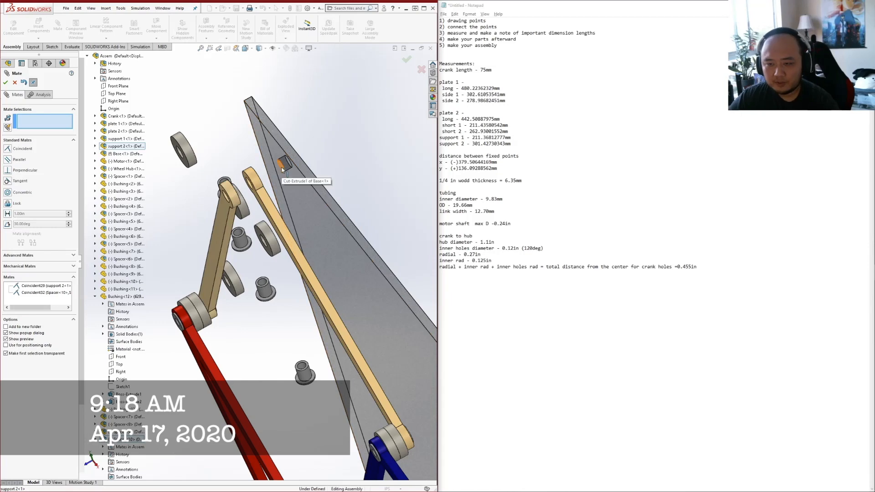
pyautogui.scroll(3, 256, 263)
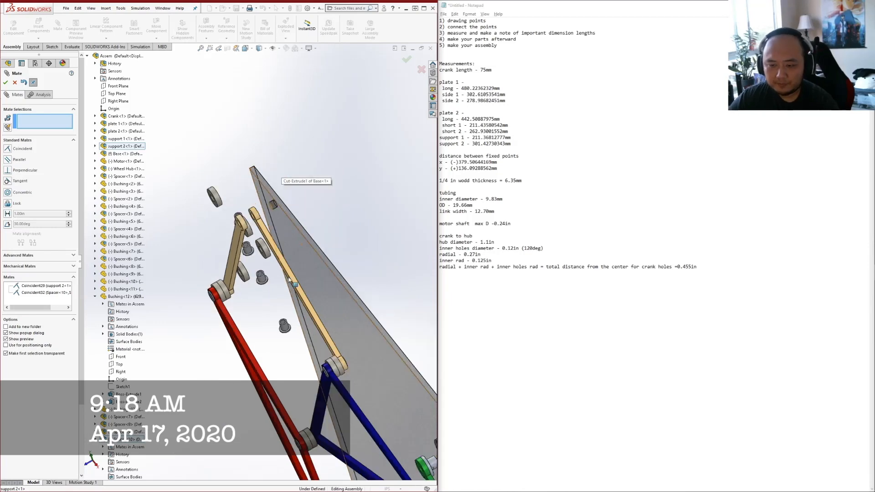
pyautogui.scroll(-5, 288, 278)
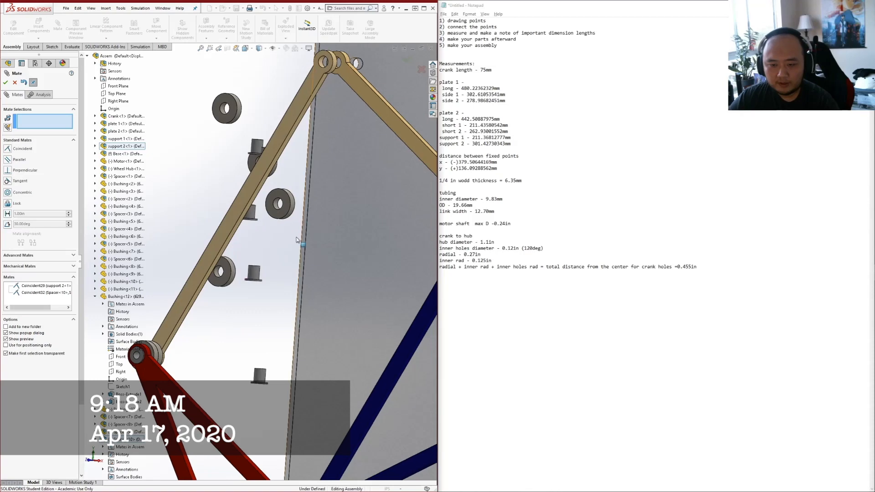
pyautogui.scroll(3, 296, 239)
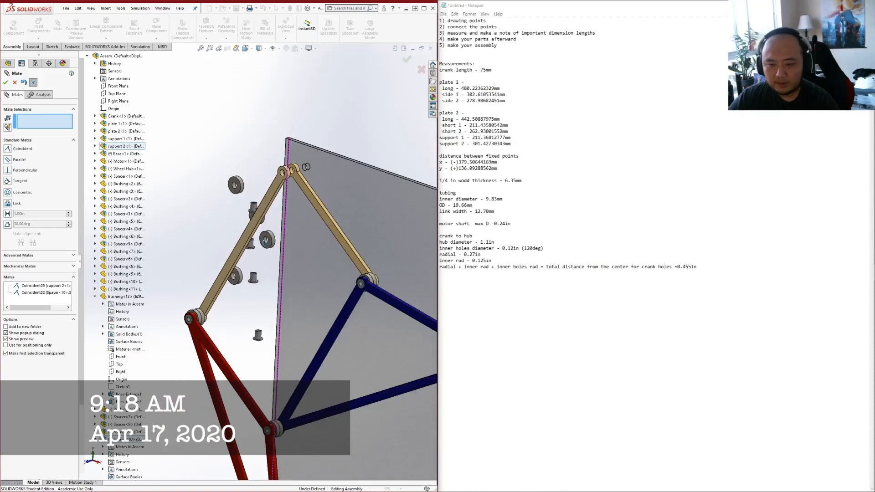
# Mate a loose bushing concentric with the hole at the upper end of support 2
pyautogui.scroll(-2, 255, 187)
pyautogui.click(254, 211)
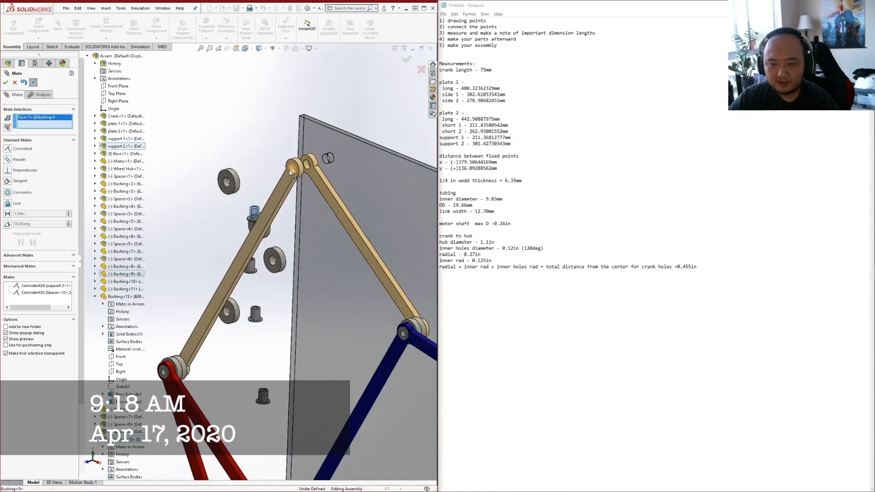
pyautogui.click(290, 171)
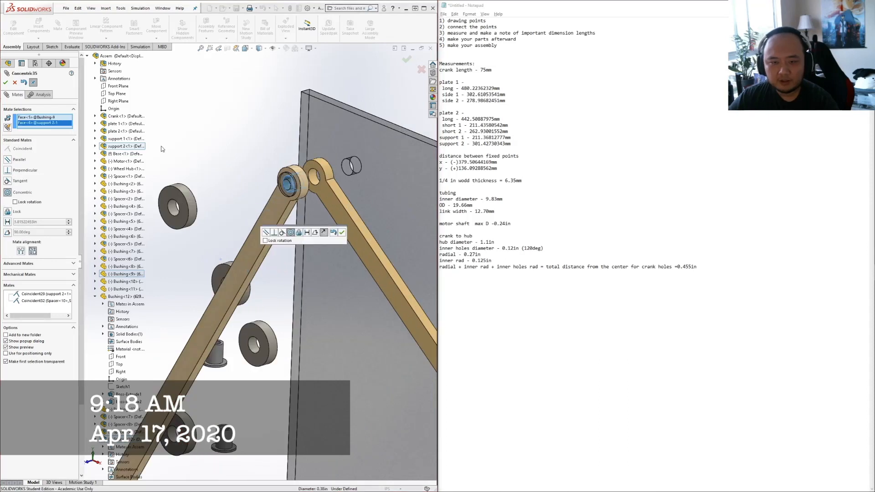
pyautogui.click(342, 232)
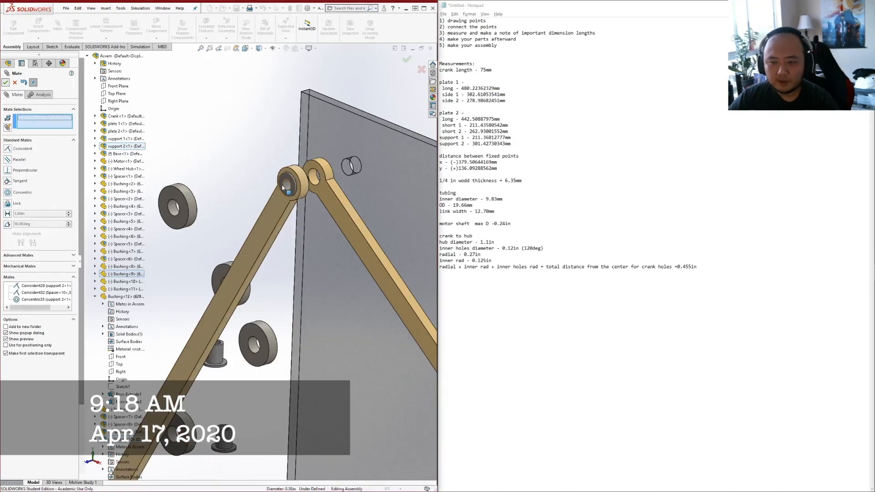
# Mate the bushing's flange coincident with support 2's outer face, on the side away from support 1
pyautogui.moveTo(282, 186); pyautogui.dragTo(250, 192, button='middle')
pyautogui.click(299, 189)
pyautogui.scroll(-3, 252, 177)
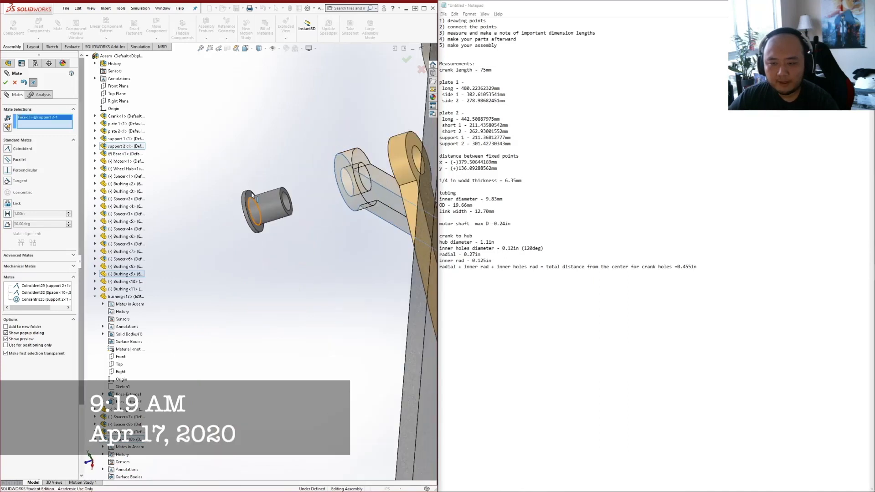
pyautogui.click(252, 195)
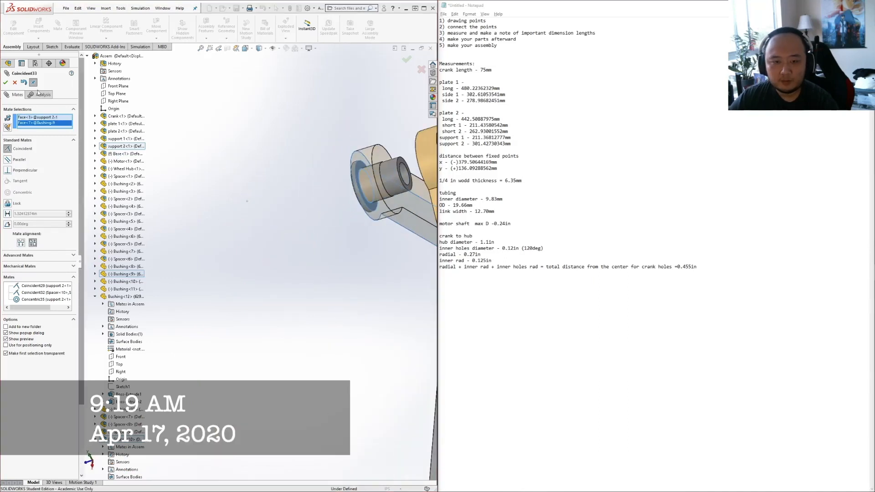
pyautogui.click(5, 82)
# Mate another loose bushing concentric with support 1's upper hole, flipping the alignment so its flange faces the base
pyautogui.scroll(3, 317, 203)
pyautogui.moveTo(319, 205); pyautogui.dragTo(375, 201, button='middle')
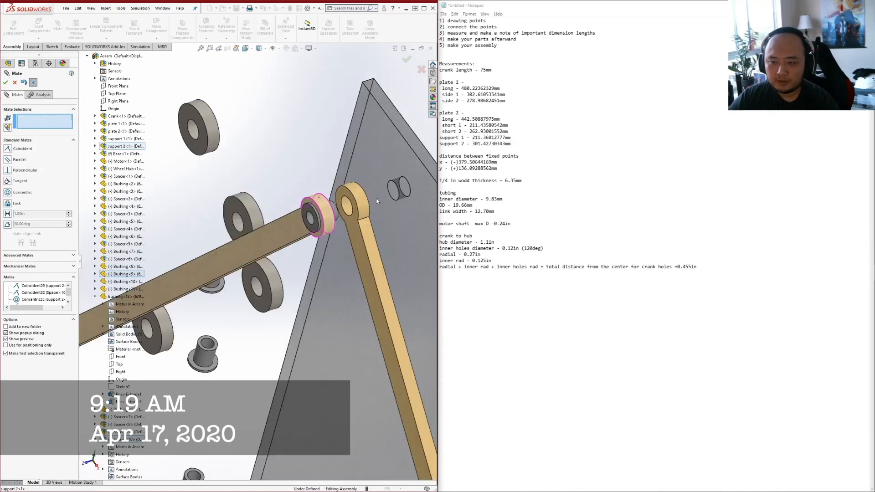
pyautogui.scroll(1, 376, 201)
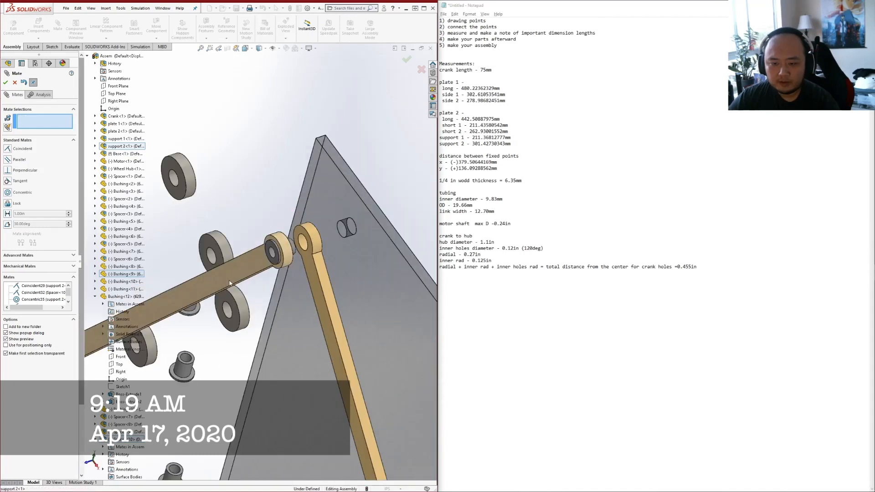
pyautogui.click(184, 364)
pyautogui.click(303, 242)
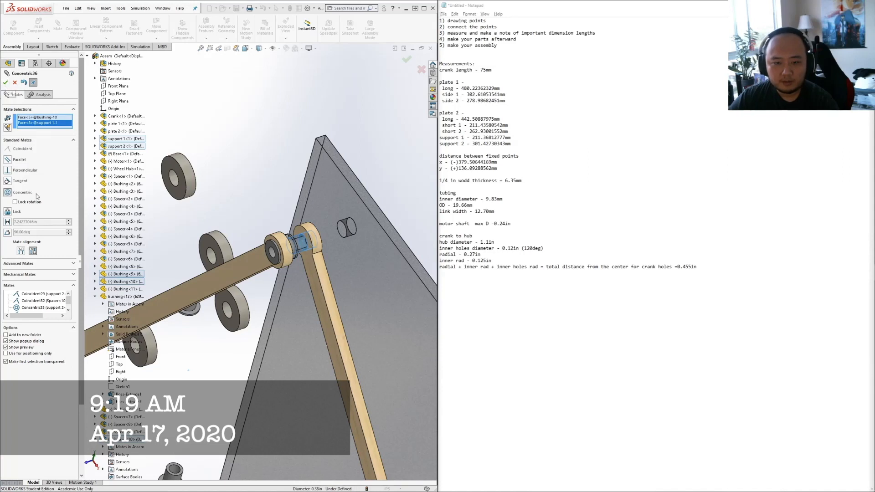
pyautogui.click(21, 250)
pyautogui.click(5, 82)
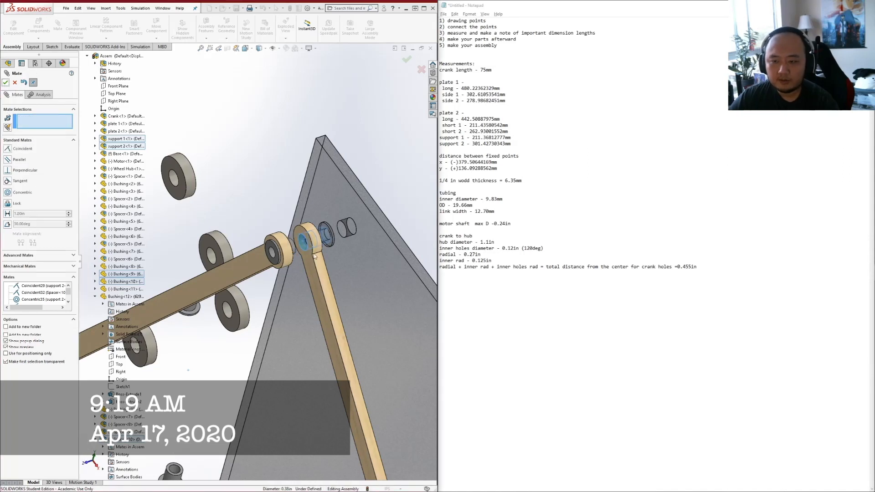
# Mate the second bushing's flange coincident with support 1's face on the base side
pyautogui.scroll(-2, 327, 225)
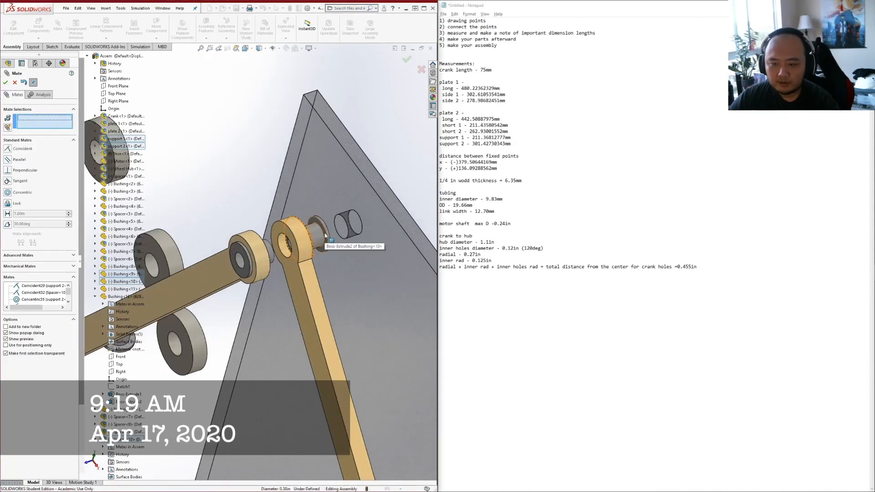
pyautogui.click(325, 235)
pyautogui.click(317, 303)
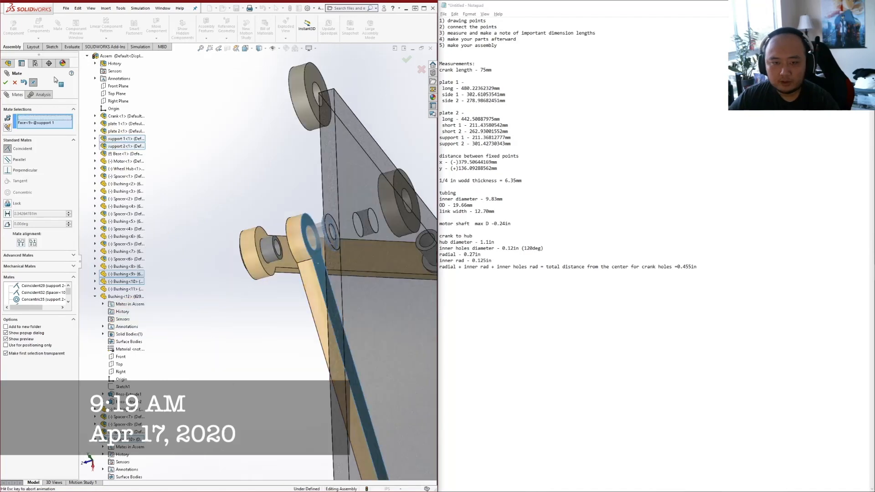
pyautogui.click(5, 82)
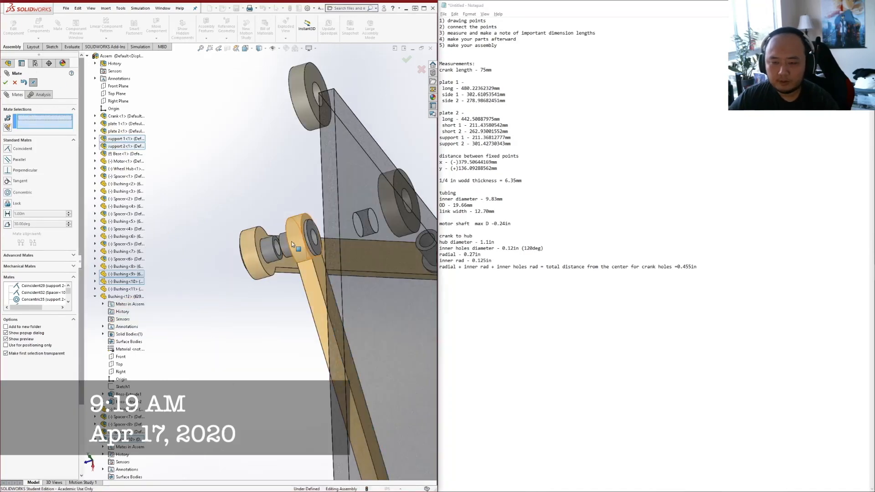
pyautogui.moveTo(292, 243); pyautogui.dragTo(208, 243, button='middle')
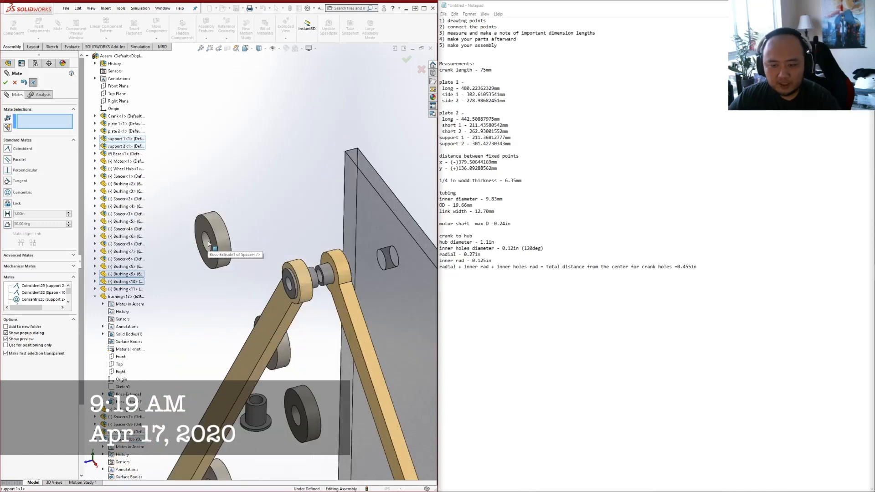
# Mate a loose spacer concentric with the hole at the upper end of support 2
pyautogui.click(209, 243)
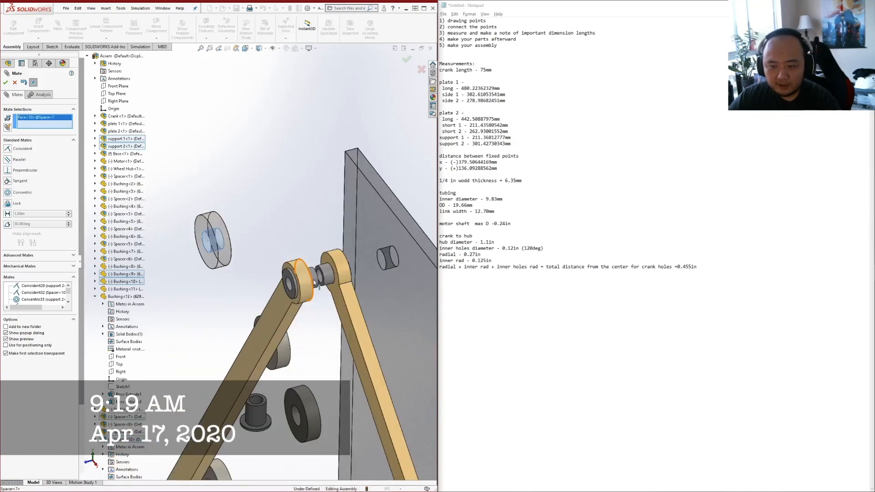
pyautogui.scroll(-4, 308, 280)
pyautogui.click(295, 273)
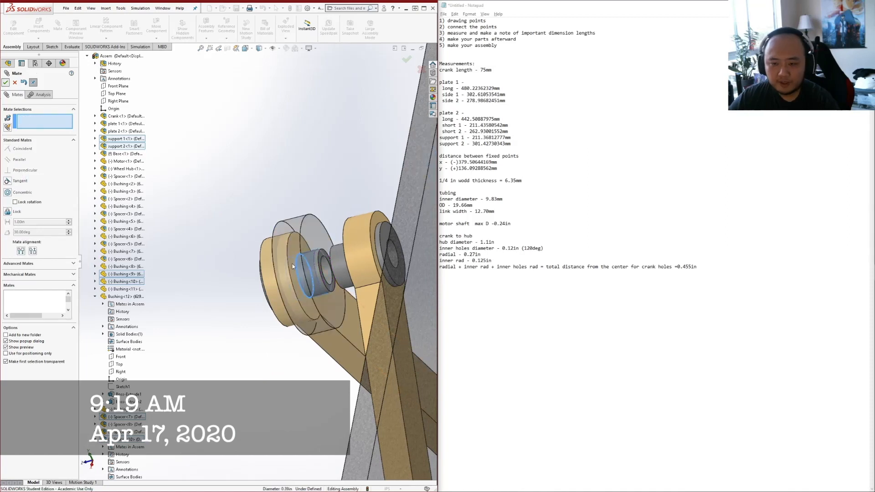
pyautogui.press('Return')
# Mate the spacer's flat face coincident with support 2's inner face, on the side toward support 1
pyautogui.scroll(-3, 339, 227)
pyautogui.moveTo(339, 226); pyautogui.dragTo(406, 230, button='middle')
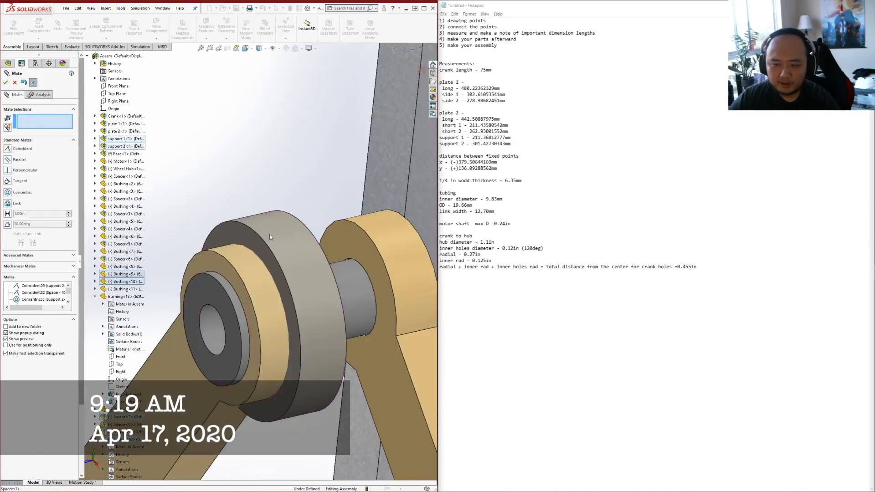
pyautogui.click(246, 236)
pyautogui.click(306, 364)
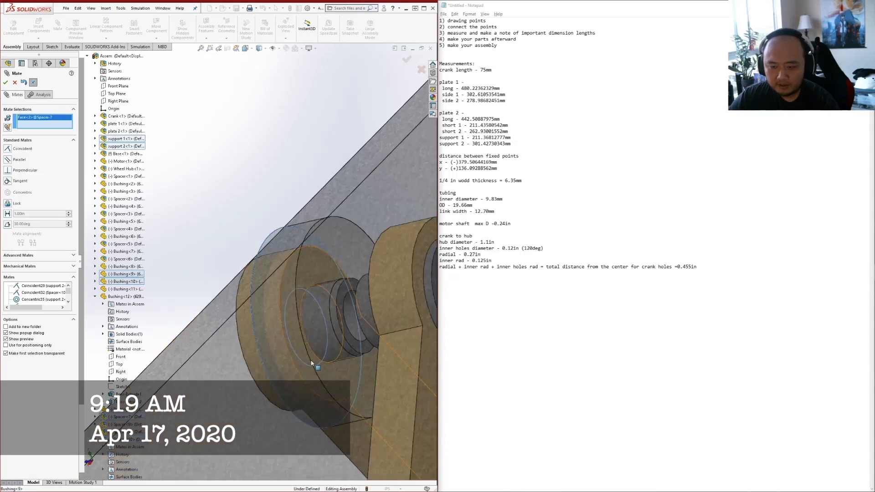
pyautogui.click(6, 82)
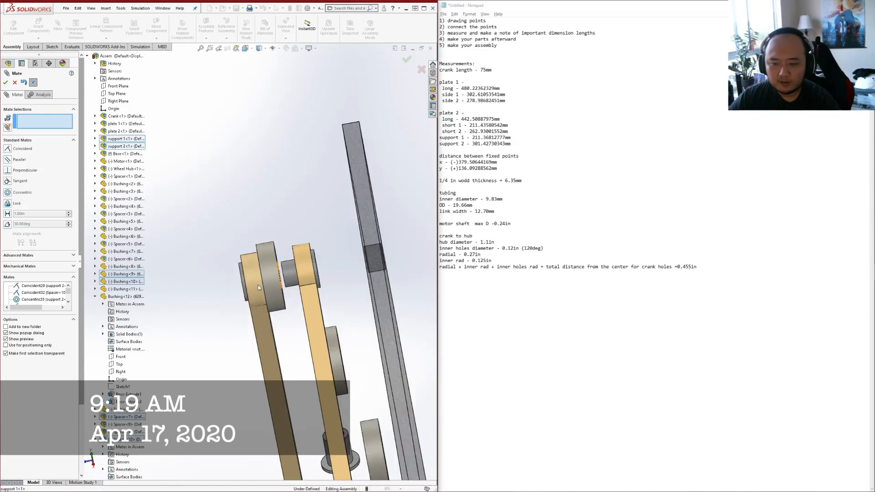
# Bring another loose spacer near the upper joint and mate it concentric with support 1's upper hole
pyautogui.moveTo(337, 361); pyautogui.dragTo(268, 228)
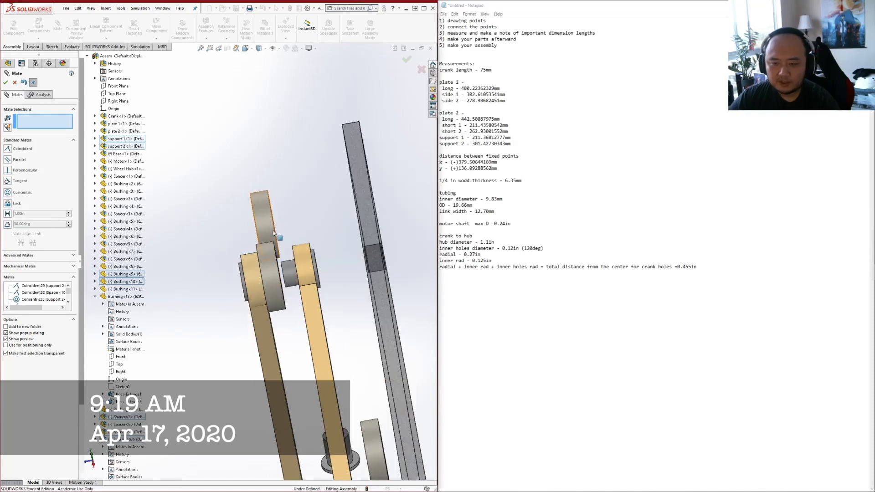
pyautogui.moveTo(278, 232); pyautogui.dragTo(245, 233, button='middle')
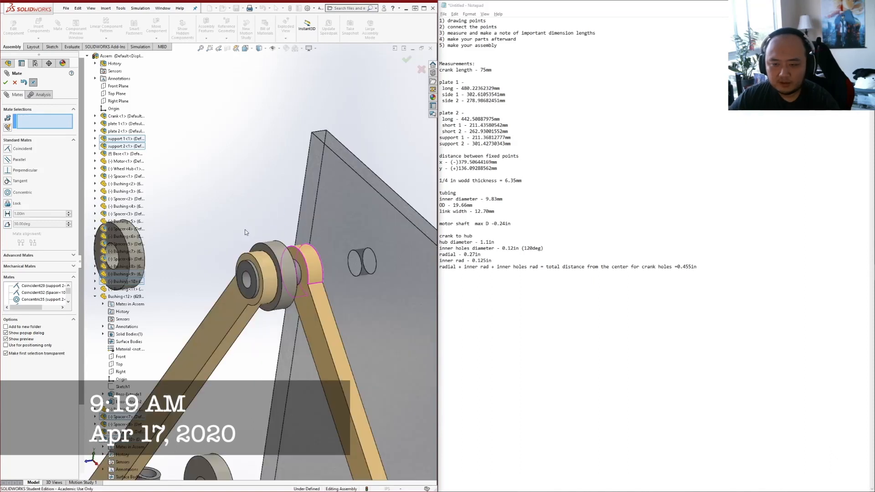
pyautogui.scroll(2, 168, 263)
pyautogui.click(163, 258)
pyautogui.scroll(-3, 283, 270)
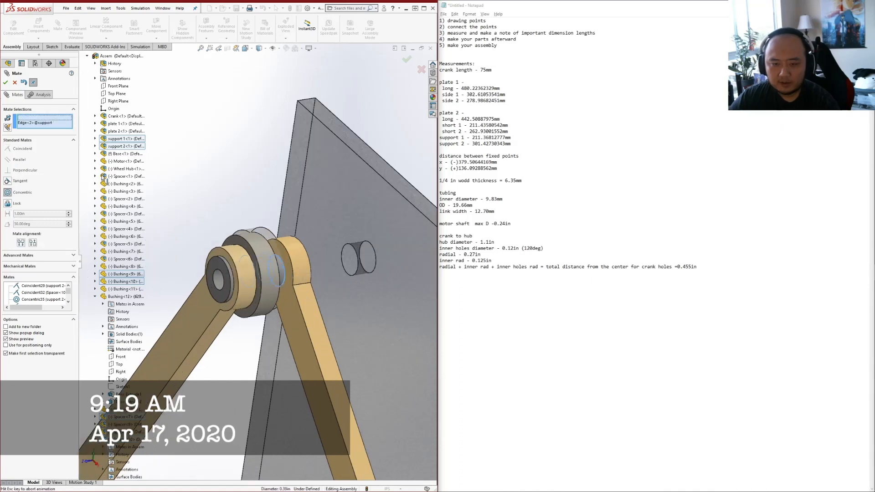
pyautogui.click(284, 270)
pyautogui.click(5, 82)
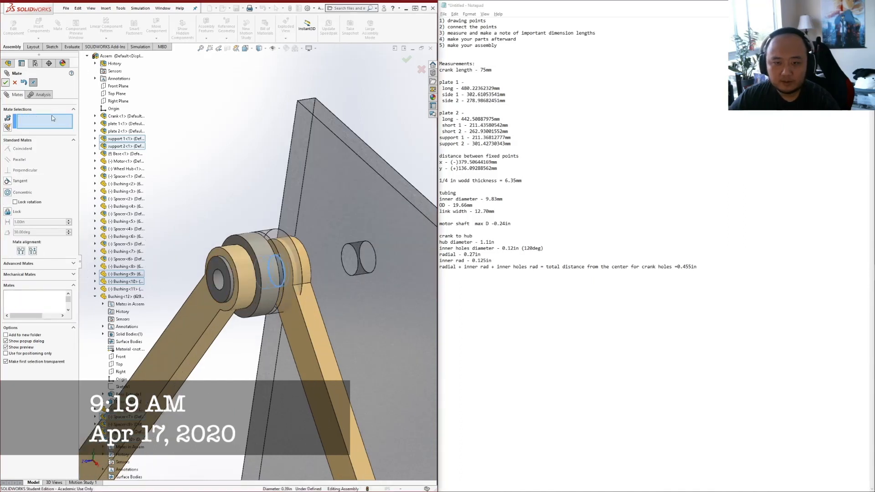
# Mate the second spacer's flat face coincident with support 1's face on the side toward support 2
pyautogui.click(303, 338)
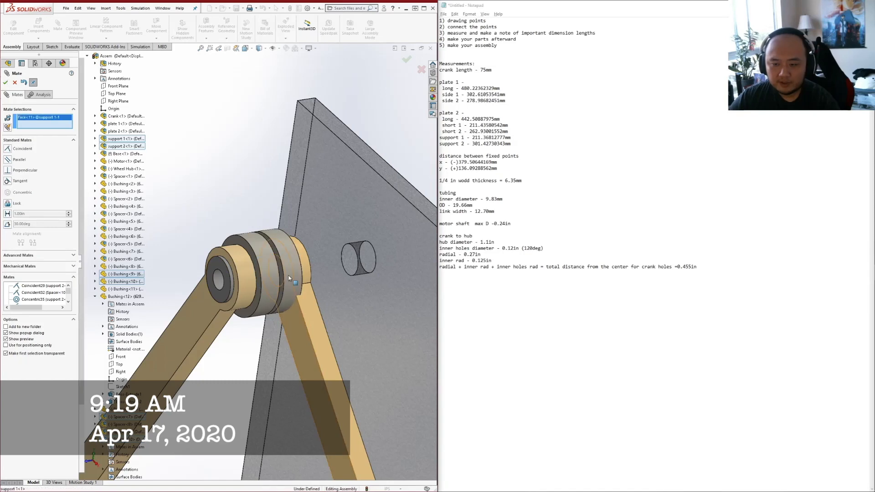
pyautogui.click(288, 278)
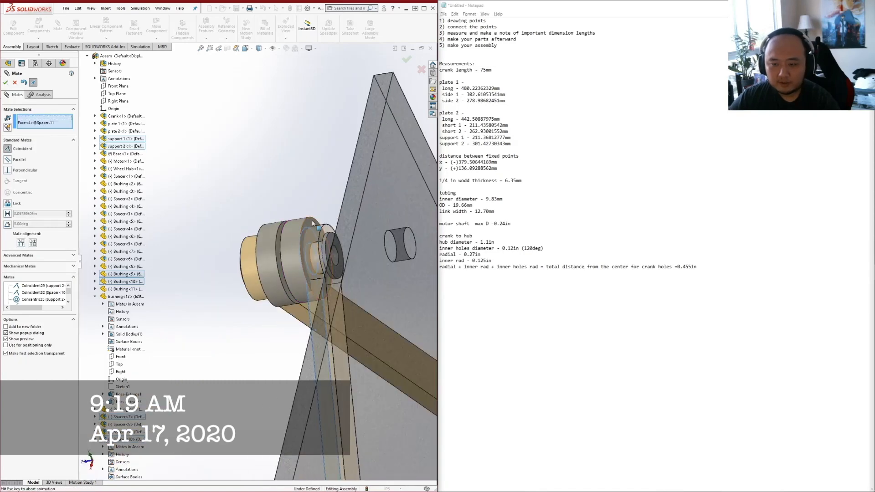
pyautogui.press('Return')
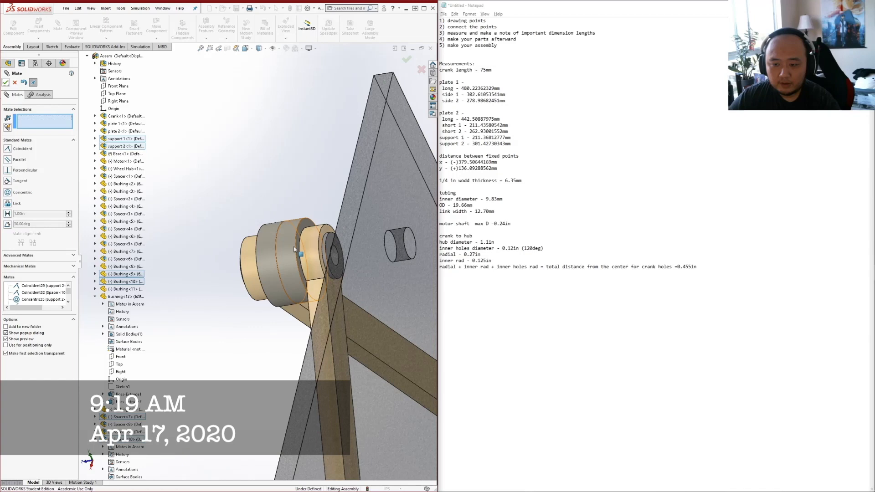
# Mate a loose bushing concentric with the hole near the base plate's upper corner
pyautogui.scroll(5, 294, 248)
pyautogui.moveTo(298, 283); pyautogui.dragTo(319, 285, button='middle')
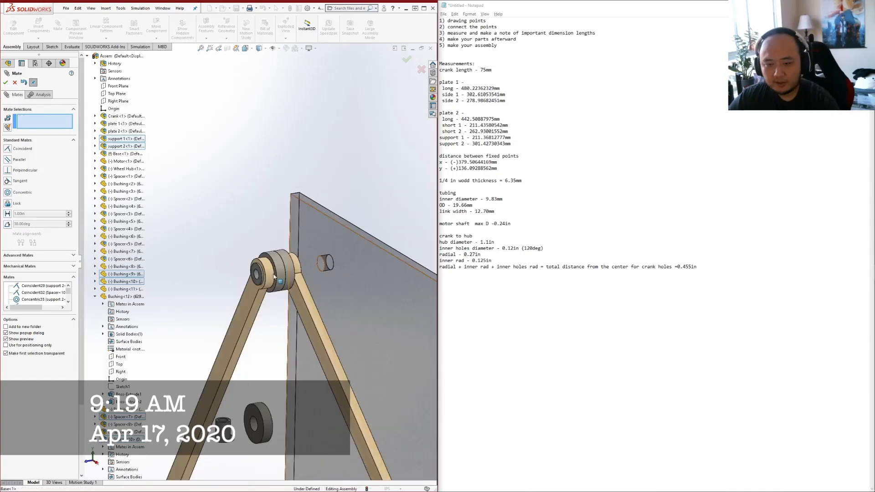
pyautogui.click(224, 427)
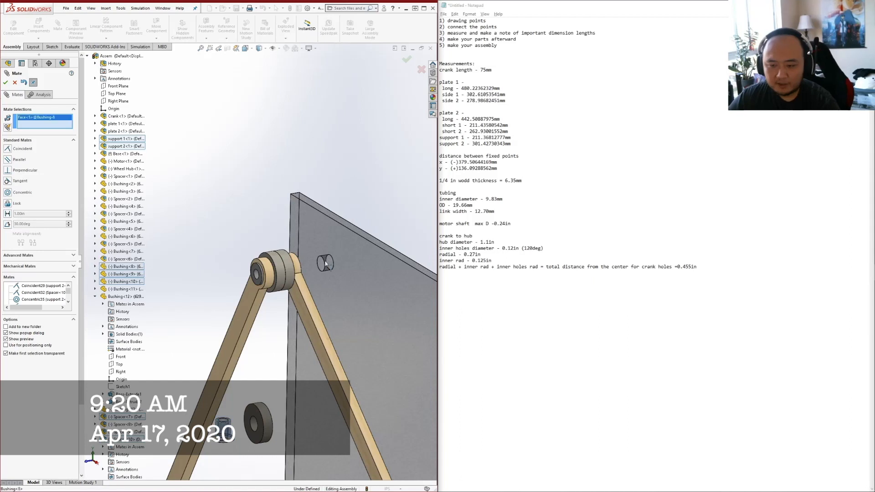
pyautogui.click(322, 264)
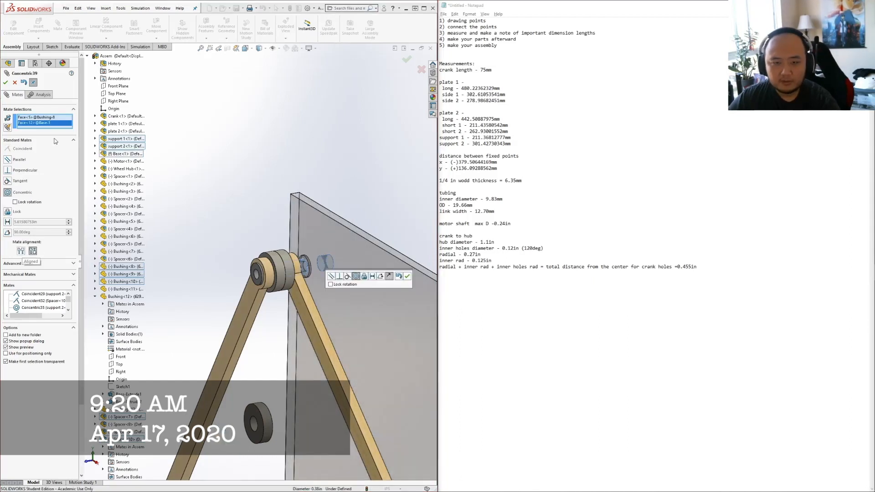
pyautogui.click(6, 82)
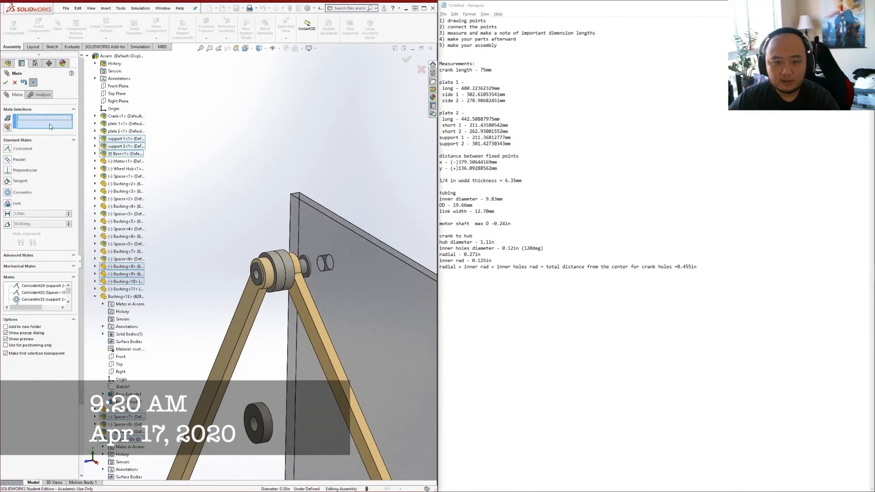
# Mate the bushing's flange coincident with the base plate's rear face, so its tube points toward the supports
pyautogui.scroll(-2, 311, 266)
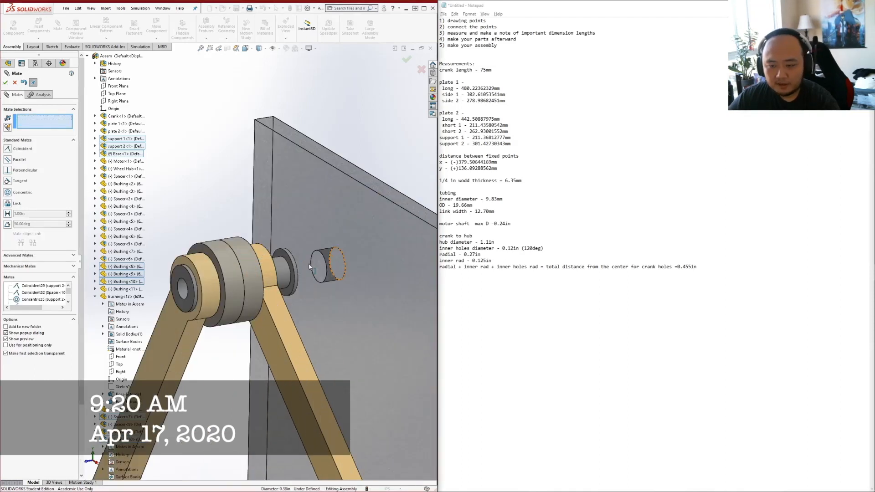
pyautogui.click(310, 266)
pyautogui.moveTo(292, 226); pyautogui.dragTo(229, 228, button='middle')
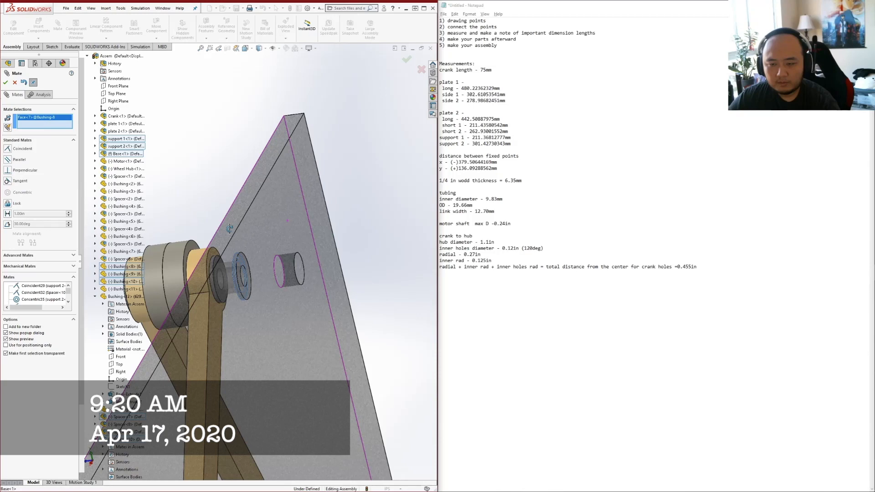
pyautogui.click(229, 228)
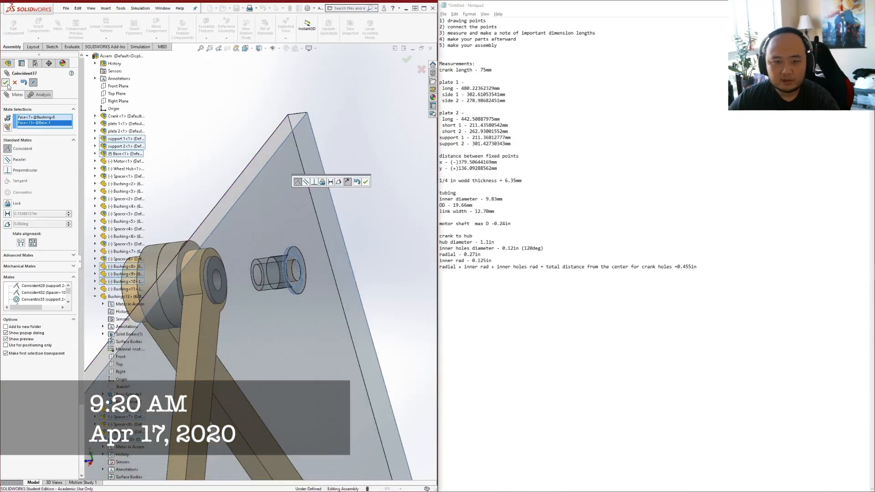
pyautogui.click(6, 82)
pyautogui.moveTo(269, 235); pyautogui.dragTo(213, 255, button='middle')
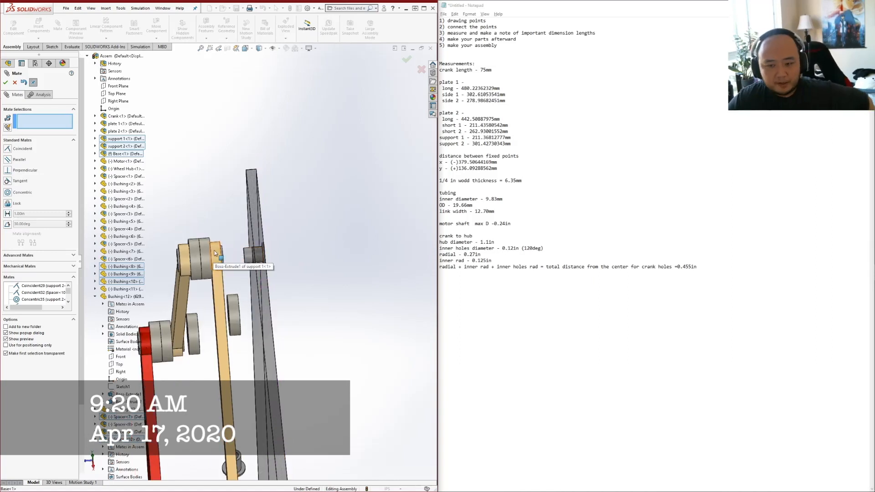
pyautogui.moveTo(215, 253)
pyautogui.mouseDown(button='middle')
pyautogui.moveTo(221, 259)
pyautogui.moveTo(216, 244)
pyautogui.mouseUp(button='middle')
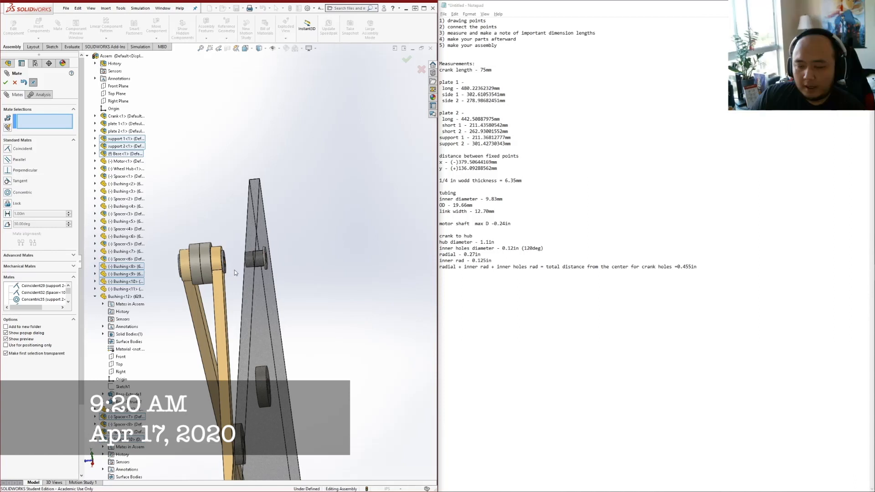
pyautogui.scroll(-2, 234, 269)
pyautogui.moveTo(241, 258); pyautogui.dragTo(241, 263, button='middle')
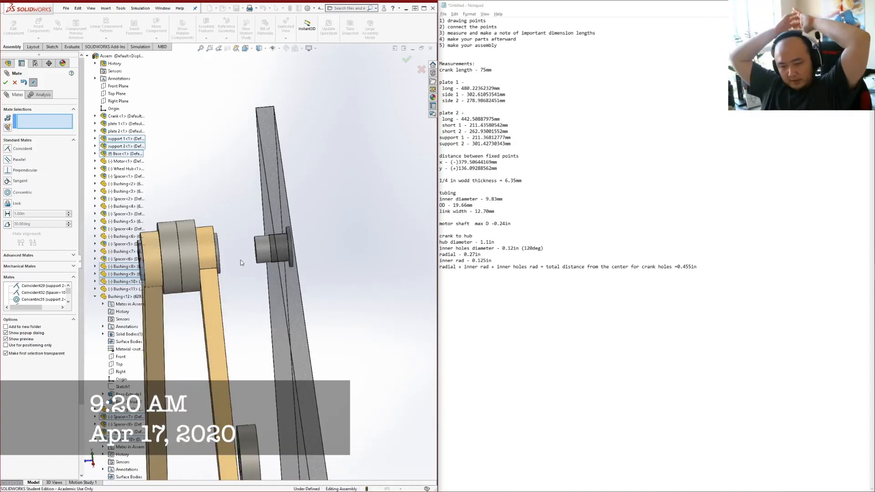
pyautogui.scroll(5, 302, 354)
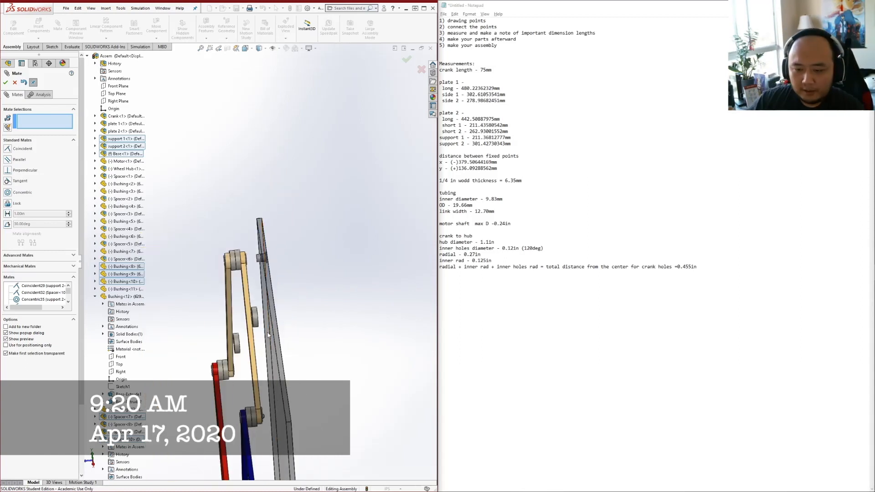
pyautogui.scroll(-8, 264, 319)
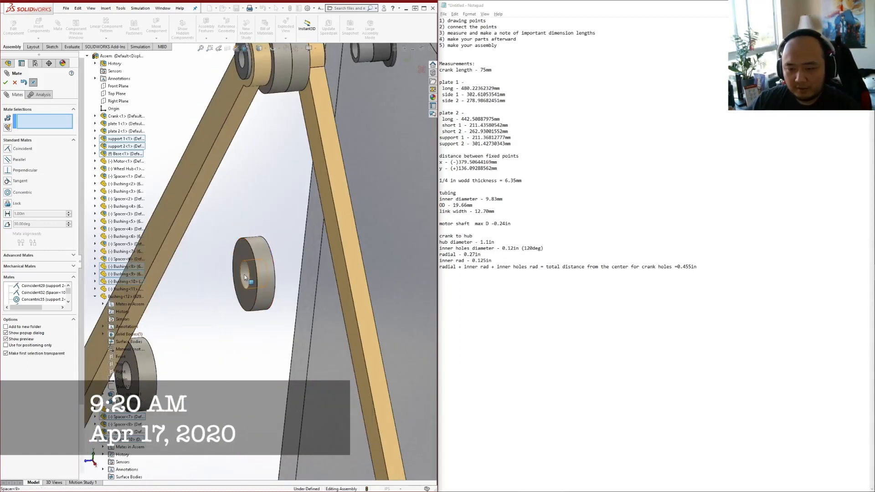
pyautogui.click(243, 275)
pyautogui.scroll(6, 333, 149)
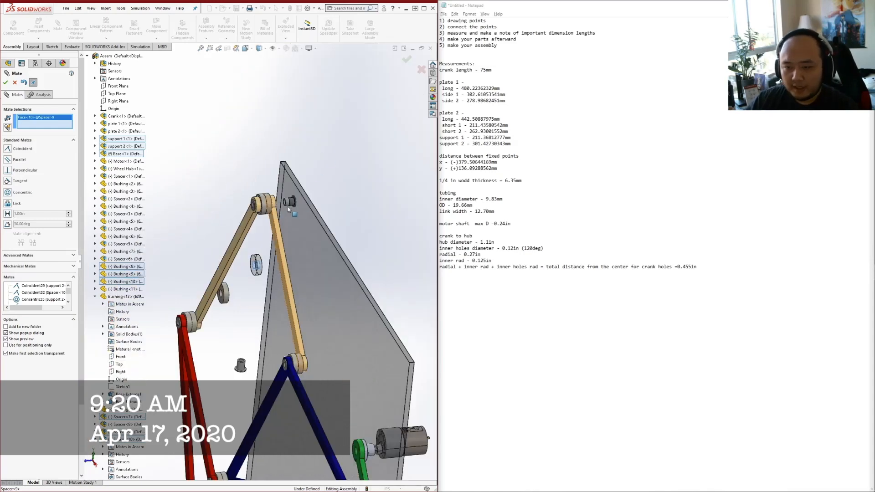
pyautogui.scroll(-5, 288, 209)
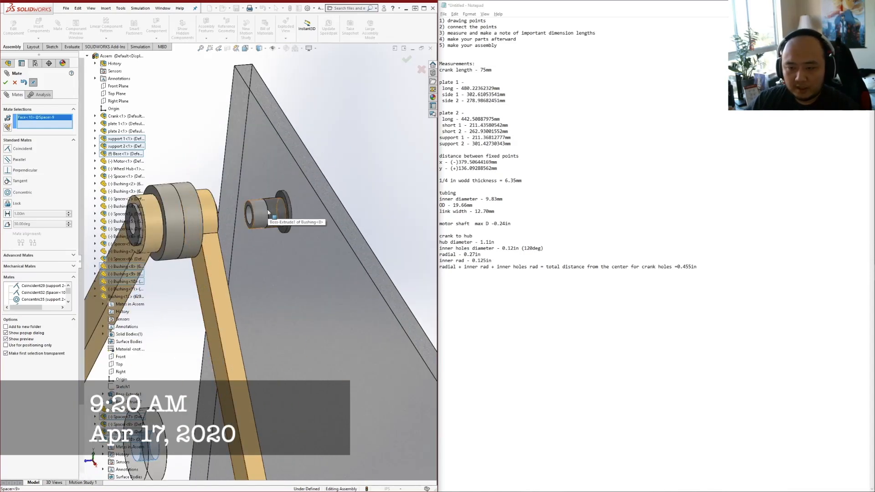
pyautogui.moveTo(212, 214)
pyautogui.mouseDown(button='middle')
pyautogui.moveTo(224, 211)
pyautogui.moveTo(208, 207)
pyautogui.mouseUp(button='middle')
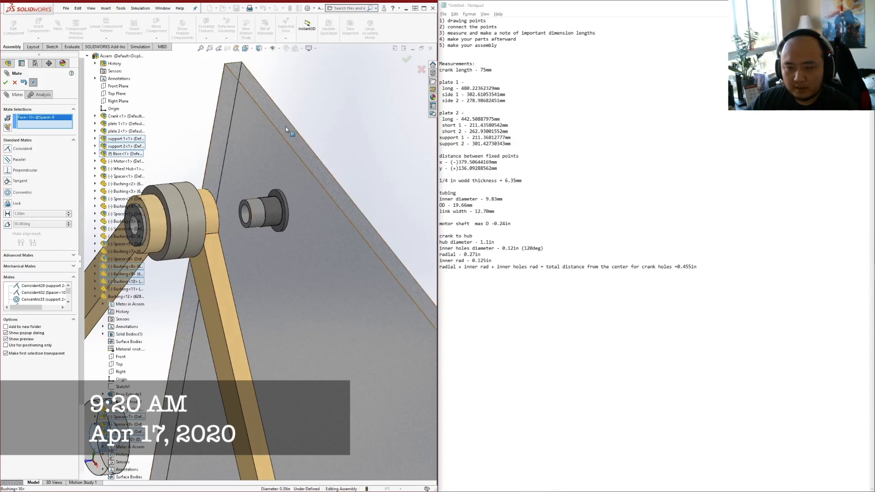
pyautogui.rightClick(286, 129)
pyautogui.click(13, 85)
pyautogui.click(14, 84)
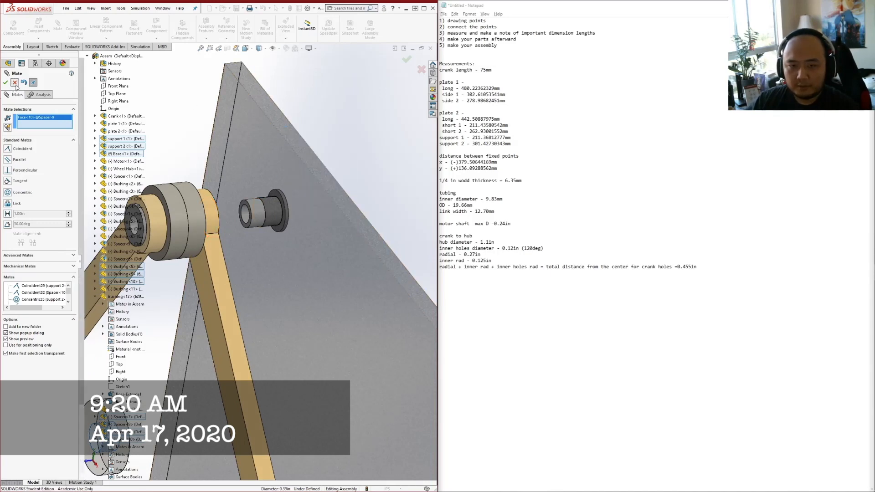
# Turn off the base plate's transparency so that it displays as opaque, and clear the selection
pyautogui.rightClick(246, 133)
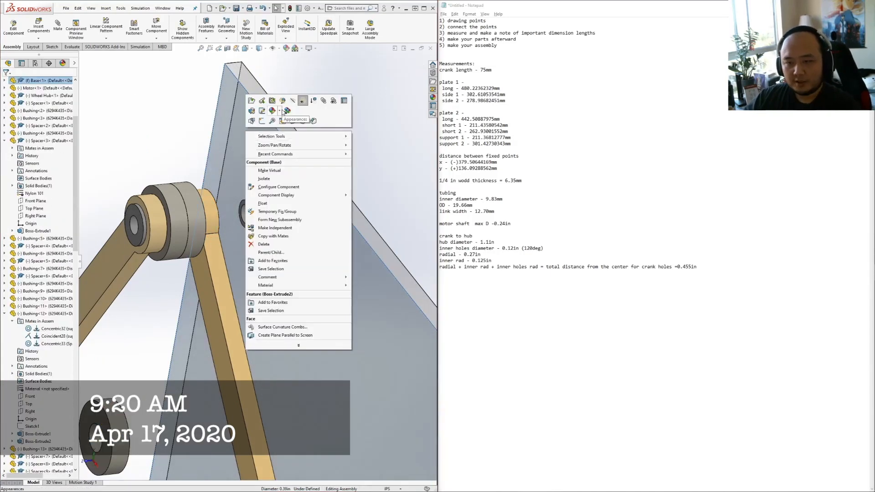
pyautogui.click(303, 101)
pyautogui.scroll(4, 174, 177)
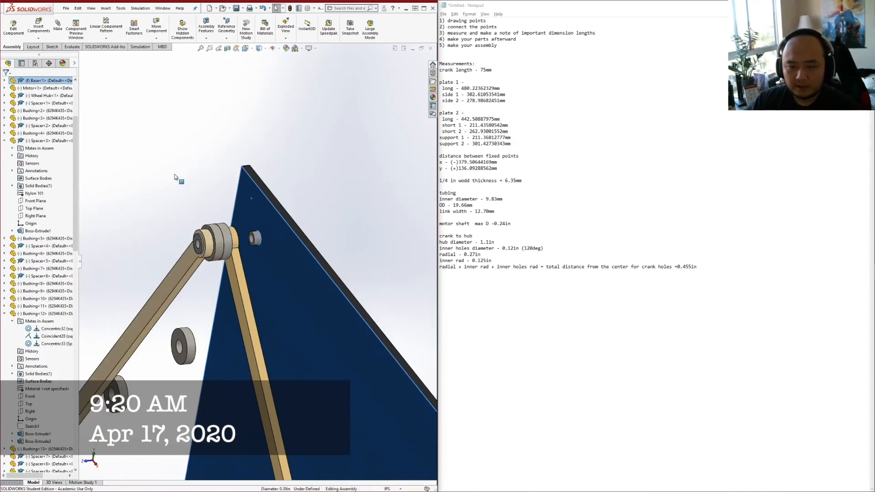
pyautogui.click(174, 177)
# Mate a loose spacer concentric with the base plate's upper hole, on the side facing the supports
pyautogui.scroll(3, 201, 349)
pyautogui.scroll(-2, 218, 311)
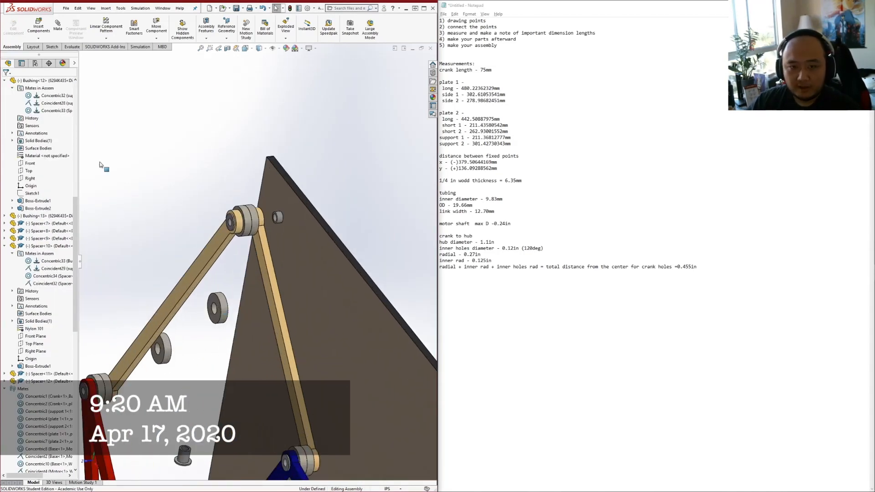
pyautogui.click(214, 309)
pyautogui.scroll(-1, 290, 203)
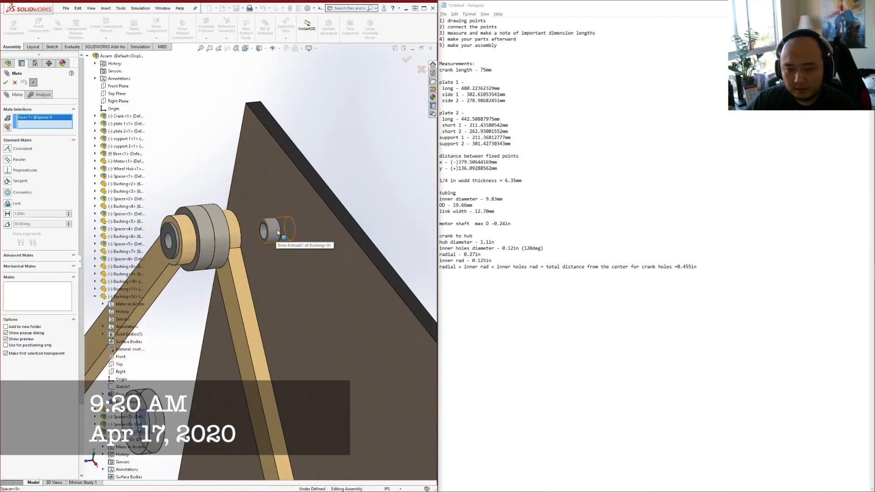
pyautogui.scroll(-2, 281, 219)
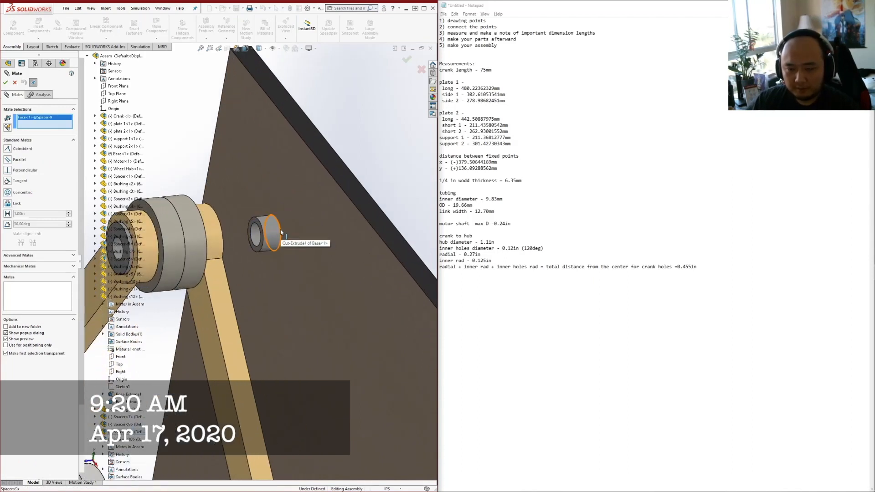
pyautogui.click(280, 232)
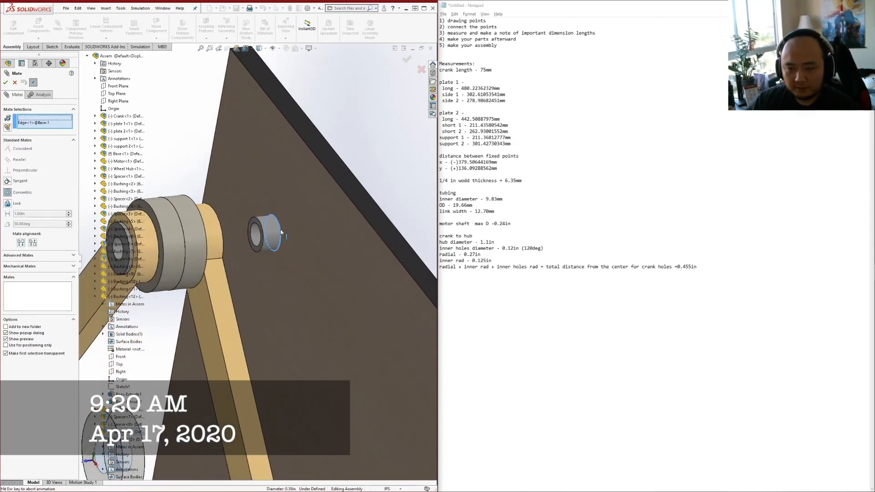
pyautogui.click(5, 82)
pyautogui.moveTo(274, 237); pyautogui.dragTo(234, 237, button='middle')
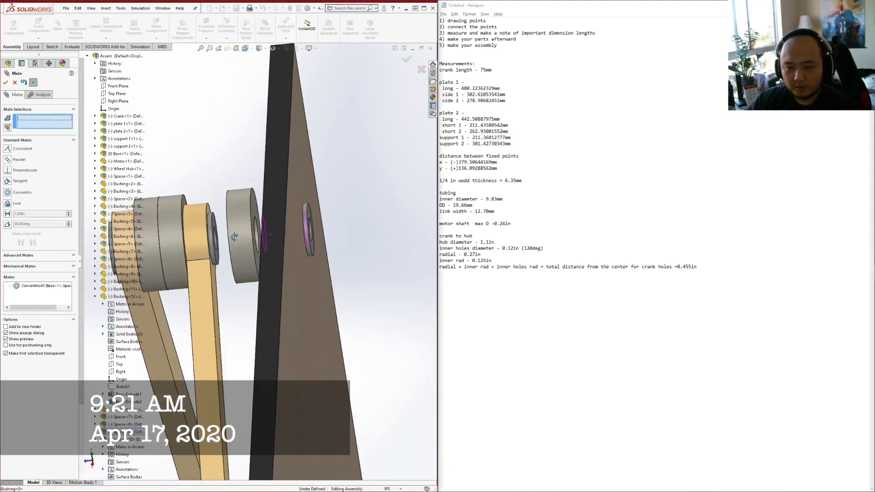
# Mate the spacer's flat face coincident with the base plate's face on the side facing the supports
pyautogui.click(237, 237)
pyautogui.moveTo(248, 136); pyautogui.dragTo(277, 174, button='middle')
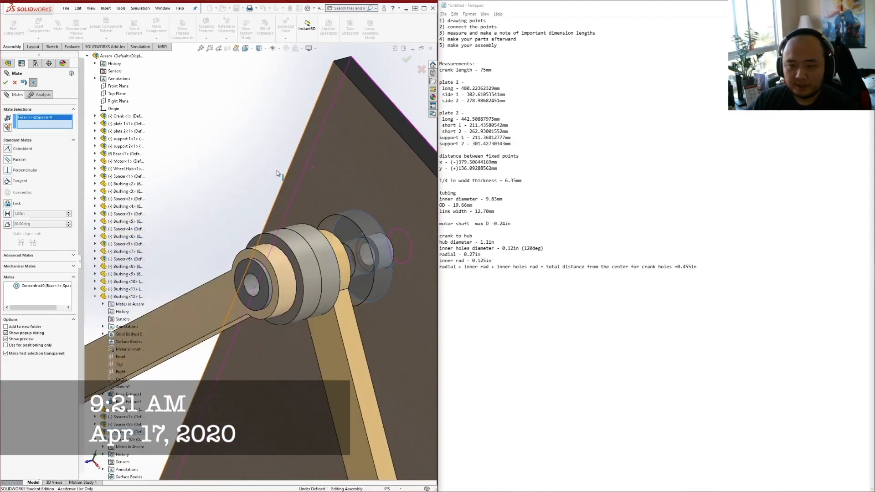
pyautogui.click(277, 173)
pyautogui.click(5, 83)
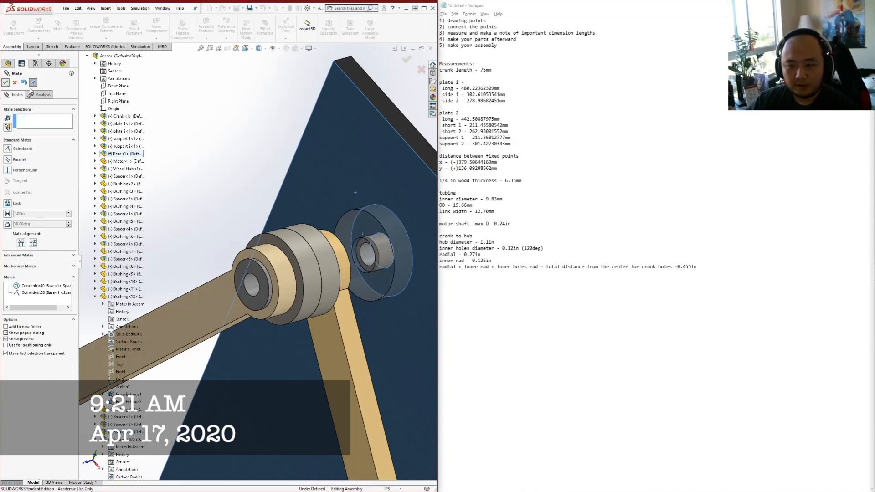
# Align the remaining loose spacer's bore with the bore edge of the spacer on the base plate using a coincident mate
pyautogui.scroll(-5, 250, 328)
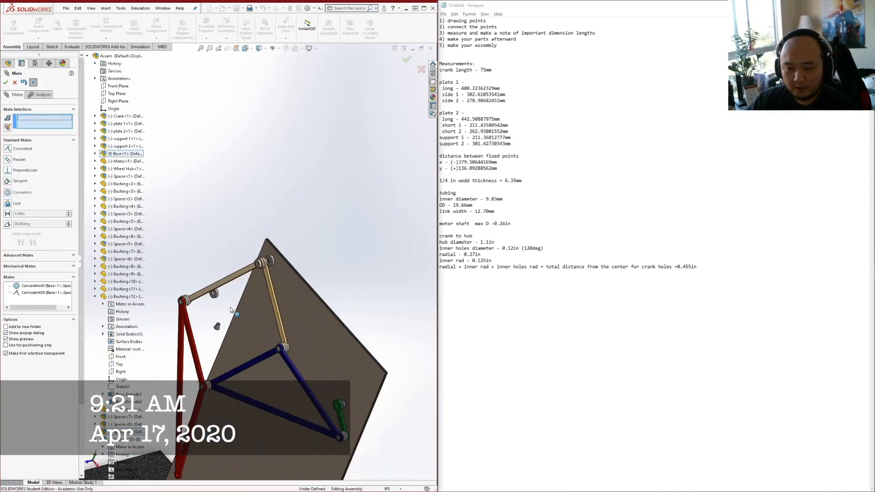
pyautogui.scroll(2, 216, 319)
pyautogui.scroll(2, 214, 308)
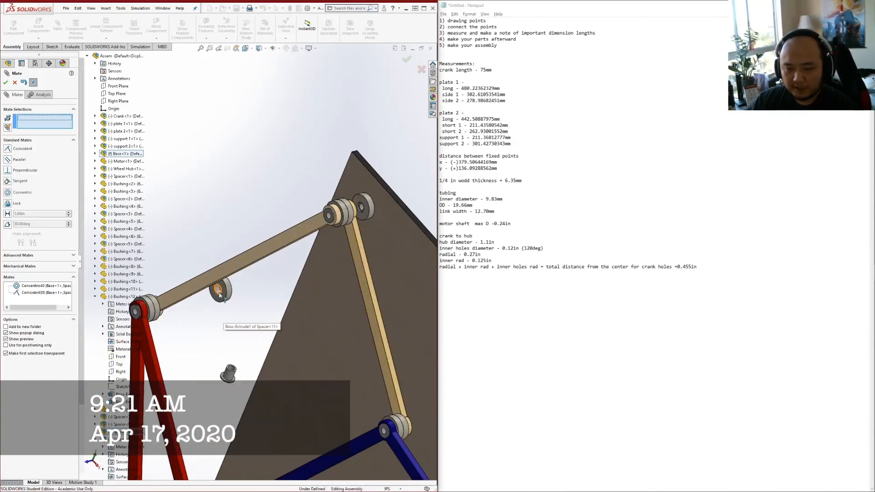
pyautogui.click(219, 296)
pyautogui.scroll(4, 315, 228)
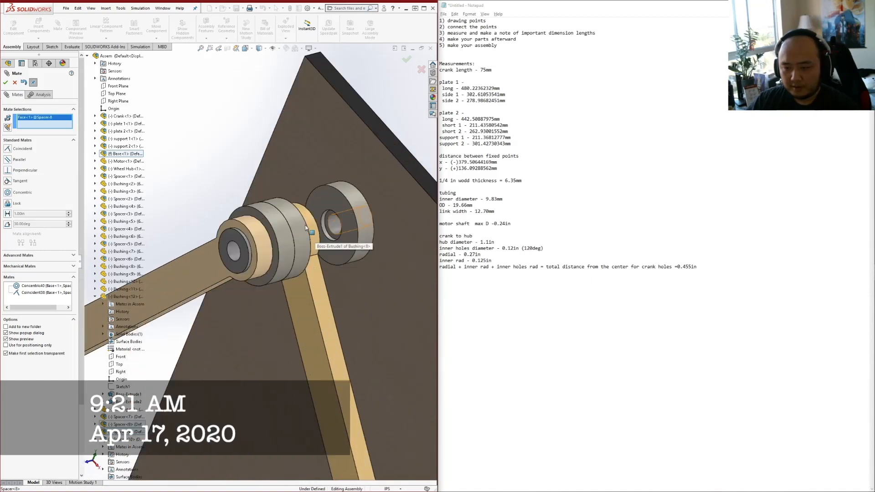
pyautogui.scroll(2, 305, 226)
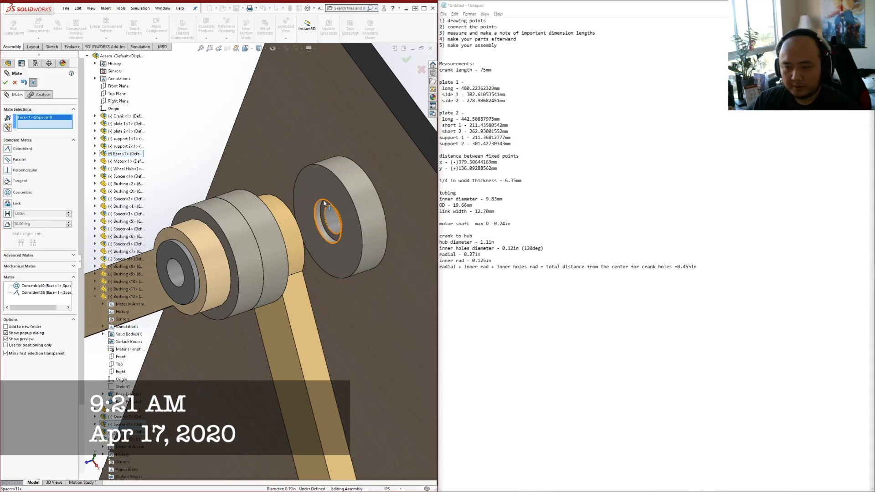
pyautogui.click(324, 203)
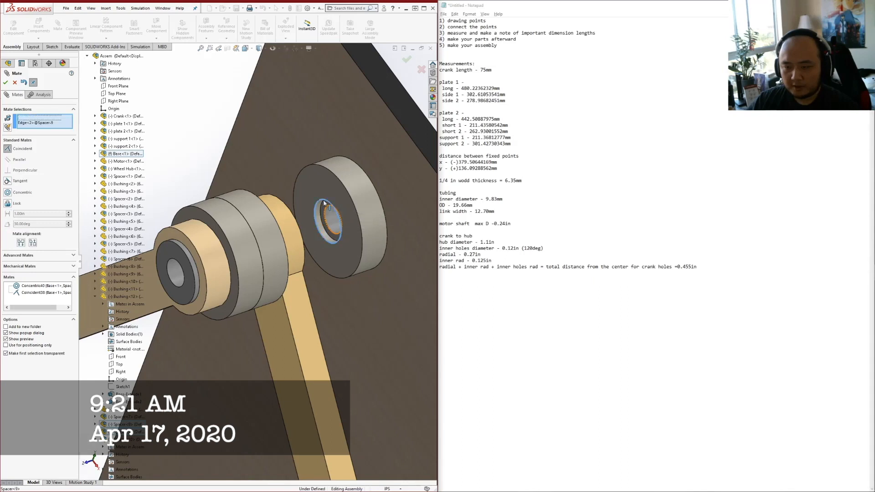
pyautogui.click(6, 82)
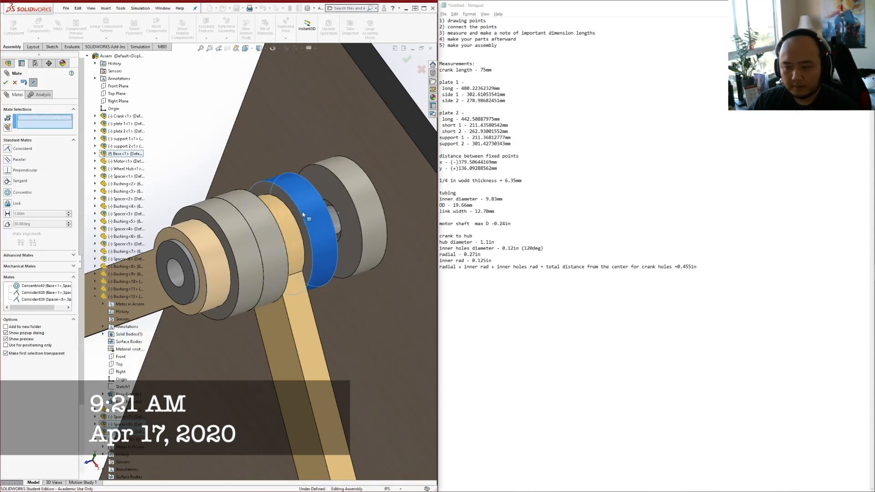
# Mate the second spacer's flat face coincident with the outer face of the spacer on the base plate, and finish mating
pyautogui.click(303, 214)
pyautogui.moveTo(303, 214); pyautogui.dragTo(292, 199, button='middle')
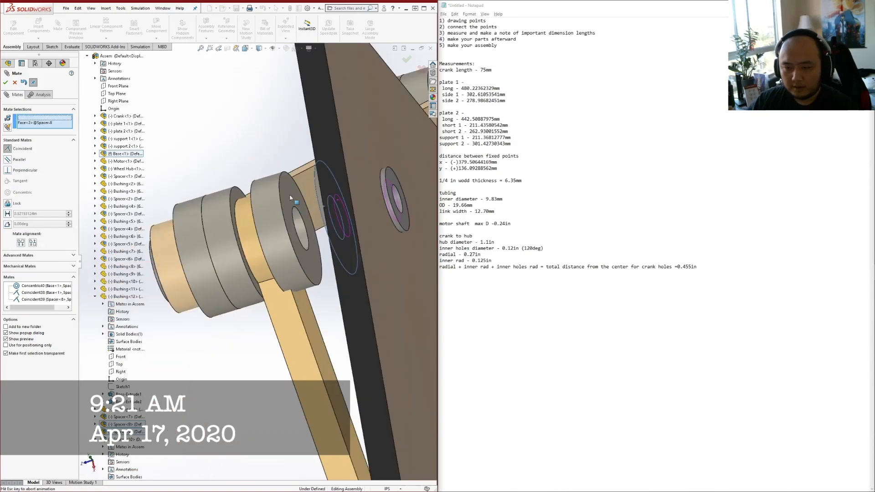
pyautogui.click(290, 198)
pyautogui.click(5, 82)
pyautogui.moveTo(316, 230); pyautogui.dragTo(337, 232, button='middle')
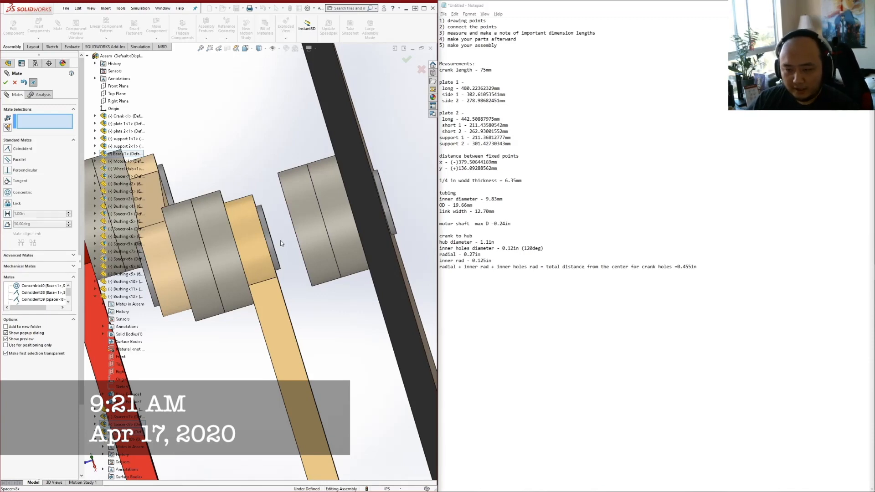
pyautogui.scroll(2, 280, 243)
pyautogui.moveTo(286, 252); pyautogui.dragTo(255, 255, button='middle')
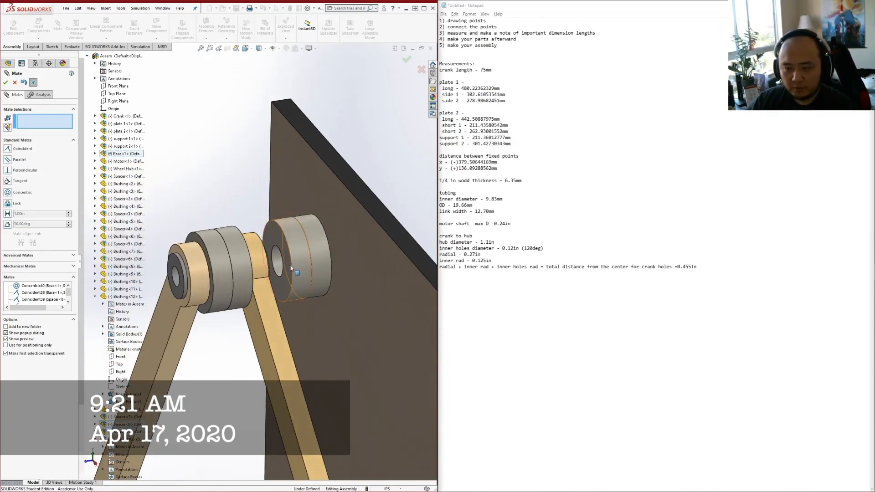
pyautogui.scroll(3, 255, 255)
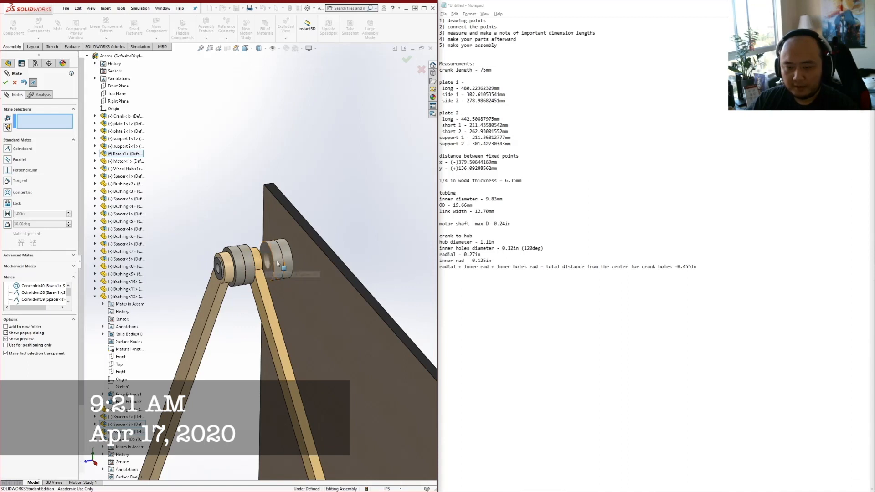
pyautogui.click(14, 82)
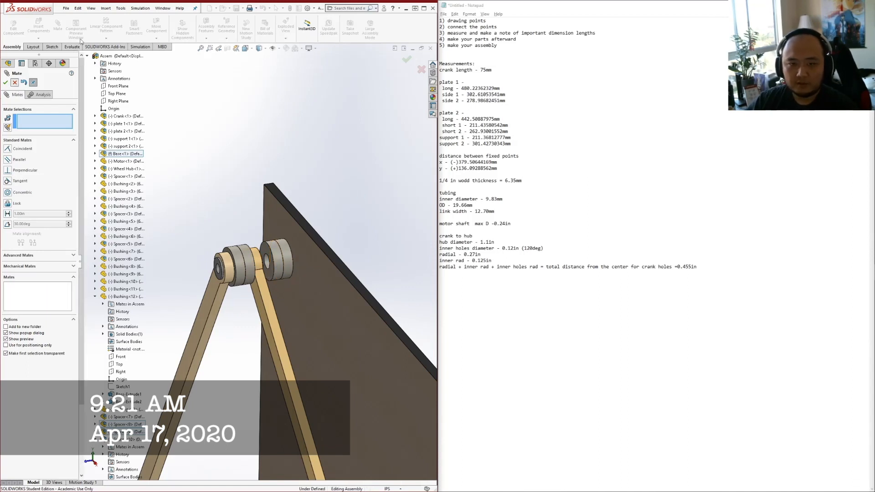
# Measure the gap between the outer spacer's face and the adjacent support bushing's flange, and clear the measured selections
pyautogui.click(71, 47)
pyautogui.click(97, 28)
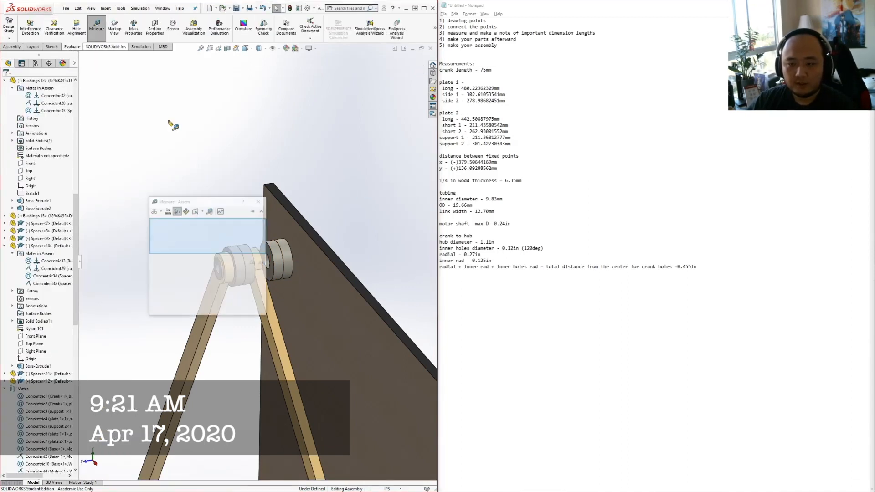
pyautogui.moveTo(227, 205); pyautogui.dragTo(156, 207)
pyautogui.scroll(-5, 246, 255)
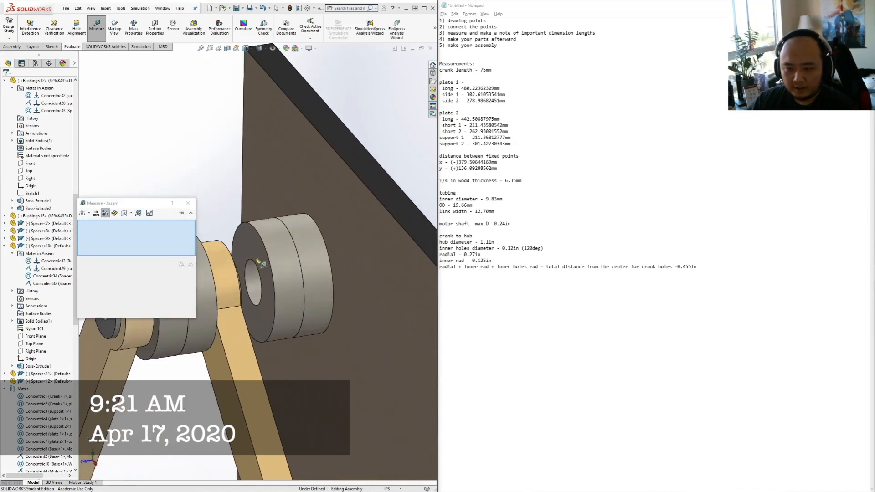
pyautogui.click(258, 251)
pyautogui.moveTo(213, 265); pyautogui.dragTo(244, 258, button='middle')
pyautogui.click(245, 260)
pyautogui.moveTo(314, 319); pyautogui.dragTo(332, 320, button='middle')
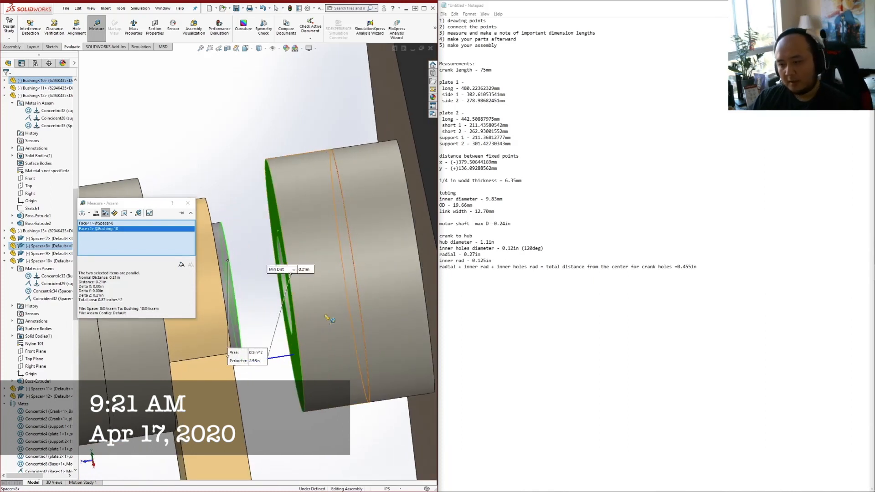
pyautogui.rightClick(140, 230)
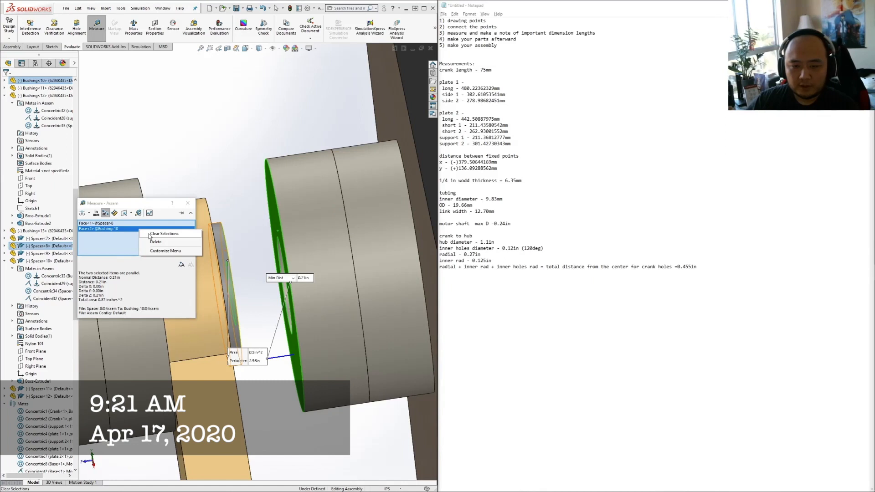
pyautogui.click(162, 234)
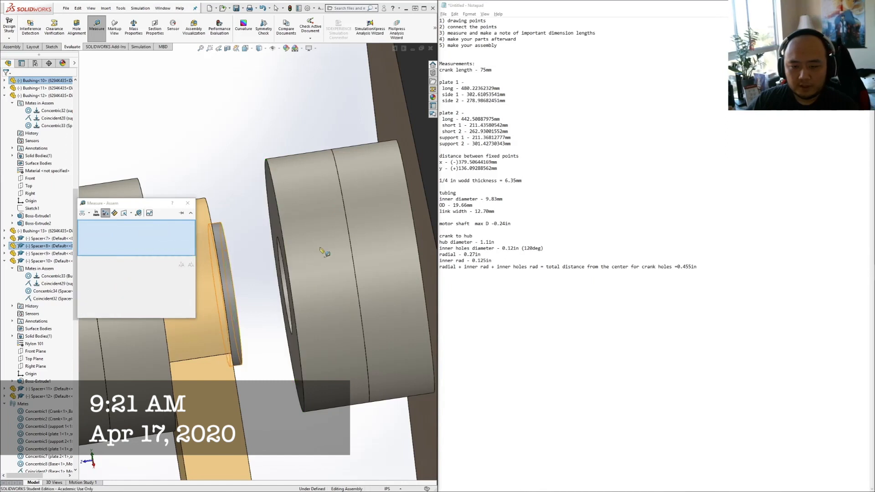
# Measure from the outer spacer's flat face to the spacer behind it to check its thickness, and close the measurement
pyautogui.click(277, 230)
pyautogui.moveTo(308, 207); pyautogui.dragTo(347, 210, button='middle')
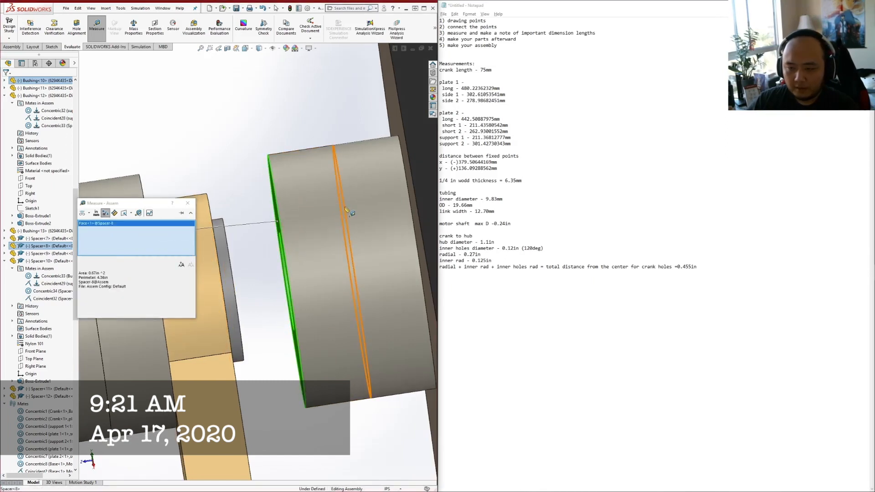
pyautogui.click(347, 210)
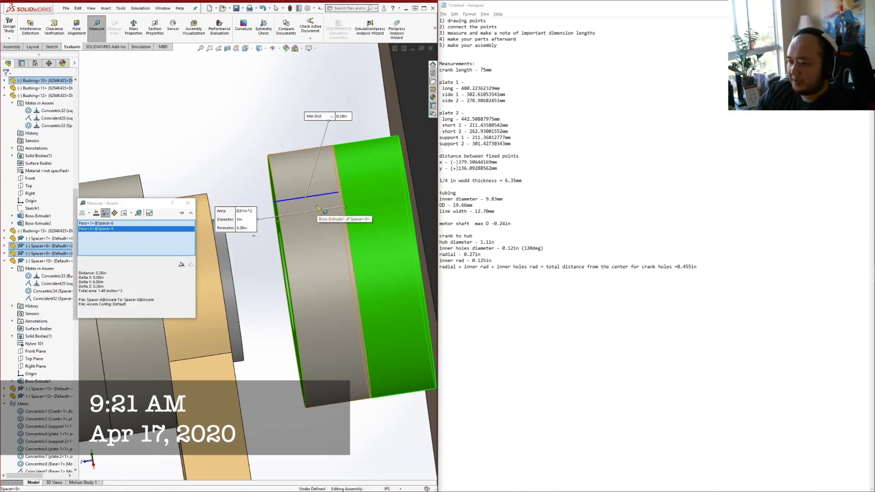
pyautogui.scroll(-5, 317, 208)
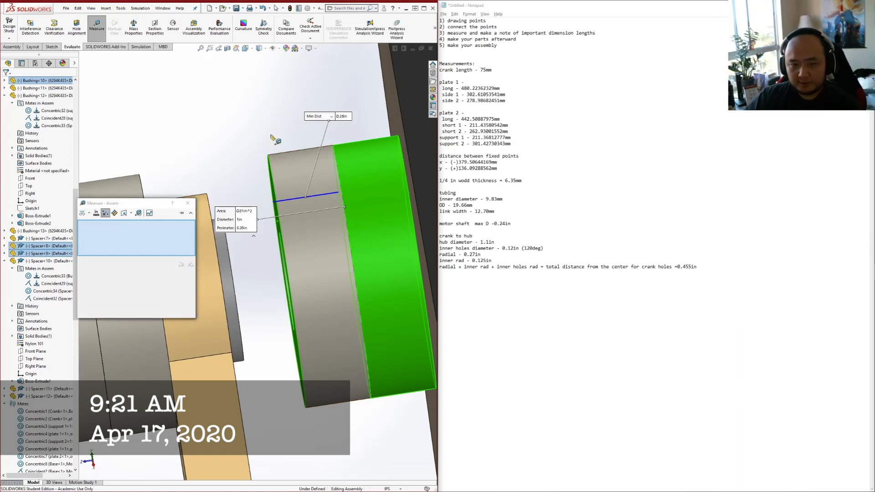
pyautogui.click(187, 203)
# Delete the unused loose bushing from the assembly
pyautogui.scroll(-3, 241, 229)
pyautogui.scroll(-3, 262, 267)
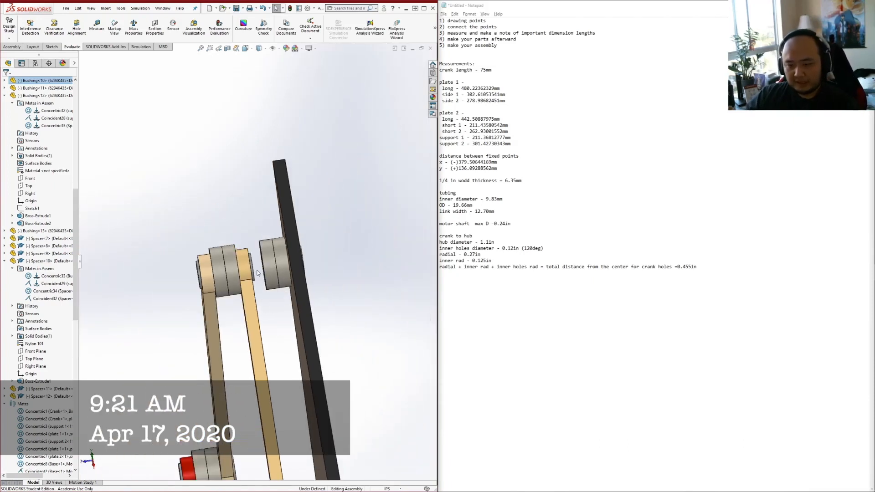
pyautogui.scroll(-5, 258, 273)
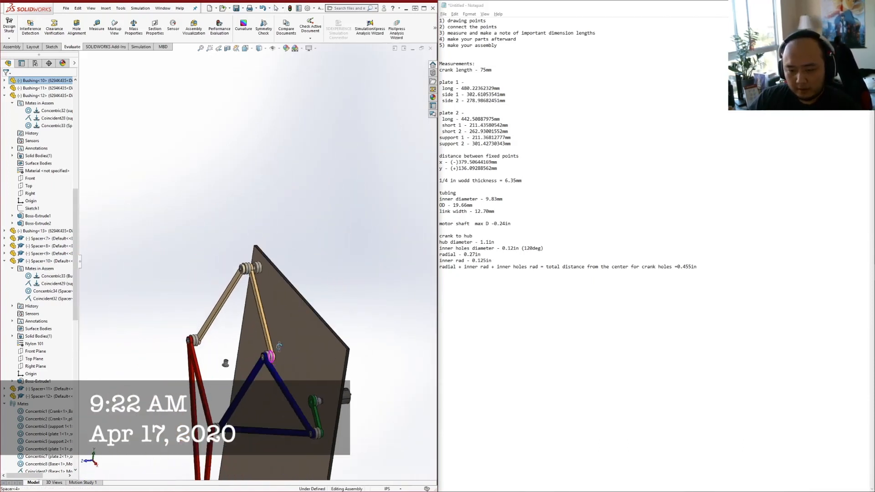
pyautogui.click(225, 364)
pyautogui.press('Delete')
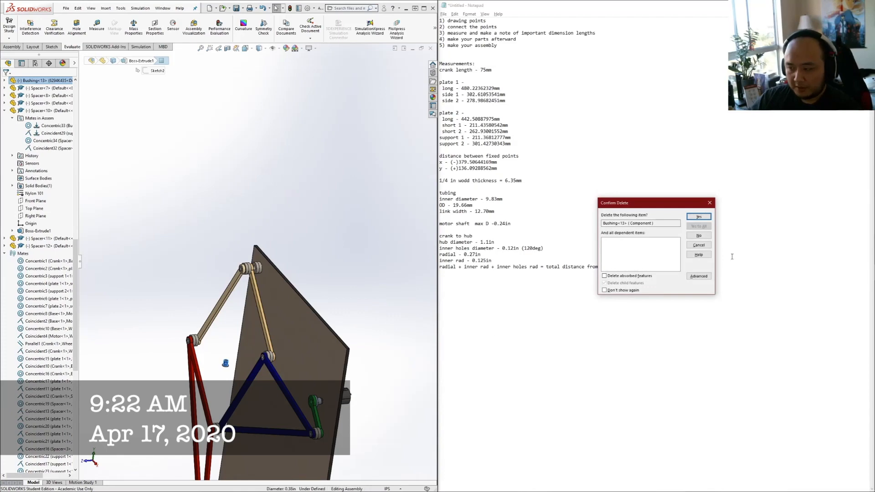
pyautogui.click(702, 220)
# Show the assembly from the front and turn the crank to test the linkage's motion
pyautogui.moveTo(228, 392); pyautogui.dragTo(261, 414, button='middle')
pyautogui.scroll(5, 261, 414)
pyautogui.moveTo(205, 375); pyautogui.dragTo(263, 344, button='middle')
pyautogui.scroll(-2, 263, 344)
pyautogui.press('space')
pyautogui.click(203, 345)
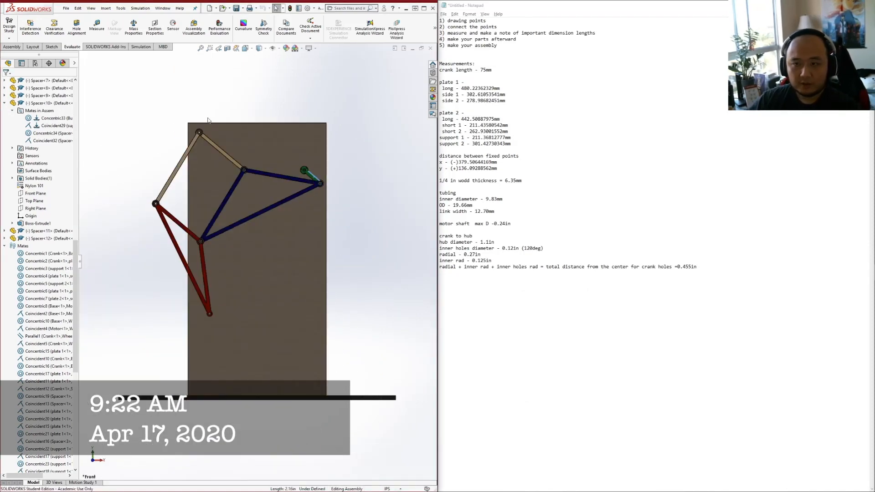
pyautogui.moveTo(314, 179); pyautogui.dragTo(324, 198)
# Inspect the joint at the base plate's upper corner, clear the selection and save the assembly
pyautogui.moveTo(319, 199); pyautogui.dragTo(227, 221, button='middle')
pyautogui.scroll(-6, 196, 136)
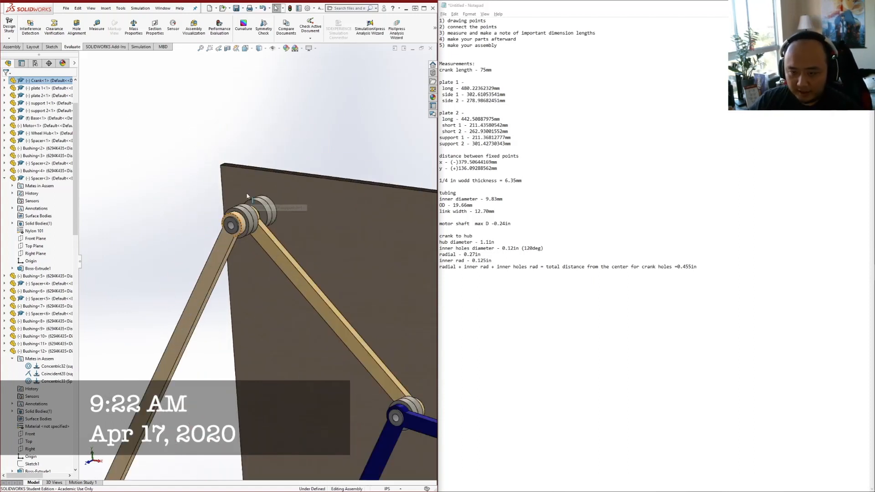
pyautogui.scroll(10, 261, 209)
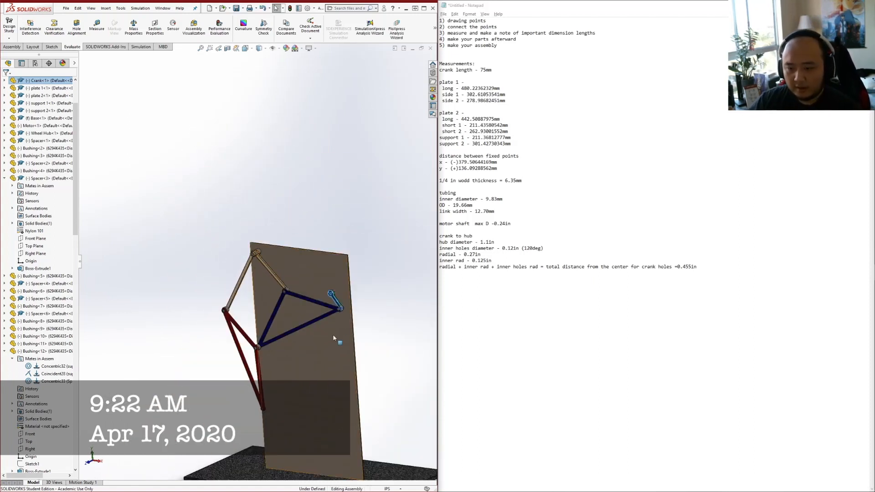
pyautogui.click(383, 321)
pyautogui.scroll(3, 381, 323)
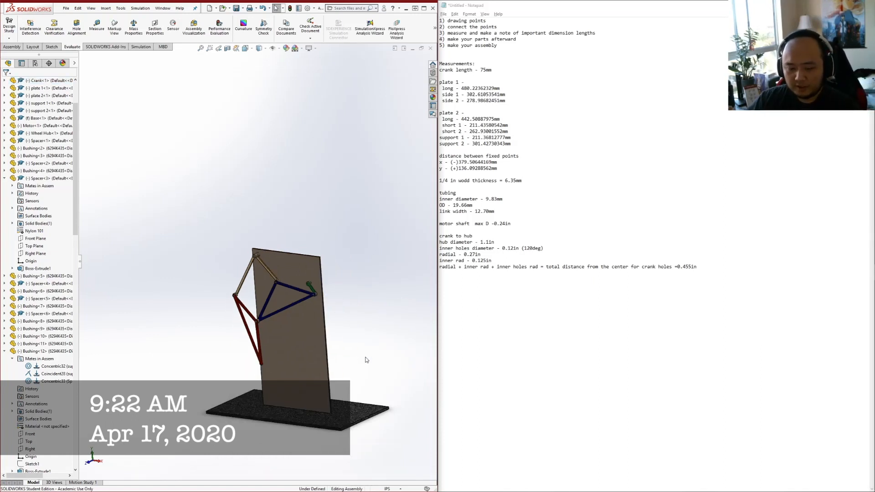
pyautogui.hotkey('ctrl', 's')
# Open the Spacer part file from the self-made folder
pyautogui.click(448, 229)
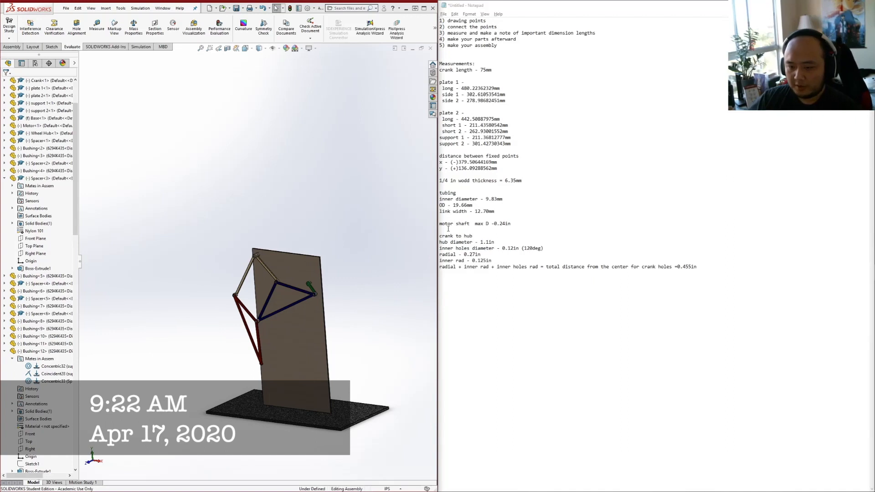
pyautogui.scroll(-2, 382, 284)
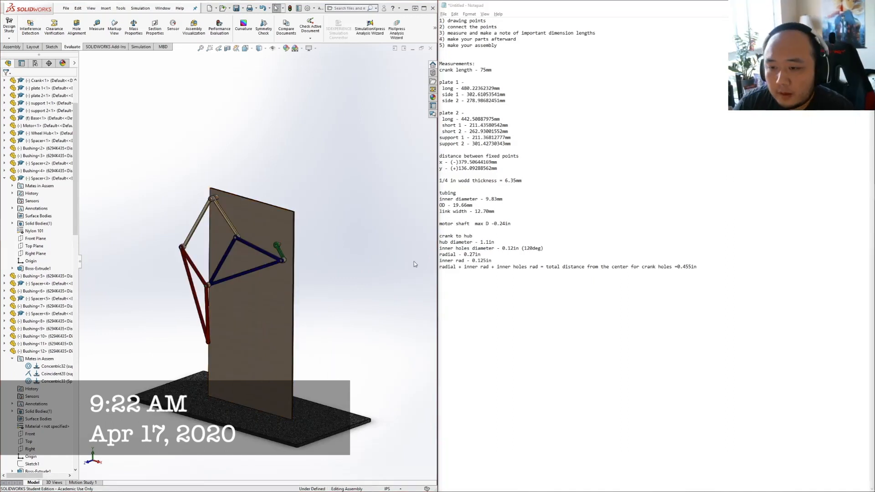
pyautogui.click(357, 289)
pyautogui.hotkey('ctrl', 'o')
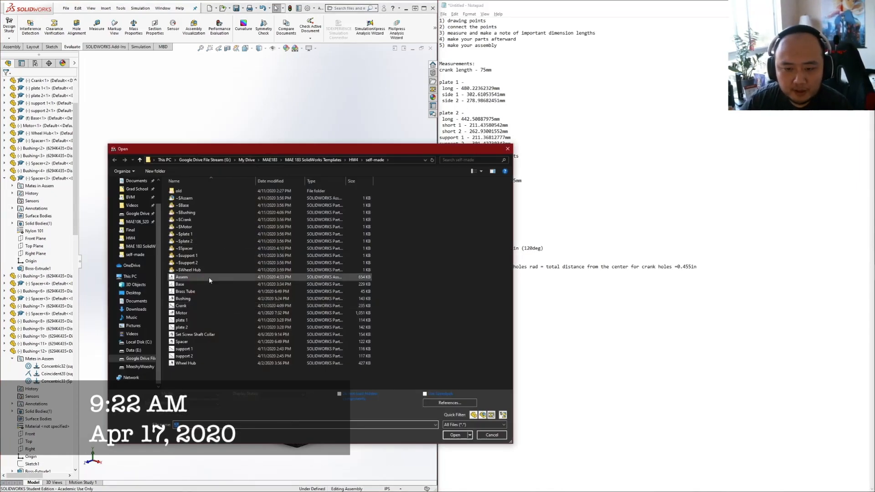
pyautogui.click(182, 341)
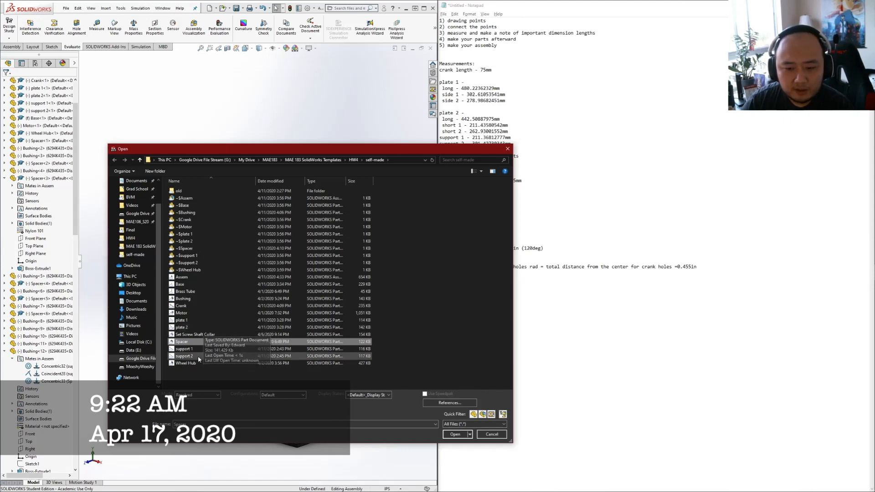
pyautogui.click(458, 434)
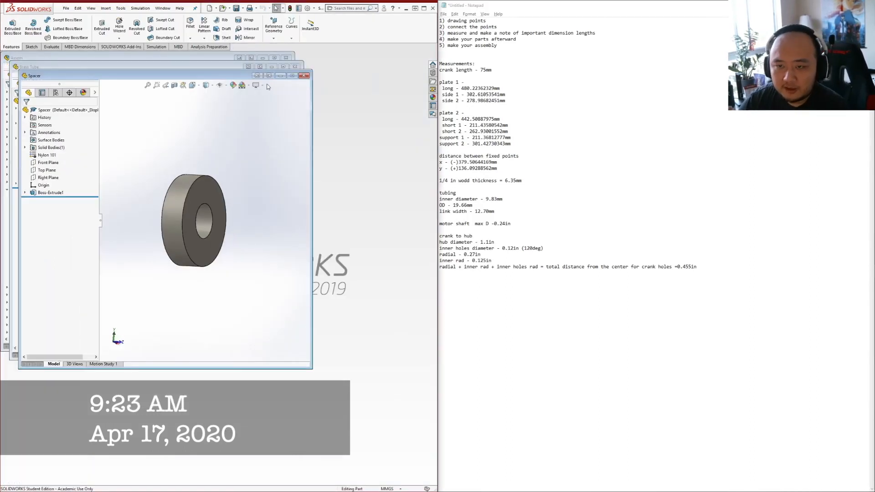
# Maximize the Spacer part's window and display its configurations
pyautogui.click(292, 76)
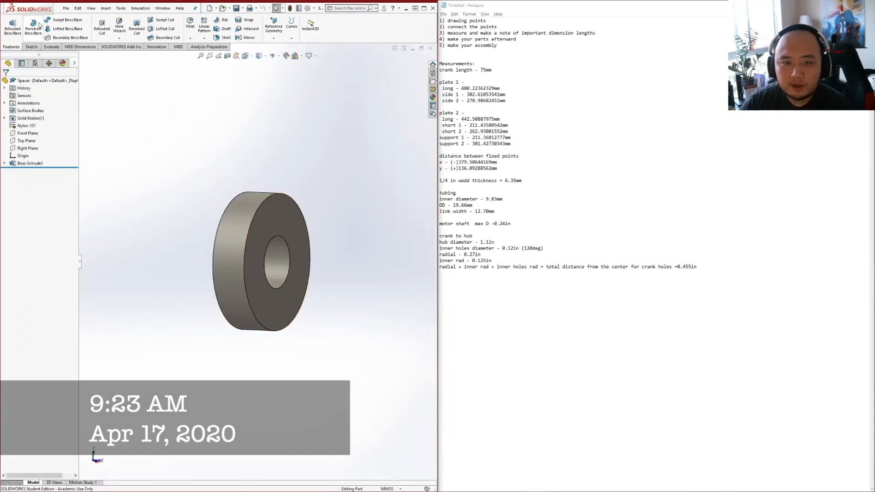
pyautogui.click(35, 63)
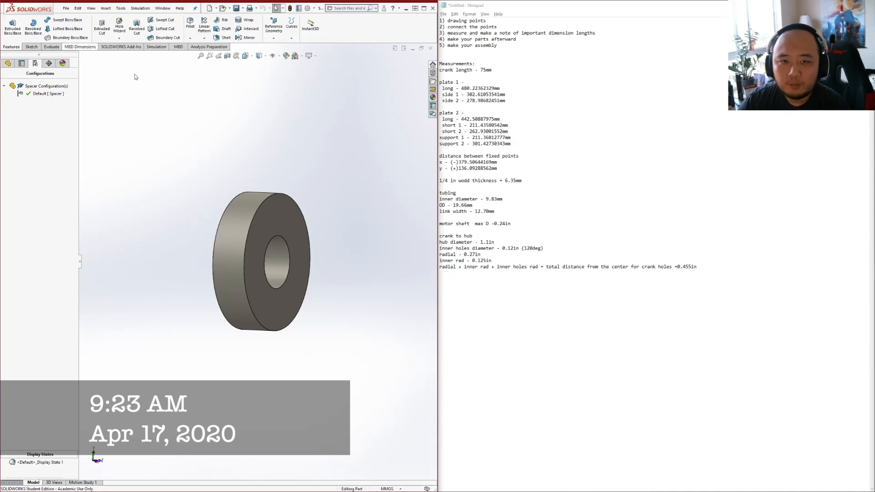
# Show the Spacer part's feature tree and minimize its window
pyautogui.click(8, 64)
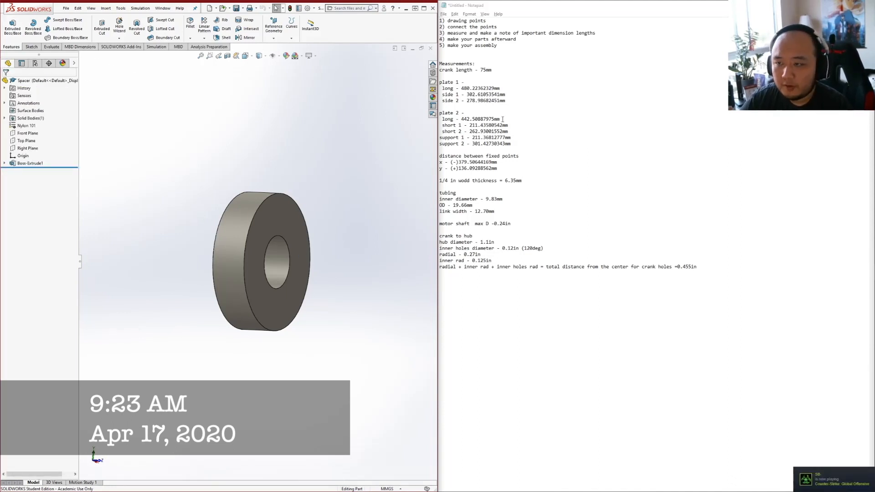
pyautogui.click(412, 50)
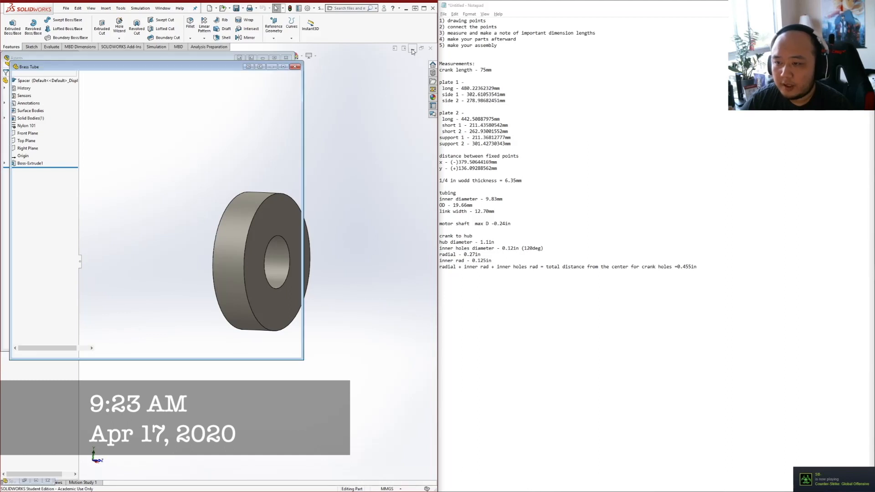
pyautogui.moveTo(864, 223)
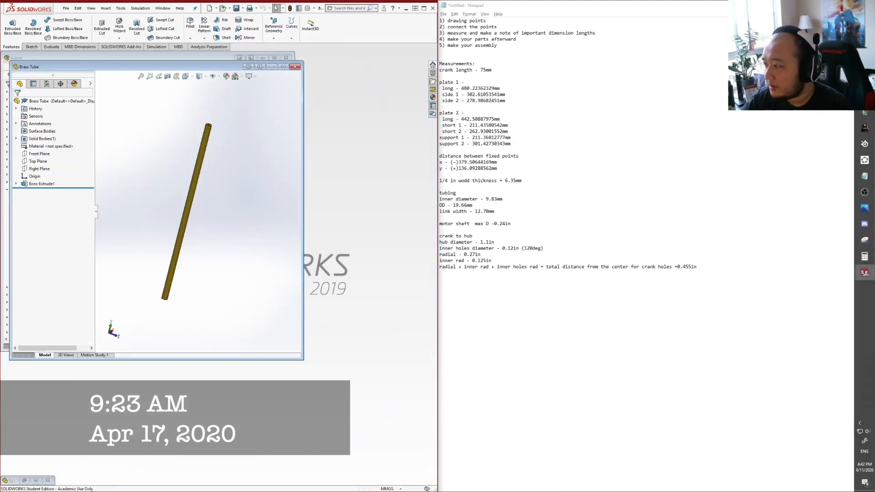
pyautogui.click(860, 422)
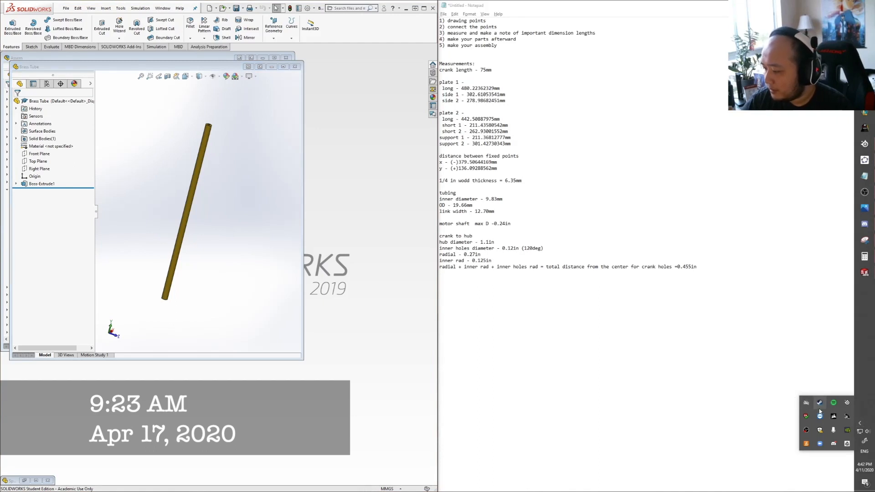
pyautogui.rightClick(821, 406)
pyautogui.click(774, 402)
pyautogui.click(721, 372)
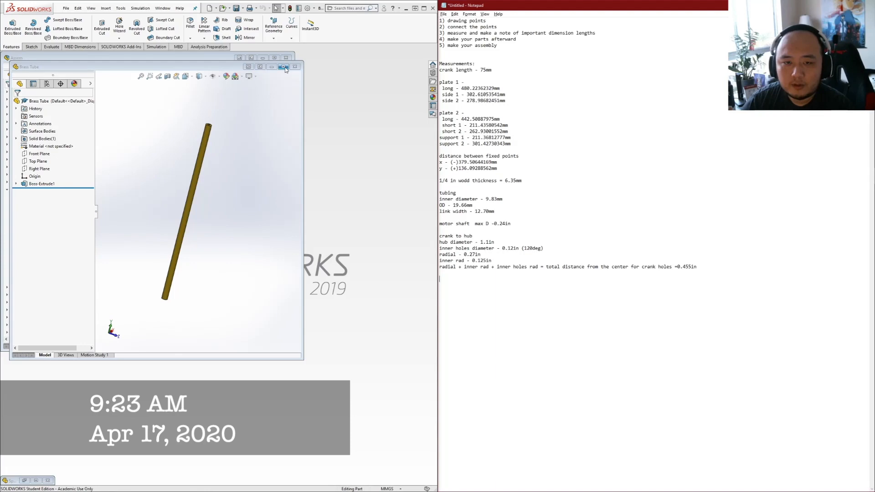
# Bring the Assem assembly to the front and maximize its window
pyautogui.click(220, 60)
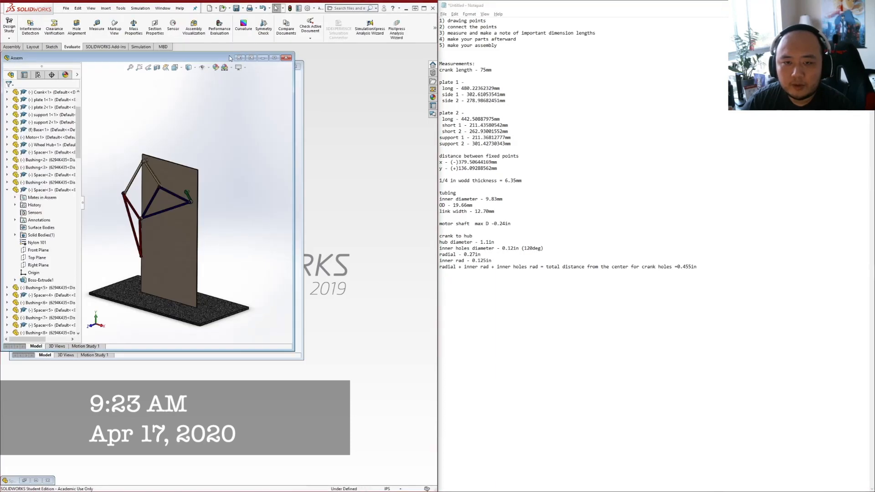
pyautogui.click(274, 58)
pyautogui.scroll(-6, 182, 210)
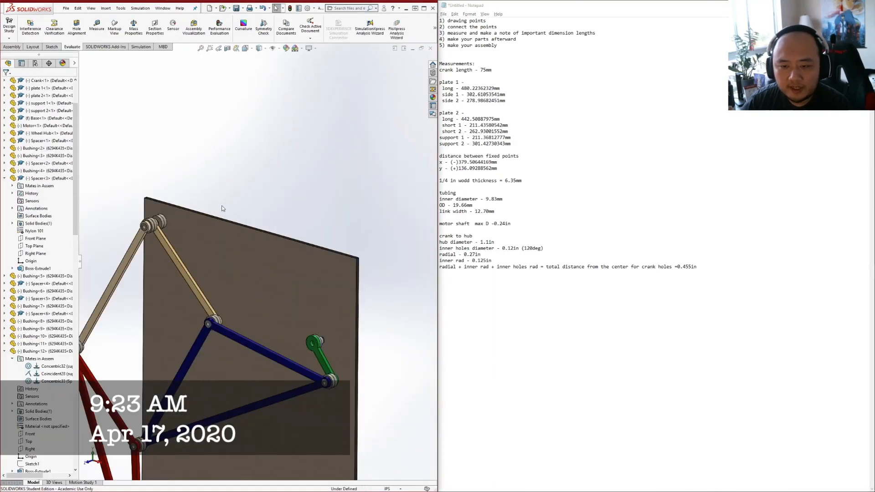
# Measure the gap between the spacer's face and the bushing's end face at the base plate's upper corner joint
pyautogui.click(97, 26)
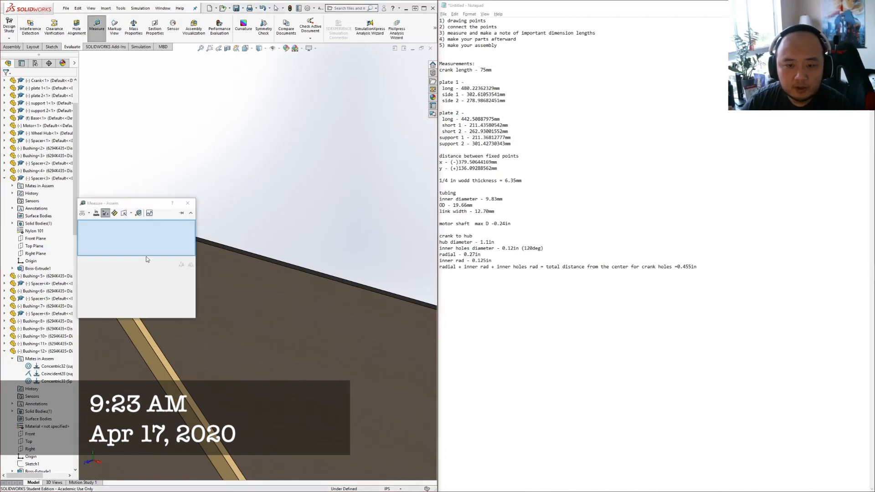
pyautogui.moveTo(114, 203); pyautogui.dragTo(301, 178)
pyautogui.scroll(5, 154, 250)
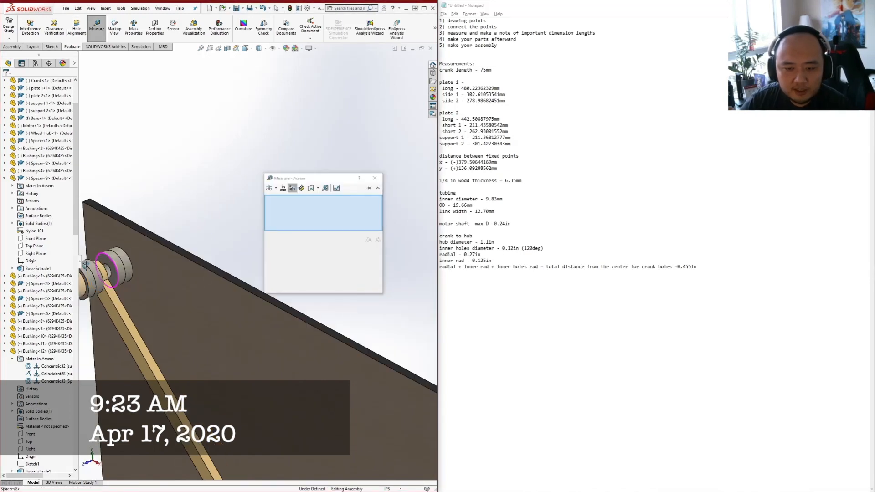
pyautogui.scroll(-5, 152, 249)
pyautogui.click(231, 252)
pyautogui.scroll(3, 231, 251)
pyautogui.moveTo(184, 294); pyautogui.dragTo(156, 305, button='middle')
pyautogui.moveTo(320, 178); pyautogui.dragTo(142, 111)
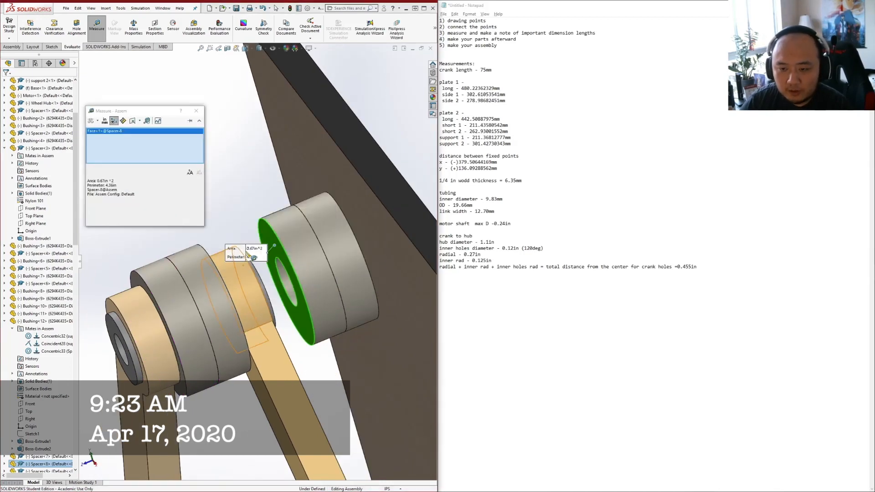
pyautogui.moveTo(252, 256); pyautogui.dragTo(223, 249, button='middle')
pyautogui.scroll(-4, 309, 277)
pyautogui.click(275, 225)
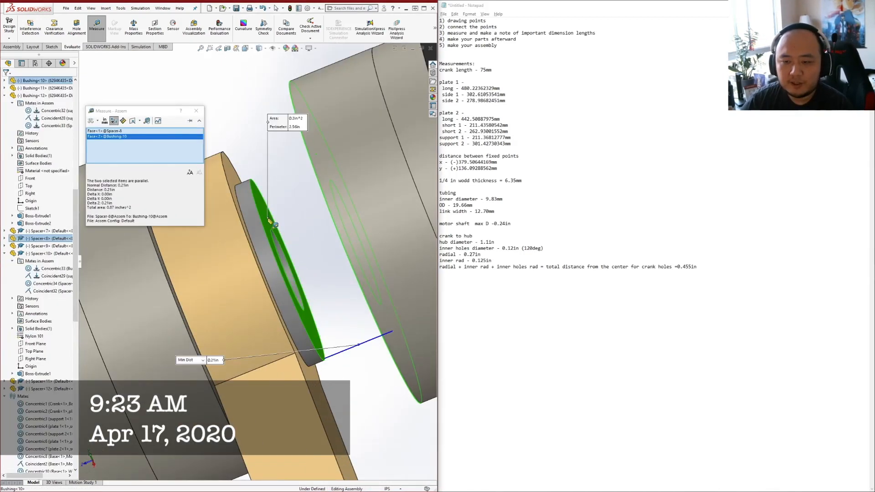
pyautogui.moveTo(339, 292); pyautogui.dragTo(335, 271, button='middle')
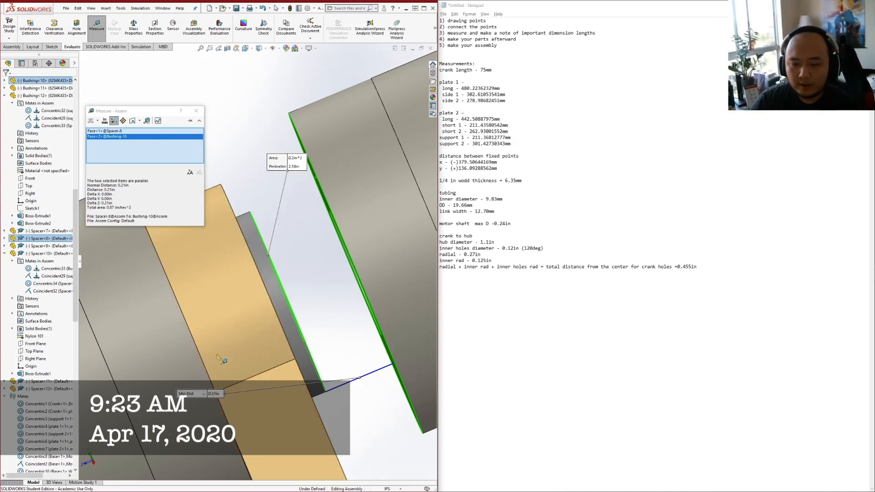
pyautogui.click(196, 111)
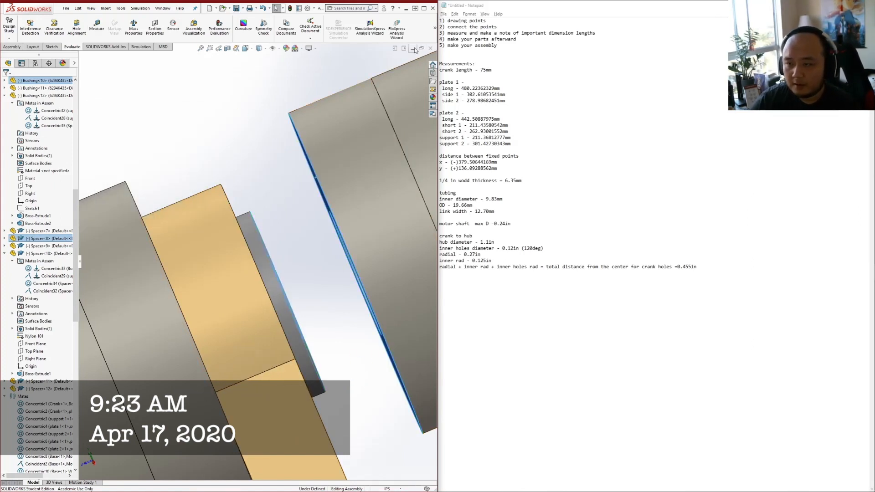
# Return to the Spacer part and set the extrusion depth of Boss-Extrude1 to 0.21 in
pyautogui.click(412, 49)
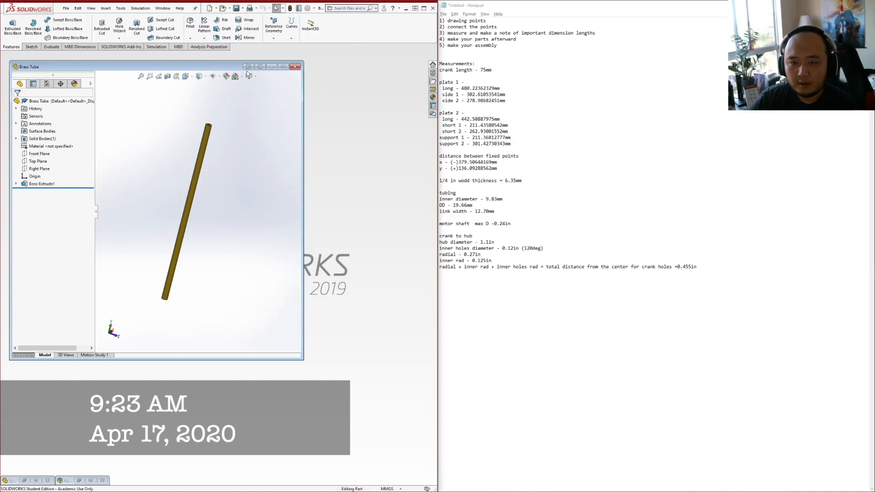
pyautogui.click(36, 480)
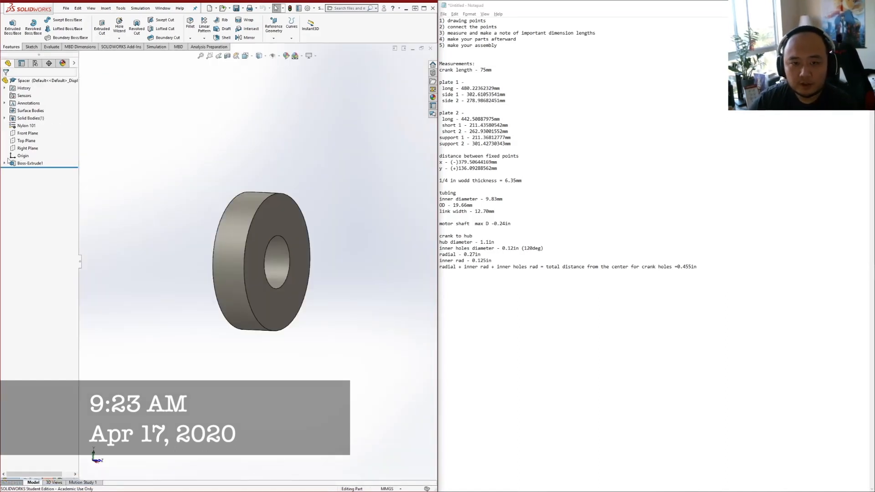
pyautogui.rightClick(22, 163)
pyautogui.click(36, 143)
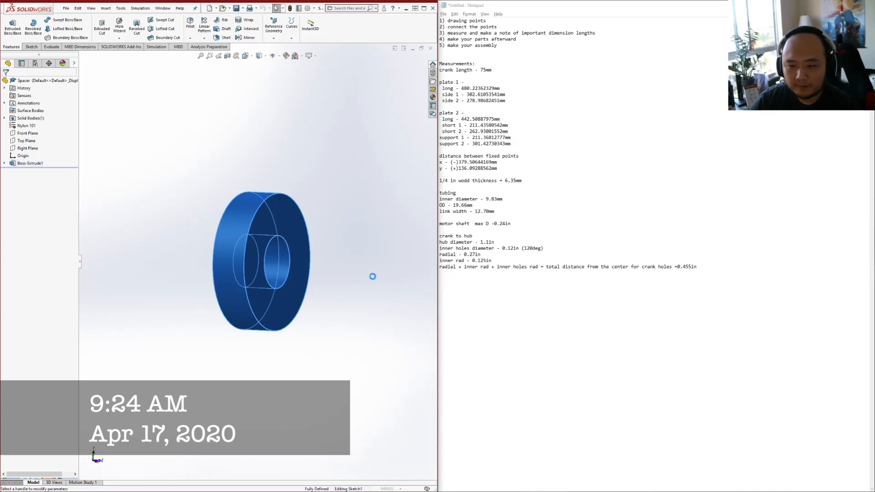
pyautogui.write('0.21in')
pyautogui.press('Return')
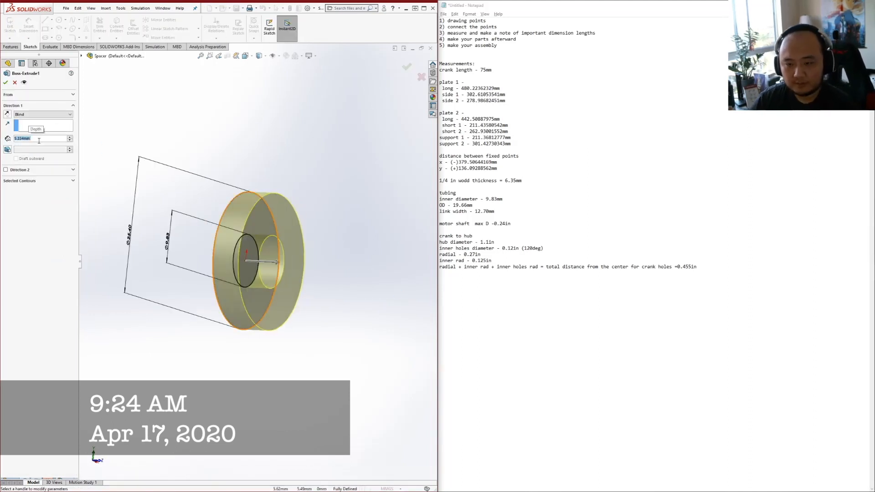
pyautogui.click(5, 83)
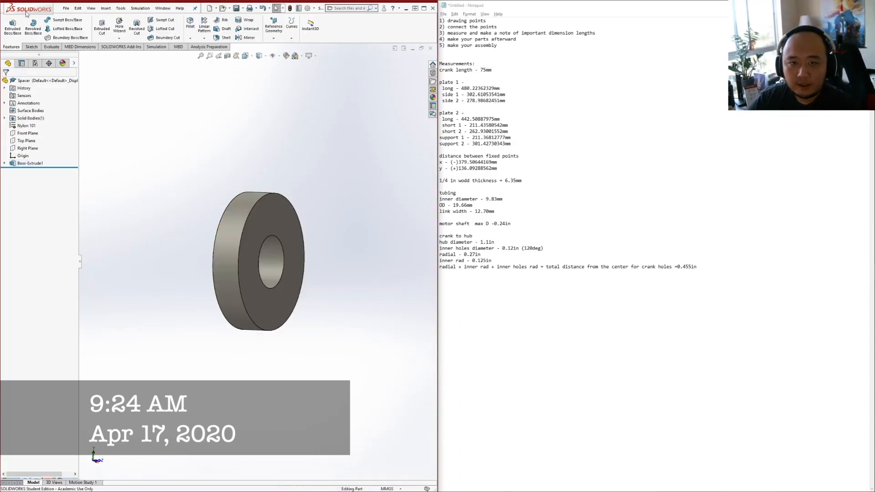
# Save the thinner spacer as a copy named Spacer-0.21in in the self-made folder, continuing with the original part
pyautogui.click(67, 8)
pyautogui.click(101, 92)
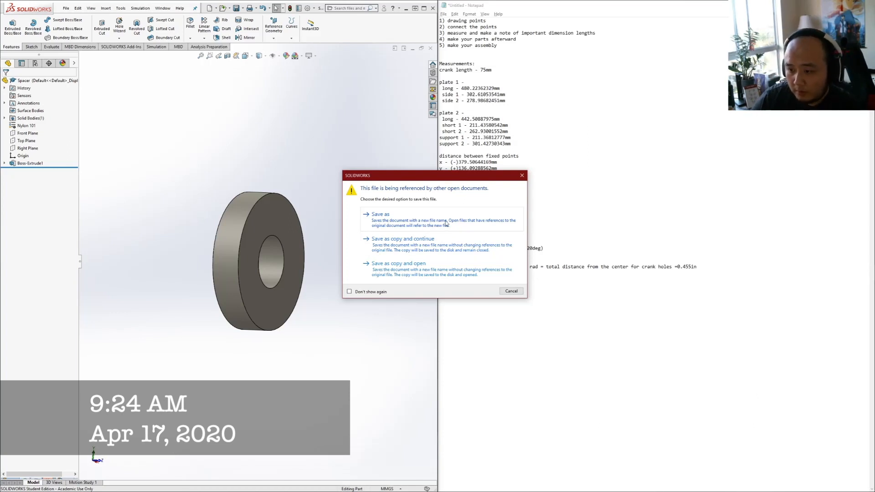
pyautogui.click(453, 246)
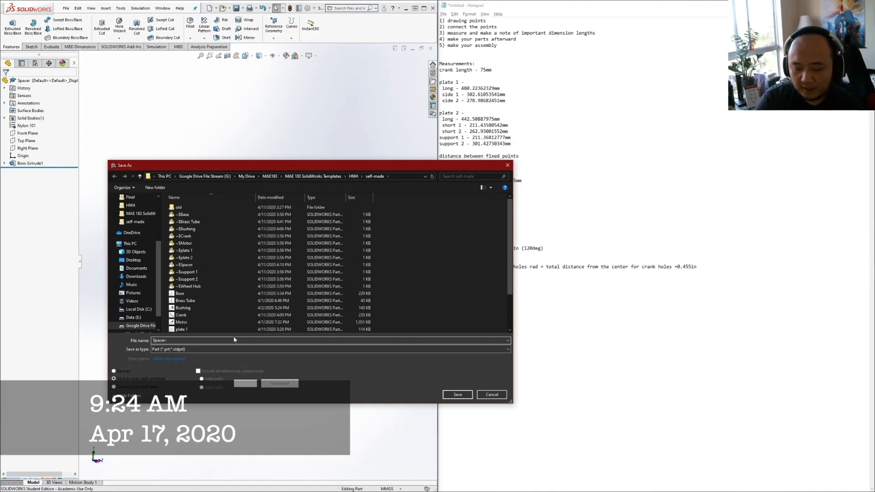
pyautogui.write('0.21in')
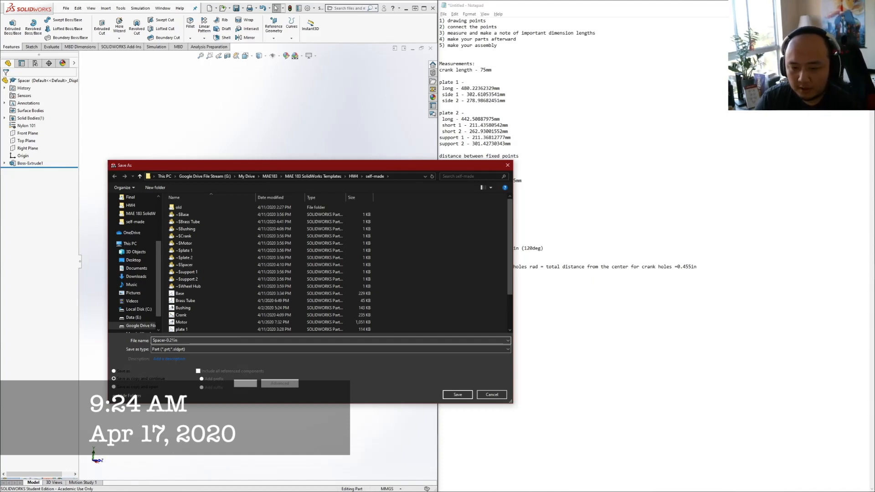
pyautogui.press('Return')
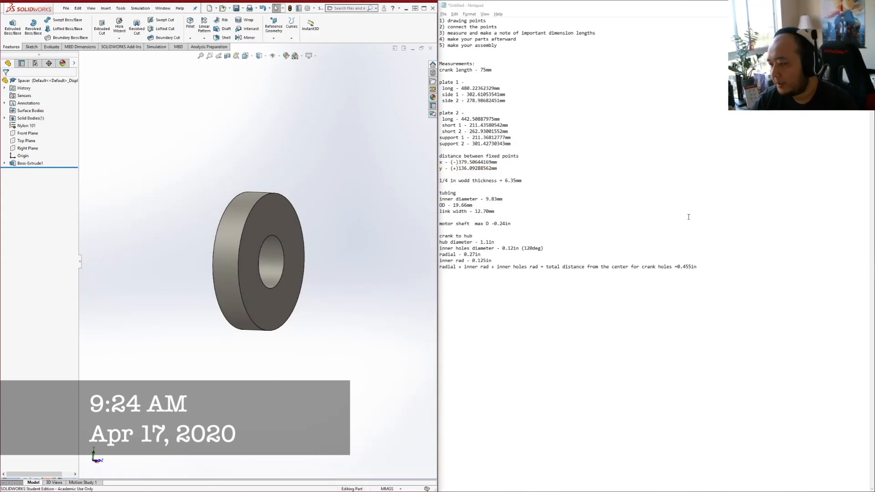
# Switch to the assembly and rebuild it with the modified Spacer part
pyautogui.click(412, 48)
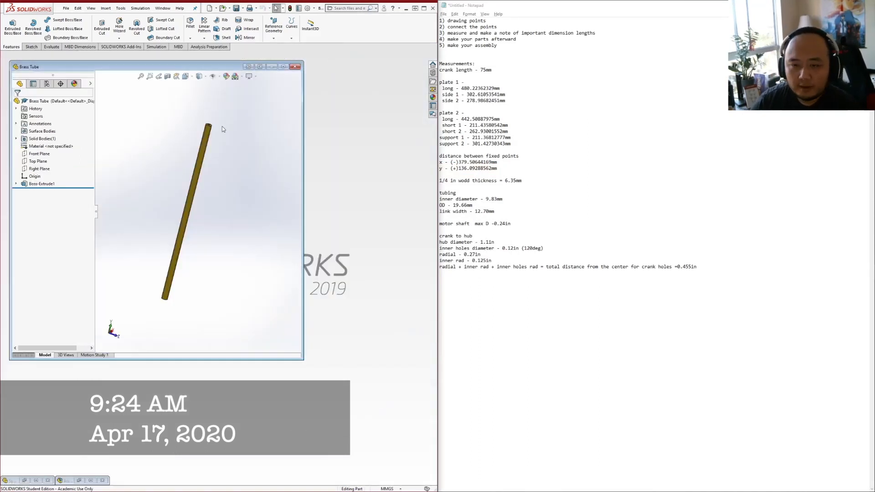
pyautogui.click(90, 480)
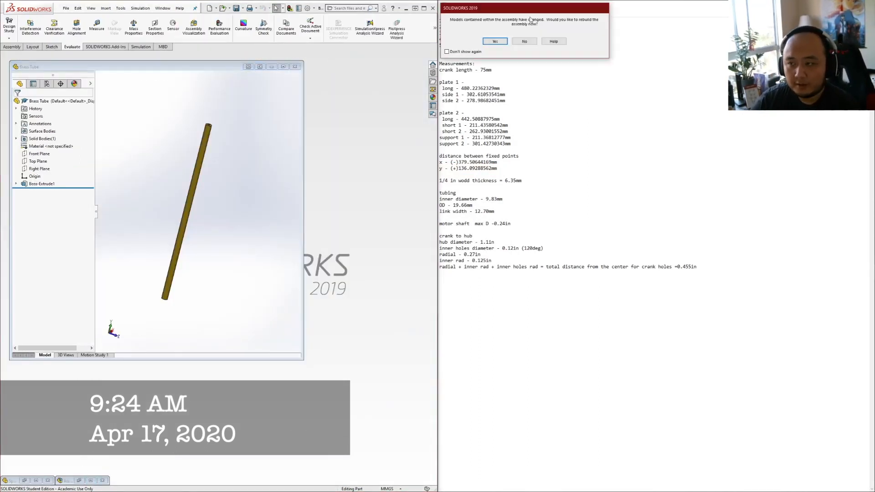
pyautogui.click(486, 42)
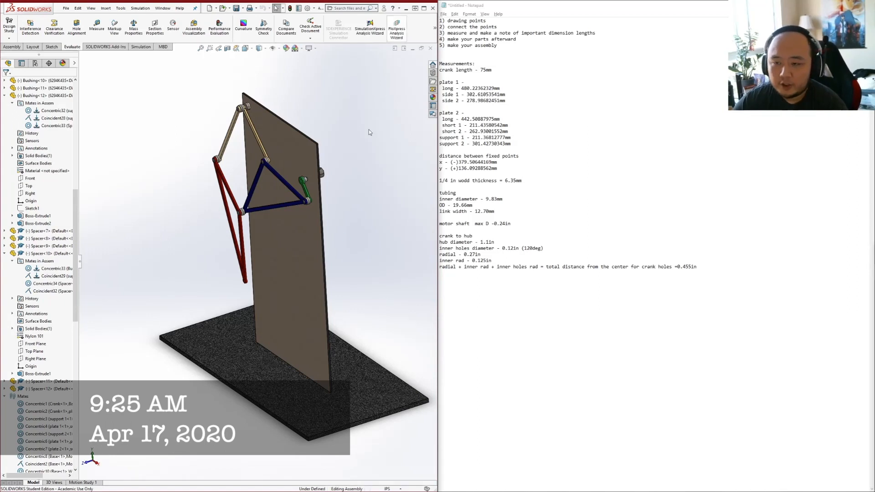
# Go back to the Spacer part and apply the 0.21 in depth to Boss-Extrude1 again
pyautogui.click(412, 48)
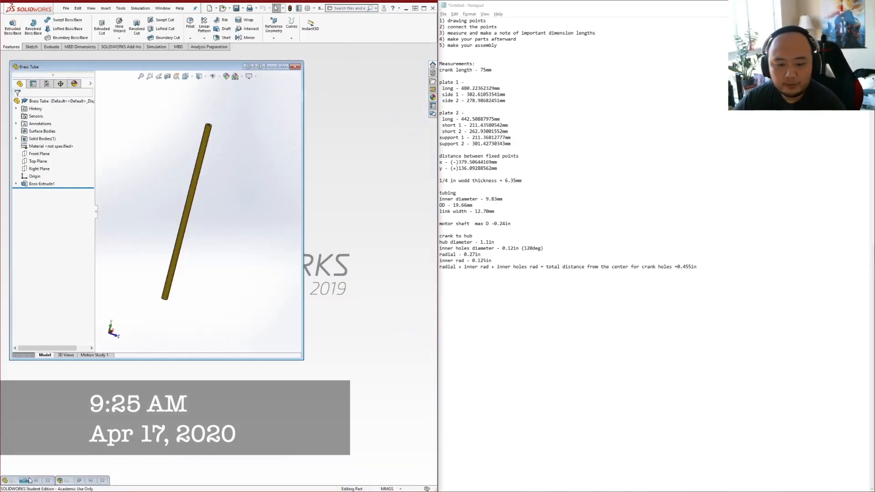
pyautogui.click(36, 481)
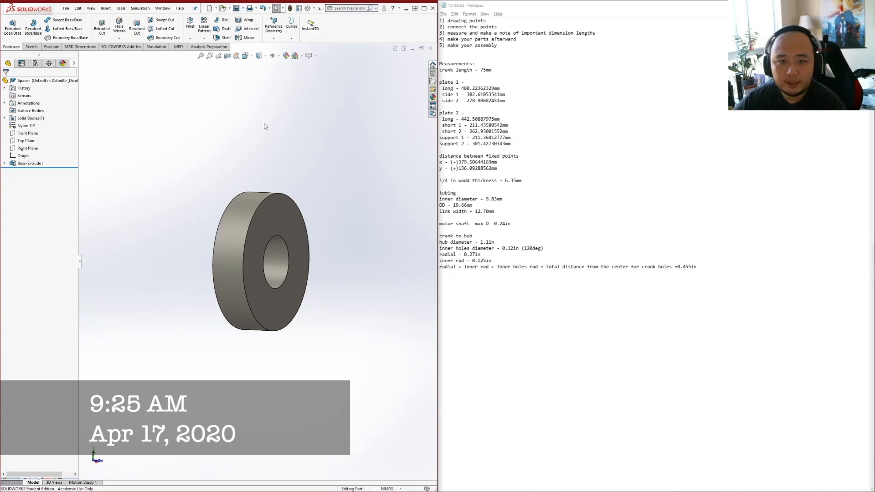
pyautogui.click(26, 164)
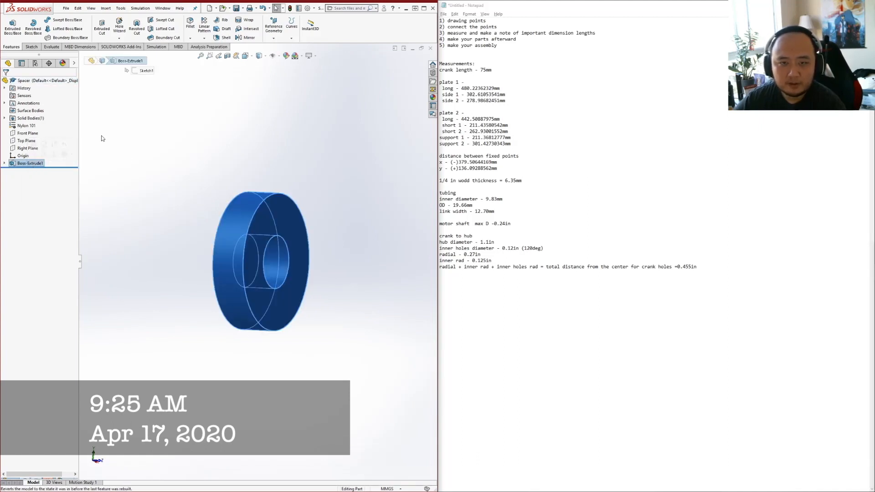
pyautogui.rightClick(30, 166)
pyautogui.click(41, 145)
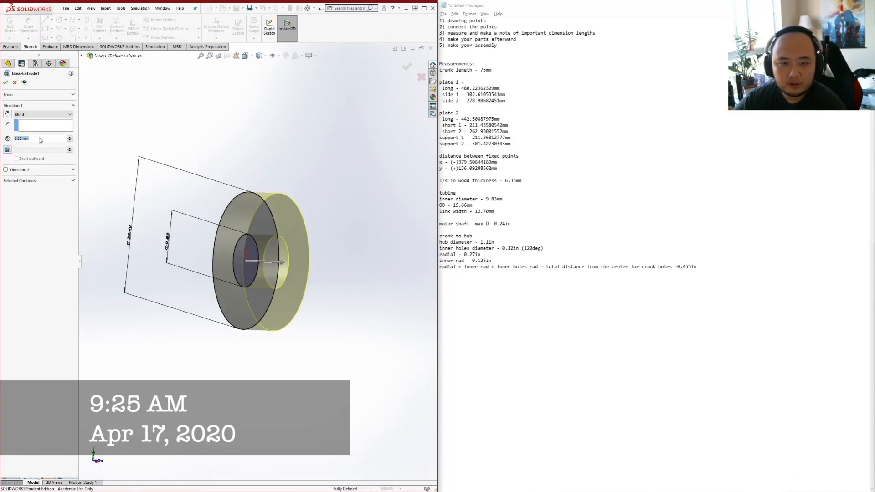
pyautogui.write('0.21in')
pyautogui.press('Return')
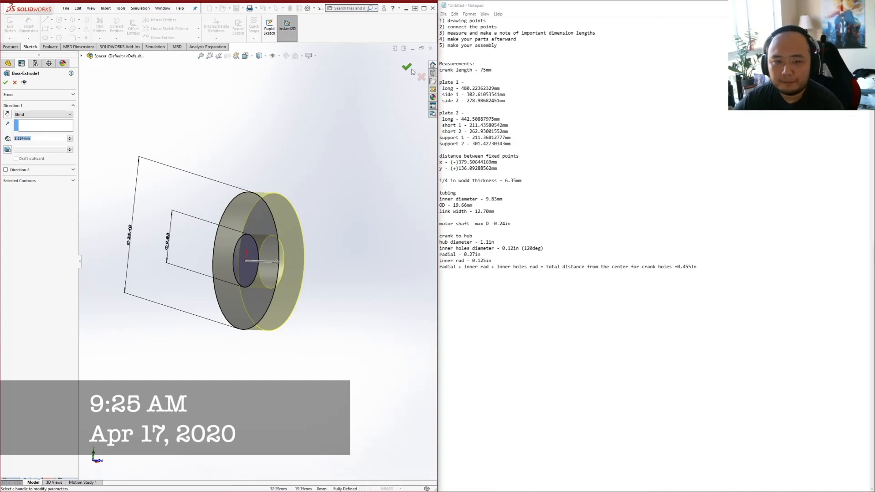
pyautogui.click(5, 82)
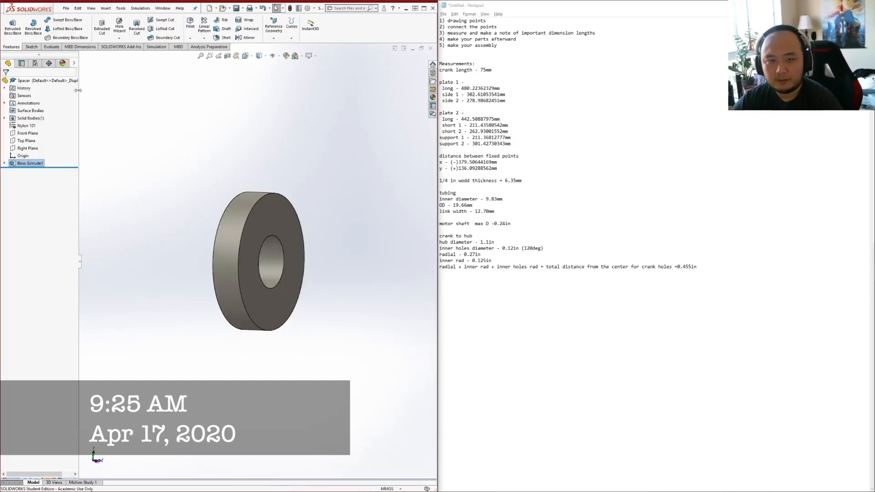
# Save the 0.21 in spacer as a copy named "short space" in the self-made folder and open that copy
pyautogui.click(66, 8)
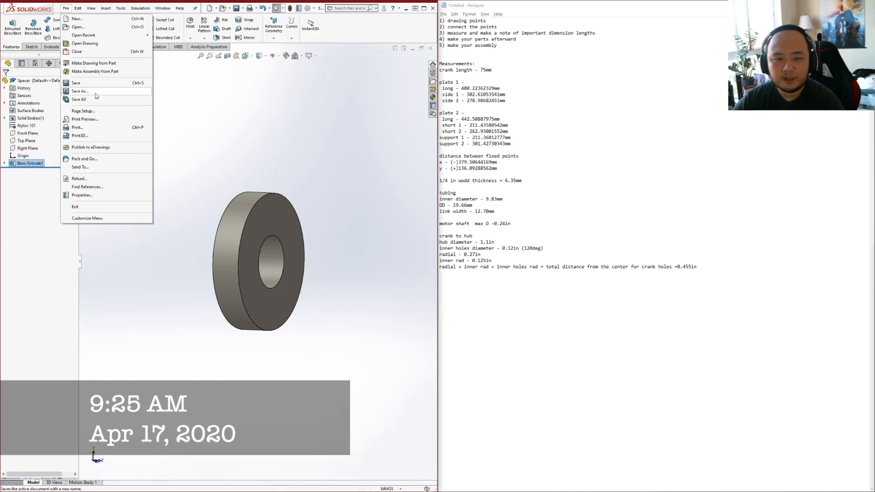
pyautogui.click(80, 91)
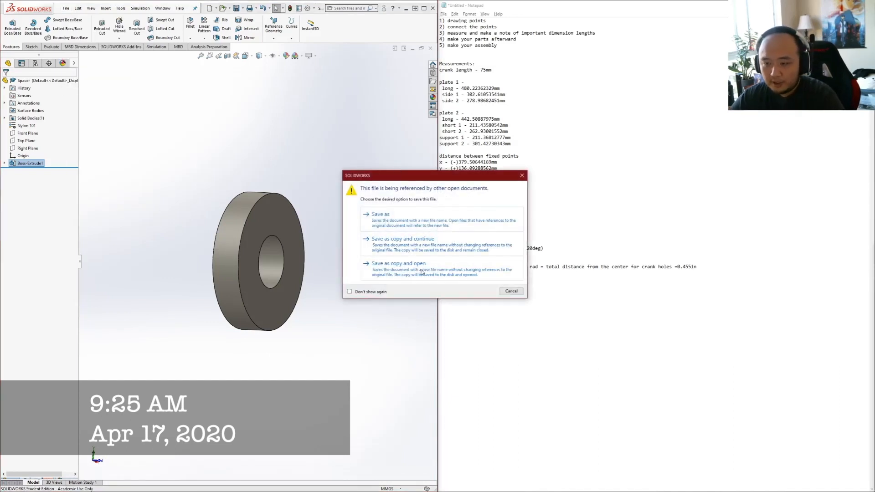
pyautogui.click(455, 272)
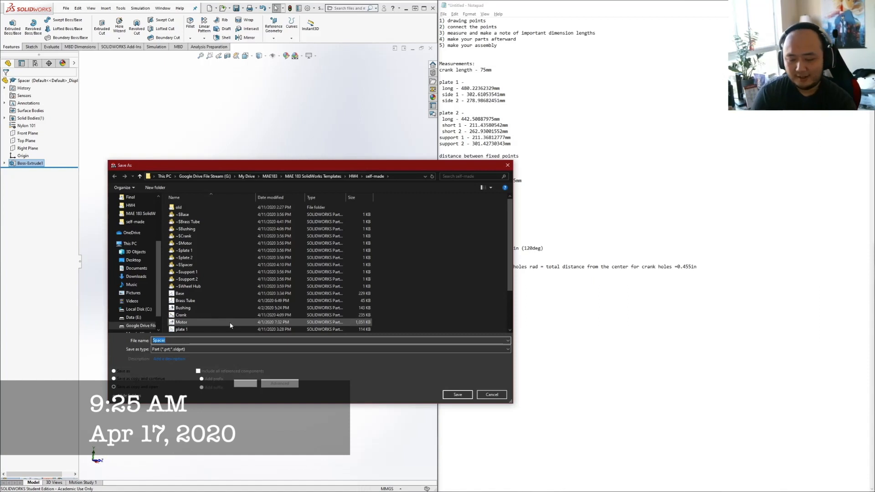
pyautogui.write('short s')
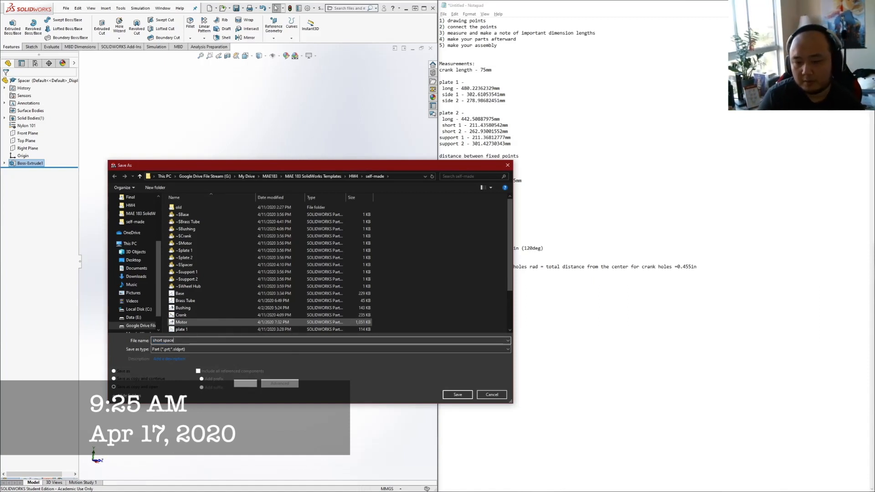
pyautogui.write('pace')
pyautogui.press('Return')
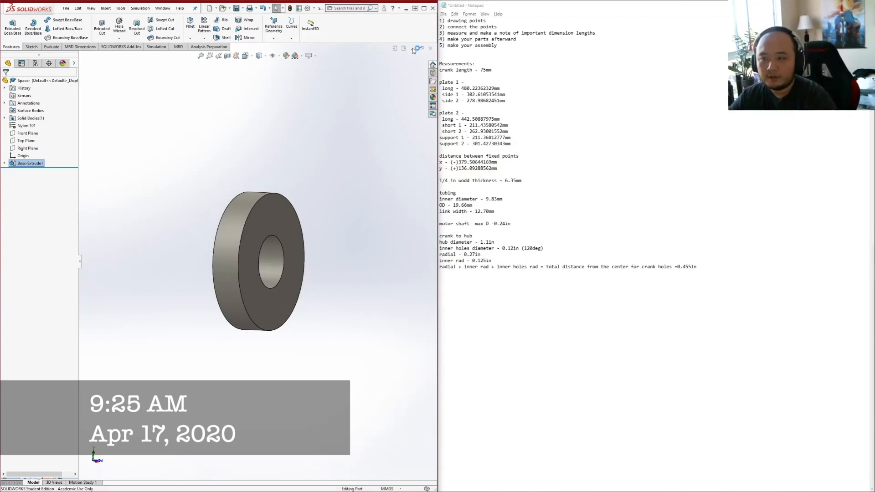
pyautogui.click(431, 48)
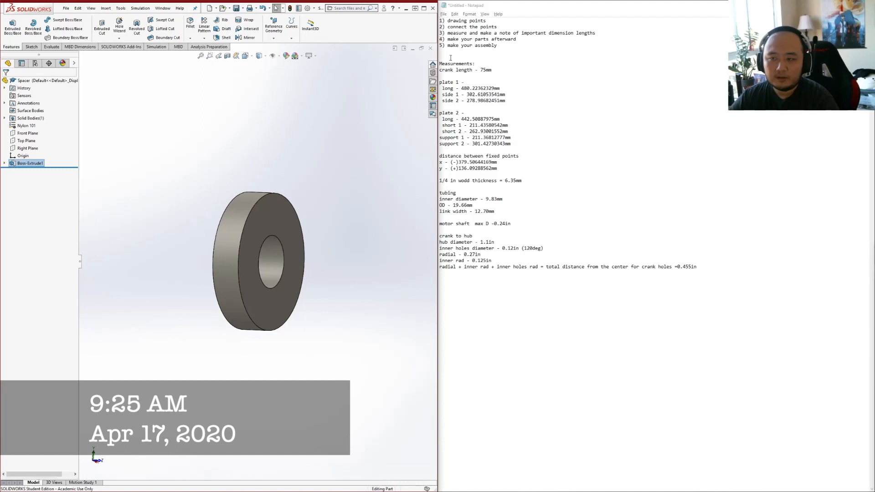
pyautogui.click(430, 49)
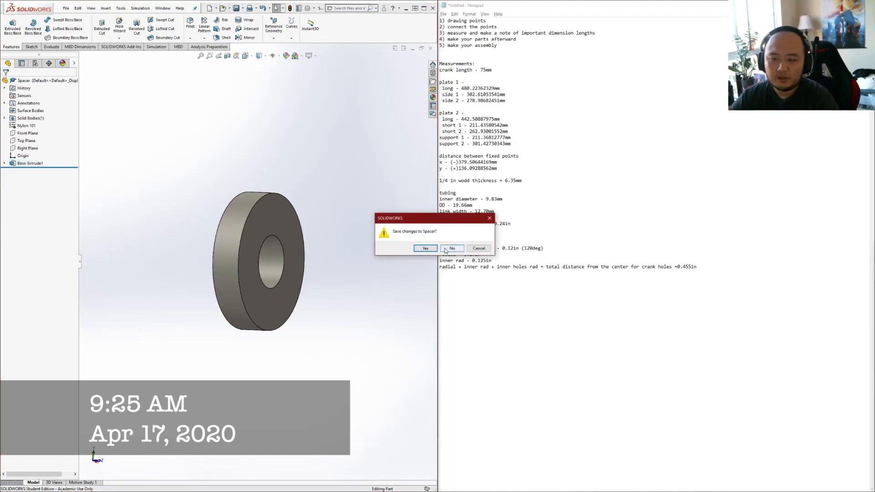
pyautogui.click(451, 248)
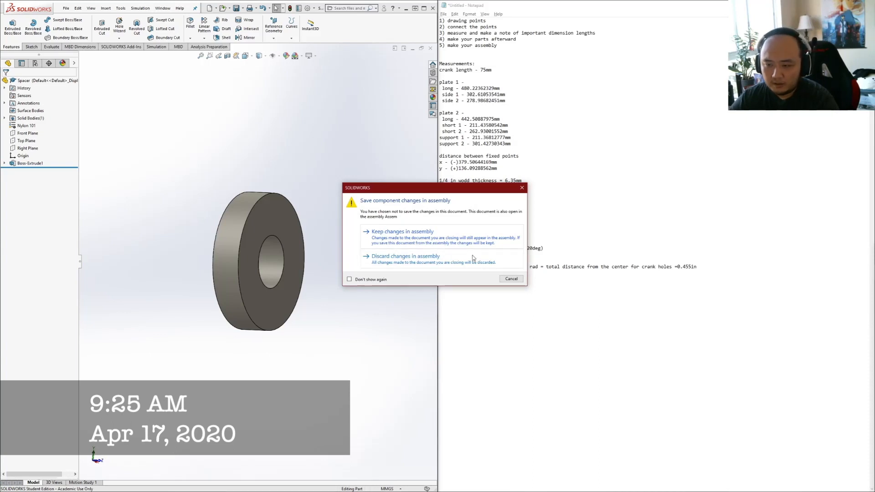
pyautogui.click(506, 280)
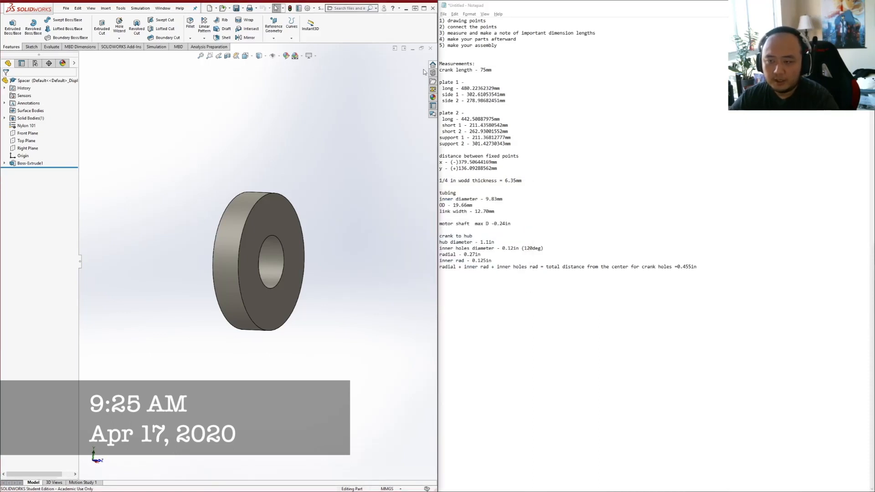
# Save and close the Spacer part, then go back to the assembly and rebuild it with the changed models
pyautogui.click(431, 49)
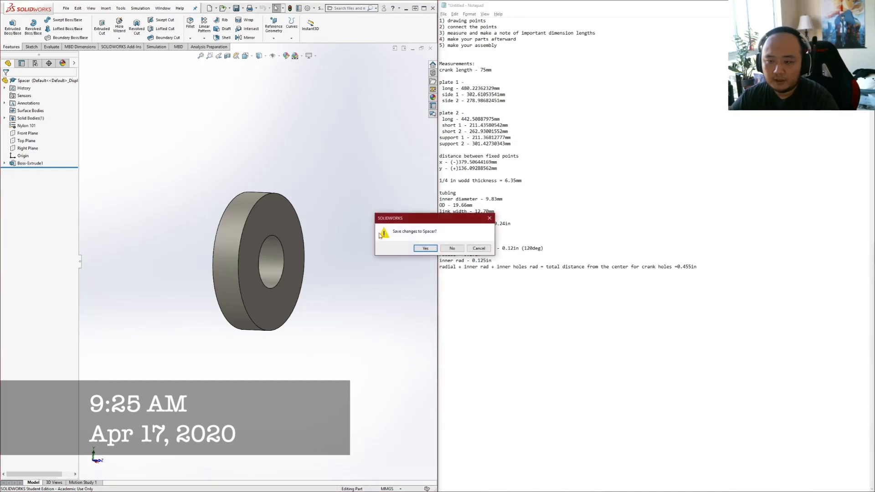
pyautogui.click(435, 249)
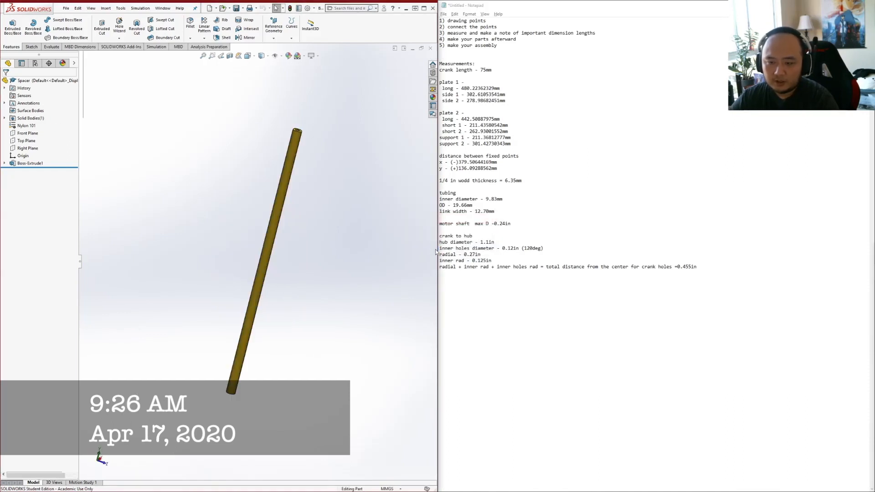
pyautogui.click(413, 49)
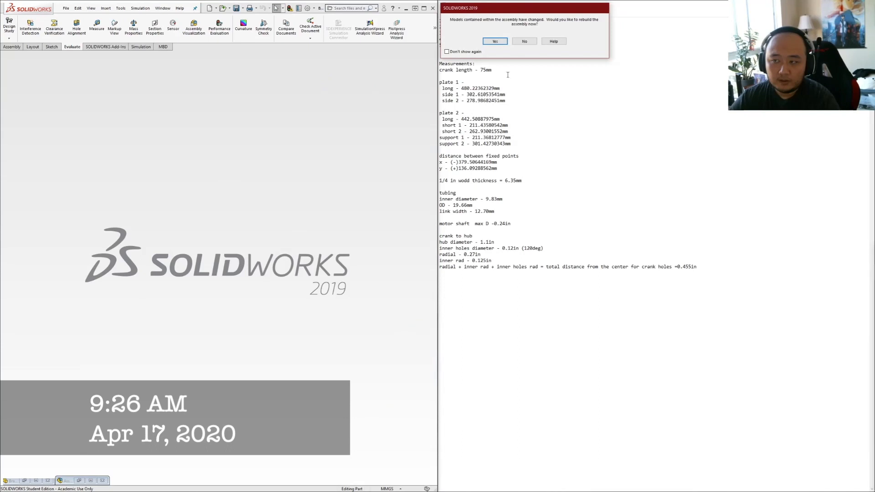
pyautogui.click(495, 41)
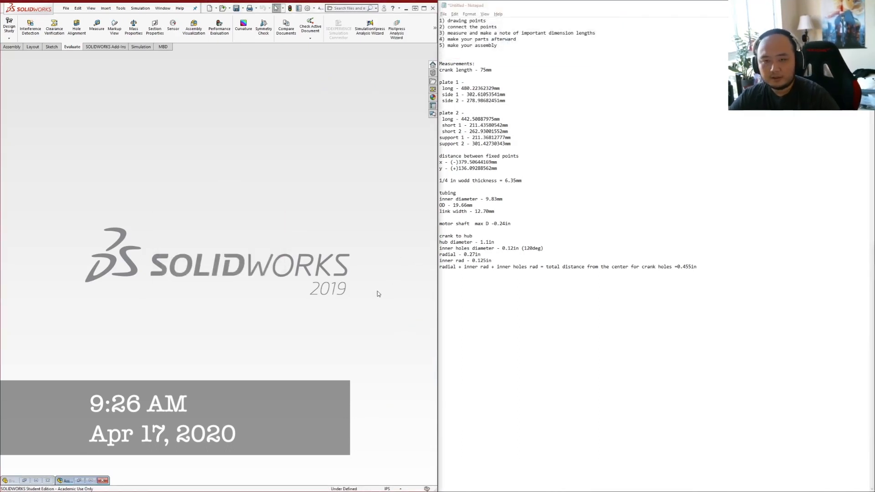
pyautogui.click(79, 480)
# Open the part file of the front spacer in the pair attached to the base plate at the upper pivot
pyautogui.scroll(-8, 284, 206)
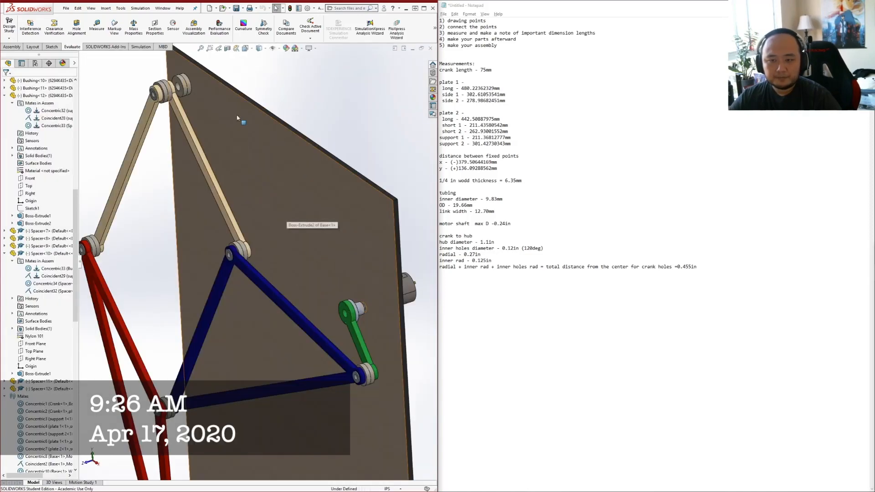
pyautogui.scroll(2, 162, 160)
pyautogui.scroll(-6, 193, 207)
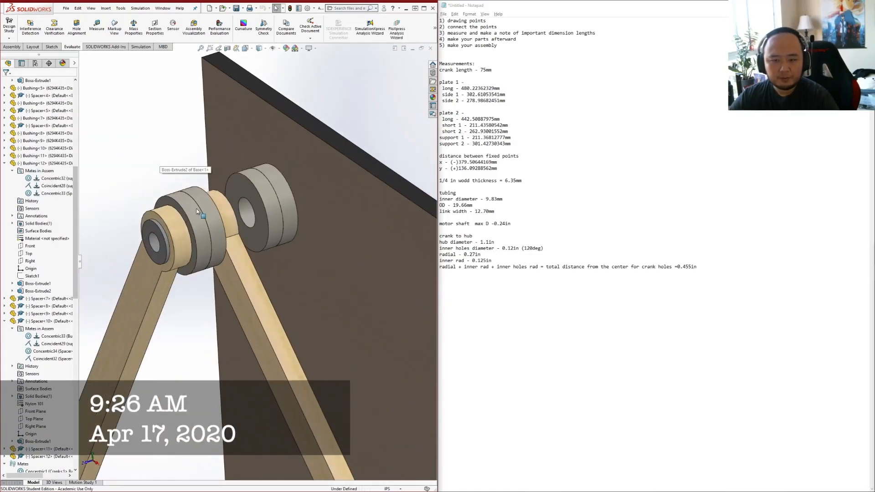
pyautogui.moveTo(226, 246); pyautogui.dragTo(263, 268, button='middle')
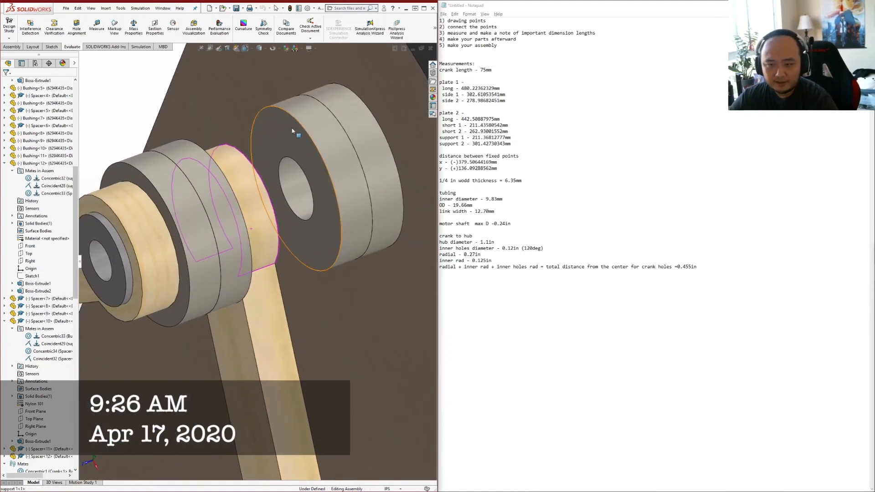
pyautogui.rightClick(279, 131)
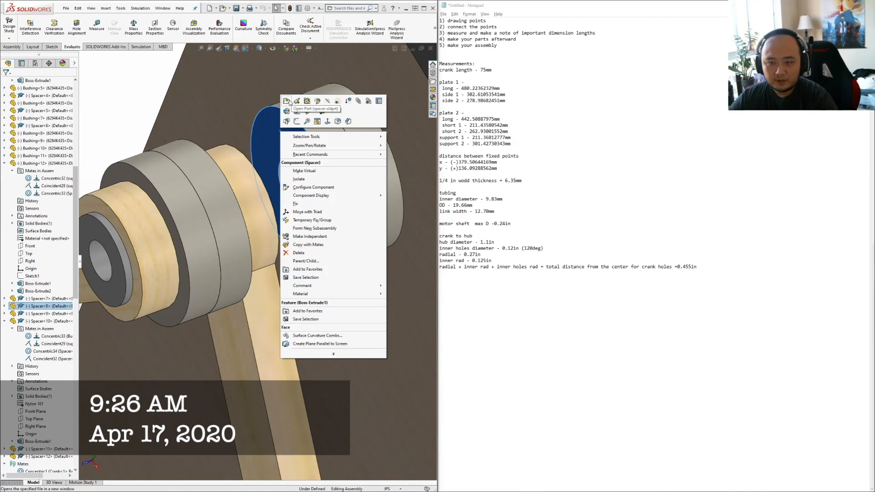
pyautogui.click(289, 101)
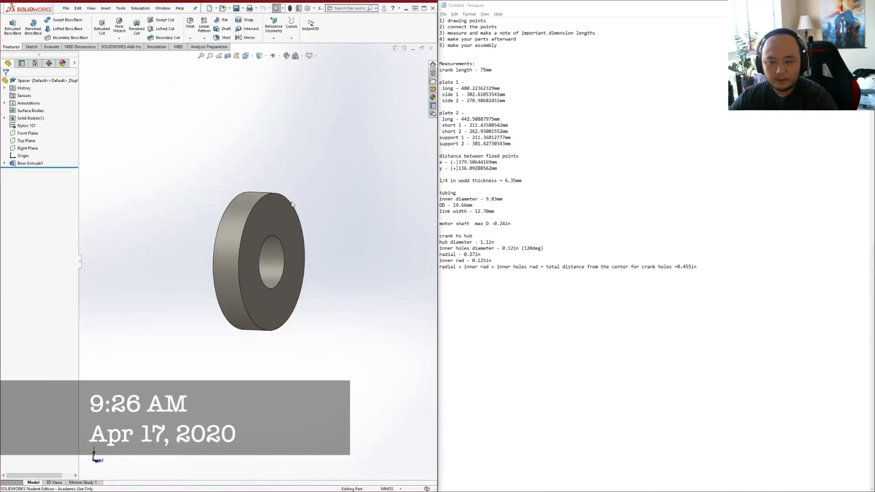
# Set the spacer's extrusion depth to 6.35 mm, close the part and return to the assembly
pyautogui.rightClick(29, 164)
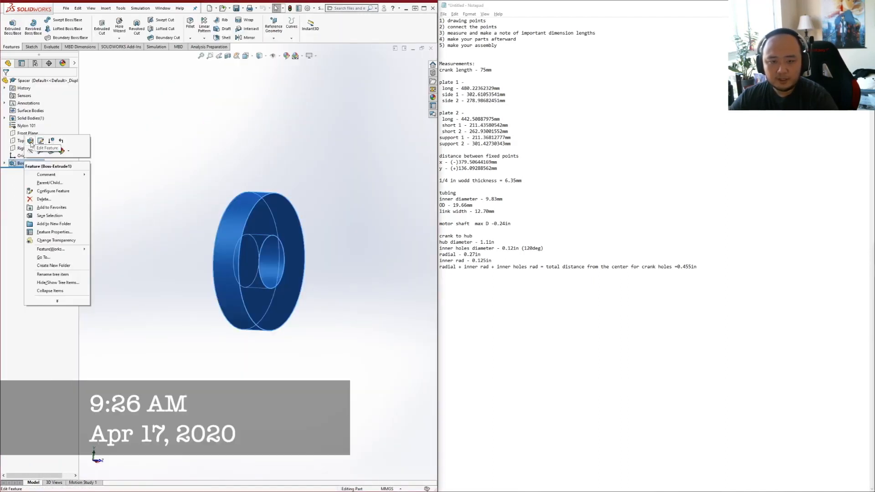
pyautogui.click(43, 142)
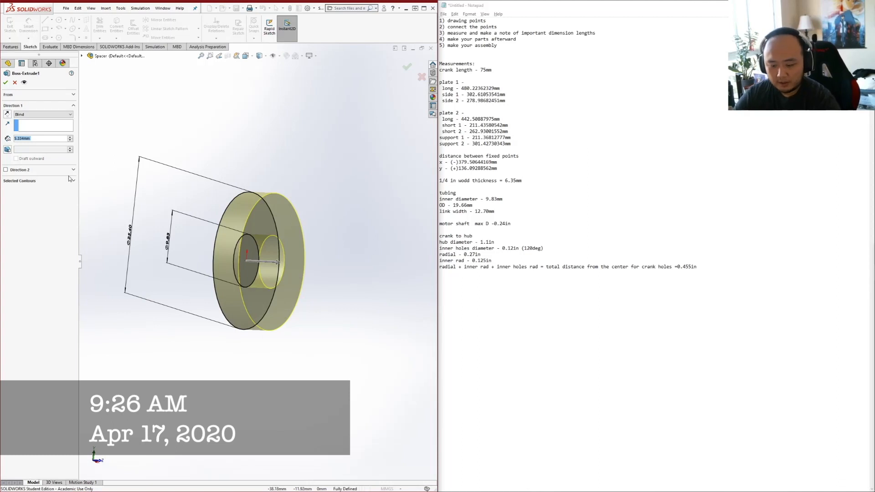
pyautogui.write('0.35')
pyautogui.press('Return')
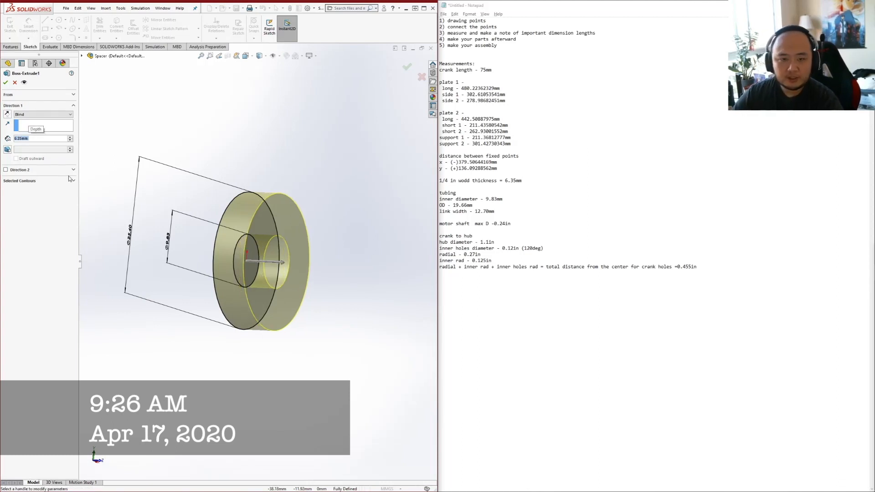
pyautogui.click(5, 82)
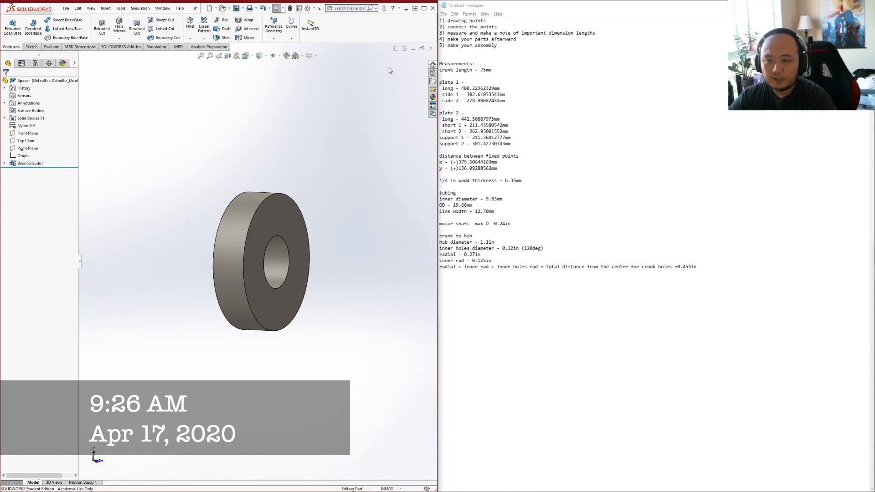
pyautogui.click(430, 48)
pyautogui.click(516, 41)
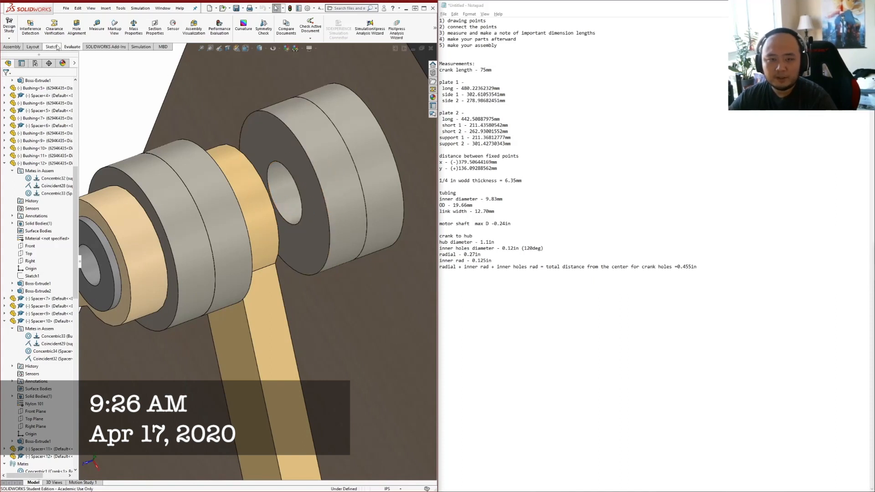
# Insert the short spacer part into the assembly near the upper pivot, between the support link and the base's spacers
pyautogui.click(12, 47)
pyautogui.click(38, 26)
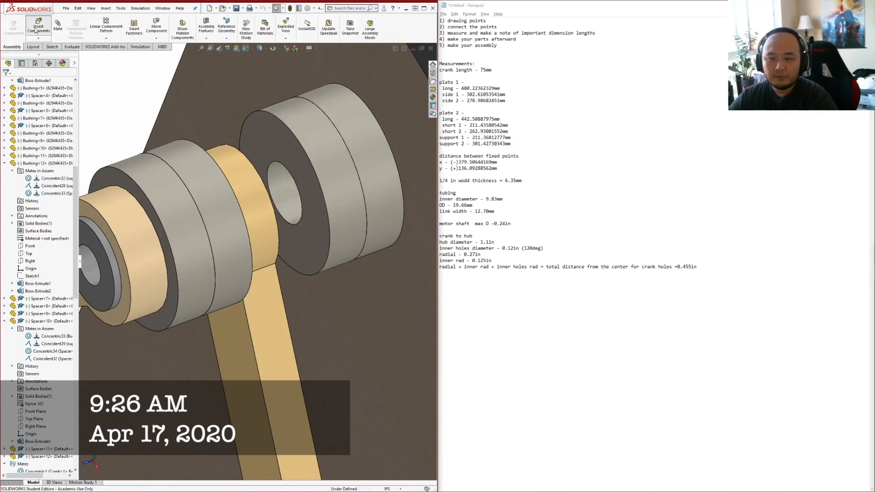
pyautogui.click(38, 199)
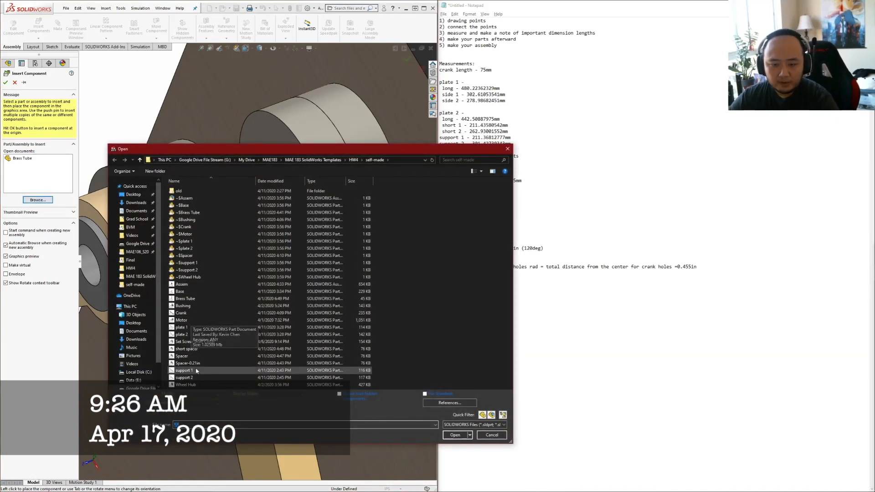
pyautogui.doubleClick(193, 352)
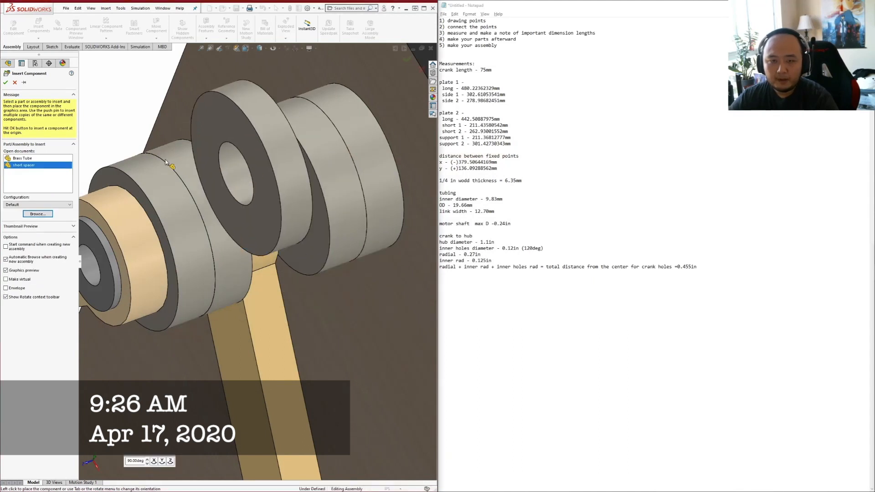
pyautogui.click(249, 171)
pyautogui.click(91, 144)
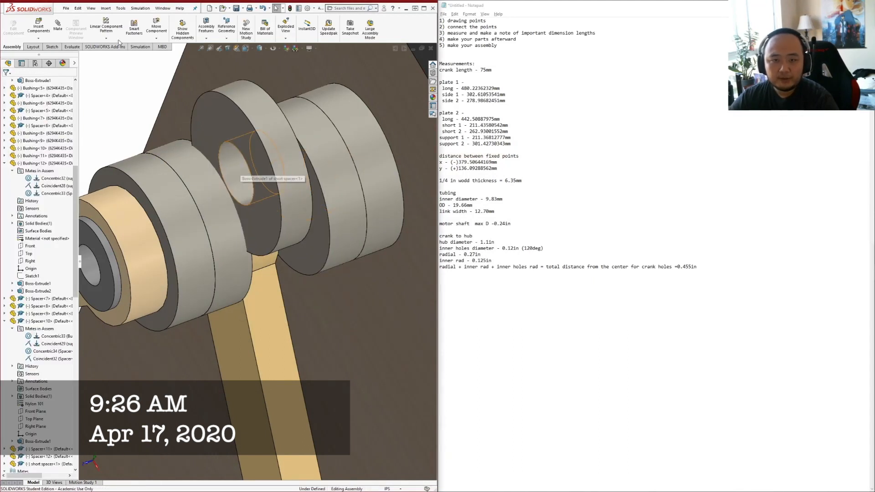
# Add a concentric mate between the short spacer's hole and the hole of the adjacent base-side spacer
pyautogui.click(57, 25)
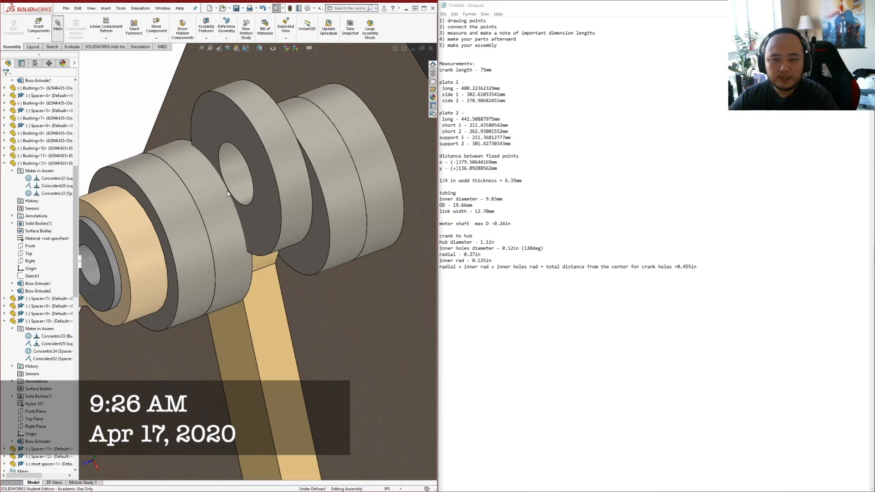
pyautogui.click(237, 173)
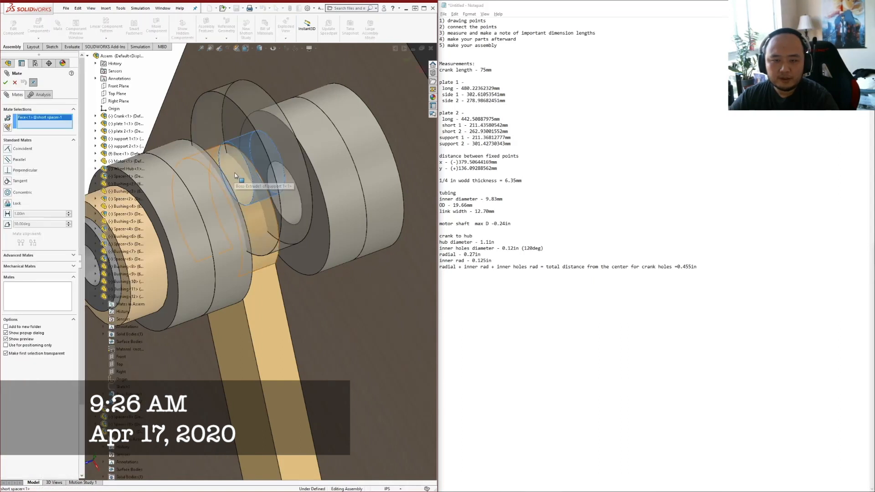
pyautogui.click(294, 202)
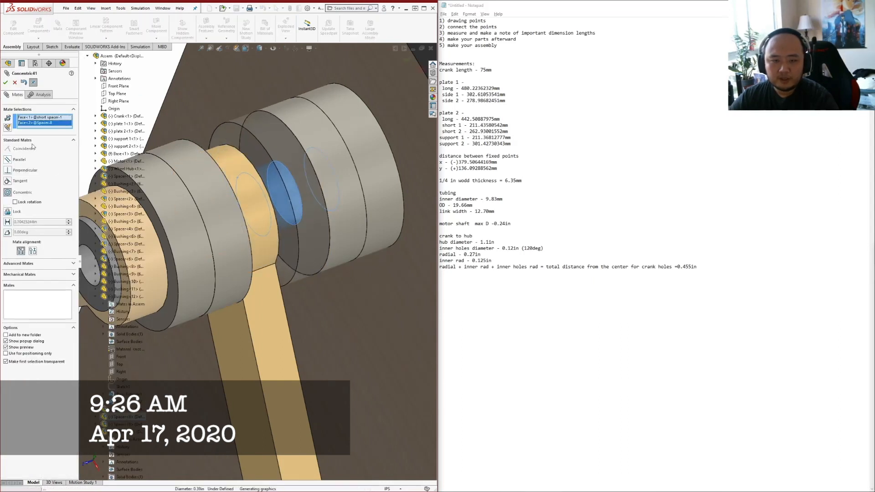
pyautogui.click(6, 83)
# Add a coincident mate between the short spacer's flat face and the end face of the support link's bushing
pyautogui.click(250, 197)
pyautogui.moveTo(250, 198); pyautogui.dragTo(219, 200, button='middle')
pyautogui.scroll(-1, 286, 190)
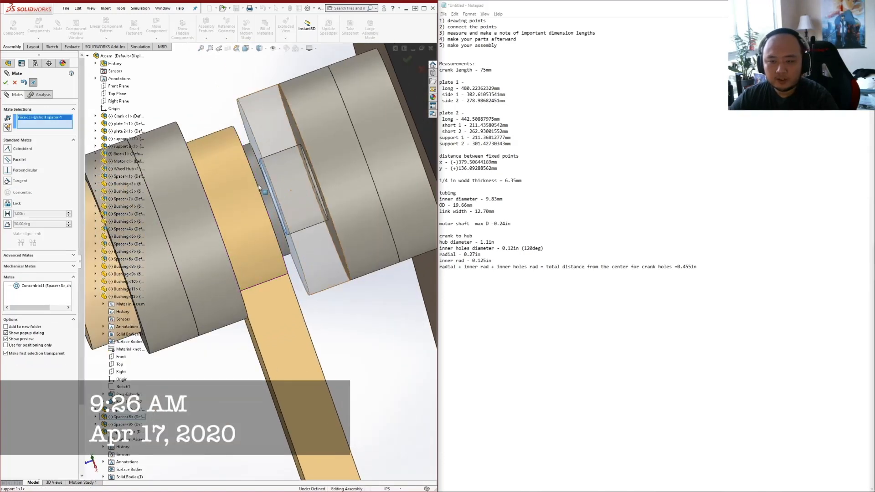
pyautogui.scroll(-6, 258, 188)
pyautogui.scroll(-3, 254, 189)
pyautogui.click(254, 182)
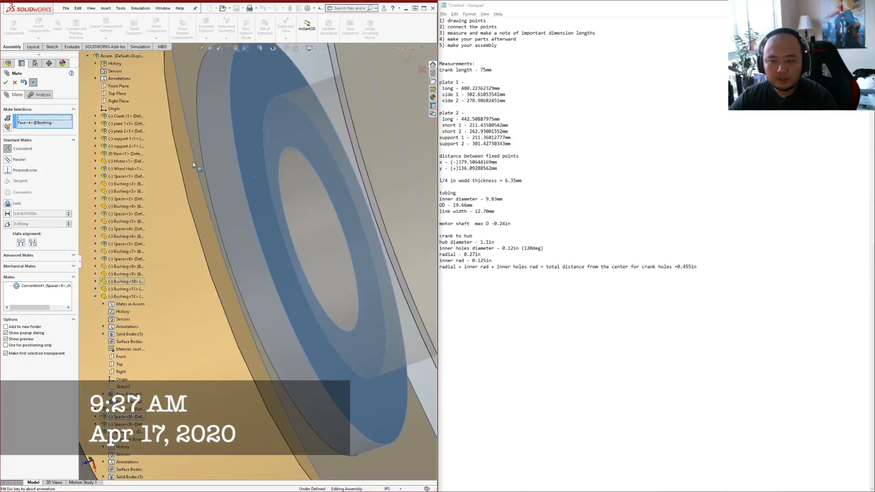
pyautogui.click(5, 83)
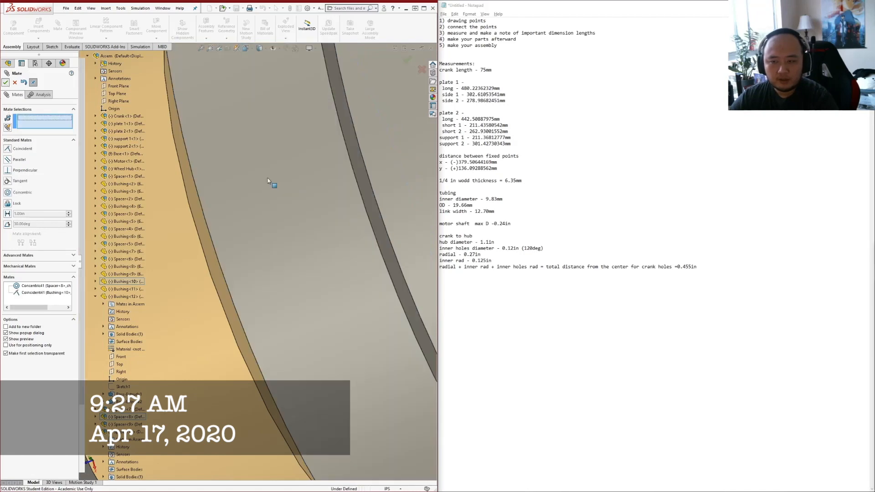
# Examine the spacer stack at the upper pivot and the whole linkage from several angles, and finish mating
pyautogui.scroll(8, 325, 208)
pyautogui.moveTo(273, 228)
pyautogui.mouseDown(button='middle')
pyautogui.moveTo(293, 230)
pyautogui.moveTo(282, 234)
pyautogui.mouseUp(button='middle')
pyautogui.scroll(-2, 267, 231)
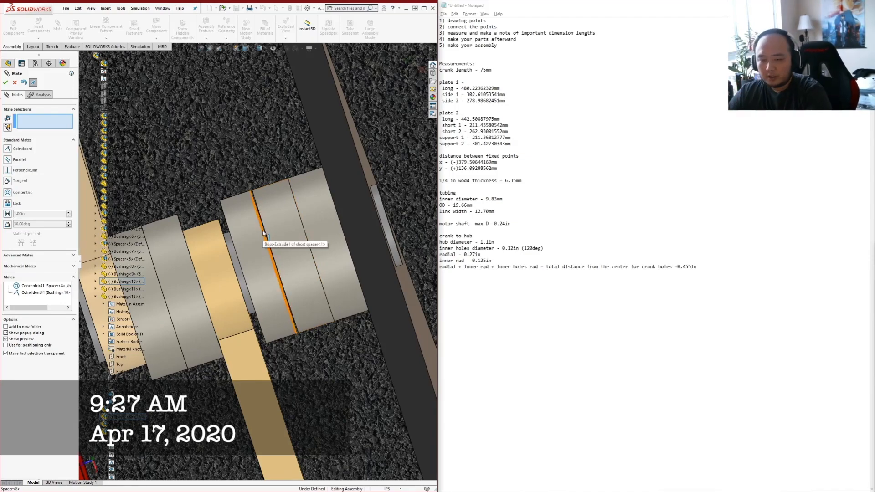
pyautogui.scroll(2, 263, 255)
pyautogui.scroll(1, 263, 259)
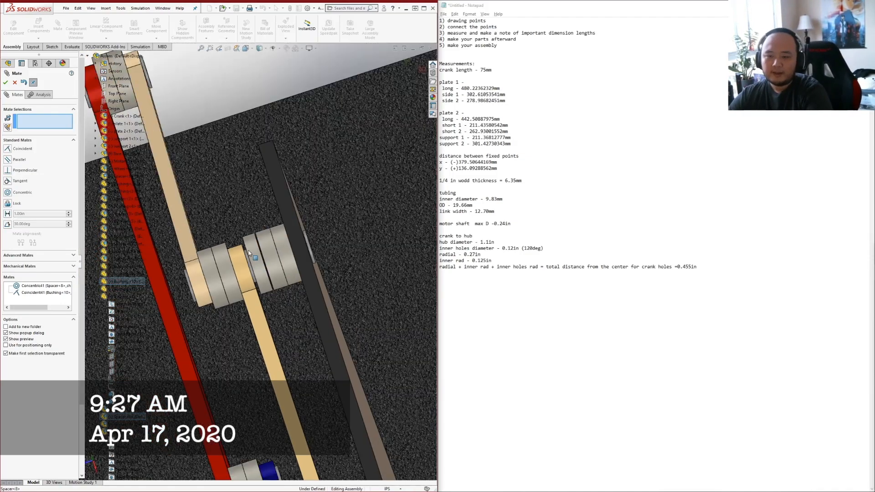
pyautogui.scroll(1, 272, 231)
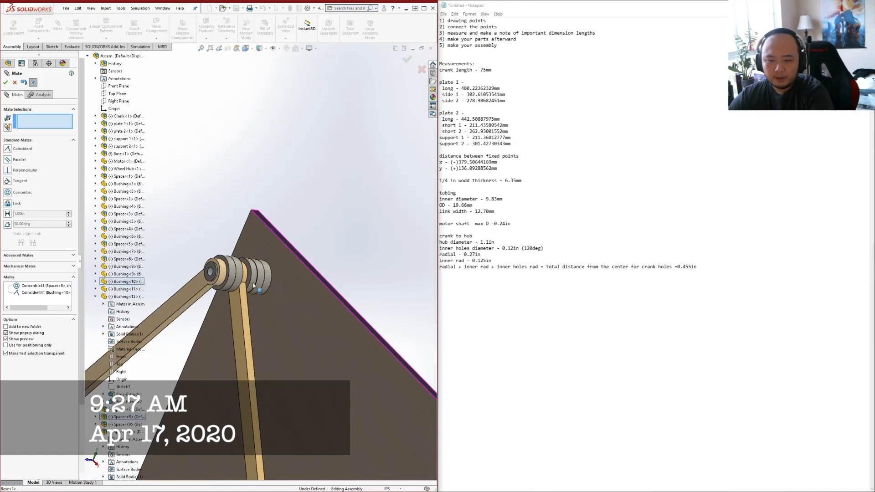
pyautogui.scroll(5, 272, 309)
pyautogui.moveTo(272, 309); pyautogui.dragTo(295, 313, button='middle')
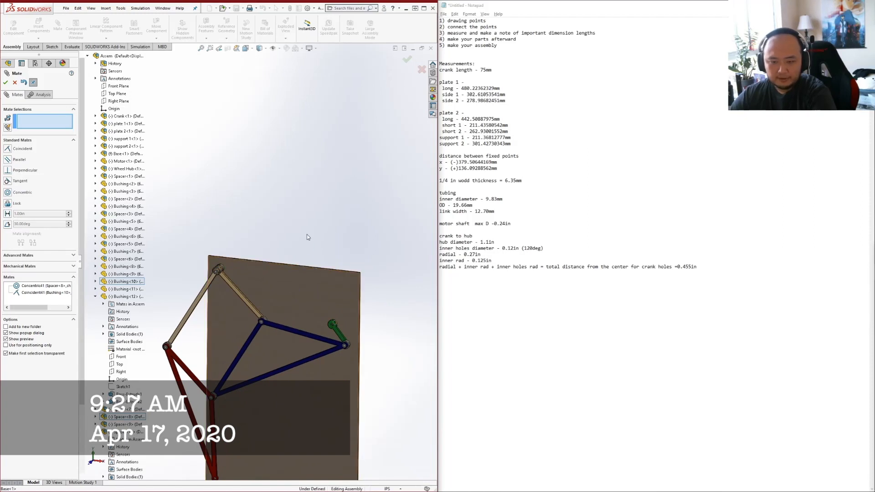
pyautogui.click(14, 83)
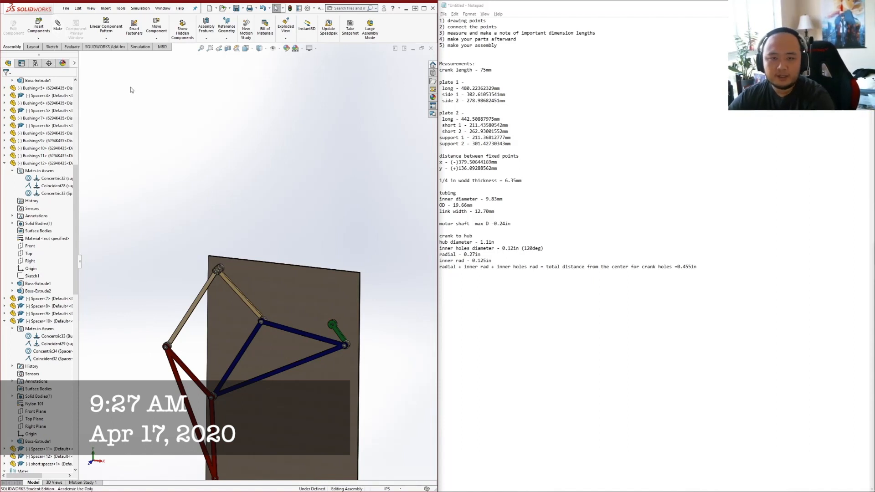
# Measure the distance between the outer end faces of the two bushings at the pivot joining the blue plate and tan support link
pyautogui.click(72, 46)
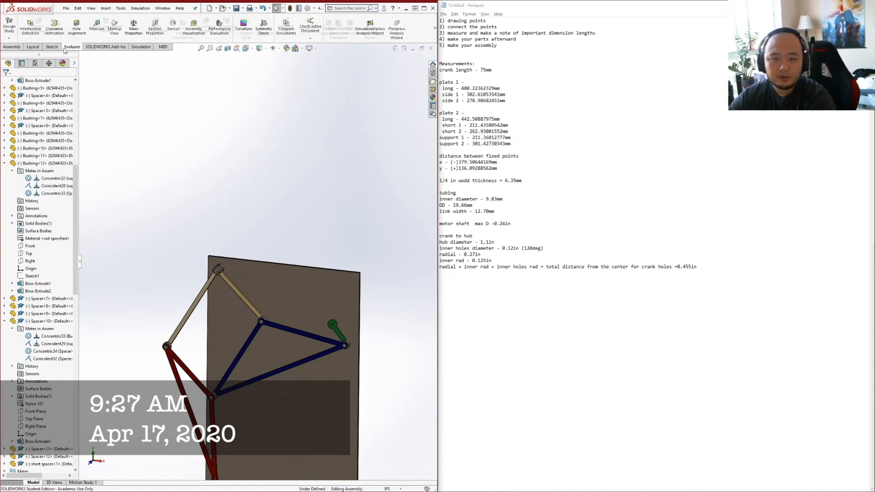
pyautogui.click(96, 27)
pyautogui.scroll(-3, 321, 267)
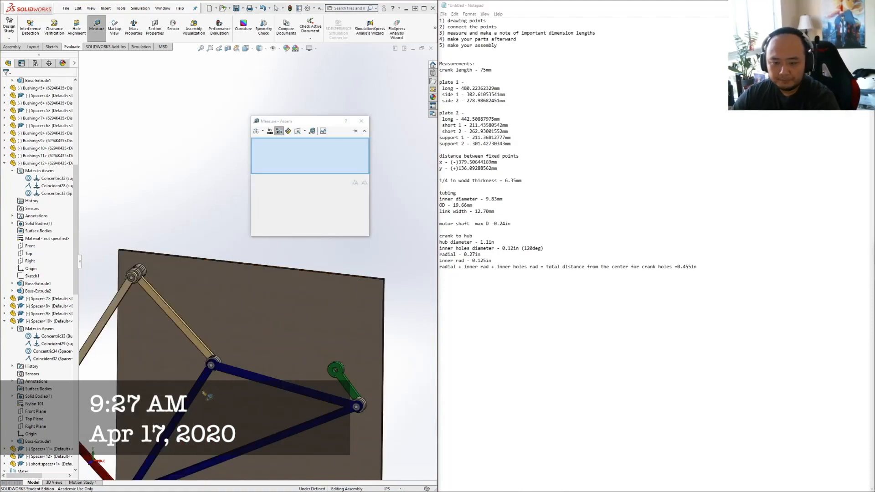
pyautogui.scroll(-5, 207, 396)
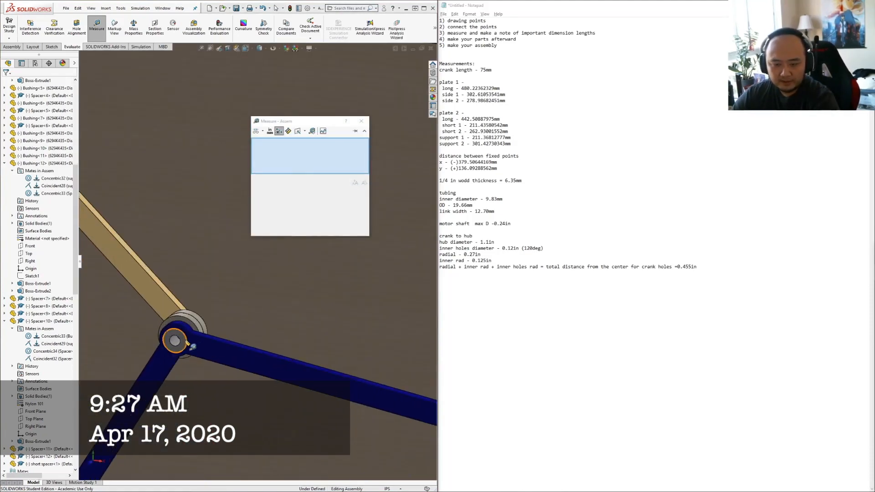
pyautogui.click(175, 342)
pyautogui.moveTo(175, 342); pyautogui.dragTo(208, 336, button='middle')
pyautogui.scroll(-6, 279, 271)
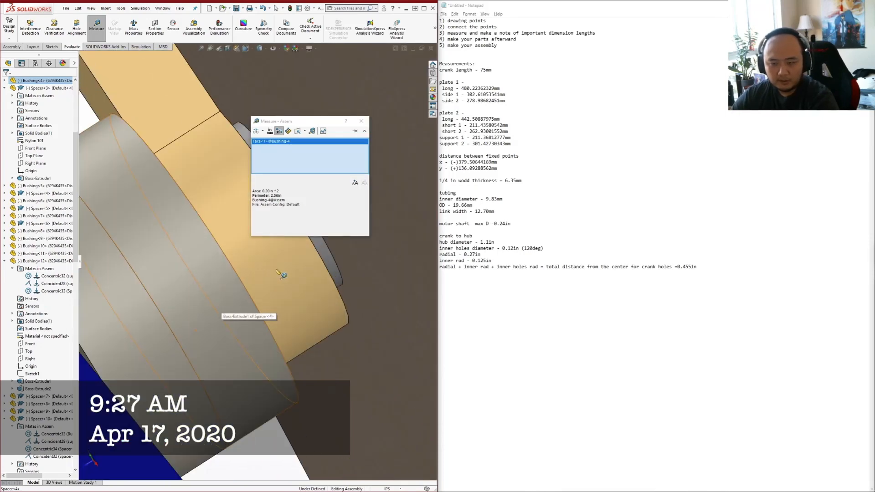
pyautogui.click(346, 259)
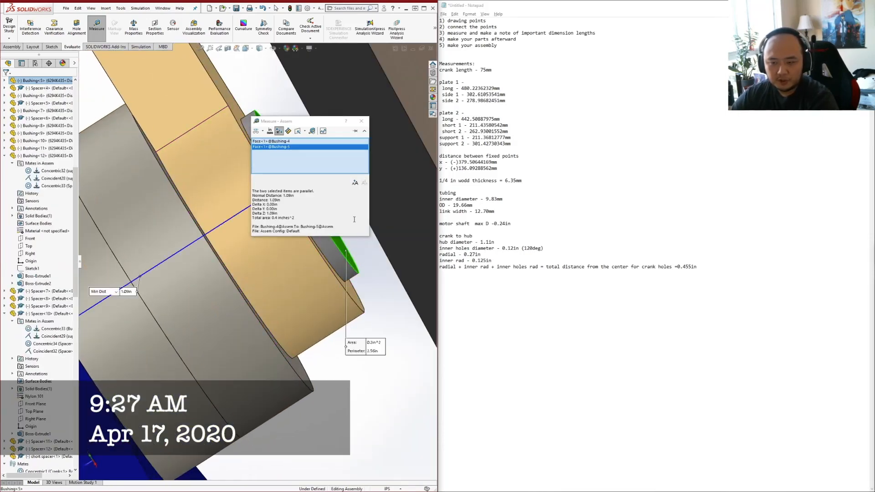
pyautogui.scroll(3, 294, 260)
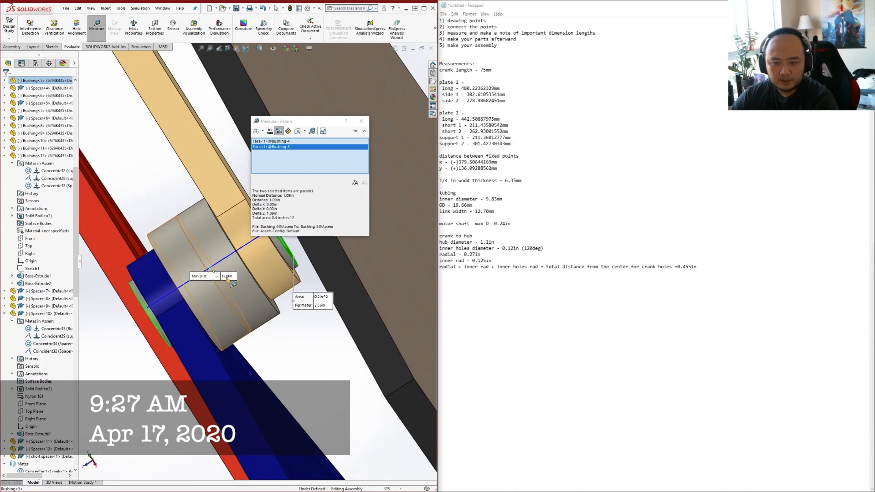
# Add a "brass tubing distance" heading with "-min dist:1.09in" to the Notepad measurements, and finish measuring in the assembly
pyautogui.click(636, 301)
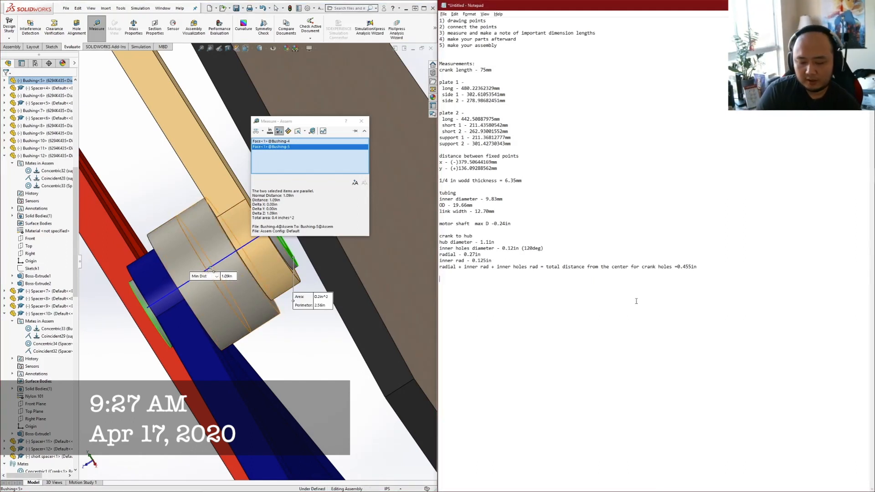
pyautogui.press('Return')
pyautogui.write('min dist')
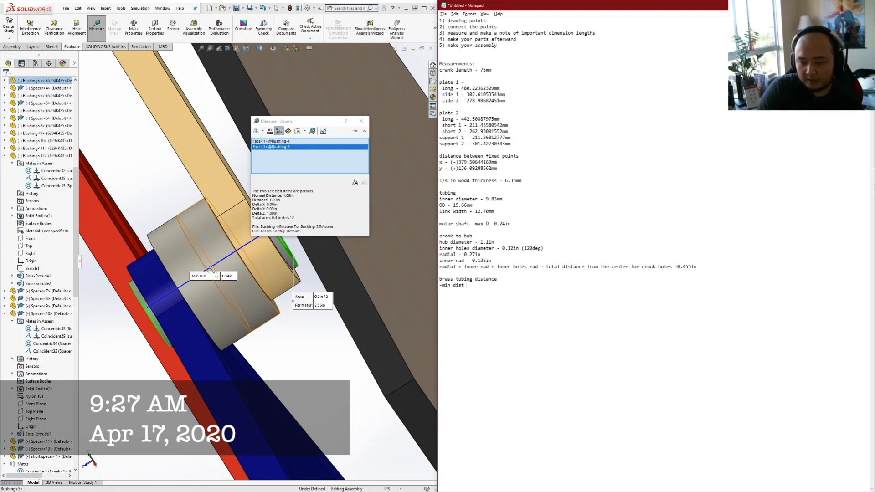
pyautogui.write('9in')
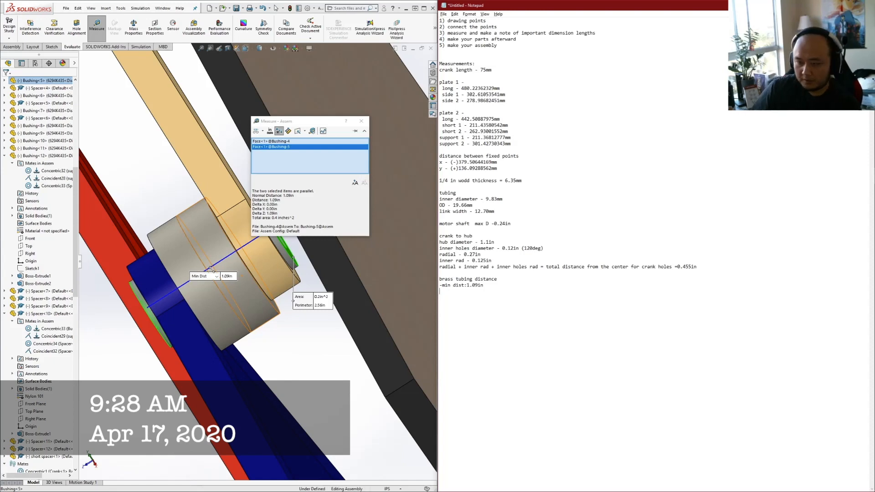
pyautogui.click(361, 121)
pyautogui.scroll(6, 267, 300)
pyautogui.moveTo(274, 301); pyautogui.dragTo(326, 260, button='middle')
pyautogui.press('Escape')
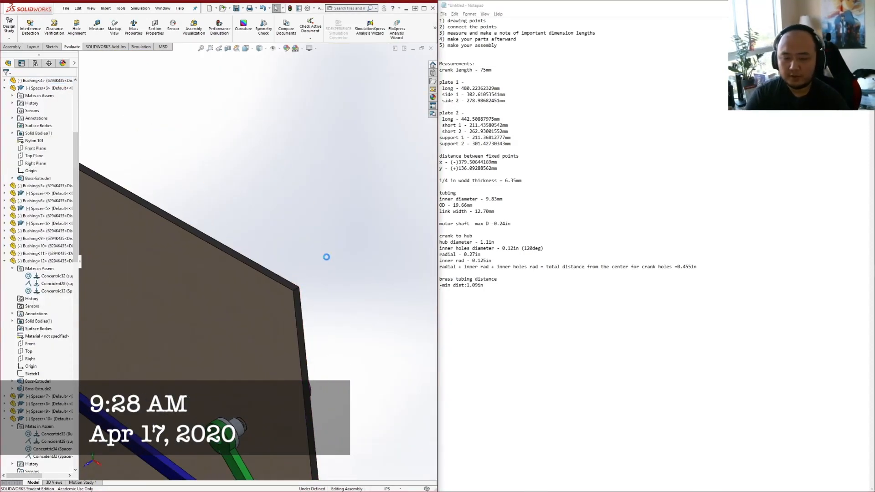
# Try to copy the Set Screw Shaft Collar part from the MAE 183 SolidWorks Templates folder into the HW4 self-made folder
pyautogui.hotkey('ctrl', 'o')
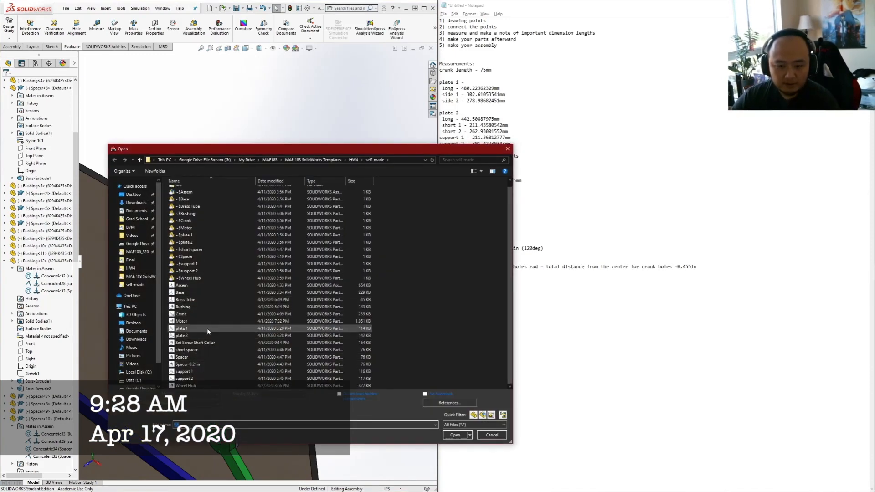
pyautogui.scroll(1, 207, 331)
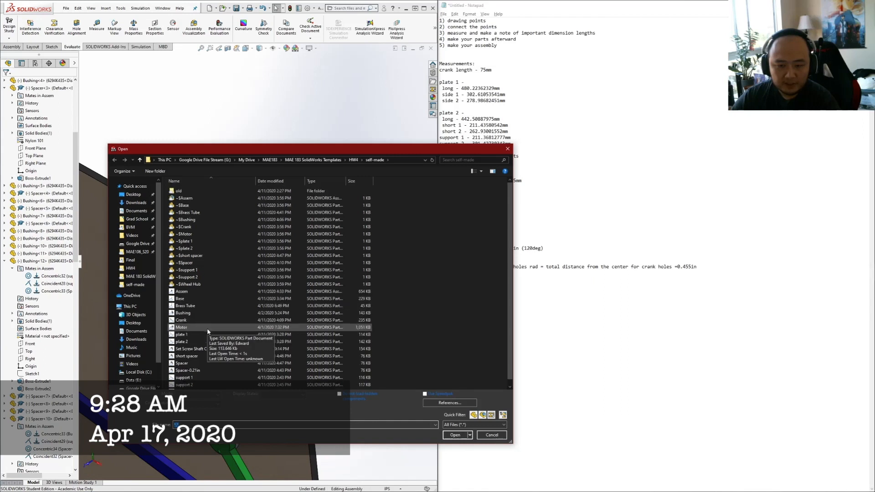
pyautogui.click(313, 159)
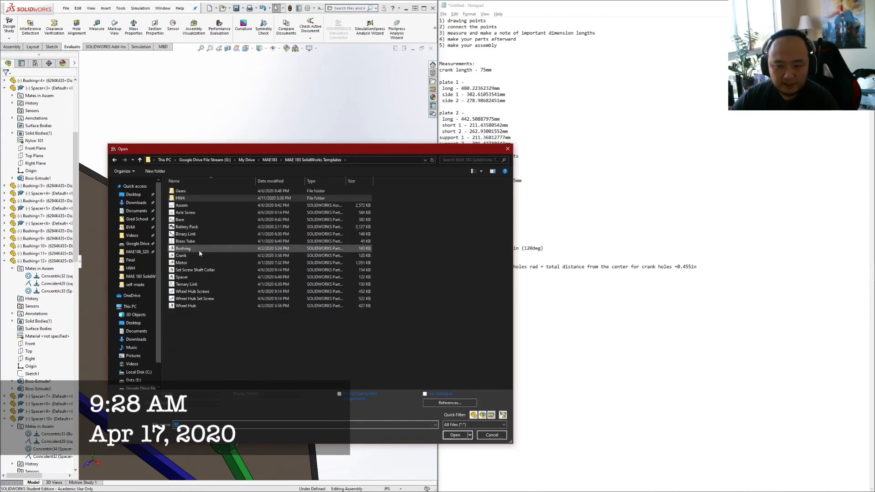
pyautogui.click(207, 271)
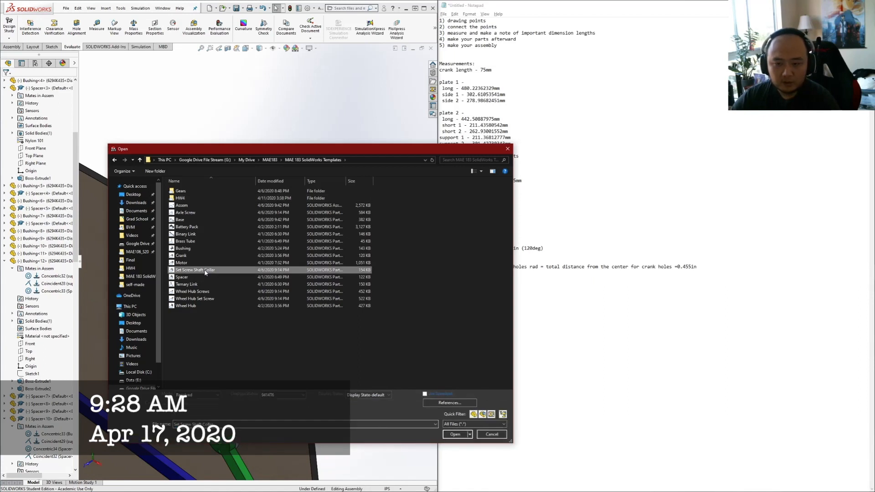
pyautogui.click(269, 160)
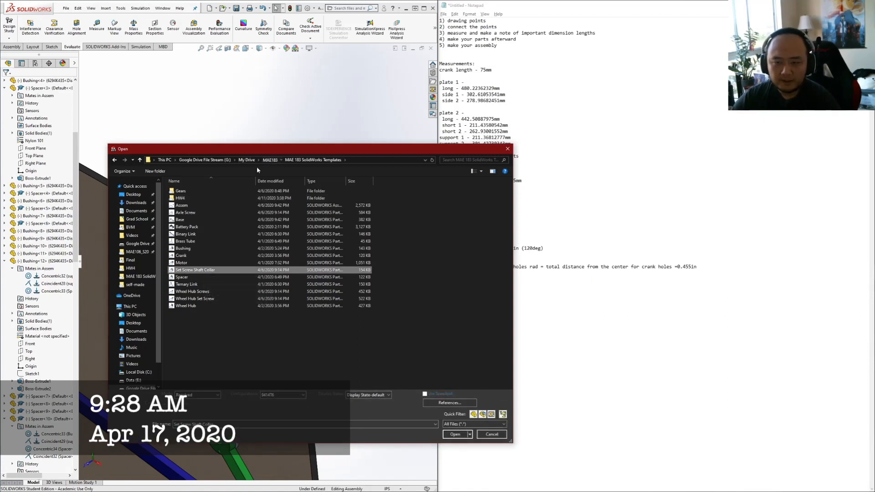
pyautogui.doubleClick(206, 191)
pyautogui.doubleClick(190, 199)
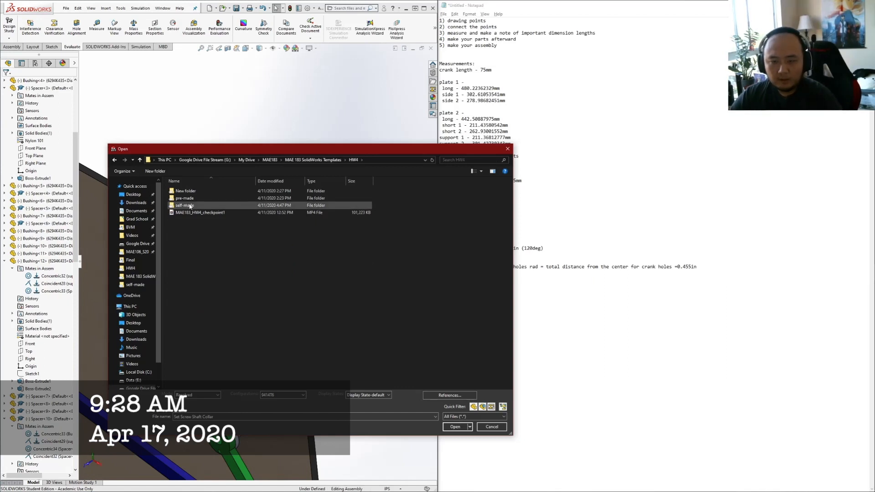
pyautogui.doubleClick(185, 206)
pyautogui.hotkey('ctrl', 'v')
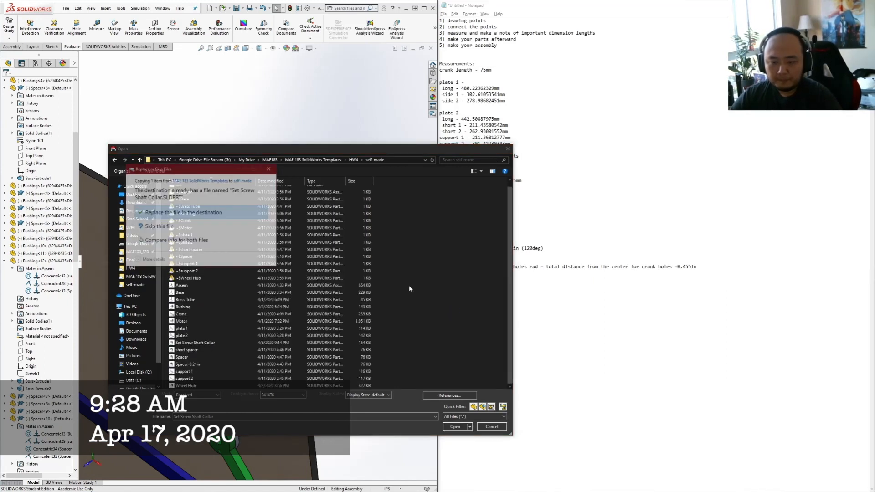
pyautogui.click(204, 215)
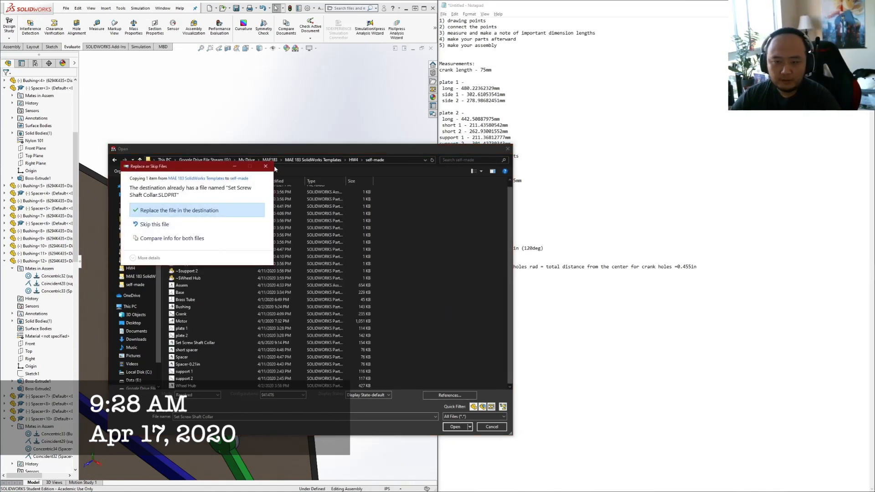
# Open the Set Screw Shaft Collar part from the self-made folder and measure the distance between its two flat end faces
pyautogui.doubleClick(205, 345)
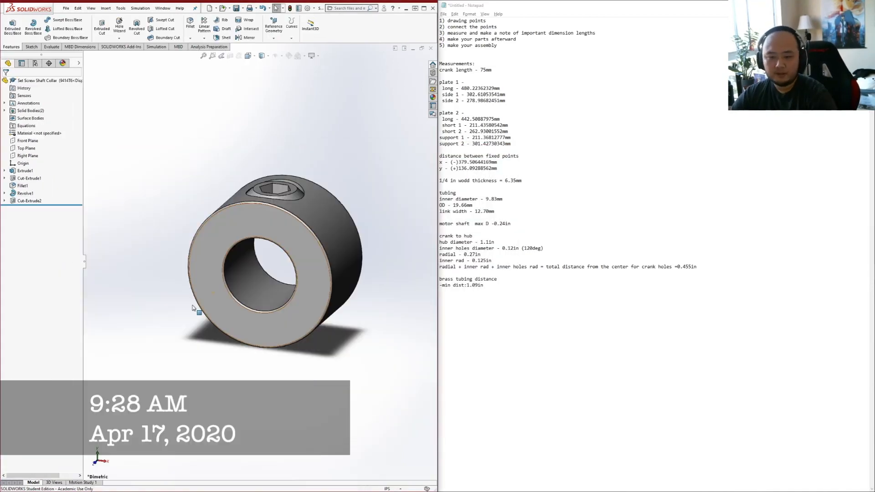
pyautogui.scroll(6, 288, 234)
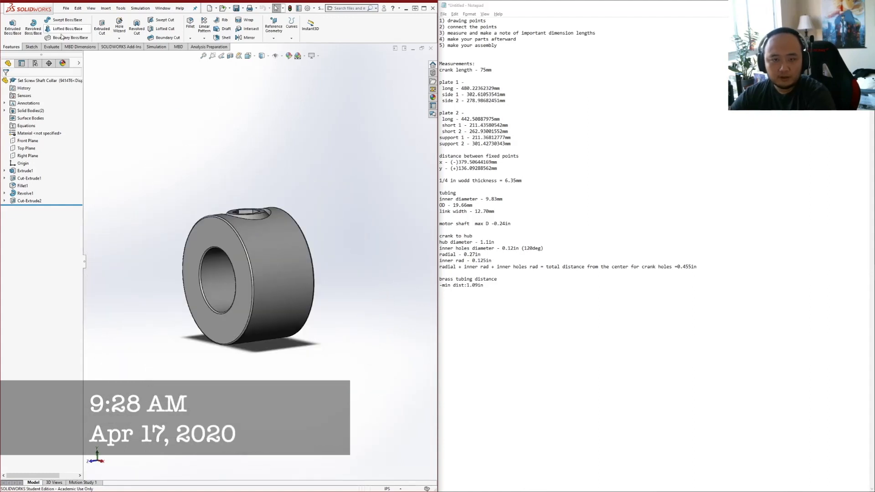
pyautogui.click(51, 46)
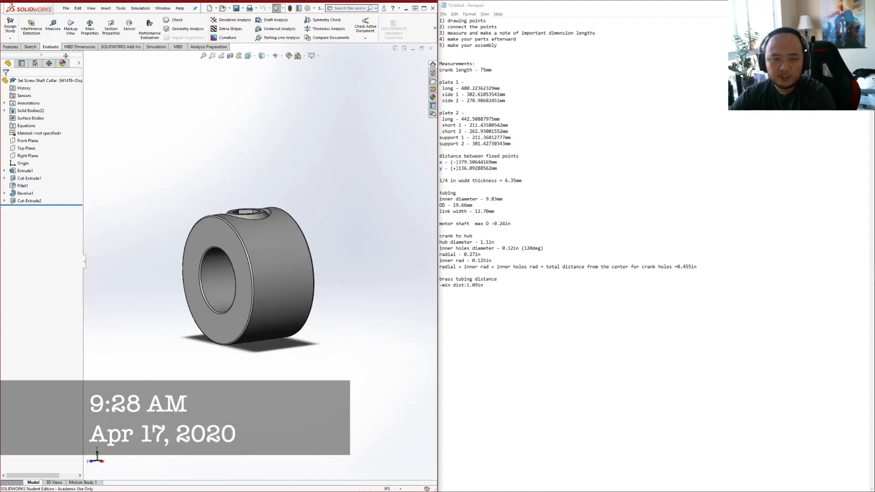
pyautogui.click(53, 25)
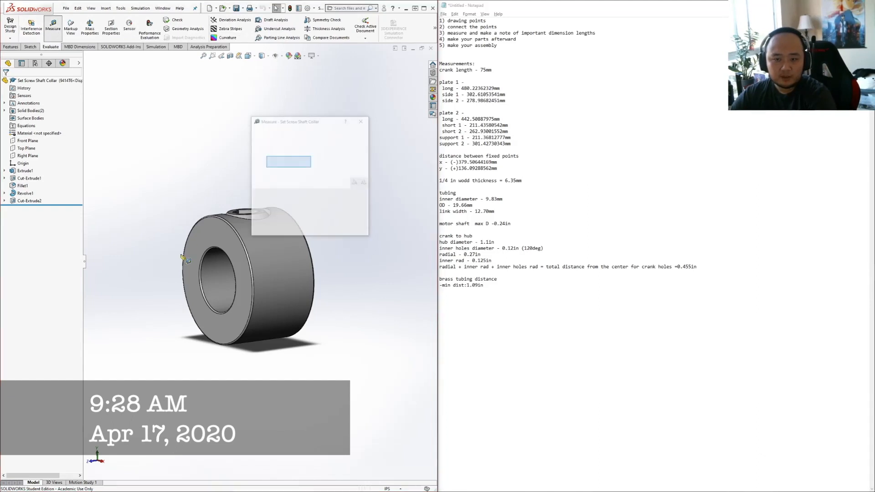
pyautogui.click(225, 239)
pyautogui.moveTo(315, 251); pyautogui.dragTo(269, 262, button='middle')
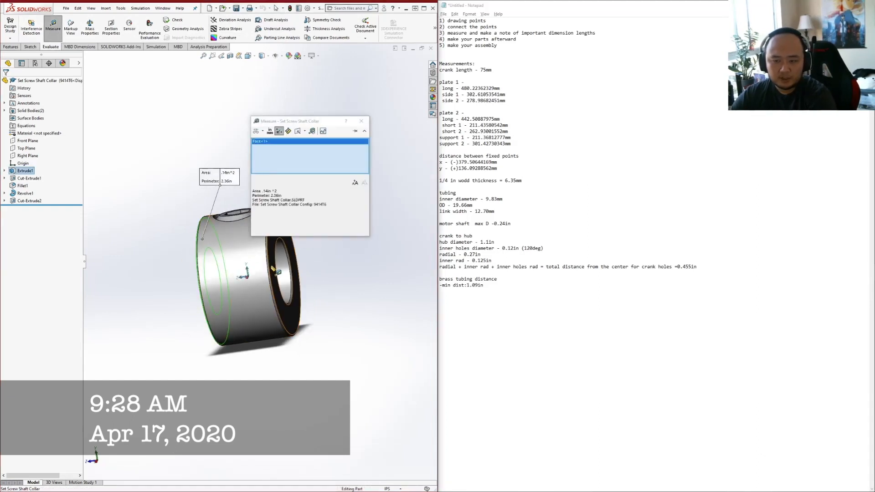
pyautogui.click(272, 265)
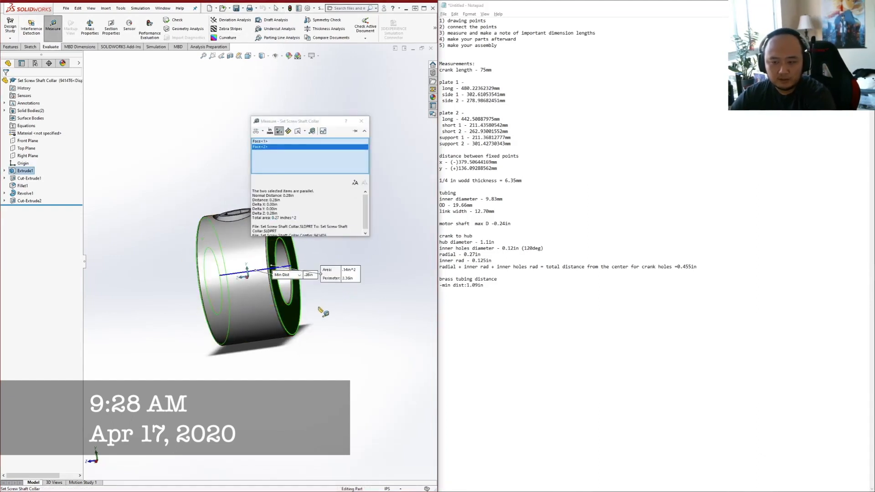
pyautogui.moveTo(319, 306); pyautogui.dragTo(362, 308, button='middle')
# Add "shaft collar dist:0.28in" and "total brass tubing length = 1.65in" to the Notepad measurements
pyautogui.click(504, 290)
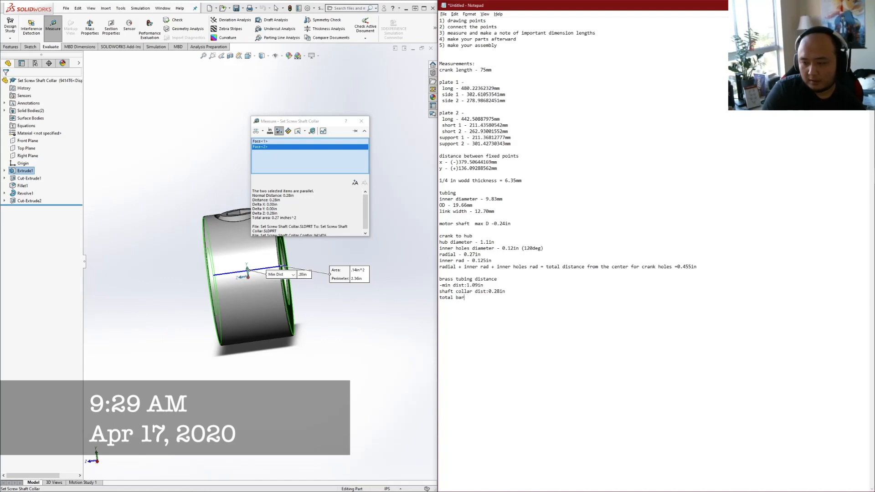
pyautogui.write('ass')
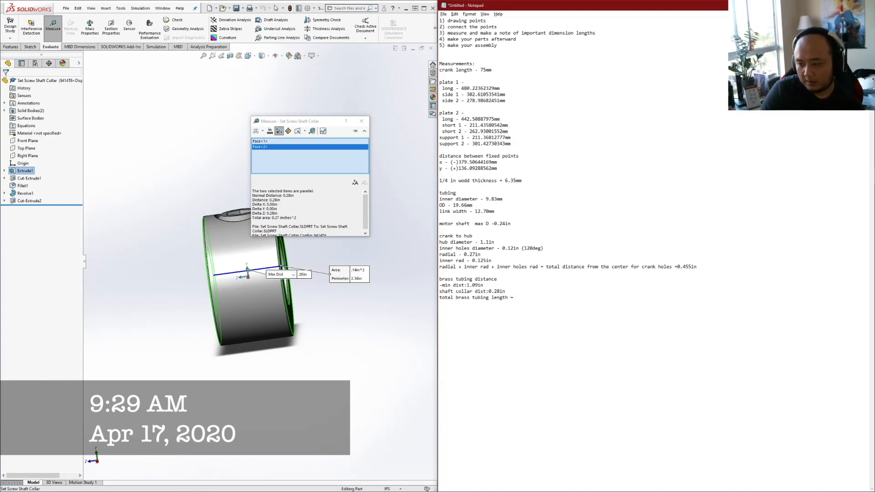
pyautogui.write('tubing length = 1.67')
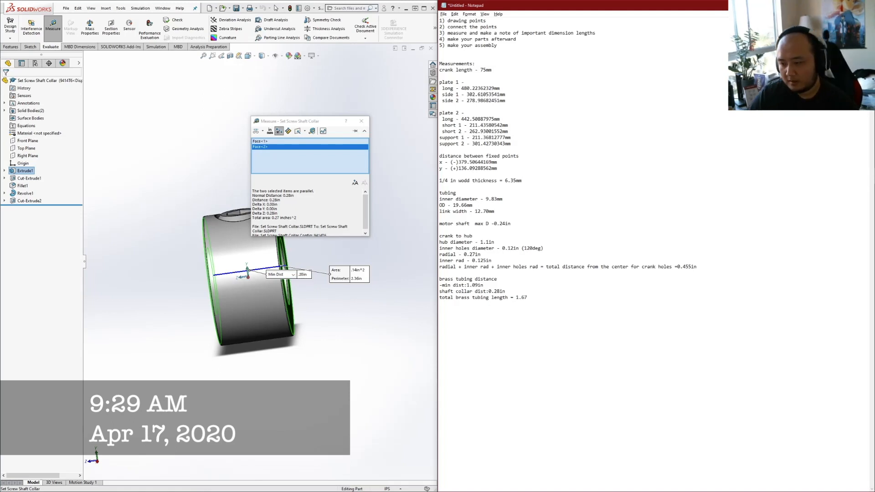
pyautogui.press('BackSpace')
pyautogui.write('5')
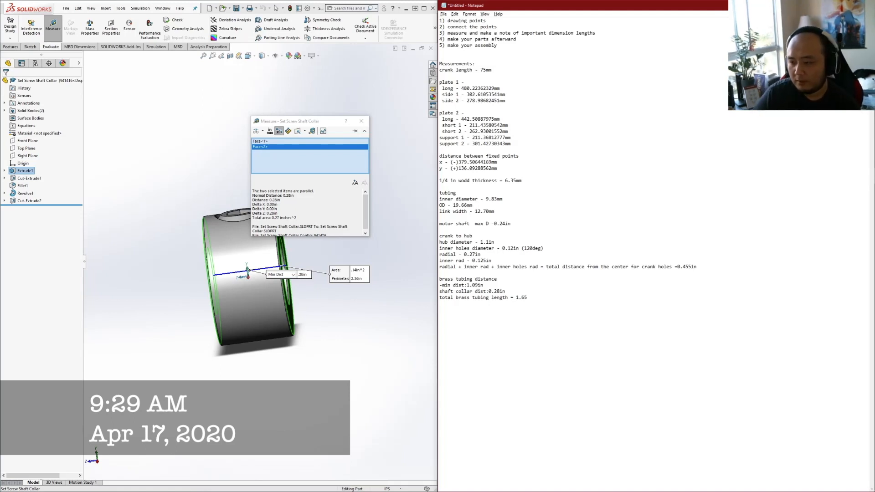
pyautogui.write('in')
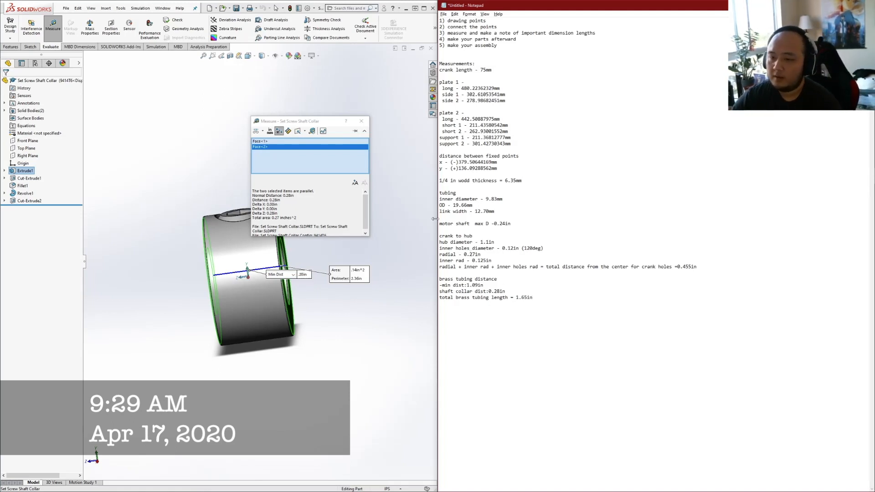
# Check the brass tubing length in Calculator by adding 0.28 to 1.09, and return to the Notepad measurements
pyautogui.moveTo(873, 162)
pyautogui.click(863, 256)
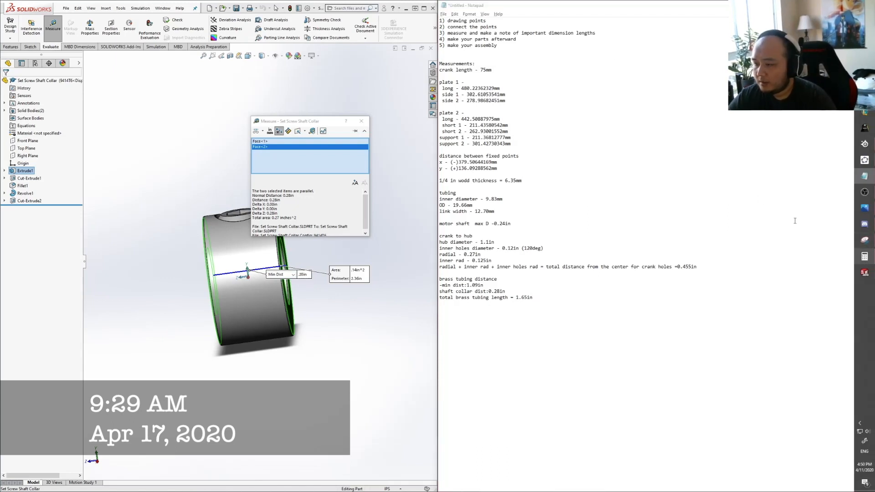
pyautogui.click(774, 152)
pyautogui.click(732, 159)
pyautogui.click(726, 257)
pyautogui.click(679, 207)
pyautogui.click(632, 257)
pyautogui.click(702, 284)
pyautogui.click(681, 283)
pyautogui.click(725, 208)
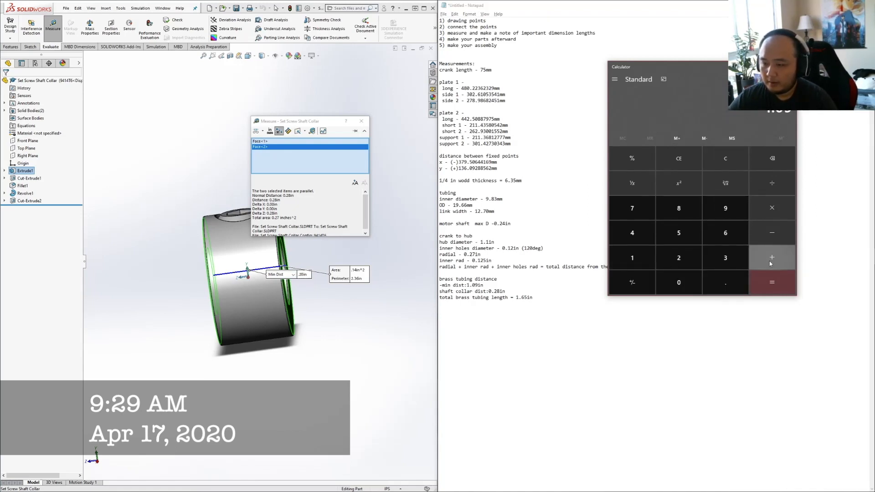
pyautogui.click(770, 263)
pyautogui.click(679, 282)
pyautogui.click(726, 282)
pyautogui.click(678, 257)
pyautogui.click(678, 208)
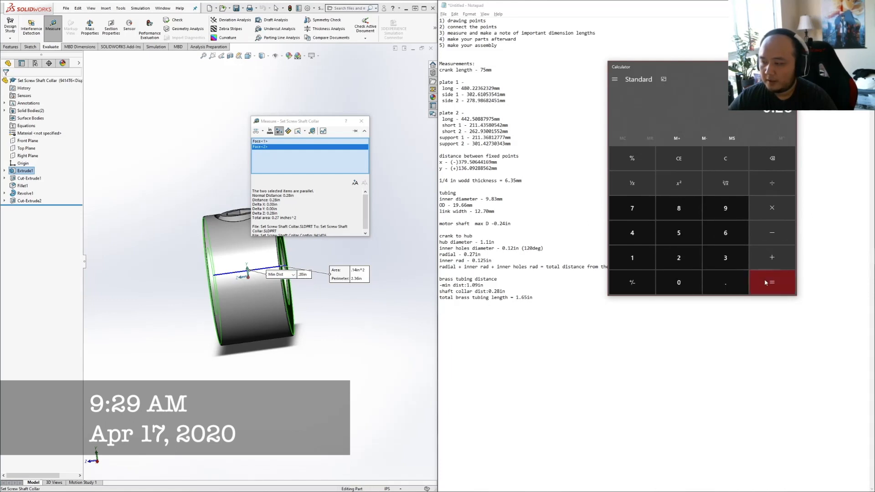
pyautogui.click(619, 302)
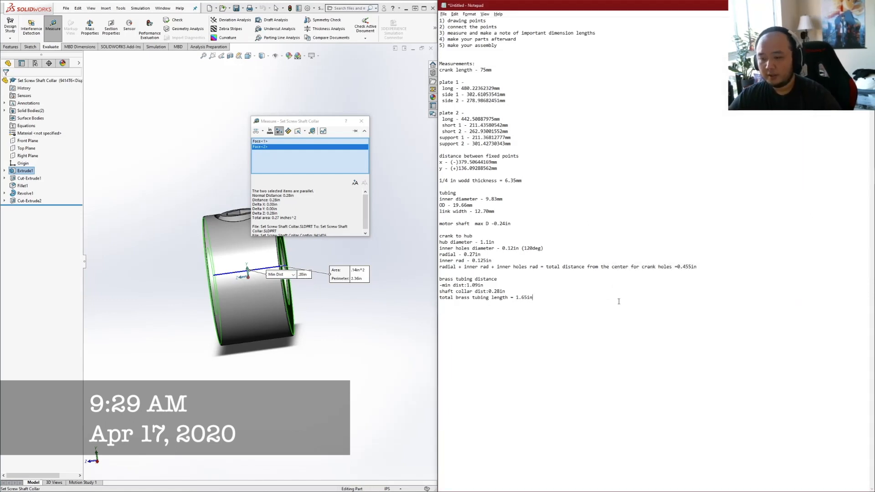
# End the measurement and close the shaft collar part to return to the linkage assembly
pyautogui.click(362, 121)
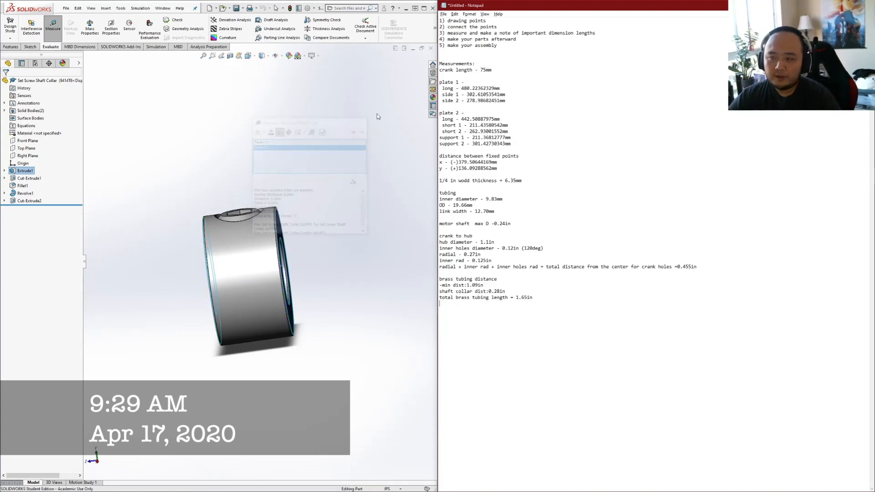
pyautogui.click(433, 50)
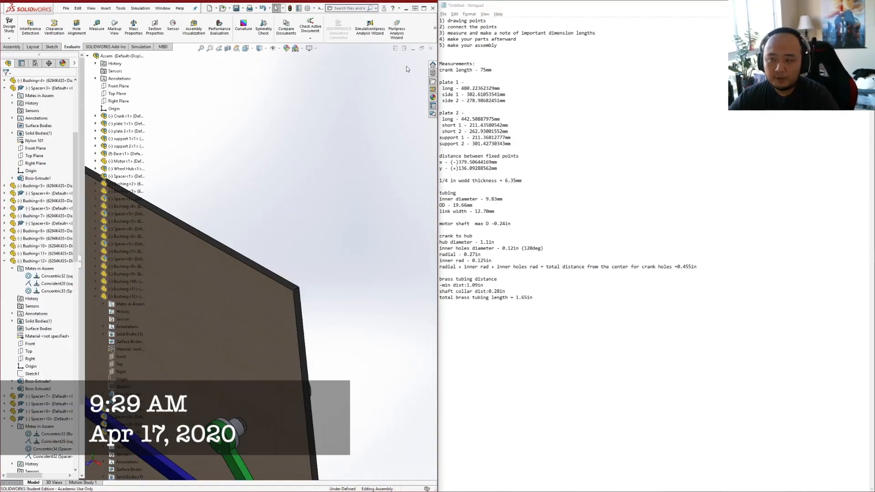
# Switch to the Brass Tube part, set its extrusion depth to 1.65in, and return to the linkage assembly
pyautogui.click(413, 48)
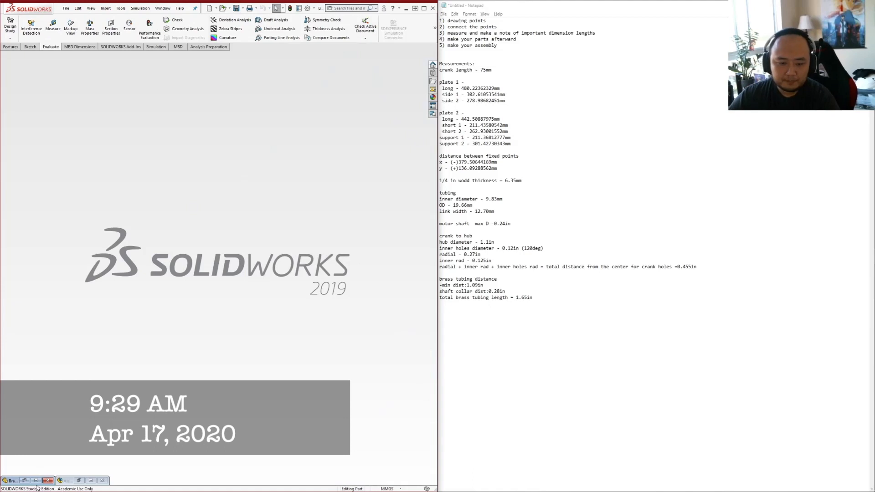
pyautogui.click(37, 480)
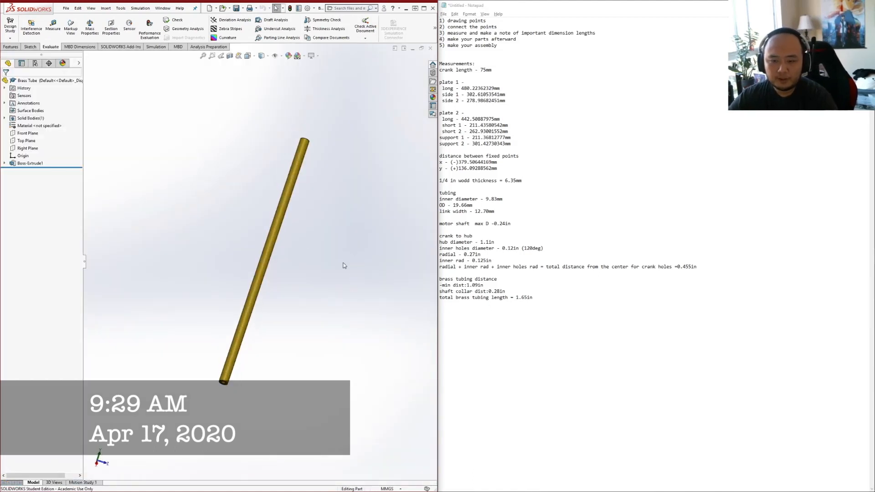
pyautogui.rightClick(29, 162)
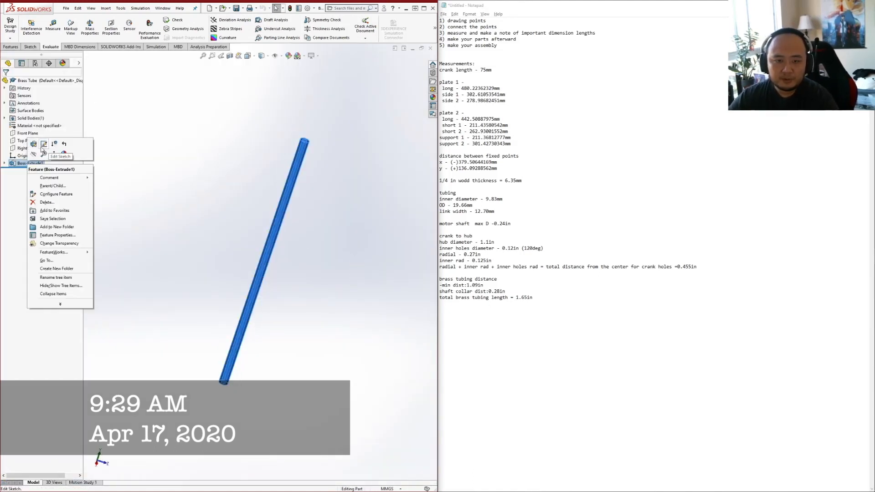
pyautogui.click(45, 142)
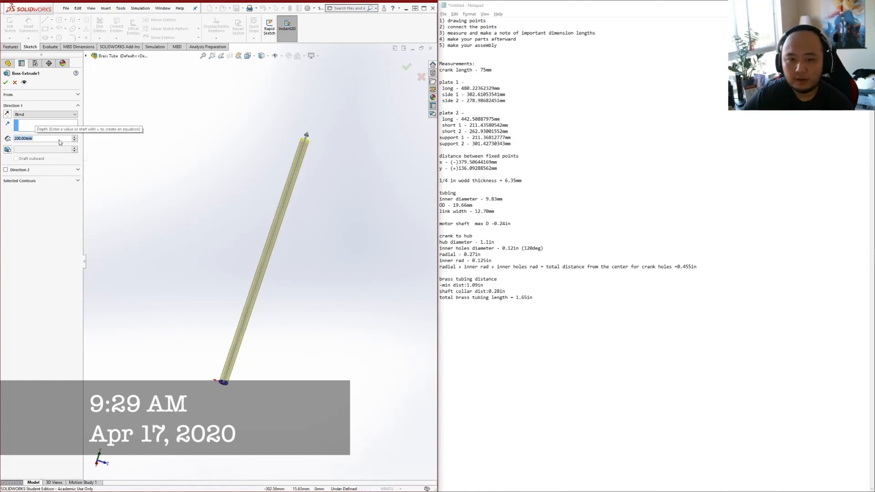
pyautogui.write('1.65i')
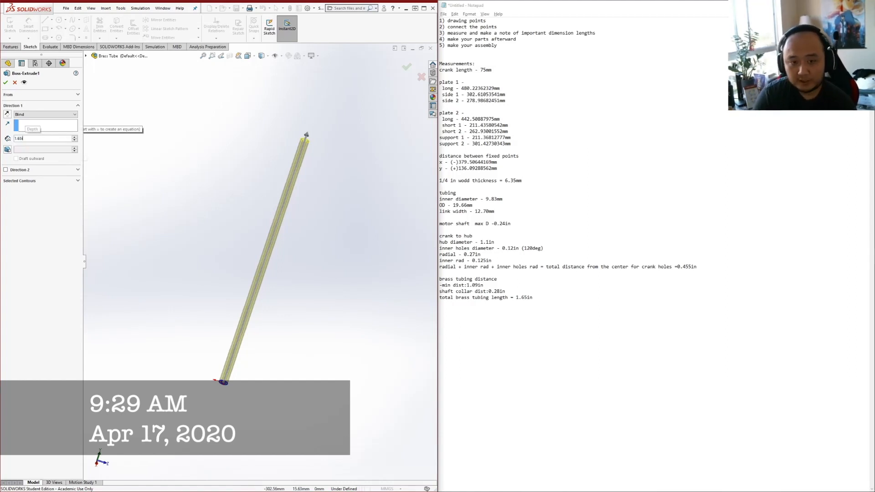
pyautogui.write('n')
pyautogui.press('Return')
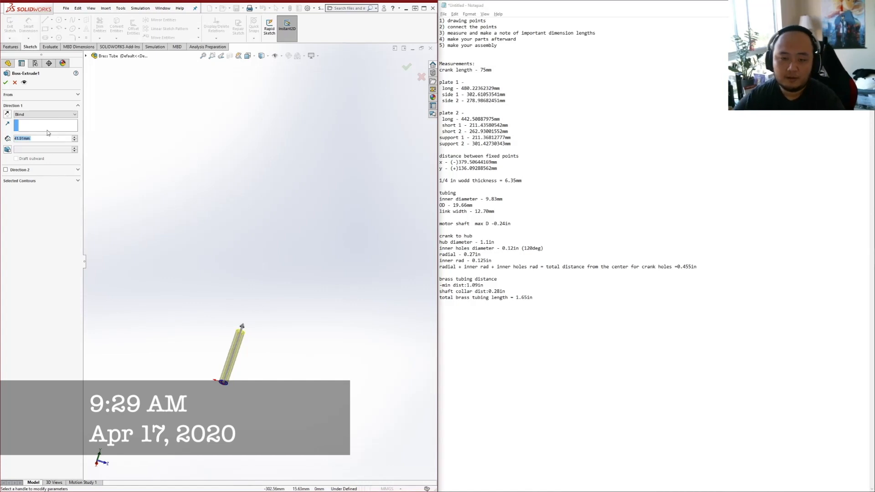
pyautogui.click(7, 82)
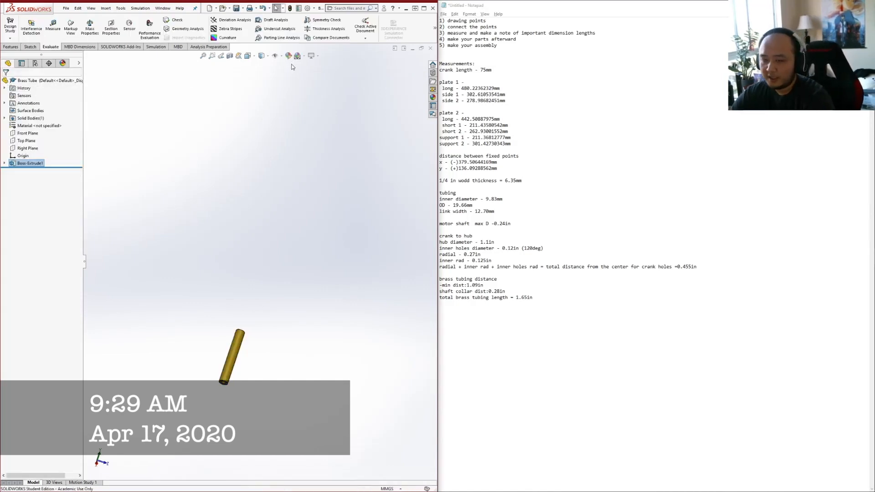
pyautogui.click(320, 217)
pyautogui.click(412, 49)
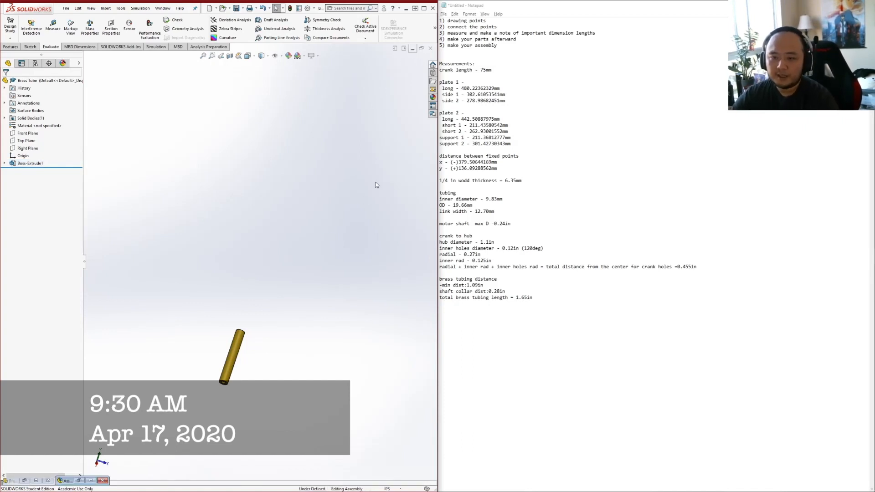
pyautogui.click(86, 481)
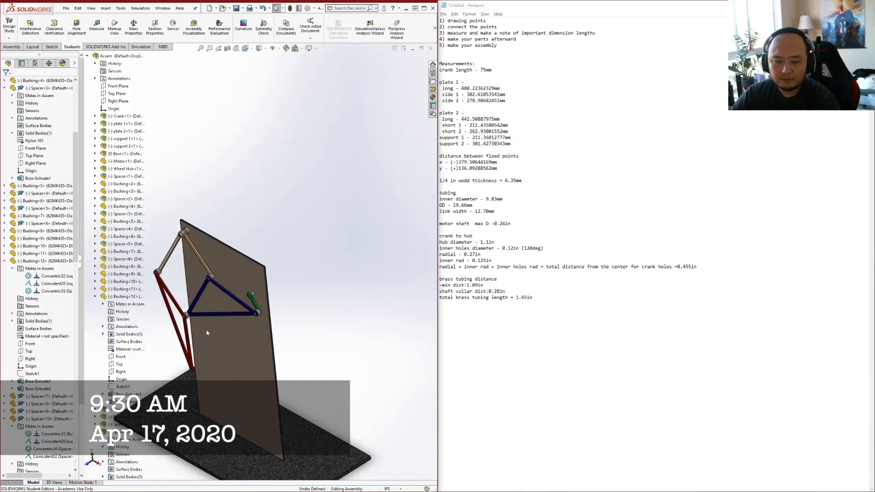
# Insert four copies of the Brass Tube part into the assembly, placing them loosely beside the linkage
pyautogui.scroll(-4, 173, 279)
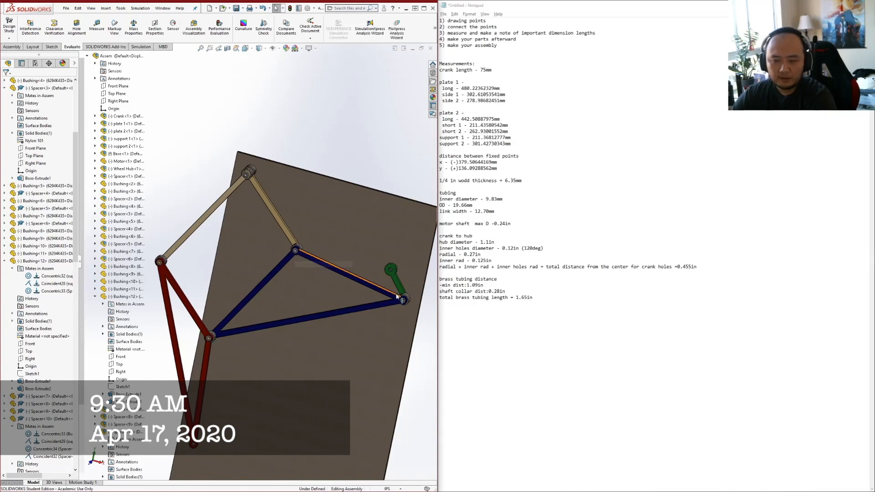
pyautogui.click(402, 302)
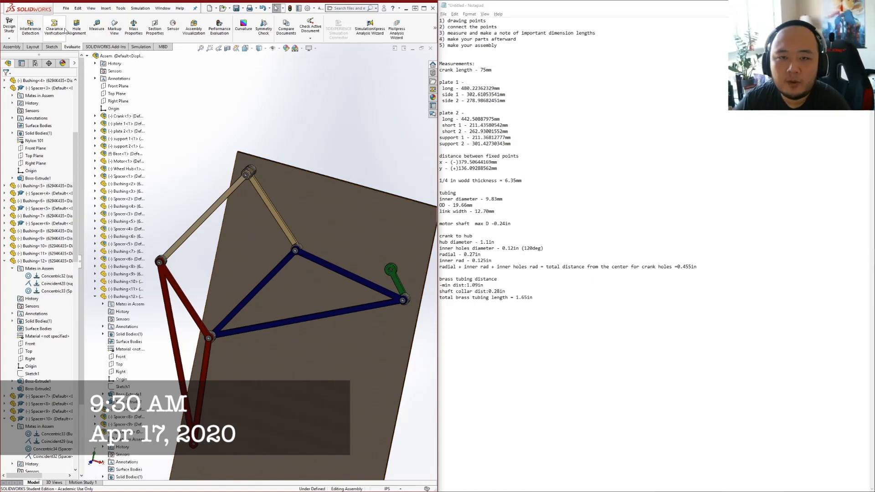
pyautogui.click(12, 47)
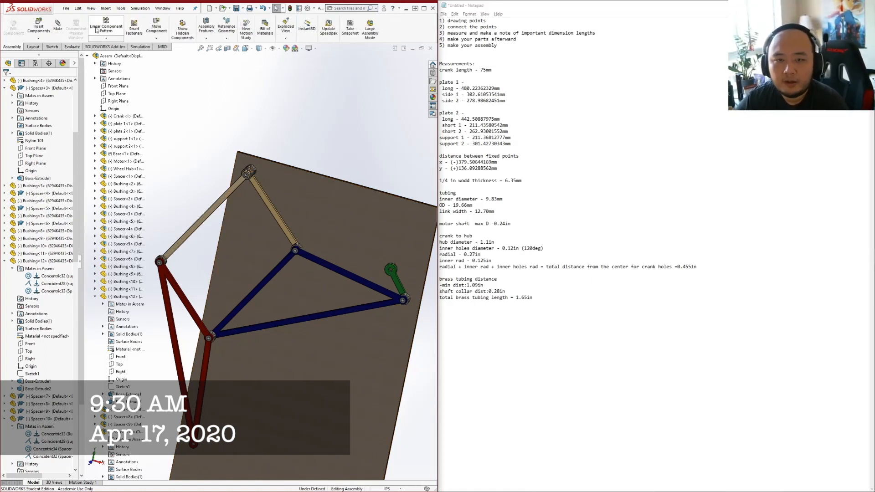
pyautogui.click(39, 27)
pyautogui.click(27, 158)
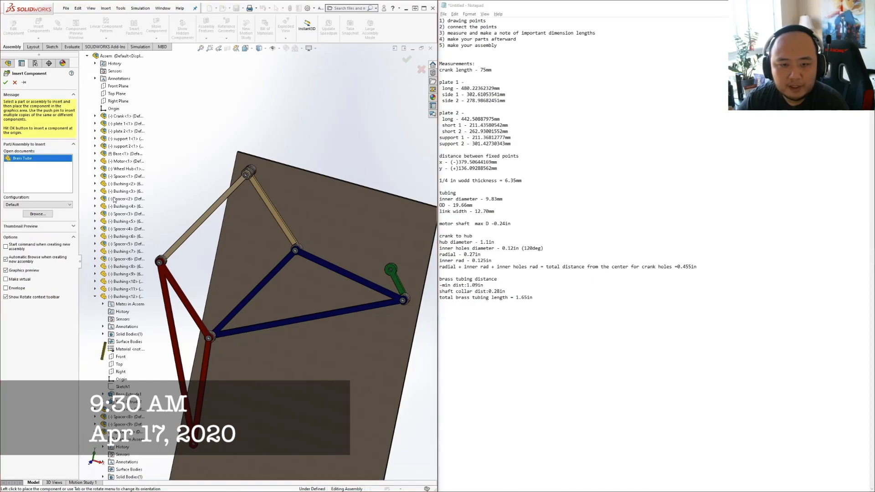
pyautogui.click(305, 199)
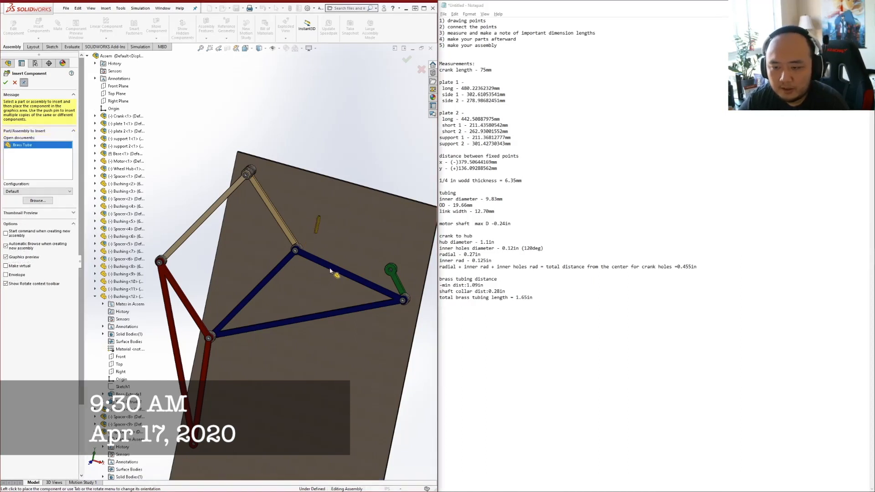
pyautogui.click(328, 245)
pyautogui.click(362, 241)
pyautogui.click(7, 82)
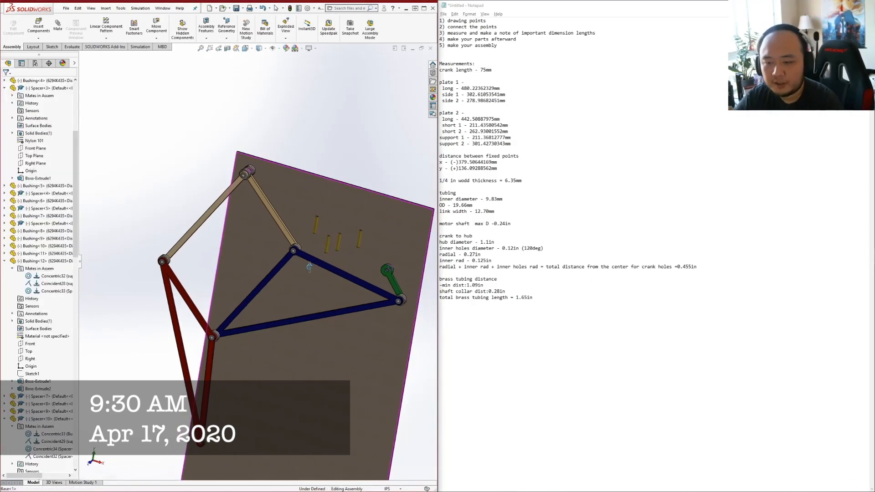
# Mate one brass tube concentric with the bushing bore at the joint between the blue plate and the tan link
pyautogui.scroll(-6, 296, 220)
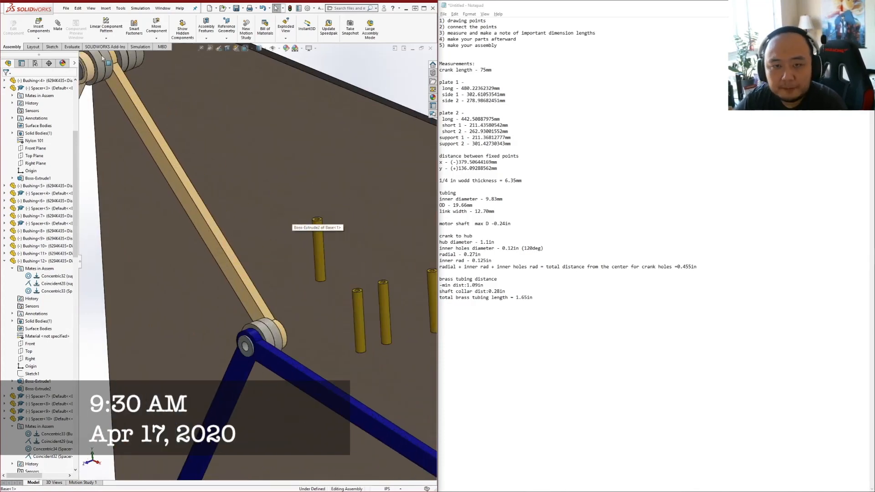
pyautogui.click(320, 250)
pyautogui.scroll(-4, 258, 319)
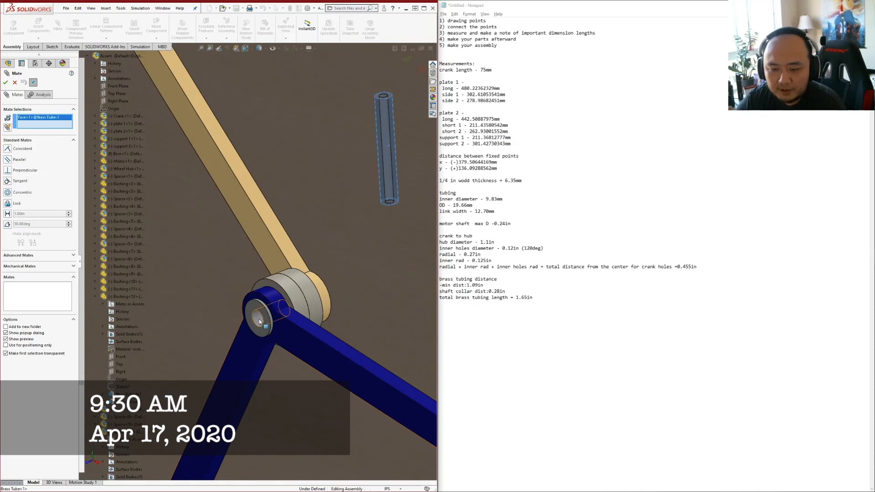
pyautogui.click(259, 319)
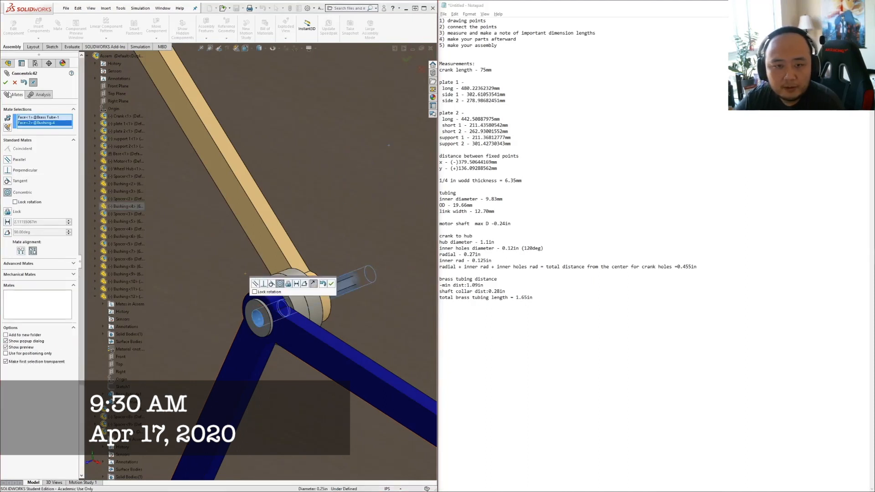
pyautogui.click(5, 82)
pyautogui.moveTo(270, 309); pyautogui.dragTo(306, 281, button='middle')
pyautogui.scroll(-2, 259, 319)
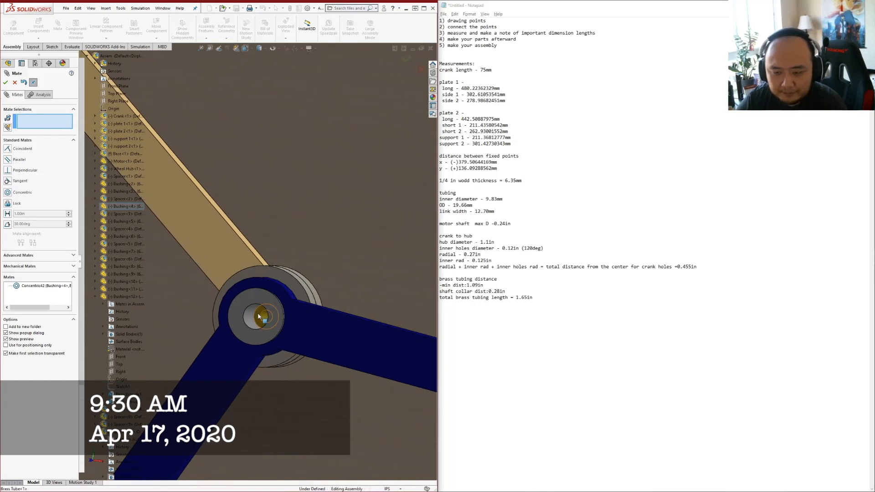
pyautogui.scroll(6, 264, 317)
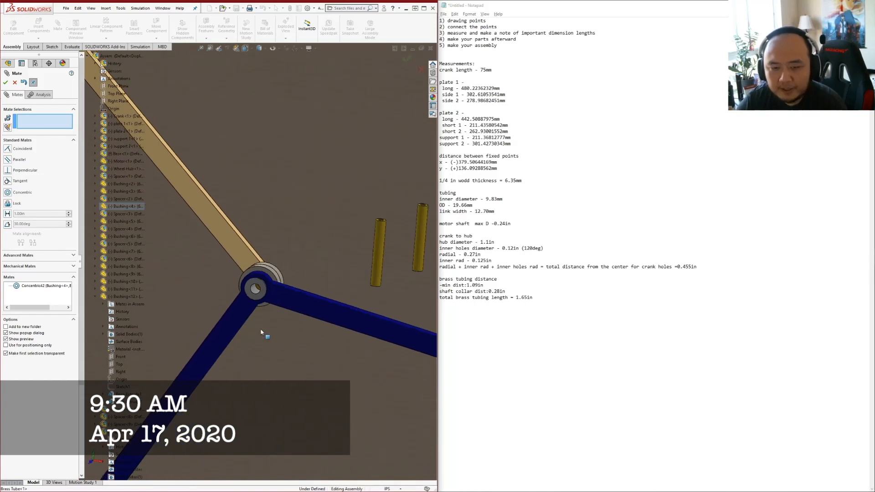
pyautogui.press('Escape')
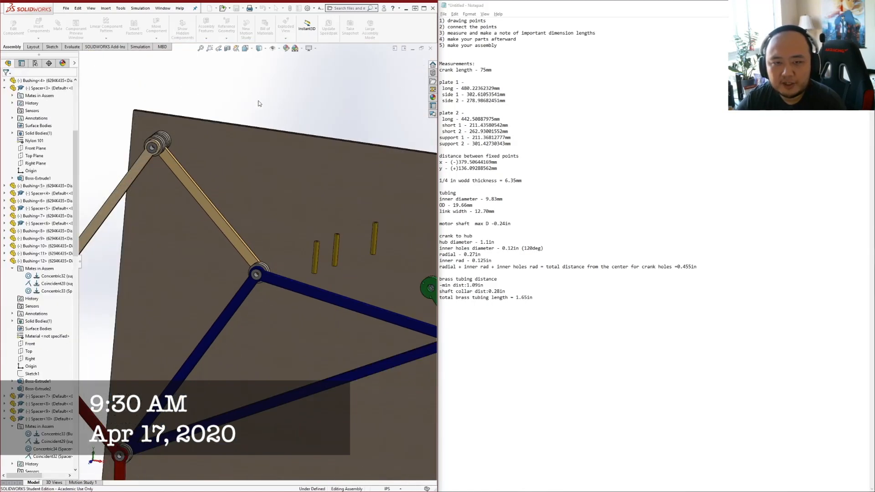
# Insert one Set Screw Shaft Collar from the self-made folder and place it near the brass tubes
pyautogui.click(45, 30)
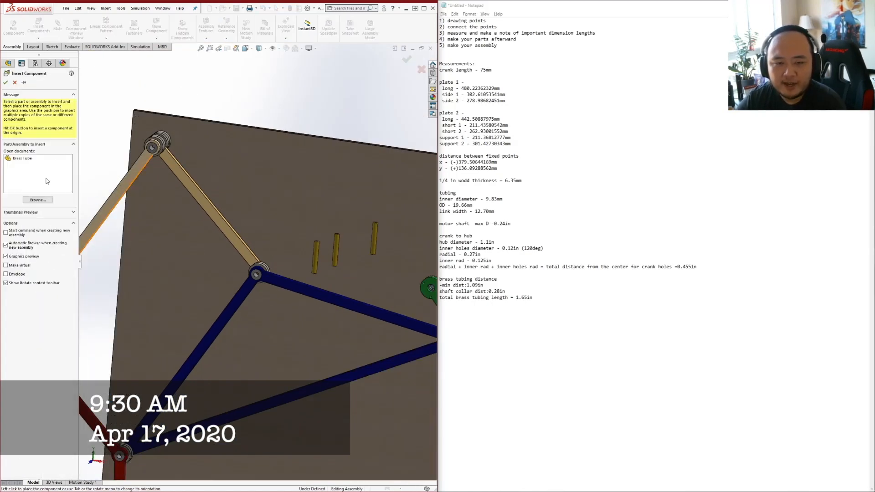
pyautogui.click(40, 201)
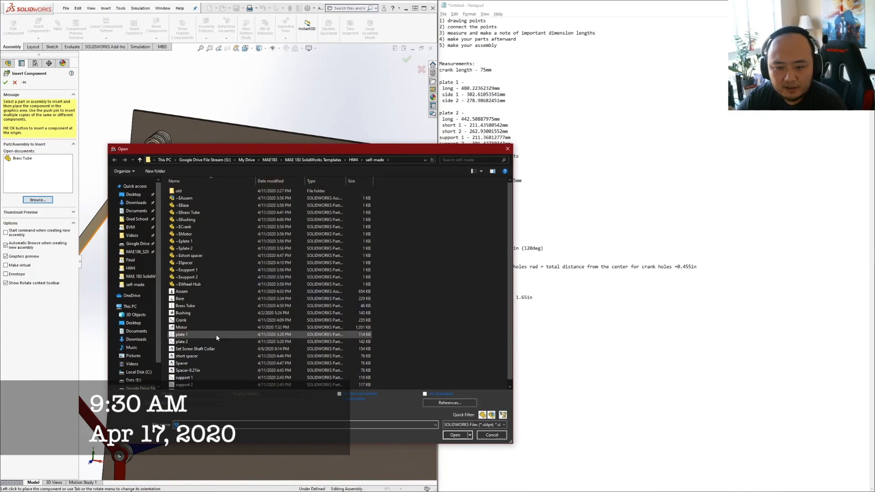
pyautogui.click(202, 342)
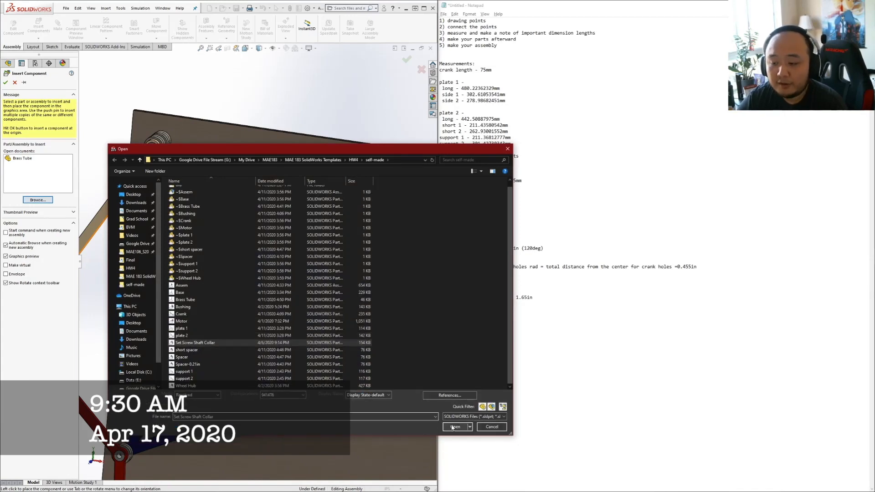
pyautogui.click(455, 427)
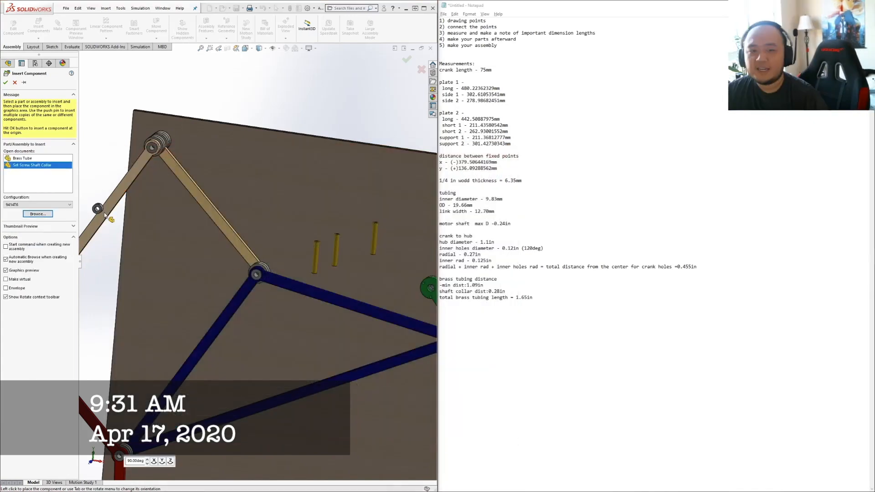
pyautogui.click(265, 224)
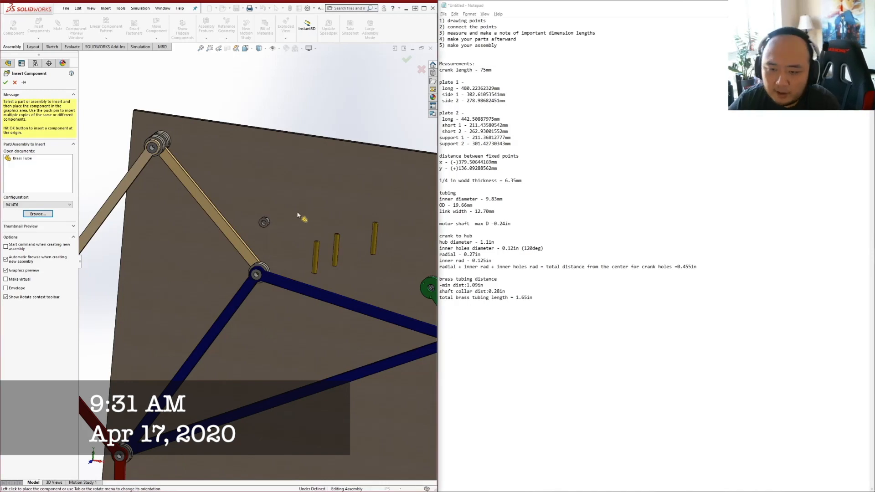
pyautogui.press('Escape')
pyautogui.click(297, 211)
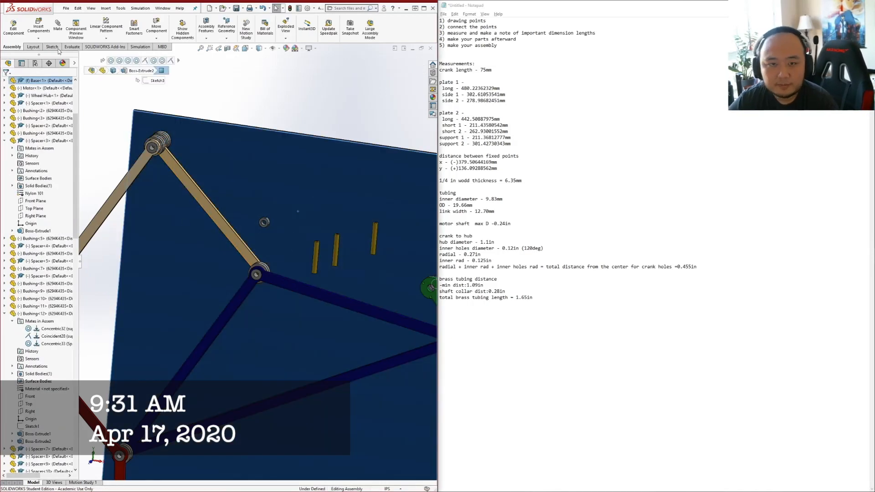
# Insert seven more copies of the Set Screw Shaft Collar, spread loosely around the loose brass tubes and above the base panel
pyautogui.click(40, 27)
pyautogui.click(34, 200)
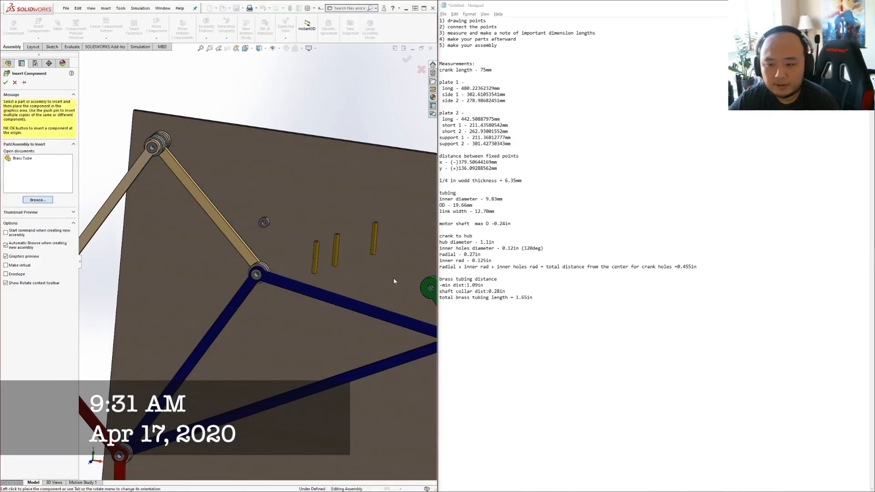
pyautogui.doubleClick(218, 359)
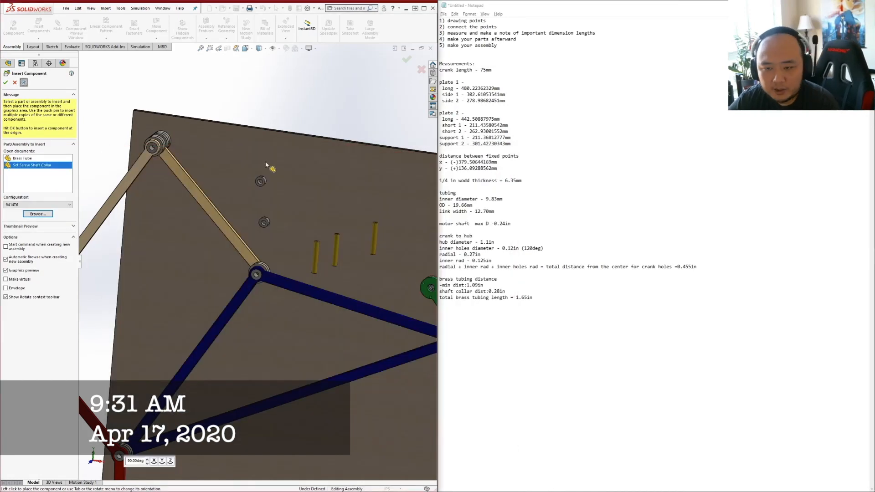
pyautogui.click(331, 118)
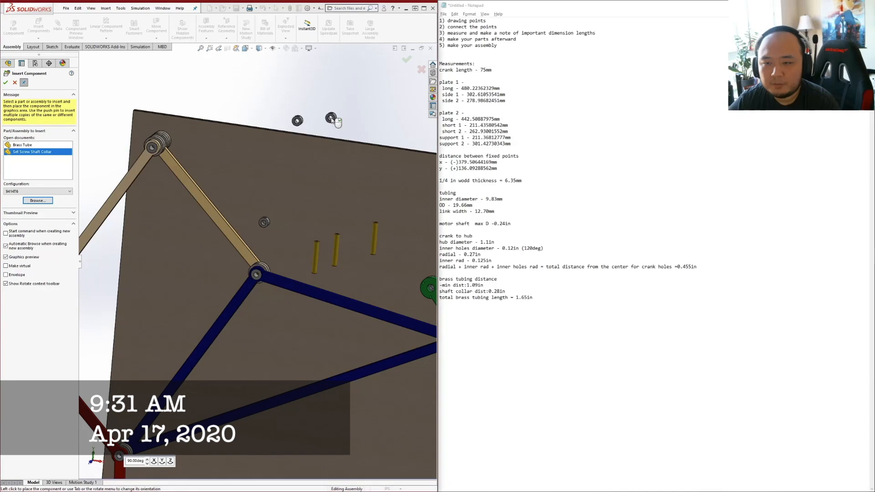
pyautogui.click(297, 212)
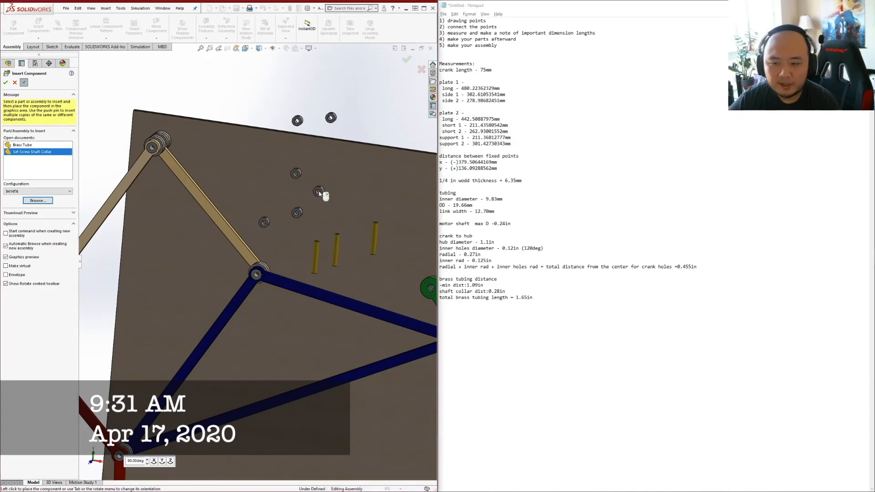
pyautogui.click(352, 205)
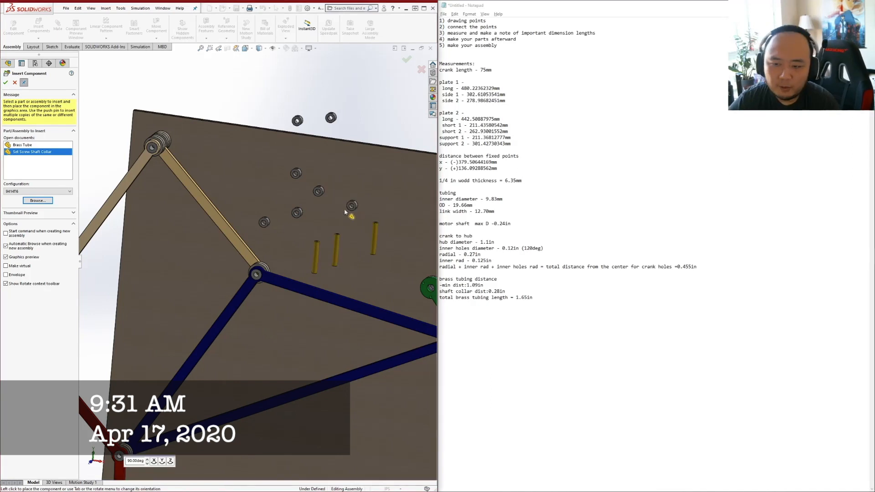
pyautogui.click(356, 183)
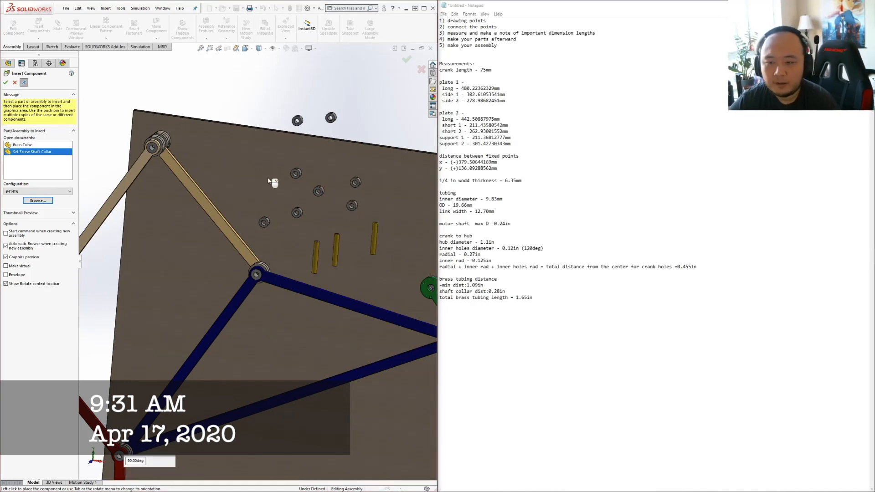
pyautogui.click(233, 148)
pyautogui.press('Escape')
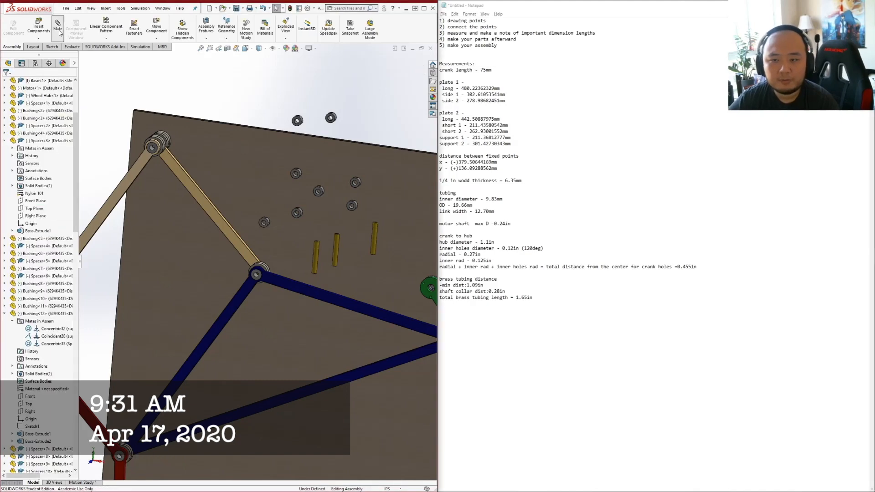
# Mate one Set Screw Shaft Collar concentric with the bushing bore at the joint between the blue plate and the tan link
pyautogui.scroll(-2, 297, 132)
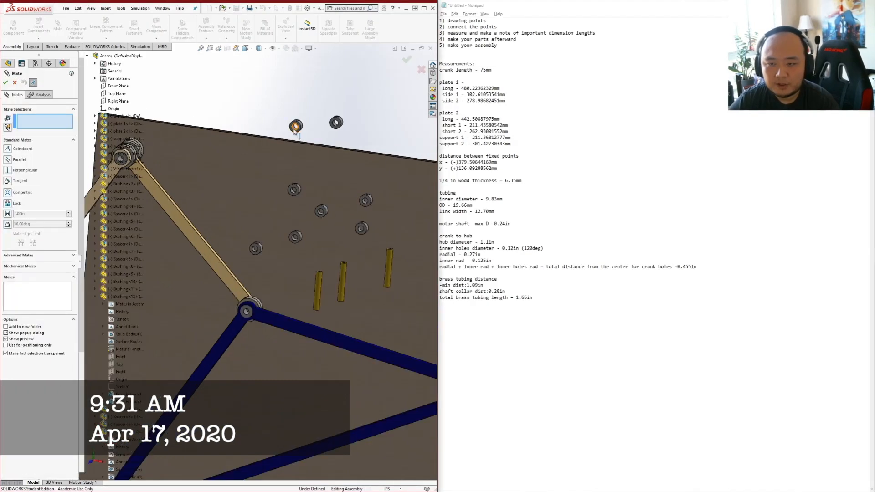
pyautogui.scroll(-2, 292, 137)
pyautogui.click(291, 144)
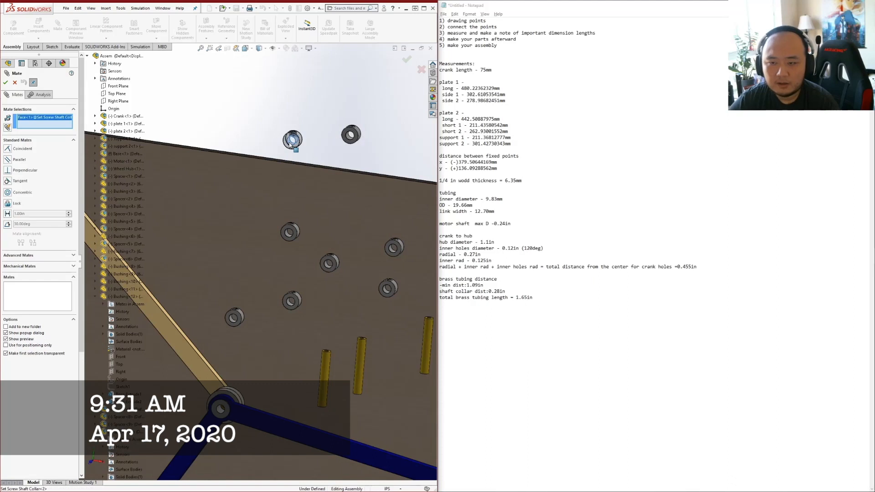
pyautogui.click(219, 410)
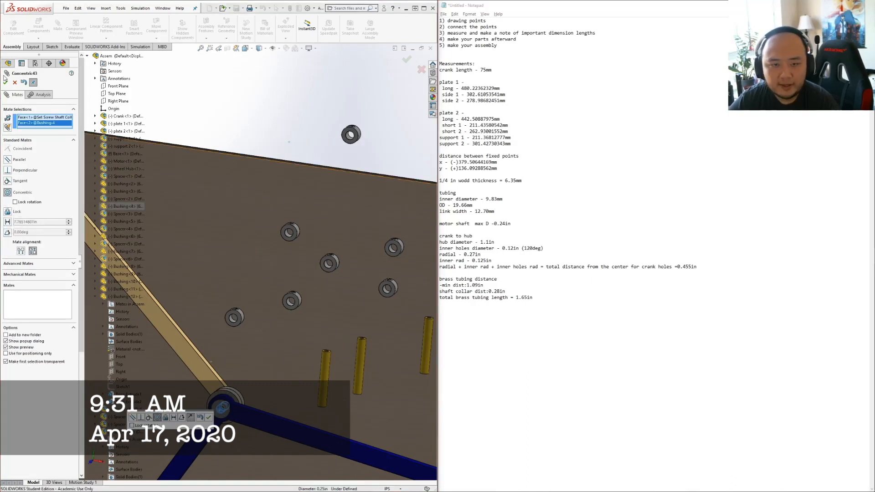
pyautogui.click(5, 81)
pyautogui.scroll(-4, 229, 384)
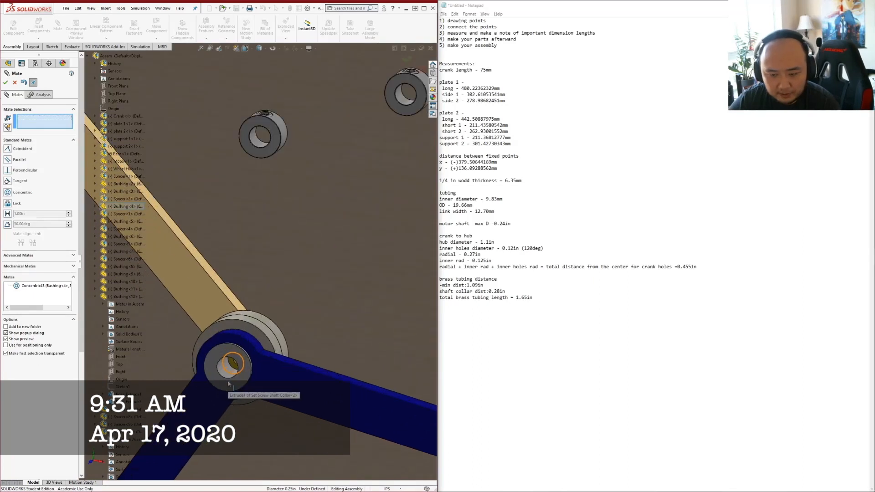
pyautogui.scroll(-3, 209, 348)
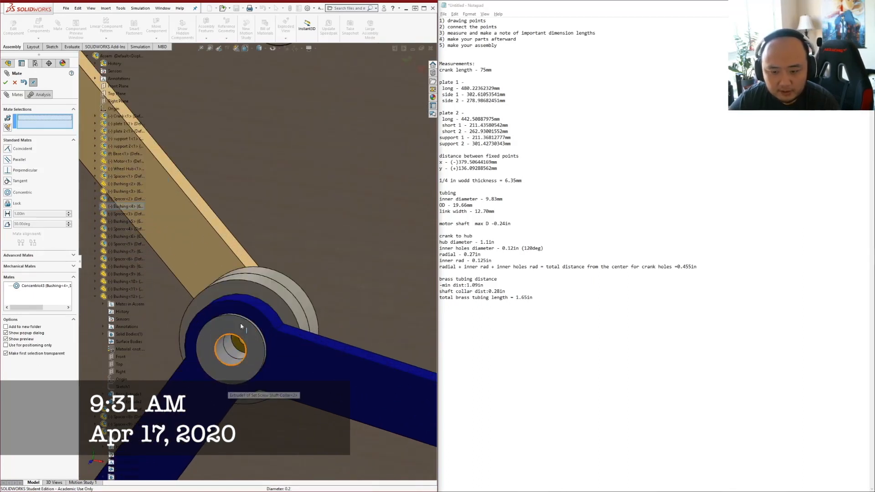
pyautogui.click(241, 335)
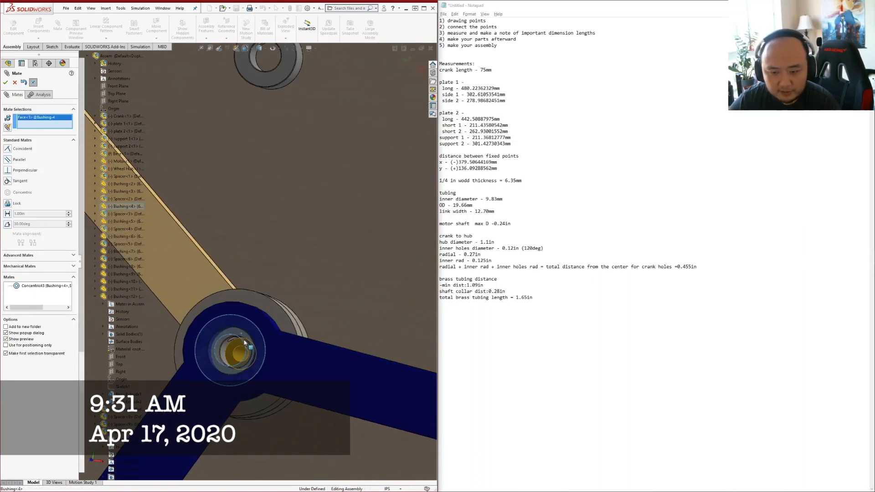
pyautogui.moveTo(199, 336); pyautogui.dragTo(274, 296)
pyautogui.click(14, 83)
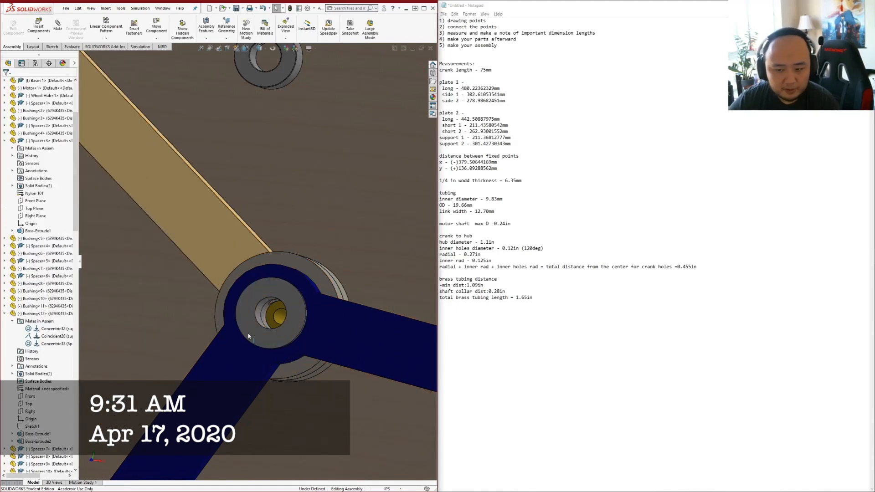
# Make the outer bushing, the blue plate and the adjacent spacer at the joint transparent
pyautogui.rightClick(295, 311)
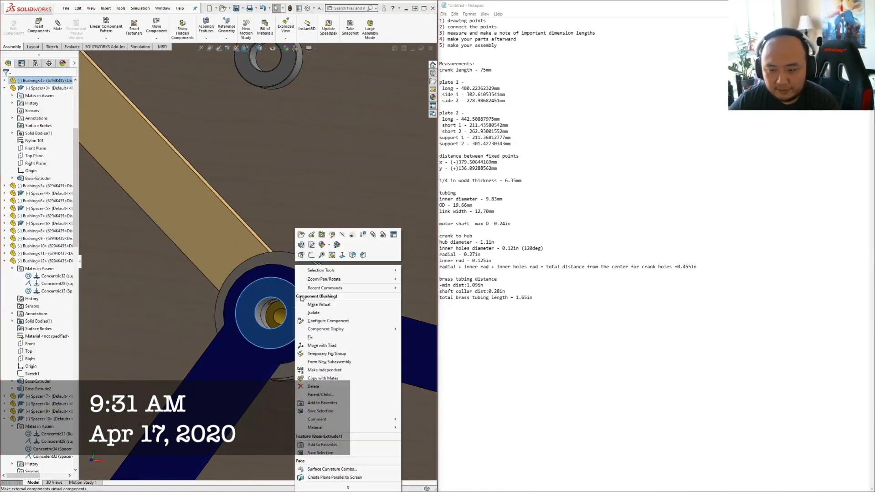
pyautogui.click(351, 235)
pyautogui.rightClick(298, 298)
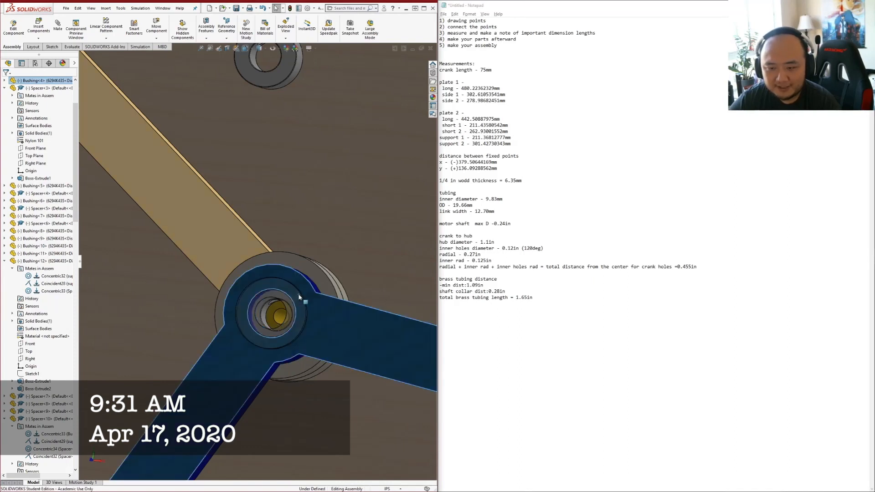
pyautogui.click(360, 235)
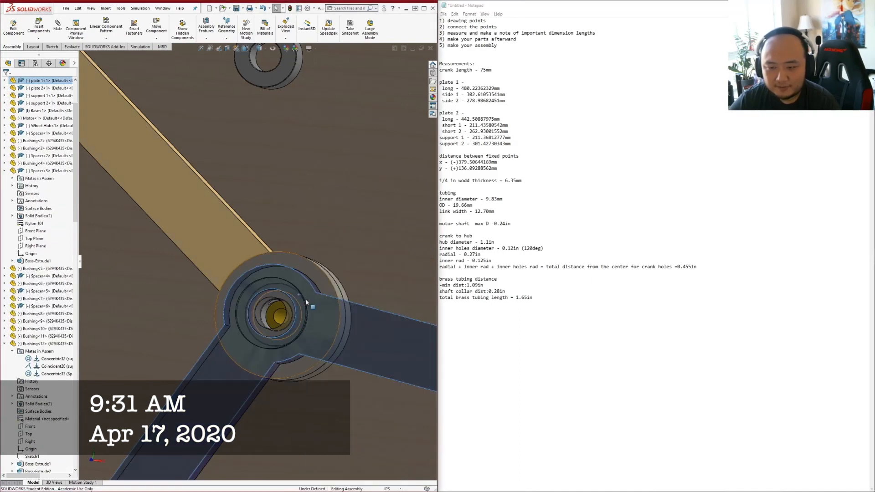
pyautogui.moveTo(279, 313); pyautogui.dragTo(280, 339, button='middle')
pyautogui.moveTo(293, 322); pyautogui.dragTo(322, 291)
pyautogui.click(323, 287)
pyautogui.rightClick(323, 287)
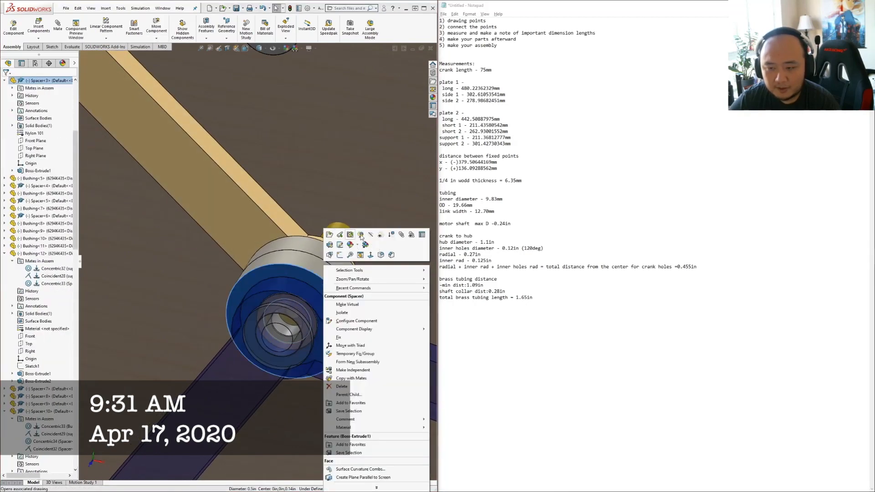
pyautogui.click(359, 237)
# Slide the mated shaft collar along its axis out in front of the blue plate
pyautogui.moveTo(315, 292); pyautogui.dragTo(291, 396)
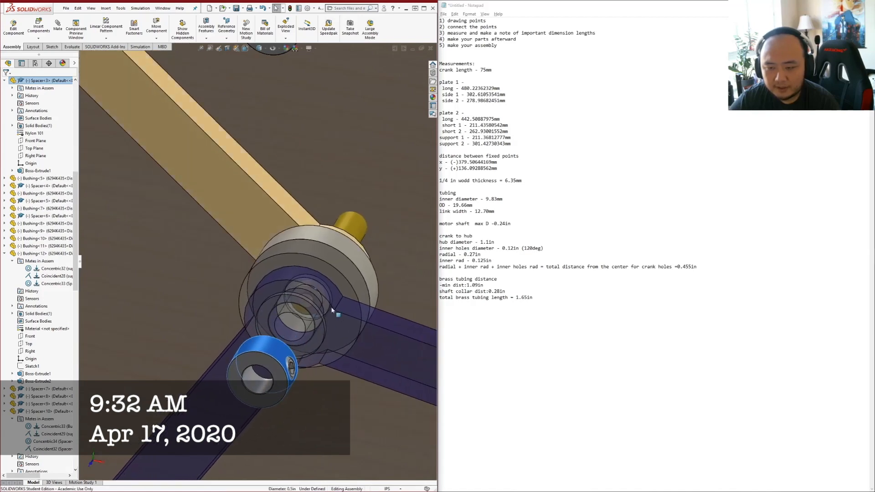
pyautogui.moveTo(306, 288); pyautogui.dragTo(281, 321, button='middle')
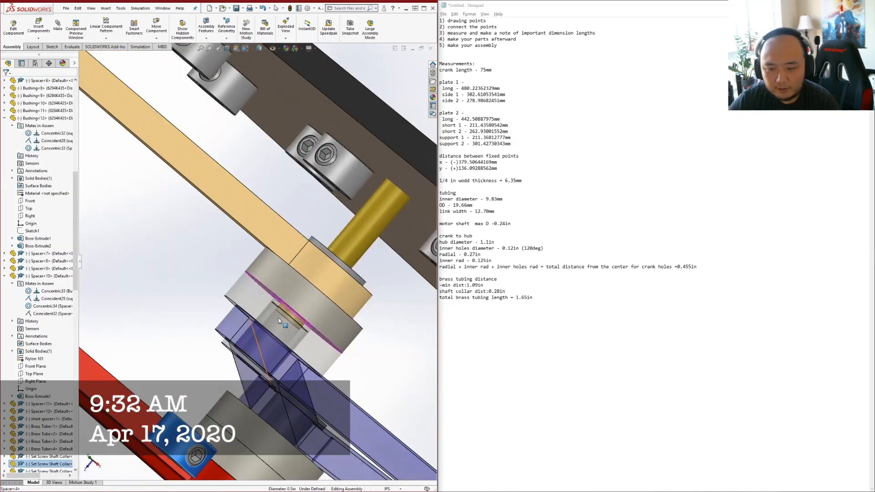
# Switch the spacer, the blue plate and the outer bushing at the joint back to opaque
pyautogui.rightClick(282, 321)
pyautogui.click(339, 235)
pyautogui.rightClick(337, 383)
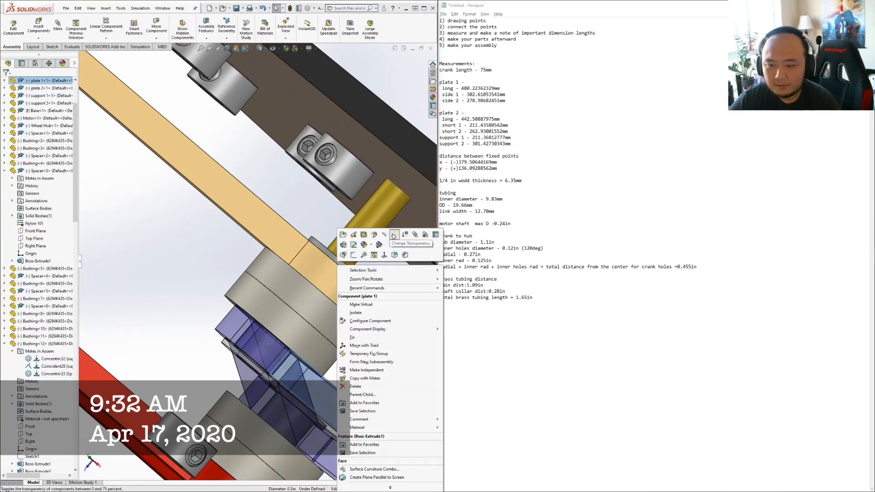
pyautogui.click(394, 235)
pyautogui.moveTo(355, 273); pyautogui.dragTo(155, 351, button='middle')
pyautogui.click(197, 366)
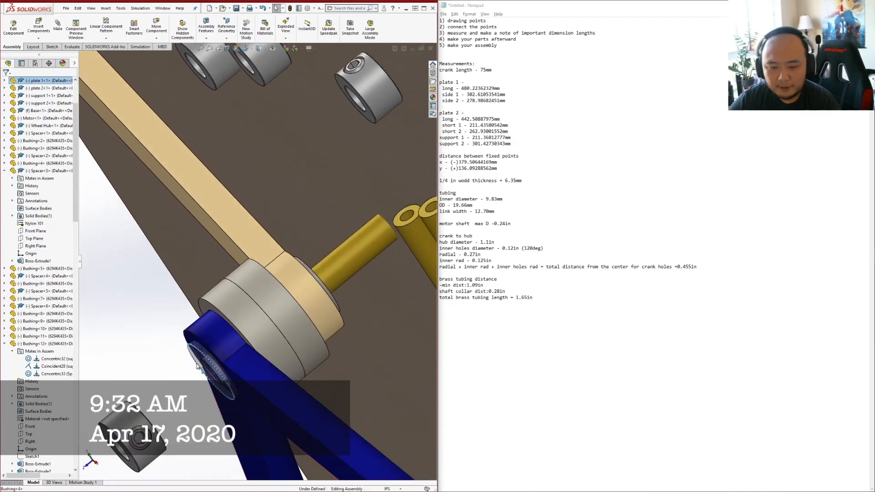
pyautogui.rightClick(197, 366)
pyautogui.click(253, 261)
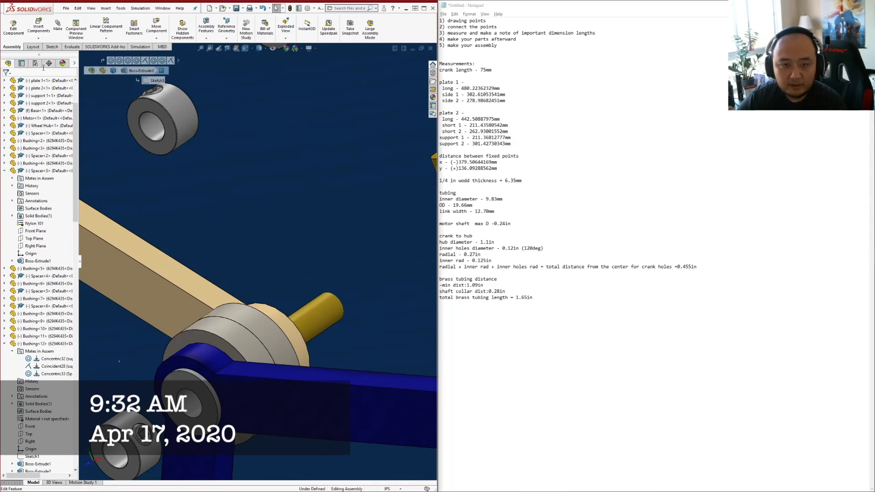
# Mate the shaft collar's inner end face coincident with the outer face of the bushing in the blue plate
pyautogui.click(55, 29)
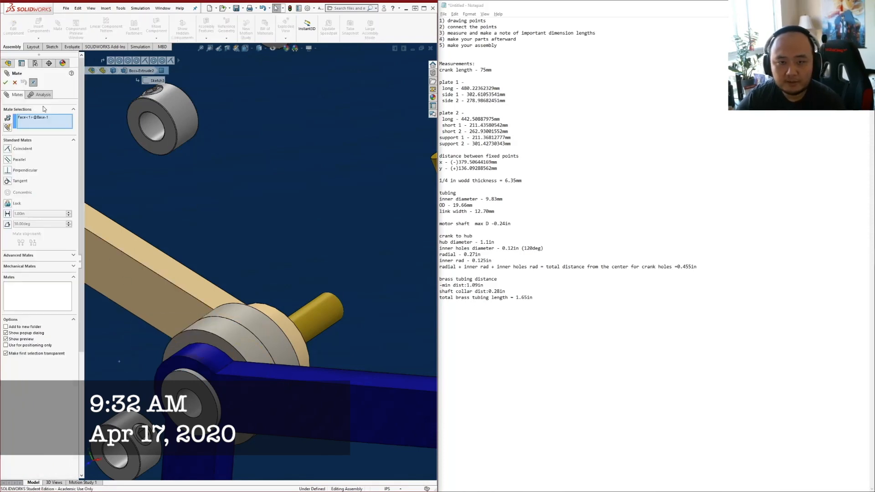
pyautogui.click(82, 129)
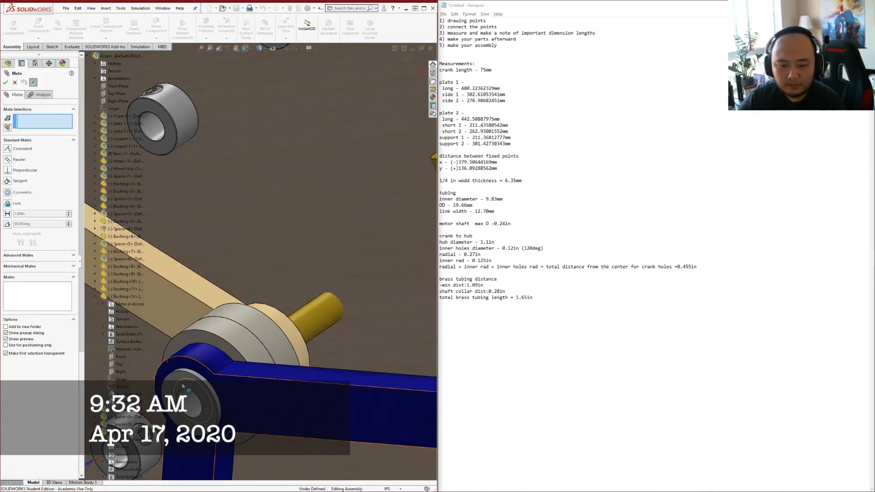
pyautogui.click(194, 387)
pyautogui.scroll(3, 258, 246)
pyautogui.moveTo(182, 376); pyautogui.dragTo(173, 366, button='middle')
pyautogui.scroll(-4, 174, 370)
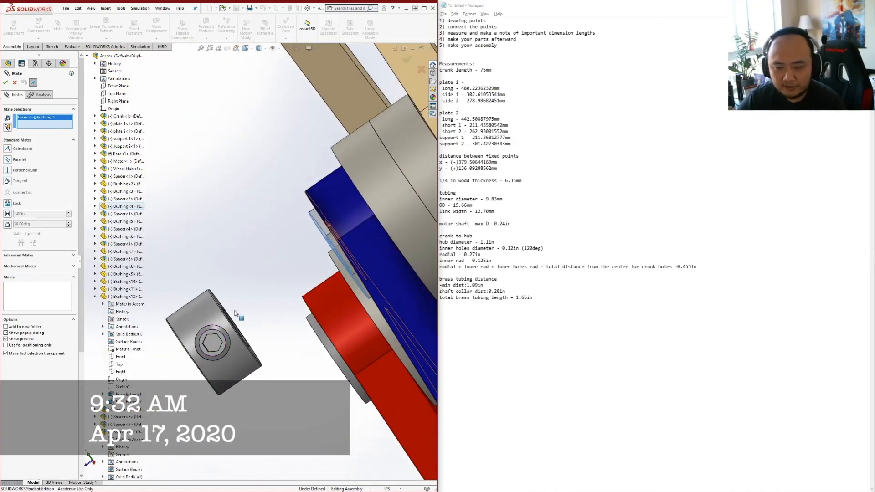
pyautogui.scroll(-3, 235, 365)
pyautogui.moveTo(224, 302); pyautogui.dragTo(175, 278, button='middle')
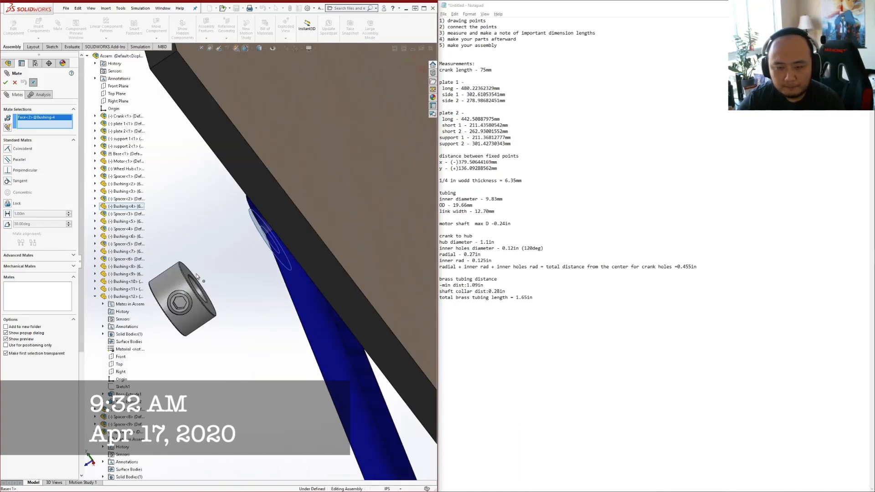
pyautogui.click(197, 276)
pyautogui.click(6, 82)
# Mate the brass tube's end face coincident with the outer face of the shaft collar on the blue plate side
pyautogui.moveTo(270, 239); pyautogui.dragTo(222, 273, button='middle')
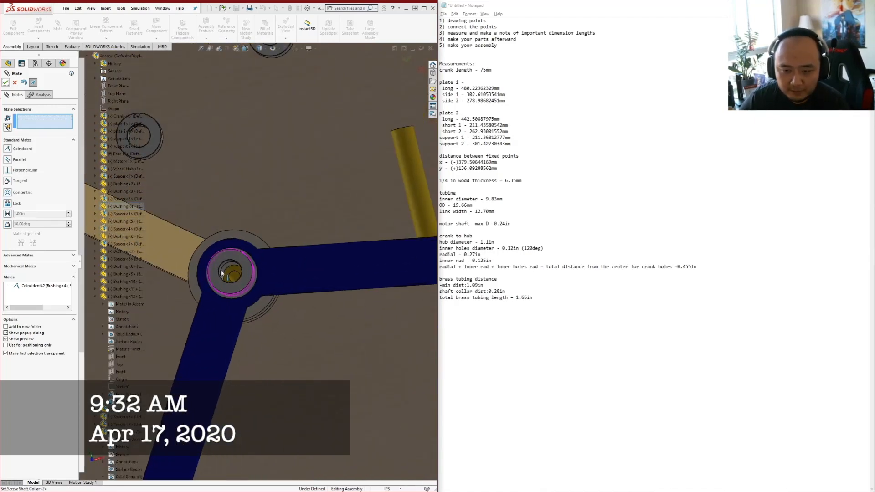
pyautogui.click(224, 260)
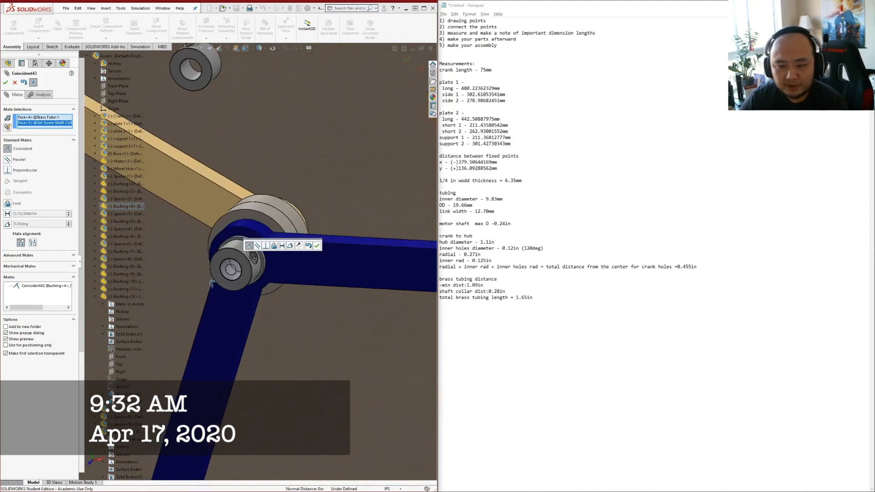
pyautogui.click(5, 82)
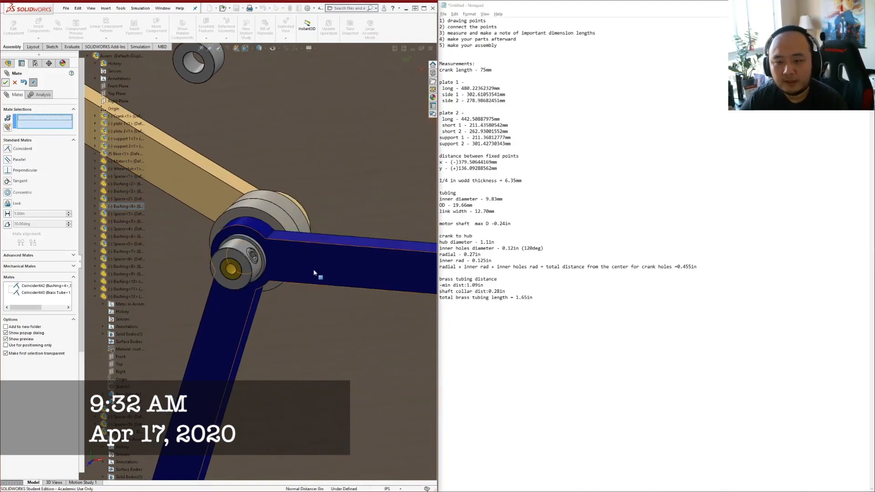
pyautogui.moveTo(290, 220); pyautogui.dragTo(329, 177, button='middle')
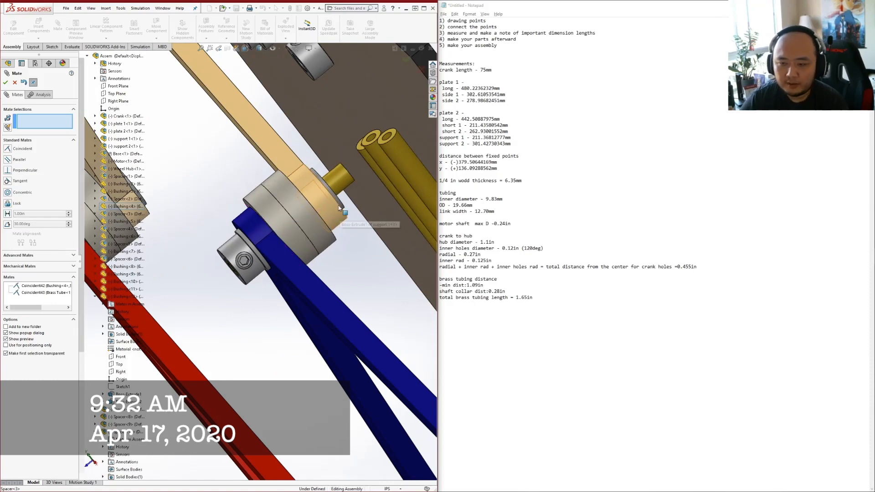
pyautogui.scroll(5, 321, 205)
pyautogui.moveTo(323, 187); pyautogui.dragTo(296, 210, button='middle')
pyautogui.press('Escape')
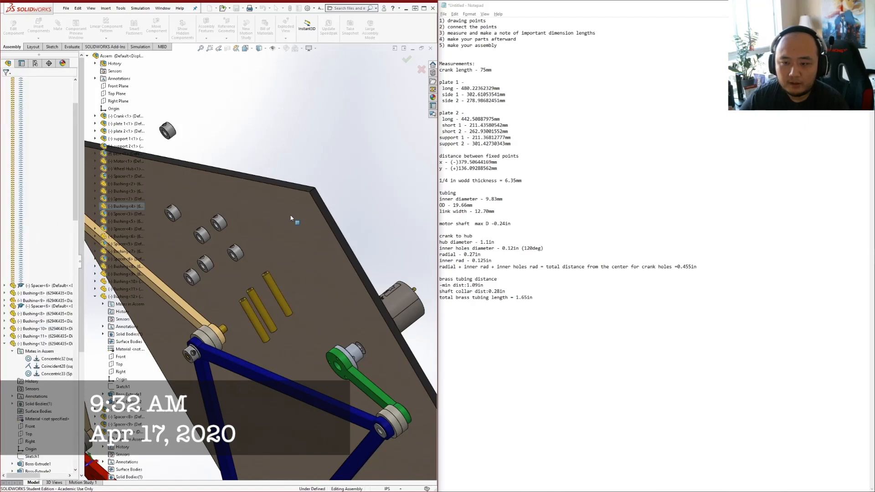
# Make the Base panel behind the linkage transparent
pyautogui.rightClick(291, 216)
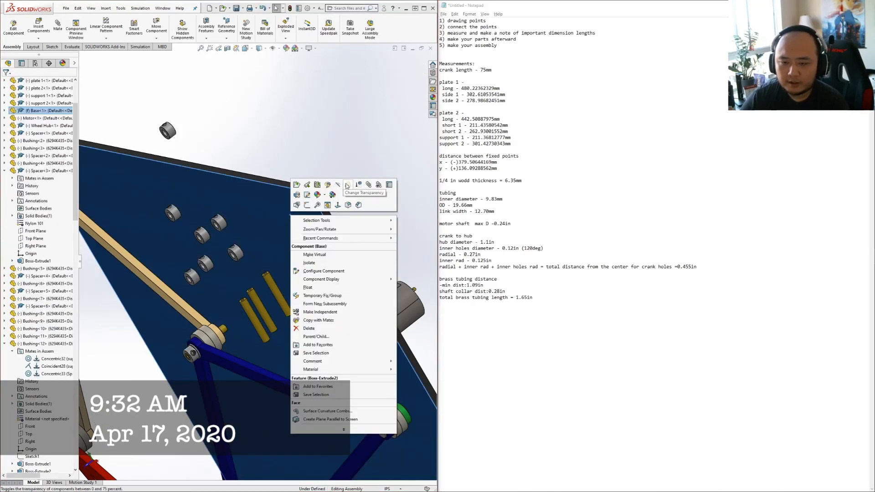
pyautogui.click(348, 185)
pyautogui.scroll(-5, 223, 292)
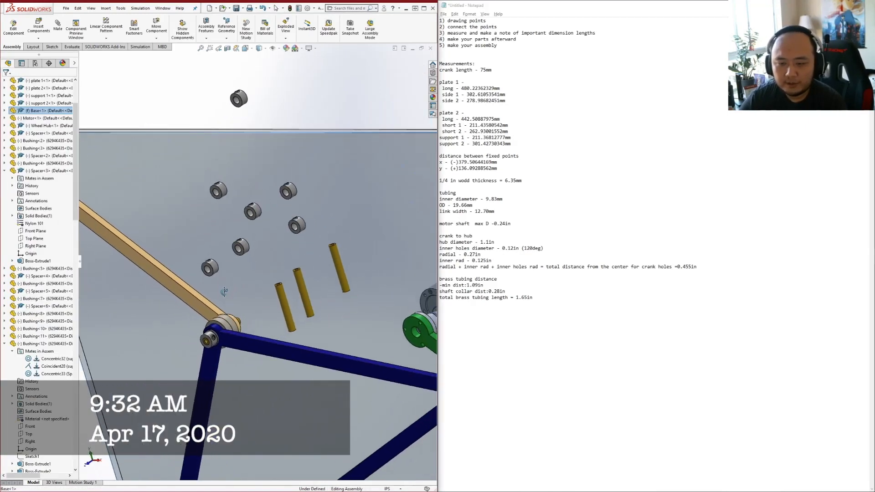
pyautogui.moveTo(224, 291); pyautogui.dragTo(313, 220, button='middle')
pyautogui.click(321, 100)
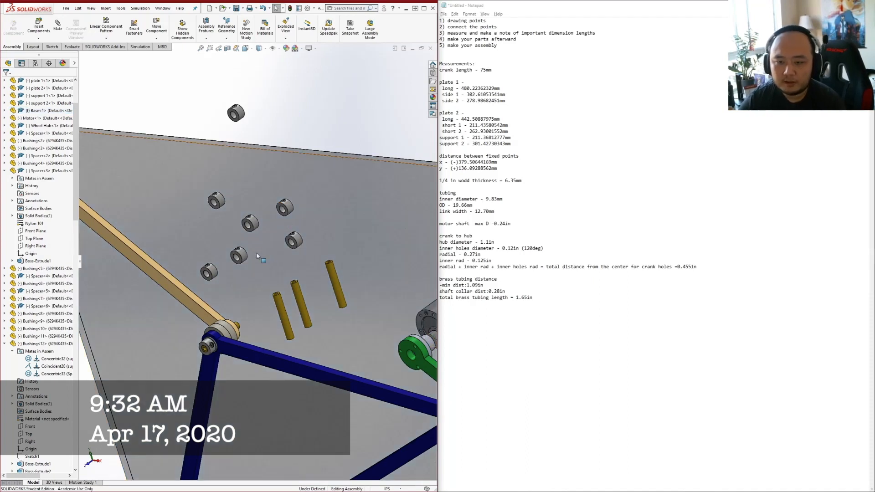
# Mate a second Set Screw Shaft Collar concentric with the brass tube's free end behind the tan link
pyautogui.scroll(-3, 216, 269)
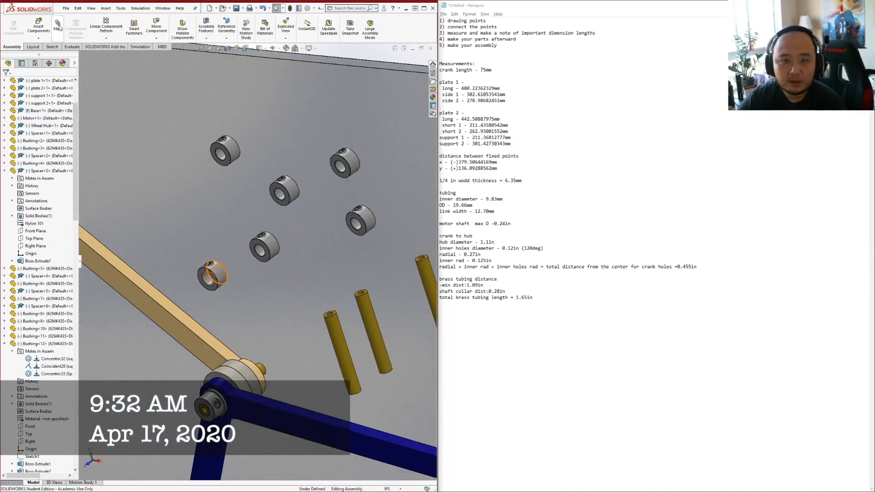
pyautogui.click(207, 283)
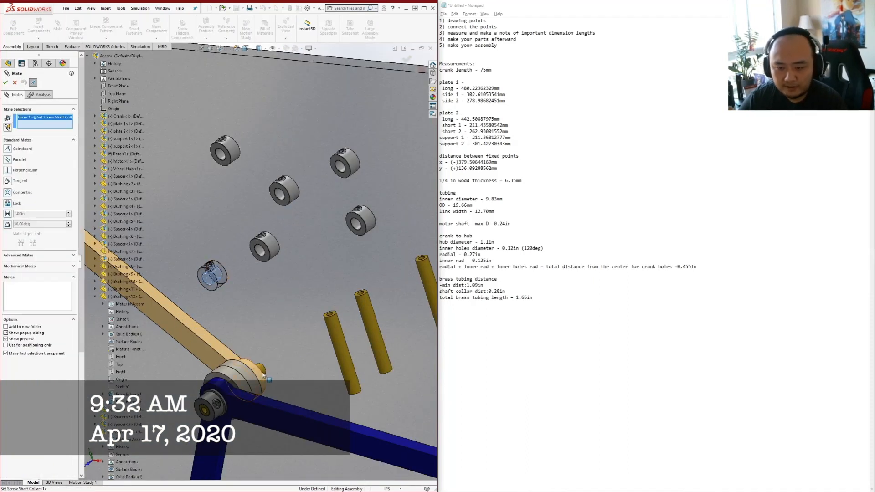
pyautogui.moveTo(207, 283); pyautogui.dragTo(265, 372, button='middle')
pyautogui.click(264, 371)
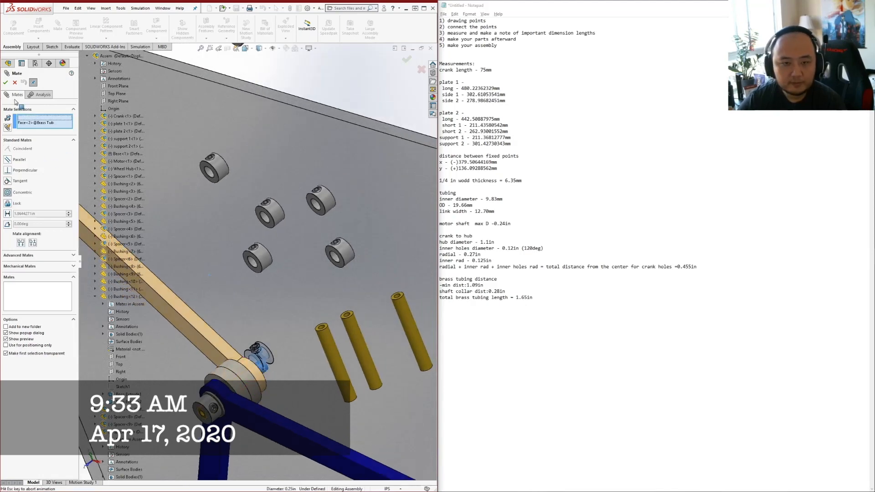
pyautogui.click(284, 380)
pyautogui.scroll(-5, 269, 364)
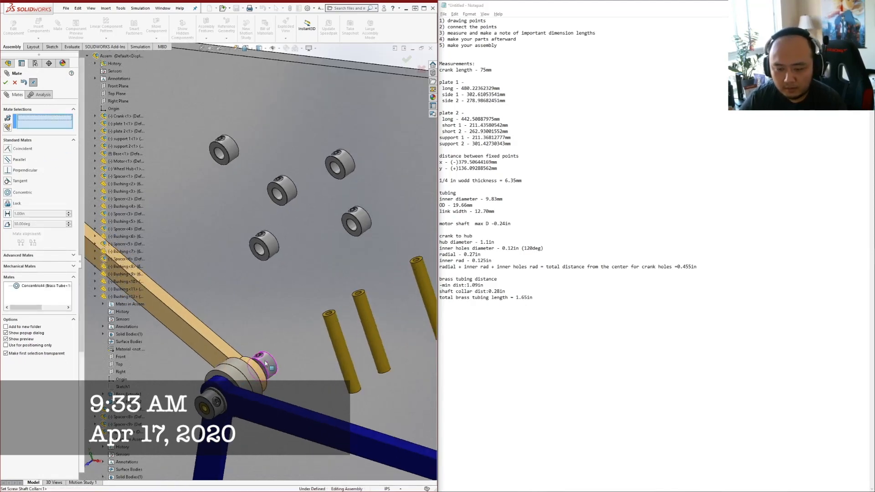
# Mate the second shaft collar's end face coincident with the face of the bushing in the tan link
pyautogui.click(265, 332)
pyautogui.moveTo(245, 329); pyautogui.dragTo(292, 274, button='middle')
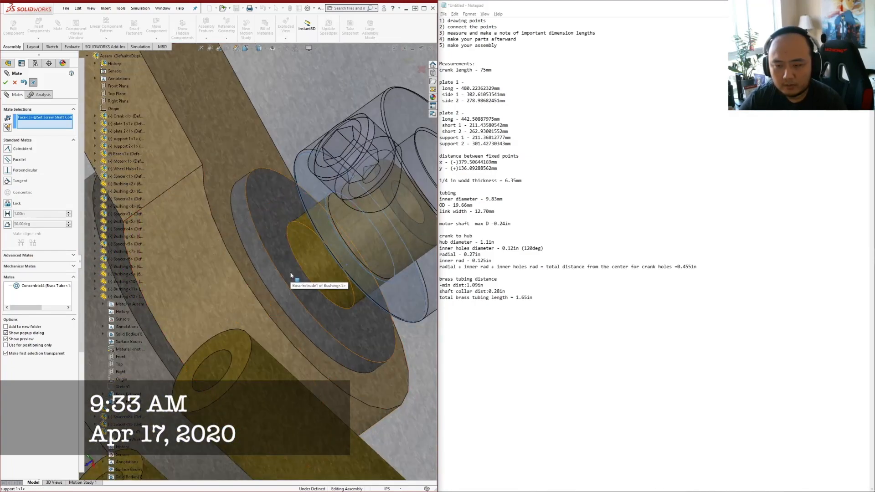
pyautogui.click(291, 275)
pyautogui.click(5, 83)
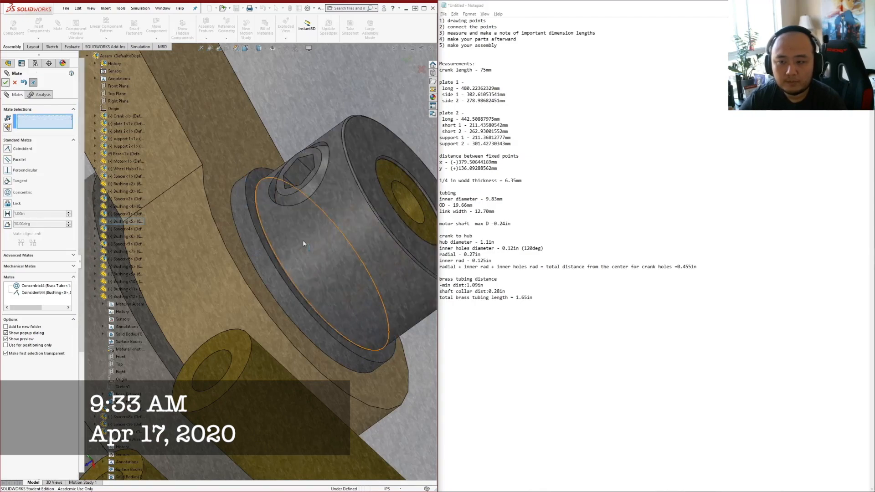
# Examine the linkage joints and the crank from the right side
pyautogui.scroll(4, 356, 236)
pyautogui.moveTo(244, 256); pyautogui.dragTo(224, 307, button='middle')
pyautogui.scroll(5, 258, 274)
pyautogui.press('space')
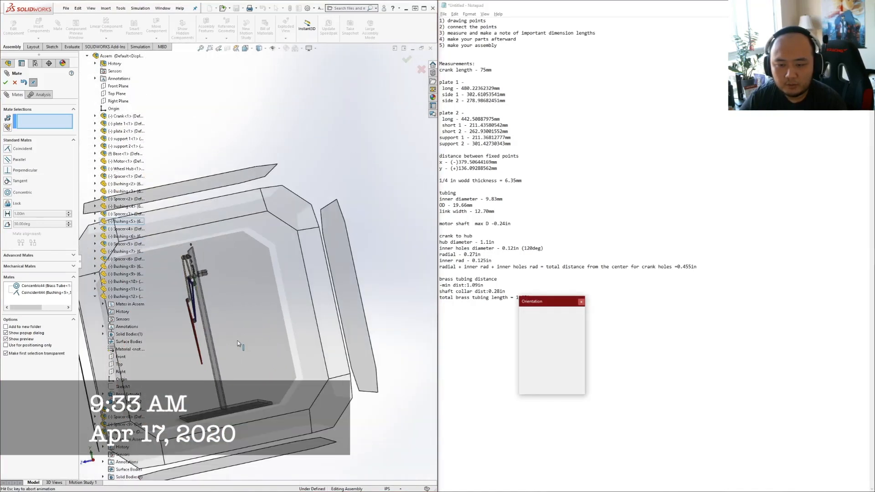
pyautogui.click(229, 321)
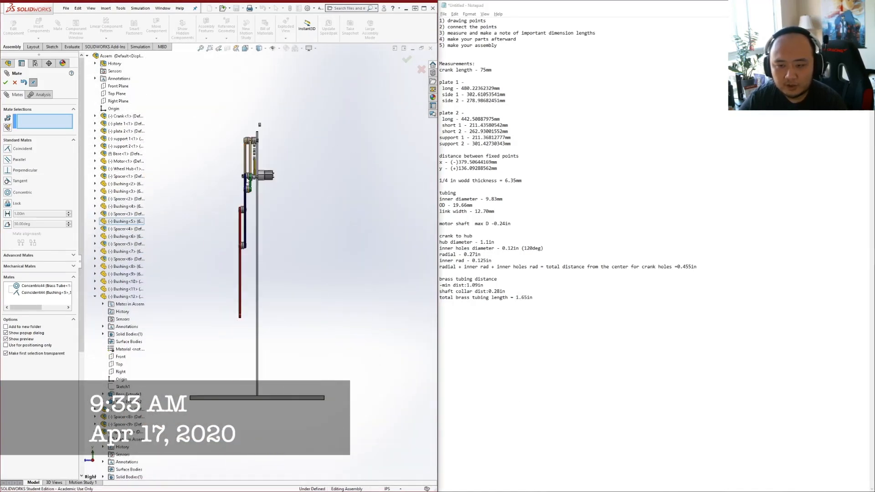
pyautogui.scroll(-8, 247, 181)
pyautogui.moveTo(257, 253); pyautogui.dragTo(257, 281)
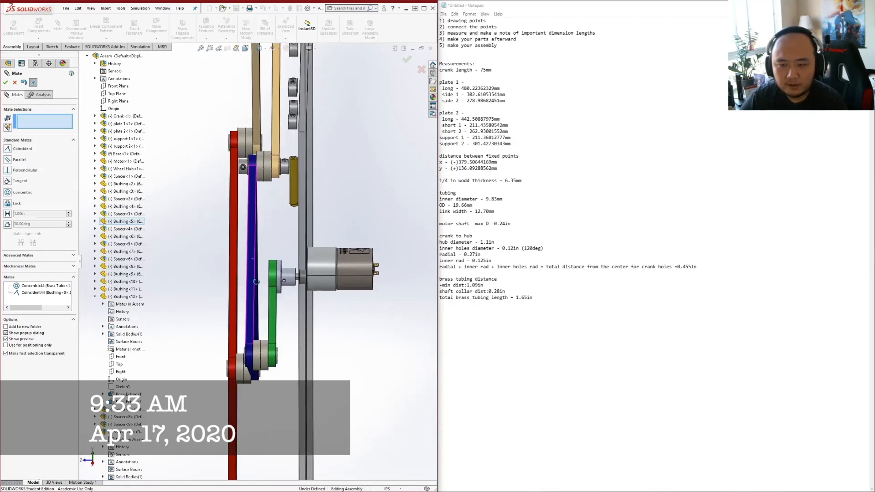
pyautogui.press('space')
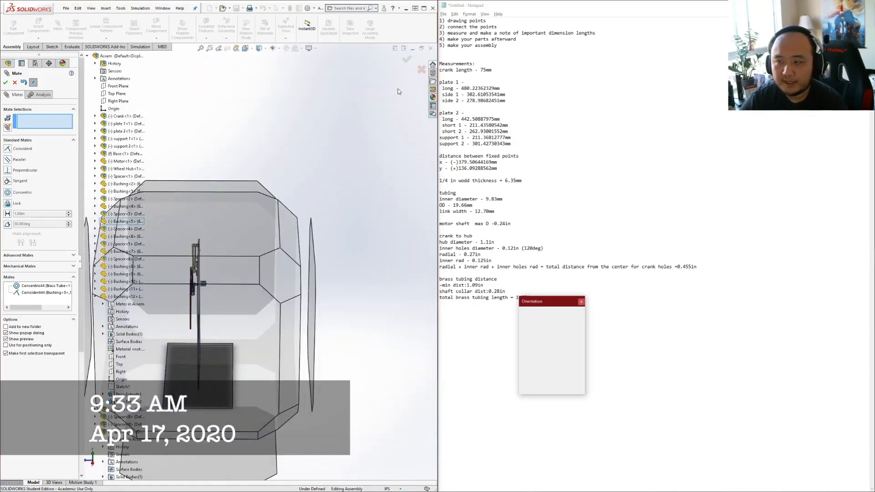
pyautogui.press('Escape')
# Try to mate a loose Set Screw Shaft Collar concentric with the bushing at the blue plate's crank joint
pyautogui.moveTo(277, 251); pyautogui.dragTo(319, 242, button='middle')
pyautogui.scroll(-2, 188, 150)
pyautogui.click(186, 149)
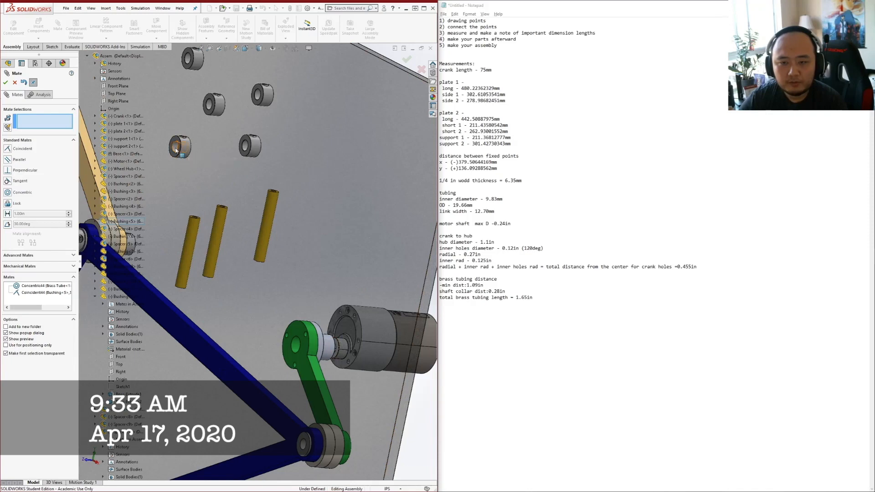
pyautogui.click(304, 445)
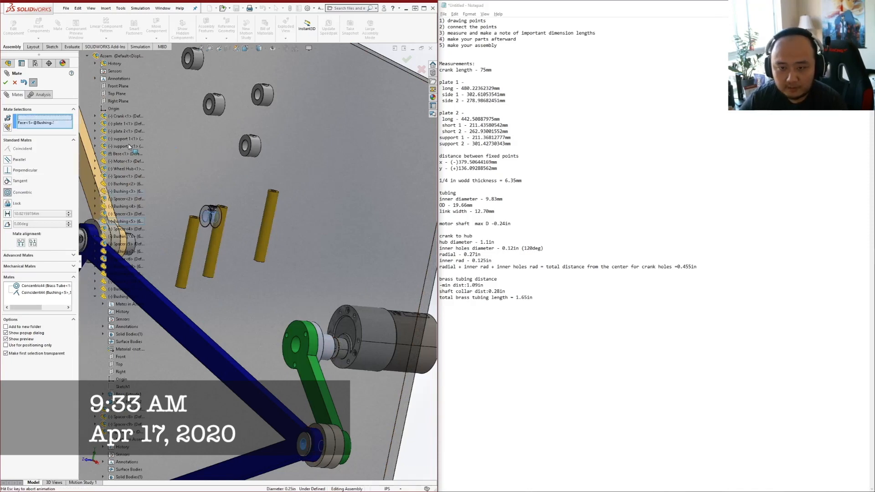
pyautogui.click(354, 451)
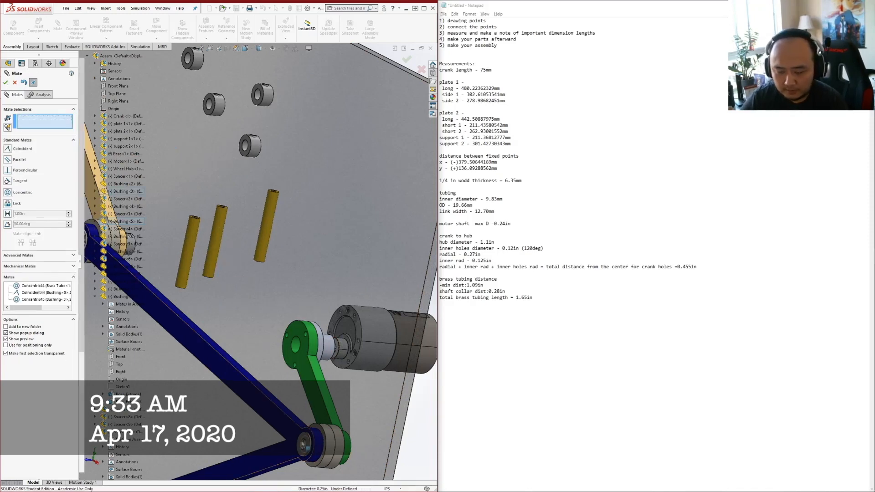
pyautogui.hotkey('ctrl', 'z')
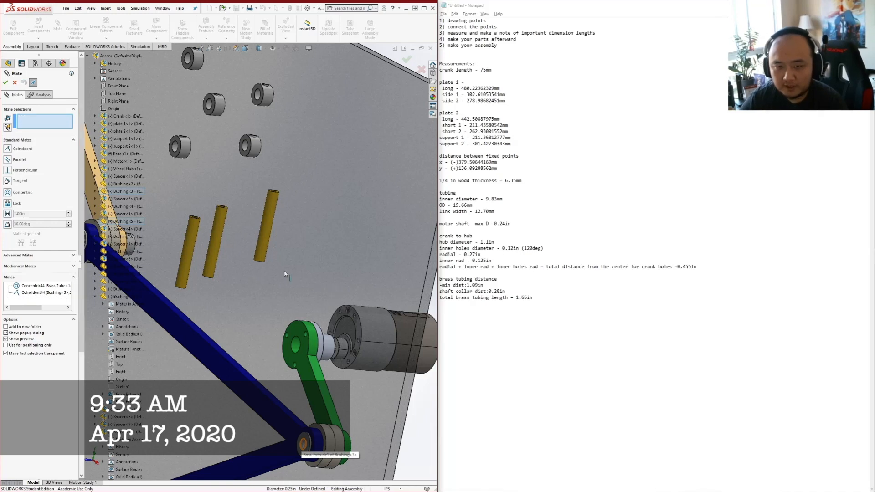
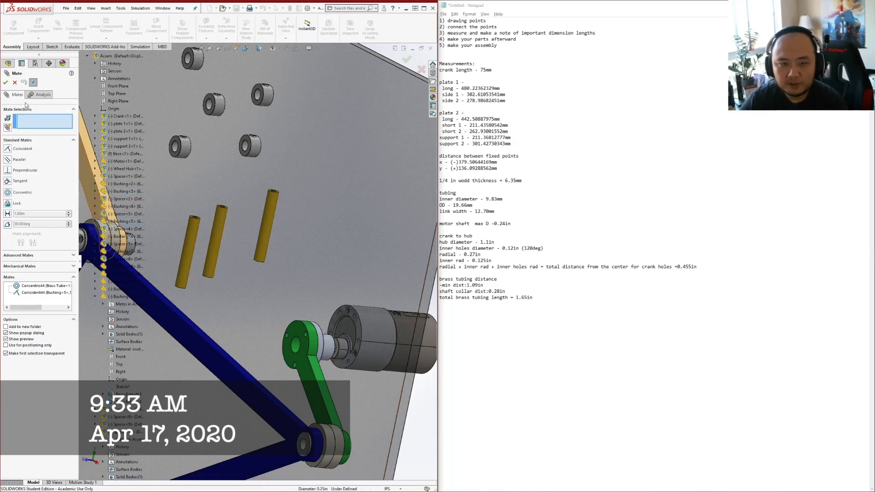
pyautogui.click(15, 82)
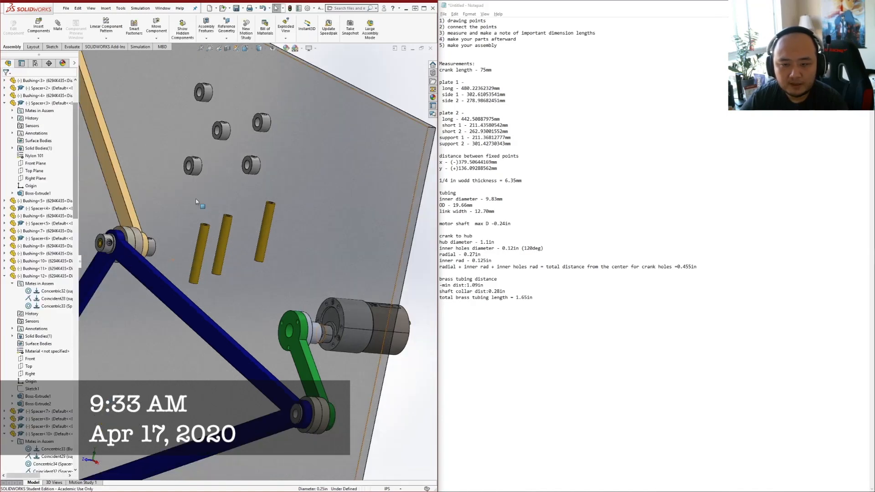
# Make plate 1, its bushing and the adjacent spacer transparent at the crank joint
pyautogui.scroll(3, 307, 383)
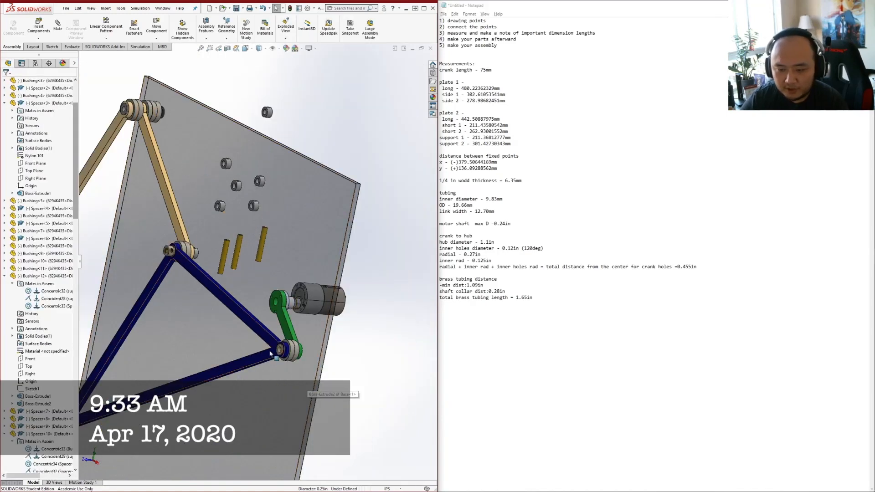
pyautogui.scroll(-4, 274, 360)
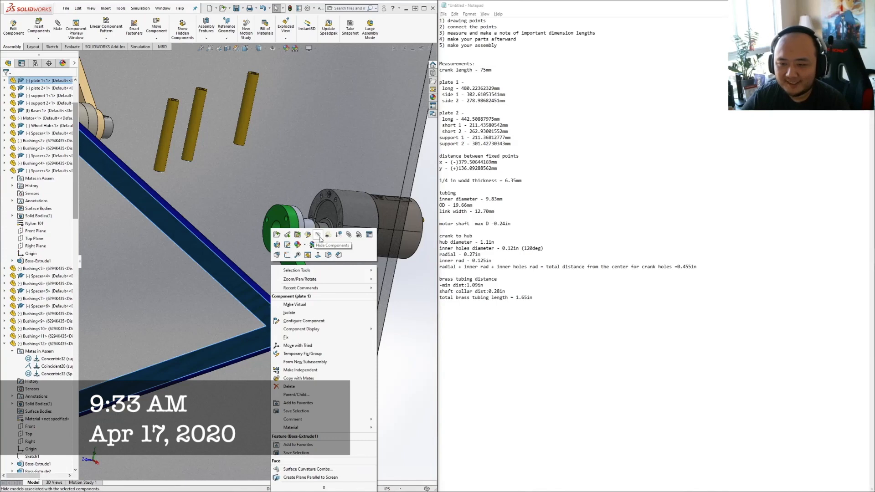
pyautogui.click(318, 235)
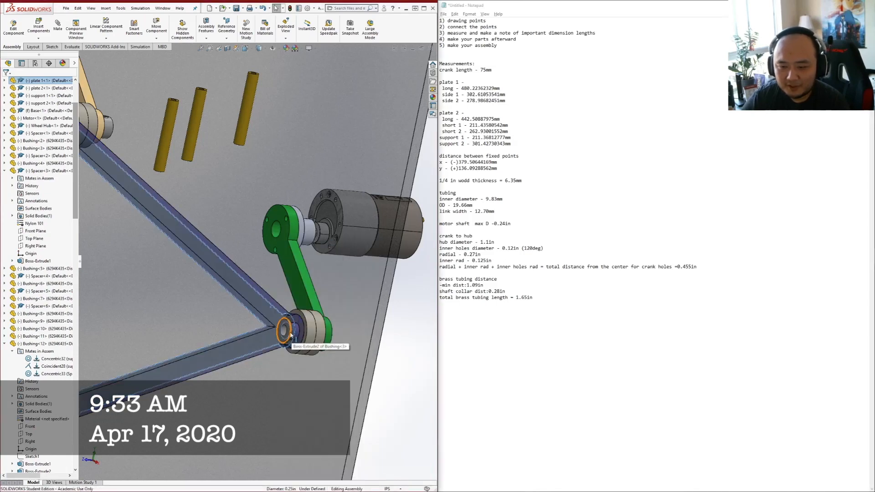
pyautogui.rightClick(290, 333)
pyautogui.click(347, 262)
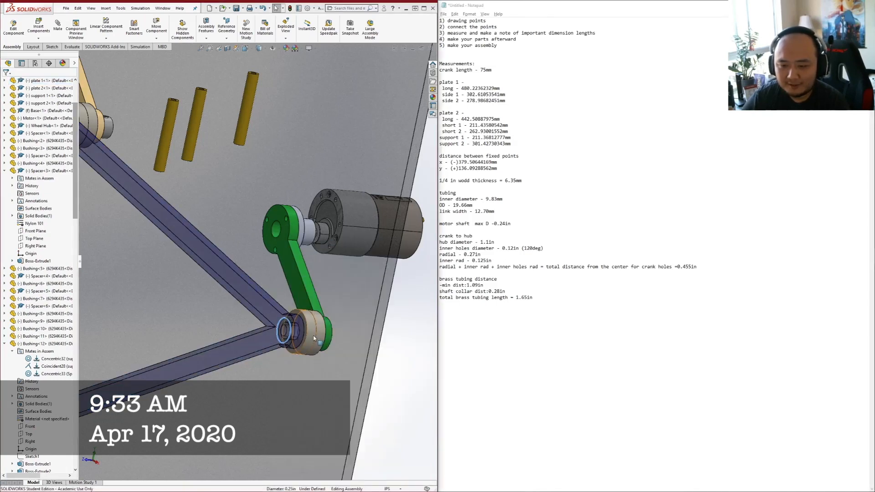
pyautogui.rightClick(314, 338)
pyautogui.click(370, 239)
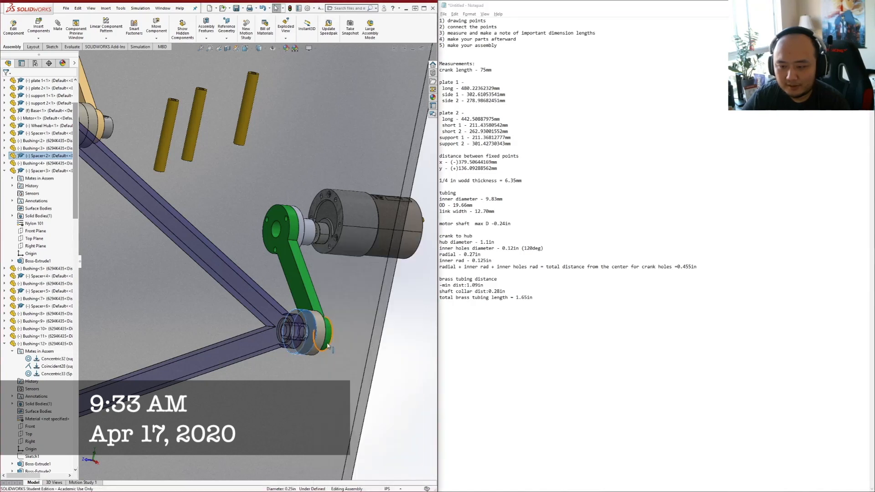
# Turn off the transparency of plate 1, the spacer and the bushing at the crank joint
pyautogui.scroll(5, 310, 331)
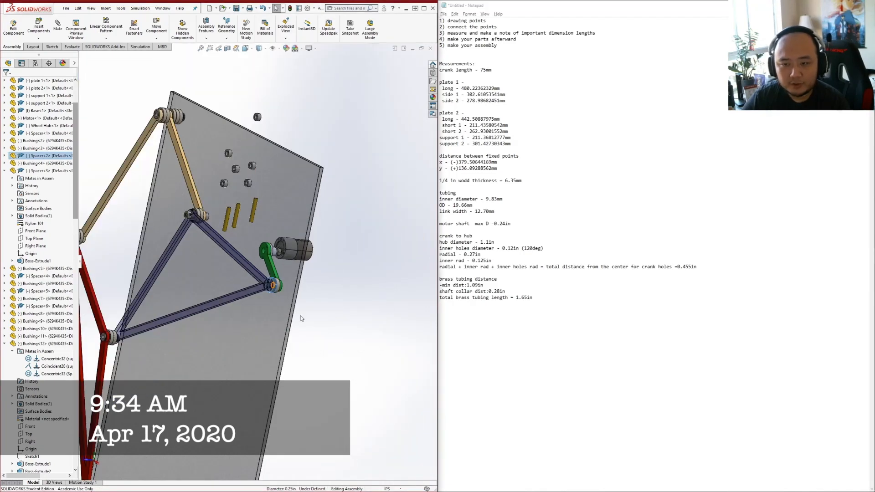
pyautogui.scroll(3, 278, 309)
pyautogui.scroll(-3, 276, 191)
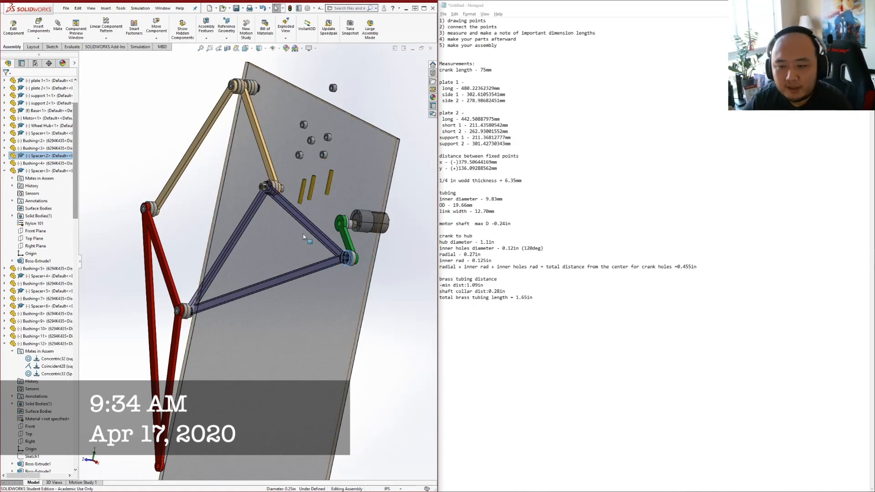
pyautogui.scroll(-4, 386, 291)
pyautogui.scroll(-4, 387, 291)
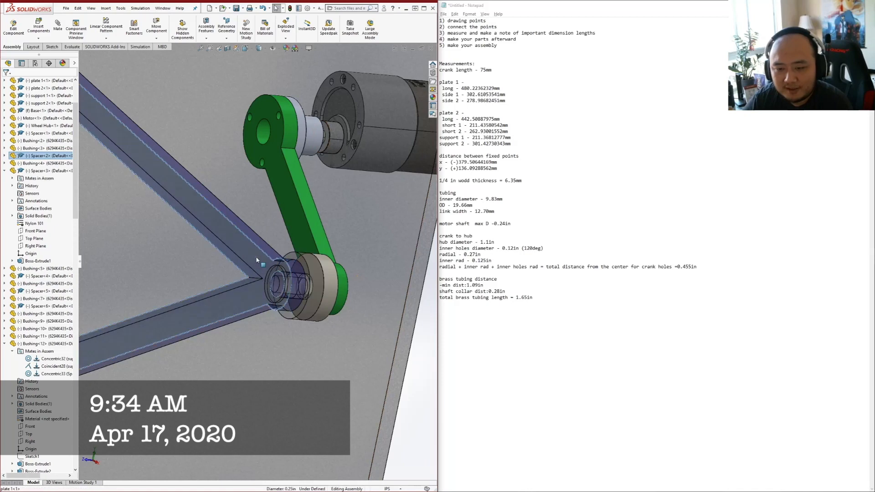
pyautogui.rightClick(256, 257)
pyautogui.click(321, 234)
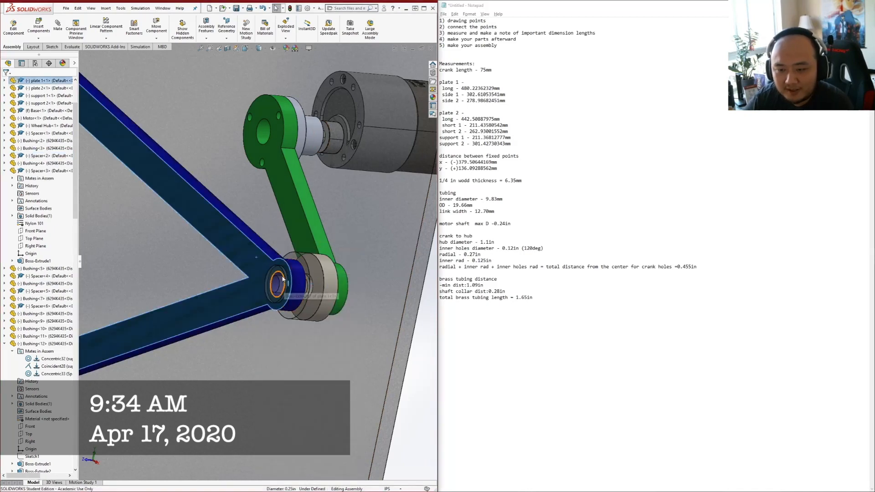
pyautogui.moveTo(260, 279); pyautogui.dragTo(246, 281, button='middle')
pyautogui.rightClick(296, 269)
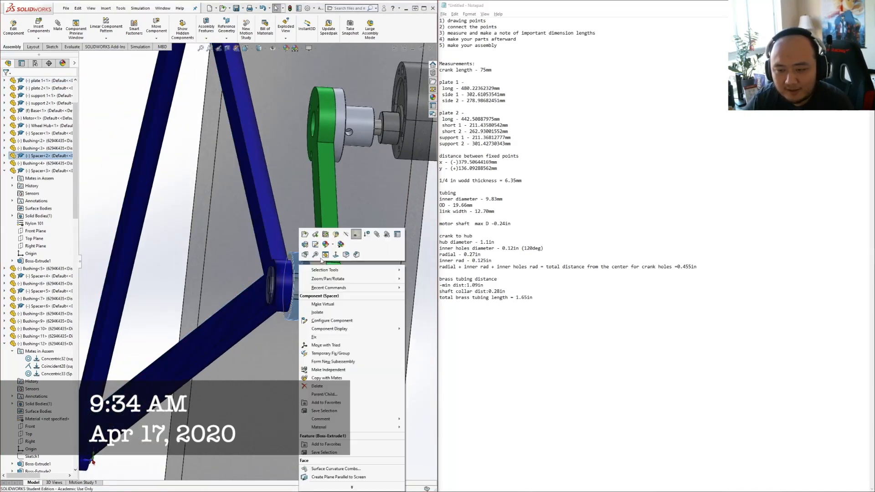
pyautogui.click(356, 233)
pyautogui.moveTo(273, 278); pyautogui.dragTo(216, 292, button='middle')
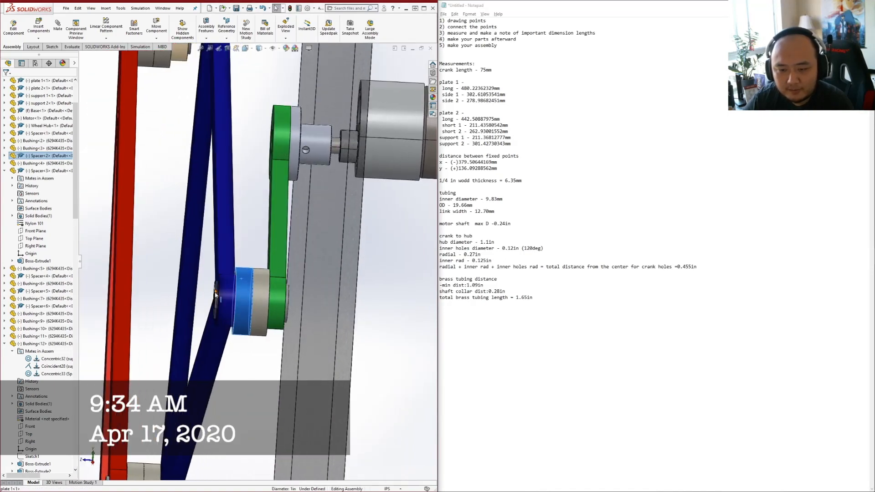
pyautogui.rightClick(214, 291)
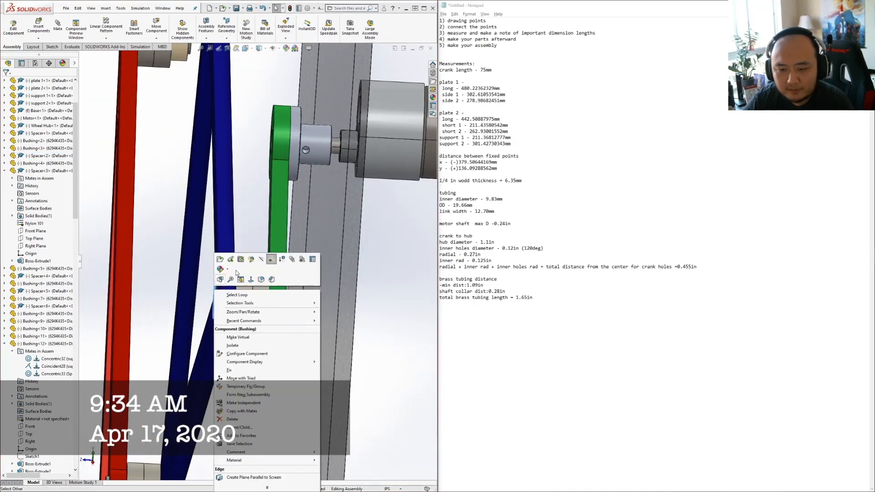
pyautogui.click(272, 259)
# Mate a Set Screw Shaft Collar's end face coincident with the outer bushing face at plate 1's crank joint, flipping the alignment so the collar sits outside
pyautogui.moveTo(220, 284); pyautogui.dragTo(240, 276, button='middle')
pyautogui.scroll(8, 225, 174)
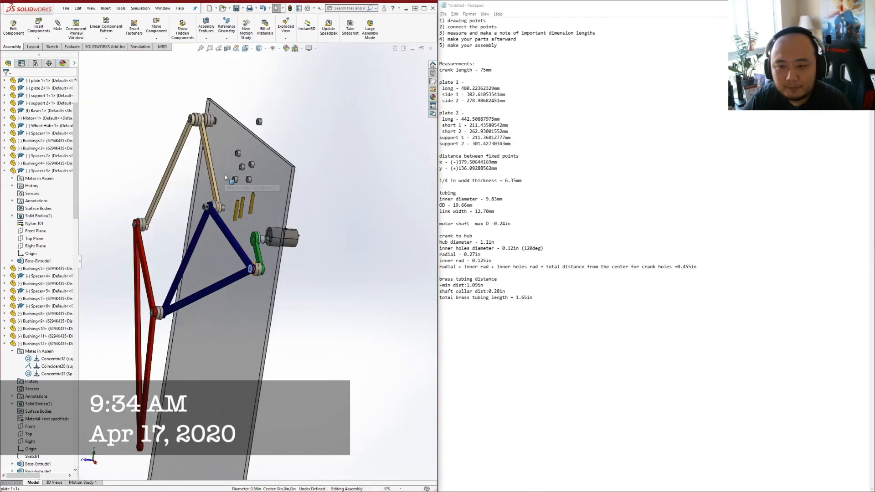
pyautogui.scroll(-4, 242, 156)
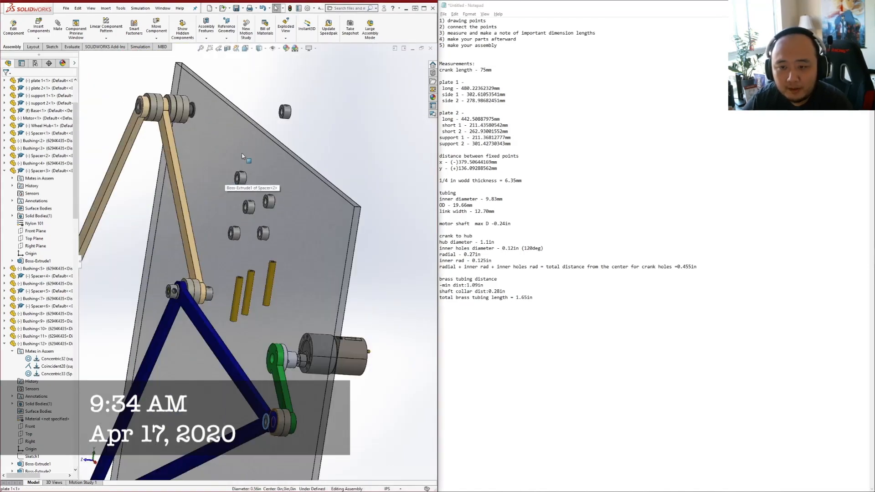
pyautogui.click(232, 231)
pyautogui.scroll(-5, 266, 422)
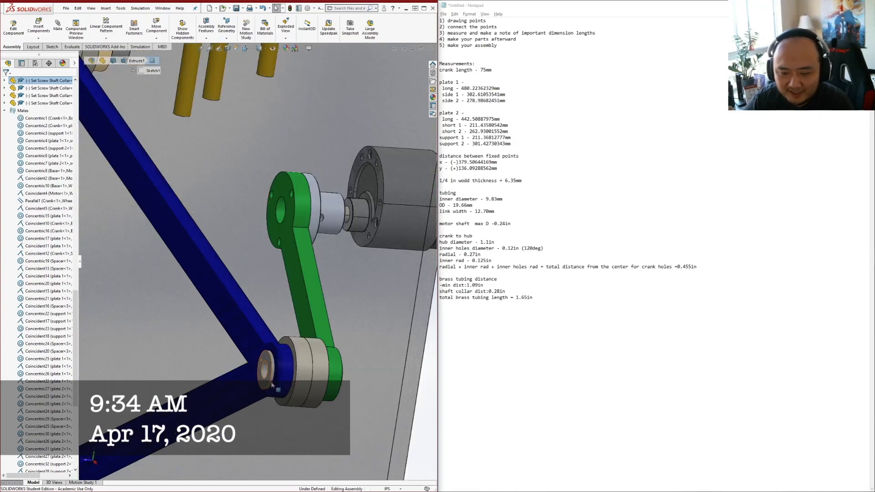
pyautogui.click(264, 357)
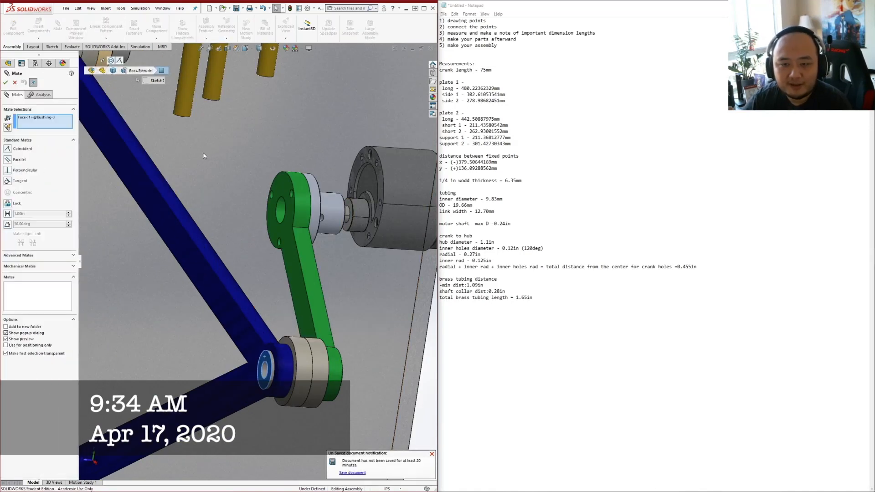
pyautogui.scroll(5, 205, 152)
pyautogui.scroll(-2, 249, 130)
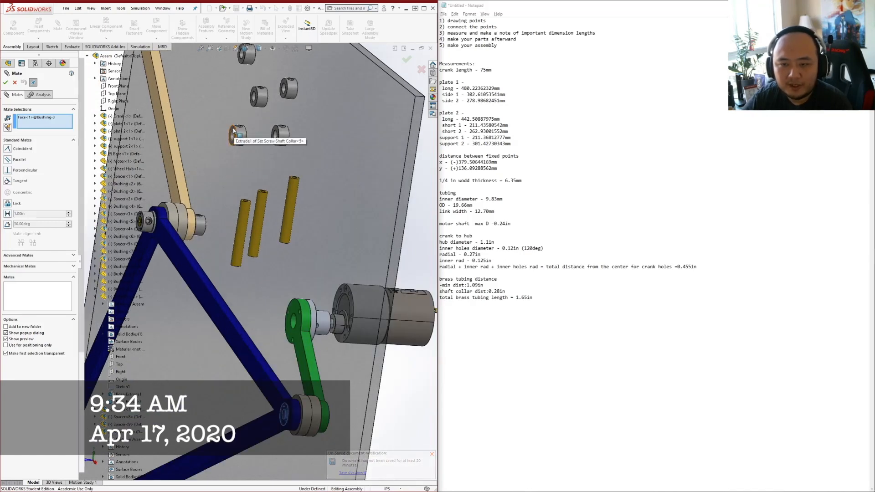
pyautogui.click(233, 132)
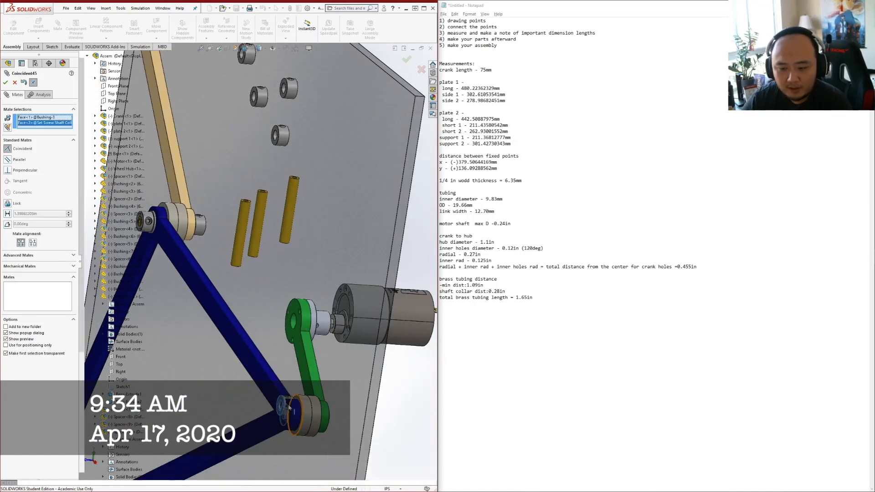
pyautogui.click(36, 238)
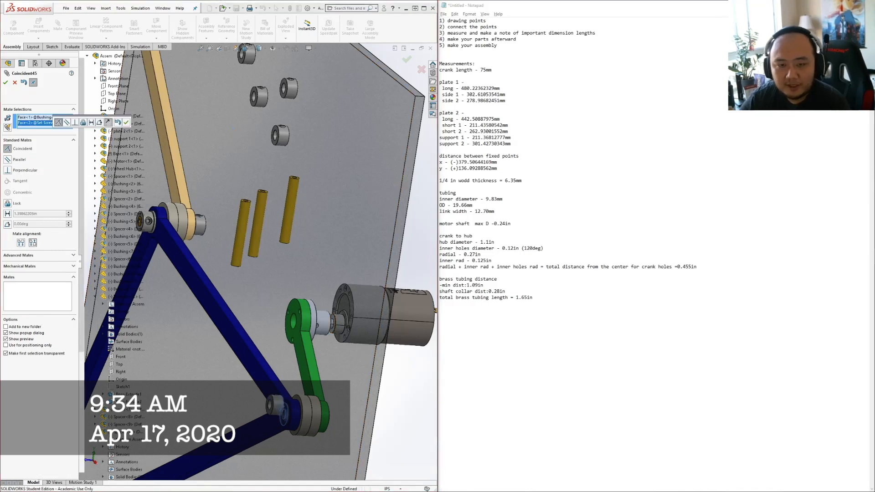
pyautogui.press('Return')
# Mate the same shaft collar's bore concentric with the bushing bore at plate 1's crank joint
pyautogui.scroll(-2, 301, 392)
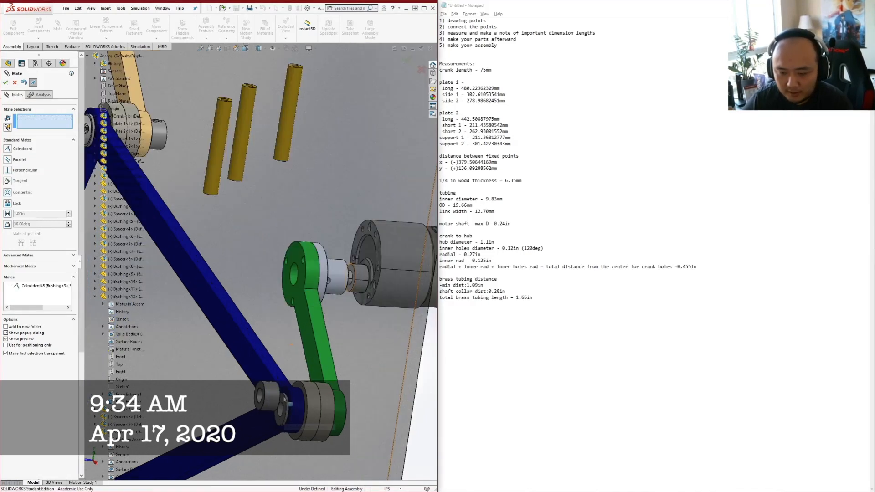
pyautogui.click(261, 396)
pyautogui.click(263, 399)
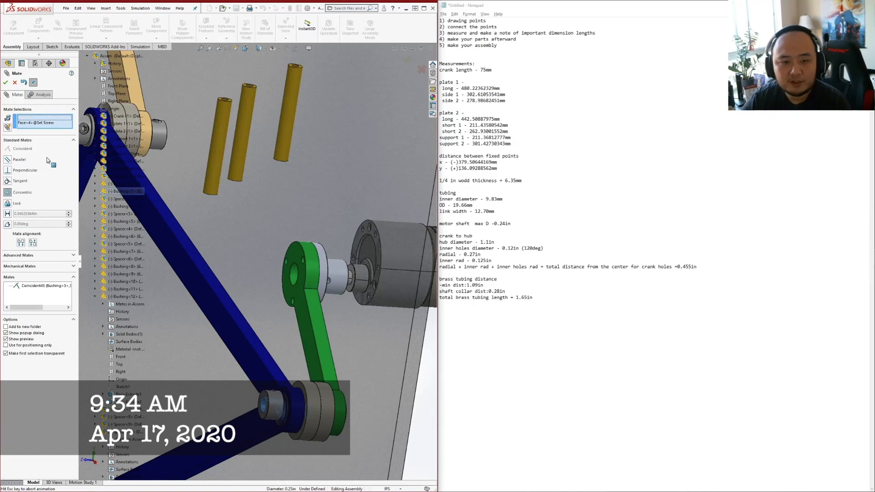
pyautogui.click(6, 83)
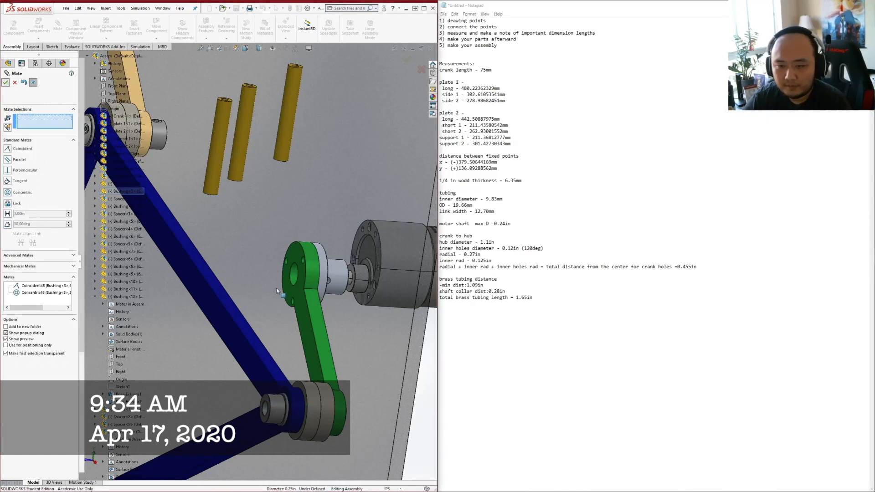
# Mate a loose Set Screw Shaft Collar's end face coincident with the outer bushing face on the crank side of the crank joint
pyautogui.scroll(3, 255, 164)
pyautogui.scroll(-3, 245, 136)
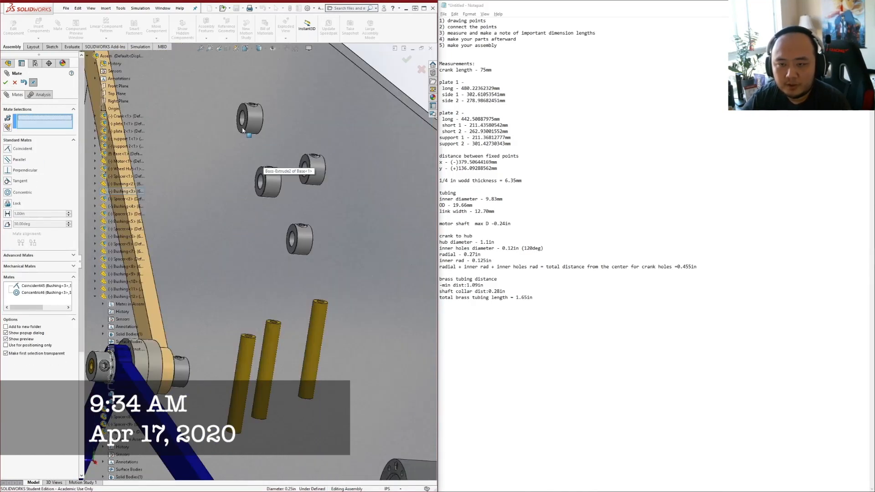
pyautogui.click(245, 112)
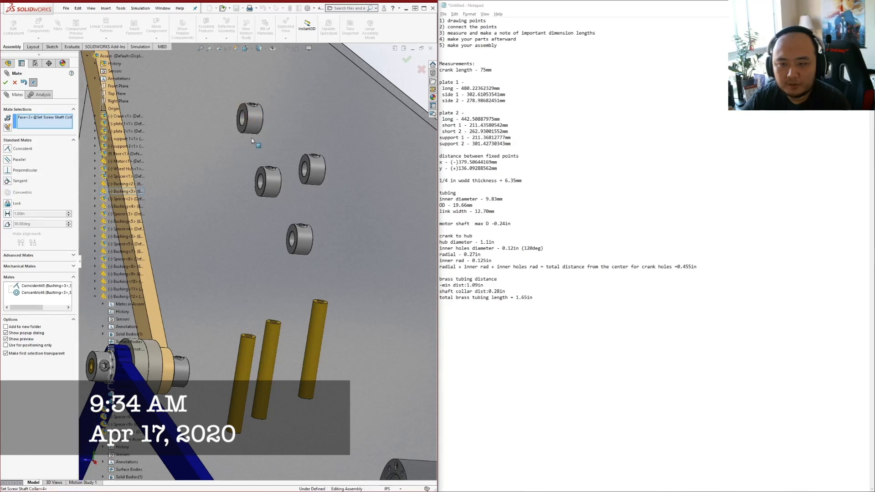
pyautogui.scroll(5, 259, 255)
pyautogui.scroll(-5, 277, 367)
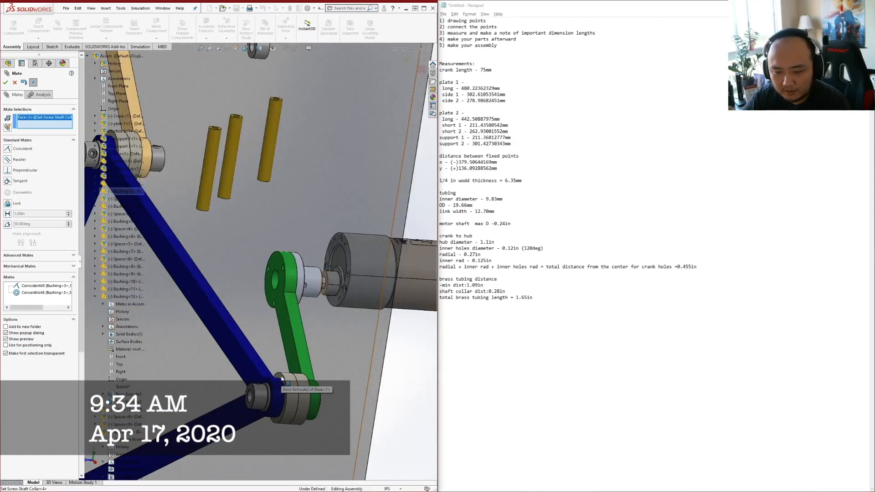
pyautogui.moveTo(292, 396); pyautogui.dragTo(215, 399, button='middle')
pyautogui.click(373, 396)
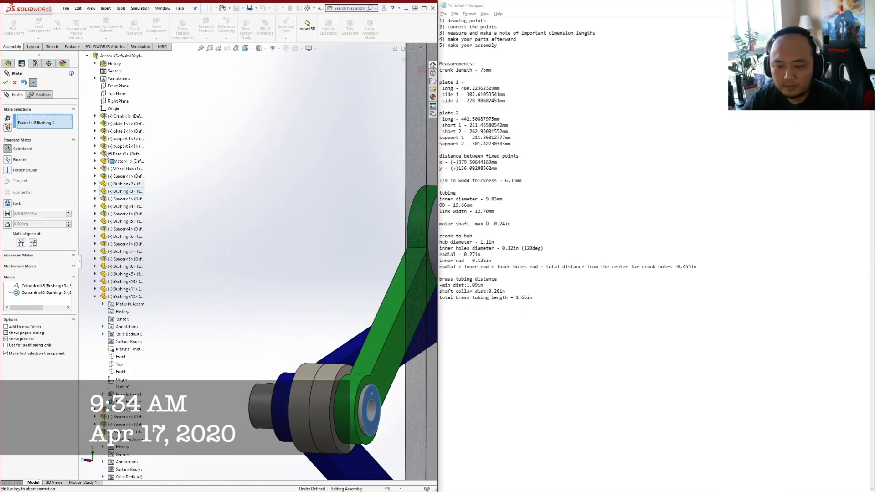
pyautogui.scroll(4, 381, 333)
pyautogui.moveTo(301, 269); pyautogui.dragTo(352, 257, button='middle')
pyautogui.scroll(4, 355, 237)
pyautogui.moveTo(359, 218); pyautogui.dragTo(285, 237, button='middle')
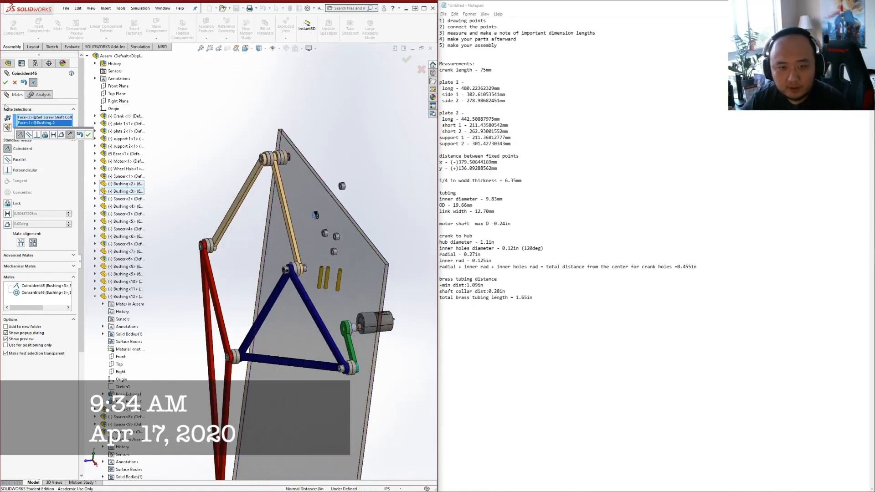
pyautogui.click(5, 82)
# Mate the same shaft collar's bore concentric with the crank's bushing bore at the crank joint
pyautogui.scroll(-5, 312, 219)
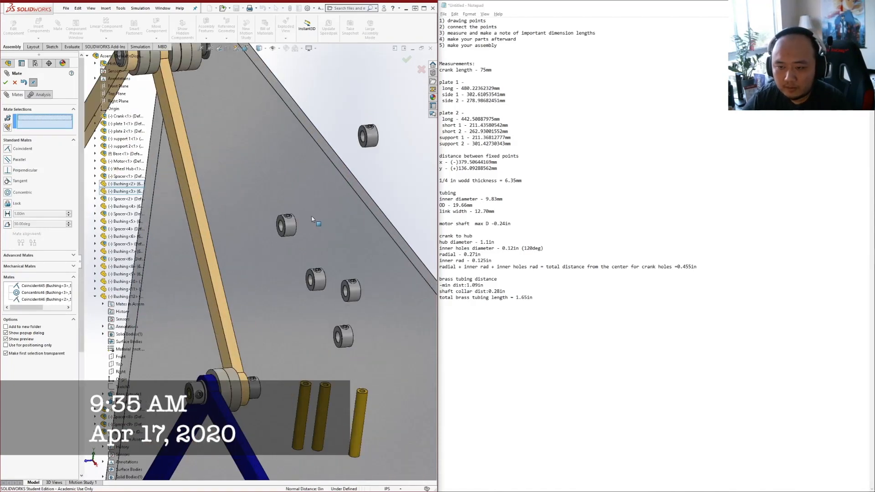
pyautogui.click(281, 229)
pyautogui.scroll(6, 258, 262)
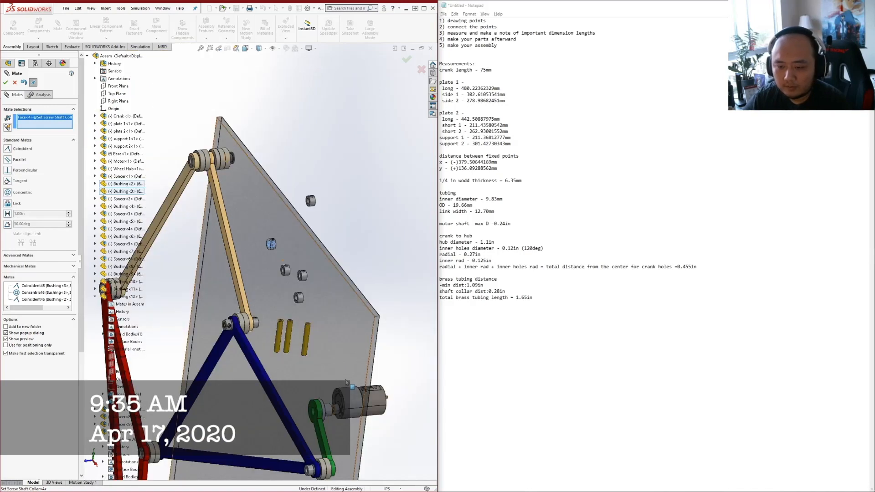
pyautogui.scroll(-5, 287, 353)
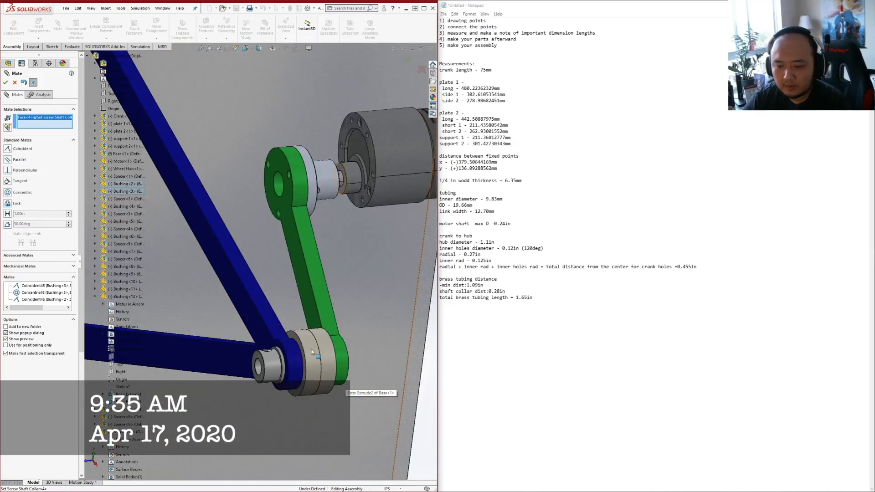
pyautogui.moveTo(321, 340); pyautogui.dragTo(262, 332, button='middle')
pyautogui.scroll(-2, 353, 365)
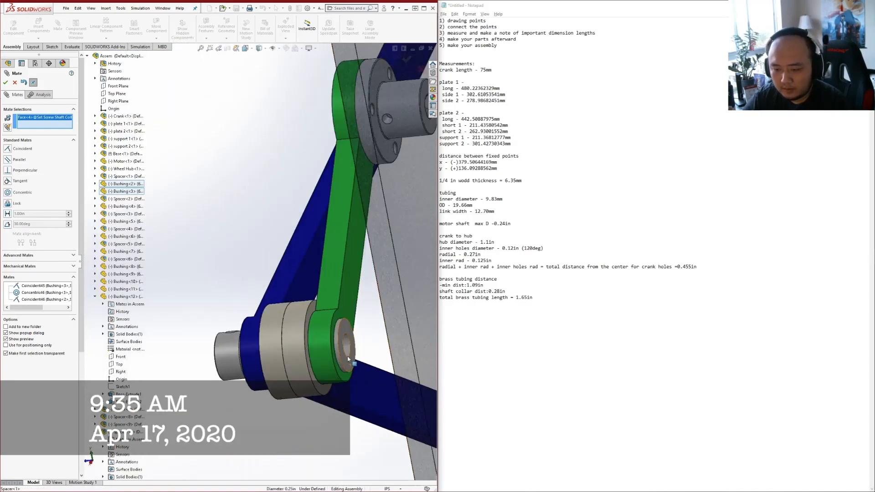
pyautogui.click(346, 346)
pyautogui.click(6, 83)
# Mate a loose brass tube concentric with the bore of the shaft collar on plate 1's side of the crank joint
pyautogui.scroll(3, 299, 259)
pyautogui.moveTo(315, 215); pyautogui.dragTo(234, 206, button='middle')
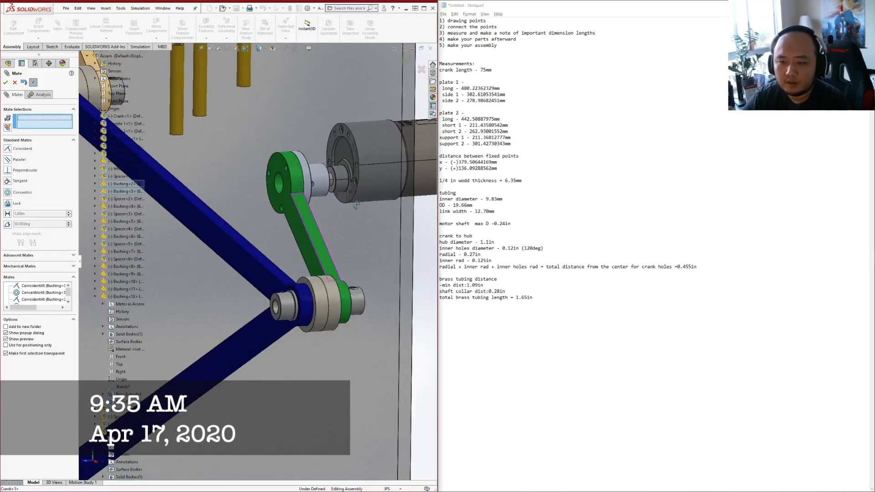
pyautogui.scroll(4, 204, 172)
pyautogui.click(230, 195)
pyautogui.scroll(-5, 259, 271)
pyautogui.click(259, 270)
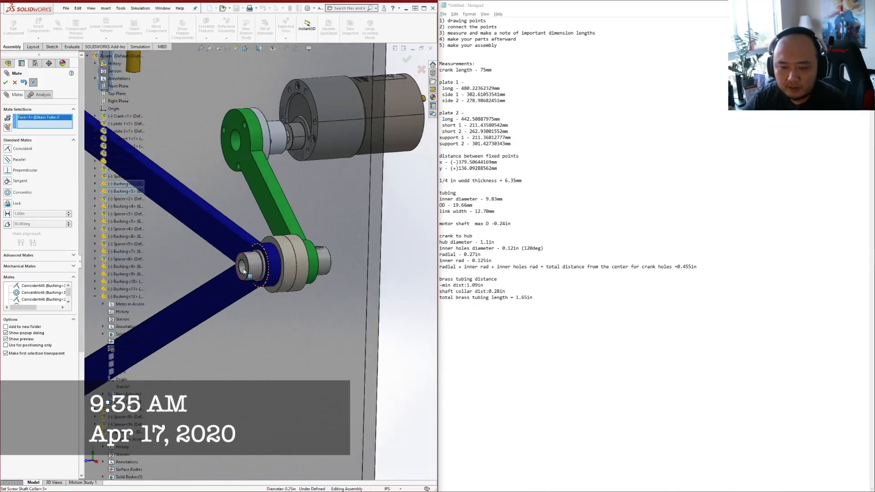
pyautogui.click(15, 83)
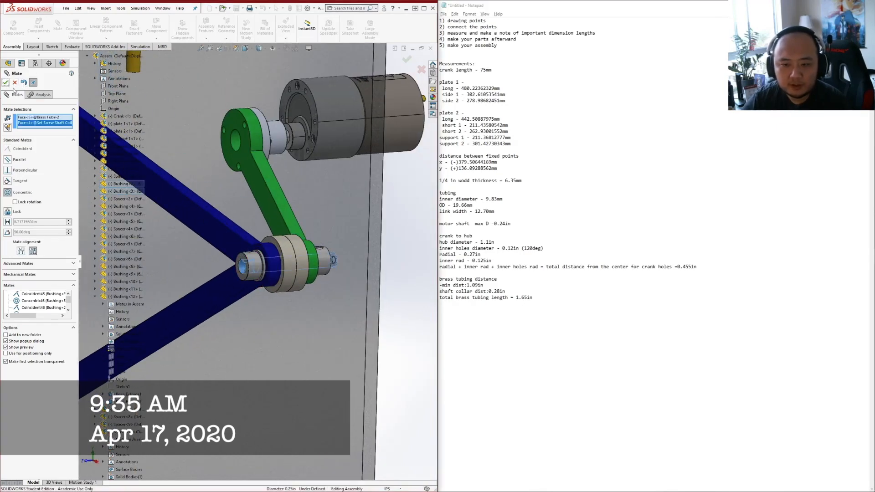
# Mate the brass tube's end face coincident with the outer end face of plate 1's shaft collar at the crank joint
pyautogui.scroll(-5, 258, 256)
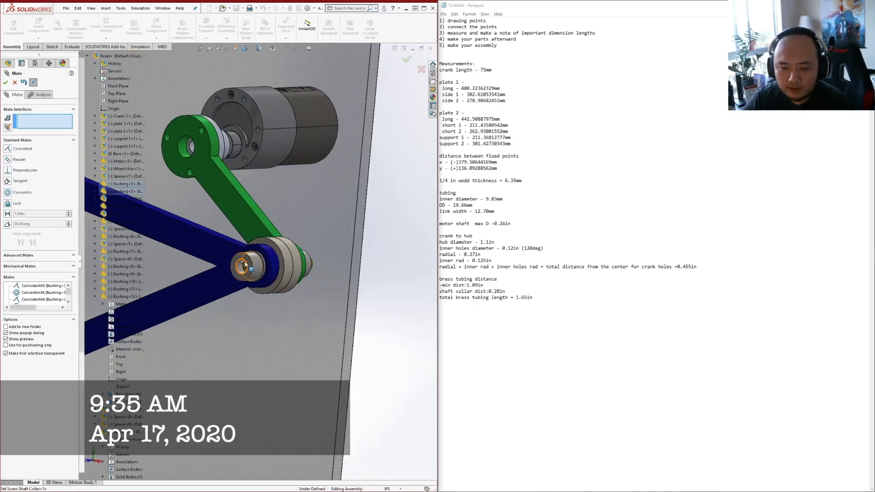
pyautogui.click(251, 269)
pyautogui.click(247, 270)
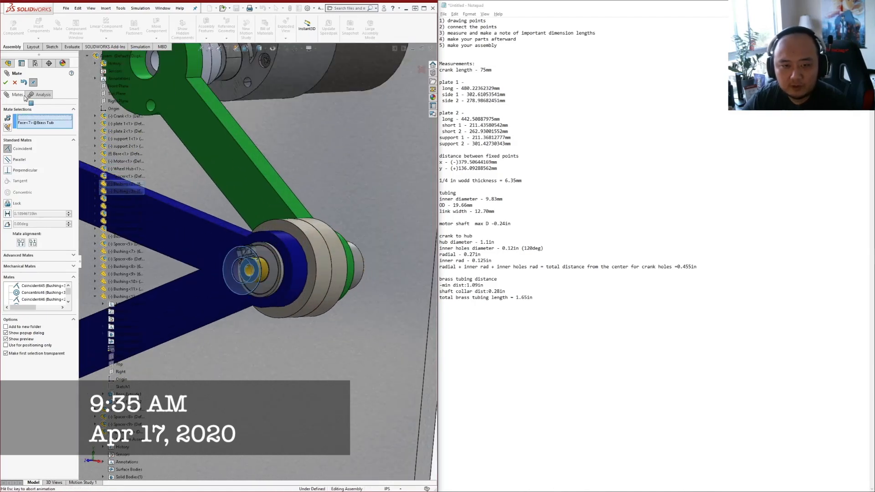
pyautogui.press('Return')
pyautogui.scroll(4, 257, 262)
pyautogui.scroll(3, 269, 256)
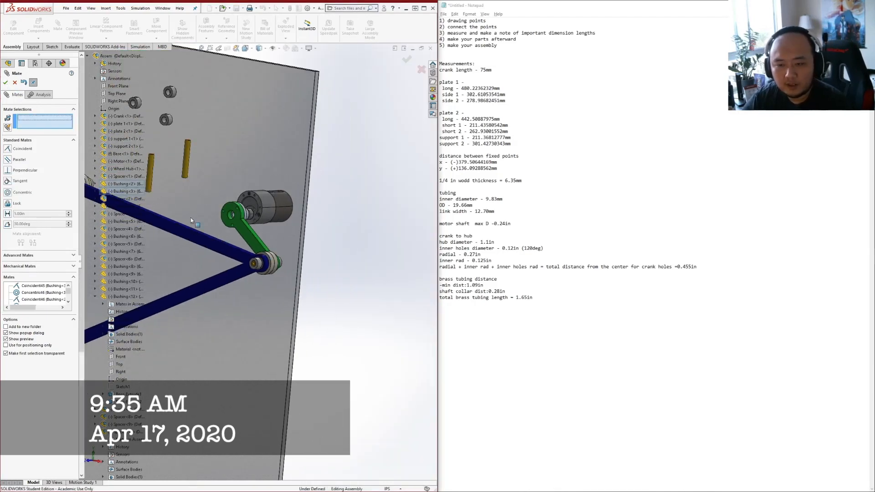
# Pick a loose shaft collar's face and the outer bushing face at plate 2's upper joint with the support as mate selections
pyautogui.scroll(-4, 171, 150)
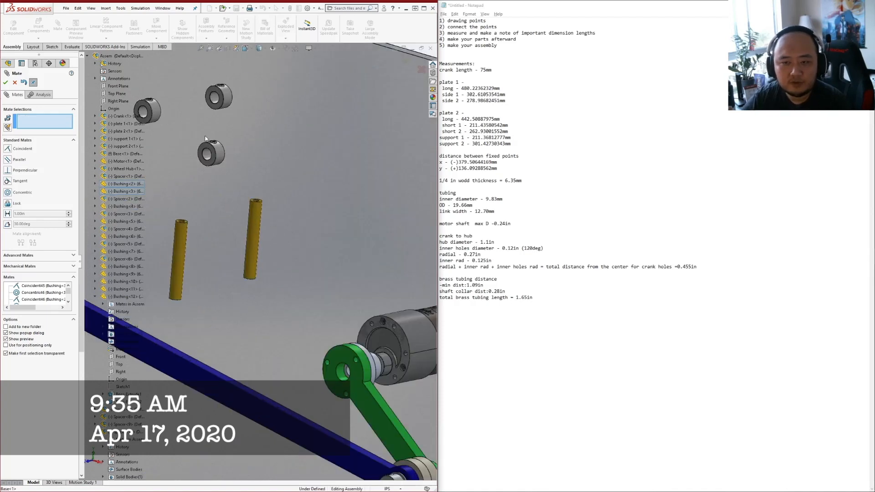
pyautogui.scroll(5, 205, 138)
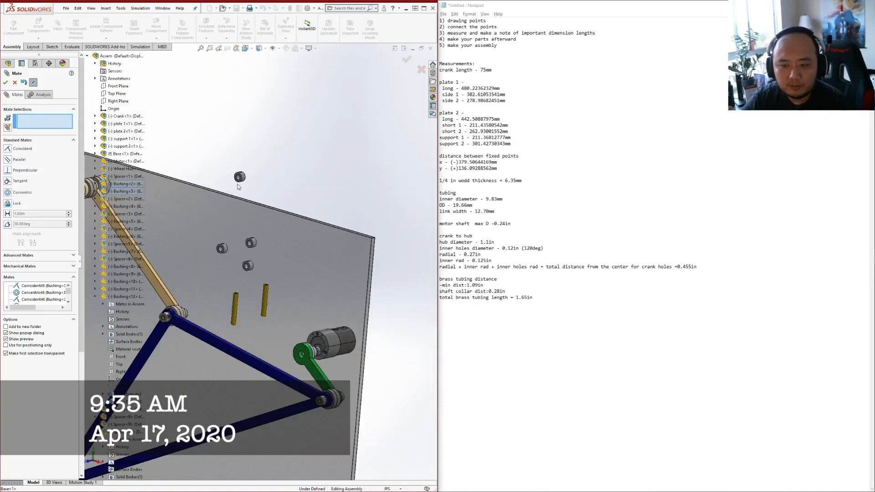
pyautogui.scroll(-4, 240, 183)
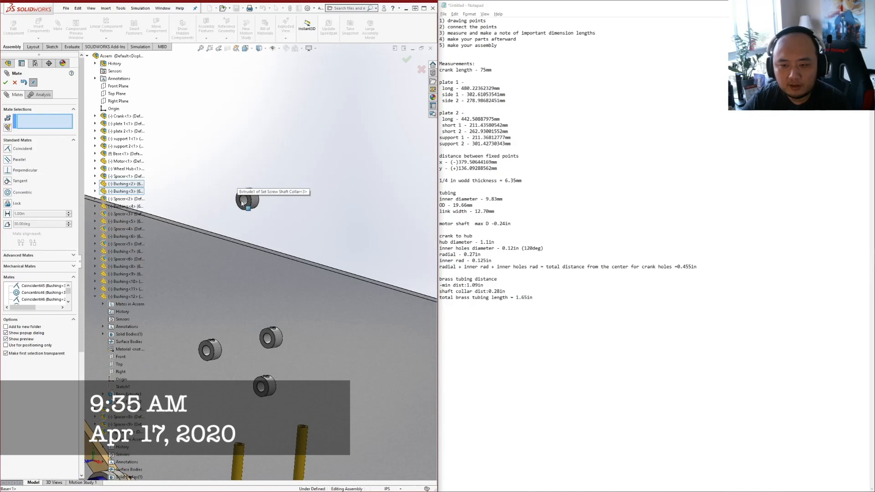
pyautogui.click(246, 208)
pyautogui.scroll(3, 258, 262)
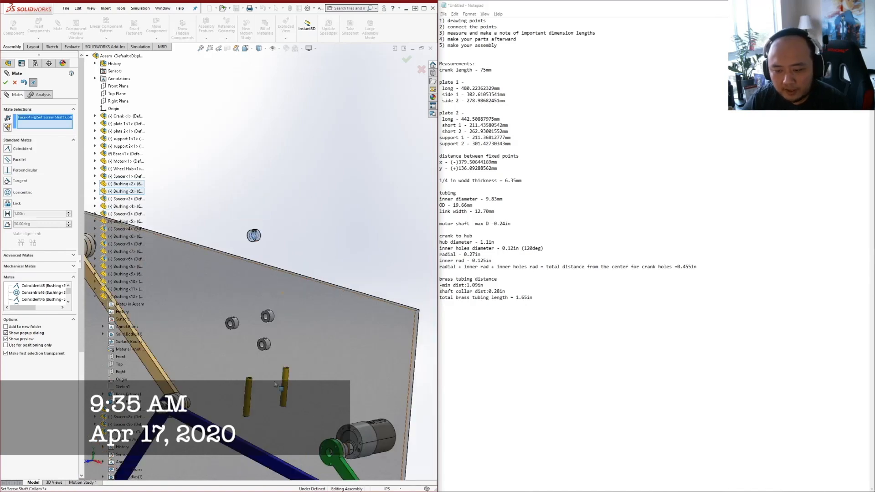
pyautogui.scroll(3, 182, 317)
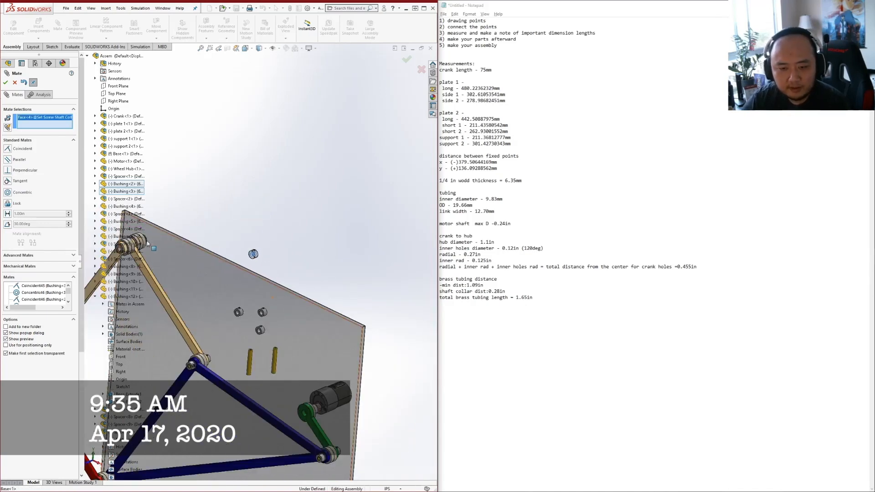
pyautogui.scroll(5, 147, 243)
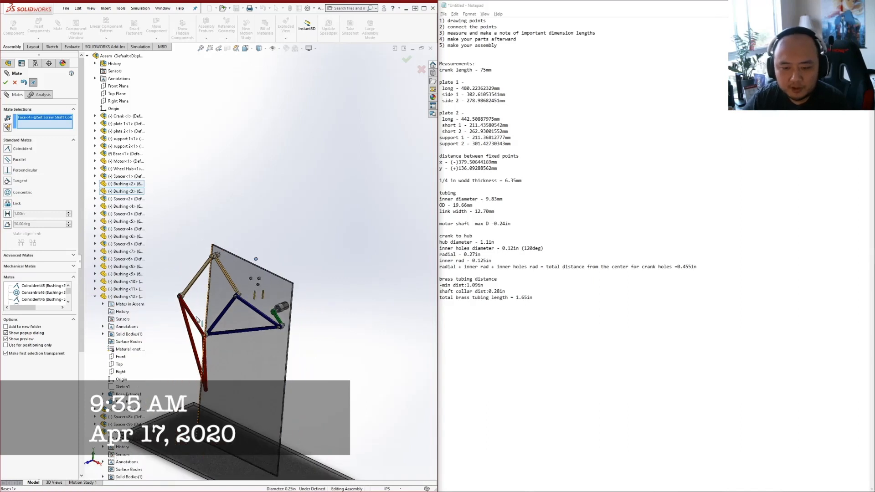
pyautogui.scroll(-4, 197, 319)
pyautogui.scroll(-4, 173, 251)
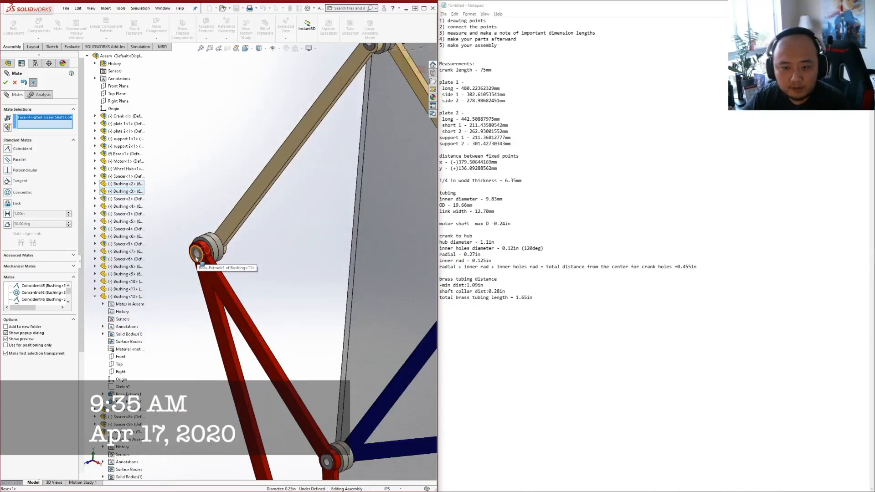
pyautogui.click(197, 258)
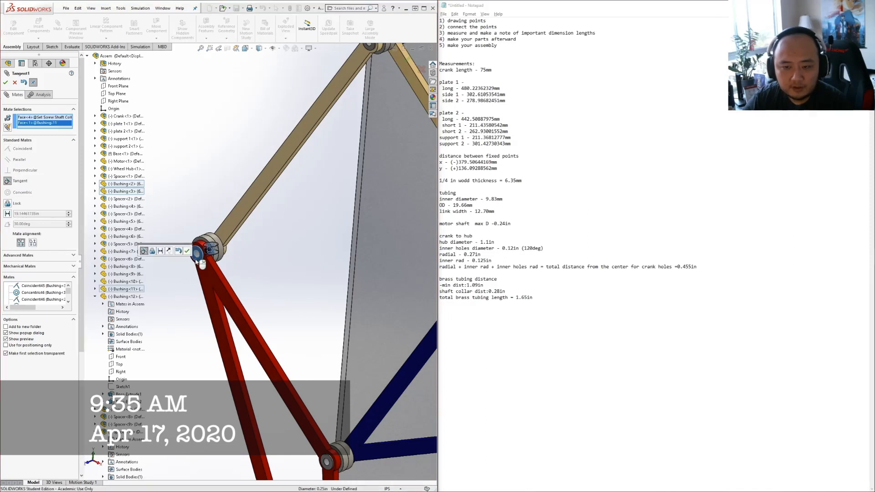
# Replace the picked collar face with the collar's circular end edge and mate it coincident with the bushing face at plate 2's upper joint
pyautogui.rightClick(37, 122)
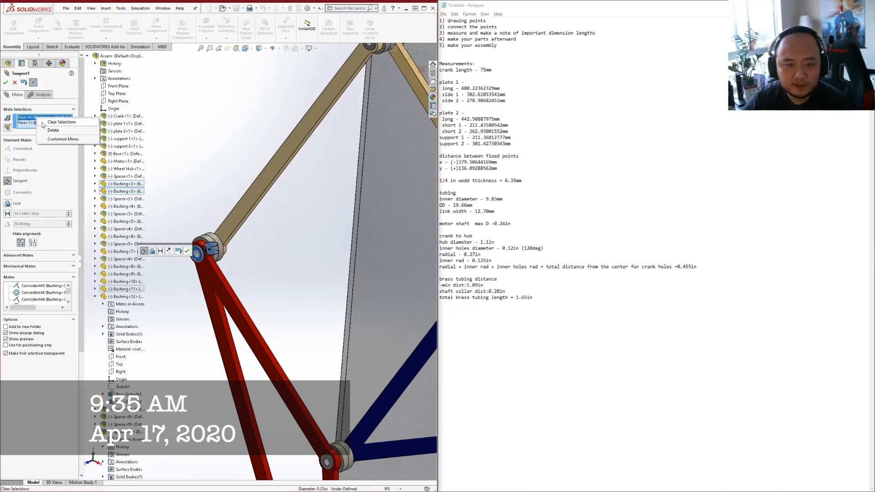
pyautogui.click(50, 130)
pyautogui.scroll(-2, 211, 251)
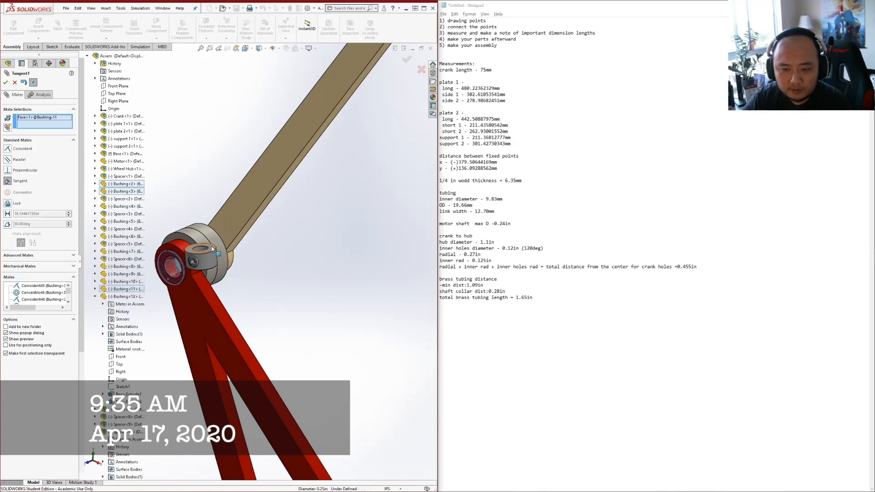
pyautogui.click(212, 248)
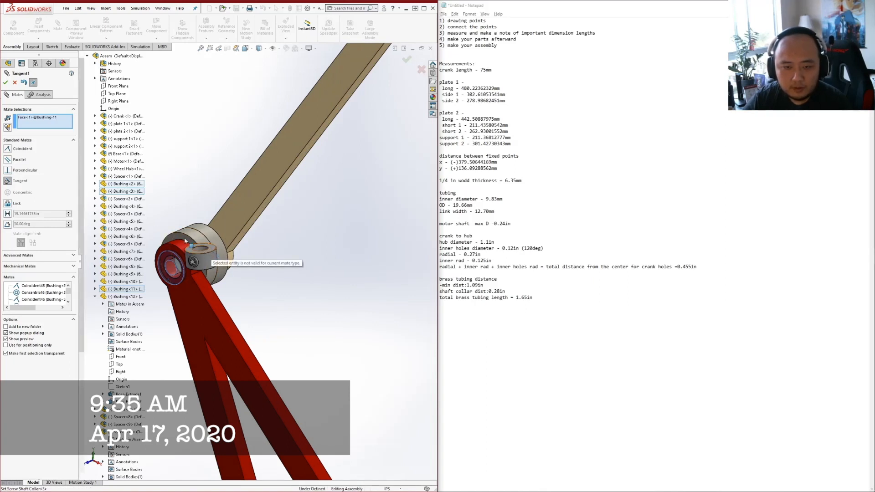
pyautogui.click(210, 253)
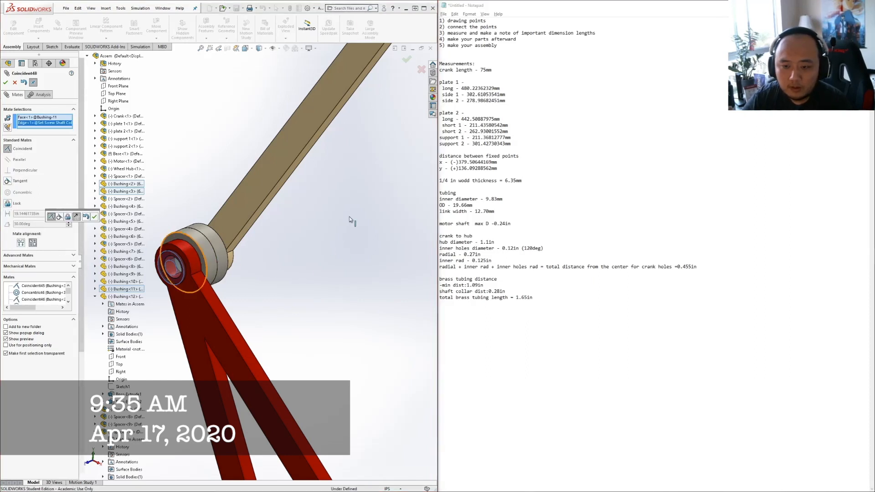
pyautogui.scroll(7, 227, 219)
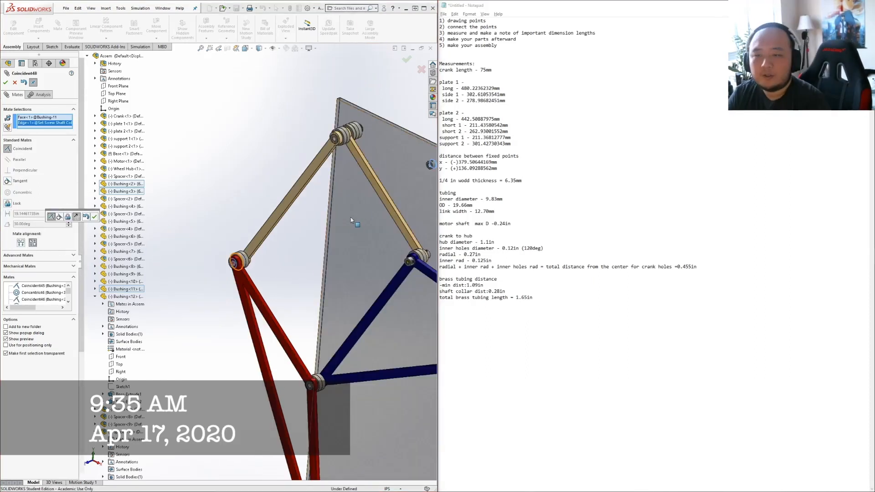
pyautogui.moveTo(354, 222); pyautogui.dragTo(384, 224, button='middle')
pyautogui.scroll(1, 259, 226)
pyautogui.click(6, 83)
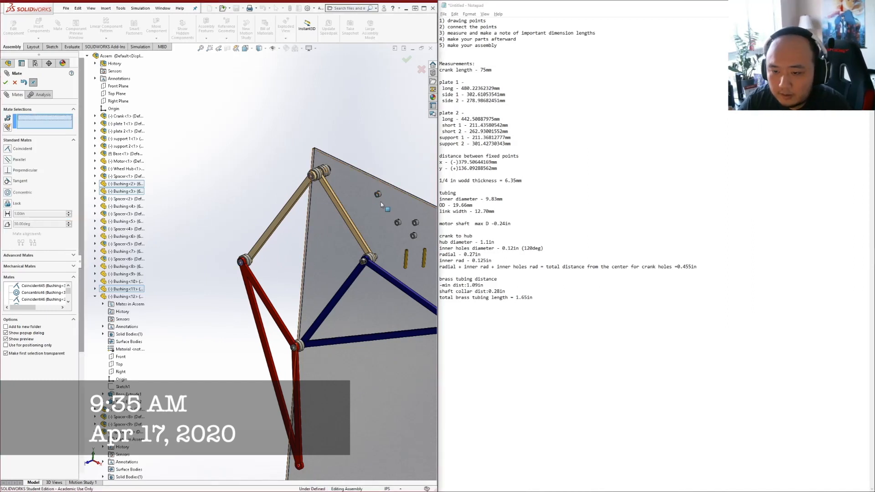
# Mate the same shaft collar's bore concentric with the bushing bore at plate 2's upper joint
pyautogui.scroll(-3, 382, 205)
pyautogui.click(351, 201)
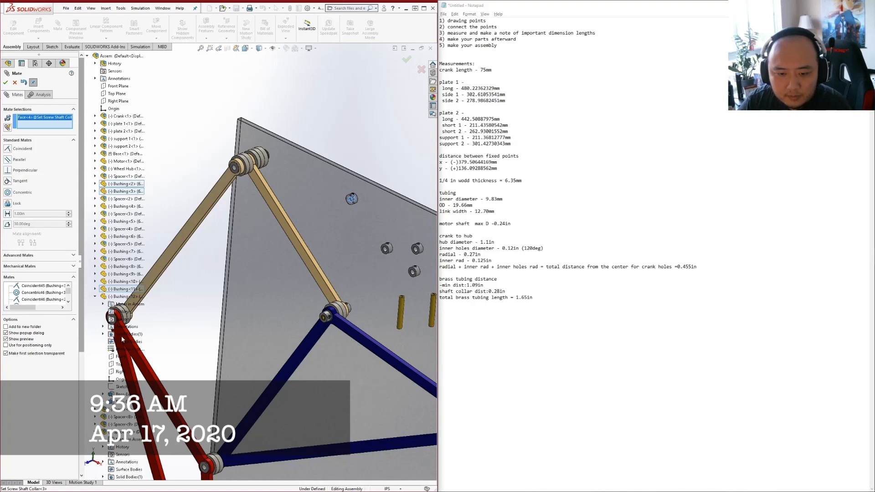
pyautogui.scroll(2, 268, 255)
pyautogui.keyDown('ctrl'); pyautogui.moveTo(146, 317); pyautogui.dragTo(167, 306, button='middle'); pyautogui.keyUp('ctrl')
pyautogui.scroll(-3, 192, 287)
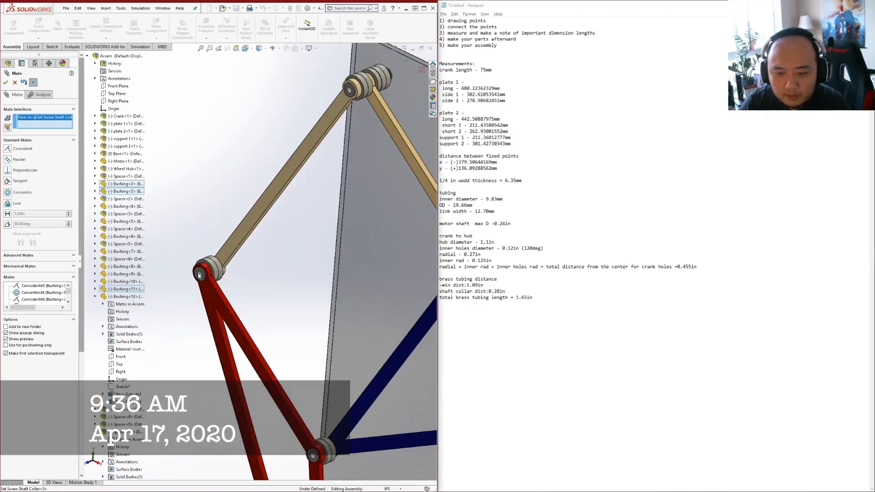
pyautogui.click(200, 276)
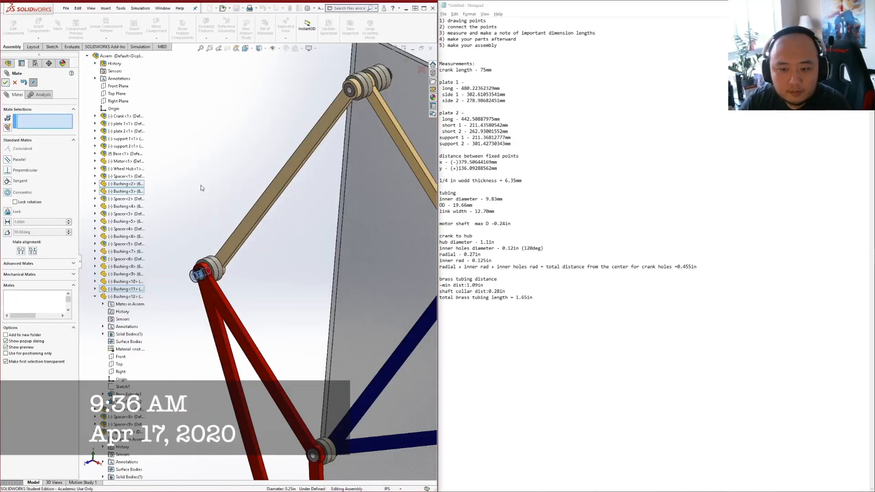
pyautogui.scroll(2, 364, 136)
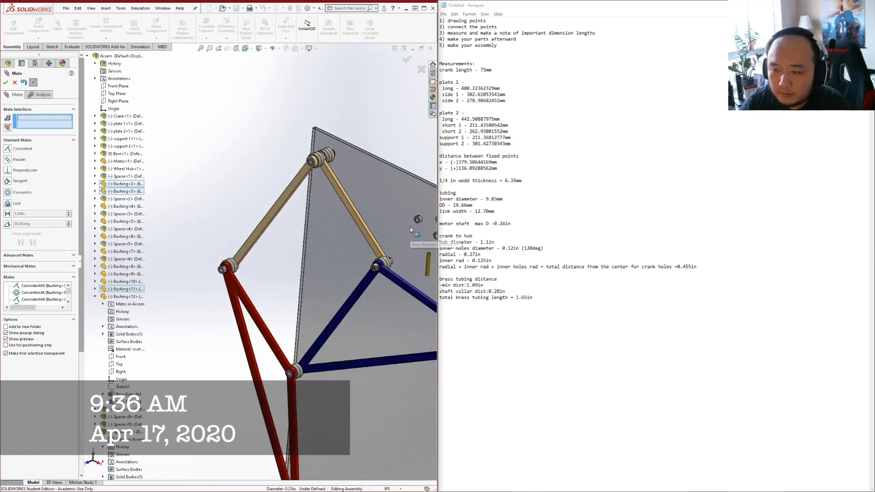
pyautogui.scroll(2, 409, 221)
pyautogui.scroll(-3, 385, 227)
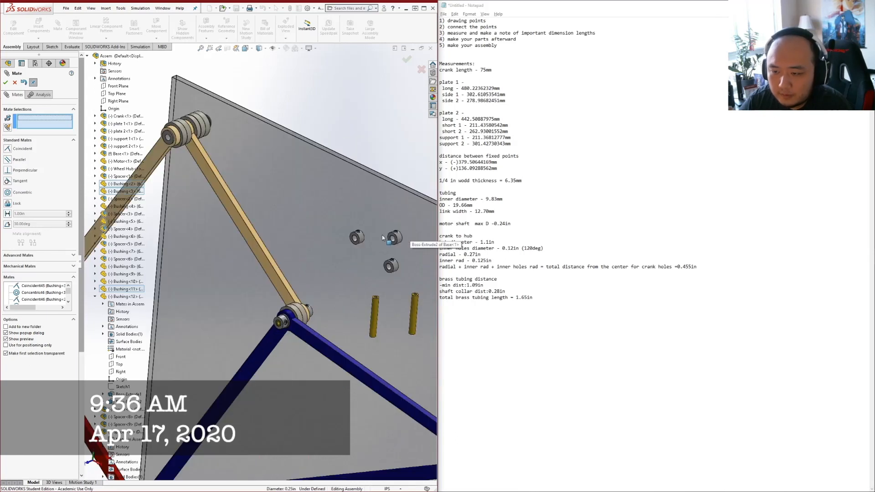
pyautogui.click(355, 237)
pyautogui.rightClick(25, 122)
pyautogui.click(46, 126)
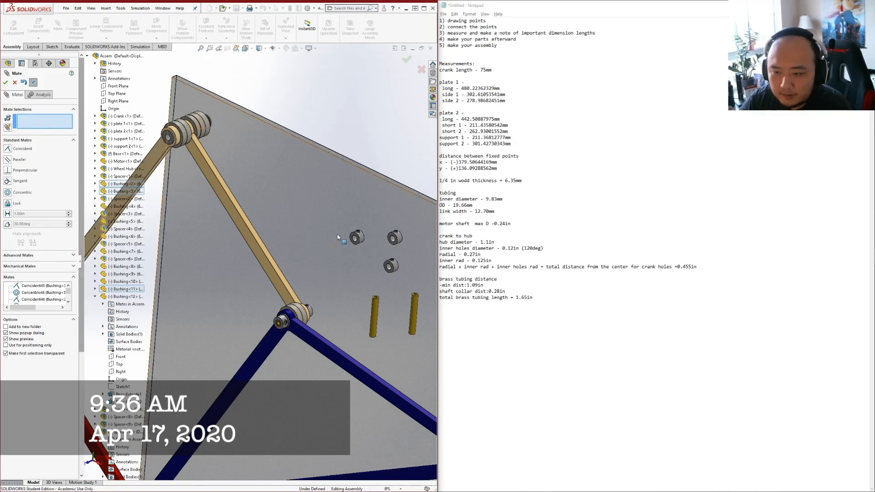
# Mate a loose shaft collar's end face coincident with the support-side bushing face at plate 2's upper joint
pyautogui.scroll(-3, 331, 237)
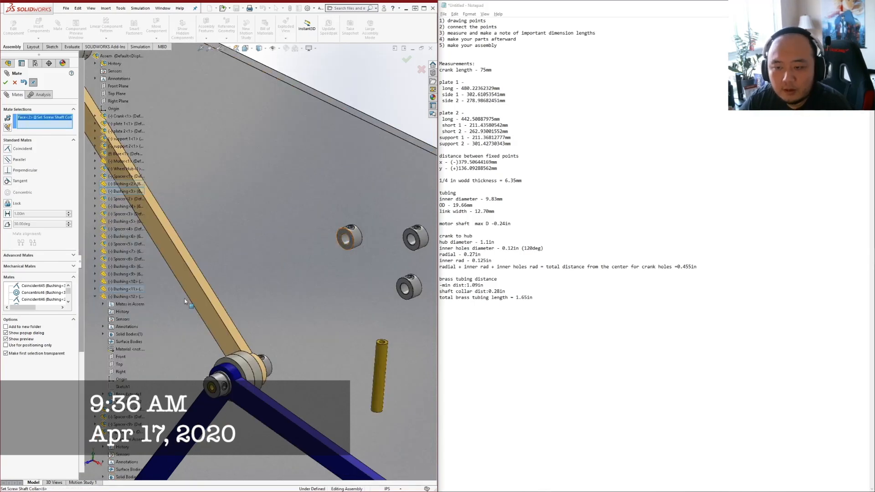
pyautogui.scroll(5, 250, 296)
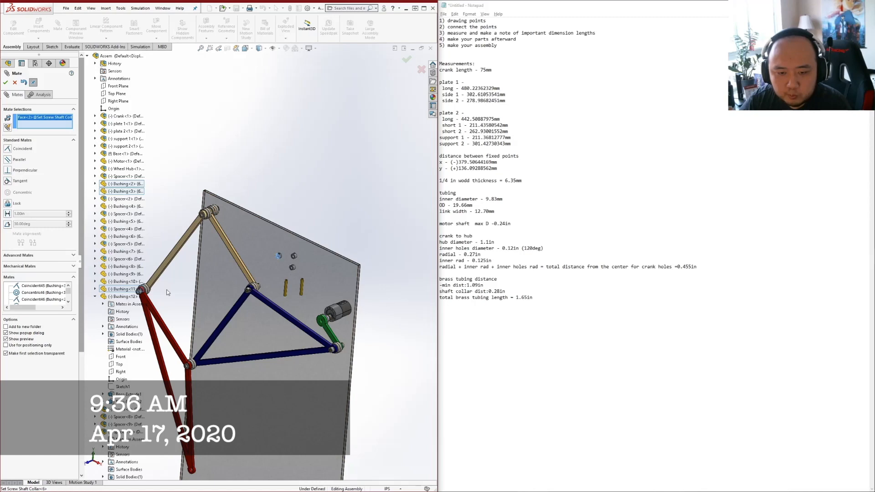
pyautogui.scroll(-6, 164, 290)
pyautogui.moveTo(216, 269); pyautogui.dragTo(128, 270, button='middle')
pyautogui.click(264, 254)
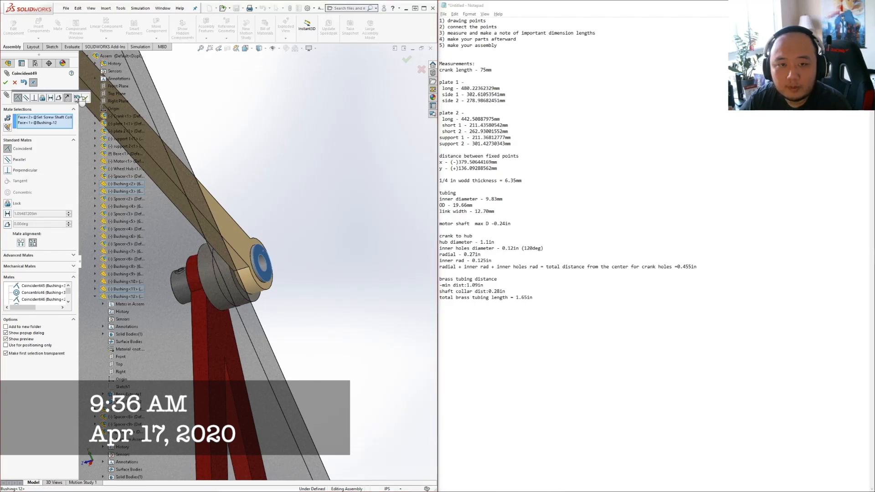
pyautogui.click(5, 83)
# Mate the support-side bushing bore at plate 2's upper joint concentric with the same shaft collar's bore
pyautogui.click(248, 260)
pyautogui.scroll(10, 206, 238)
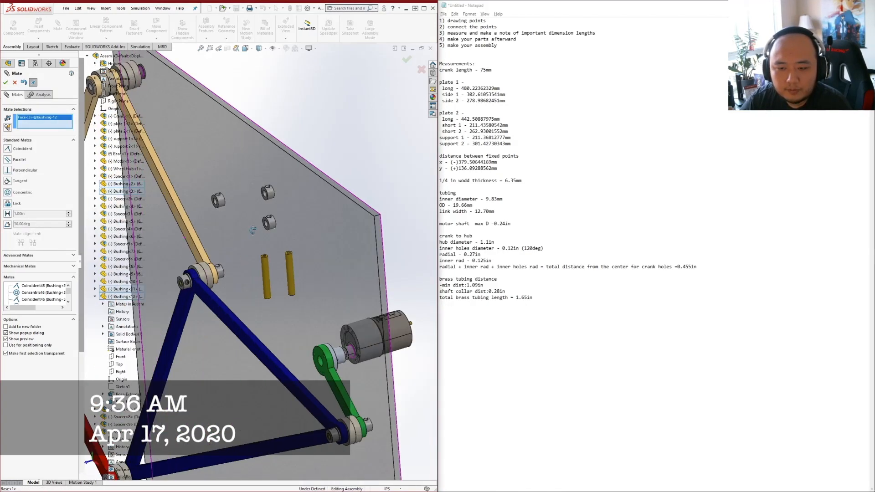
pyautogui.scroll(-5, 279, 245)
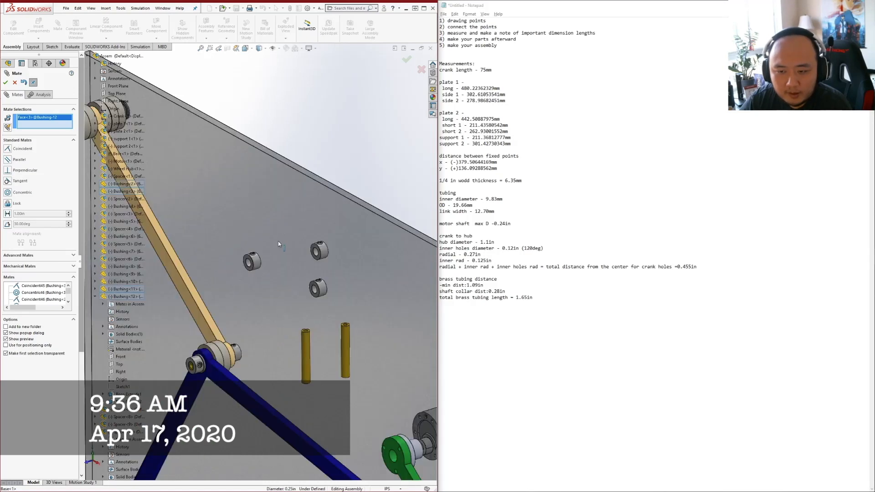
pyautogui.click(249, 266)
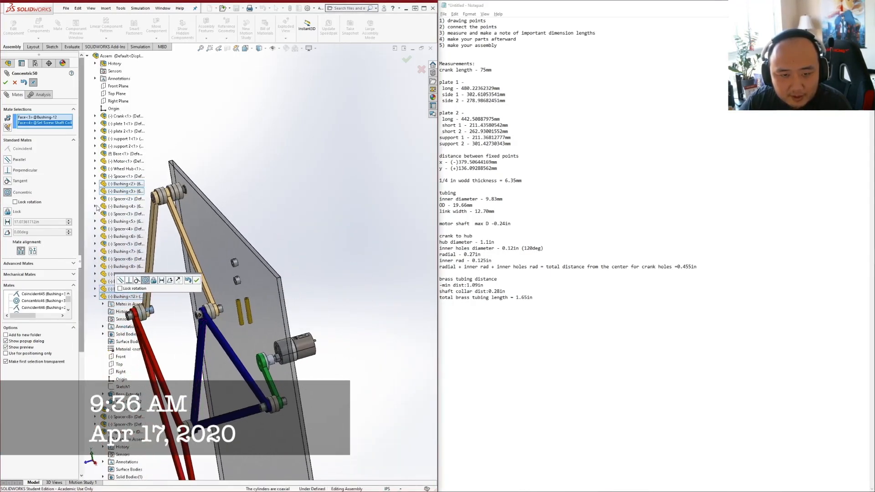
pyautogui.click(6, 83)
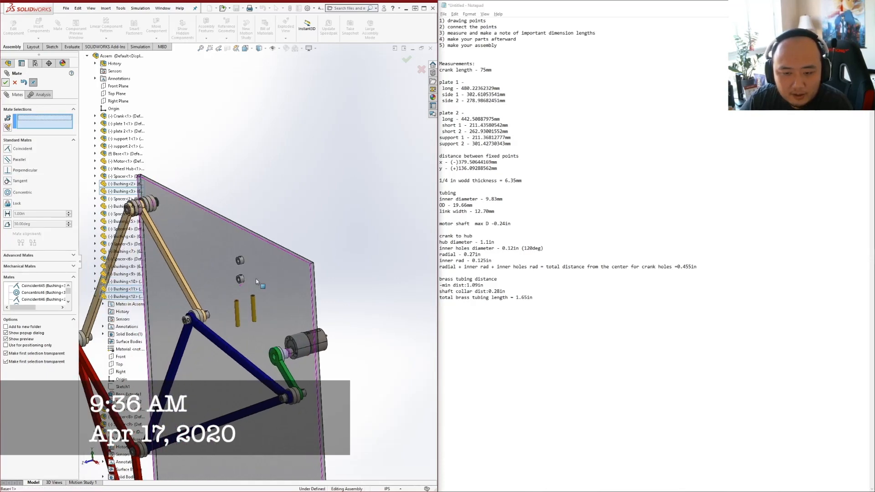
# Mate another loose shaft collar's end face coincident with the bushing's circular edge on the plate 1 side of the joint between plates 1 and 2
pyautogui.scroll(1, 211, 290)
pyautogui.moveTo(211, 290); pyautogui.dragTo(210, 300, button='middle')
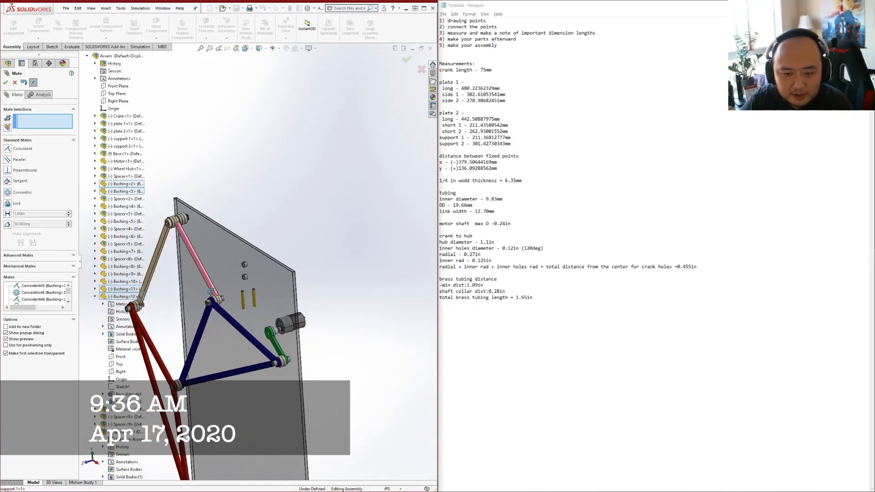
pyautogui.scroll(2, 212, 338)
pyautogui.scroll(-2, 213, 333)
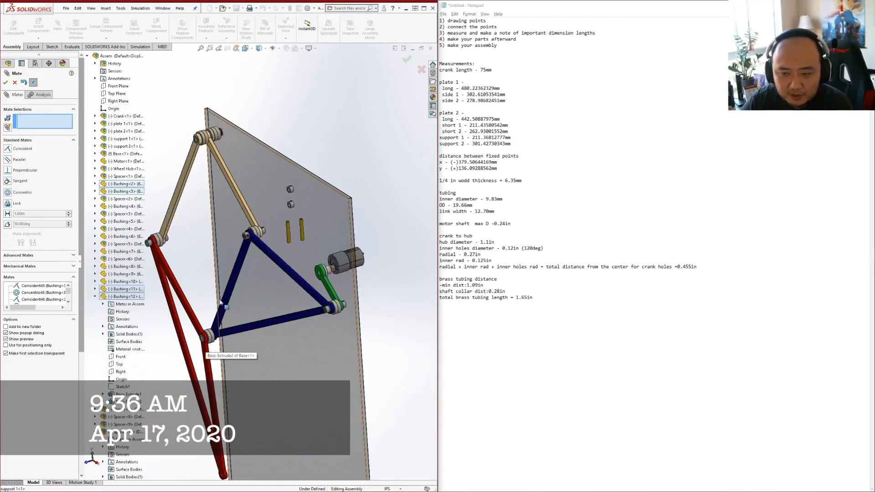
pyautogui.scroll(-2, 292, 195)
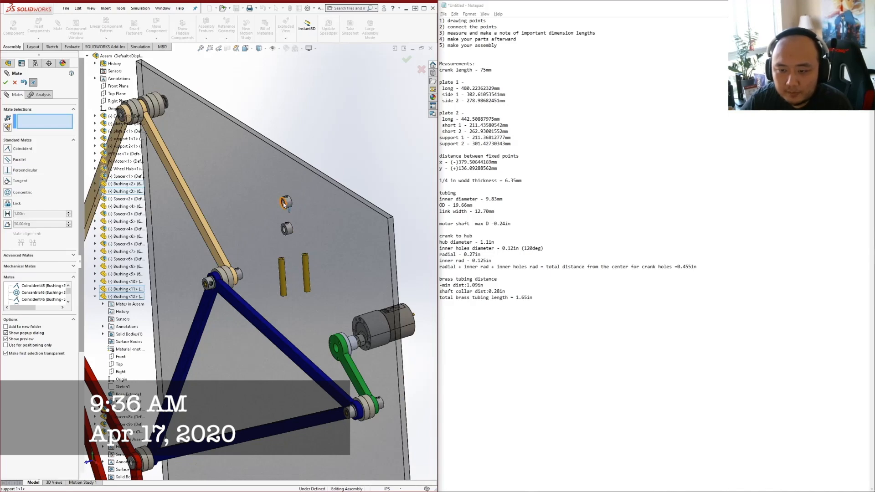
pyautogui.scroll(-2, 283, 202)
pyautogui.click(280, 209)
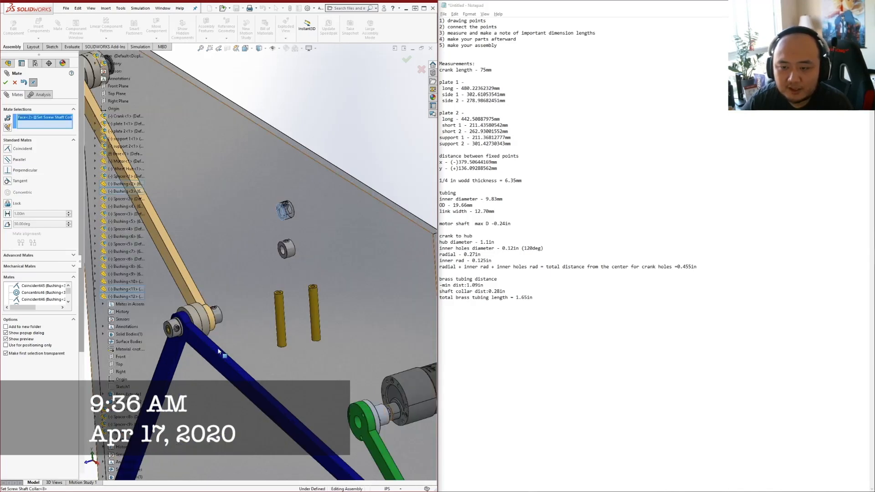
pyautogui.scroll(5, 180, 384)
pyautogui.moveTo(198, 369)
pyautogui.mouseDown(button='middle')
pyautogui.moveTo(139, 374)
pyautogui.moveTo(199, 360)
pyautogui.mouseUp(button='middle')
pyautogui.scroll(-3, 199, 356)
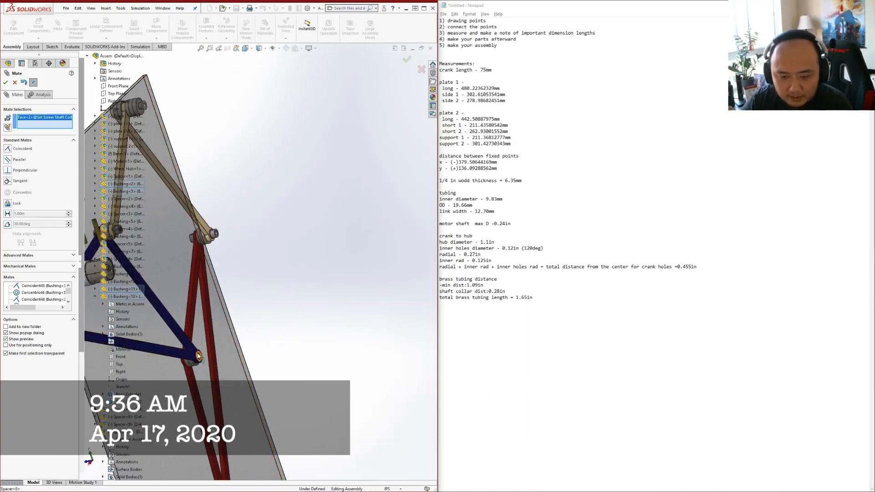
pyautogui.click(199, 356)
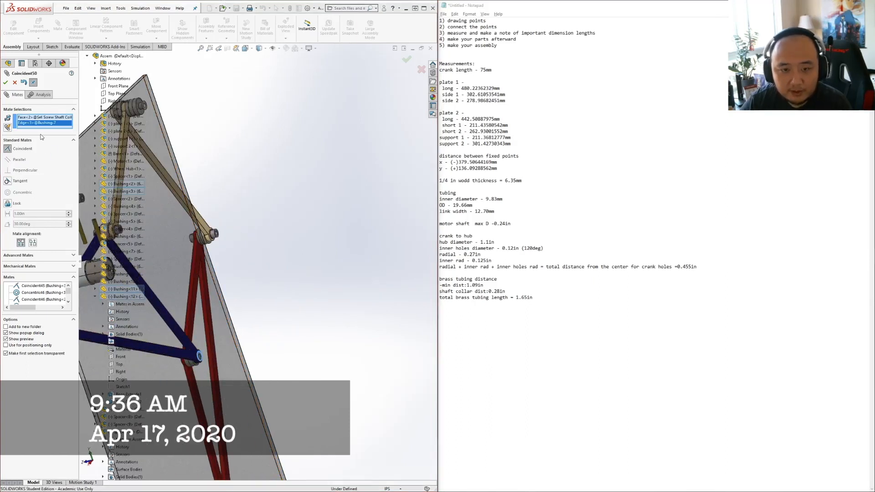
pyautogui.click(6, 82)
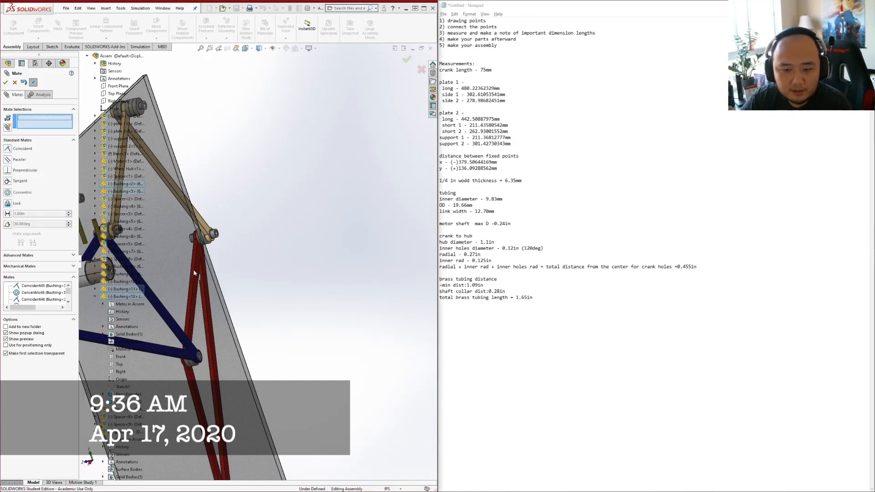
# Mate that shaft collar's bore concentric with the bushing bore on the plate 1 side of the joint between the two plates
pyautogui.moveTo(239, 264); pyautogui.dragTo(328, 159, button='middle')
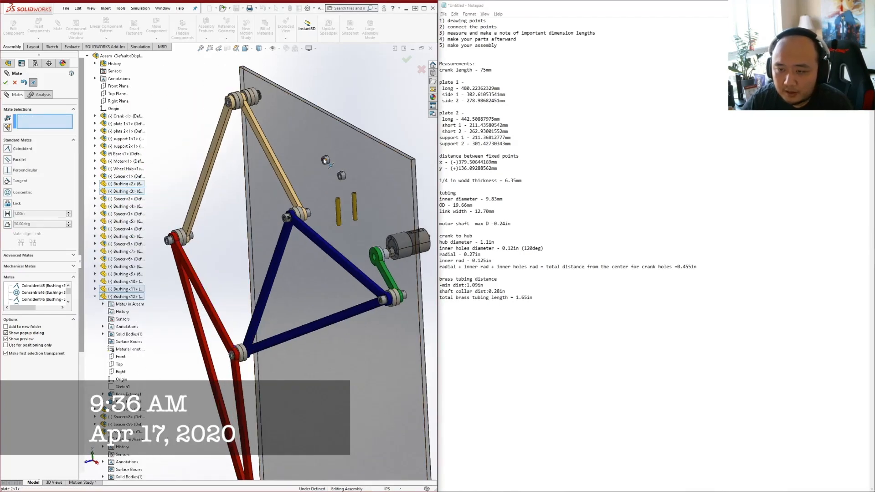
pyautogui.scroll(-2, 329, 160)
pyautogui.scroll(-2, 320, 169)
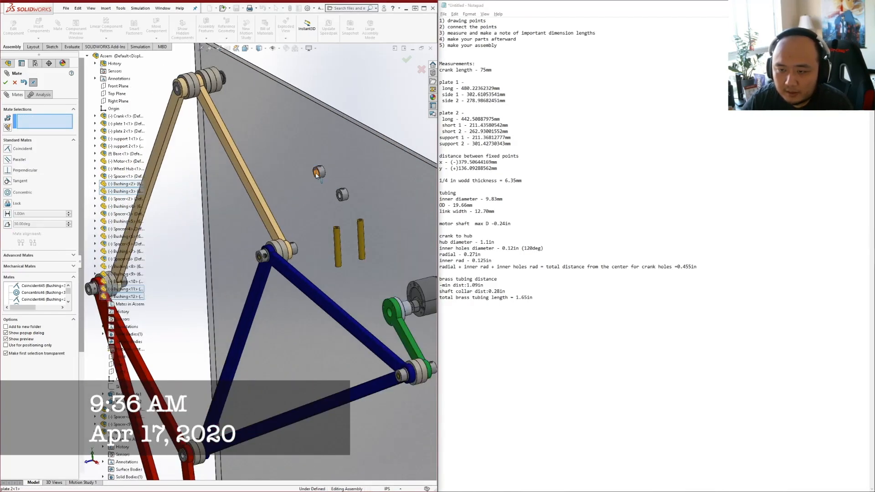
pyautogui.click(317, 173)
pyautogui.moveTo(204, 385); pyautogui.dragTo(245, 463, button='middle')
pyautogui.scroll(-10, 237, 454)
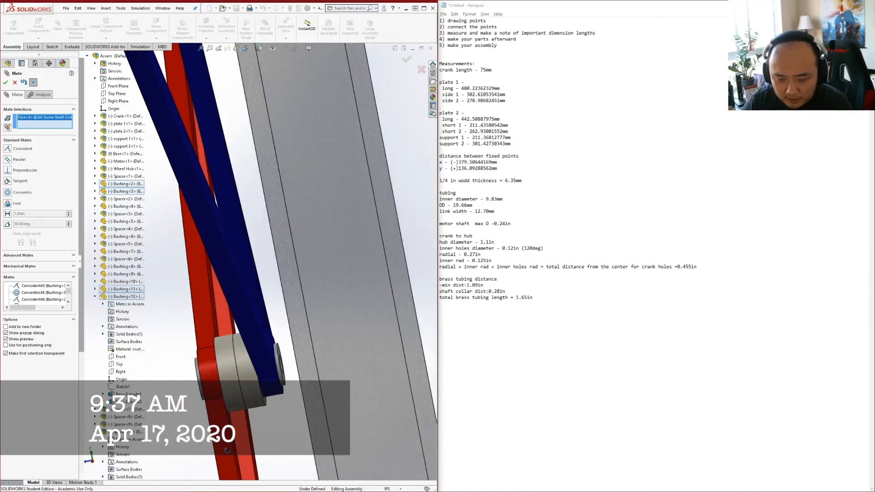
pyautogui.click(423, 408)
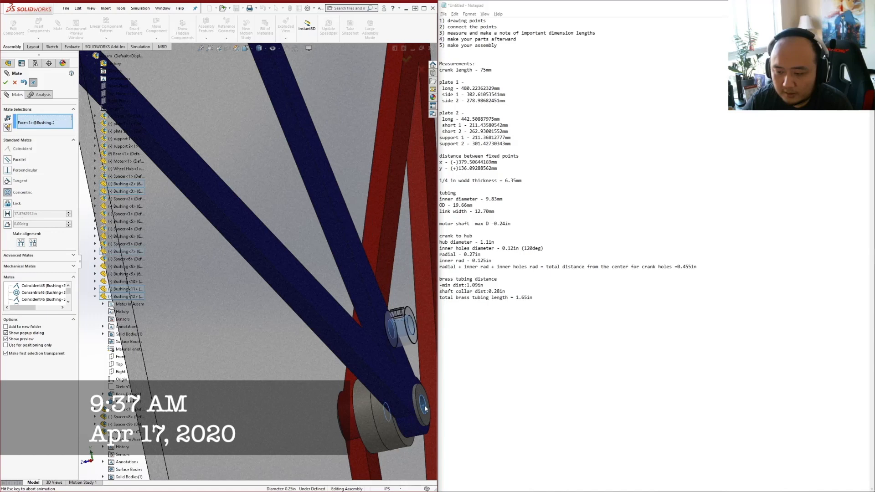
pyautogui.click(6, 82)
# Pick a face of the last loose shaft collar and the bushing face on the plate 2 side of the plate-to-plate joint as mate selections
pyautogui.scroll(4, 339, 266)
pyautogui.moveTo(340, 266); pyautogui.dragTo(368, 242, button='middle')
pyautogui.scroll(2, 387, 177)
pyautogui.moveTo(387, 177); pyautogui.dragTo(375, 147, button='middle')
pyautogui.scroll(2, 374, 147)
pyautogui.scroll(-5, 326, 95)
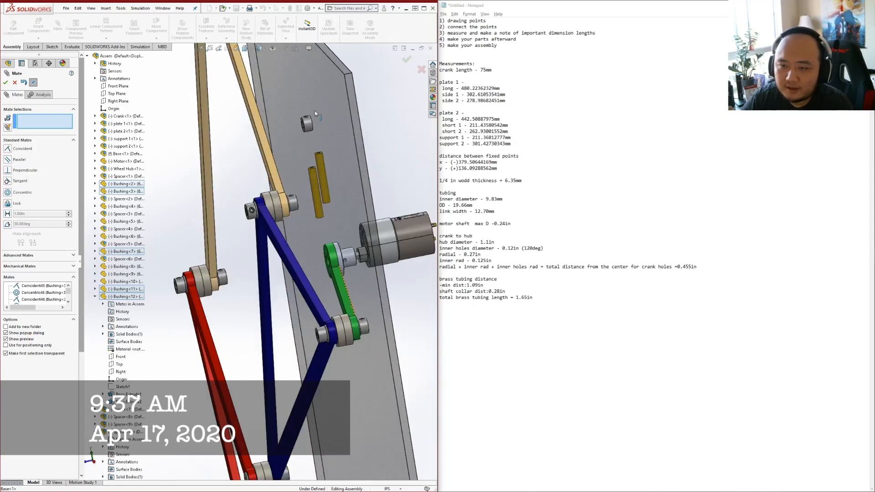
pyautogui.click(296, 144)
pyautogui.press('z')
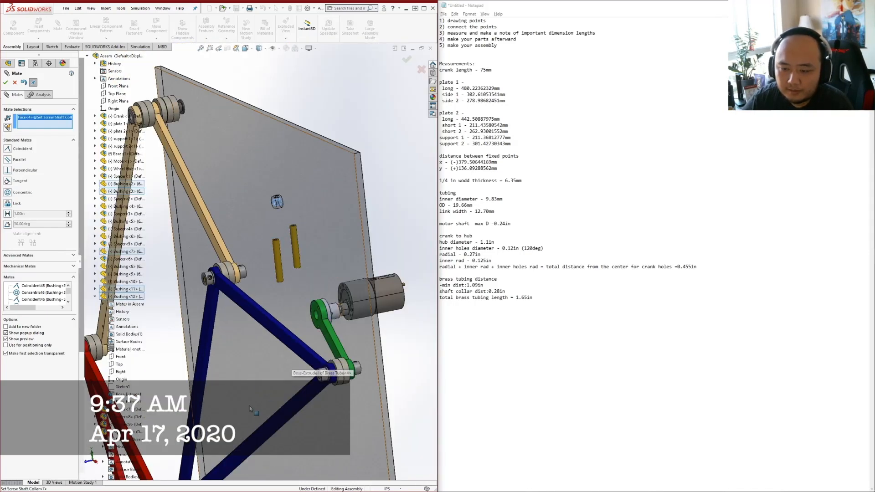
pyautogui.press('z')
pyautogui.press('z')
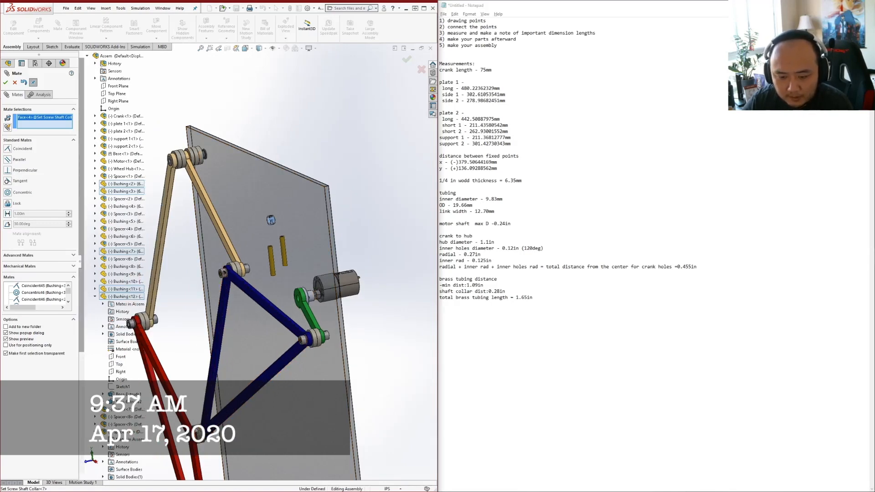
pyautogui.scroll(-5, 220, 376)
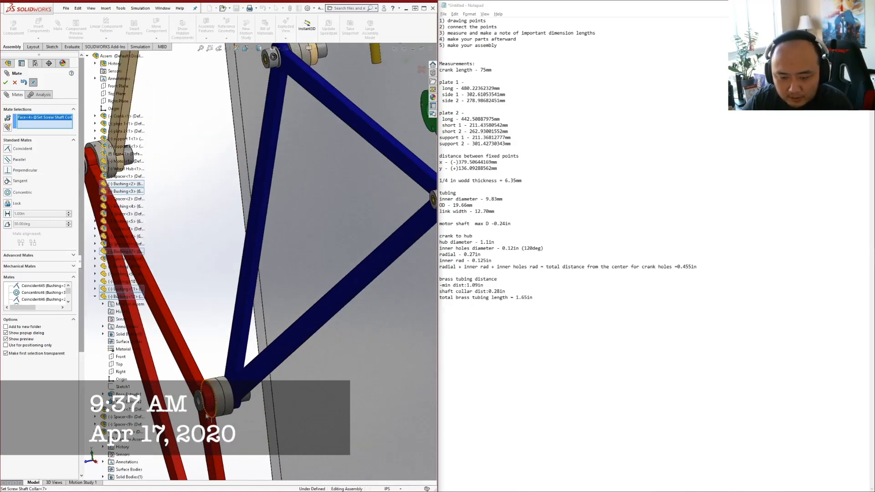
pyautogui.click(201, 410)
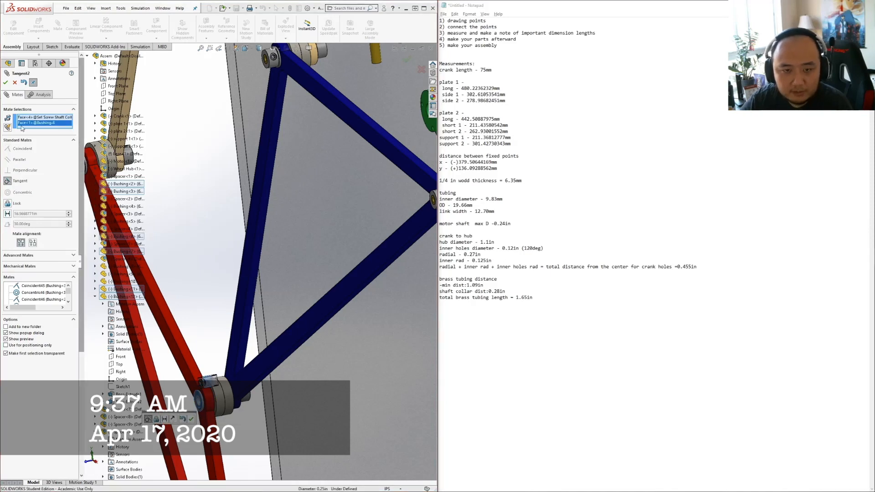
# Replace the picked collar face with the collar's flat end face and mate it coincident with the plate 2 side bushing face
pyautogui.click(209, 385)
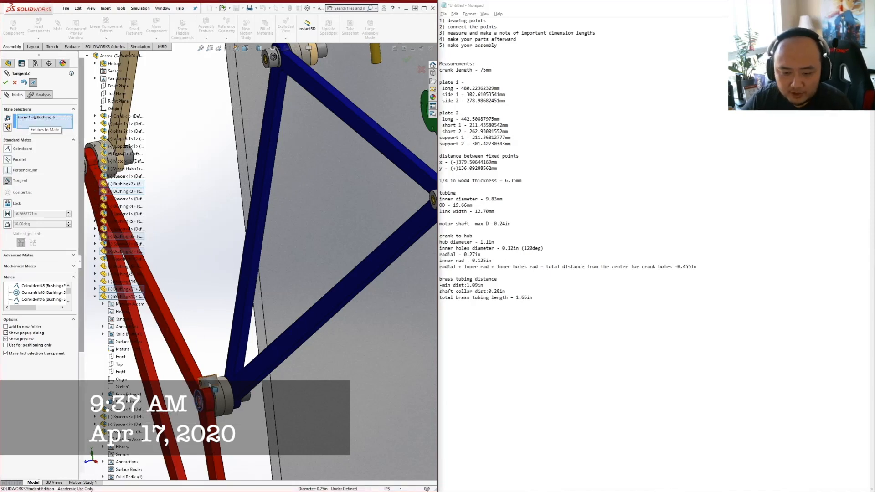
pyautogui.scroll(-4, 203, 396)
pyautogui.moveTo(269, 380); pyautogui.dragTo(237, 354, button='middle')
pyautogui.click(239, 354)
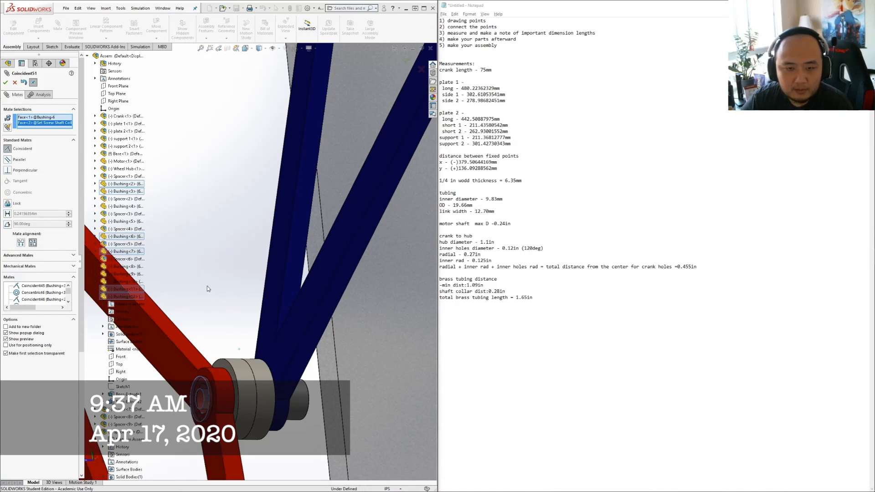
pyautogui.scroll(6, 215, 288)
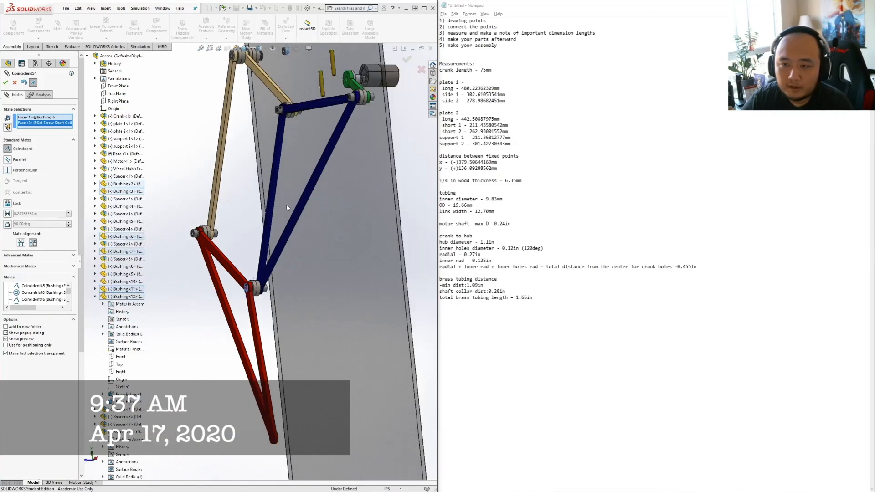
pyautogui.click(5, 83)
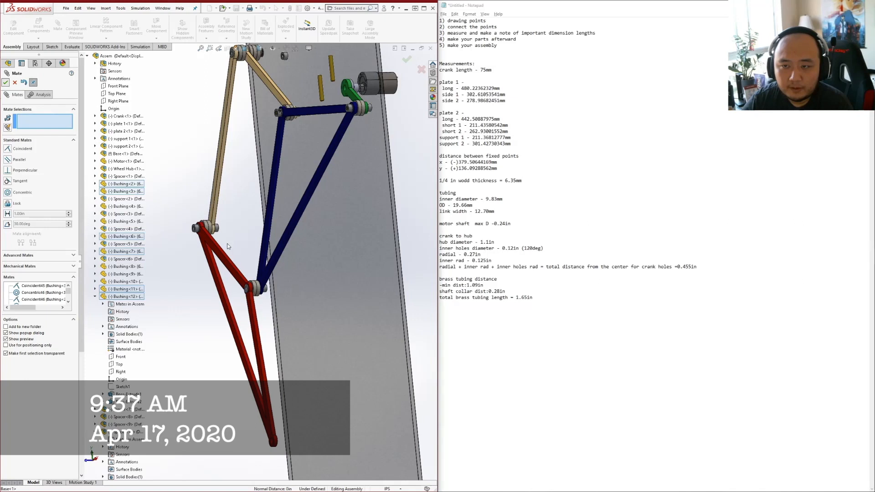
# Mate the bushing bore on the plate 2 side of the plate-to-plate joint concentric with the last shaft collar's bore
pyautogui.scroll(-5, 250, 290)
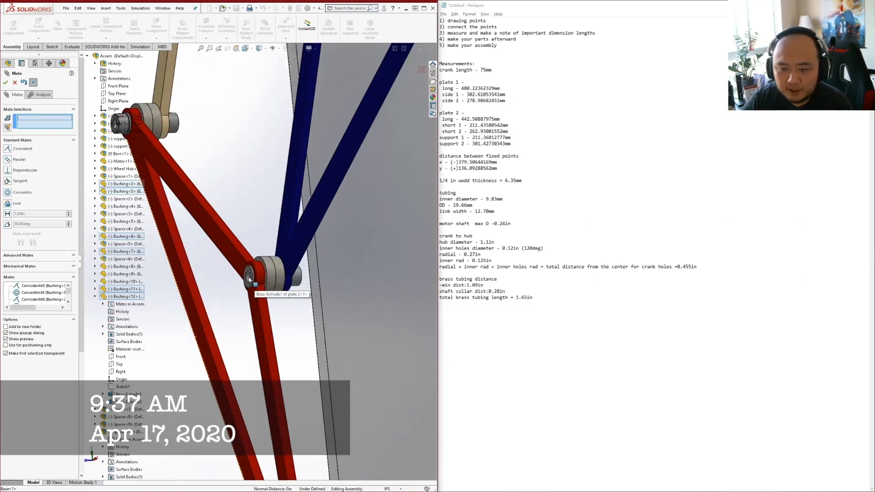
pyautogui.click(249, 279)
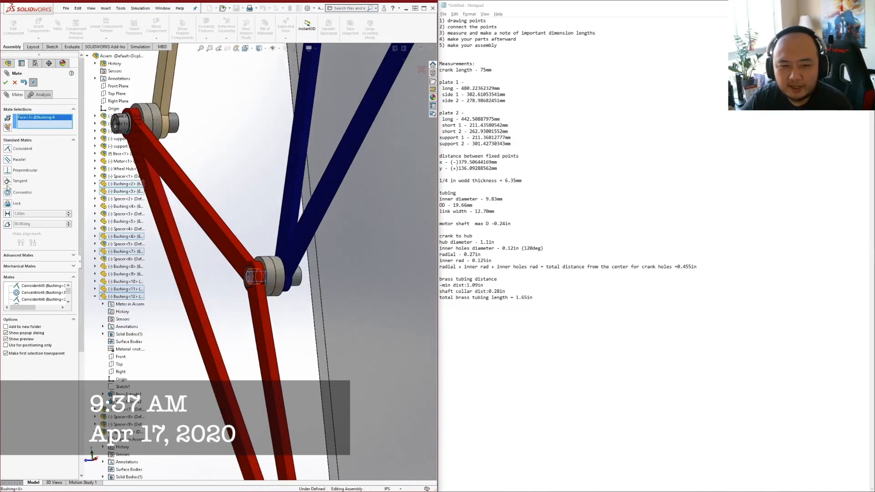
pyautogui.scroll(6, 343, 131)
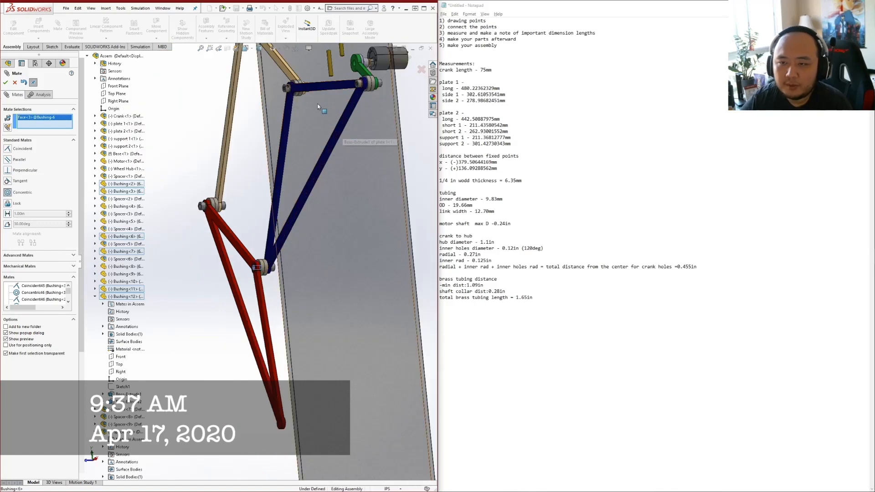
pyautogui.scroll(-5, 283, 81)
pyautogui.scroll(-4, 280, 132)
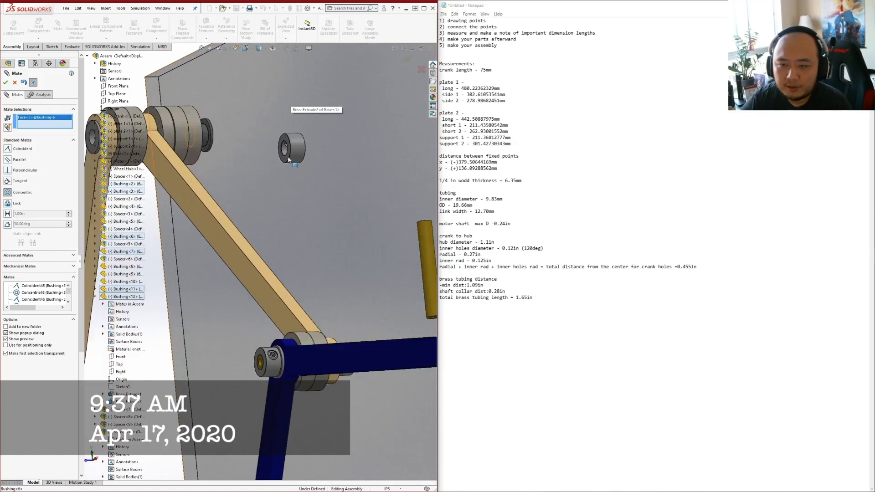
pyautogui.click(285, 150)
pyautogui.click(6, 82)
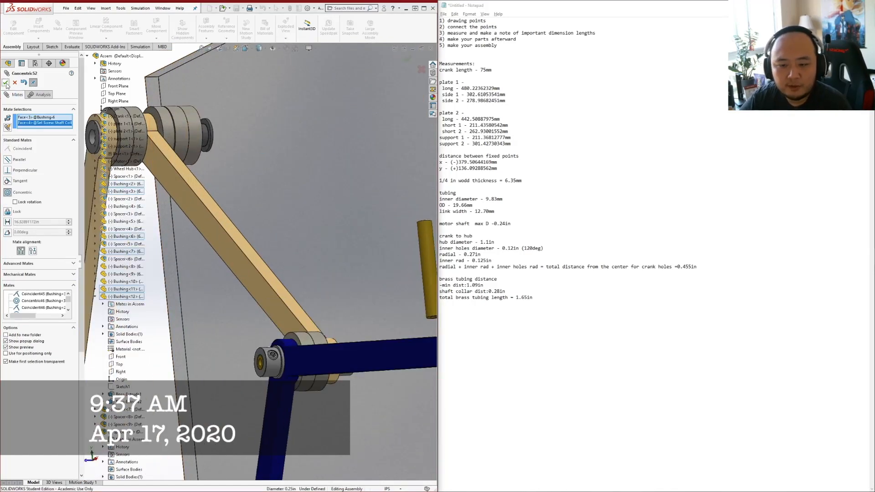
# Mate the outer face of a loose brass tube concentric with the shaft collar bore at the joint between the red and blue plates
pyautogui.scroll(8, 259, 365)
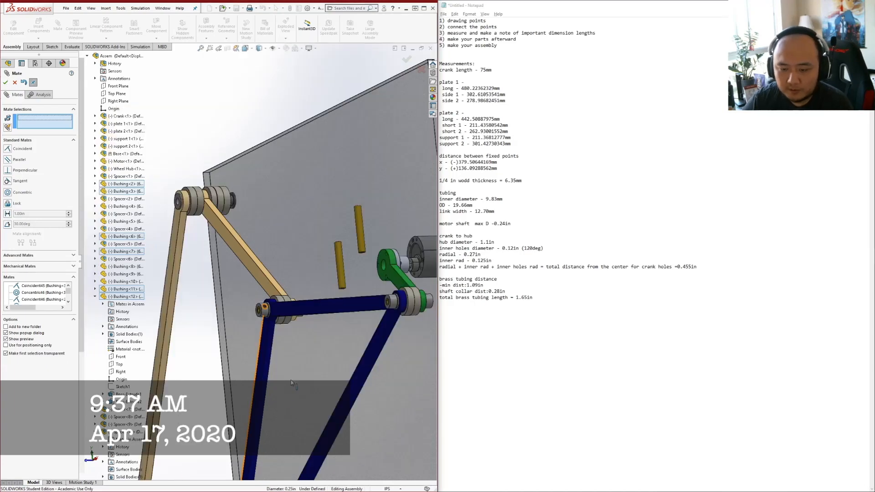
pyautogui.moveTo(282, 436)
pyautogui.mouseDown(button='middle')
pyautogui.moveTo(293, 430)
pyautogui.moveTo(291, 445)
pyautogui.mouseUp(button='middle')
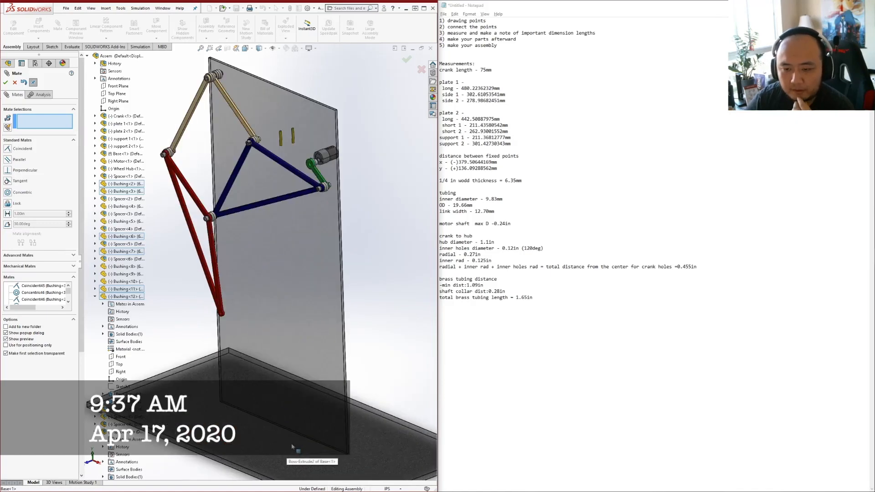
pyautogui.click(281, 134)
pyautogui.scroll(-4, 211, 226)
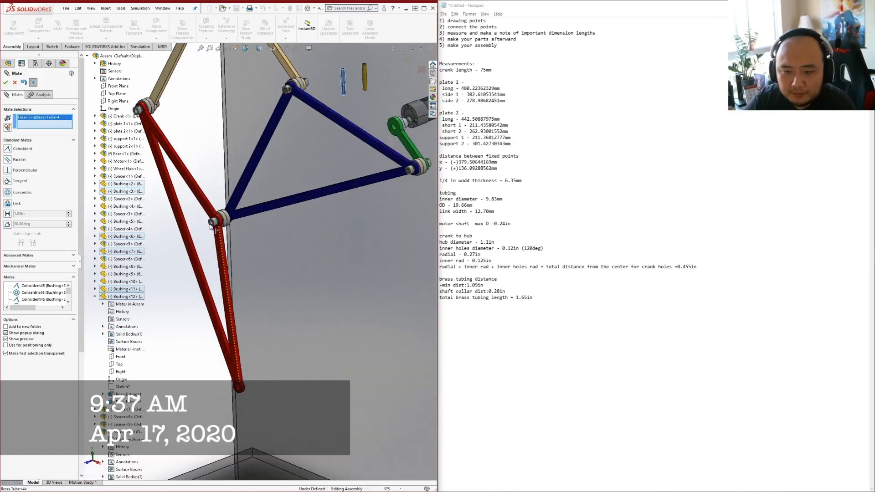
pyautogui.scroll(-2, 210, 227)
pyautogui.scroll(-2, 219, 229)
pyautogui.click(219, 228)
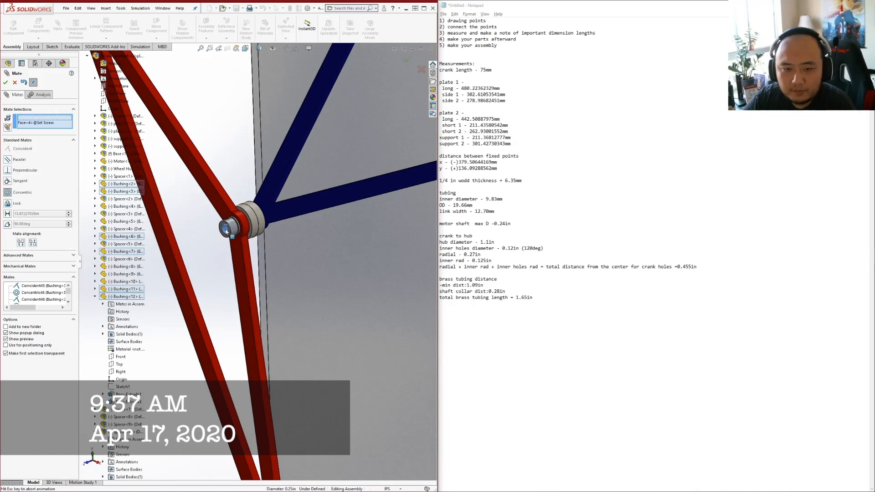
pyautogui.click(5, 82)
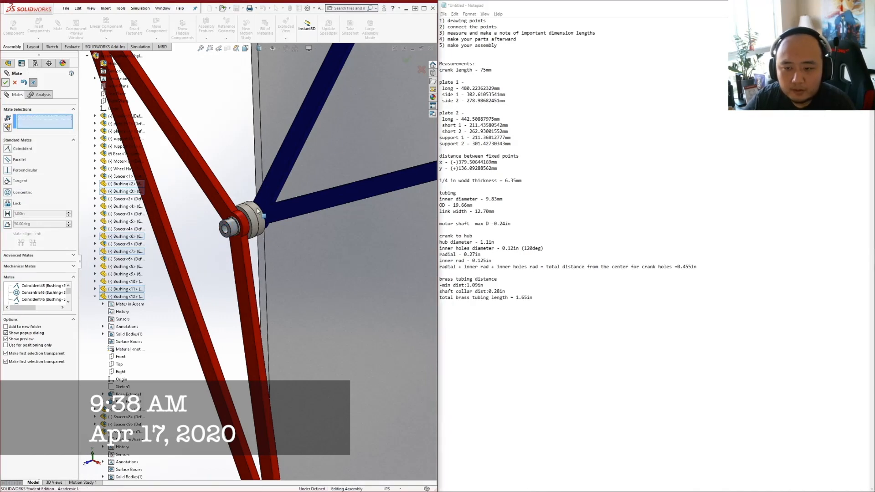
# Mate that brass tube's end edge coincident with the outer flat face of the collar at the plate-to-plate joint
pyautogui.scroll(-1, 235, 227)
pyautogui.click(237, 238)
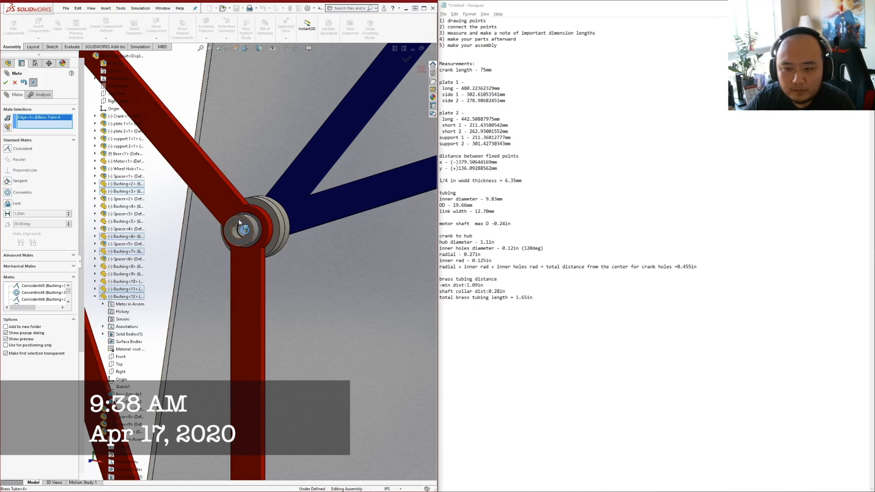
pyautogui.click(239, 224)
pyautogui.click(5, 82)
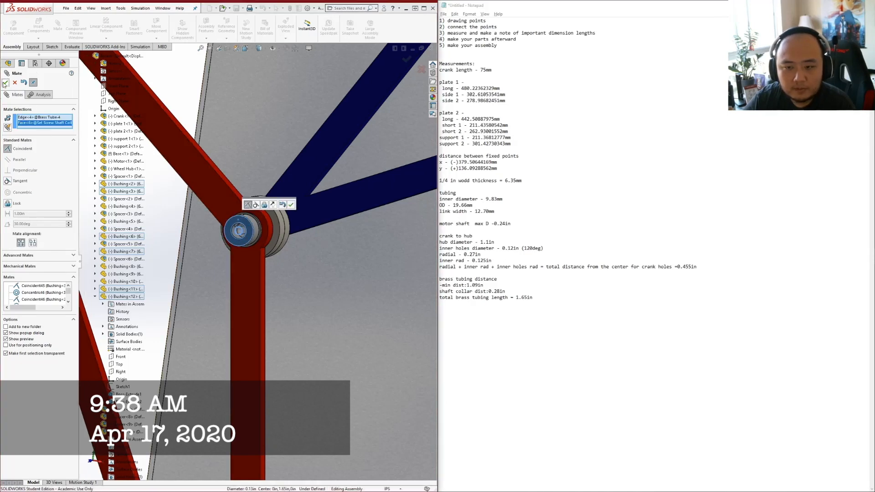
# Mate the last loose brass tube concentric with the shaft collar bore at the joint between the red plate and the tan support
pyautogui.scroll(4, 303, 145)
pyautogui.scroll(4, 328, 139)
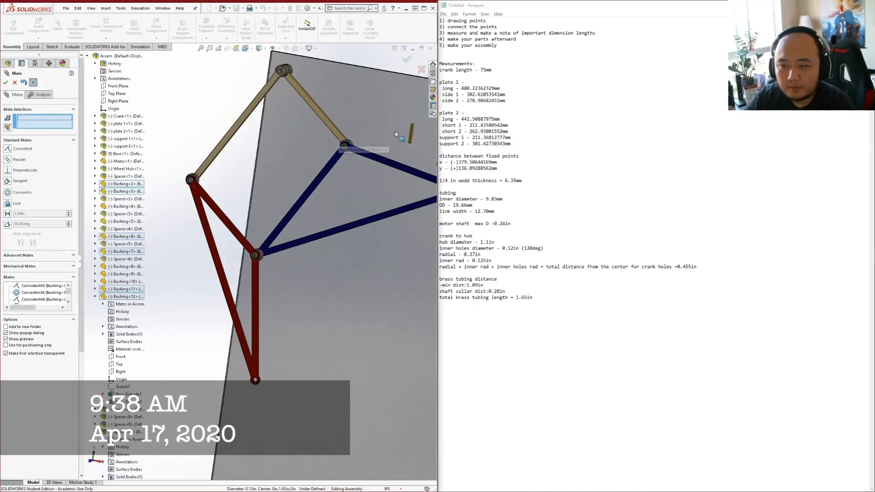
pyautogui.click(413, 133)
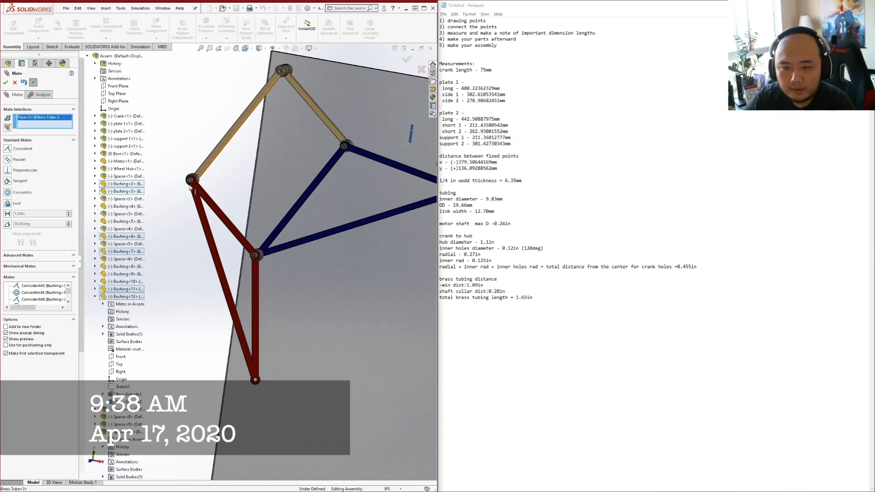
pyautogui.scroll(-5, 191, 183)
pyautogui.click(202, 233)
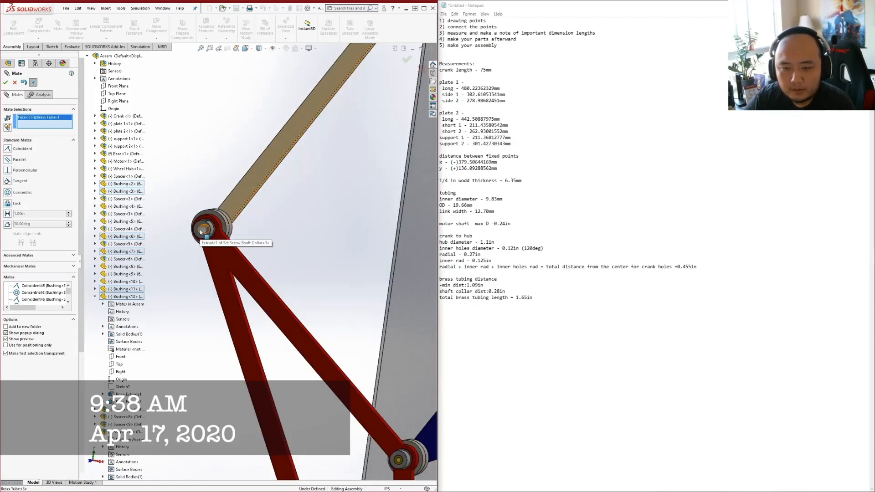
pyautogui.click(6, 82)
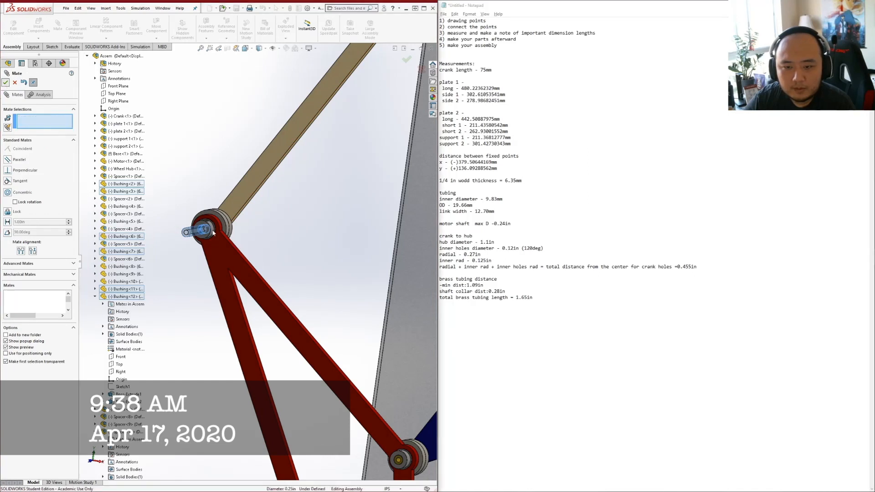
# Mate the end of that brass tube coincident with the collar's outer flat face at the red plate and support joint
pyautogui.scroll(-2, 196, 235)
pyautogui.click(195, 235)
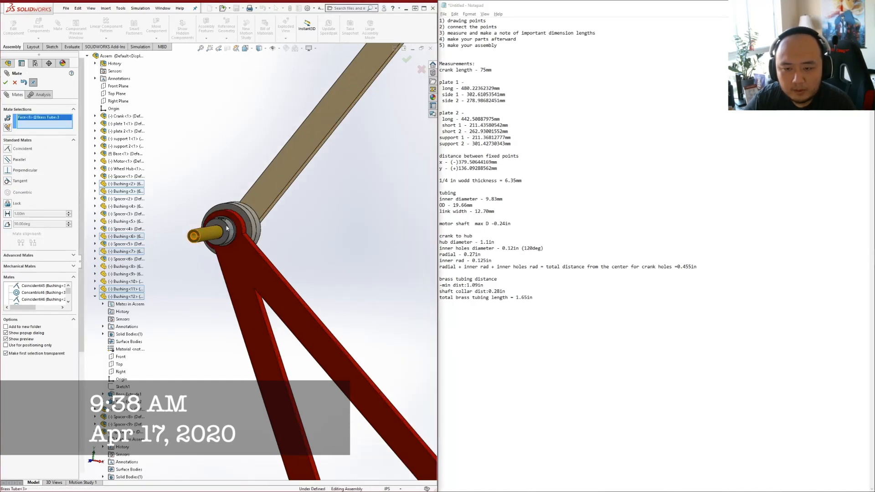
pyautogui.click(200, 232)
pyautogui.click(5, 82)
# Insert two Set Screw Shaft Collar parts beside the joint where the two tan supports meet the base
pyautogui.scroll(3, 341, 303)
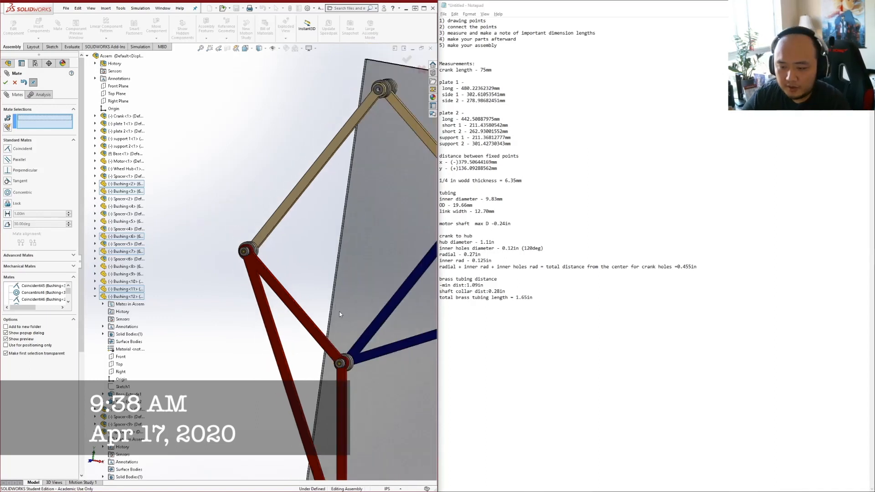
pyautogui.scroll(3, 353, 327)
pyautogui.moveTo(317, 291); pyautogui.dragTo(337, 282, button='middle')
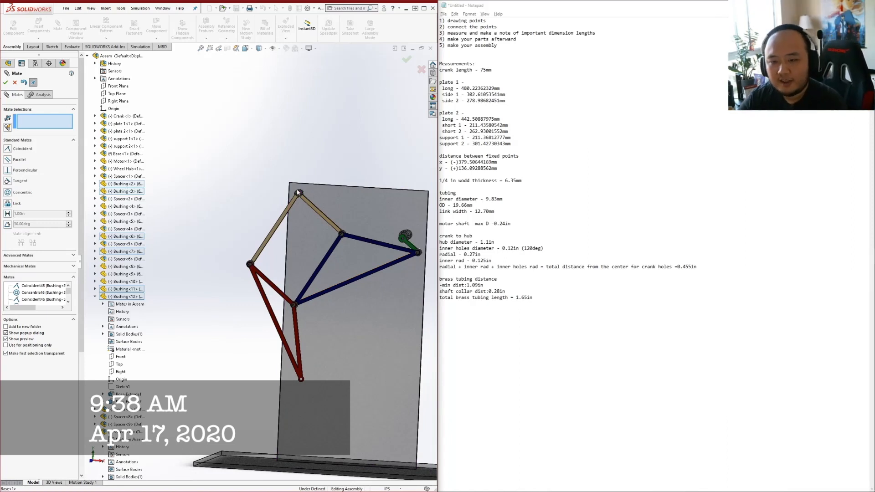
pyautogui.scroll(-5, 293, 192)
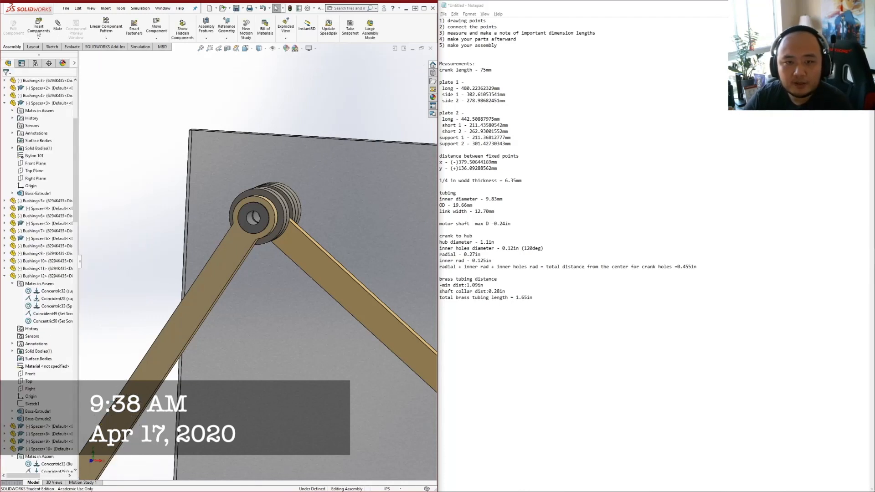
pyautogui.click(39, 27)
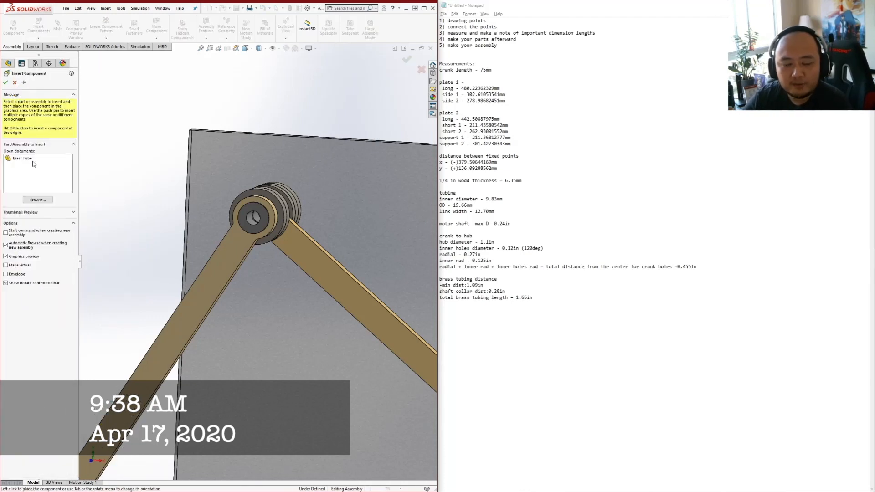
pyautogui.click(38, 200)
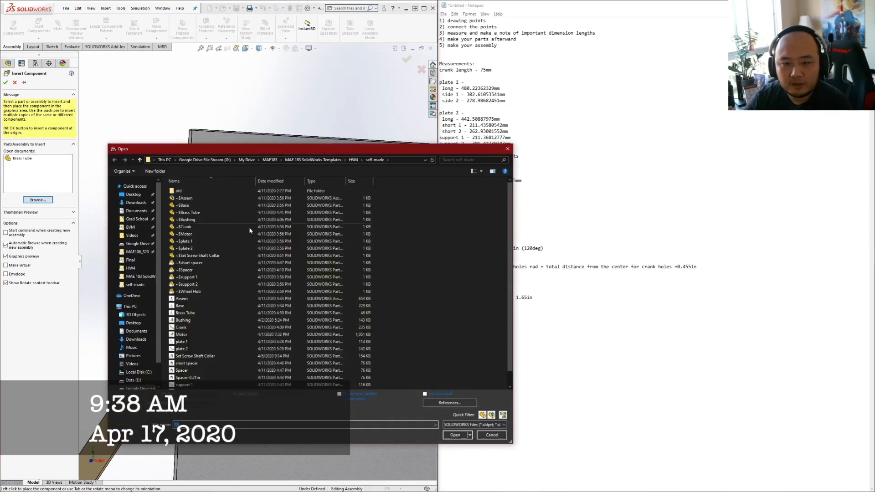
pyautogui.doubleClick(216, 356)
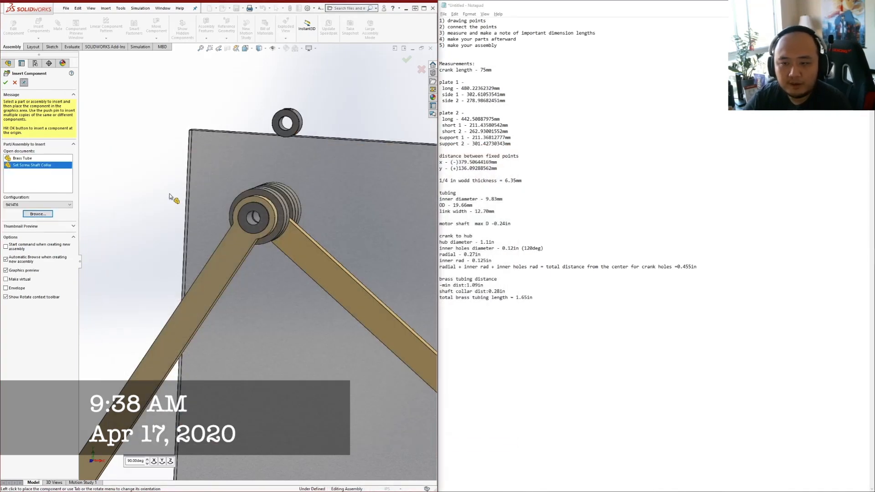
pyautogui.click(162, 208)
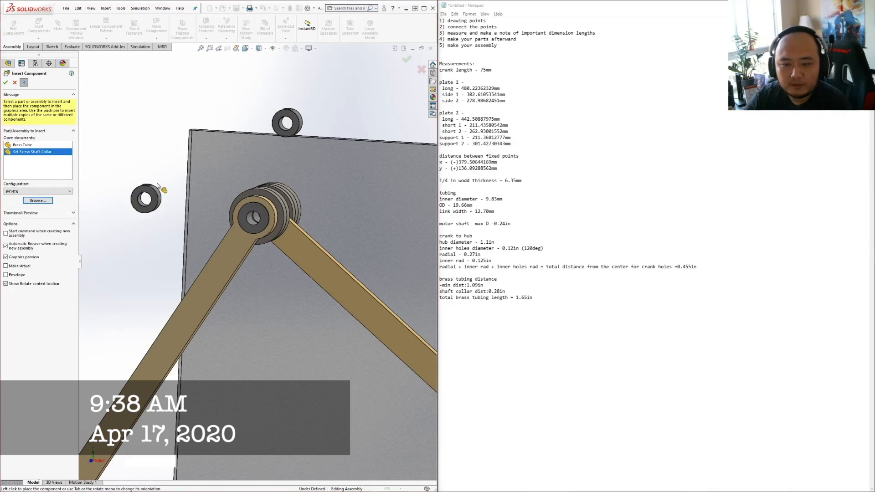
pyautogui.click(6, 83)
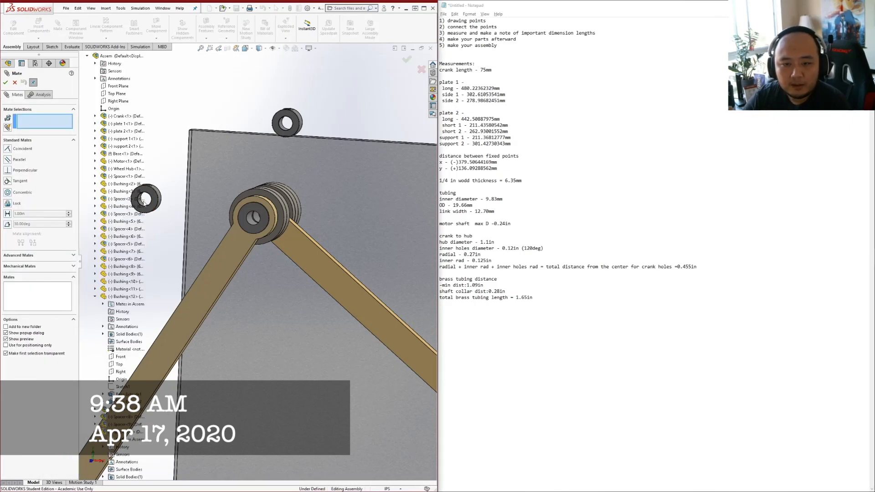
# Mate one new collar's flat face coincident with the front bushing face of the support joint, flipping the mate alignment
pyautogui.moveTo(161, 200); pyautogui.dragTo(157, 201, button='middle')
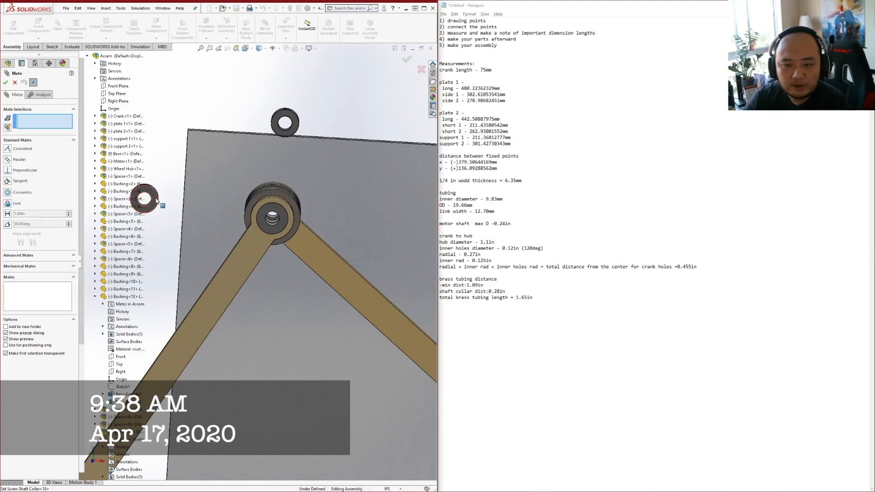
pyautogui.click(155, 200)
pyautogui.click(270, 215)
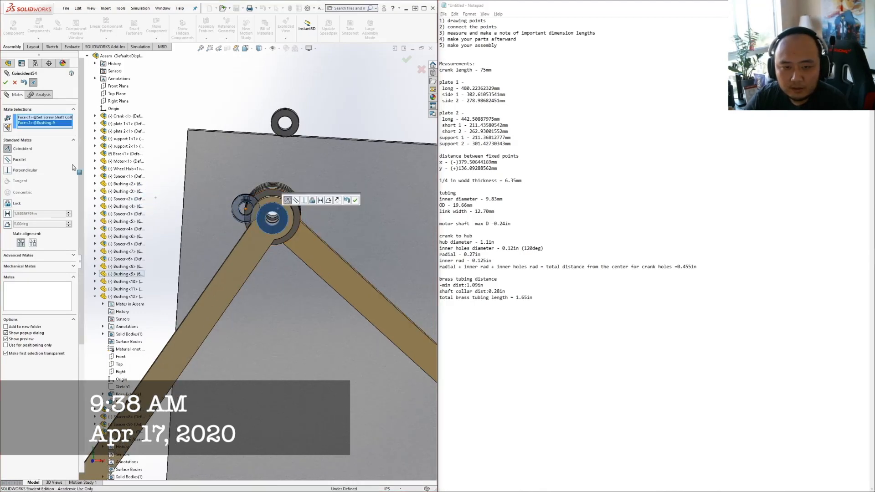
pyautogui.click(33, 243)
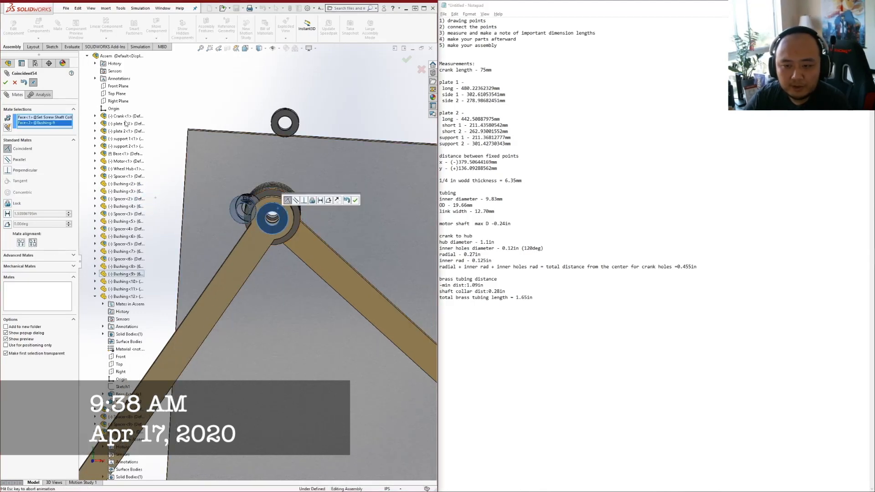
pyautogui.click(6, 83)
# Mate the front bushing's bore concentric with that collar's bore and close the mate command
pyautogui.scroll(-8, 282, 242)
pyautogui.click(318, 274)
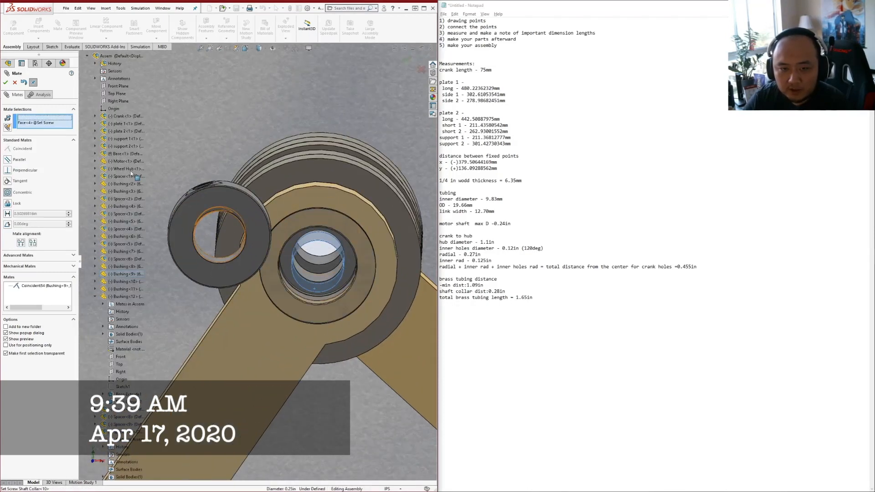
pyautogui.click(208, 261)
pyautogui.click(6, 83)
pyautogui.scroll(5, 250, 168)
pyautogui.moveTo(250, 168); pyautogui.dragTo(336, 191, button='middle')
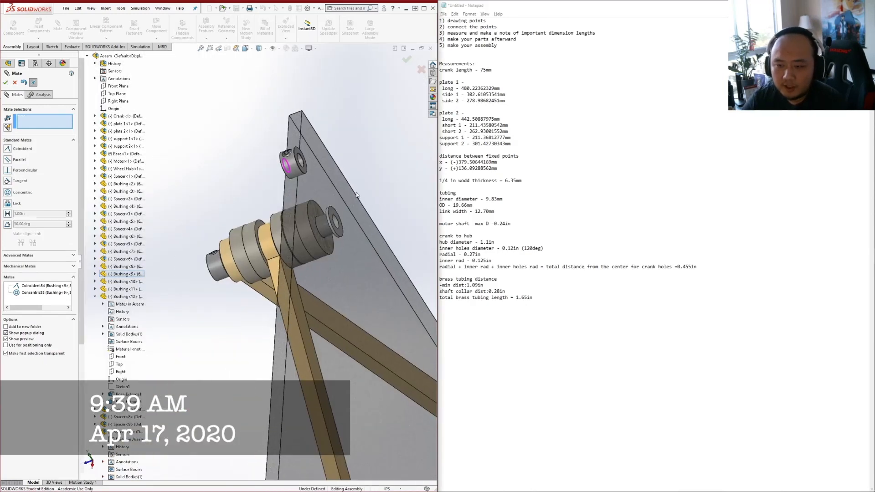
pyautogui.rightClick(336, 191)
pyautogui.click(14, 83)
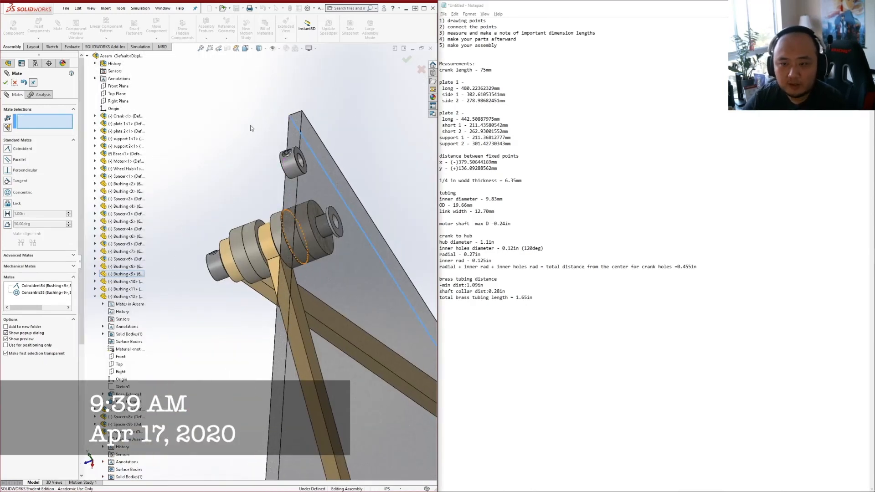
# Turn off the base's transparency and move the remaining loose shaft collar next to the bushing on the back of the base
pyautogui.rightClick(329, 162)
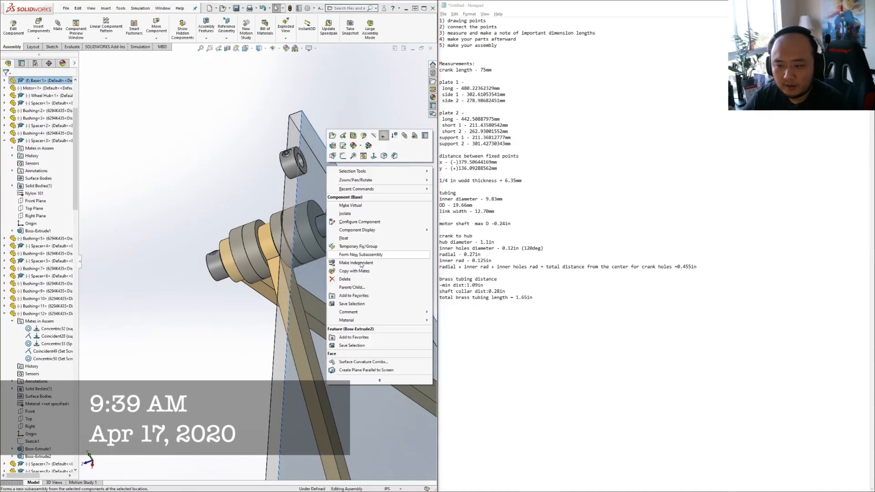
pyautogui.click(383, 136)
pyautogui.click(294, 163)
pyautogui.moveTo(325, 169); pyautogui.dragTo(352, 194)
# Mate the loose collar's flat face coincident with the bushing face on the back of the base
pyautogui.click(114, 75)
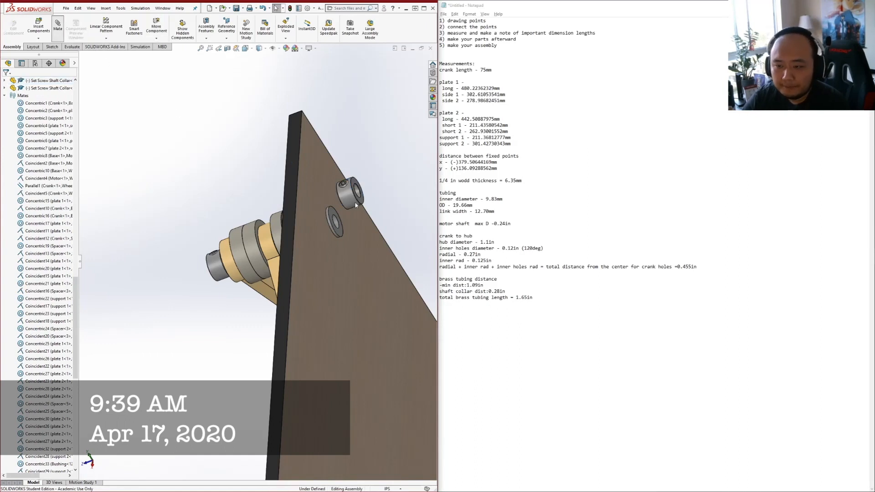
pyautogui.click(355, 195)
pyautogui.click(355, 186)
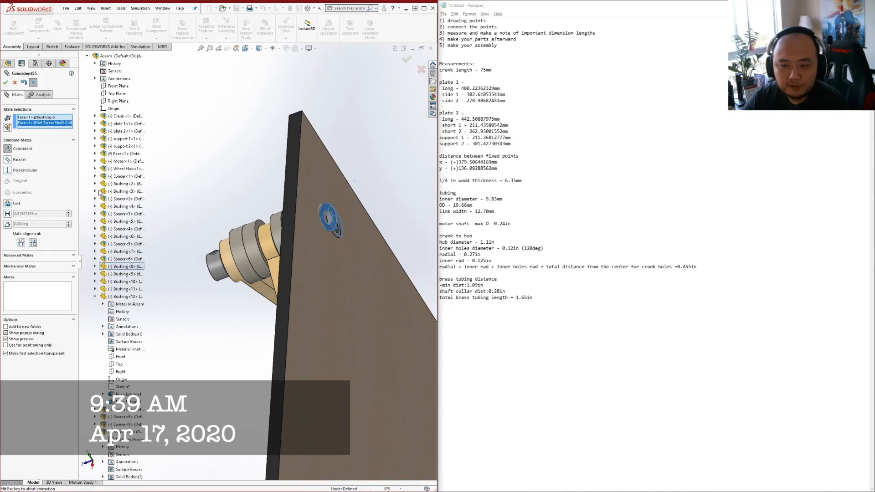
pyautogui.click(6, 82)
# Mate that collar's bore concentric with the bore of the bushing on the back of the base
pyautogui.click(342, 210)
pyautogui.scroll(-4, 258, 225)
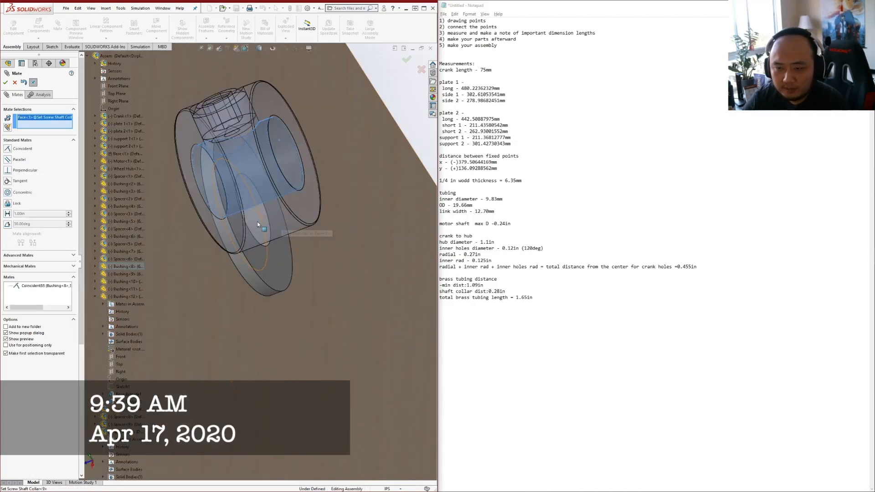
pyautogui.click(257, 223)
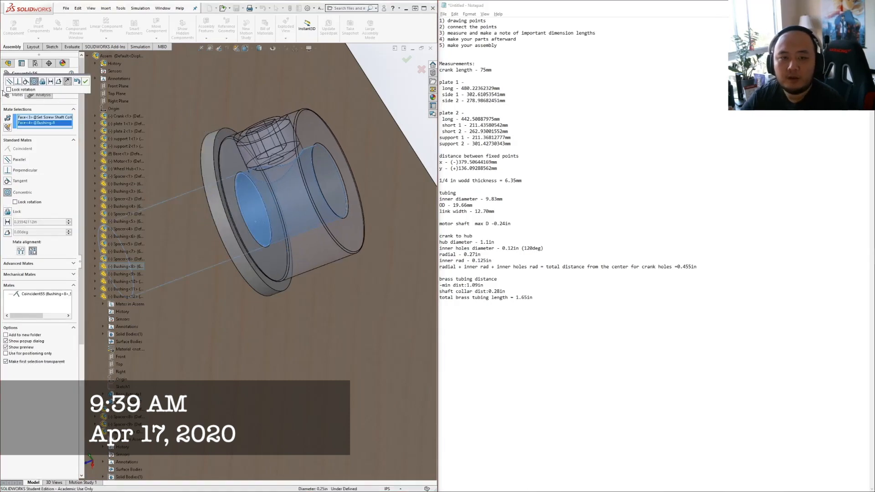
pyautogui.click(5, 82)
pyautogui.scroll(4, 262, 222)
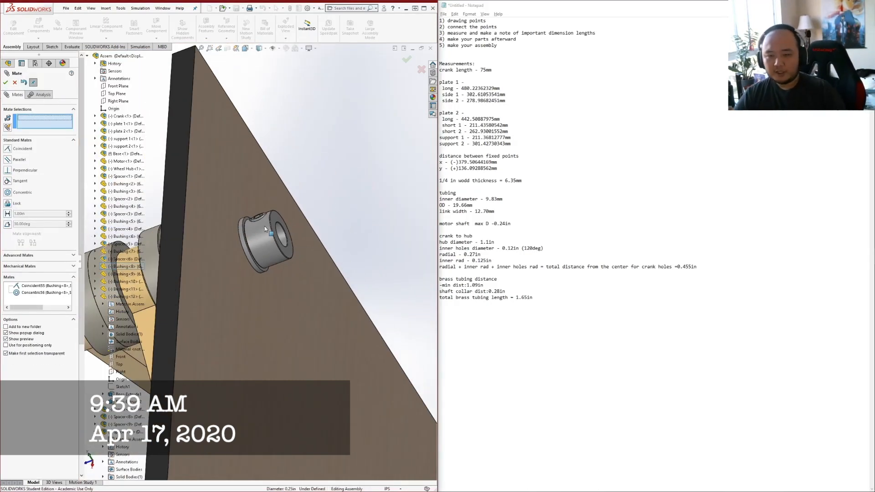
# Close the mate command and measure the distance between the outer faces of the front and back shaft collars at the base joint
pyautogui.moveTo(261, 248); pyautogui.dragTo(200, 263, button='middle')
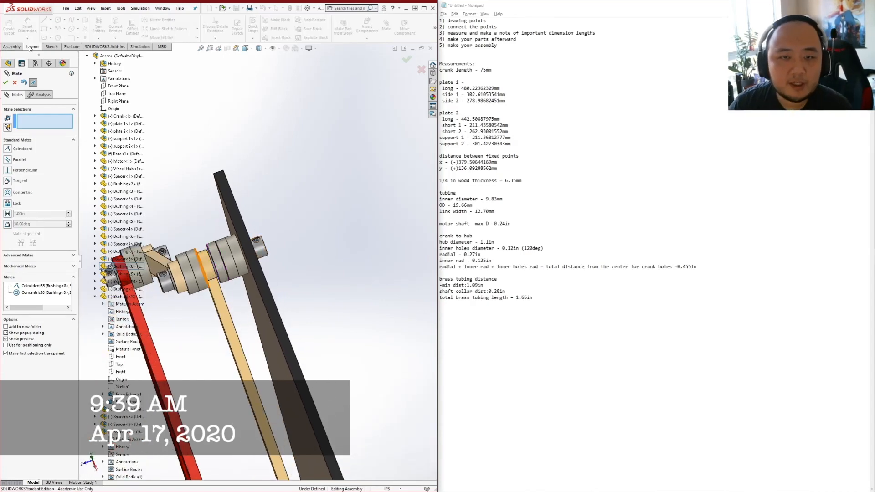
pyautogui.click(14, 84)
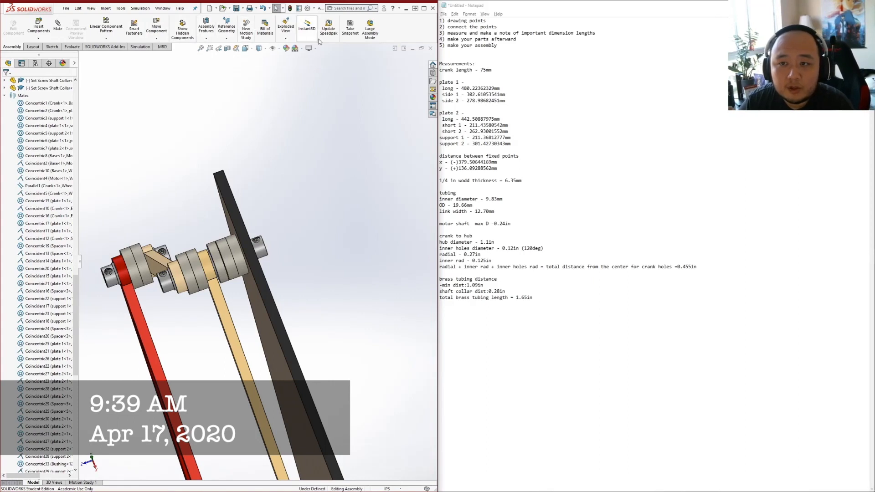
pyautogui.click(71, 47)
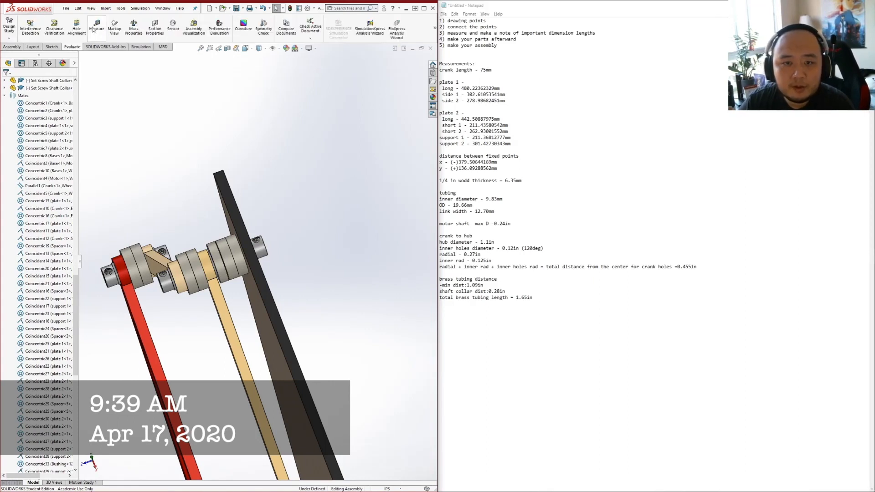
pyautogui.click(96, 28)
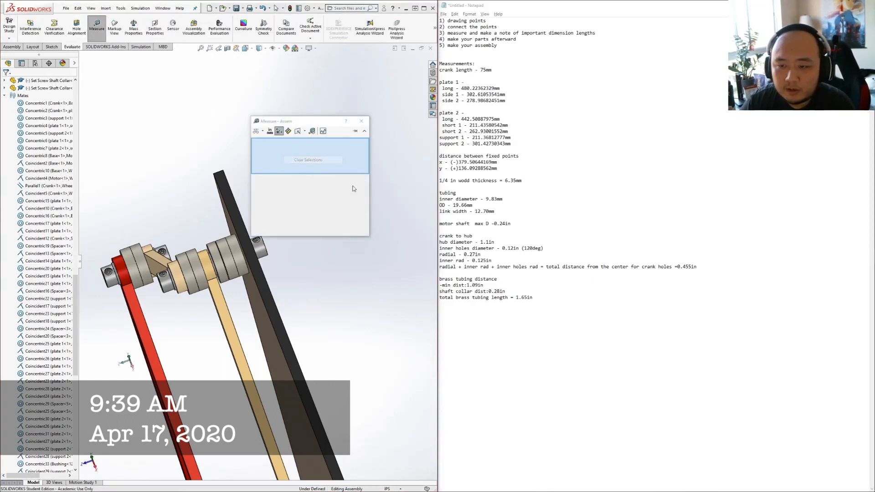
pyautogui.scroll(-5, 174, 295)
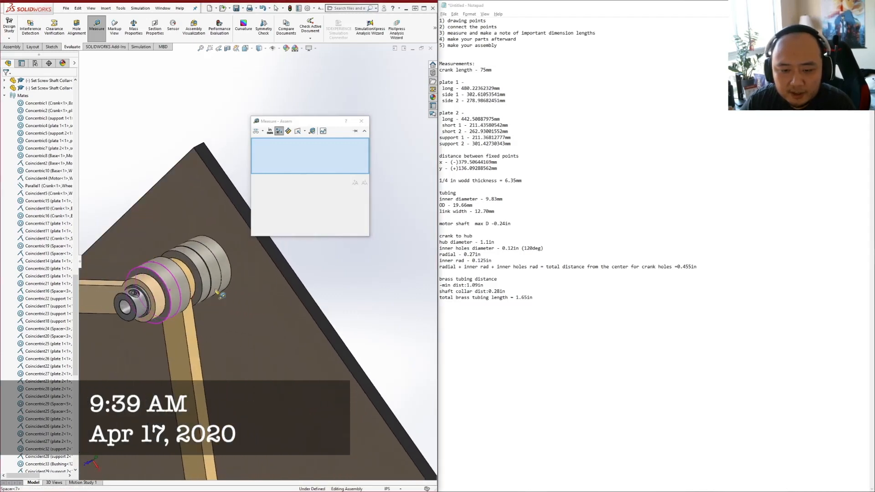
pyautogui.click(132, 306)
pyautogui.moveTo(133, 304); pyautogui.dragTo(196, 273, button='middle')
pyautogui.click(341, 247)
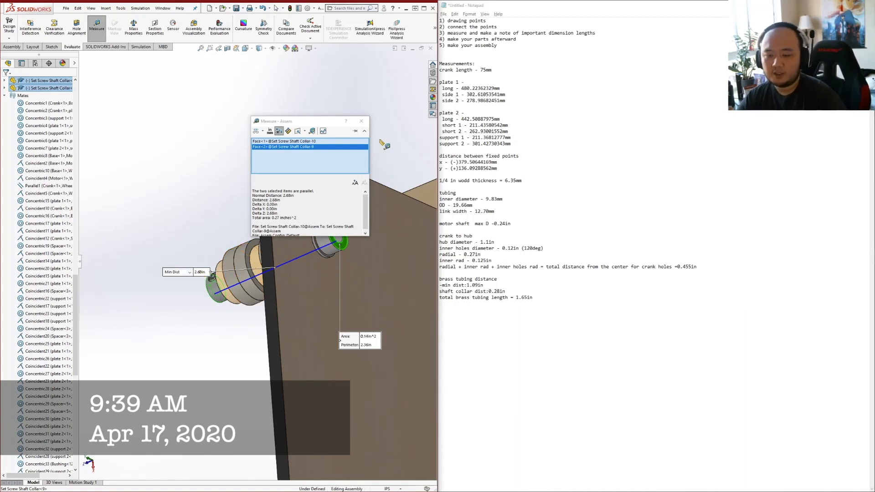
# Switch the collar measurement to maximum distance, record it in Notepad as "max distance 2.68in", and close the Measure tool
pyautogui.click(189, 272)
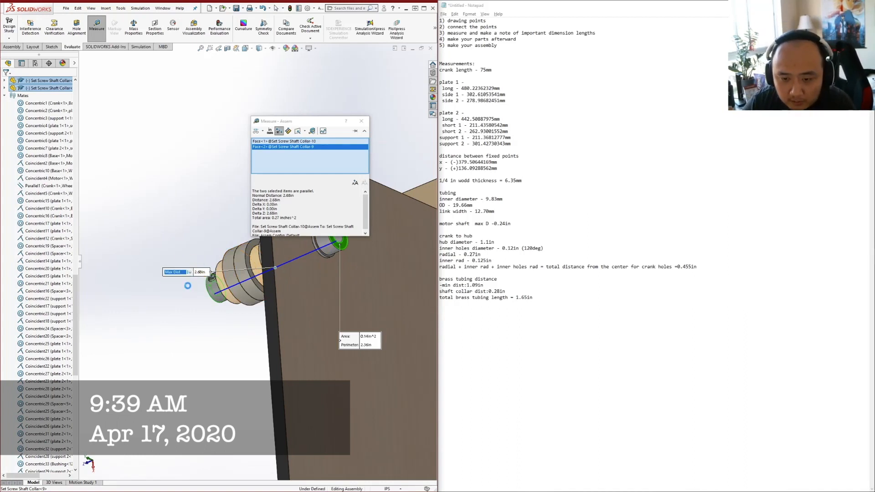
pyautogui.click(192, 290)
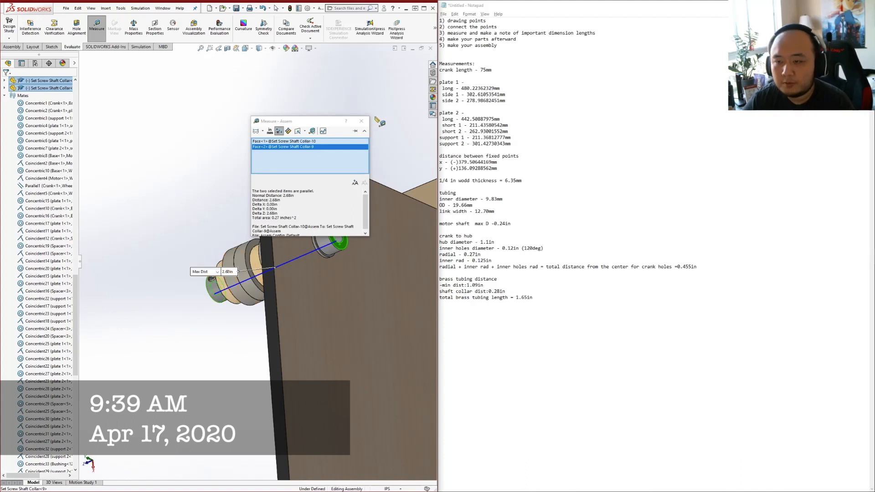
pyautogui.click(568, 304)
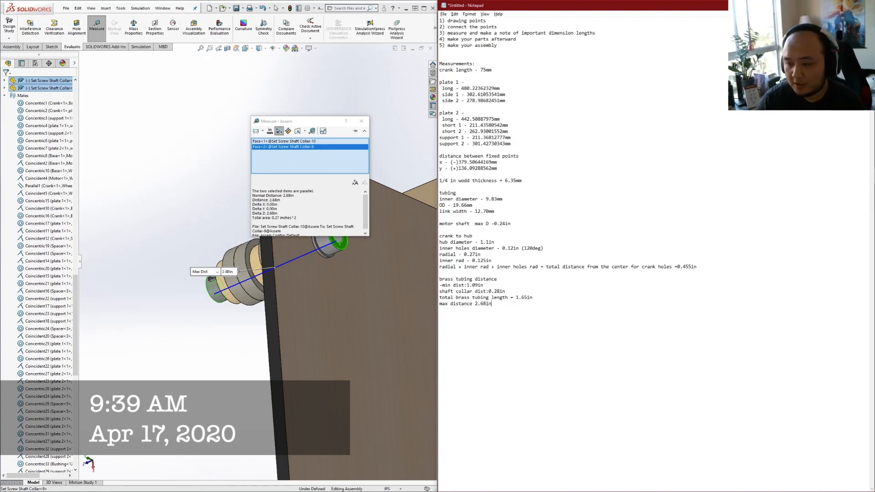
pyautogui.click(362, 122)
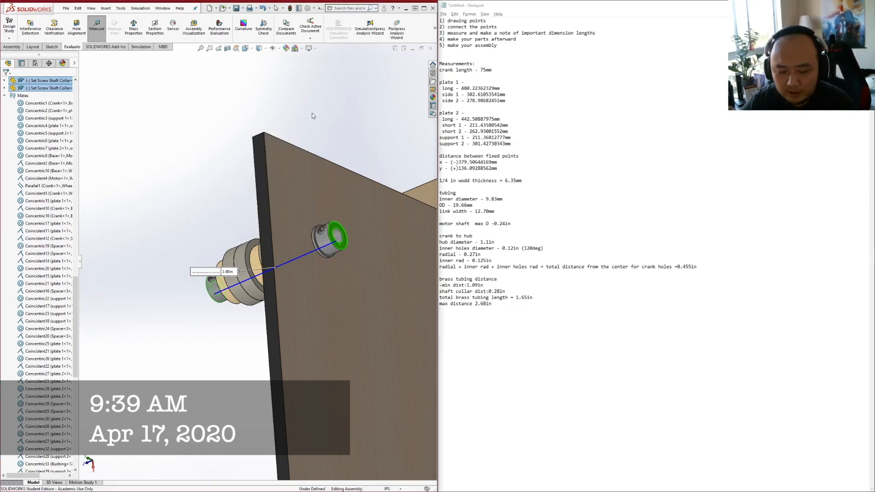
# Minimize the assembly and open the Brass Tube part from the self-made folder in its own window
pyautogui.click(412, 50)
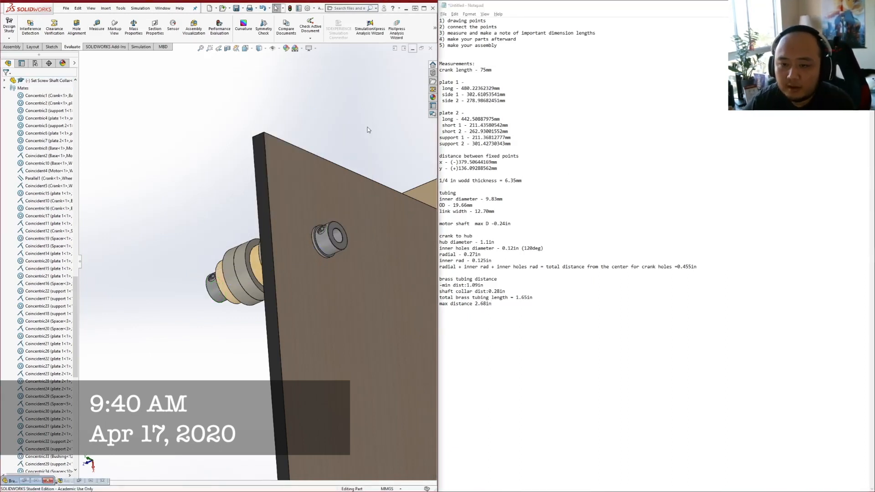
pyautogui.hotkey('ctrl', 'o')
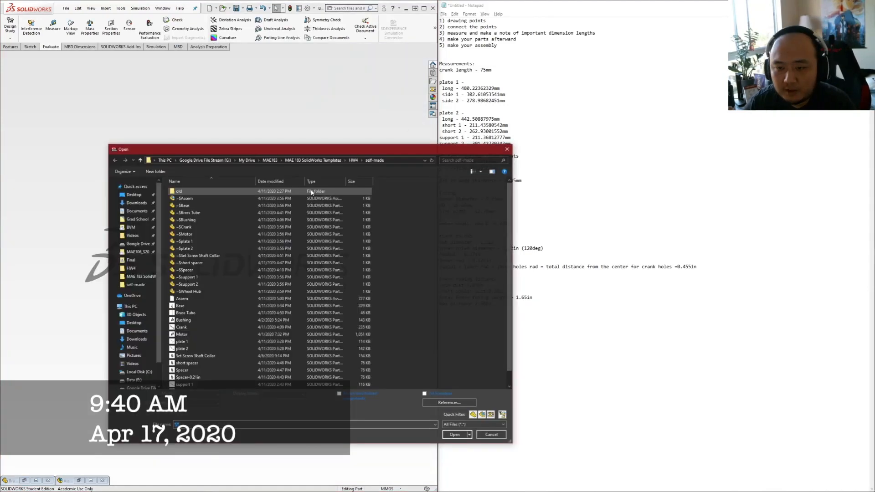
pyautogui.doubleClick(192, 314)
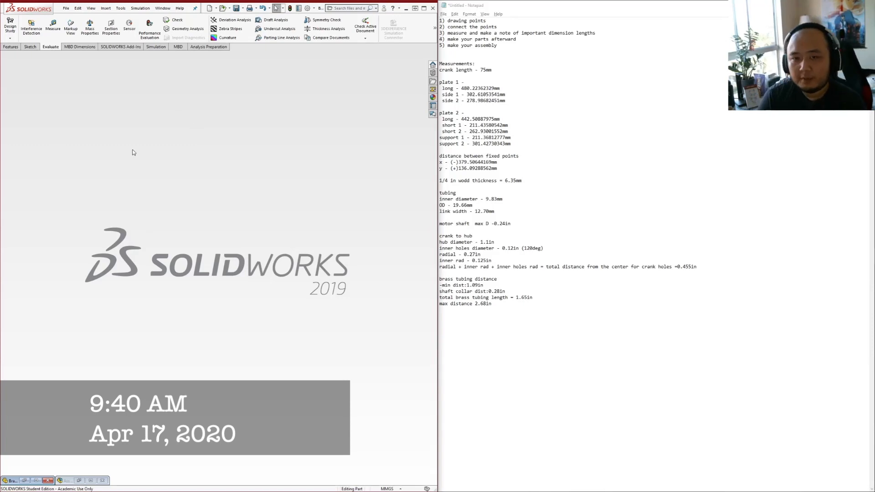
pyautogui.click(36, 480)
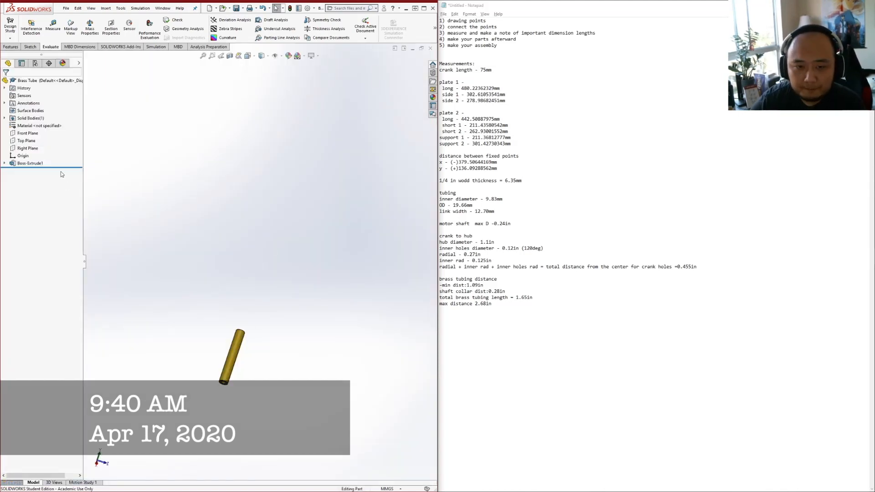
# Edit the brass tube's extrusion and set its blind depth to the noted 2.68 in
pyautogui.rightClick(32, 163)
pyautogui.click(42, 146)
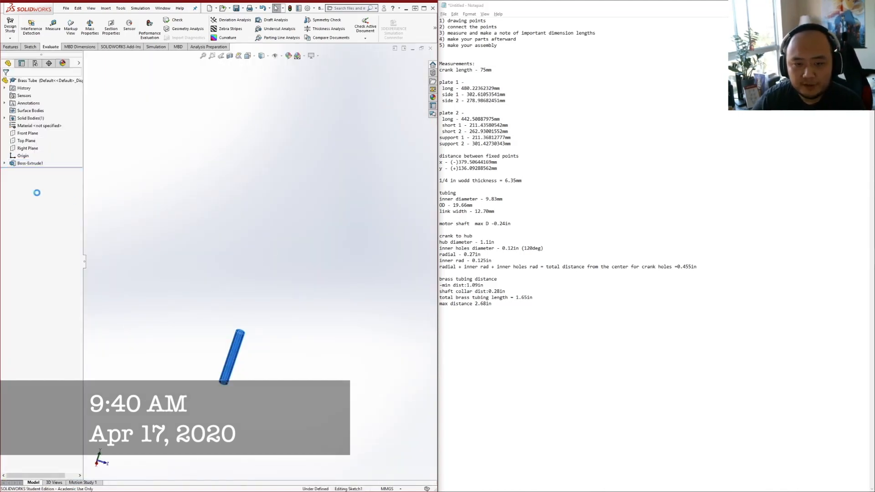
pyautogui.moveTo(492, 303); pyautogui.dragTo(472, 304)
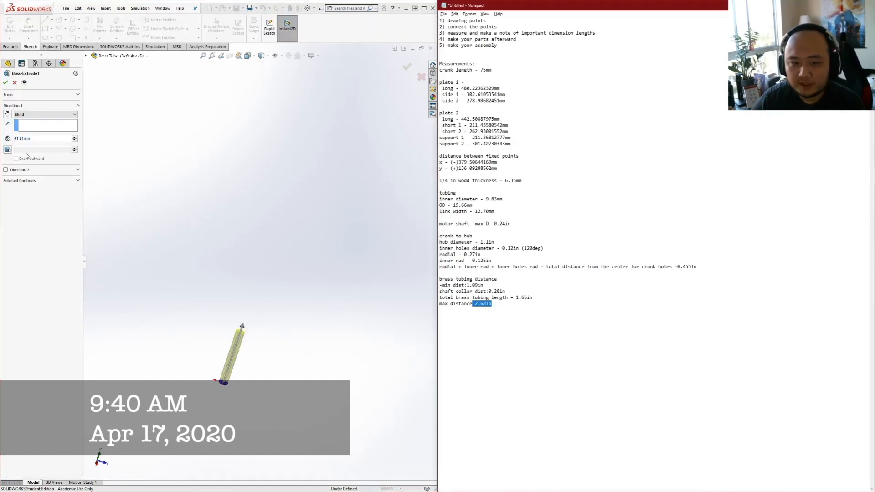
pyautogui.click(33, 140)
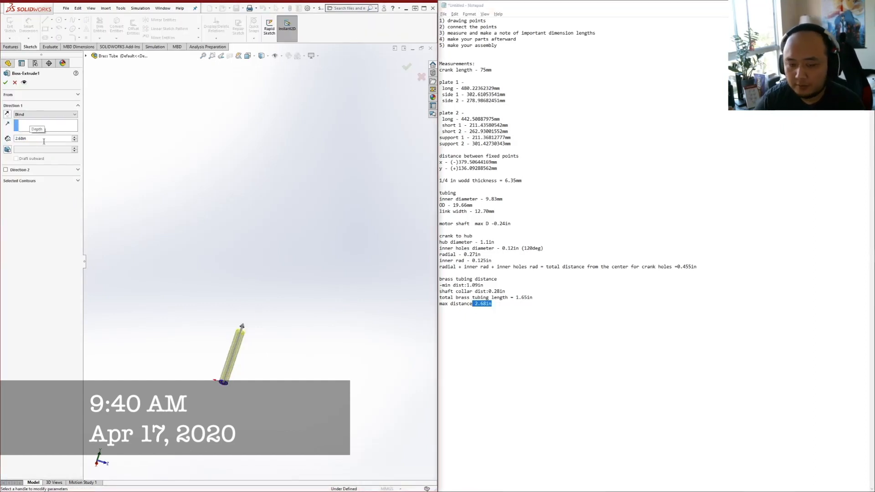
pyautogui.press('Return')
pyautogui.click(6, 83)
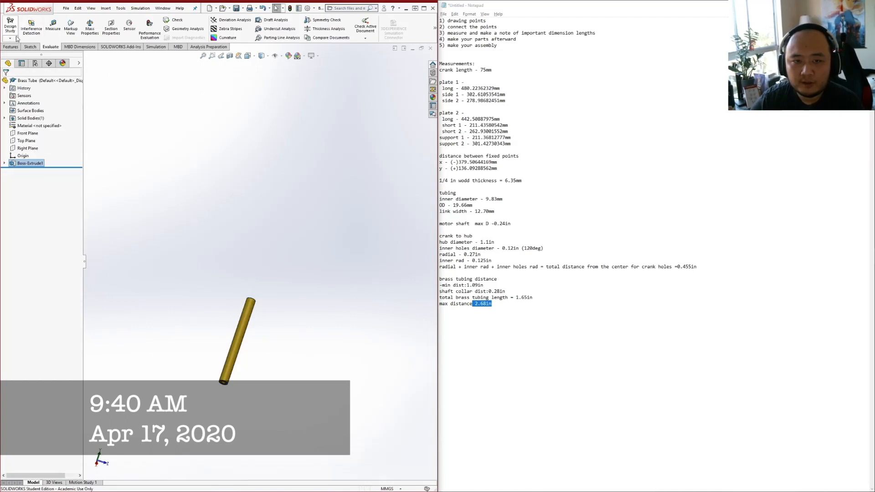
# Save the lengthened brass tube as a separate part copy named "Long" in the self-made folder
pyautogui.click(66, 8)
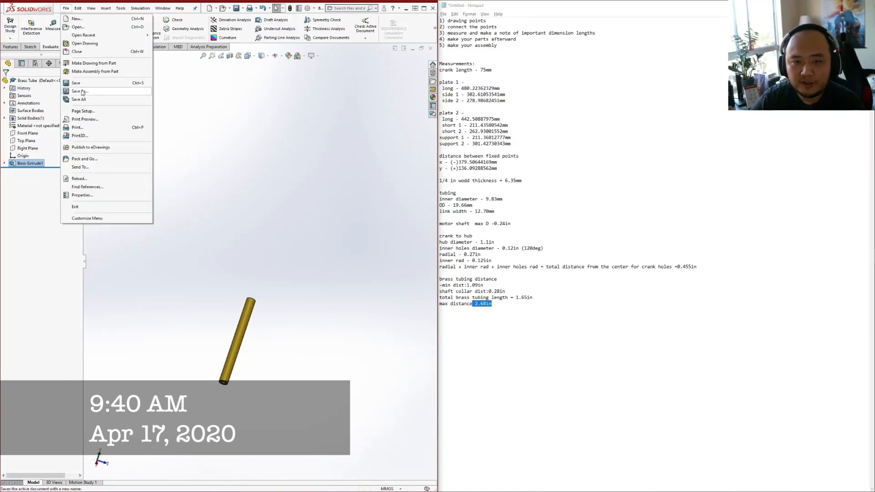
pyautogui.click(80, 91)
pyautogui.click(410, 268)
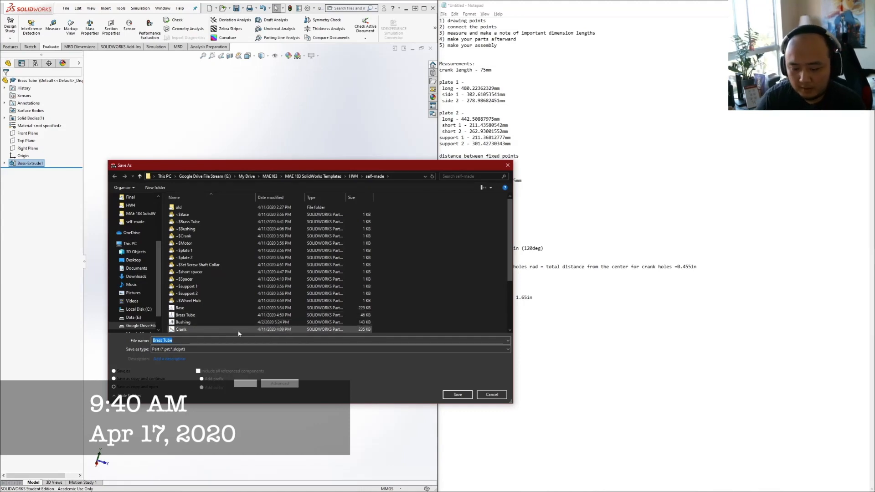
pyautogui.write('Long')
pyautogui.press('Return')
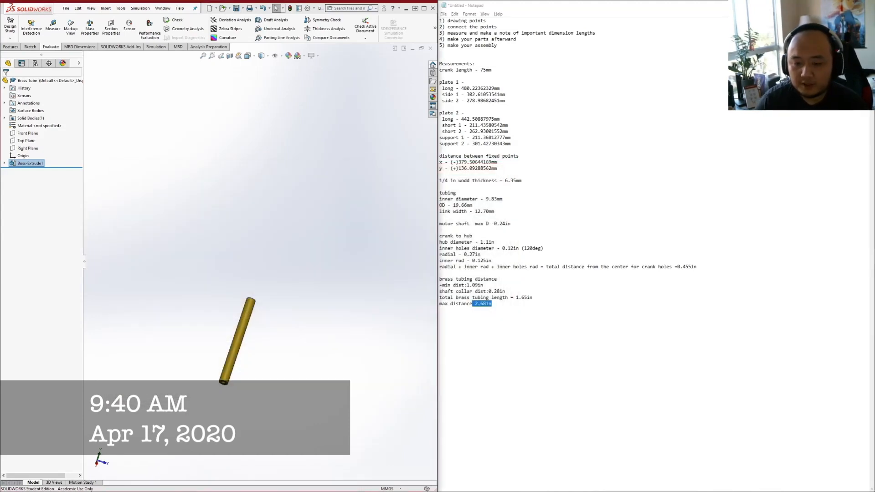
# Close the Brass Tube part without saving, keep its changes in the assembly, and rebuild the assembly
pyautogui.click(430, 49)
pyautogui.click(431, 49)
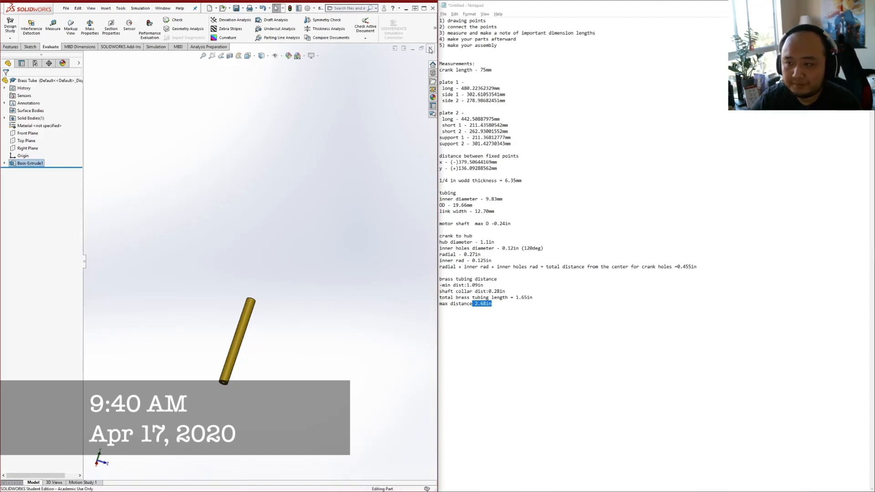
pyautogui.click(430, 49)
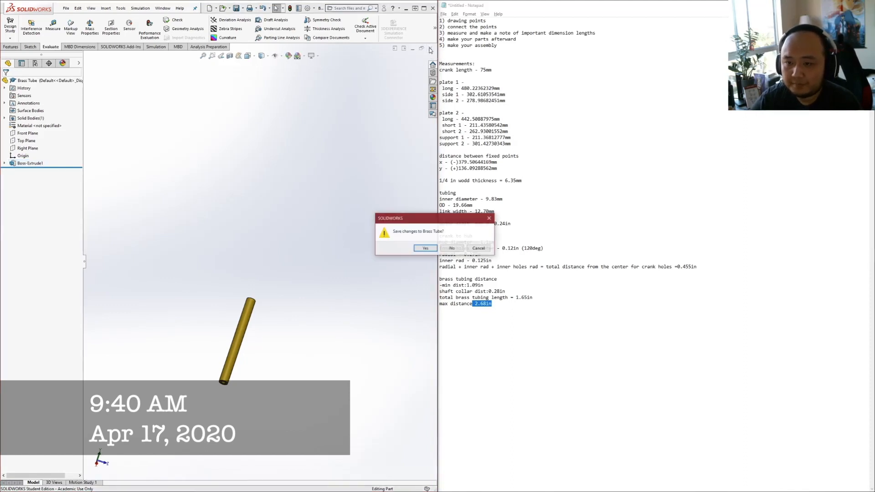
pyautogui.click(450, 249)
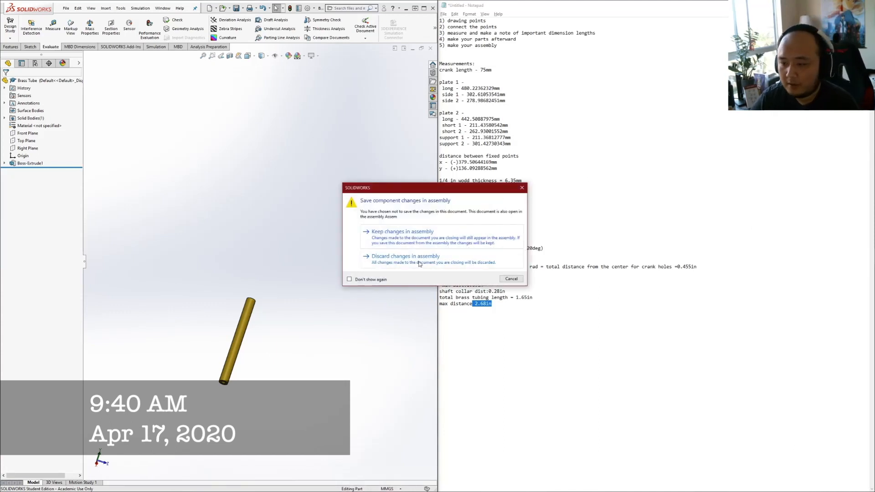
pyautogui.click(424, 244)
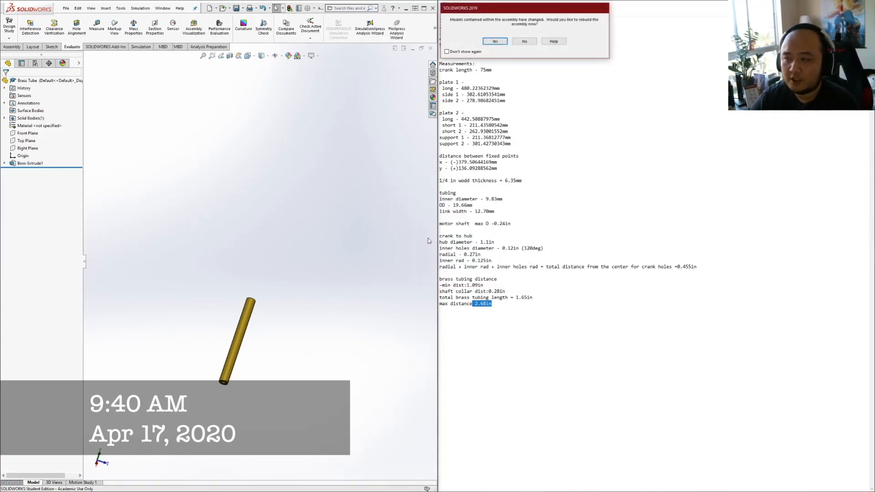
pyautogui.click(491, 43)
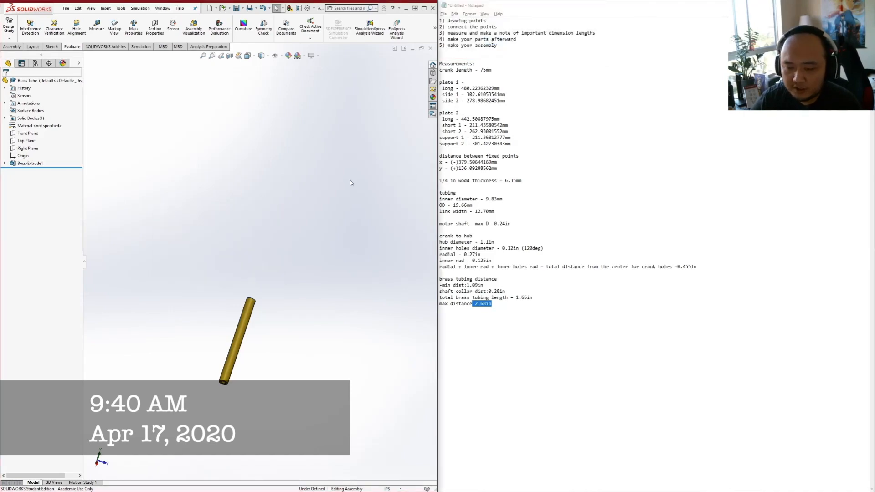
# Edit the brass tube at the red link's upper joint within the assembly and set its extrusion depth to 1.65 in
pyautogui.scroll(8, 265, 287)
pyautogui.moveTo(273, 327); pyautogui.dragTo(331, 304, button='middle')
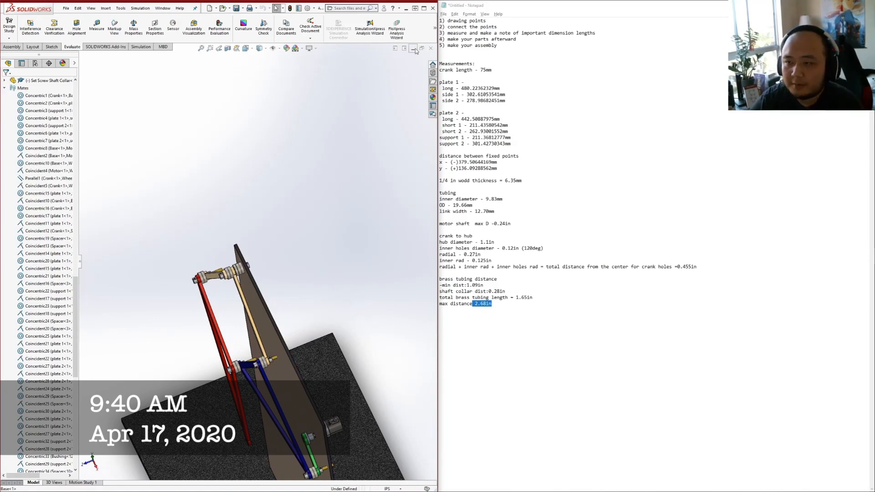
pyautogui.scroll(-5, 220, 259)
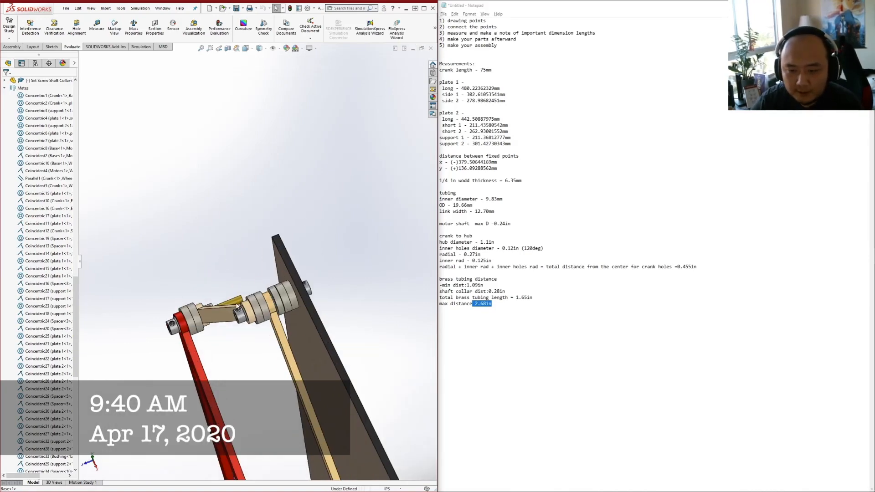
pyautogui.rightClick(238, 303)
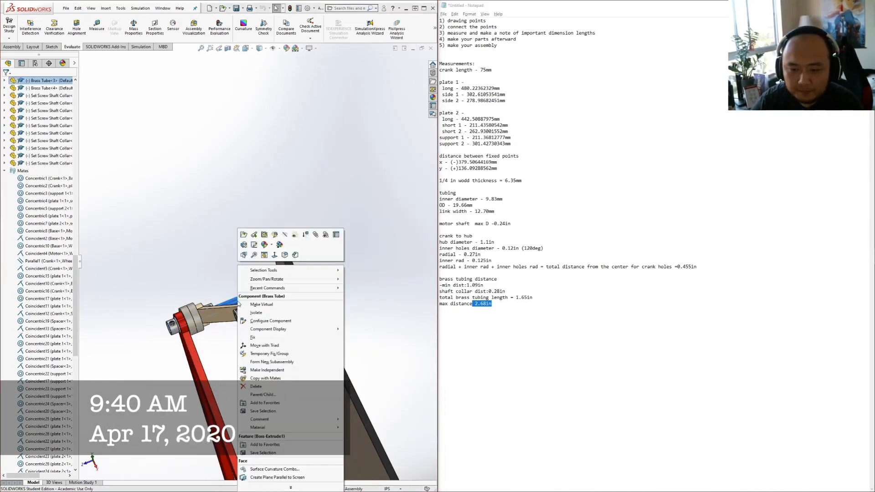
pyautogui.click(275, 235)
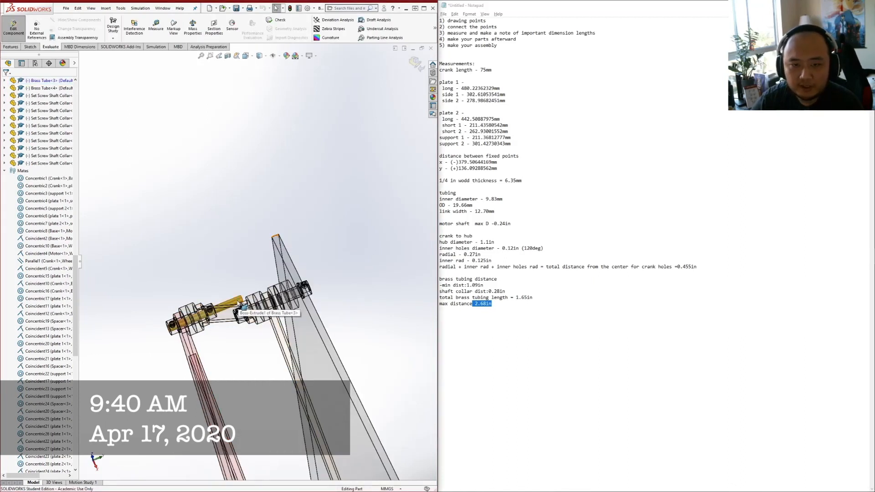
pyautogui.click(238, 302)
pyautogui.rightClick(237, 303)
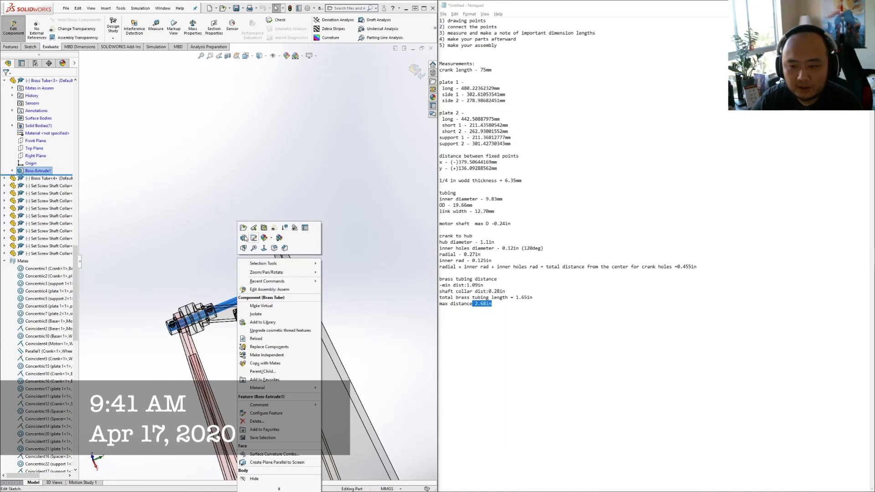
pyautogui.rightClick(34, 171)
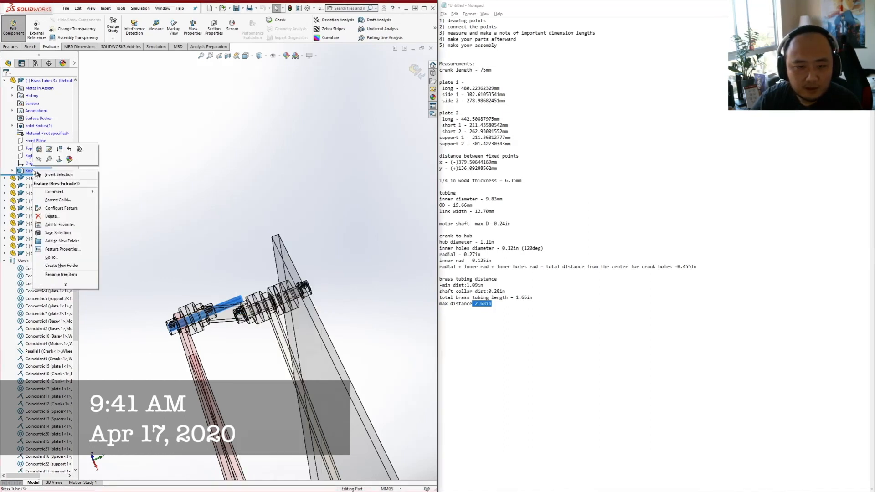
pyautogui.click(44, 148)
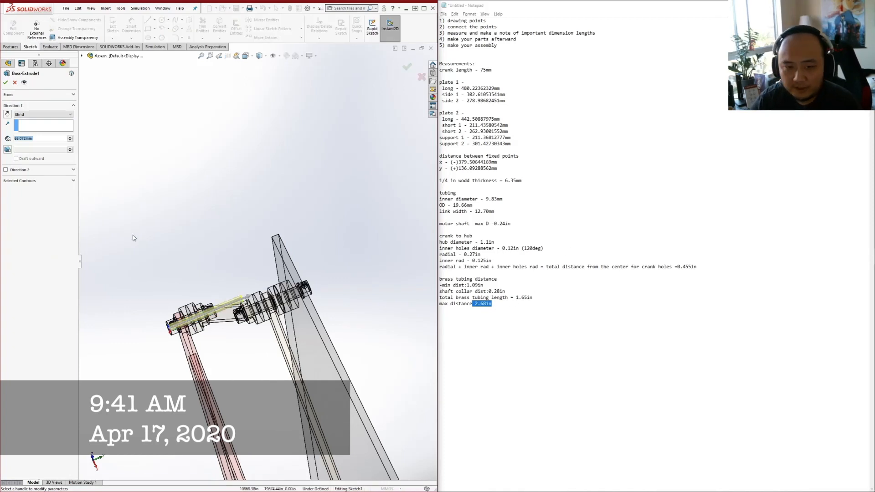
pyautogui.doubleClick(38, 138)
pyautogui.write('1.65in')
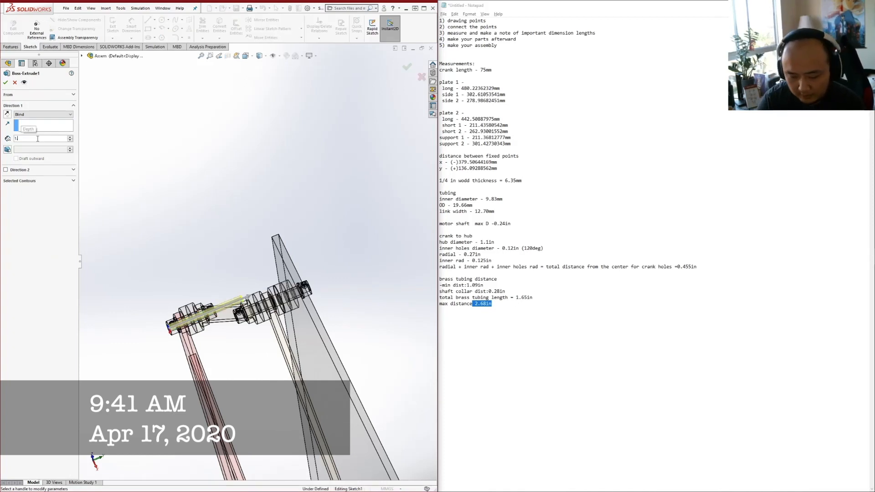
pyautogui.press('Return')
pyautogui.click(5, 82)
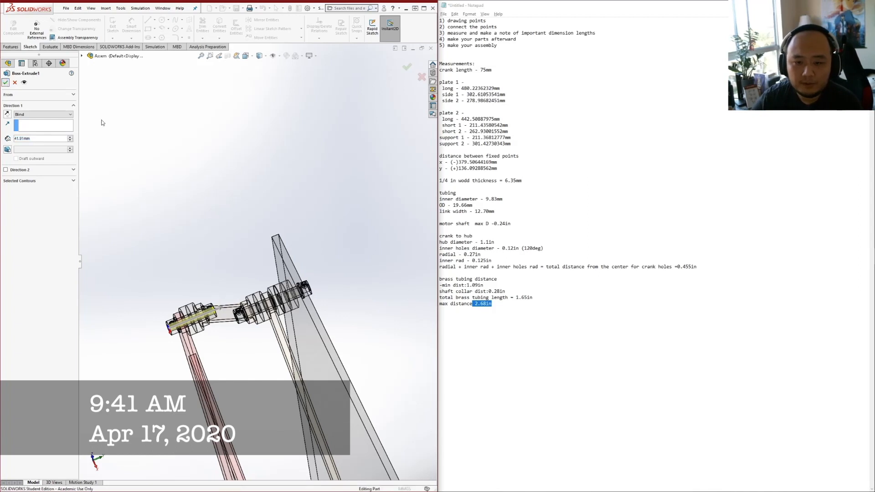
# Finish editing the tube in place and insert the Long Brass Tube part just above the base plate's upper joint
pyautogui.click(13, 29)
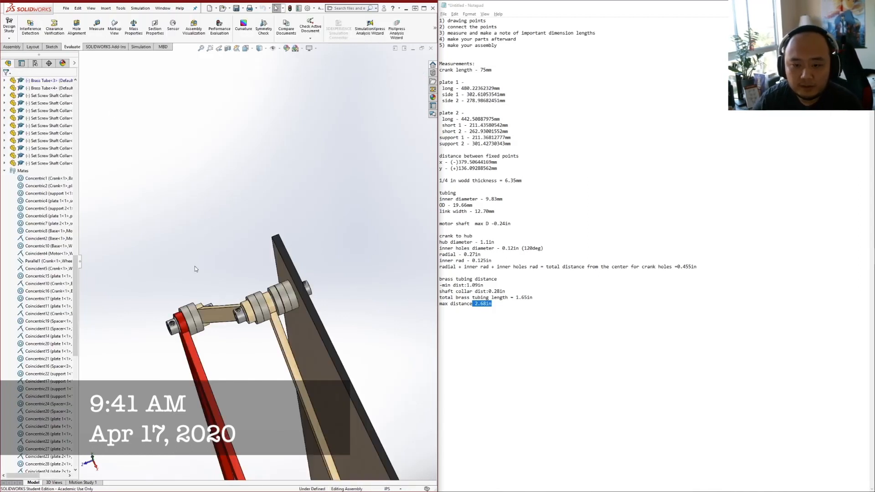
pyautogui.moveTo(231, 281); pyautogui.dragTo(193, 248, button='middle')
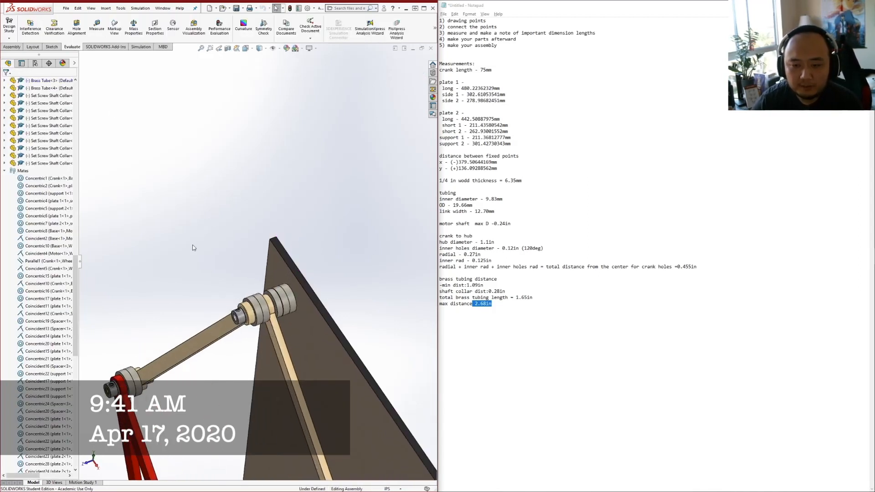
pyautogui.click(17, 47)
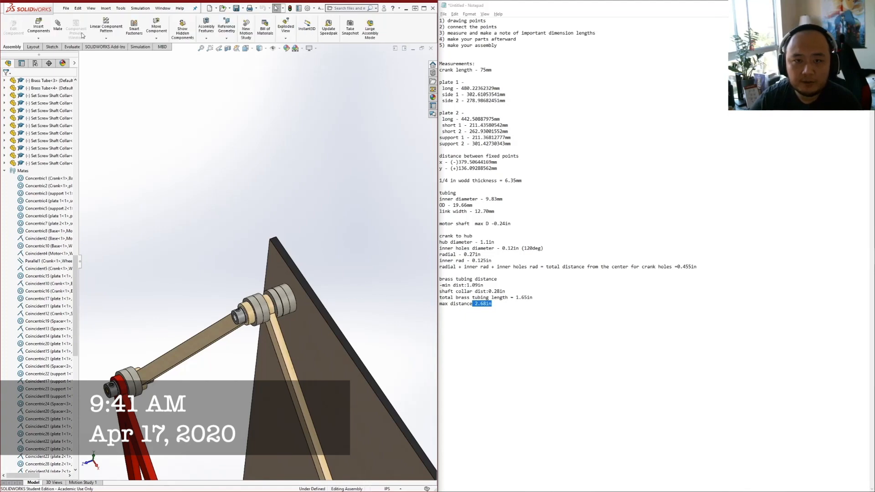
pyautogui.click(40, 27)
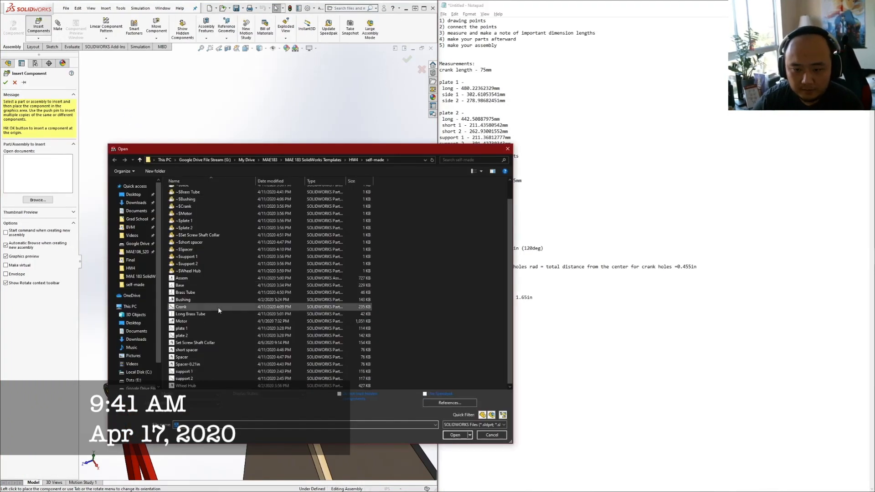
pyautogui.click(199, 314)
pyautogui.click(455, 427)
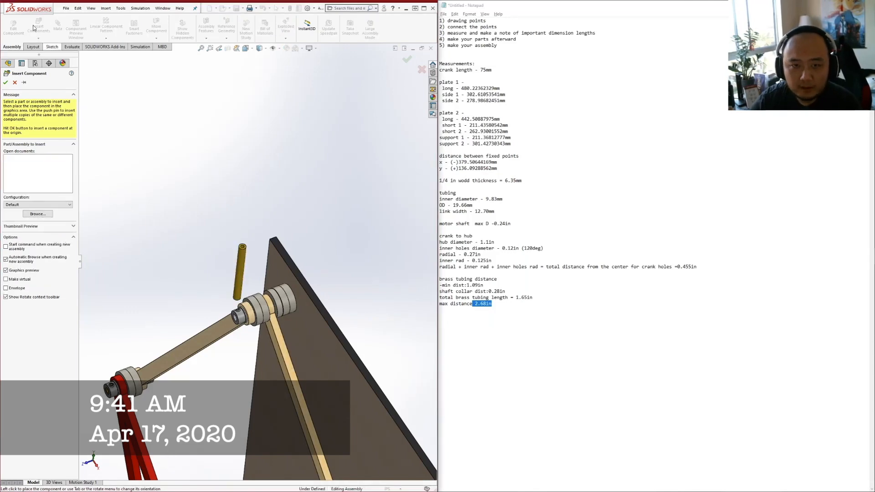
pyautogui.click(239, 286)
# Mate the long brass tube concentric with the set screw shaft collar at the base plate's upper joint
pyautogui.scroll(-2, 238, 308)
pyautogui.click(237, 308)
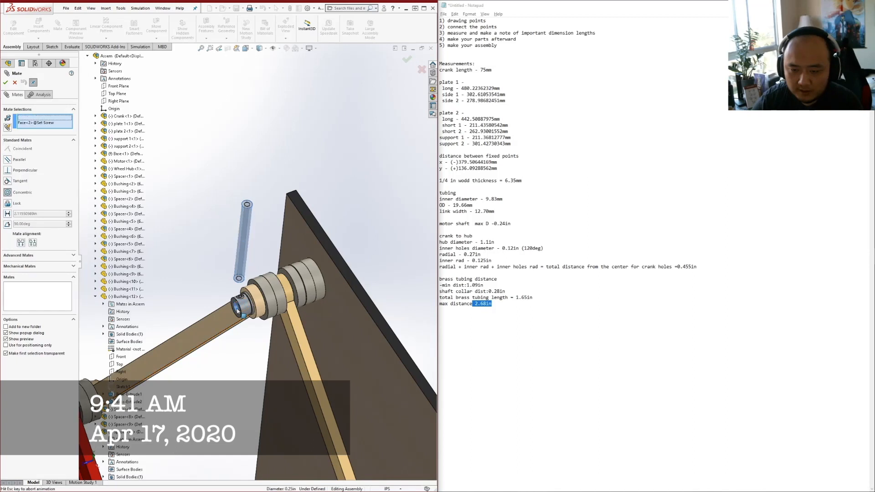
pyautogui.click(5, 82)
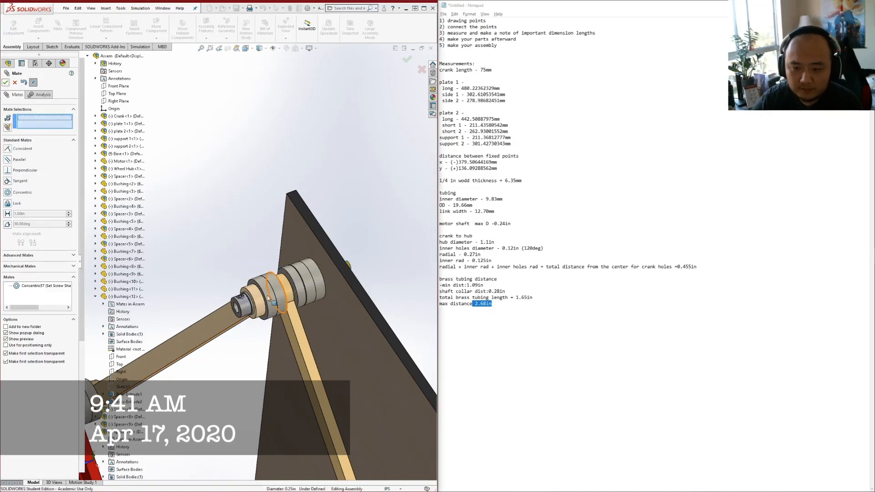
# Mate the long tube's end face coincident with the shaft collar's outer face and finish mating
pyautogui.moveTo(274, 292); pyautogui.dragTo(308, 269, button='middle')
pyautogui.scroll(-1, 237, 307)
pyautogui.click(233, 306)
pyautogui.scroll(-1, 231, 305)
pyautogui.click(231, 305)
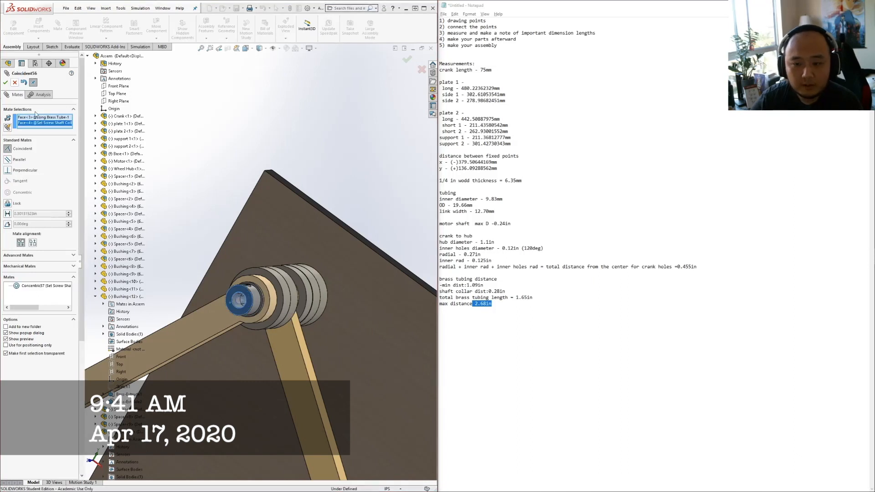
pyautogui.scroll(-1, 250, 288)
pyautogui.click(5, 82)
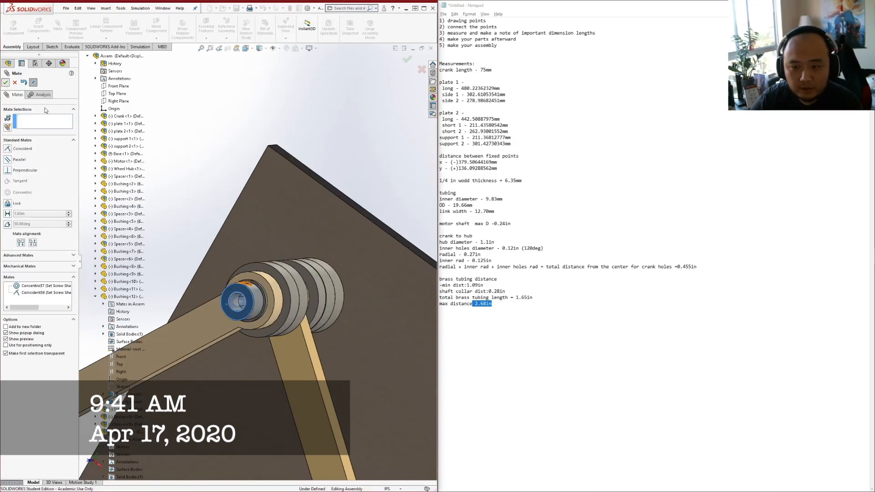
pyautogui.moveTo(292, 306); pyautogui.dragTo(245, 294, button='middle')
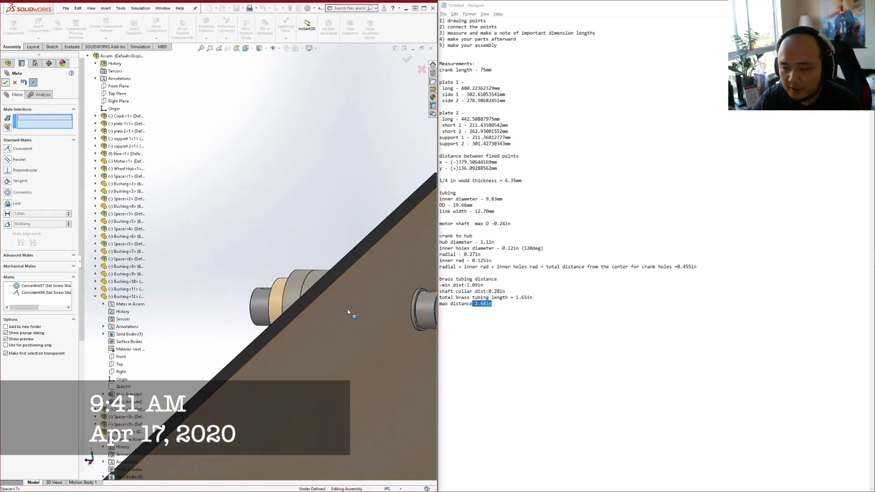
pyautogui.scroll(3, 256, 273)
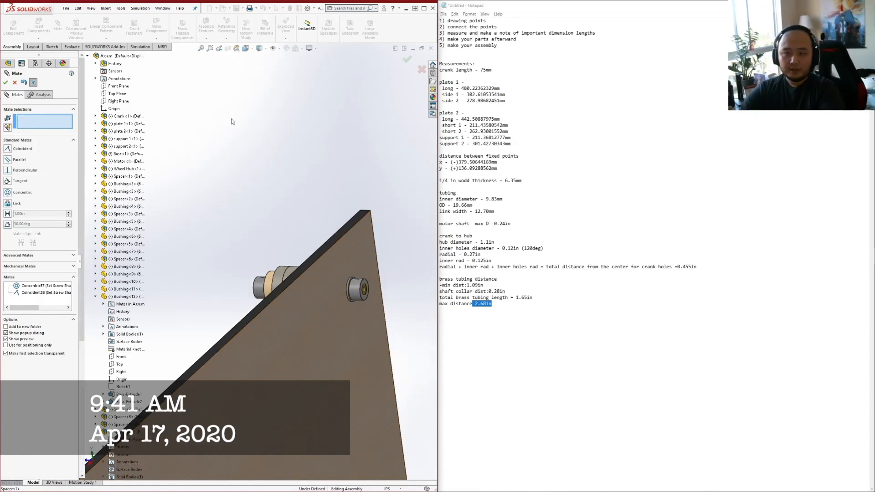
pyautogui.click(14, 82)
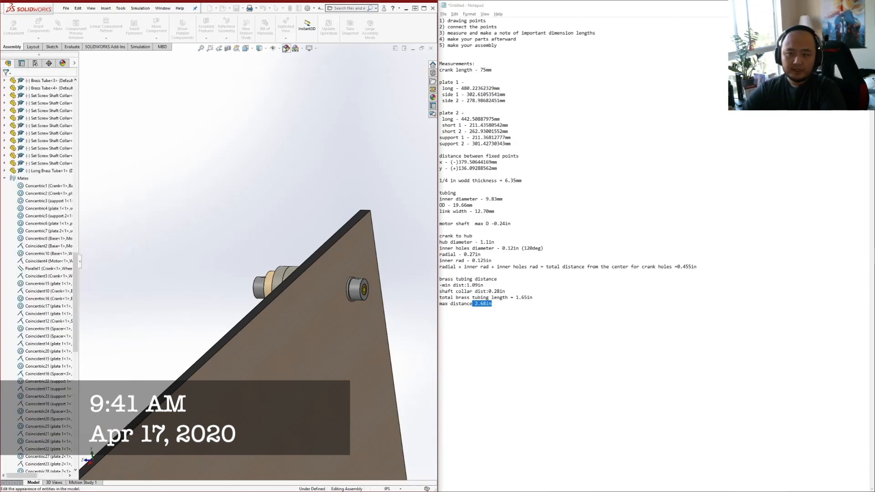
# Examine the brass tube ends at all linkage joints, starting from the isometric view
pyautogui.click(265, 49)
pyautogui.click(250, 49)
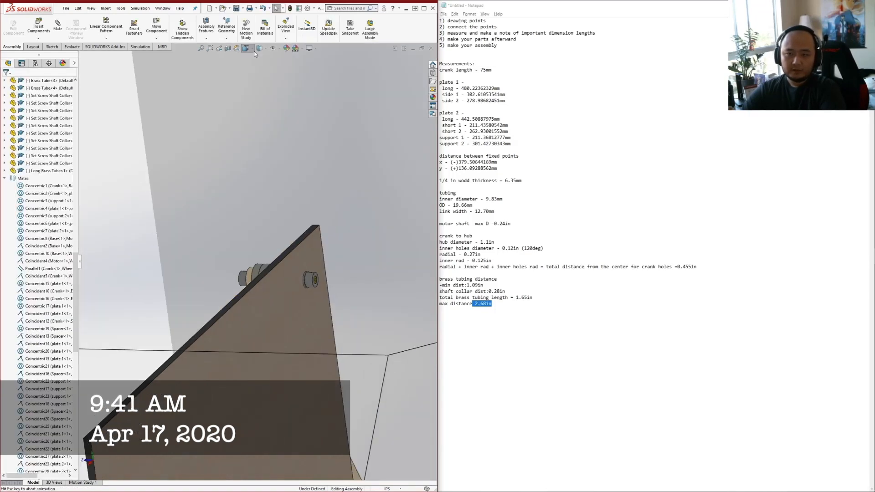
pyautogui.click(286, 68)
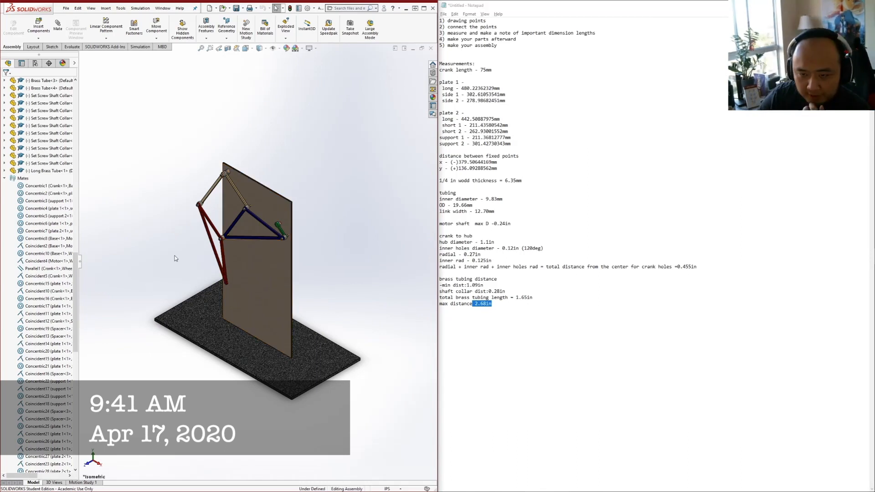
pyautogui.scroll(-5, 248, 209)
pyautogui.moveTo(251, 222); pyautogui.dragTo(224, 230, button='middle')
pyautogui.scroll(3, 228, 235)
pyautogui.scroll(-4, 171, 218)
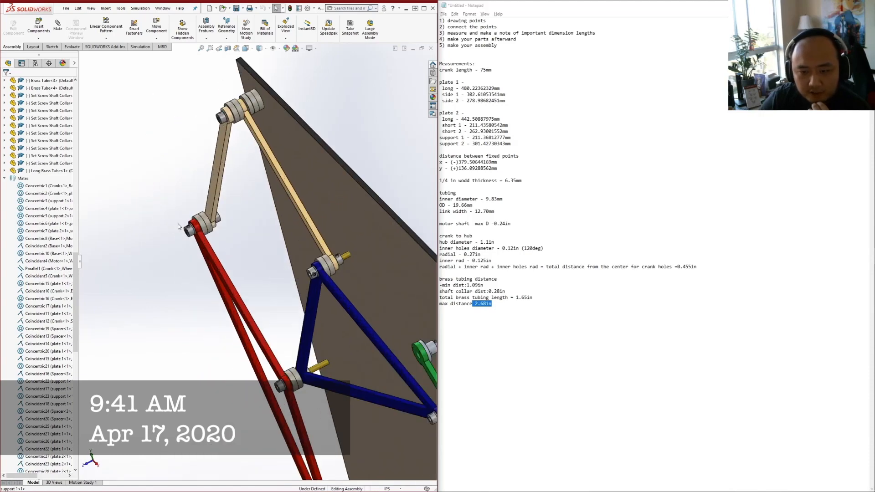
pyautogui.scroll(8, 302, 339)
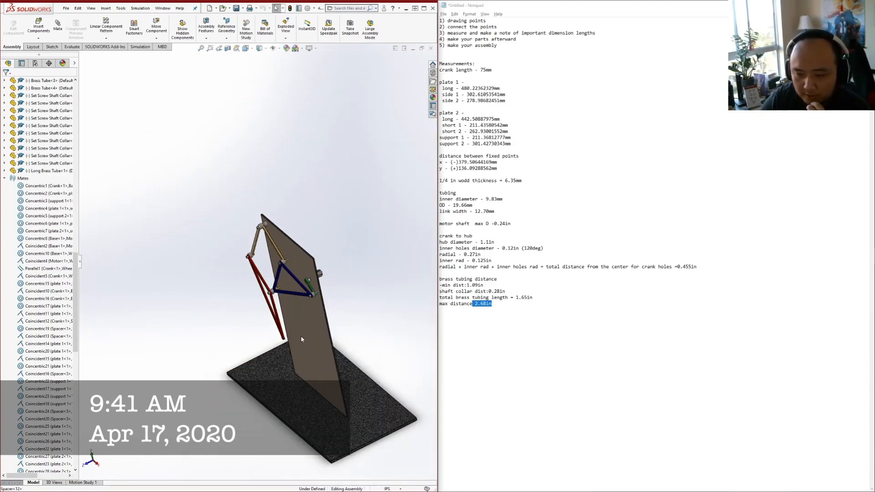
pyautogui.scroll(-4, 292, 310)
pyautogui.scroll(-3, 269, 175)
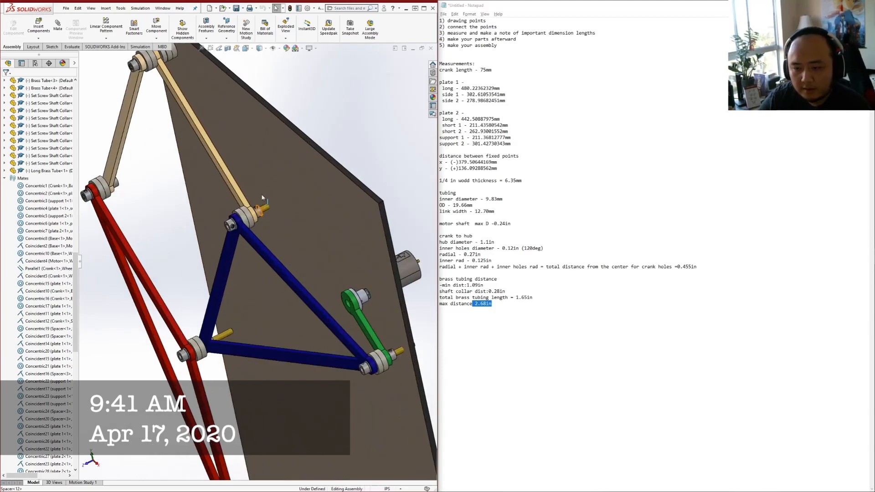
# Open the brass tube at the blue link's upper joint as its own part and reapply its blind extrusion
pyautogui.rightClick(265, 209)
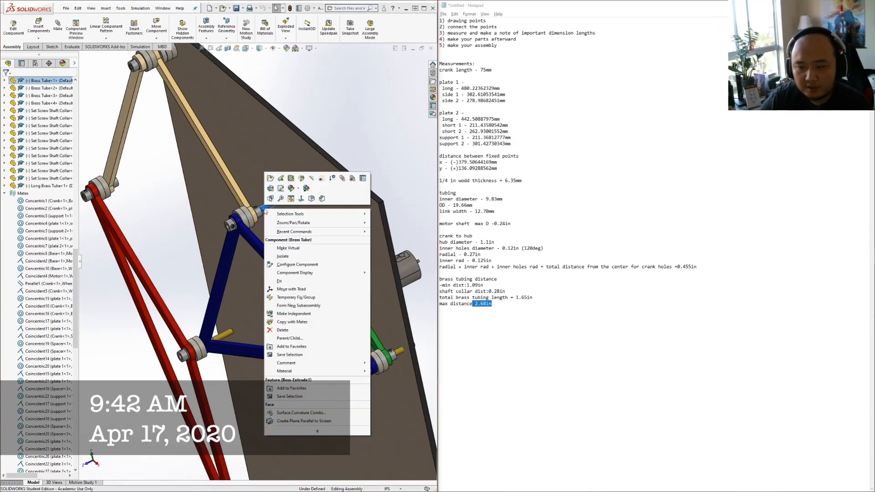
pyautogui.click(271, 179)
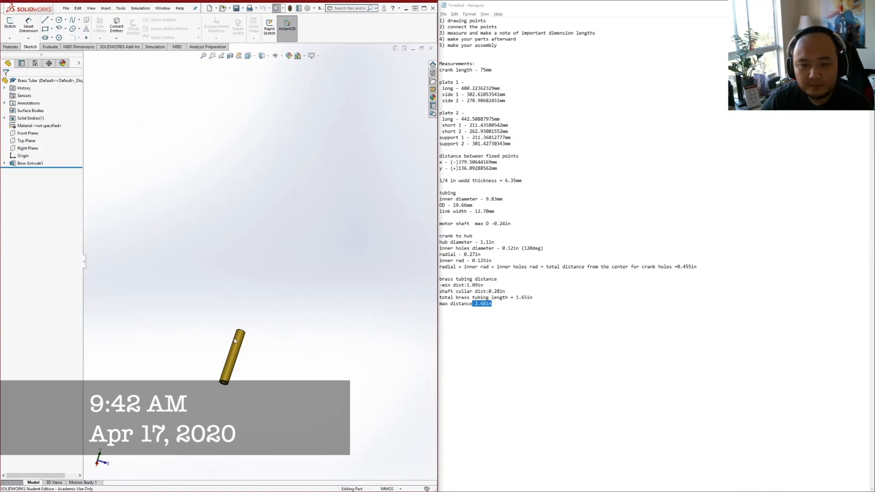
pyautogui.rightClick(25, 163)
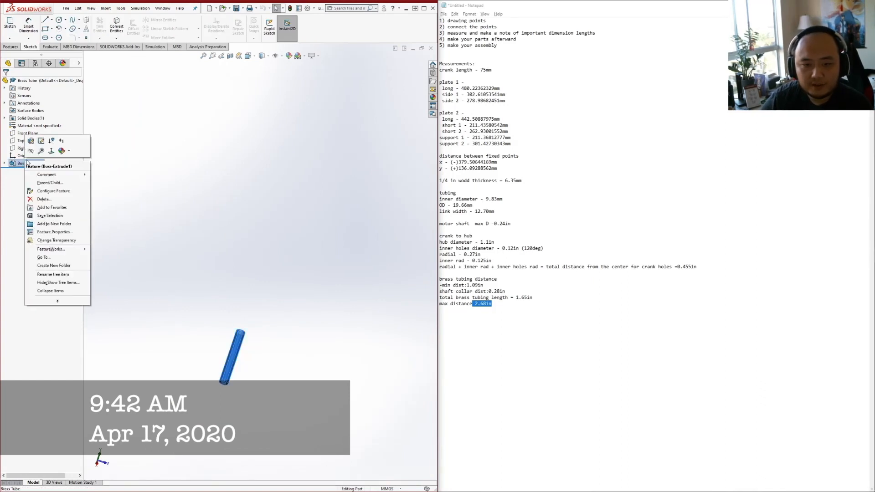
pyautogui.click(32, 145)
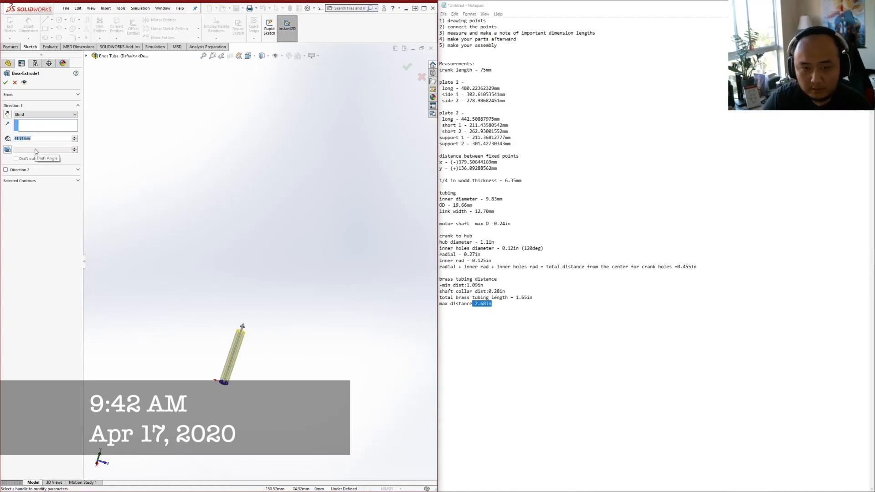
pyautogui.click(5, 83)
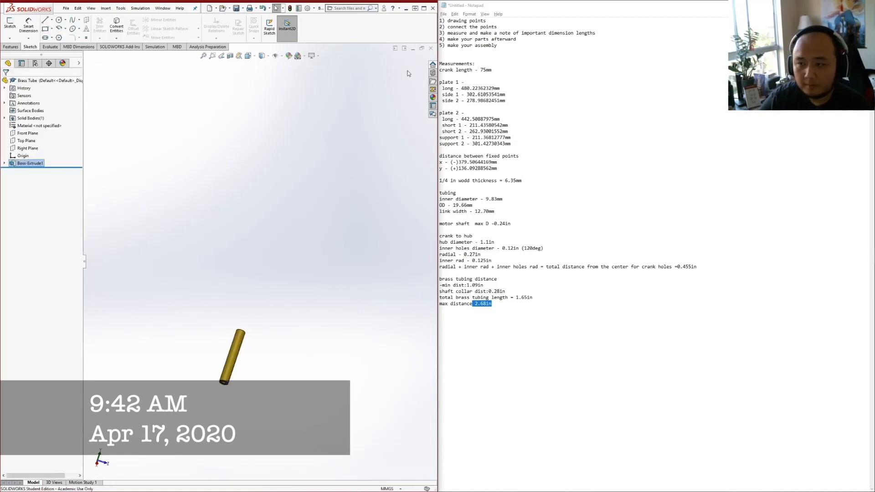
# Close the Brass Tube part and update the assembly
pyautogui.click(431, 49)
pyautogui.click(404, 250)
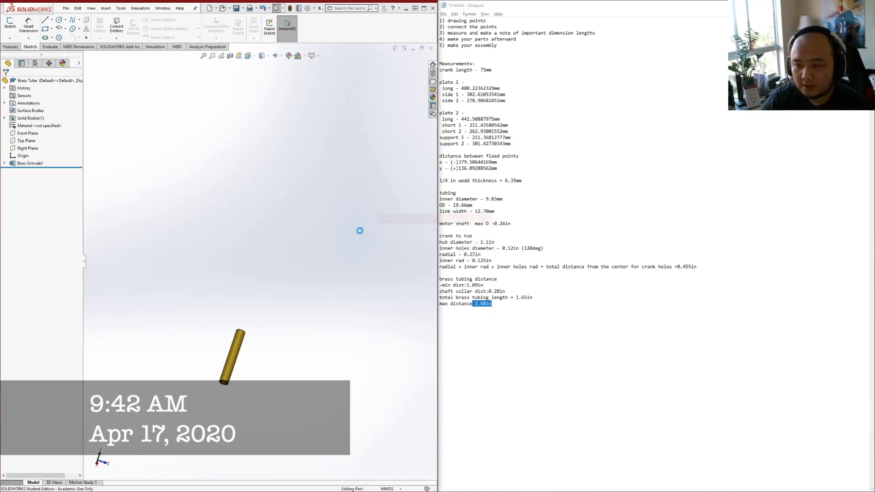
pyautogui.click(500, 42)
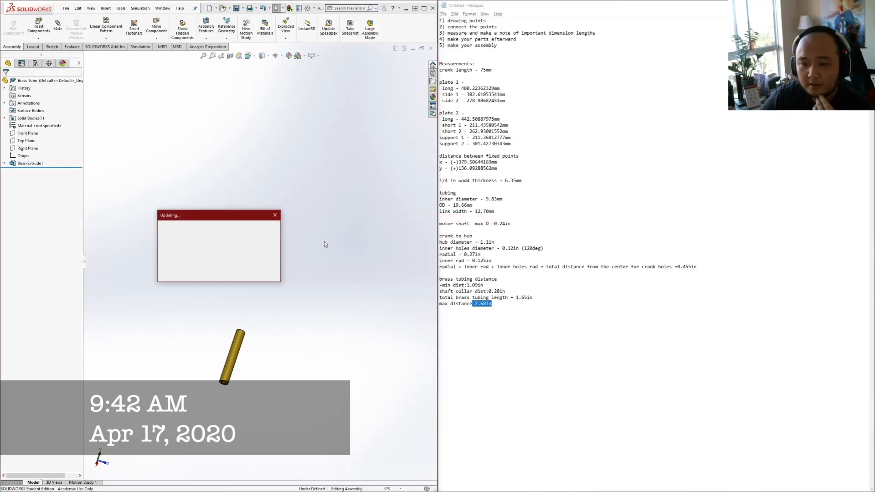
# Switch the assembly to the front view and move the linkage slightly by the joint between crank and blue link
pyautogui.moveTo(272, 280); pyautogui.dragTo(297, 249, button='middle')
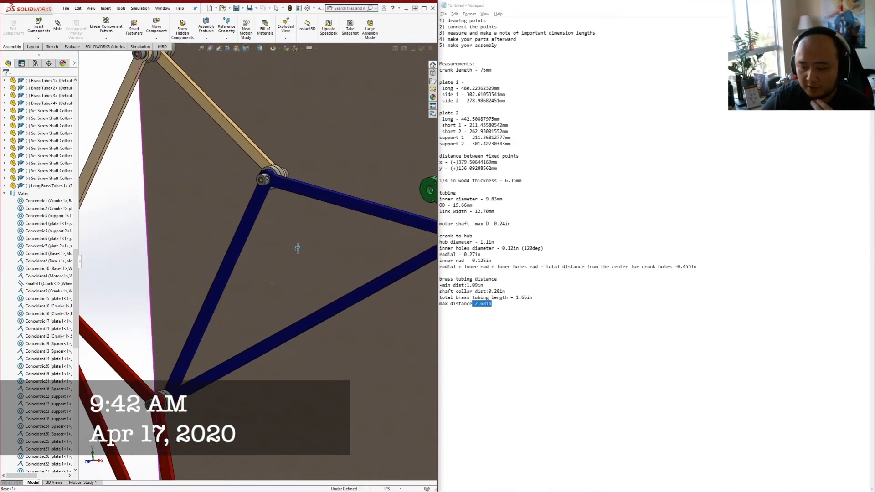
pyautogui.scroll(4, 270, 278)
pyautogui.press('space')
pyautogui.click(259, 271)
pyautogui.scroll(-3, 209, 156)
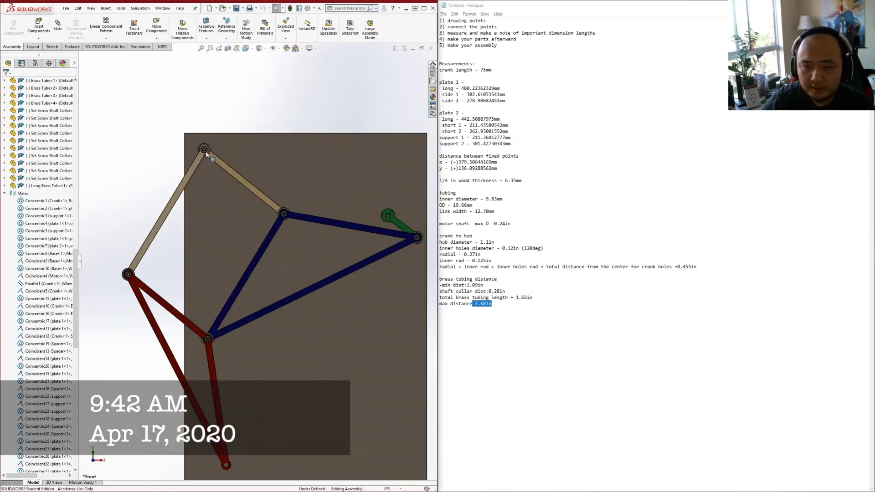
pyautogui.scroll(1, 265, 263)
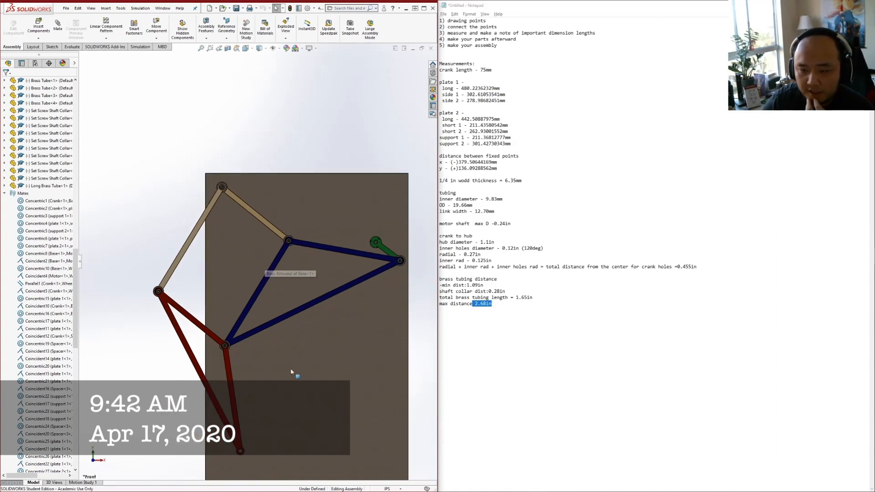
pyautogui.moveTo(398, 256)
pyautogui.mouseDown()
pyautogui.moveTo(370, 256)
pyautogui.moveTo(359, 244)
pyautogui.moveTo(377, 229)
pyautogui.moveTo(391, 241)
pyautogui.moveTo(382, 275)
pyautogui.moveTo(339, 253)
pyautogui.moveTo(353, 220)
pyautogui.moveTo(394, 259)
pyautogui.moveTo(360, 255)
pyautogui.moveTo(378, 248)
pyautogui.moveTo(390, 273)
pyautogui.moveTo(369, 281)
pyautogui.moveTo(356, 249)
pyautogui.moveTo(360, 231)
pyautogui.moveTo(399, 248)
pyautogui.moveTo(381, 260)
pyautogui.moveTo(390, 261)
pyautogui.mouseUp()
# Save the assembly, rebuilding it first
pyautogui.click(279, 159)
pyautogui.hotkey('ctrl', 's')
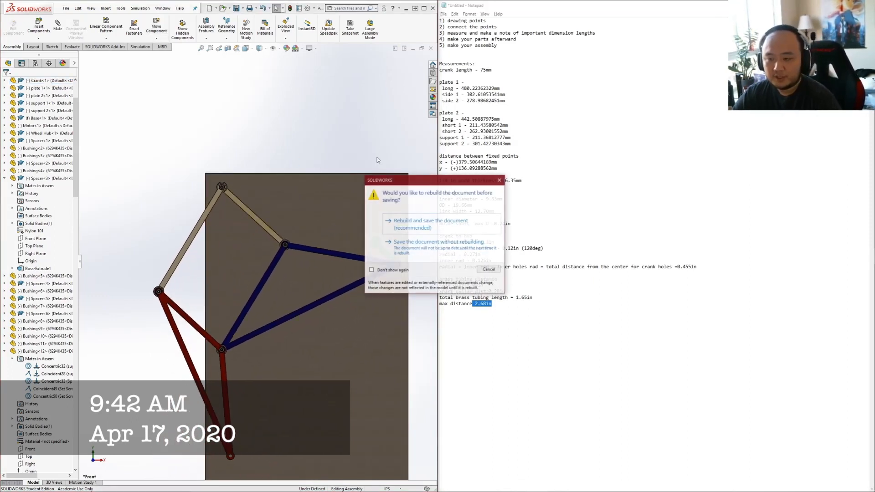
pyautogui.click(441, 228)
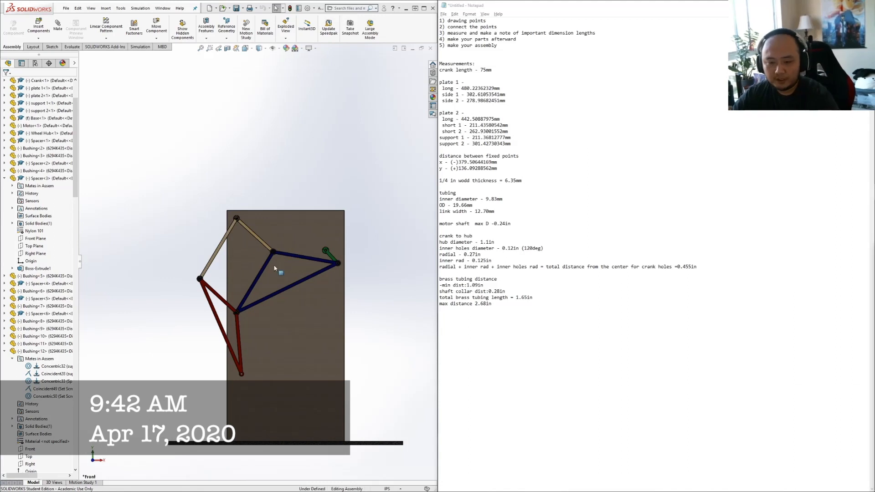
# Add a rotary motor to the rounded hub face of the green crank in Motion Study 1, with a constant speed of 10 RPM
pyautogui.click(79, 483)
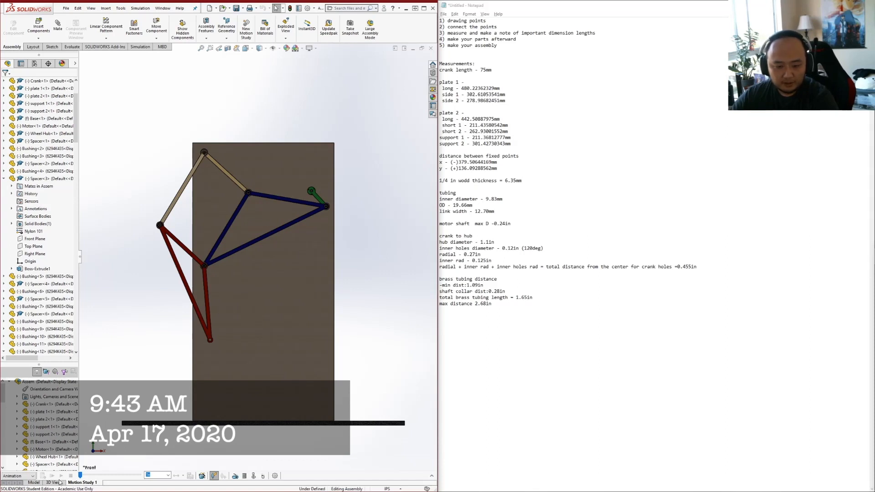
pyautogui.doubleClick(83, 483)
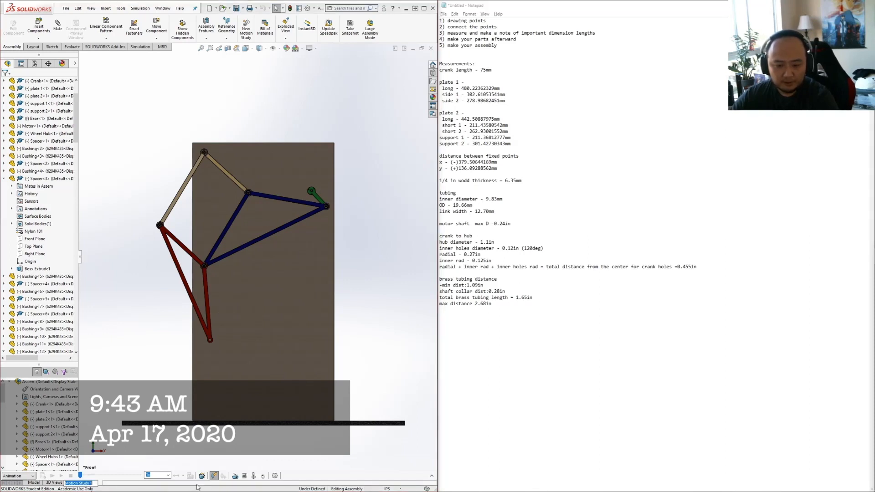
pyautogui.press('Return')
pyautogui.click(235, 476)
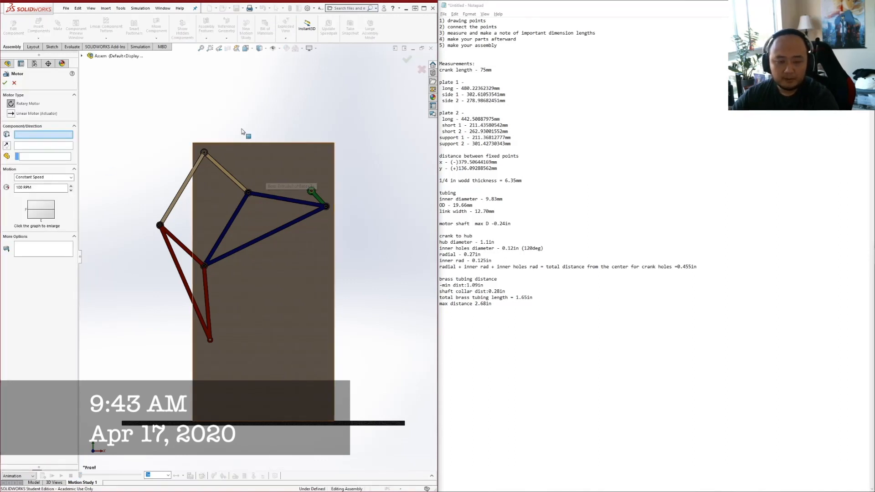
pyautogui.scroll(-10, 303, 188)
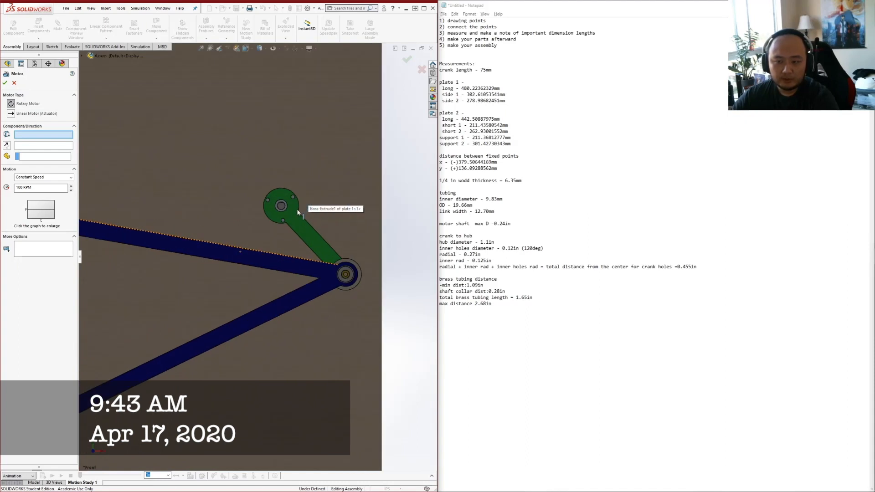
pyautogui.moveTo(283, 209); pyautogui.dragTo(301, 217, button='middle')
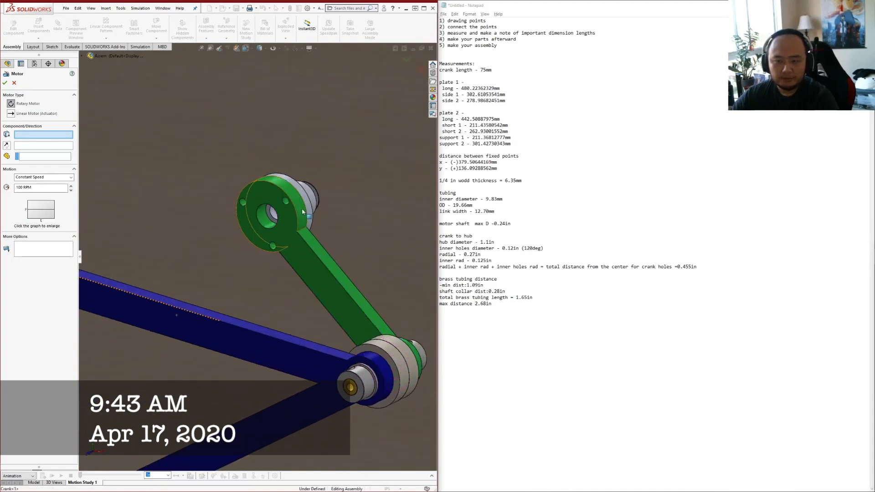
pyautogui.click(301, 217)
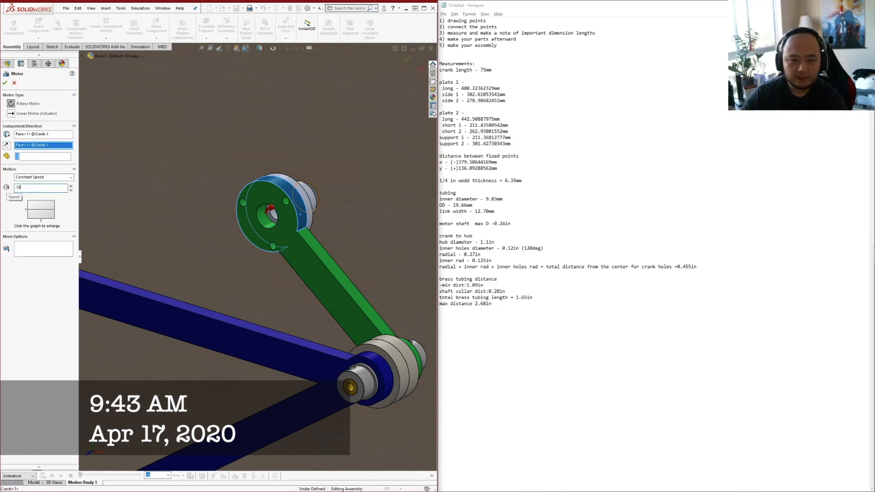
pyautogui.click(5, 83)
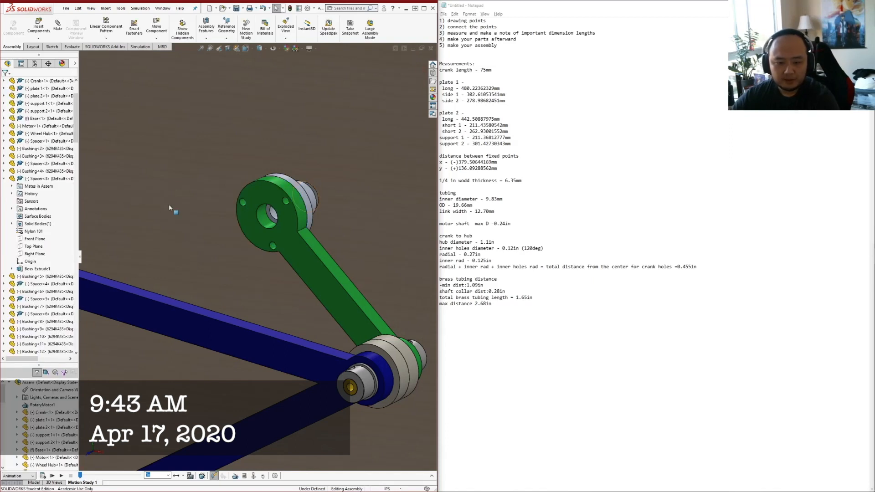
# Return the assembly to the front view
pyautogui.scroll(5, 238, 387)
pyautogui.hotkey('alt', 'space')
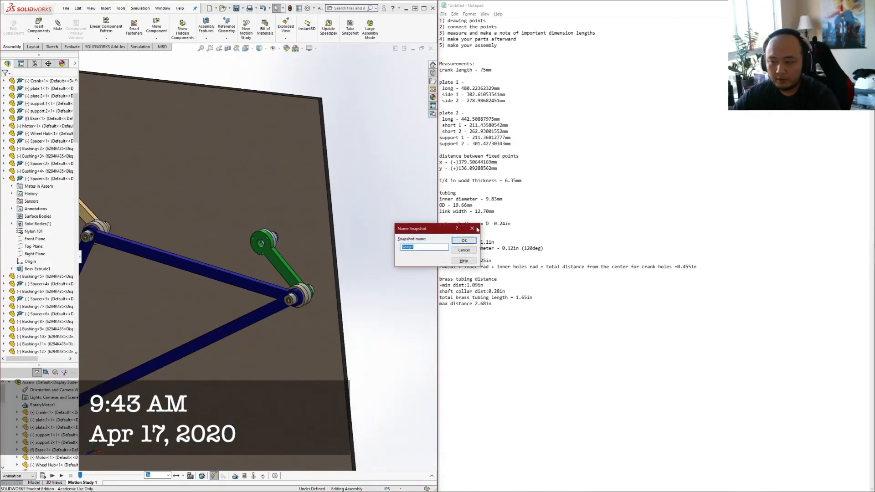
pyautogui.click(472, 228)
pyautogui.press('space')
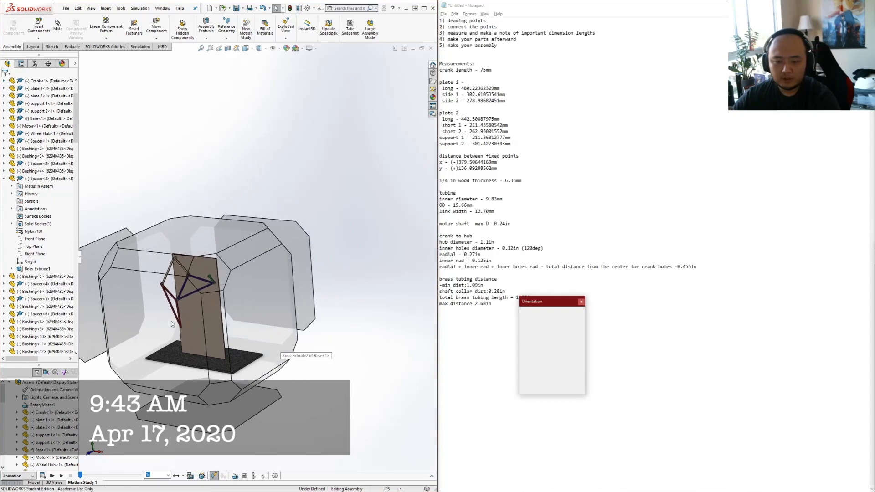
pyautogui.click(171, 319)
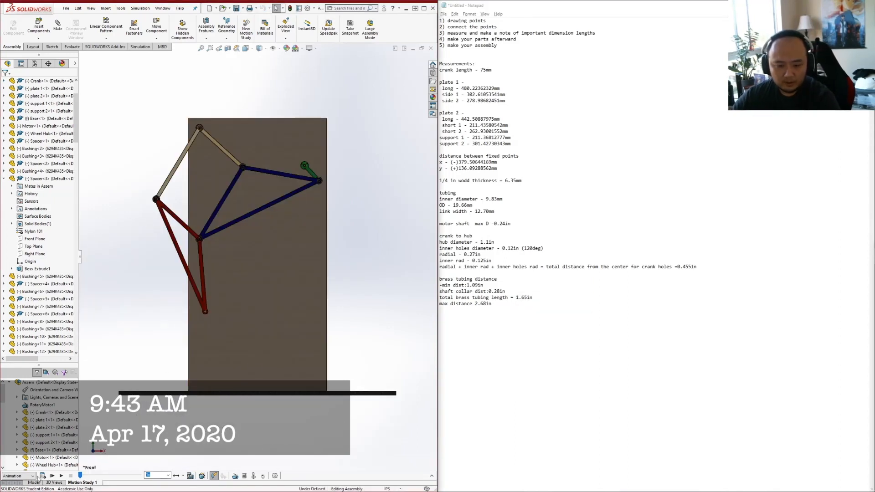
# Play the motion study and maximize the program window
pyautogui.click(59, 475)
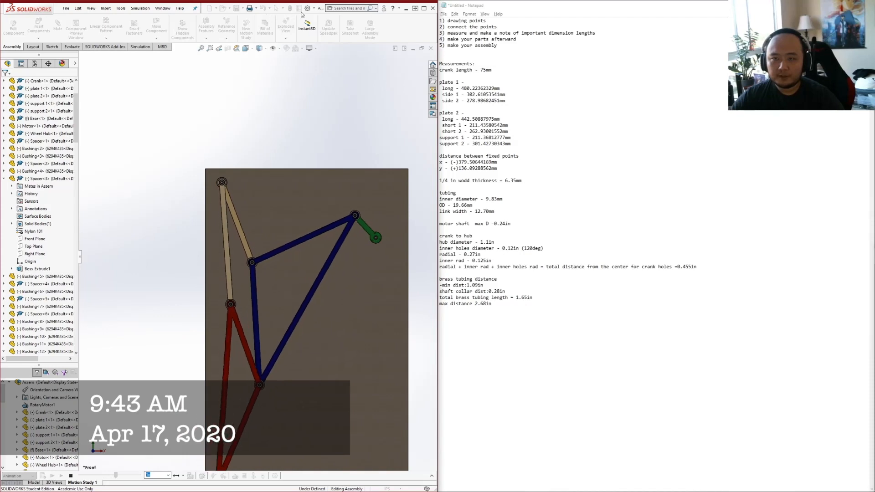
pyautogui.doubleClick(320, 11)
pyautogui.doubleClick(452, 3)
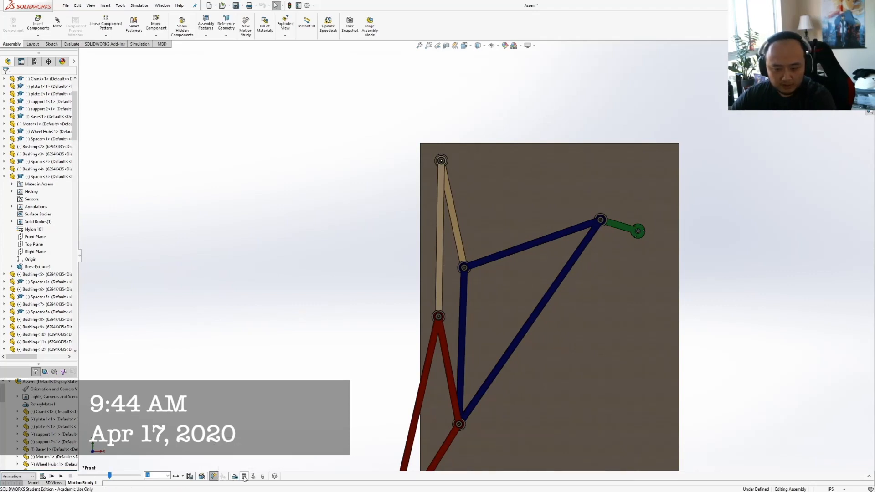
# Set both the Animation and the Basic Motion frame rates of the motion study to 60 frames per second
pyautogui.click(274, 476)
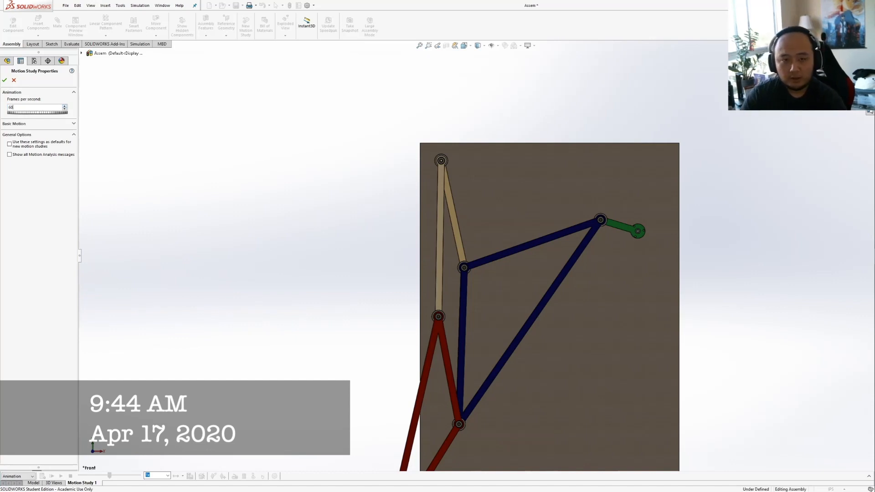
pyautogui.click(57, 124)
pyautogui.moveTo(18, 138); pyautogui.dragTo(2, 139)
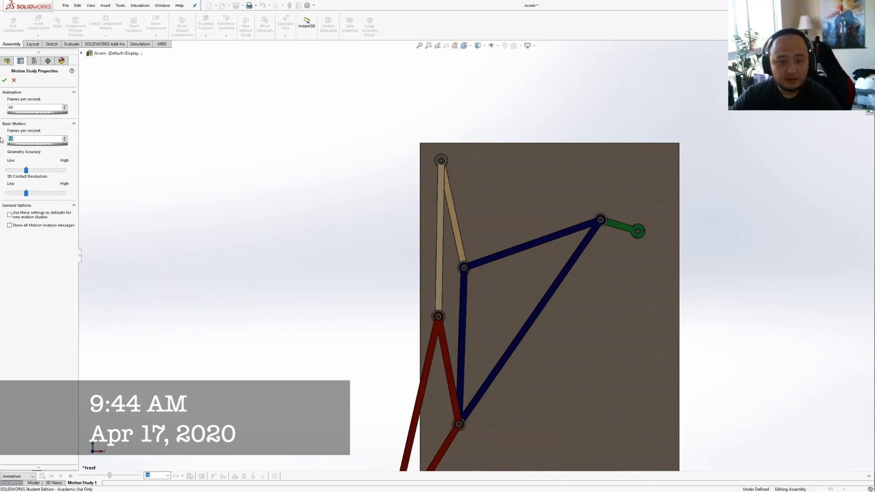
pyautogui.write('60')
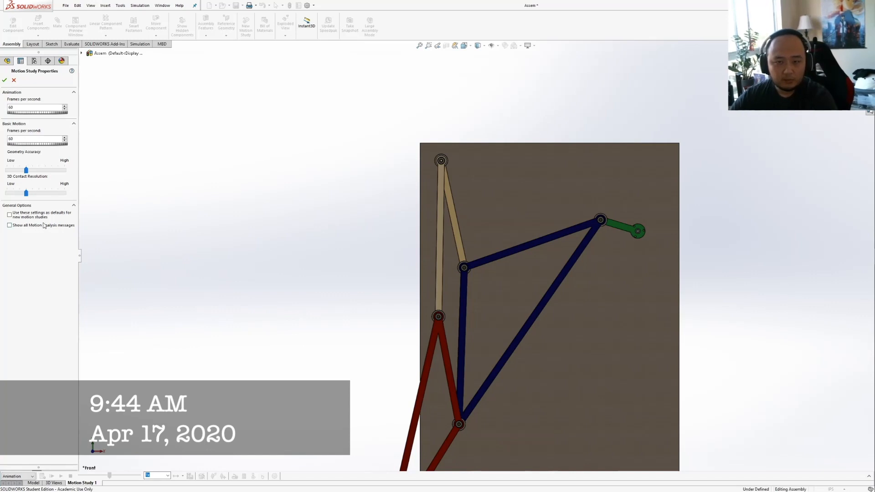
pyautogui.click(33, 476)
pyautogui.click(25, 465)
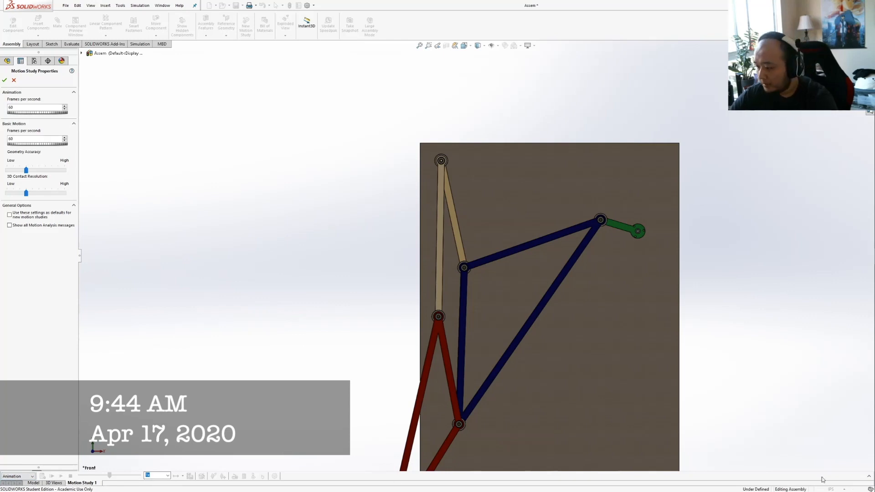
pyautogui.click(4, 80)
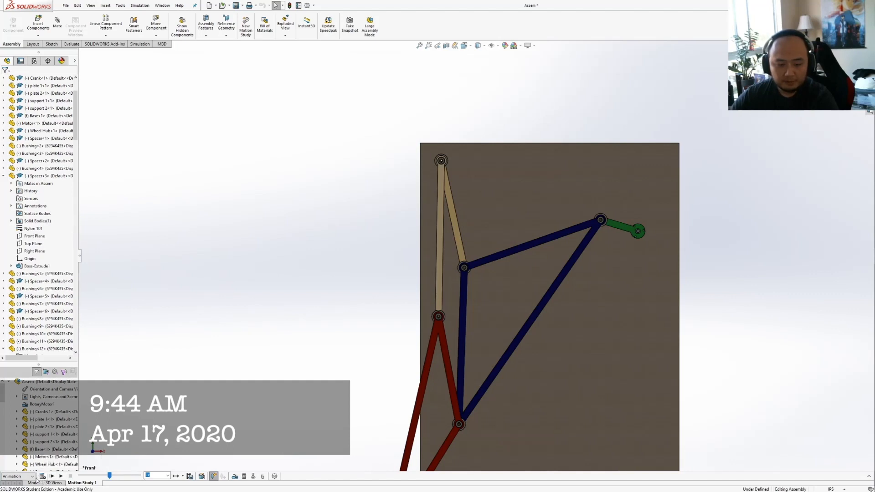
pyautogui.click(31, 476)
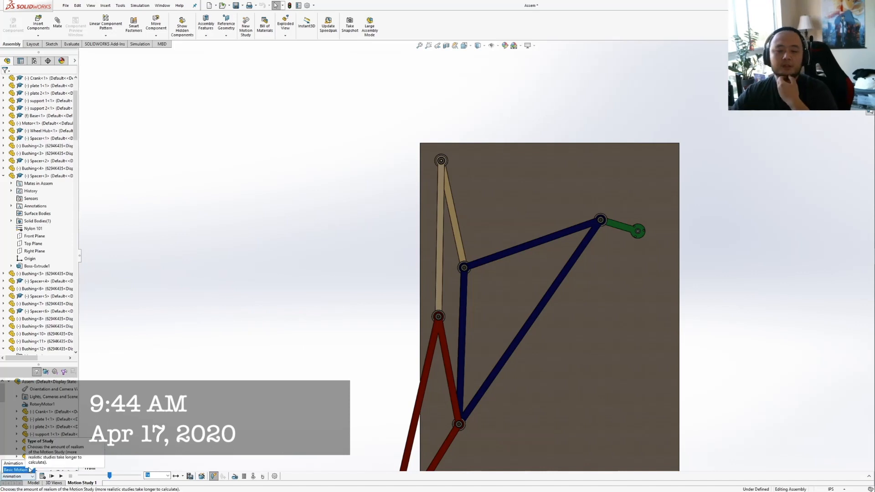
pyautogui.click(247, 482)
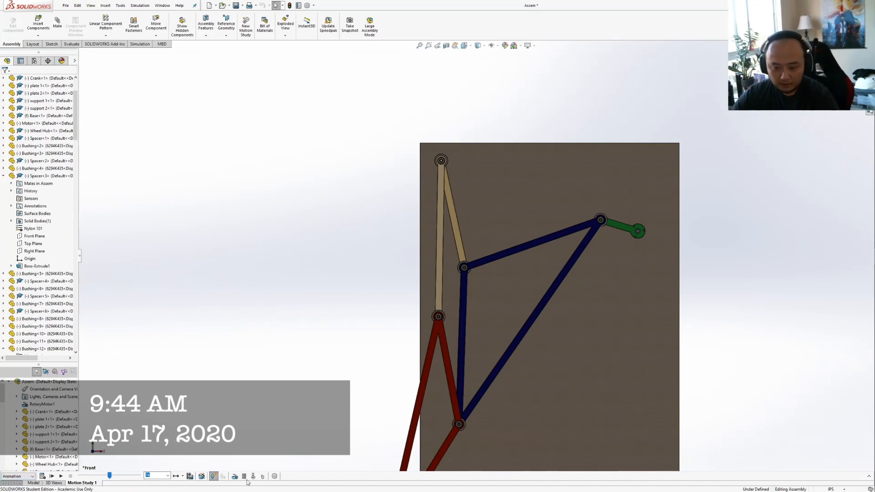
pyautogui.click(201, 476)
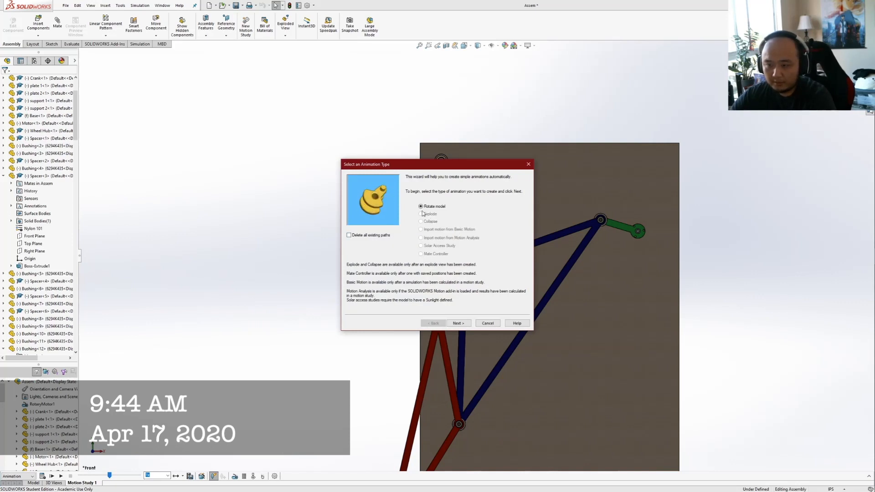
pyautogui.click(486, 324)
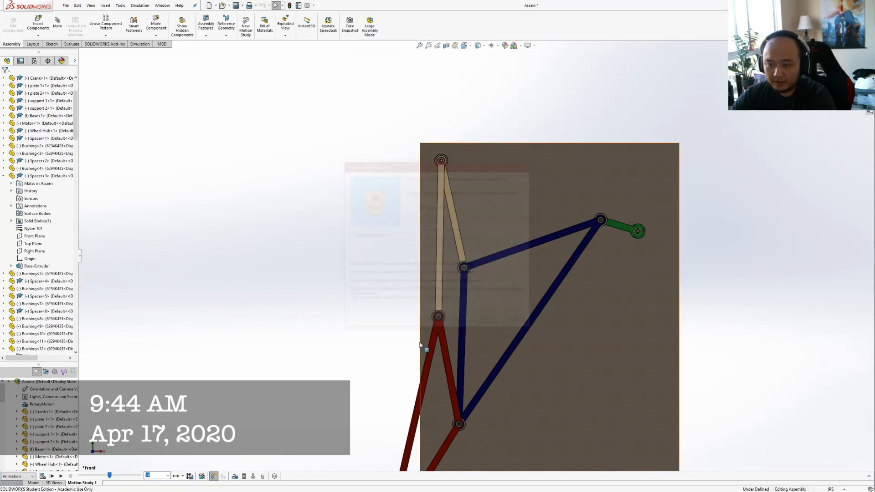
# Set up saving the animation in the self-made folder as Anim1, using the MP4 video format
pyautogui.scroll(5, 649, 413)
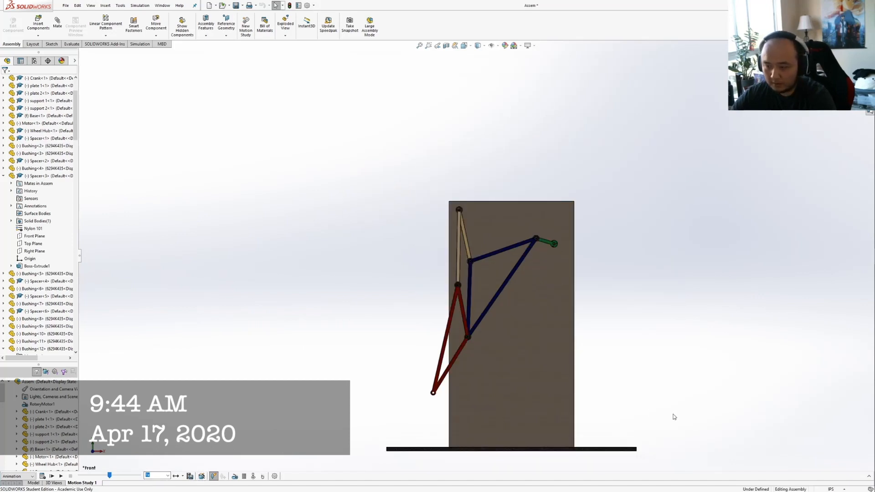
pyautogui.press('space')
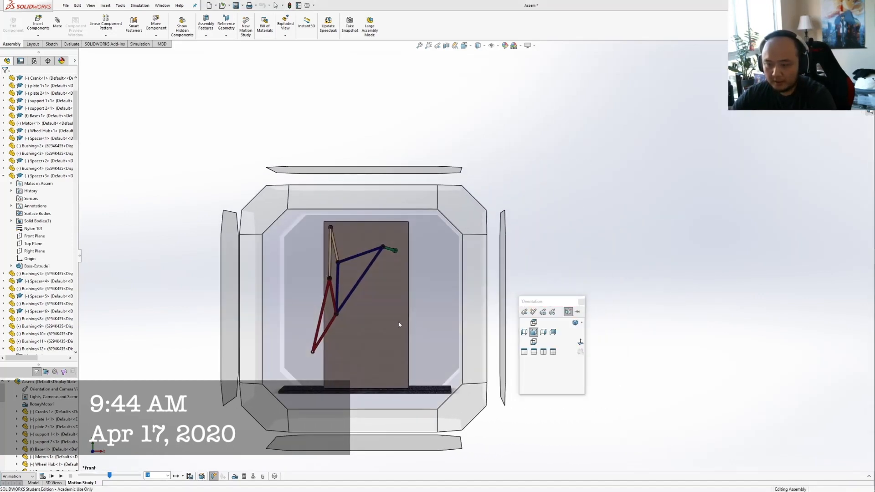
pyautogui.click(399, 324)
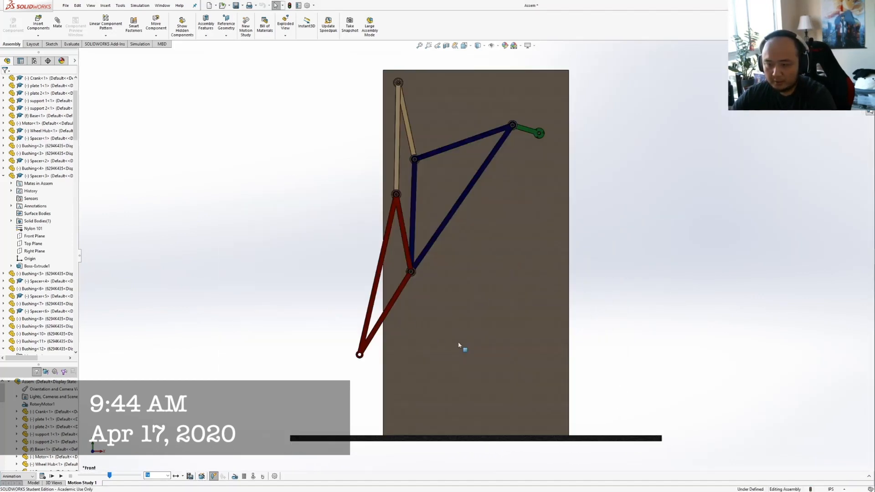
pyautogui.click(191, 476)
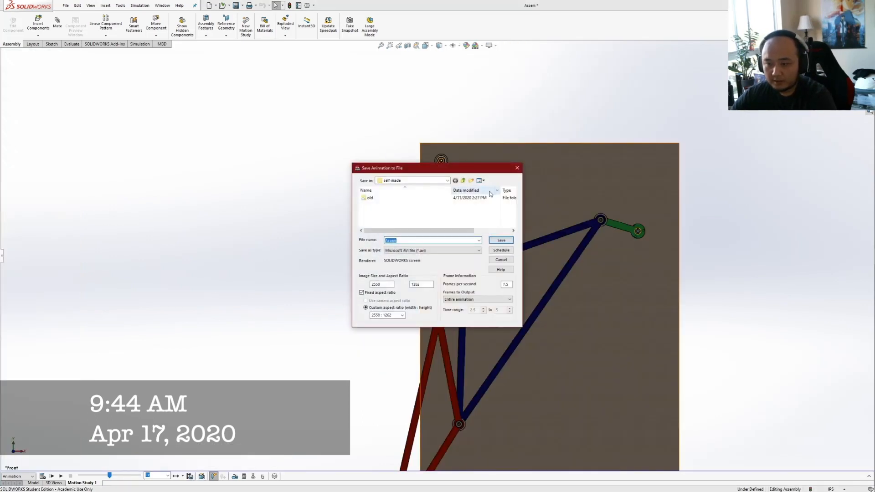
pyautogui.click(406, 215)
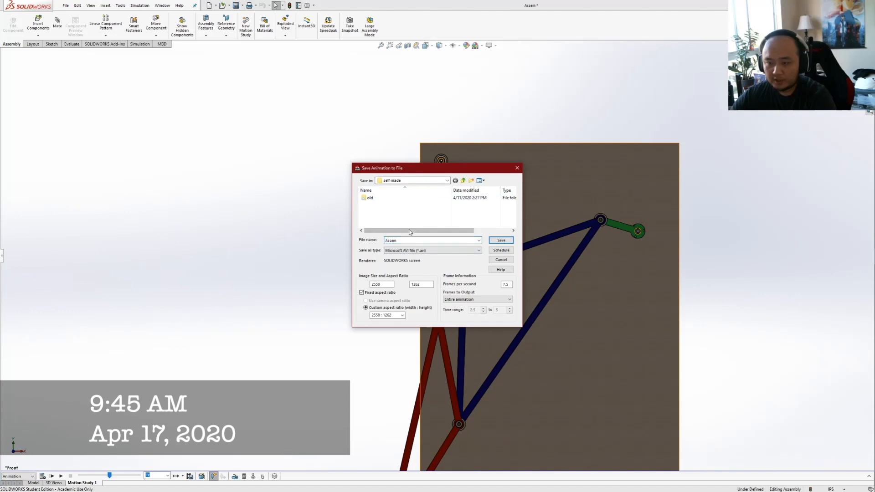
pyautogui.click(414, 241)
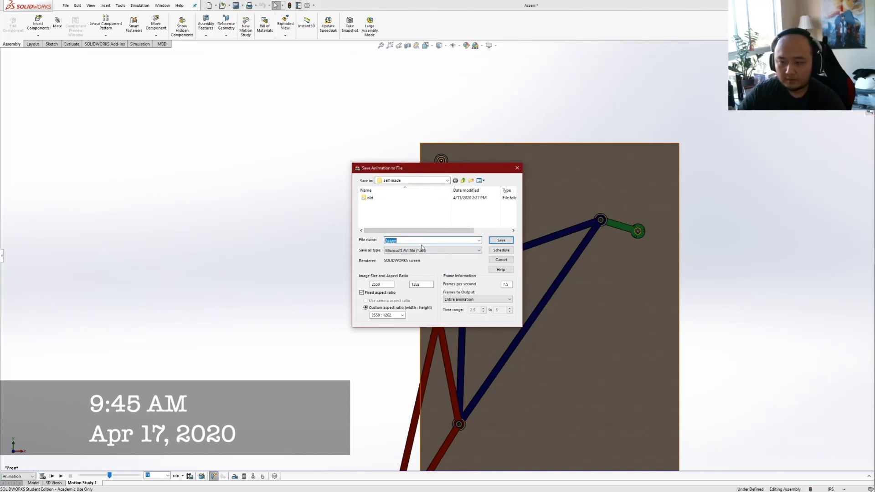
pyautogui.write('Anim')
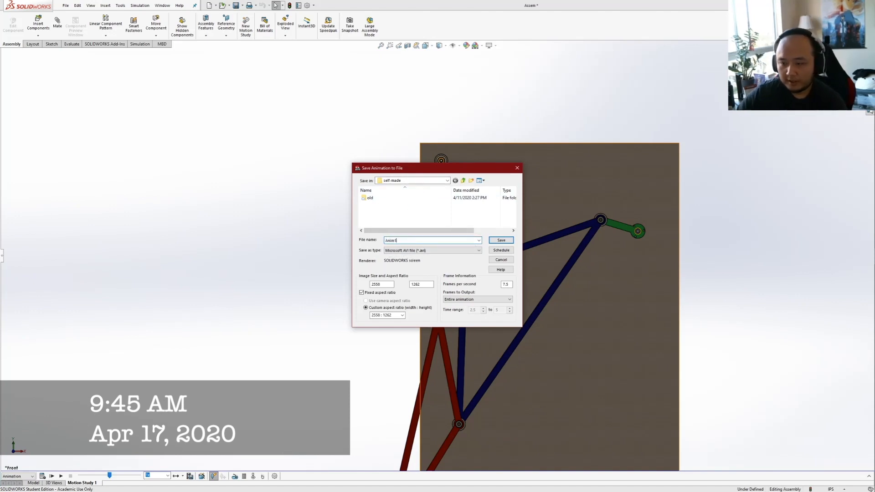
pyautogui.write('1')
pyautogui.click(448, 250)
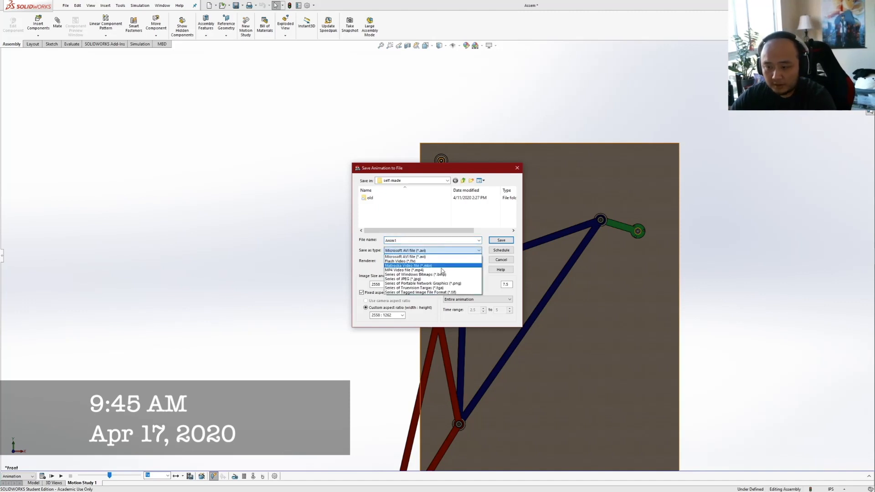
pyautogui.click(443, 270)
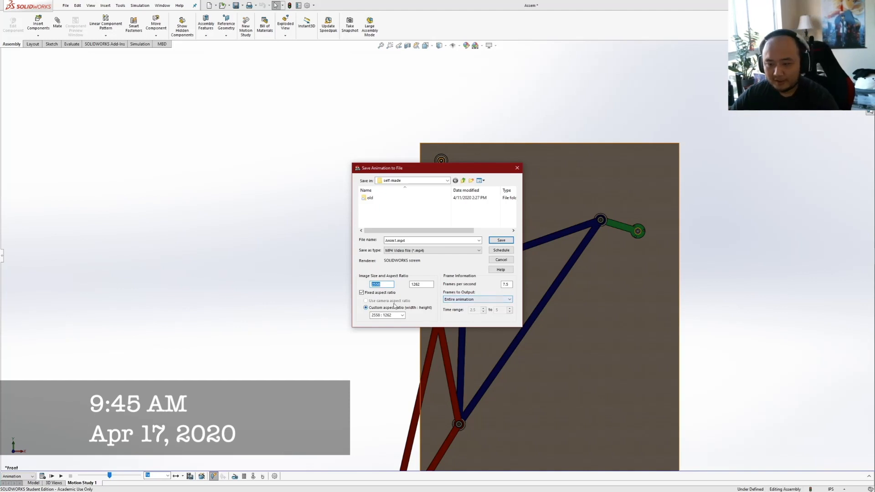
# Set the exported video's image width to 2560, keeping the fixed aspect ratio
pyautogui.click(369, 293)
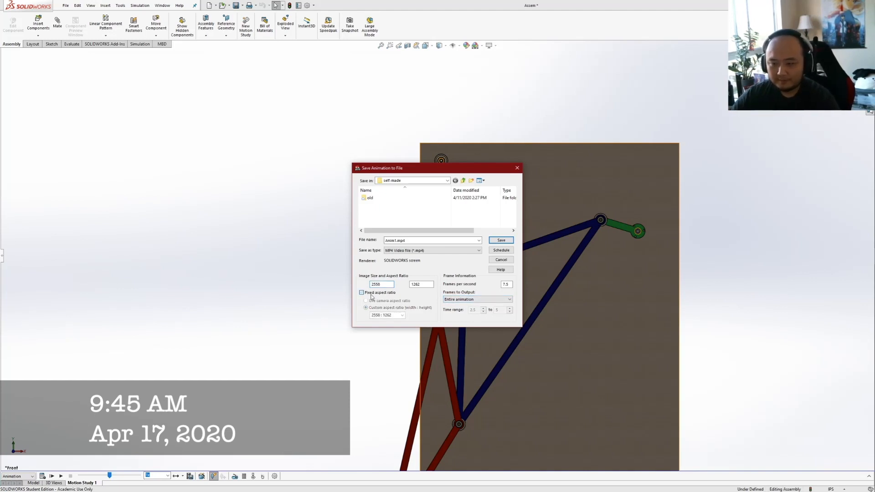
pyautogui.click(368, 295)
pyautogui.click(387, 284)
pyautogui.doubleClick(387, 285)
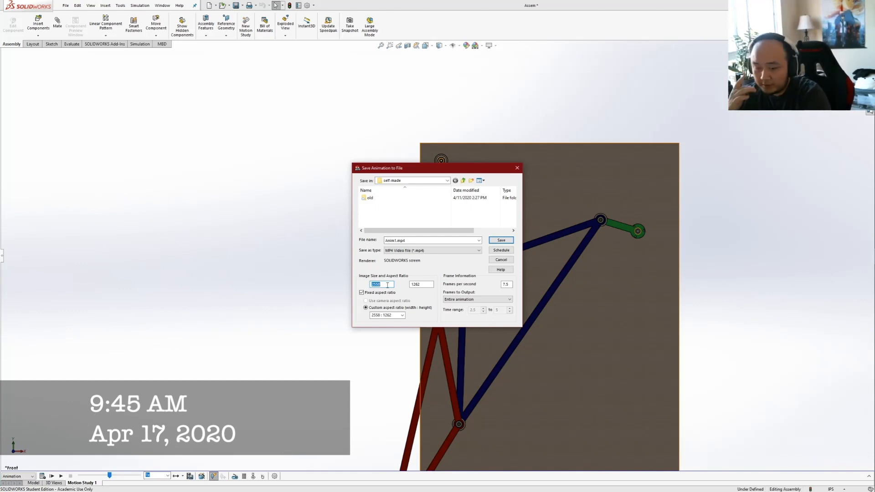
pyautogui.write('2')
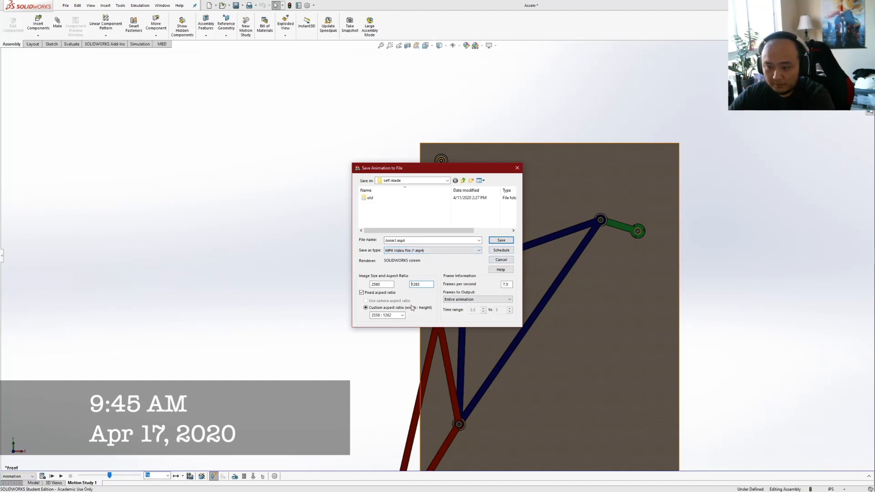
# Output the entire animation at 60 frames per second and save the video file
pyautogui.click(482, 299)
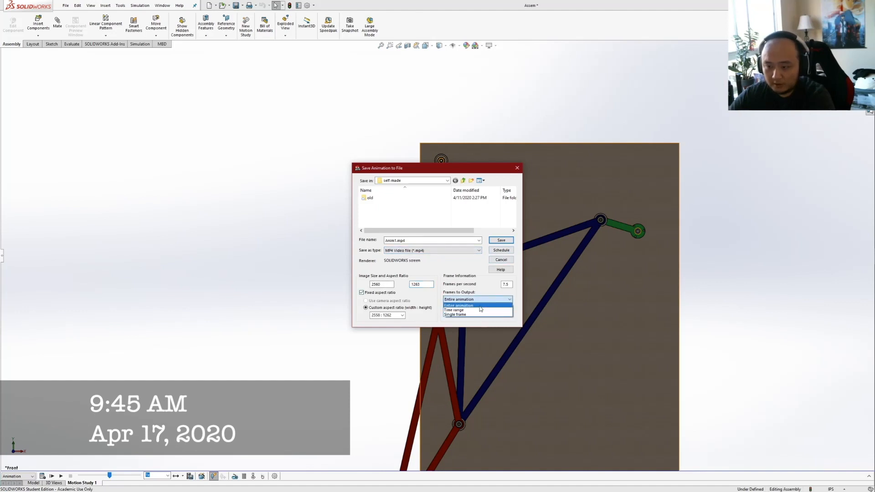
pyautogui.click(480, 306)
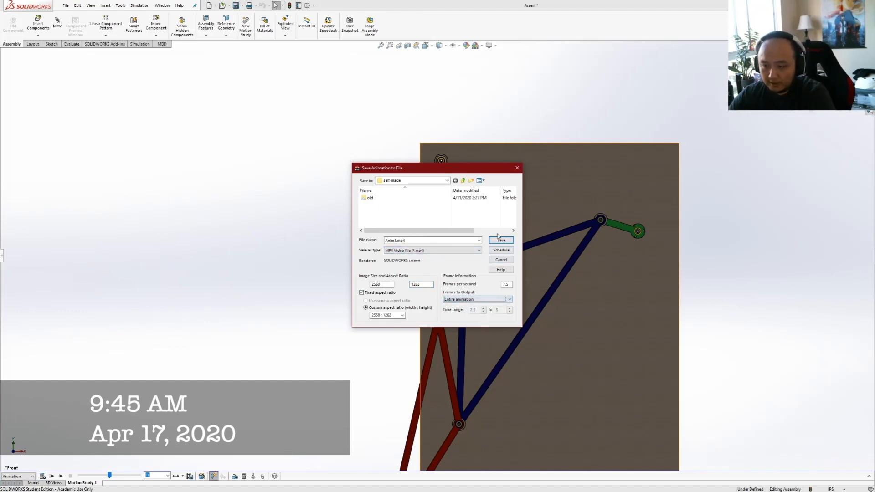
pyautogui.doubleClick(505, 284)
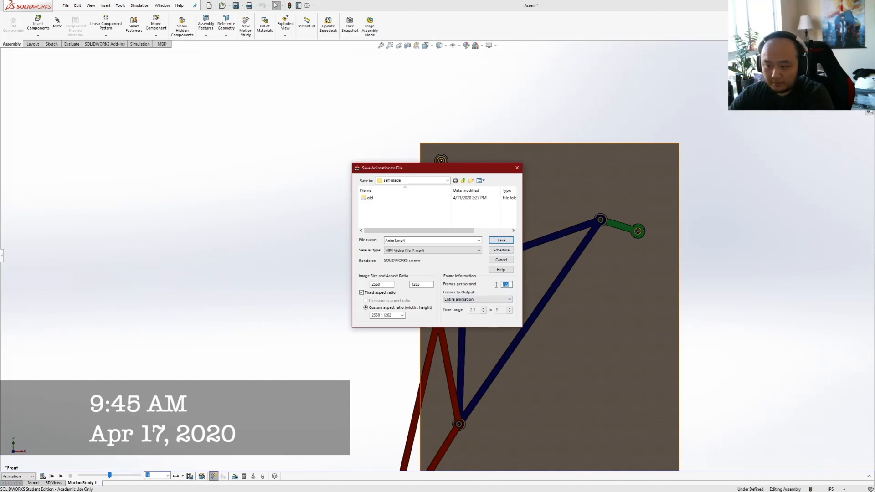
pyautogui.write('60')
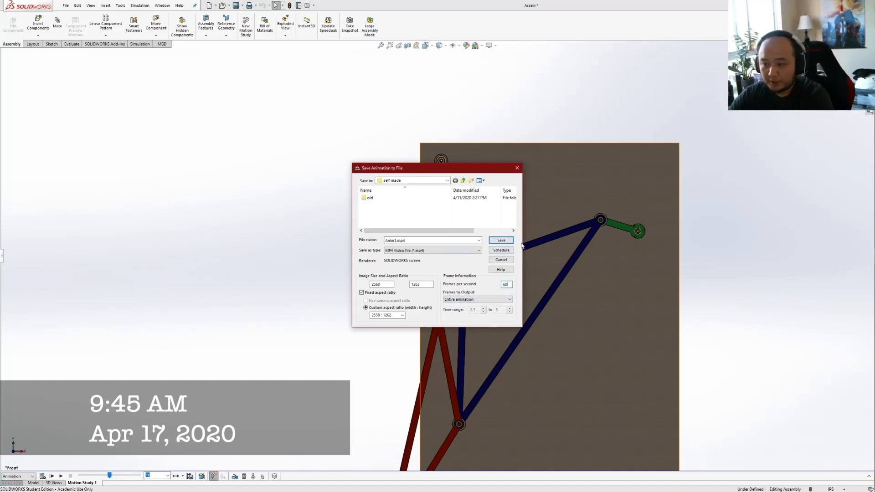
pyautogui.click(507, 242)
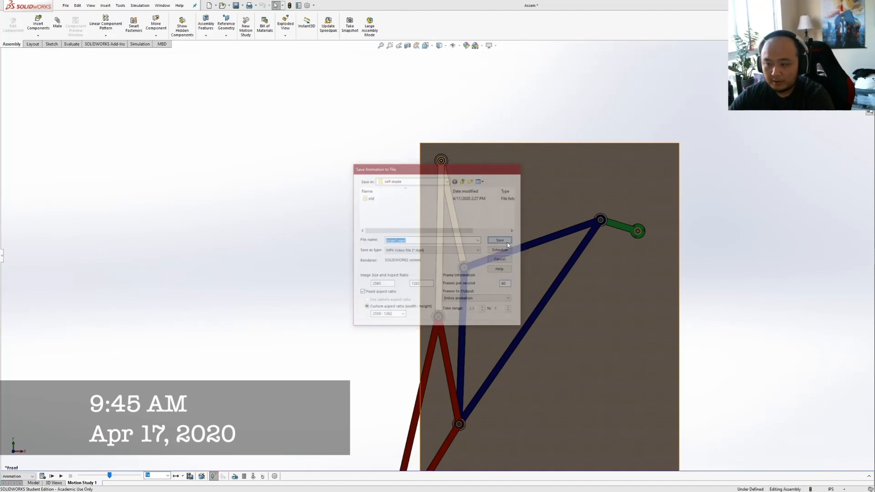